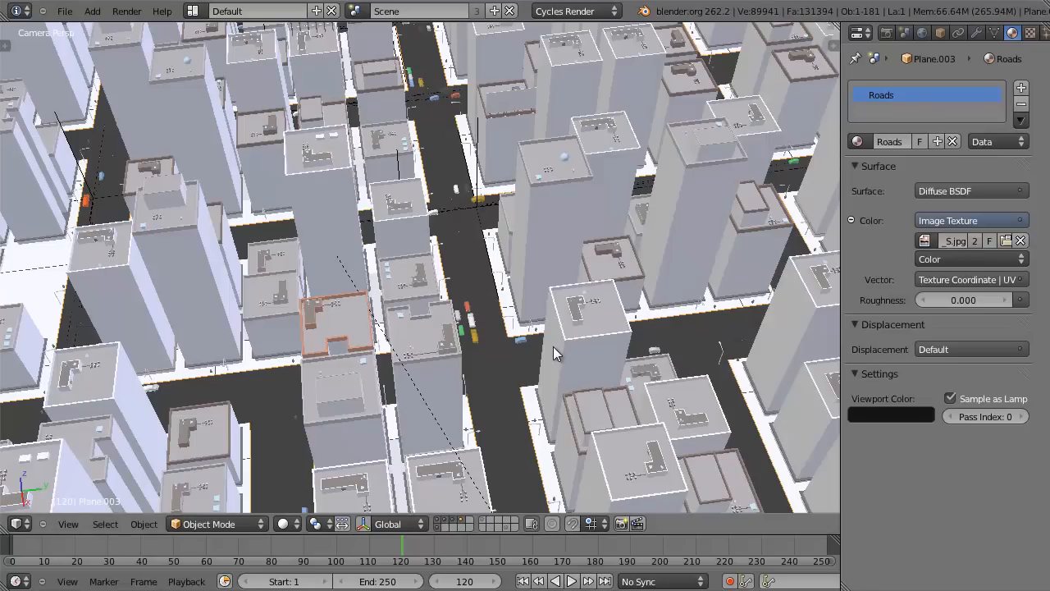
Examine the city block emitter plane's mesh in wireframe, its particle system settings and the buildings it distributes.
{"action": "scroll", "coordinate": [552, 344], "scroll_direction": "down", "scroll_amount": 3}
{"action": "scroll", "coordinate": [552, 344], "scroll_direction": "up", "scroll_amount": 2}
{"action": "scroll", "coordinate": [552, 344], "scroll_direction": "up", "scroll_amount": 2}
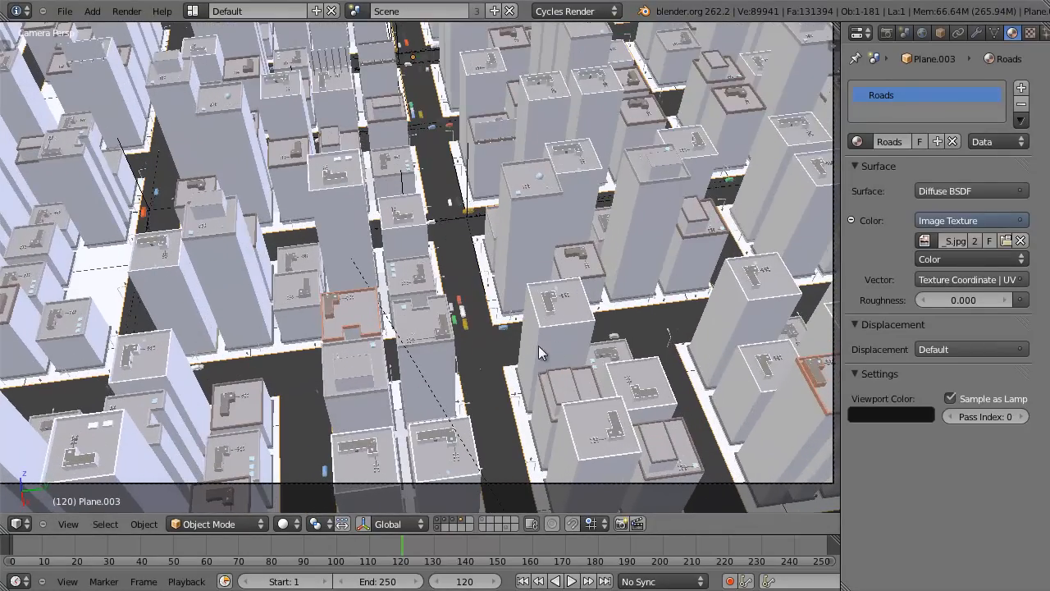
{"action": "key", "text": "z"}
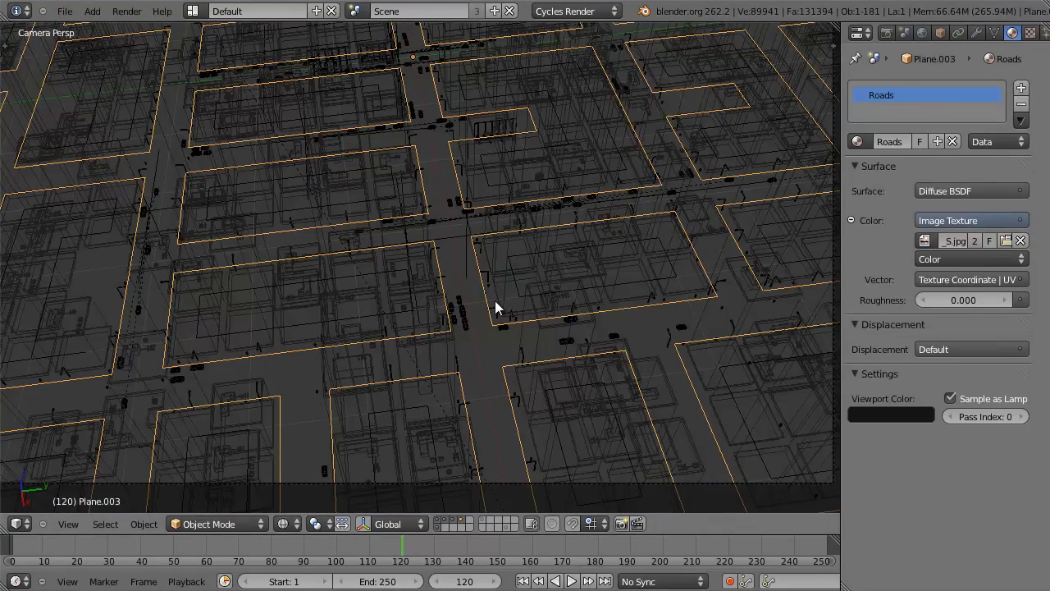
{"action": "right_click", "coordinate": [511, 283]}
{"action": "middle_click_drag", "start_coordinate": [512, 290], "coordinate": [595, 283]}
{"action": "scroll", "coordinate": [502, 389], "scroll_direction": "down", "scroll_amount": 5}
{"action": "middle_click_drag", "start_coordinate": [501, 389], "coordinate": [530, 380]}
{"action": "key", "text": "Tab"}
{"action": "key", "text": "Tab"}
{"action": "key", "text": "Tab"}
{"action": "scroll", "coordinate": [496, 231], "scroll_direction": "up", "scroll_amount": 5}
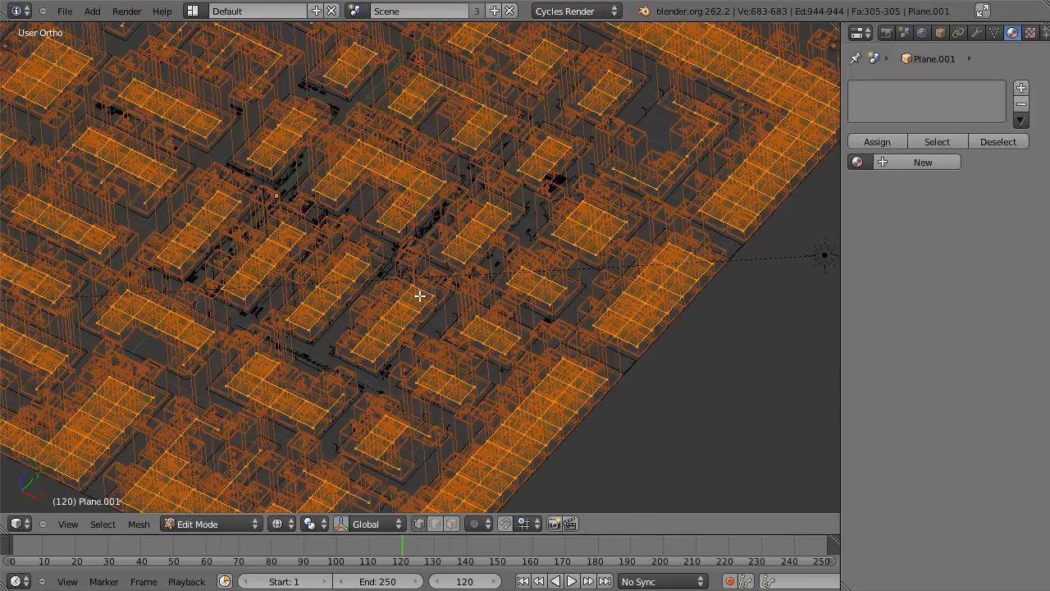
{"action": "key", "text": "Tab"}
{"action": "left_click", "coordinate": [1046, 34]}
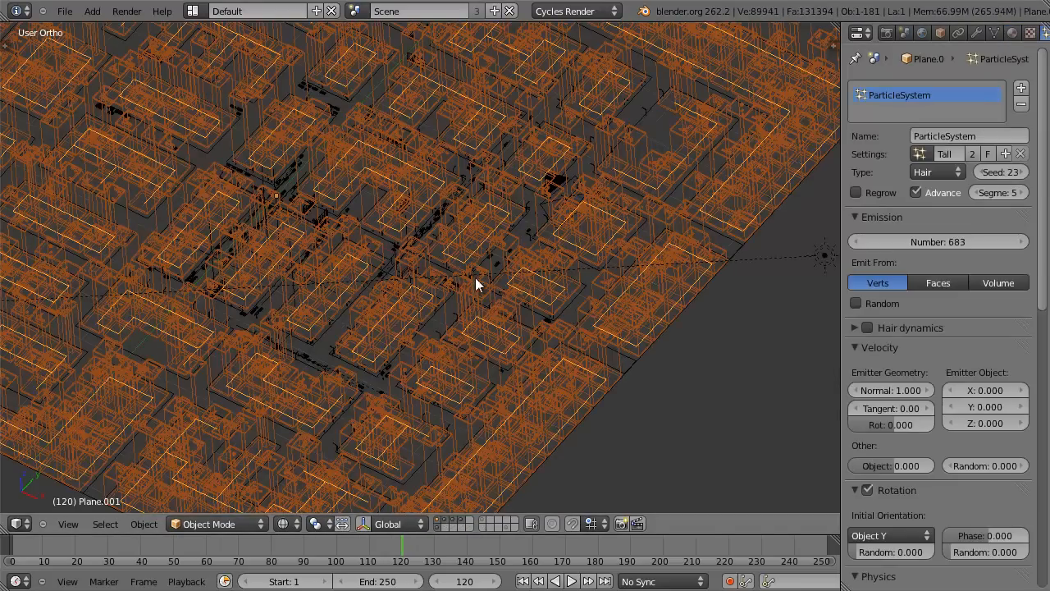
{"action": "middle_click_drag", "start_coordinate": [475, 277], "coordinate": [448, 263]}
{"action": "key", "text": "z"}
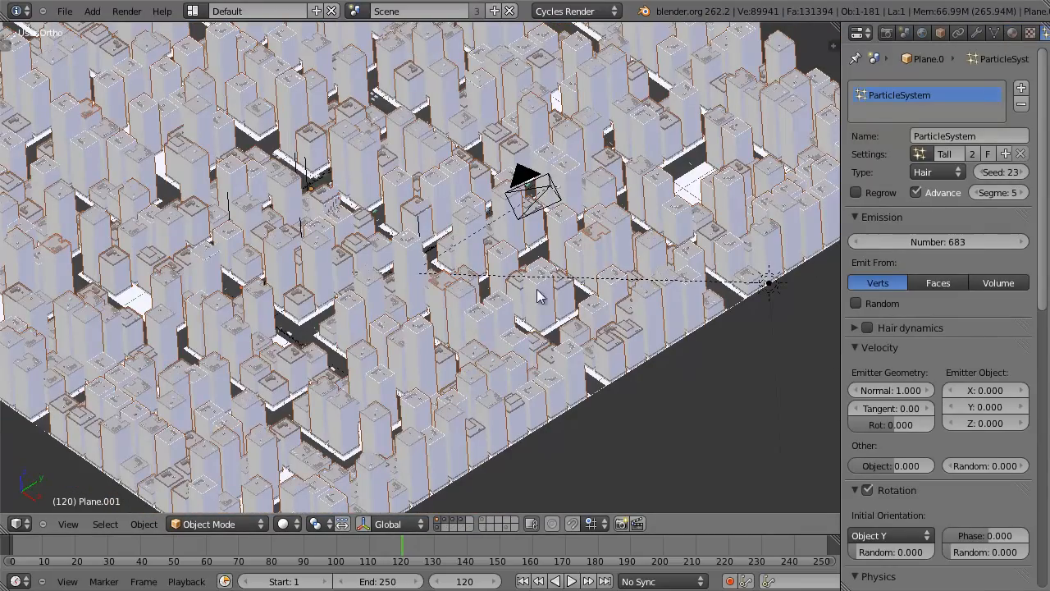
Display only the layer with the source buildings and inspect the mesh of the Highrise3 tower.
{"action": "middle_click_drag", "start_coordinate": [554, 302], "coordinate": [450, 536]}
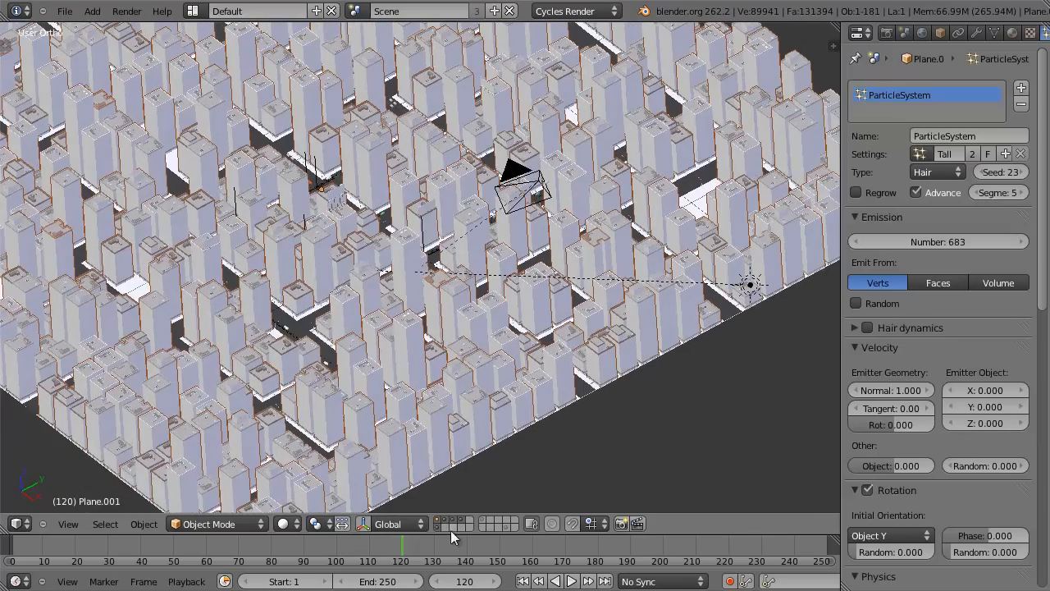
{"action": "left_click", "coordinate": [483, 518]}
{"action": "scroll", "coordinate": [450, 300], "scroll_direction": "down", "scroll_amount": 8}
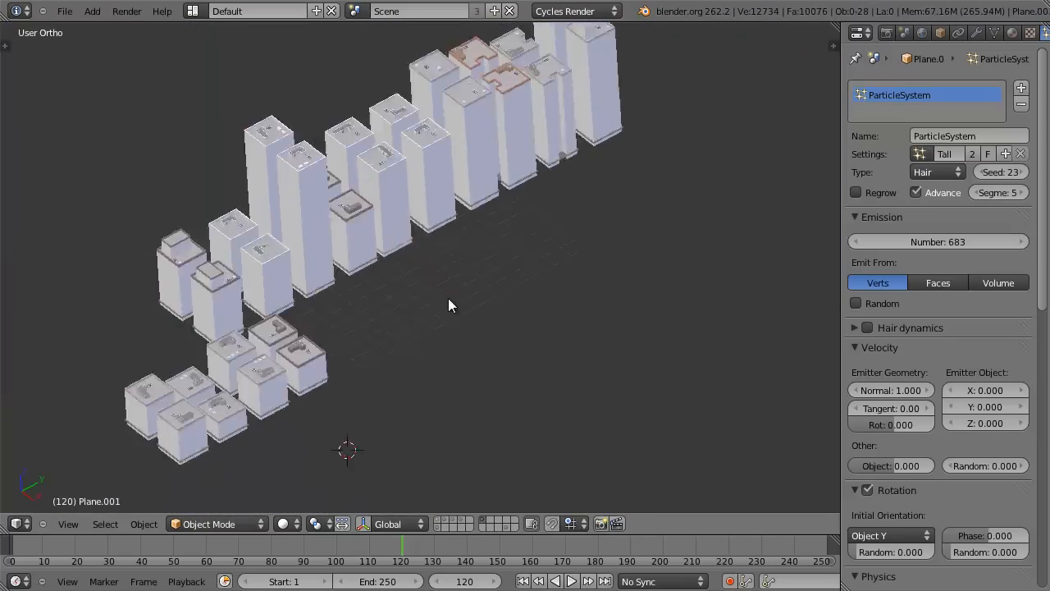
{"action": "middle_click_drag", "start_coordinate": [485, 238], "coordinate": [480, 350], "text": "shift"}
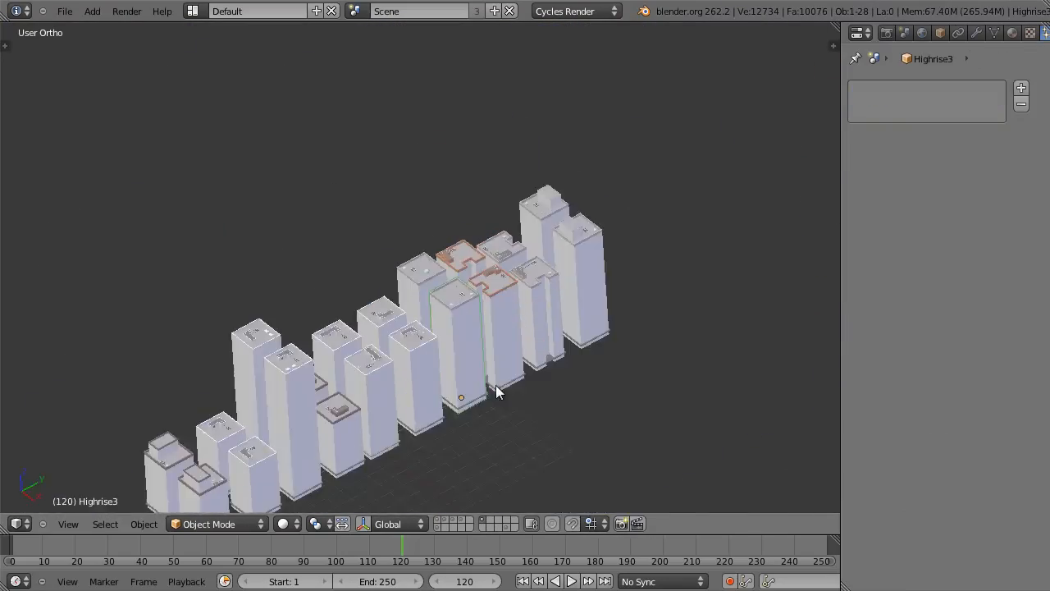
{"action": "key", "text": "Tab"}
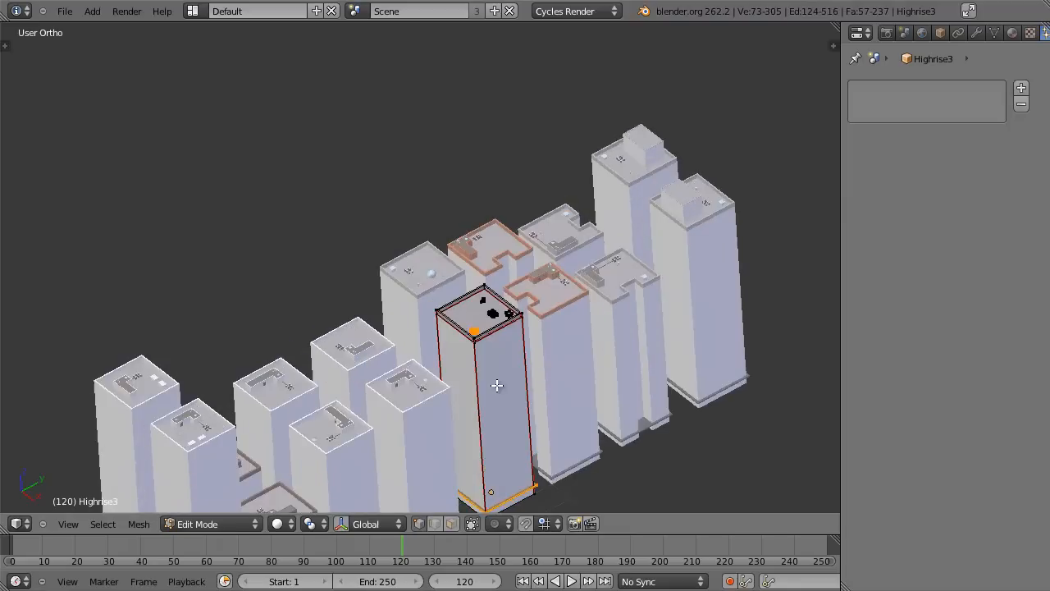
{"action": "scroll", "coordinate": [494, 383], "scroll_direction": "up", "scroll_amount": 2}
{"action": "scroll", "coordinate": [588, 399], "scroll_direction": "down", "scroll_amount": 1}
{"action": "middle_click_drag", "start_coordinate": [591, 405], "coordinate": [500, 270], "text": "shift"}
{"action": "scroll", "coordinate": [519, 385], "scroll_direction": "up", "scroll_amount": 1}
{"action": "scroll", "coordinate": [520, 391], "scroll_direction": "down", "scroll_amount": 2}
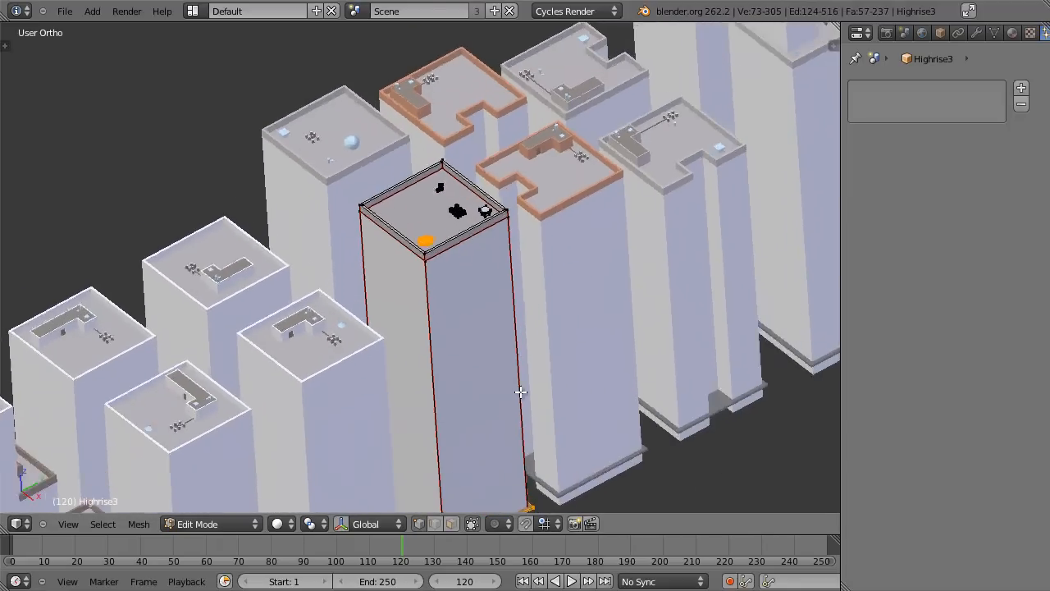
{"action": "key", "text": "Tab"}
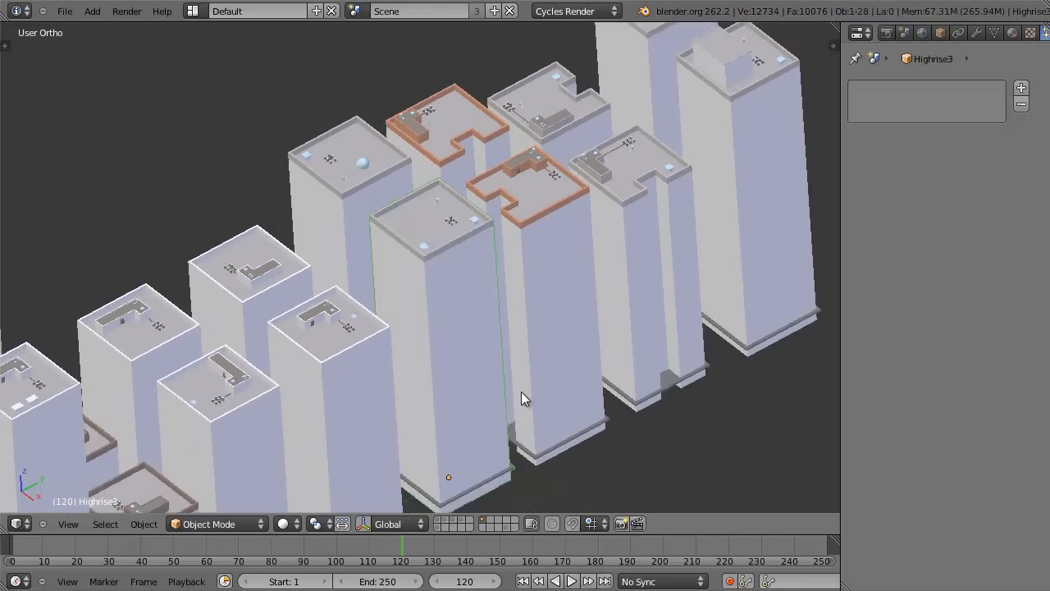
Display the layers of the finished city again instead of the source buildings.
{"action": "left_click", "coordinate": [439, 520]}
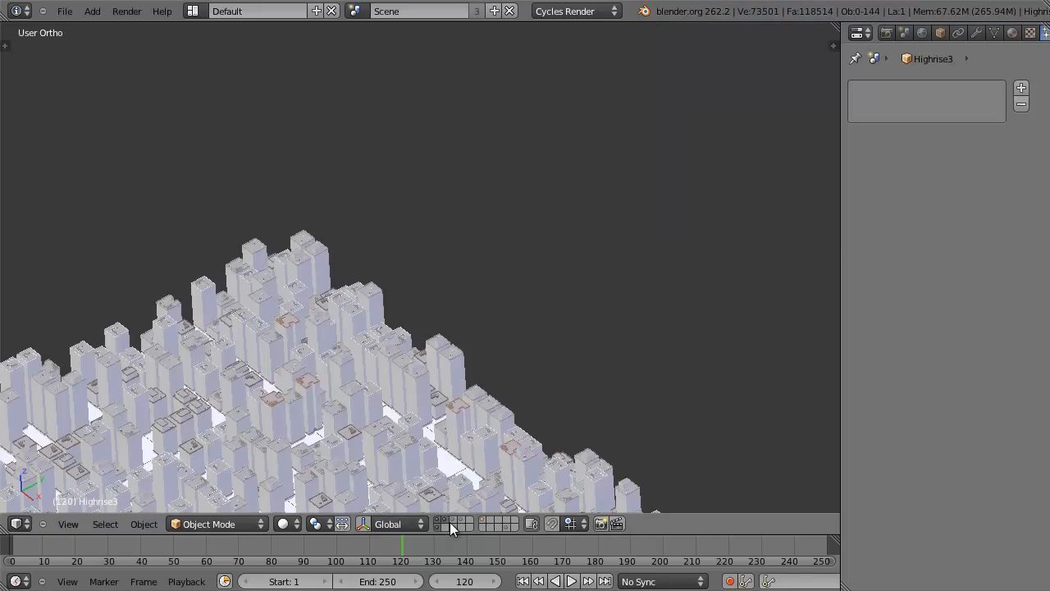
{"action": "left_click", "coordinate": [451, 521], "text": "shift"}
{"action": "left_click", "coordinate": [459, 519], "text": "shift"}
{"action": "middle_click_drag", "start_coordinate": [539, 282], "coordinate": [568, 123], "text": "shift"}
{"action": "scroll", "coordinate": [468, 410], "scroll_direction": "up", "scroll_amount": 1}
{"action": "middle_click_drag", "start_coordinate": [452, 451], "coordinate": [494, 320], "text": "shift"}
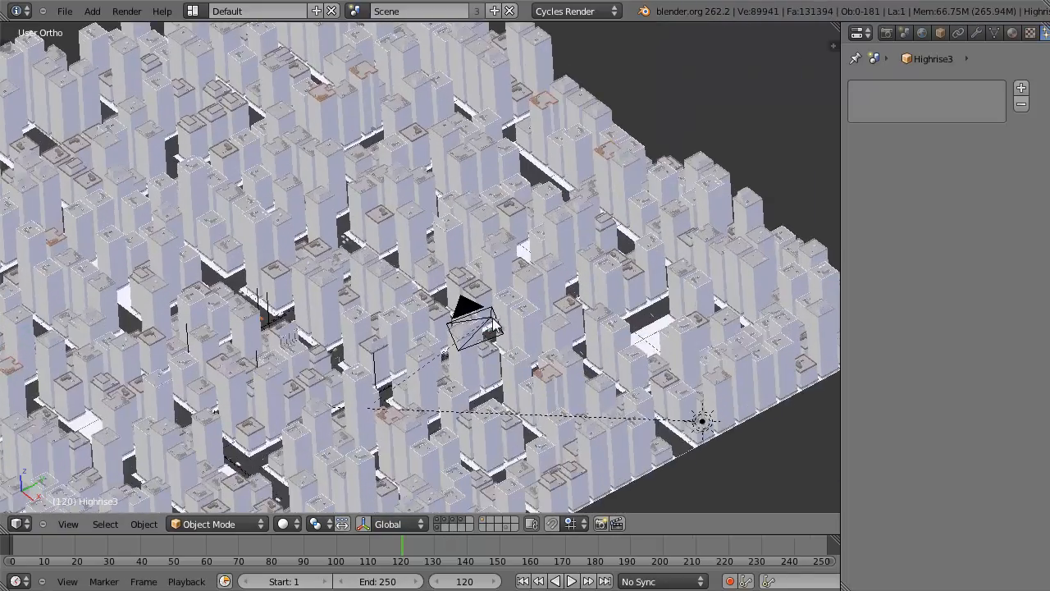
Select the road plane in wireframe and examine its mesh layout between the city blocks.
{"action": "key", "text": "z"}
{"action": "right_click", "coordinate": [453, 306]}
{"action": "scroll", "coordinate": [453, 300], "scroll_direction": "down", "scroll_amount": 5}
{"action": "right_click", "coordinate": [451, 295]}
{"action": "right_click", "coordinate": [452, 298]}
{"action": "right_click", "coordinate": [457, 298]}
{"action": "right_click", "coordinate": [464, 309]}
{"action": "right_click", "coordinate": [464, 310]}
{"action": "right_click", "coordinate": [462, 309]}
{"action": "scroll", "coordinate": [463, 309], "scroll_direction": "up", "scroll_amount": 4}
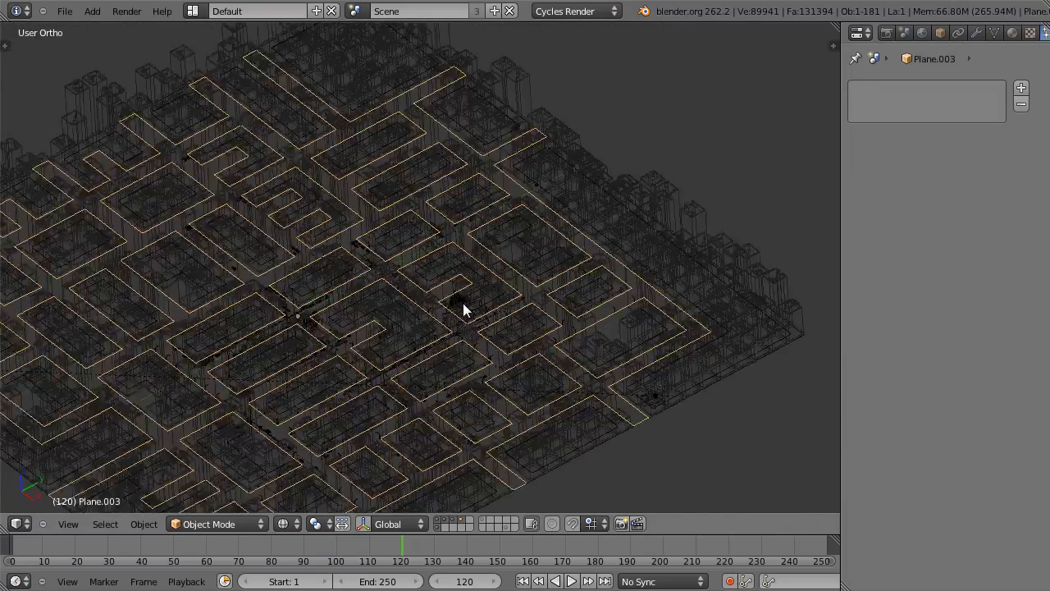
{"action": "middle_click_drag", "start_coordinate": [463, 303], "coordinate": [567, 314]}
{"action": "scroll", "coordinate": [568, 316], "scroll_direction": "down", "scroll_amount": 4}
{"action": "key", "text": "Tab"}
{"action": "key", "text": "Tab"}
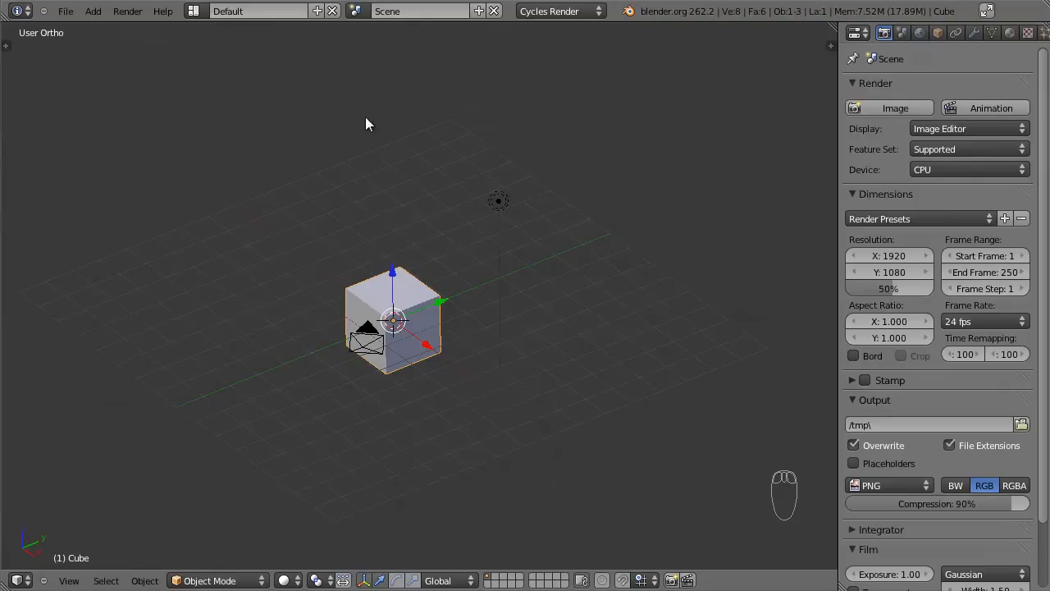
Move the default cube to layer 11 in front view and display only that layer.
{"action": "middle_click_drag", "start_coordinate": [379, 353], "coordinate": [493, 358]}
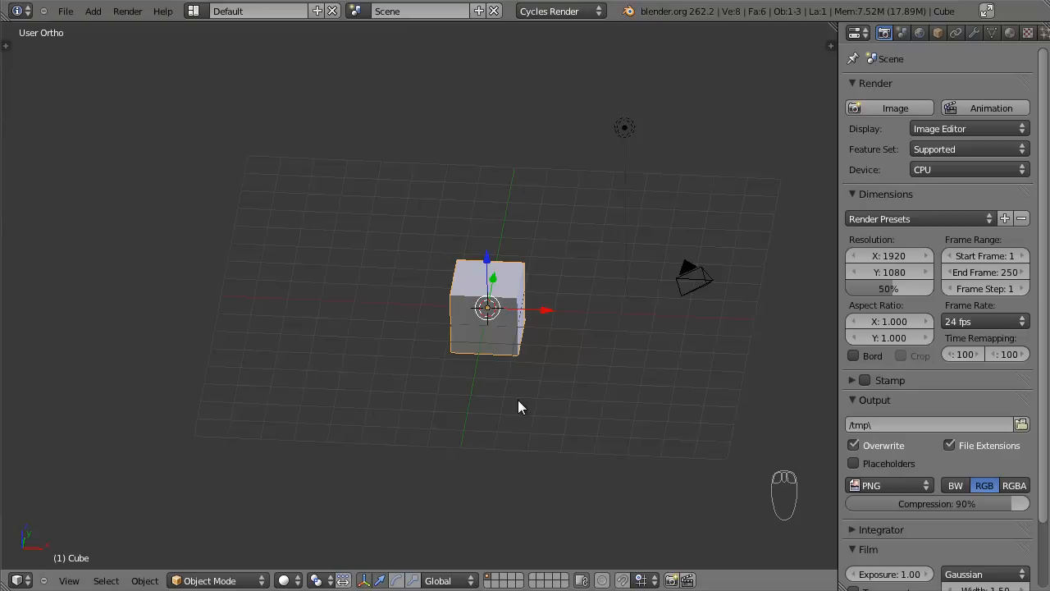
{"action": "key", "text": "KP_1"}
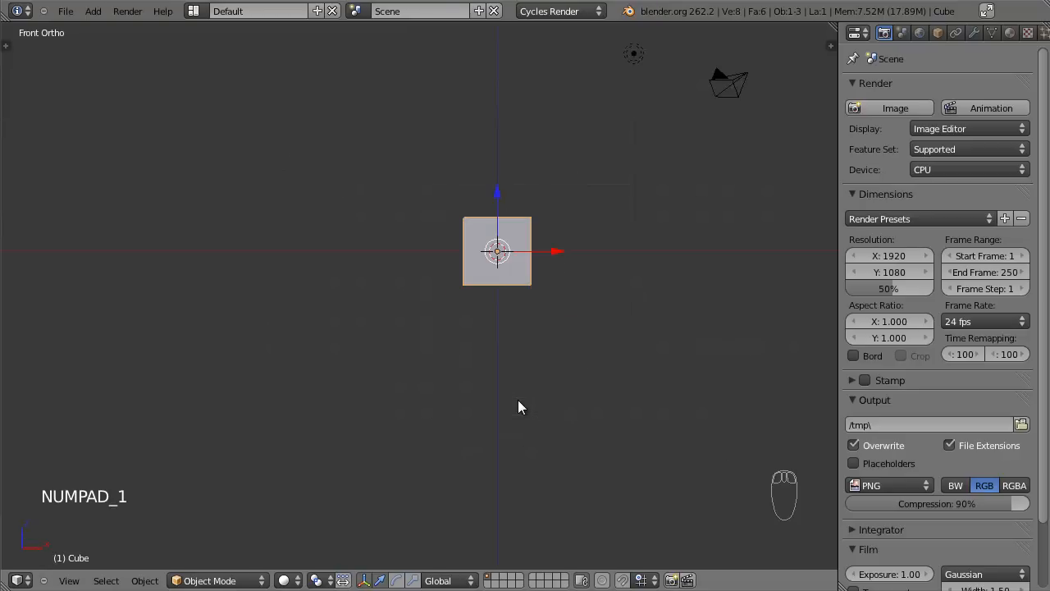
{"action": "middle_click_drag", "start_coordinate": [539, 380], "coordinate": [465, 392], "text": "shift"}
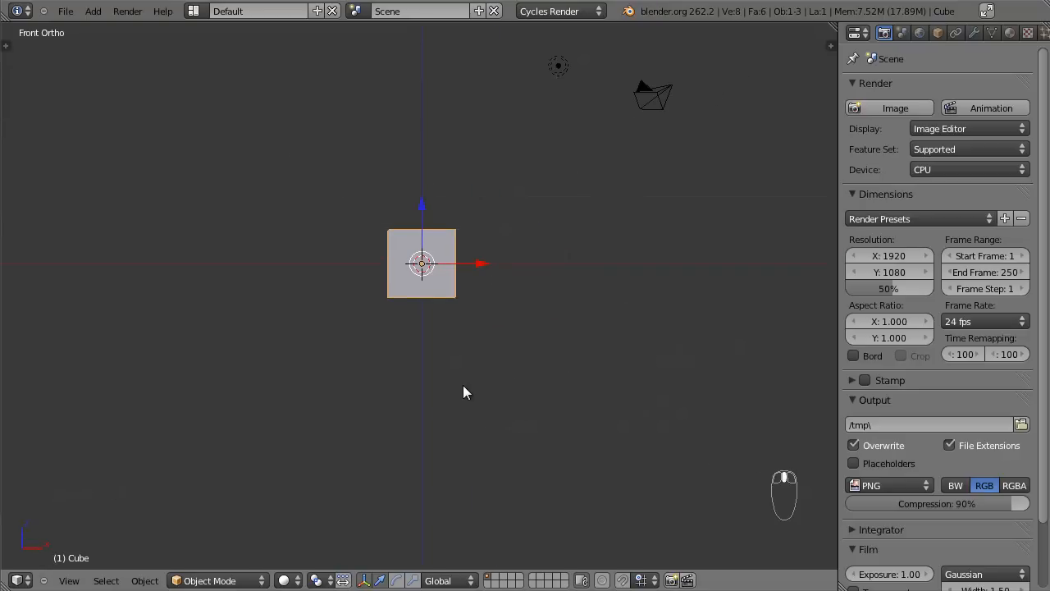
{"action": "key", "text": "m"}
{"action": "left_click", "coordinate": [658, 417]}
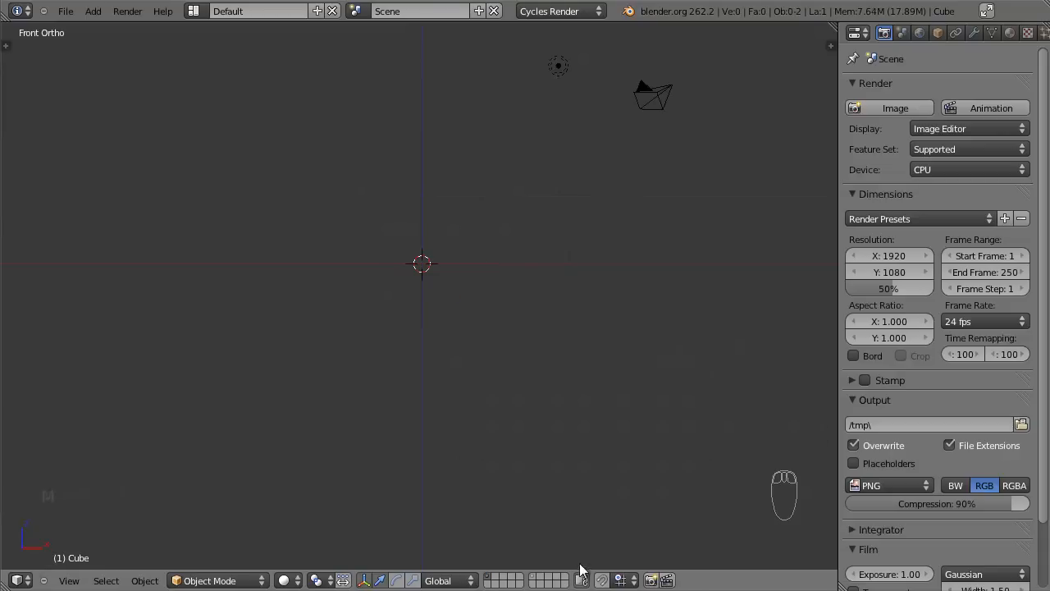
{"action": "left_click", "coordinate": [535, 577]}
{"action": "scroll", "coordinate": [491, 344], "scroll_direction": "up", "scroll_amount": 4}
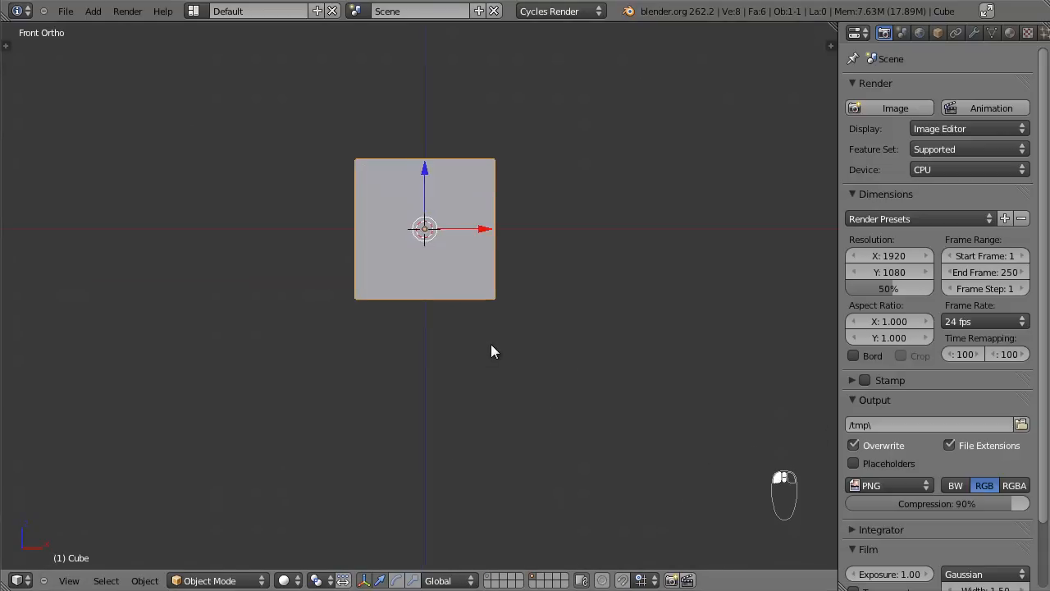
Raise the cube's whole mesh 1 unit along Z in Edit Mode so its base sits at the object origin.
{"action": "middle_click_drag", "start_coordinate": [491, 344], "coordinate": [438, 420], "text": "shift"}
{"action": "key", "text": "Tab"}
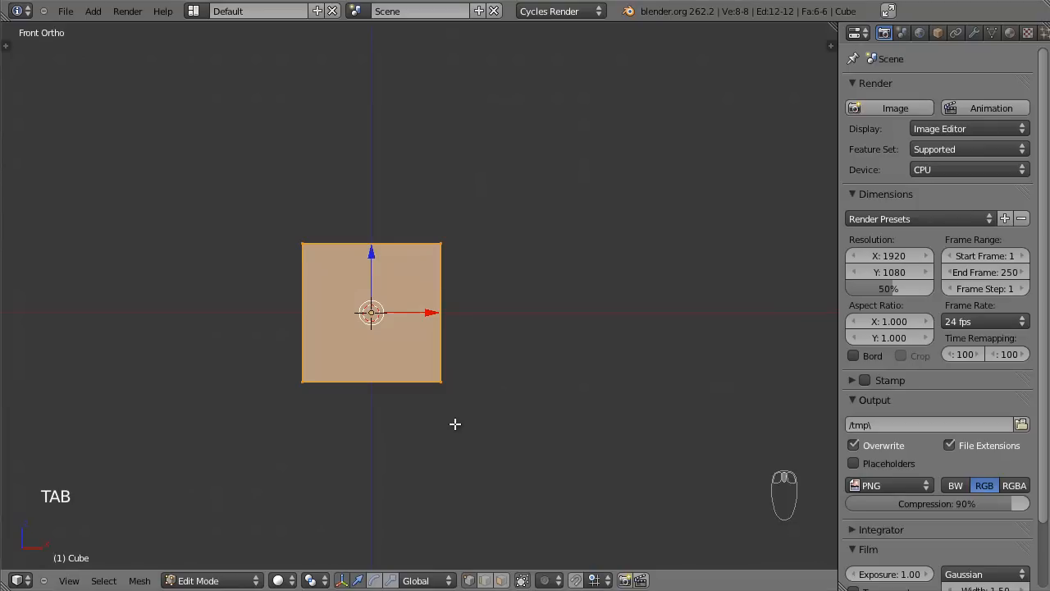
{"action": "key", "text": "g"}
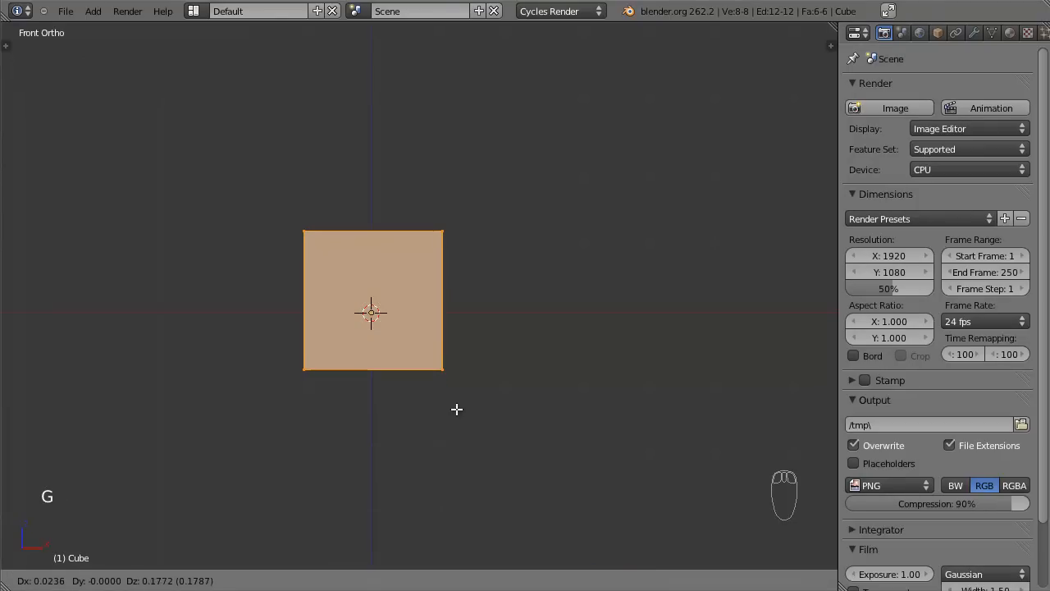
{"action": "key", "text": "z"}
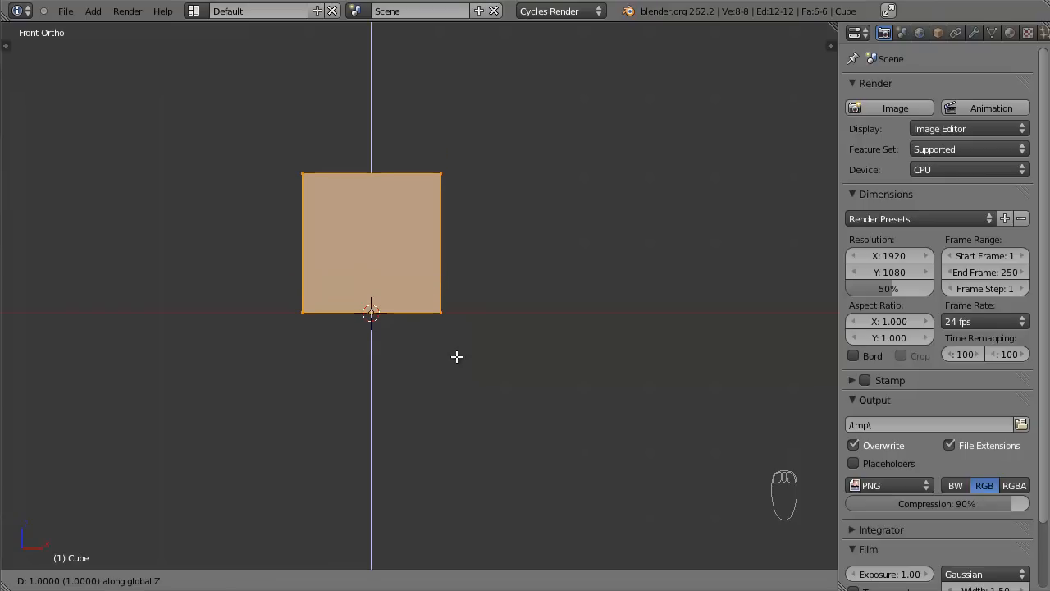
{"action": "left_click", "coordinate": [457, 356]}
{"action": "scroll", "coordinate": [375, 330], "scroll_direction": "up", "scroll_amount": 6}
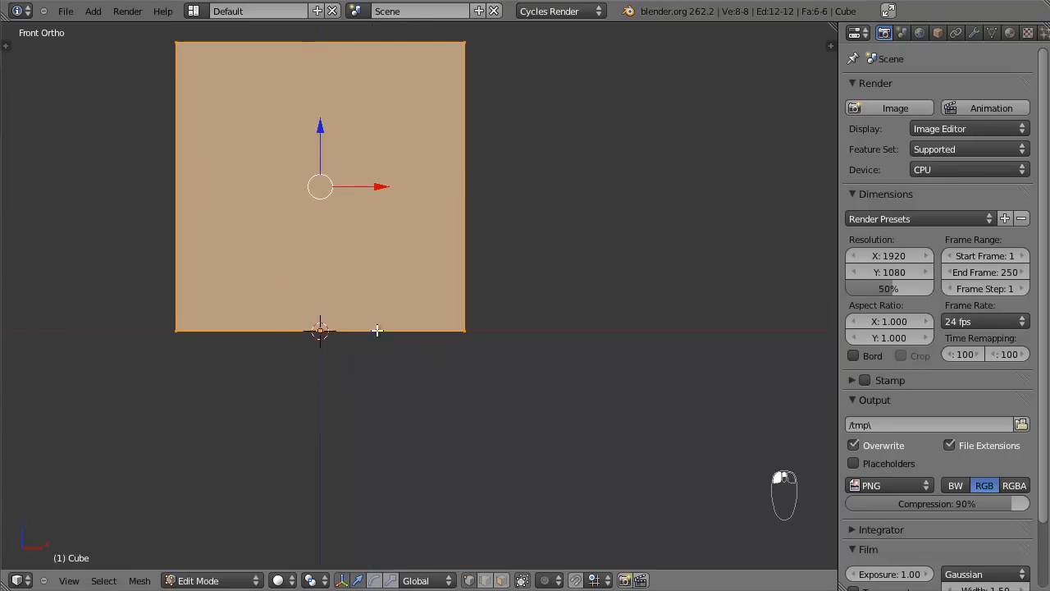
{"action": "scroll", "coordinate": [248, 356], "scroll_direction": "down", "scroll_amount": 5}
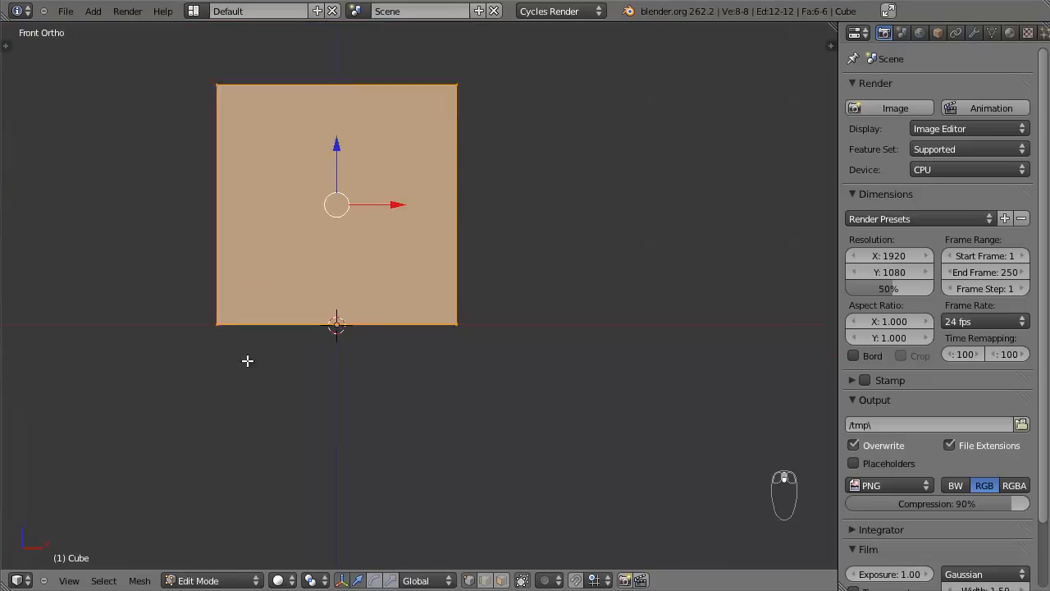
{"action": "key", "text": "Tab"}
Scale the cube by 3 along the Z axis to make a tall building block.
{"action": "middle_click_drag", "start_coordinate": [398, 321], "coordinate": [336, 369]}
{"action": "key", "text": "z"}
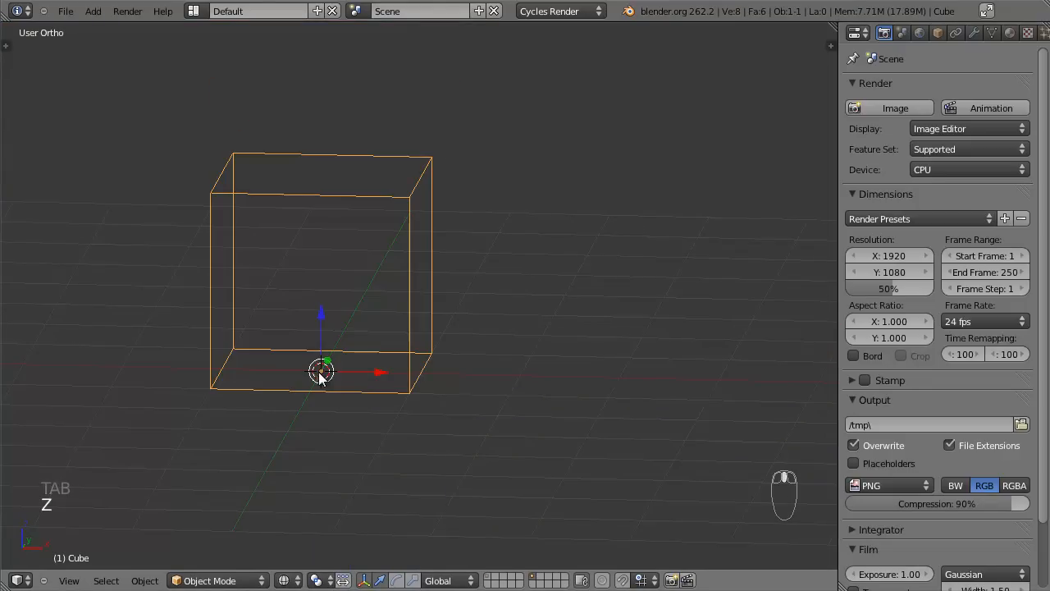
{"action": "scroll", "coordinate": [368, 354], "scroll_direction": "down", "scroll_amount": 5}
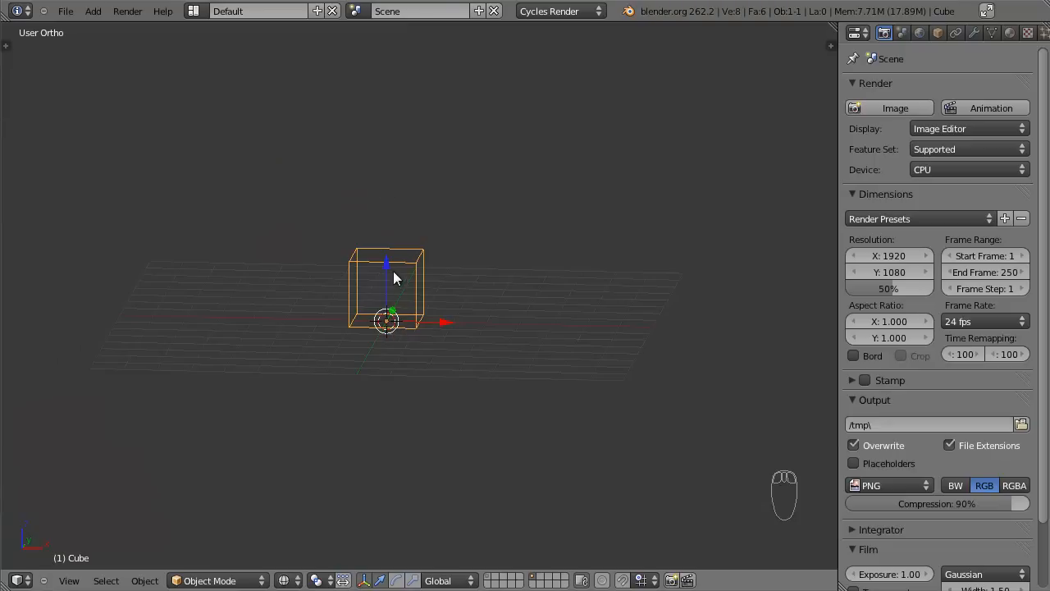
{"action": "scroll", "coordinate": [441, 320], "scroll_direction": "up", "scroll_amount": 2}
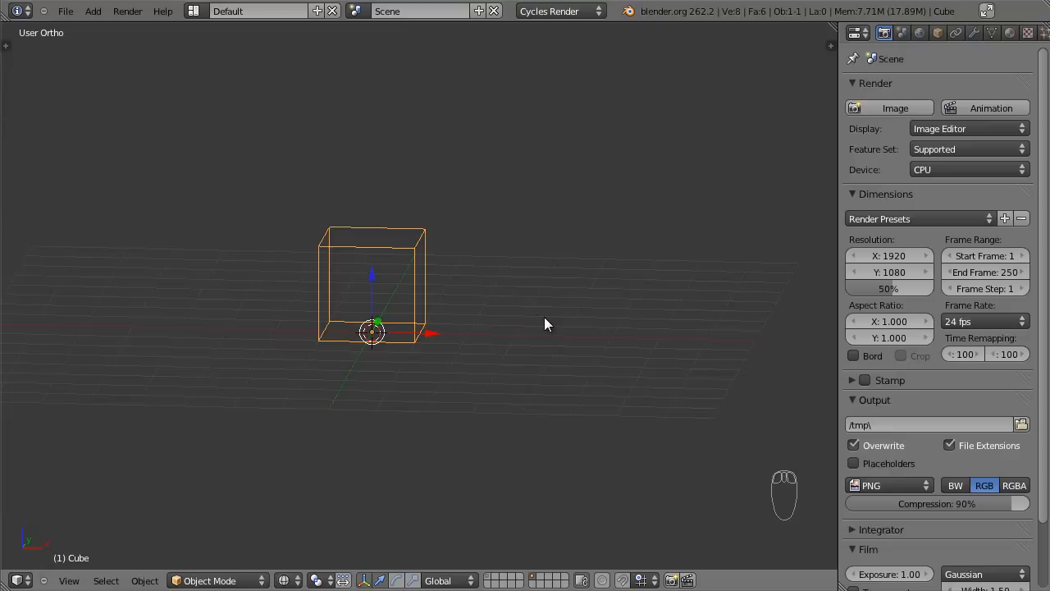
{"action": "key", "text": "s"}
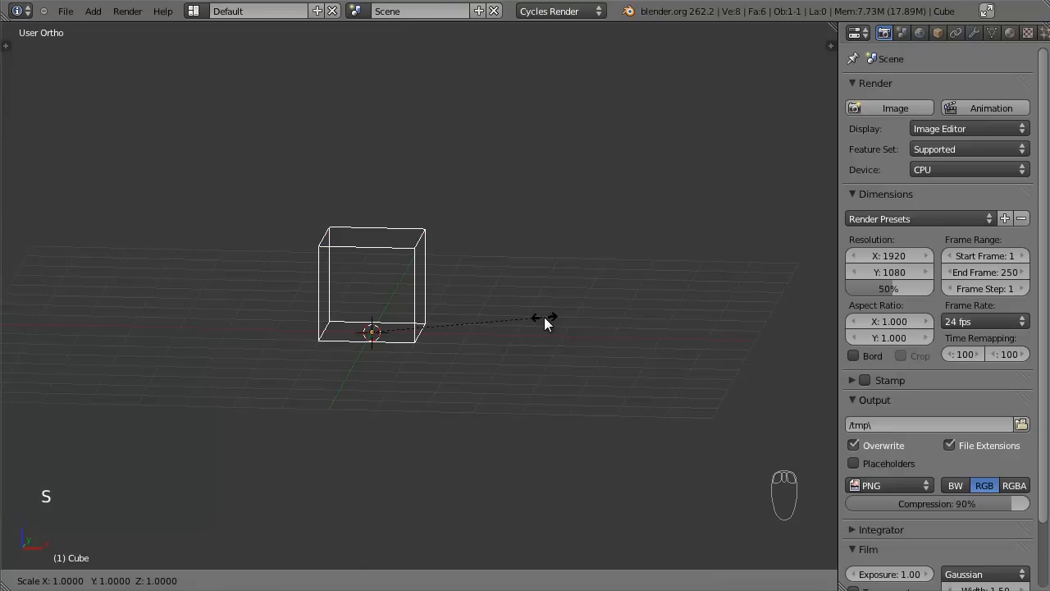
{"action": "key", "text": "z"}
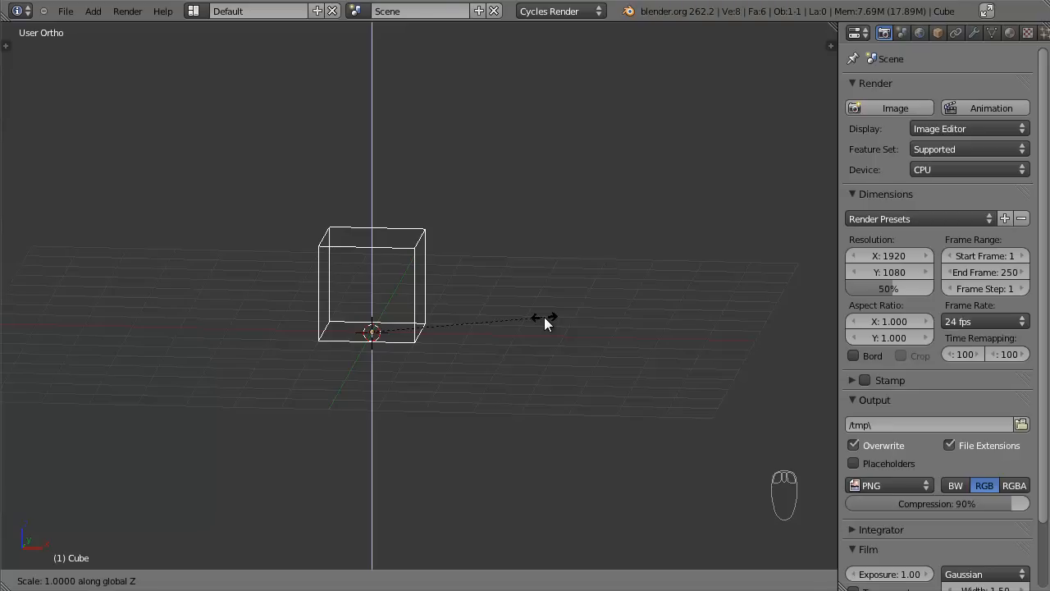
{"action": "type", "text": "3"}
{"action": "key", "text": "Return"}
Return the building block to solid shading and hide the 3D manipulator.
{"action": "middle_click_drag", "start_coordinate": [544, 316], "coordinate": [456, 289]}
{"action": "key", "text": "z"}
{"action": "mouse_move", "coordinate": [431, 241]}
{"action": "middle_mouse_down"}
{"action": "mouse_move", "coordinate": [632, 263]}
{"action": "mouse_move", "coordinate": [547, 410]}
{"action": "mouse_move", "coordinate": [444, 245]}
{"action": "mouse_move", "coordinate": [506, 237]}
{"action": "middle_mouse_up"}
{"action": "middle_click_drag", "start_coordinate": [408, 290], "coordinate": [526, 232], "text": "shift"}
{"action": "key", "text": "ctrl+space"}
{"action": "scroll", "coordinate": [530, 277], "scroll_direction": "down", "scroll_amount": 2}
{"action": "scroll", "coordinate": [531, 278], "scroll_direction": "up", "scroll_amount": 3}
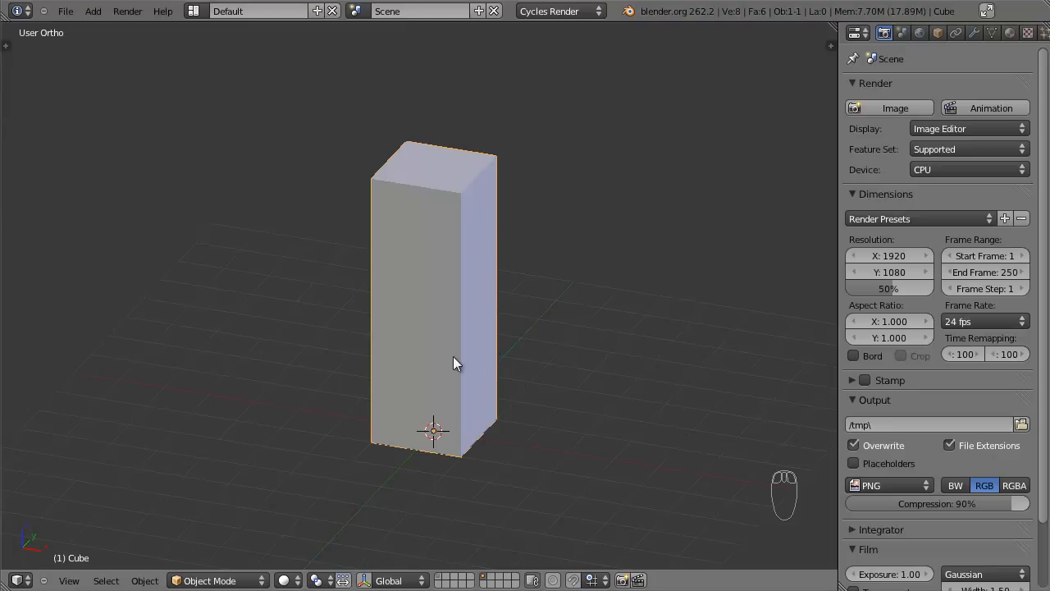
Select the four top vertices of the building block in Edit Mode and delete only the face between them.
{"action": "key", "text": "Tab"}
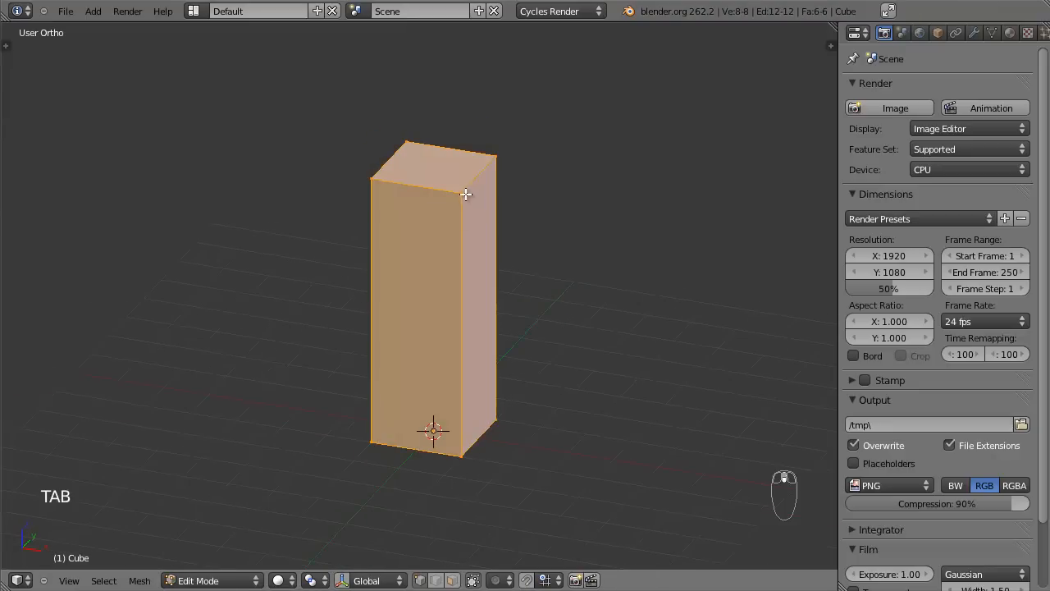
{"action": "right_click", "coordinate": [464, 193]}
{"action": "right_click", "coordinate": [493, 157], "text": "shift"}
{"action": "right_click", "coordinate": [408, 142], "text": "shift"}
{"action": "right_click", "coordinate": [373, 178], "text": "shift"}
{"action": "key", "text": "x"}
{"action": "left_click", "coordinate": [437, 187]}
Select the four bottom vertices in wireframe and delete only the building block's bottom face.
{"action": "key", "text": "z"}
{"action": "right_click", "coordinate": [462, 456]}
{"action": "right_click", "coordinate": [495, 419], "text": "shift"}
{"action": "right_click", "coordinate": [406, 405], "text": "shift"}
{"action": "right_click", "coordinate": [372, 442], "text": "shift"}
{"action": "key", "text": "x"}
{"action": "left_click", "coordinate": [344, 455]}
{"action": "key", "text": "z"}
{"action": "key", "text": "z"}
{"action": "right_click", "coordinate": [458, 203]}
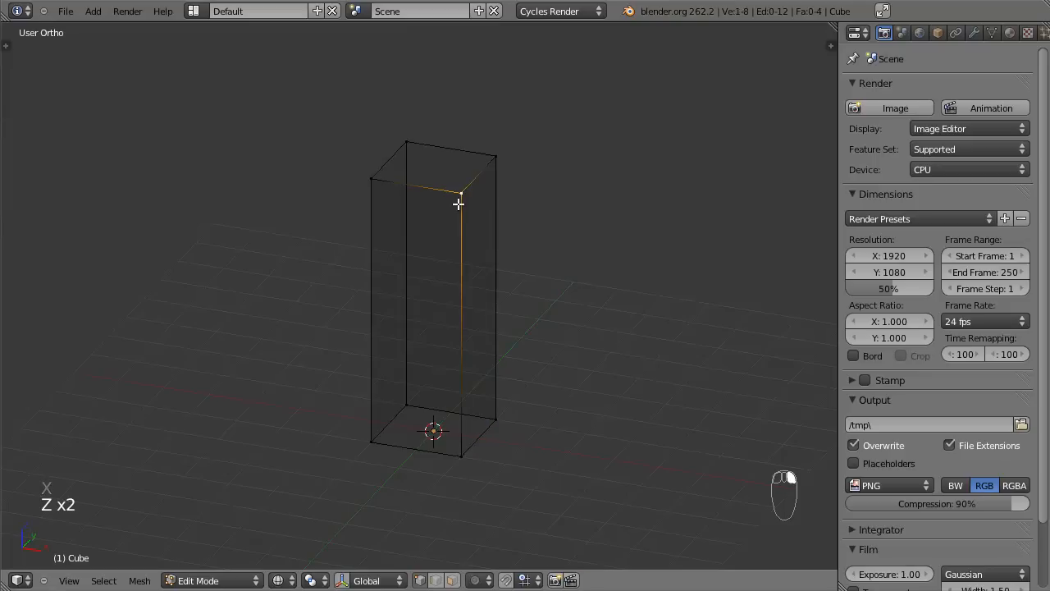
{"action": "right_click", "coordinate": [452, 434], "text": "shift"}
{"action": "right_click", "coordinate": [359, 438], "text": "shift"}
{"action": "right_click", "coordinate": [377, 192], "text": "shift"}
{"action": "middle_click_drag", "start_coordinate": [377, 192], "coordinate": [393, 235]}
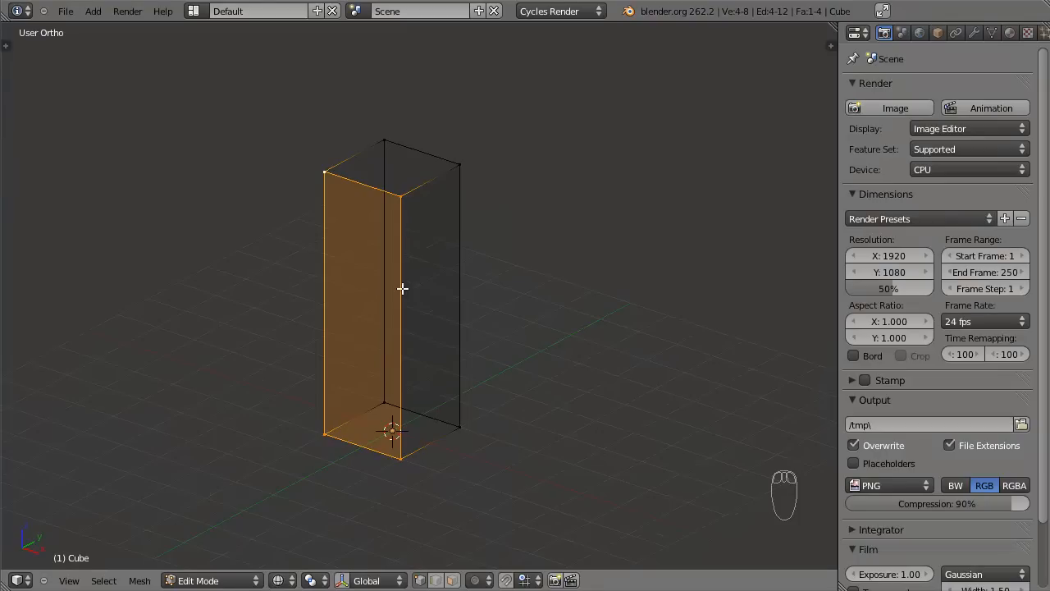
Mark the building's nearest vertical corner edge and the neighbouring right-hand one as UV seams.
{"action": "right_click", "coordinate": [399, 202]}
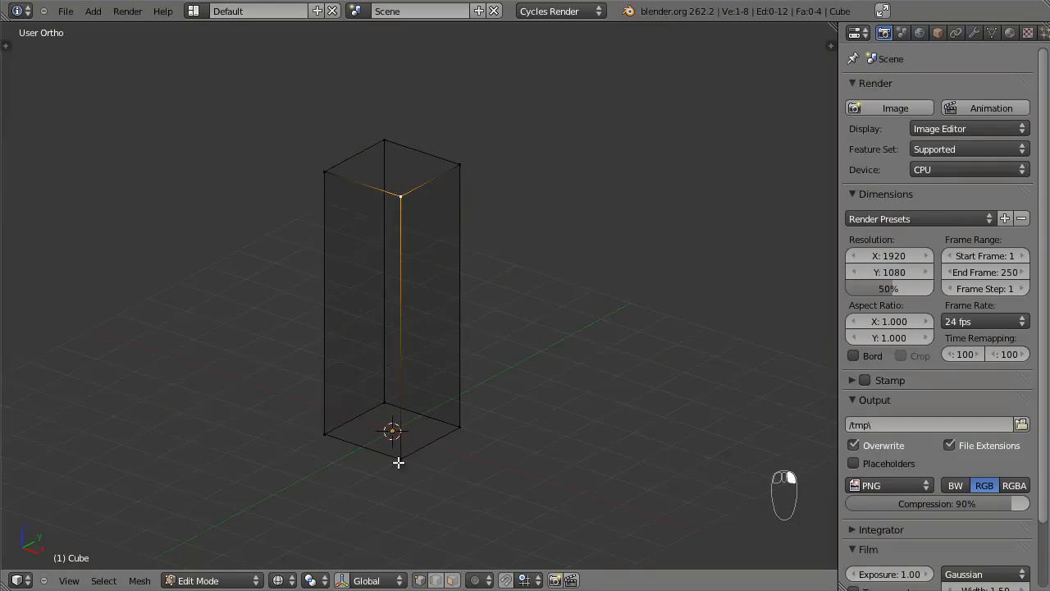
{"action": "key", "text": "ctrl+e"}
{"action": "left_click", "coordinate": [403, 338]}
{"action": "right_click", "coordinate": [460, 287]}
{"action": "key", "text": "ctrl+e"}
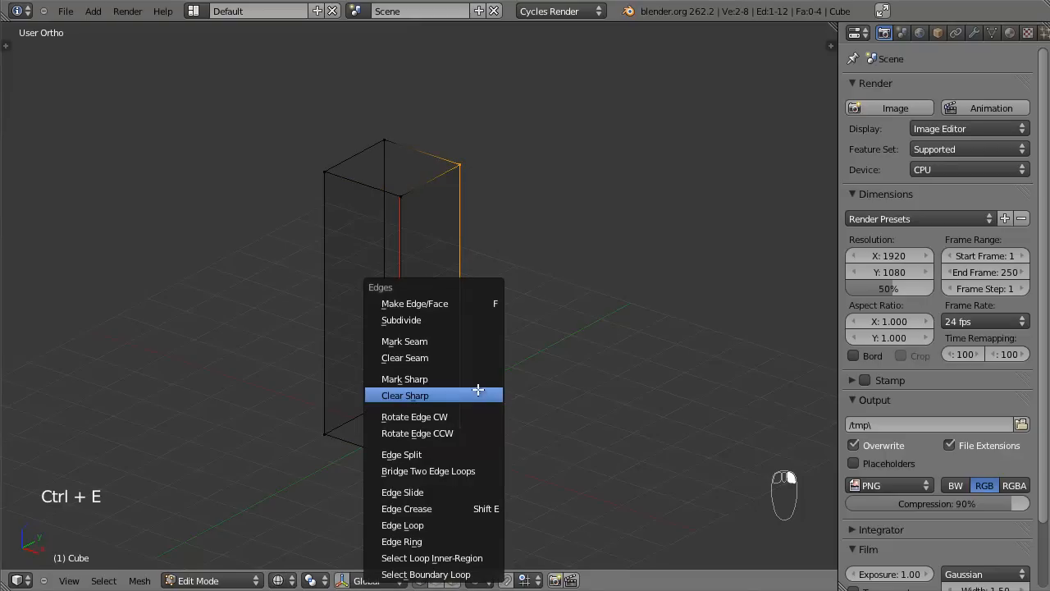
{"action": "left_click", "coordinate": [464, 341]}
Mark the rear and left vertical corner edges as seams and return to solid shading with nothing selected.
{"action": "right_click", "coordinate": [379, 332]}
{"action": "key", "text": "ctrl+e"}
{"action": "left_click", "coordinate": [398, 171]}
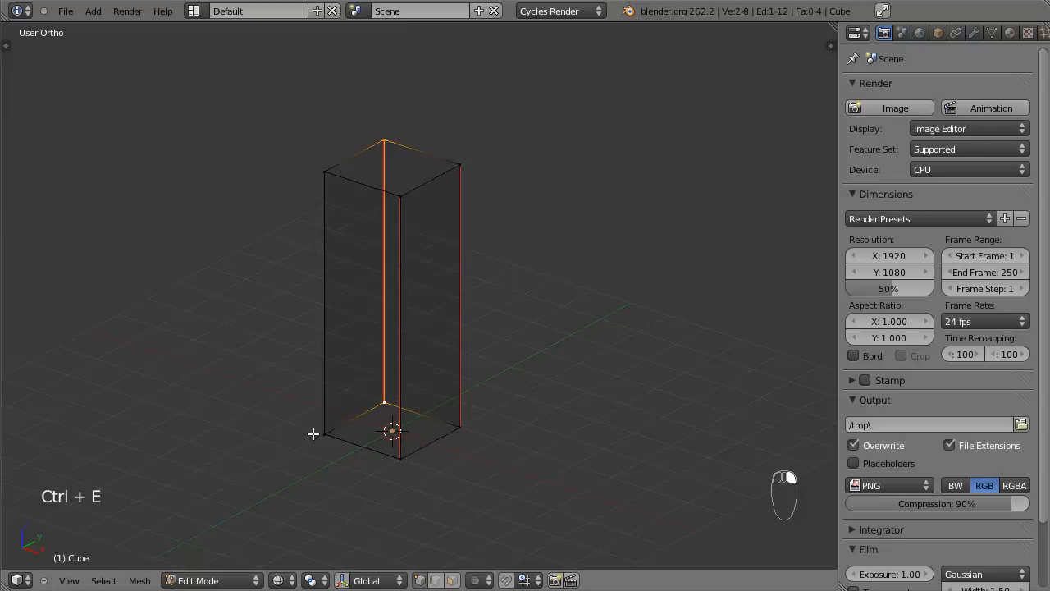
{"action": "right_click", "coordinate": [321, 173]}
{"action": "key", "text": "ctrl+e"}
{"action": "left_click", "coordinate": [323, 173]}
{"action": "key", "text": "a"}
{"action": "key", "text": "z"}
{"action": "scroll", "coordinate": [501, 247], "scroll_direction": "down", "scroll_amount": 3}
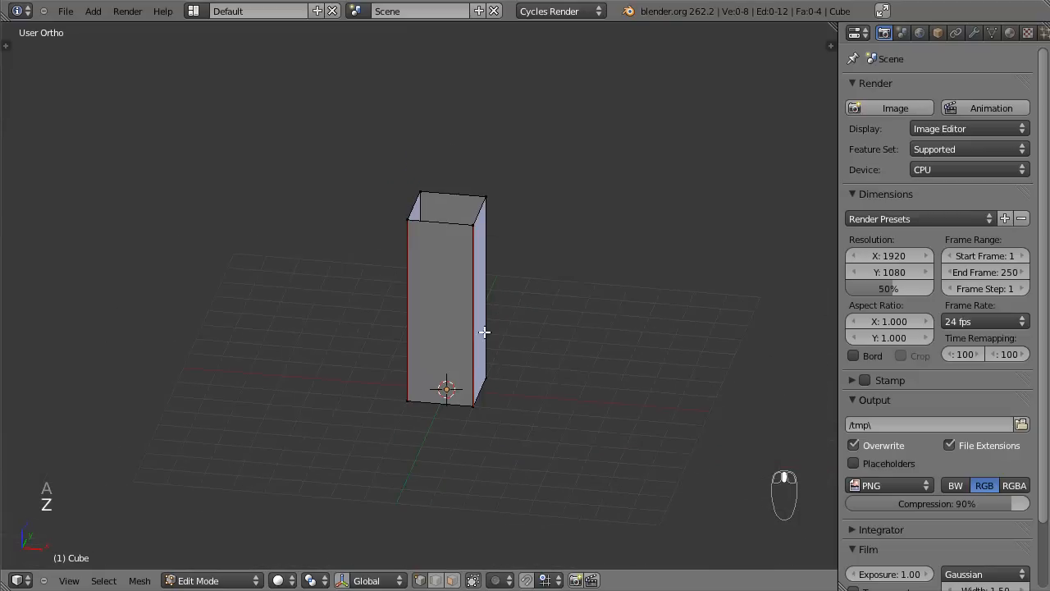
Add a horizontal loop cut around the building in wireframe front view and slide it to about -0.97, just above the base.
{"action": "key", "text": "z"}
{"action": "key", "text": "KP_1"}
{"action": "scroll", "coordinate": [485, 332], "scroll_direction": "up", "scroll_amount": 3}
{"action": "middle_click_drag", "start_coordinate": [524, 407], "coordinate": [427, 378], "text": "shift"}
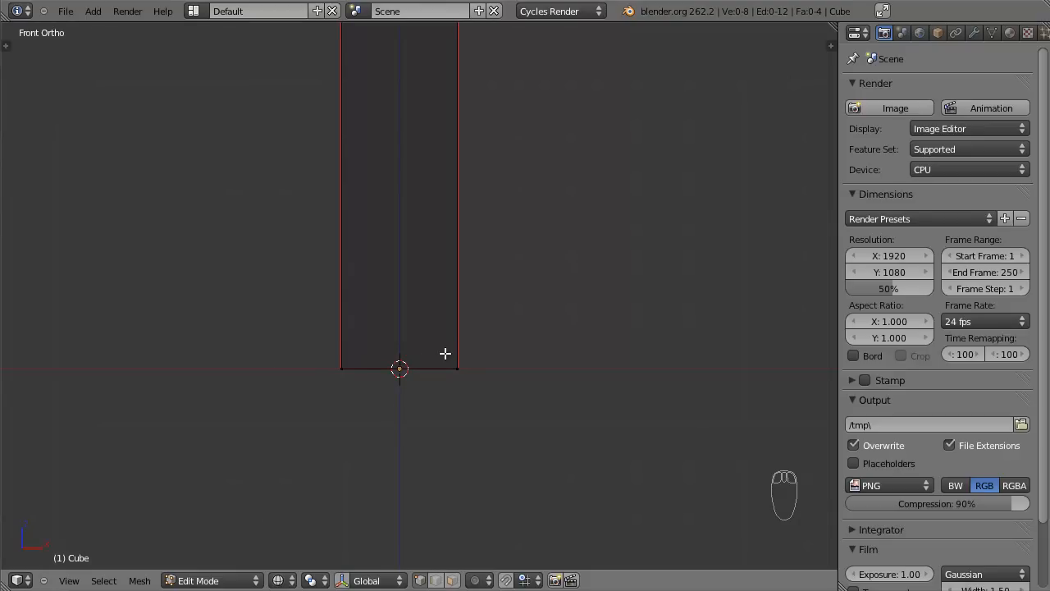
{"action": "scroll", "coordinate": [468, 350], "scroll_direction": "down", "scroll_amount": 1}
{"action": "middle_click_drag", "start_coordinate": [493, 262], "coordinate": [491, 288], "text": "shift"}
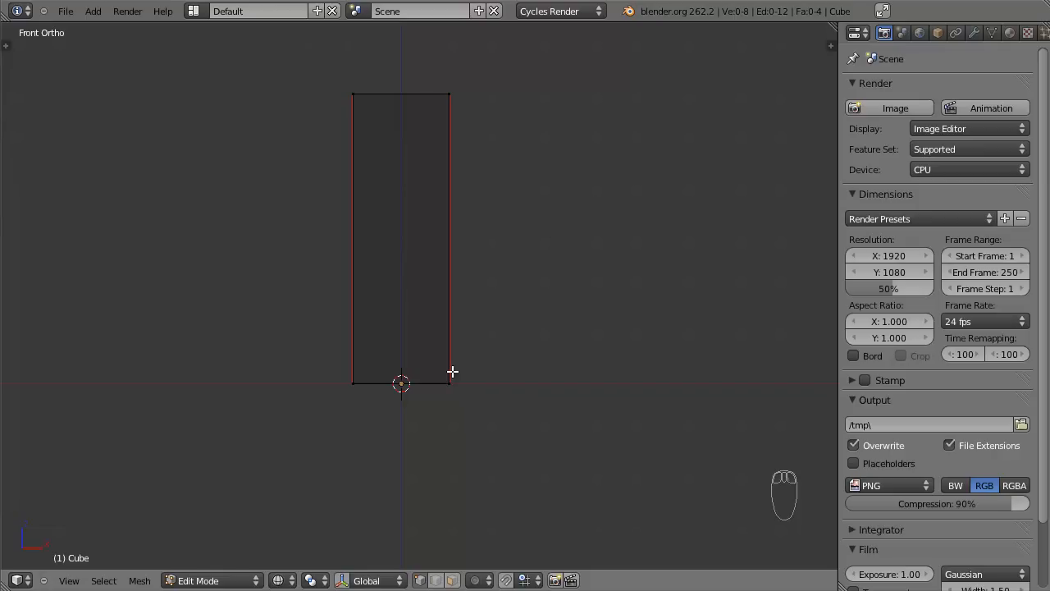
{"action": "scroll", "coordinate": [439, 375], "scroll_direction": "up", "scroll_amount": 1}
{"action": "middle_click_drag", "start_coordinate": [514, 231], "coordinate": [510, 279], "text": "shift"}
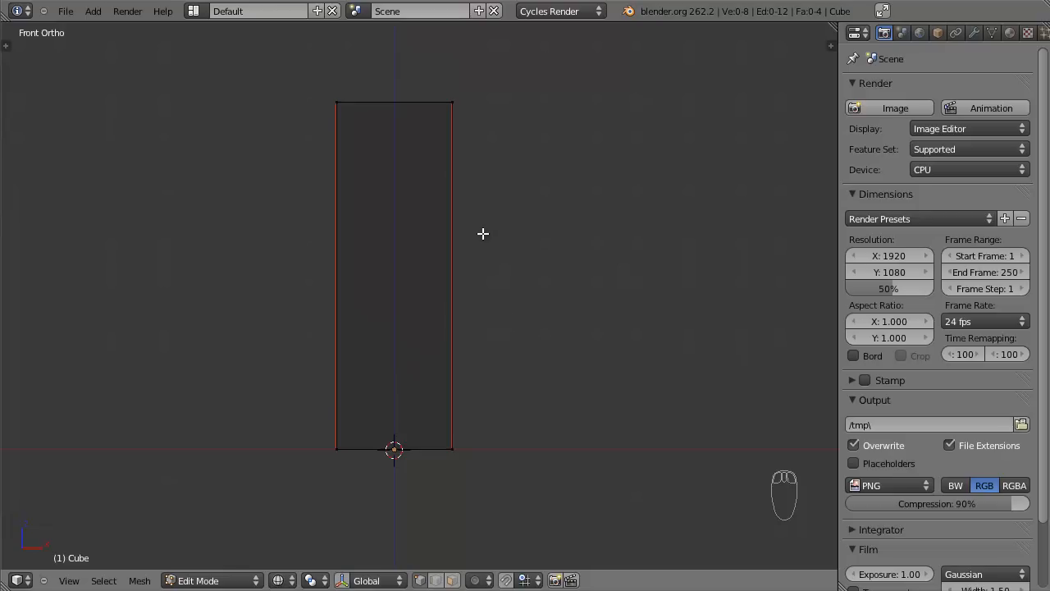
{"action": "key", "text": "ctrl+r"}
{"action": "left_click", "coordinate": [464, 267]}
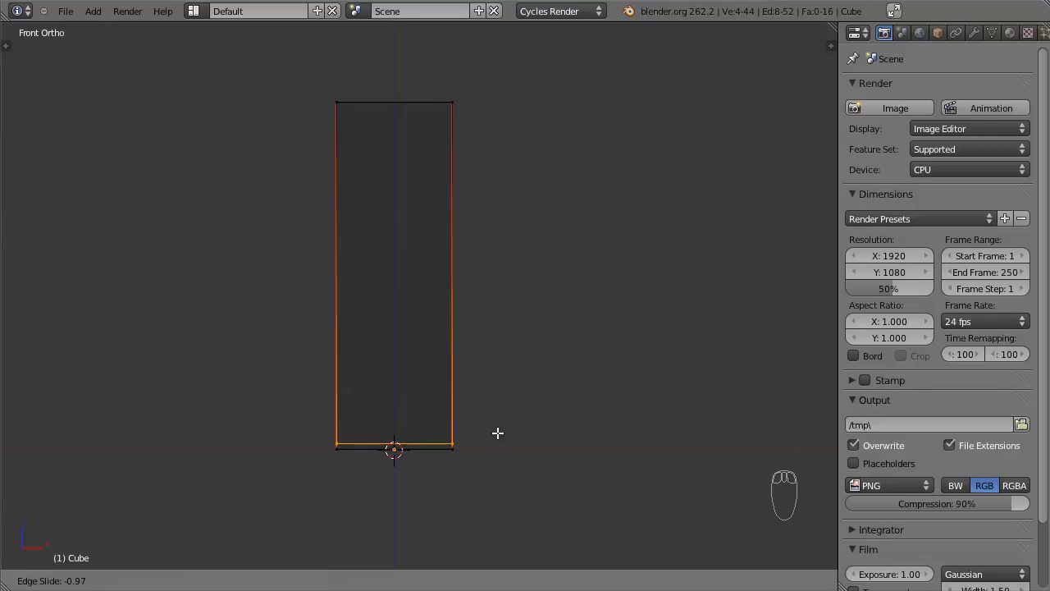
{"action": "left_click", "coordinate": [497, 432]}
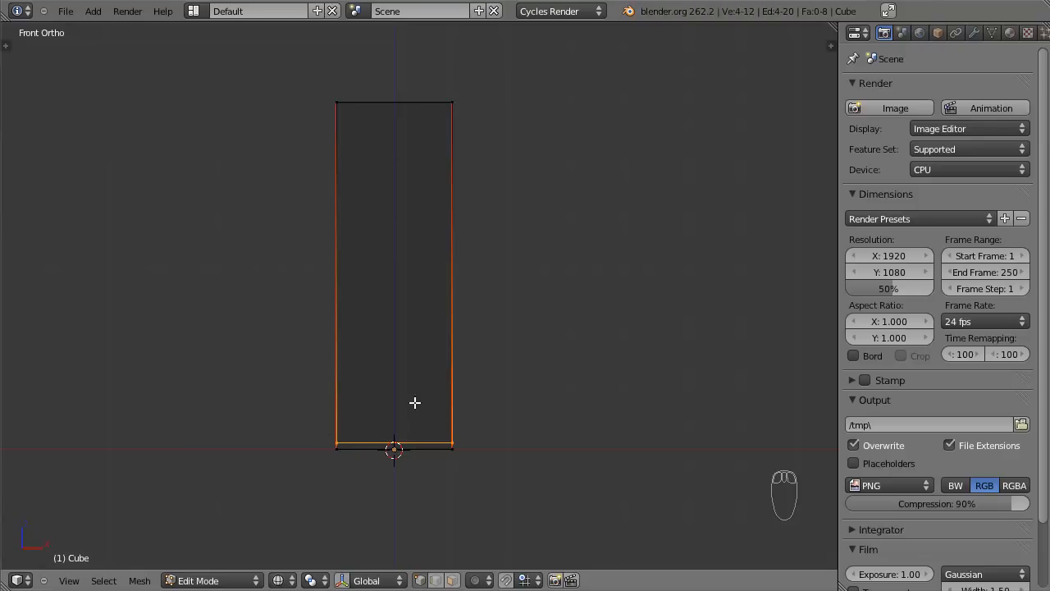
Move the new edge loop near the base slightly upward, constrained to the Z axis.
{"action": "scroll", "coordinate": [533, 345], "scroll_direction": "up", "scroll_amount": 7}
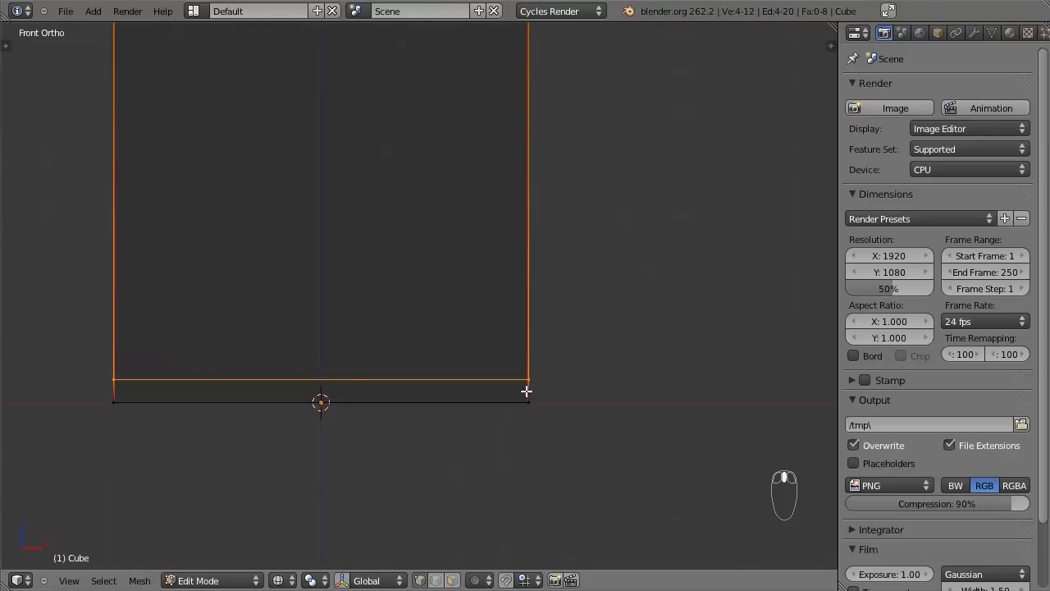
{"action": "key", "text": "g"}
{"action": "middle_click", "coordinate": [532, 378]}
{"action": "left_click", "coordinate": [530, 372]}
{"action": "scroll", "coordinate": [535, 321], "scroll_direction": "down", "scroll_amount": 5}
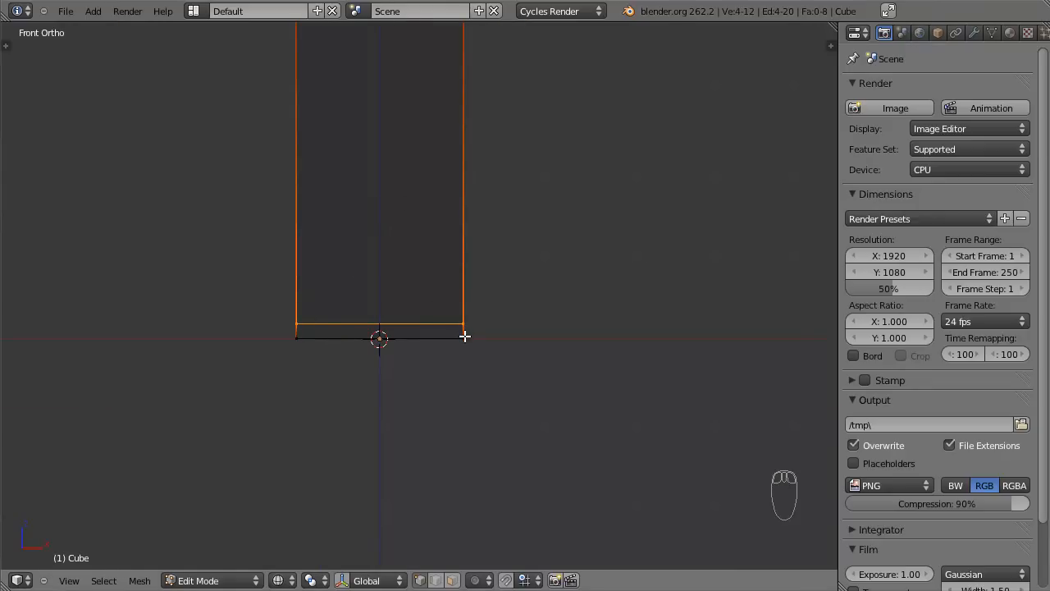
{"action": "scroll", "coordinate": [438, 319], "scroll_direction": "down", "scroll_amount": 2}
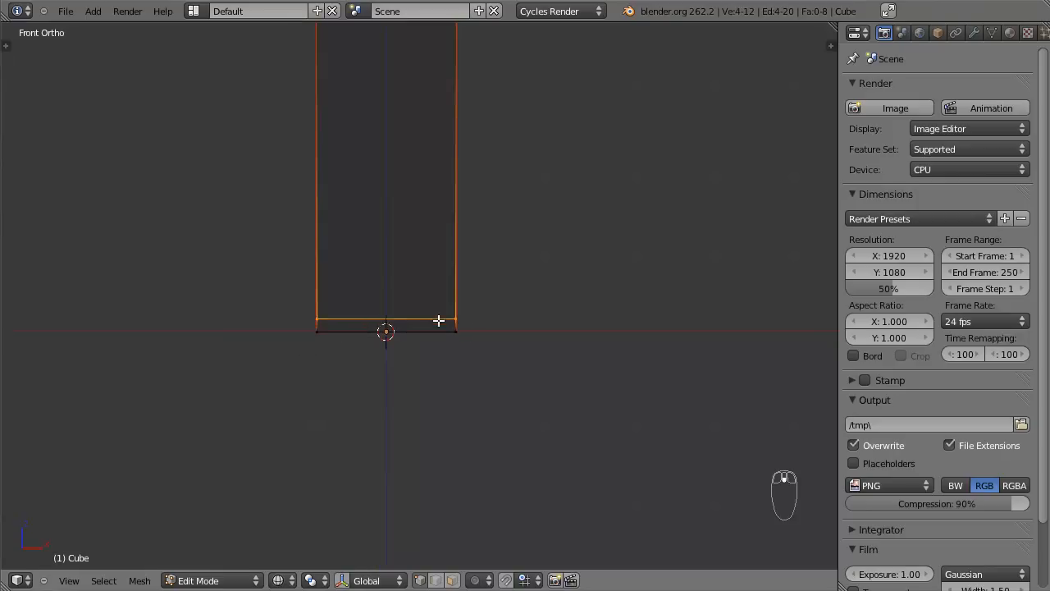
Select the building's open top edge loop and extrude it upward about 0.12 along Z in front view.
{"action": "middle_click_drag", "start_coordinate": [476, 320], "coordinate": [479, 371], "text": "shift"}
{"action": "middle_click_drag", "start_coordinate": [507, 102], "coordinate": [518, 330], "text": "shift"}
{"action": "middle_click_drag", "start_coordinate": [471, 288], "coordinate": [481, 327]}
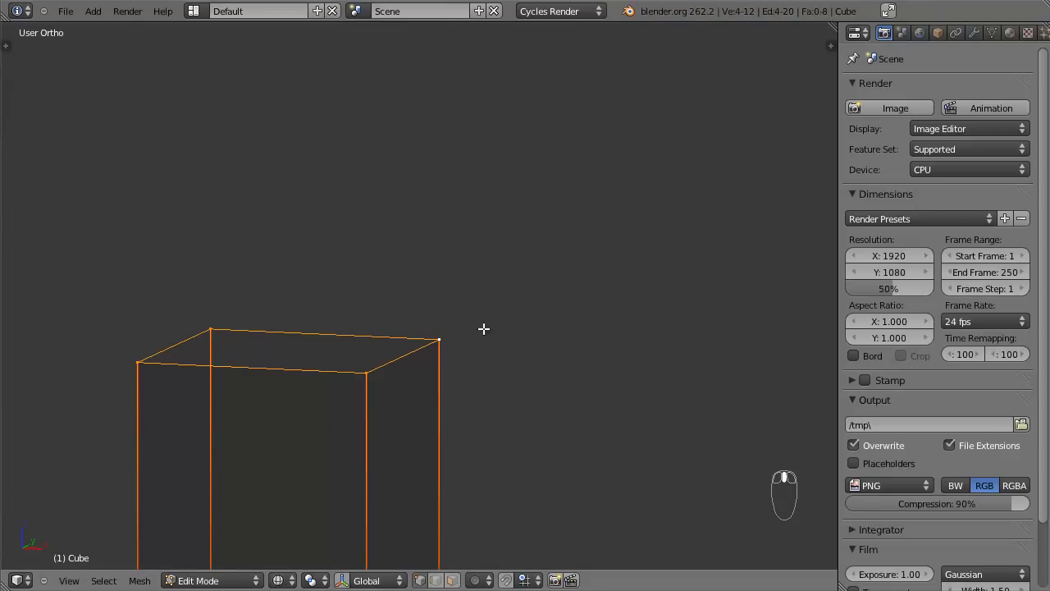
{"action": "key", "text": "KP_1"}
{"action": "scroll", "coordinate": [574, 342], "scroll_direction": "up", "scroll_amount": 2}
{"action": "key", "text": "e"}
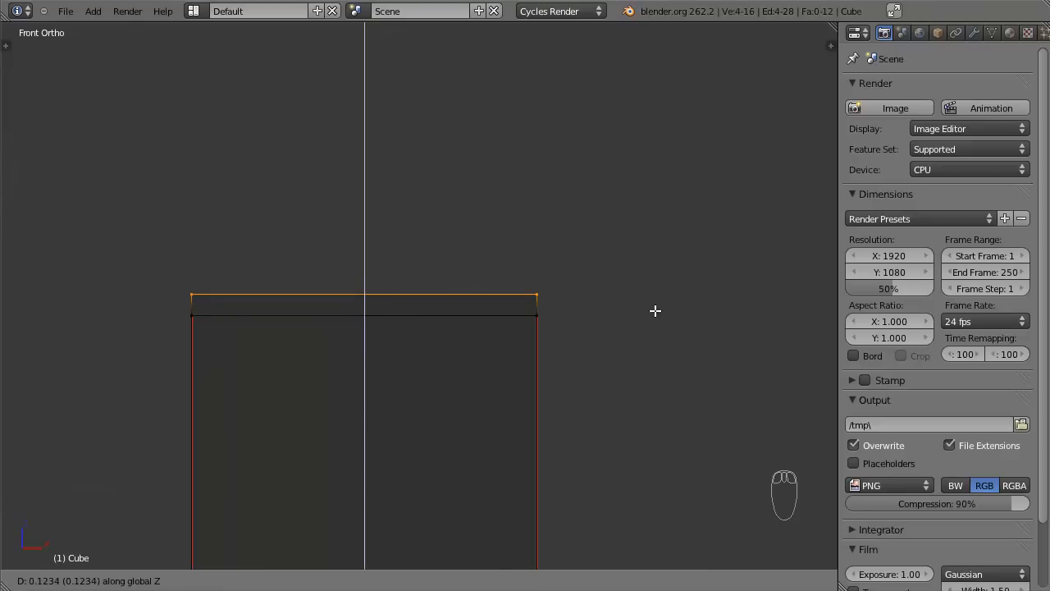
{"action": "left_click", "coordinate": [654, 309]}
Extrude the top edge loop in place and scale it slightly inward to form the parapet's thickness.
{"action": "scroll", "coordinate": [654, 309], "scroll_direction": "down", "scroll_amount": 4}
{"action": "middle_click_drag", "start_coordinate": [638, 335], "coordinate": [618, 158], "text": "shift"}
{"action": "scroll", "coordinate": [607, 168], "scroll_direction": "down", "scroll_amount": 3}
{"action": "scroll", "coordinate": [443, 353], "scroll_direction": "up", "scroll_amount": 3}
{"action": "scroll", "coordinate": [478, 344], "scroll_direction": "up", "scroll_amount": 3}
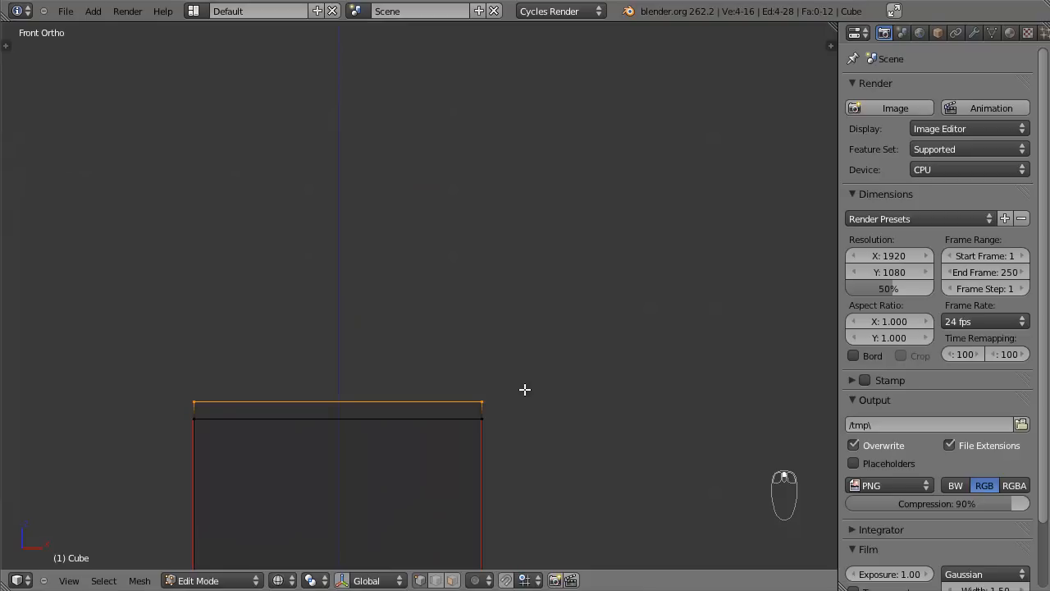
{"action": "middle_click_drag", "start_coordinate": [534, 377], "coordinate": [538, 293], "text": "shift"}
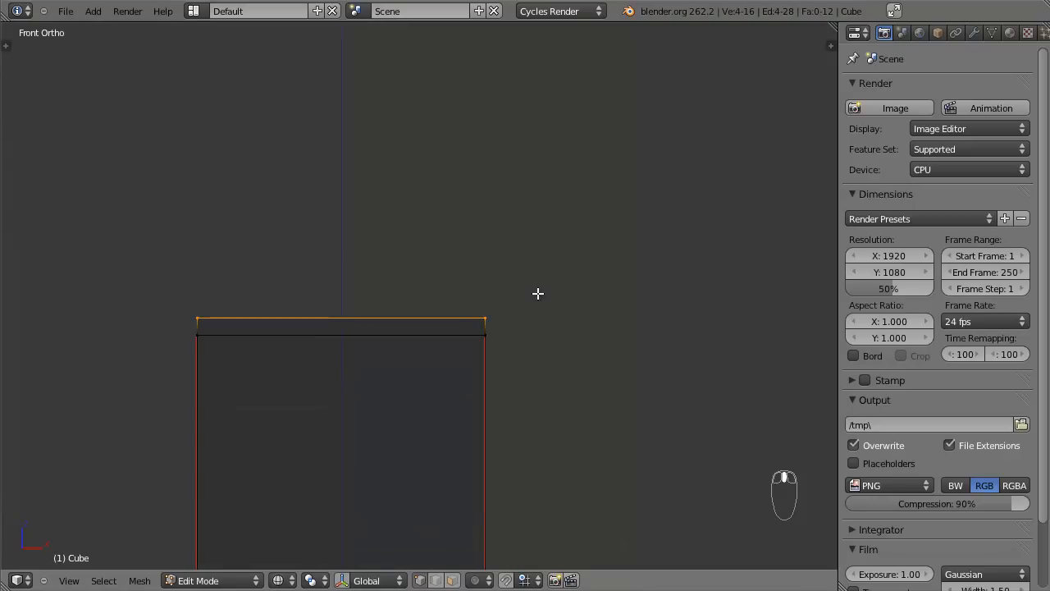
{"action": "scroll", "coordinate": [538, 293], "scroll_direction": "up", "scroll_amount": 3}
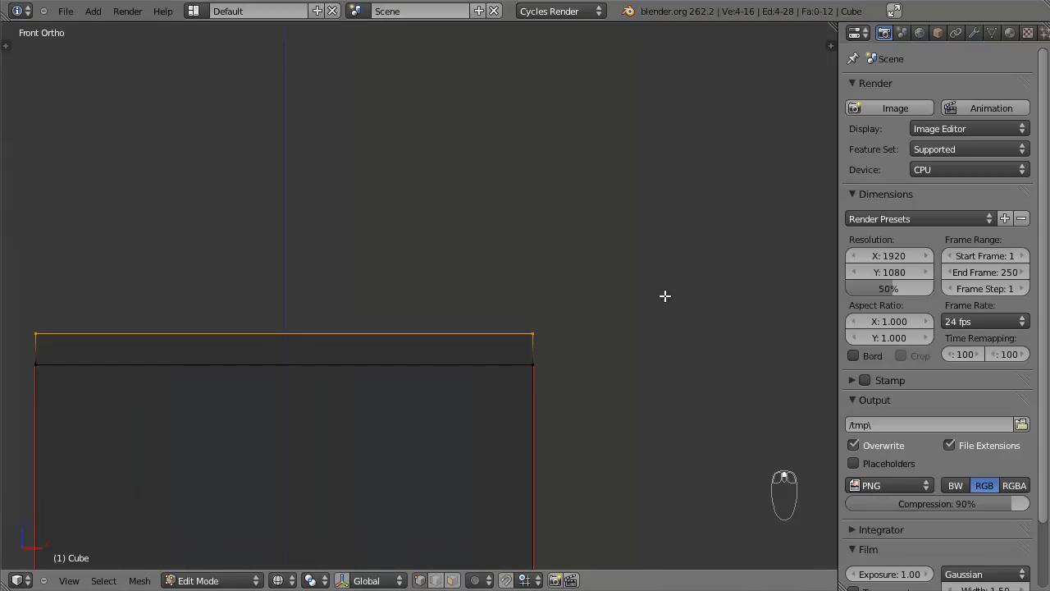
{"action": "mouse_move", "coordinate": [548, 358]}
{"action": "middle_mouse_down"}
{"action": "mouse_move", "coordinate": [507, 380]}
{"action": "mouse_move", "coordinate": [563, 352]}
{"action": "middle_mouse_up"}
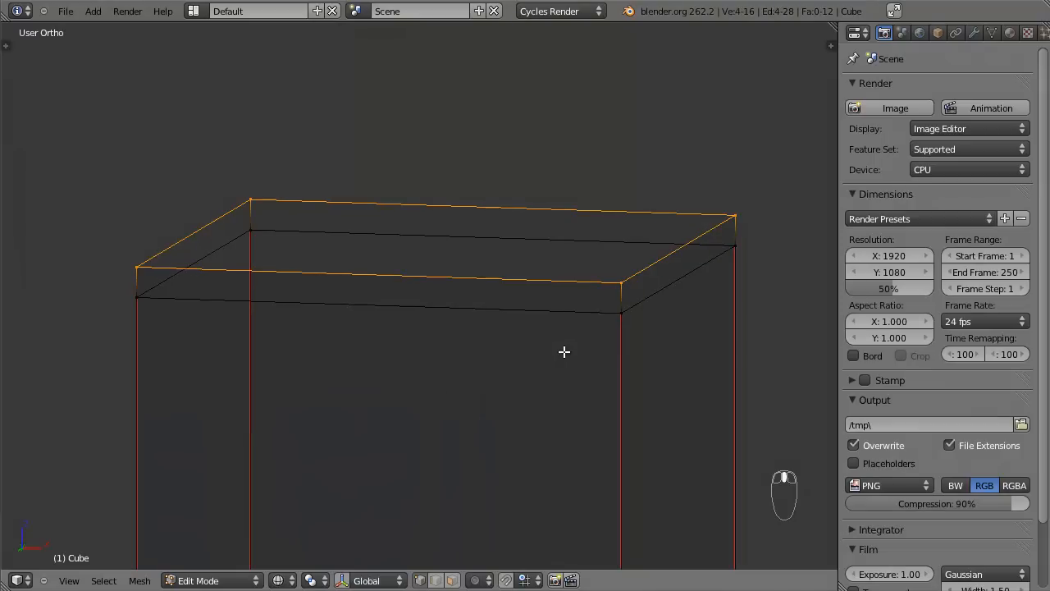
{"action": "key", "text": "KP_1"}
{"action": "key", "text": "e"}
{"action": "right_click", "coordinate": [674, 299]}
{"action": "key", "text": "s"}
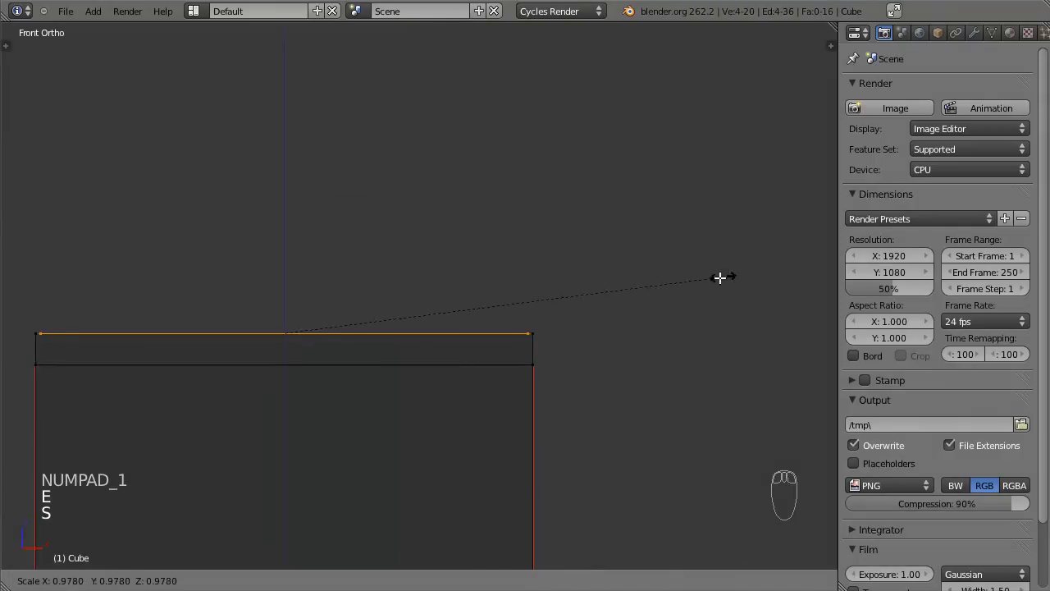
{"action": "left_click", "coordinate": [710, 284]}
Extrude the inner parapet loop a short way down inside the building and fill it with a roof face.
{"action": "key", "text": "e"}
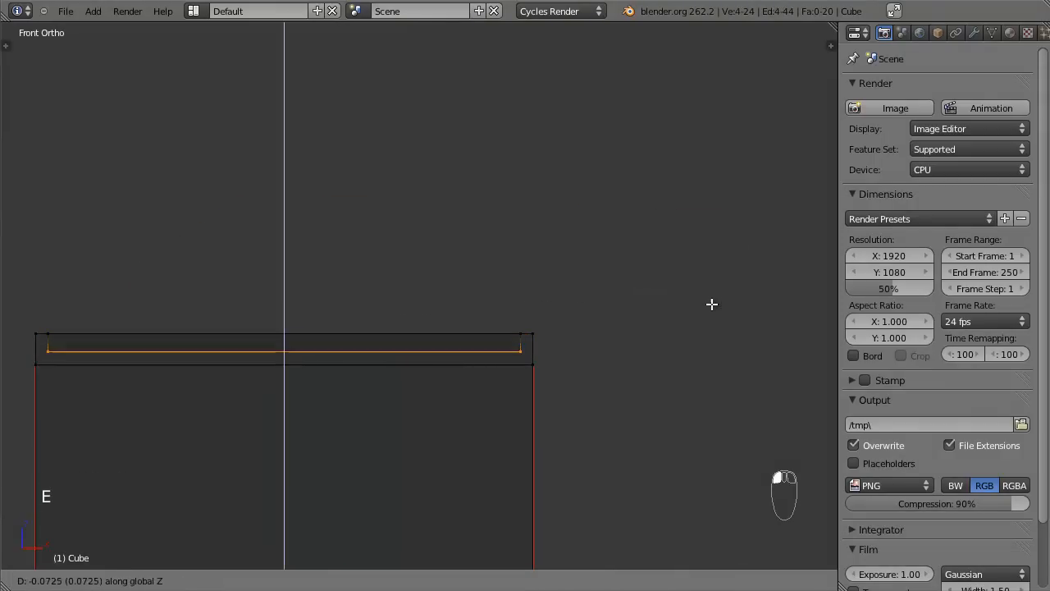
{"action": "left_click", "coordinate": [712, 313]}
{"action": "key", "text": "f"}
{"action": "mouse_move", "coordinate": [622, 250]}
{"action": "middle_mouse_down"}
{"action": "mouse_move", "coordinate": [598, 294]}
{"action": "mouse_move", "coordinate": [449, 359]}
{"action": "mouse_move", "coordinate": [598, 232]}
{"action": "mouse_move", "coordinate": [434, 265]}
{"action": "mouse_move", "coordinate": [686, 218]}
{"action": "mouse_move", "coordinate": [620, 215]}
{"action": "middle_mouse_up"}
{"action": "key", "text": "z"}
{"action": "scroll", "coordinate": [601, 299], "scroll_direction": "down", "scroll_amount": 6}
Select the edge loop just below the parapet around the outer walls and mark it as a seam.
{"action": "key", "text": "Tab"}
{"action": "middle_click_drag", "start_coordinate": [591, 133], "coordinate": [545, 260], "text": "shift"}
{"action": "key", "text": "Tab"}
{"action": "scroll", "coordinate": [545, 266], "scroll_direction": "up", "scroll_amount": 6}
{"action": "scroll", "coordinate": [542, 269], "scroll_direction": "down", "scroll_amount": 4}
{"action": "right_click", "coordinate": [458, 192], "text": "alt"}
{"action": "key", "text": "z"}
{"action": "key", "text": "z"}
{"action": "key", "text": "ctrl+e"}
{"action": "left_click", "coordinate": [507, 196]}
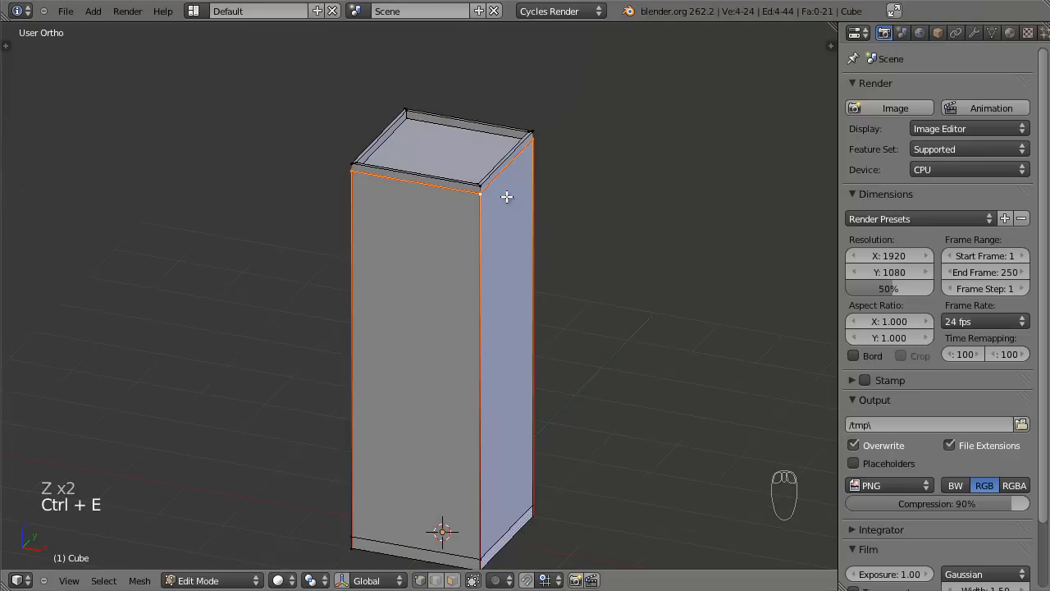
Select the four corner vertices of the recessed roof face inside the parapet.
{"action": "middle_click_drag", "start_coordinate": [549, 170], "coordinate": [491, 382], "text": "shift"}
{"action": "scroll", "coordinate": [490, 382], "scroll_direction": "up", "scroll_amount": 3}
{"action": "right_click", "coordinate": [382, 378]}
{"action": "middle_click_drag", "start_coordinate": [534, 347], "coordinate": [313, 366]}
{"action": "right_click", "coordinate": [275, 300]}
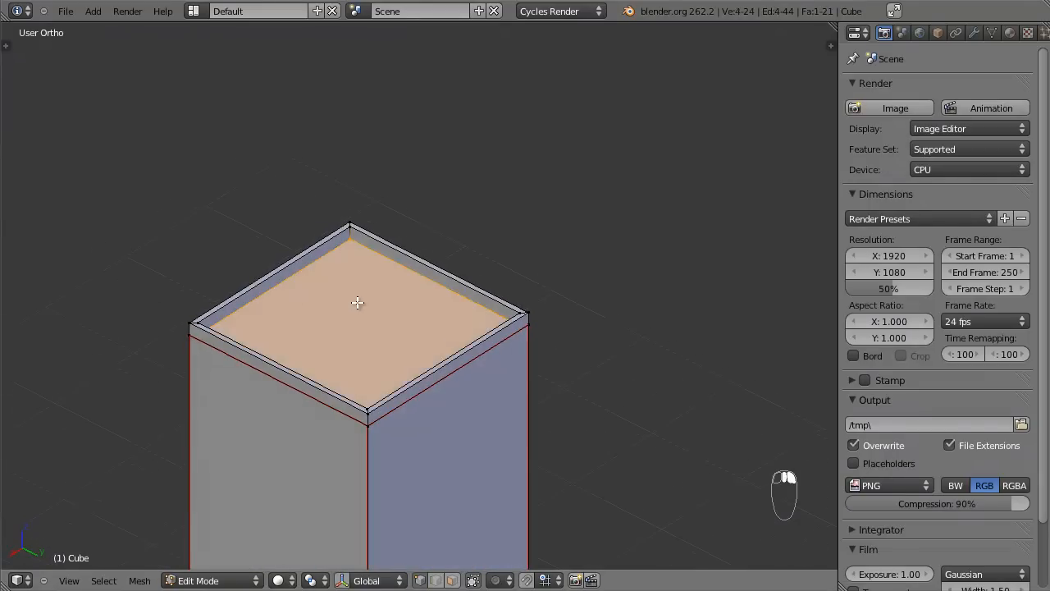
{"action": "middle_click_drag", "start_coordinate": [356, 302], "coordinate": [306, 253]}
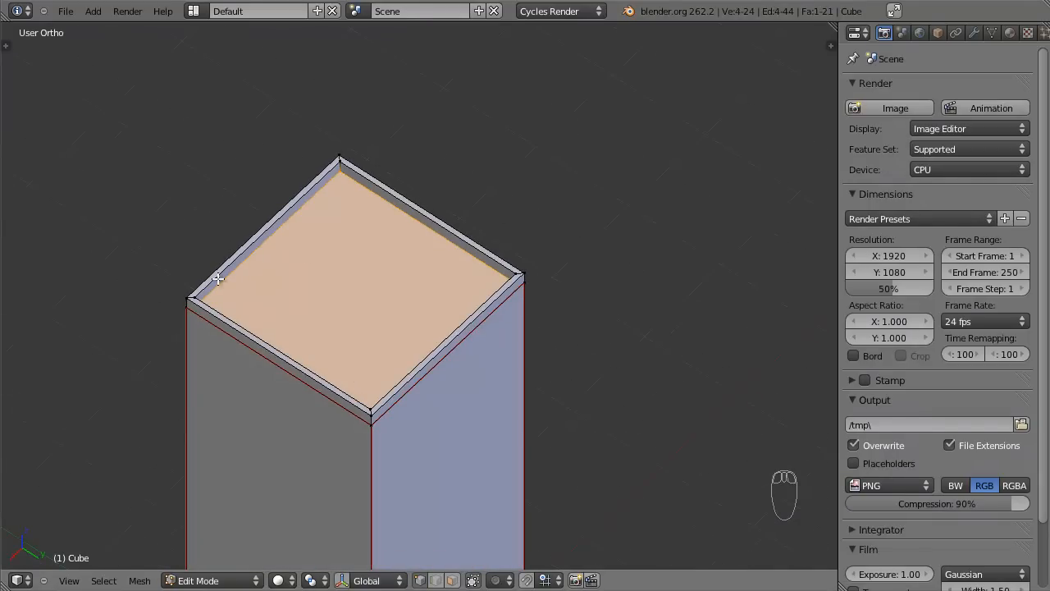
{"action": "key", "text": "ctrl+e"}
{"action": "left_click", "coordinate": [409, 371]}
{"action": "scroll", "coordinate": [411, 369], "scroll_direction": "down", "scroll_amount": 4}
{"action": "scroll", "coordinate": [411, 369], "scroll_direction": "up", "scroll_amount": 5}
{"action": "key", "text": "a"}
{"action": "key", "text": "z"}
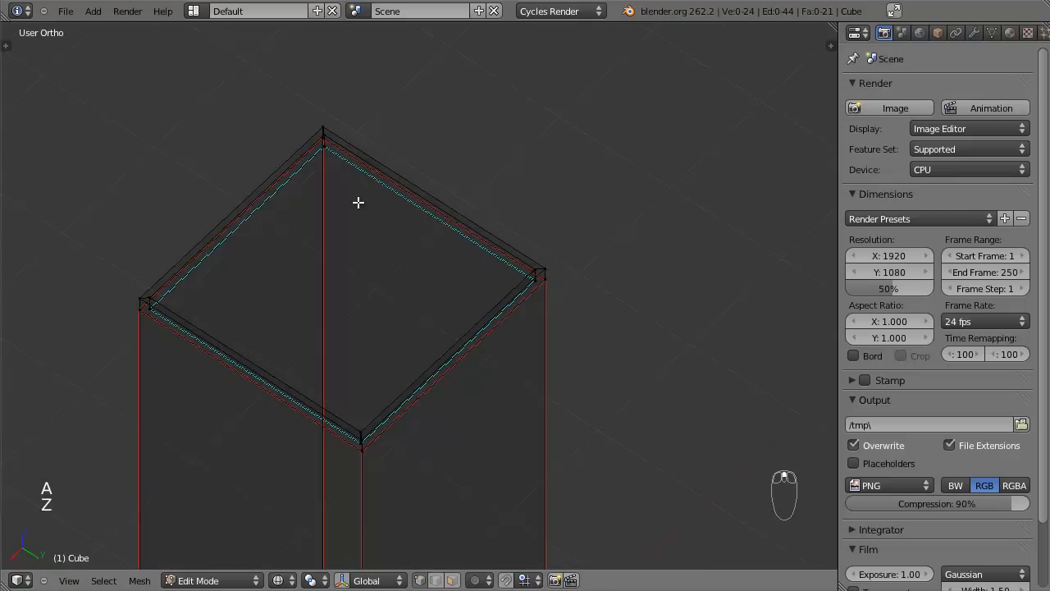
{"action": "key", "text": "ctrl+z"}
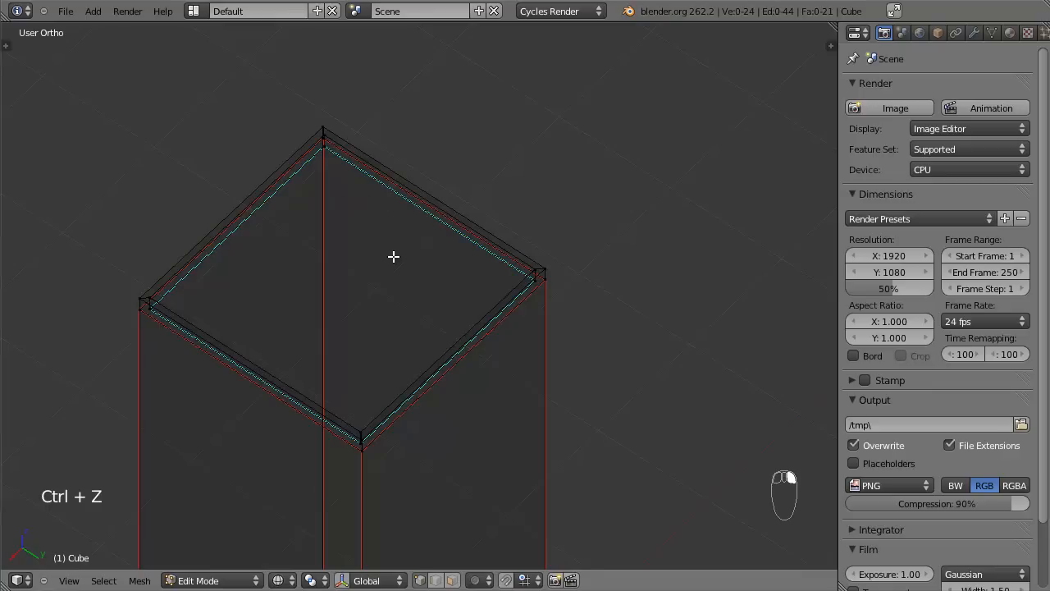
{"action": "key", "text": "ctrl+z"}
{"action": "key", "text": "ctrl+z"}
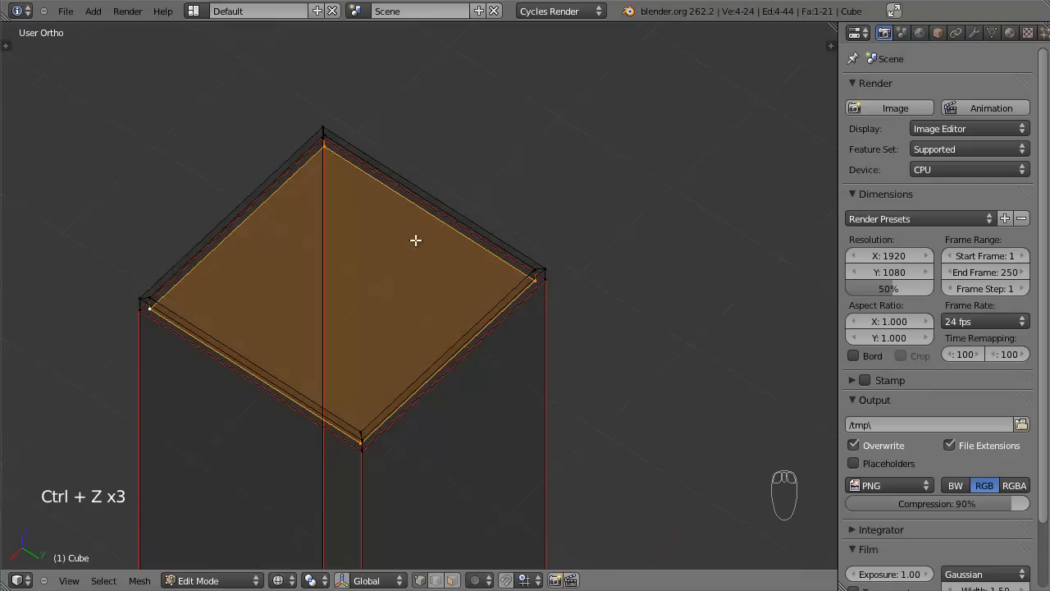
Mark the selected roof face's border edges as seams and return to solid shading.
{"action": "key", "text": "ctrl+e"}
{"action": "left_click", "coordinate": [415, 203]}
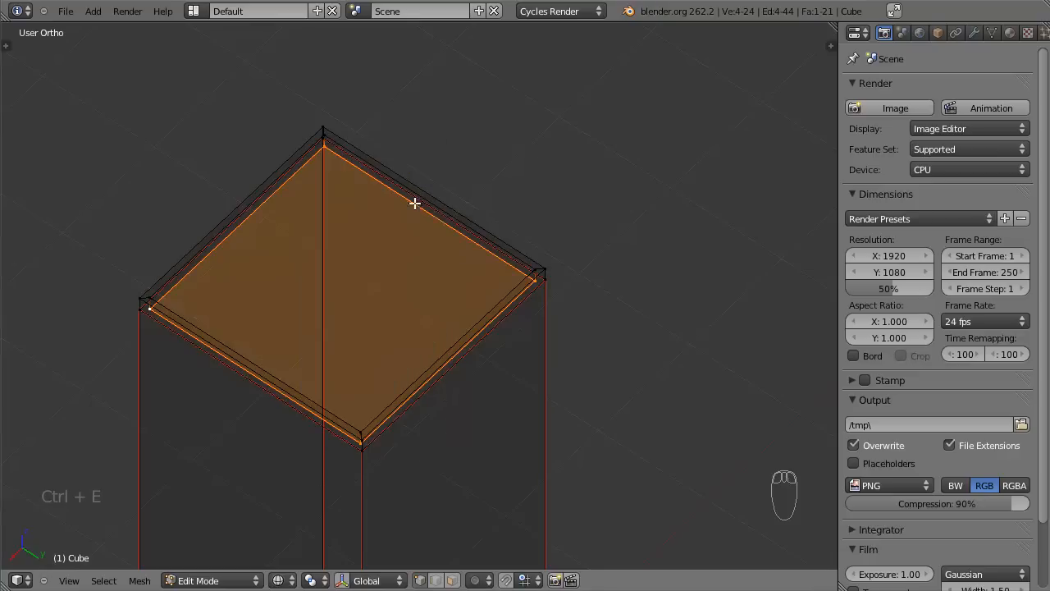
{"action": "key", "text": "a"}
{"action": "mouse_move", "coordinate": [525, 290]}
{"action": "middle_mouse_down"}
{"action": "mouse_move", "coordinate": [452, 288]}
{"action": "mouse_move", "coordinate": [522, 281]}
{"action": "mouse_move", "coordinate": [498, 345]}
{"action": "mouse_move", "coordinate": [432, 380]}
{"action": "middle_mouse_up"}
{"action": "key", "text": "z"}
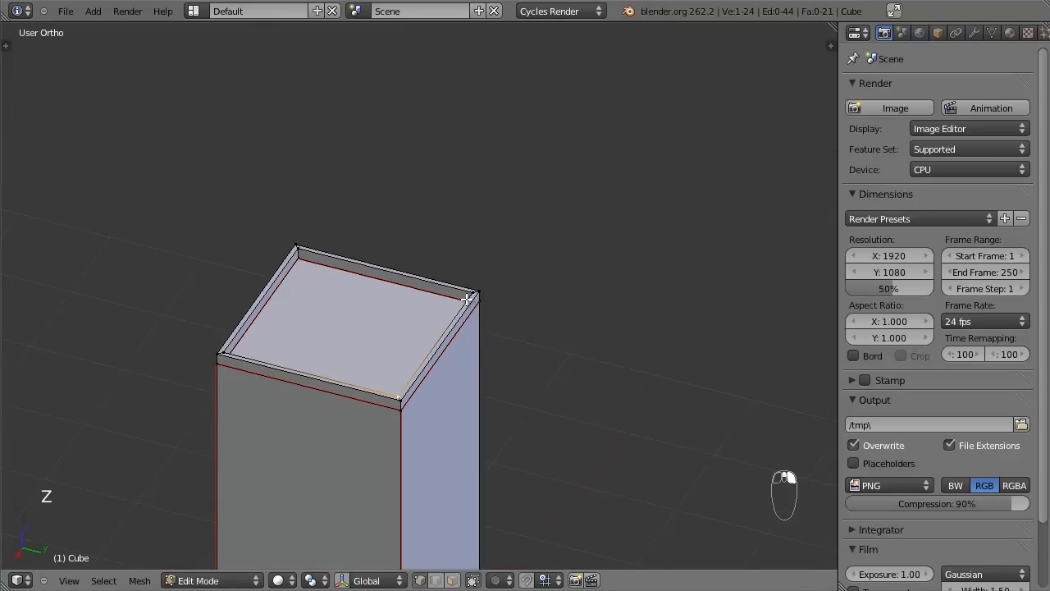
Select the horizontal edge loop just above the building's base, mark it as a seam, and clear the selection.
{"action": "right_click", "coordinate": [482, 288]}
{"action": "middle_click_drag", "start_coordinate": [392, 403], "coordinate": [456, 228], "text": "shift"}
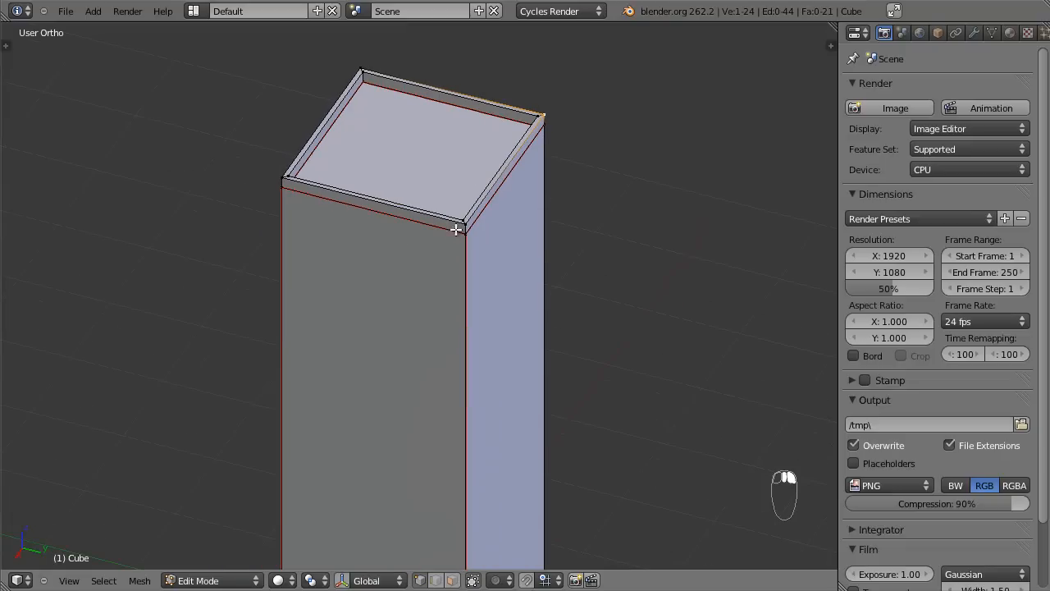
{"action": "middle_click_drag", "start_coordinate": [472, 348], "coordinate": [463, 154], "text": "shift"}
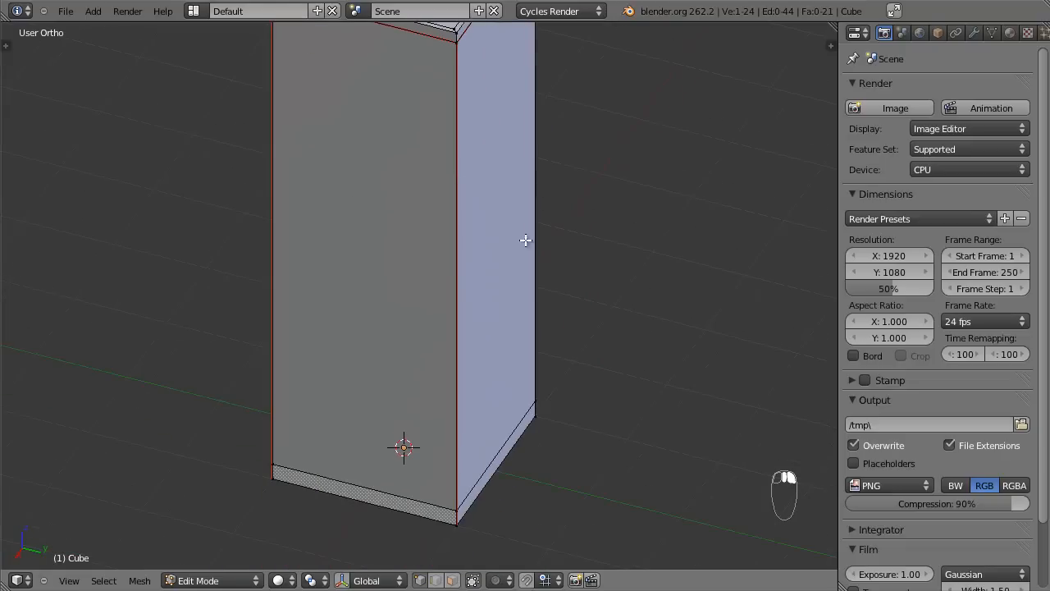
{"action": "middle_click_drag", "start_coordinate": [411, 473], "coordinate": [435, 331], "text": "shift"}
{"action": "right_click", "coordinate": [394, 351], "text": "alt"}
{"action": "key", "text": "z"}
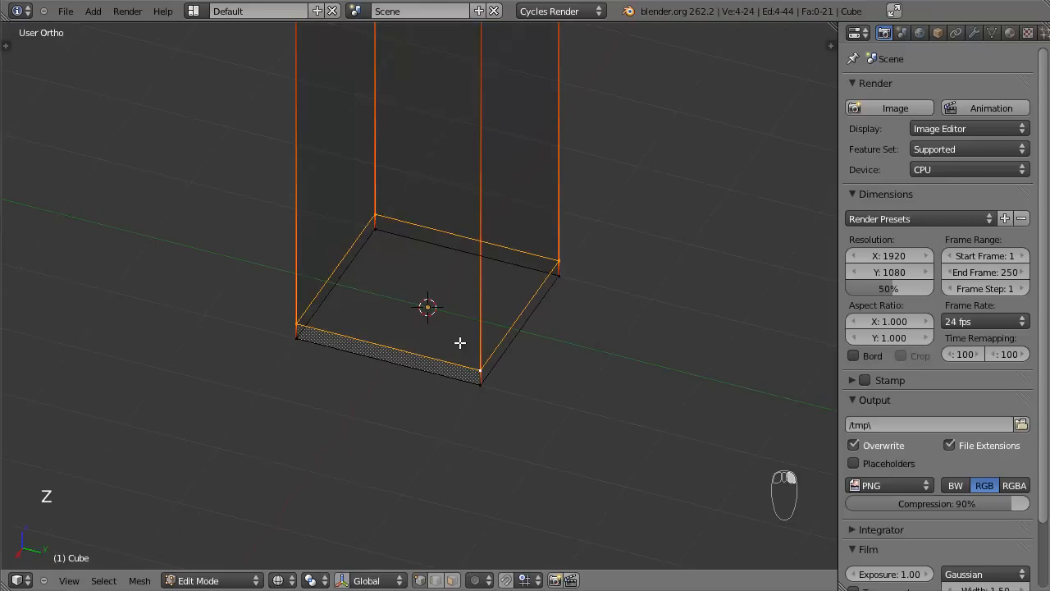
{"action": "key", "text": "ctrl+e"}
{"action": "left_click", "coordinate": [462, 342]}
{"action": "key", "text": "a"}
Select all of the building's geometry in Edit Mode.
{"action": "middle_click_drag", "start_coordinate": [460, 342], "coordinate": [553, 303]}
{"action": "key", "text": "Tab"}
{"action": "scroll", "coordinate": [553, 303], "scroll_direction": "down", "scroll_amount": 3}
{"action": "key", "text": "Tab"}
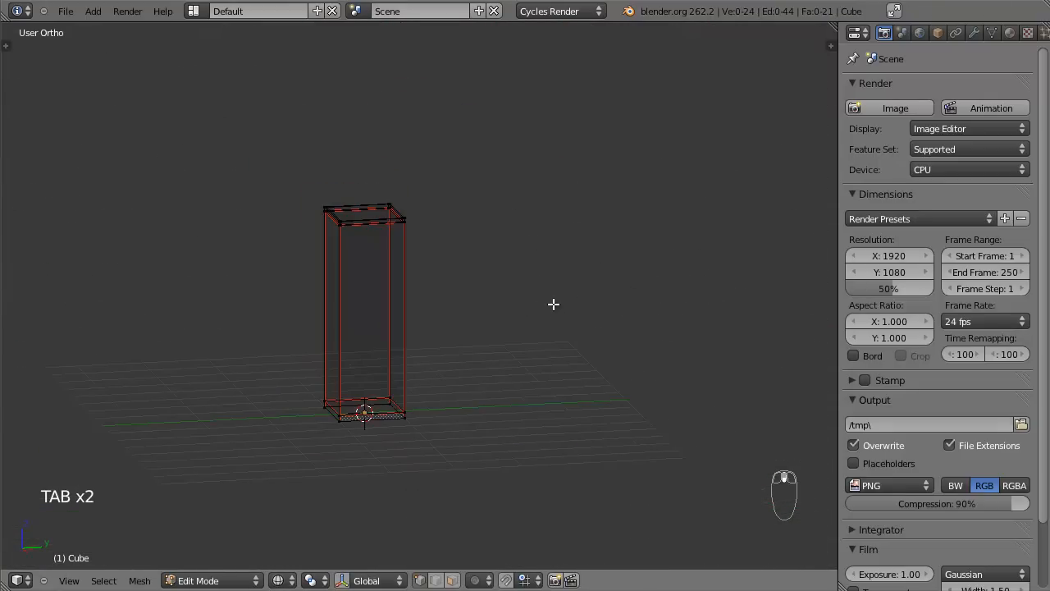
{"action": "key", "text": "a"}
{"action": "key", "text": "a"}
{"action": "key", "text": "a"}
Split the 3D view vertically and switch the new area to the UV/Image Editor.
{"action": "left_click_drag", "start_coordinate": [808, 54], "coordinate": [346, 82]}
{"action": "left_click", "coordinate": [365, 580]}
{"action": "left_click", "coordinate": [419, 474]}
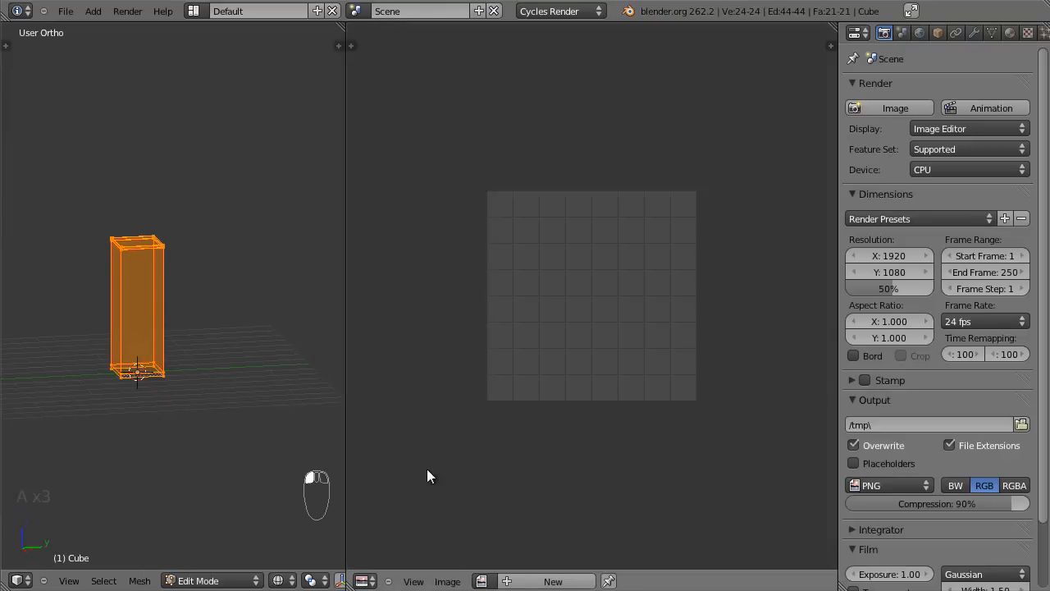
Unwrap the building's selected geometry along its seams, widen the 3D view, and unwrap it again.
{"action": "scroll", "coordinate": [170, 393], "scroll_direction": "up", "scroll_amount": 3}
{"action": "key", "text": "u"}
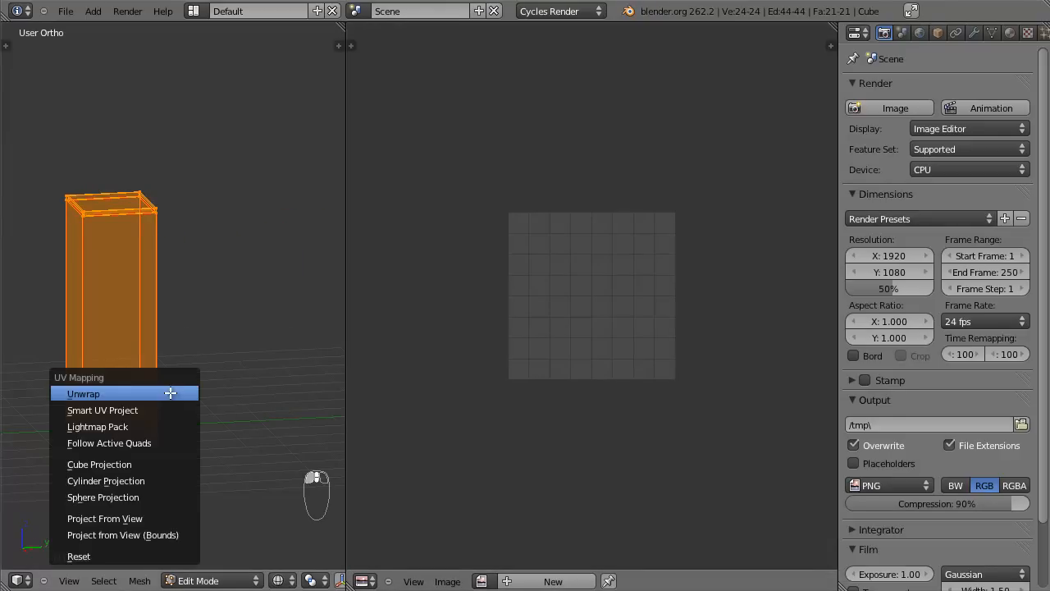
{"action": "left_click", "coordinate": [170, 393]}
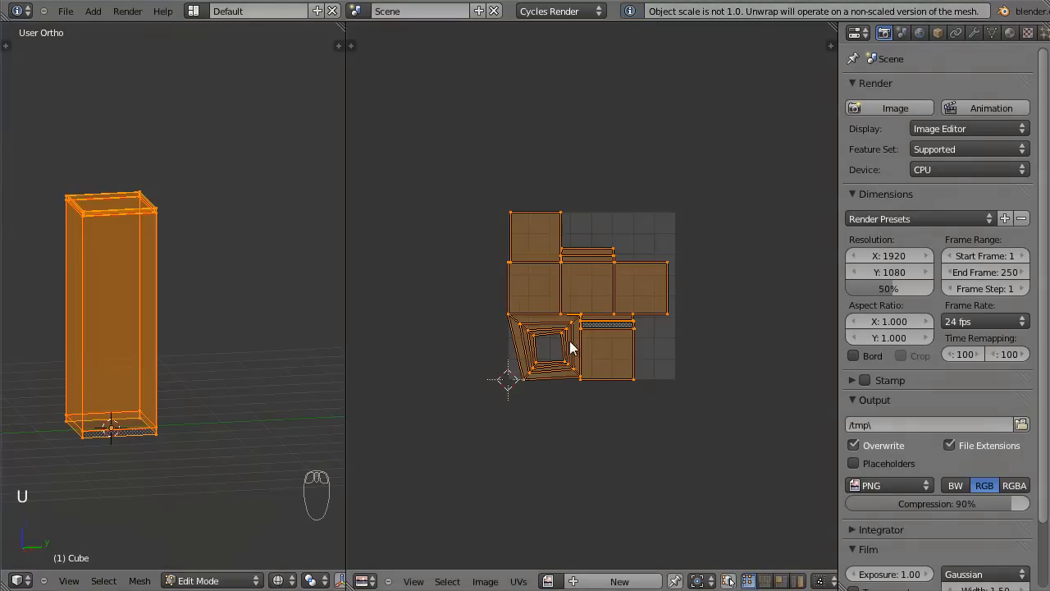
{"action": "scroll", "coordinate": [571, 344], "scroll_direction": "up", "scroll_amount": 2}
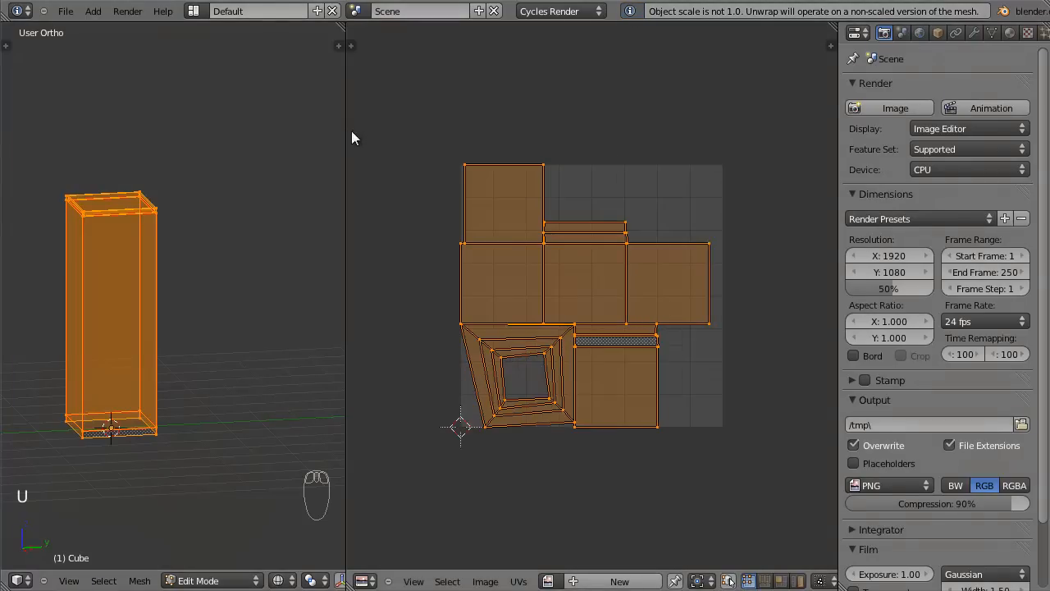
{"action": "left_click_drag", "start_coordinate": [346, 132], "coordinate": [416, 133]}
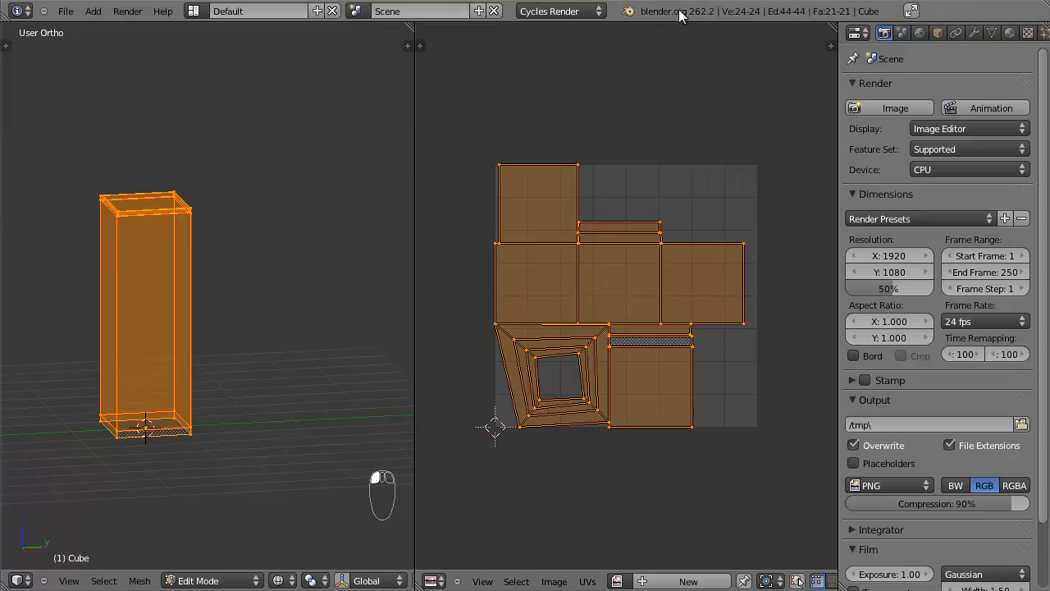
{"action": "key", "text": "u"}
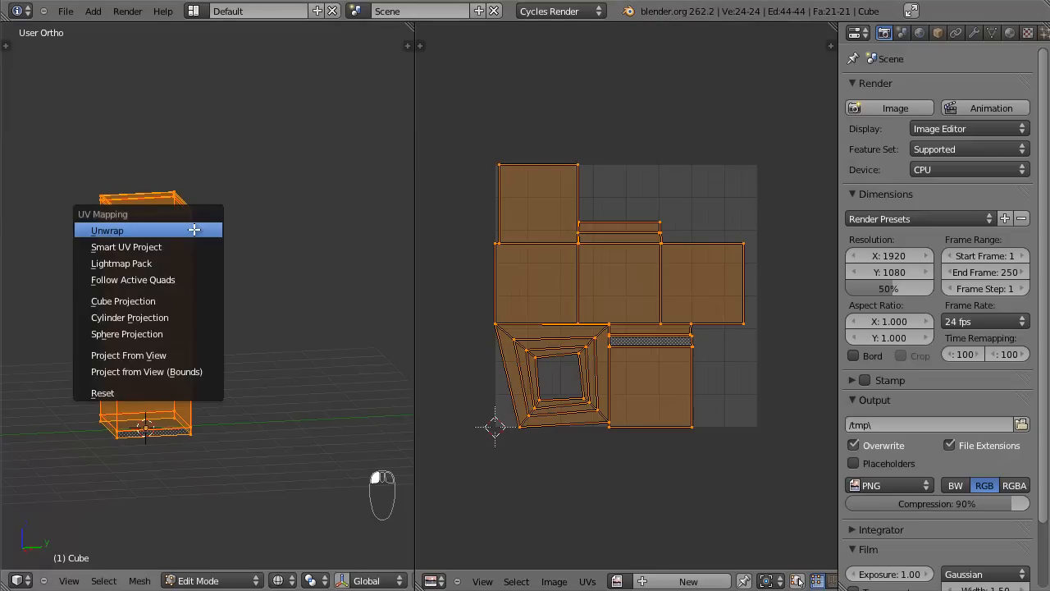
{"action": "left_click", "coordinate": [194, 229]}
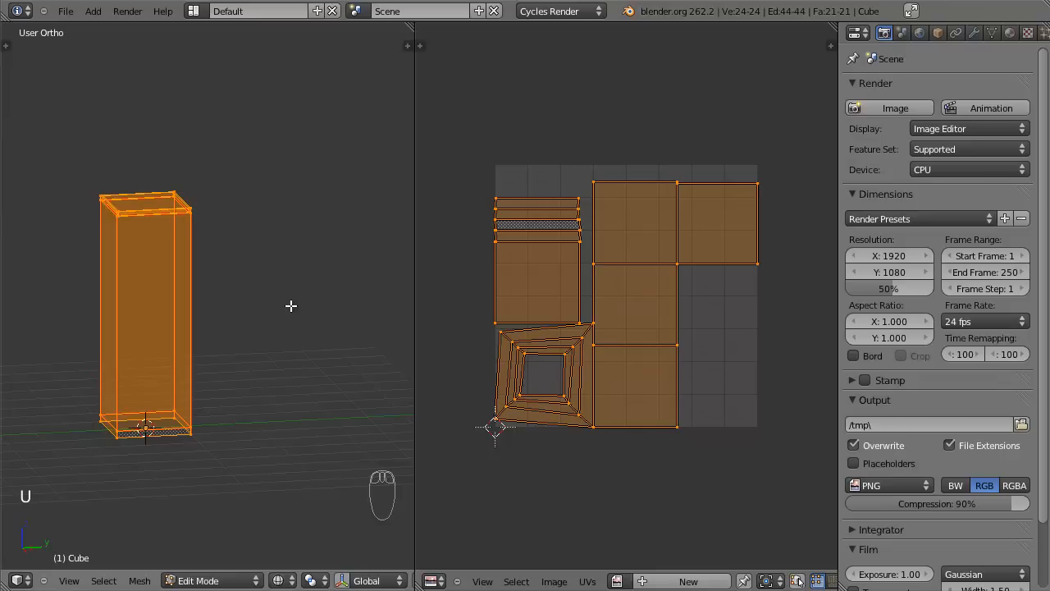
Return to Object Mode, show the building's transform properties, and apply its scale.
{"action": "key", "text": "Tab"}
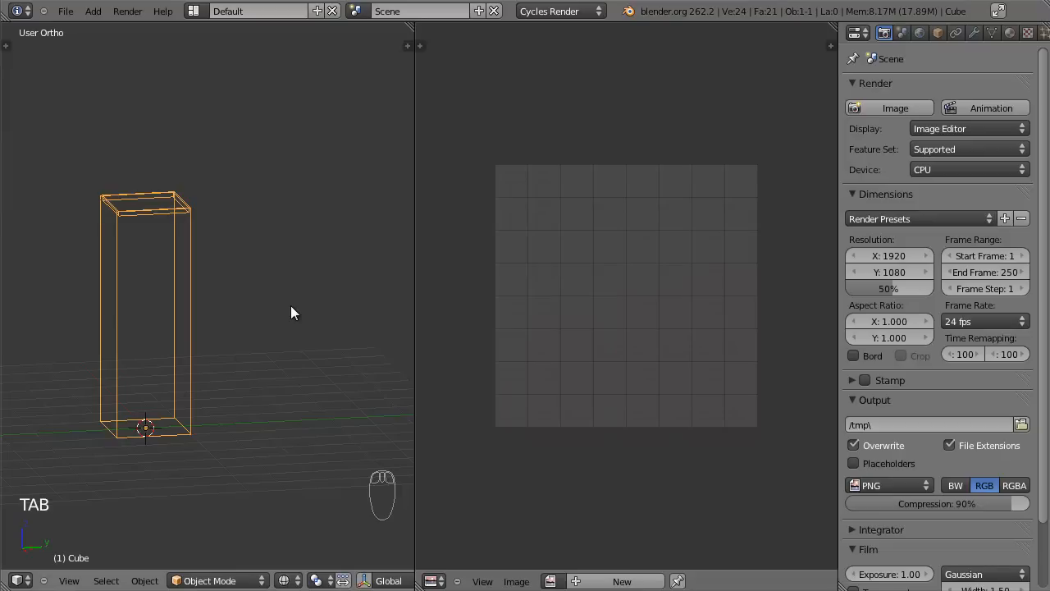
{"action": "key", "text": "n"}
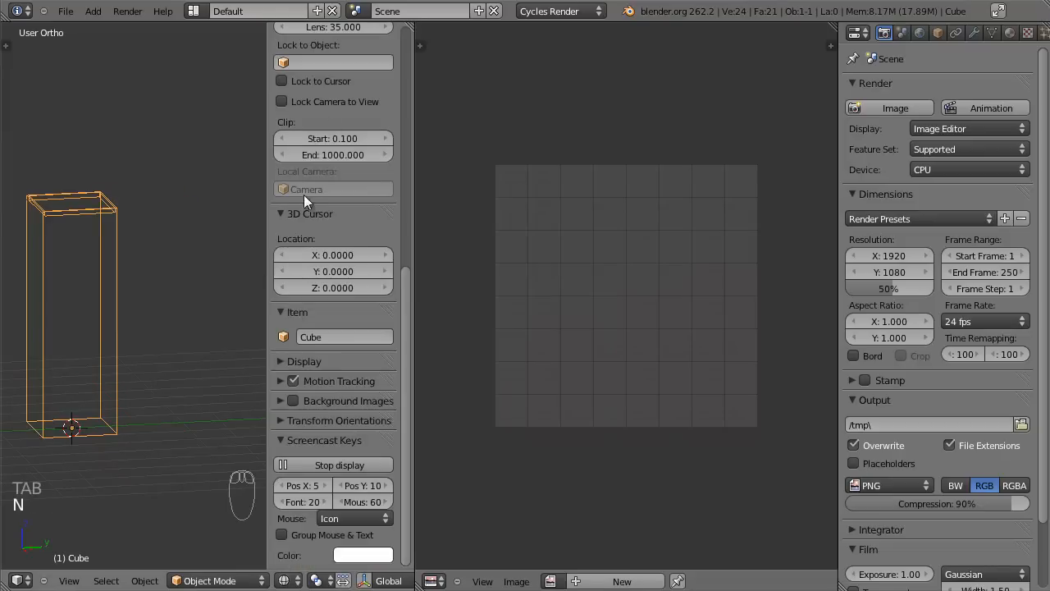
{"action": "scroll", "coordinate": [303, 194], "scroll_direction": "up", "scroll_amount": 10}
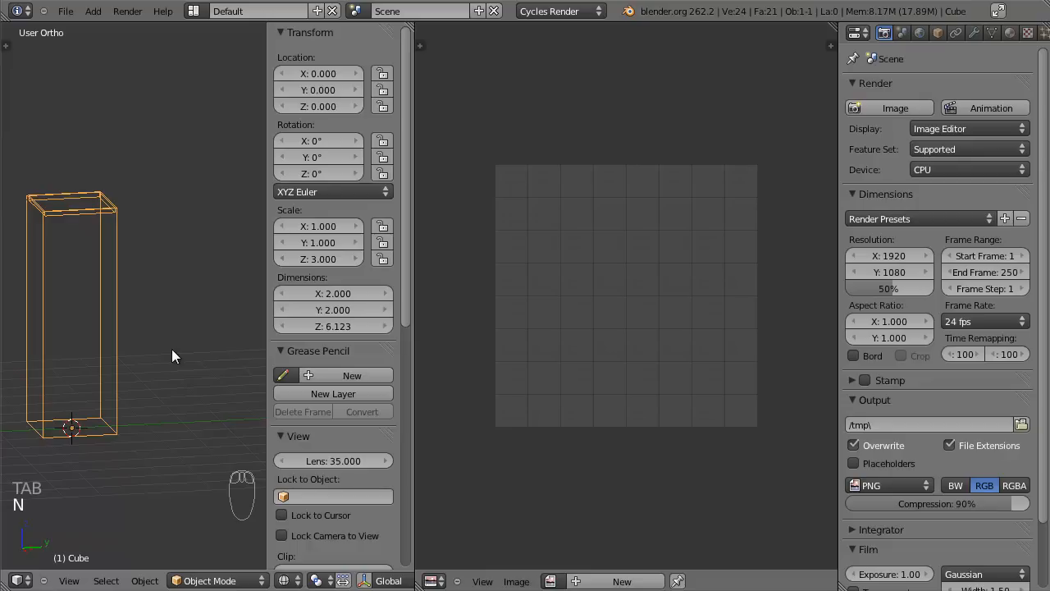
{"action": "middle_click_drag", "start_coordinate": [171, 349], "coordinate": [93, 236]}
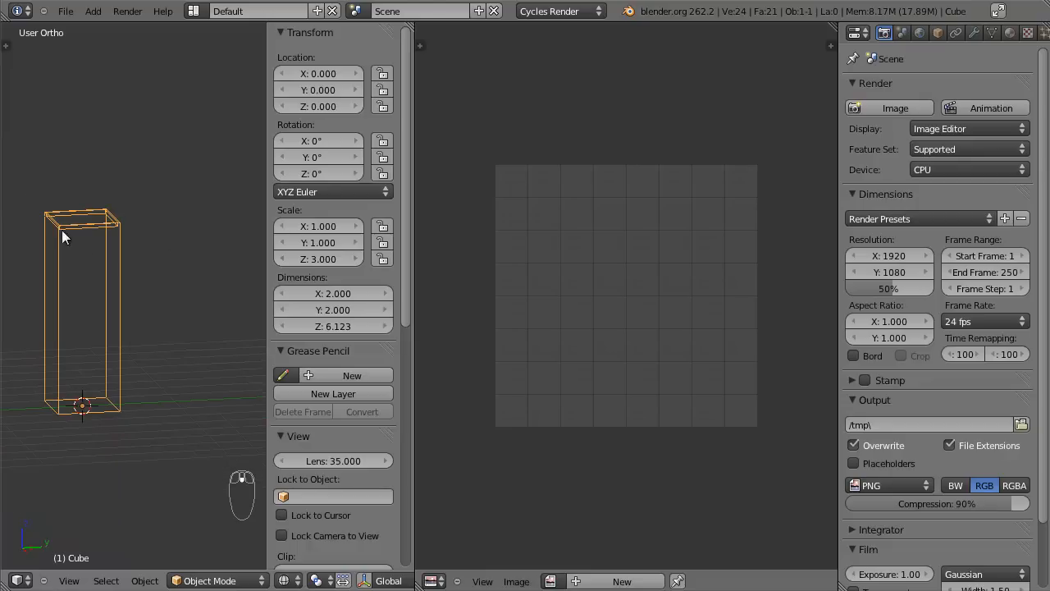
{"action": "key", "text": "ctrl+a"}
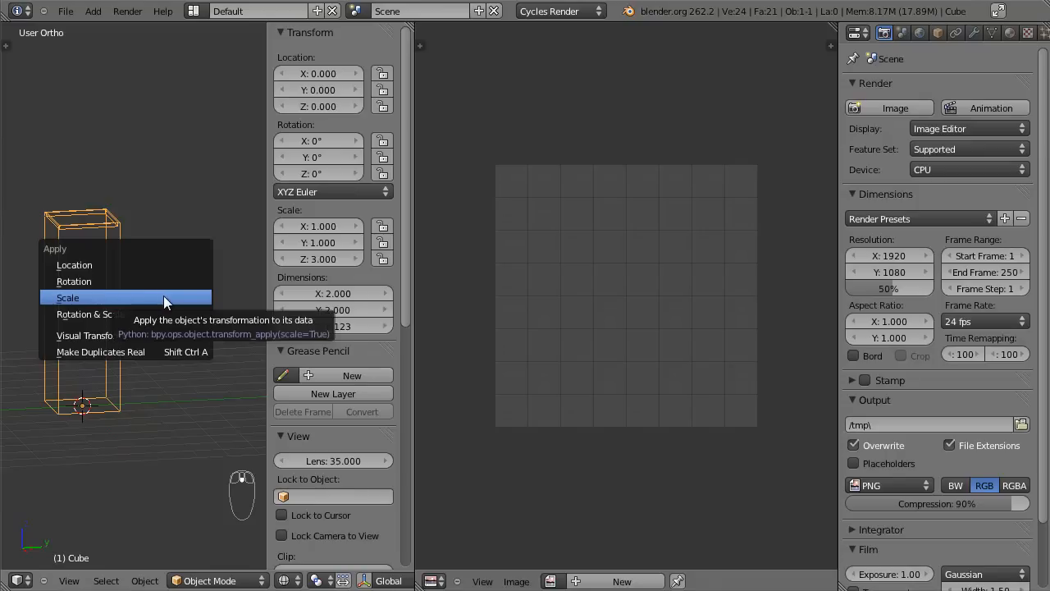
{"action": "left_click", "coordinate": [164, 297]}
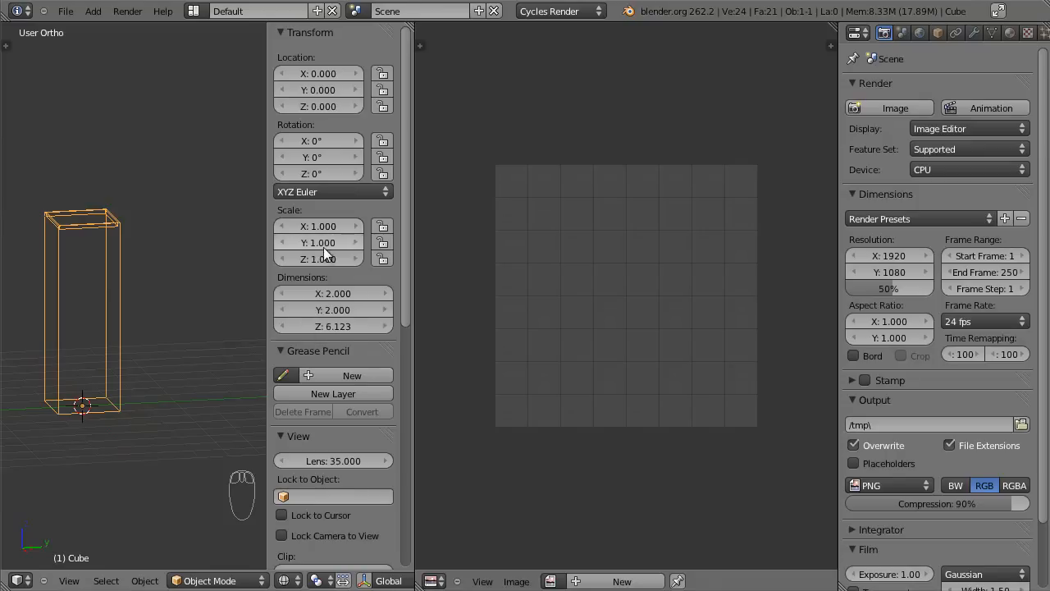
Enter Edit Mode and unwrap the whole building again with the applied scale.
{"action": "key", "text": "Tab"}
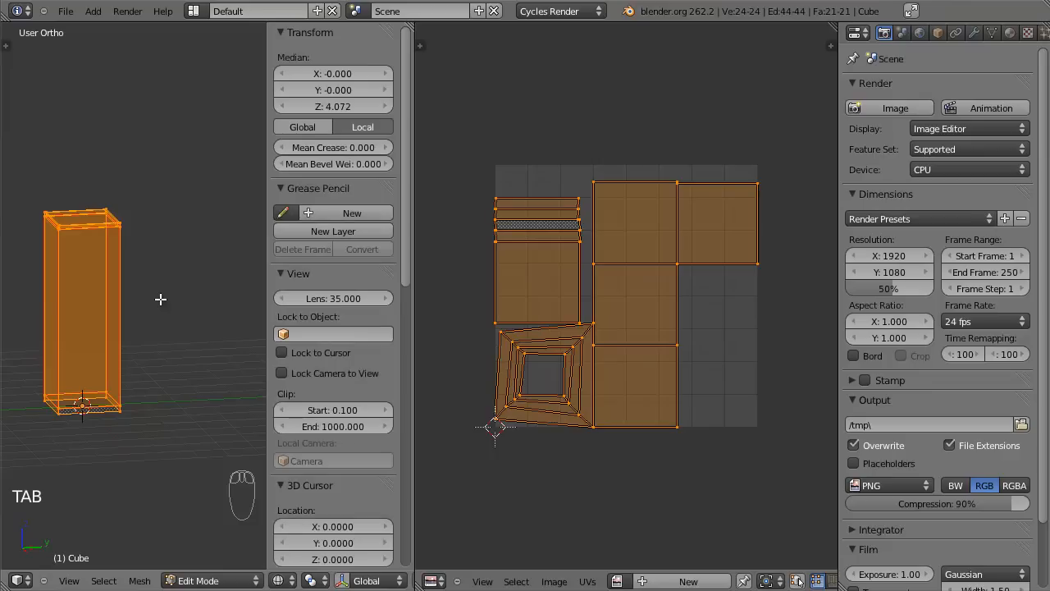
{"action": "key", "text": "u"}
{"action": "left_click", "coordinate": [161, 300]}
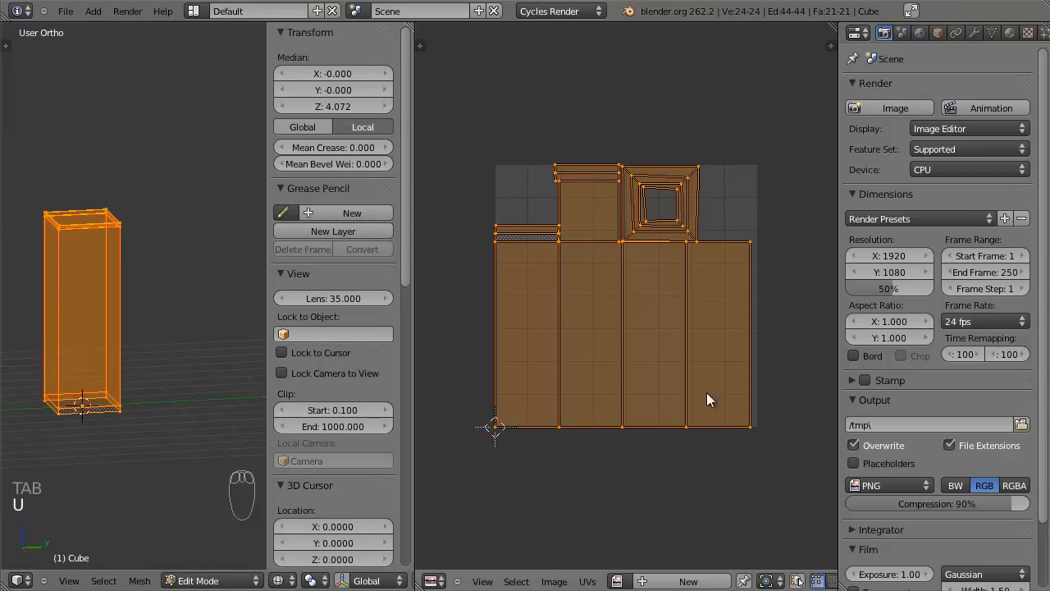
{"action": "scroll", "coordinate": [720, 340], "scroll_direction": "up", "scroll_amount": 2}
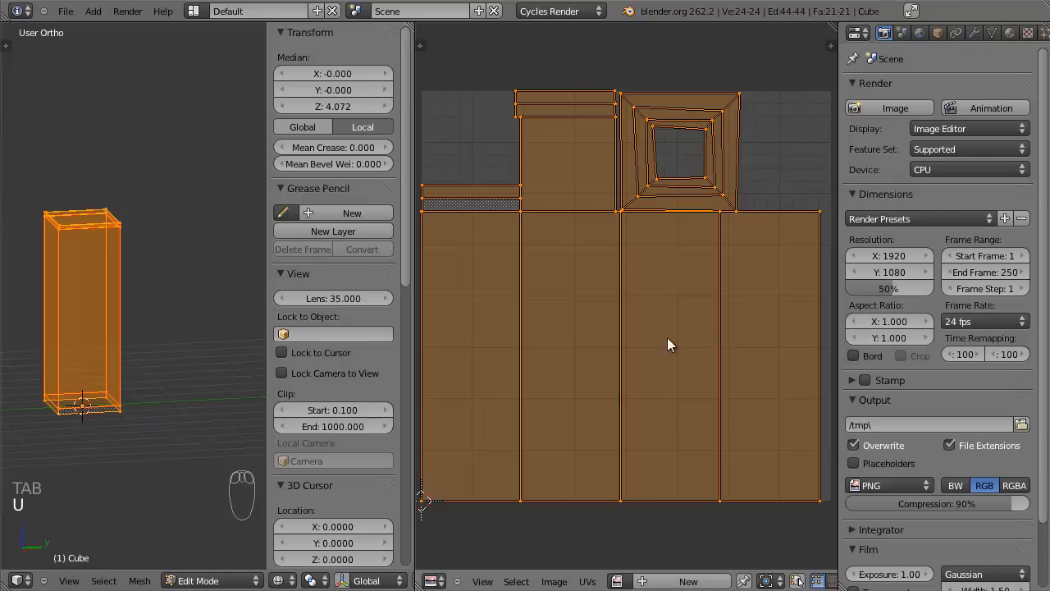
Hide the 3D view's transform properties and return the building to Edit Mode.
{"action": "key", "text": "Tab"}
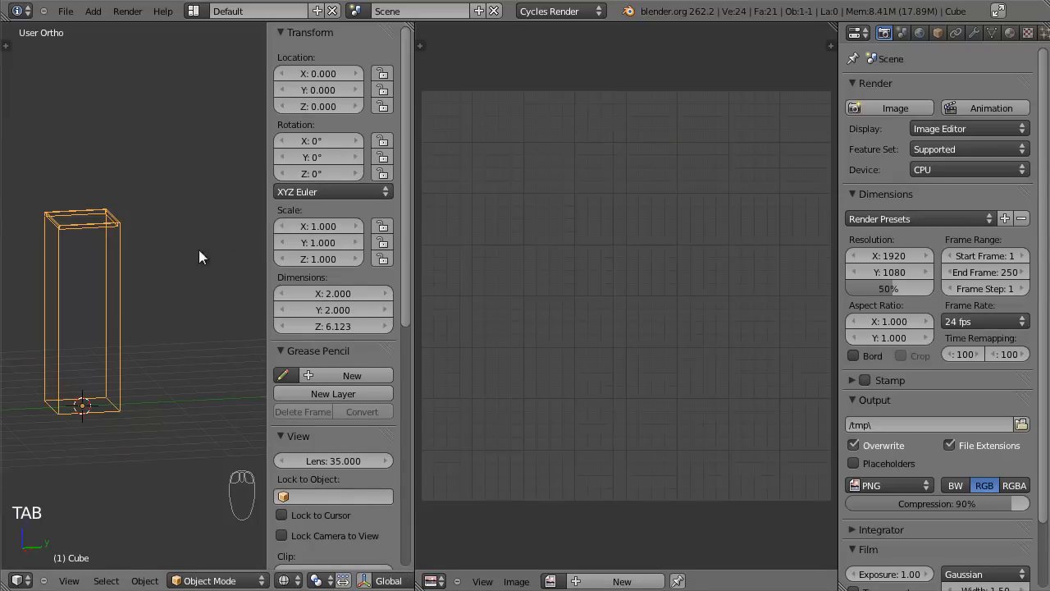
{"action": "key", "text": "Tab"}
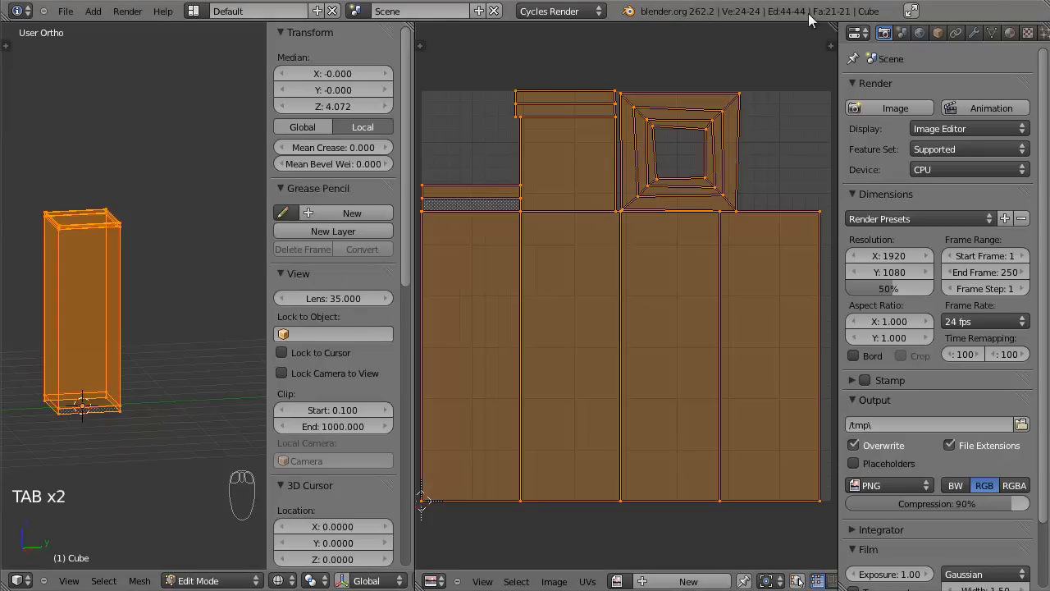
{"action": "key", "text": "Tab"}
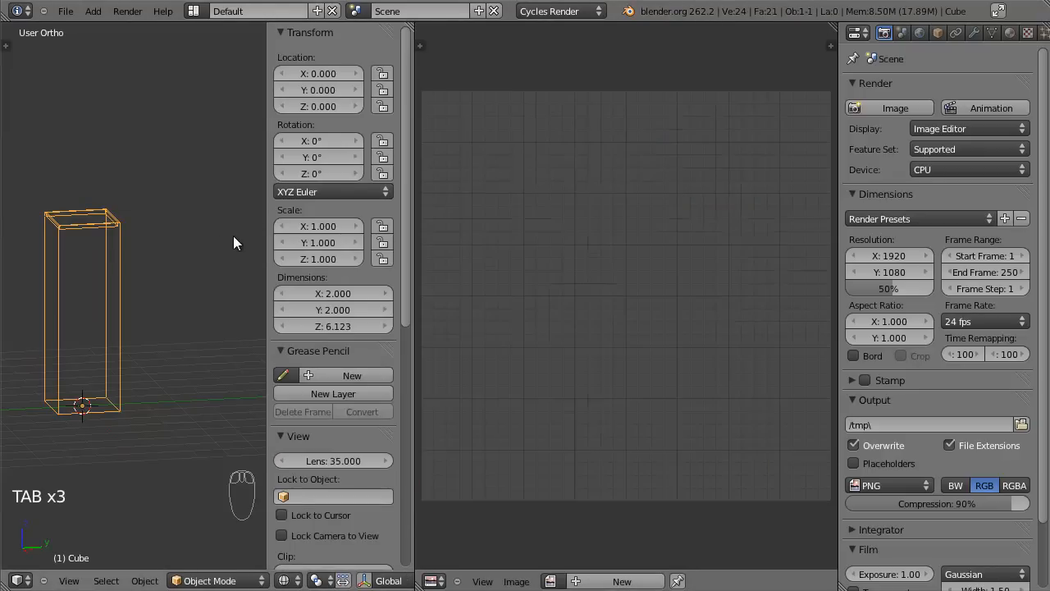
{"action": "key", "text": "n"}
{"action": "scroll", "coordinate": [236, 253], "scroll_direction": "up", "scroll_amount": 2}
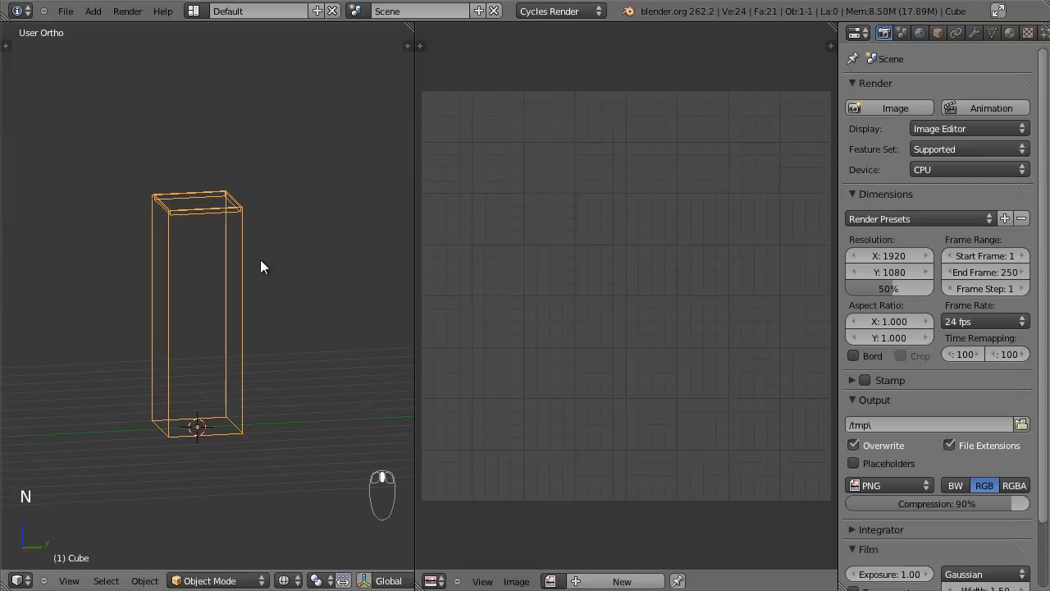
{"action": "key", "text": "Tab"}
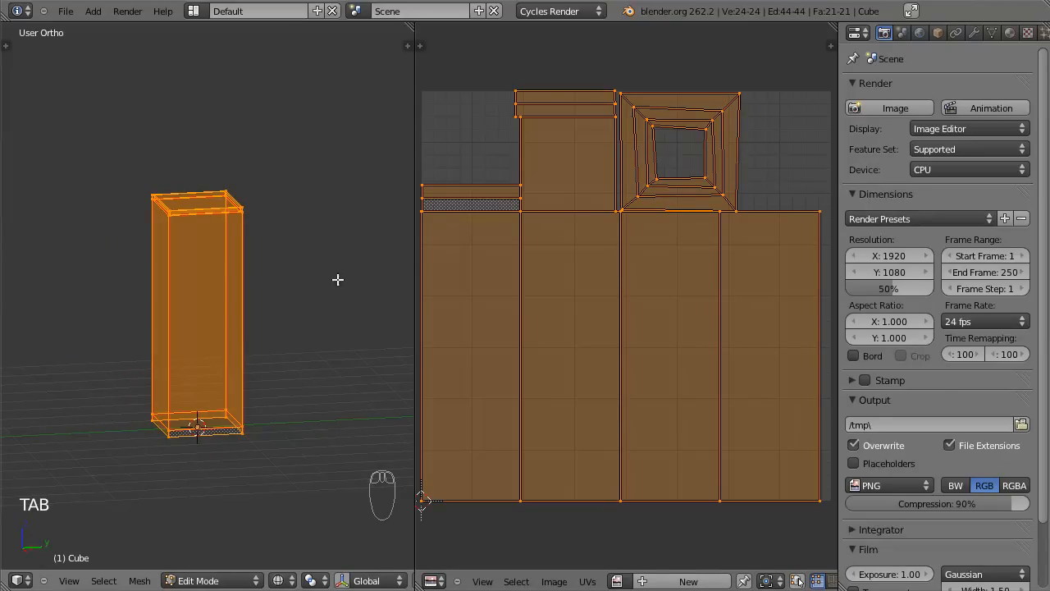
{"action": "key", "text": "Tab"}
{"action": "key", "text": "Tab"}
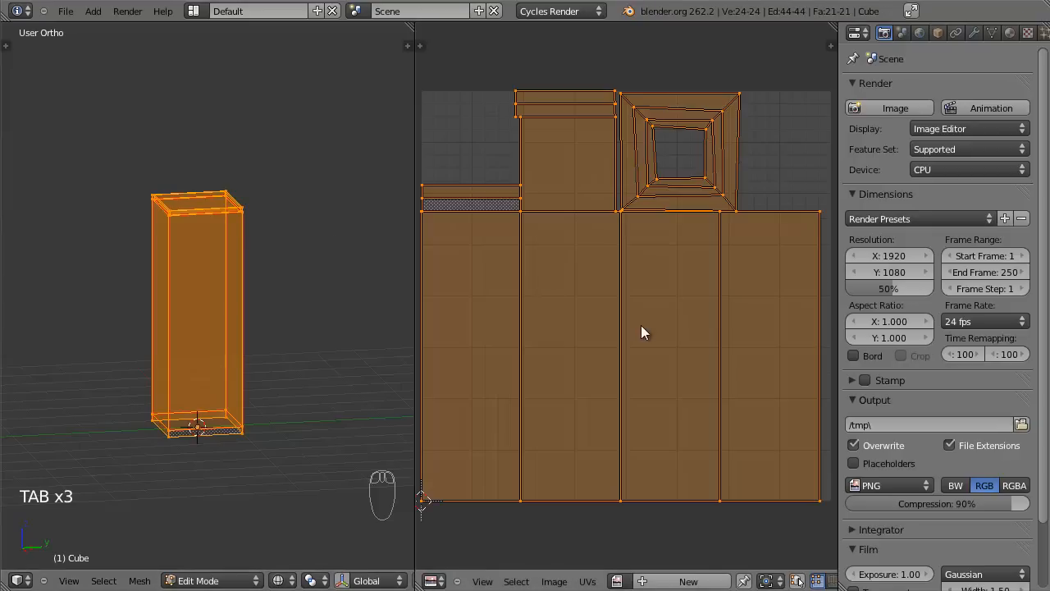
Widen the UV/Image Editor and frame the whole unwrapped building layout in it.
{"action": "scroll", "coordinate": [638, 324], "scroll_direction": "down", "scroll_amount": 3}
{"action": "middle_click_drag", "start_coordinate": [634, 276], "coordinate": [634, 278]}
{"action": "scroll", "coordinate": [633, 293], "scroll_direction": "up", "scroll_amount": 3}
{"action": "middle_click_drag", "start_coordinate": [614, 386], "coordinate": [736, 260]}
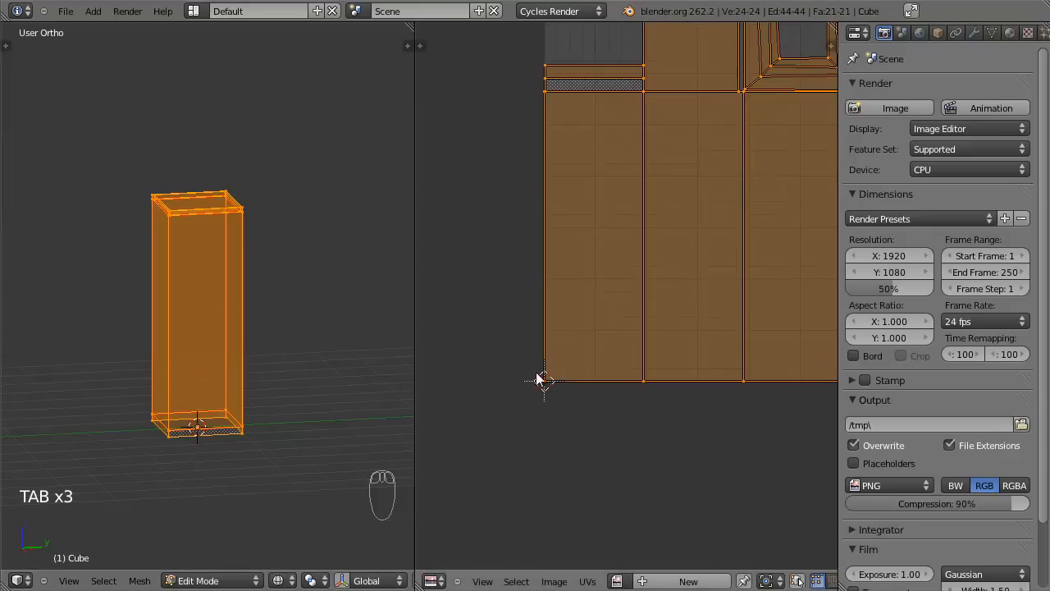
{"action": "middle_click_drag", "start_coordinate": [633, 279], "coordinate": [562, 342]}
{"action": "middle_click_drag", "start_coordinate": [634, 293], "coordinate": [628, 331]}
{"action": "left_click_drag", "start_coordinate": [415, 274], "coordinate": [368, 279]}
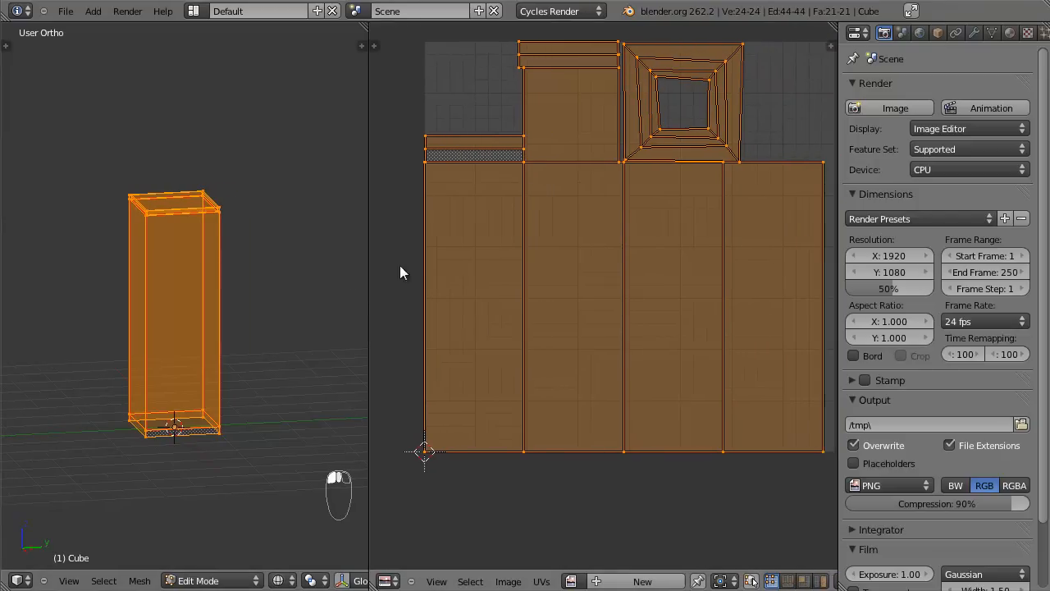
Deselect all UVs, switch the UV editor to face selection, and pick the tall wall faces one by one.
{"action": "key", "text": "a"}
{"action": "left_click", "coordinate": [803, 580]}
{"action": "left_click", "coordinate": [771, 370]}
{"action": "left_click", "coordinate": [673, 353]}
{"action": "left_click", "coordinate": [591, 336]}
{"action": "left_click", "coordinate": [476, 338]}
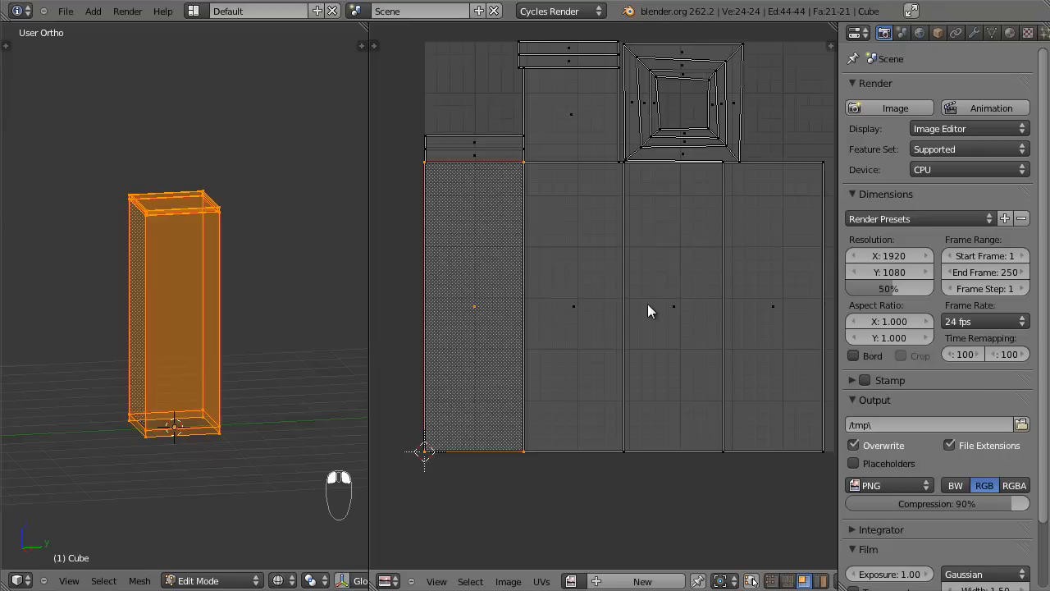
{"action": "right_click", "coordinate": [784, 305]}
{"action": "right_click", "coordinate": [677, 313]}
{"action": "right_click", "coordinate": [575, 320]}
Move the first and third tall wall UV faces along the X axis so they stack on the second wall.
{"action": "right_click", "coordinate": [471, 327]}
{"action": "key", "text": "g"}
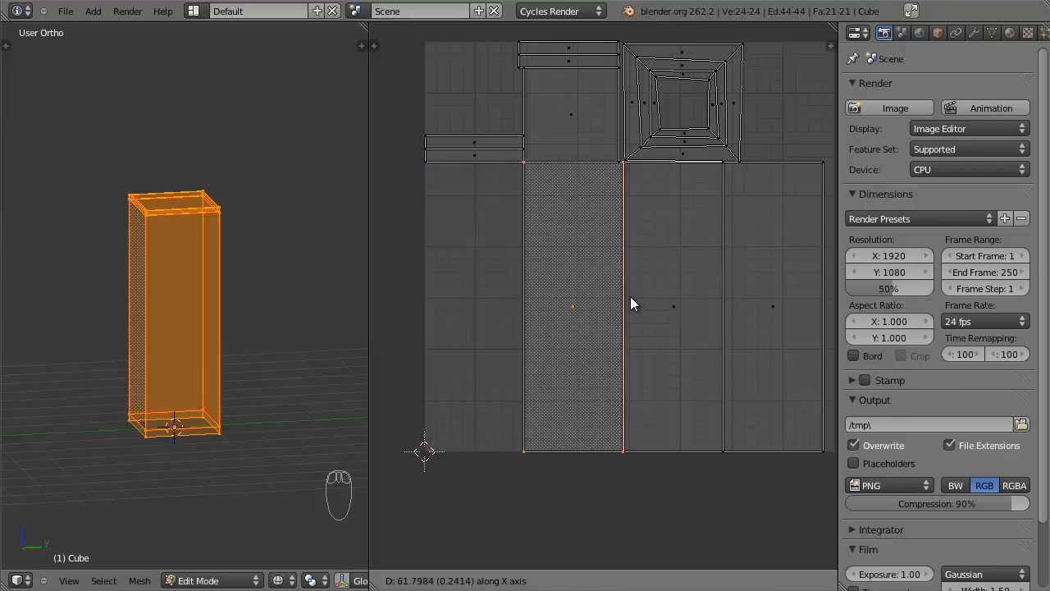
{"action": "left_click", "coordinate": [640, 263]}
{"action": "right_click", "coordinate": [716, 294]}
{"action": "key", "text": "g"}
{"action": "key", "text": "x"}
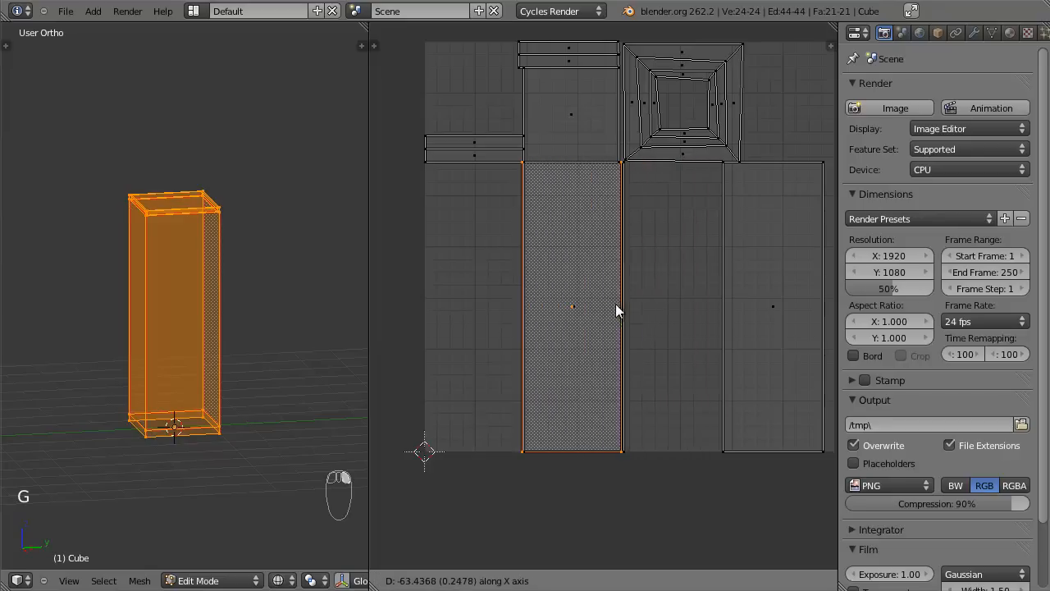
{"action": "left_click", "coordinate": [634, 304]}
Move the fourth tall wall UV face along the X axis onto the stacked walls and fine-tune its alignment.
{"action": "right_click", "coordinate": [758, 316]}
{"action": "key", "text": "g"}
{"action": "key", "text": "x"}
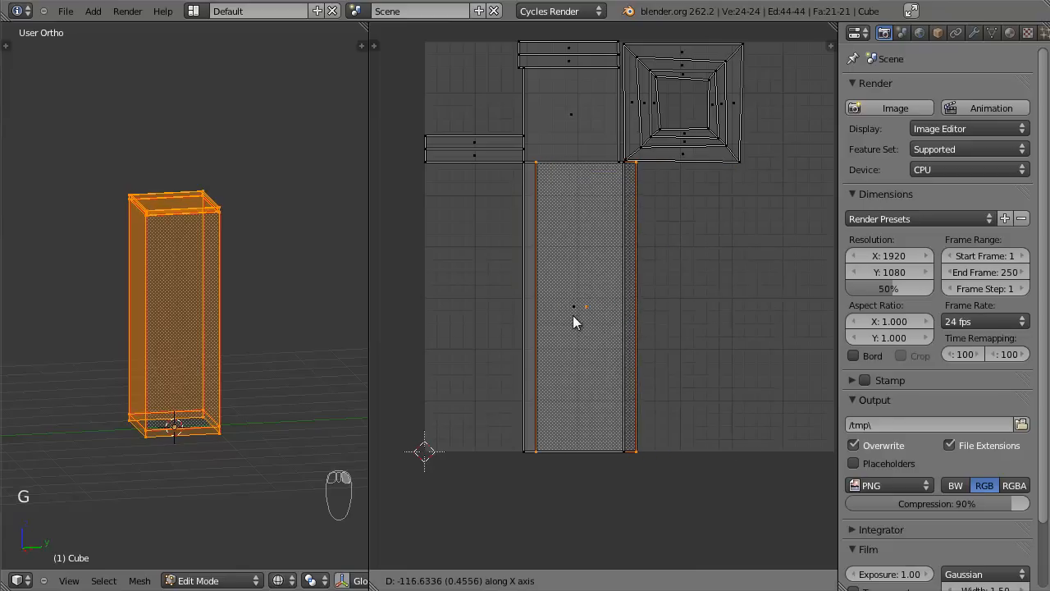
{"action": "left_click", "coordinate": [451, 318]}
{"action": "scroll", "coordinate": [569, 342], "scroll_direction": "up", "scroll_amount": 5}
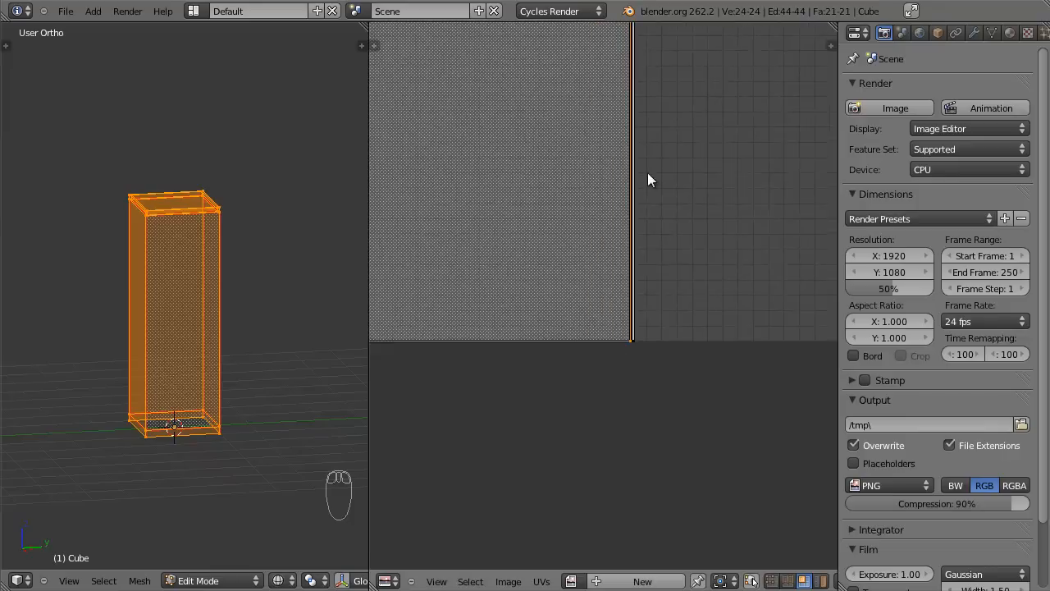
{"action": "scroll", "coordinate": [652, 191], "scroll_direction": "up", "scroll_amount": 2}
{"action": "key", "text": "g"}
{"action": "key", "text": "x"}
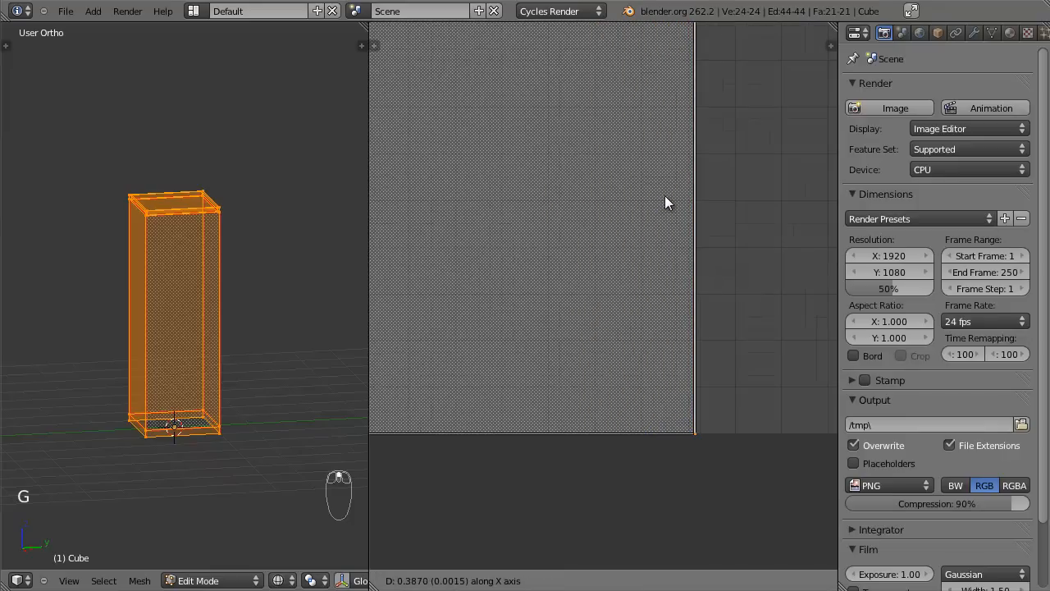
{"action": "left_click", "coordinate": [665, 197]}
{"action": "scroll", "coordinate": [676, 213], "scroll_direction": "down", "scroll_amount": 6}
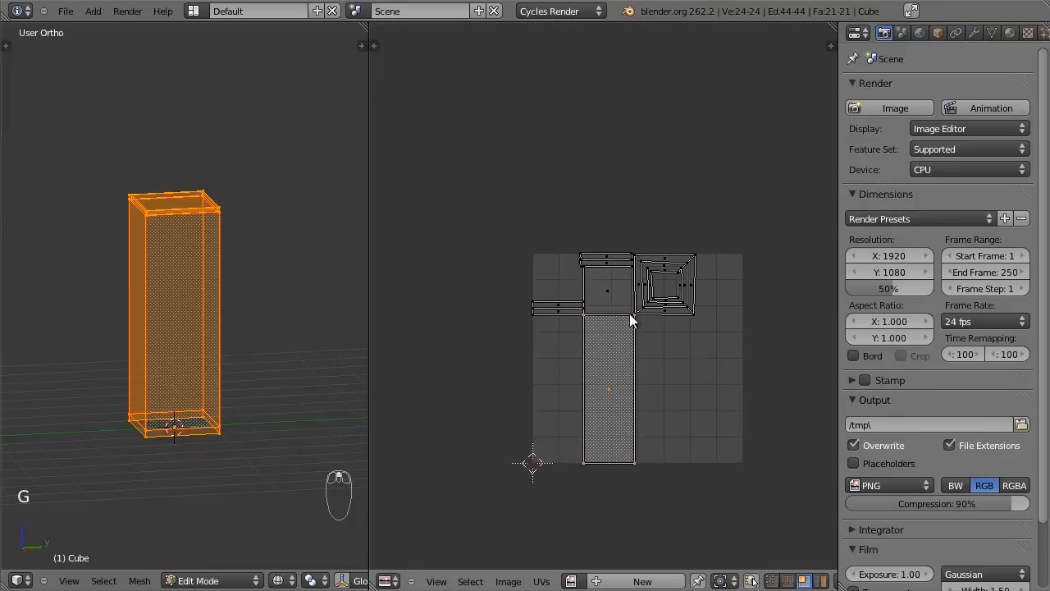
Synchronize UV and mesh selection, clear the selection, and switch to face selection mode.
{"action": "scroll", "coordinate": [561, 349], "scroll_direction": "up", "scroll_amount": 1}
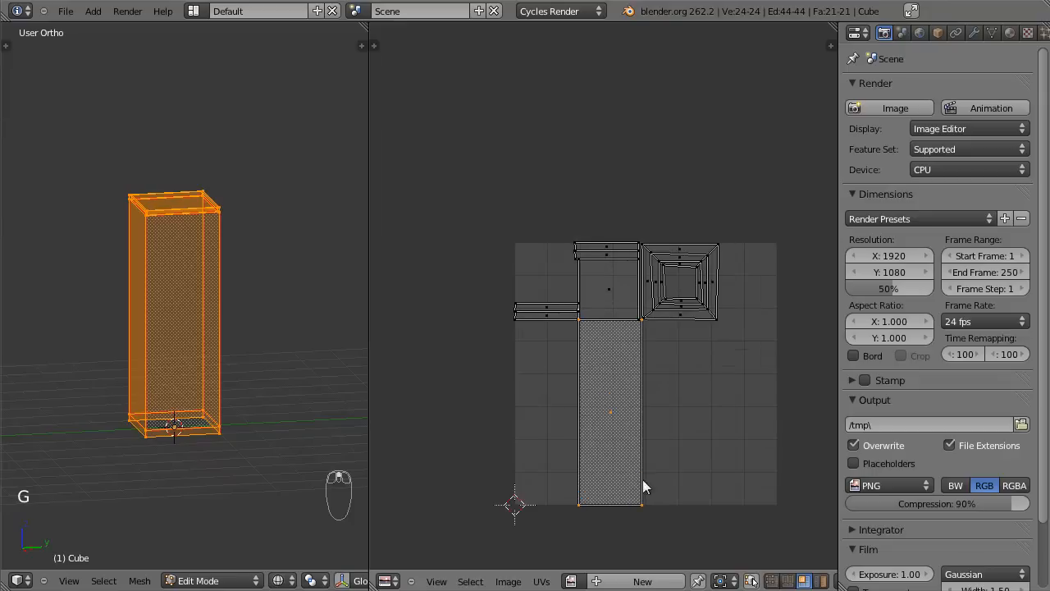
{"action": "scroll", "coordinate": [642, 443], "scroll_direction": "up", "scroll_amount": 3}
{"action": "scroll", "coordinate": [571, 351], "scroll_direction": "down", "scroll_amount": 3}
{"action": "right_click", "coordinate": [542, 311]}
{"action": "scroll", "coordinate": [341, 580], "scroll_direction": "down", "scroll_amount": 5}
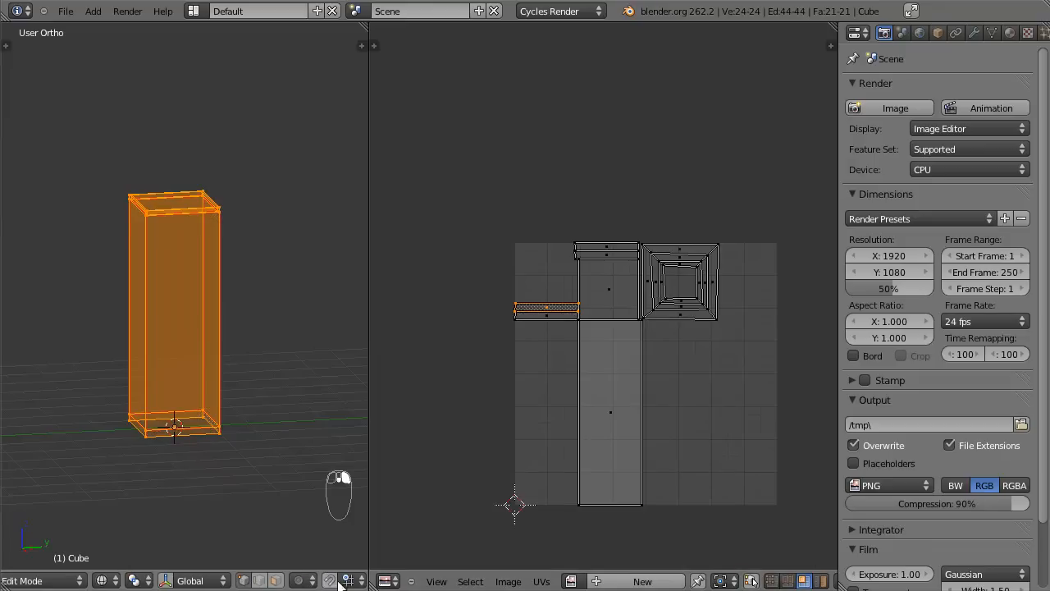
{"action": "key", "text": "a"}
{"action": "key", "text": "a"}
{"action": "right_click", "coordinate": [537, 322]}
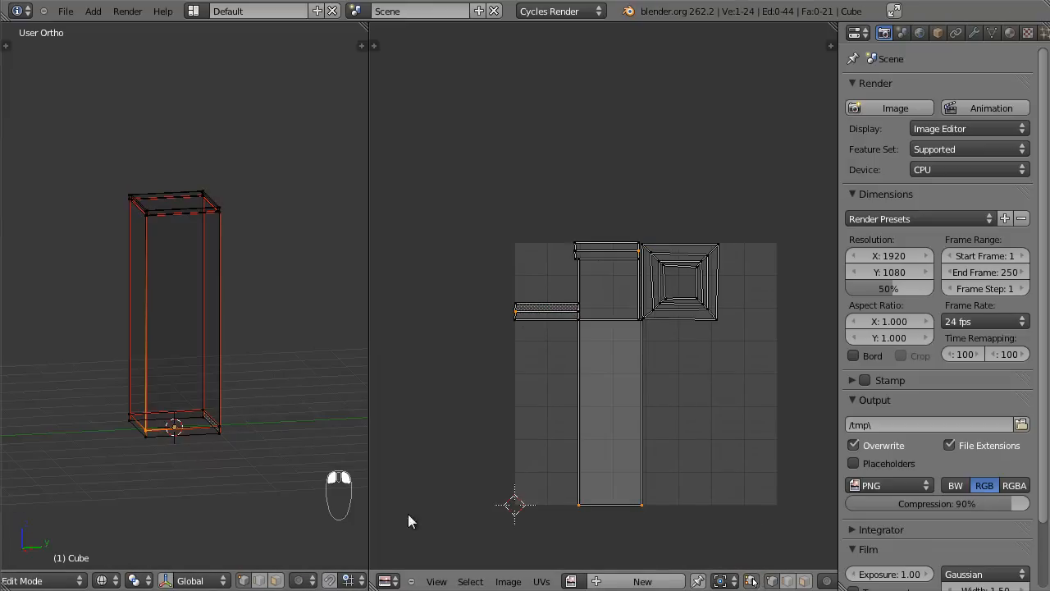
{"action": "left_click", "coordinate": [803, 581]}
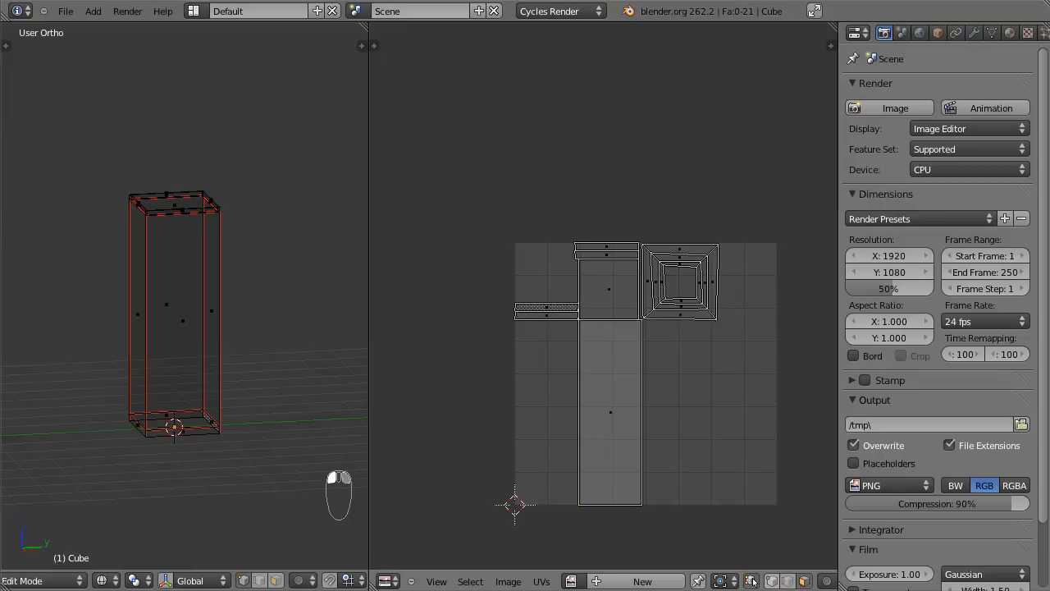
Select the two narrow base-strip UV faces above the roof square and move them onto the pair beside the walls.
{"action": "right_click", "coordinate": [543, 310]}
{"action": "right_click", "coordinate": [543, 314]}
{"action": "right_click", "coordinate": [132, 424]}
{"action": "right_click", "coordinate": [167, 411]}
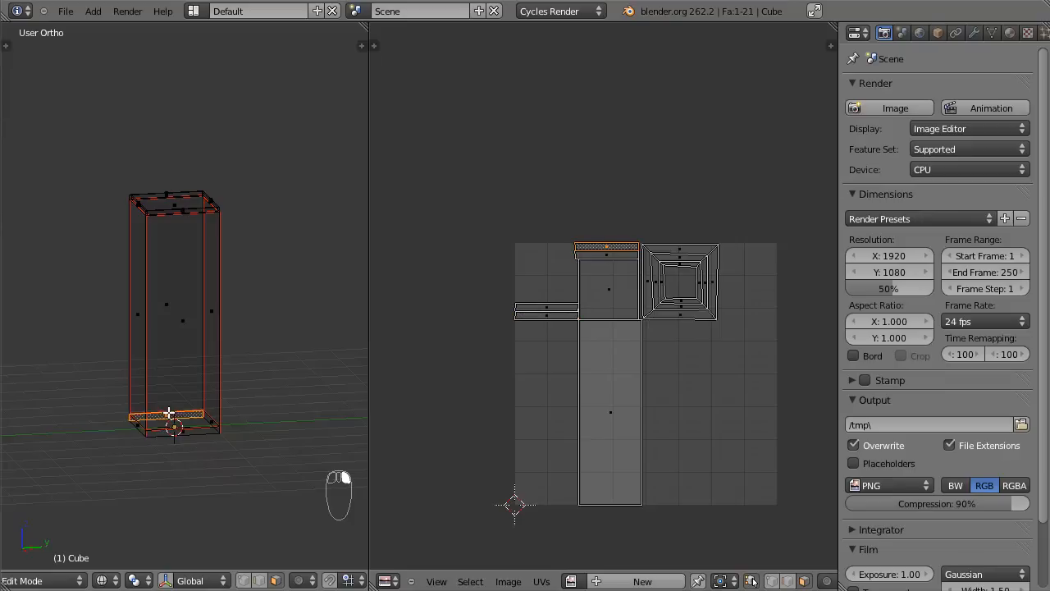
{"action": "right_click", "coordinate": [604, 256]}
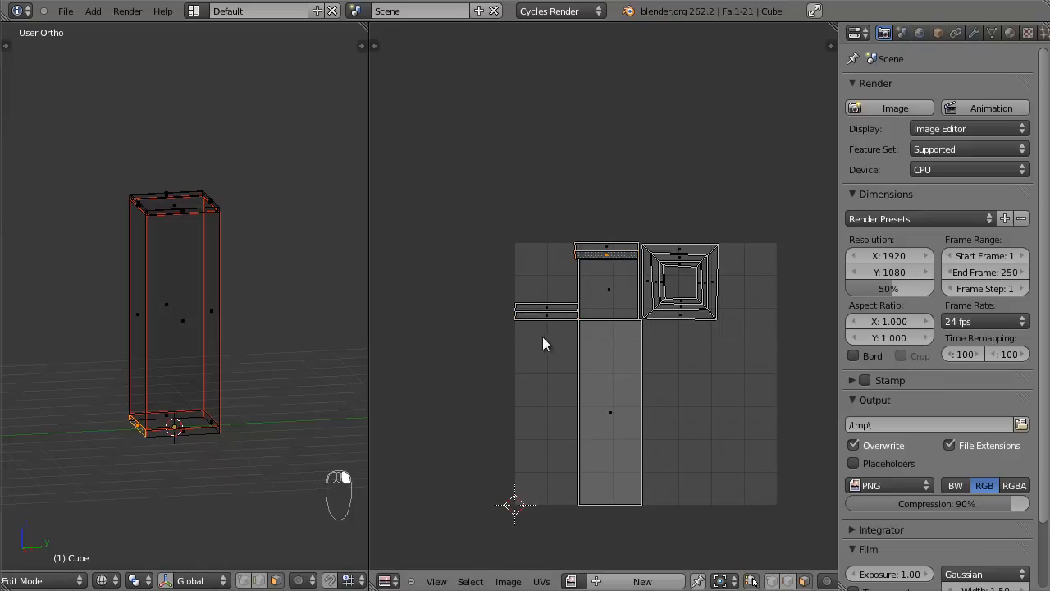
{"action": "right_click", "coordinate": [609, 250]}
{"action": "scroll", "coordinate": [609, 251], "scroll_direction": "up", "scroll_amount": 2}
{"action": "middle_click_drag", "start_coordinate": [623, 254], "coordinate": [665, 260]}
{"action": "right_click", "coordinate": [659, 241]}
{"action": "right_click", "coordinate": [657, 230], "text": "shift"}
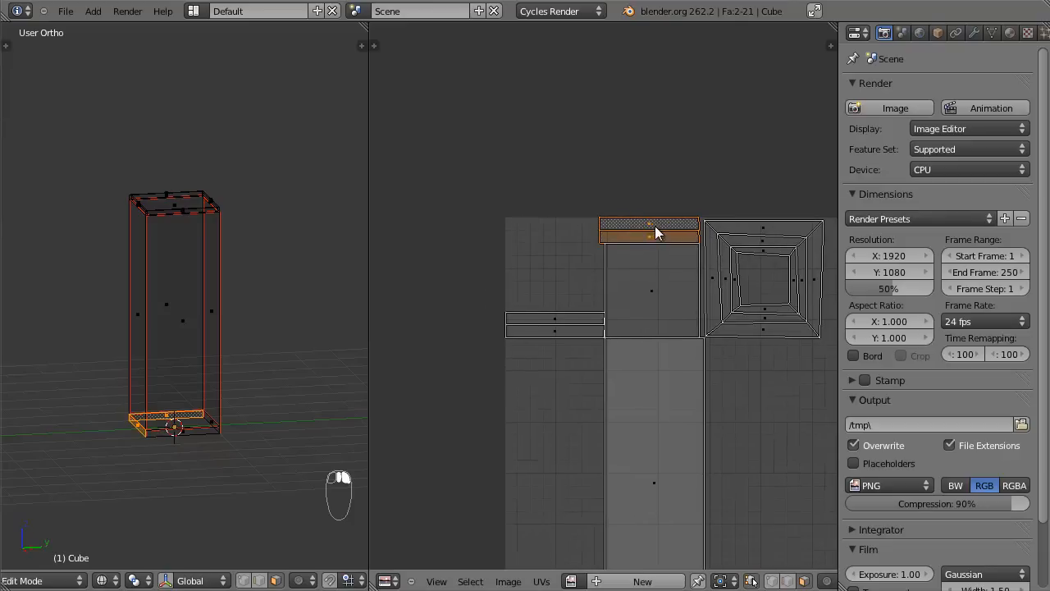
{"action": "key", "text": "g"}
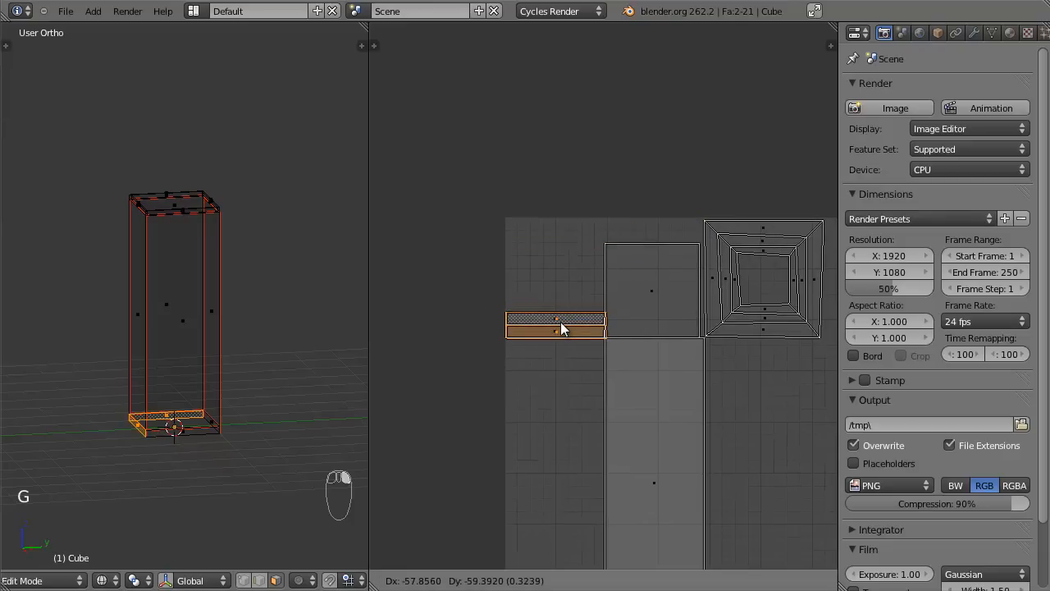
{"action": "left_click", "coordinate": [561, 328]}
Select the upper stacked base-strip UV faces and move them down along one axis onto the lower strips.
{"action": "right_click", "coordinate": [557, 318]}
{"action": "scroll", "coordinate": [557, 318], "scroll_direction": "up", "scroll_amount": 3}
{"action": "left_click_drag", "start_coordinate": [522, 349], "coordinate": [547, 420]}
{"action": "key", "text": "g"}
{"action": "middle_click", "coordinate": [518, 372]}
{"action": "left_click", "coordinate": [519, 373]}
Box-select the four stacked base-strip UV faces and move them outside the UV grid.
{"action": "key", "text": "b"}
{"action": "scroll", "coordinate": [548, 420], "scroll_direction": "down", "scroll_amount": 1}
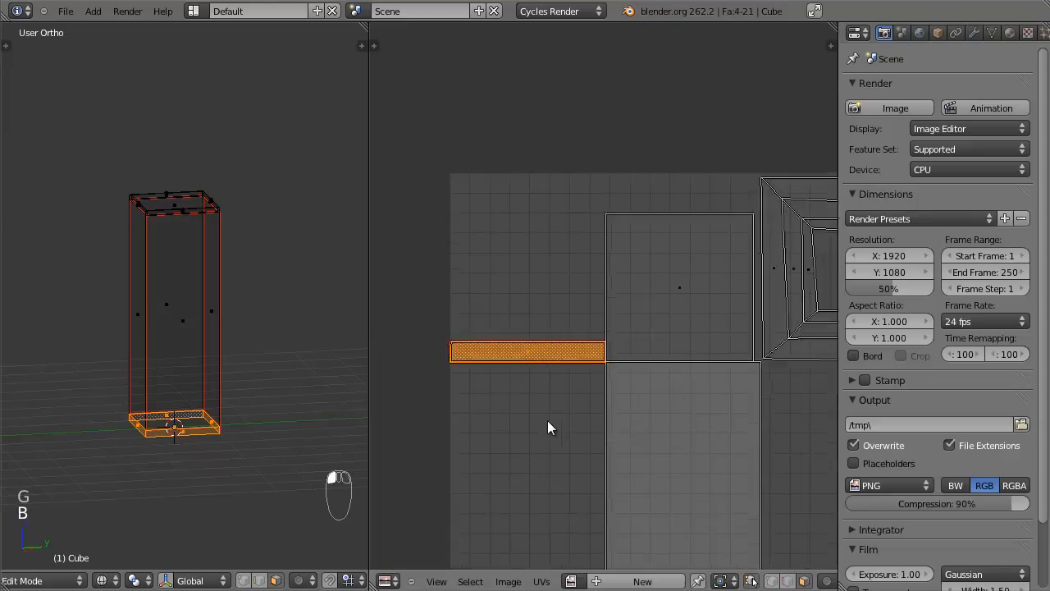
{"action": "scroll", "coordinate": [547, 420], "scroll_direction": "down", "scroll_amount": 3}
{"action": "key", "text": "g"}
{"action": "left_click", "coordinate": [402, 266]}
Box-select all the parapet UV faces around the concentric squares and move them outside the UV grid.
{"action": "scroll", "coordinate": [698, 306], "scroll_direction": "down", "scroll_amount": 1}
{"action": "scroll", "coordinate": [712, 295], "scroll_direction": "up", "scroll_amount": 2}
{"action": "right_click", "coordinate": [743, 245]}
{"action": "key", "text": "b"}
{"action": "left_click_drag", "start_coordinate": [713, 187], "coordinate": [839, 360]}
{"action": "scroll", "coordinate": [814, 379], "scroll_direction": "down", "scroll_amount": 4}
{"action": "key", "text": "g"}
{"action": "left_click", "coordinate": [601, 379]}
Scale the parapet UV faces down to about half size and move them farther away from the UV grid.
{"action": "scroll", "coordinate": [137, 251], "scroll_direction": "up", "scroll_amount": 3}
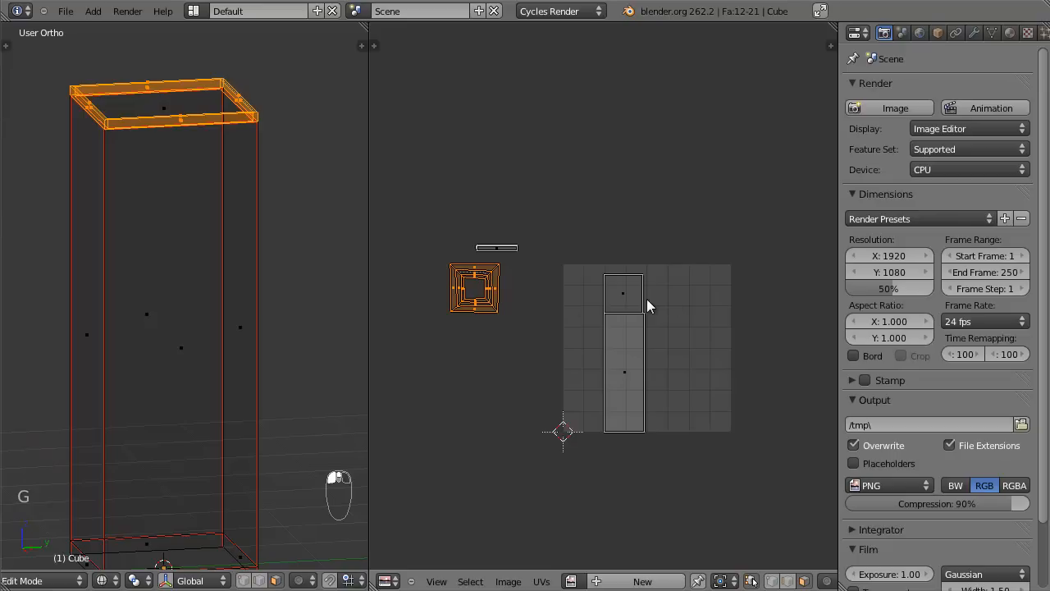
{"action": "key", "text": "s"}
{"action": "left_click", "coordinate": [585, 283]}
{"action": "key", "text": "g"}
{"action": "left_click", "coordinate": [509, 289]}
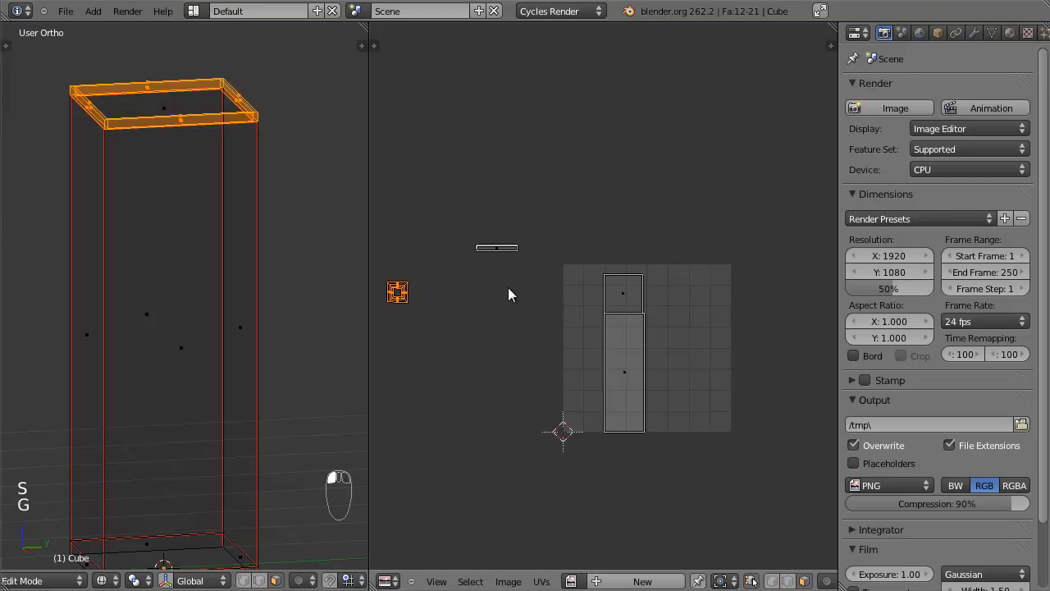
Select the square roof UV face and move it outside the UV grid, above the base strips.
{"action": "left_click", "coordinate": [656, 295]}
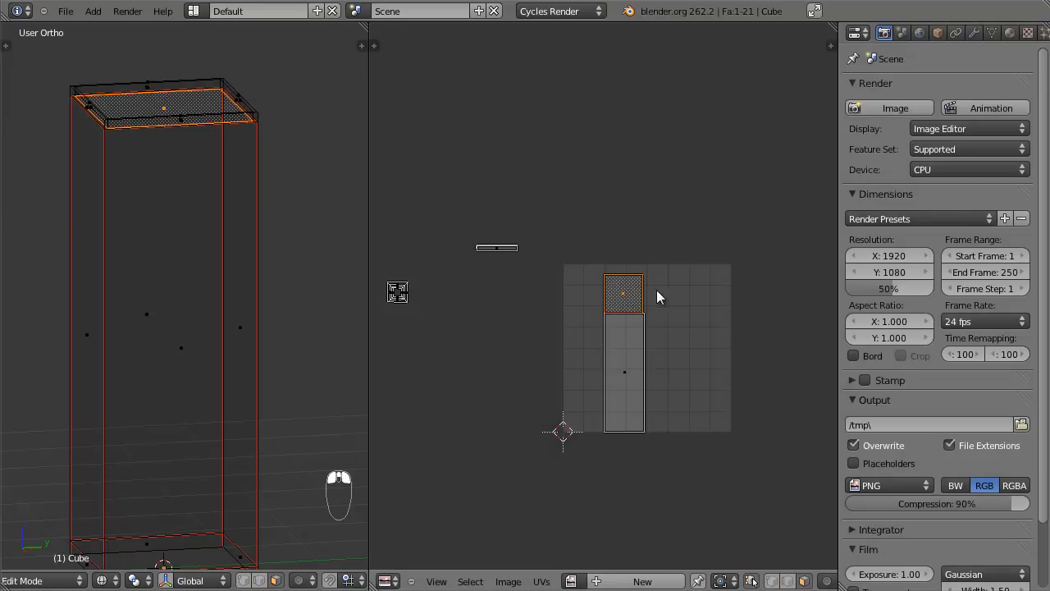
{"action": "key", "text": "g"}
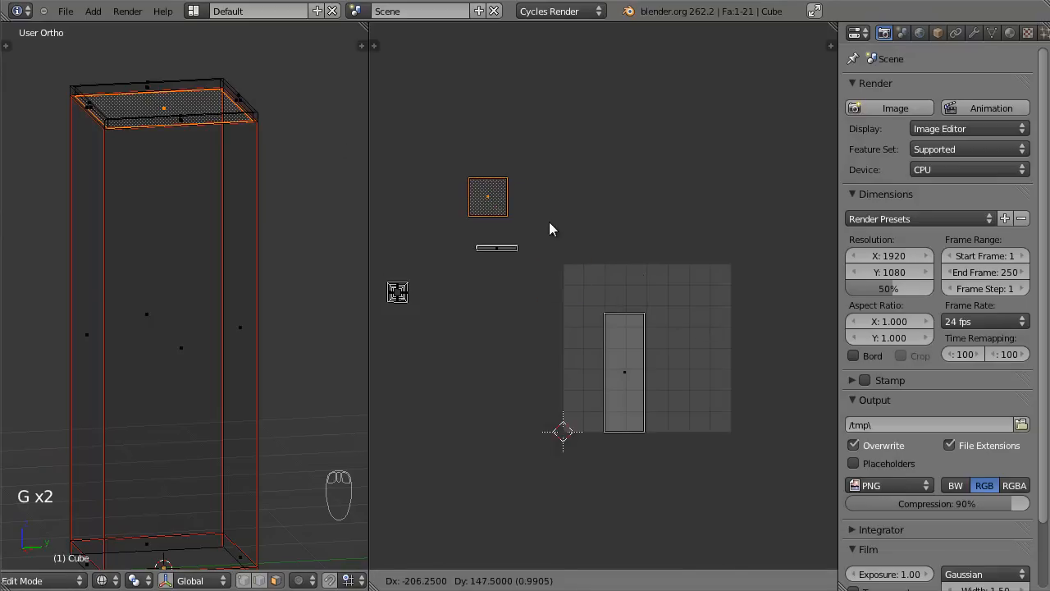
{"action": "left_click", "coordinate": [550, 222]}
Box-select the stacked tall wall UV faces, then scale and move them to span the full width of the UV grid.
{"action": "scroll", "coordinate": [627, 377], "scroll_direction": "up", "scroll_amount": 2}
{"action": "scroll", "coordinate": [628, 377], "scroll_direction": "down", "scroll_amount": 4}
{"action": "key", "text": "a"}
{"action": "key", "text": "b"}
{"action": "left_click_drag", "start_coordinate": [597, 276], "coordinate": [640, 431]}
{"action": "middle_click_drag", "start_coordinate": [662, 424], "coordinate": [635, 375]}
{"action": "scroll", "coordinate": [247, 351], "scroll_direction": "down", "scroll_amount": 3}
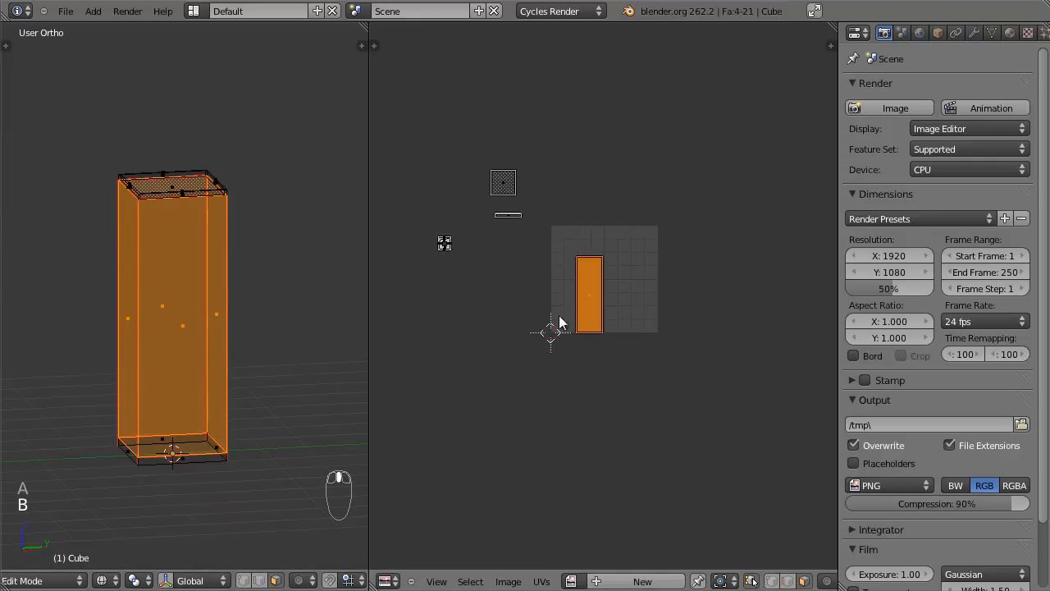
{"action": "scroll", "coordinate": [614, 345], "scroll_direction": "up", "scroll_amount": 5}
{"action": "scroll", "coordinate": [617, 337], "scroll_direction": "down", "scroll_amount": 4}
{"action": "key", "text": "s"}
{"action": "key", "text": "g"}
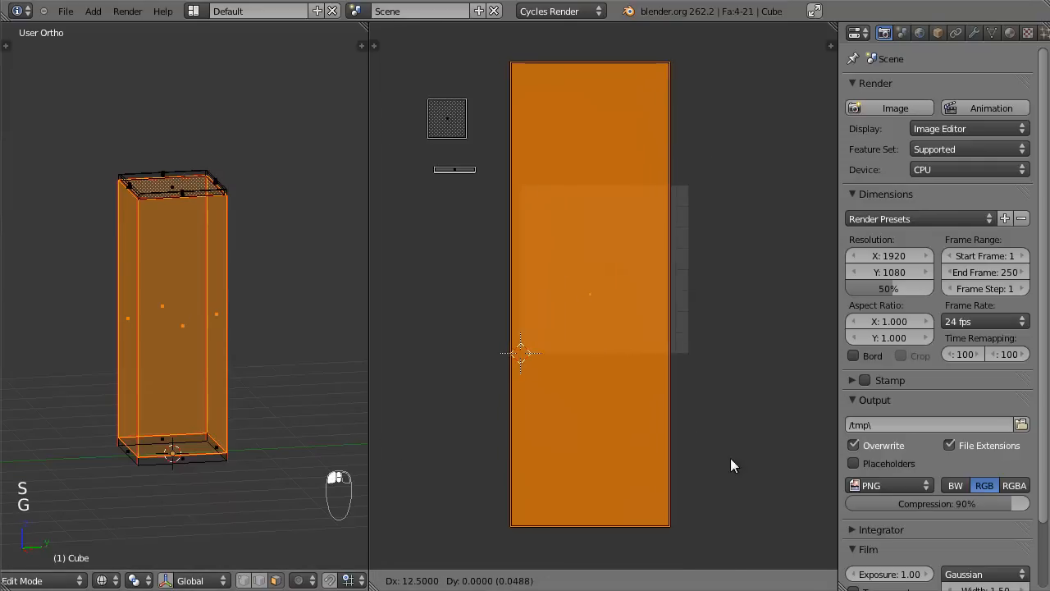
{"action": "left_click", "coordinate": [736, 448]}
{"action": "key", "text": "s"}
{"action": "left_click", "coordinate": [747, 454]}
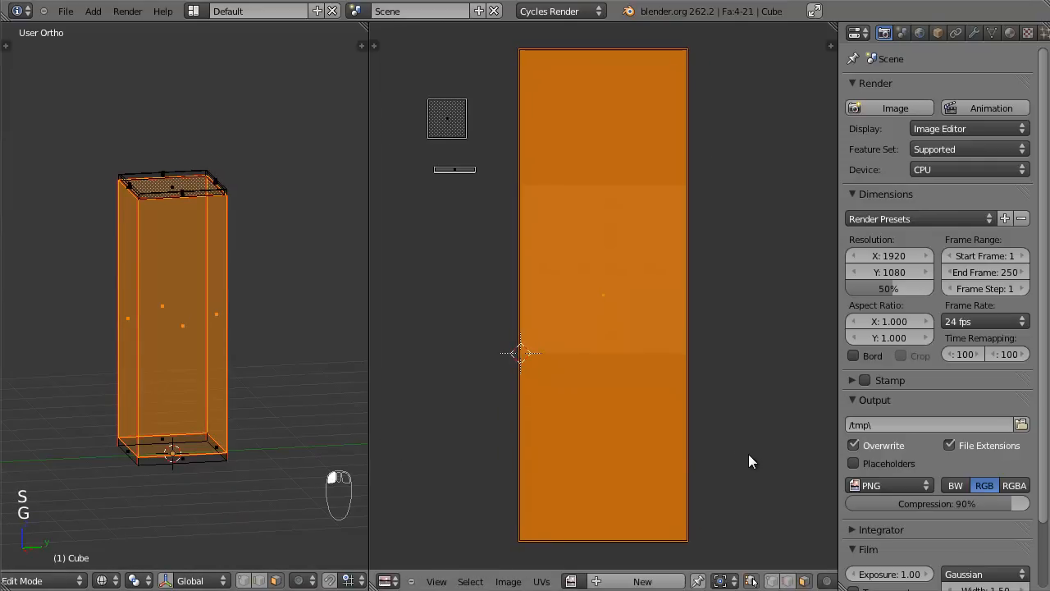
Return to Object Mode and browse for an image in the bookmarked Textures folder, sorted by modification date with thumbnails.
{"action": "key", "text": "Tab"}
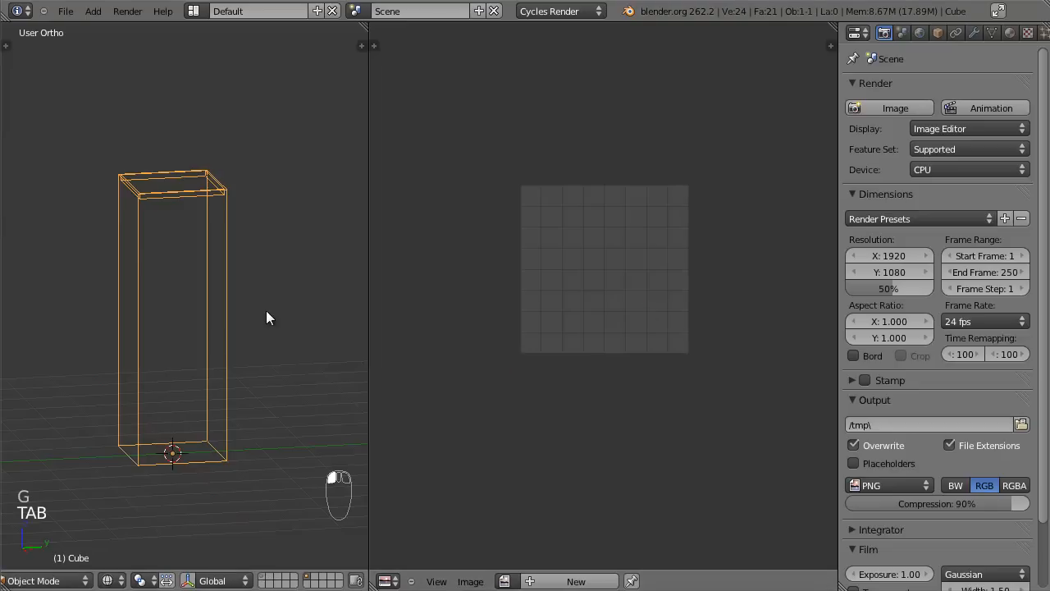
{"action": "key", "text": "Tab"}
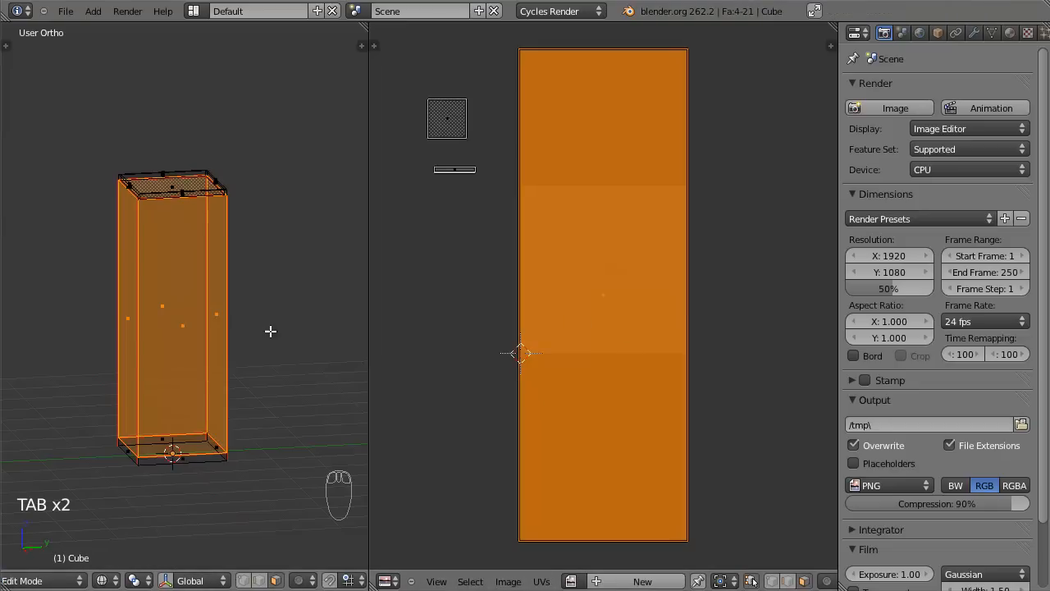
{"action": "key", "text": "Tab"}
{"action": "left_click", "coordinate": [478, 583]}
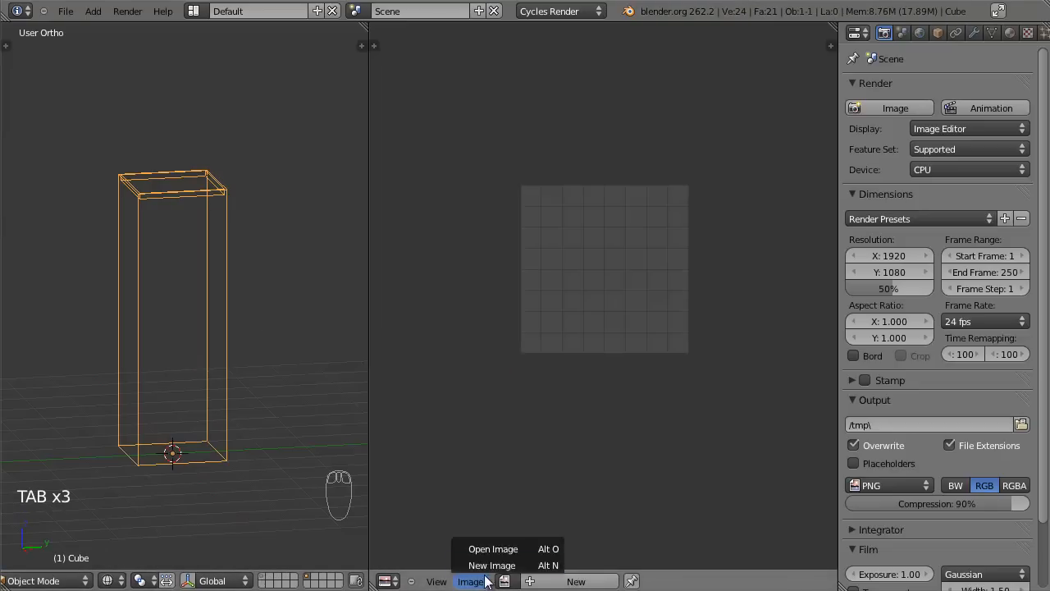
{"action": "left_click", "coordinate": [496, 549]}
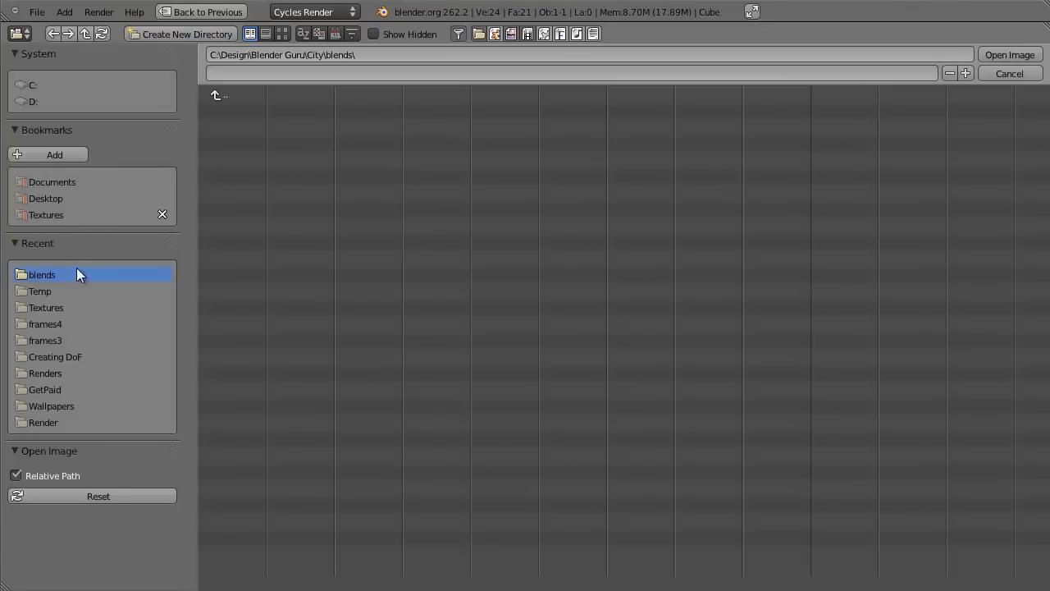
{"action": "left_click", "coordinate": [55, 215]}
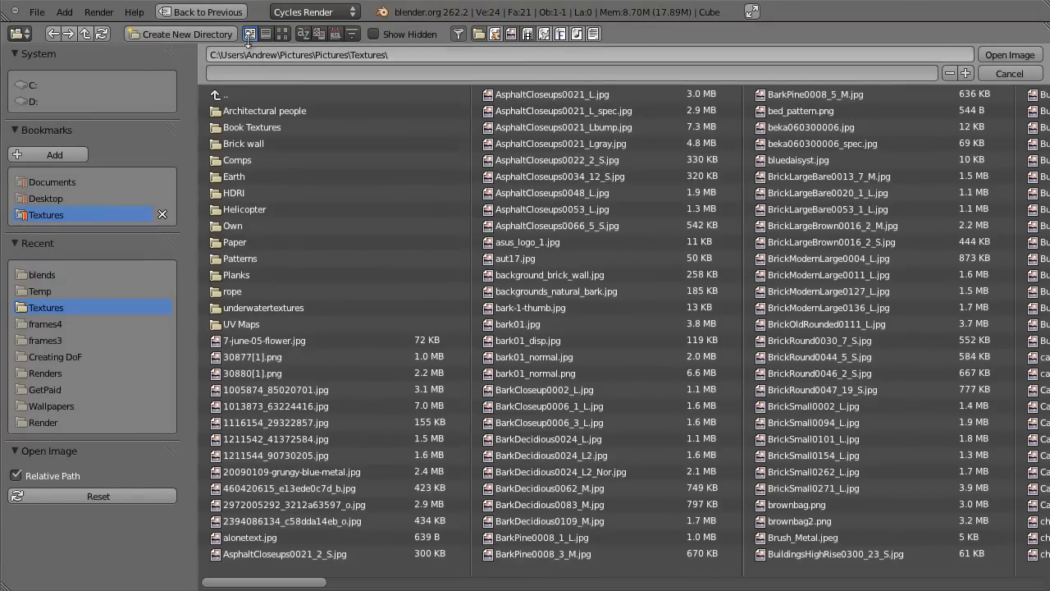
{"action": "left_click", "coordinate": [333, 33]}
{"action": "left_click", "coordinate": [281, 33]}
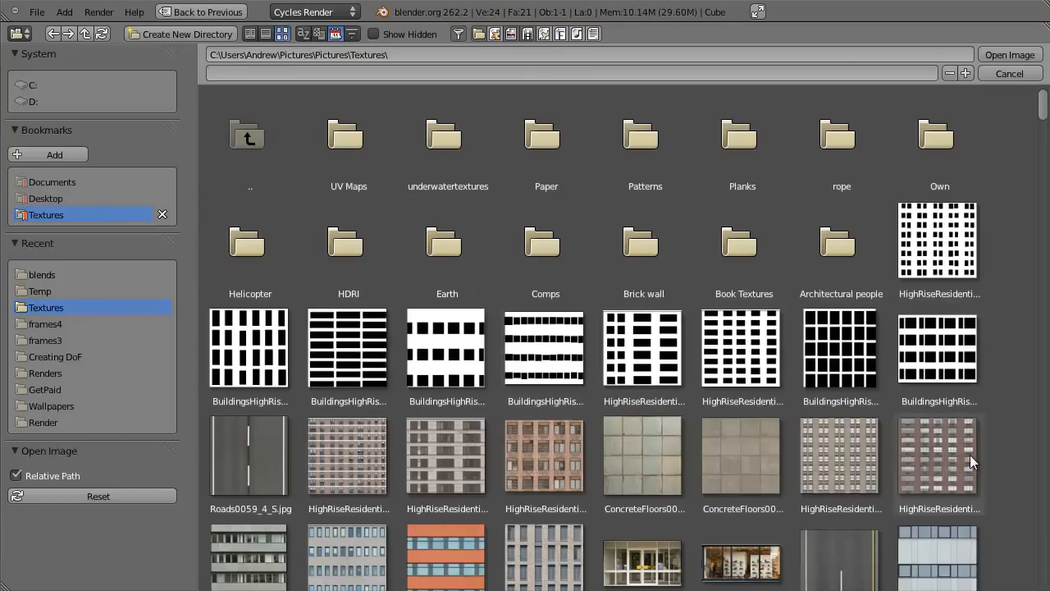
Look through the high-rise facade textures and open BuildingsHighRise0504_2_S.jpg in the image editor.
{"action": "scroll", "coordinate": [532, 348], "scroll_direction": "down", "scroll_amount": 5}
{"action": "left_click", "coordinate": [317, 408]}
{"action": "left_click", "coordinate": [424, 398]}
{"action": "left_click", "coordinate": [511, 395]}
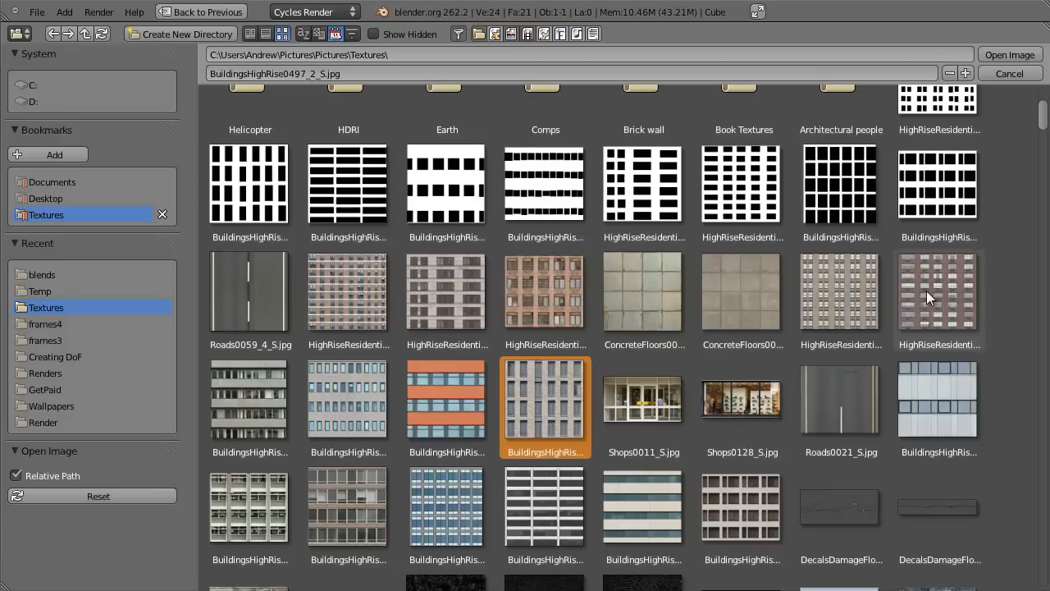
{"action": "scroll", "coordinate": [648, 430], "scroll_direction": "down", "scroll_amount": 3}
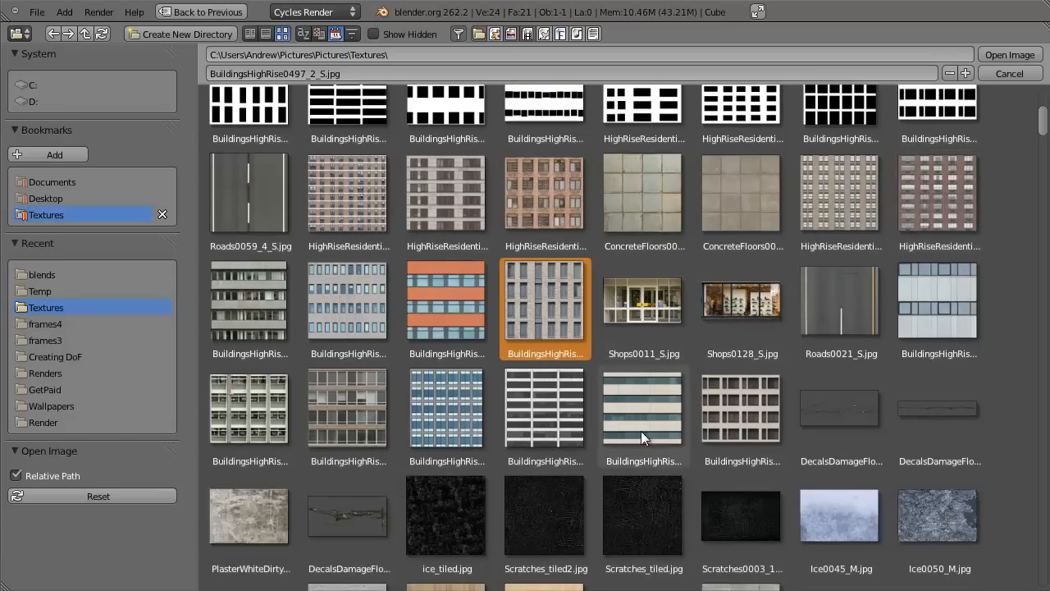
{"action": "left_click", "coordinate": [753, 432]}
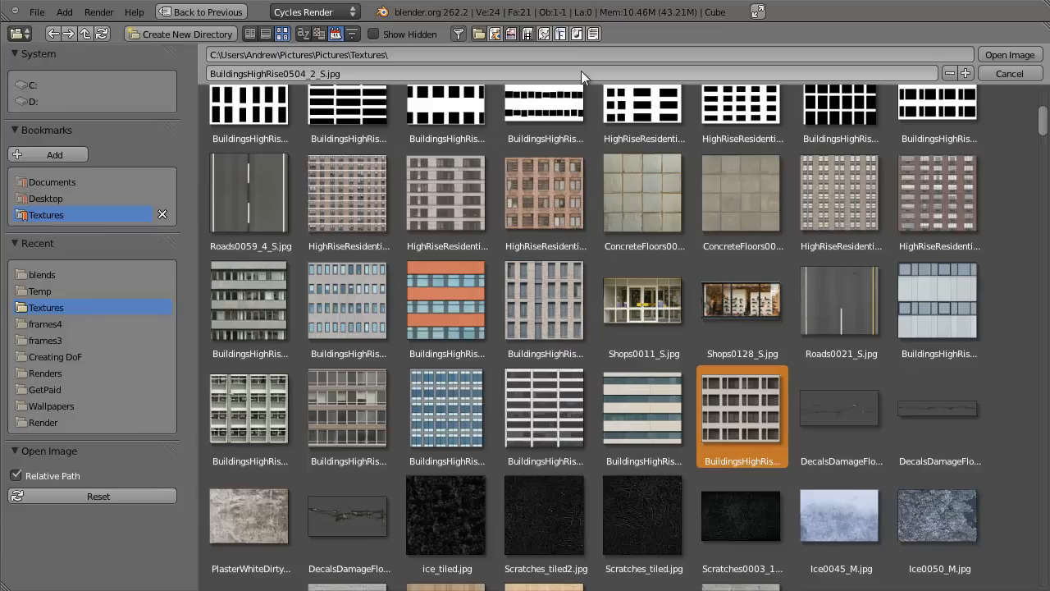
{"action": "left_click", "coordinate": [987, 54]}
{"action": "scroll", "coordinate": [477, 388], "scroll_direction": "down", "scroll_amount": 4}
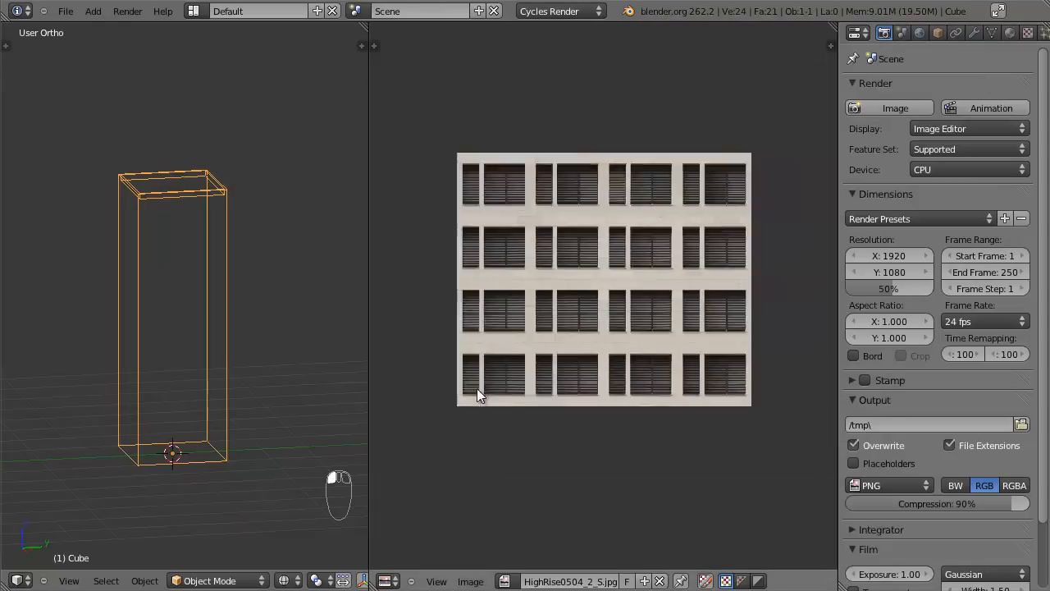
Set the viewport shading to Texture and view the building from an angled corner.
{"action": "key", "text": "Tab"}
{"action": "key", "text": "Tab"}
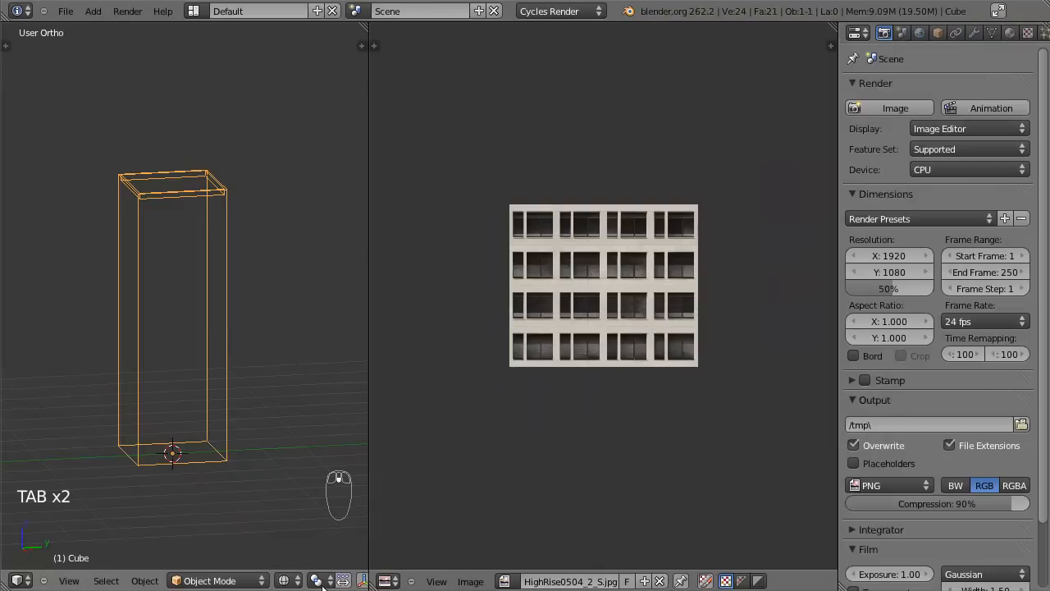
{"action": "left_click", "coordinate": [284, 581]}
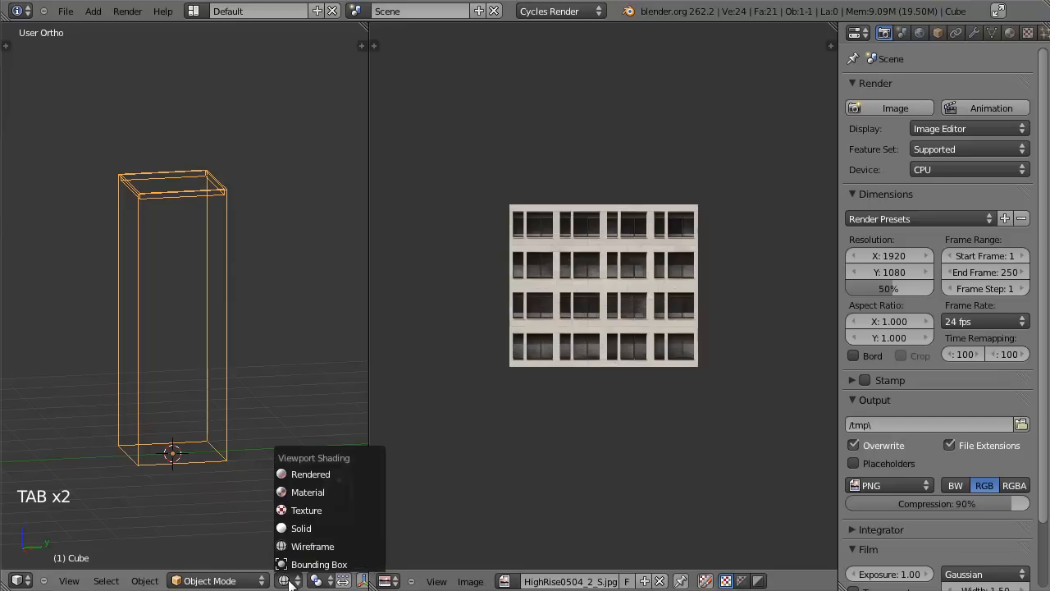
{"action": "left_click", "coordinate": [314, 510]}
{"action": "middle_click_drag", "start_coordinate": [279, 361], "coordinate": [329, 328]}
{"action": "key", "text": "Tab"}
{"action": "key", "text": "Tab"}
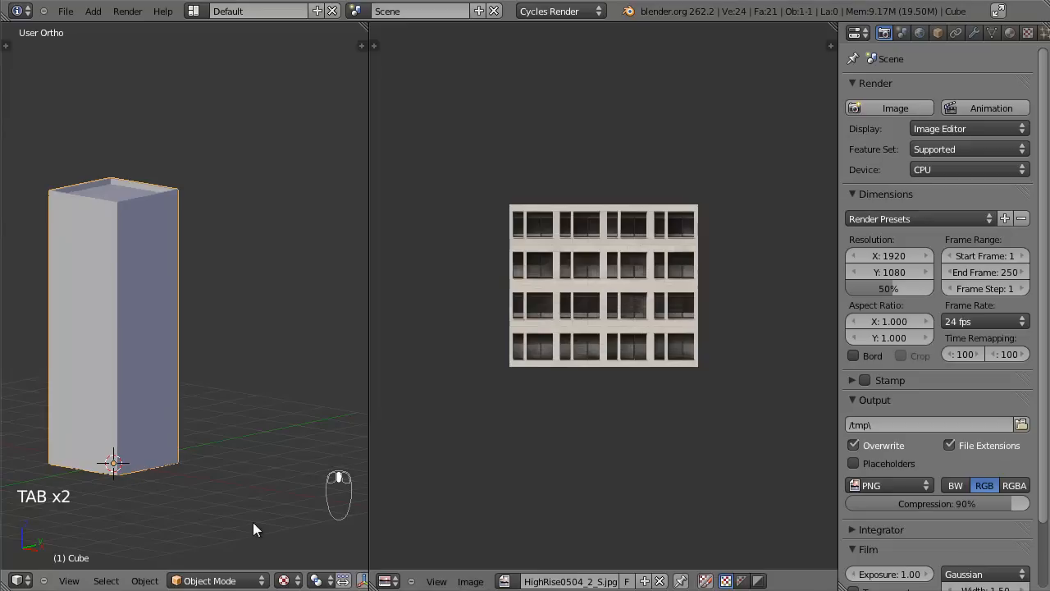
{"action": "middle_click_drag", "start_coordinate": [201, 307], "coordinate": [253, 343]}
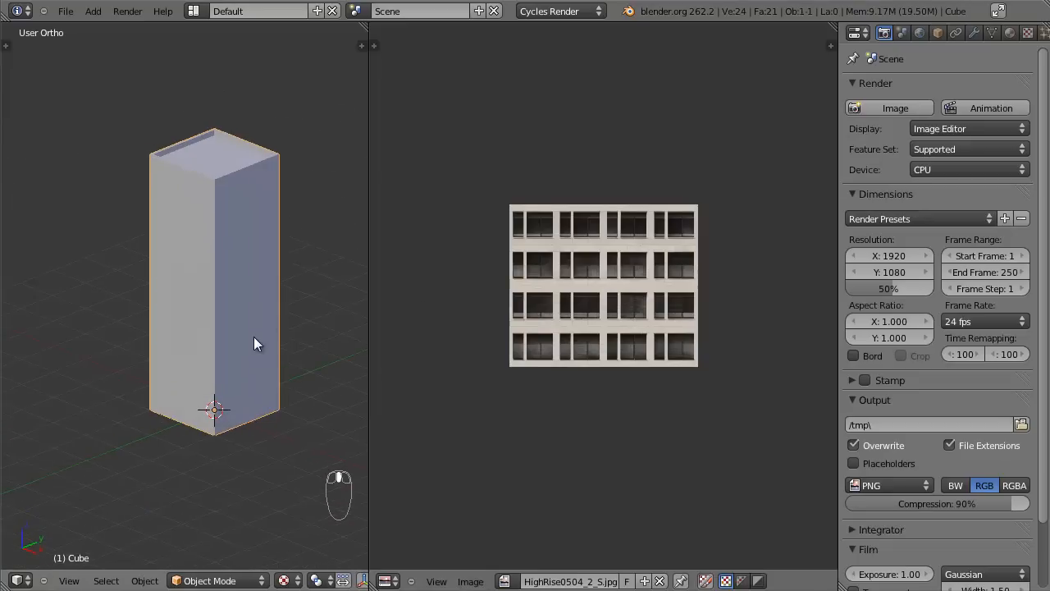
Reapply Texture viewport shading, check the wall UVs over the facade image in Edit Mode, and widen the 3D viewport.
{"action": "left_click", "coordinate": [558, 10]}
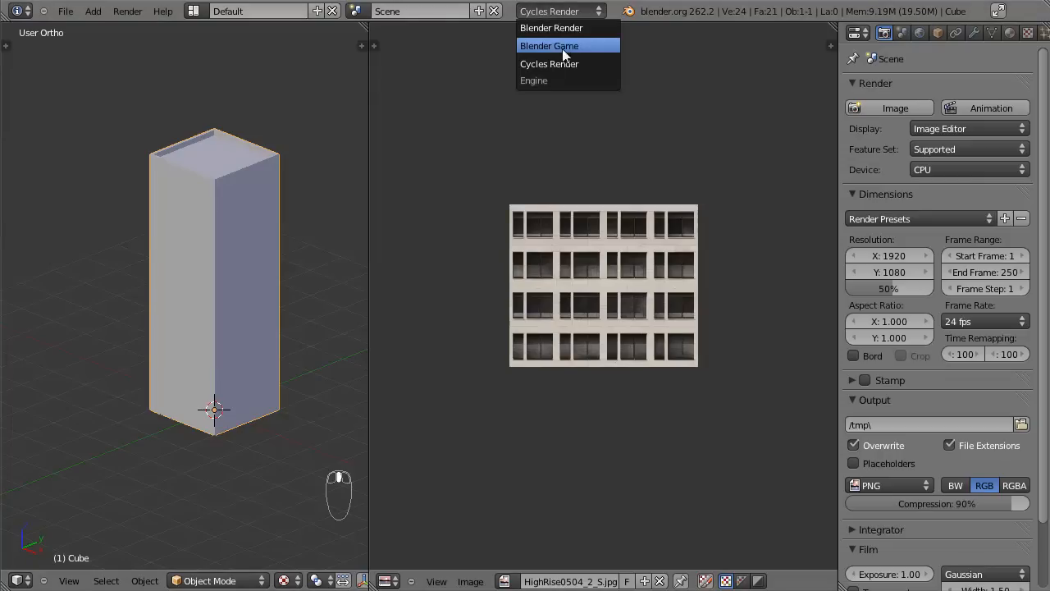
{"action": "left_click", "coordinate": [312, 581]}
{"action": "left_click", "coordinate": [328, 509]}
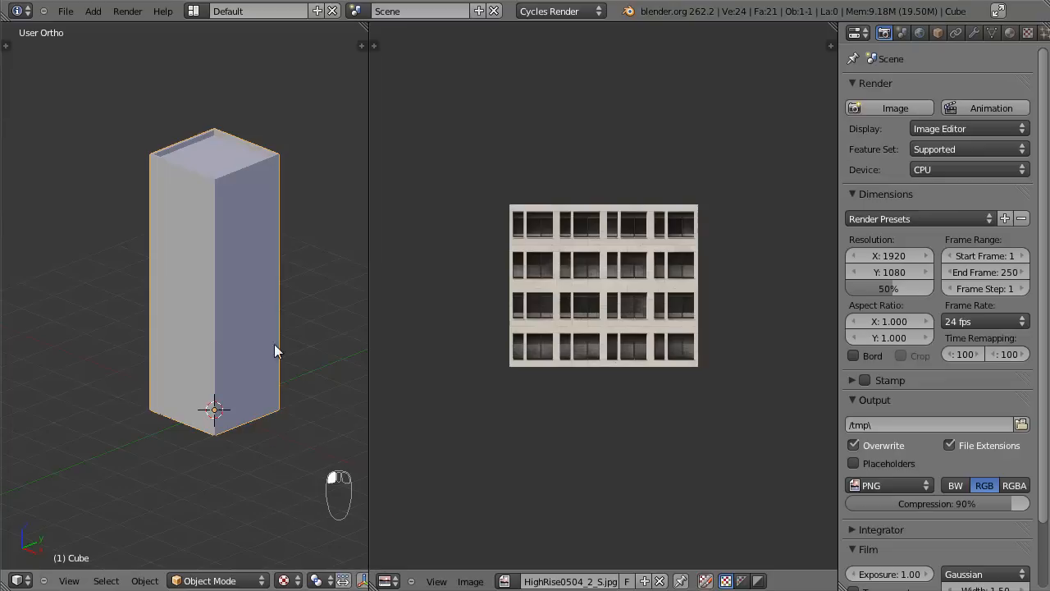
{"action": "key", "text": "Tab"}
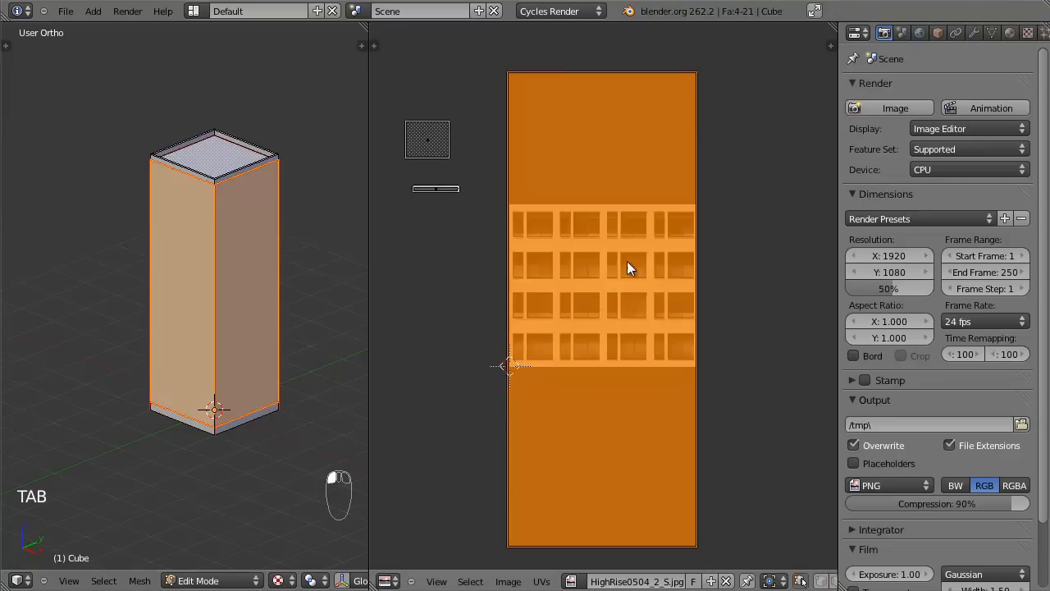
{"action": "key", "text": "Tab"}
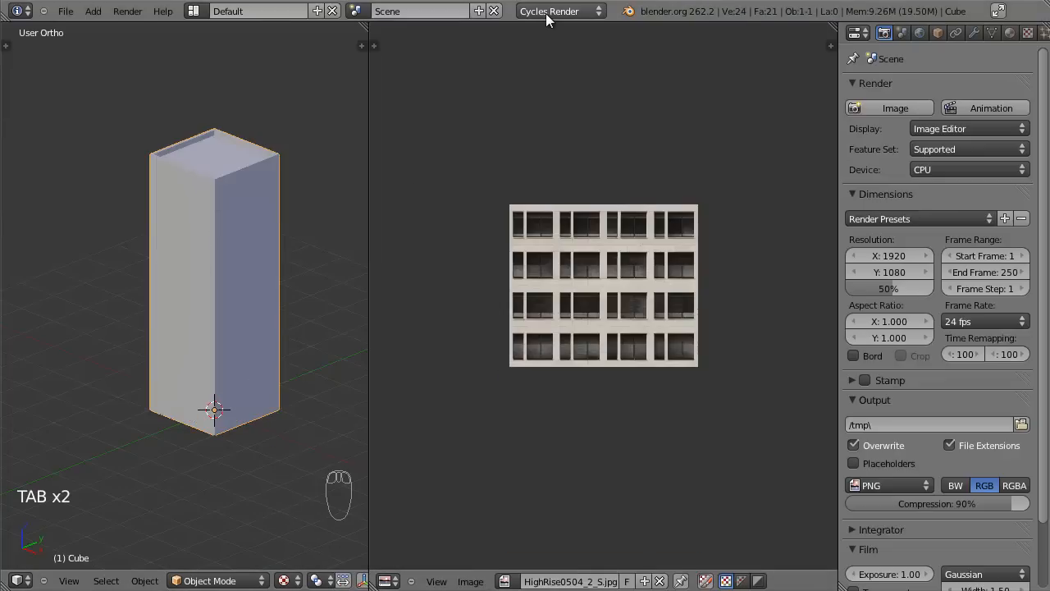
{"action": "left_click_drag", "start_coordinate": [368, 161], "coordinate": [473, 159]}
{"action": "left_click", "coordinate": [566, 10]}
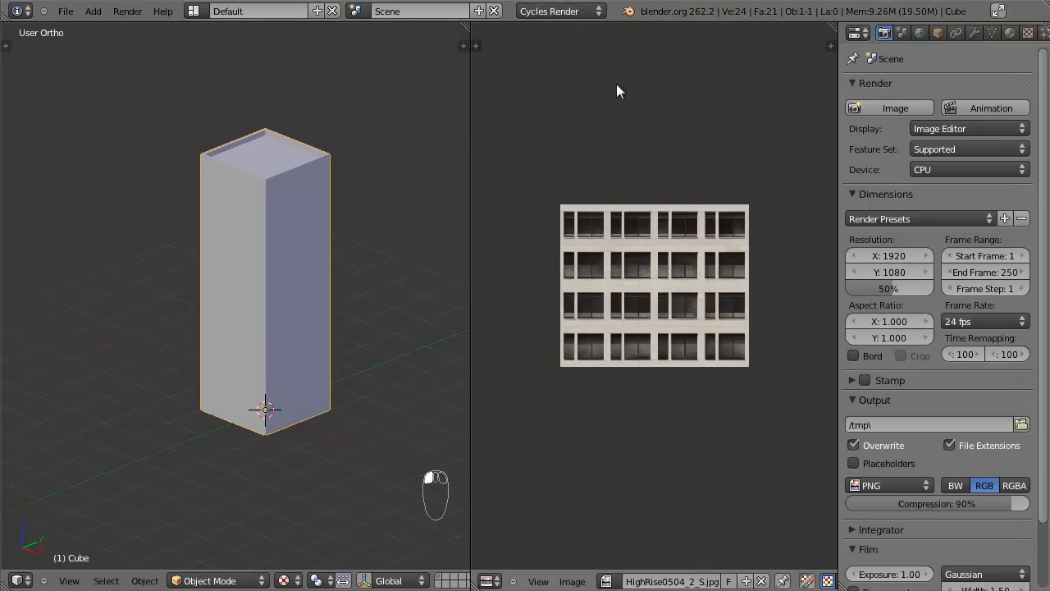
{"action": "key", "text": "Tab"}
{"action": "key", "text": "Tab"}
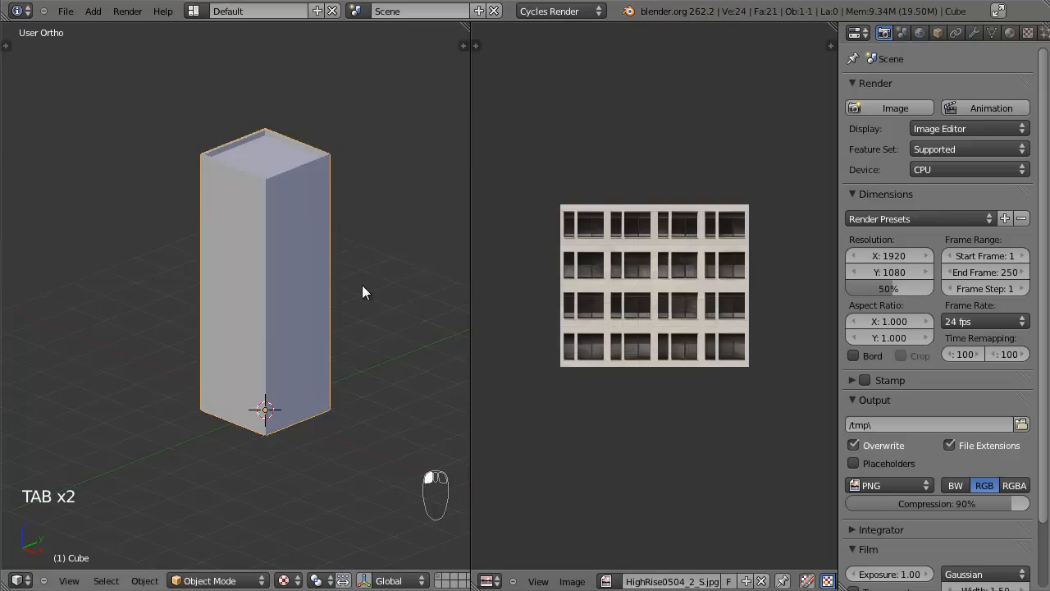
Show the building's material properties, widen the properties editor, and expand the Settings and Surface sections.
{"action": "left_click", "coordinate": [1009, 32]}
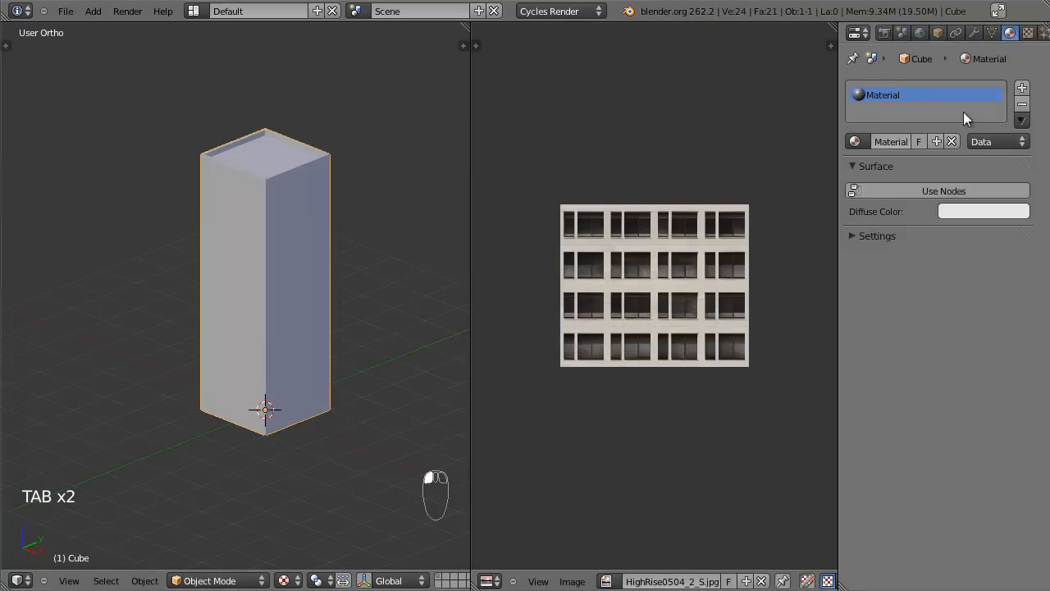
{"action": "left_click", "coordinate": [842, 171]}
{"action": "left_click_drag", "start_coordinate": [840, 173], "coordinate": [731, 174]}
{"action": "left_click", "coordinate": [746, 187]}
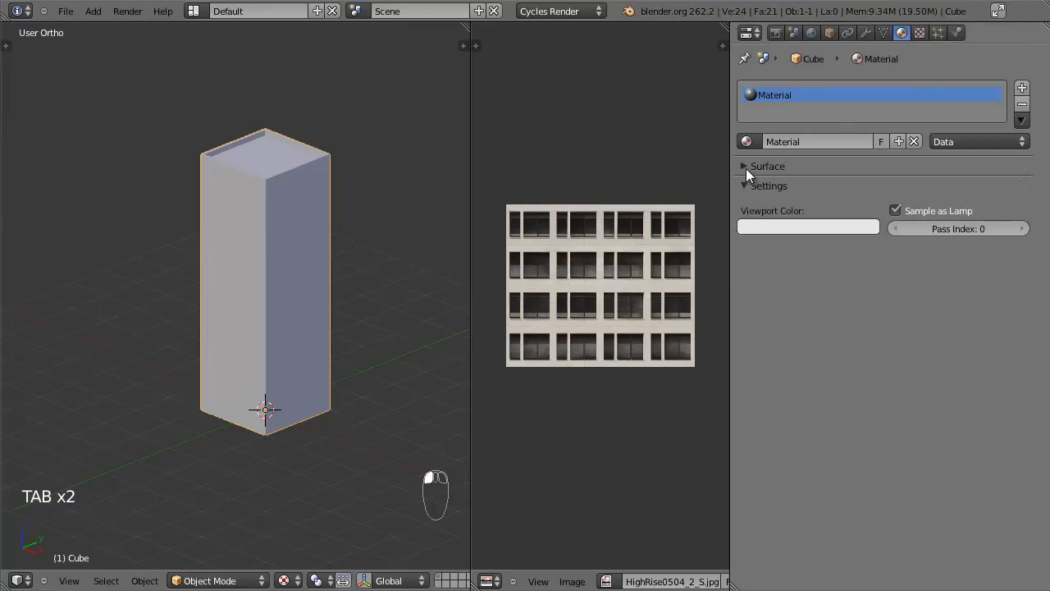
{"action": "left_click", "coordinate": [746, 168]}
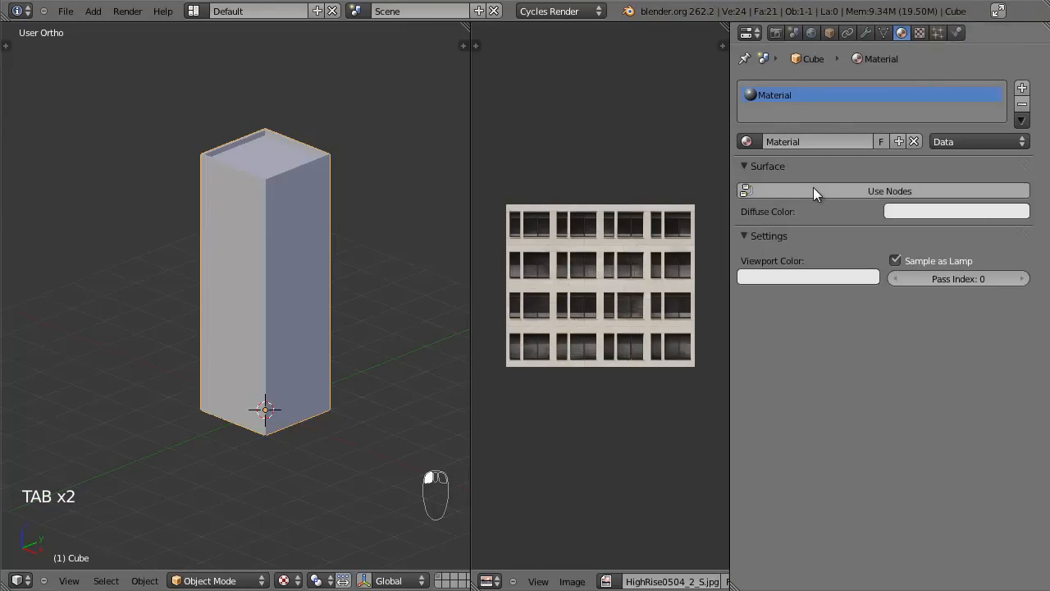
Enable nodes for the building material and feed its Diffuse BSDF color with an Image Texture using BuildingsHighRise0504_2_S.jpg.
{"action": "left_click", "coordinate": [810, 189]}
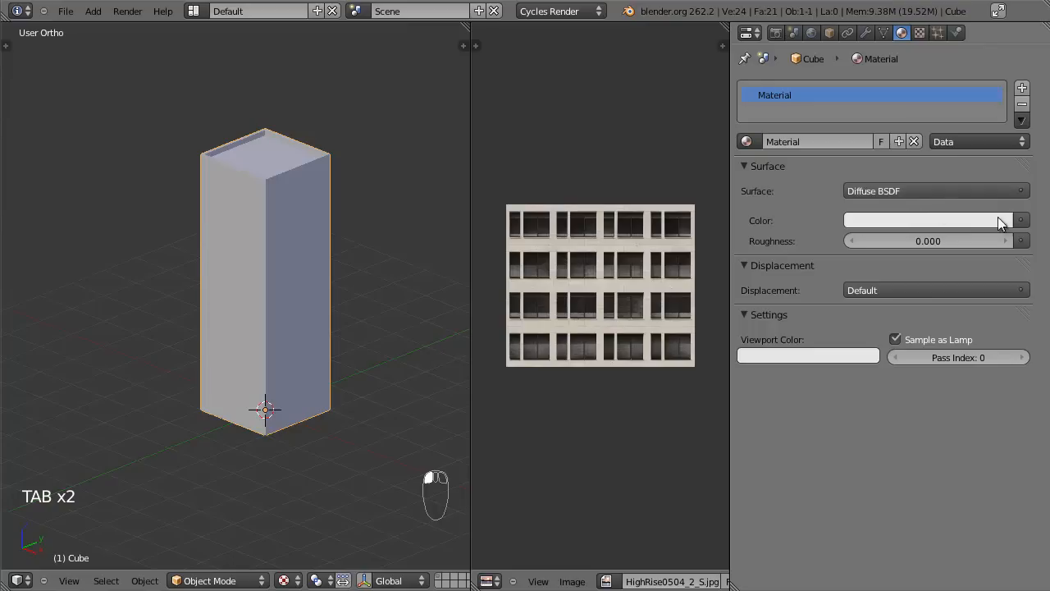
{"action": "left_click", "coordinate": [1021, 220]}
{"action": "left_click", "coordinate": [716, 256]}
{"action": "left_click", "coordinate": [950, 242]}
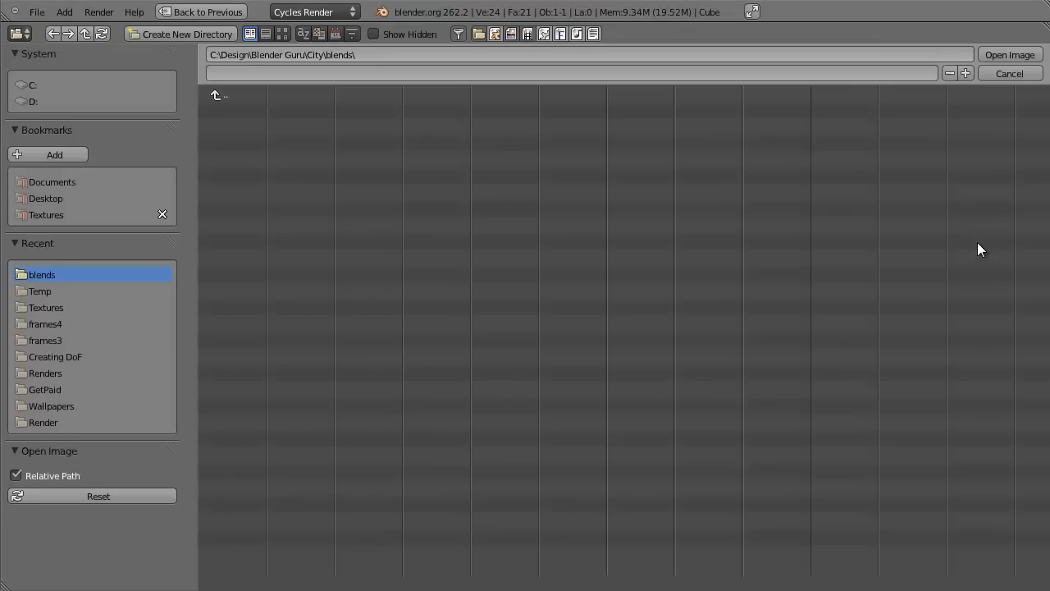
{"action": "left_click", "coordinate": [1011, 73]}
{"action": "left_click", "coordinate": [854, 241]}
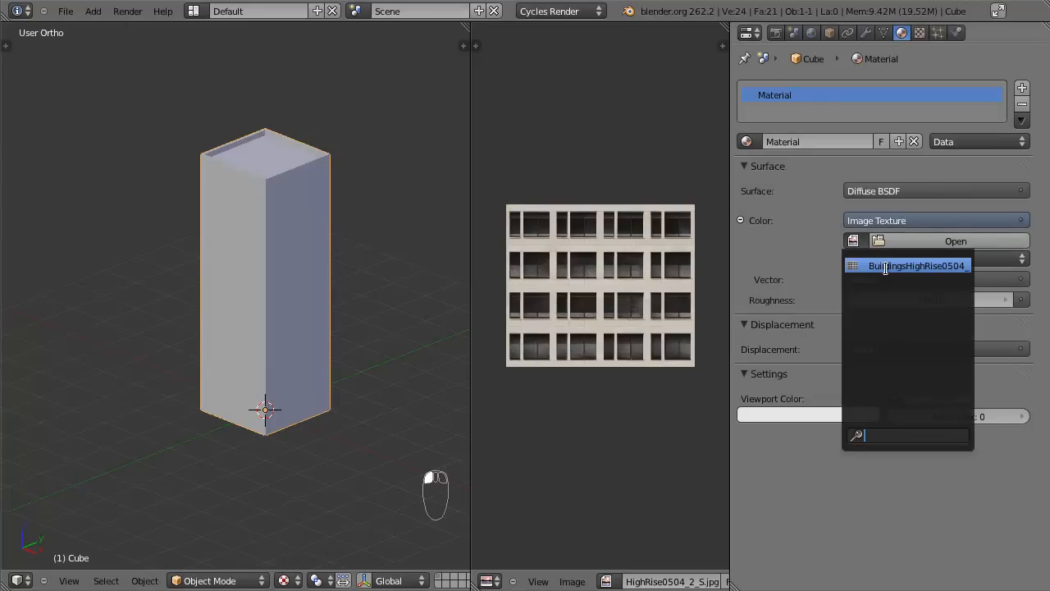
{"action": "left_click", "coordinate": [885, 266]}
In Edit Mode, scale the selected wall UVs up by about 1.9 so the facade repeats more often on the building.
{"action": "scroll", "coordinate": [382, 330], "scroll_direction": "up", "scroll_amount": 6}
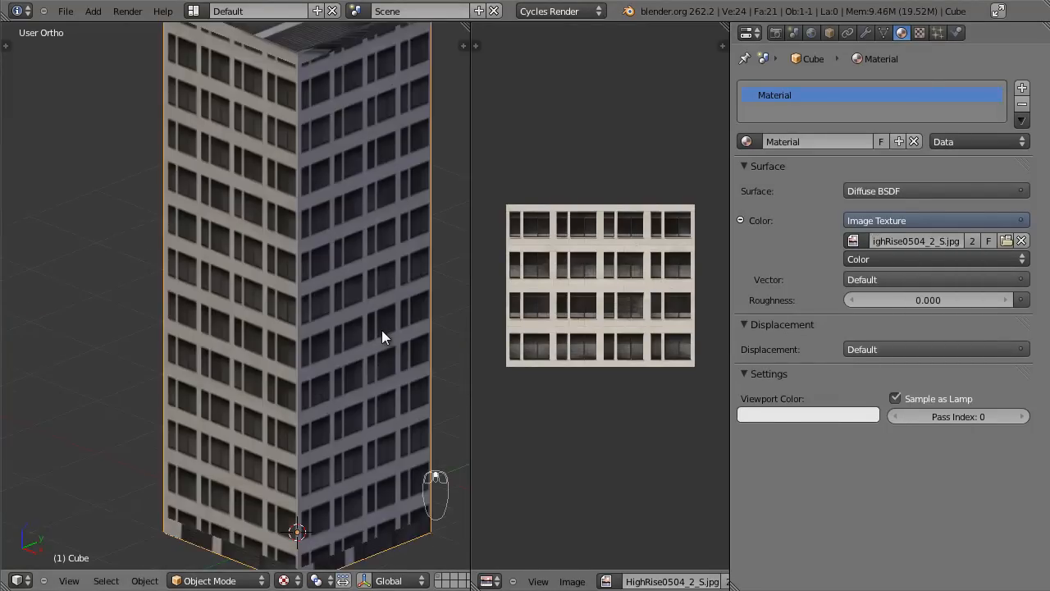
{"action": "scroll", "coordinate": [320, 312], "scroll_direction": "down", "scroll_amount": 3}
{"action": "scroll", "coordinate": [304, 307], "scroll_direction": "up", "scroll_amount": 2}
{"action": "middle_click_drag", "start_coordinate": [355, 310], "coordinate": [375, 297], "text": "shift"}
{"action": "scroll", "coordinate": [374, 303], "scroll_direction": "down", "scroll_amount": 3}
{"action": "key", "text": "Tab"}
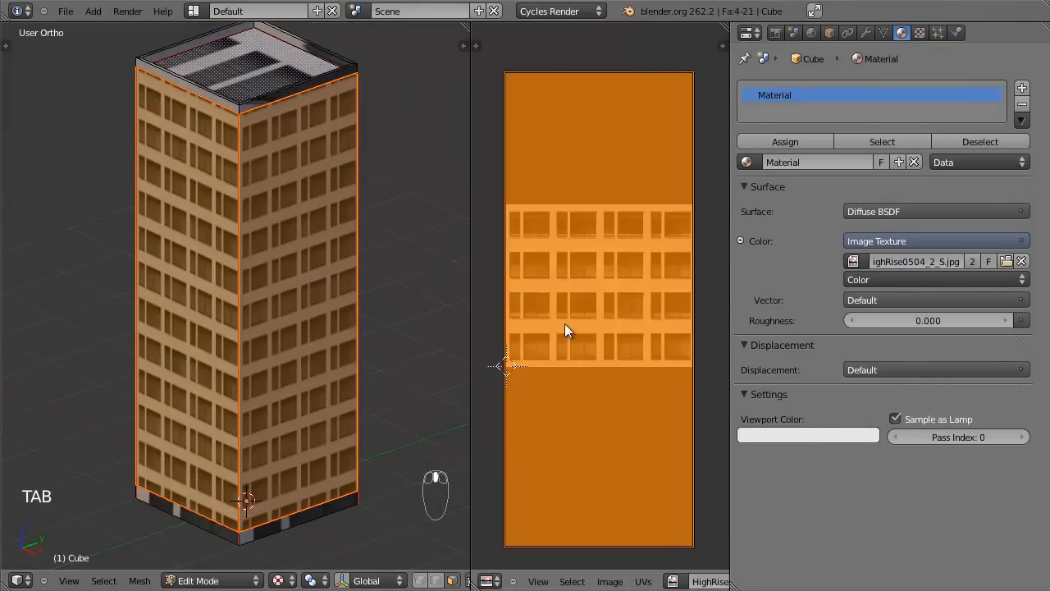
{"action": "key", "text": "s"}
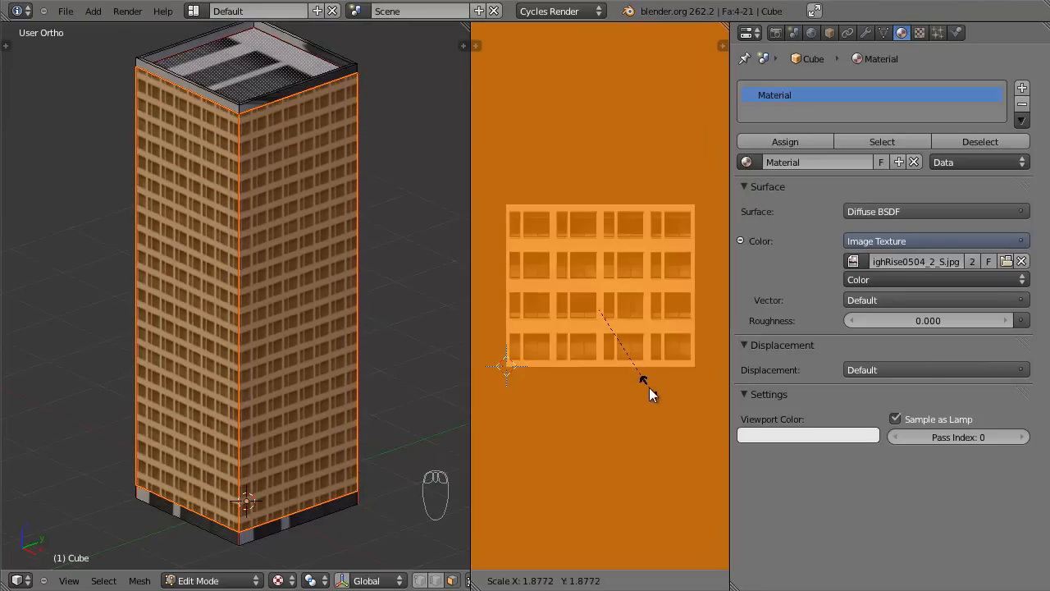
{"action": "left_click", "coordinate": [657, 393]}
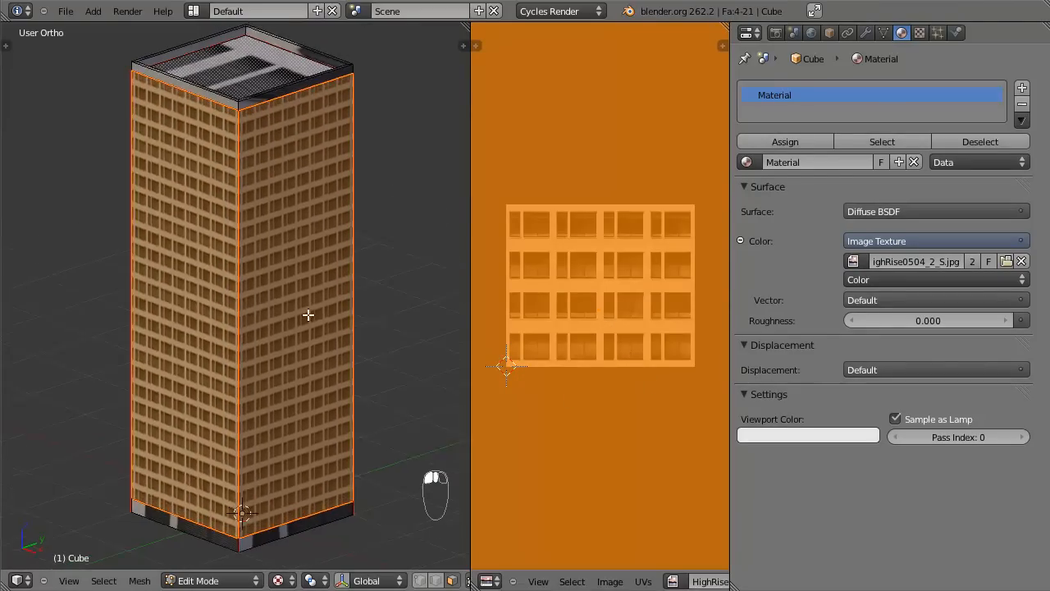
Scale the wall UVs down for larger windows and judge the facade on the building in Object Mode.
{"action": "middle_click_drag", "start_coordinate": [307, 312], "coordinate": [376, 293]}
{"action": "middle_click_drag", "start_coordinate": [244, 357], "coordinate": [281, 333]}
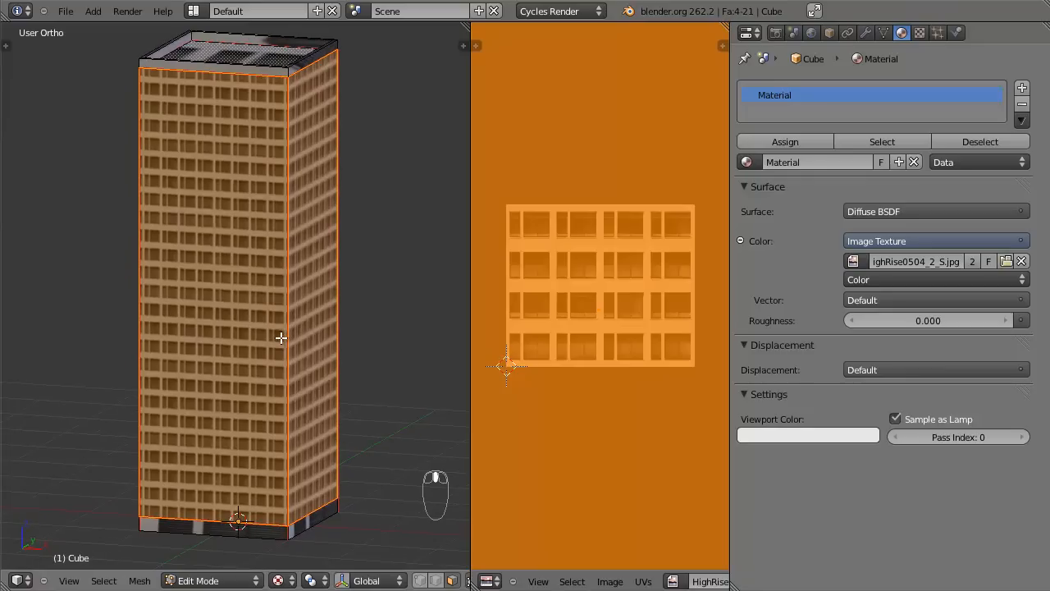
{"action": "key", "text": "s"}
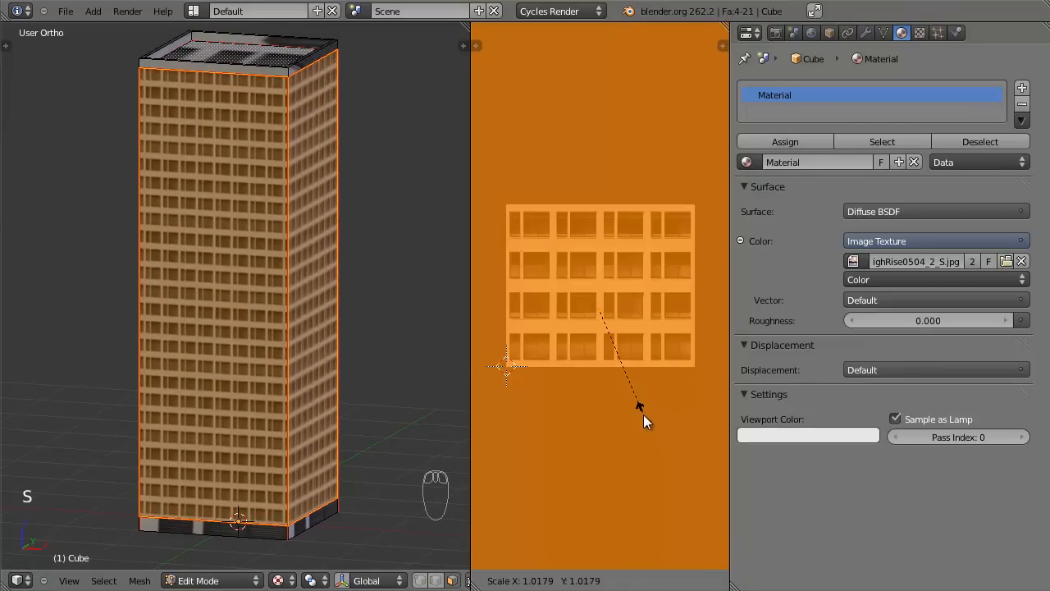
{"action": "left_click", "coordinate": [637, 347]}
{"action": "key", "text": "Tab"}
{"action": "middle_click_drag", "start_coordinate": [244, 269], "coordinate": [323, 256]}
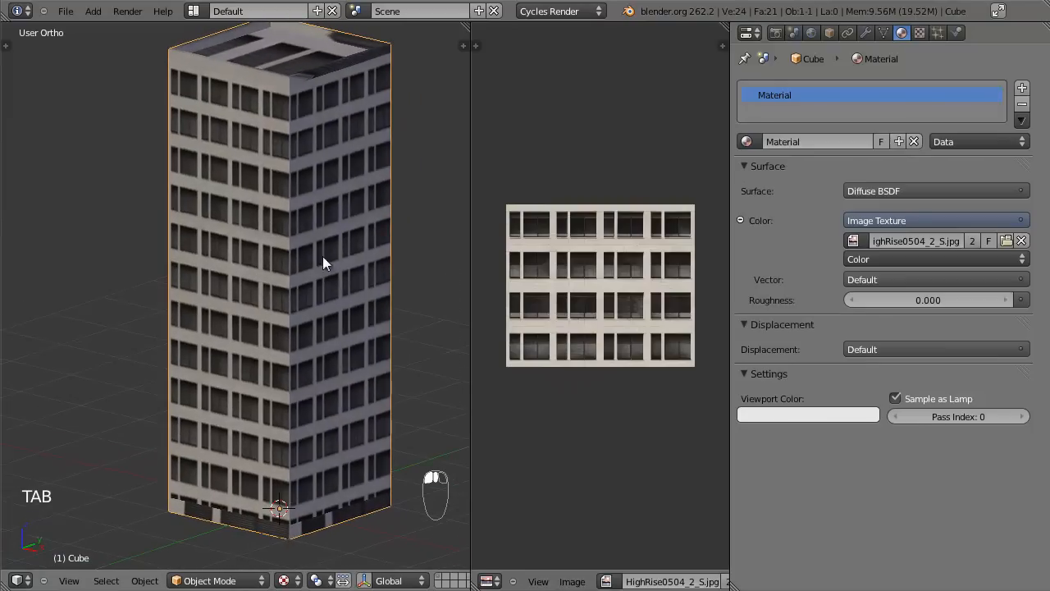
Return to Edit Mode and scale the wall UVs up so the windows become smaller.
{"action": "key", "text": "Tab"}
{"action": "key", "text": "s"}
{"action": "key", "text": "s"}
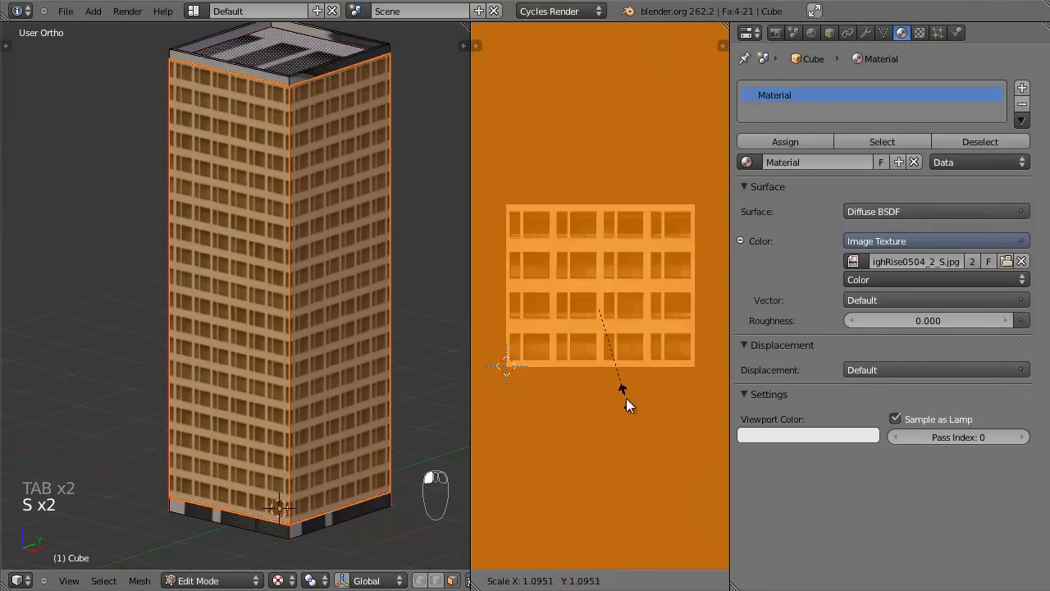
{"action": "left_click", "coordinate": [647, 410]}
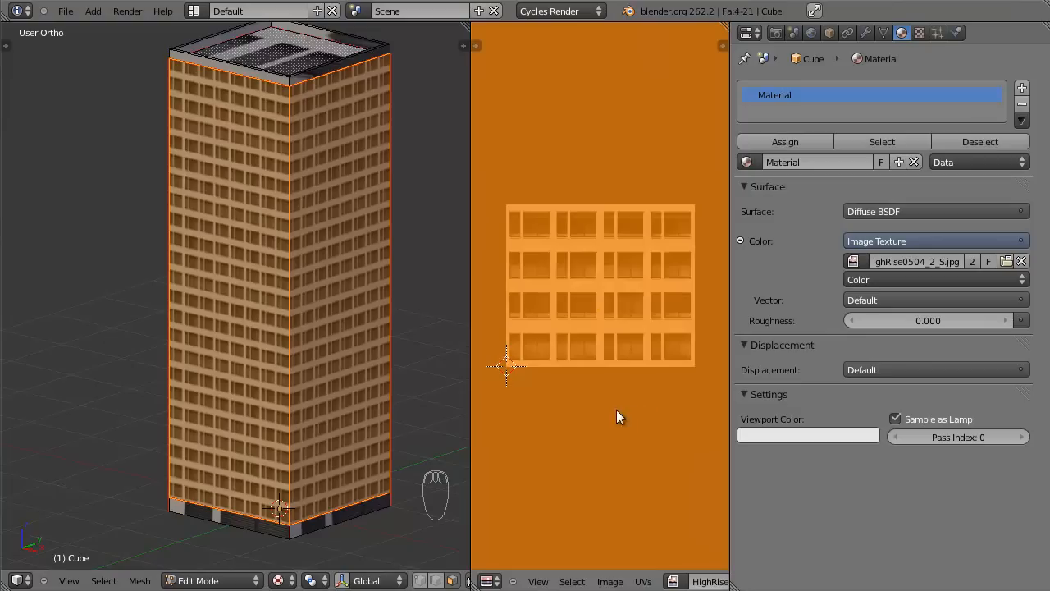
Enlarge the wall UVs by about 1.28 relative to the building's base and check the whole tower in Object Mode.
{"action": "scroll", "coordinate": [345, 223], "scroll_direction": "up", "scroll_amount": 6}
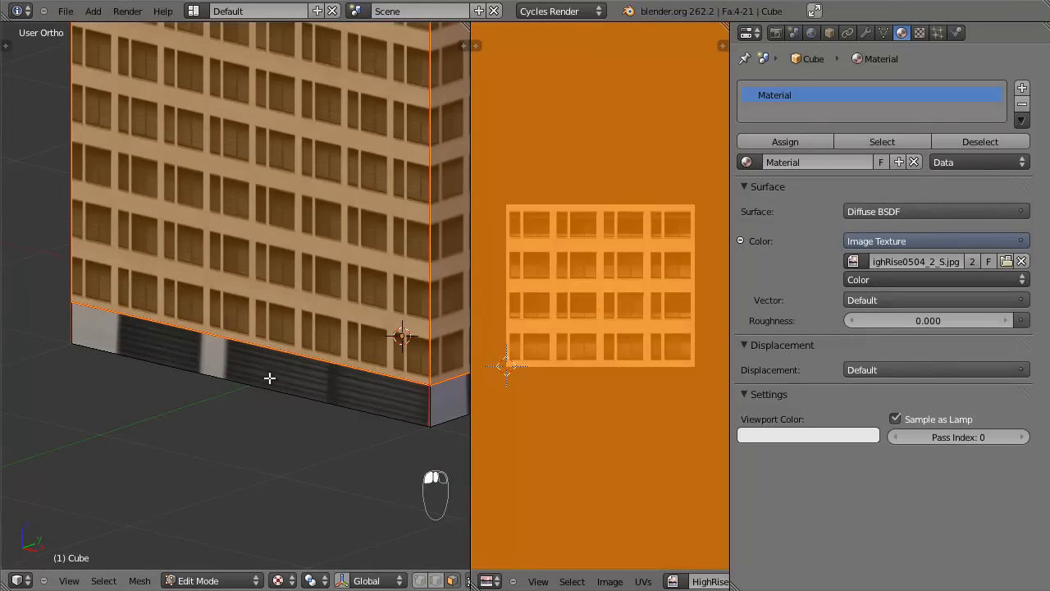
{"action": "key", "text": "s"}
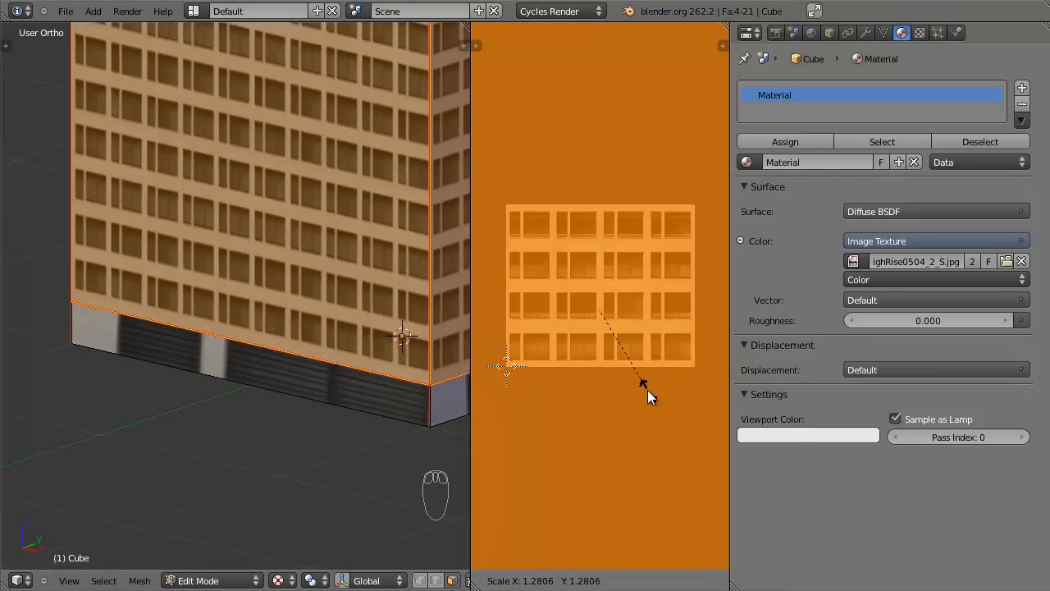
{"action": "left_click", "coordinate": [645, 391]}
{"action": "scroll", "coordinate": [301, 260], "scroll_direction": "down", "scroll_amount": 6}
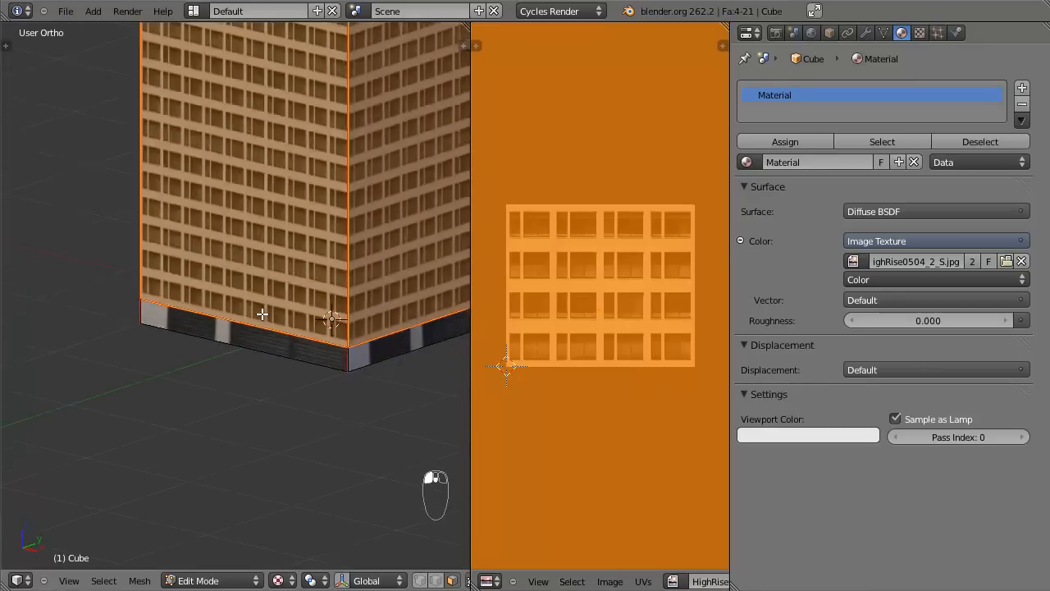
{"action": "key", "text": "Tab"}
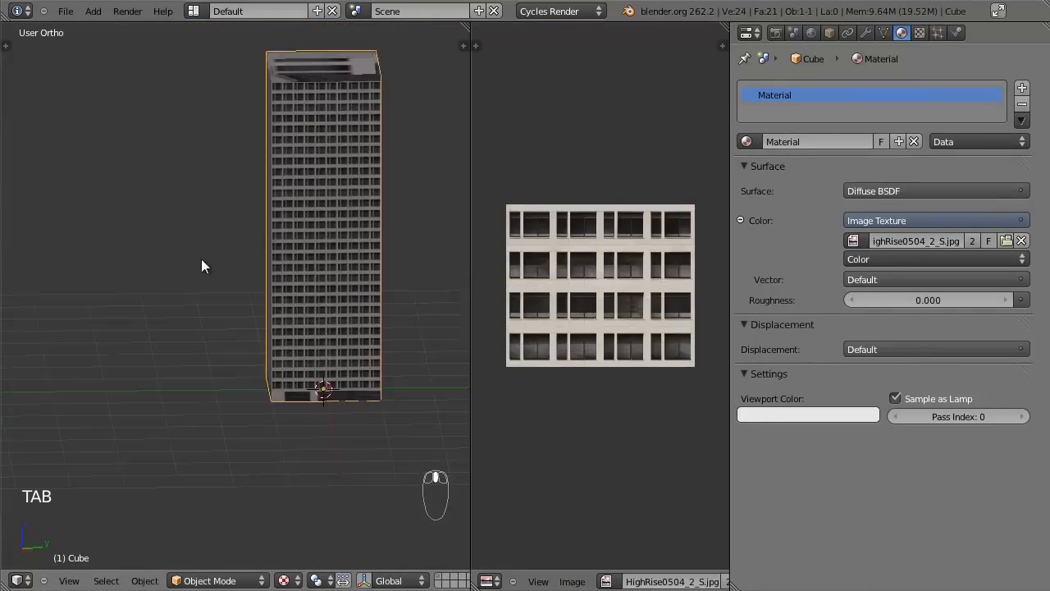
{"action": "key", "text": "Tab"}
Check the facade edges in the front view and scale the wall UVs by about 1.006 to fit the windows across the wall.
{"action": "scroll", "coordinate": [279, 271], "scroll_direction": "up", "scroll_amount": 6}
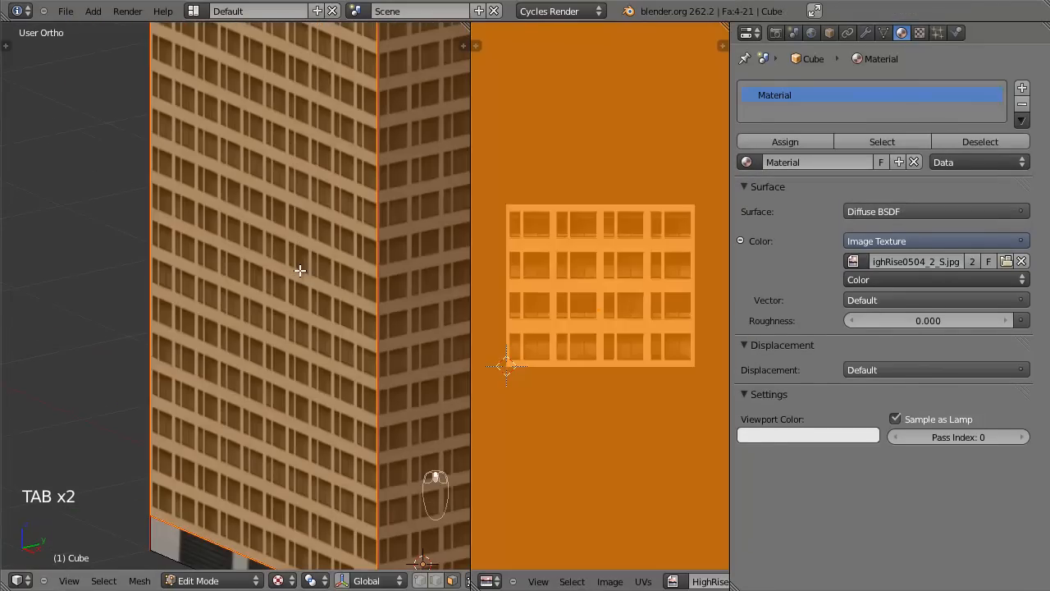
{"action": "key", "text": "KP_1"}
{"action": "scroll", "coordinate": [304, 273], "scroll_direction": "up", "scroll_amount": 4}
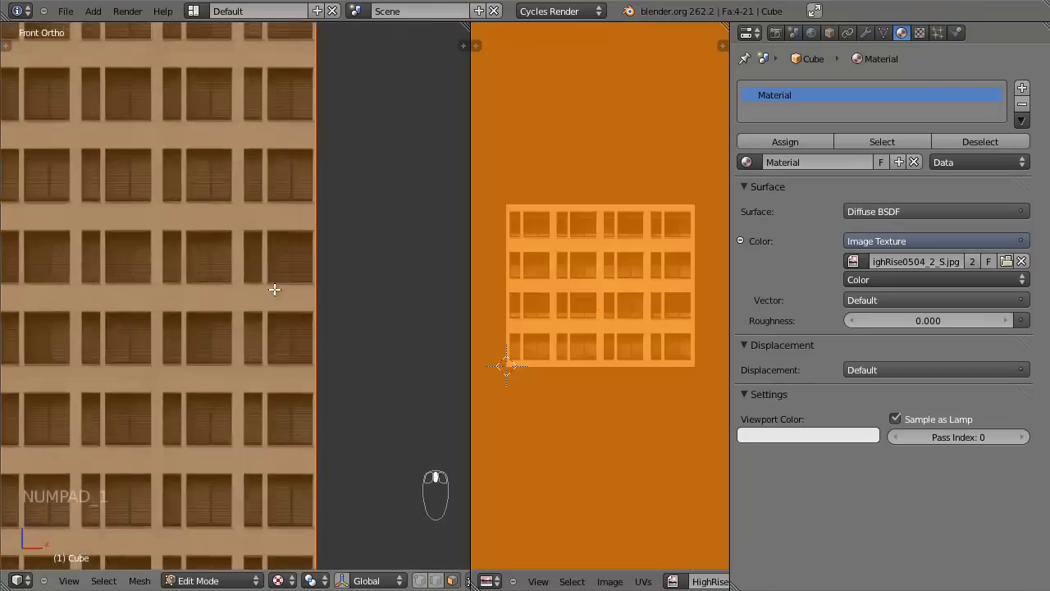
{"action": "scroll", "coordinate": [341, 205], "scroll_direction": "up", "scroll_amount": 3}
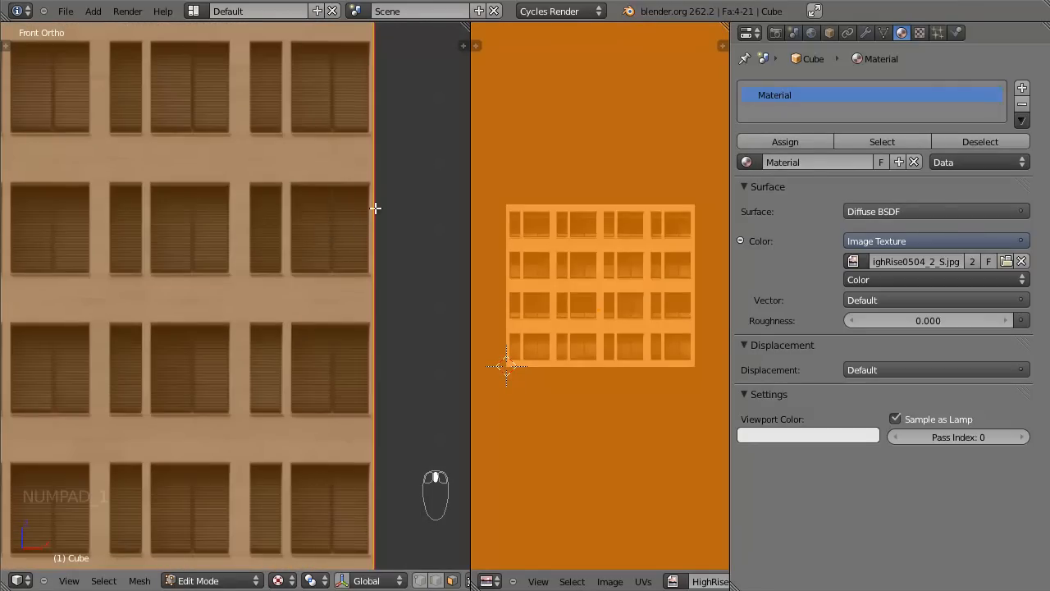
{"action": "scroll", "coordinate": [376, 223], "scroll_direction": "down", "scroll_amount": 5}
{"action": "middle_click_drag", "start_coordinate": [287, 280], "coordinate": [379, 329], "text": "shift"}
{"action": "scroll", "coordinate": [379, 329], "scroll_direction": "down", "scroll_amount": 3}
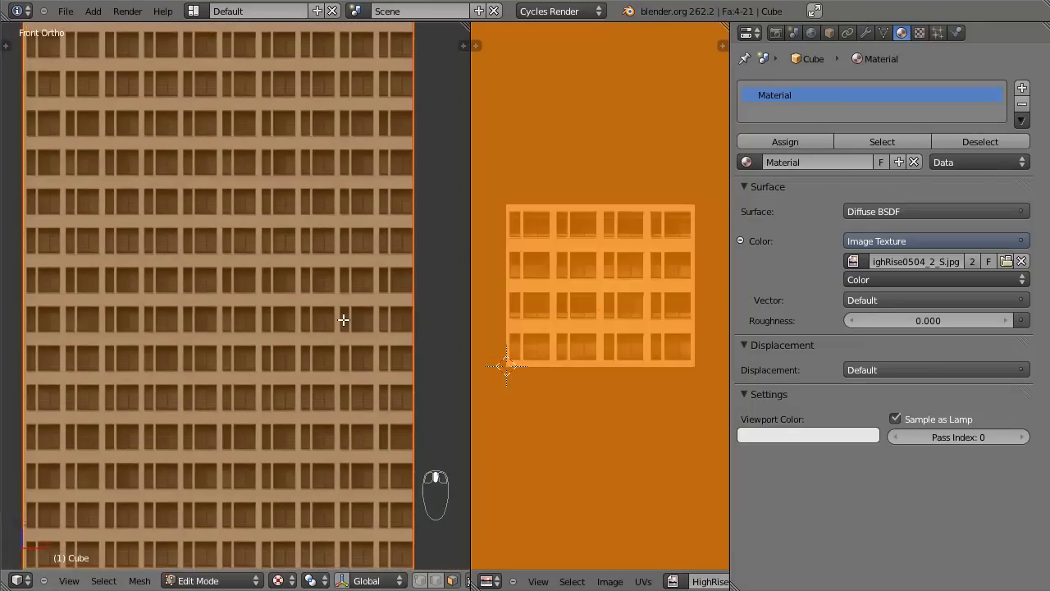
{"action": "key", "text": "s"}
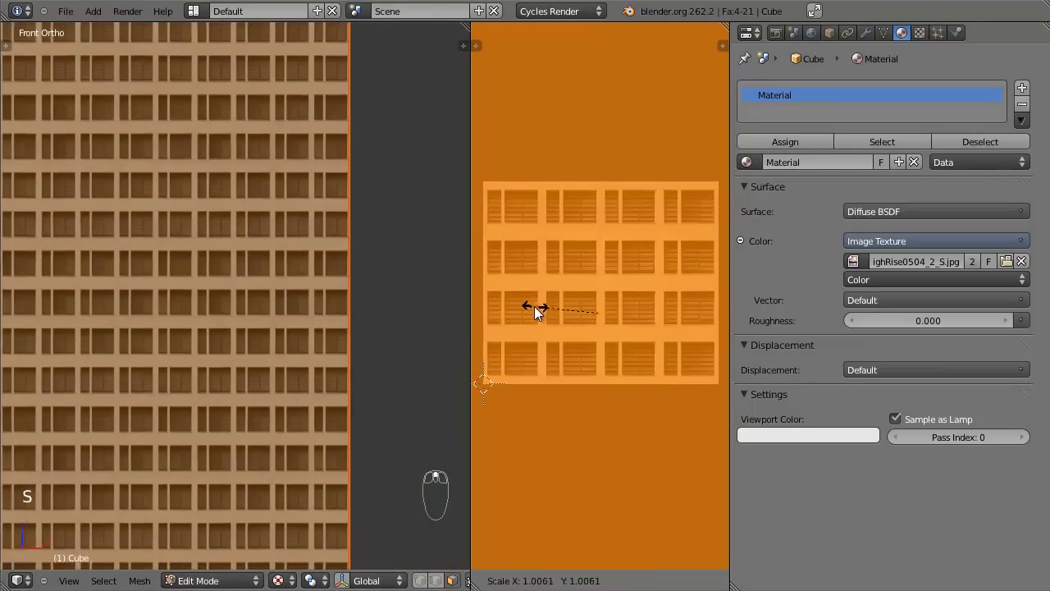
{"action": "left_click", "coordinate": [528, 307]}
Move the wall UVs about 0.011 along the X axis to center the window columns between the wall edges.
{"action": "middle_click_drag", "start_coordinate": [277, 333], "coordinate": [323, 317], "text": "shift"}
{"action": "key", "text": "g"}
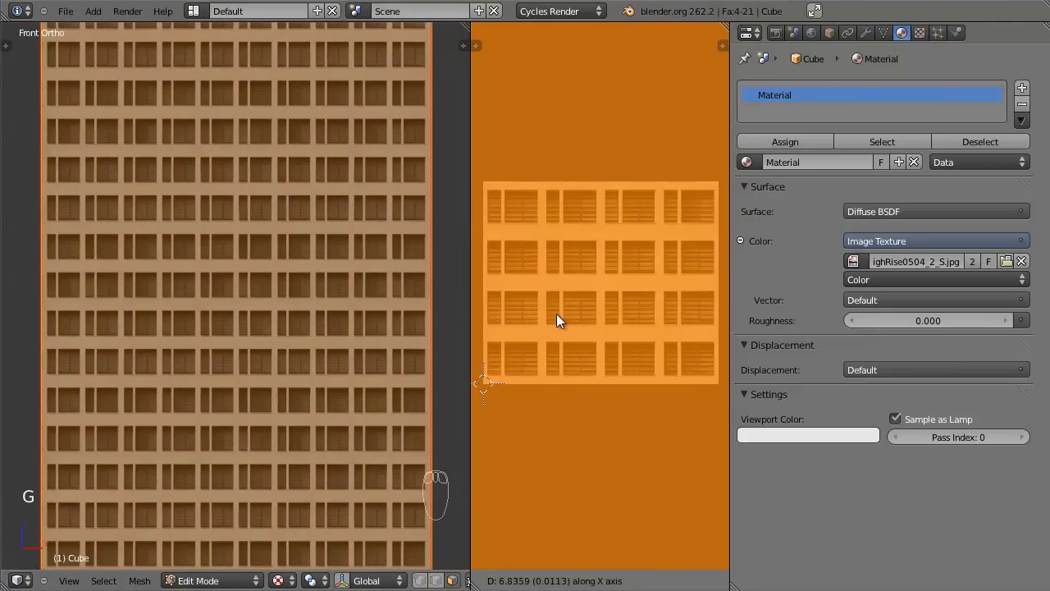
{"action": "left_click", "coordinate": [558, 313]}
{"action": "key", "text": "Tab"}
{"action": "key", "text": "Tab"}
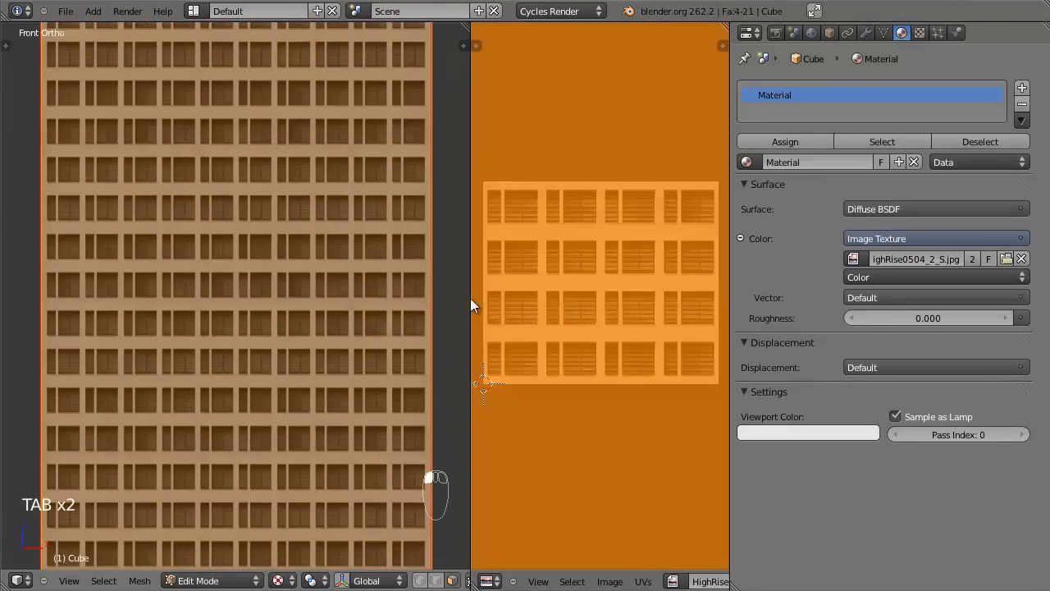
Scale the wall UVs to about 0.99 and check the facade's vertical edge in Object Mode.
{"action": "key", "text": "s"}
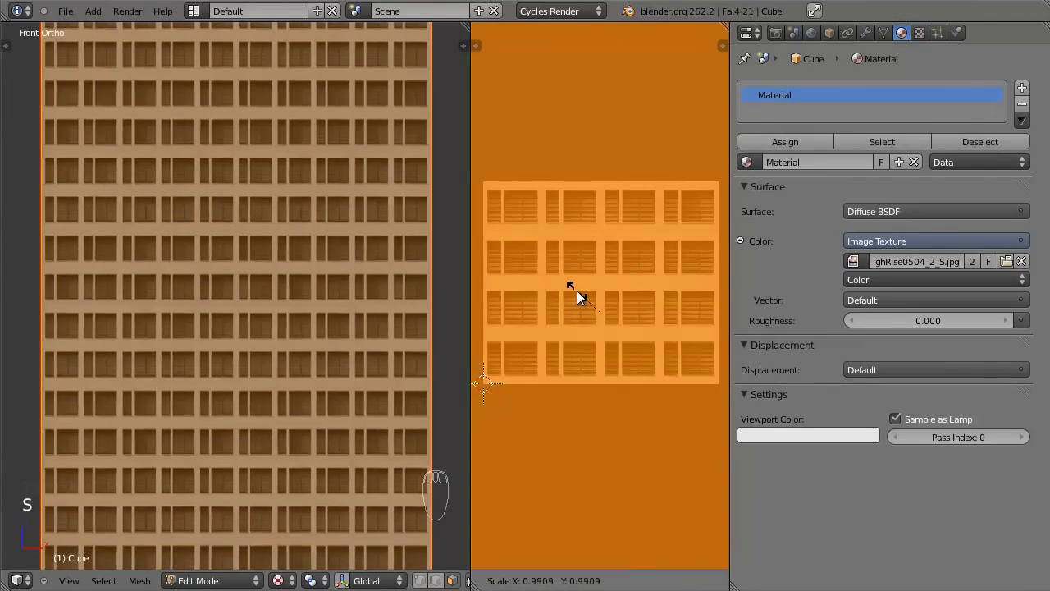
{"action": "left_click", "coordinate": [574, 288]}
{"action": "scroll", "coordinate": [413, 282], "scroll_direction": "up", "scroll_amount": 2}
{"action": "middle_click_drag", "start_coordinate": [413, 281], "coordinate": [199, 267], "text": "shift"}
{"action": "key", "text": "Tab"}
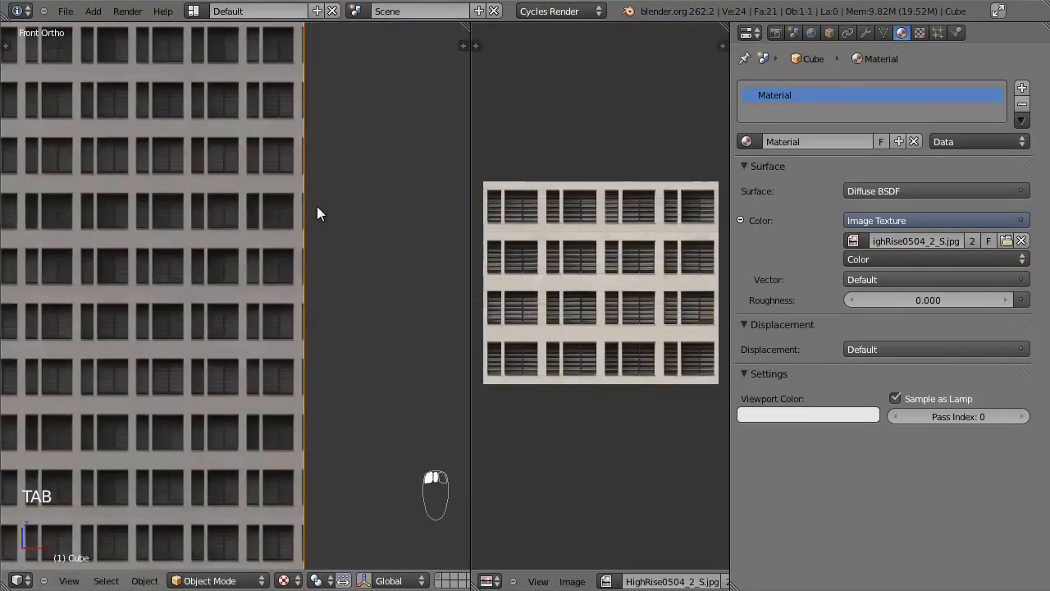
Fine-tune the wall UV scale once more against a close view of the facade's vertical edge.
{"action": "scroll", "coordinate": [325, 220], "scroll_direction": "up", "scroll_amount": 3}
{"action": "key", "text": "Tab"}
{"action": "key", "text": "s"}
{"action": "left_click", "coordinate": [512, 254]}
{"action": "key", "text": "Tab"}
Examine the textured walls, edges and corners of the building from several angles.
{"action": "scroll", "coordinate": [323, 288], "scroll_direction": "down", "scroll_amount": 3}
{"action": "middle_click_drag", "start_coordinate": [288, 304], "coordinate": [600, 298], "text": "shift"}
{"action": "scroll", "coordinate": [332, 320], "scroll_direction": "up", "scroll_amount": 3}
{"action": "scroll", "coordinate": [331, 320], "scroll_direction": "down", "scroll_amount": 4}
{"action": "middle_click_drag", "start_coordinate": [331, 320], "coordinate": [158, 307], "text": "shift"}
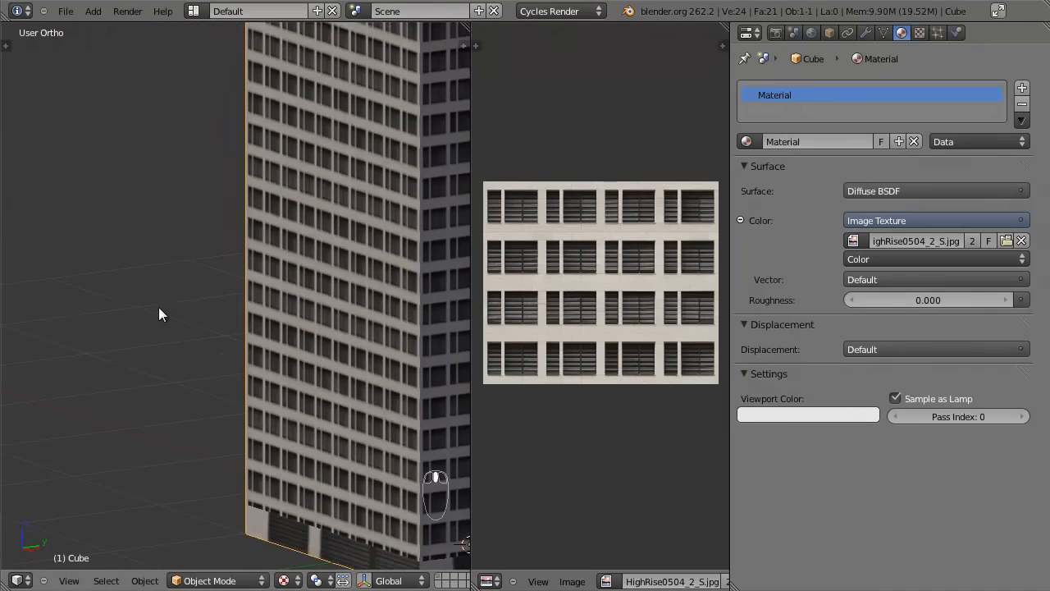
{"action": "middle_click_drag", "start_coordinate": [302, 296], "coordinate": [168, 318], "text": "shift"}
{"action": "scroll", "coordinate": [230, 327], "scroll_direction": "up", "scroll_amount": 4}
{"action": "middle_click_drag", "start_coordinate": [344, 309], "coordinate": [146, 294]}
{"action": "scroll", "coordinate": [147, 294], "scroll_direction": "down", "scroll_amount": 3}
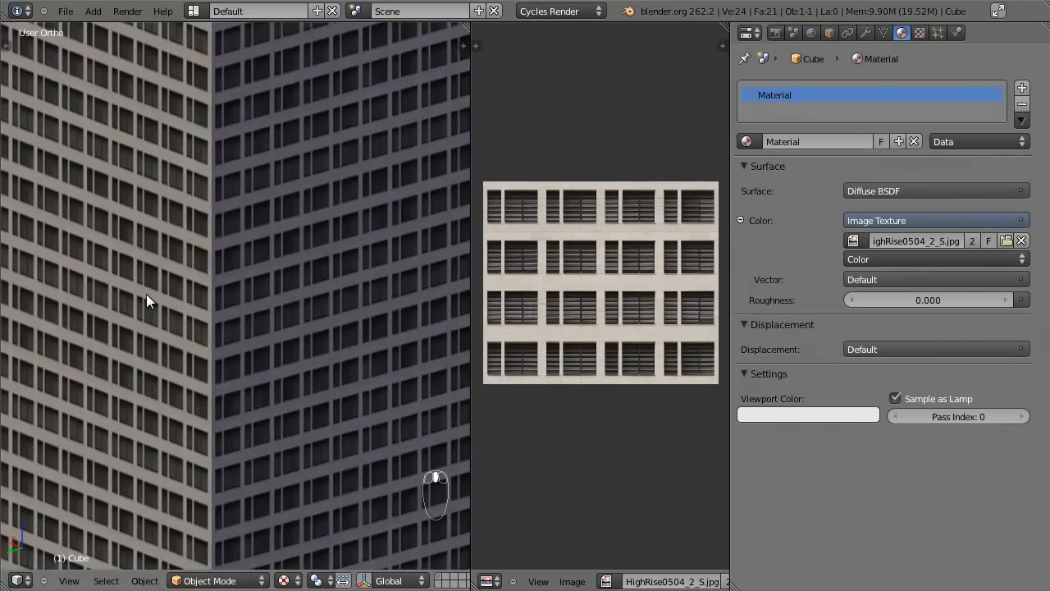
{"action": "scroll", "coordinate": [247, 310], "scroll_direction": "down", "scroll_amount": 5}
Pick a single UV face, box-select all the overlapping wall UVs again, and inspect the texture at the building's corners.
{"action": "key", "text": "Tab"}
{"action": "scroll", "coordinate": [613, 293], "scroll_direction": "down", "scroll_amount": 6}
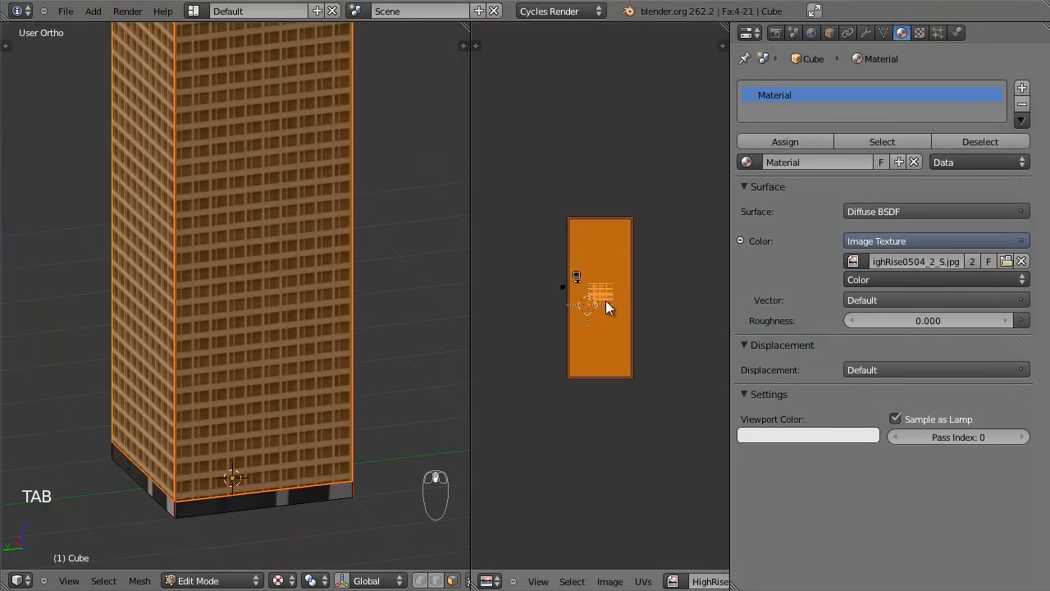
{"action": "right_click", "coordinate": [605, 301]}
{"action": "scroll", "coordinate": [601, 302], "scroll_direction": "up", "scroll_amount": 5}
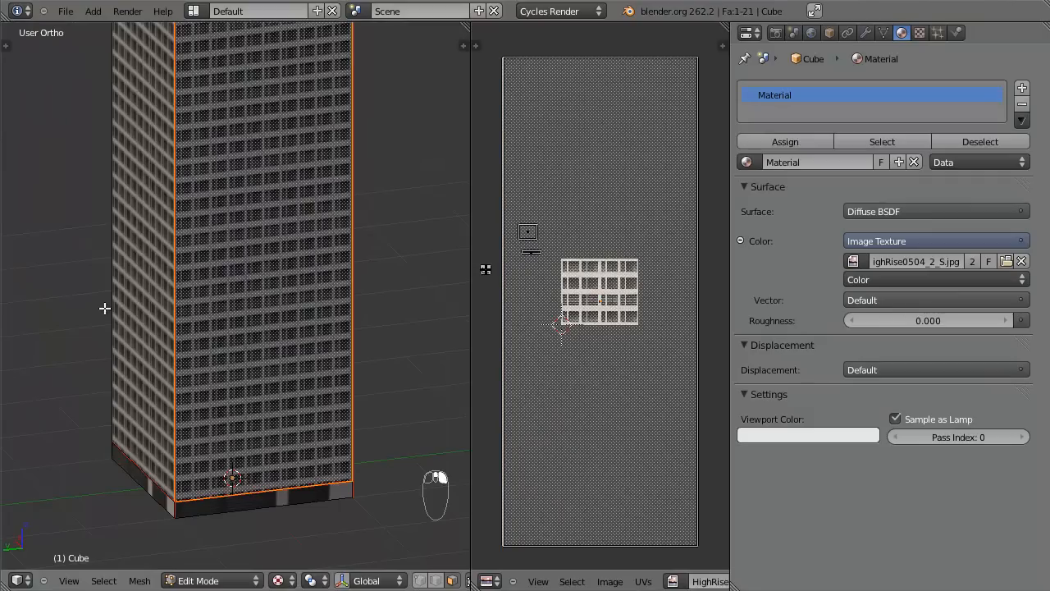
{"action": "key", "text": "b"}
{"action": "left_click_drag", "start_coordinate": [586, 281], "coordinate": [626, 327]}
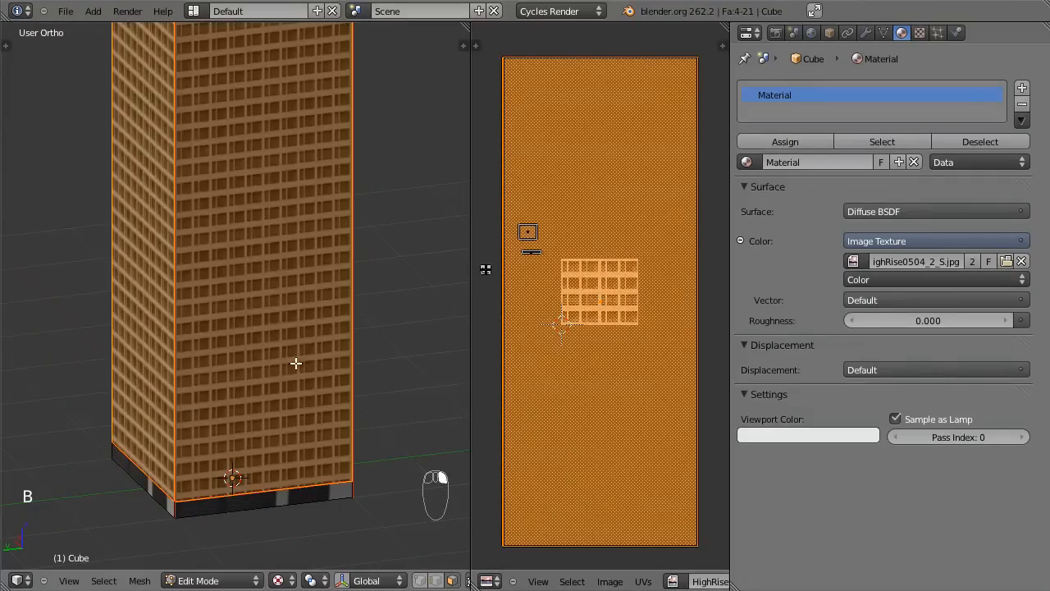
{"action": "scroll", "coordinate": [230, 352], "scroll_direction": "up", "scroll_amount": 4}
{"action": "scroll", "coordinate": [625, 303], "scroll_direction": "up", "scroll_amount": 4}
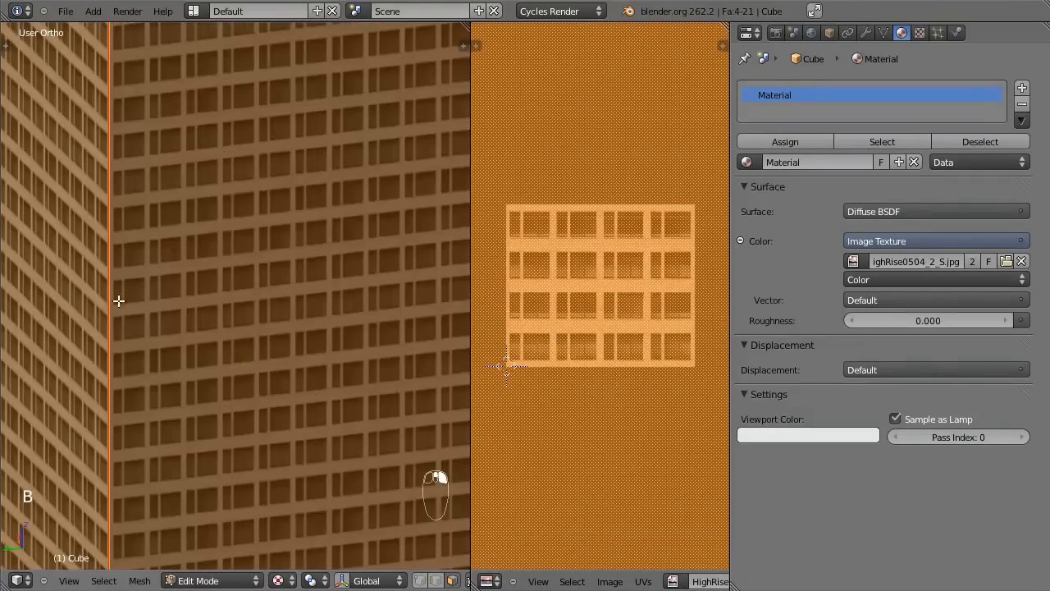
{"action": "middle_click_drag", "start_coordinate": [201, 312], "coordinate": [269, 298]}
{"action": "scroll", "coordinate": [316, 294], "scroll_direction": "down", "scroll_amount": 5}
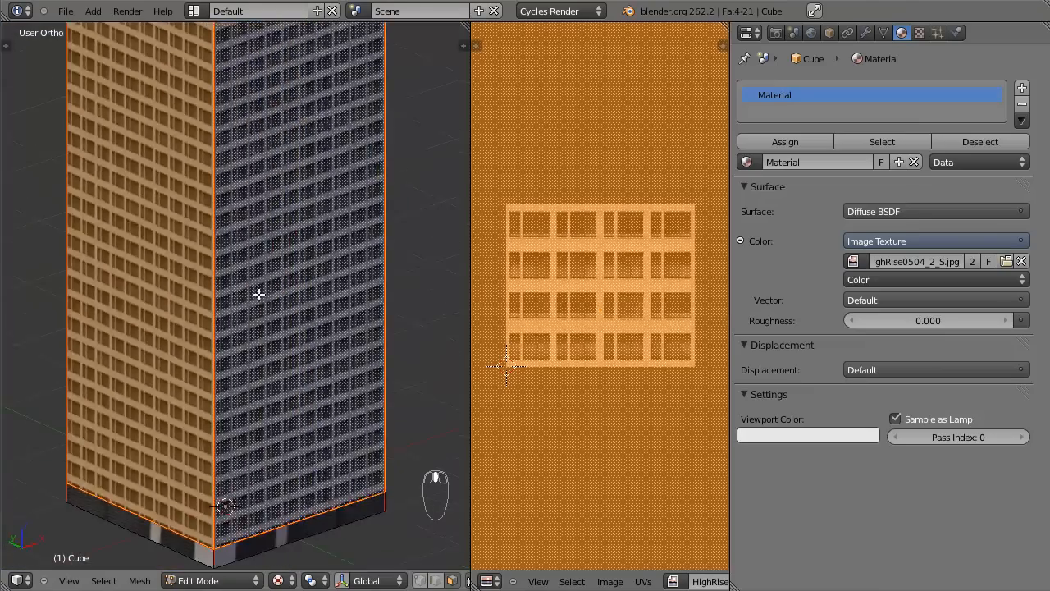
Move the wall UVs about 0.04 along the Y axis so a full window row sits above the building's base strip.
{"action": "key", "text": "Tab"}
{"action": "middle_click_drag", "start_coordinate": [255, 282], "coordinate": [201, 337]}
{"action": "scroll", "coordinate": [338, 299], "scroll_direction": "up", "scroll_amount": 4}
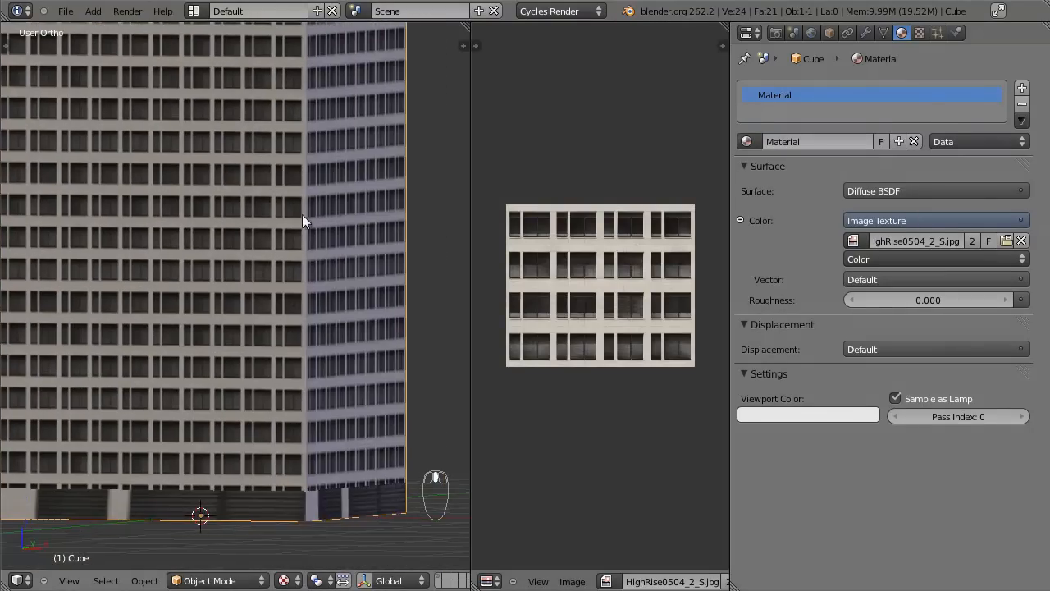
{"action": "key", "text": "Tab"}
{"action": "key", "text": "g"}
{"action": "middle_click", "coordinate": [569, 325]}
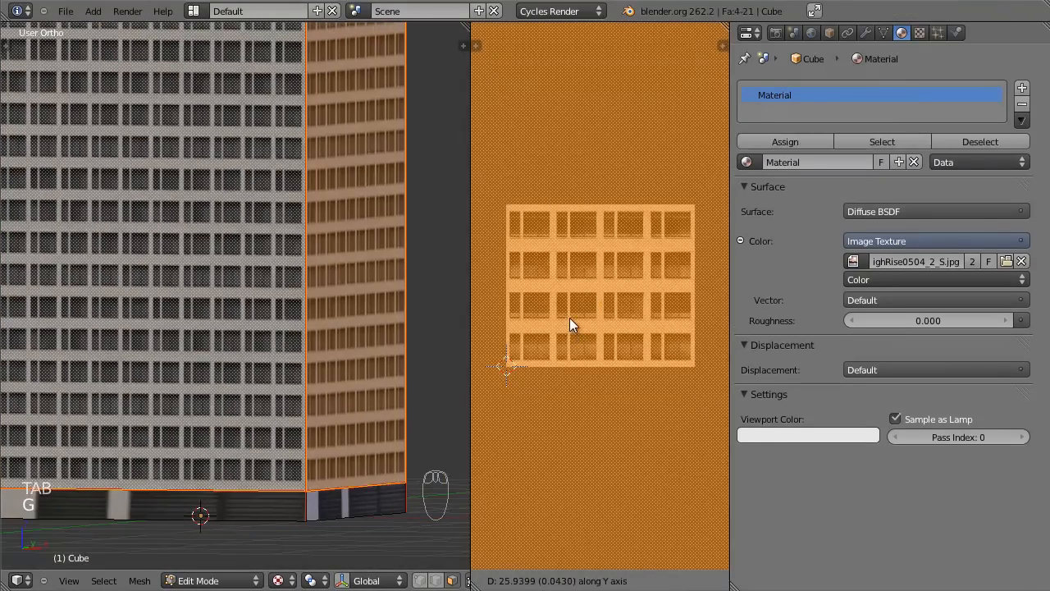
{"action": "left_click", "coordinate": [569, 304]}
{"action": "scroll", "coordinate": [302, 411], "scroll_direction": "up", "scroll_amount": 1}
{"action": "middle_click_drag", "start_coordinate": [302, 410], "coordinate": [219, 325], "text": "shift"}
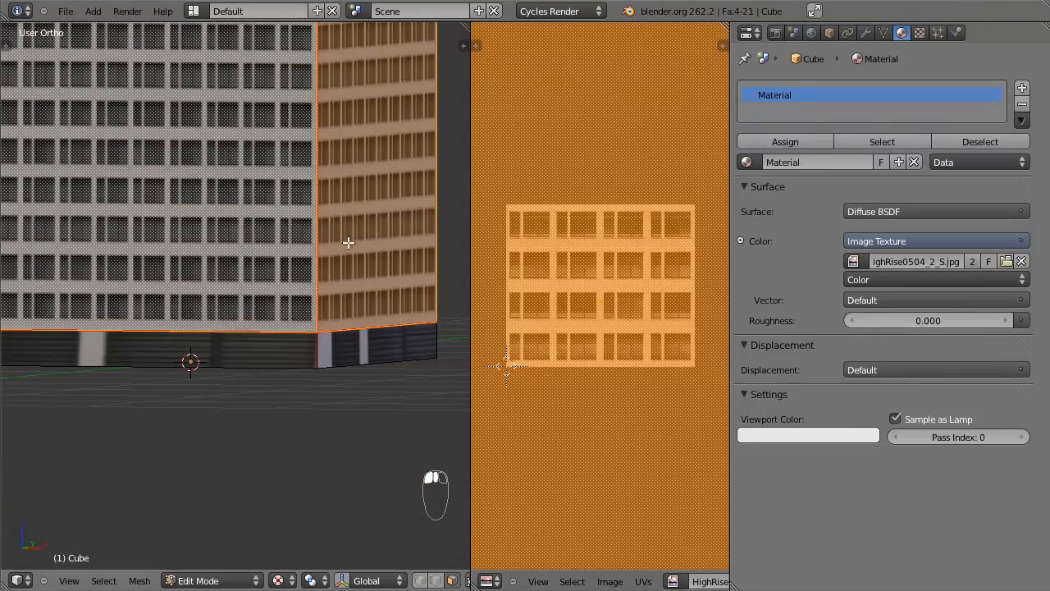
Scale the wall UVs to about 0.99 along the Y axis, checking the window row under the parapet.
{"action": "scroll", "coordinate": [350, 242], "scroll_direction": "down", "scroll_amount": 5}
{"action": "middle_click_drag", "start_coordinate": [237, 204], "coordinate": [227, 458], "text": "shift"}
{"action": "scroll", "coordinate": [227, 458], "scroll_direction": "up", "scroll_amount": 4}
{"action": "key", "text": "s"}
{"action": "middle_click", "coordinate": [608, 264]}
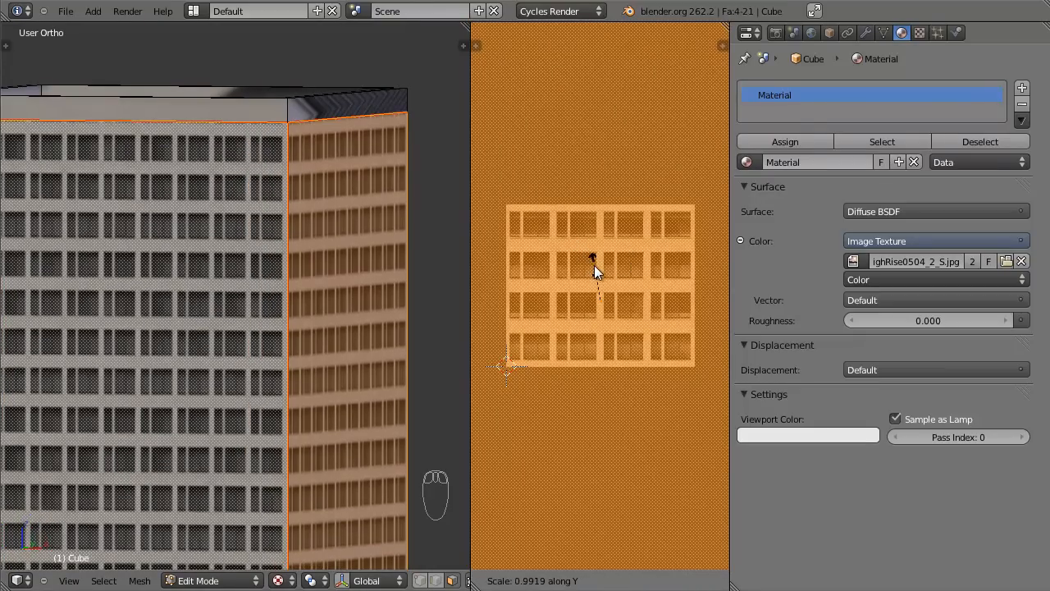
{"action": "left_click", "coordinate": [595, 266]}
Move the wall UVs along the Y axis to realign the window rows with the building's base strip.
{"action": "middle_click_drag", "start_coordinate": [242, 385], "coordinate": [312, 238], "text": "shift"}
{"action": "key", "text": "g"}
{"action": "key", "text": "y"}
{"action": "left_click", "coordinate": [552, 319]}
{"action": "scroll", "coordinate": [304, 227], "scroll_direction": "down", "scroll_amount": 8}
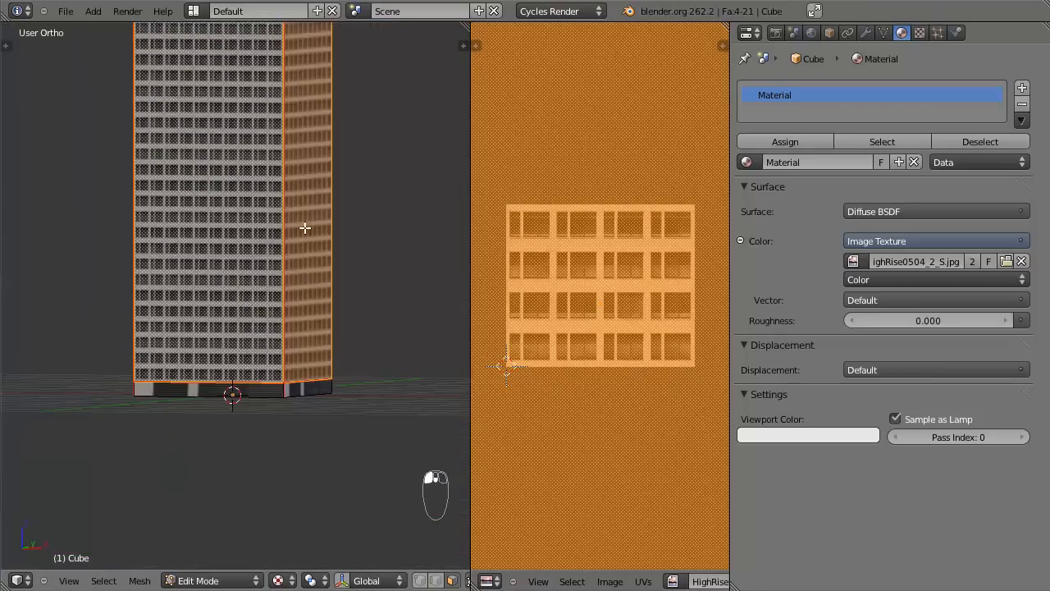
Return to object mode, rename the building's material as Sides, and look over the roof and parapet up close.
{"action": "key", "text": "Tab"}
{"action": "middle_click_drag", "start_coordinate": [314, 350], "coordinate": [266, 303]}
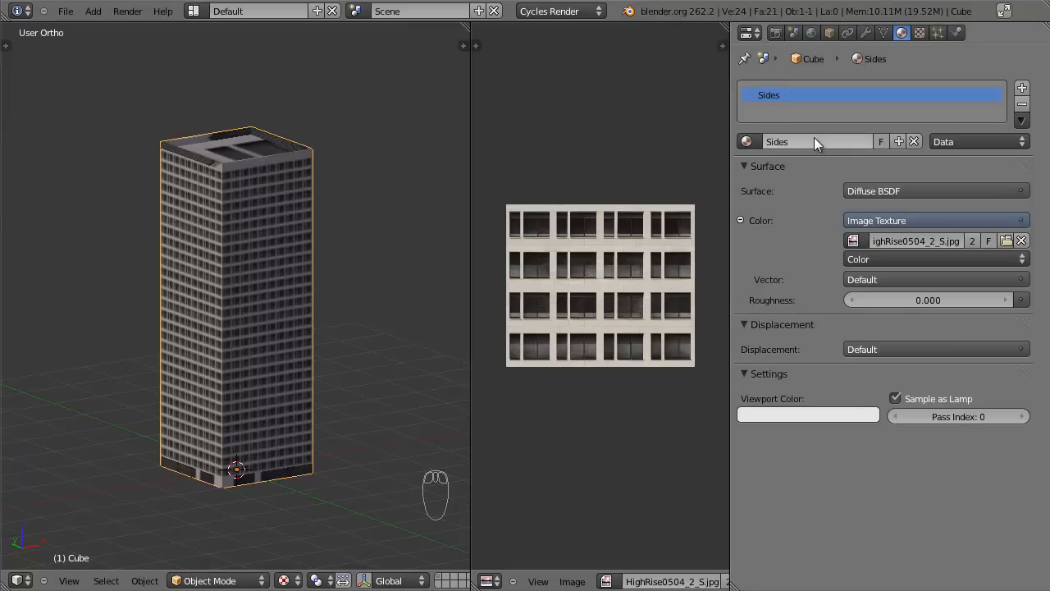
{"action": "scroll", "coordinate": [250, 197], "scroll_direction": "up", "scroll_amount": 3}
{"action": "middle_click_drag", "start_coordinate": [250, 197], "coordinate": [249, 388], "text": "shift"}
{"action": "scroll", "coordinate": [235, 353], "scroll_direction": "up", "scroll_amount": 4}
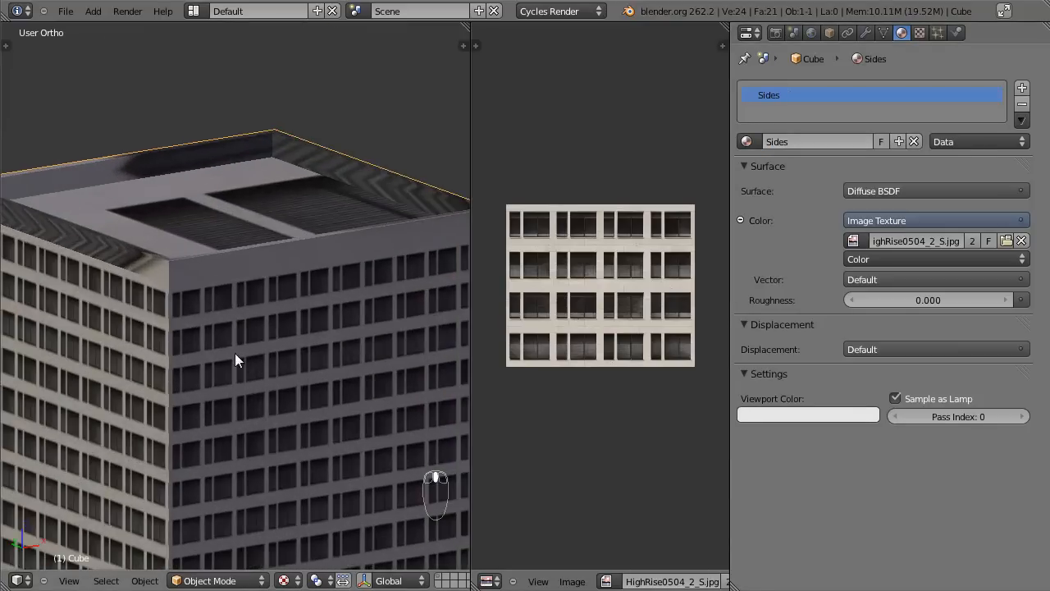
Box-select all the parapet and roof vertices at the building's top in a front wireframe view.
{"action": "key", "text": "Tab"}
{"action": "scroll", "coordinate": [221, 320], "scroll_direction": "down", "scroll_amount": 4}
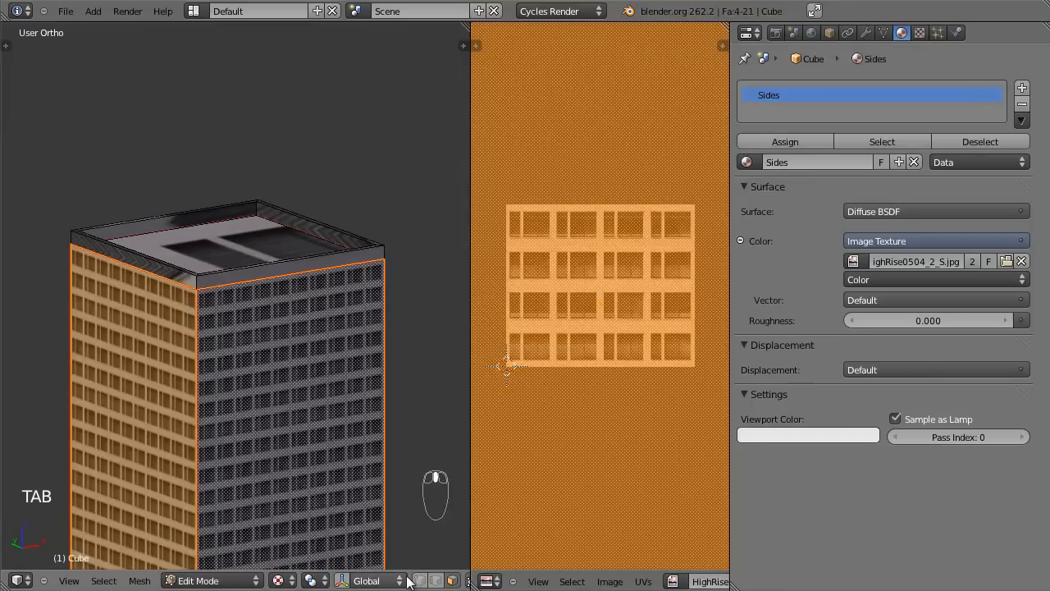
{"action": "left_click", "coordinate": [419, 581]}
{"action": "key", "text": "z"}
{"action": "left_click", "coordinate": [199, 281]}
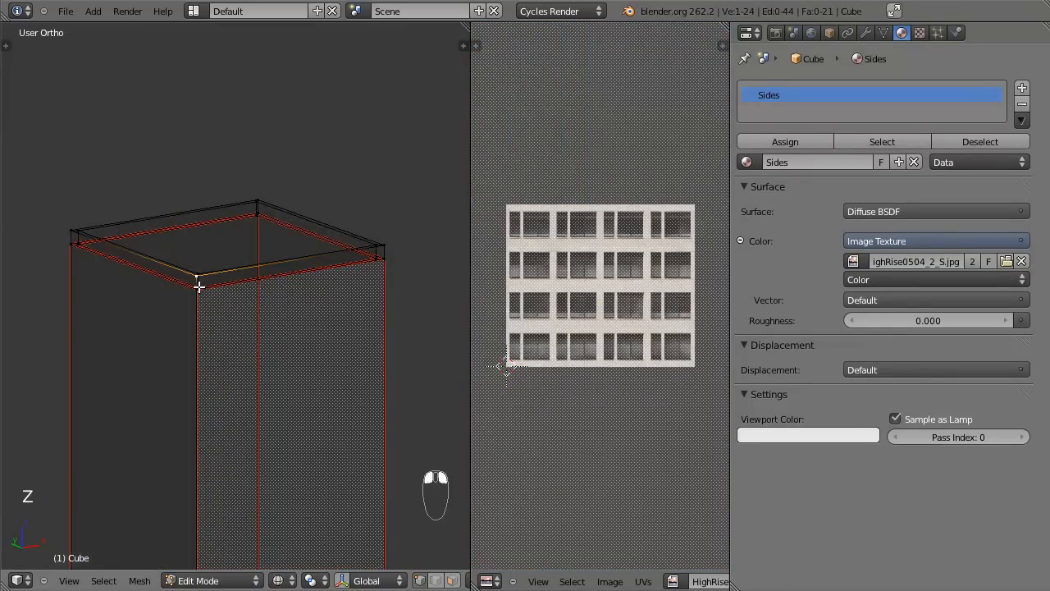
{"action": "key", "text": "KP_1"}
{"action": "key", "text": "b"}
{"action": "left_click_drag", "start_coordinate": [63, 194], "coordinate": [312, 267]}
Add a second material named Balcony and assign it to the selected parapet and roof faces.
{"action": "left_click", "coordinate": [1021, 88]}
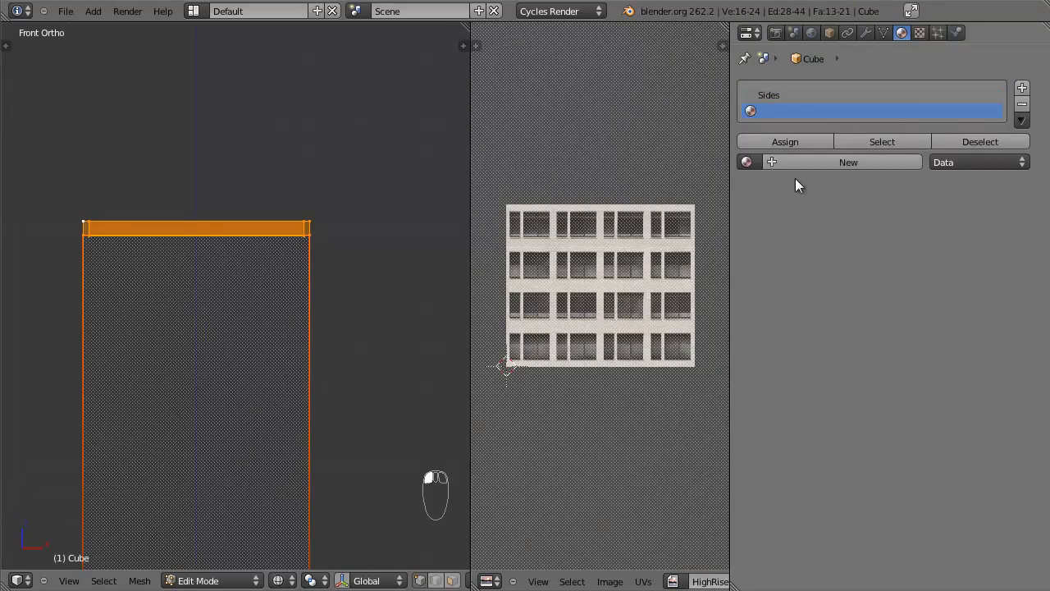
{"action": "left_click", "coordinate": [784, 163]}
{"action": "type", "text": "Balcony"}
{"action": "key", "text": "Return"}
{"action": "left_click", "coordinate": [815, 142]}
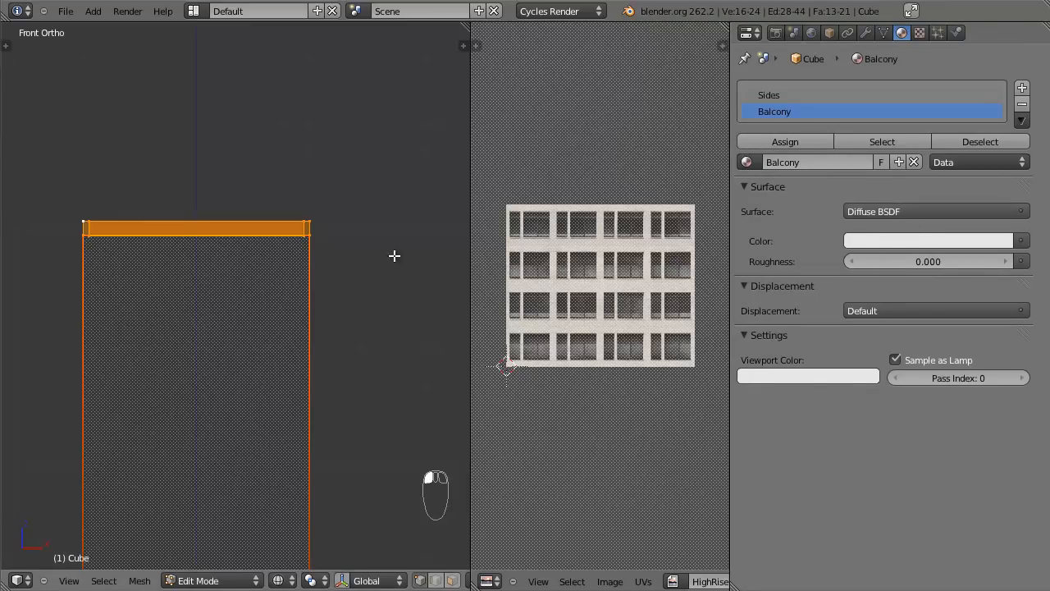
Leave mesh editing, set the viewport to textured shading, and inspect the top of the building.
{"action": "key", "text": "Tab"}
{"action": "scroll", "coordinate": [352, 246], "scroll_direction": "down", "scroll_amount": 2}
{"action": "key", "text": "z"}
{"action": "middle_click_drag", "start_coordinate": [353, 246], "coordinate": [263, 305]}
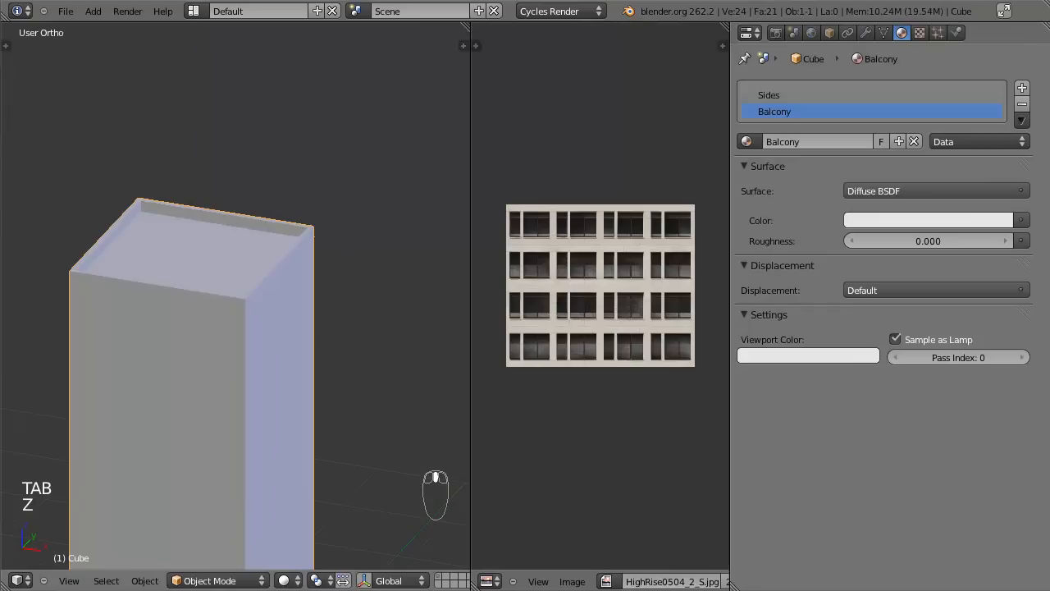
{"action": "left_click", "coordinate": [298, 581]}
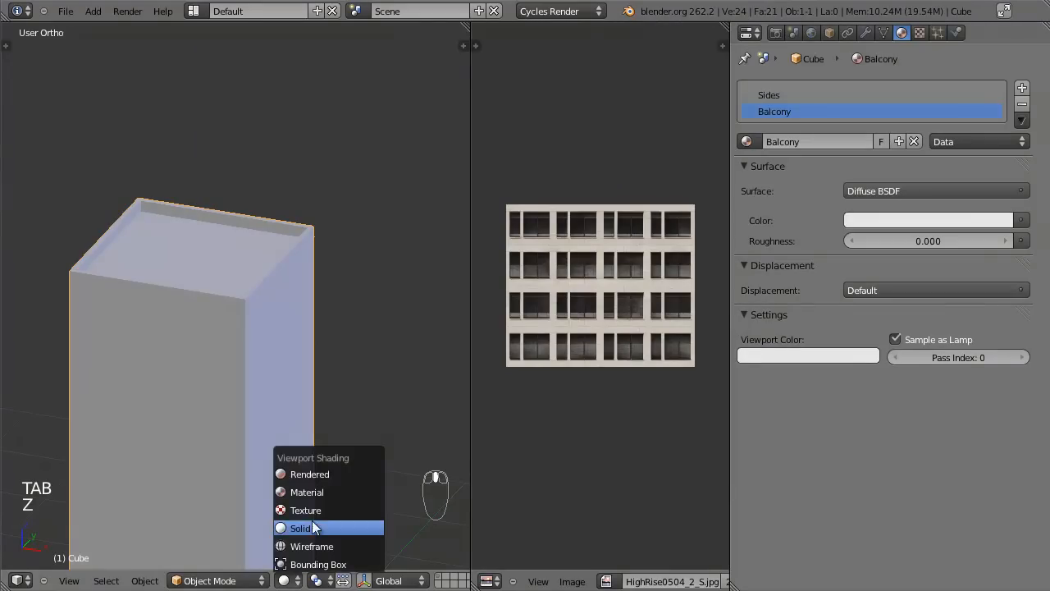
{"action": "left_click", "coordinate": [313, 510]}
{"action": "mouse_move", "coordinate": [338, 279]}
{"action": "middle_mouse_down"}
{"action": "mouse_move", "coordinate": [301, 275]}
{"action": "mouse_move", "coordinate": [361, 261]}
{"action": "middle_mouse_up"}
{"action": "scroll", "coordinate": [286, 403], "scroll_direction": "down", "scroll_amount": 5}
{"action": "scroll", "coordinate": [289, 292], "scroll_direction": "up", "scroll_amount": 8}
Select only the recessed rooftop floor face, using face selection in solid shading.
{"action": "key", "text": "Tab"}
{"action": "scroll", "coordinate": [247, 257], "scroll_direction": "down", "scroll_amount": 3}
{"action": "scroll", "coordinate": [293, 189], "scroll_direction": "up", "scroll_amount": 4}
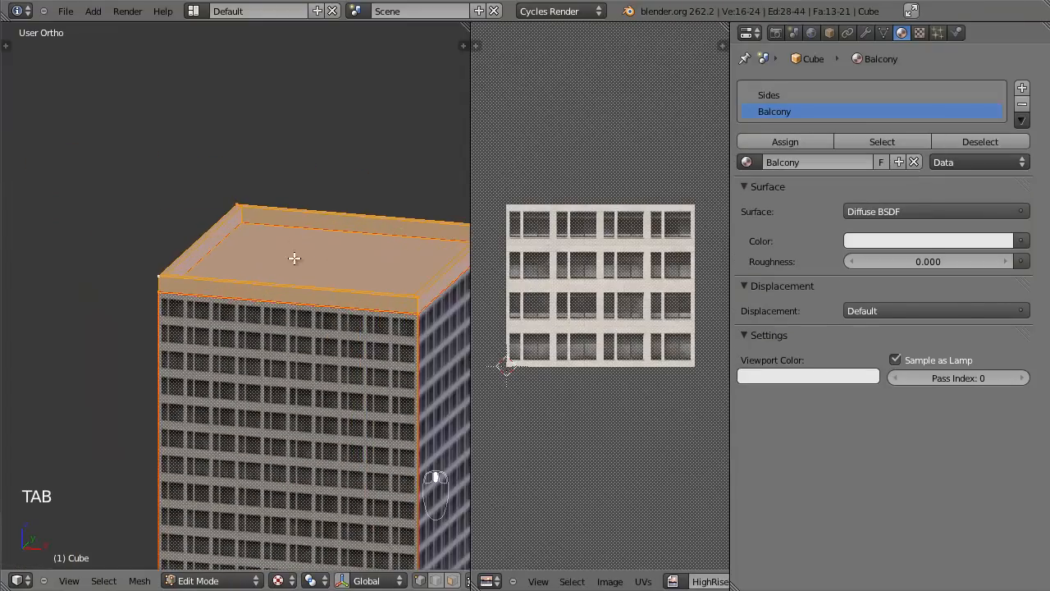
{"action": "key", "text": "z"}
{"action": "scroll", "coordinate": [274, 261], "scroll_direction": "up", "scroll_amount": 4}
{"action": "key", "text": "z"}
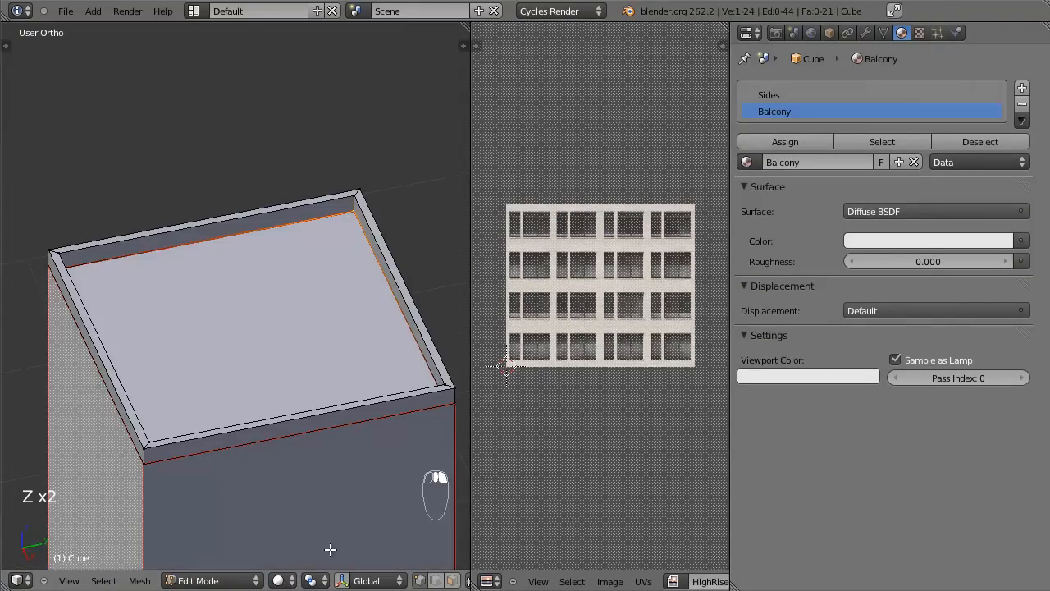
{"action": "left_click", "coordinate": [453, 581]}
{"action": "right_click", "coordinate": [260, 280]}
{"action": "key", "text": "z"}
{"action": "key", "text": "z"}
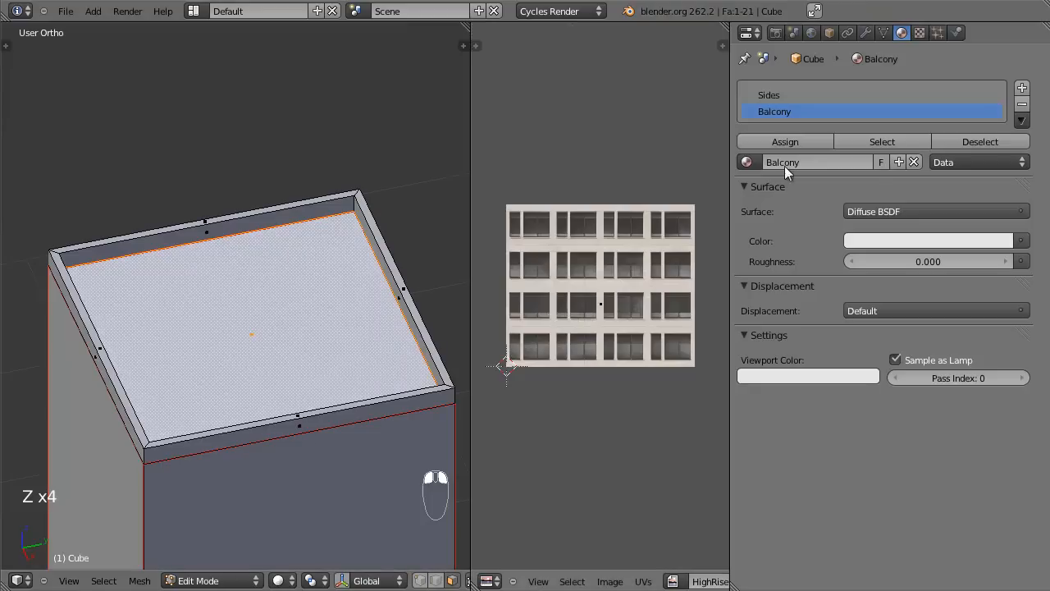
Add a third material named Rooftop Floor and use an Image Texture as its diffuse color.
{"action": "left_click", "coordinate": [1021, 90]}
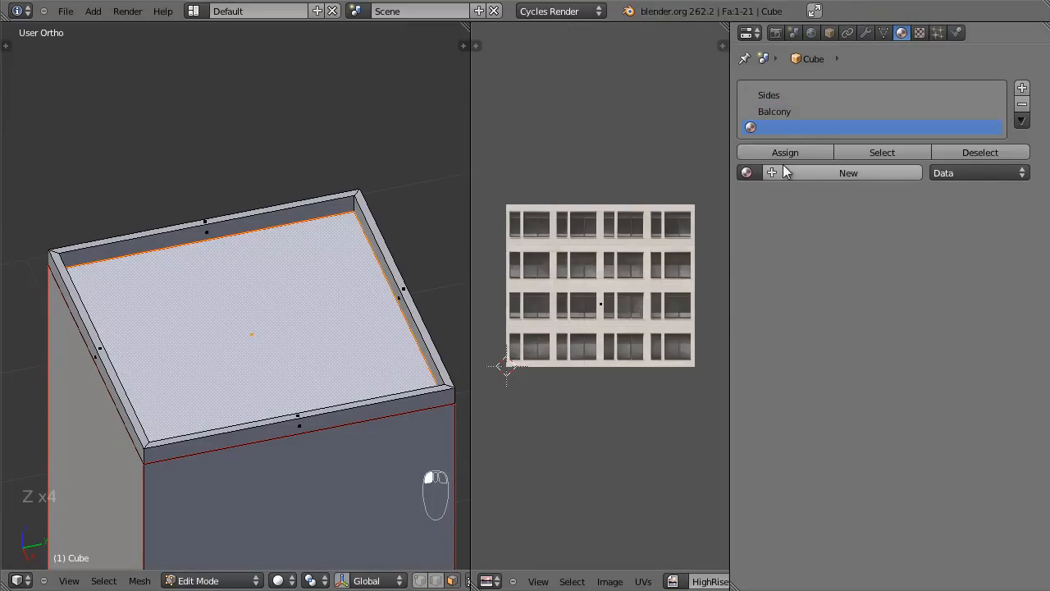
{"action": "left_click", "coordinate": [821, 173]}
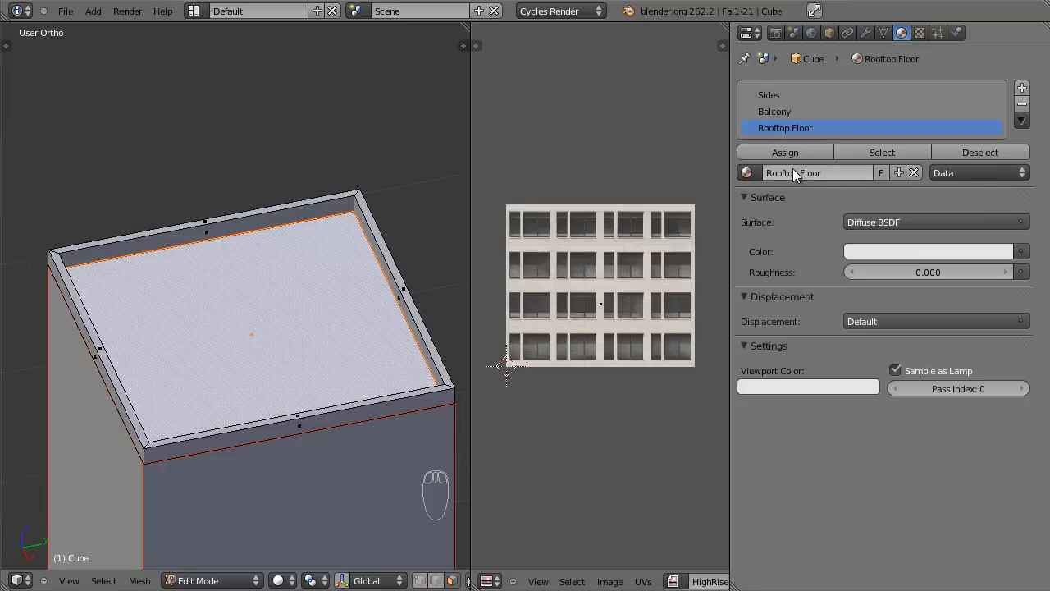
{"action": "left_click", "coordinate": [1021, 251]}
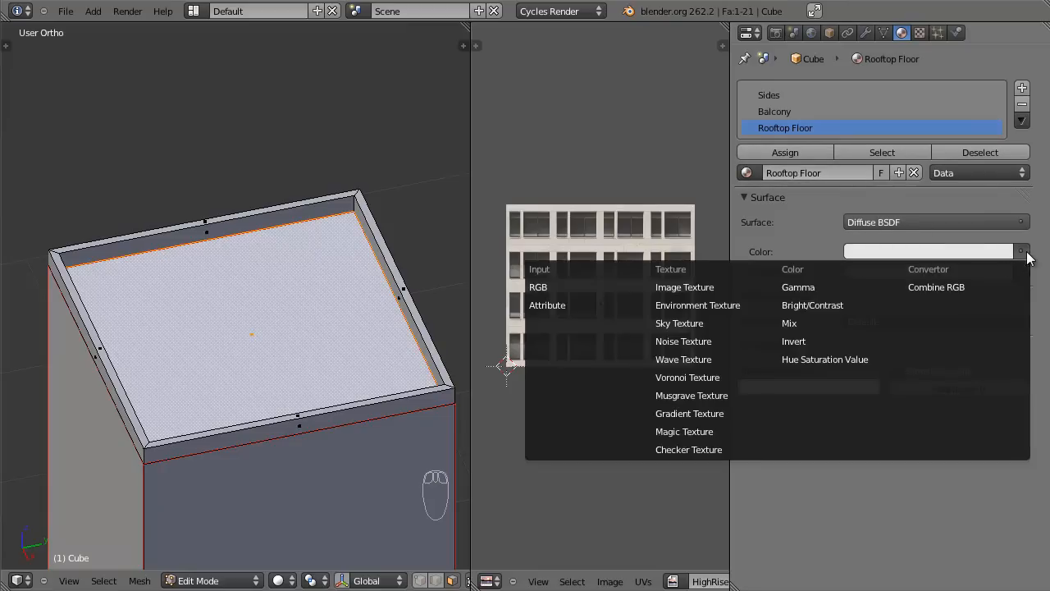
{"action": "left_click", "coordinate": [738, 291]}
Load ConcreteBare0145_2_L.jpg from the bookmarked Textures folder as the Rooftop Floor image.
{"action": "left_click", "coordinate": [956, 271]}
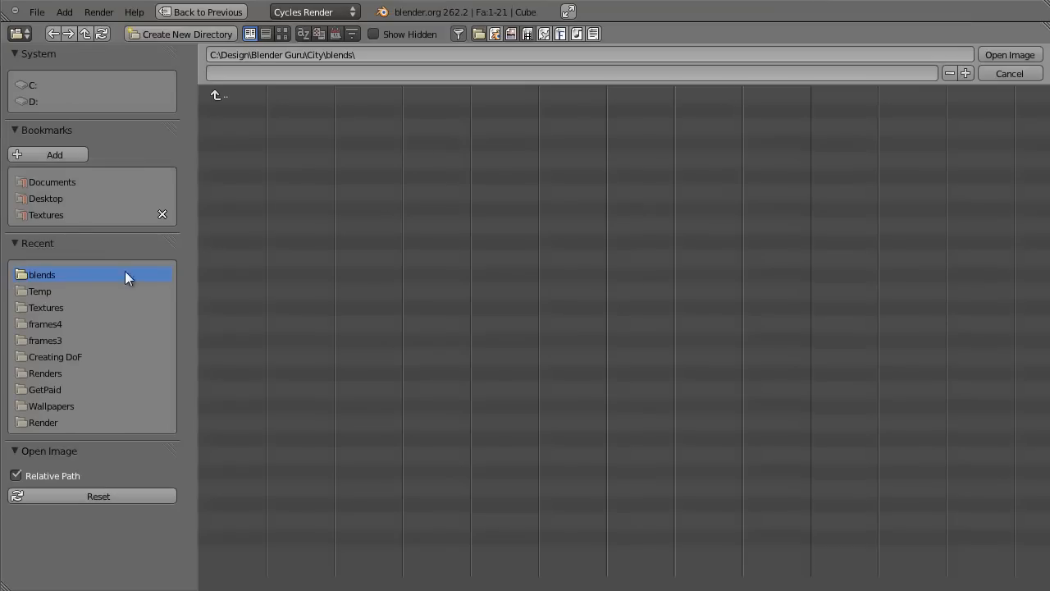
{"action": "left_click", "coordinate": [60, 215]}
{"action": "left_click", "coordinate": [281, 34]}
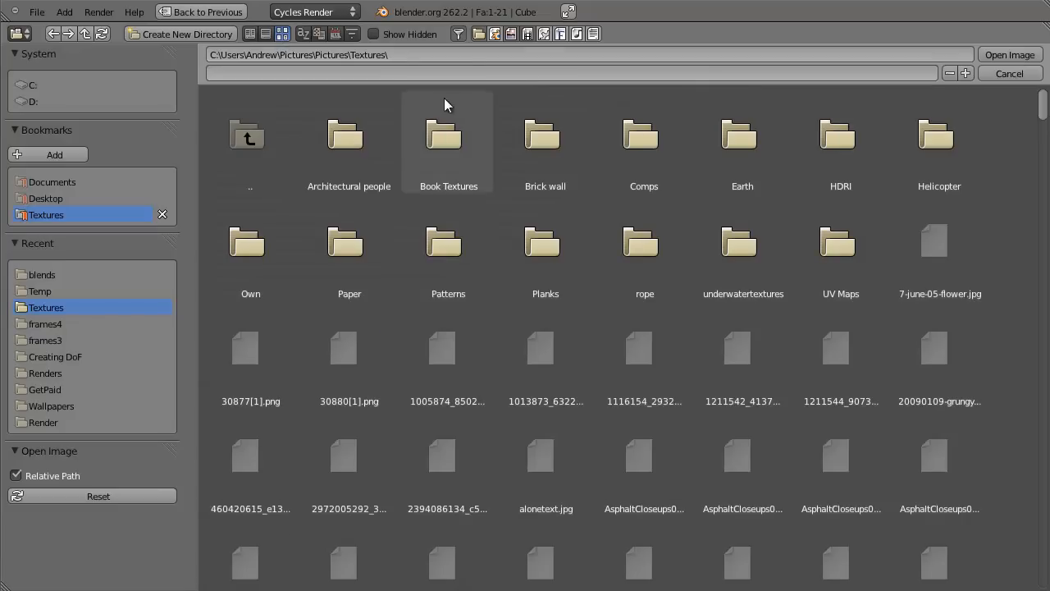
{"action": "left_click_drag", "start_coordinate": [1043, 110], "coordinate": [1043, 205]}
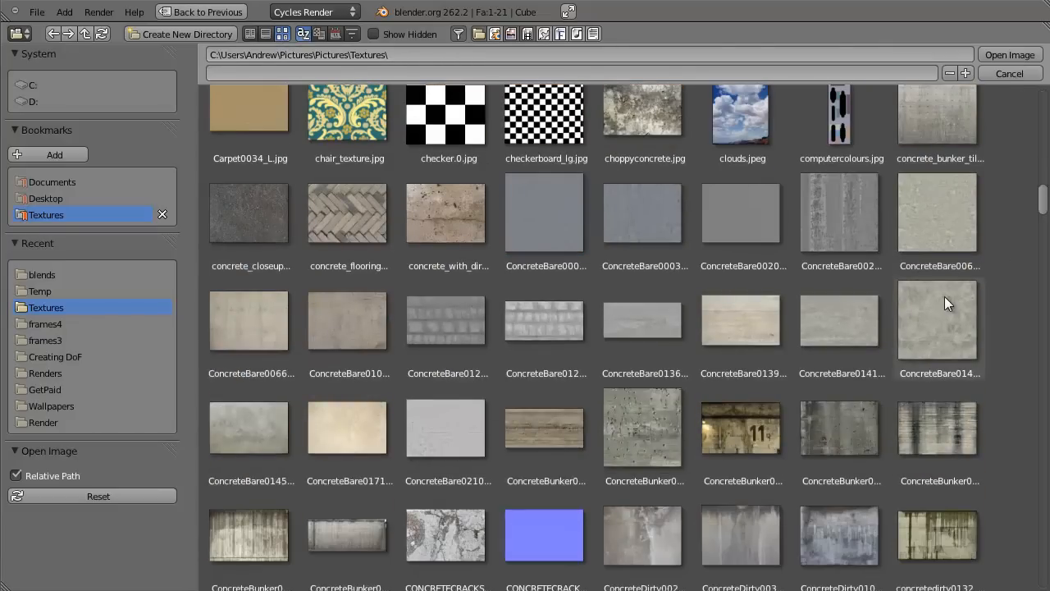
{"action": "left_click", "coordinate": [941, 332]}
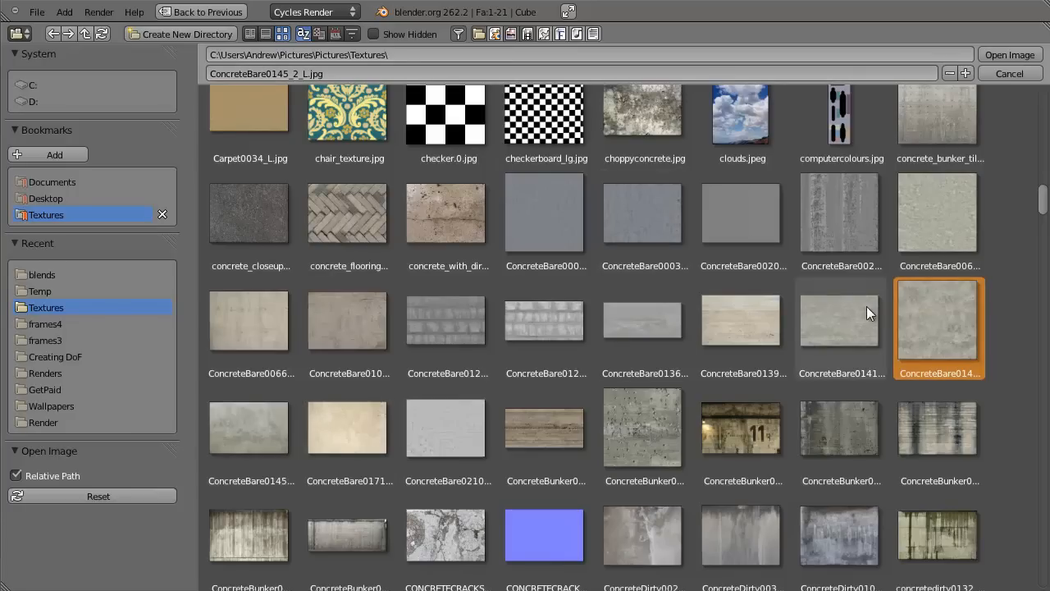
{"action": "left_click", "coordinate": [1010, 55]}
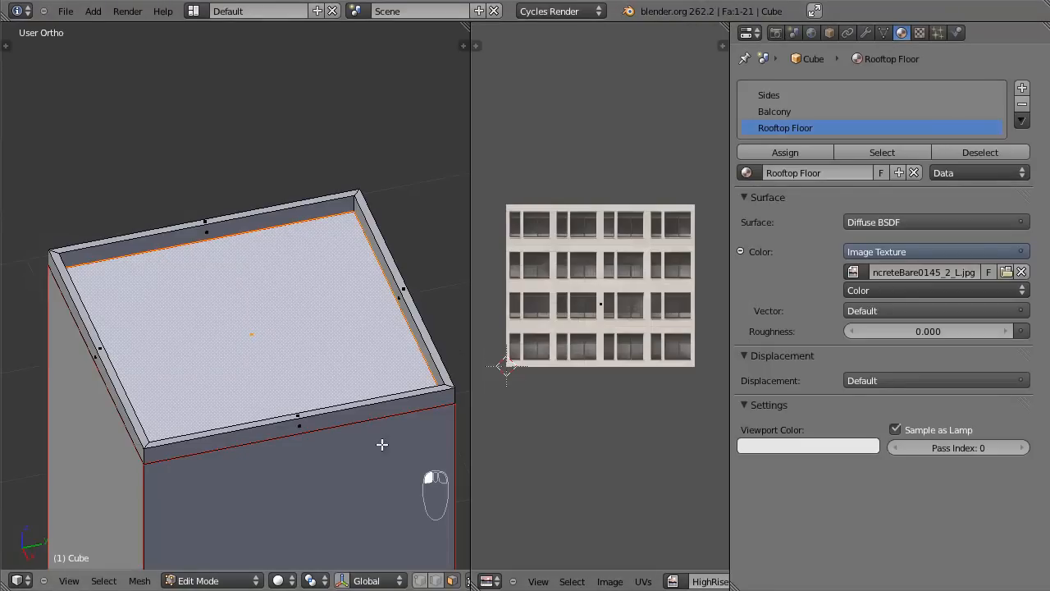
Show ConcreteBare0145_2_L.jpg in the UV editor for the rooftop floor face.
{"action": "key", "text": "Tab"}
{"action": "key", "text": "Tab"}
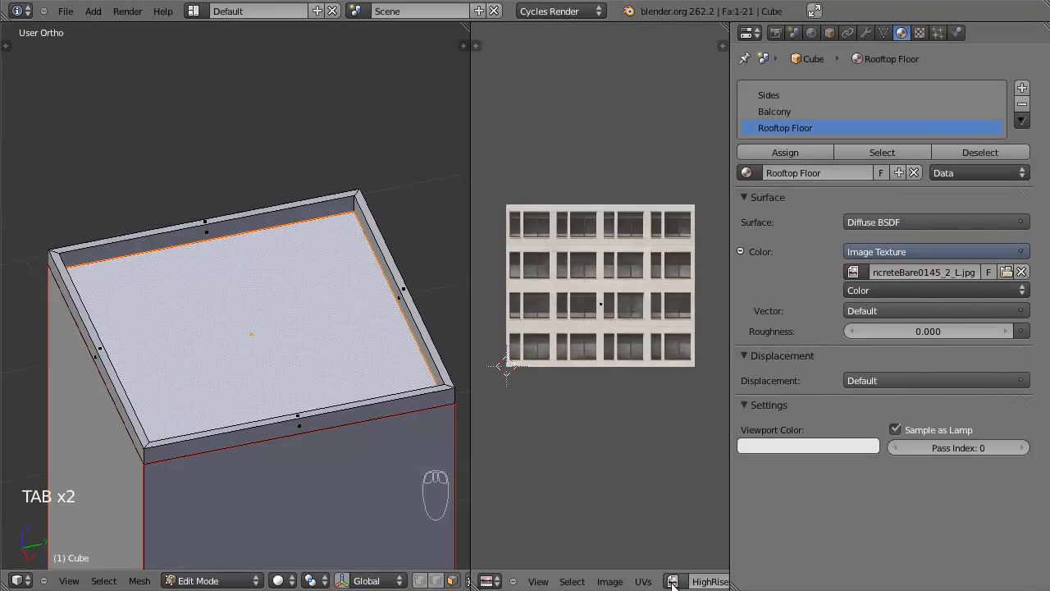
{"action": "left_click", "coordinate": [672, 581]}
{"action": "left_click", "coordinate": [707, 421]}
{"action": "scroll", "coordinate": [618, 390], "scroll_direction": "down", "scroll_amount": 5}
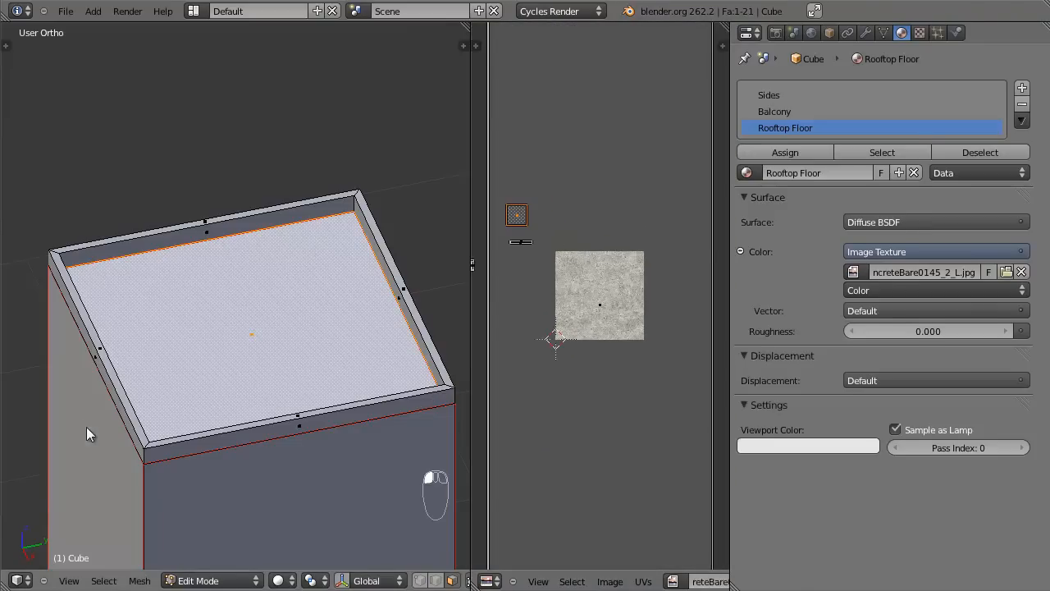
Return to object mode and view the building's top with textured viewport shading.
{"action": "key", "text": "Tab"}
{"action": "left_click", "coordinate": [284, 581]}
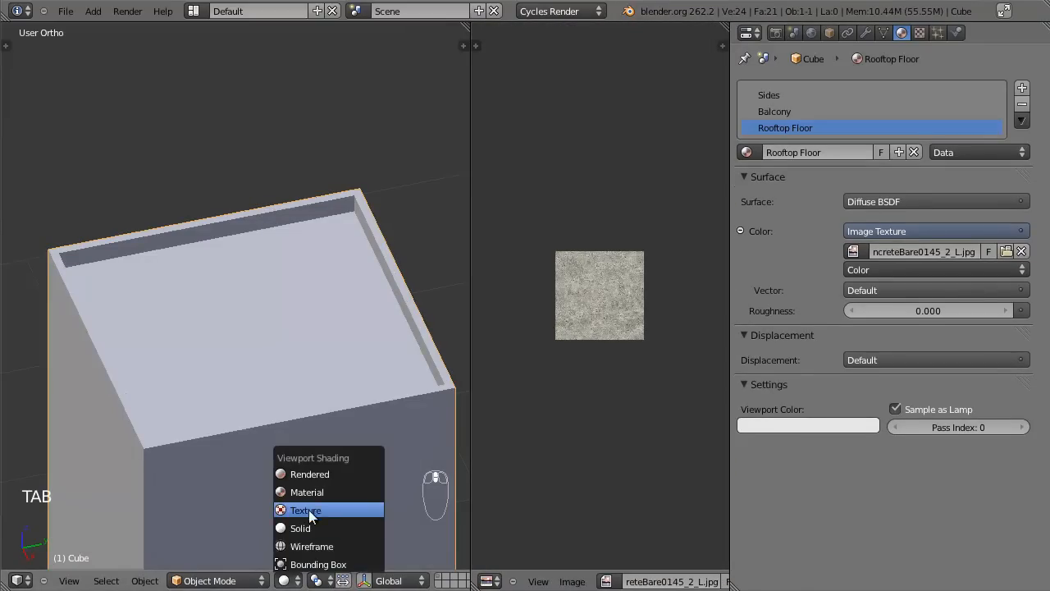
{"action": "left_click", "coordinate": [329, 510]}
{"action": "key", "text": "ctrl+s"}
{"action": "scroll", "coordinate": [288, 376], "scroll_direction": "down", "scroll_amount": 3}
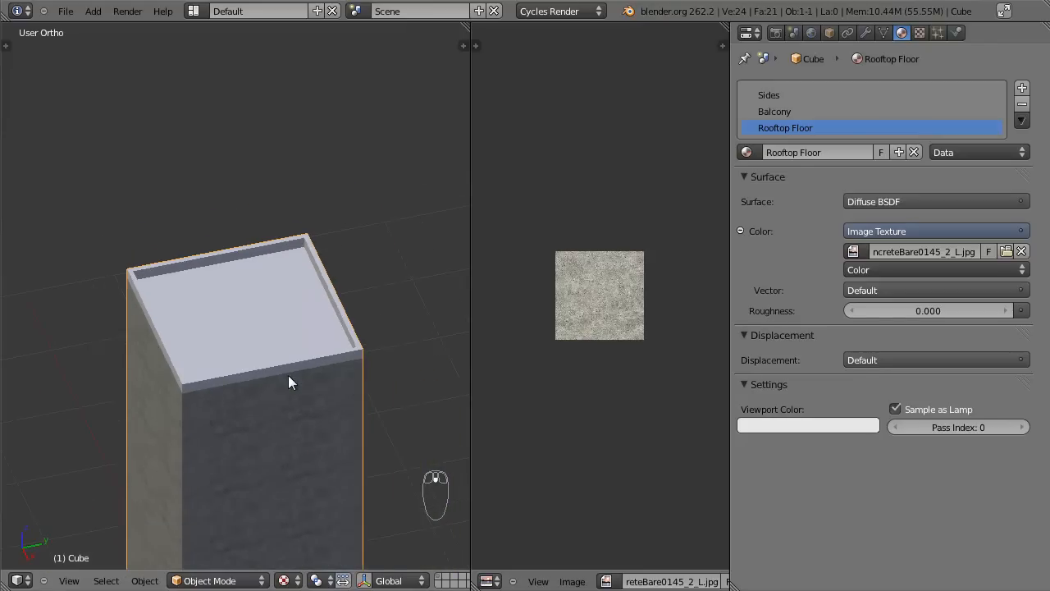
Select all of the building's faces and return to object mode to refresh the texture display.
{"action": "key", "text": "Tab"}
{"action": "key", "text": "a"}
{"action": "key", "text": "a"}
{"action": "key", "text": "a"}
{"action": "key", "text": "Tab"}
{"action": "key", "text": "Tab"}
{"action": "key", "text": "Tab"}
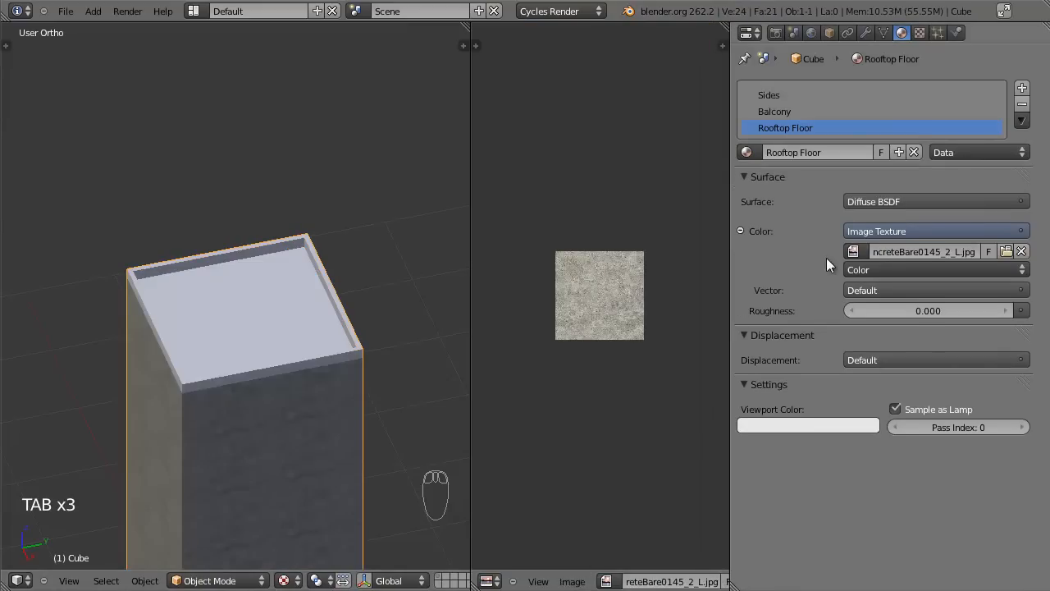
Set the Sides image back to BuildingsHighRise0504_2_S.jpg and choose ConcreteBare0145_2_L.jpg again for Rooftop Floor.
{"action": "left_click", "coordinate": [855, 251]}
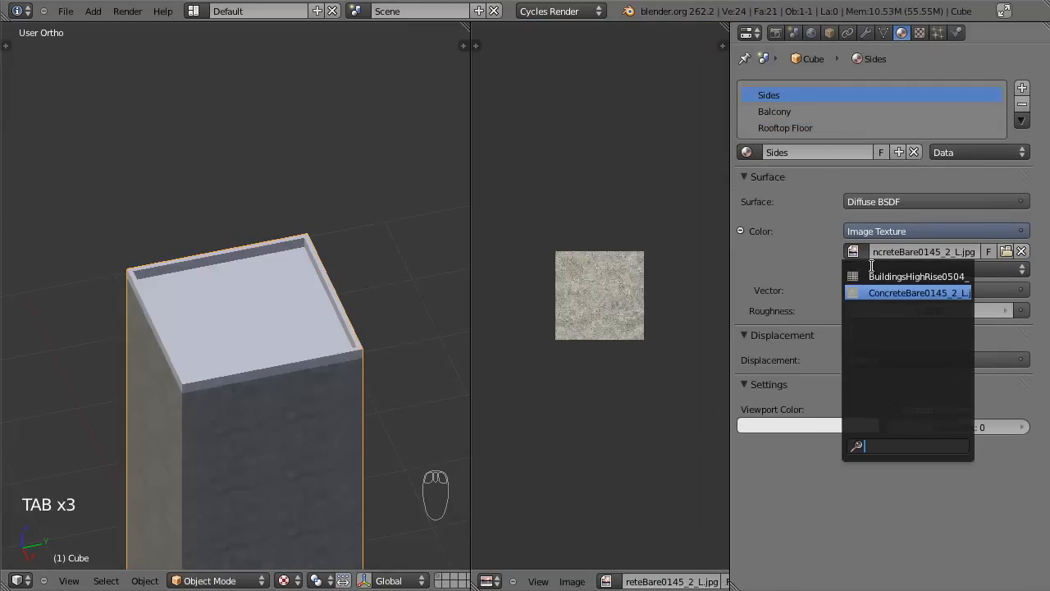
{"action": "left_click", "coordinate": [911, 276]}
{"action": "left_click", "coordinate": [787, 129]}
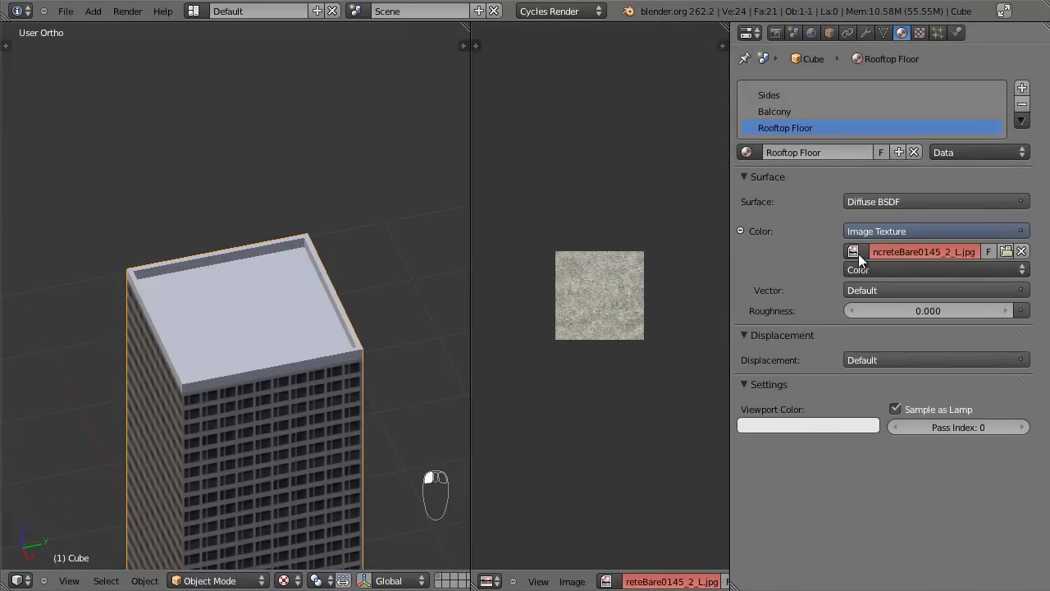
{"action": "key", "text": "Tab"}
{"action": "left_click", "coordinate": [854, 271]}
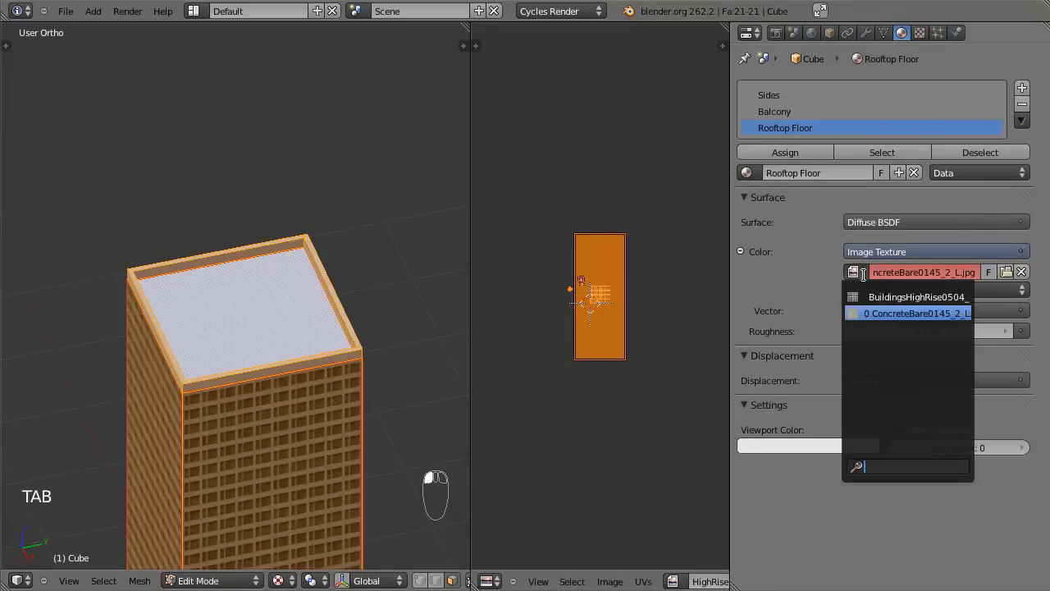
{"action": "left_click", "coordinate": [890, 312]}
{"action": "scroll", "coordinate": [394, 374], "scroll_direction": "up", "scroll_amount": 2}
{"action": "key", "text": "Tab"}
{"action": "key", "text": "Tab"}
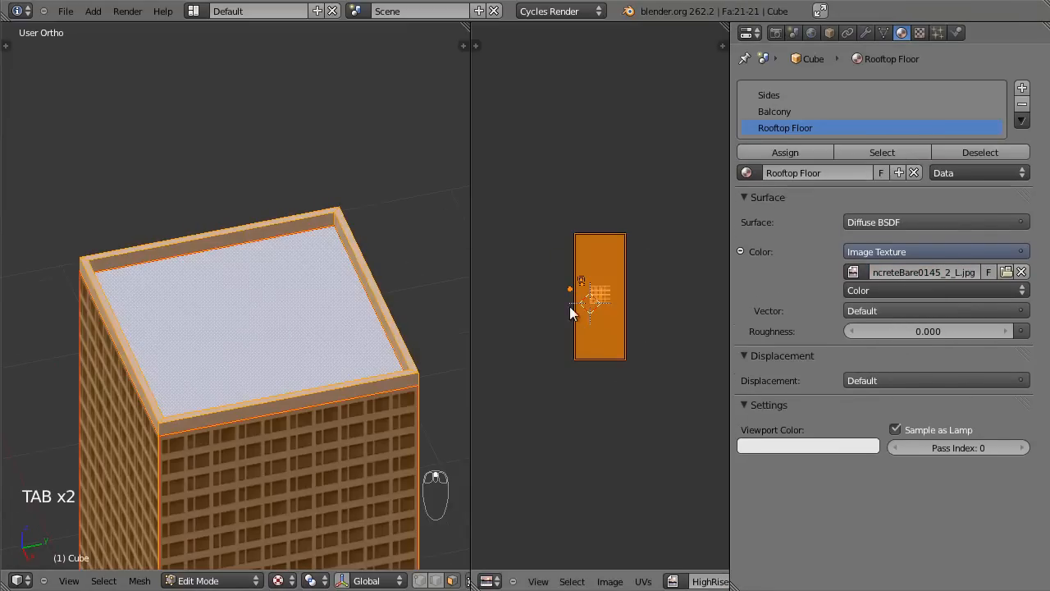
Try ConcreteBare0145_2_L.jpg in the UV editor for all faces, and switch back to BuildingsHighRise0504_2_S.jpg.
{"action": "scroll", "coordinate": [572, 312], "scroll_direction": "up", "scroll_amount": 6}
{"action": "left_click", "coordinate": [673, 581]}
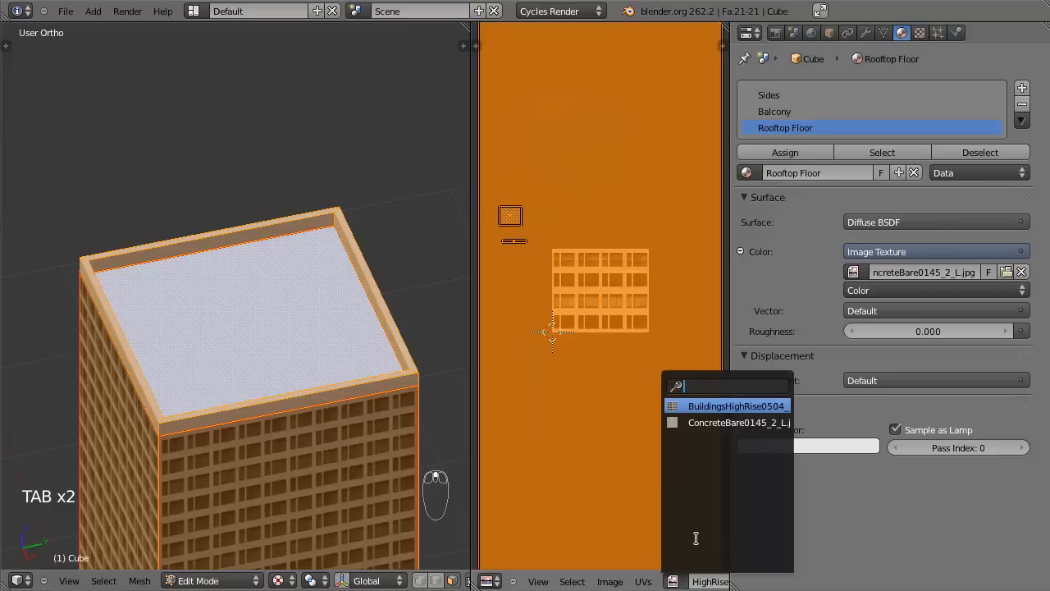
{"action": "left_click", "coordinate": [720, 423]}
{"action": "key", "text": "ctrl+z"}
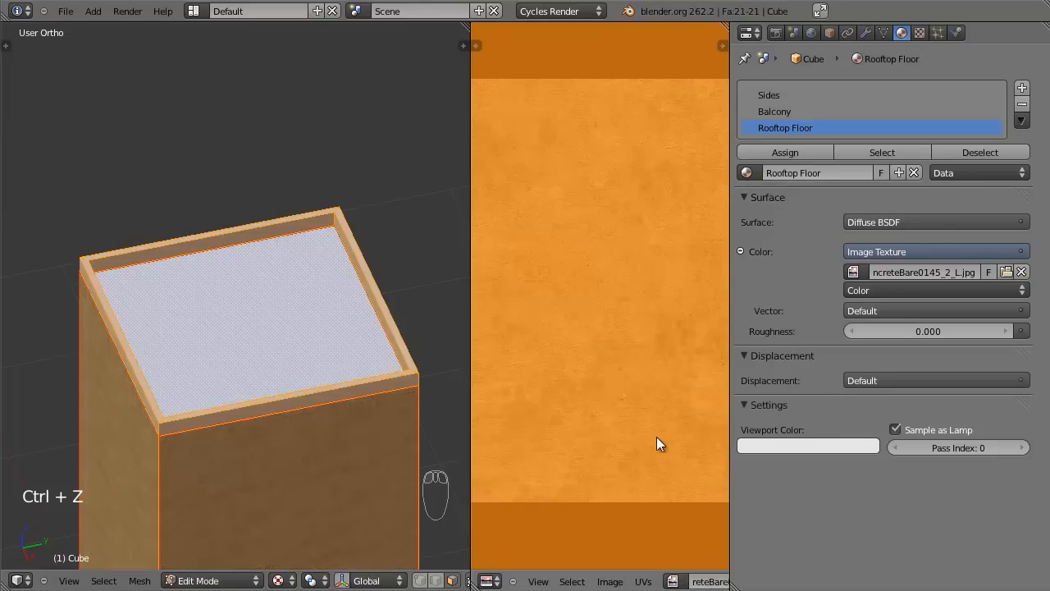
{"action": "key", "text": "Tab"}
{"action": "key", "text": "Tab"}
{"action": "left_click", "coordinate": [673, 581]}
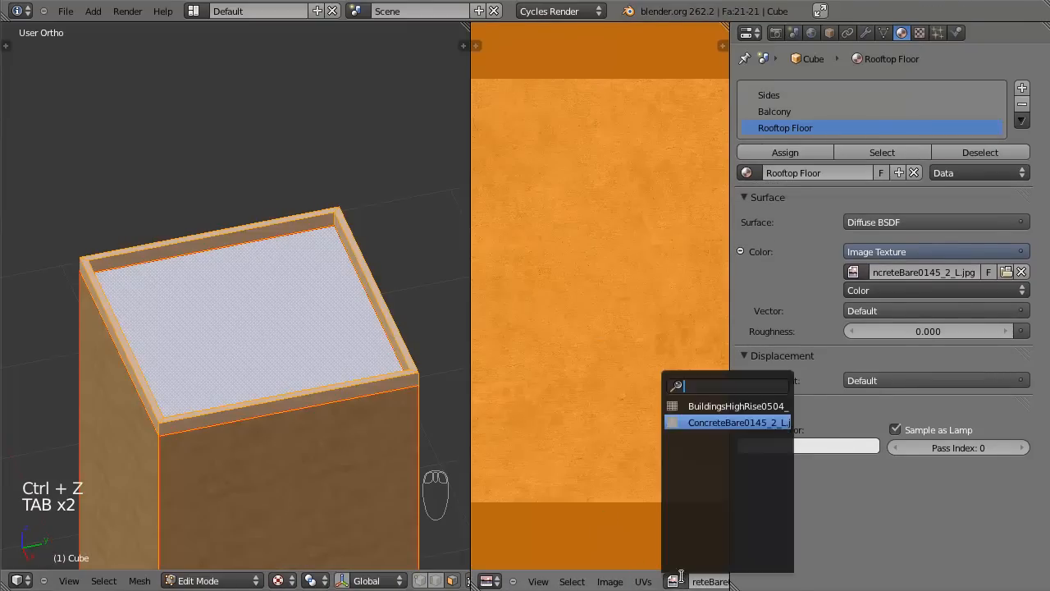
{"action": "left_click", "coordinate": [712, 407]}
Move and scale the rooftop floor's UV island so that it fills the BuildingsHighRise0504_2_S.jpg image.
{"action": "scroll", "coordinate": [657, 389], "scroll_direction": "down", "scroll_amount": 3}
{"action": "scroll", "coordinate": [585, 345], "scroll_direction": "up", "scroll_amount": 3}
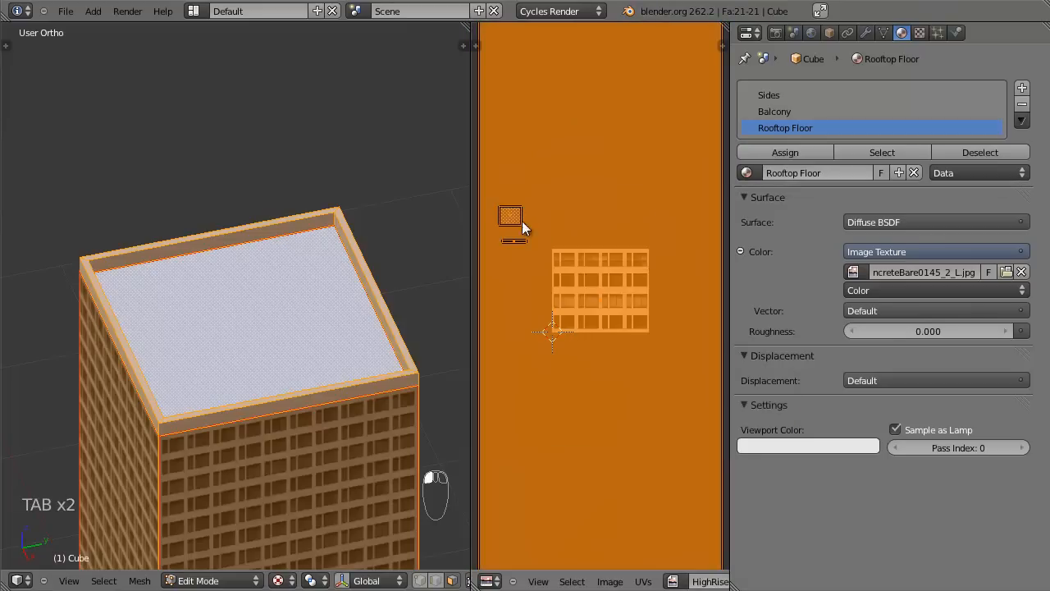
{"action": "right_click", "coordinate": [522, 223]}
{"action": "key", "text": "g"}
{"action": "left_click", "coordinate": [602, 294]}
{"action": "key", "text": "s"}
{"action": "left_click", "coordinate": [627, 329]}
{"action": "key", "text": "g"}
{"action": "left_click", "coordinate": [628, 328]}
{"action": "scroll", "coordinate": [628, 328], "scroll_direction": "up", "scroll_amount": 1}
{"action": "key", "text": "s"}
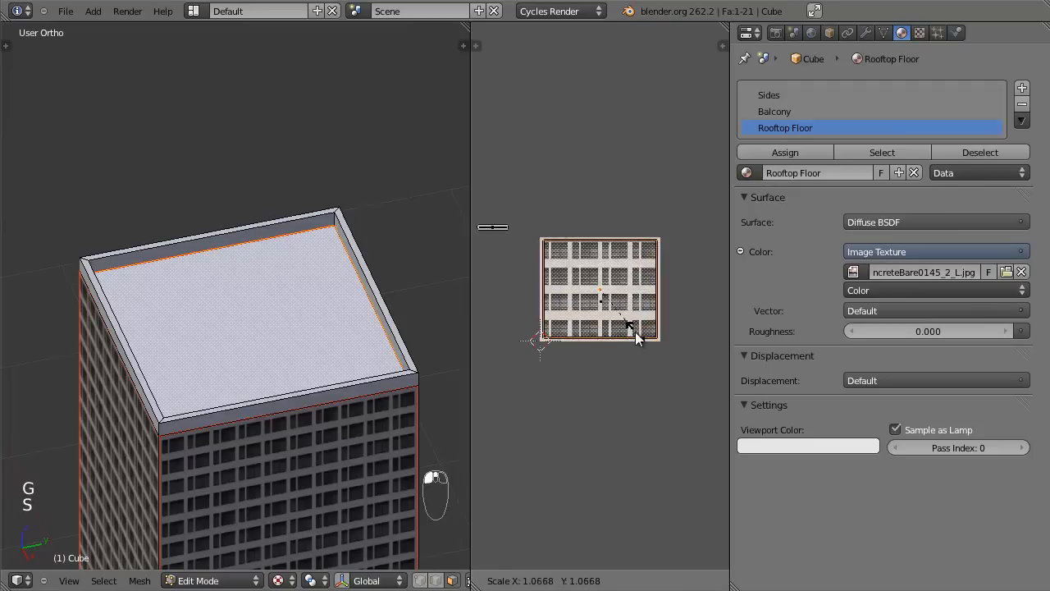
{"action": "left_click", "coordinate": [643, 336]}
{"action": "scroll", "coordinate": [643, 336], "scroll_direction": "up", "scroll_amount": 2}
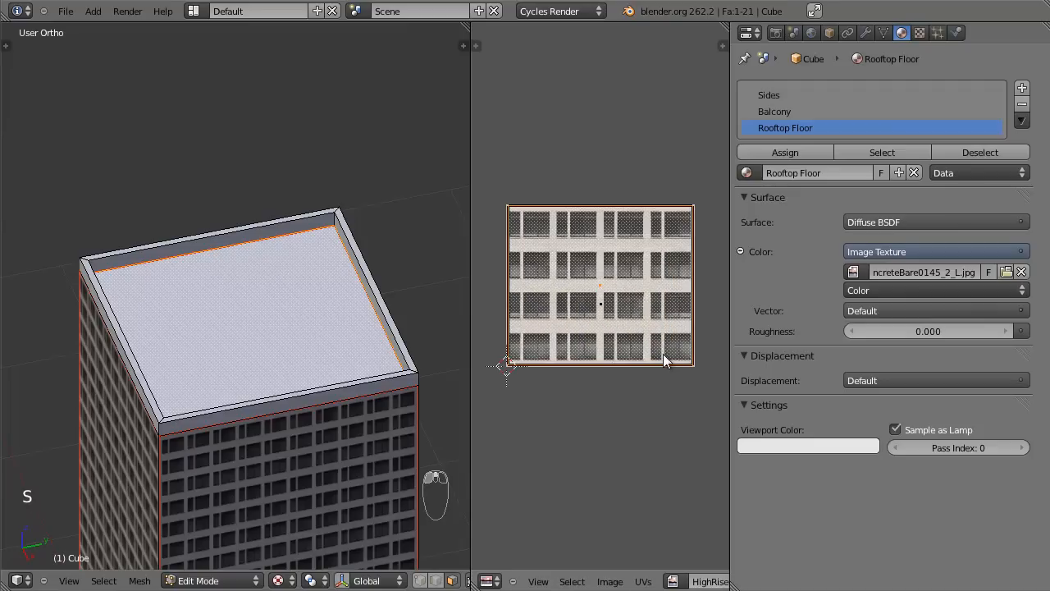
Return to object mode and check the building mesh's UV maps before going back to its material settings.
{"action": "key", "text": "Tab"}
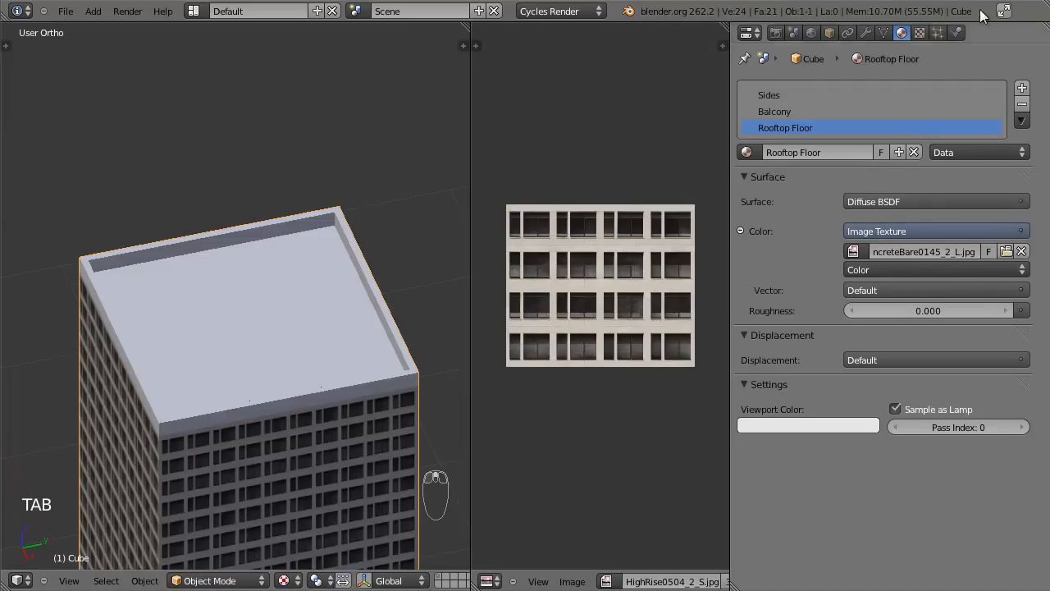
{"action": "left_click", "coordinate": [883, 33]}
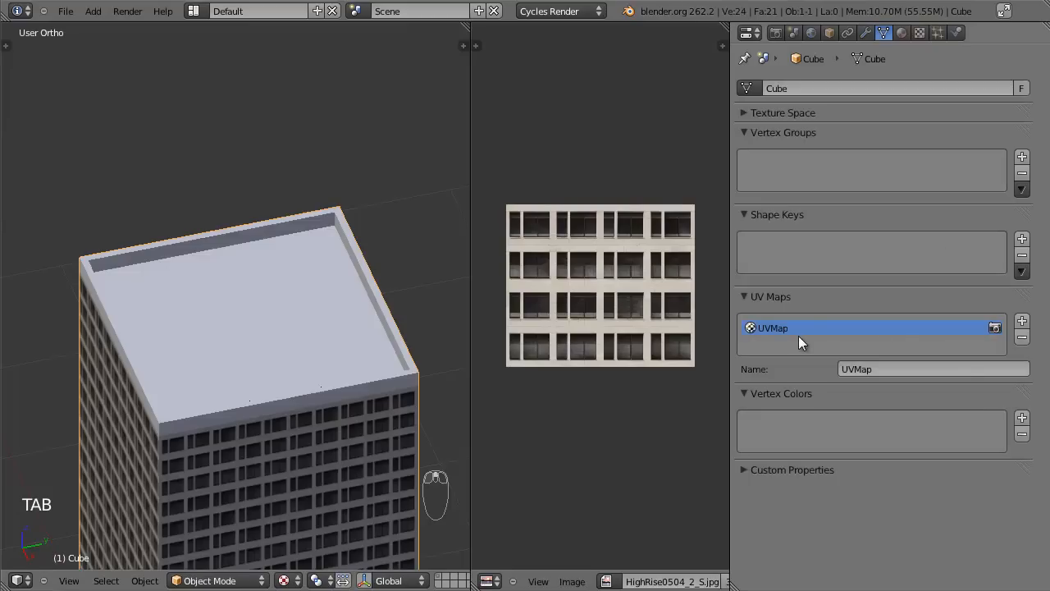
{"action": "left_click", "coordinate": [900, 33]}
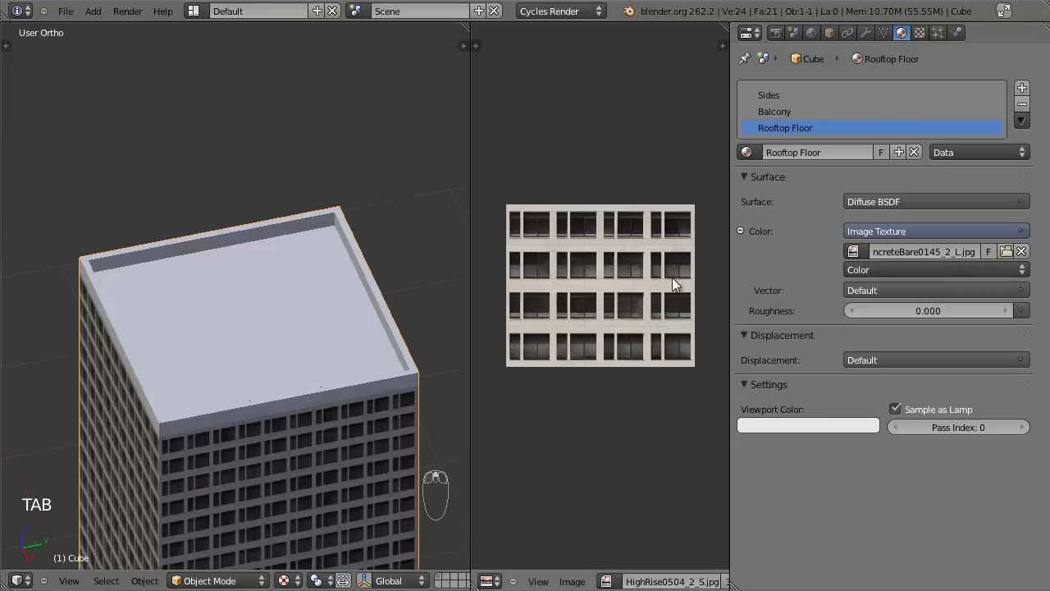
Fine-tune the scale of the rooftop floor's UV island against the borders of the facade image.
{"action": "key", "text": "Tab"}
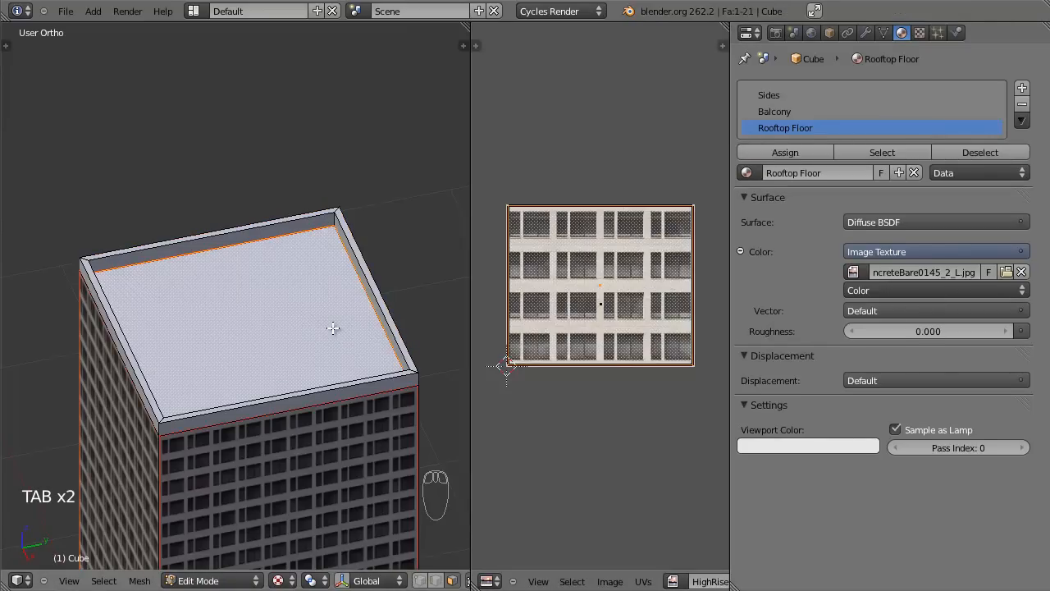
{"action": "scroll", "coordinate": [568, 318], "scroll_direction": "up", "scroll_amount": 2}
{"action": "scroll", "coordinate": [583, 345], "scroll_direction": "up", "scroll_amount": 5}
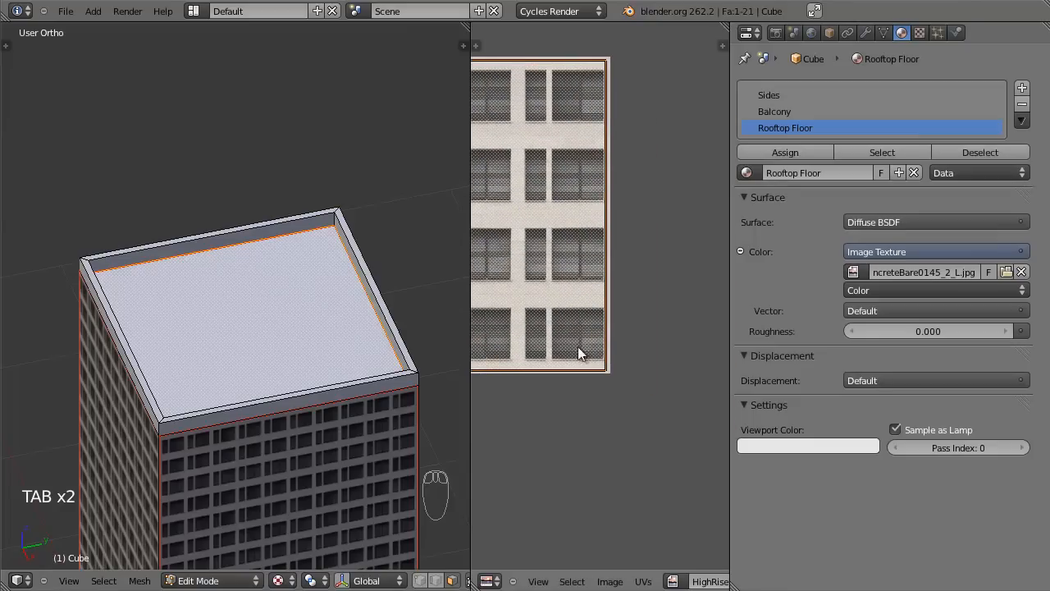
{"action": "key", "text": "s"}
{"action": "left_click", "coordinate": [680, 406]}
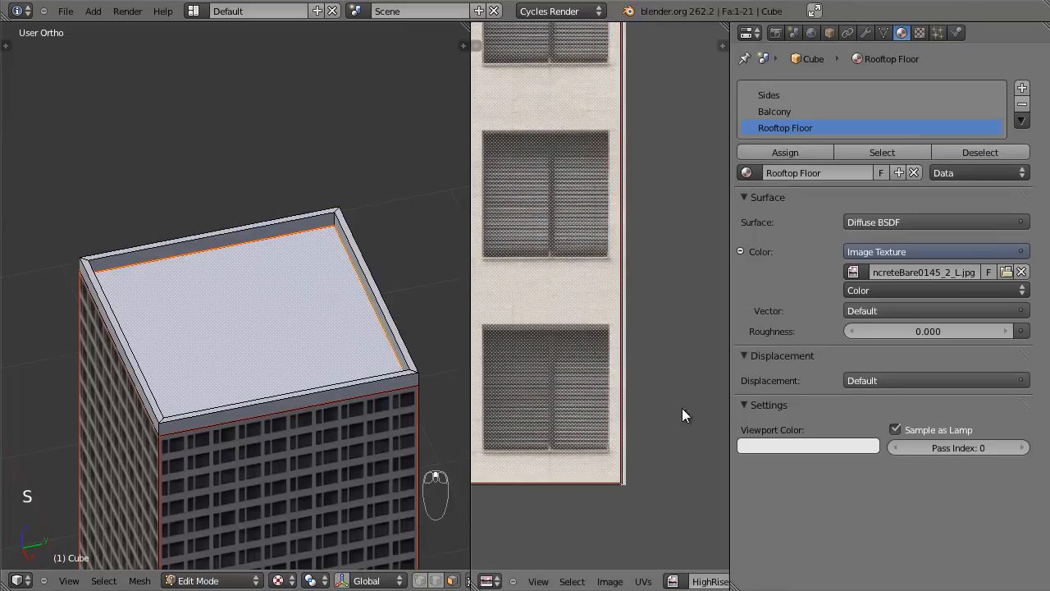
{"action": "scroll", "coordinate": [588, 393], "scroll_direction": "down", "scroll_amount": 8}
{"action": "scroll", "coordinate": [670, 366], "scroll_direction": "up", "scroll_amount": 4}
{"action": "middle_click_drag", "start_coordinate": [669, 367], "coordinate": [518, 371]}
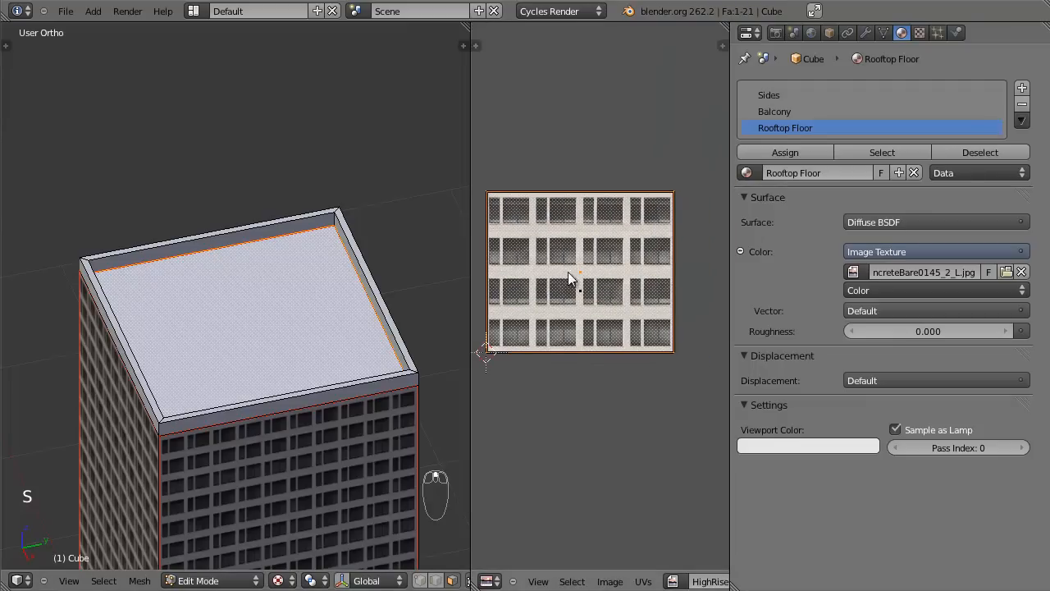
Clear the Rooftop Floor material's image, choose ConcreteBare0145_2_L.jpg for it again and save the file.
{"action": "key", "text": "Tab"}
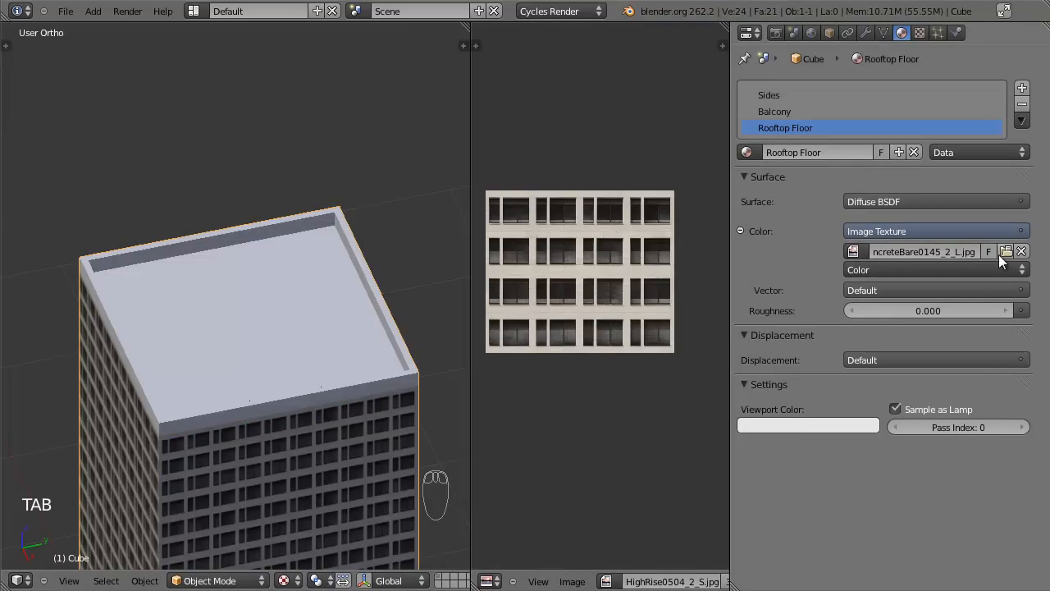
{"action": "left_click", "coordinate": [1021, 251]}
{"action": "left_click", "coordinate": [854, 251]}
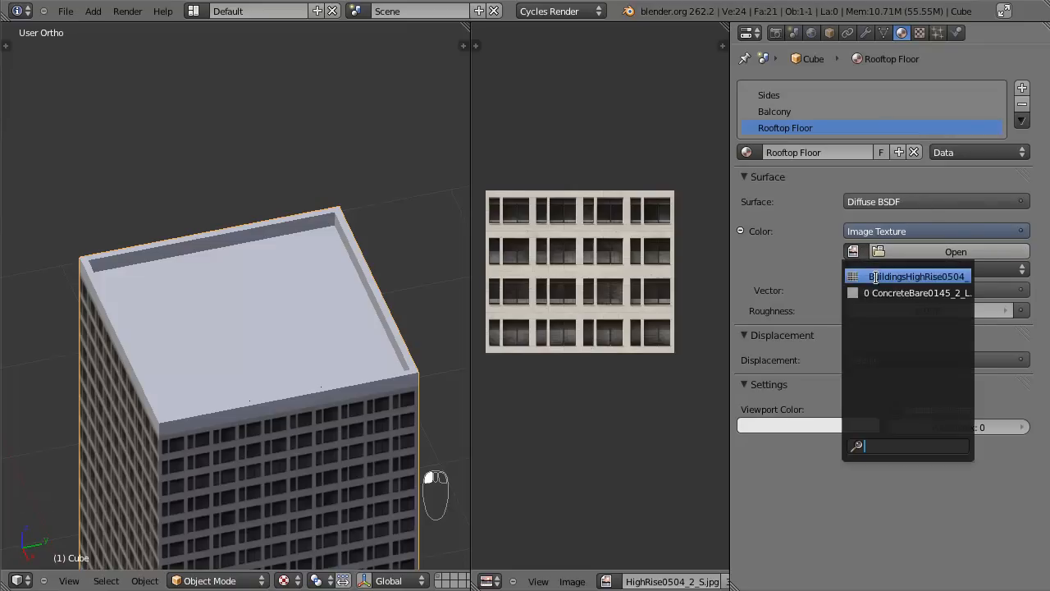
{"action": "left_click", "coordinate": [898, 290]}
{"action": "key", "text": "ctrl+s"}
{"action": "key", "text": "Tab"}
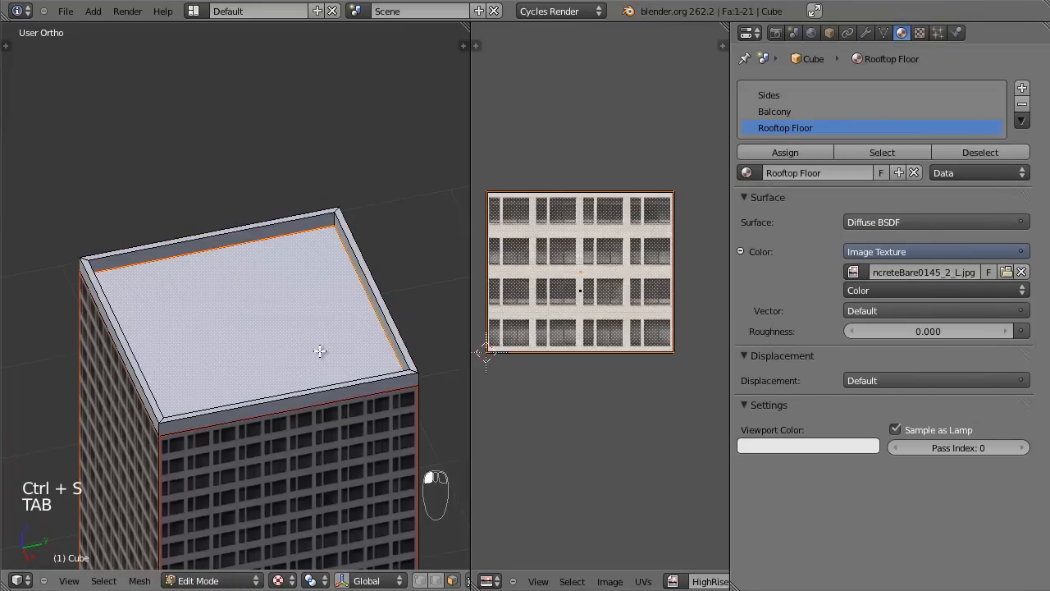
{"action": "left_click", "coordinate": [853, 272]}
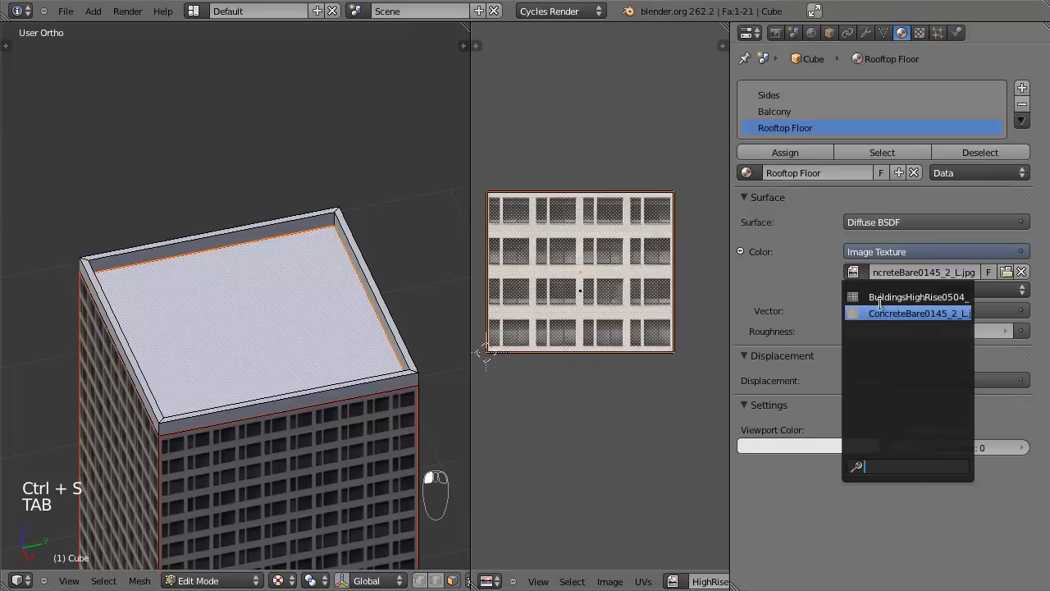
{"action": "left_click", "coordinate": [881, 308]}
{"action": "key", "text": "Tab"}
{"action": "scroll", "coordinate": [344, 325], "scroll_direction": "down", "scroll_amount": 5}
{"action": "key", "text": "ctrl+s"}
{"action": "left_click", "coordinate": [344, 327]}
Examine the rooftop floor's UV island in edit mode against the building's other UV islands.
{"action": "scroll", "coordinate": [345, 327], "scroll_direction": "up", "scroll_amount": 2}
{"action": "key", "text": "Tab"}
{"action": "scroll", "coordinate": [345, 327], "scroll_direction": "up", "scroll_amount": 5}
{"action": "scroll", "coordinate": [592, 319], "scroll_direction": "down", "scroll_amount": 3}
{"action": "scroll", "coordinate": [581, 317], "scroll_direction": "down", "scroll_amount": 3}
{"action": "scroll", "coordinate": [584, 303], "scroll_direction": "up", "scroll_amount": 6}
{"action": "right_click", "coordinate": [584, 302]}
{"action": "scroll", "coordinate": [584, 300], "scroll_direction": "down", "scroll_amount": 5}
{"action": "right_click", "coordinate": [592, 288]}
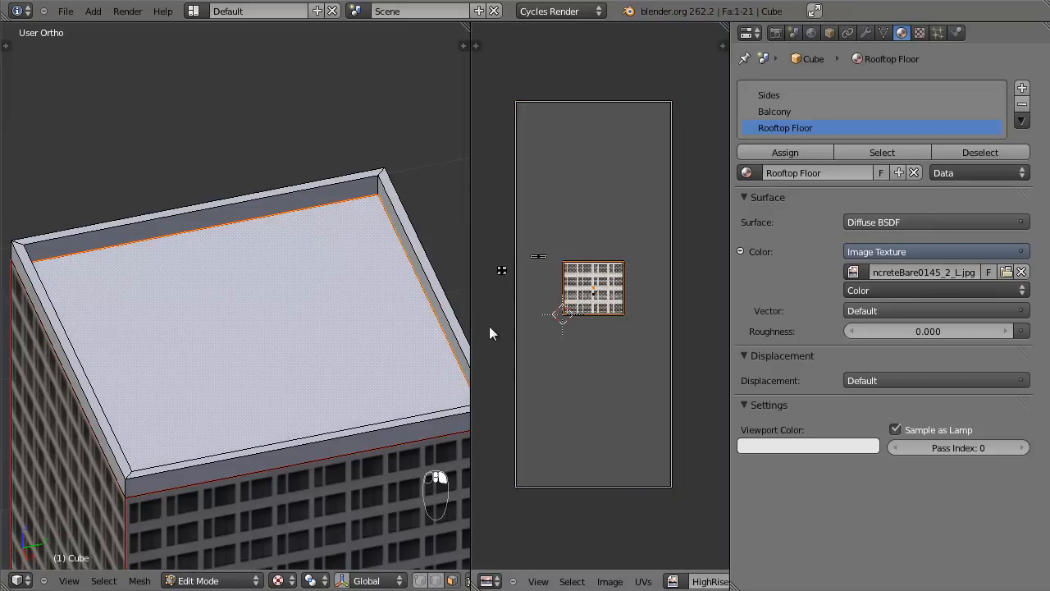
Select a facade face and the roof face in turn to check which material each one uses.
{"action": "scroll", "coordinate": [246, 391], "scroll_direction": "down", "scroll_amount": 4}
{"action": "right_click", "coordinate": [276, 357]}
{"action": "right_click", "coordinate": [166, 375]}
{"action": "right_click", "coordinate": [233, 369]}
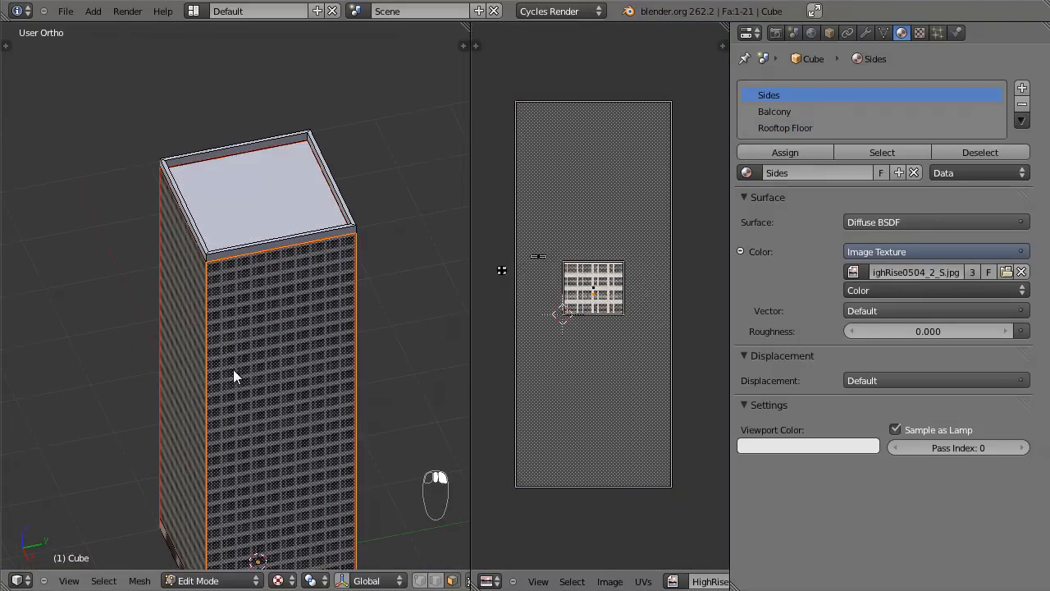
{"action": "key", "text": "Tab"}
{"action": "key", "text": "Tab"}
{"action": "right_click", "coordinate": [281, 225]}
{"action": "key", "text": "Tab"}
{"action": "key", "text": "Tab"}
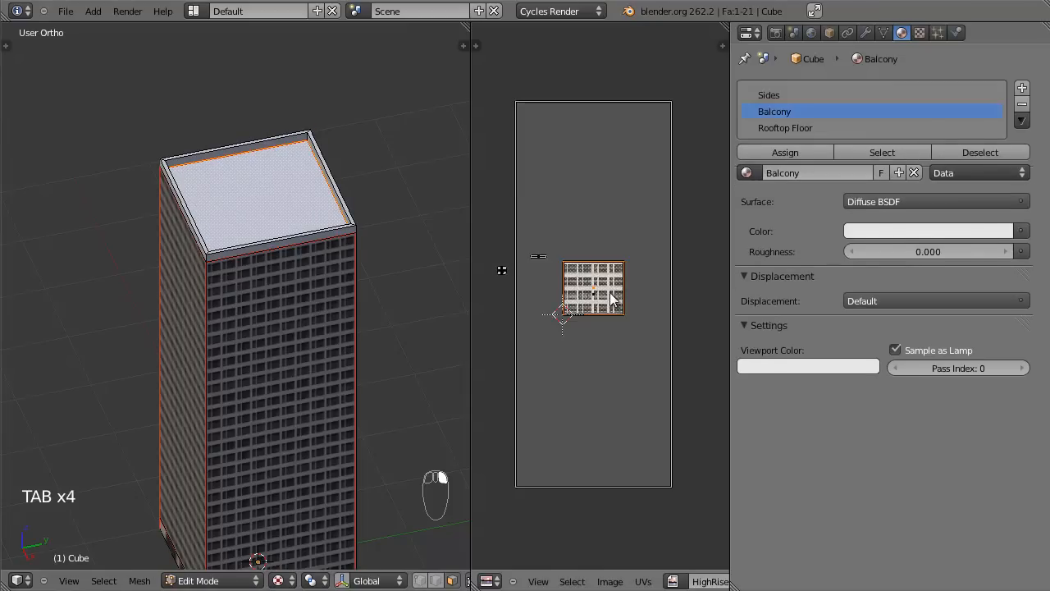
Try replacing the UV editor's facade image with ConcreteBare0145_2_L.jpg.
{"action": "scroll", "coordinate": [503, 581], "scroll_direction": "down", "scroll_amount": 4}
{"action": "scroll", "coordinate": [502, 581], "scroll_direction": "down", "scroll_amount": 3}
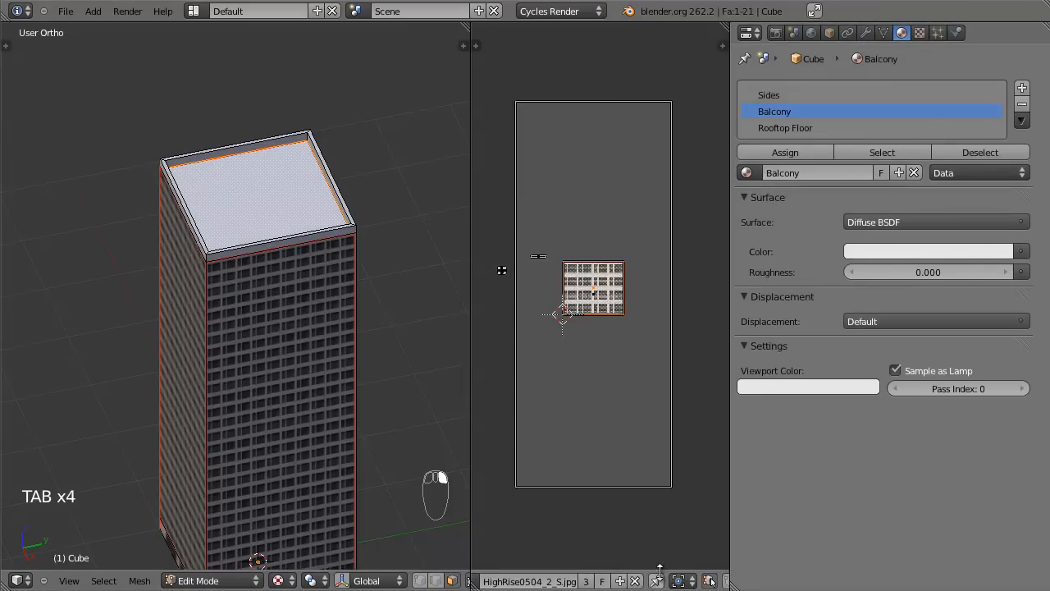
{"action": "left_click", "coordinate": [635, 581]}
{"action": "scroll", "coordinate": [590, 581], "scroll_direction": "up", "scroll_amount": 3}
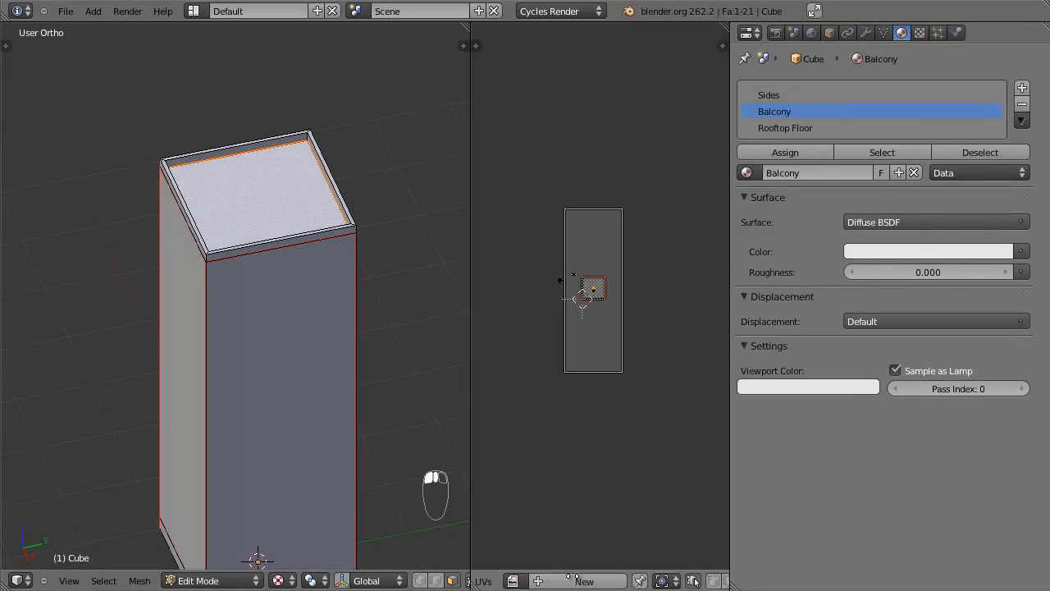
{"action": "left_click", "coordinate": [545, 581]}
{"action": "left_click", "coordinate": [624, 421]}
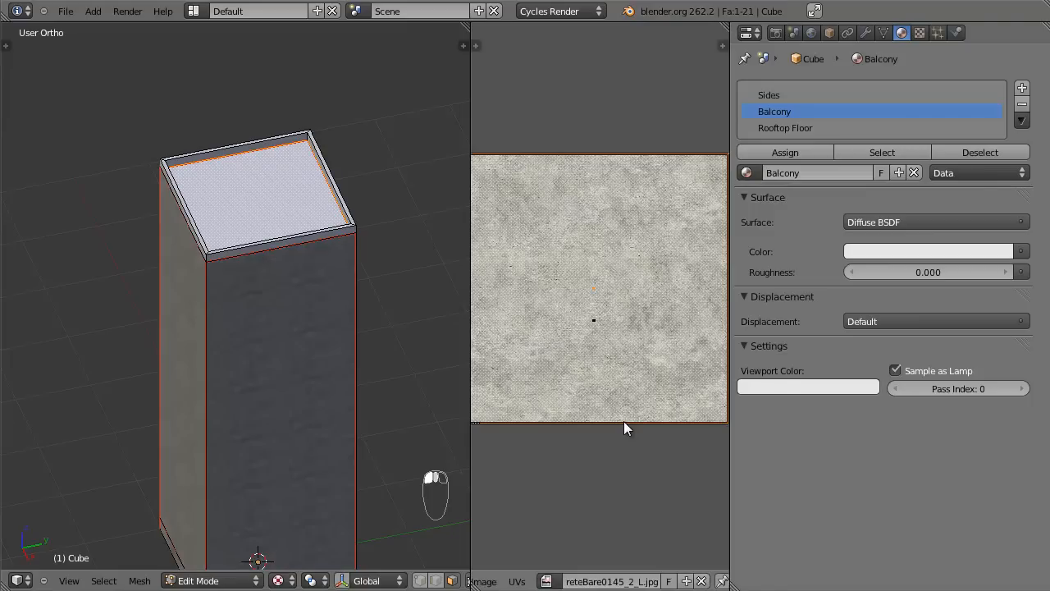
{"action": "key", "text": "Tab"}
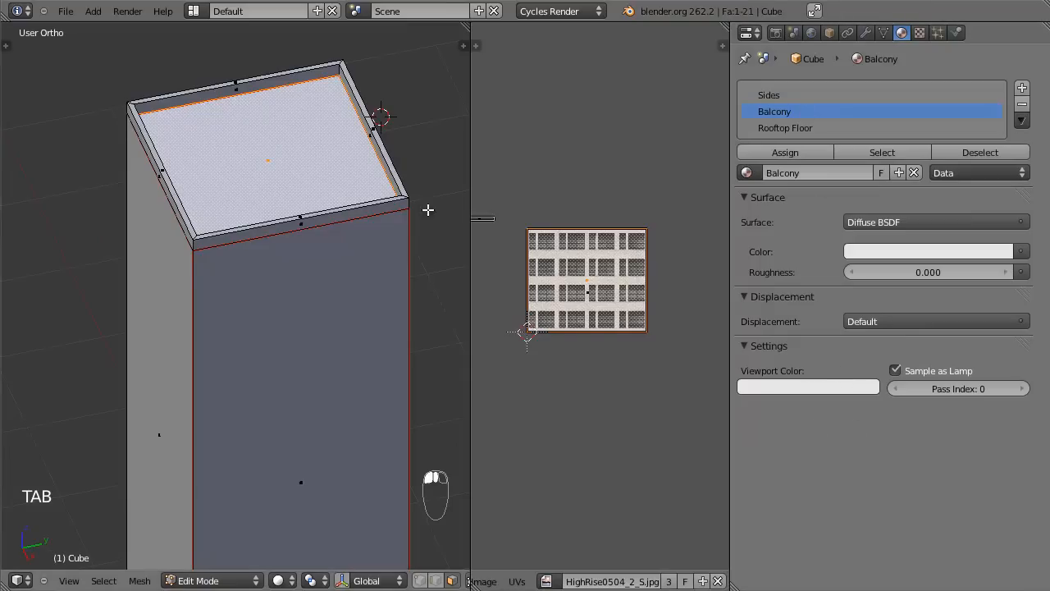
Assign the Rooftop Floor material to the roof face and show the building in object mode with textured shading.
{"action": "left_click", "coordinate": [814, 128]}
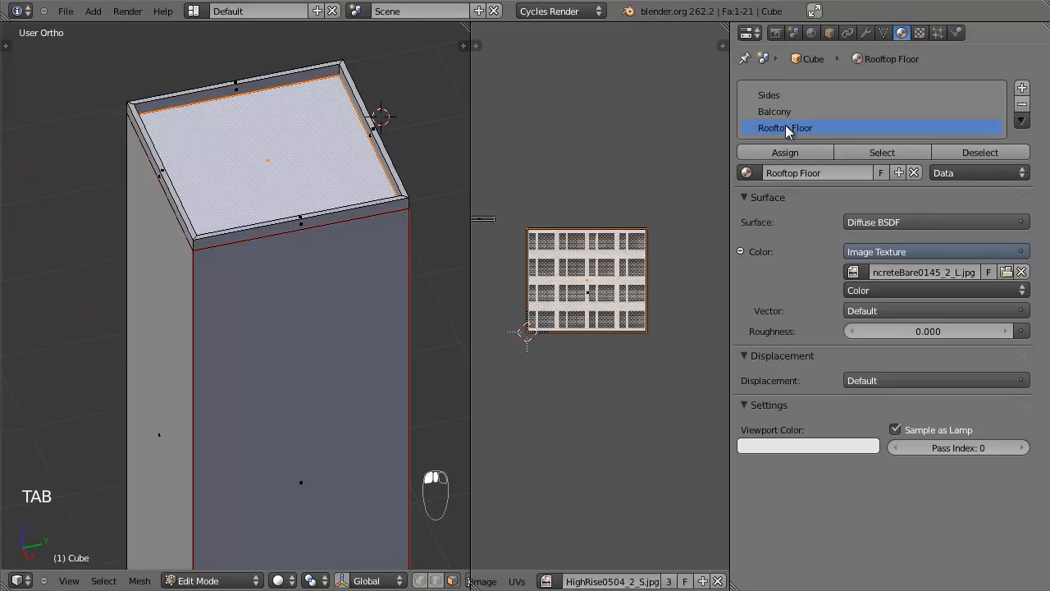
{"action": "left_click", "coordinate": [786, 153]}
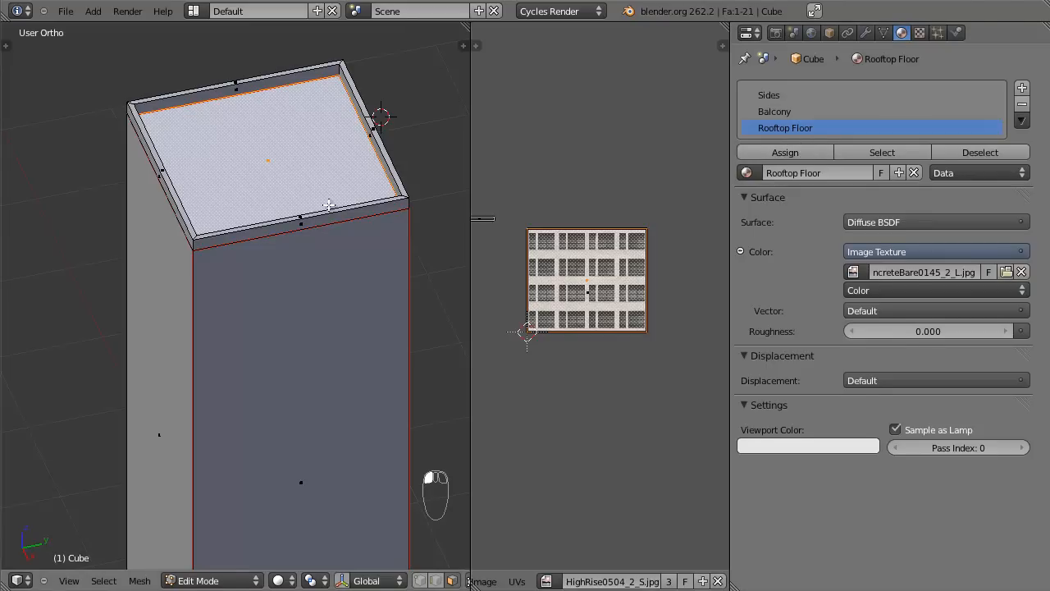
{"action": "key", "text": "Tab"}
{"action": "key", "text": "z"}
{"action": "key", "text": "z"}
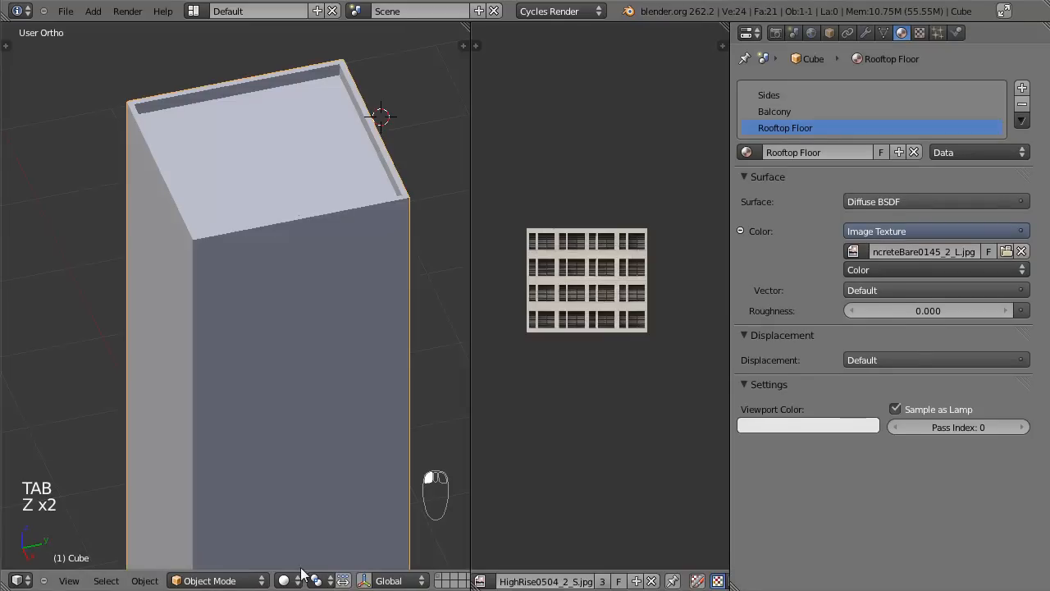
{"action": "left_click", "coordinate": [284, 580]}
{"action": "left_click", "coordinate": [318, 510]}
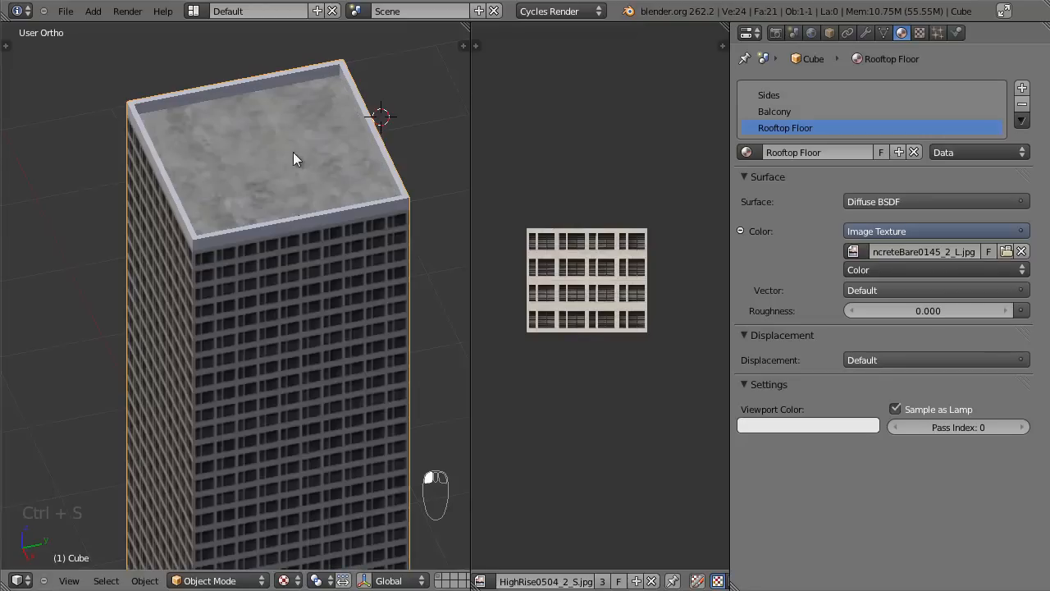
Examine the rooftop's concrete texture up close together with the roof face's UV layout.
{"action": "middle_click_drag", "start_coordinate": [238, 148], "coordinate": [301, 394]}
{"action": "key", "text": "Tab"}
{"action": "key", "text": "Tab"}
{"action": "scroll", "coordinate": [317, 203], "scroll_direction": "up", "scroll_amount": 4}
{"action": "scroll", "coordinate": [300, 393], "scroll_direction": "up", "scroll_amount": 2}
{"action": "key", "text": "Tab"}
{"action": "scroll", "coordinate": [597, 289], "scroll_direction": "up", "scroll_amount": 4}
{"action": "middle_click_drag", "start_coordinate": [555, 320], "coordinate": [718, 300]}
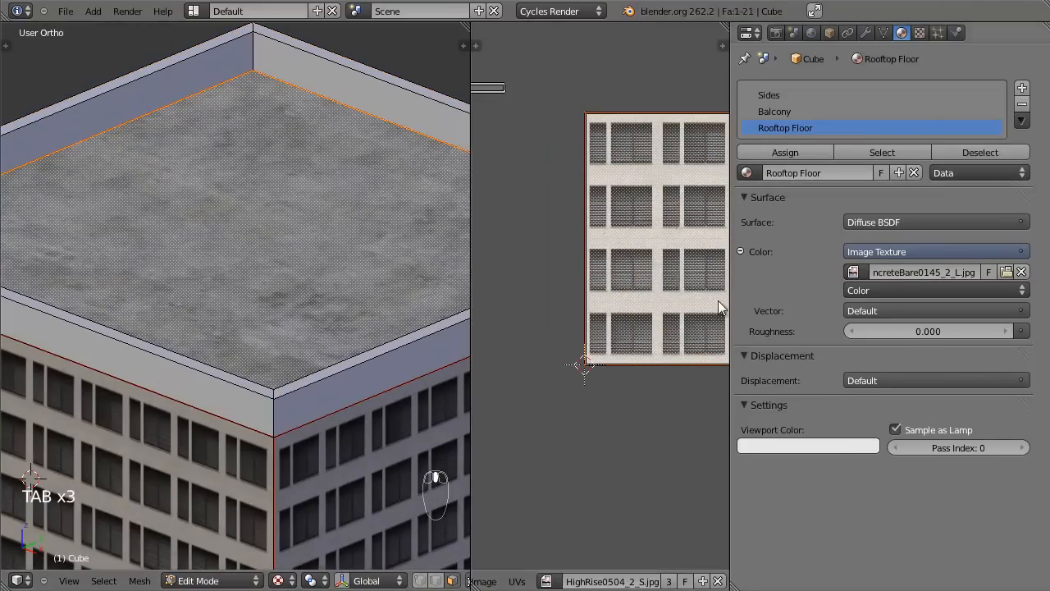
{"action": "middle_click_drag", "start_coordinate": [606, 160], "coordinate": [499, 163]}
{"action": "key", "text": "Tab"}
{"action": "scroll", "coordinate": [308, 299], "scroll_direction": "down", "scroll_amount": 4}
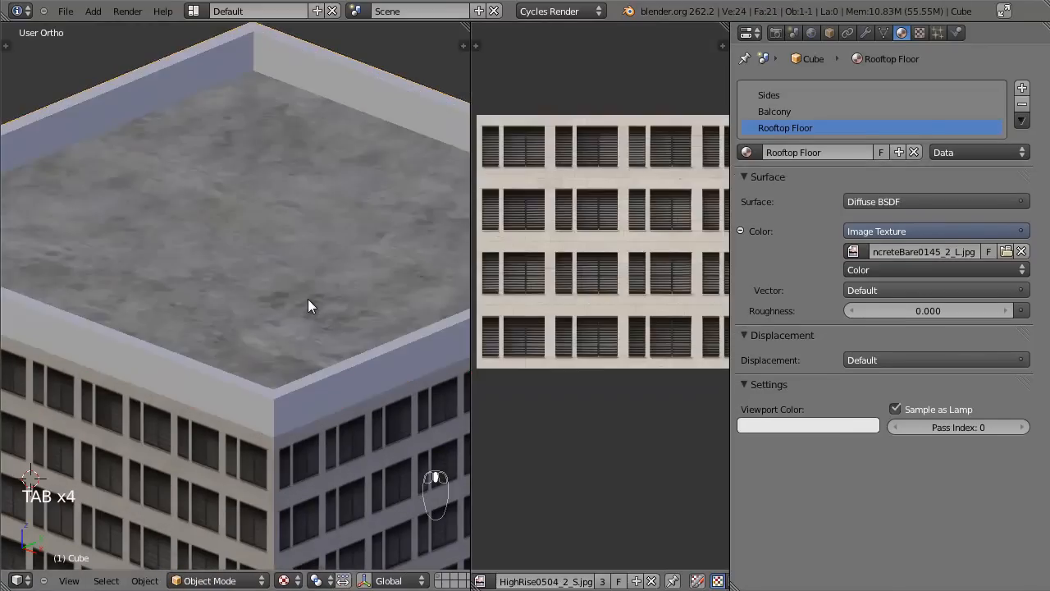
Select the ring of four ground-floor faces at the building's base in edit mode, using wireframe shading.
{"action": "middle_click_drag", "start_coordinate": [333, 295], "coordinate": [401, 320]}
{"action": "scroll", "coordinate": [398, 328], "scroll_direction": "down", "scroll_amount": 4}
{"action": "middle_click_drag", "start_coordinate": [356, 399], "coordinate": [376, 206], "text": "shift"}
{"action": "middle_click_drag", "start_coordinate": [349, 293], "coordinate": [360, 113], "text": "shift"}
{"action": "scroll", "coordinate": [329, 326], "scroll_direction": "up", "scroll_amount": 5}
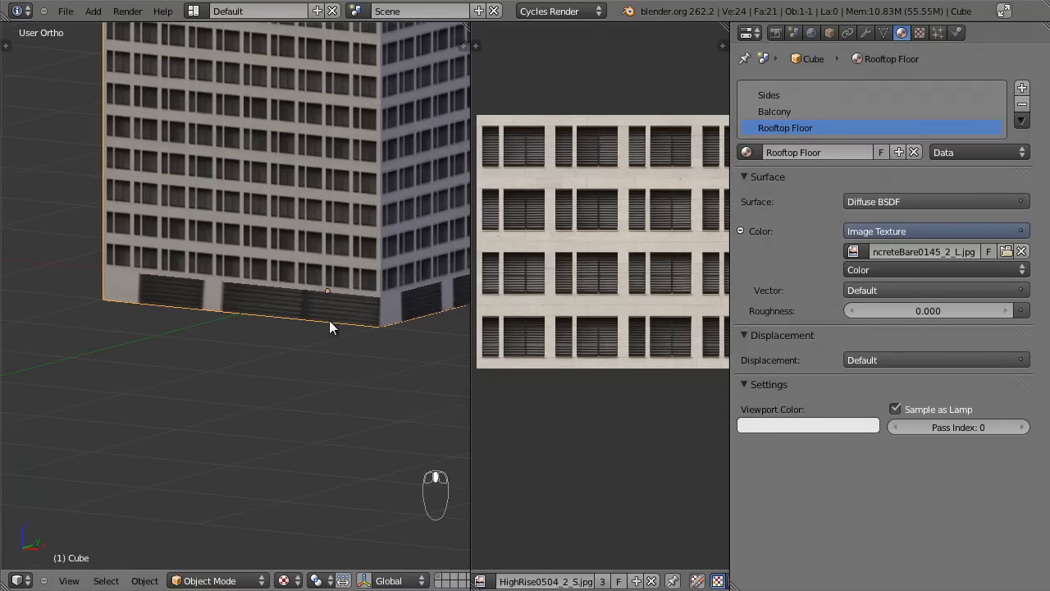
{"action": "key", "text": "Tab"}
{"action": "right_click", "coordinate": [380, 302], "text": "alt"}
{"action": "key", "text": "z"}
{"action": "scroll", "coordinate": [381, 303], "scroll_direction": "down", "scroll_amount": 4}
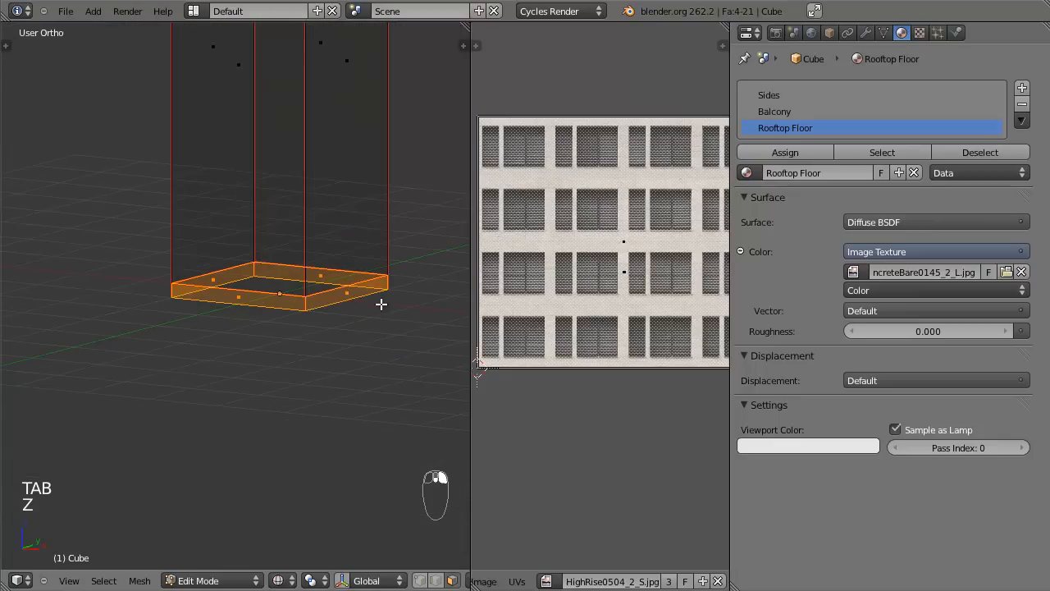
Move the ground-floor faces' UV islands onto the image and scale them up to a wide strip.
{"action": "scroll", "coordinate": [604, 312], "scroll_direction": "down", "scroll_amount": 6}
{"action": "scroll", "coordinate": [604, 312], "scroll_direction": "up", "scroll_amount": 4}
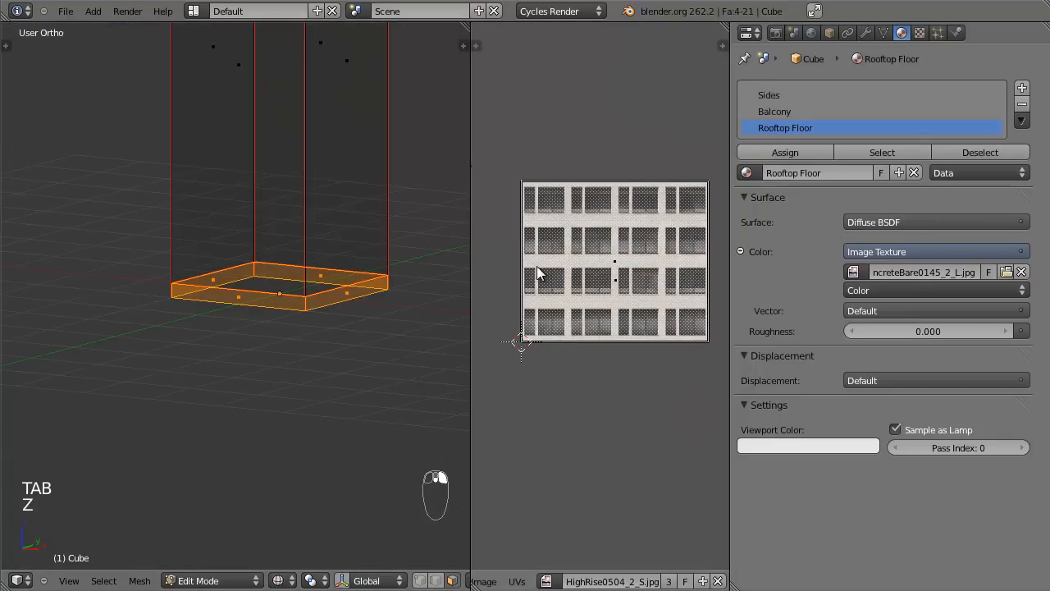
{"action": "key", "text": "g"}
{"action": "key", "text": "s"}
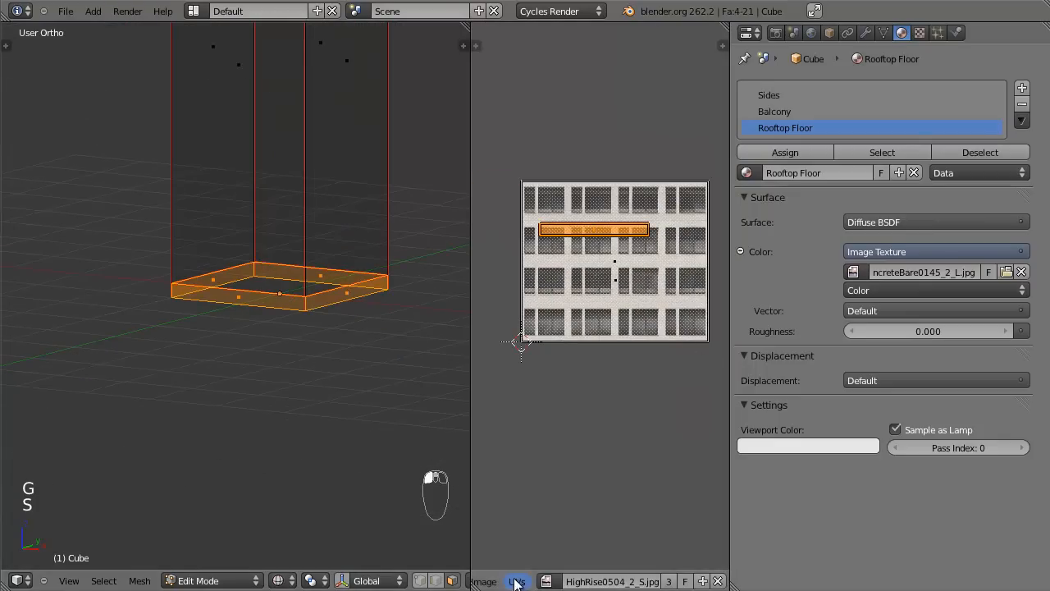
Open Shops0011_S.jpg from the Textures folder as the UV editor image for the ground-floor faces.
{"action": "scroll", "coordinate": [517, 580], "scroll_direction": "left", "scroll_amount": 3}
{"action": "left_click", "coordinate": [577, 581]}
{"action": "left_click", "coordinate": [586, 544]}
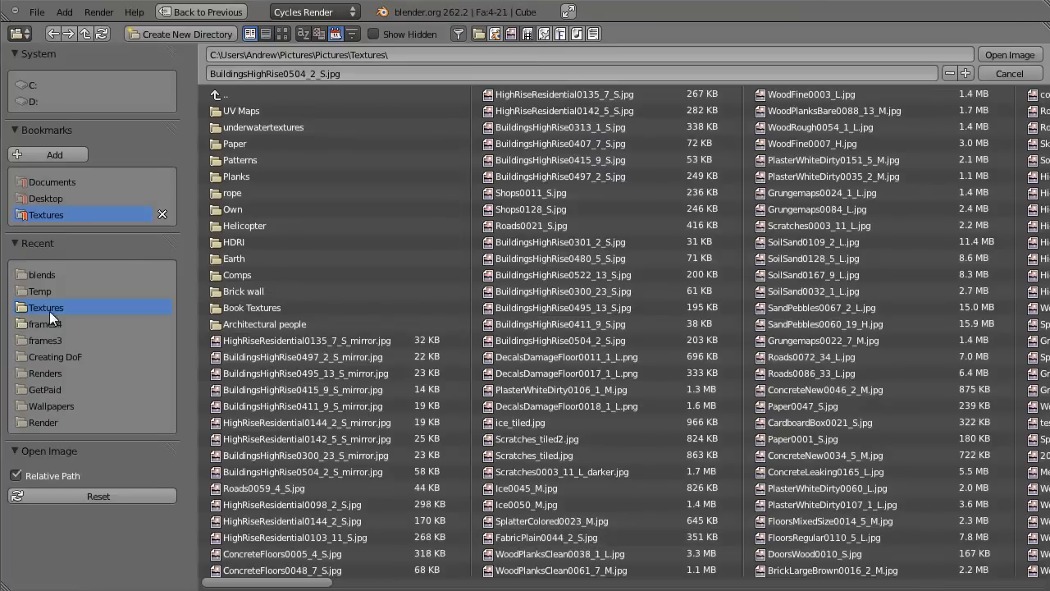
{"action": "left_click", "coordinate": [281, 34]}
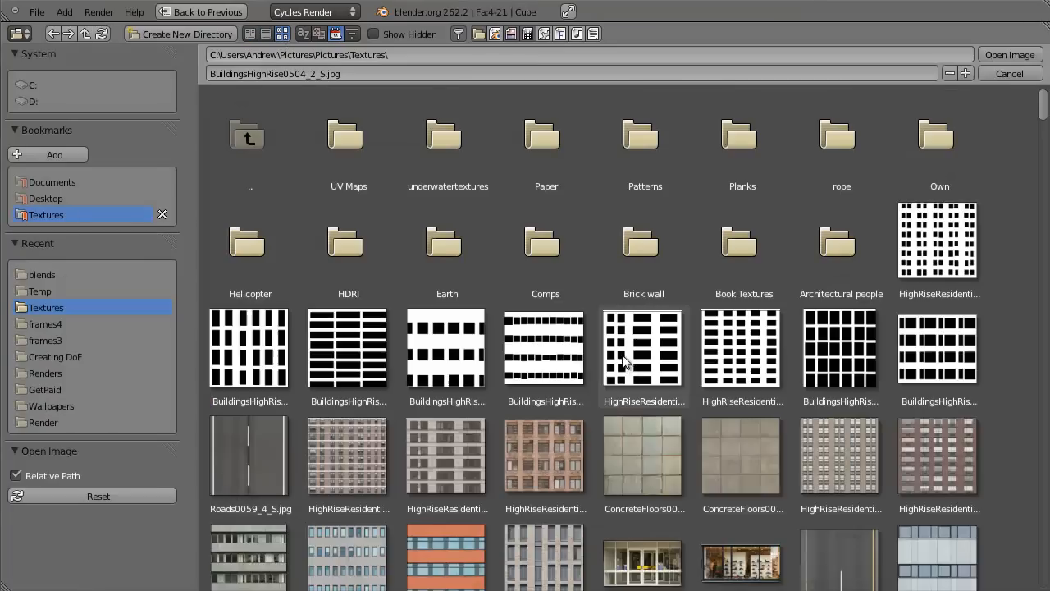
{"action": "scroll", "coordinate": [627, 359], "scroll_direction": "down", "scroll_amount": 2}
{"action": "scroll", "coordinate": [627, 358], "scroll_direction": "down", "scroll_amount": 2}
{"action": "left_click", "coordinate": [651, 313]}
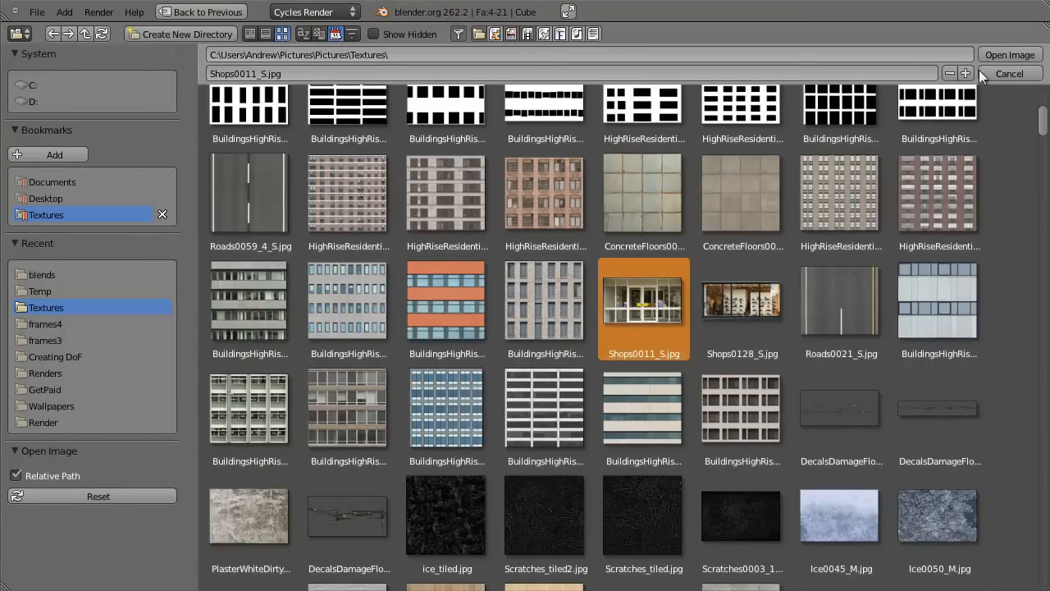
{"action": "left_click", "coordinate": [1003, 59]}
{"action": "scroll", "coordinate": [621, 324], "scroll_direction": "down", "scroll_amount": 2}
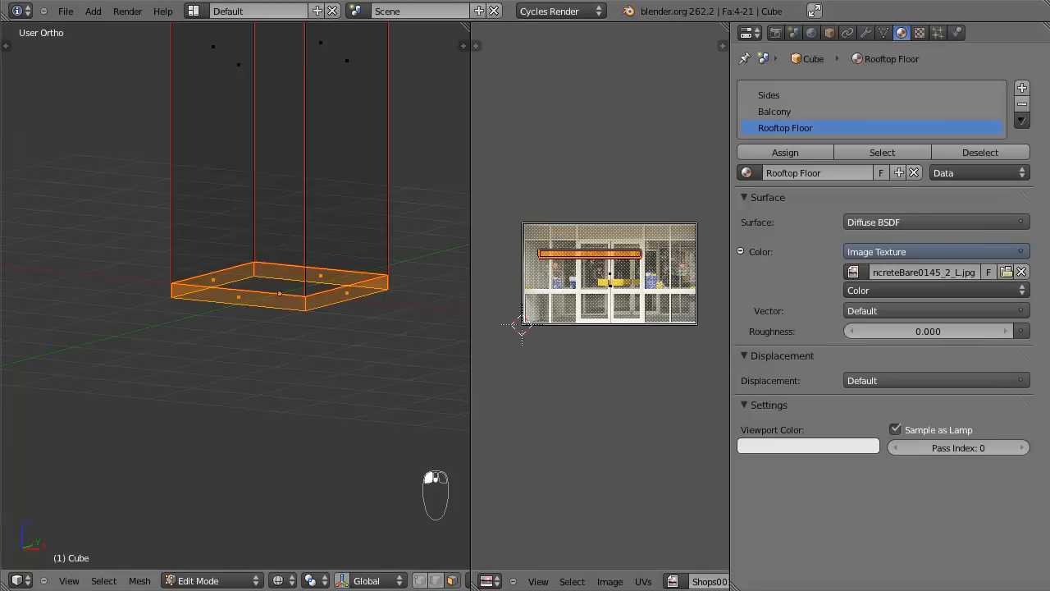
Show the viewport textured, add a fourth material slot with a new material, and assign it to the ground-floor faces.
{"action": "left_click", "coordinate": [295, 580]}
{"action": "left_click", "coordinate": [318, 444]}
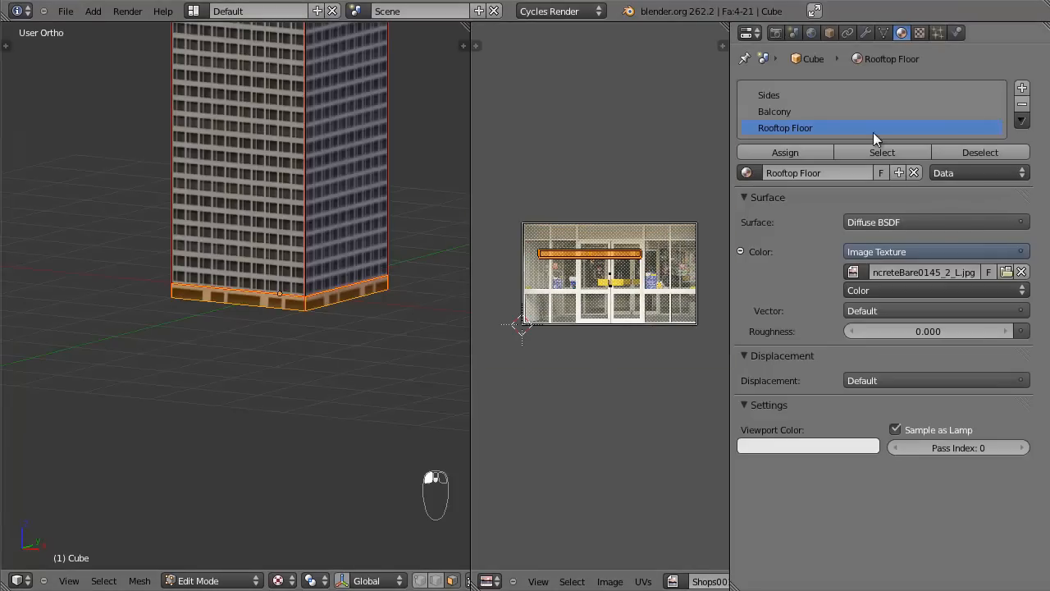
{"action": "left_click", "coordinate": [1022, 88]}
{"action": "left_click", "coordinate": [849, 190]}
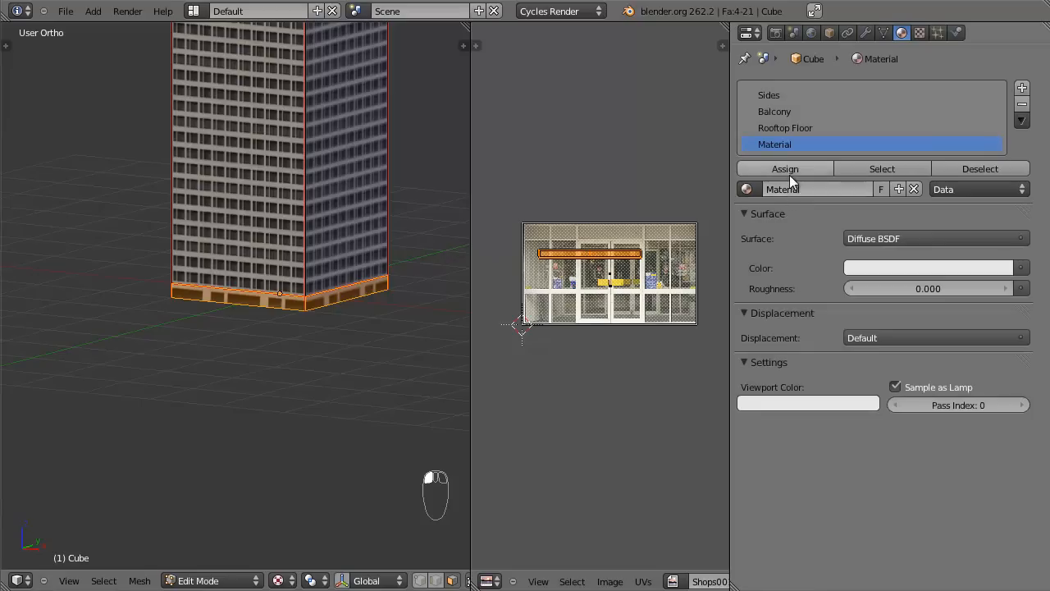
{"action": "left_click", "coordinate": [788, 170]}
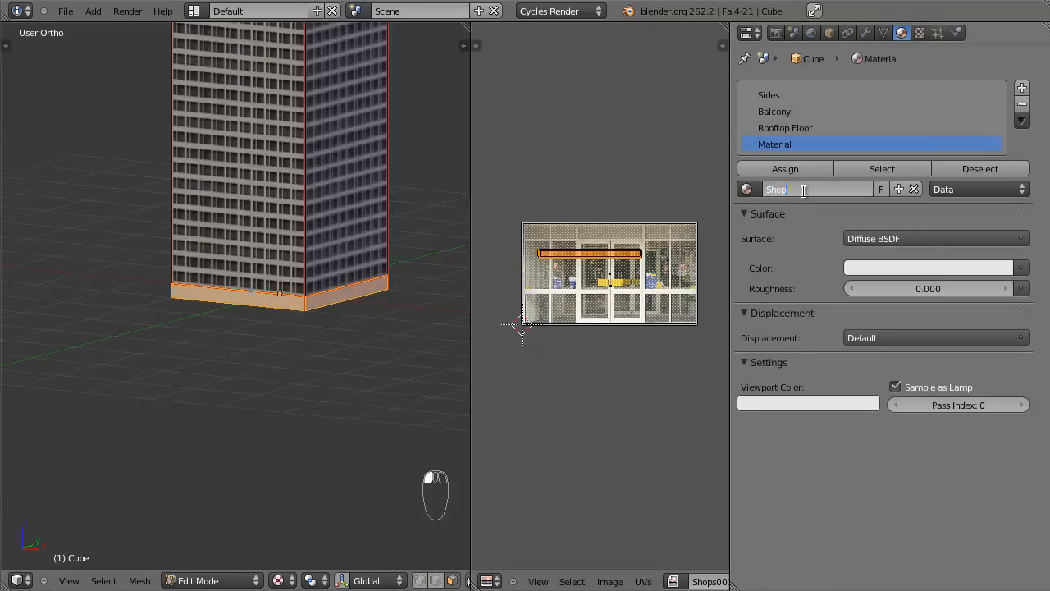
Name the new material Ground Floor and assign it to the selected ground-floor faces.
{"action": "left_click", "coordinate": [804, 191]}
{"action": "type", "text": "ShopFrong"}
{"action": "key", "text": "Return"}
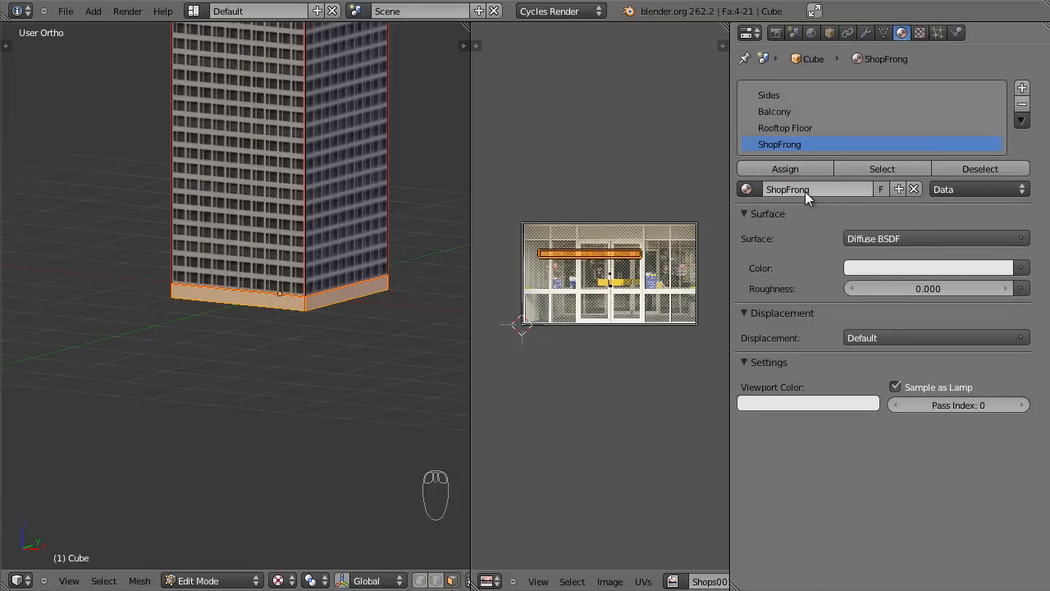
{"action": "left_click", "coordinate": [805, 191]}
{"action": "left_click", "coordinate": [812, 191]}
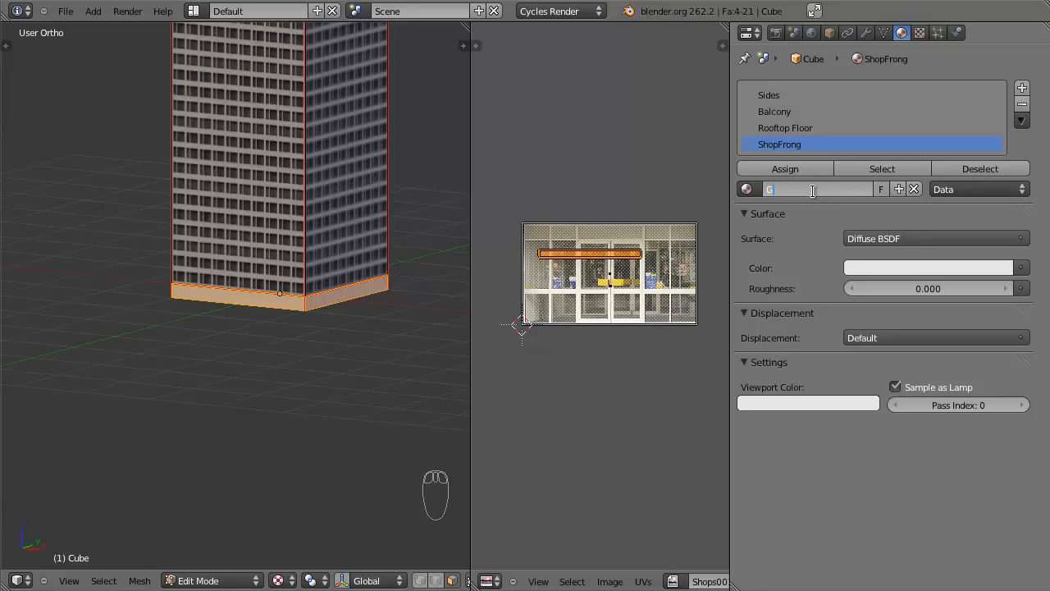
{"action": "type", "text": "Ground Floor"}
{"action": "key", "text": "Return"}
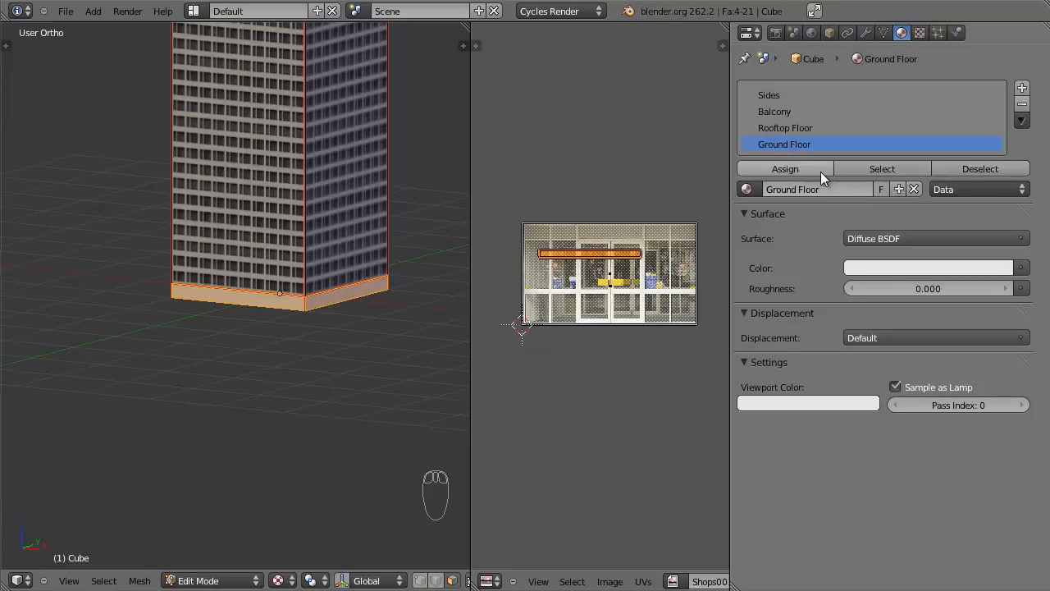
{"action": "left_click", "coordinate": [815, 168]}
Set the Ground Floor material's color to an Image Texture that uses the loaded Shops0011_S.jpg.
{"action": "scroll", "coordinate": [301, 289], "scroll_direction": "up", "scroll_amount": 3}
{"action": "key", "text": "z"}
{"action": "key", "text": "z"}
{"action": "scroll", "coordinate": [387, 294], "scroll_direction": "down", "scroll_amount": 9}
{"action": "scroll", "coordinate": [342, 307], "scroll_direction": "up", "scroll_amount": 4}
{"action": "scroll", "coordinate": [343, 307], "scroll_direction": "up", "scroll_amount": 2}
{"action": "key", "text": "Tab"}
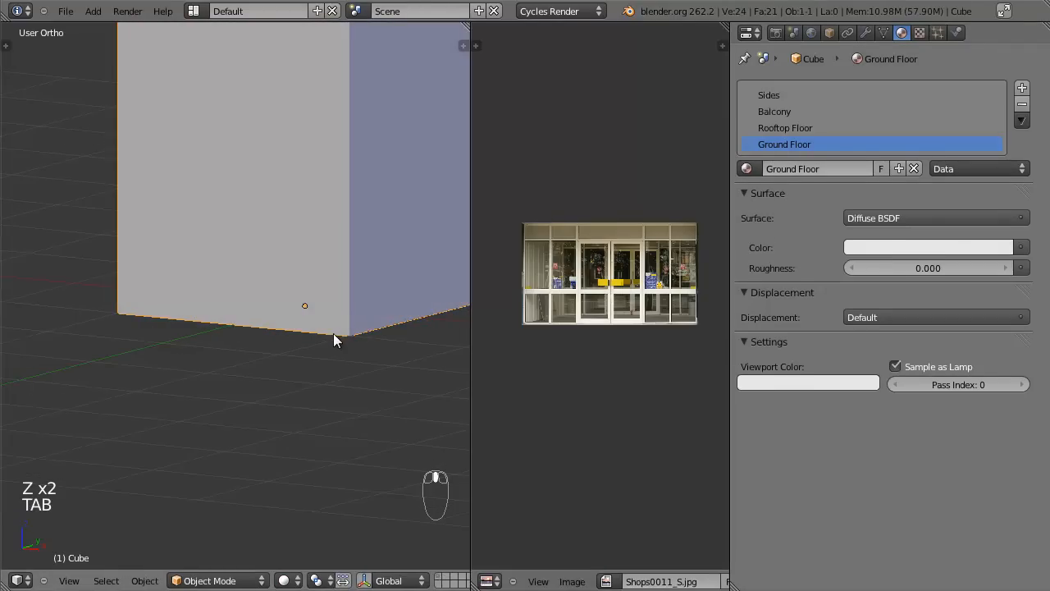
{"action": "key", "text": "Tab"}
{"action": "left_click", "coordinate": [1020, 268]}
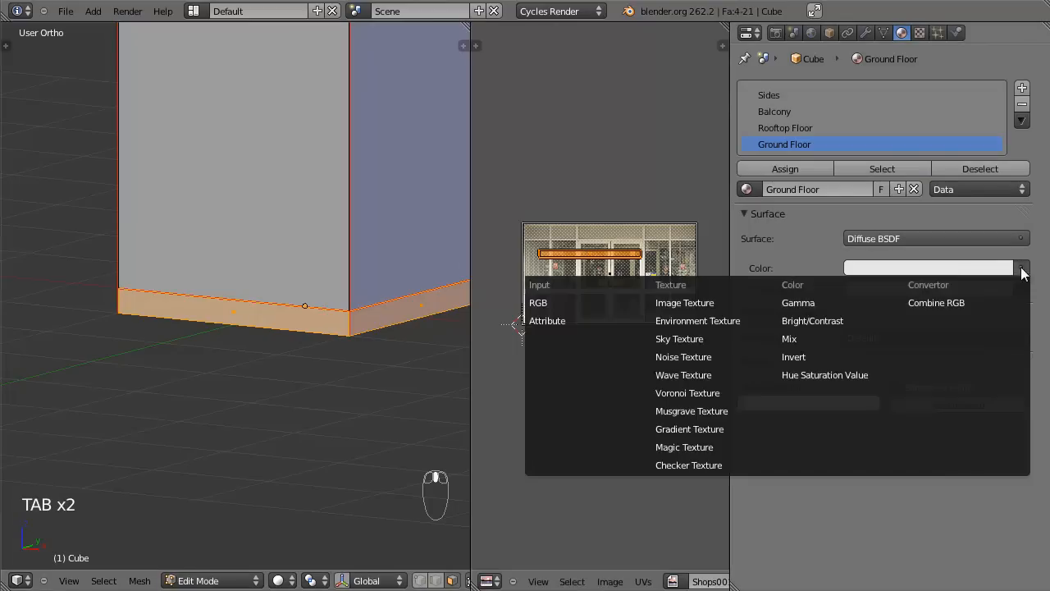
{"action": "left_click", "coordinate": [702, 312]}
{"action": "left_click", "coordinate": [987, 267]}
{"action": "left_click", "coordinate": [612, 302]}
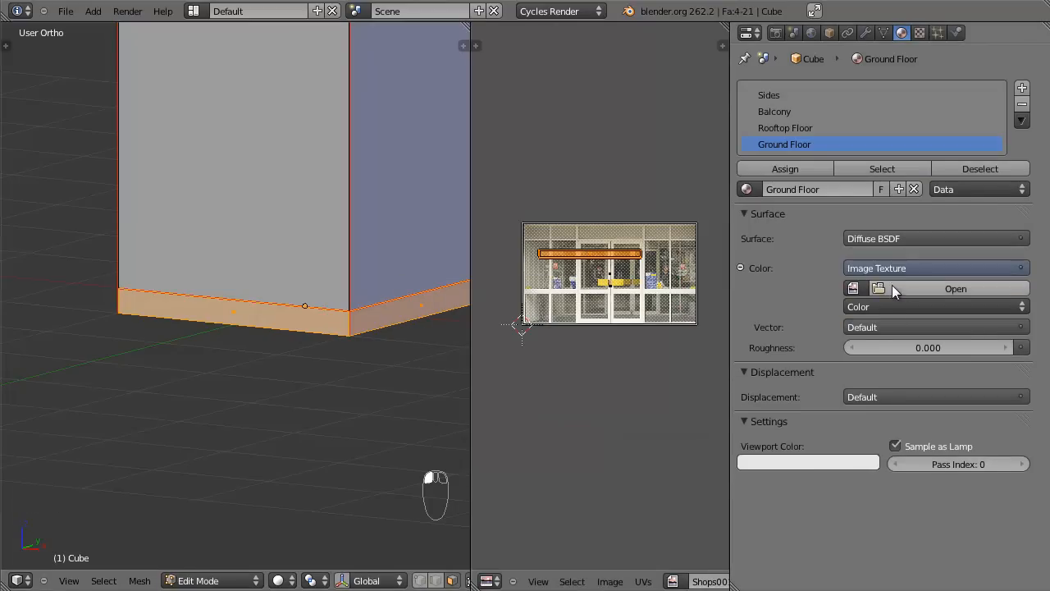
{"action": "left_click", "coordinate": [854, 288]}
{"action": "left_click", "coordinate": [887, 346]}
Leave edit mode and display the whole building with textured viewport shading.
{"action": "scroll", "coordinate": [399, 368], "scroll_direction": "up", "scroll_amount": 3}
{"action": "key", "text": "Tab"}
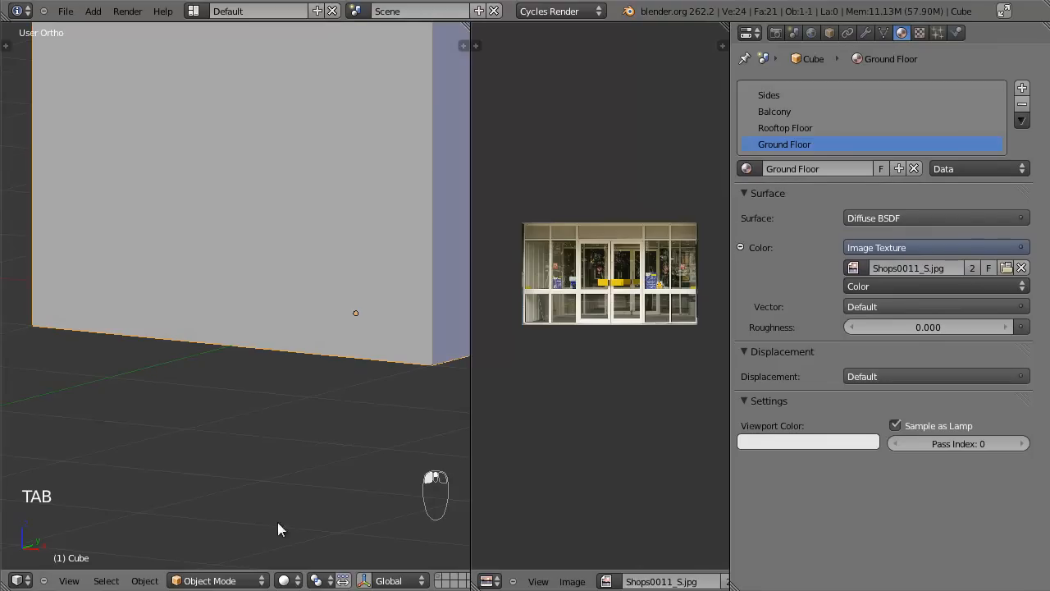
{"action": "left_click", "coordinate": [284, 580]}
{"action": "left_click", "coordinate": [312, 514]}
{"action": "scroll", "coordinate": [364, 330], "scroll_direction": "down", "scroll_amount": 2}
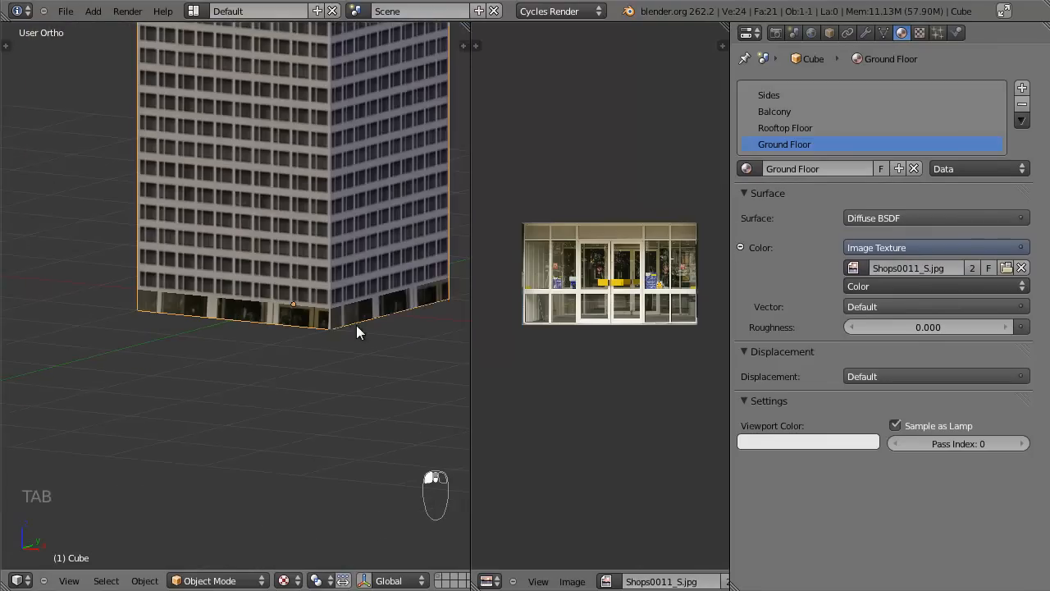
Scale up the ground-floor faces' UV strip and move it along Y to cover the shop image's full height.
{"action": "key", "text": "Tab"}
{"action": "scroll", "coordinate": [617, 269], "scroll_direction": "down", "scroll_amount": 2}
{"action": "key", "text": "s"}
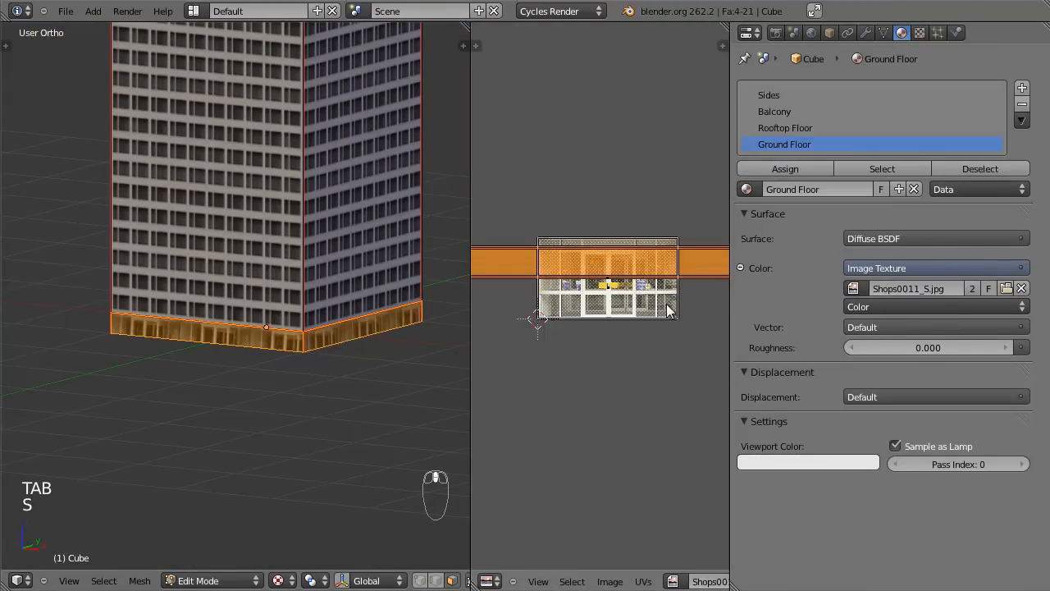
{"action": "key", "text": "g"}
{"action": "key", "text": "s"}
{"action": "left_click", "coordinate": [754, 357]}
{"action": "scroll", "coordinate": [656, 365], "scroll_direction": "up", "scroll_amount": 1}
{"action": "key", "text": "s"}
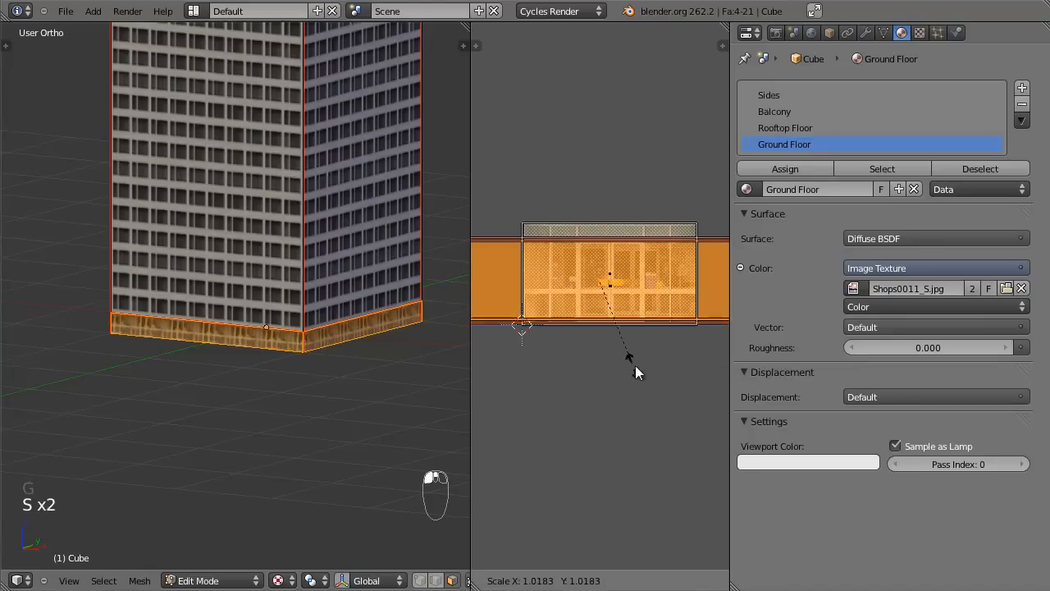
{"action": "left_click", "coordinate": [661, 377]}
{"action": "key", "text": "g"}
{"action": "key", "text": "y"}
{"action": "left_click", "coordinate": [662, 371]}
Fine-tune the ground-floor UV strip's scale and Y position so one row of shopfronts fills the wall height.
{"action": "scroll", "coordinate": [246, 251], "scroll_direction": "up", "scroll_amount": 6}
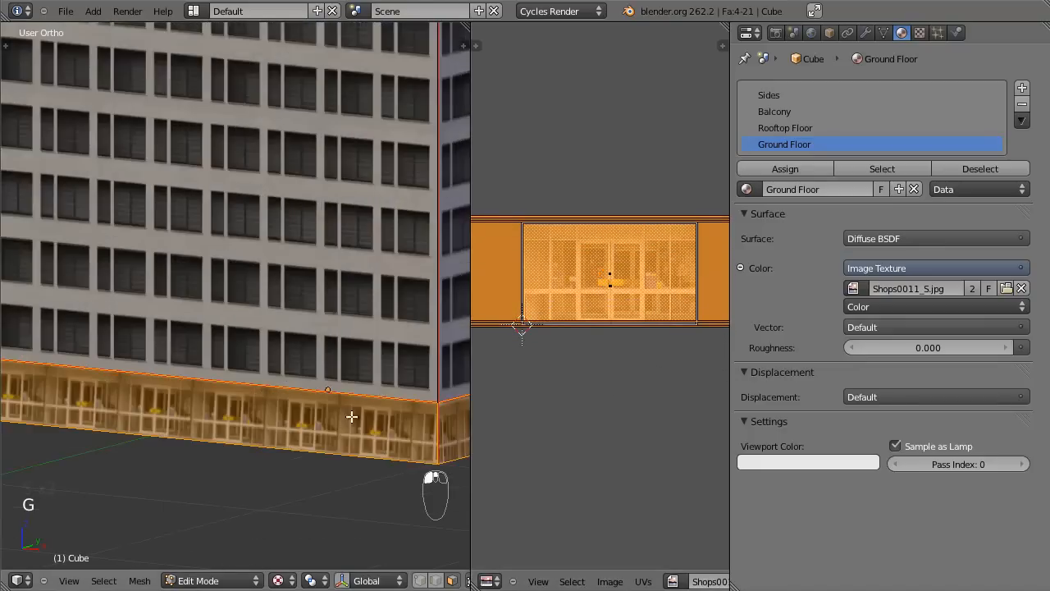
{"action": "key", "text": "s"}
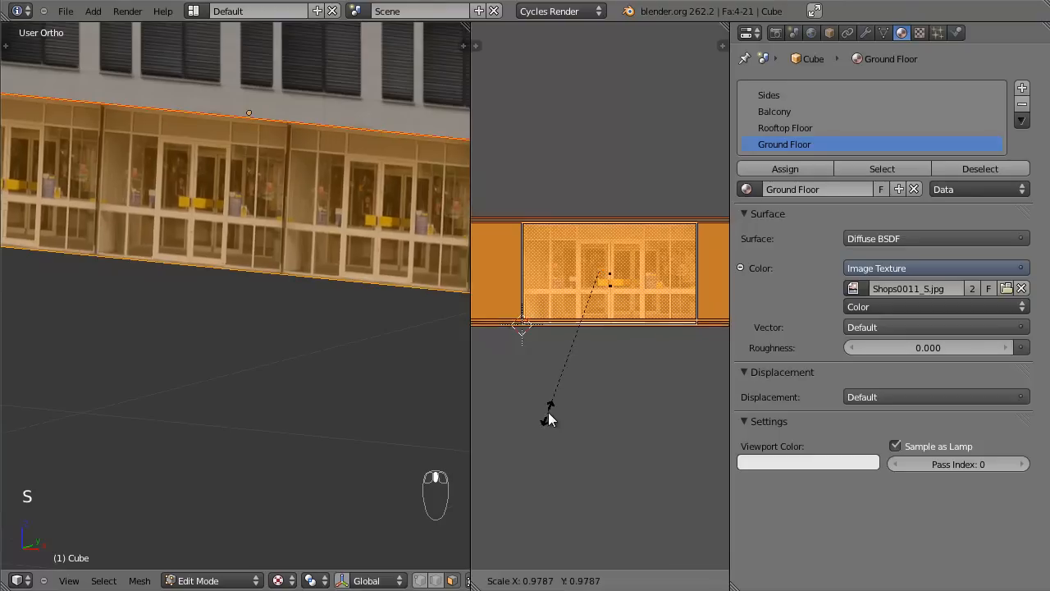
{"action": "key", "text": "g"}
{"action": "key", "text": "y"}
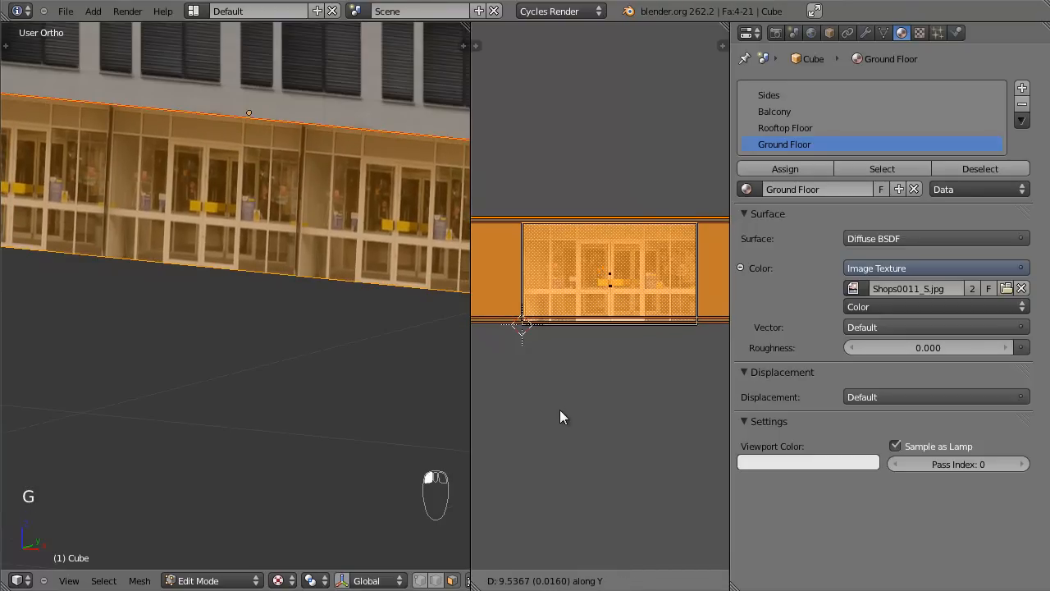
{"action": "left_click", "coordinate": [562, 417]}
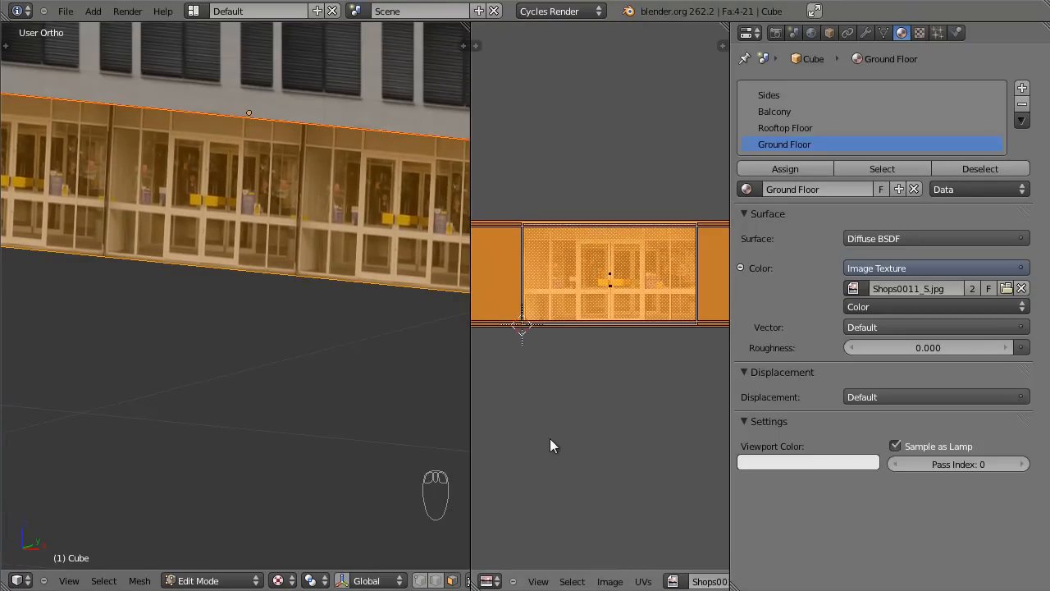
{"action": "key", "text": "s"}
{"action": "left_click", "coordinate": [511, 443]}
{"action": "key", "text": "g"}
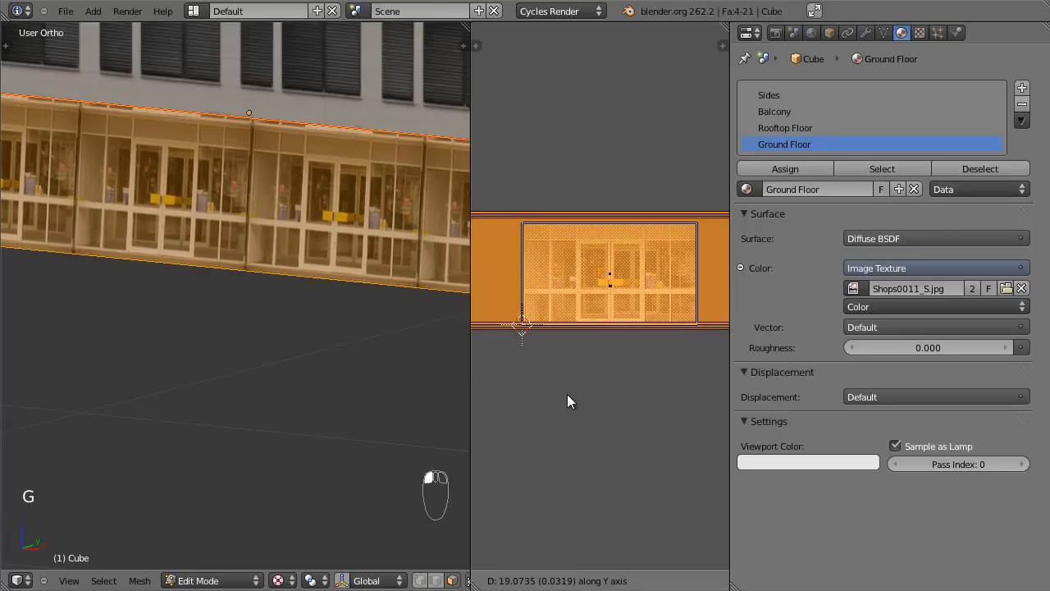
{"action": "left_click", "coordinate": [567, 394]}
Examine the shopfront texture around the building's corner, and widen the UV editor to show the whole UV strip.
{"action": "scroll", "coordinate": [307, 321], "scroll_direction": "down", "scroll_amount": 3}
{"action": "key", "text": "Tab"}
{"action": "middle_click_drag", "start_coordinate": [356, 286], "coordinate": [237, 272]}
{"action": "middle_click_drag", "start_coordinate": [215, 337], "coordinate": [259, 343]}
{"action": "key", "text": "Tab"}
{"action": "scroll", "coordinate": [614, 312], "scroll_direction": "down", "scroll_amount": 6}
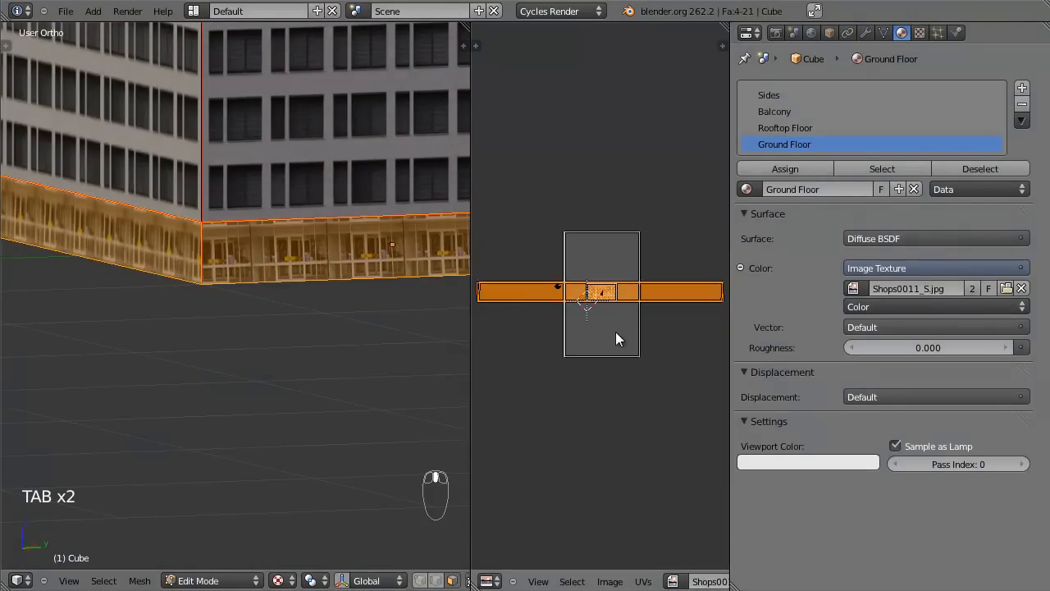
{"action": "scroll", "coordinate": [532, 361], "scroll_direction": "up", "scroll_amount": 3}
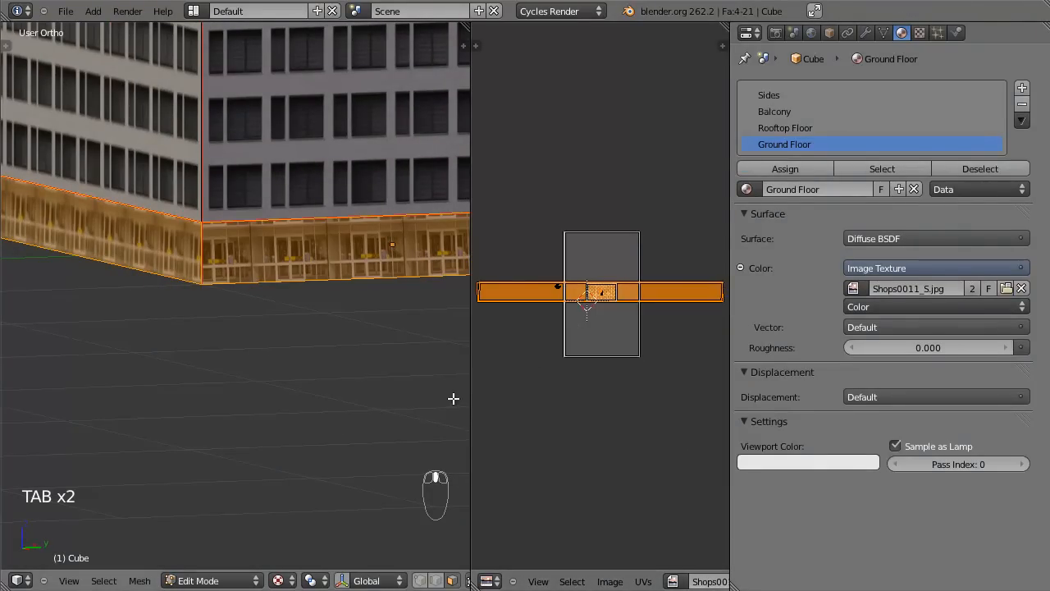
{"action": "left_click_drag", "start_coordinate": [472, 391], "coordinate": [185, 389]}
{"action": "scroll", "coordinate": [239, 389], "scroll_direction": "up", "scroll_amount": 1}
{"action": "scroll", "coordinate": [348, 392], "scroll_direction": "up", "scroll_amount": 3}
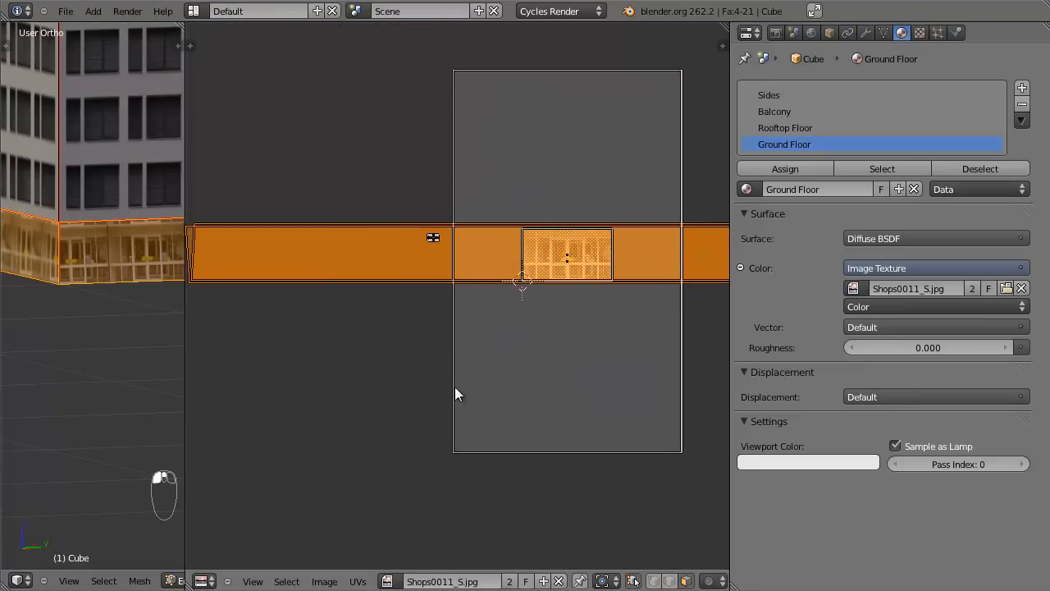
Try to straighten the left end of the ground-floor UV strip by scaling its vertices along X.
{"action": "left_click", "coordinate": [654, 581]}
{"action": "scroll", "coordinate": [525, 394], "scroll_direction": "down", "scroll_amount": 3}
{"action": "key", "text": "a"}
{"action": "key", "text": "b"}
{"action": "left_click_drag", "start_coordinate": [289, 234], "coordinate": [366, 335]}
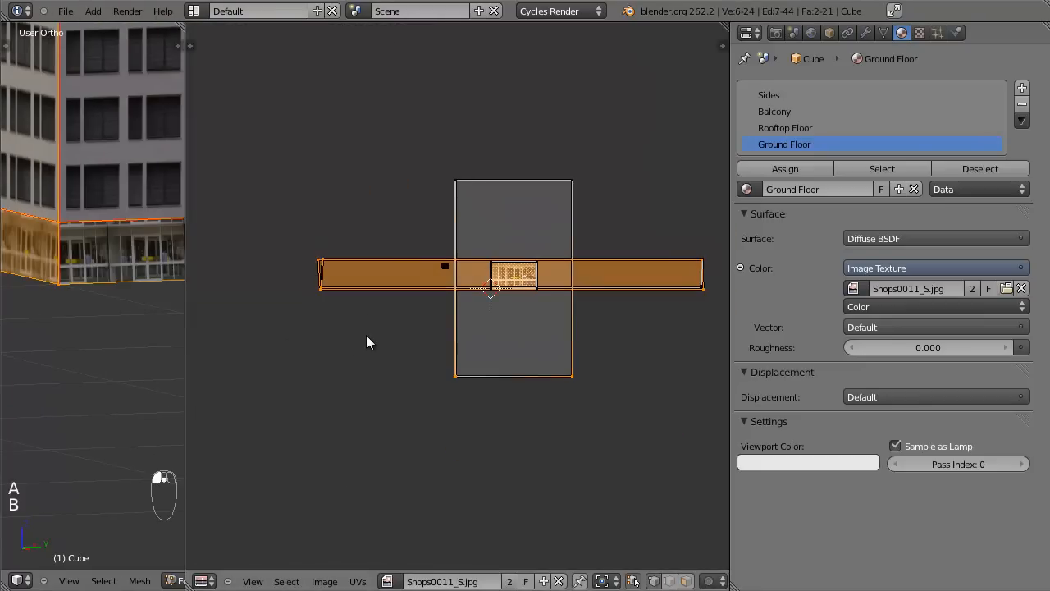
{"action": "key", "text": "s"}
{"action": "key", "text": "x"}
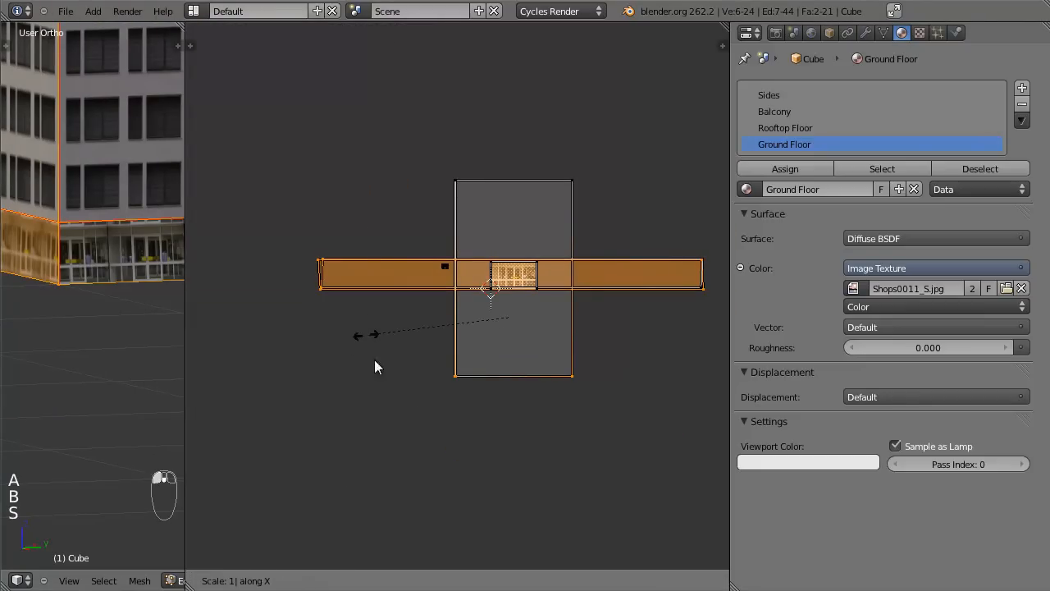
{"action": "left_click", "coordinate": [374, 359]}
Turn off the UV editor's synced selection and select all of the building's faces so their UVs are shown.
{"action": "left_click", "coordinate": [638, 580]}
{"action": "key", "text": "a"}
{"action": "key", "text": "a"}
{"action": "key", "text": "a"}
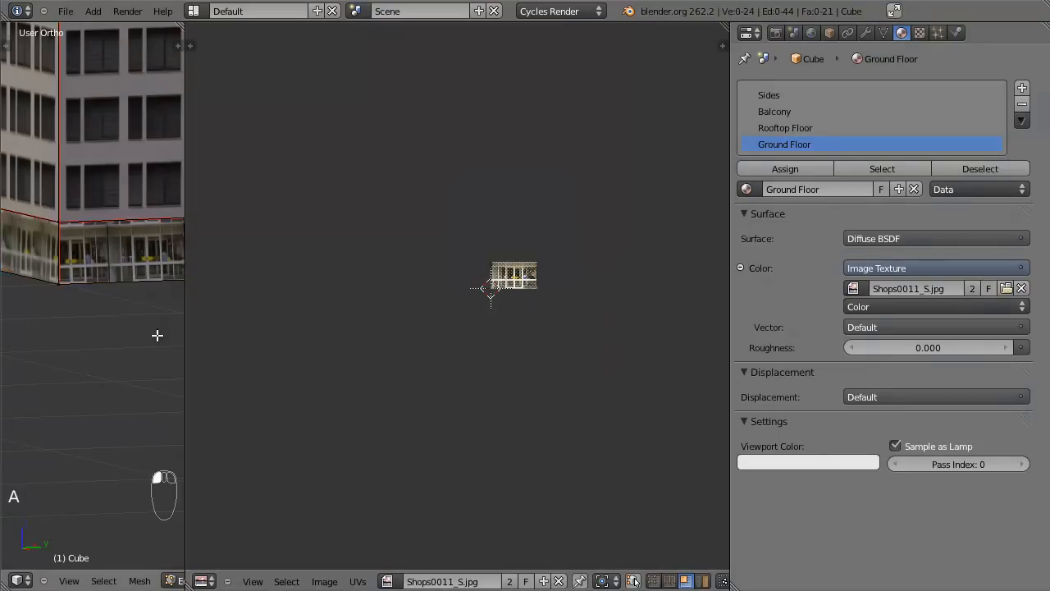
{"action": "key", "text": "Tab"}
{"action": "key", "text": "Tab"}
{"action": "key", "text": "a"}
{"action": "key", "text": "a"}
{"action": "key", "text": "a"}
{"action": "key", "text": "a"}
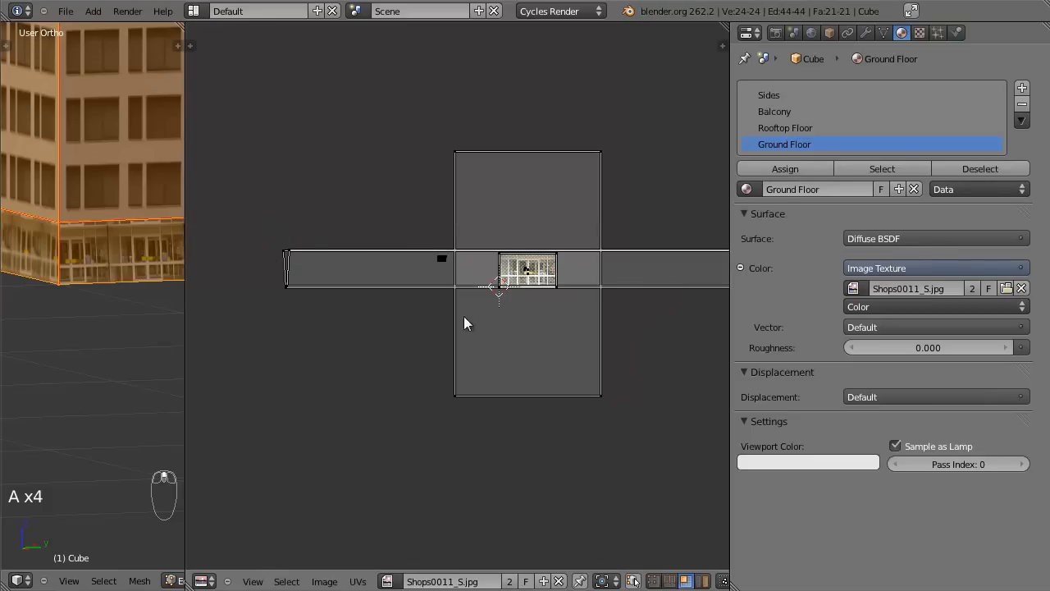
Select the vertices at the right end of the ground-floor UV strip and align them vertically by scaling X to 0.
{"action": "scroll", "coordinate": [492, 313], "scroll_direction": "down", "scroll_amount": 2}
{"action": "middle_click_drag", "start_coordinate": [510, 311], "coordinate": [389, 309]}
{"action": "scroll", "coordinate": [388, 310], "scroll_direction": "up", "scroll_amount": 2}
{"action": "key", "text": "b"}
{"action": "left_click_drag", "start_coordinate": [526, 217], "coordinate": [597, 311]}
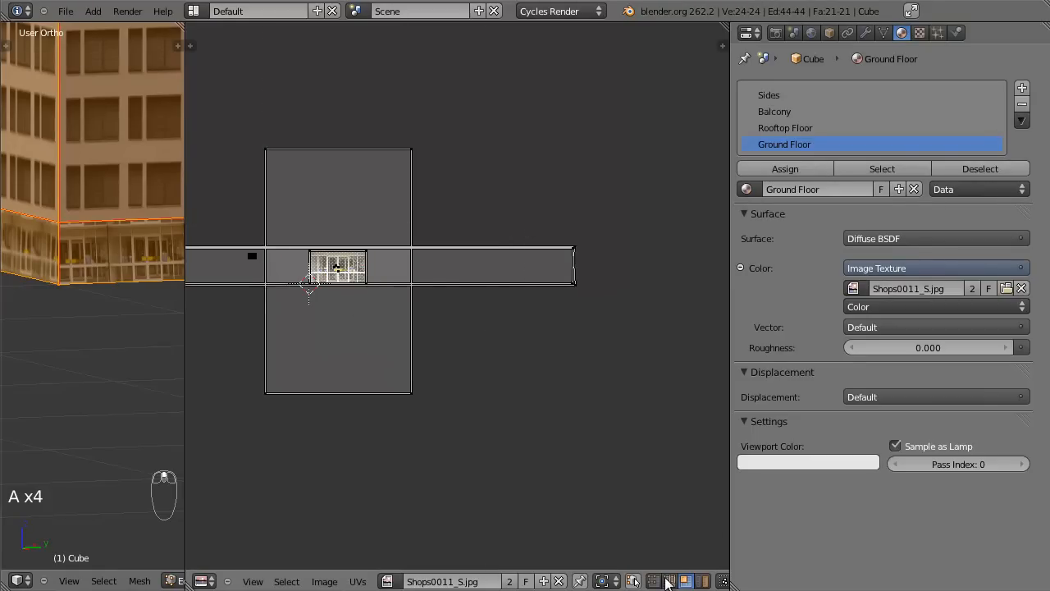
{"action": "key", "text": "b"}
{"action": "left_click_drag", "start_coordinate": [555, 215], "coordinate": [608, 304]}
{"action": "key", "text": "s"}
{"action": "key", "text": "x"}
{"action": "key", "text": "0"}
{"action": "left_click", "coordinate": [607, 305]}
Select the vertices at the left end of the ground-floor UV strip and align them vertically by scaling X to 0.
{"action": "scroll", "coordinate": [407, 284], "scroll_direction": "down", "scroll_amount": 3}
{"action": "key", "text": "a"}
{"action": "key", "text": "a"}
{"action": "key", "text": "a"}
{"action": "key", "text": "b"}
{"action": "left_click_drag", "start_coordinate": [259, 256], "coordinate": [280, 306]}
{"action": "key", "text": "s"}
{"action": "key", "text": "0"}
{"action": "key", "text": "ctrl+z"}
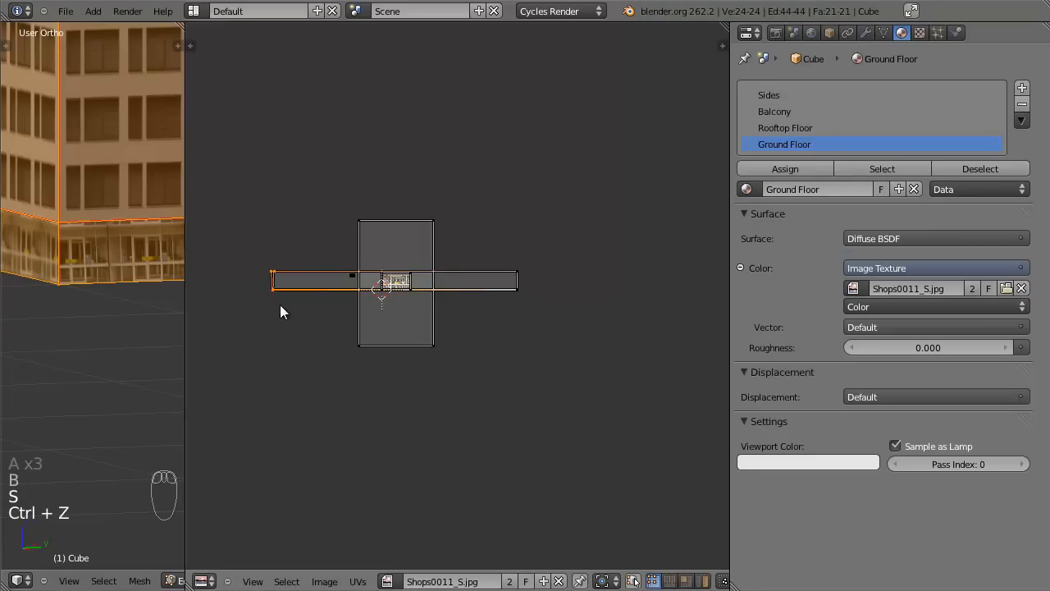
{"action": "key", "text": "s"}
{"action": "key", "text": "x"}
{"action": "key", "text": "0"}
{"action": "key", "text": "Return"}
{"action": "key", "text": "a"}
{"action": "key", "text": "a"}
{"action": "key", "text": "b"}
{"action": "key", "text": "a"}
{"action": "left_click_drag", "start_coordinate": [283, 287], "coordinate": [283, 287]}
{"action": "key", "text": "b"}
{"action": "left_click_drag", "start_coordinate": [487, 254], "coordinate": [540, 293]}
{"action": "key", "text": "s"}
{"action": "right_click", "coordinate": [540, 287]}
Select the vertices along the ground-floor UV strip's bottom edge and flatten them into a line by scaling Y to 0.
{"action": "key", "text": "a"}
{"action": "key", "text": "b"}
{"action": "left_click_drag", "start_coordinate": [264, 286], "coordinate": [534, 315]}
{"action": "scroll", "coordinate": [533, 314], "scroll_direction": "up", "scroll_amount": 6}
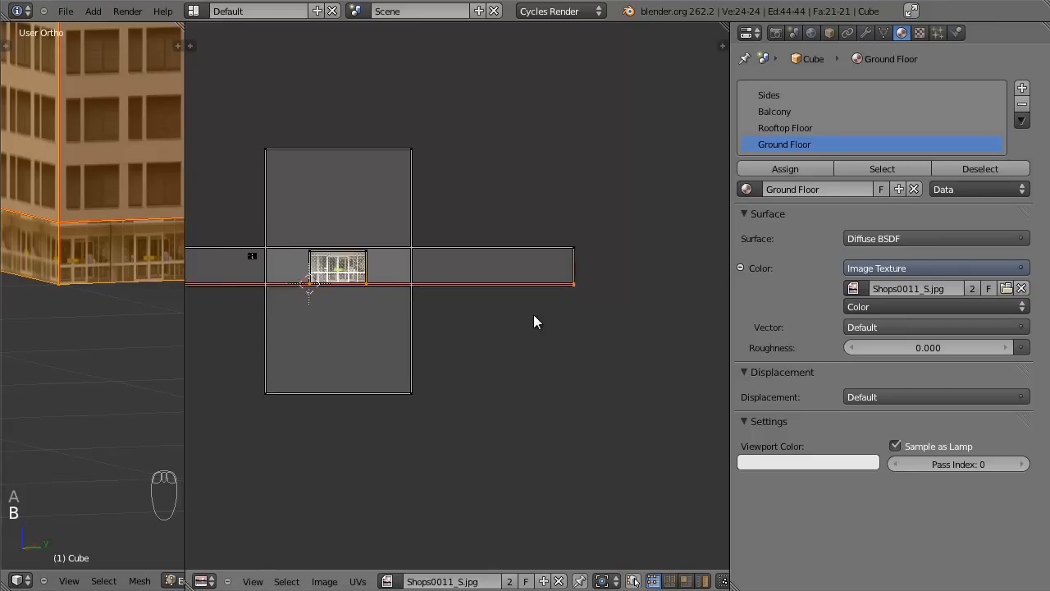
{"action": "scroll", "coordinate": [279, 281], "scroll_direction": "down", "scroll_amount": 2}
{"action": "key", "text": "b"}
{"action": "left_click_drag", "start_coordinate": [258, 270], "coordinate": [394, 309]}
{"action": "middle_click_drag", "start_coordinate": [395, 309], "coordinate": [395, 309]}
{"action": "key", "text": "s"}
{"action": "key", "text": "y"}
{"action": "key", "text": "0"}
{"action": "key", "text": "Return"}
{"action": "scroll", "coordinate": [377, 281], "scroll_direction": "down", "scroll_amount": 4}
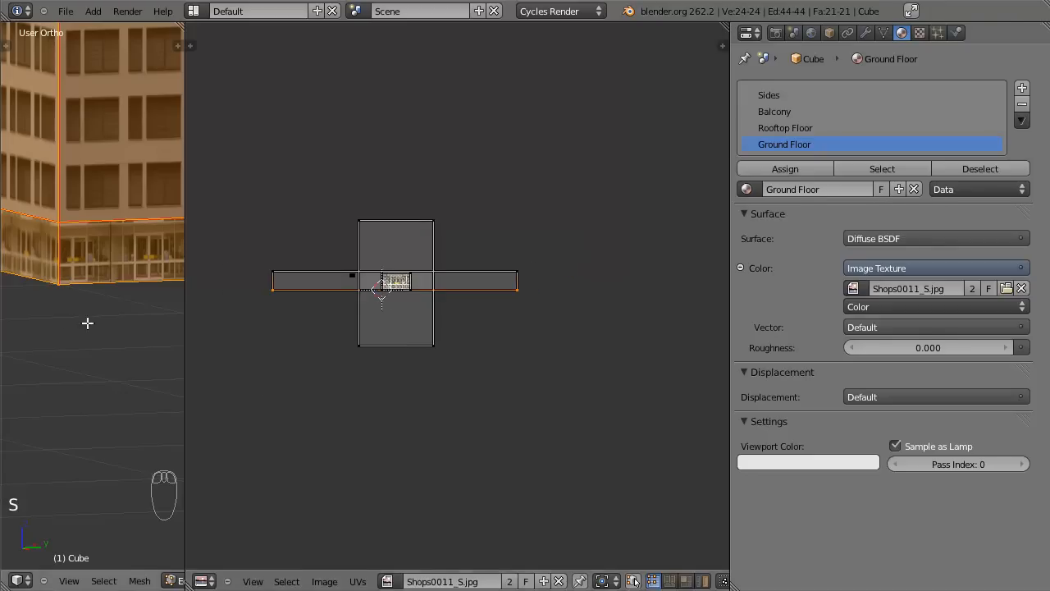
Widen the 3D view again, examine the shopfronts in object mode, and return to edit mode.
{"action": "key", "text": "Tab"}
{"action": "left_click_drag", "start_coordinate": [186, 289], "coordinate": [491, 291]}
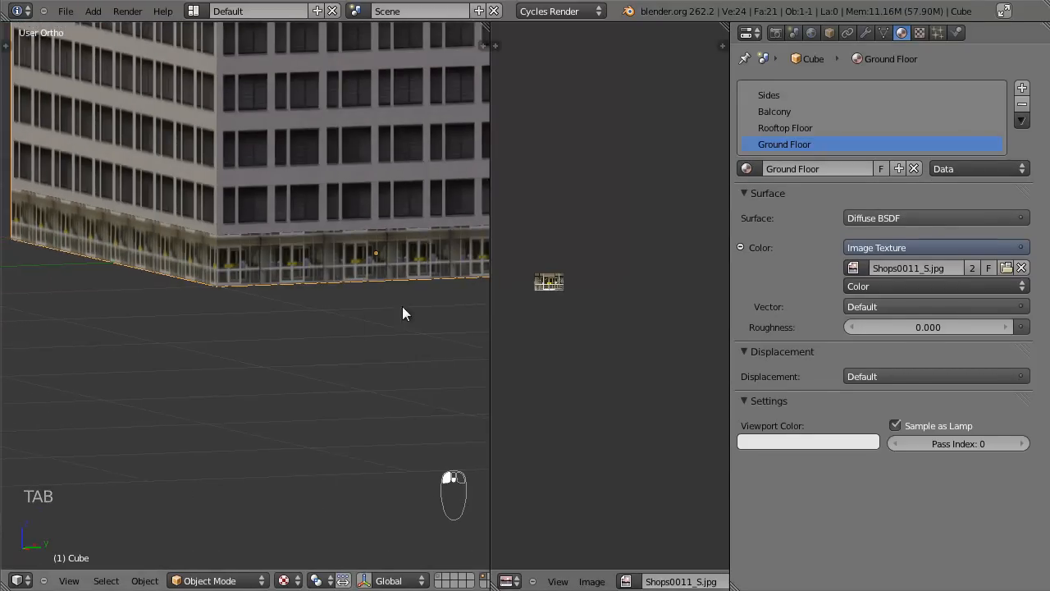
{"action": "scroll", "coordinate": [303, 297], "scroll_direction": "up", "scroll_amount": 3}
{"action": "key", "text": "Tab"}
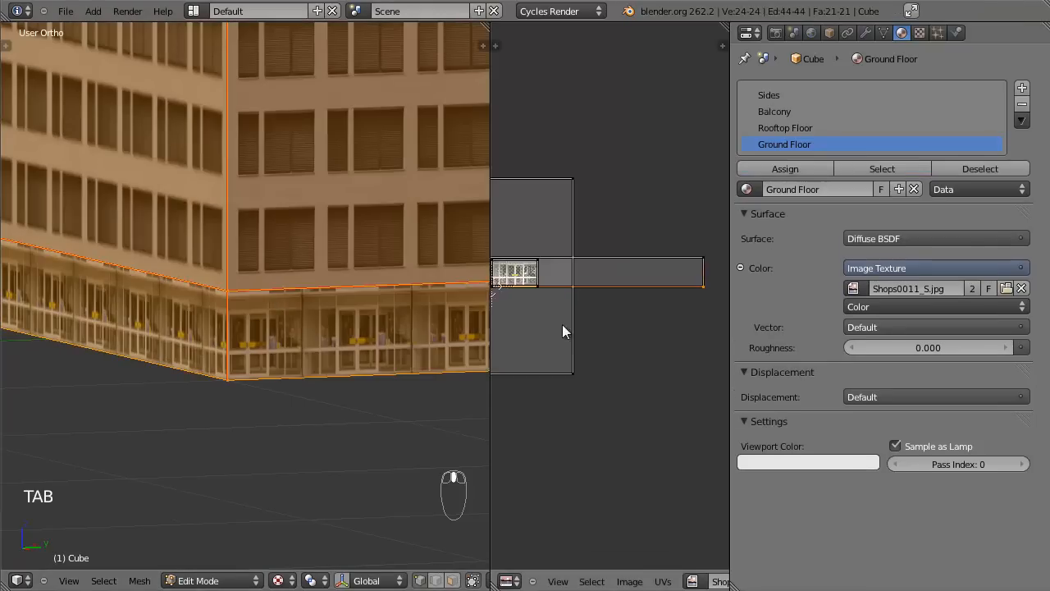
Select the whole ground-floor UV strip and adjust its position along Y against the shop image.
{"action": "scroll", "coordinate": [616, 316], "scroll_direction": "down", "scroll_amount": 2}
{"action": "key", "text": "b"}
{"action": "key", "text": "b"}
{"action": "scroll", "coordinate": [574, 287], "scroll_direction": "down", "scroll_amount": 2}
{"action": "left_click_drag", "start_coordinate": [506, 273], "coordinate": [533, 302]}
{"action": "scroll", "coordinate": [555, 307], "scroll_direction": "up", "scroll_amount": 6}
{"action": "key", "text": "g"}
{"action": "key", "text": "y"}
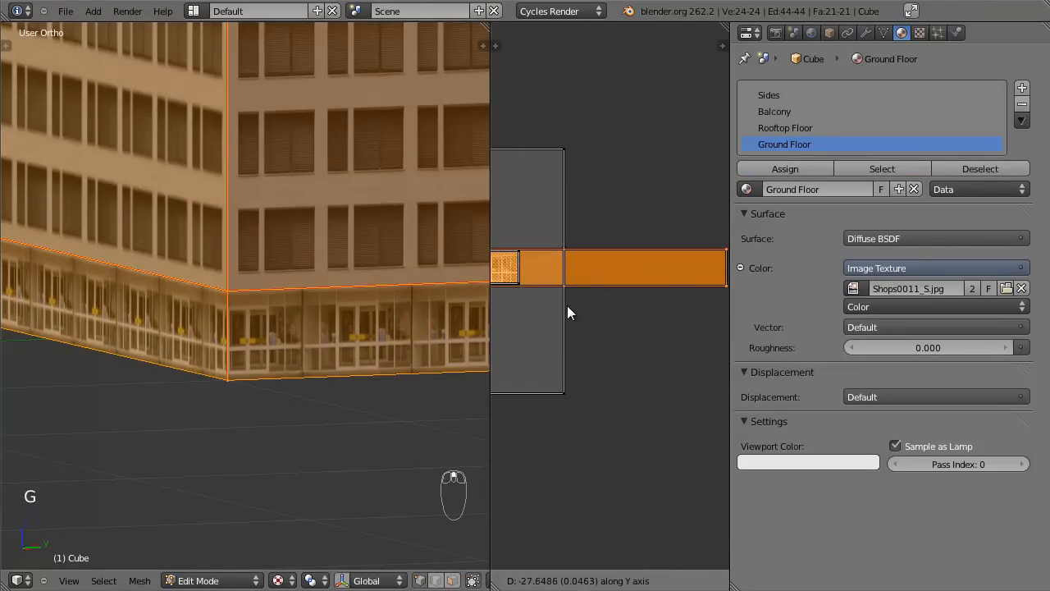
{"action": "left_click", "coordinate": [567, 305]}
Scale the ground-floor UV strip along X to adjust the shopfront widths, and check how they meet at the building's corner.
{"action": "key", "text": "Tab"}
{"action": "scroll", "coordinate": [233, 366], "scroll_direction": "down", "scroll_amount": 9}
{"action": "middle_click_drag", "start_coordinate": [262, 391], "coordinate": [101, 354]}
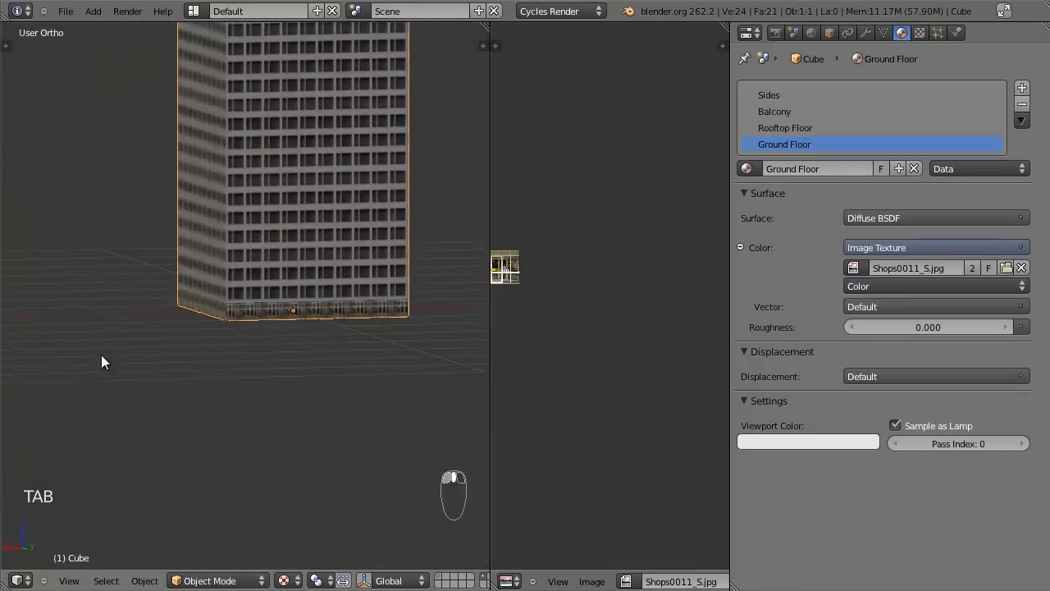
{"action": "scroll", "coordinate": [112, 362], "scroll_direction": "up", "scroll_amount": 8}
{"action": "key", "text": "Tab"}
{"action": "key", "text": "s"}
{"action": "key", "text": "x"}
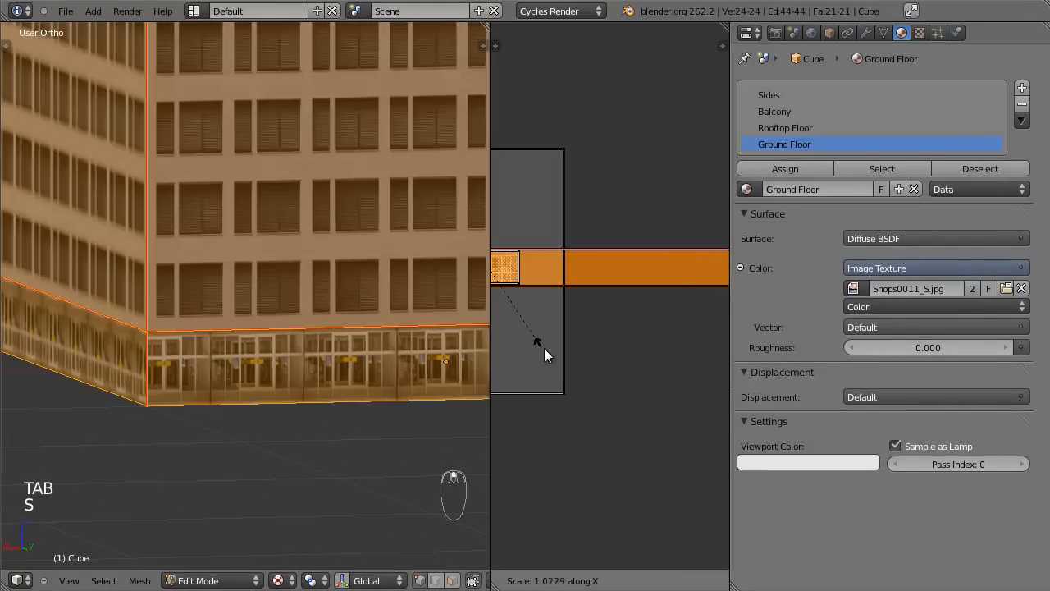
{"action": "left_click", "coordinate": [491, 337]}
{"action": "scroll", "coordinate": [386, 361], "scroll_direction": "down", "scroll_amount": 4}
{"action": "key", "text": "Tab"}
{"action": "middle_click_drag", "start_coordinate": [309, 380], "coordinate": [191, 371]}
{"action": "scroll", "coordinate": [228, 387], "scroll_direction": "up", "scroll_amount": 2}
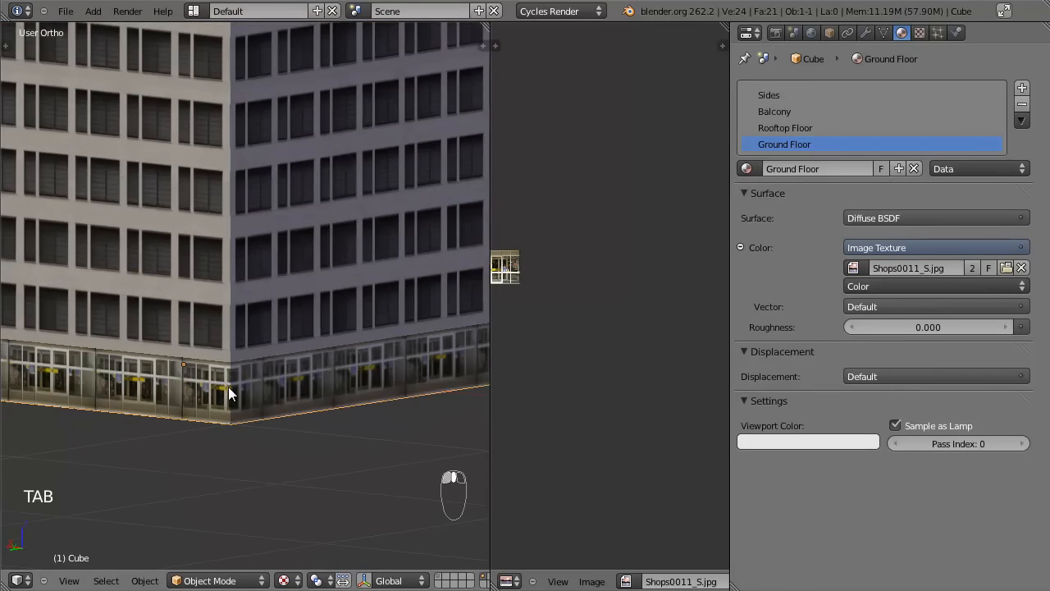
View the tower from above in wireframe and reset the 3D cursor to the scene's centre.
{"action": "middle_click_drag", "start_coordinate": [322, 385], "coordinate": [375, 333]}
{"action": "scroll", "coordinate": [374, 330], "scroll_direction": "down", "scroll_amount": 10}
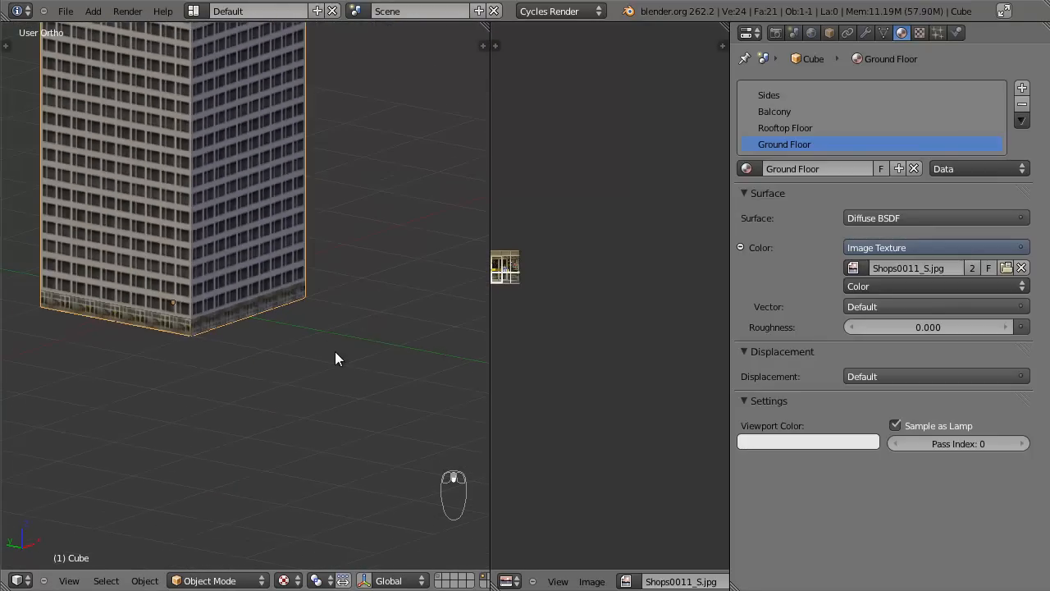
{"action": "scroll", "coordinate": [336, 301], "scroll_direction": "up", "scroll_amount": 4}
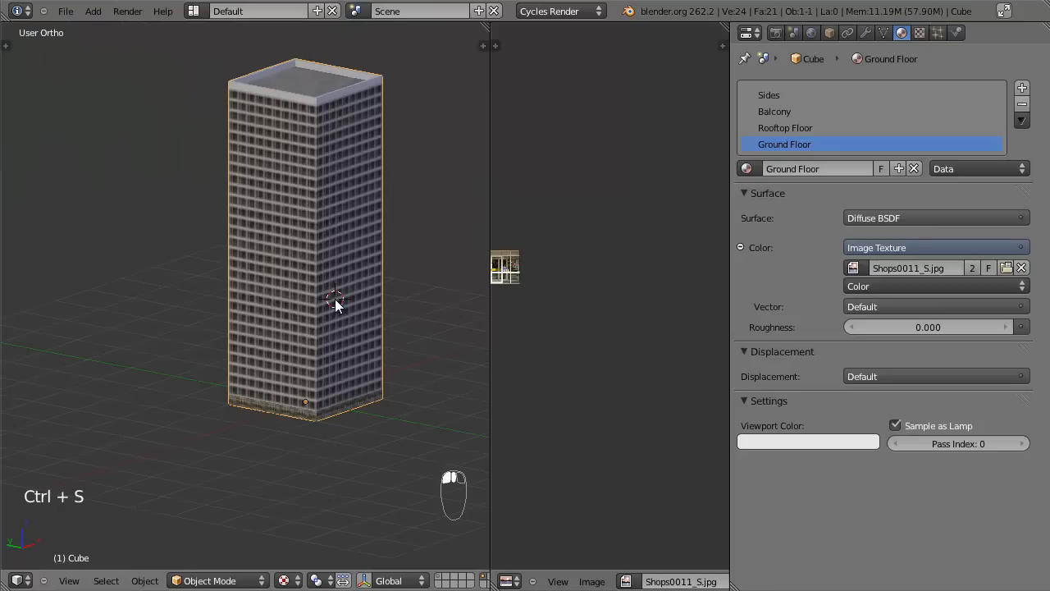
{"action": "key", "text": "KP_7"}
{"action": "key", "text": "z"}
{"action": "key", "text": "shift+c"}
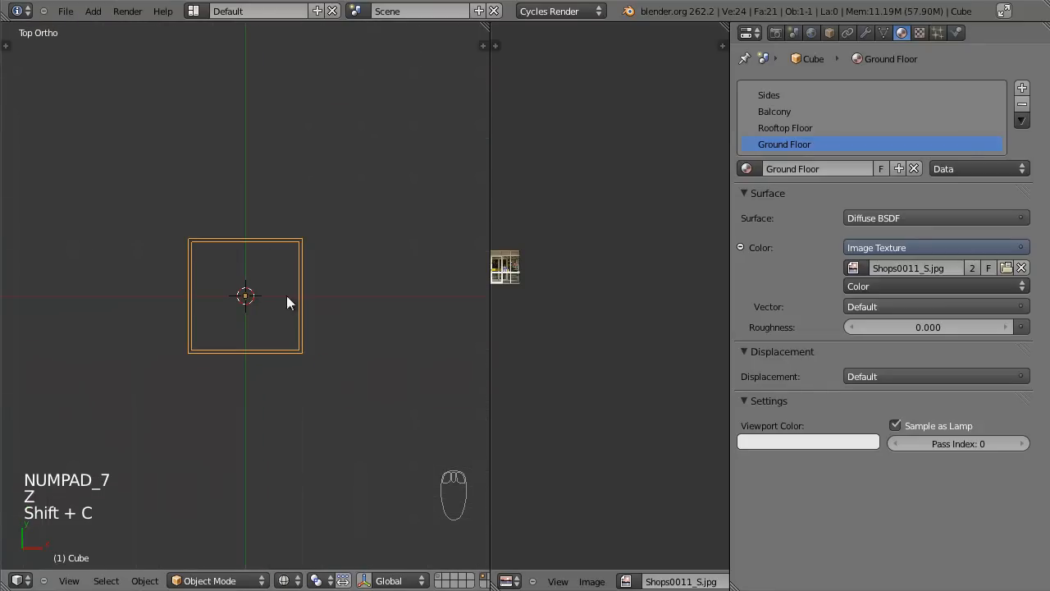
Switch the 3D view back to Texture shading and examine the tower's base from an angle.
{"action": "scroll", "coordinate": [256, 270], "scroll_direction": "up", "scroll_amount": 4}
{"action": "scroll", "coordinate": [276, 391], "scroll_direction": "down", "scroll_amount": 2}
{"action": "mouse_move", "coordinate": [277, 391]}
{"action": "middle_mouse_down"}
{"action": "mouse_move", "coordinate": [286, 314]}
{"action": "mouse_move", "coordinate": [253, 244]}
{"action": "middle_mouse_up"}
{"action": "key", "text": "z"}
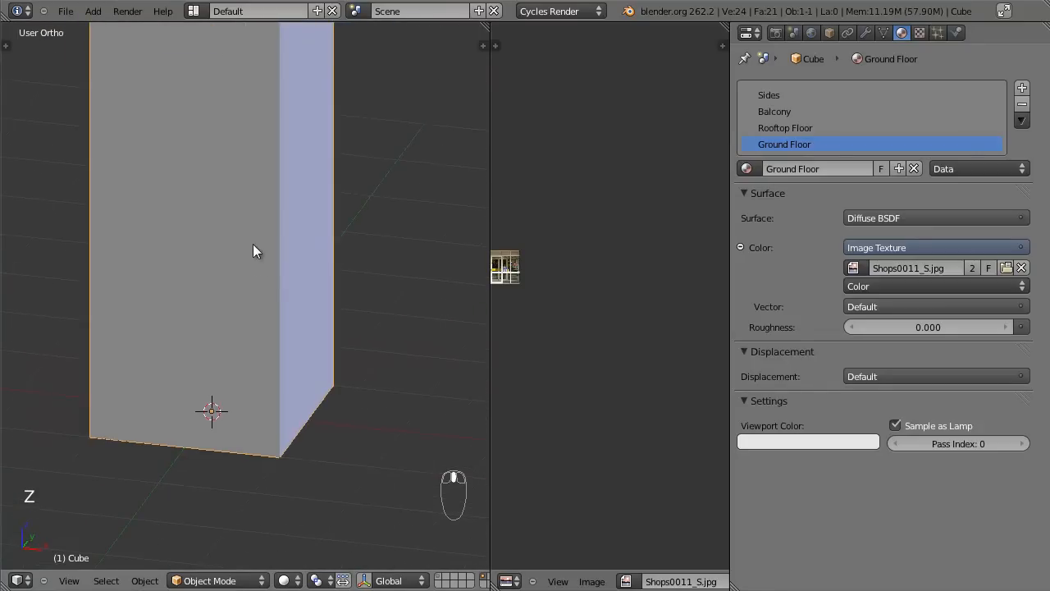
{"action": "left_click", "coordinate": [298, 580]}
{"action": "left_click", "coordinate": [306, 499]}
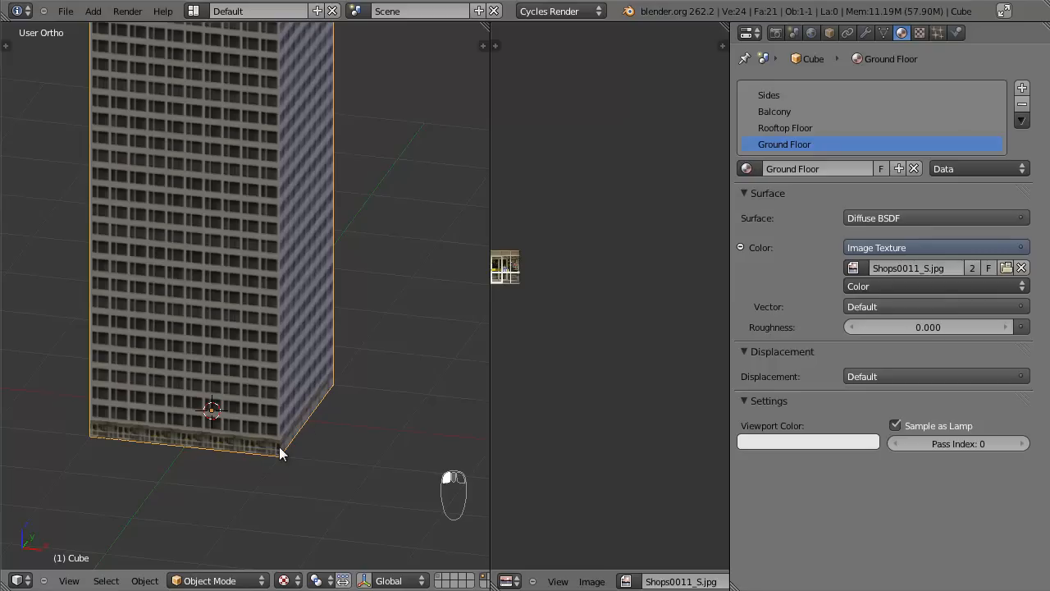
Add a cube at the tower's centre and scale it slightly wider than the tower's footprint in top view.
{"action": "key", "text": "KP_7"}
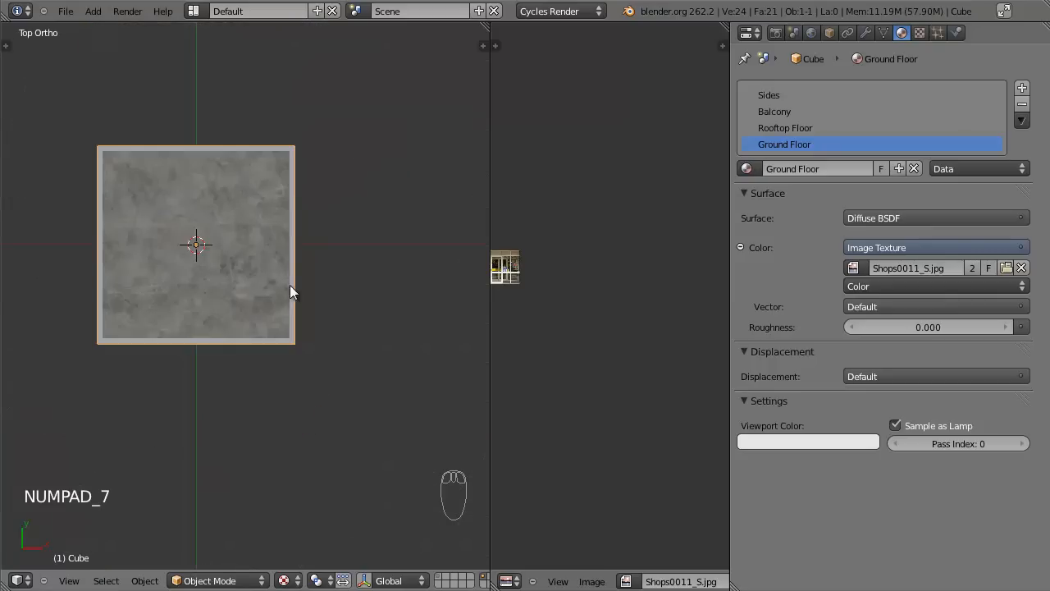
{"action": "key", "text": "z"}
{"action": "key", "text": "shift+a"}
{"action": "mouse_move", "coordinate": [277, 276]}
{"action": "left_click", "coordinate": [315, 292]}
{"action": "key", "text": "s"}
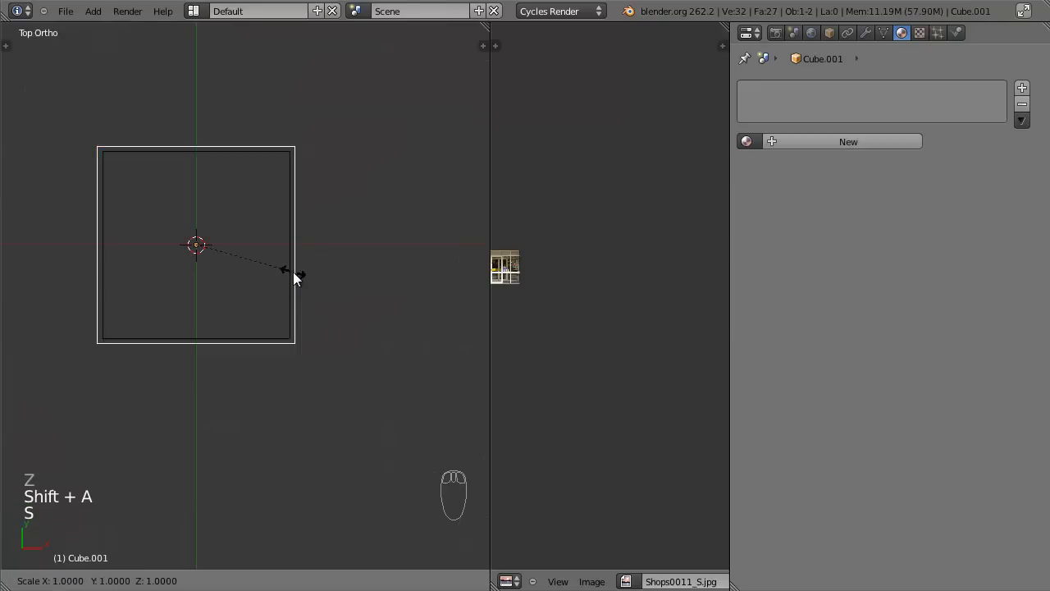
{"action": "left_click", "coordinate": [298, 272]}
Flatten the new cube along Z into a thin slab that just overhangs the tower's sides.
{"action": "key", "text": "KP_1"}
{"action": "key", "text": "z"}
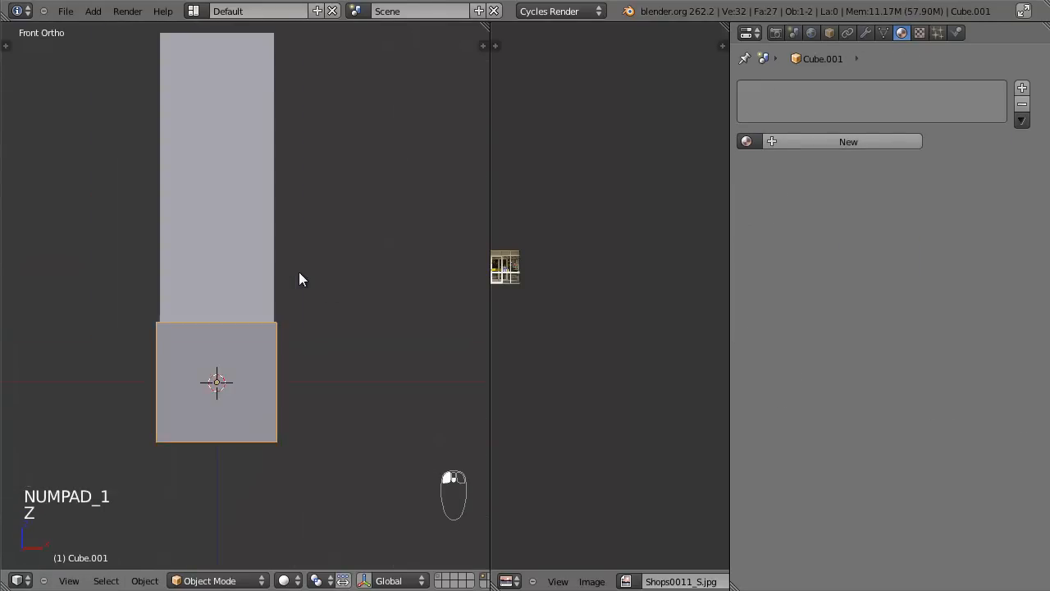
{"action": "key", "text": "s"}
{"action": "left_click", "coordinate": [225, 344]}
{"action": "middle_click_drag", "start_coordinate": [294, 254], "coordinate": [306, 187], "text": "shift"}
{"action": "scroll", "coordinate": [308, 189], "scroll_direction": "up", "scroll_amount": 3}
{"action": "key", "text": "s"}
{"action": "key", "text": "z"}
{"action": "left_click", "coordinate": [214, 354]}
{"action": "key", "text": "s"}
{"action": "key", "text": "z"}
{"action": "left_click", "coordinate": [283, 348]}
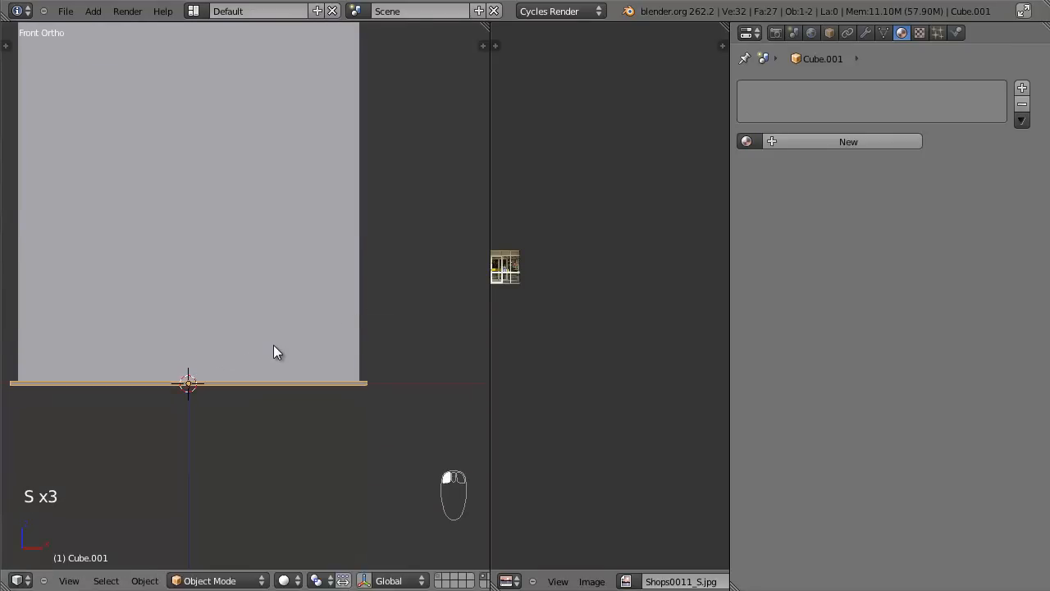
Raise the slab along Z to the joint between the shopfronts and the facade, fine-tuning it against the textured building.
{"action": "key", "text": "g"}
{"action": "left_click", "coordinate": [275, 321]}
{"action": "left_click", "coordinate": [285, 580]}
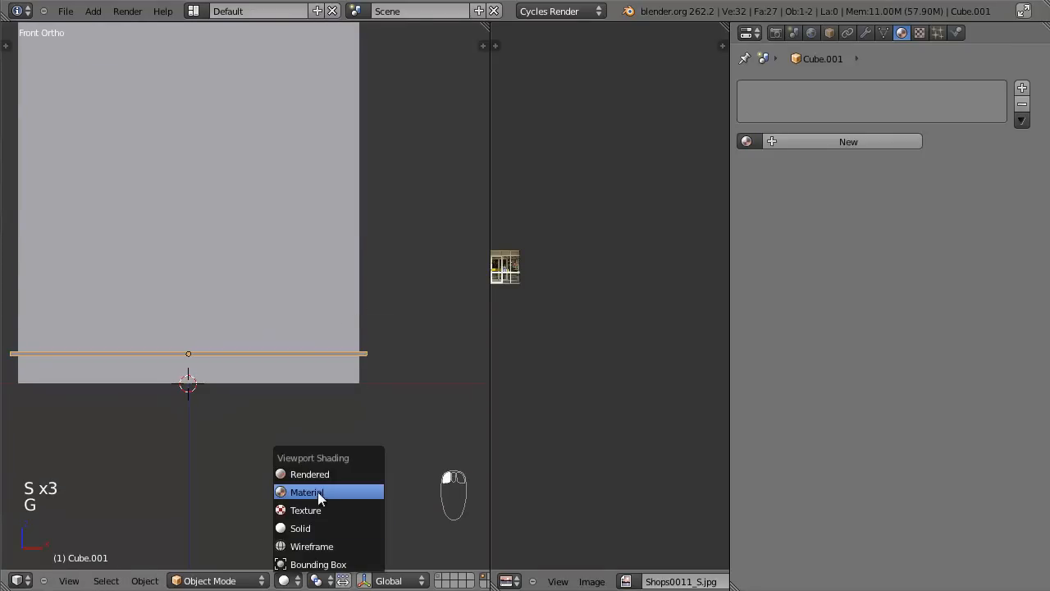
{"action": "left_click", "coordinate": [311, 510]}
{"action": "scroll", "coordinate": [374, 409], "scroll_direction": "up", "scroll_amount": 4}
{"action": "key", "text": "ctrl+s"}
{"action": "middle_click_drag", "start_coordinate": [272, 305], "coordinate": [161, 320]}
{"action": "key", "text": "g"}
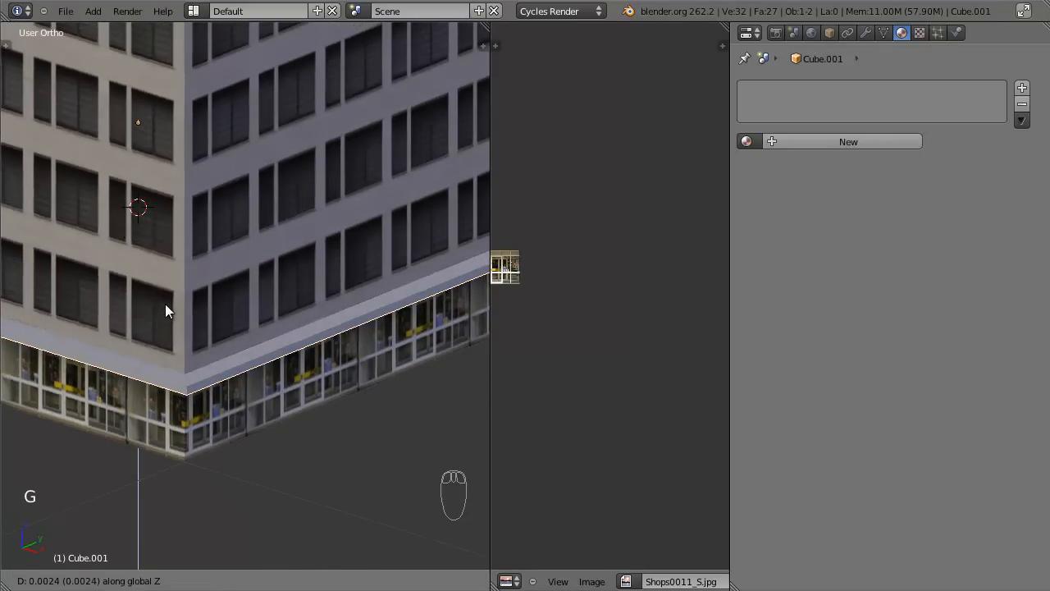
{"action": "left_click", "coordinate": [172, 296]}
{"action": "scroll", "coordinate": [172, 296], "scroll_direction": "down", "scroll_amount": 6}
Give the ledge a new material with a dark grey diffuse colour of RGB 0.0272 and sample it as the viewport colour.
{"action": "left_click", "coordinate": [838, 143]}
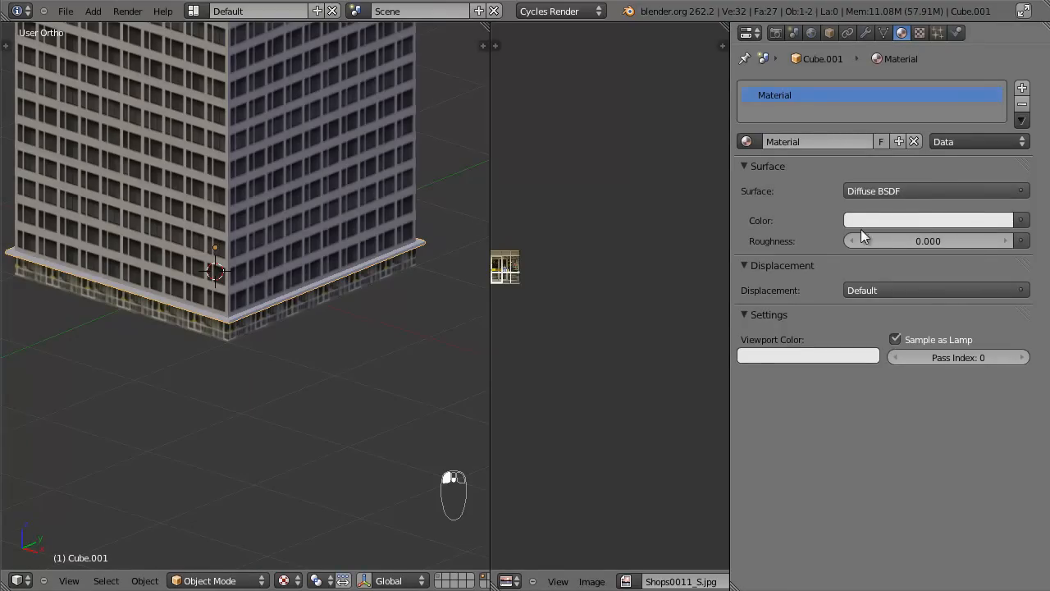
{"action": "left_click", "coordinate": [915, 221]}
{"action": "left_click_drag", "start_coordinate": [999, 313], "coordinate": [1000, 339]}
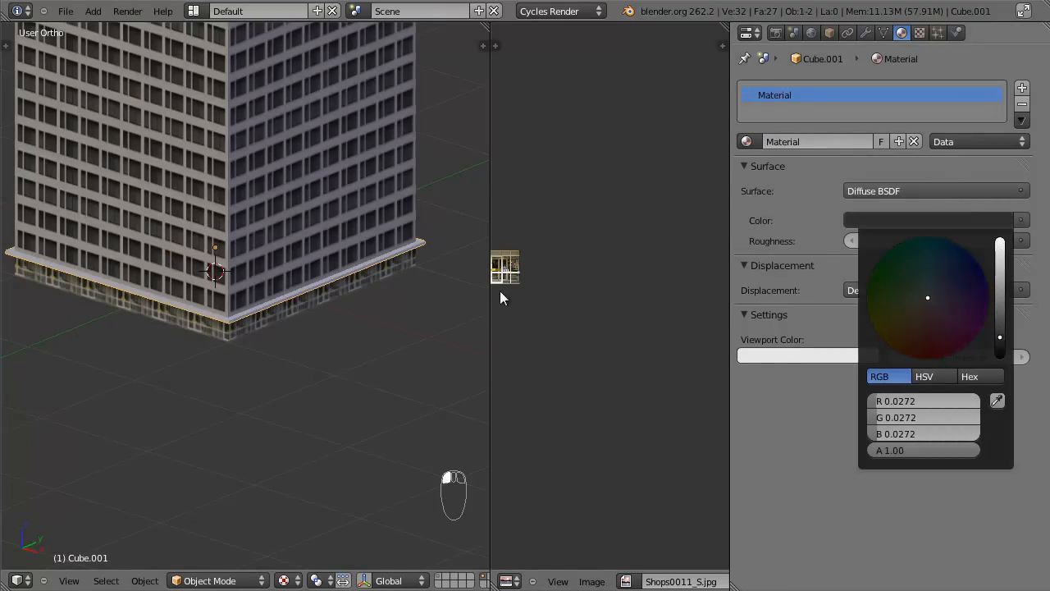
{"action": "scroll", "coordinate": [212, 341], "scroll_direction": "up", "scroll_amount": 2}
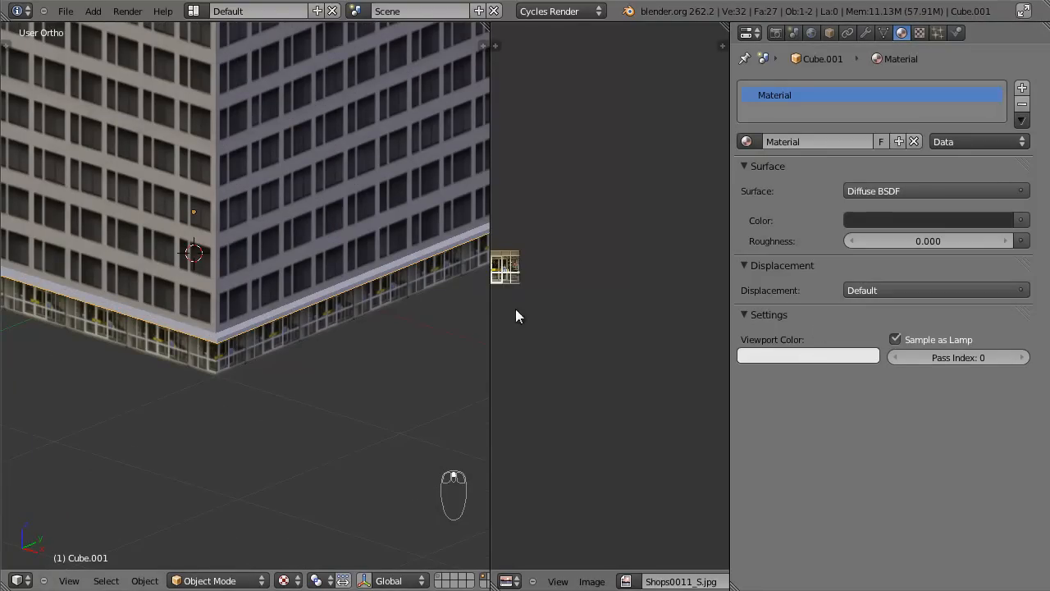
{"action": "left_click", "coordinate": [774, 355]}
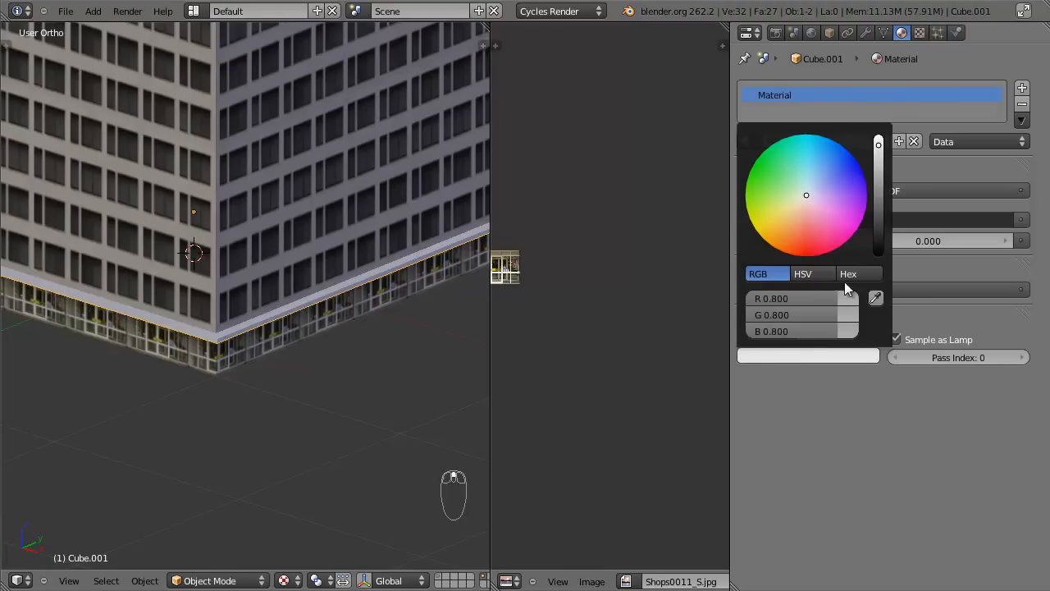
{"action": "left_click", "coordinate": [880, 294]}
{"action": "left_click", "coordinate": [939, 221]}
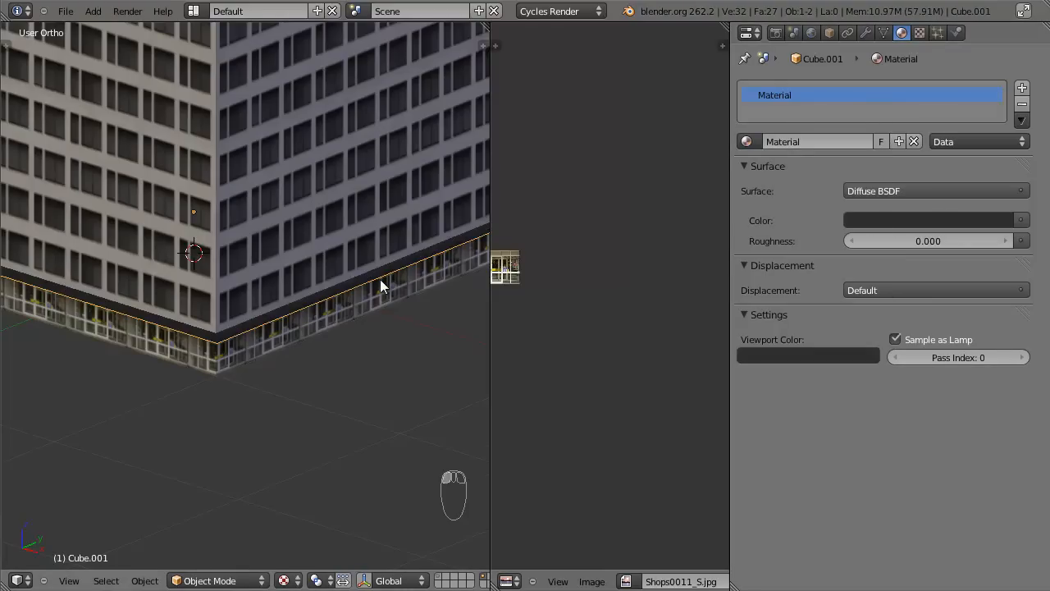
Deselect everything, examine the building from its base ledge to its rooftop, and save the file.
{"action": "key", "text": "a"}
{"action": "scroll", "coordinate": [379, 279], "scroll_direction": "down", "scroll_amount": 4}
{"action": "middle_click_drag", "start_coordinate": [379, 279], "coordinate": [266, 275]}
{"action": "scroll", "coordinate": [266, 275], "scroll_direction": "down", "scroll_amount": 4}
{"action": "middle_click_drag", "start_coordinate": [367, 233], "coordinate": [269, 357], "text": "shift"}
{"action": "scroll", "coordinate": [276, 227], "scroll_direction": "up", "scroll_amount": 3}
{"action": "scroll", "coordinate": [276, 227], "scroll_direction": "down", "scroll_amount": 3}
{"action": "middle_click_drag", "start_coordinate": [293, 295], "coordinate": [375, 237], "text": "shift"}
{"action": "scroll", "coordinate": [373, 233], "scroll_direction": "up", "scroll_amount": 4}
{"action": "middle_click_drag", "start_coordinate": [305, 150], "coordinate": [292, 386], "text": "shift"}
{"action": "key", "text": "ctrl+s"}
{"action": "left_click", "coordinate": [292, 385]}
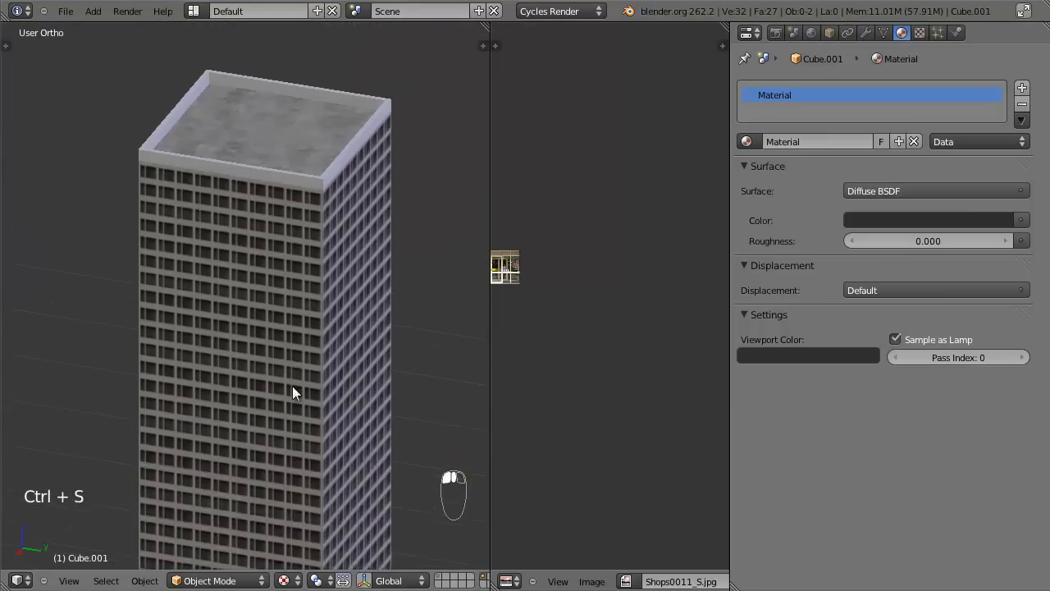
Add another cube at the tower's centre and scale it down to fit well inside the roof outline in top view.
{"action": "middle_click_drag", "start_coordinate": [296, 217], "coordinate": [299, 288], "text": "shift"}
{"action": "right_click", "coordinate": [299, 288]}
{"action": "scroll", "coordinate": [300, 288], "scroll_direction": "up", "scroll_amount": 3}
{"action": "scroll", "coordinate": [237, 174], "scroll_direction": "down", "scroll_amount": 3}
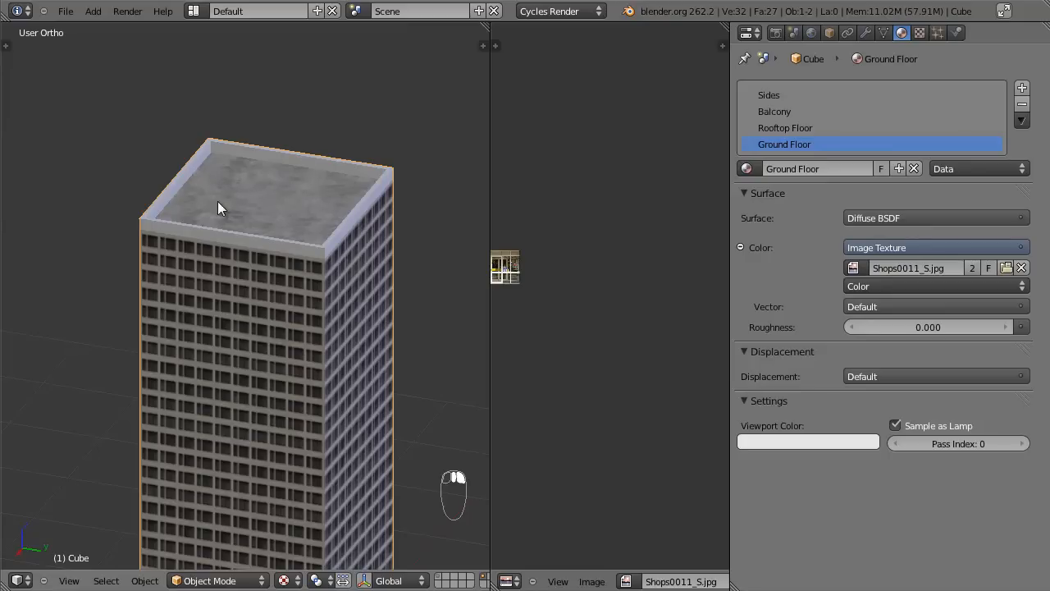
{"action": "key", "text": "KP_7"}
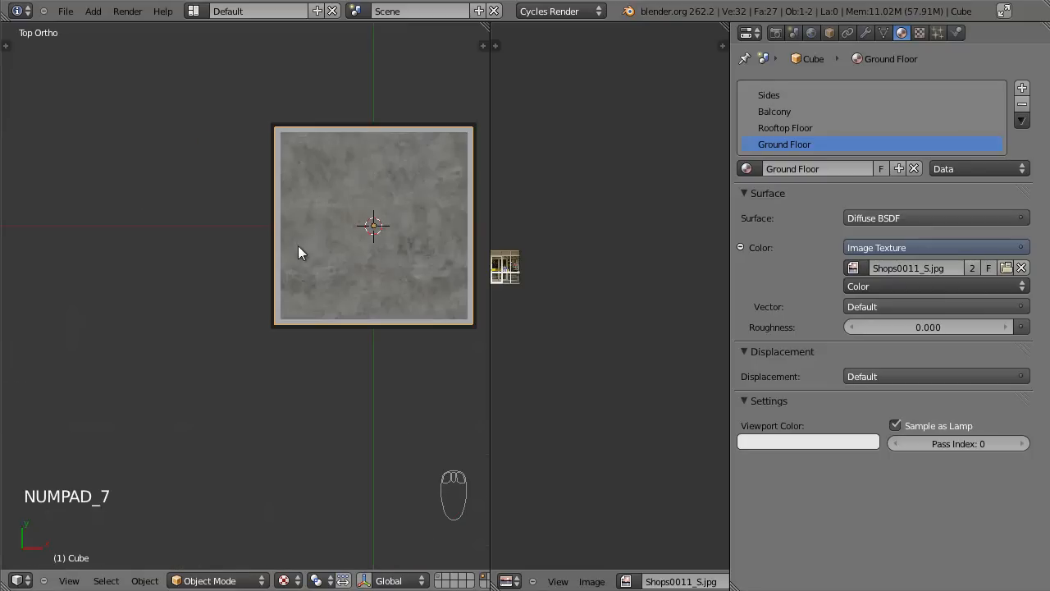
{"action": "middle_click_drag", "start_coordinate": [299, 250], "coordinate": [178, 343], "text": "shift"}
{"action": "key", "text": "shift+a"}
{"action": "mouse_move", "coordinate": [238, 326]}
{"action": "left_click", "coordinate": [316, 348]}
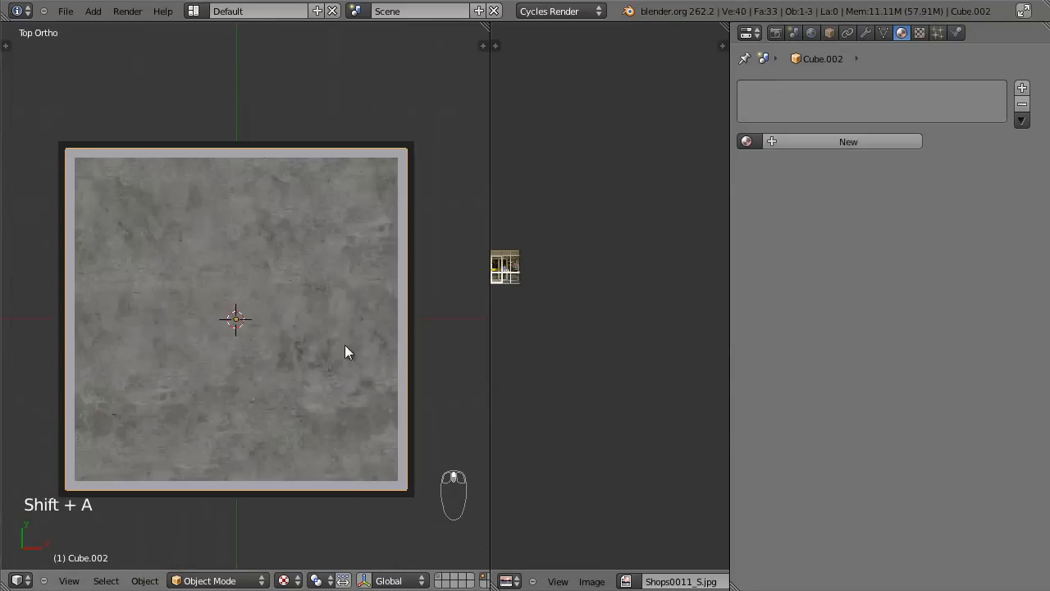
{"action": "key", "text": "s"}
{"action": "left_click", "coordinate": [283, 329]}
Move the small cube up to the tower's roof in the front wireframe view.
{"action": "key", "text": "KP_1"}
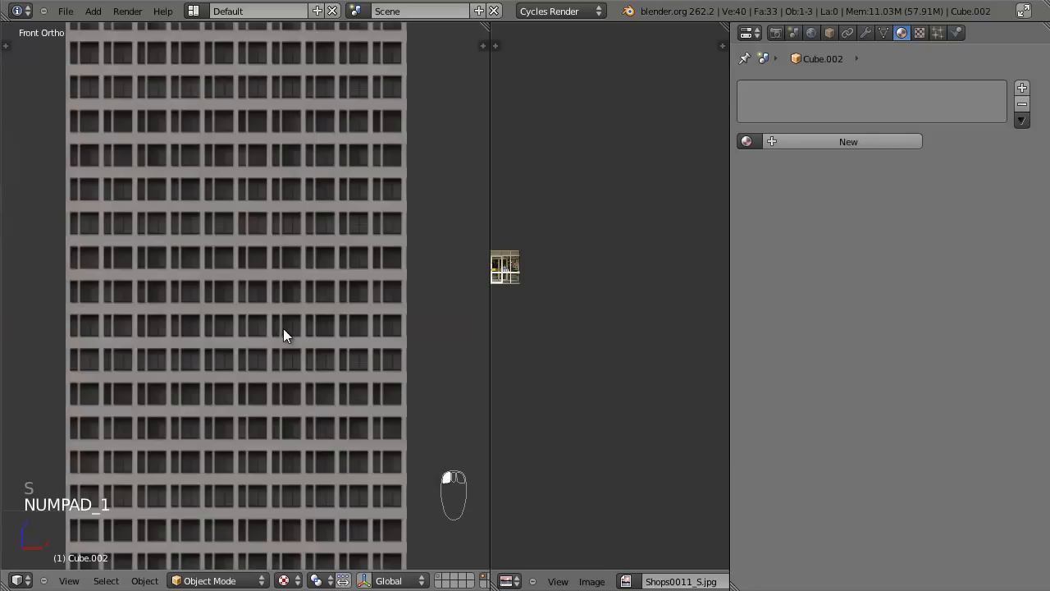
{"action": "key", "text": "z"}
{"action": "scroll", "coordinate": [294, 361], "scroll_direction": "down", "scroll_amount": 4}
{"action": "key", "text": "g"}
{"action": "left_click", "coordinate": [291, 131]}
{"action": "scroll", "coordinate": [290, 124], "scroll_direction": "up", "scroll_amount": 4}
{"action": "middle_click_drag", "start_coordinate": [290, 124], "coordinate": [285, 271], "text": "shift"}
Flatten the rooftop cube along Z and adjust its height against the roof surface.
{"action": "key", "text": "s"}
{"action": "key", "text": "z"}
{"action": "left_click", "coordinate": [255, 261]}
{"action": "key", "text": "g"}
{"action": "key", "text": "z"}
{"action": "left_click", "coordinate": [256, 234]}
Shift the rooftop box off-centre along negative X and check its placement in solid shading.
{"action": "key", "text": "g"}
{"action": "key", "text": "x"}
{"action": "left_click", "coordinate": [235, 233]}
{"action": "middle_click_drag", "start_coordinate": [235, 233], "coordinate": [227, 264]}
{"action": "key", "text": "z"}
{"action": "scroll", "coordinate": [227, 265], "scroll_direction": "down", "scroll_amount": 2}
{"action": "scroll", "coordinate": [199, 286], "scroll_direction": "up", "scroll_amount": 3}
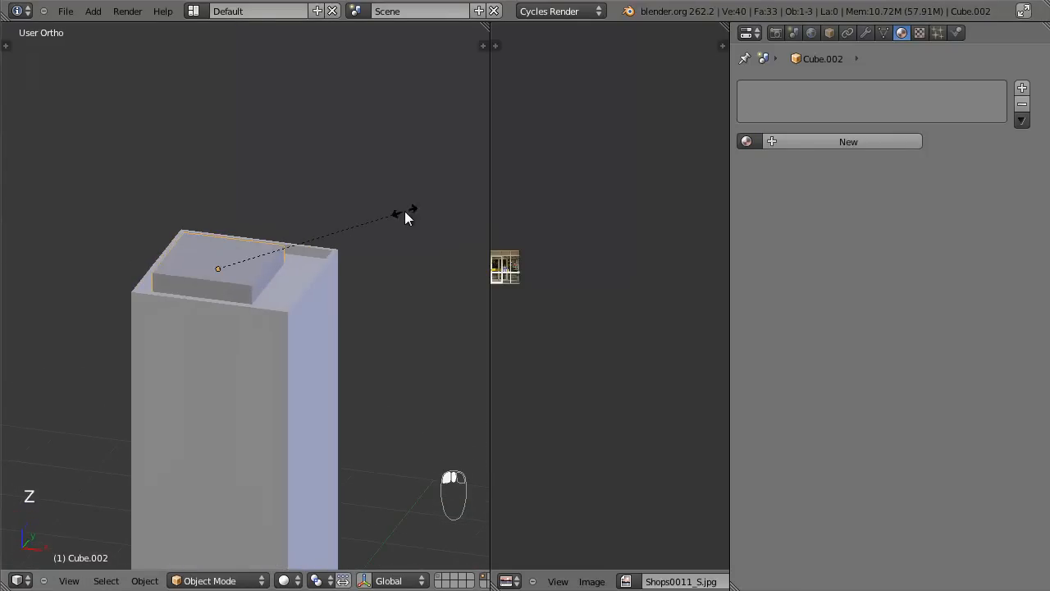
Shrink the rooftop box, reposition it along Z, and stretch its height along Z.
{"action": "key", "text": "s"}
{"action": "left_click", "coordinate": [377, 222]}
{"action": "key", "text": "g"}
{"action": "key", "text": "z"}
{"action": "left_click", "coordinate": [378, 223]}
{"action": "scroll", "coordinate": [378, 223], "scroll_direction": "up", "scroll_amount": 3}
{"action": "key", "text": "s"}
{"action": "key", "text": "z"}
{"action": "left_click", "coordinate": [413, 228]}
{"action": "middle_click_drag", "start_coordinate": [370, 227], "coordinate": [349, 276]}
Enter edit mode on the rooftop box and add a centred loop cut that divides it in half along Y.
{"action": "key", "text": "KP_7"}
{"action": "key", "text": "Tab"}
{"action": "key", "text": "z"}
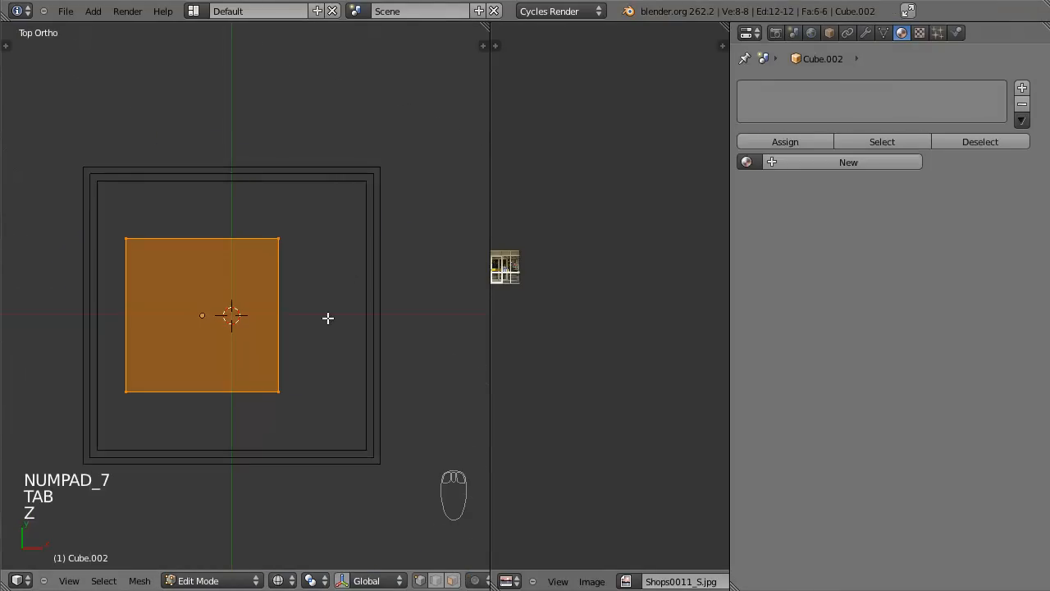
{"action": "key", "text": "ctrl+r"}
{"action": "left_click", "coordinate": [299, 316]}
{"action": "right_click", "coordinate": [299, 321]}
{"action": "key", "text": "a"}
{"action": "key", "text": "a"}
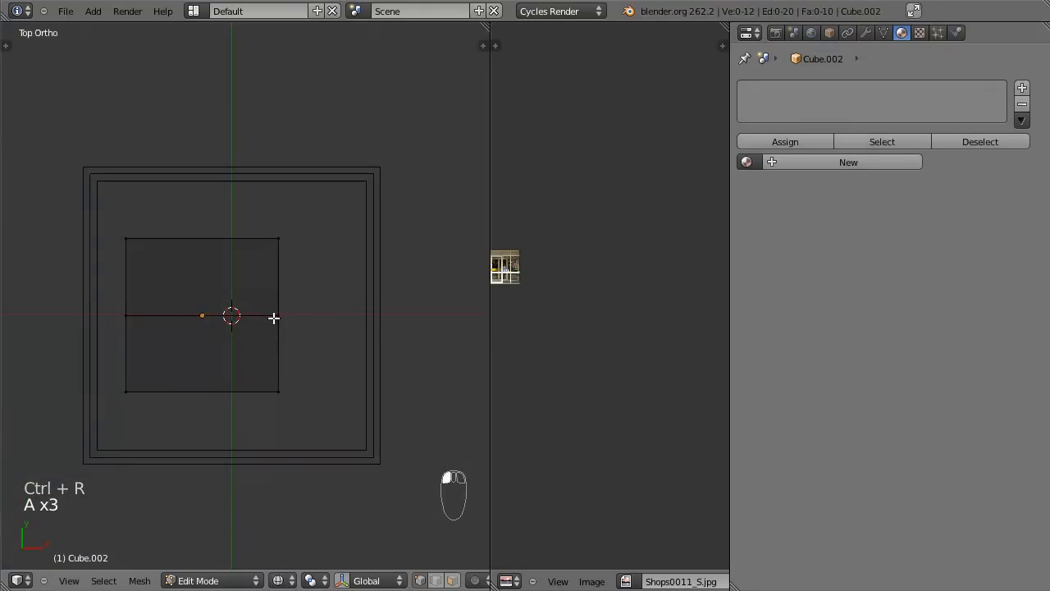
{"action": "key", "text": "ctrl+r"}
{"action": "right_click", "coordinate": [288, 319]}
{"action": "key", "text": "a"}
{"action": "key", "text": "a"}
Select the positive-X side face of the box's negative-Y half and extrude it outward along X.
{"action": "key", "text": "b"}
{"action": "left_click_drag", "start_coordinate": [258, 298], "coordinate": [320, 432]}
{"action": "key", "text": "g"}
{"action": "right_click", "coordinate": [316, 386]}
{"action": "key", "text": "e"}
{"action": "left_click", "coordinate": [412, 371]}
Box-select the vertices at the original positive-X side of the box and move them along negative X to narrow the main block.
{"action": "key", "text": "a"}
{"action": "key", "text": "a"}
{"action": "key", "text": "a"}
{"action": "key", "text": "b"}
{"action": "left_click_drag", "start_coordinate": [232, 186], "coordinate": [331, 496]}
{"action": "key", "text": "g"}
{"action": "left_click", "coordinate": [228, 458]}
Box-select the end of the extruded wing and pull it back along X to shorten the wing.
{"action": "key", "text": "a"}
{"action": "key", "text": "b"}
{"action": "left_click_drag", "start_coordinate": [318, 256], "coordinate": [407, 444]}
{"action": "key", "text": "g"}
{"action": "key", "text": "x"}
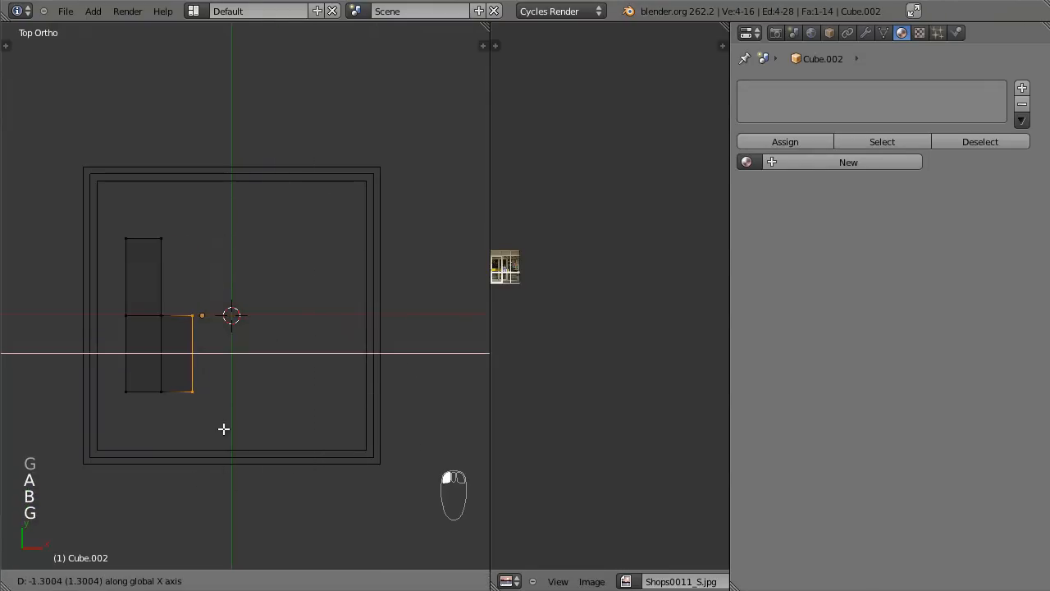
{"action": "left_click", "coordinate": [228, 428]}
Box-select all vertices on the positive-X side of the L-shaped block and move them together along X, then leave edit mode.
{"action": "scroll", "coordinate": [225, 368], "scroll_direction": "up", "scroll_amount": 2}
{"action": "middle_click_drag", "start_coordinate": [225, 369], "coordinate": [158, 262]}
{"action": "key", "text": "a"}
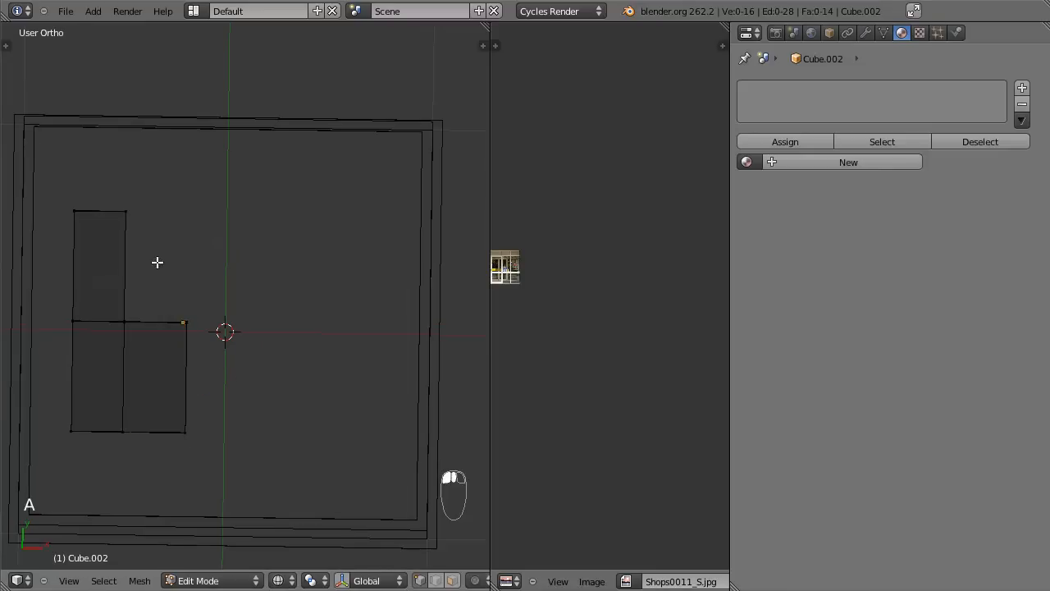
{"action": "key", "text": "b"}
{"action": "left_click_drag", "start_coordinate": [110, 173], "coordinate": [295, 535]}
{"action": "key", "text": "g"}
{"action": "key", "text": "x"}
{"action": "left_click", "coordinate": [336, 453]}
{"action": "key", "text": "Tab"}
Cut two vertical loops across the narrower part of the L-shaped block, scale them closer along Y, and shift them toward its end.
{"action": "mouse_move", "coordinate": [336, 453]}
{"action": "middle_mouse_down"}
{"action": "mouse_move", "coordinate": [286, 386]}
{"action": "mouse_move", "coordinate": [284, 278]}
{"action": "mouse_move", "coordinate": [217, 254]}
{"action": "mouse_move", "coordinate": [245, 251]}
{"action": "mouse_move", "coordinate": [277, 202]}
{"action": "mouse_move", "coordinate": [254, 302]}
{"action": "mouse_move", "coordinate": [312, 283]}
{"action": "middle_mouse_up"}
{"action": "key", "text": "z"}
{"action": "key", "text": "Tab"}
{"action": "key", "text": "ctrl+r"}
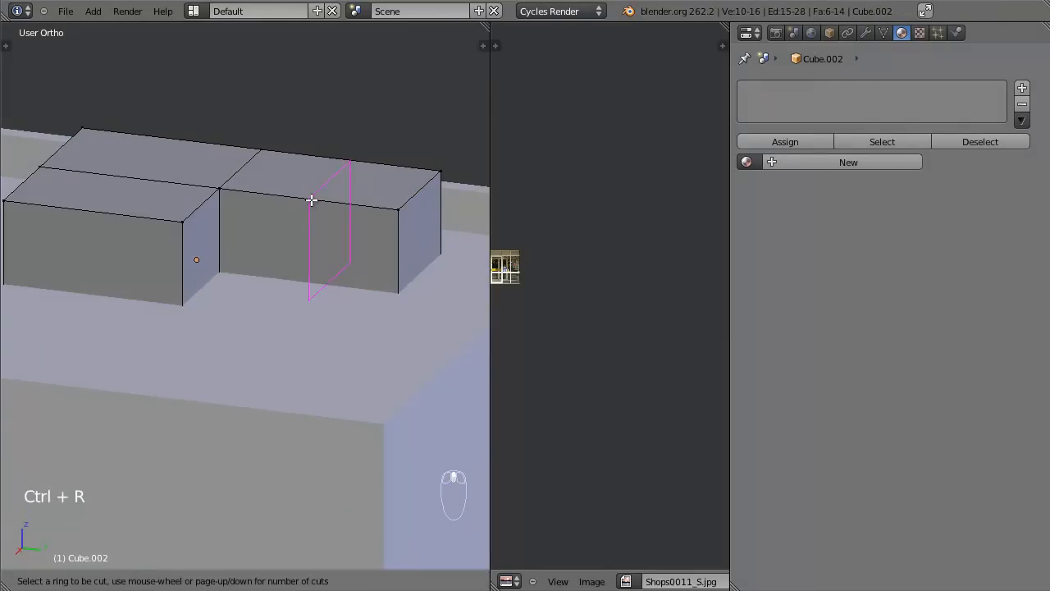
{"action": "left_click", "coordinate": [311, 199]}
{"action": "right_click", "coordinate": [311, 199]}
{"action": "key", "text": "s"}
{"action": "key", "text": "y"}
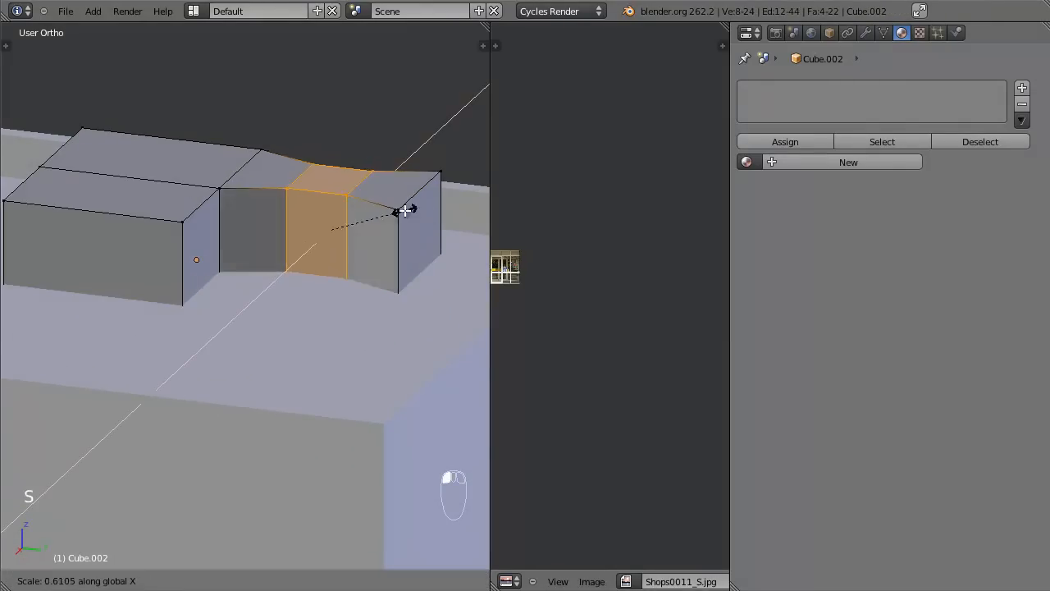
{"action": "left_click", "coordinate": [389, 223]}
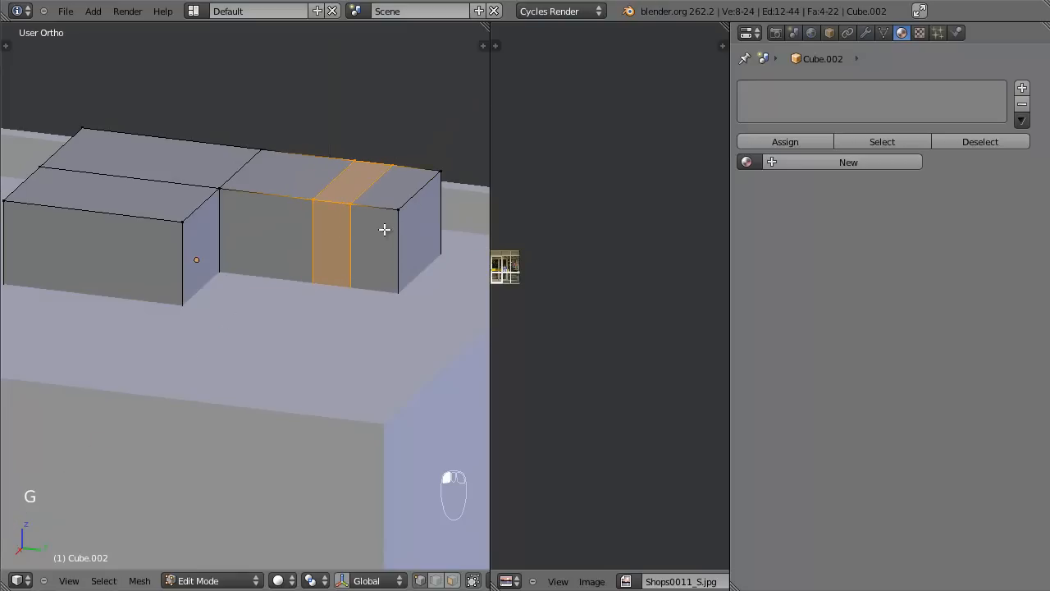
Add a horizontal loop cut around the L-shaped block, slide it toward the top, and deselect everything in front wireframe view.
{"action": "key", "text": "ctrl+r"}
{"action": "left_click", "coordinate": [396, 234]}
{"action": "left_click", "coordinate": [403, 221]}
{"action": "key", "text": "z"}
{"action": "right_click", "coordinate": [350, 297]}
{"action": "key", "text": "KP_1"}
{"action": "key", "text": "a"}
{"action": "key", "text": "a"}
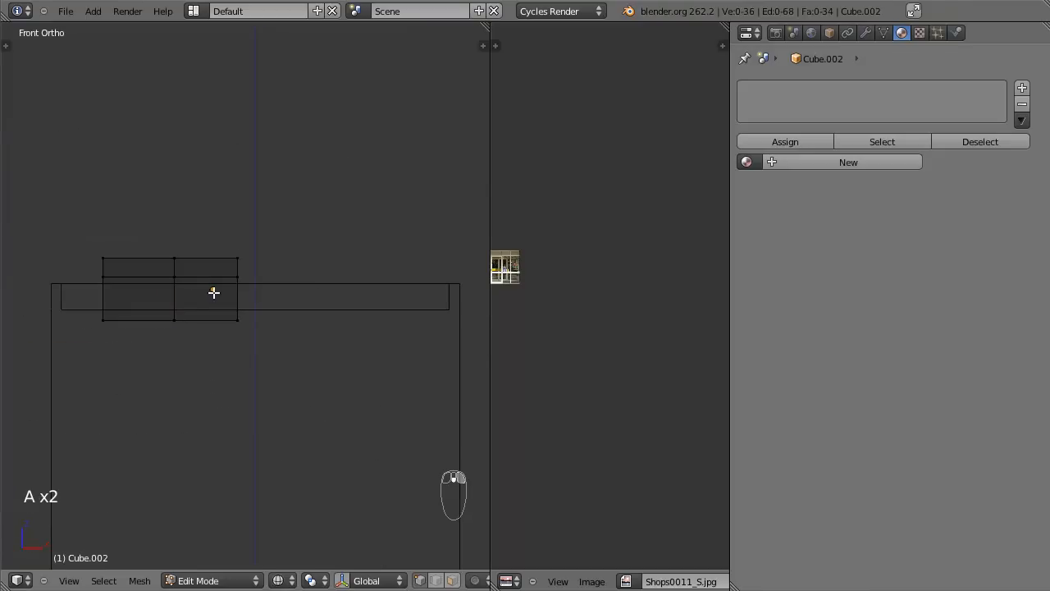
Box-select the underside of the L-shaped block and delete its bottom faces.
{"action": "key", "text": "b"}
{"action": "left_click_drag", "start_coordinate": [59, 304], "coordinate": [335, 346]}
{"action": "key", "text": "x"}
{"action": "left_click", "coordinate": [332, 342]}
Select the four corners of the door-sized face on the block's narrower wing and extrude it inward as a recess.
{"action": "key", "text": "z"}
{"action": "mouse_move", "coordinate": [326, 312]}
{"action": "middle_mouse_down"}
{"action": "mouse_move", "coordinate": [293, 300]}
{"action": "mouse_move", "coordinate": [173, 337]}
{"action": "mouse_move", "coordinate": [300, 246]}
{"action": "middle_mouse_up"}
{"action": "key", "text": "z"}
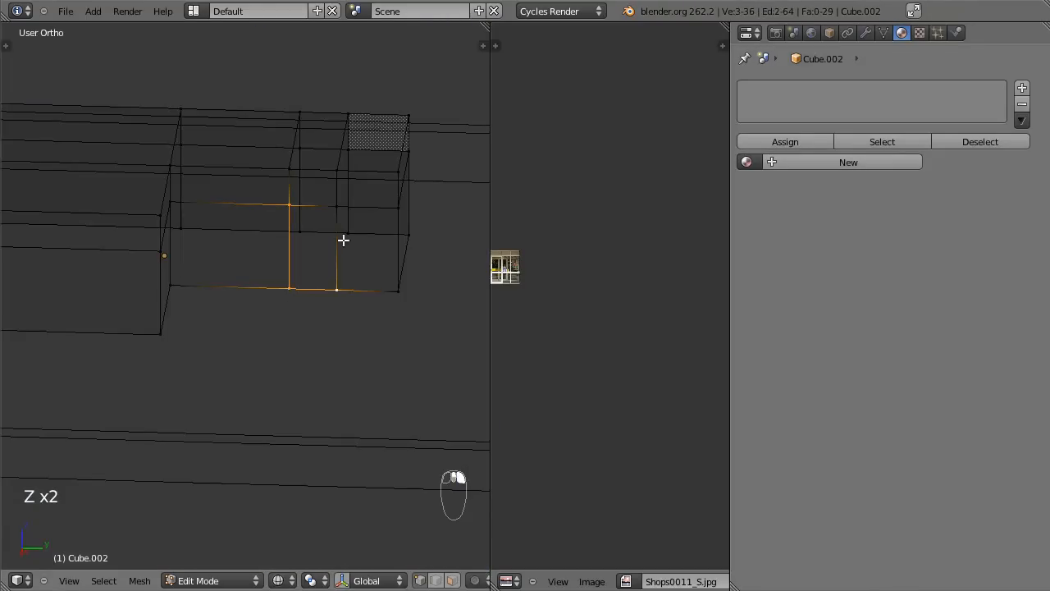
{"action": "right_click", "coordinate": [341, 209], "text": "shift"}
{"action": "middle_click_drag", "start_coordinate": [350, 208], "coordinate": [239, 254]}
{"action": "key", "text": "z"}
{"action": "key", "text": "e"}
{"action": "left_click", "coordinate": [247, 255]}
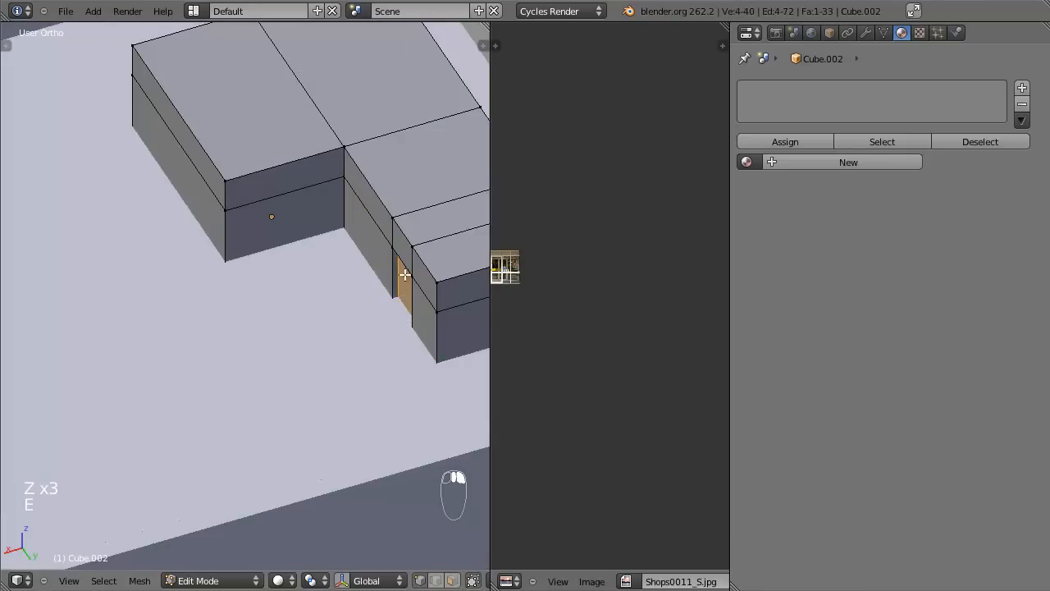
Delete the leftover bottom face and edge of the door recess.
{"action": "key", "text": "z"}
{"action": "right_click", "coordinate": [402, 347]}
{"action": "key", "text": "x"}
{"action": "left_click", "coordinate": [380, 315]}
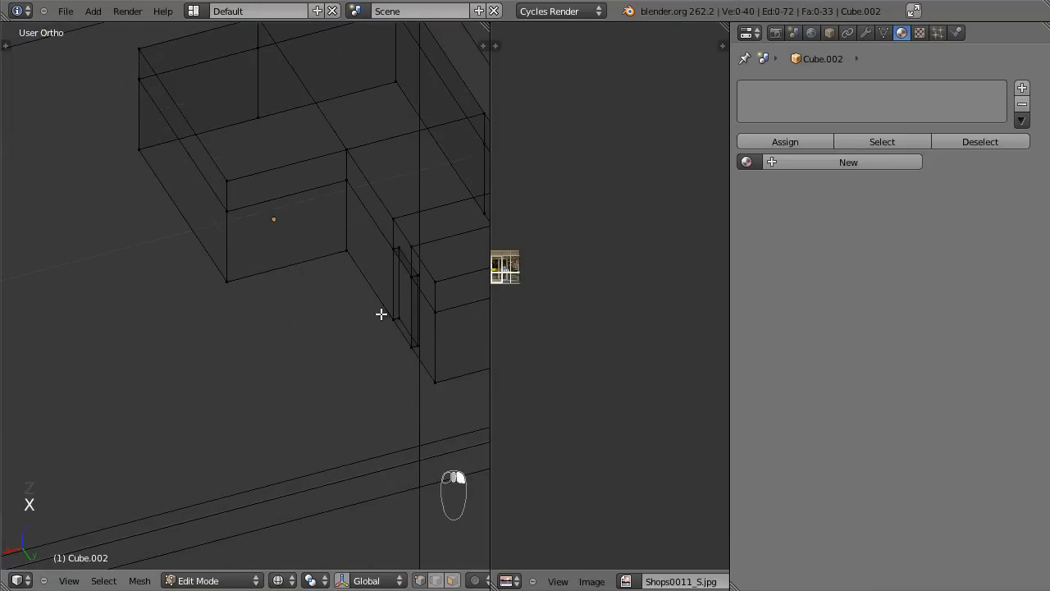
{"action": "key", "text": "x"}
{"action": "left_click", "coordinate": [394, 336]}
Leave edit mode and give the L-shaped block the existing Balcony material.
{"action": "key", "text": "Tab"}
{"action": "key", "text": "z"}
{"action": "middle_click_drag", "start_coordinate": [331, 292], "coordinate": [342, 299]}
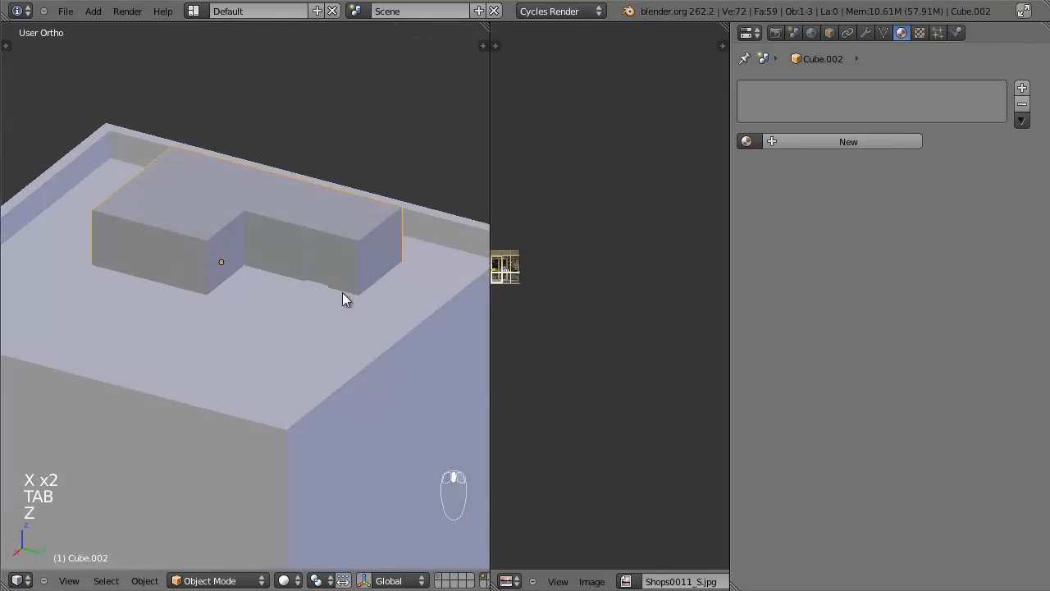
{"action": "left_click", "coordinate": [749, 142]}
{"action": "left_click", "coordinate": [775, 168]}
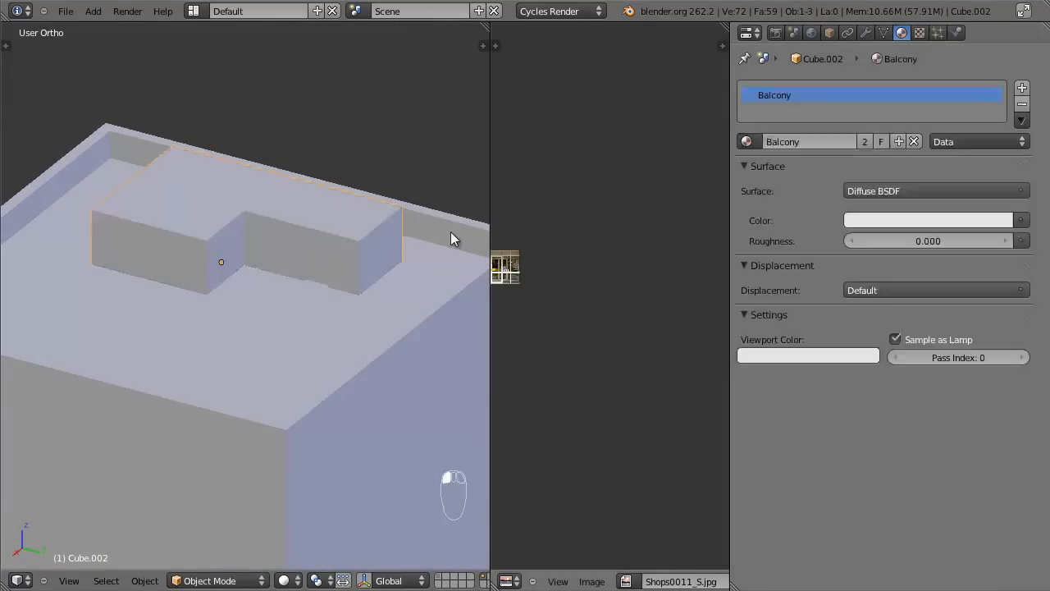
Add a second material slot to the block and create a new material named Door in it.
{"action": "middle_click_drag", "start_coordinate": [390, 237], "coordinate": [343, 289], "text": "shift"}
{"action": "scroll", "coordinate": [346, 290], "scroll_direction": "up", "scroll_amount": 3}
{"action": "left_click", "coordinate": [1022, 88]}
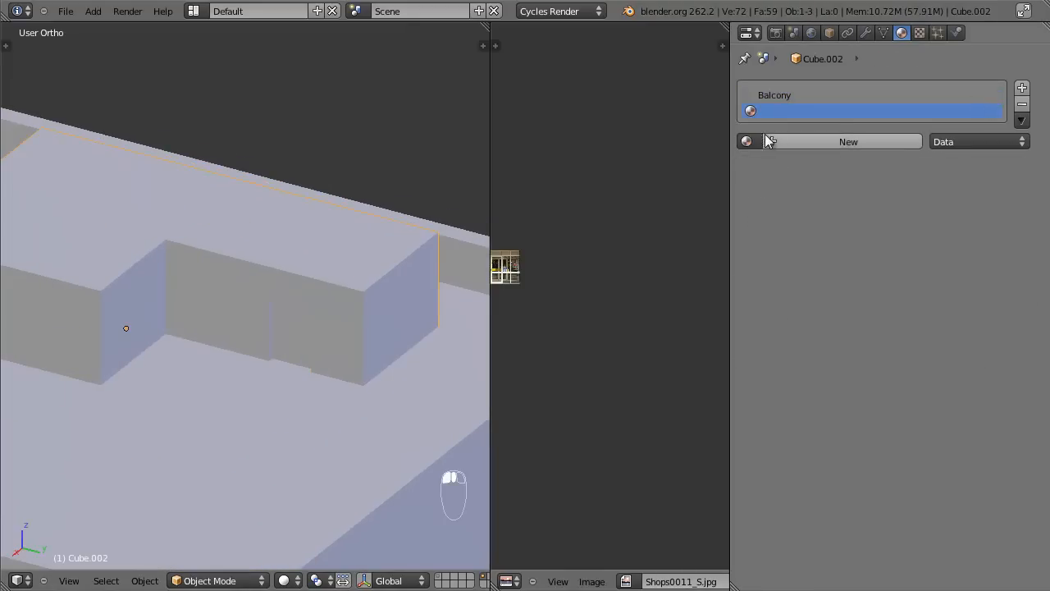
{"action": "left_click", "coordinate": [746, 141]}
{"action": "left_click", "coordinate": [787, 141]}
{"action": "left_click", "coordinate": [789, 141]}
{"action": "type", "text": "Door"}
{"action": "key", "text": "Return"}
Enter edit mode in wireframe, switch to face selection and select the recessed door face.
{"action": "key", "text": "Tab"}
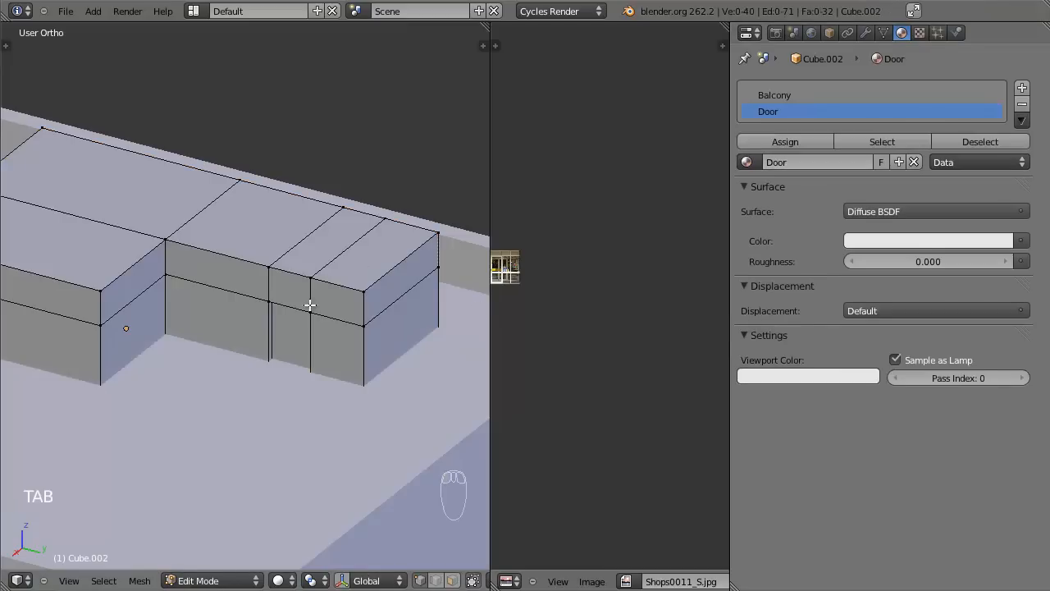
{"action": "key", "text": "z"}
{"action": "left_click", "coordinate": [452, 580]}
{"action": "right_click", "coordinate": [308, 333]}
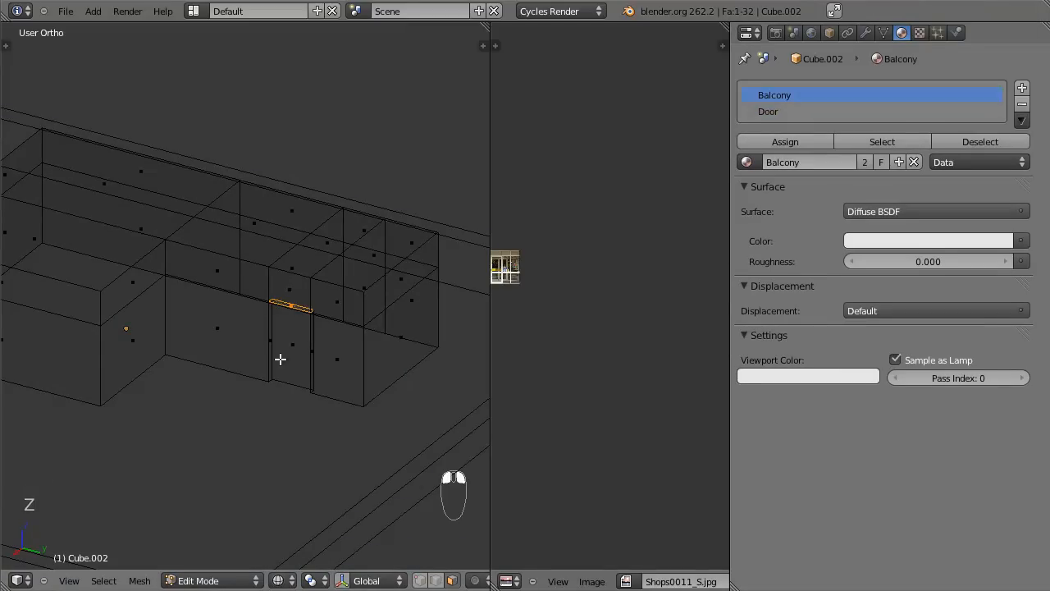
Set the Balcony material's diffuse colour to a dark reddish brown.
{"action": "left_click", "coordinate": [925, 239]}
{"action": "left_click", "coordinate": [924, 241]}
{"action": "left_click_drag", "start_coordinate": [923, 349], "coordinate": [917, 372]}
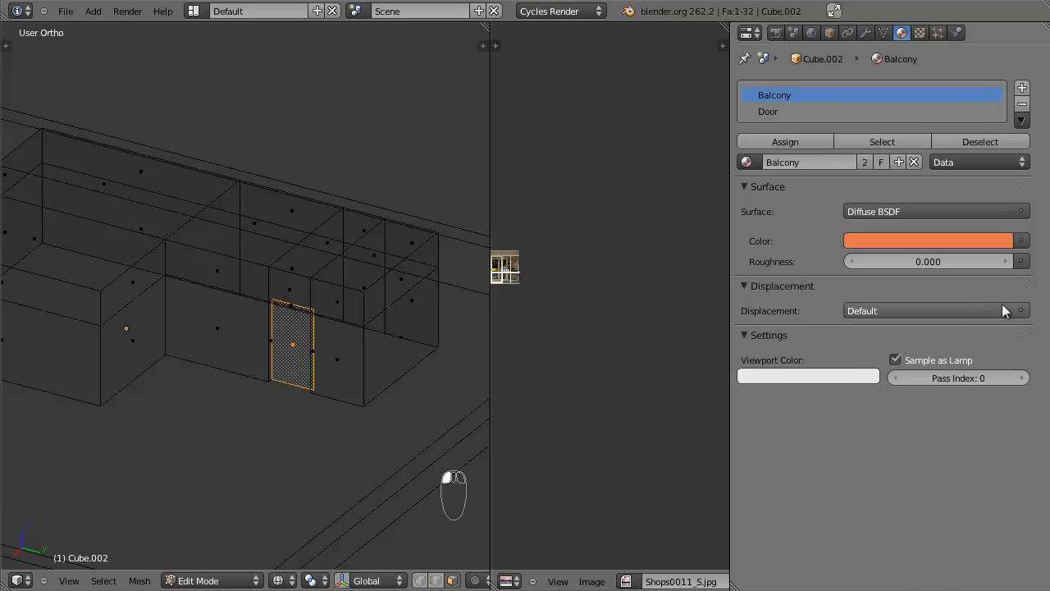
{"action": "left_click", "coordinate": [935, 240]}
{"action": "left_click_drag", "start_coordinate": [999, 262], "coordinate": [1000, 328]}
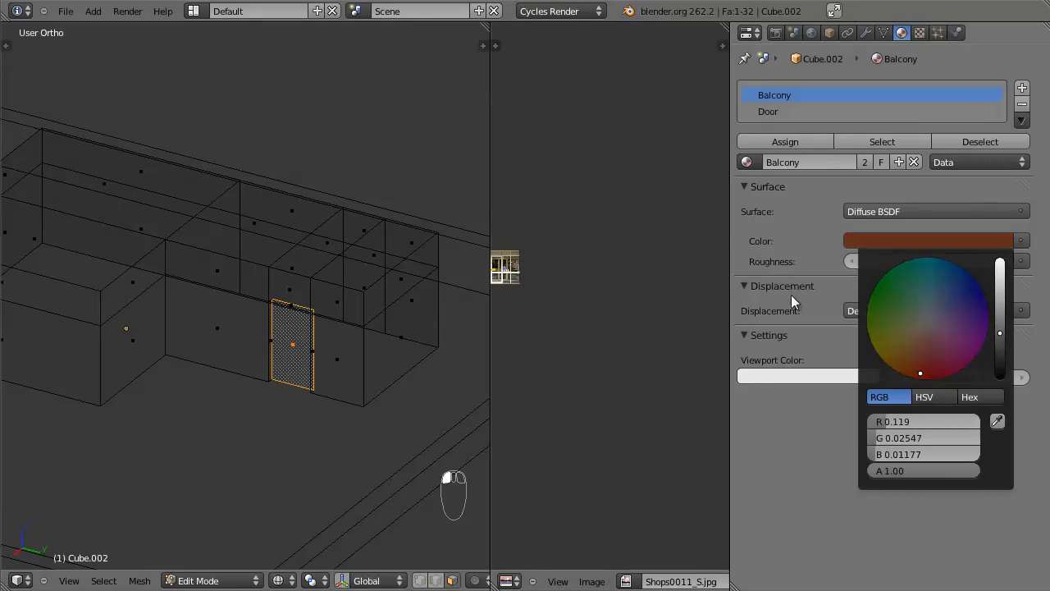
Reset the Balcony material's diffuse colour to light grey with R, G and B all at 0.8.
{"action": "left_click", "coordinate": [799, 114]}
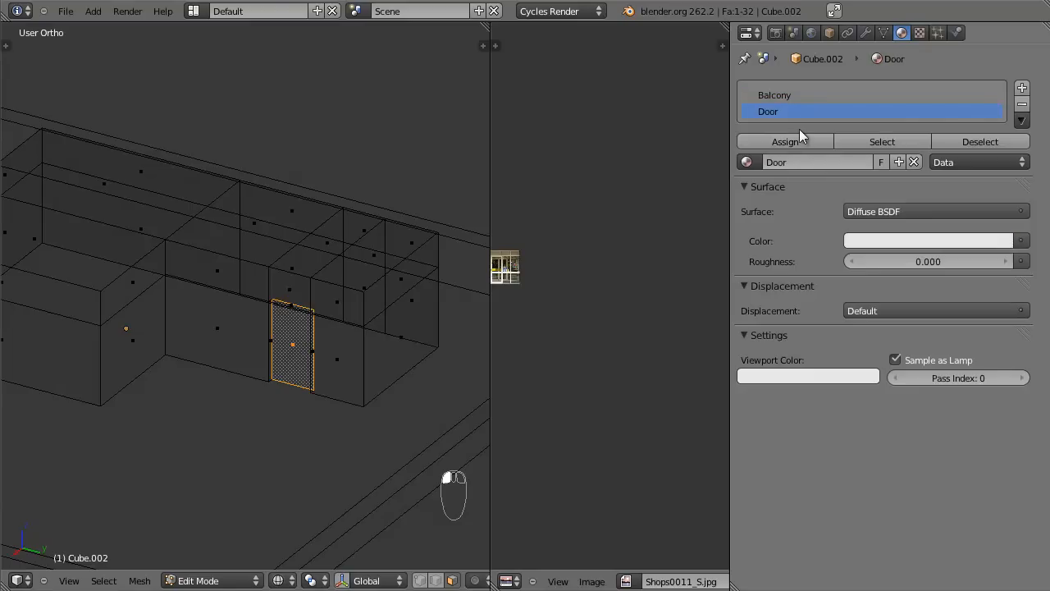
{"action": "left_click", "coordinate": [797, 99]}
{"action": "left_click", "coordinate": [909, 241]}
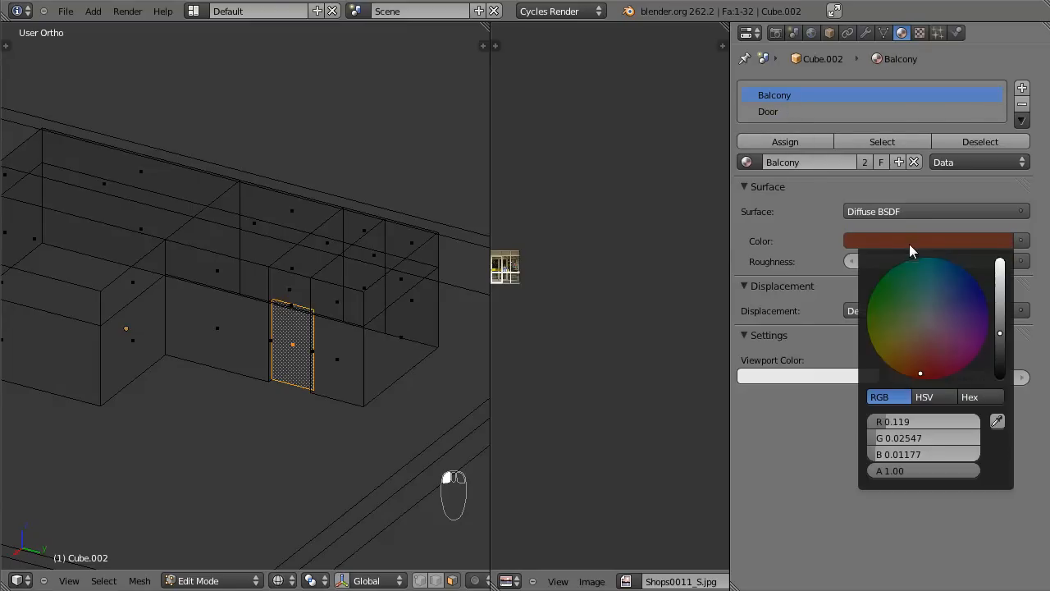
{"action": "left_click", "coordinate": [929, 312]}
{"action": "left_click_drag", "start_coordinate": [999, 332], "coordinate": [1009, 263]}
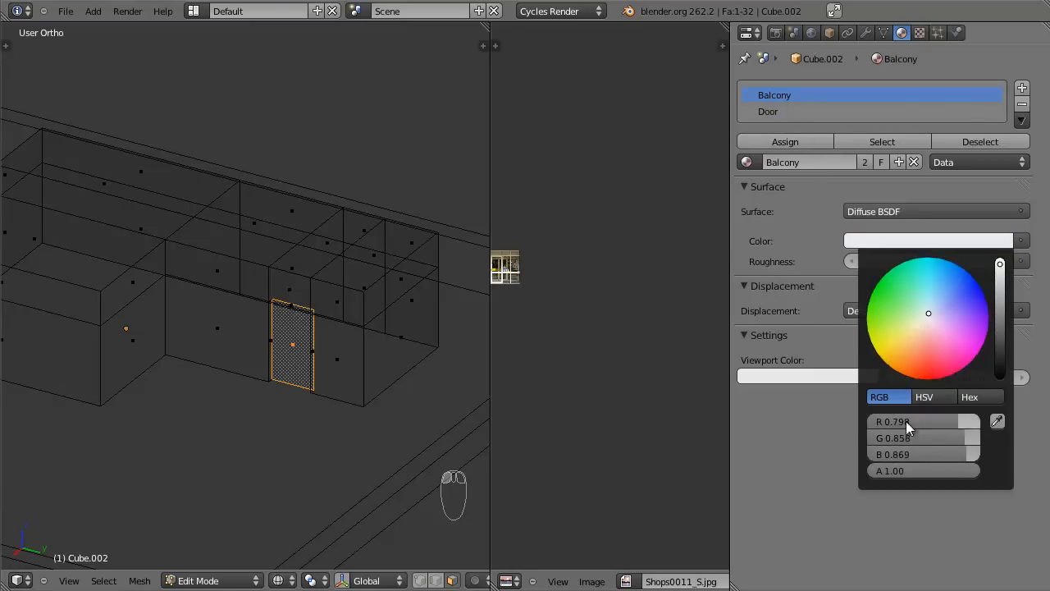
{"action": "type", "text": "0.8"}
{"action": "key", "text": "Tab"}
{"action": "type", "text": "0.8"}
{"action": "key", "text": "Tab"}
{"action": "type", "text": "0.8"}
{"action": "key", "text": "Return"}
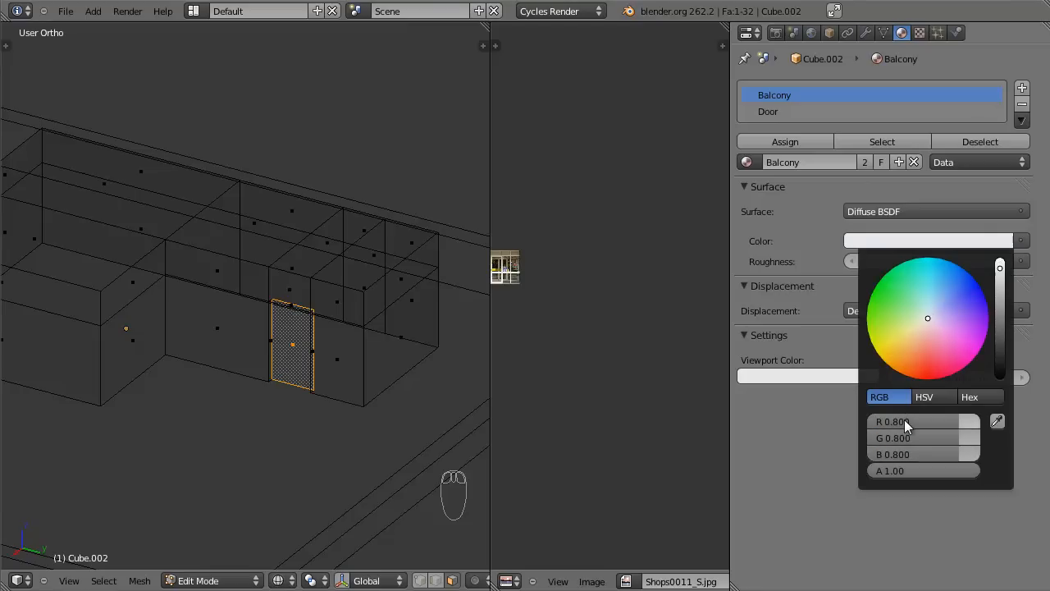
Set the Door material's diffuse colour to dark brown, assign it to the door face, and leave edit mode.
{"action": "left_click", "coordinate": [940, 245]}
{"action": "left_click_drag", "start_coordinate": [957, 305], "coordinate": [919, 370]}
{"action": "left_click", "coordinate": [1004, 325]}
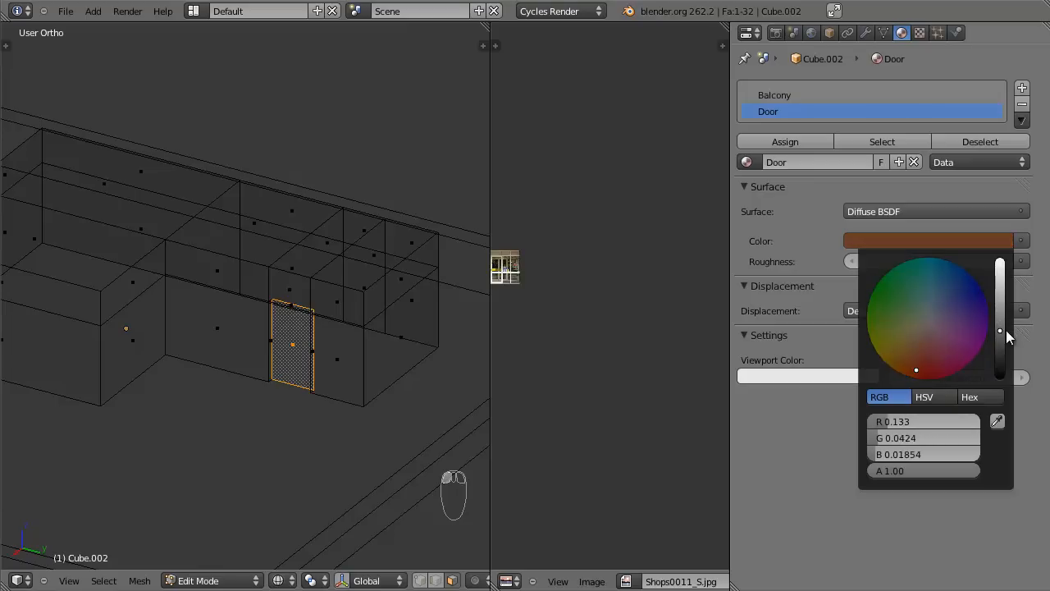
{"action": "key", "text": "Tab"}
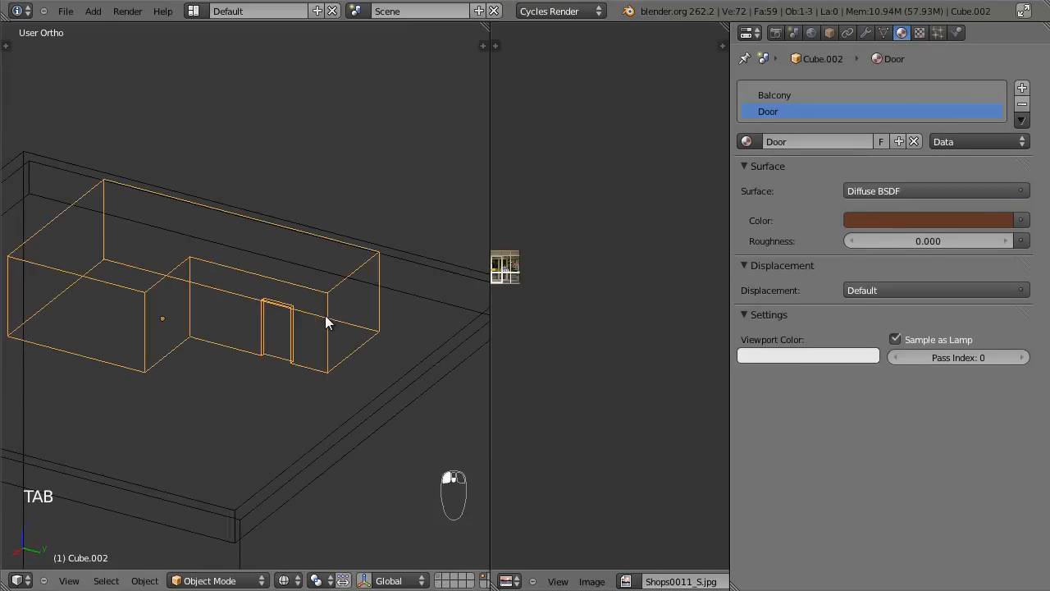
Match the Door material's viewport colour to its brown diffuse colour and check the door in solid view.
{"action": "key", "text": "z"}
{"action": "left_click", "coordinate": [845, 356]}
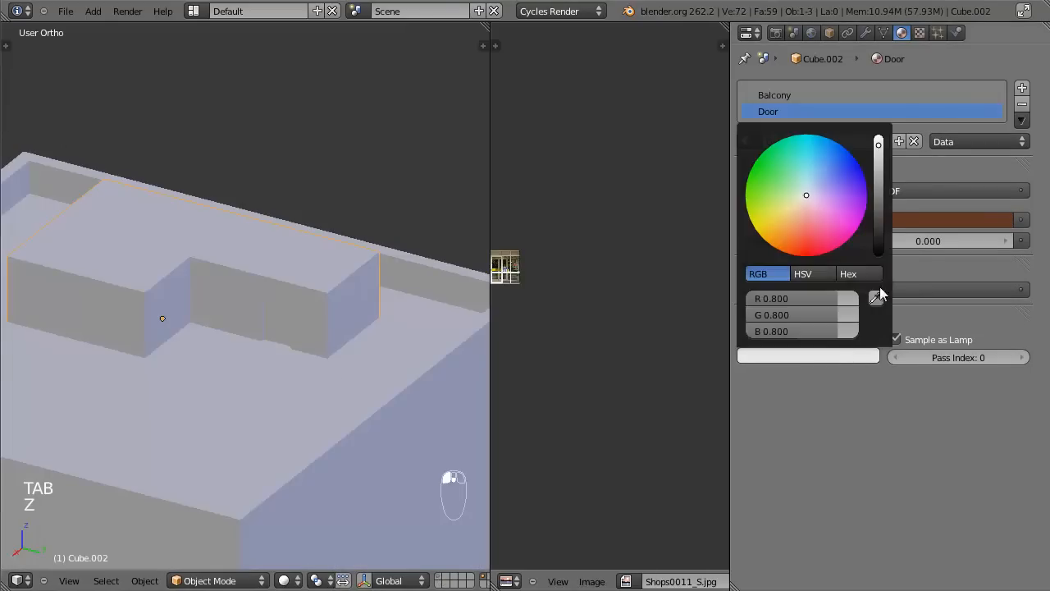
{"action": "left_click", "coordinate": [900, 224]}
{"action": "middle_click_drag", "start_coordinate": [330, 354], "coordinate": [300, 370]}
{"action": "scroll", "coordinate": [328, 352], "scroll_direction": "down", "scroll_amount": 3}
{"action": "scroll", "coordinate": [247, 264], "scroll_direction": "up", "scroll_amount": 3}
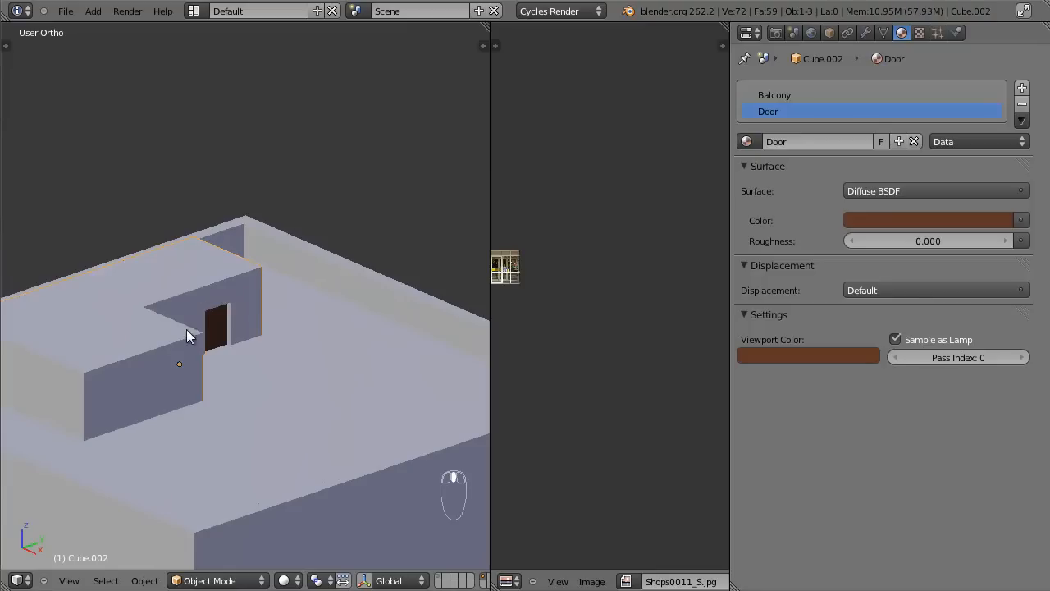
{"action": "scroll", "coordinate": [211, 259], "scroll_direction": "down", "scroll_amount": 4}
{"action": "middle_click_drag", "start_coordinate": [256, 310], "coordinate": [317, 367]}
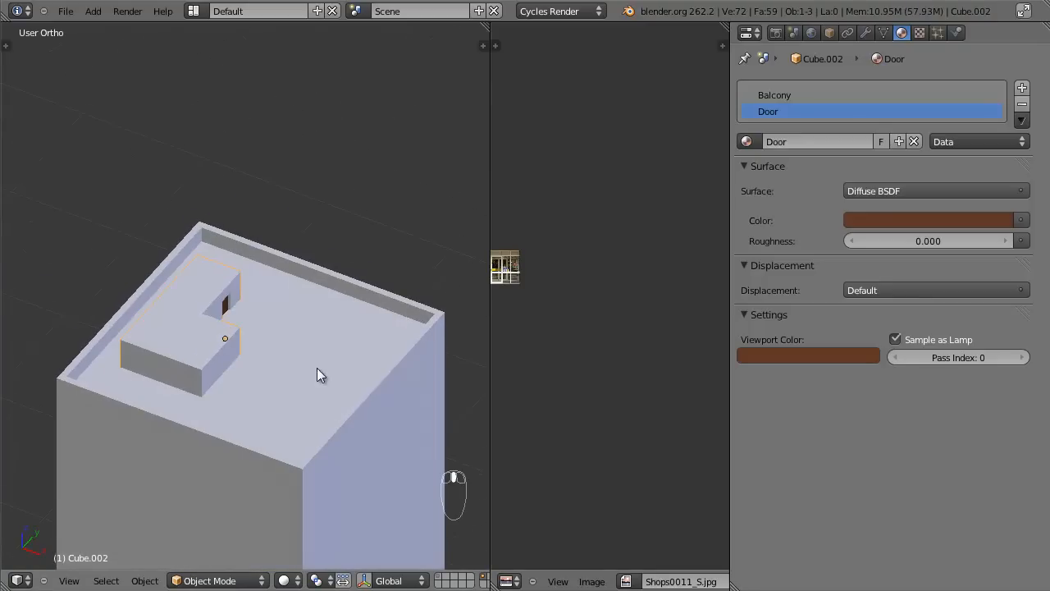
Snap the 3D cursor to the scene centre and add a cube in top wireframe view.
{"action": "key", "text": "KP_7"}
{"action": "key", "text": "z"}
{"action": "key", "text": "shift+s"}
{"action": "left_click", "coordinate": [376, 354]}
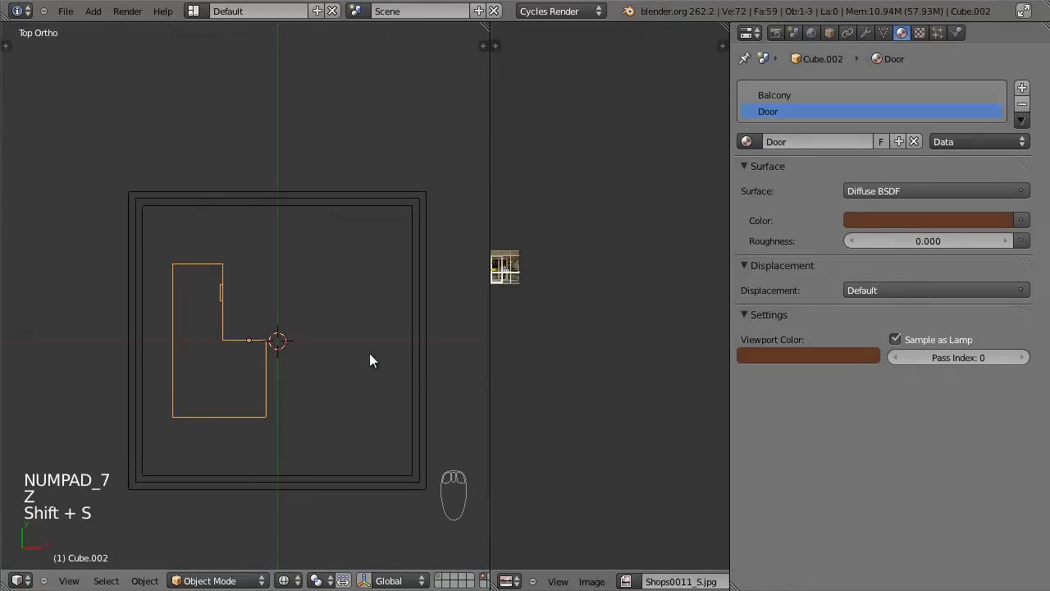
{"action": "key", "text": "shift+a"}
{"action": "mouse_move", "coordinate": [369, 353]}
{"action": "left_click", "coordinate": [426, 367]}
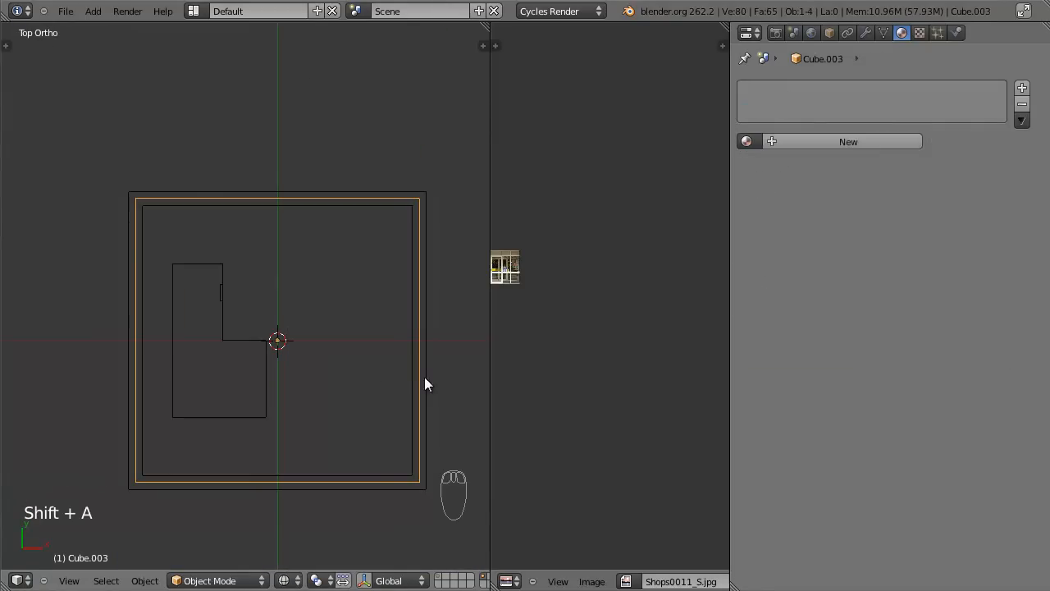
Scale the new cube down, move it toward the building's positive-X side, and raise it along Z toward the roof.
{"action": "key", "text": "s"}
{"action": "key", "text": "g"}
{"action": "left_click", "coordinate": [373, 373]}
{"action": "key", "text": "KP_1"}
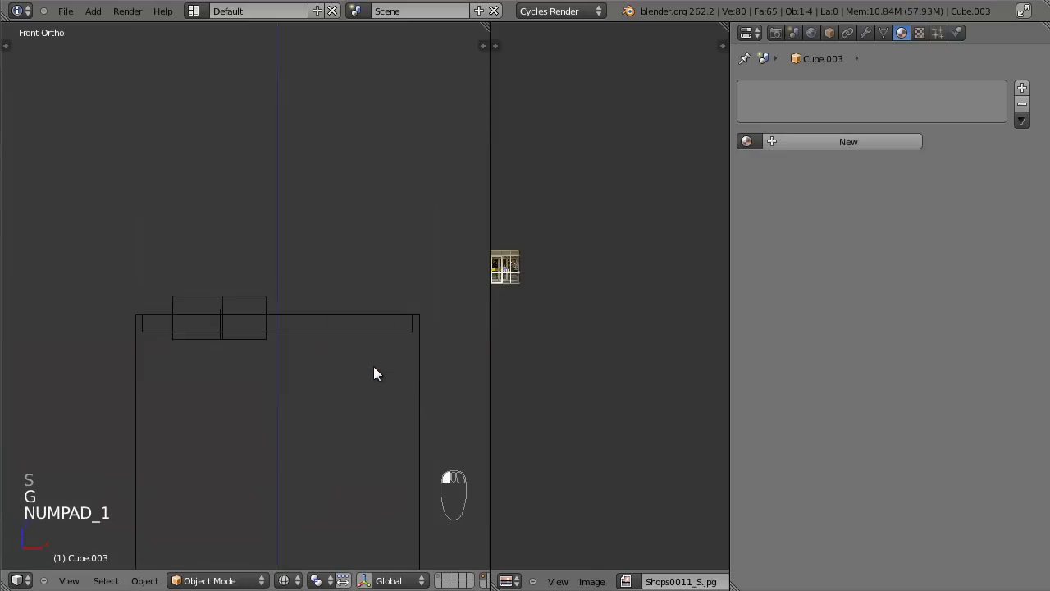
{"action": "key", "text": "g"}
{"action": "middle_click_drag", "start_coordinate": [378, 336], "coordinate": [380, 220]}
{"action": "left_click", "coordinate": [382, 128]}
Shrink the cube to a small rooftop box and position it on the roof near the positive-X parapet.
{"action": "scroll", "coordinate": [415, 261], "scroll_direction": "up", "scroll_amount": 9}
{"action": "key", "text": "s"}
{"action": "left_click", "coordinate": [399, 286]}
{"action": "middle_click_drag", "start_coordinate": [413, 303], "coordinate": [242, 285], "text": "shift"}
{"action": "key", "text": "g"}
{"action": "middle_click_drag", "start_coordinate": [290, 287], "coordinate": [296, 271]}
{"action": "left_click", "coordinate": [296, 271]}
{"action": "key", "text": "s"}
{"action": "left_click", "coordinate": [363, 233]}
{"action": "key", "text": "g"}
{"action": "mouse_move", "coordinate": [363, 234]}
{"action": "middle_mouse_down"}
{"action": "mouse_move", "coordinate": [409, 231]}
{"action": "mouse_move", "coordinate": [381, 231]}
{"action": "middle_mouse_up"}
{"action": "left_click", "coordinate": [409, 226]}
{"action": "key", "text": "g"}
{"action": "left_click", "coordinate": [409, 231]}
{"action": "key", "text": "g"}
{"action": "left_click", "coordinate": [378, 231]}
Elongate the small box along Y, then adjust its size and position on the rooftop.
{"action": "key", "text": "KP_3"}
{"action": "key", "text": "s"}
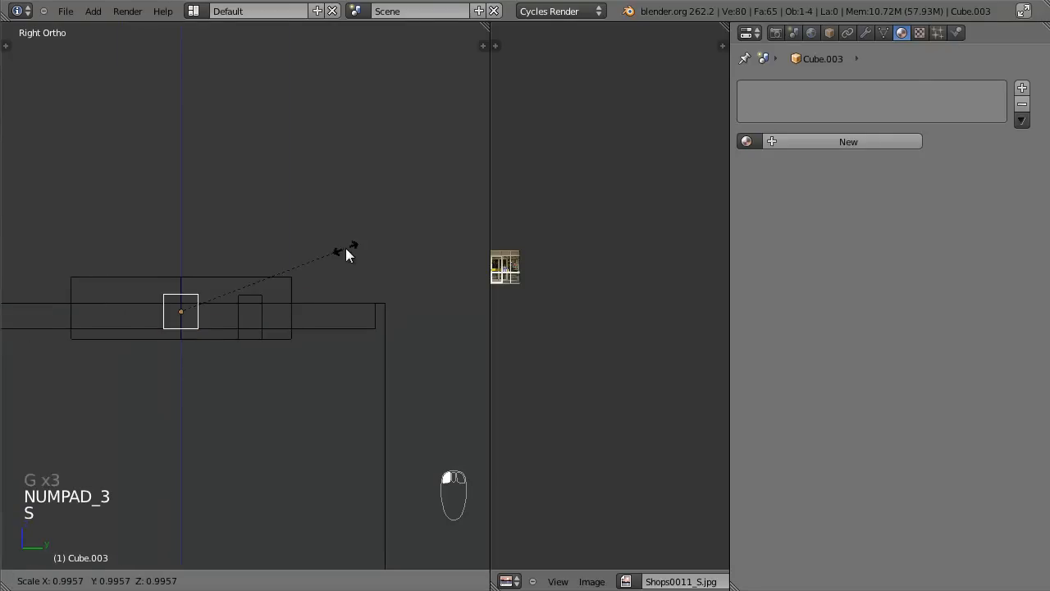
{"action": "left_click", "coordinate": [548, 257]}
{"action": "mouse_move", "coordinate": [548, 258]}
{"action": "middle_mouse_down"}
{"action": "mouse_move", "coordinate": [251, 370]}
{"action": "mouse_move", "coordinate": [344, 361]}
{"action": "middle_mouse_up"}
{"action": "key", "text": "z"}
{"action": "key", "text": "g"}
{"action": "left_click", "coordinate": [338, 318]}
{"action": "key", "text": "s"}
{"action": "left_click", "coordinate": [332, 363]}
{"action": "key", "text": "g"}
{"action": "middle_click", "coordinate": [334, 364]}
{"action": "left_click", "coordinate": [335, 364]}
Duplicate the small rooftop box and place the copy along Y next to the original.
{"action": "key", "text": "shift+d"}
{"action": "middle_click", "coordinate": [319, 354]}
{"action": "left_click", "coordinate": [282, 349]}
{"action": "middle_click_drag", "start_coordinate": [282, 350], "coordinate": [383, 235]}
{"action": "key", "text": "z"}
{"action": "key", "text": "z"}
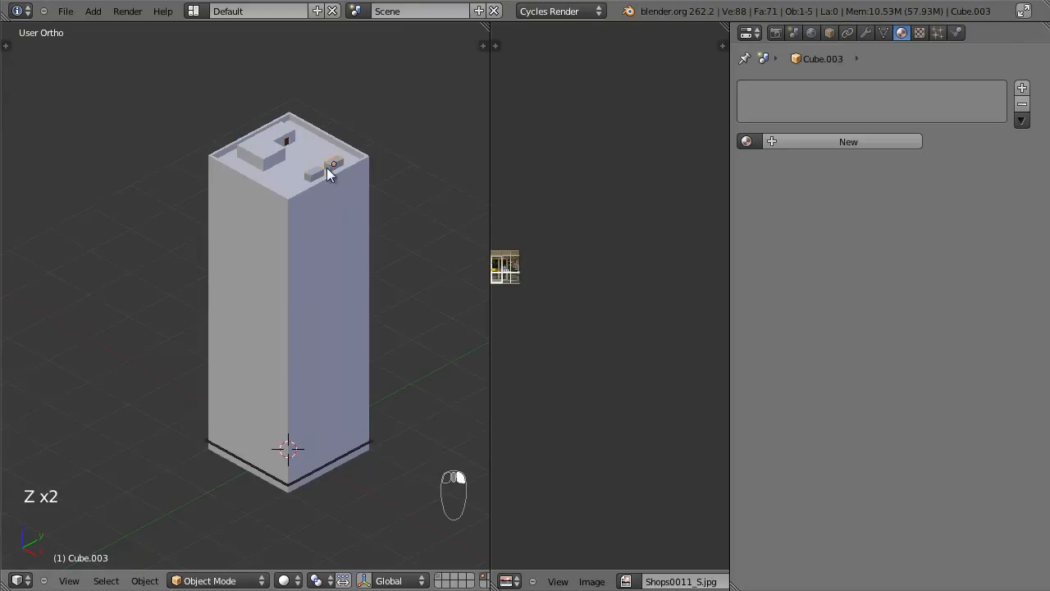
Select both small boxes with the L-shaped block active and link its materials to them.
{"action": "right_click", "coordinate": [304, 179]}
{"action": "right_click", "coordinate": [327, 175]}
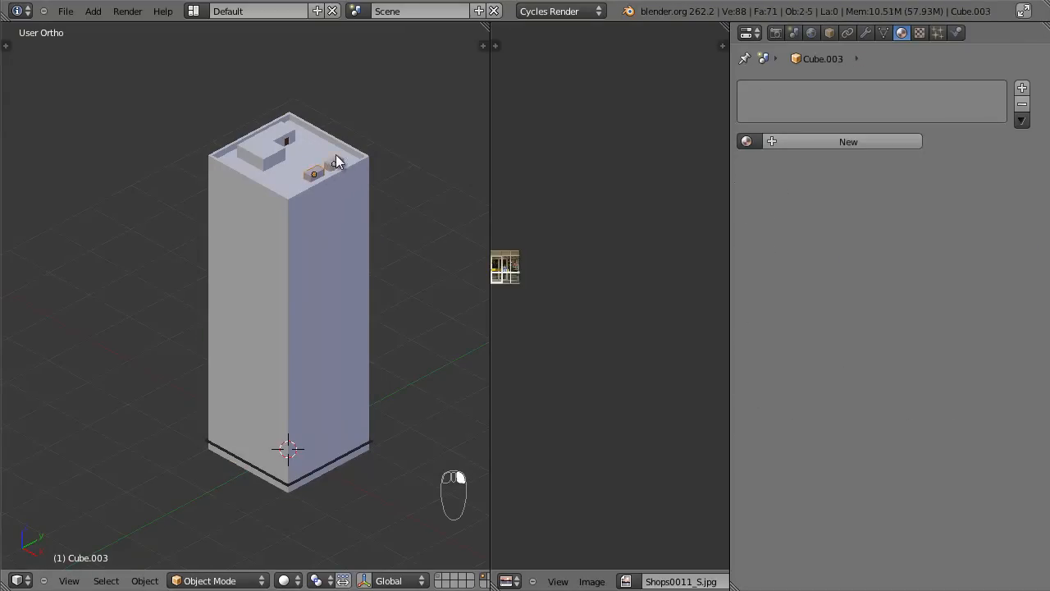
{"action": "right_click", "coordinate": [277, 168]}
{"action": "left_click", "coordinate": [774, 95]}
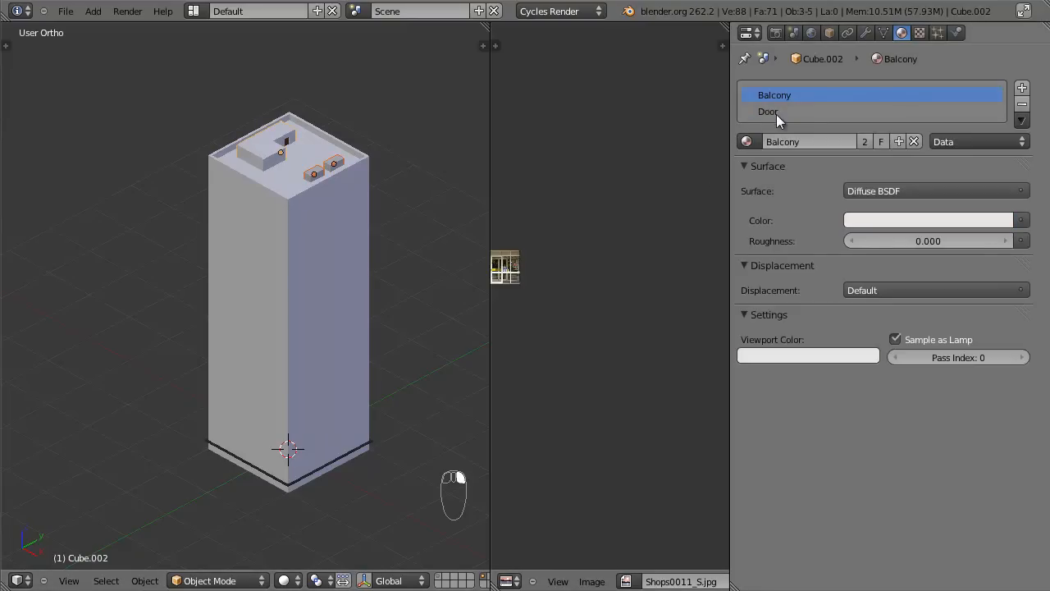
{"action": "key", "text": "ctrl+l"}
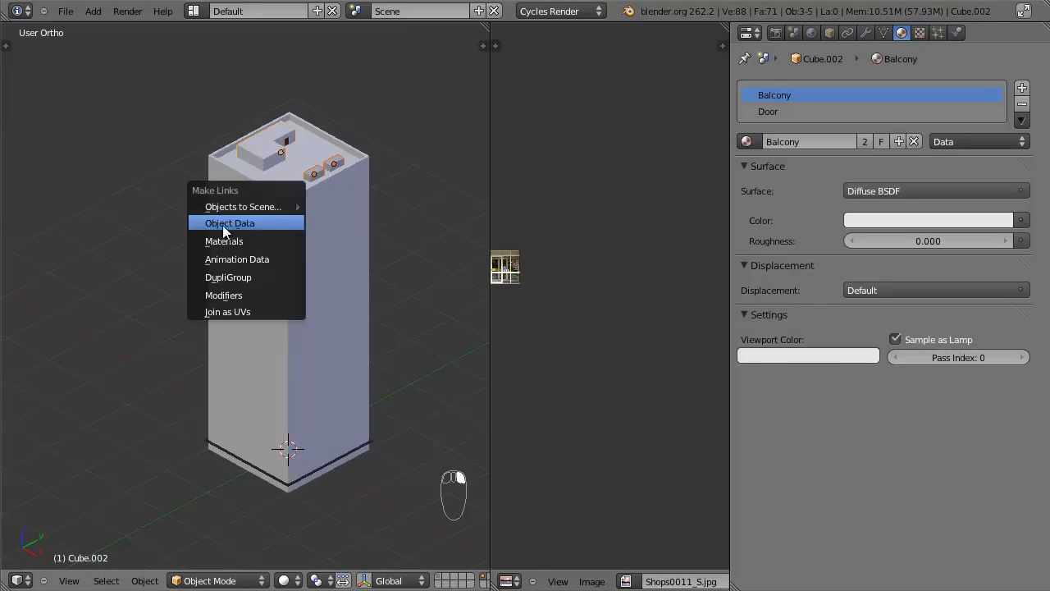
{"action": "left_click", "coordinate": [280, 230]}
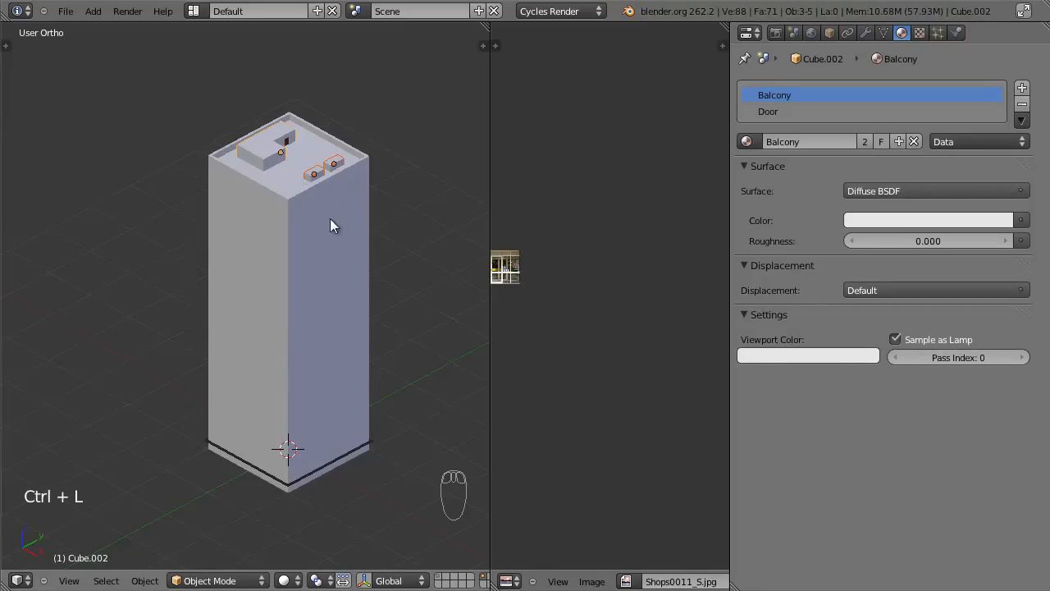
Join the L-shaped block and both small boxes into the main building object, then save the file.
{"action": "key", "text": "z"}
{"action": "right_click", "coordinate": [361, 218], "text": "shift"}
{"action": "key", "text": "ctrl+j"}
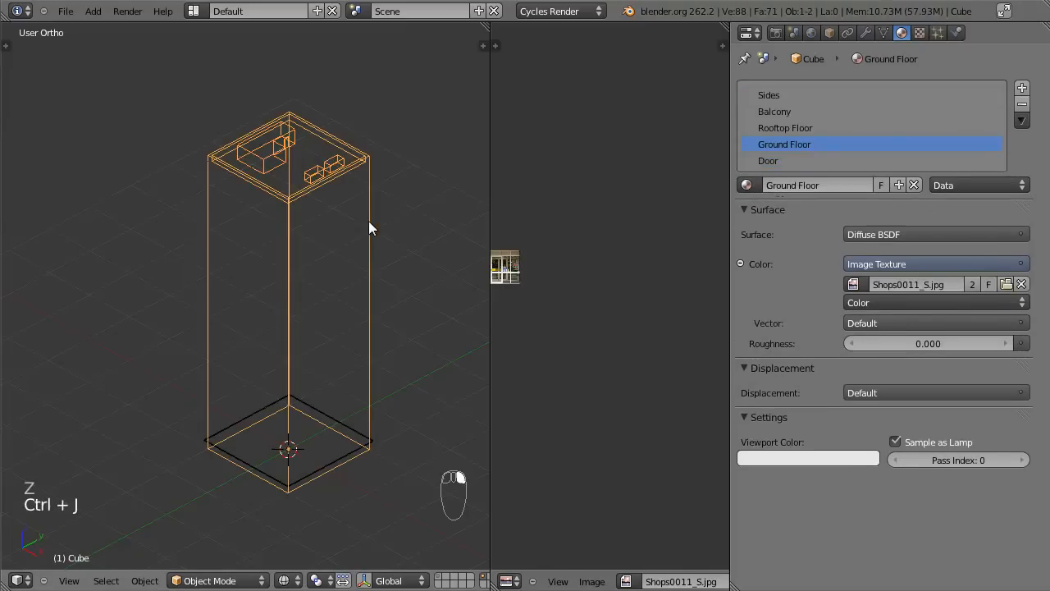
{"action": "scroll", "coordinate": [368, 220], "scroll_direction": "up", "scroll_amount": 2}
{"action": "scroll", "coordinate": [326, 283], "scroll_direction": "up", "scroll_amount": 2}
{"action": "key", "text": "z"}
{"action": "mouse_move", "coordinate": [362, 156]}
{"action": "middle_mouse_down", "text": "shift"}
{"action": "mouse_move", "coordinate": [327, 283]}
{"action": "mouse_move", "coordinate": [282, 258]}
{"action": "middle_mouse_up", "text": "shift"}
{"action": "scroll", "coordinate": [285, 256], "scroll_direction": "down", "scroll_amount": 6}
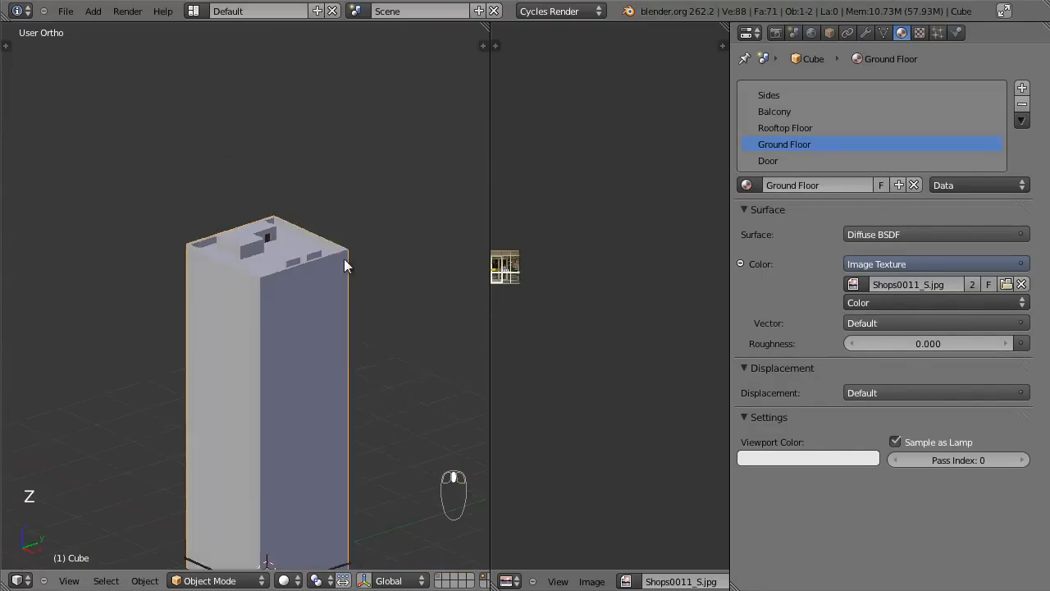
{"action": "key", "text": "ctrl+s"}
Switch the viewport to Texture shading and inspect the building's roof, facades and base.
{"action": "left_click", "coordinate": [285, 581]}
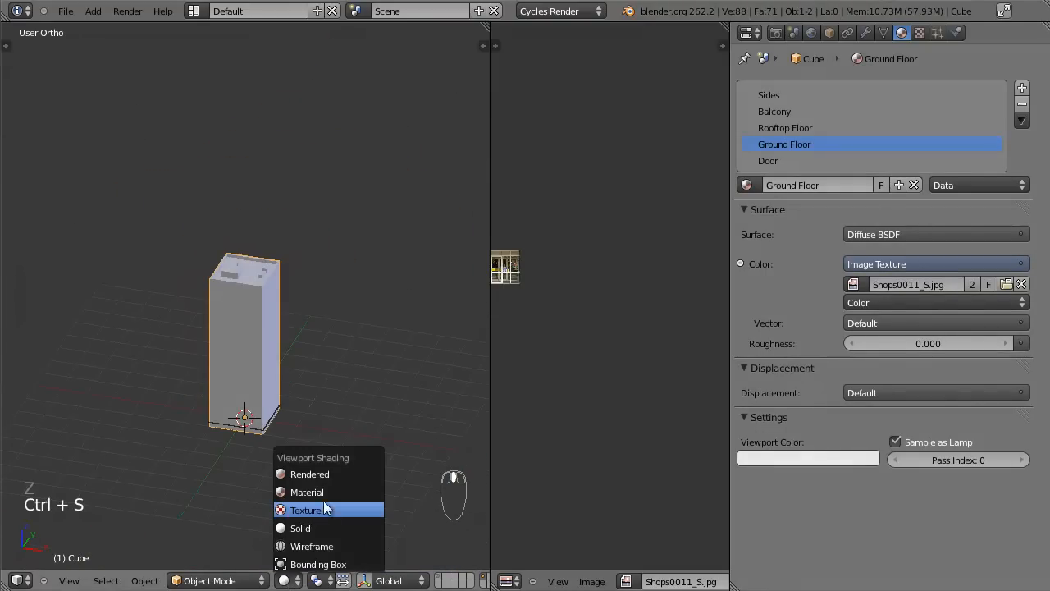
{"action": "left_click", "coordinate": [305, 510]}
{"action": "scroll", "coordinate": [354, 307], "scroll_direction": "up", "scroll_amount": 7}
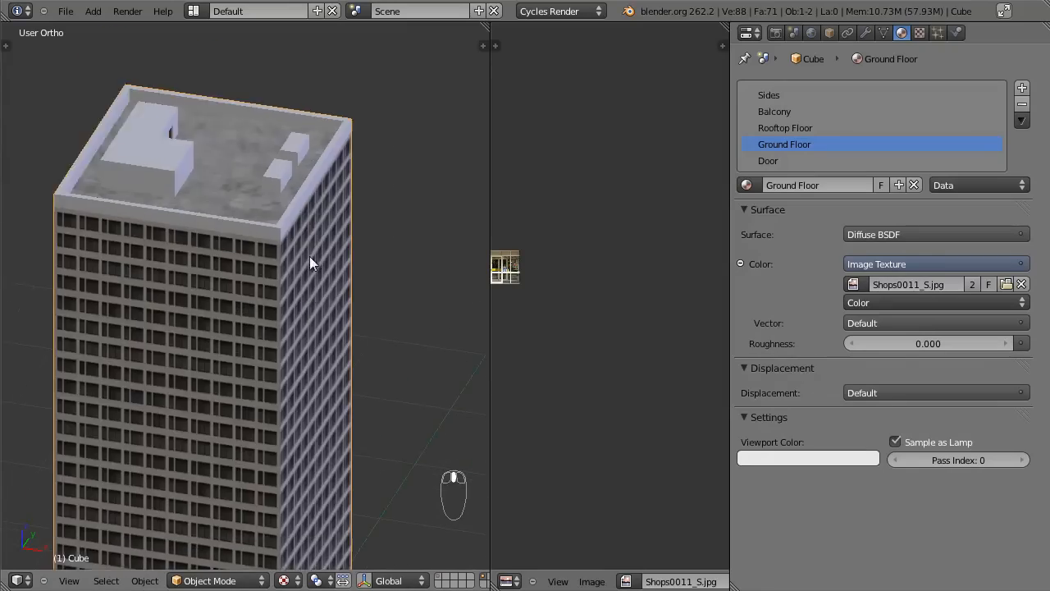
{"action": "middle_click_drag", "start_coordinate": [256, 234], "coordinate": [300, 254]}
{"action": "scroll", "coordinate": [300, 271], "scroll_direction": "down", "scroll_amount": 2}
{"action": "scroll", "coordinate": [302, 201], "scroll_direction": "up", "scroll_amount": 3}
{"action": "middle_click_drag", "start_coordinate": [292, 389], "coordinate": [287, 195], "text": "shift"}
{"action": "middle_click_drag", "start_coordinate": [382, 295], "coordinate": [129, 495], "text": "shift"}
{"action": "scroll", "coordinate": [280, 260], "scroll_direction": "down", "scroll_amount": 4}
{"action": "middle_click_drag", "start_coordinate": [319, 350], "coordinate": [320, 454], "text": "shift"}
{"action": "scroll", "coordinate": [385, 443], "scroll_direction": "down", "scroll_amount": 1}
{"action": "scroll", "coordinate": [392, 447], "scroll_direction": "down", "scroll_amount": 2}
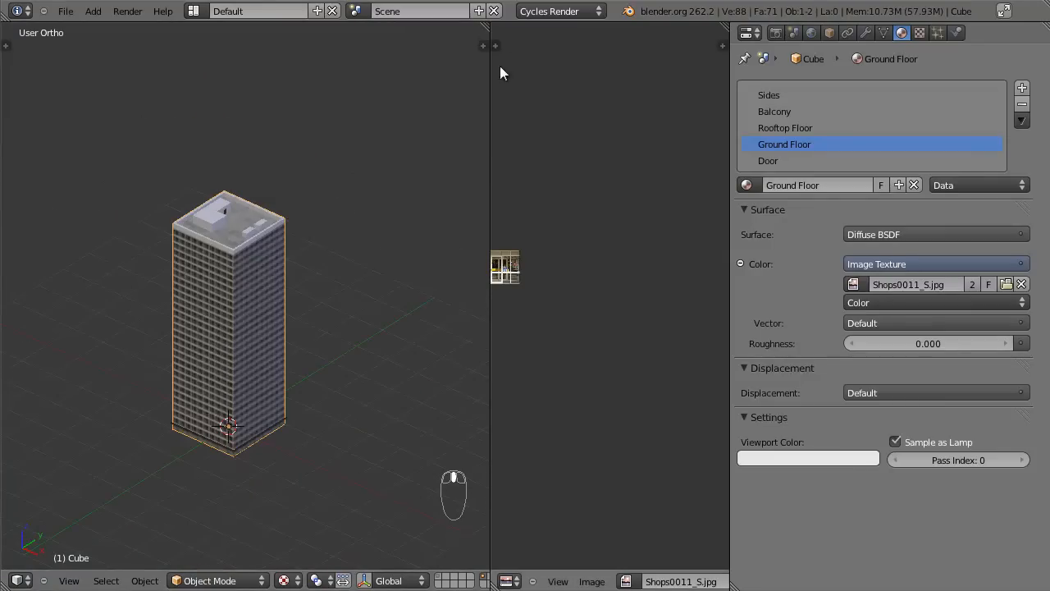
Merge the image editor area into the 3D view to enlarge the viewport.
{"action": "left_click_drag", "start_coordinate": [489, 28], "coordinate": [596, 294]}
{"action": "scroll", "coordinate": [497, 291], "scroll_direction": "down", "scroll_amount": 3}
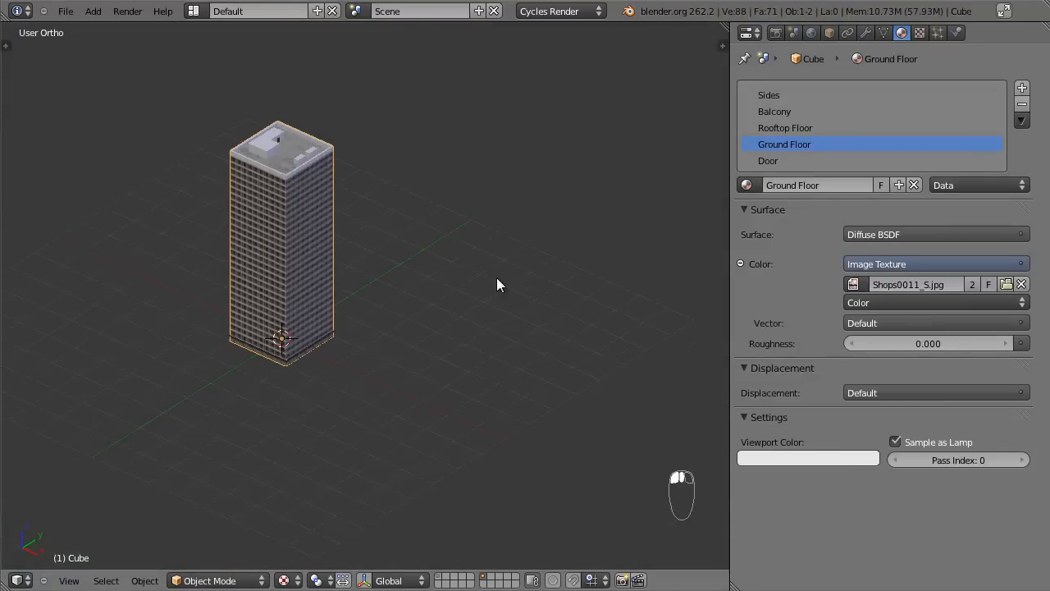
Add a Sun lamp to the scene from the top view.
{"action": "key", "text": "KP_7"}
{"action": "scroll", "coordinate": [496, 285], "scroll_direction": "up", "scroll_amount": 3}
{"action": "key", "text": "shift+a"}
{"action": "mouse_move", "coordinate": [419, 464]}
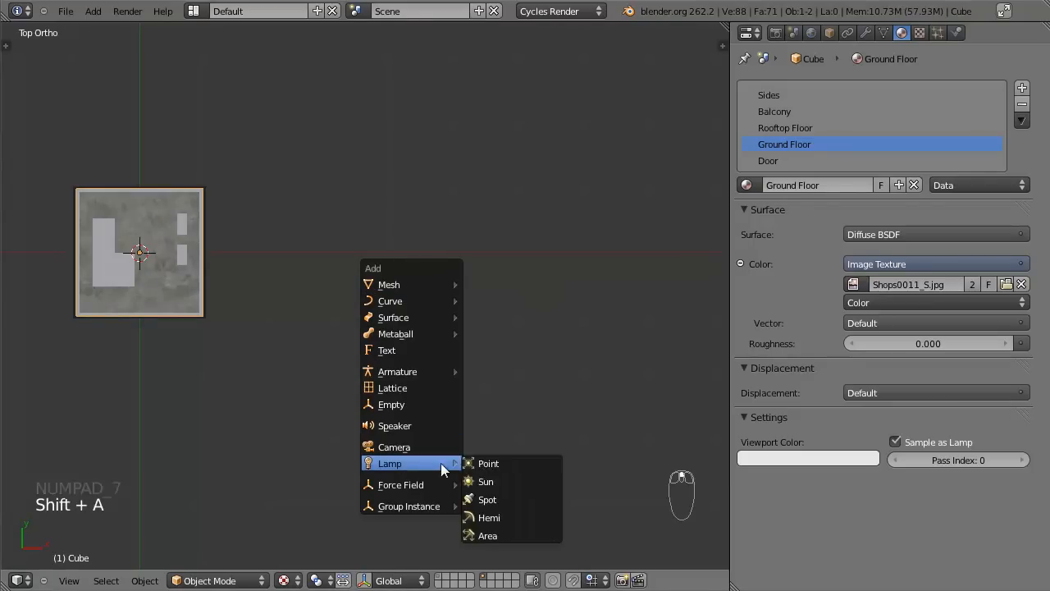
{"action": "left_click", "coordinate": [497, 481]}
In front view, tilt the Sun lamp and move it up and out to the building's side.
{"action": "key", "text": "KP_1"}
{"action": "key", "text": "r"}
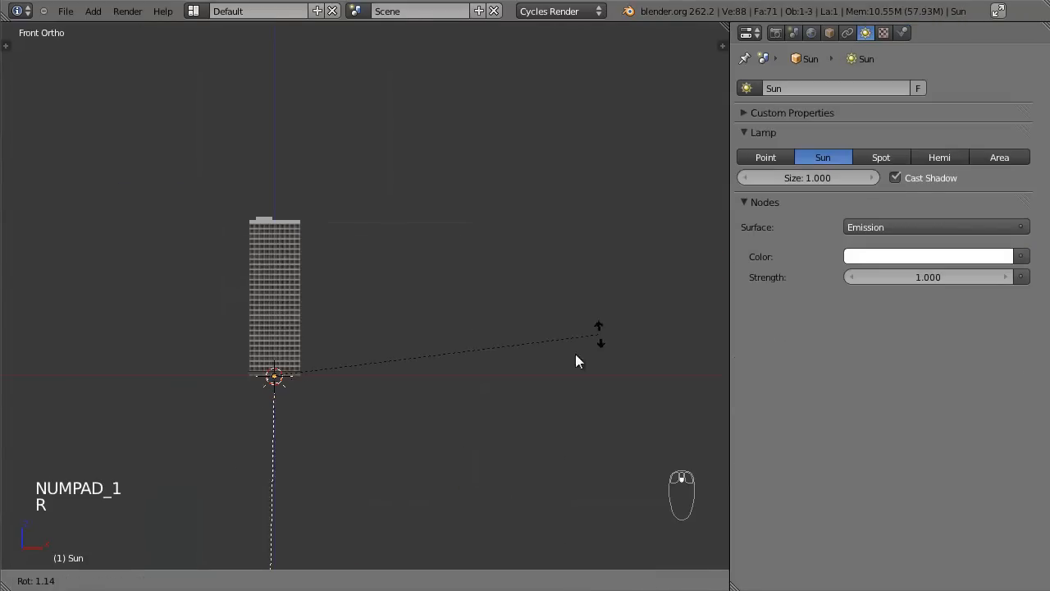
{"action": "key", "text": "g"}
{"action": "left_click", "coordinate": [515, 336]}
{"action": "middle_click_drag", "start_coordinate": [514, 335], "coordinate": [343, 339]}
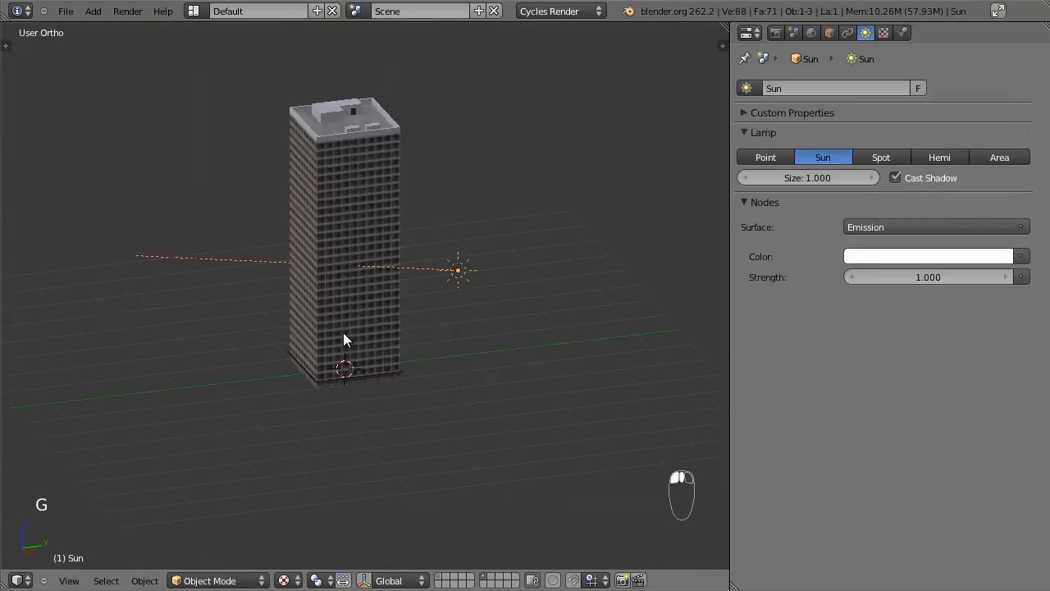
In top view, rotate the Sun lamp to angle its light across the building and reposition it beside the tower.
{"action": "key", "text": "KP_7"}
{"action": "key", "text": "r"}
{"action": "left_click", "coordinate": [446, 338]}
{"action": "key", "text": "g"}
{"action": "left_click", "coordinate": [443, 427]}
{"action": "middle_click_drag", "start_coordinate": [443, 428], "coordinate": [435, 277]}
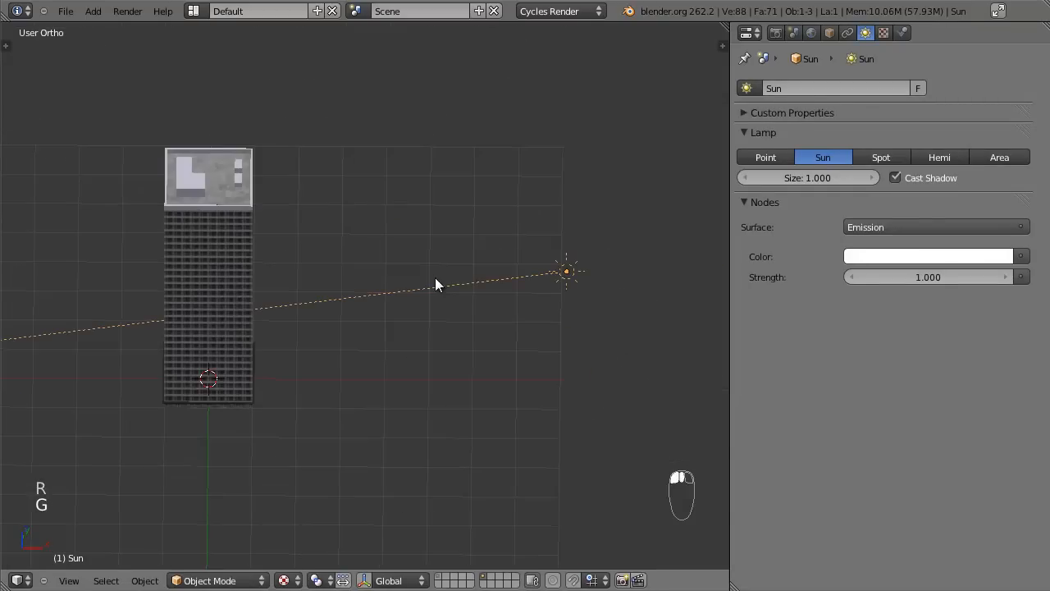
Save the file and switch the viewport to Rendered shading to preview the sunlit building.
{"action": "left_click", "coordinate": [297, 579]}
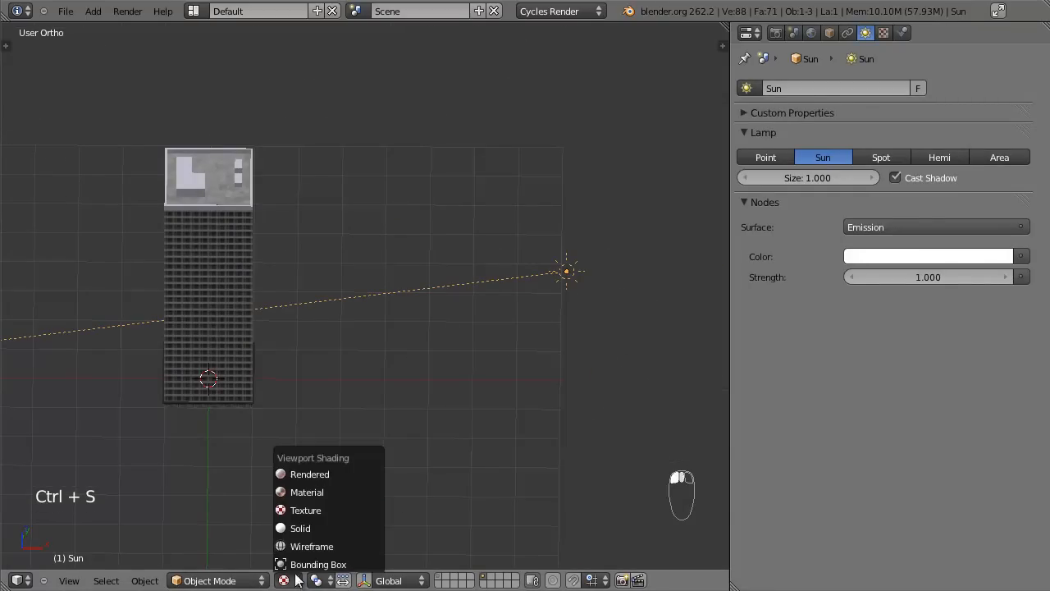
{"action": "left_click", "coordinate": [314, 475]}
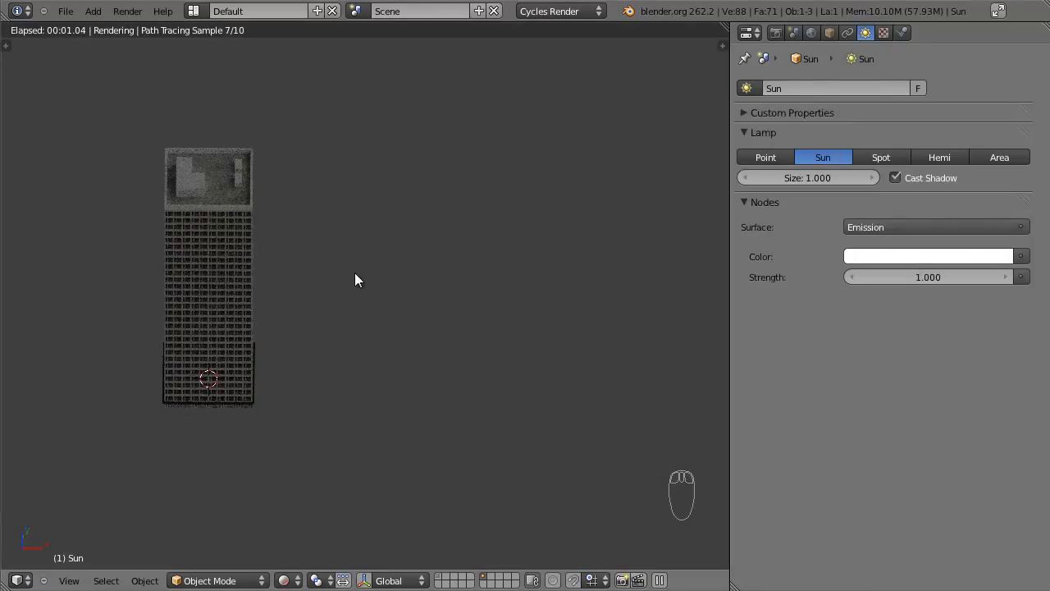
{"action": "scroll", "coordinate": [329, 258], "scroll_direction": "up", "scroll_amount": 3}
{"action": "mouse_move", "coordinate": [303, 242]}
{"action": "middle_mouse_down"}
{"action": "mouse_move", "coordinate": [537, 313]}
{"action": "mouse_move", "coordinate": [420, 288]}
{"action": "mouse_move", "coordinate": [509, 279]}
{"action": "mouse_move", "coordinate": [464, 189]}
{"action": "mouse_move", "coordinate": [377, 173]}
{"action": "mouse_move", "coordinate": [388, 167]}
{"action": "middle_mouse_up"}
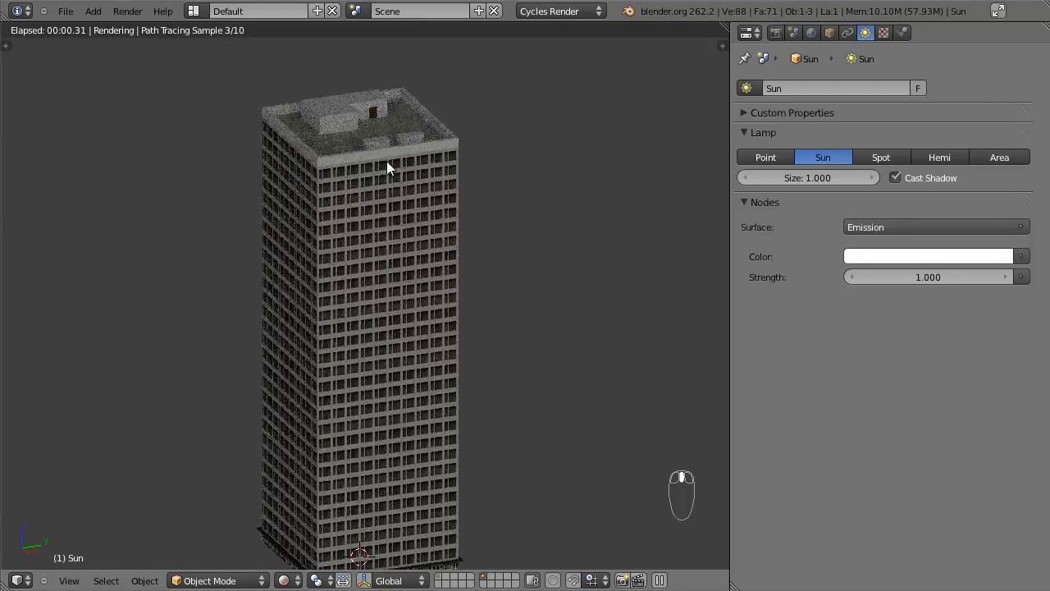
Examine the rendered windows and wall surfaces of the building's facades, both close up and from a distance.
{"action": "mouse_move", "coordinate": [492, 382]}
{"action": "middle_mouse_down"}
{"action": "mouse_move", "coordinate": [464, 289]}
{"action": "mouse_move", "coordinate": [448, 294]}
{"action": "mouse_move", "coordinate": [394, 271]}
{"action": "mouse_move", "coordinate": [408, 237]}
{"action": "mouse_move", "coordinate": [420, 372]}
{"action": "middle_mouse_up"}
{"action": "scroll", "coordinate": [416, 370], "scroll_direction": "up", "scroll_amount": 5}
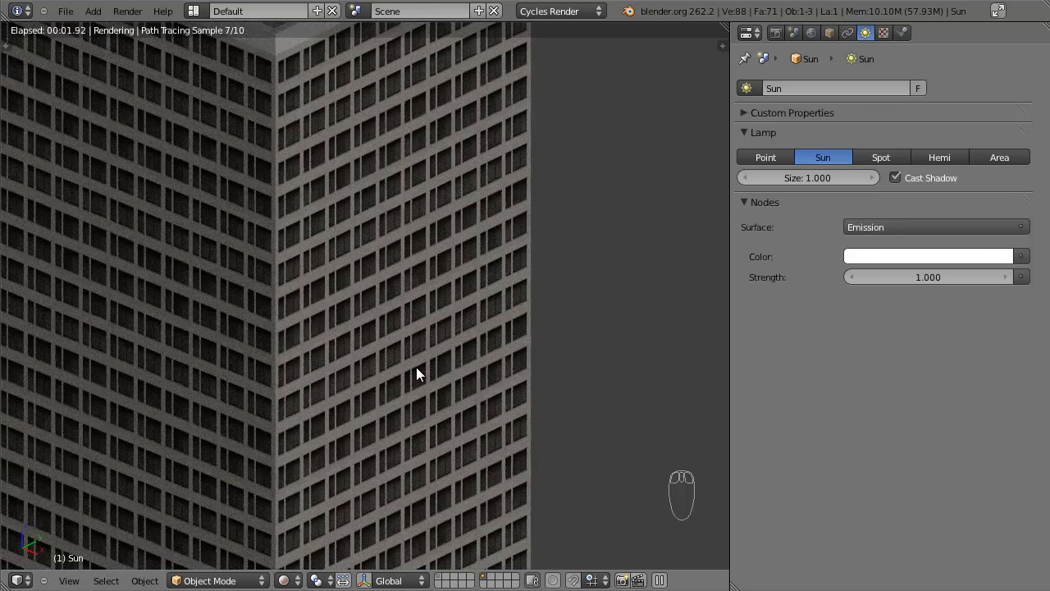
{"action": "mouse_move", "coordinate": [423, 294]}
{"action": "middle_mouse_down"}
{"action": "mouse_move", "coordinate": [452, 310]}
{"action": "mouse_move", "coordinate": [417, 305]}
{"action": "middle_mouse_up"}
{"action": "scroll", "coordinate": [413, 304], "scroll_direction": "up", "scroll_amount": 5}
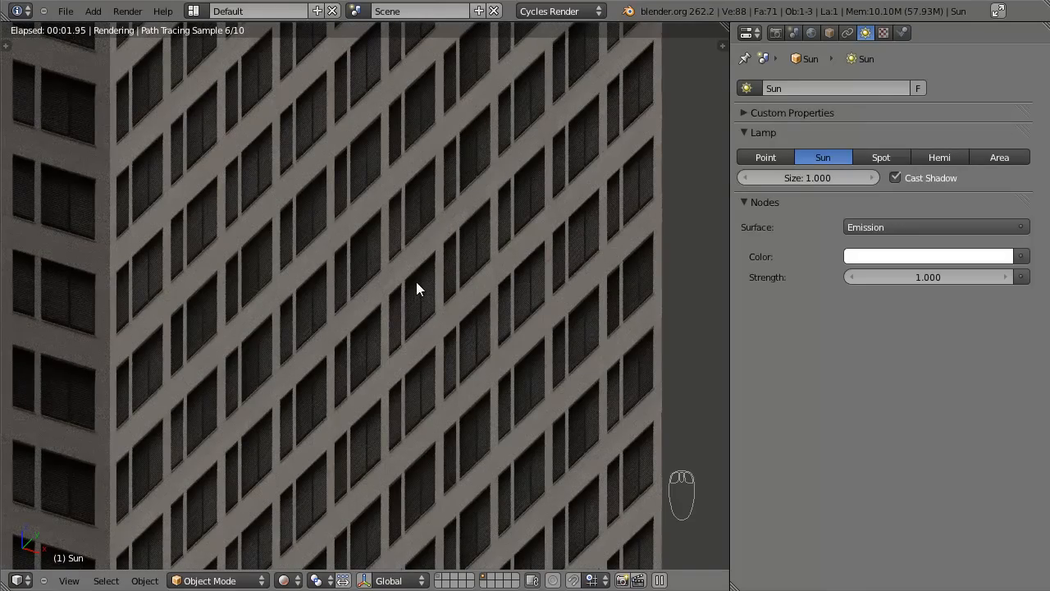
{"action": "scroll", "coordinate": [400, 358], "scroll_direction": "down", "scroll_amount": 4}
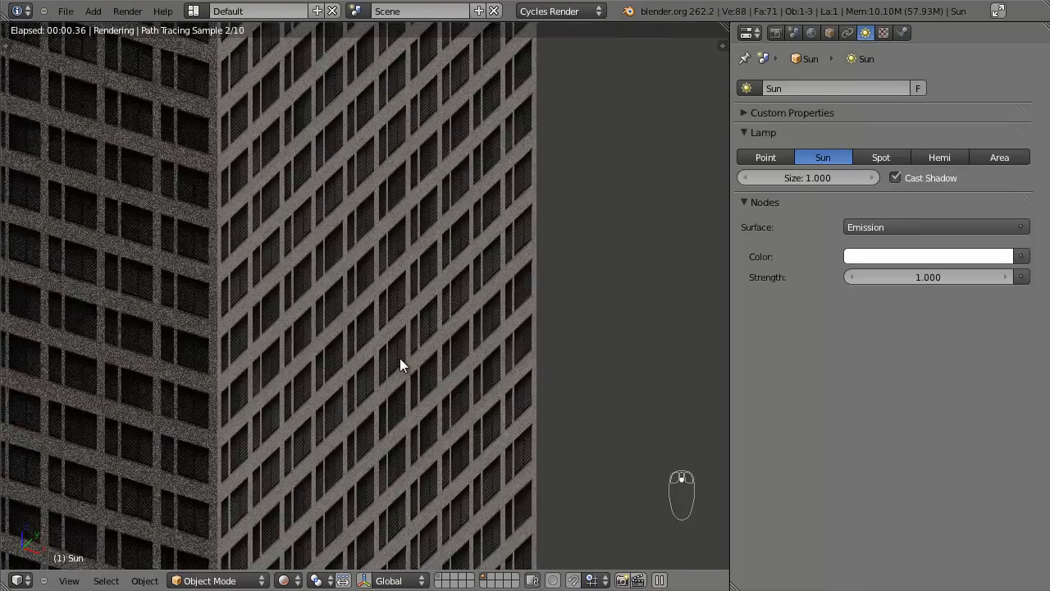
{"action": "scroll", "coordinate": [400, 358], "scroll_direction": "down", "scroll_amount": 2}
{"action": "scroll", "coordinate": [399, 358], "scroll_direction": "down", "scroll_amount": 7}
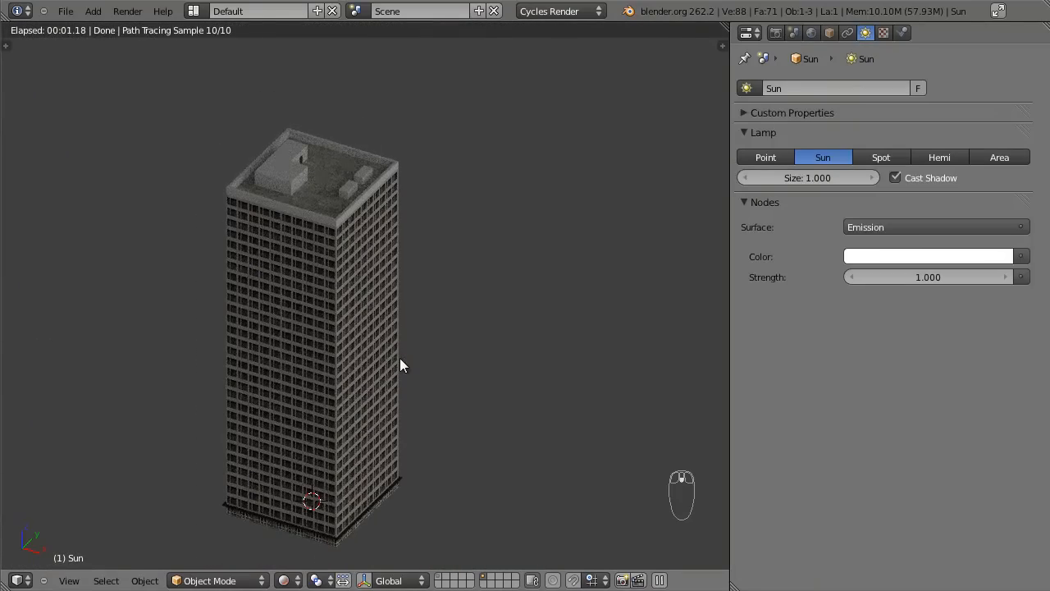
{"action": "scroll", "coordinate": [399, 358], "scroll_direction": "up", "scroll_amount": 4}
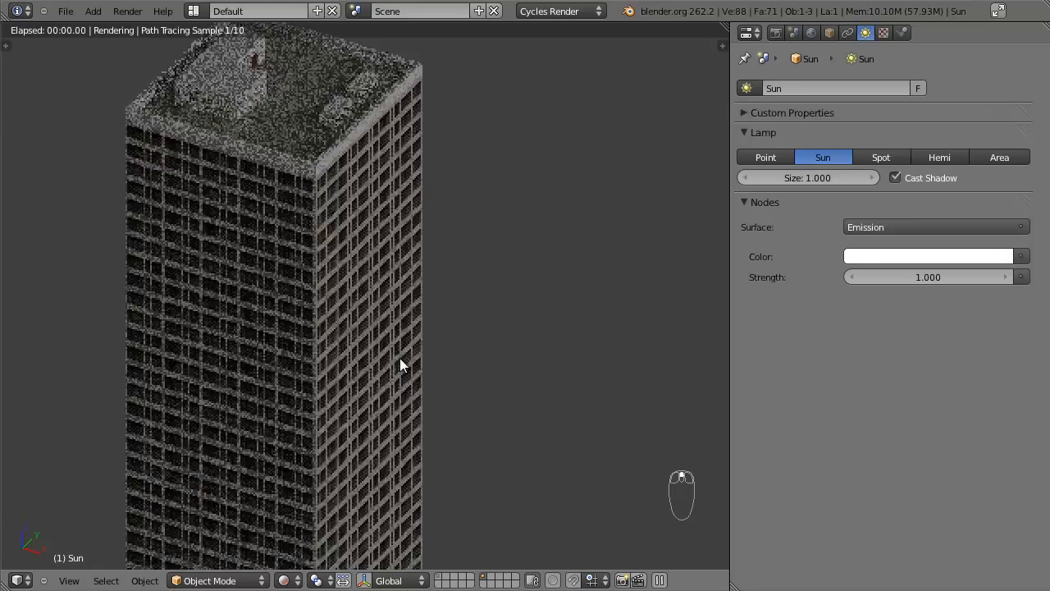
{"action": "scroll", "coordinate": [414, 333], "scroll_direction": "up", "scroll_amount": 3}
{"action": "scroll", "coordinate": [400, 329], "scroll_direction": "up", "scroll_amount": 1}
{"action": "scroll", "coordinate": [354, 267], "scroll_direction": "up", "scroll_amount": 2}
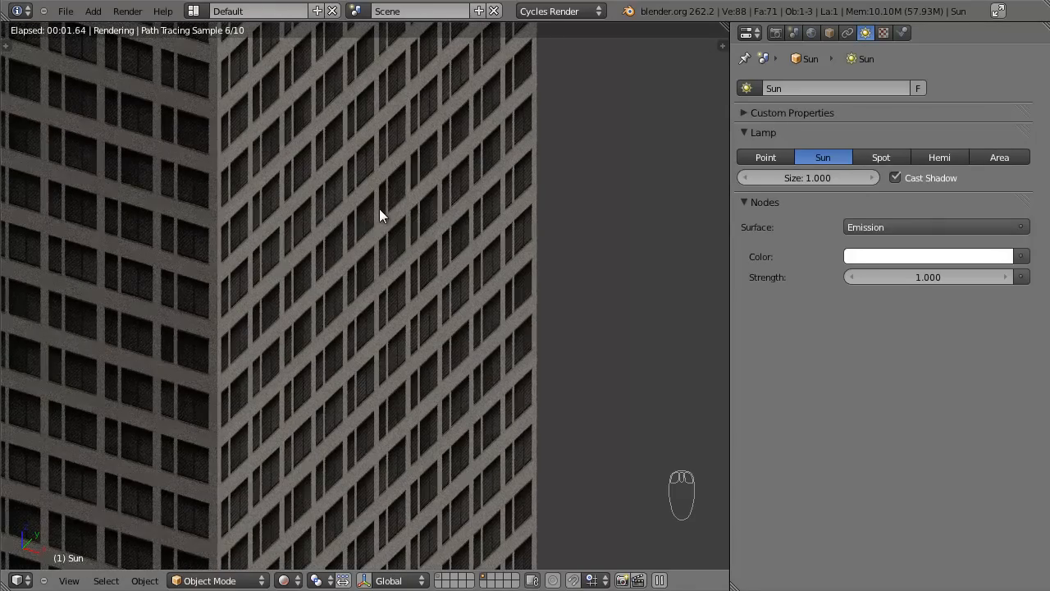
{"action": "scroll", "coordinate": [376, 311], "scroll_direction": "down", "scroll_amount": 8}
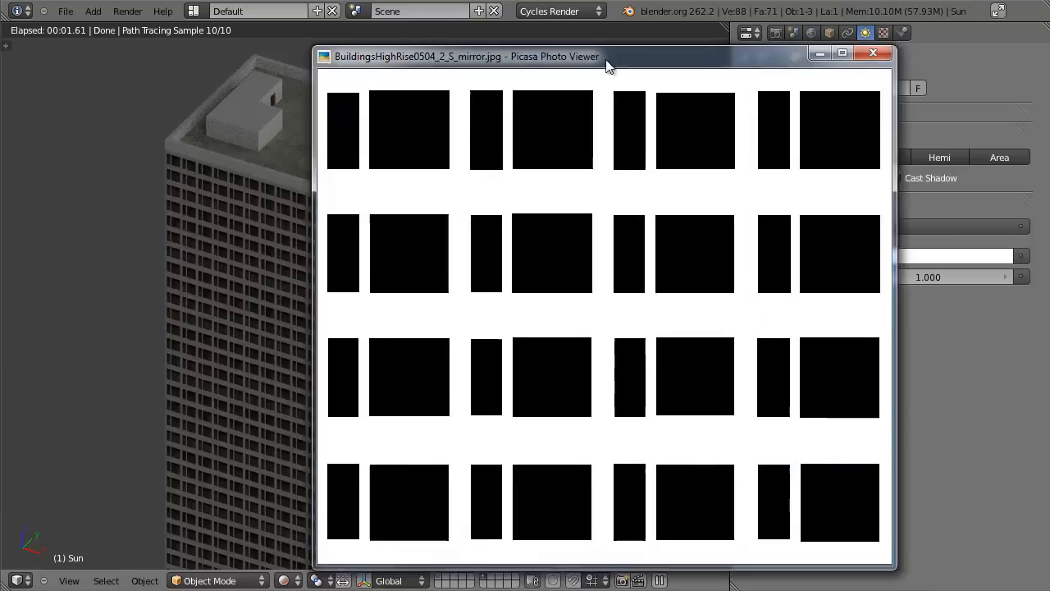
View the black-and-white window mask BuildingsHighRise0504_2_S_mirror.jpg in Picasa Photo Viewer, placing its window over the 3D view.
{"action": "left_click_drag", "start_coordinate": [615, 65], "coordinate": [414, 68]}
{"action": "left_click_drag", "start_coordinate": [227, 56], "coordinate": [213, 41]}
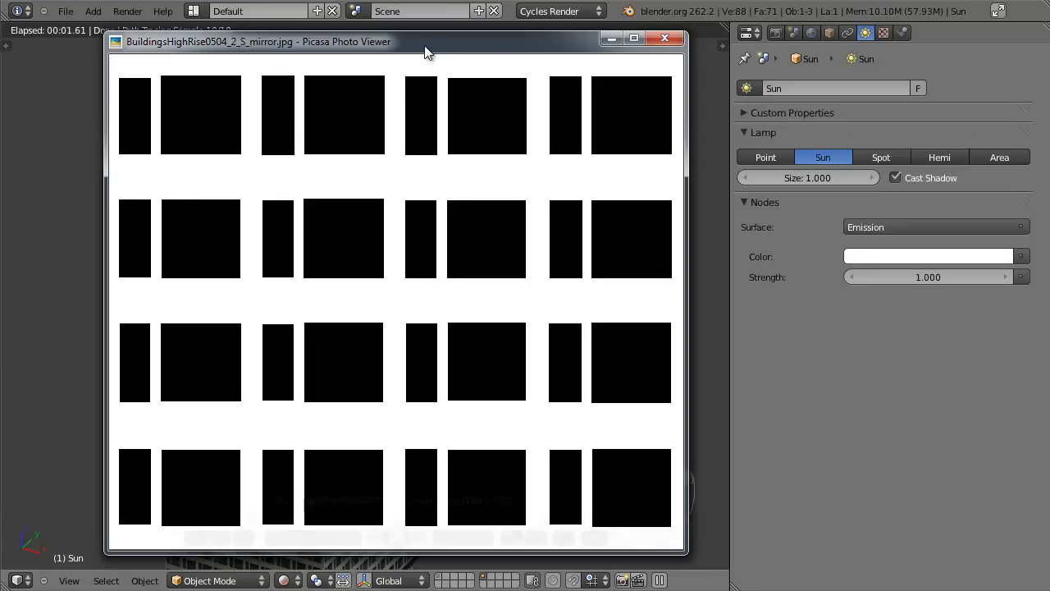
{"action": "left_click_drag", "start_coordinate": [426, 50], "coordinate": [478, 48]}
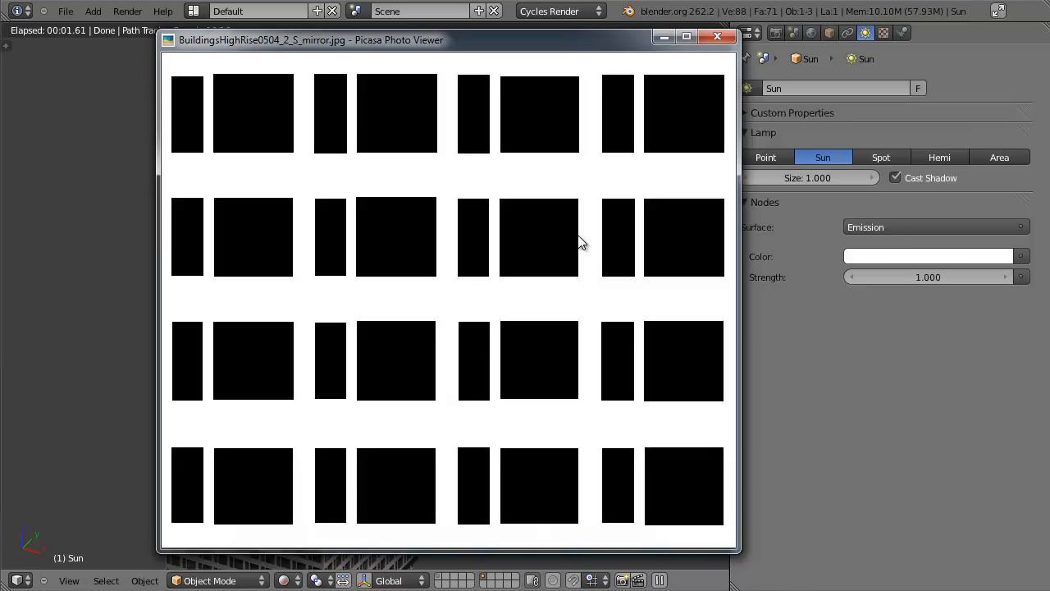
Examine the black-and-white window mask BuildingsHighRise0504_2_S_mirror.jpg and close the image viewer.
{"action": "left_click_drag", "start_coordinate": [531, 47], "coordinate": [611, 54]}
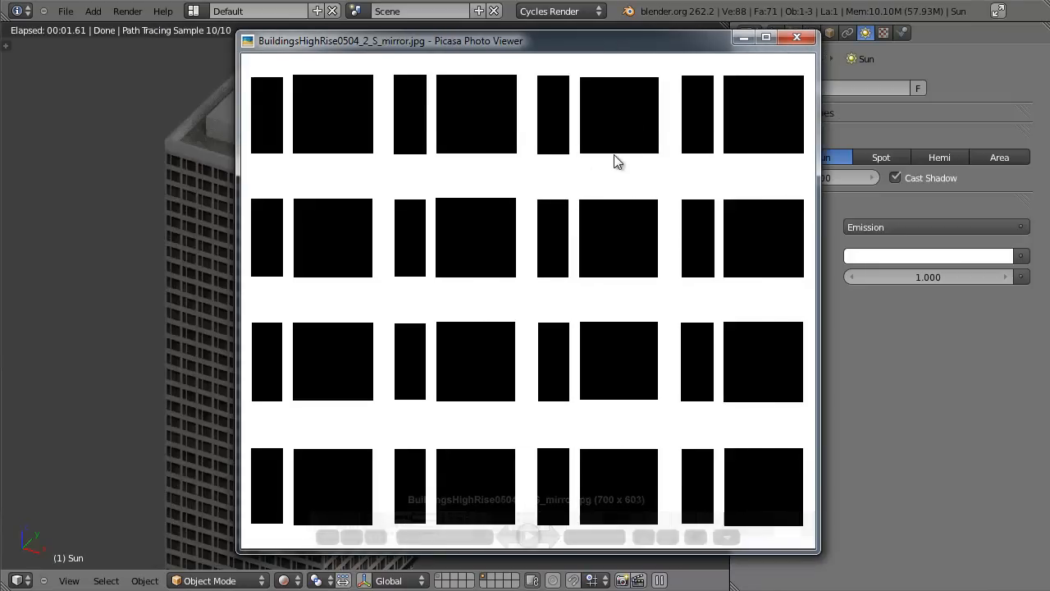
{"action": "left_click_drag", "start_coordinate": [628, 41], "coordinate": [495, 41]}
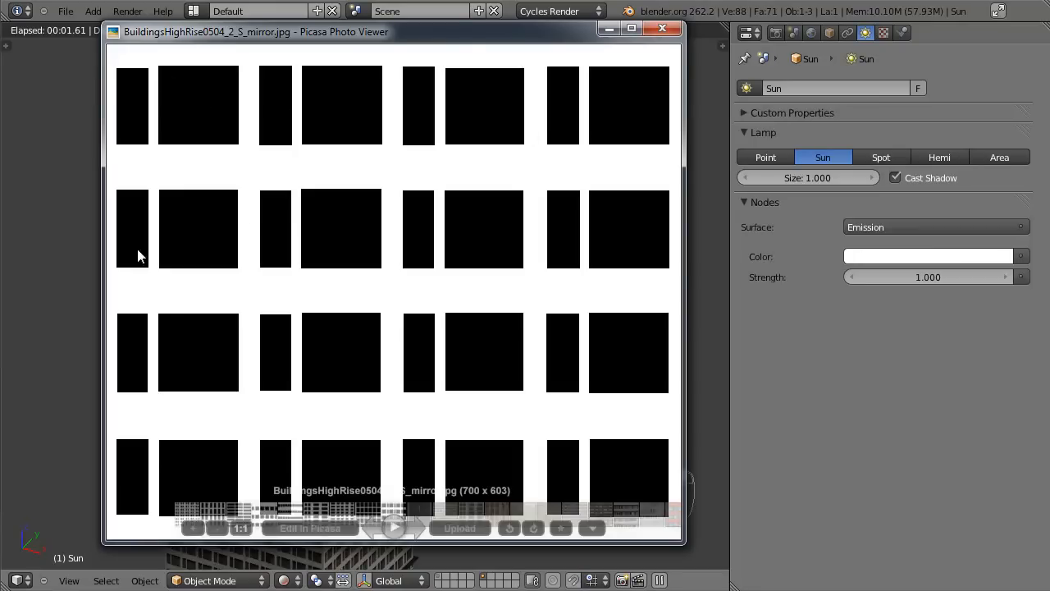
{"action": "left_click_drag", "start_coordinate": [563, 43], "coordinate": [594, 48]}
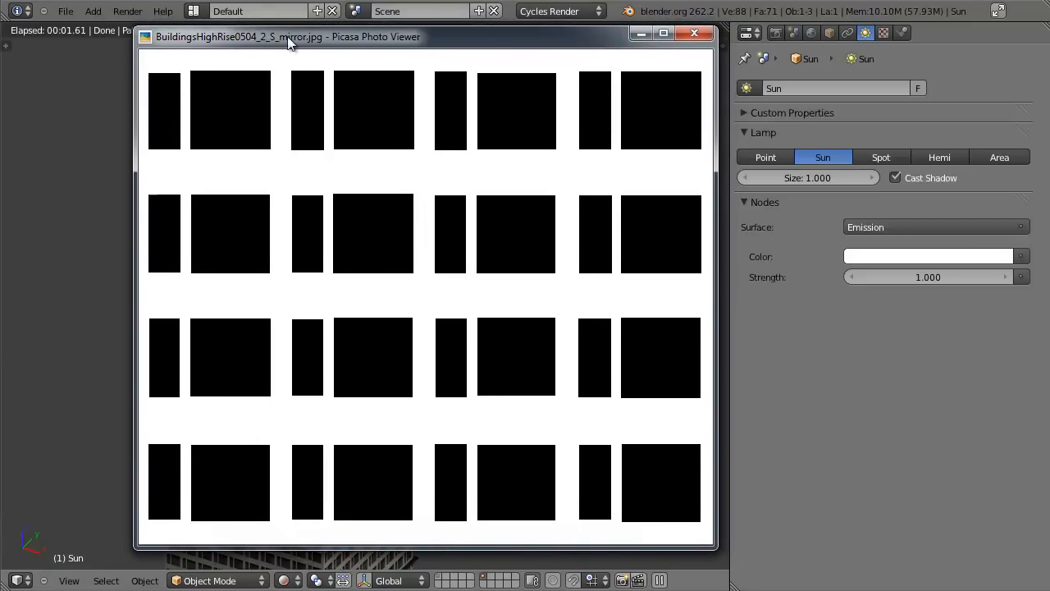
{"action": "left_click_drag", "start_coordinate": [289, 43], "coordinate": [290, 49]}
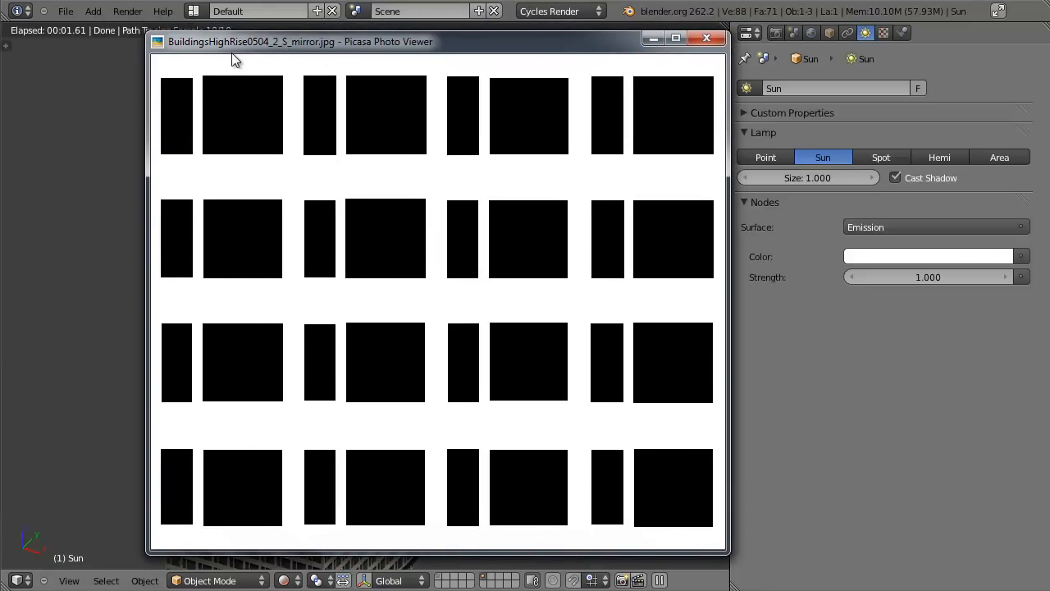
{"action": "left_click", "coordinate": [708, 39]}
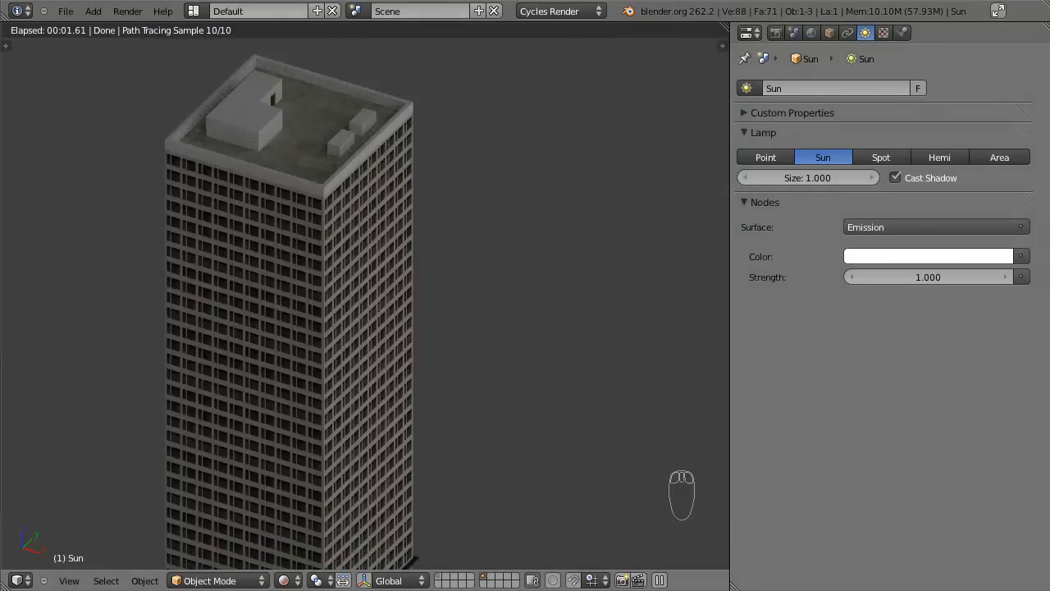
Switch the viewport to Solid shading and select the building's Sides material.
{"action": "left_click", "coordinate": [284, 580]}
{"action": "left_click", "coordinate": [316, 526]}
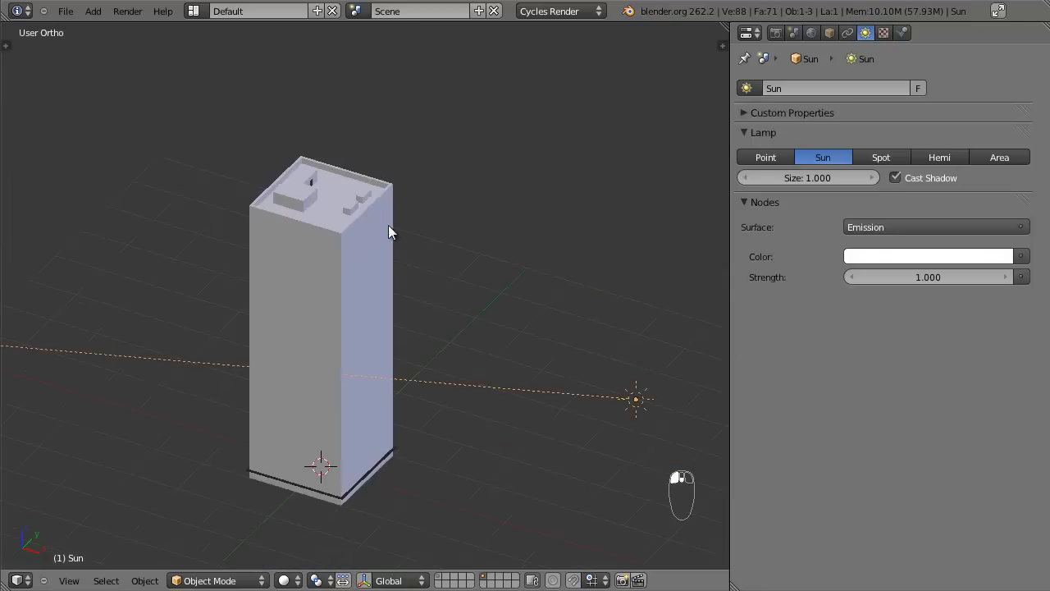
{"action": "right_click", "coordinate": [389, 230]}
{"action": "scroll", "coordinate": [389, 237], "scroll_direction": "up", "scroll_amount": 2}
{"action": "left_click", "coordinate": [777, 96]}
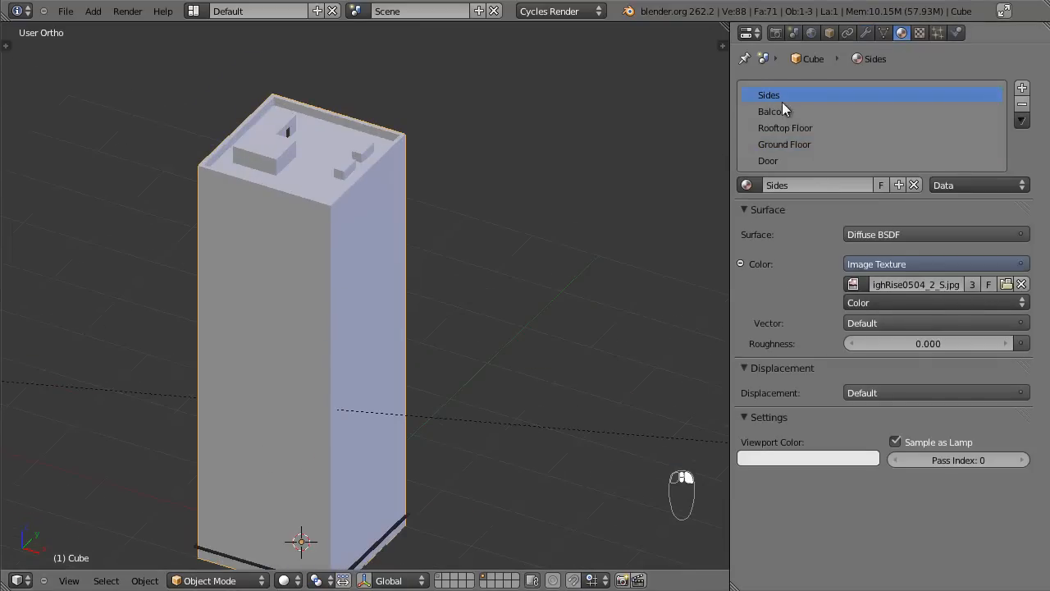
Split the 3D view vertically and turn the new area into a widened Node Editor.
{"action": "left_click_drag", "start_coordinate": [724, 28], "coordinate": [354, 91]}
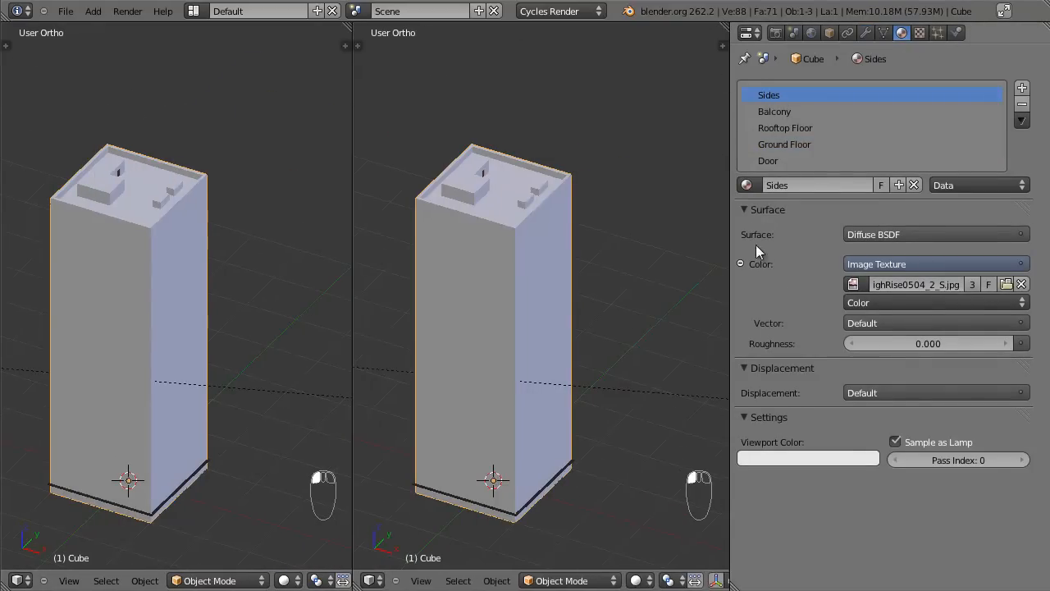
{"action": "left_click", "coordinate": [373, 580]}
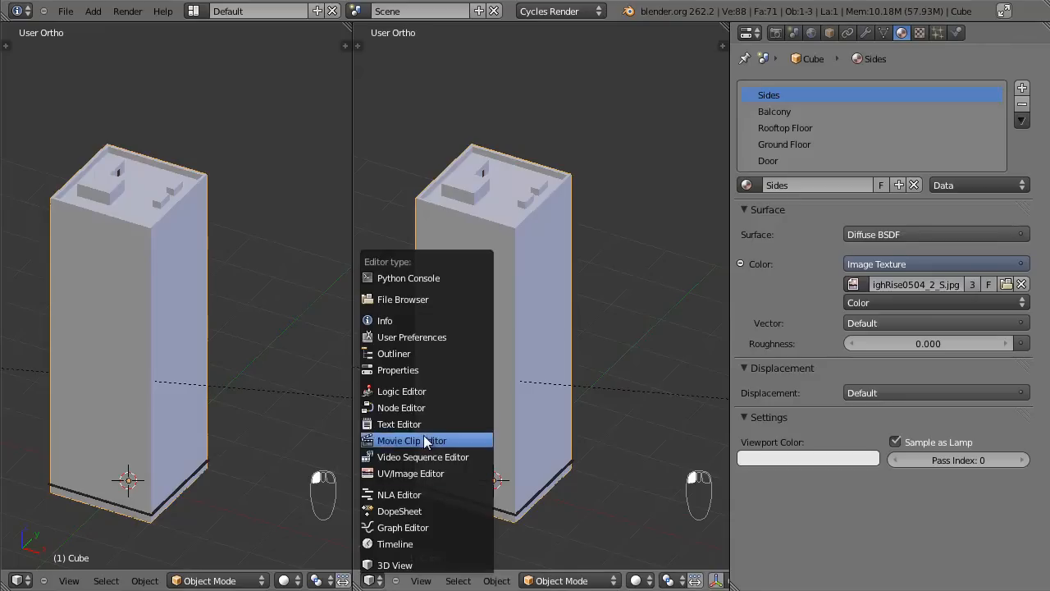
{"action": "left_click", "coordinate": [428, 408]}
{"action": "scroll", "coordinate": [511, 326], "scroll_direction": "up", "scroll_amount": 3}
{"action": "scroll", "coordinate": [617, 320], "scroll_direction": "down", "scroll_amount": 2}
{"action": "left_click_drag", "start_coordinate": [356, 325], "coordinate": [218, 347]}
{"action": "scroll", "coordinate": [421, 290], "scroll_direction": "up", "scroll_amount": 1}
{"action": "scroll", "coordinate": [500, 314], "scroll_direction": "up", "scroll_amount": 3}
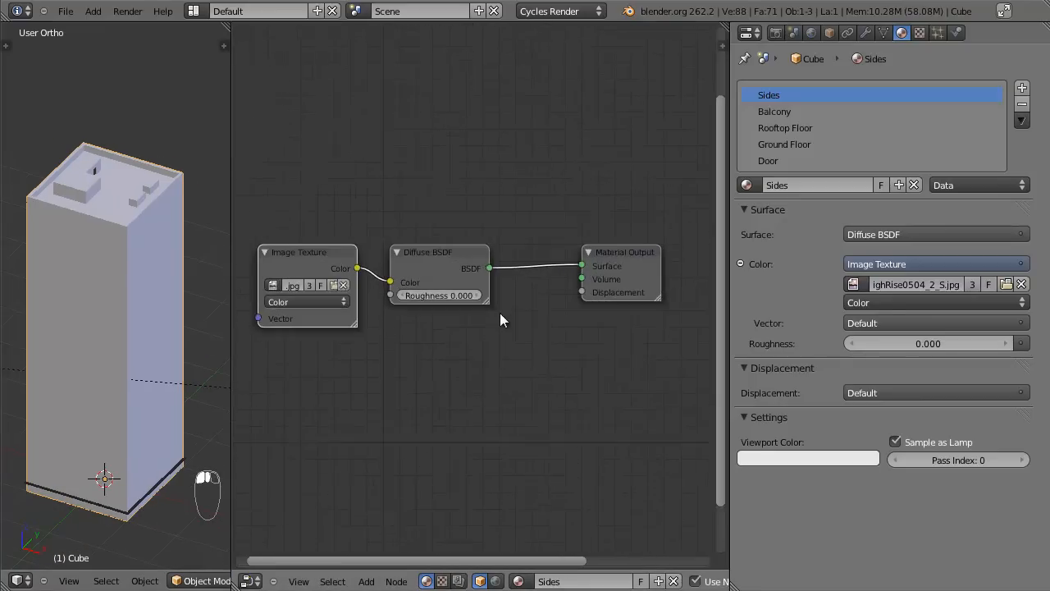
Spread out the Image Texture, Diffuse BSDF and Material Output nodes of the Sides material.
{"action": "left_click", "coordinate": [429, 246]}
{"action": "left_click", "coordinate": [653, 249]}
{"action": "left_click", "coordinate": [785, 110]}
{"action": "left_click", "coordinate": [783, 95]}
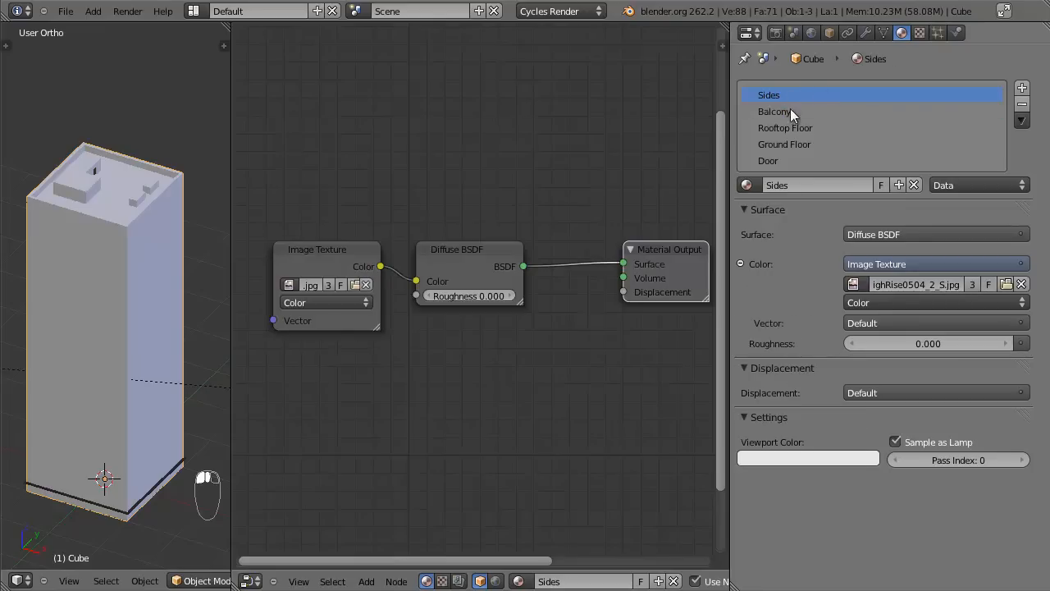
{"action": "left_click_drag", "start_coordinate": [353, 240], "coordinate": [334, 236]}
{"action": "left_click_drag", "start_coordinate": [484, 241], "coordinate": [481, 231]}
{"action": "left_click_drag", "start_coordinate": [652, 279], "coordinate": [654, 259]}
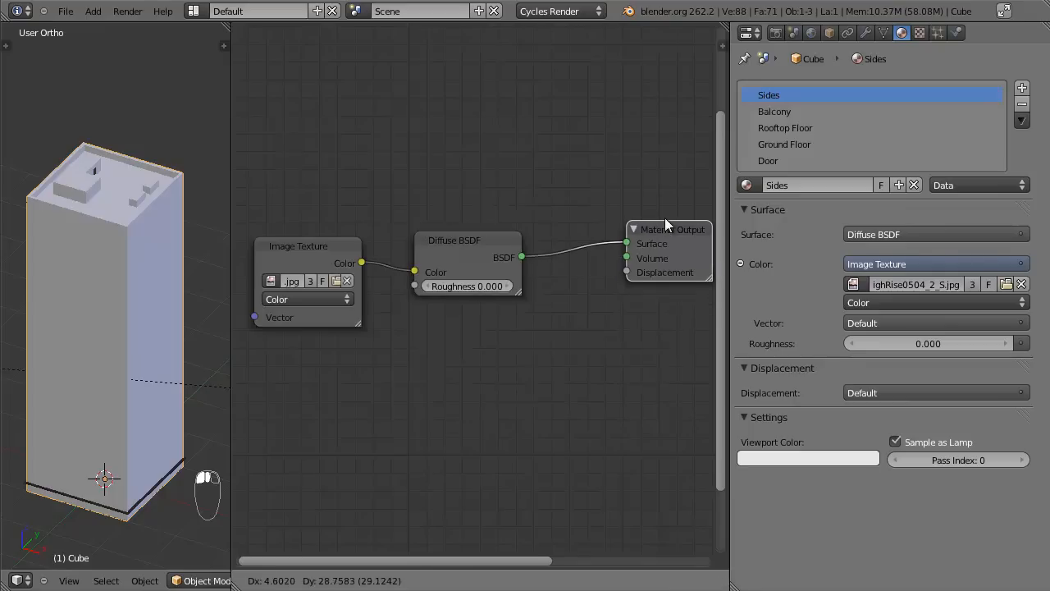
Duplicate the Image Texture node and place the copy above the original.
{"action": "scroll", "coordinate": [552, 309], "scroll_direction": "down", "scroll_amount": 2}
{"action": "middle_click_drag", "start_coordinate": [555, 314], "coordinate": [589, 378]}
{"action": "scroll", "coordinate": [429, 402], "scroll_direction": "up", "scroll_amount": 2}
{"action": "middle_click_drag", "start_coordinate": [402, 343], "coordinate": [445, 360]}
{"action": "left_click", "coordinate": [398, 342]}
{"action": "key", "text": "shift+d"}
{"action": "left_click", "coordinate": [434, 225]}
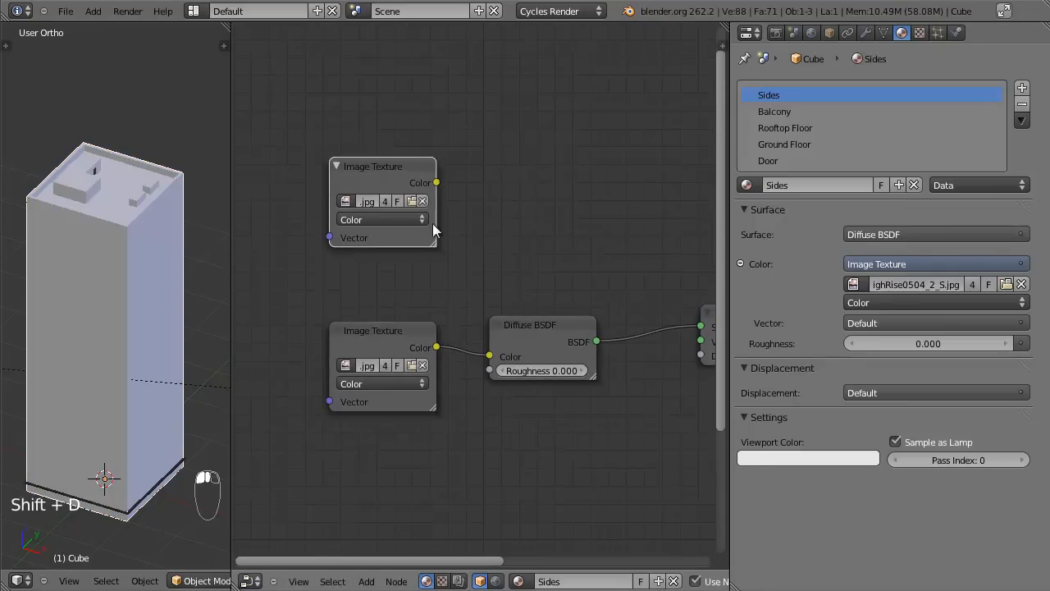
Load BuildingsHighRise0504_2_S_mirror.jpg from the Textures folder into the duplicated Image Texture node, sorting the files by date.
{"action": "left_click", "coordinate": [413, 201]}
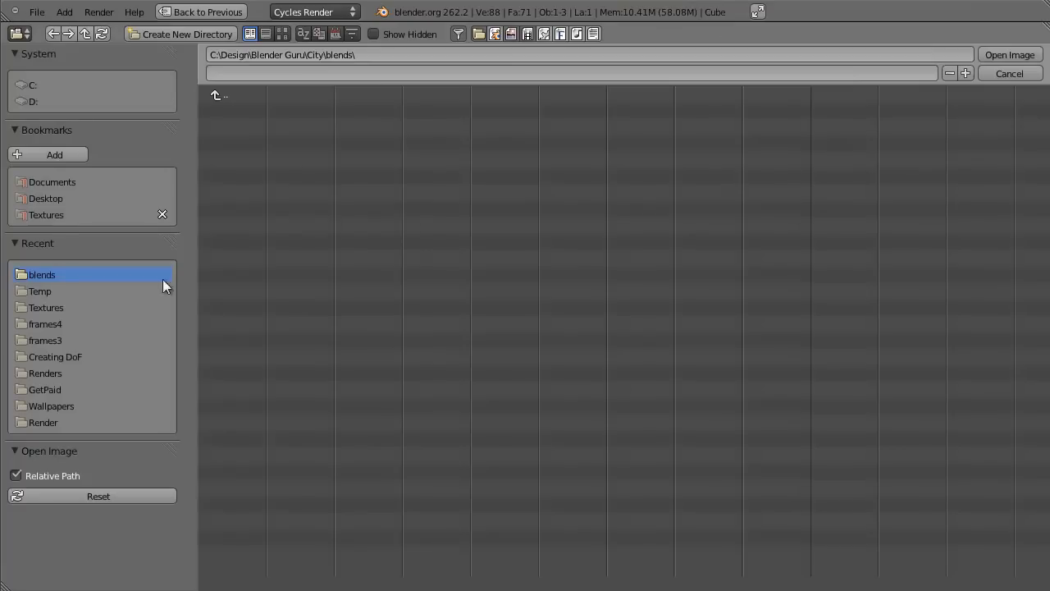
{"action": "left_click", "coordinate": [55, 216]}
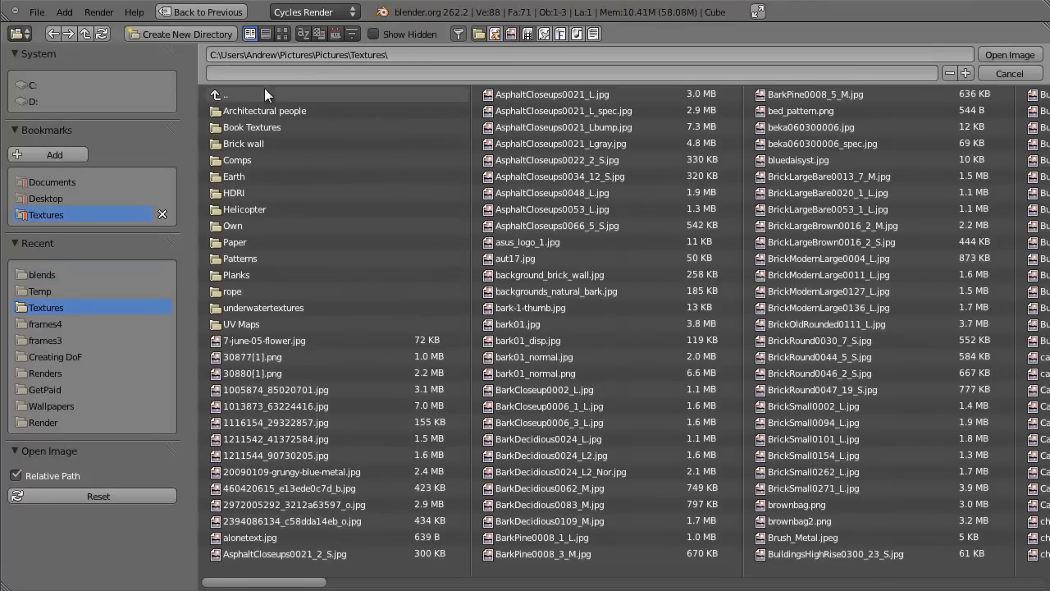
{"action": "left_click", "coordinate": [336, 34]}
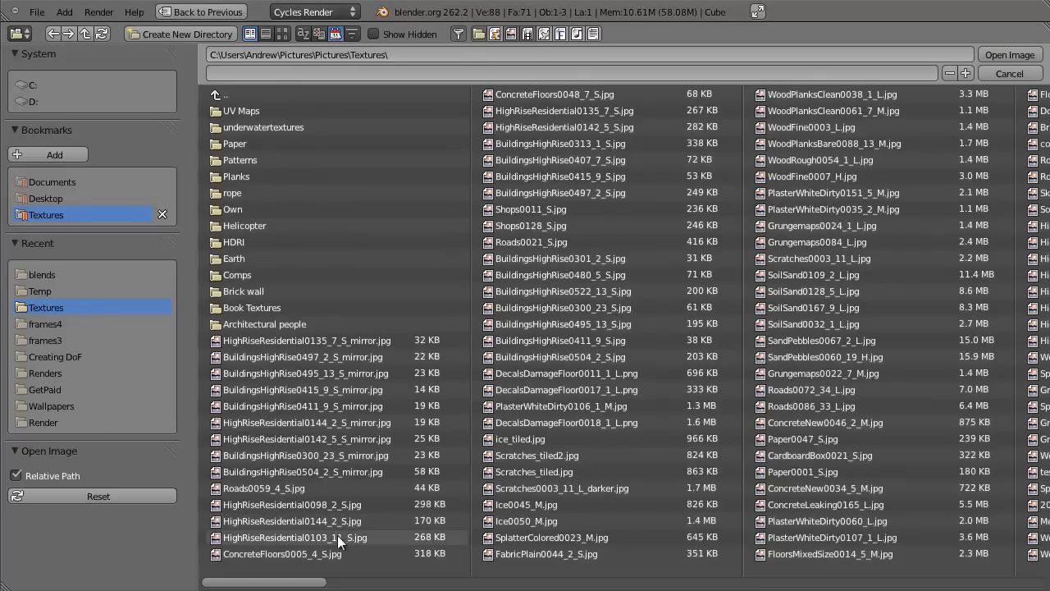
{"action": "left_click", "coordinate": [353, 468]}
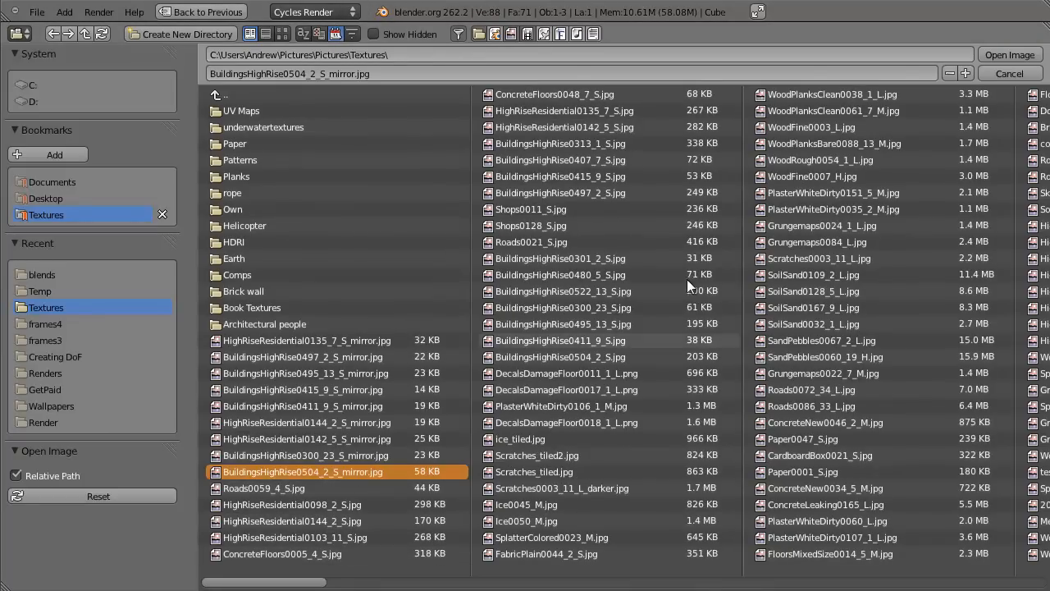
{"action": "left_click", "coordinate": [1018, 55]}
{"action": "scroll", "coordinate": [459, 312], "scroll_direction": "down", "scroll_amount": 2}
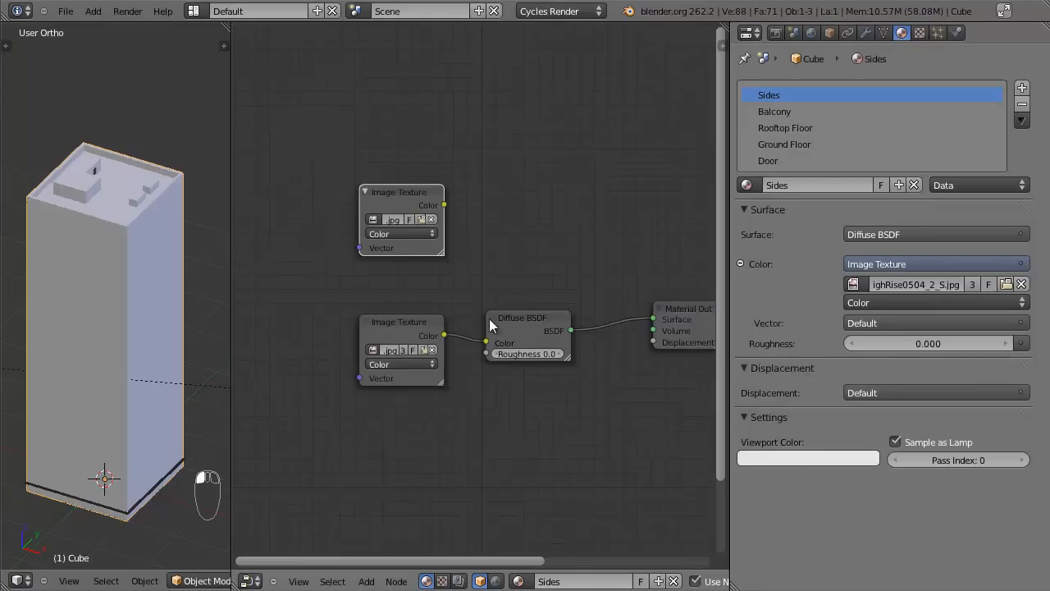
Move the mask texture node further up and the Material Output node farther away to make room.
{"action": "left_click_drag", "start_coordinate": [365, 168], "coordinate": [365, 75]}
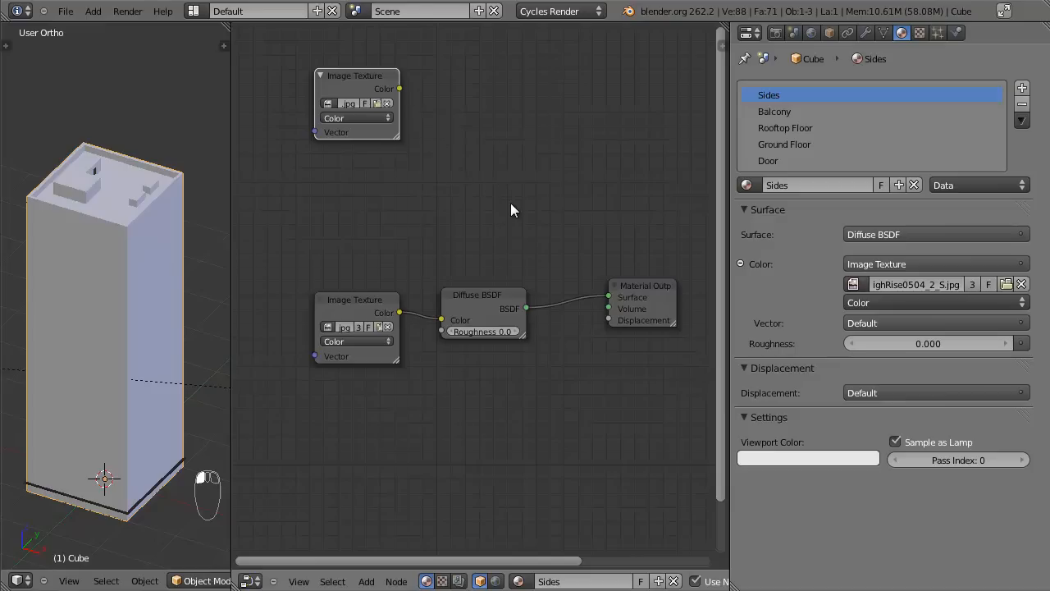
{"action": "middle_click_drag", "start_coordinate": [508, 222], "coordinate": [501, 244]}
{"action": "scroll", "coordinate": [506, 252], "scroll_direction": "up", "scroll_amount": 2}
{"action": "scroll", "coordinate": [498, 280], "scroll_direction": "down", "scroll_amount": 3}
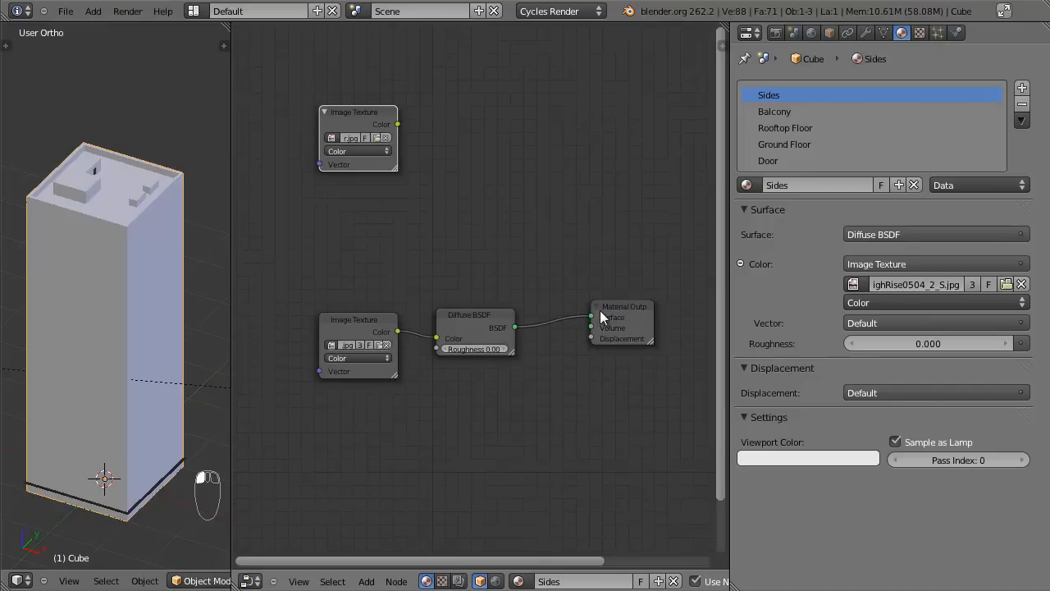
{"action": "left_click_drag", "start_coordinate": [599, 316], "coordinate": [695, 306]}
{"action": "middle_click_drag", "start_coordinate": [695, 305], "coordinate": [629, 293]}
Insert a Mix Shader node into the link between Diffuse BSDF and Material Output.
{"action": "key", "text": "shift+a"}
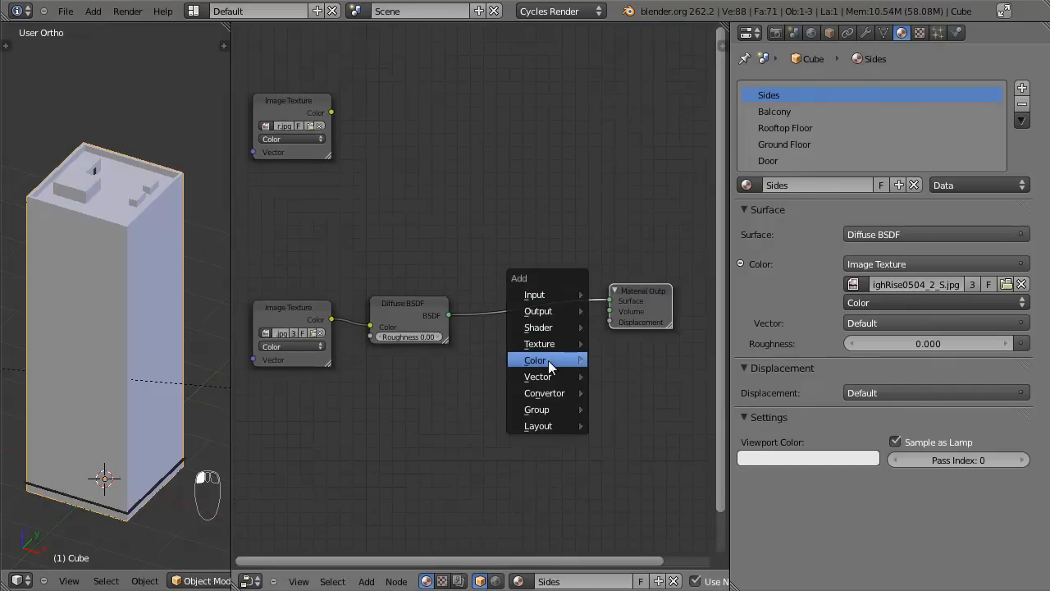
{"action": "mouse_move", "coordinate": [551, 326]}
{"action": "left_click", "coordinate": [624, 471]}
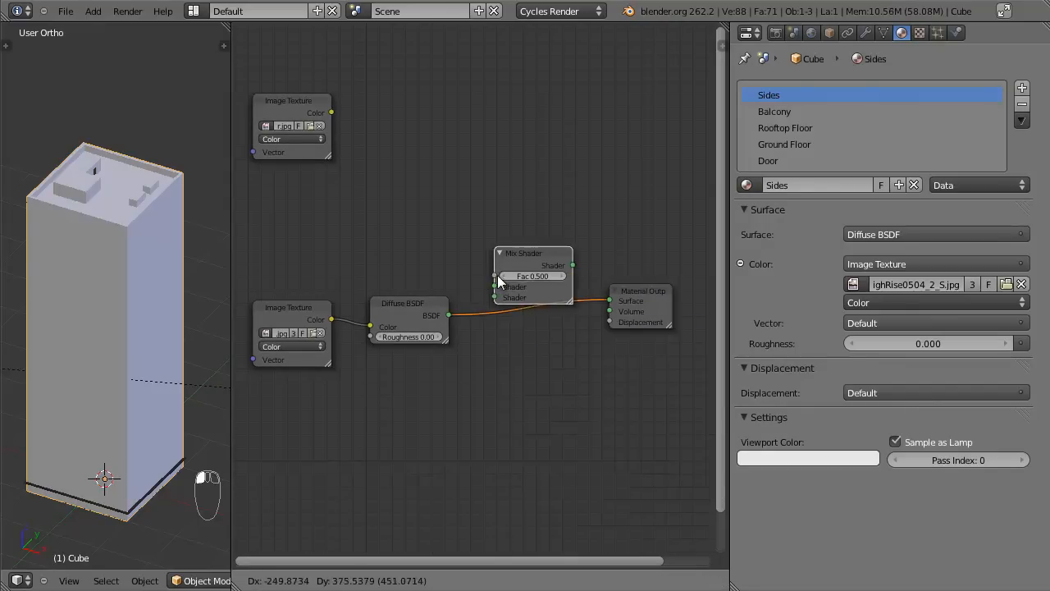
{"action": "left_click", "coordinate": [516, 283]}
{"action": "scroll", "coordinate": [516, 283], "scroll_direction": "up", "scroll_amount": 1}
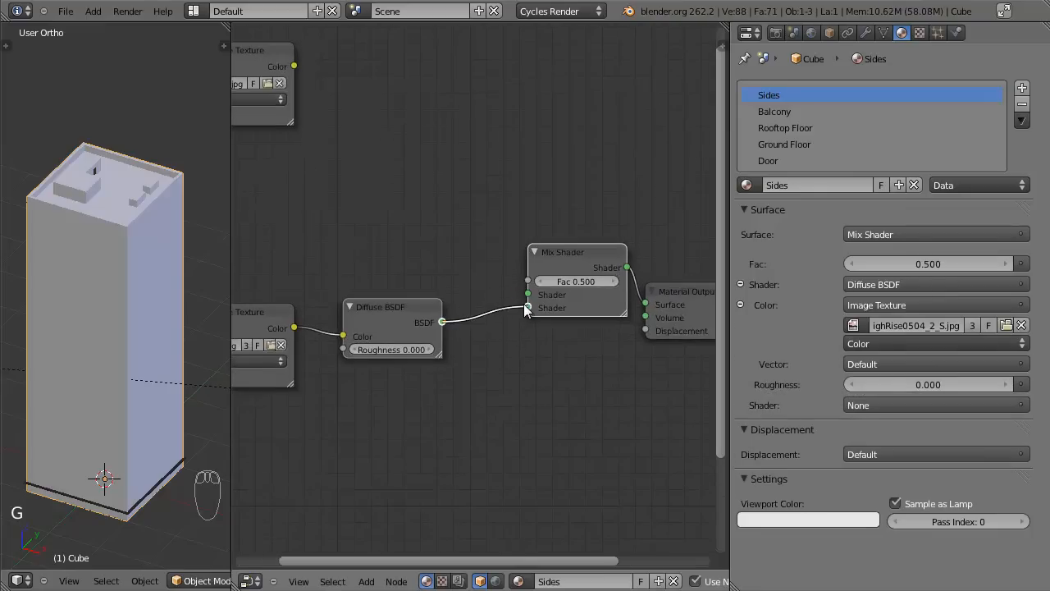
Reconnect the Diffuse BSDF output to the Mix Shader's second Shader input and adjust both nodes' positions.
{"action": "left_click_drag", "start_coordinate": [525, 304], "coordinate": [527, 308]}
{"action": "left_click_drag", "start_coordinate": [401, 312], "coordinate": [400, 307]}
{"action": "left_click_drag", "start_coordinate": [572, 238], "coordinate": [564, 250]}
{"action": "left_click", "coordinate": [564, 250]}
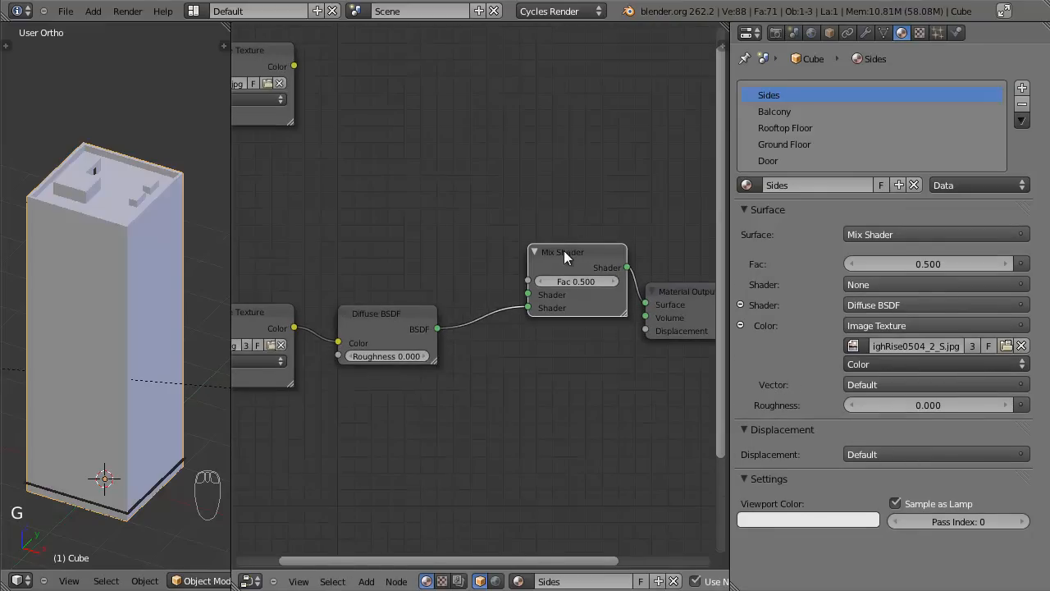
Add a Glossy BSDF node above the Diffuse BSDF node.
{"action": "scroll", "coordinate": [546, 239], "scroll_direction": "down", "scroll_amount": 2}
{"action": "middle_click_drag", "start_coordinate": [406, 275], "coordinate": [437, 281]}
{"action": "key", "text": "shift+a"}
{"action": "mouse_move", "coordinate": [439, 283]}
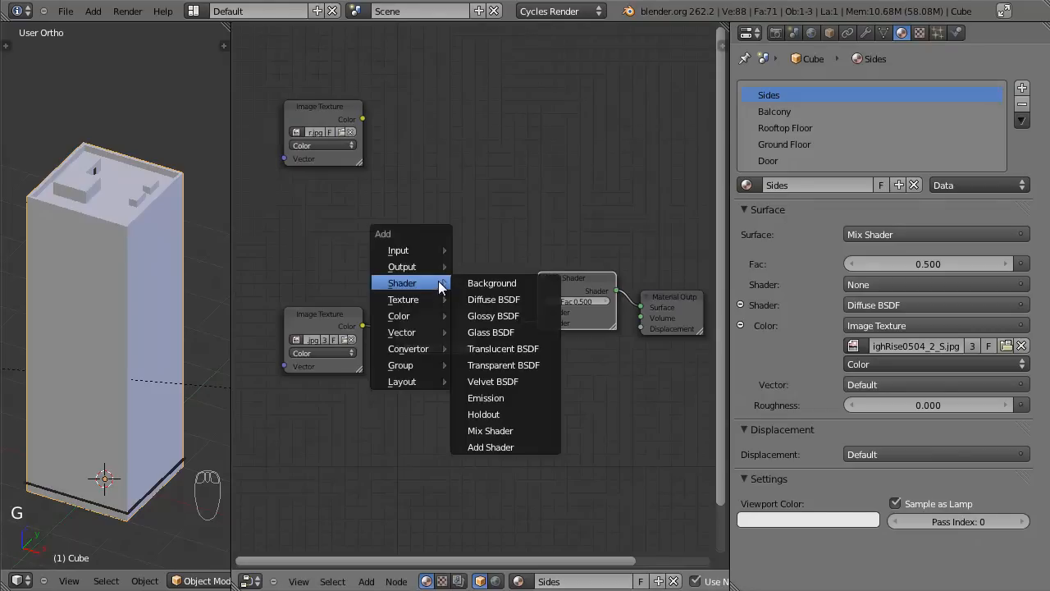
{"action": "left_click", "coordinate": [492, 320]}
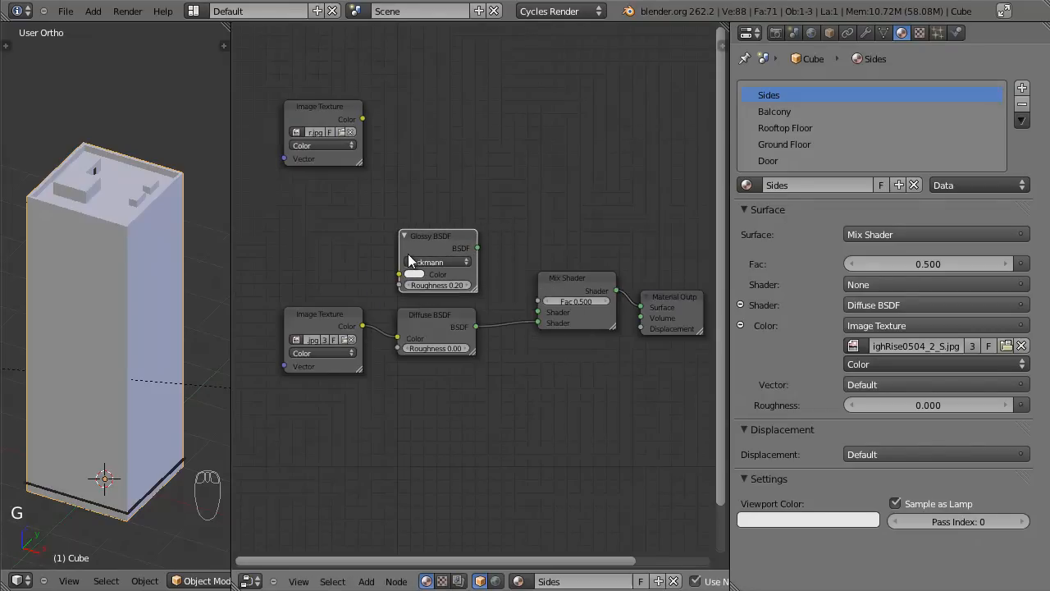
Set the Glossy BSDF roughness to 0.000 and connect its output to the Mix Shader's first Shader input.
{"action": "scroll", "coordinate": [408, 254], "scroll_direction": "up", "scroll_amount": 4}
{"action": "left_click_drag", "start_coordinate": [438, 284], "coordinate": [347, 282]}
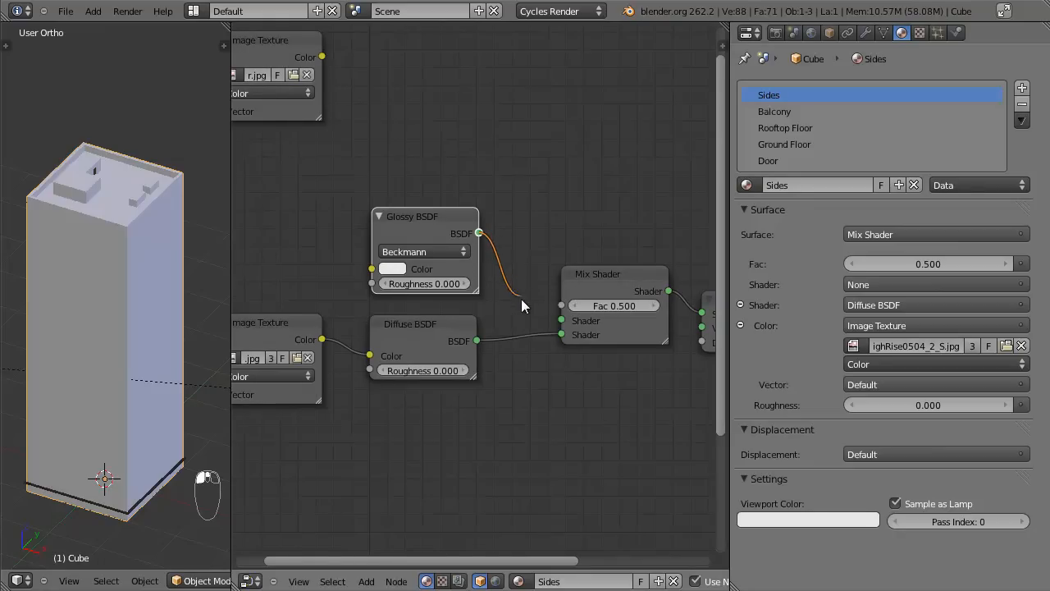
{"action": "left_click_drag", "start_coordinate": [534, 311], "coordinate": [562, 320]}
Connect the mask texture's Color output to the Mix Shader's Fac input, moving the Mix Shader up.
{"action": "left_click_drag", "start_coordinate": [590, 277], "coordinate": [581, 248]}
{"action": "scroll", "coordinate": [534, 241], "scroll_direction": "down", "scroll_amount": 2}
{"action": "middle_click_drag", "start_coordinate": [535, 240], "coordinate": [528, 296]}
{"action": "left_click_drag", "start_coordinate": [393, 208], "coordinate": [521, 255]}
{"action": "left_click_drag", "start_coordinate": [546, 310], "coordinate": [550, 274]}
{"action": "scroll", "coordinate": [556, 280], "scroll_direction": "up", "scroll_amount": 2}
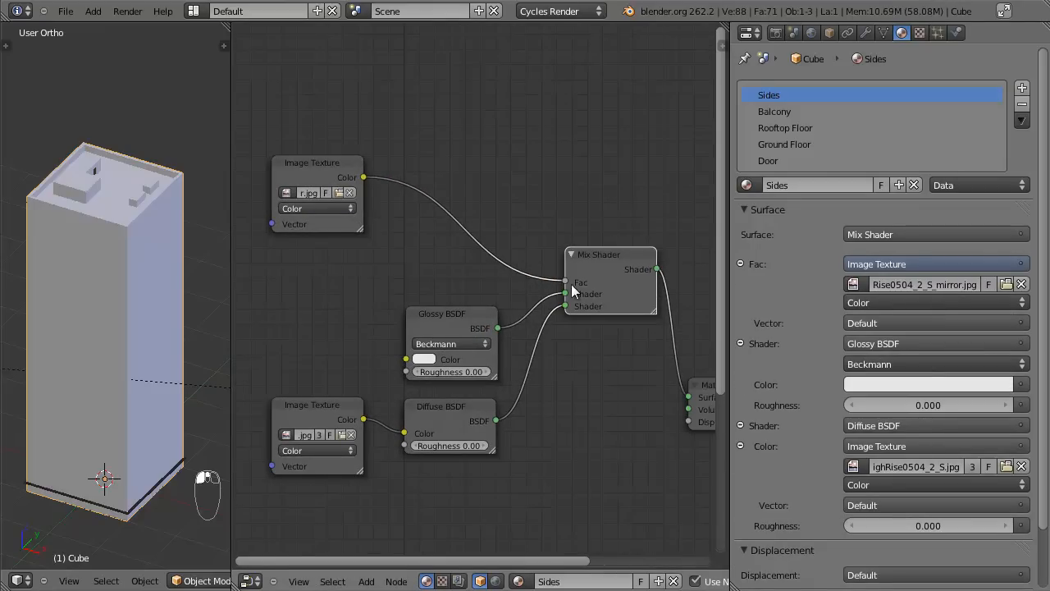
Tidy the layout of the texture, shader and Material Output nodes, and save the file.
{"action": "left_click_drag", "start_coordinate": [415, 343], "coordinate": [413, 306]}
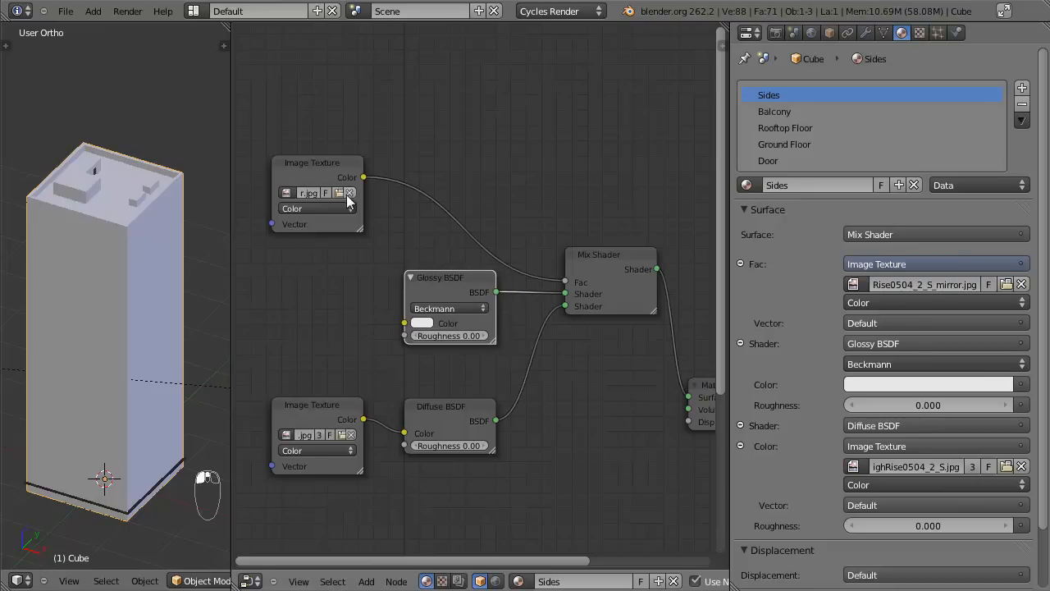
{"action": "left_click", "coordinate": [309, 168]}
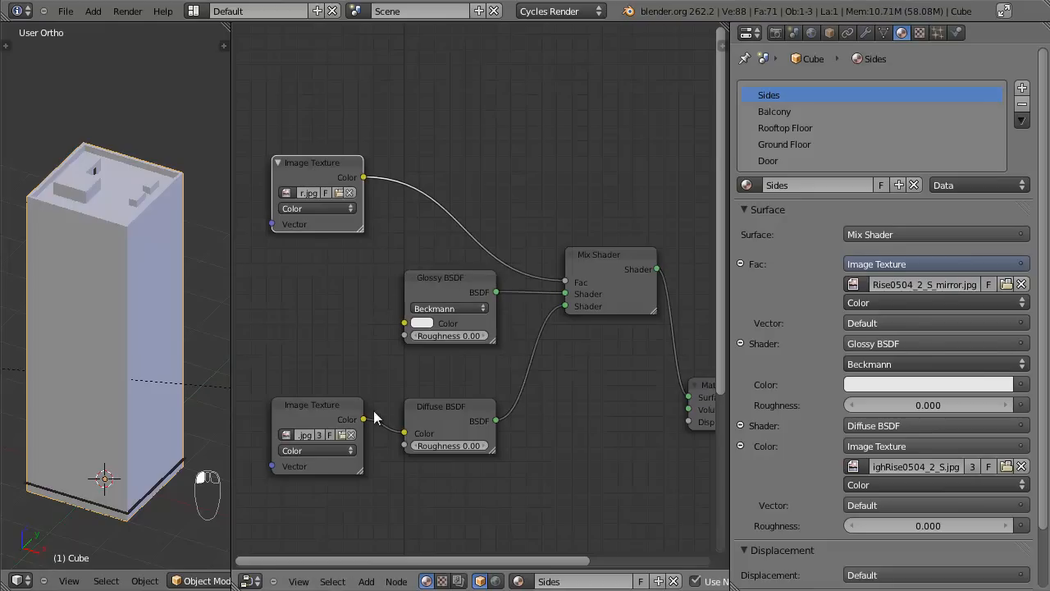
{"action": "left_click_drag", "start_coordinate": [320, 160], "coordinate": [318, 167]}
{"action": "left_click_drag", "start_coordinate": [442, 423], "coordinate": [436, 408]}
{"action": "left_click_drag", "start_coordinate": [338, 407], "coordinate": [331, 385]}
{"action": "scroll", "coordinate": [577, 400], "scroll_direction": "down", "scroll_amount": 1}
{"action": "left_click_drag", "start_coordinate": [689, 372], "coordinate": [695, 253]}
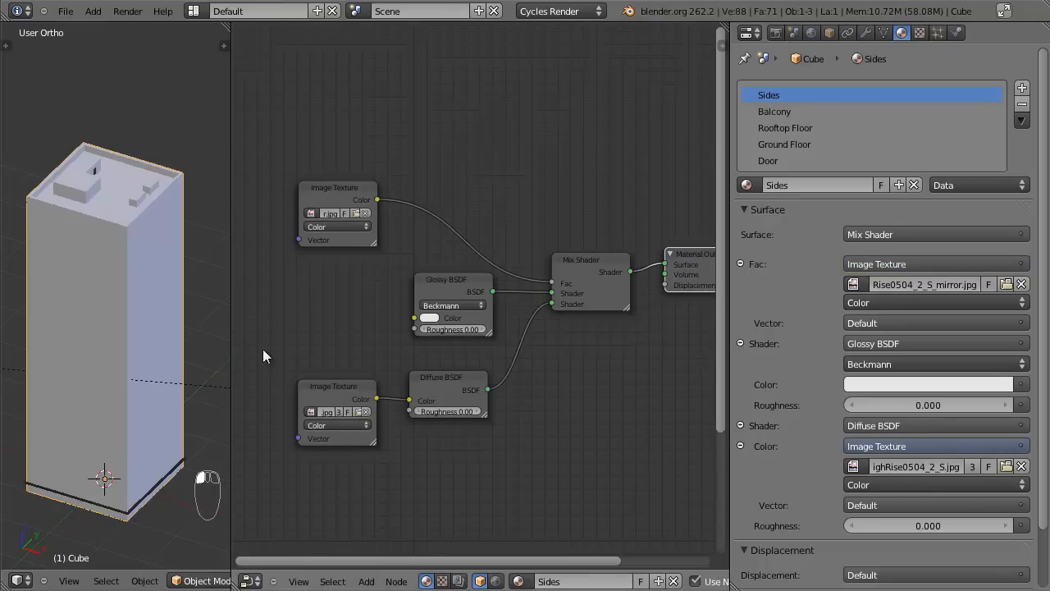
{"action": "key", "text": "ctrl+s"}
Enlarge the 3D view and inspect the building's lower facade up close in Rendered shading.
{"action": "left_click_drag", "start_coordinate": [228, 197], "coordinate": [601, 197]}
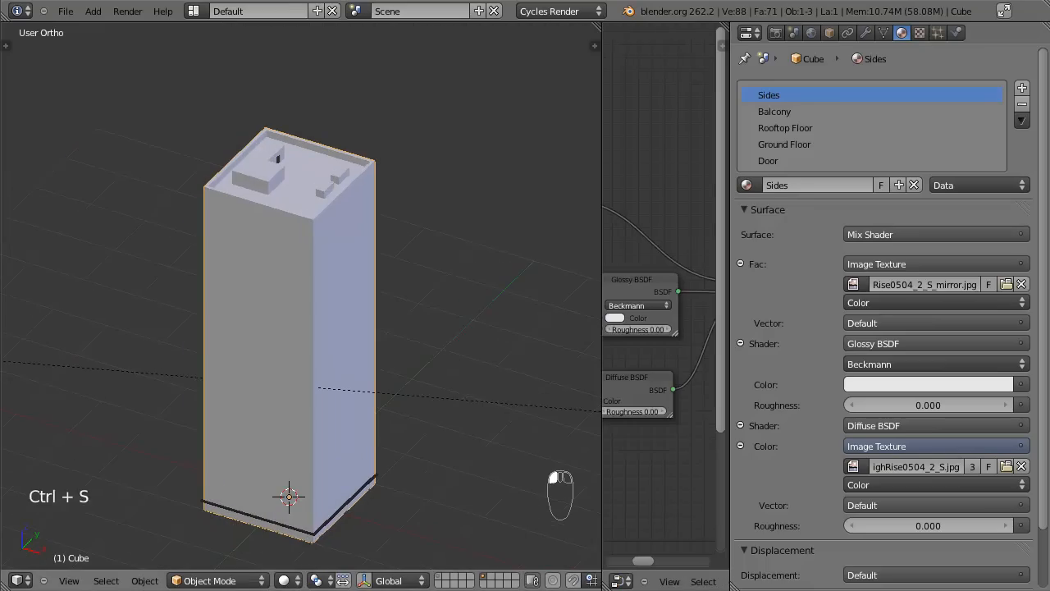
{"action": "left_click", "coordinate": [284, 581]}
{"action": "left_click", "coordinate": [314, 470]}
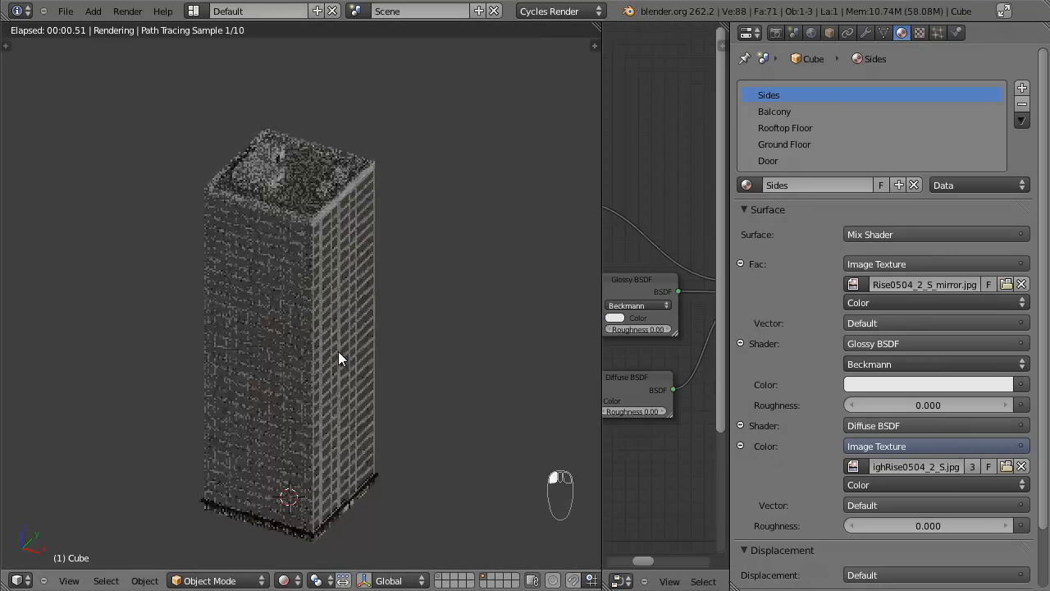
{"action": "scroll", "coordinate": [367, 336], "scroll_direction": "up", "scroll_amount": 5}
{"action": "scroll", "coordinate": [414, 408], "scroll_direction": "down", "scroll_amount": 2}
{"action": "middle_click_drag", "start_coordinate": [413, 404], "coordinate": [293, 191], "text": "shift"}
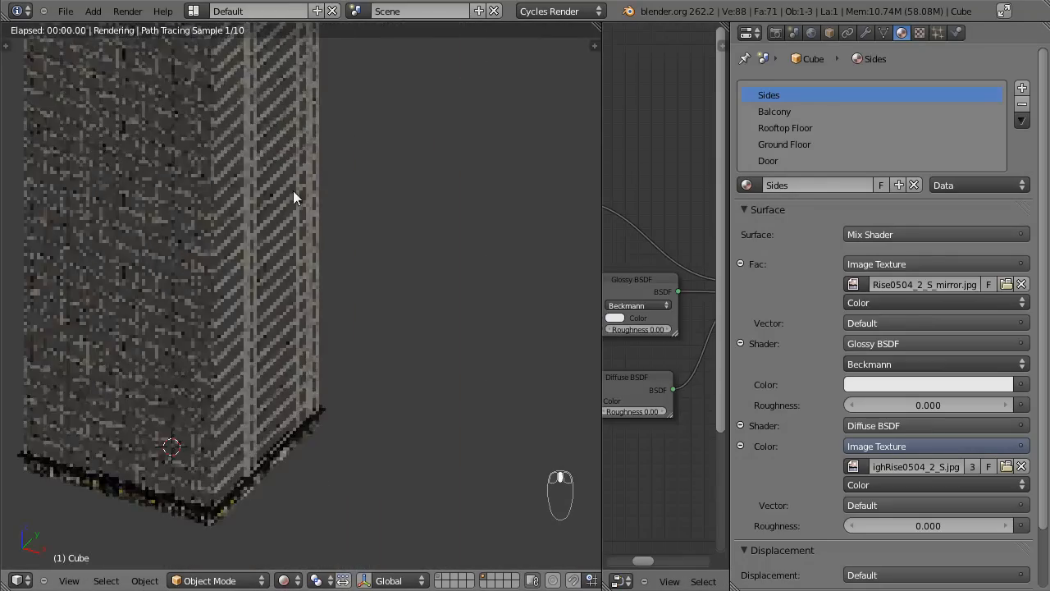
{"action": "scroll", "coordinate": [430, 445], "scroll_direction": "up", "scroll_amount": 4}
{"action": "middle_click_drag", "start_coordinate": [431, 445], "coordinate": [486, 293], "text": "shift"}
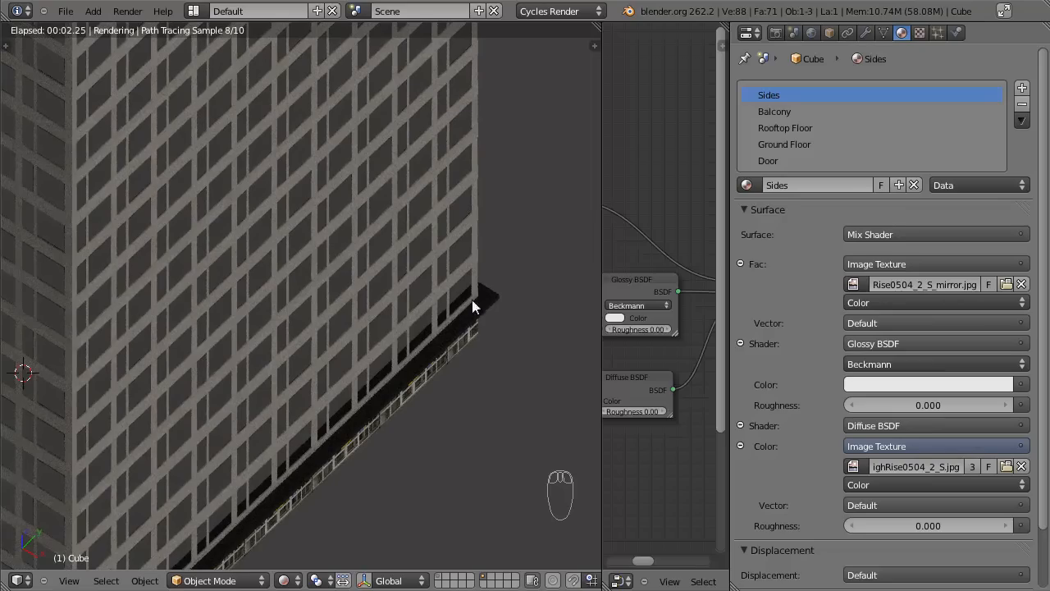
Bring the whole building into view and widen the node editor to show the material's shader nodes.
{"action": "scroll", "coordinate": [397, 374], "scroll_direction": "down", "scroll_amount": 4}
{"action": "middle_click_drag", "start_coordinate": [330, 264], "coordinate": [401, 428], "text": "shift"}
{"action": "scroll", "coordinate": [401, 413], "scroll_direction": "down", "scroll_amount": 2}
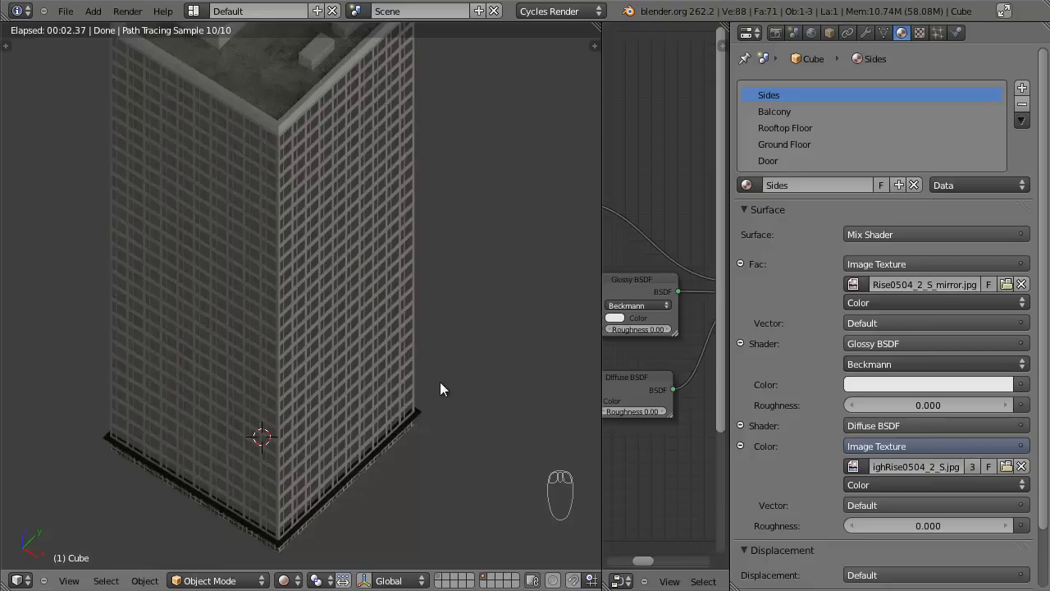
{"action": "left_click_drag", "start_coordinate": [601, 236], "coordinate": [363, 257]}
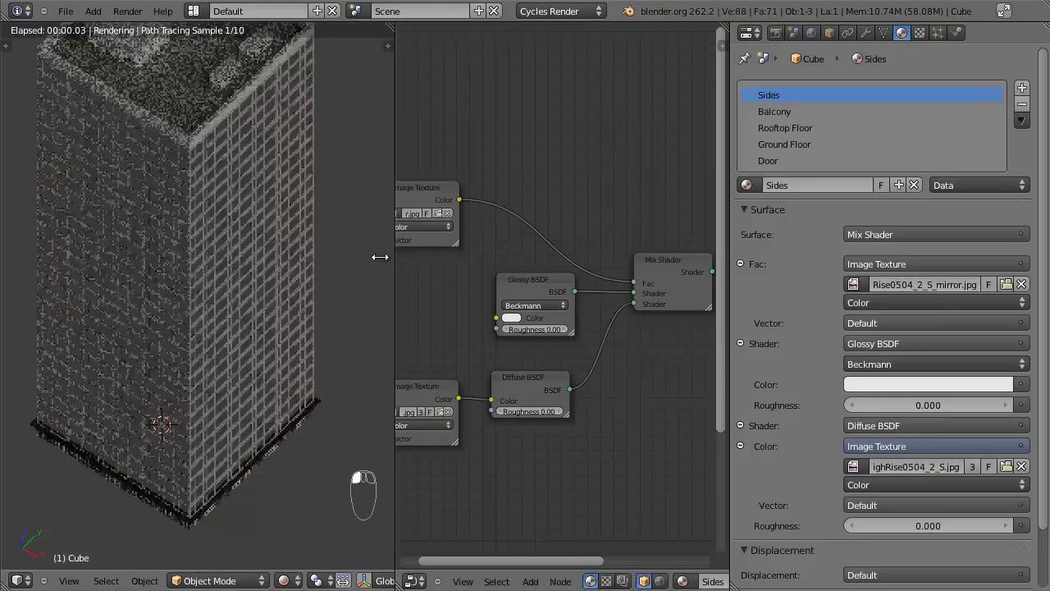
Disconnect the mask texture from the Mix Shader's Fac input to compare the render, and restore the link.
{"action": "left_click", "coordinate": [634, 261]}
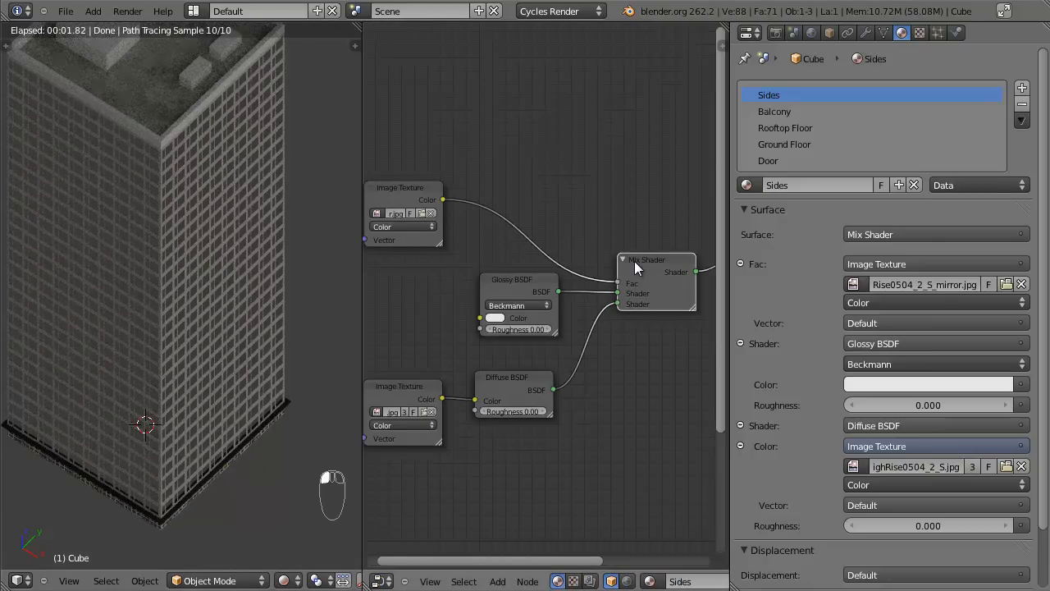
{"action": "left_click_drag", "start_coordinate": [619, 282], "coordinate": [631, 281]}
{"action": "left_click", "coordinate": [631, 282]}
{"action": "left_click", "coordinate": [679, 283]}
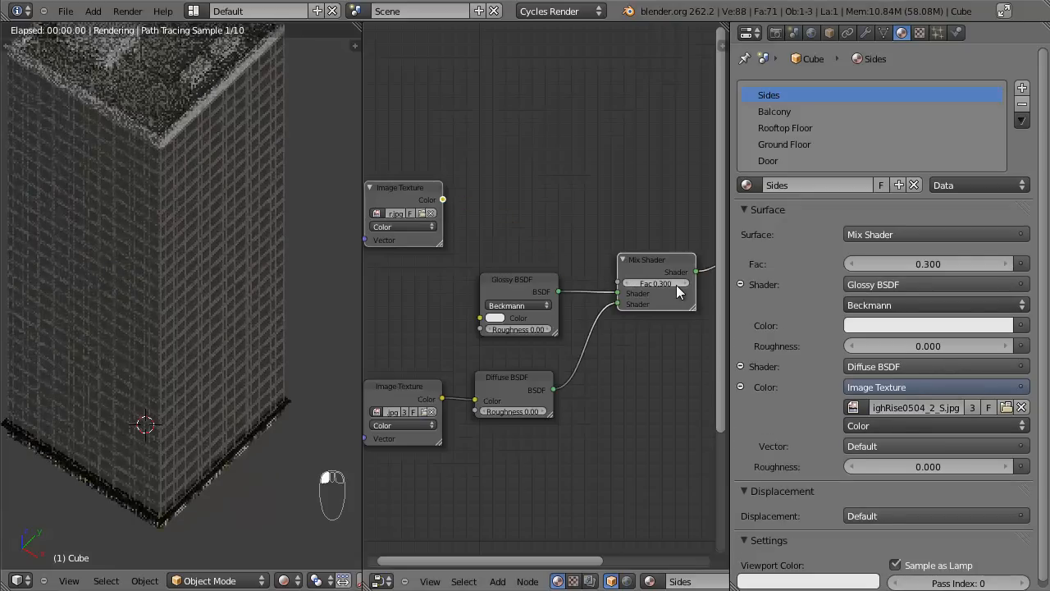
{"action": "left_click", "coordinate": [681, 284]}
{"action": "left_click_drag", "start_coordinate": [482, 210], "coordinate": [645, 240]}
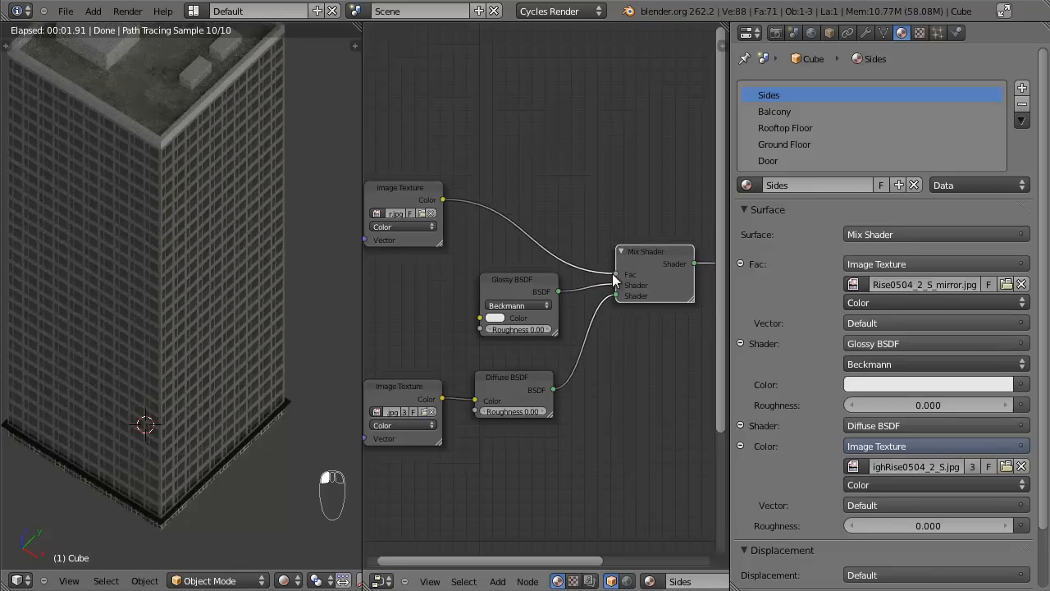
Move the mask texture node aside and insert a color Mix node on its link to the Mix Shader's Fac.
{"action": "scroll", "coordinate": [555, 321], "scroll_direction": "down", "scroll_amount": 2}
{"action": "left_click_drag", "start_coordinate": [493, 303], "coordinate": [419, 243]}
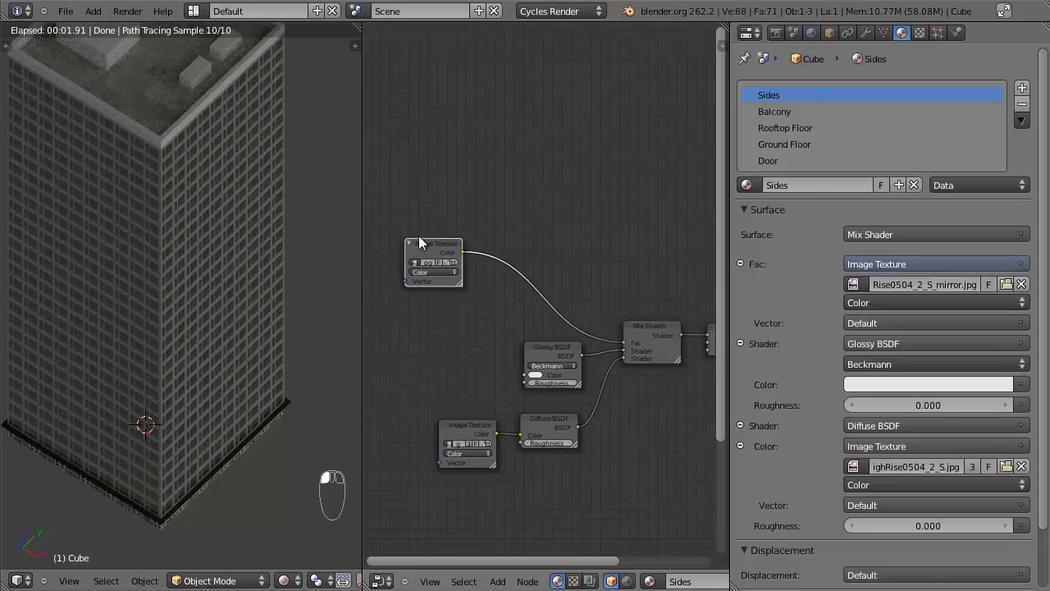
{"action": "scroll", "coordinate": [503, 244], "scroll_direction": "up", "scroll_amount": 2}
{"action": "key", "text": "shift+a"}
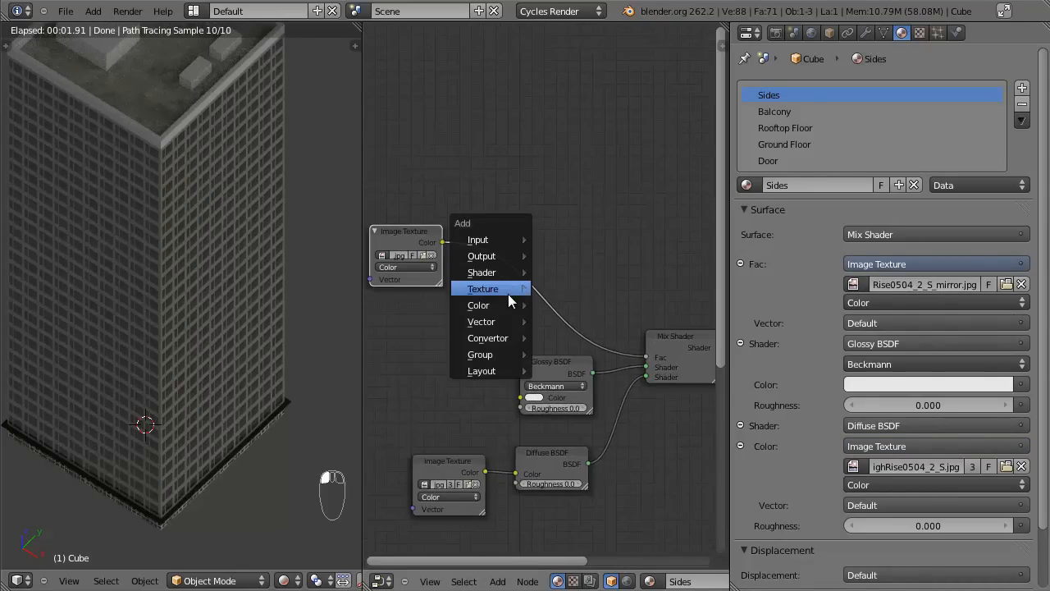
{"action": "mouse_move", "coordinate": [498, 310]}
{"action": "left_click", "coordinate": [555, 337]}
{"action": "key", "text": "g"}
{"action": "left_click", "coordinate": [581, 259]}
{"action": "left_click_drag", "start_coordinate": [600, 245], "coordinate": [561, 248]}
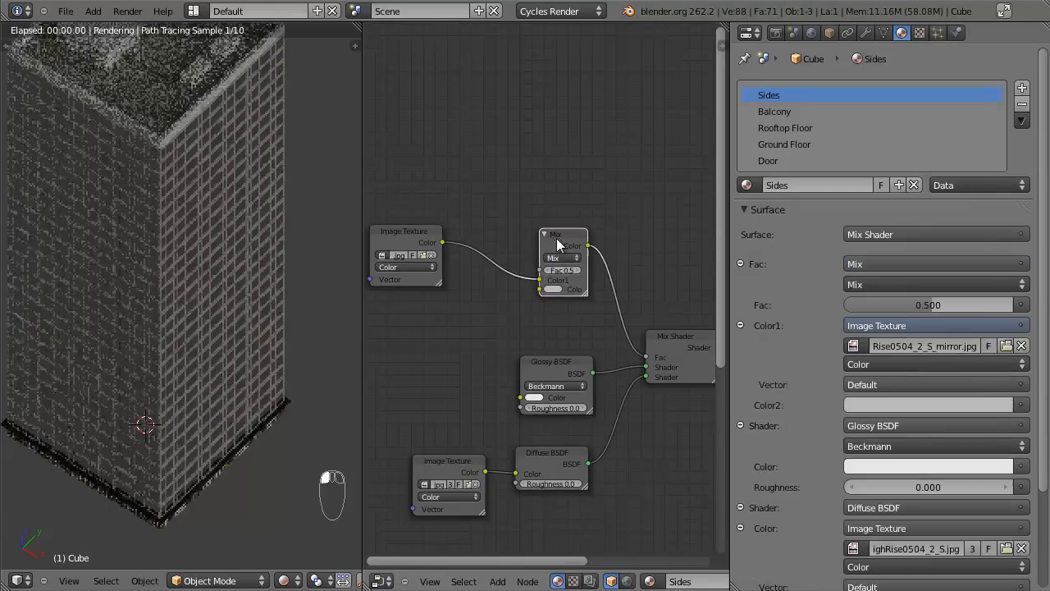
Move the mask texture's link from the color Mix node's Color1 input to its Color2 input.
{"action": "left_click_drag", "start_coordinate": [529, 289], "coordinate": [539, 289]}
{"action": "scroll", "coordinate": [540, 289], "scroll_direction": "up", "scroll_amount": 2}
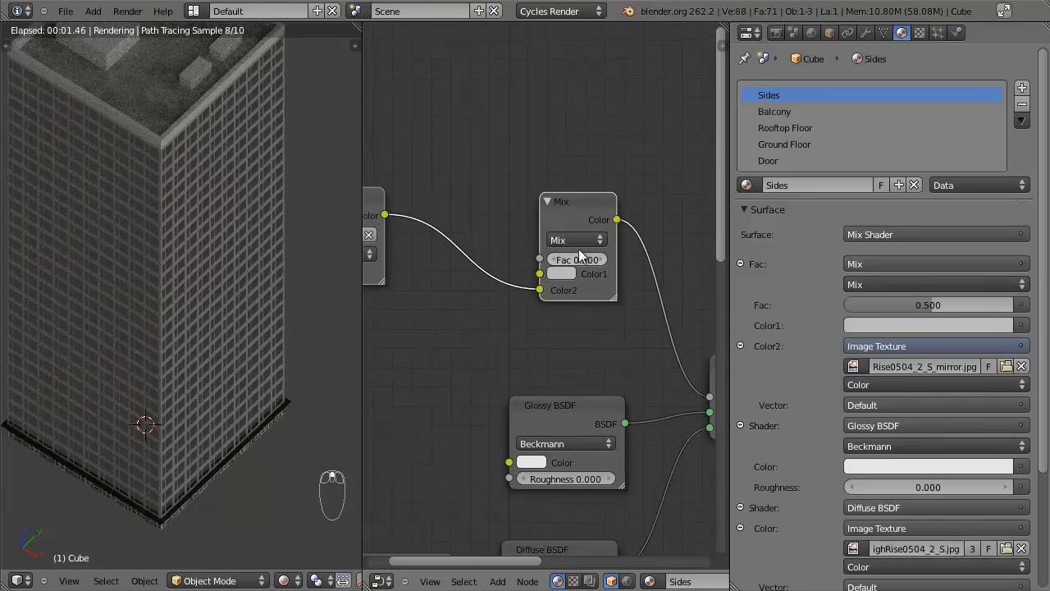
{"action": "scroll", "coordinate": [576, 304], "scroll_direction": "down", "scroll_amount": 2}
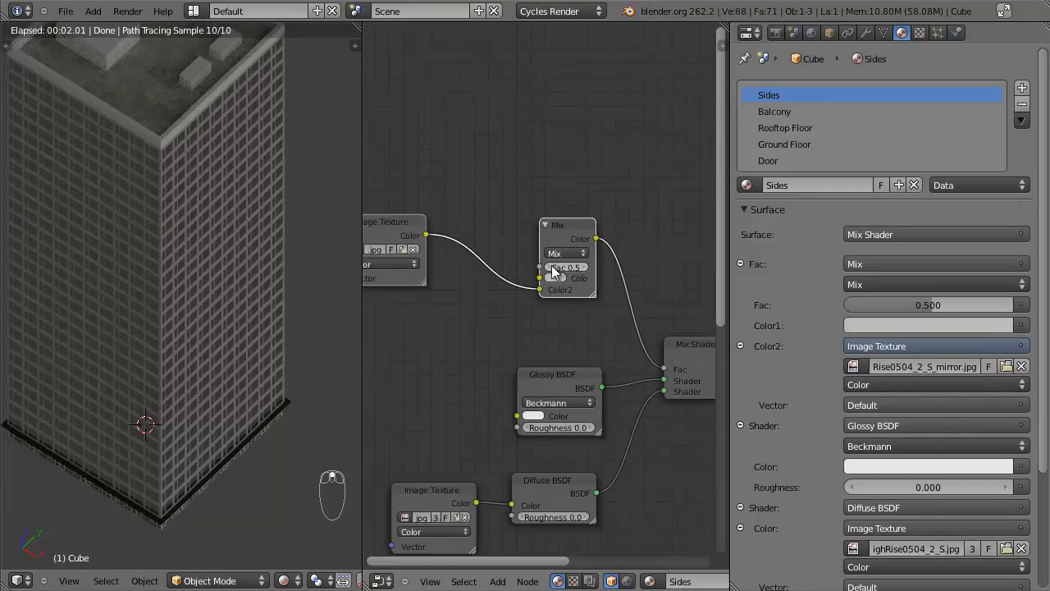
Test the color Mix node's Fac on a close view of the facade, lowering it to 0.000.
{"action": "left_click", "coordinate": [585, 268]}
{"action": "left_click", "coordinate": [584, 268]}
{"action": "left_click", "coordinate": [584, 268]}
{"action": "middle_click_drag", "start_coordinate": [288, 380], "coordinate": [291, 330], "text": "shift"}
{"action": "scroll", "coordinate": [170, 249], "scroll_direction": "up", "scroll_amount": 6}
{"action": "left_click", "coordinate": [551, 272]}
{"action": "left_click", "coordinate": [550, 271]}
{"action": "left_click", "coordinate": [550, 272]}
{"action": "left_click", "coordinate": [550, 271]}
{"action": "left_click", "coordinate": [550, 271]}
{"action": "left_click", "coordinate": [551, 272]}
{"action": "left_click", "coordinate": [551, 272]}
{"action": "left_click", "coordinate": [551, 272]}
Set the color Mix node's Color1 to pure white, with R, G and B at 1.000.
{"action": "scroll", "coordinate": [266, 303], "scroll_direction": "up", "scroll_amount": 5}
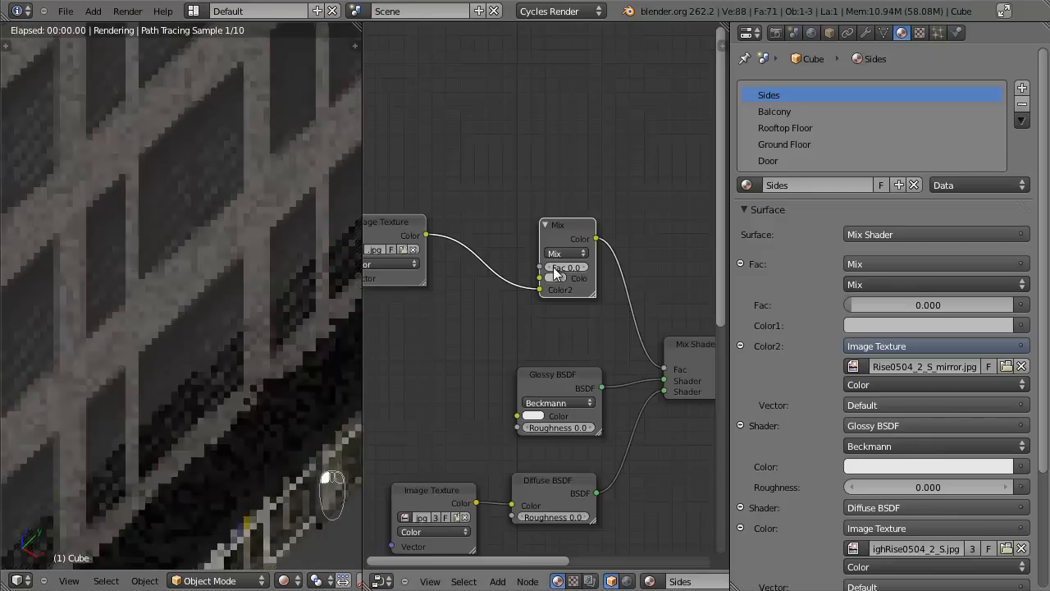
{"action": "scroll", "coordinate": [591, 288], "scroll_direction": "up", "scroll_amount": 2}
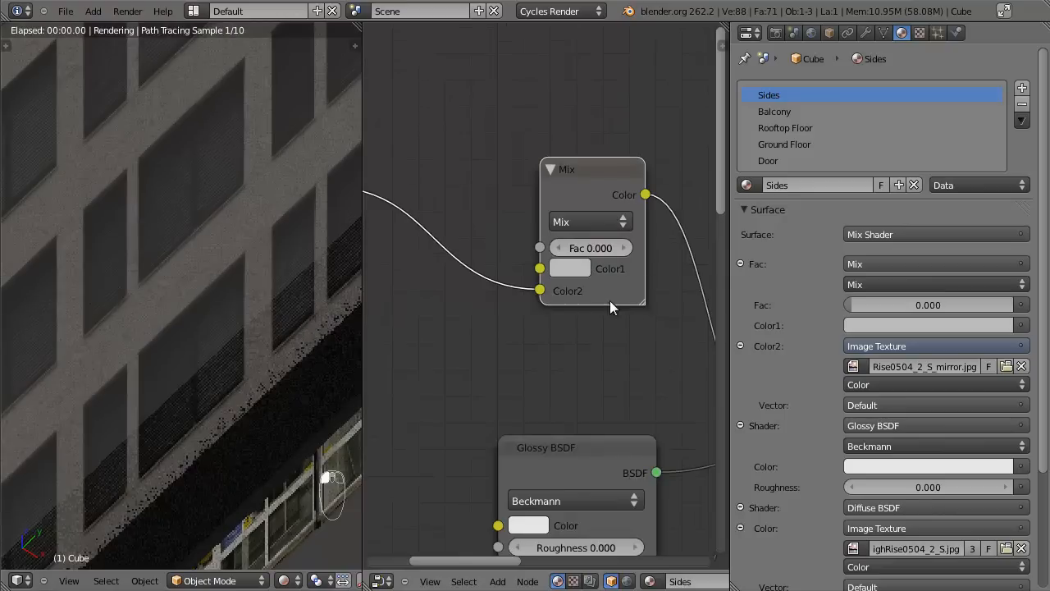
{"action": "left_click", "coordinate": [575, 269]}
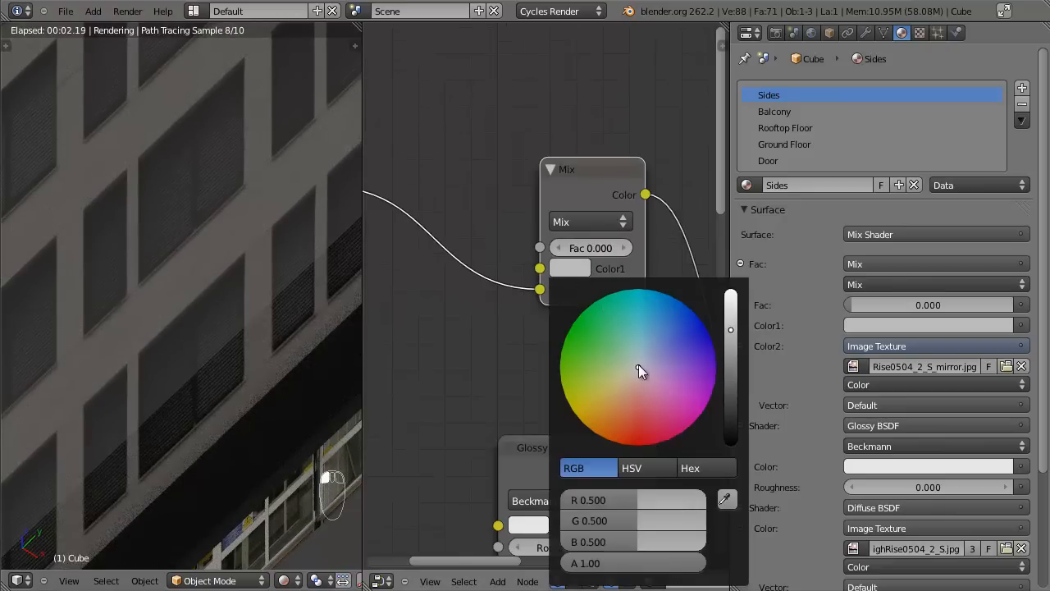
{"action": "left_click_drag", "start_coordinate": [731, 329], "coordinate": [741, 270]}
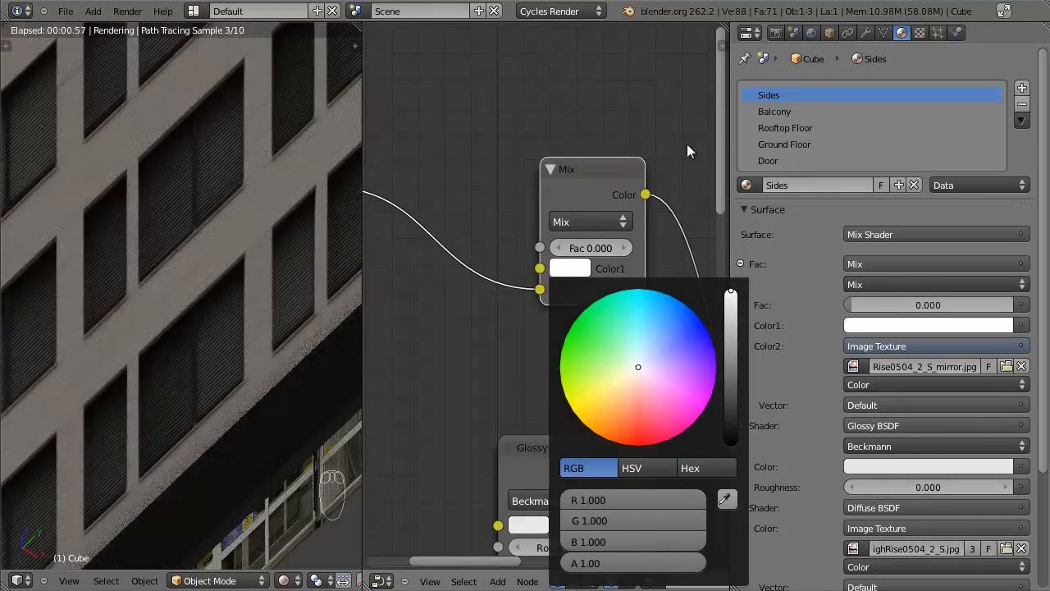
Try high Fac values on the color Mix node and settle on 0.300.
{"action": "left_click", "coordinate": [628, 245]}
{"action": "left_click", "coordinate": [628, 244]}
{"action": "left_click", "coordinate": [629, 244]}
{"action": "left_click", "coordinate": [628, 244]}
{"action": "left_click", "coordinate": [629, 244]}
{"action": "left_click", "coordinate": [629, 245]}
{"action": "left_click", "coordinate": [628, 244]}
{"action": "left_click", "coordinate": [628, 245]}
{"action": "left_click", "coordinate": [629, 245]}
{"action": "left_click", "coordinate": [629, 245]}
{"action": "left_click", "coordinate": [566, 249]}
{"action": "left_click", "coordinate": [566, 249]}
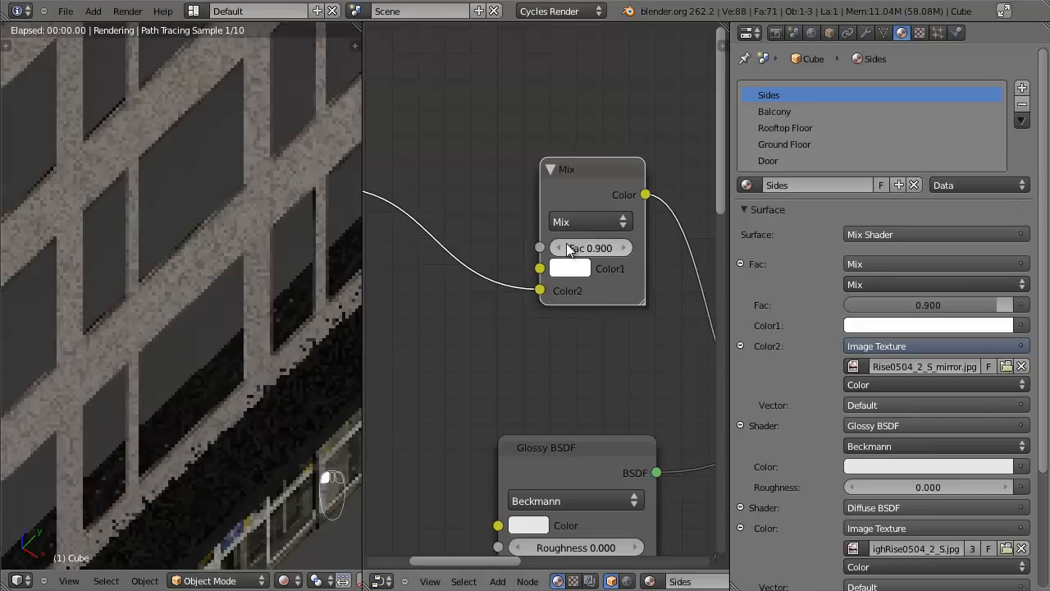
{"action": "left_click", "coordinate": [567, 248]}
{"action": "left_click", "coordinate": [567, 248]}
{"action": "left_click", "coordinate": [566, 249]}
{"action": "left_click", "coordinate": [566, 249]}
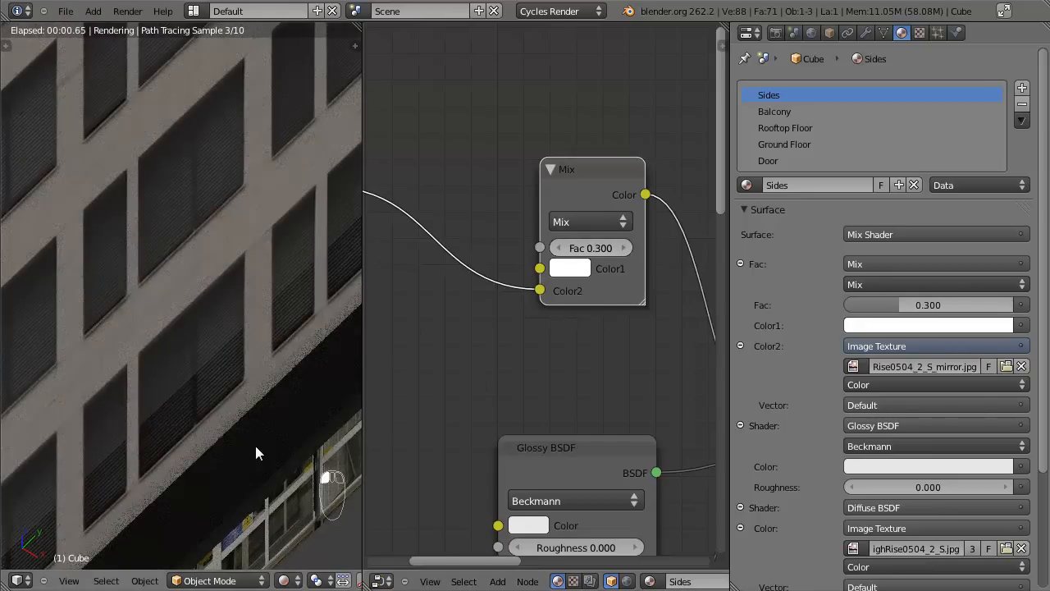
Review the rendered window reflections over the whole building and save the file.
{"action": "scroll", "coordinate": [285, 336], "scroll_direction": "down", "scroll_amount": 4}
{"action": "scroll", "coordinate": [234, 340], "scroll_direction": "down", "scroll_amount": 2}
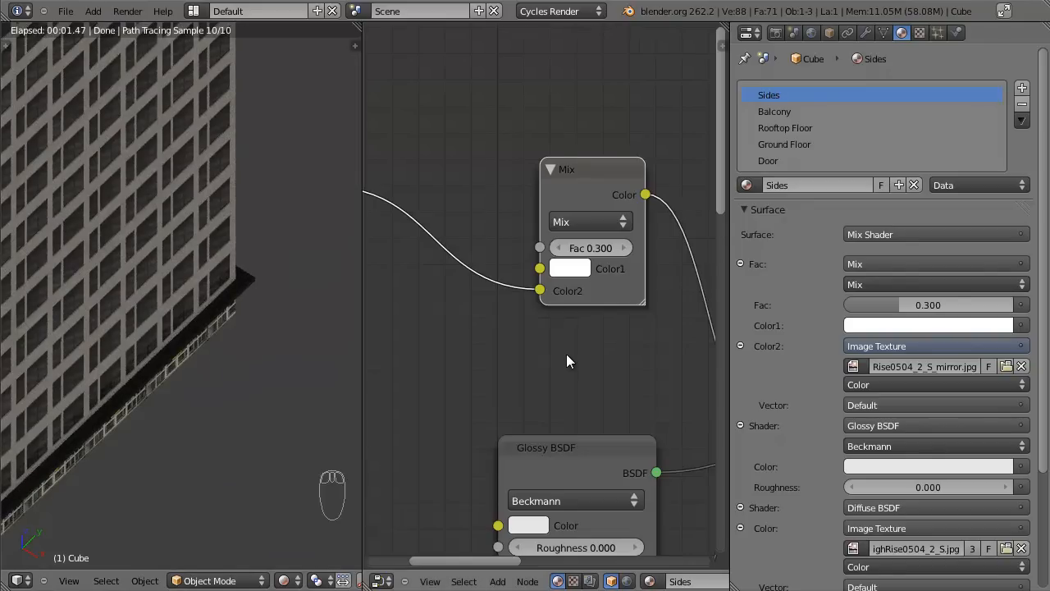
{"action": "scroll", "coordinate": [567, 353], "scroll_direction": "down", "scroll_amount": 1}
{"action": "middle_click_drag", "start_coordinate": [275, 384], "coordinate": [197, 448]}
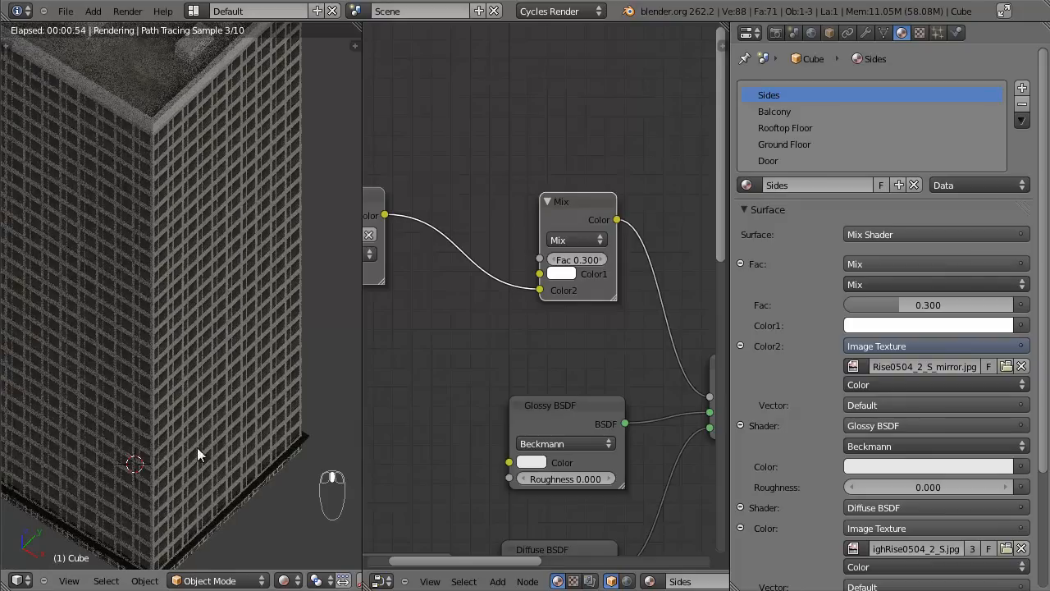
{"action": "scroll", "coordinate": [275, 311], "scroll_direction": "down", "scroll_amount": 2}
{"action": "middle_click_drag", "start_coordinate": [258, 249], "coordinate": [255, 315]}
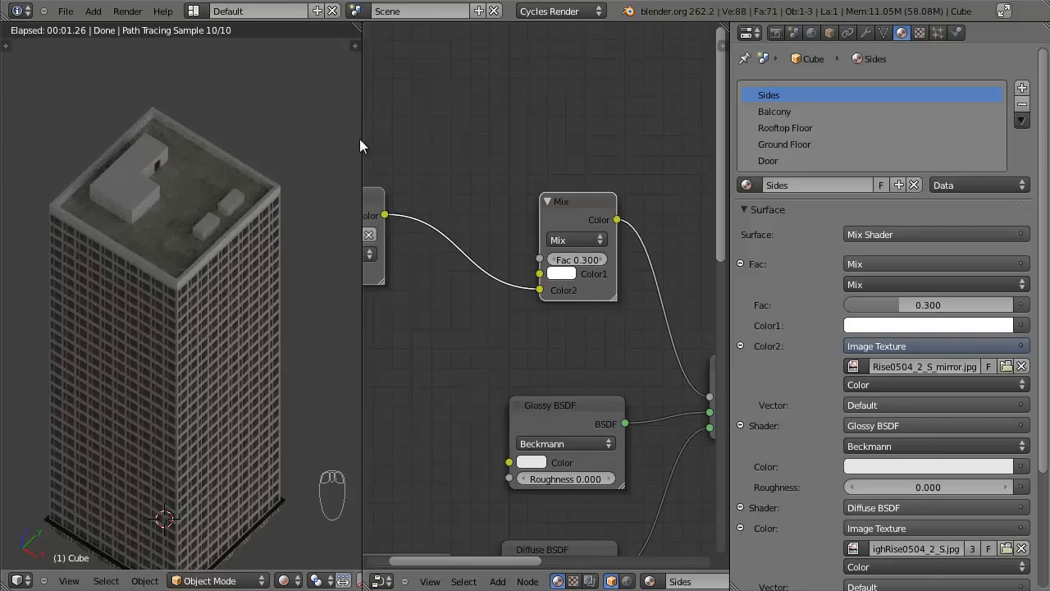
{"action": "scroll", "coordinate": [279, 247], "scroll_direction": "down", "scroll_amount": 1}
{"action": "key", "text": "ctrl+s"}
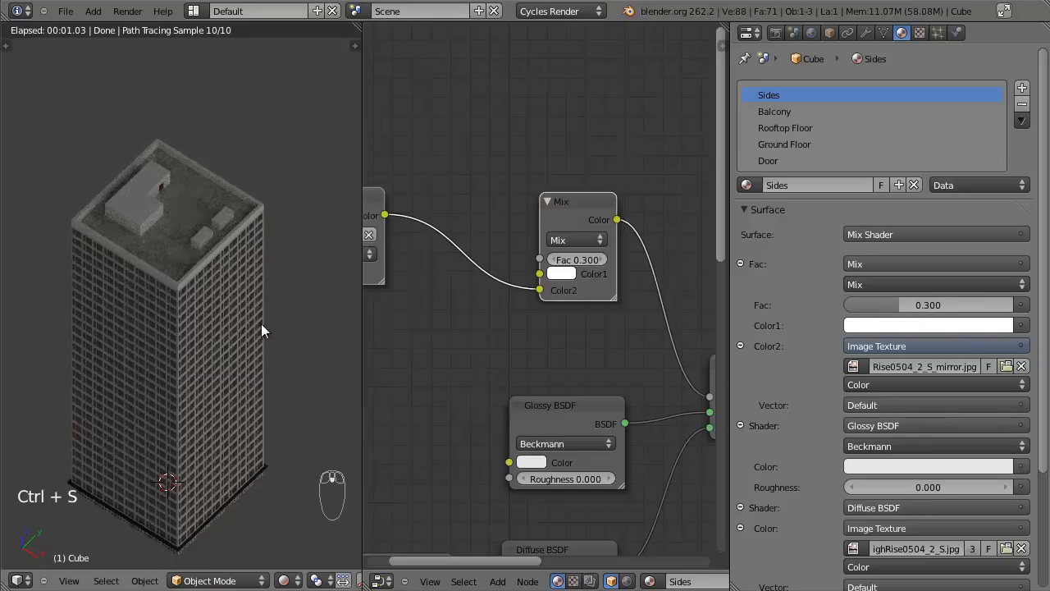
Merge the node editor area into the 3D view and switch the viewport shading to Solid.
{"action": "left_click_drag", "start_coordinate": [358, 27], "coordinate": [415, 172]}
{"action": "scroll", "coordinate": [423, 273], "scroll_direction": "down", "scroll_amount": 2}
{"action": "scroll", "coordinate": [423, 283], "scroll_direction": "up", "scroll_amount": 3}
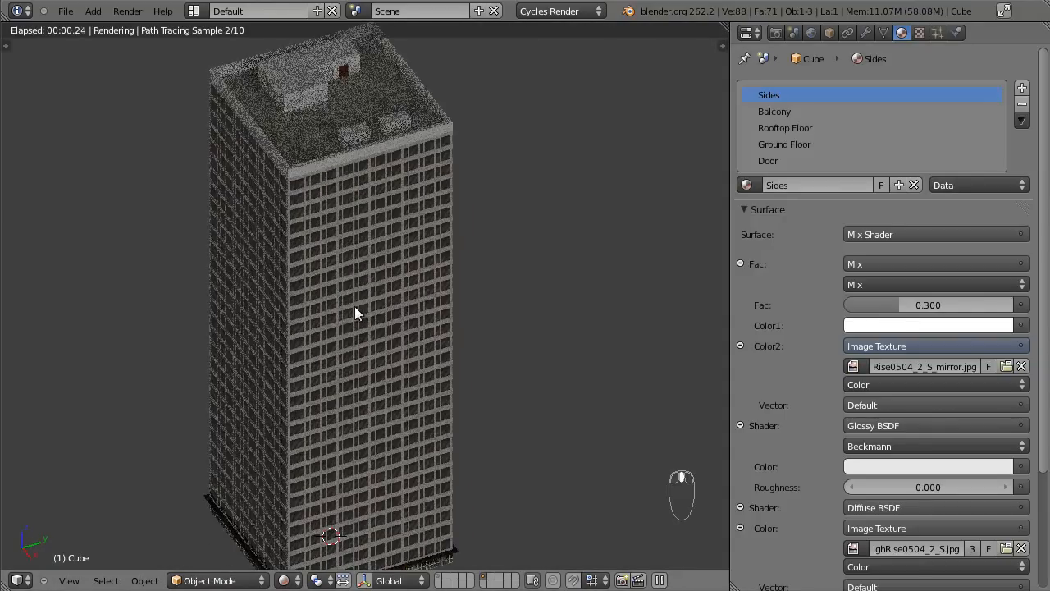
{"action": "left_click", "coordinate": [284, 581]}
{"action": "left_click", "coordinate": [310, 530]}
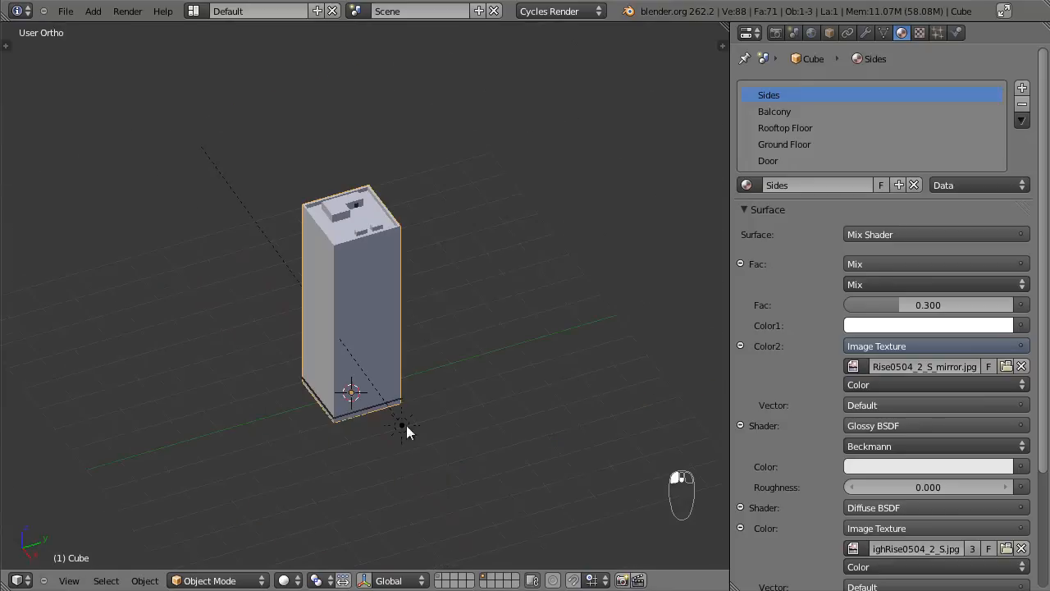
Select the ledge around the building's base together with the building in wireframe, join them into one object, and return to solid display.
{"action": "scroll", "coordinate": [405, 400], "scroll_direction": "up", "scroll_amount": 2}
{"action": "scroll", "coordinate": [404, 399], "scroll_direction": "up", "scroll_amount": 1}
{"action": "middle_click_drag", "start_coordinate": [405, 400], "coordinate": [457, 395]}
{"action": "scroll", "coordinate": [460, 395], "scroll_direction": "down", "scroll_amount": 3}
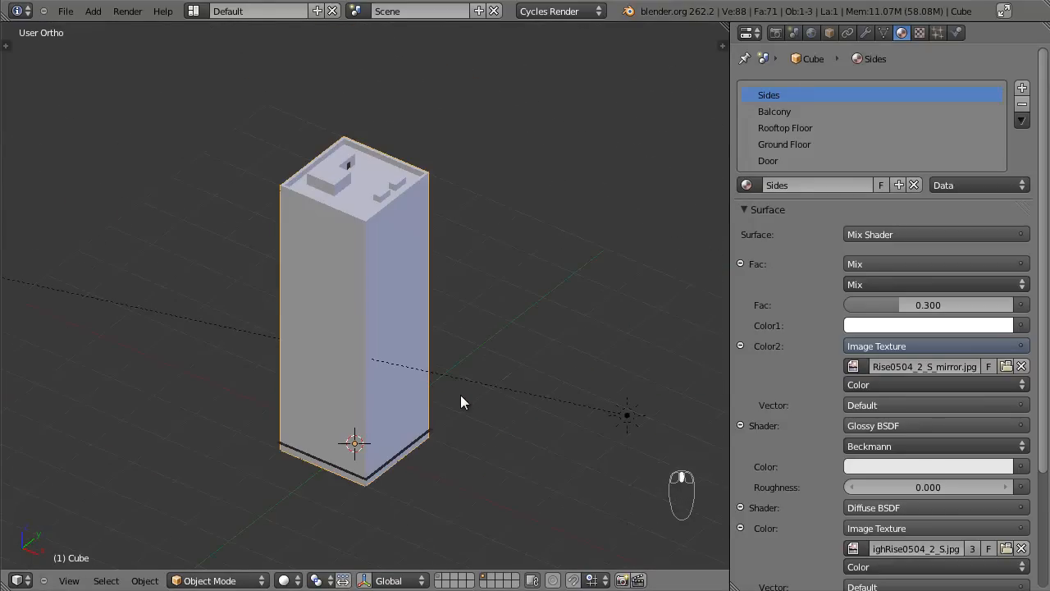
{"action": "right_click", "coordinate": [427, 434]}
{"action": "key", "text": "z"}
{"action": "right_click", "coordinate": [426, 420], "text": "shift"}
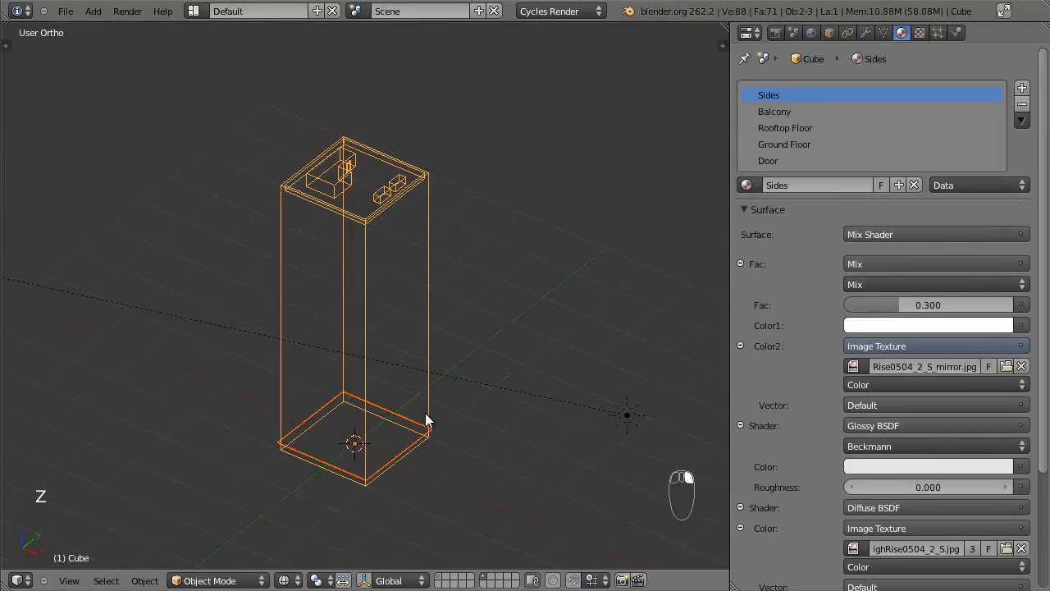
{"action": "key", "text": "ctrl+j"}
{"action": "key", "text": "z"}
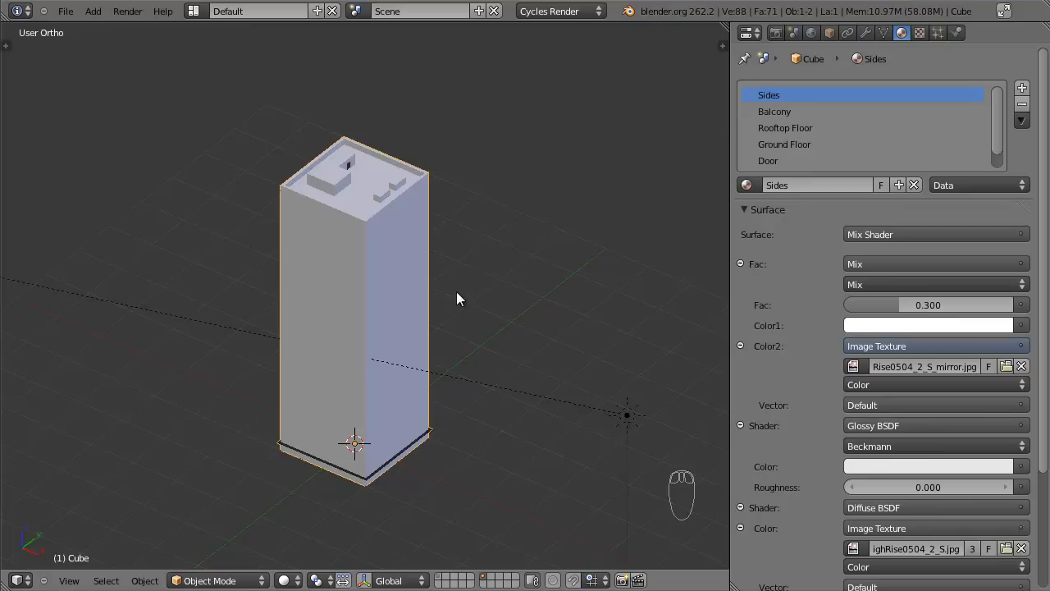
{"action": "scroll", "coordinate": [457, 298], "scroll_direction": "down", "scroll_amount": 3}
{"action": "middle_click_drag", "start_coordinate": [500, 267], "coordinate": [378, 403]}
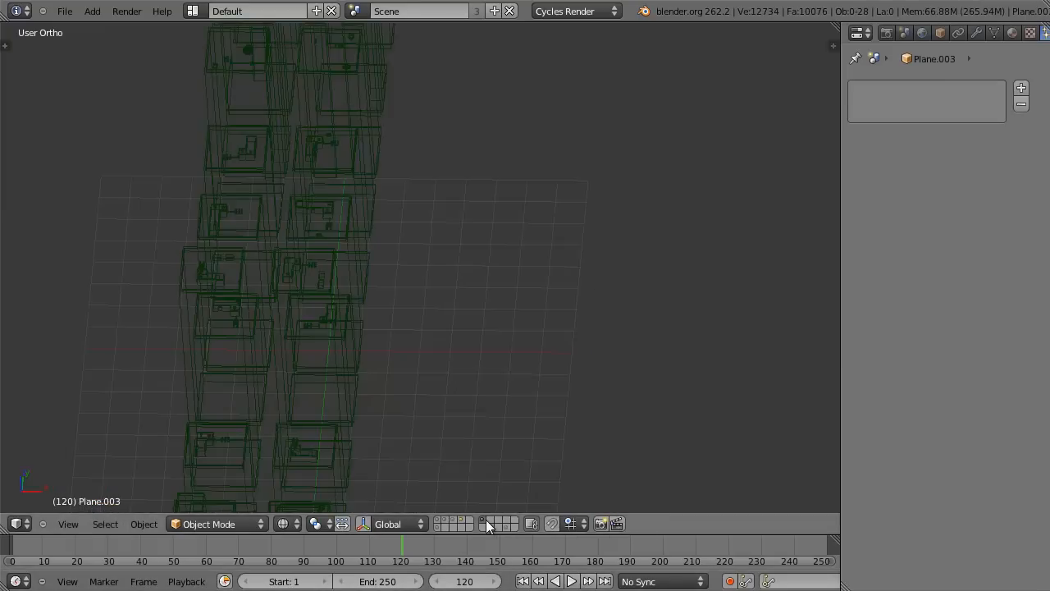
Examine the two facing rows of buildings in the example city scene in solid display, selecting individual ones.
{"action": "key", "text": "z"}
{"action": "mouse_move", "coordinate": [485, 336]}
{"action": "middle_mouse_down"}
{"action": "mouse_move", "coordinate": [429, 312]}
{"action": "mouse_move", "coordinate": [450, 255]}
{"action": "mouse_move", "coordinate": [345, 359]}
{"action": "mouse_move", "coordinate": [402, 380]}
{"action": "mouse_move", "coordinate": [481, 199]}
{"action": "mouse_move", "coordinate": [399, 157]}
{"action": "middle_mouse_up"}
{"action": "key", "text": "b"}
{"action": "left_click_drag", "start_coordinate": [365, 51], "coordinate": [410, 483]}
{"action": "right_click", "coordinate": [315, 83]}
{"action": "right_click", "coordinate": [337, 246]}
{"action": "right_click", "coordinate": [335, 476]}
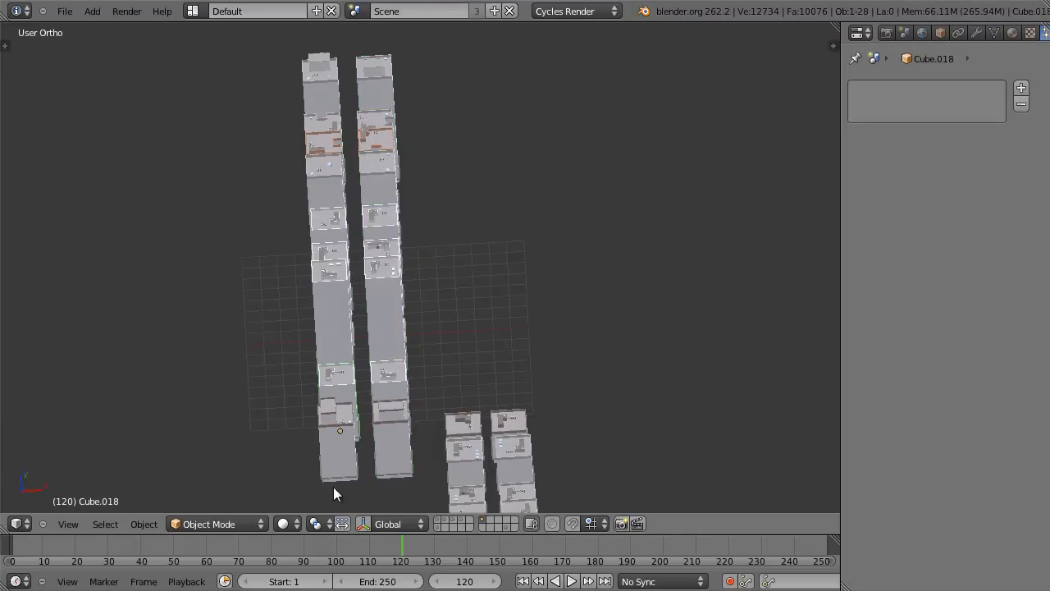
{"action": "key", "text": "b"}
{"action": "left_click_drag", "start_coordinate": [375, 65], "coordinate": [409, 395]}
{"action": "right_click", "coordinate": [333, 300]}
{"action": "right_click", "coordinate": [327, 202]}
Box-select one of the two rows of city buildings and examine how the rows are paired.
{"action": "key", "text": "b"}
{"action": "left_click_drag", "start_coordinate": [378, 73], "coordinate": [379, 480]}
{"action": "scroll", "coordinate": [401, 480], "scroll_direction": "down", "scroll_amount": 3}
{"action": "left_click_drag", "start_coordinate": [466, 328], "coordinate": [495, 455]}
{"action": "middle_click_drag", "start_coordinate": [495, 456], "coordinate": [273, 366]}
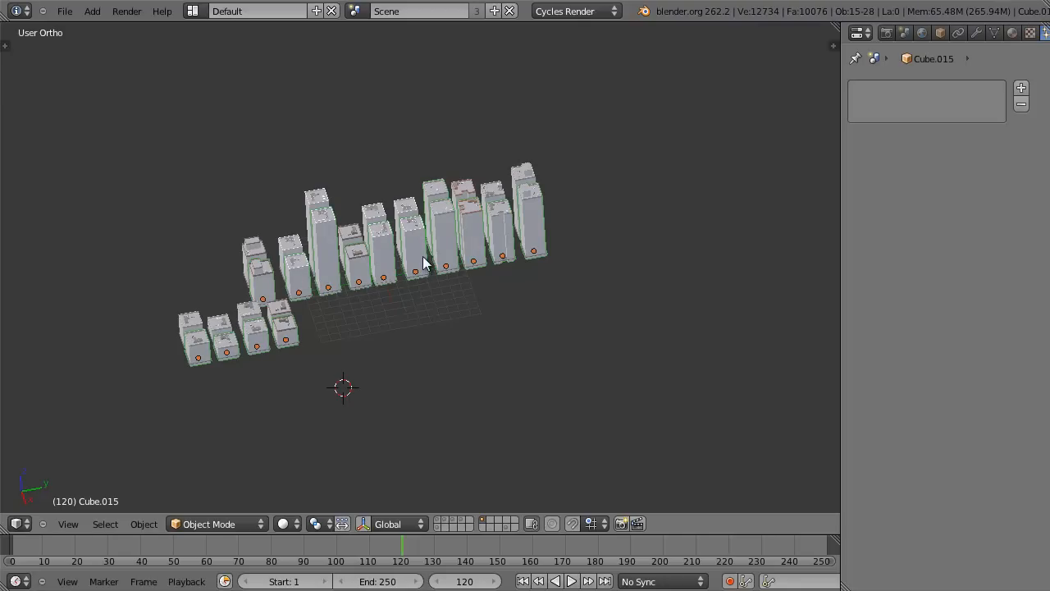
{"action": "middle_click_drag", "start_coordinate": [379, 343], "coordinate": [551, 274]}
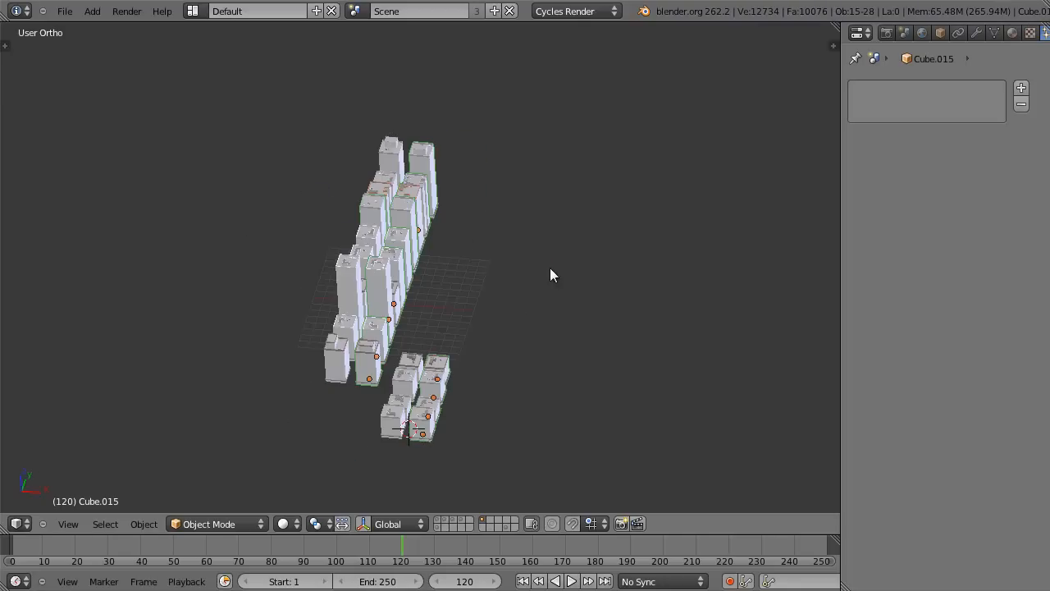
{"action": "middle_click_drag", "start_coordinate": [448, 281], "coordinate": [432, 232]}
Examine the individual towers up close, selecting the tall one at the end of the row.
{"action": "scroll", "coordinate": [484, 290], "scroll_direction": "up", "scroll_amount": 6}
{"action": "key", "text": "z"}
{"action": "scroll", "coordinate": [489, 241], "scroll_direction": "down", "scroll_amount": 2}
{"action": "key", "text": "z"}
{"action": "right_click", "coordinate": [437, 230]}
{"action": "right_click", "coordinate": [633, 160]}
{"action": "middle_click_drag", "start_coordinate": [668, 196], "coordinate": [538, 415], "text": "shift"}
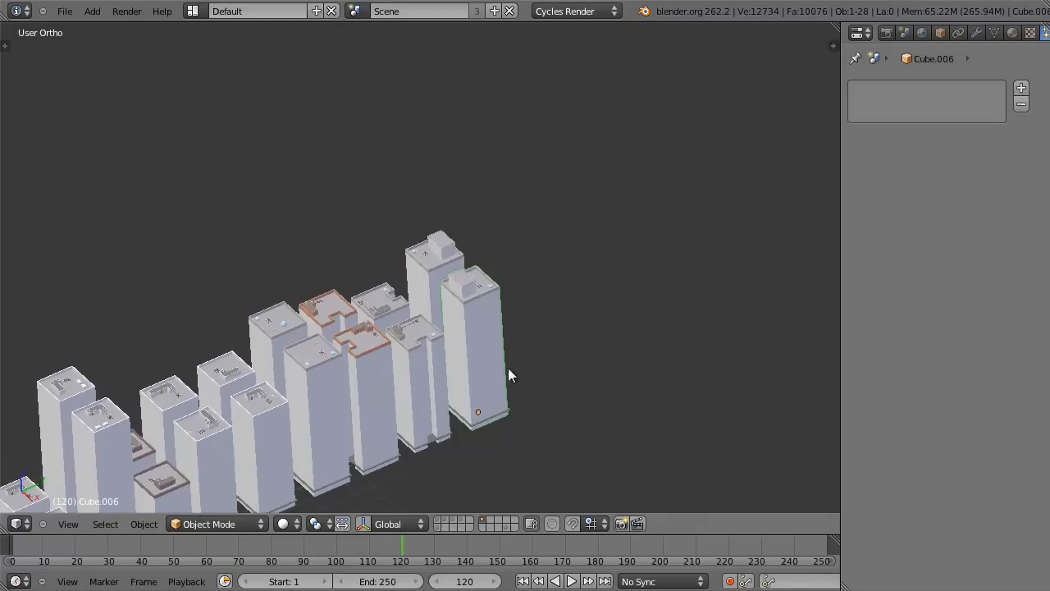
{"action": "scroll", "coordinate": [481, 383], "scroll_direction": "up", "scroll_amount": 2}
Inspect the city buildings' differing facades and rooftops in Texture shading, and return the viewport to Solid.
{"action": "left_click", "coordinate": [283, 523]}
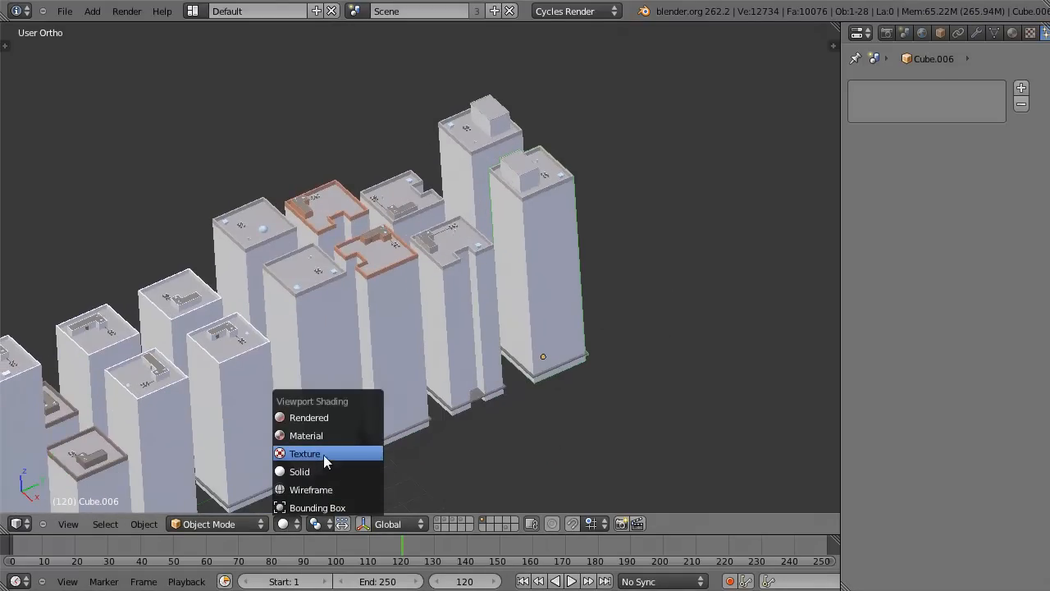
{"action": "mouse_move", "coordinate": [470, 327]}
{"action": "middle_mouse_down", "text": "shift"}
{"action": "mouse_move", "coordinate": [476, 306]}
{"action": "mouse_move", "coordinate": [416, 449]}
{"action": "mouse_move", "coordinate": [651, 139]}
{"action": "middle_mouse_up", "text": "shift"}
{"action": "scroll", "coordinate": [518, 316], "scroll_direction": "down", "scroll_amount": 1}
{"action": "scroll", "coordinate": [596, 312], "scroll_direction": "down", "scroll_amount": 4}
{"action": "scroll", "coordinate": [596, 312], "scroll_direction": "up", "scroll_amount": 4}
{"action": "mouse_move", "coordinate": [596, 312]}
{"action": "middle_mouse_down", "text": "shift"}
{"action": "mouse_move", "coordinate": [522, 289]}
{"action": "mouse_move", "coordinate": [512, 310]}
{"action": "middle_mouse_up", "text": "shift"}
{"action": "left_click", "coordinate": [284, 523]}
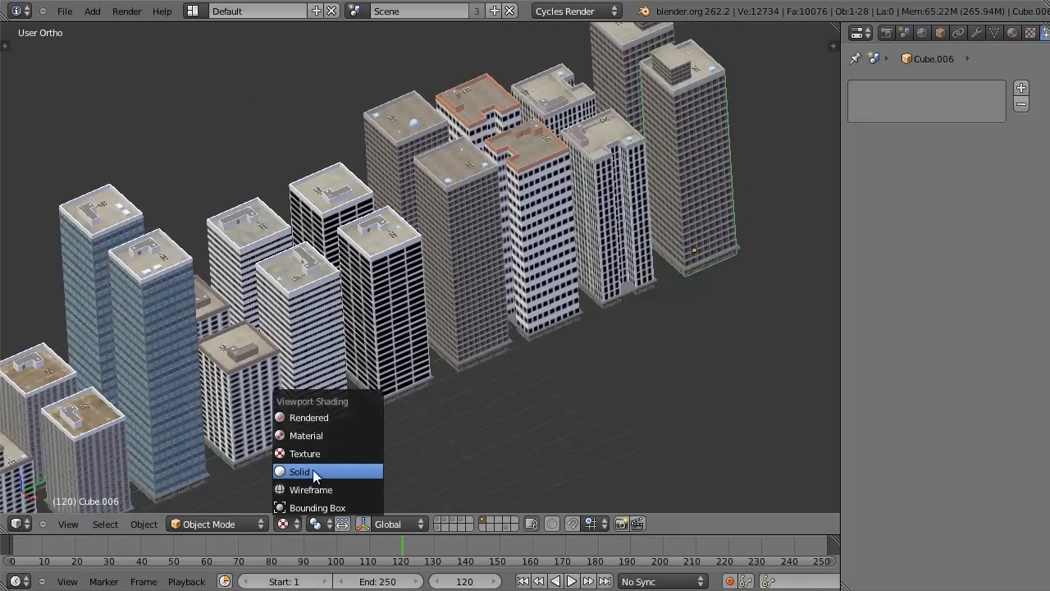
{"action": "left_click", "coordinate": [313, 471]}
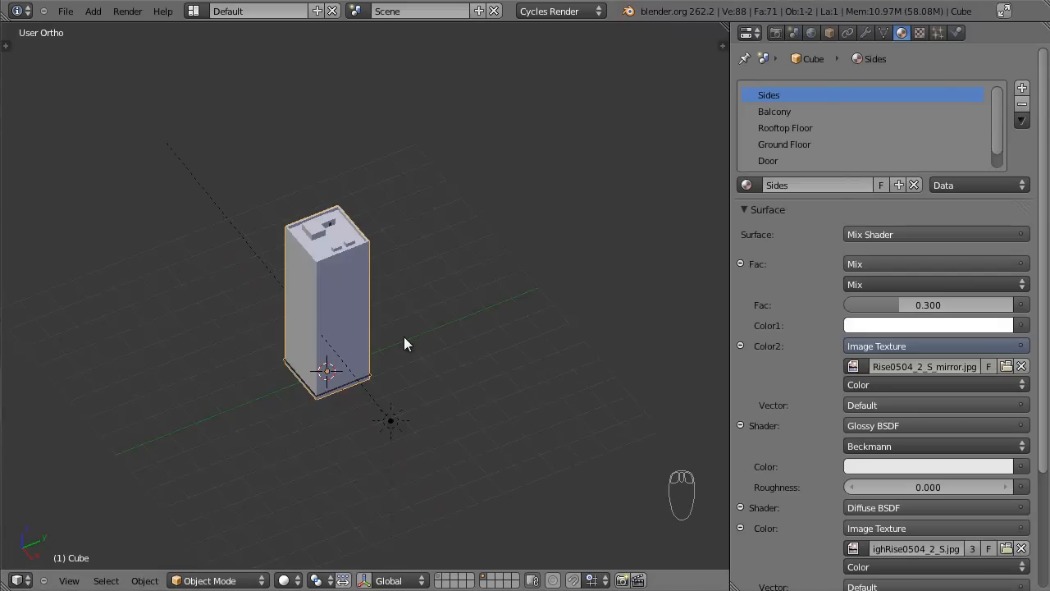
Duplicate the textured building along the Y axis, placing the copy beside the original, and enter Edit Mode on the copy.
{"action": "scroll", "coordinate": [403, 338], "scroll_direction": "up", "scroll_amount": 3}
{"action": "scroll", "coordinate": [421, 342], "scroll_direction": "down", "scroll_amount": 3}
{"action": "key", "text": "z"}
{"action": "key", "text": "z"}
{"action": "middle_click_drag", "start_coordinate": [387, 307], "coordinate": [294, 304]}
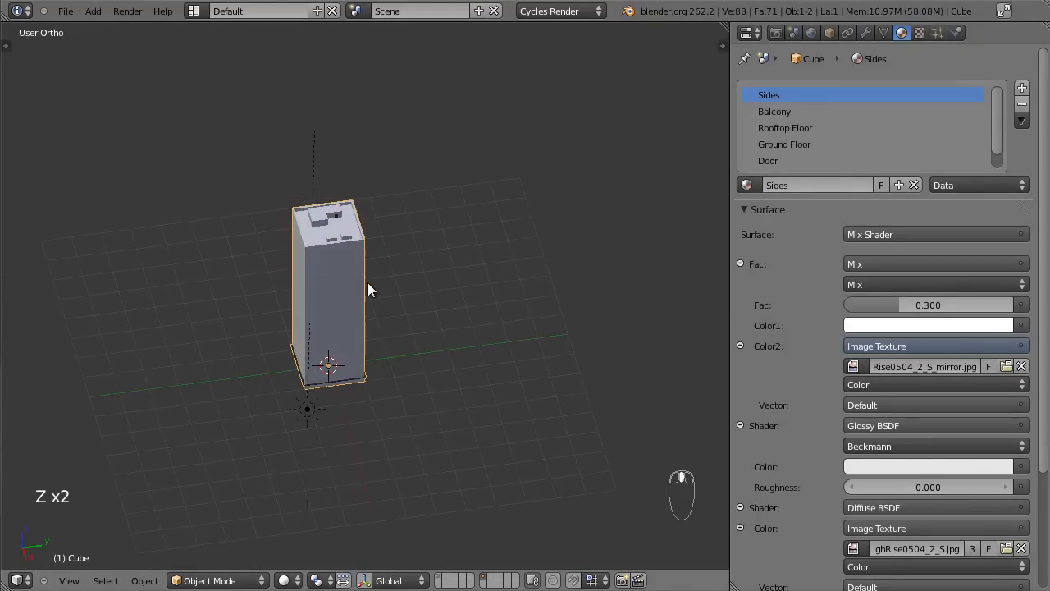
{"action": "key", "text": "shift+d"}
{"action": "key", "text": "y"}
{"action": "left_click", "coordinate": [461, 270]}
{"action": "scroll", "coordinate": [466, 270], "scroll_direction": "up", "scroll_amount": 2}
{"action": "key", "text": "Tab"}
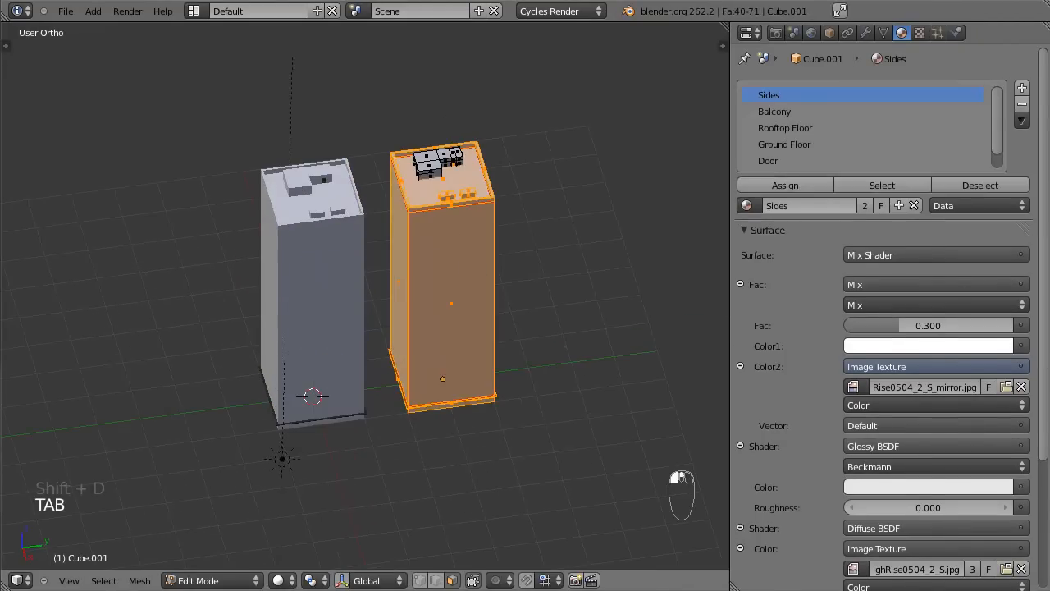
Shorten the copied building by box-selecting its rooftop geometry and moving it down along Z, and return to Object Mode.
{"action": "key", "text": "a"}
{"action": "key", "text": "a"}
{"action": "key", "text": "a"}
{"action": "key", "text": "z"}
{"action": "key", "text": "b"}
{"action": "key", "text": "a"}
{"action": "key", "text": "b"}
{"action": "left_click_drag", "start_coordinate": [363, 89], "coordinate": [496, 240]}
{"action": "key", "text": "g"}
{"action": "left_click", "coordinate": [511, 304]}
{"action": "key", "text": "z"}
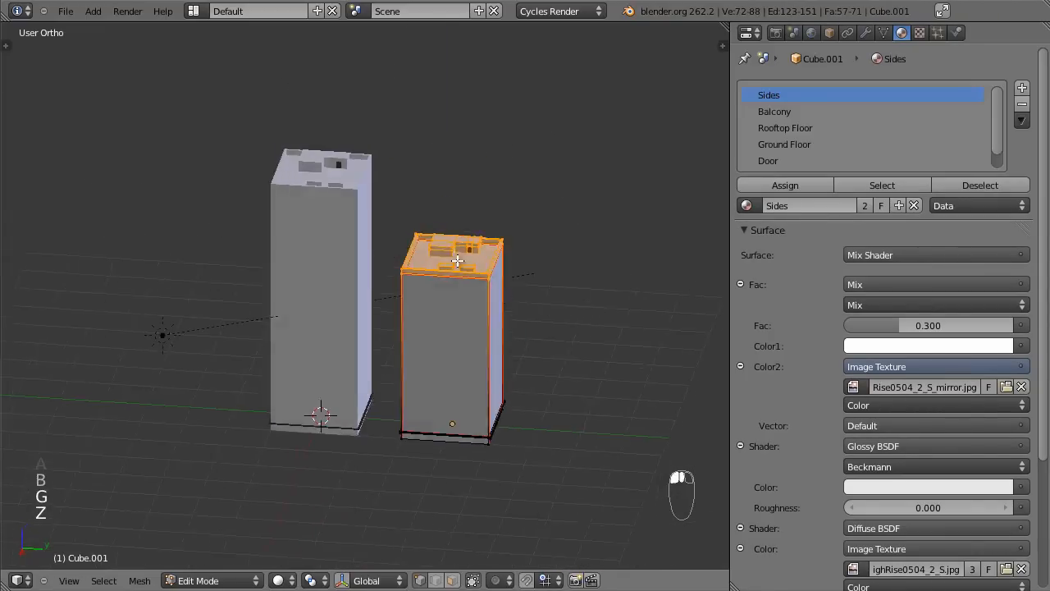
{"action": "key", "text": "Tab"}
{"action": "middle_click_drag", "start_coordinate": [499, 291], "coordinate": [585, 328]}
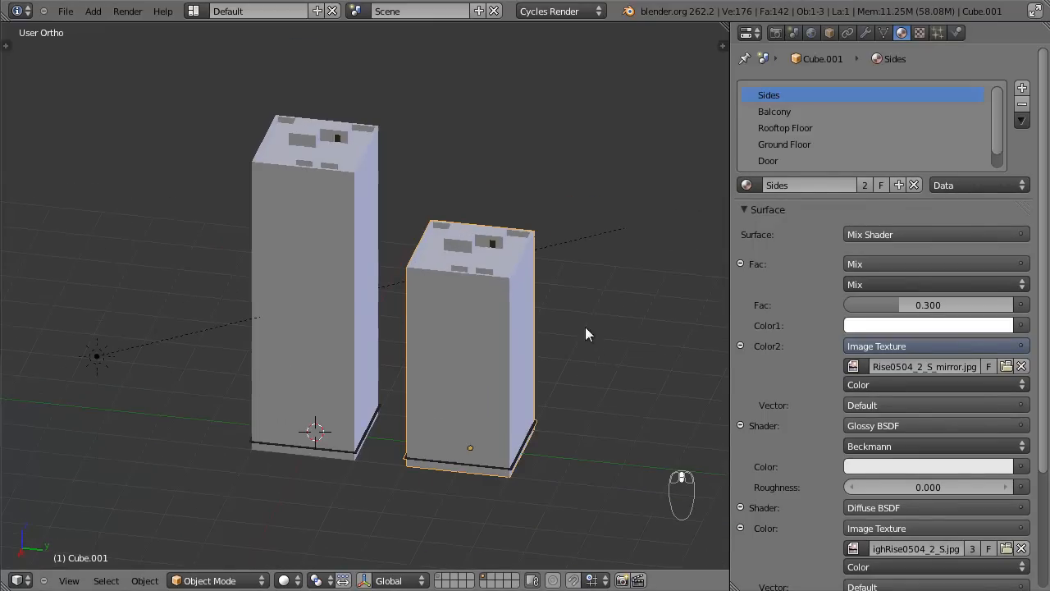
Reopen the shortened copy in Edit Mode and split the 3D view, turning the second area into a UV/Image Editor.
{"action": "right_click", "coordinate": [531, 317]}
{"action": "scroll", "coordinate": [530, 318], "scroll_direction": "down", "scroll_amount": 1}
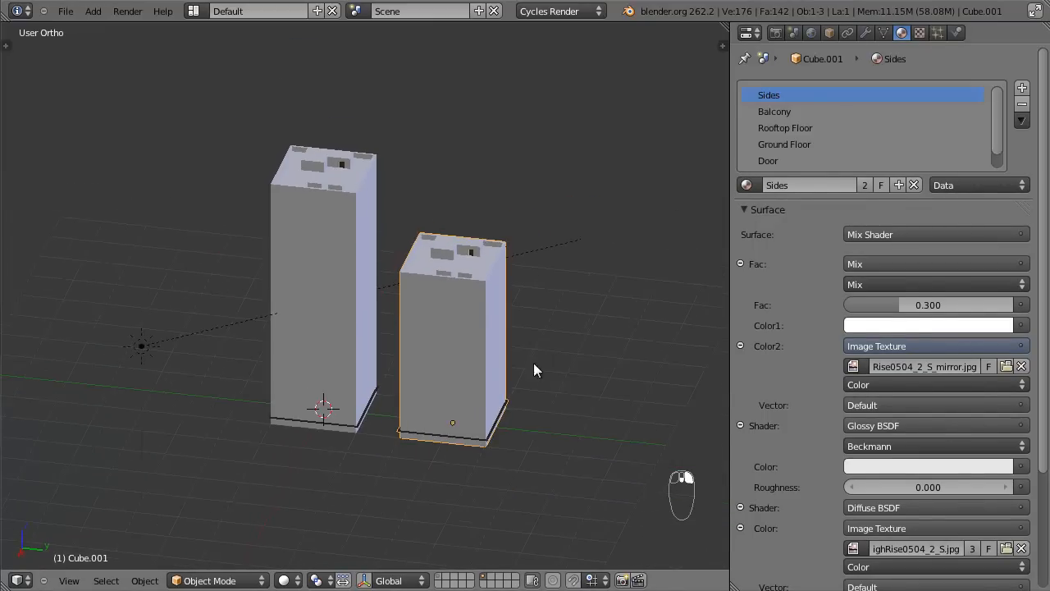
{"action": "scroll", "coordinate": [533, 364], "scroll_direction": "up", "scroll_amount": 2}
{"action": "key", "text": "Tab"}
{"action": "key", "text": "Tab"}
{"action": "key", "text": "Tab"}
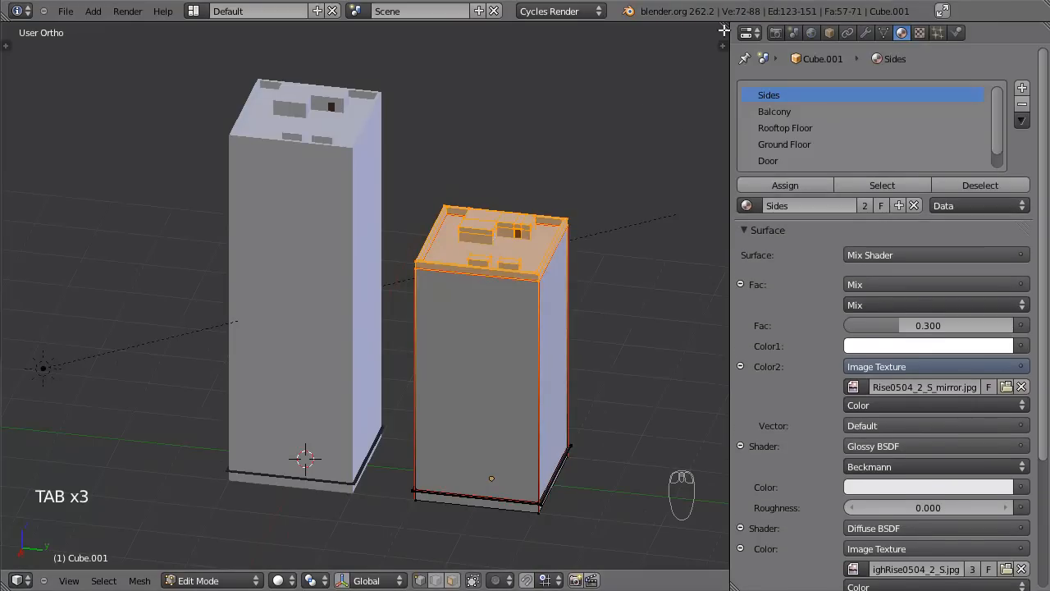
{"action": "left_click_drag", "start_coordinate": [714, 37], "coordinate": [376, 402]}
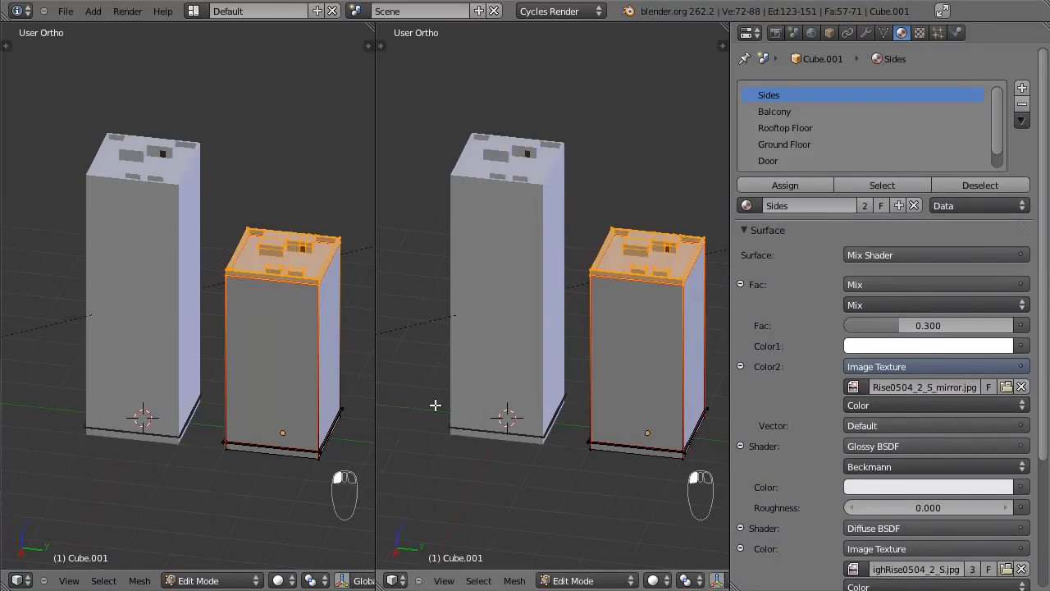
{"action": "left_click", "coordinate": [394, 580]}
{"action": "left_click", "coordinate": [448, 473]}
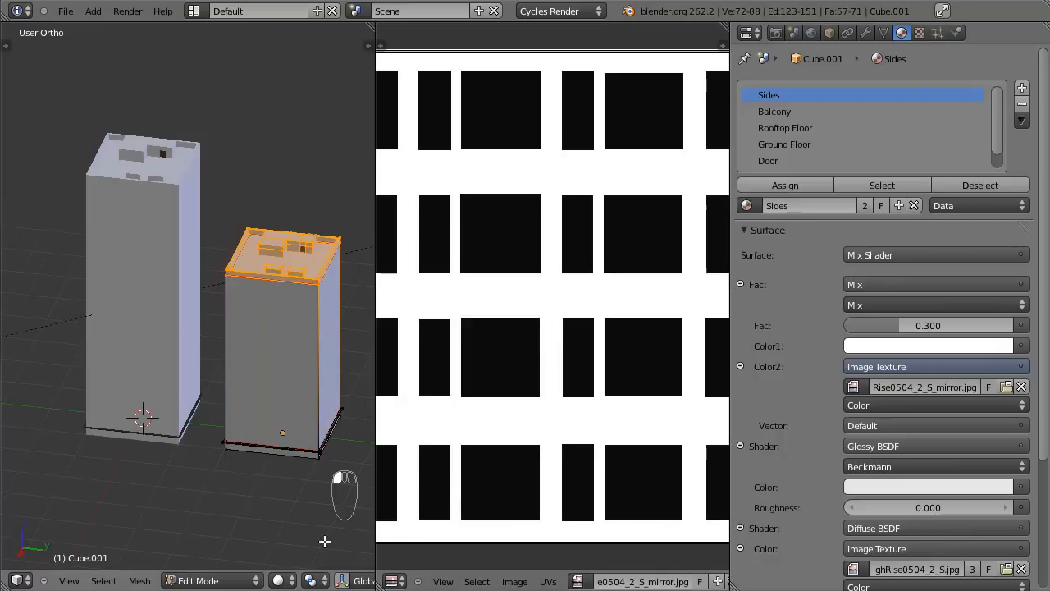
Set the 3D view to Texture shading and compare the window spacing on the original and shortened buildings in Object Mode.
{"action": "left_click", "coordinate": [277, 581]}
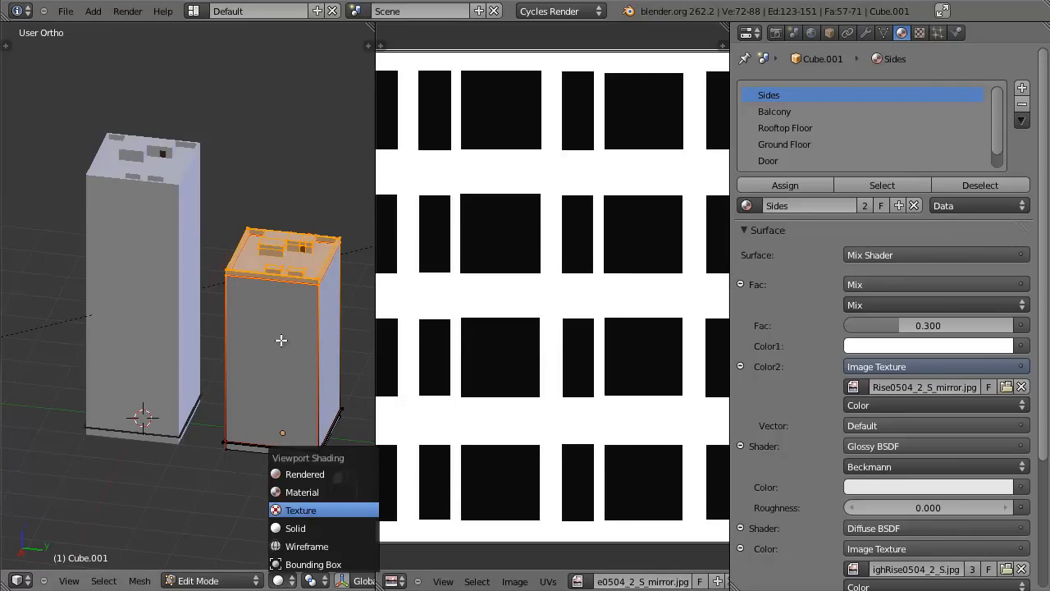
{"action": "left_click", "coordinate": [300, 510]}
{"action": "key", "text": "Tab"}
{"action": "scroll", "coordinate": [248, 324], "scroll_direction": "up", "scroll_amount": 3}
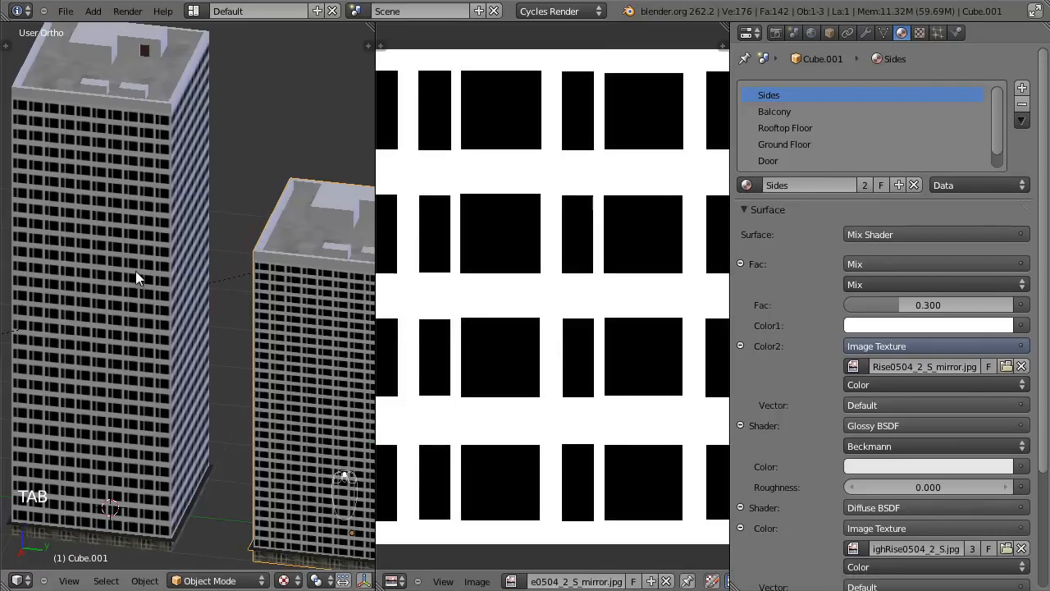
{"action": "middle_click_drag", "start_coordinate": [171, 334], "coordinate": [166, 304]}
{"action": "scroll", "coordinate": [259, 374], "scroll_direction": "down", "scroll_amount": 2}
{"action": "middle_click_drag", "start_coordinate": [259, 376], "coordinate": [226, 302], "text": "shift"}
{"action": "middle_click_drag", "start_coordinate": [226, 302], "coordinate": [234, 280]}
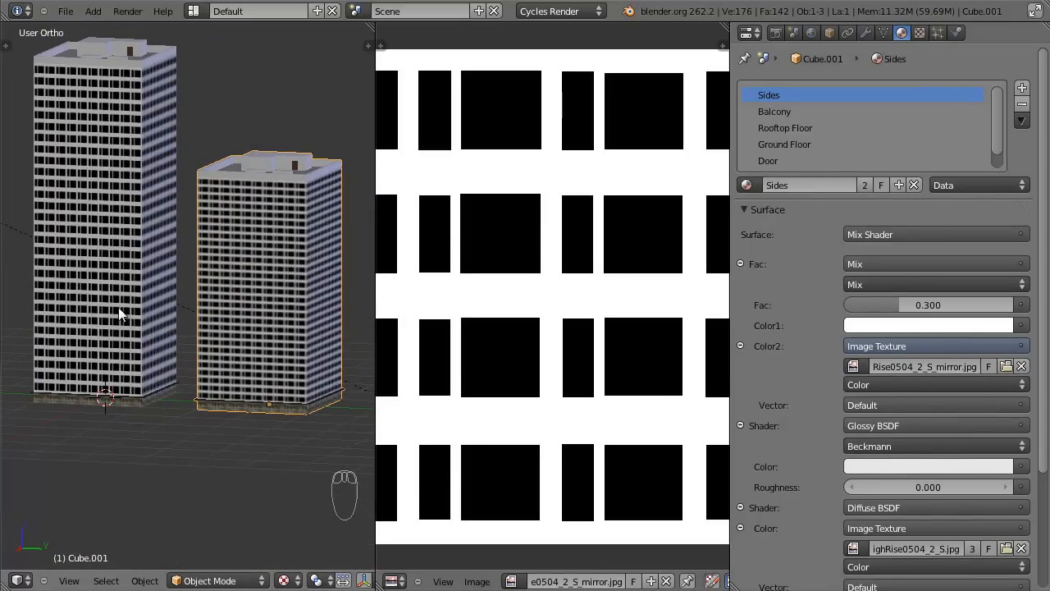
Adjust the shortened copy's height in Edit Mode by moving its rooftop geometry along Z.
{"action": "key", "text": "Tab"}
{"action": "key", "text": "g"}
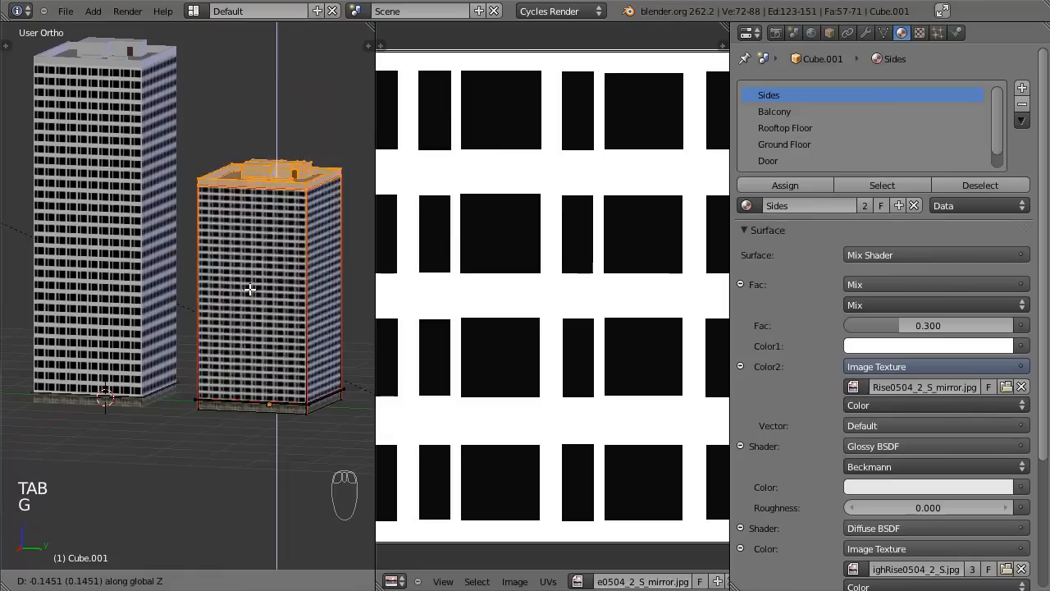
{"action": "left_click", "coordinate": [275, 216]}
{"action": "scroll", "coordinate": [311, 260], "scroll_direction": "down", "scroll_amount": 4}
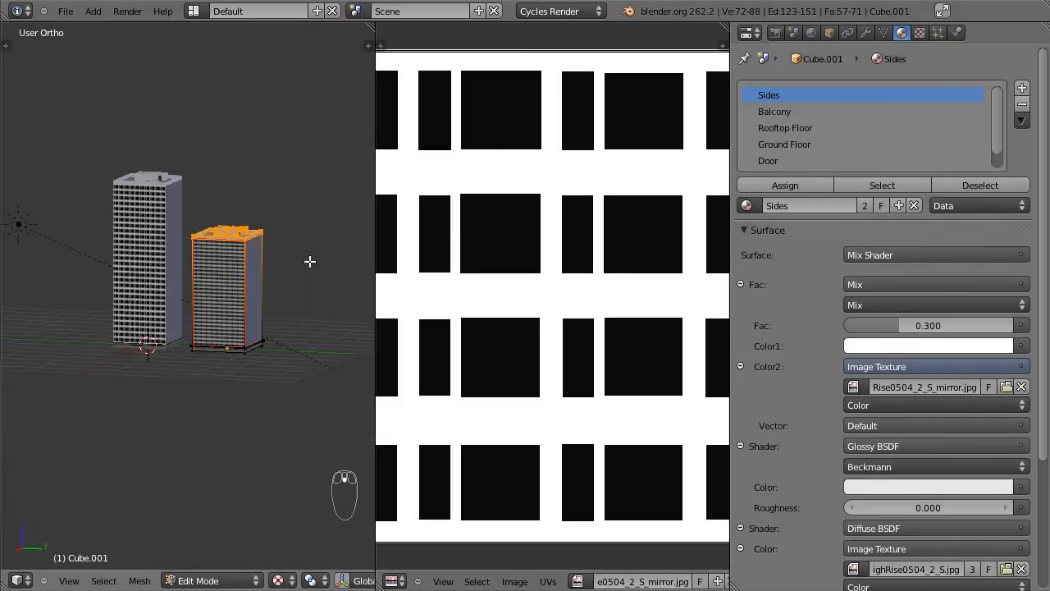
Delete the shortened building copy in Object Mode and reset the 3D cursor to the origin.
{"action": "key", "text": "Tab"}
{"action": "middle_click_drag", "start_coordinate": [220, 316], "coordinate": [240, 324]}
{"action": "scroll", "coordinate": [250, 319], "scroll_direction": "up", "scroll_amount": 3}
{"action": "key", "text": "x"}
{"action": "left_click", "coordinate": [246, 319]}
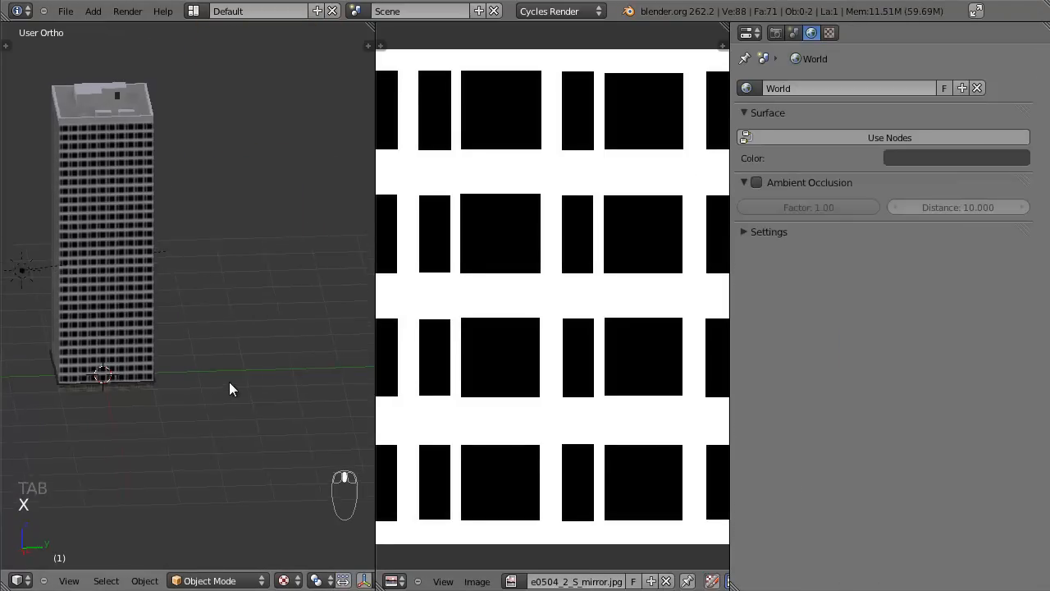
{"action": "key", "text": "shift+c"}
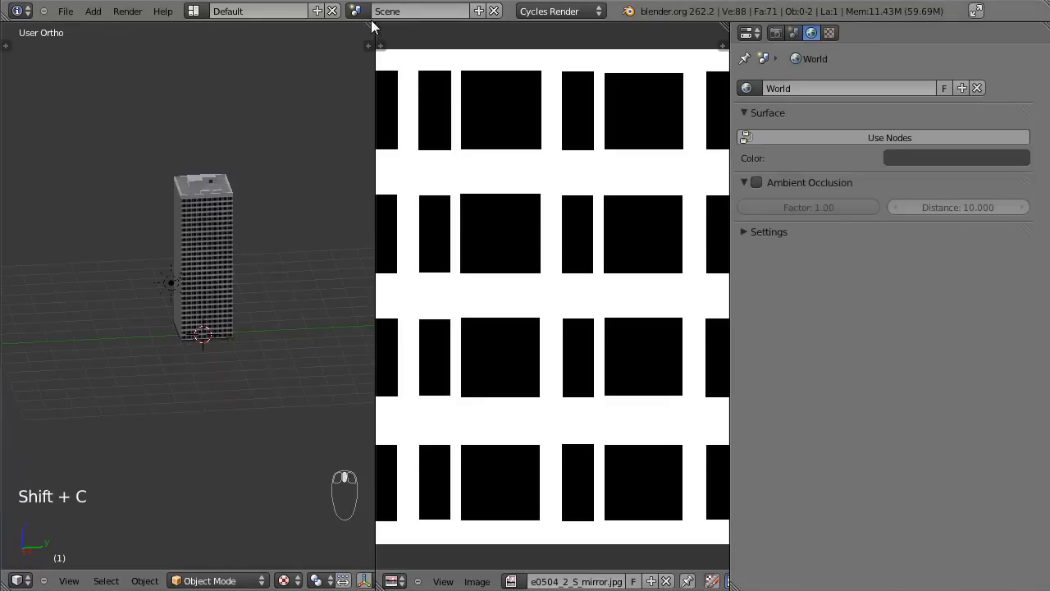
Merge the image editor area back into a single 3D view and save the file with the 3D cursor at the origin.
{"action": "left_click_drag", "start_coordinate": [371, 24], "coordinate": [406, 25]}
{"action": "middle_click_drag", "start_coordinate": [393, 238], "coordinate": [428, 270]}
{"action": "key", "text": "ctrl+s"}
{"action": "left_click", "coordinate": [428, 272]}
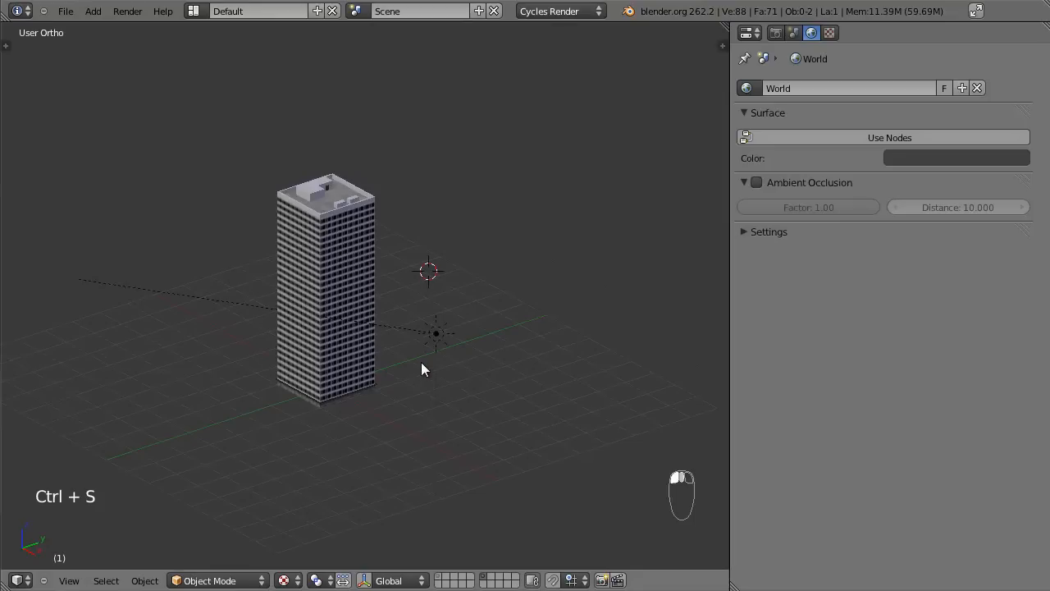
{"action": "key", "text": "shift+c"}
{"action": "key", "text": "ctrl+s"}
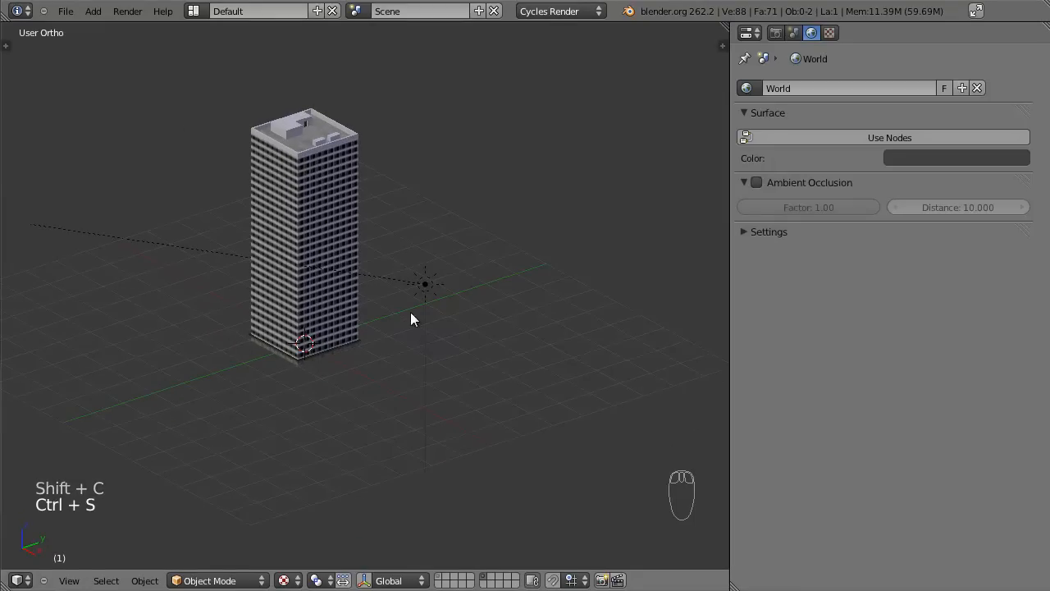
Browse to the Object folder of new7.blend in the City directory for appending.
{"action": "left_click", "coordinate": [65, 12]}
{"action": "left_click", "coordinate": [105, 239]}
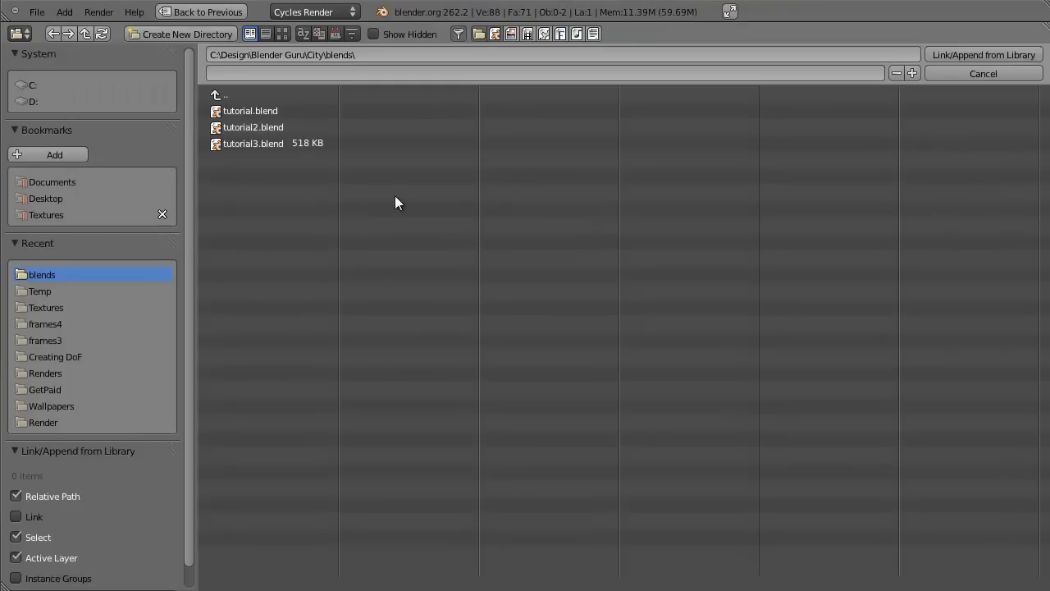
{"action": "left_click", "coordinate": [249, 93]}
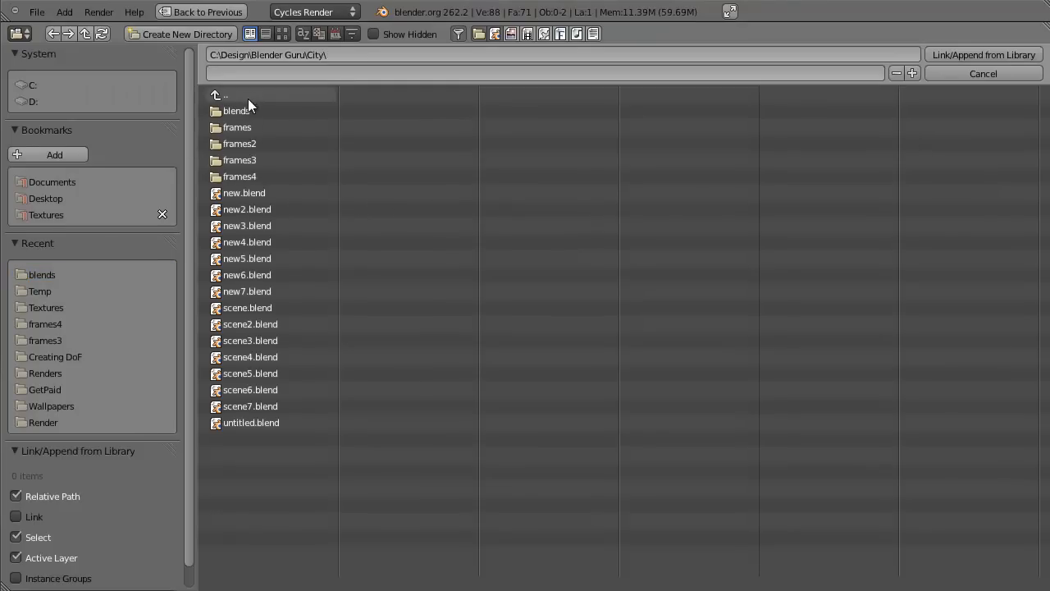
{"action": "left_click", "coordinate": [259, 291]}
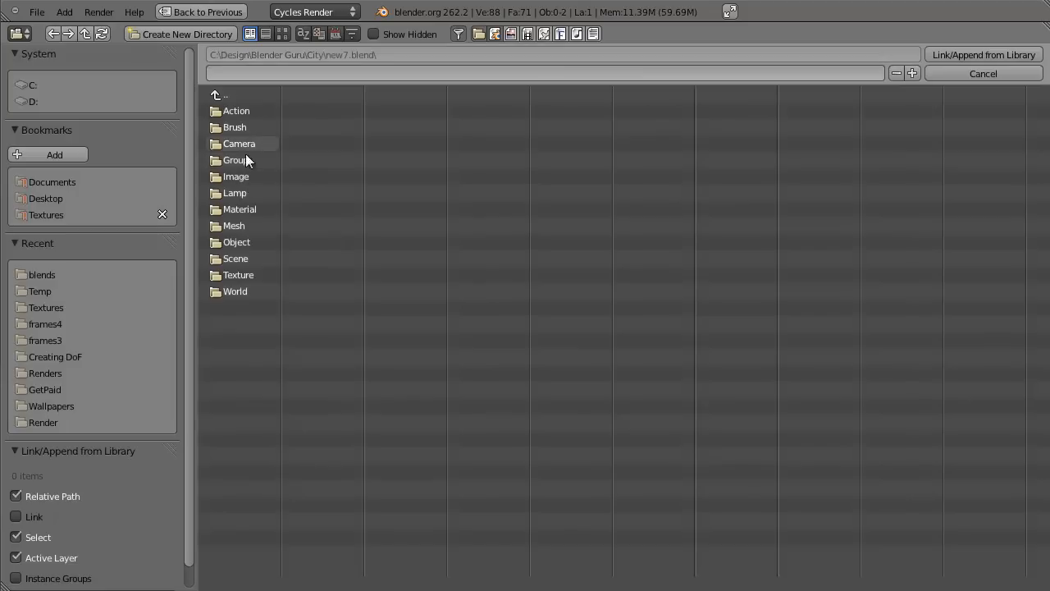
{"action": "left_click", "coordinate": [238, 242]}
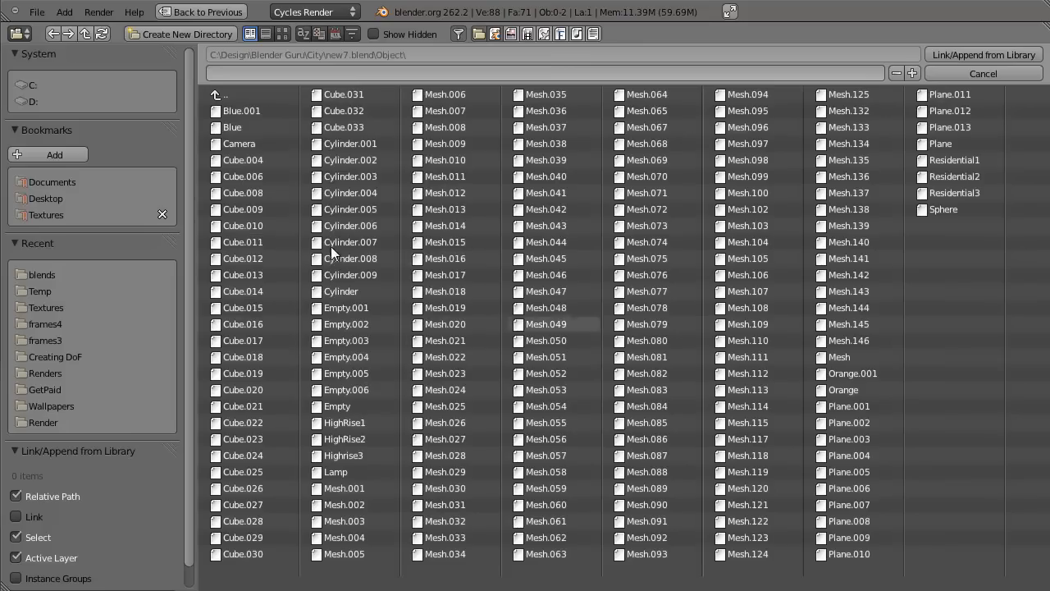
Append the objects Blue, Orange.001, Residential1, Residential2, Residential3, HighRise1, HighRise2 and Highrise3.
{"action": "left_click", "coordinate": [251, 127]}
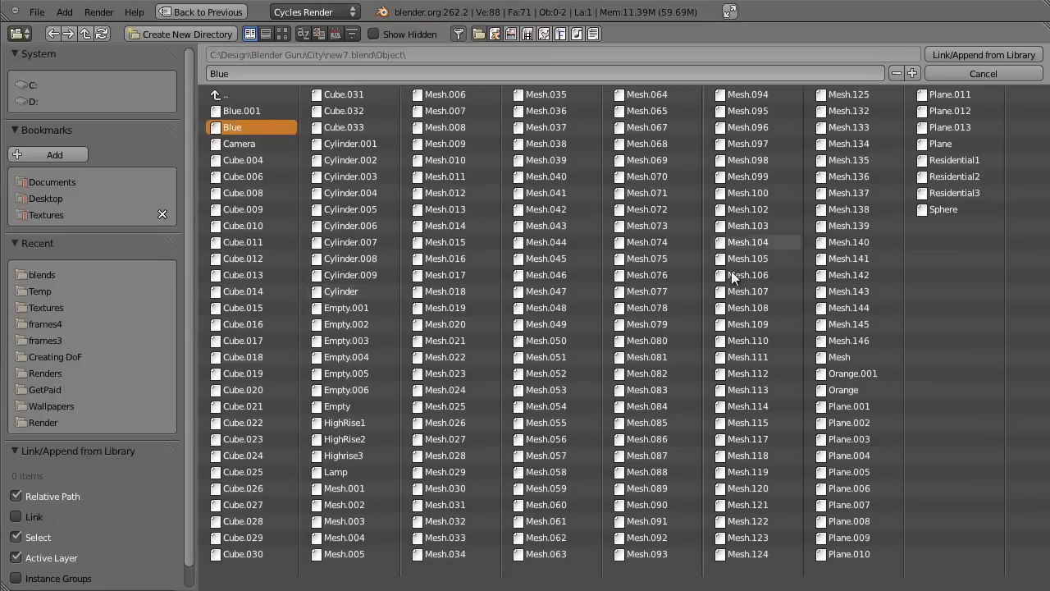
{"action": "left_click", "coordinate": [852, 373], "text": "shift"}
{"action": "left_click", "coordinate": [955, 177], "text": "shift"}
{"action": "left_click", "coordinate": [958, 161], "text": "shift"}
{"action": "left_click", "coordinate": [960, 195], "text": "shift"}
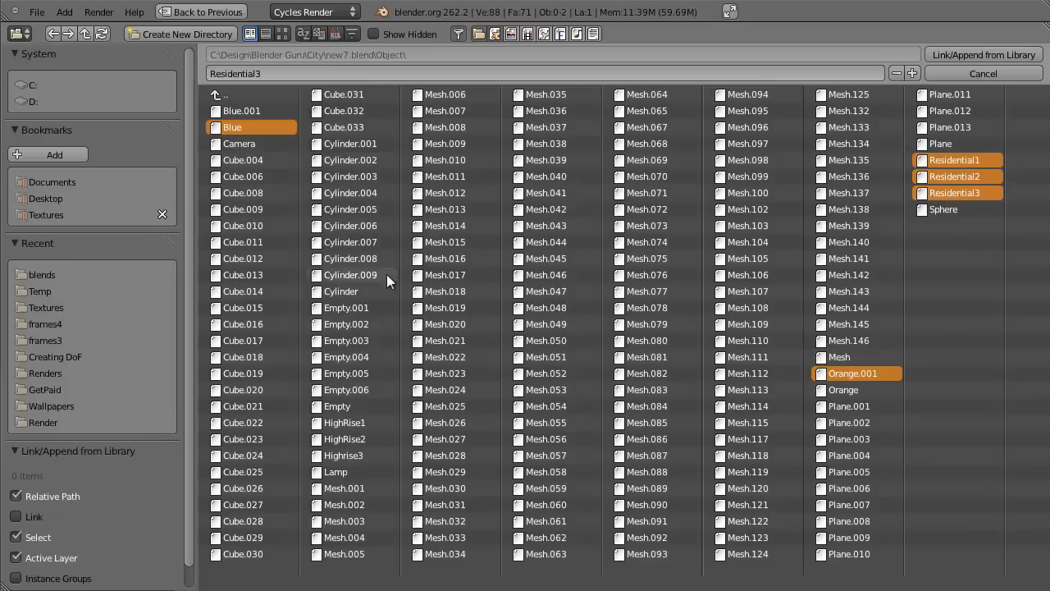
{"action": "left_click", "coordinate": [352, 422], "text": "shift"}
{"action": "left_click", "coordinate": [354, 439], "text": "shift"}
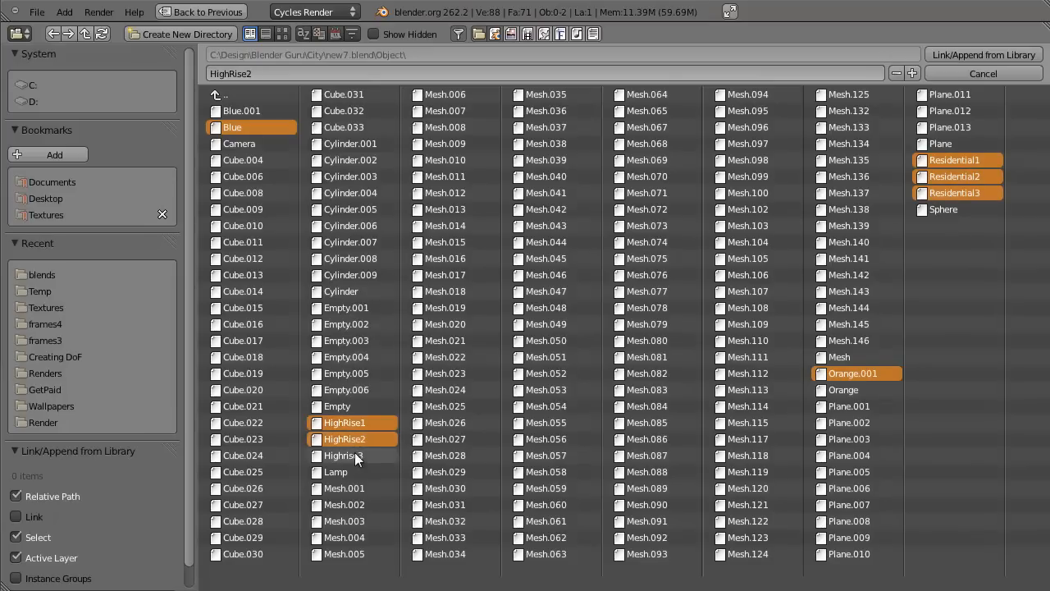
{"action": "left_click", "coordinate": [355, 455], "text": "shift"}
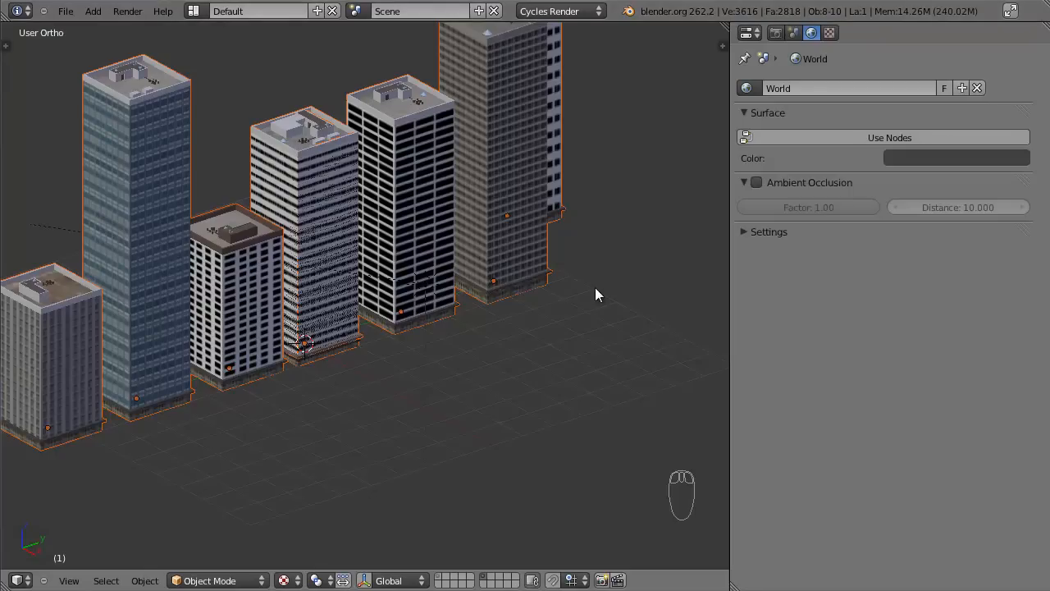
Move the row of appended buildings away from the original building and deselect everything.
{"action": "scroll", "coordinate": [452, 305], "scroll_direction": "down", "scroll_amount": 4}
{"action": "middle_click_drag", "start_coordinate": [452, 305], "coordinate": [427, 298]}
{"action": "scroll", "coordinate": [427, 298], "scroll_direction": "up", "scroll_amount": 3}
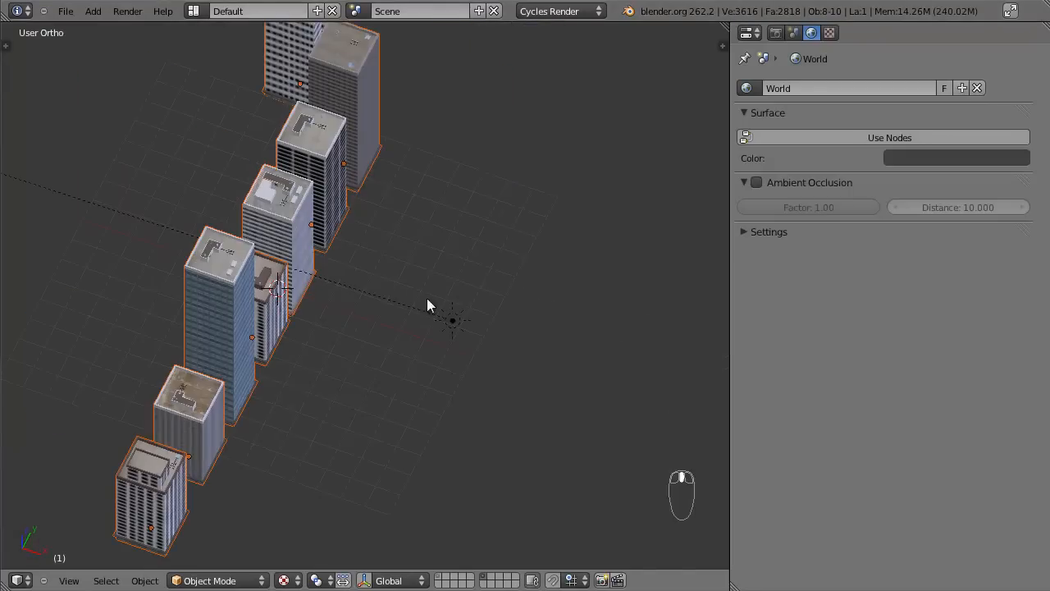
{"action": "key", "text": "g"}
{"action": "left_click", "coordinate": [497, 301]}
{"action": "middle_click_drag", "start_coordinate": [497, 302], "coordinate": [343, 300]}
{"action": "key", "text": "a"}
Examine the appended buildings by selecting them one after another along the row, ending on the orange-roofed tower.
{"action": "scroll", "coordinate": [345, 300], "scroll_direction": "up", "scroll_amount": 2}
{"action": "right_click", "coordinate": [417, 275]}
{"action": "right_click", "coordinate": [525, 253]}
{"action": "right_click", "coordinate": [631, 241]}
{"action": "scroll", "coordinate": [640, 233], "scroll_direction": "down", "scroll_amount": 4}
{"action": "right_click", "coordinate": [538, 261]}
{"action": "right_click", "coordinate": [498, 284]}
{"action": "right_click", "coordinate": [392, 327]}
{"action": "right_click", "coordinate": [338, 332]}
{"action": "right_click", "coordinate": [284, 338]}
{"action": "right_click", "coordinate": [223, 339]}
{"action": "right_click", "coordinate": [171, 330]}
{"action": "middle_click_drag", "start_coordinate": [220, 323], "coordinate": [352, 338]}
{"action": "scroll", "coordinate": [389, 331], "scroll_direction": "up", "scroll_amount": 1}
{"action": "right_click", "coordinate": [273, 410]}
{"action": "right_click", "coordinate": [312, 381]}
{"action": "right_click", "coordinate": [375, 320]}
{"action": "right_click", "coordinate": [424, 241]}
{"action": "right_click", "coordinate": [424, 136]}
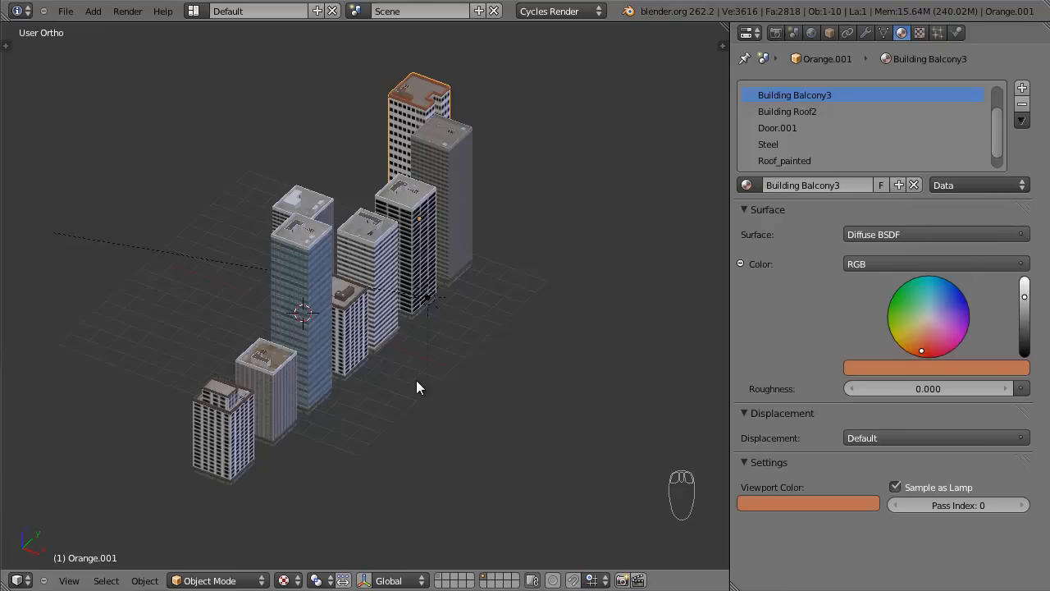
Save the file and display the first layer, which holds only the camera and lamp.
{"action": "key", "text": "ctrl+s"}
{"action": "left_click", "coordinate": [439, 581]}
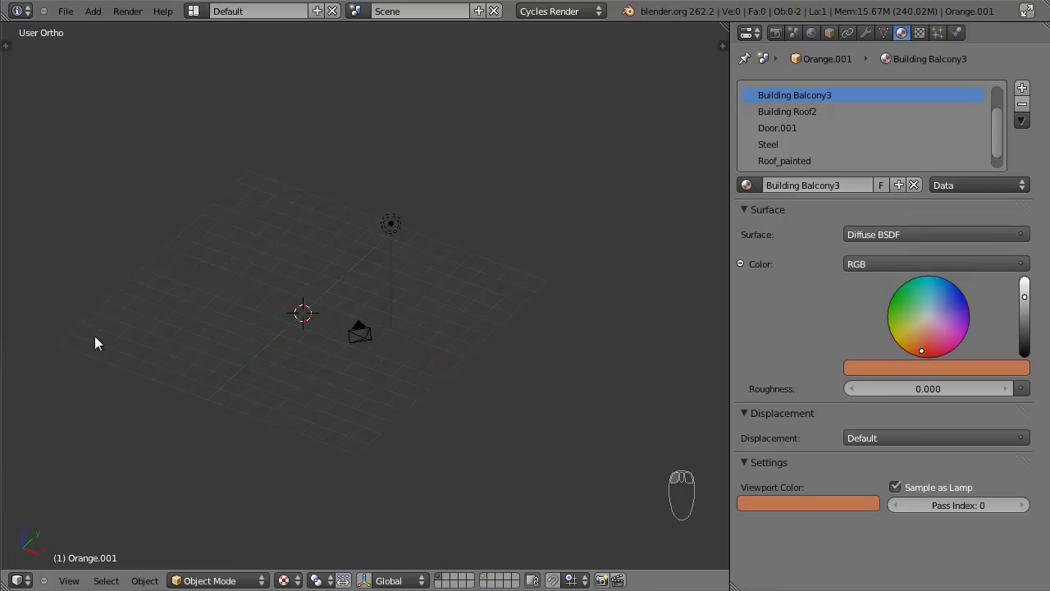
{"action": "left_click", "coordinate": [485, 581]}
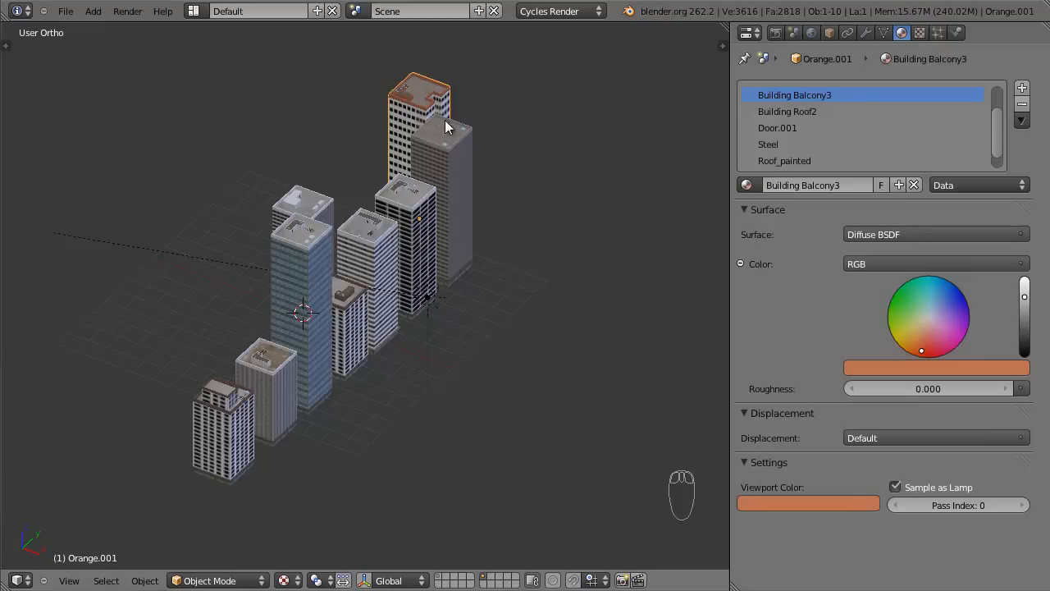
{"action": "left_click", "coordinate": [441, 580]}
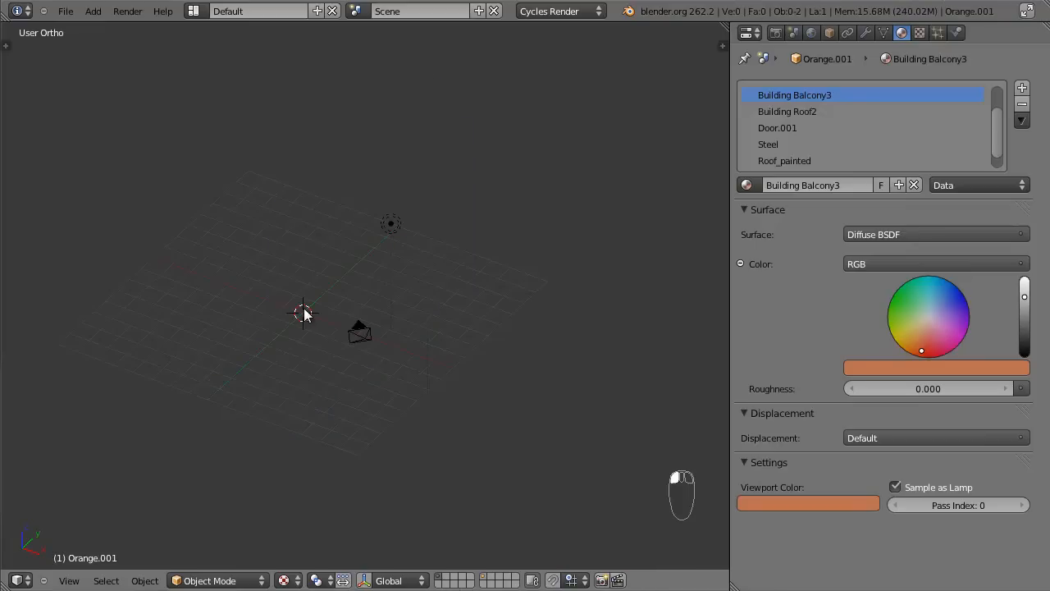
Add a plane at the origin and scale it up to cover the grid floor.
{"action": "key", "text": "shift+a"}
{"action": "mouse_move", "coordinate": [328, 321]}
{"action": "left_click", "coordinate": [390, 322]}
{"action": "key", "text": "s"}
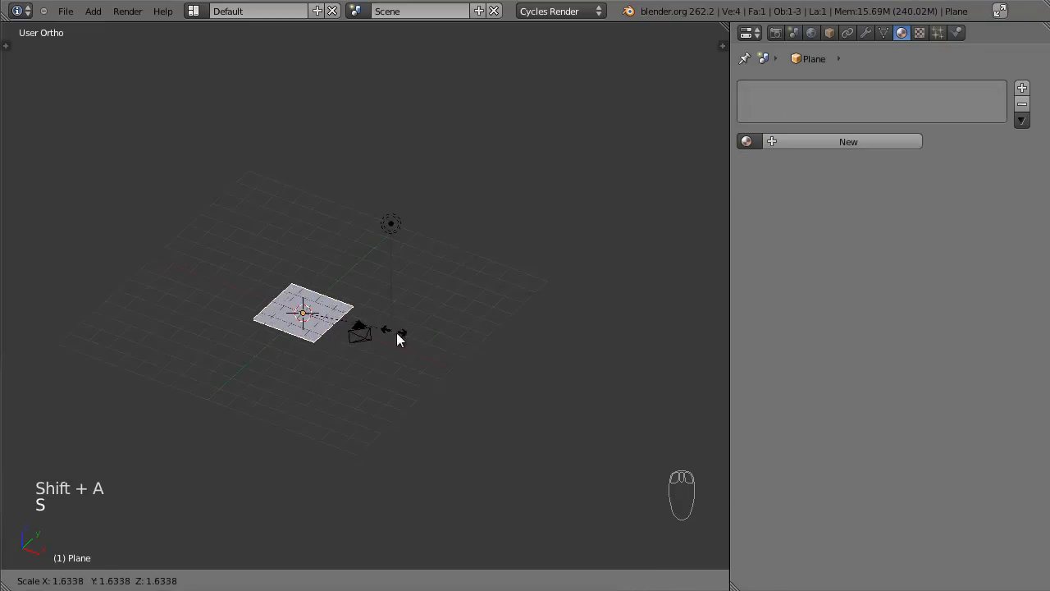
{"action": "left_click", "coordinate": [731, 465]}
{"action": "middle_click_drag", "start_coordinate": [731, 465], "coordinate": [225, 244]}
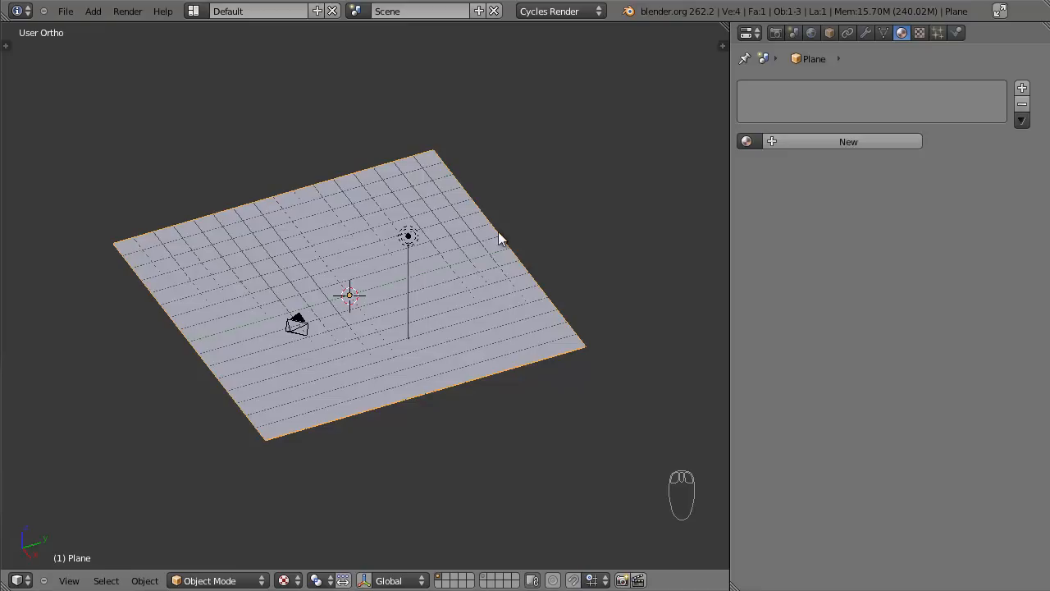
{"action": "middle_click_drag", "start_coordinate": [520, 197], "coordinate": [449, 302]}
Subdivide the whole plane five times in Edit Mode and show the last subdivision's settings.
{"action": "key", "text": "Tab"}
{"action": "key", "text": "w"}
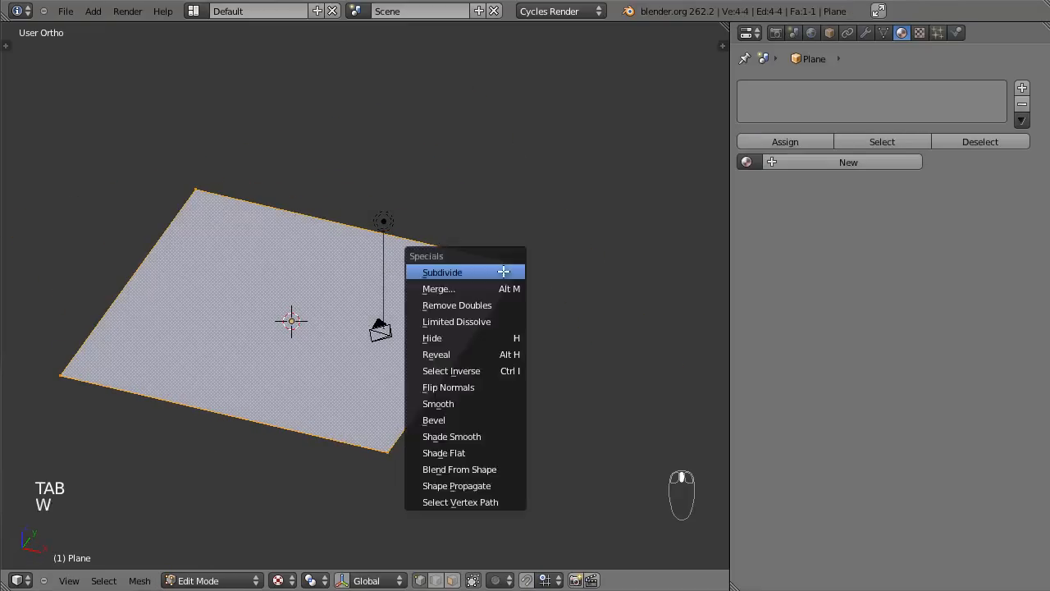
{"action": "left_click", "coordinate": [503, 272]}
{"action": "key", "text": "w"}
{"action": "left_click", "coordinate": [504, 272]}
{"action": "key", "text": "w"}
{"action": "left_click", "coordinate": [504, 272]}
{"action": "key", "text": "w"}
{"action": "left_click", "coordinate": [504, 272]}
{"action": "key", "text": "w"}
{"action": "left_click", "coordinate": [504, 272]}
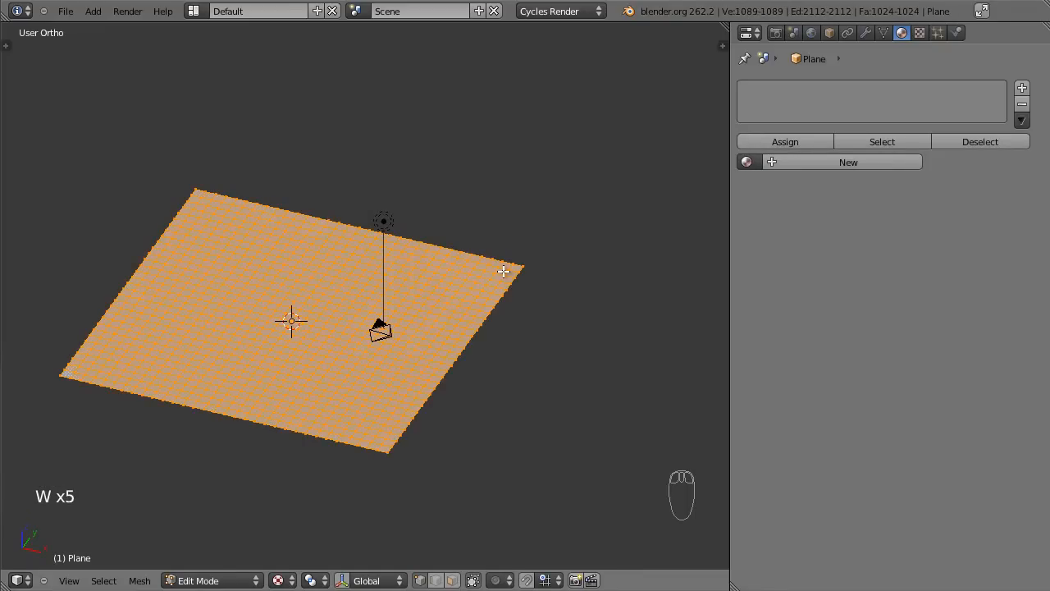
{"action": "scroll", "coordinate": [504, 271], "scroll_direction": "up", "scroll_amount": 2}
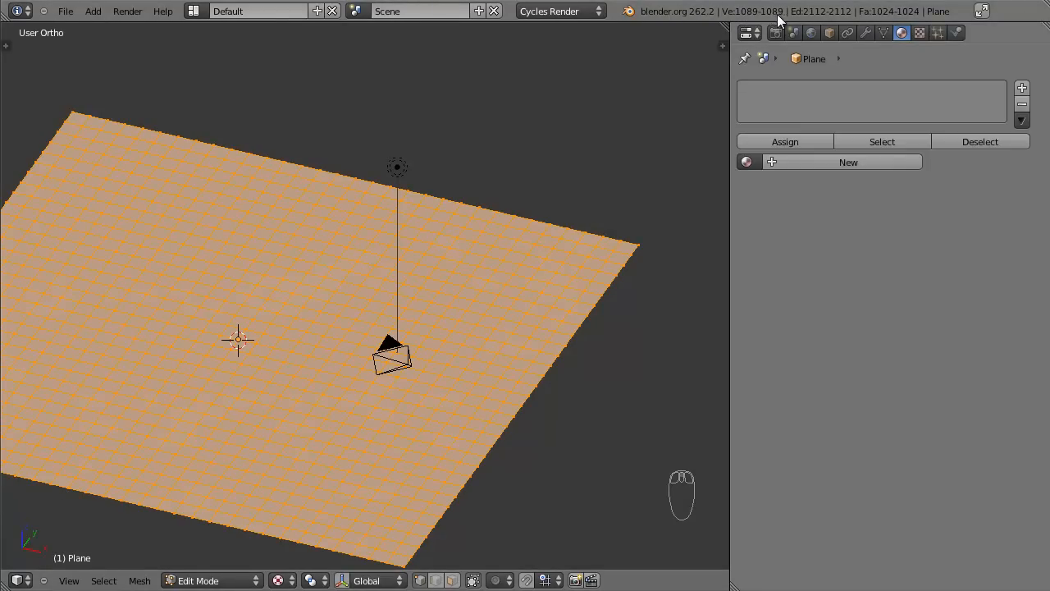
{"action": "scroll", "coordinate": [474, 286], "scroll_direction": "down", "scroll_amount": 3}
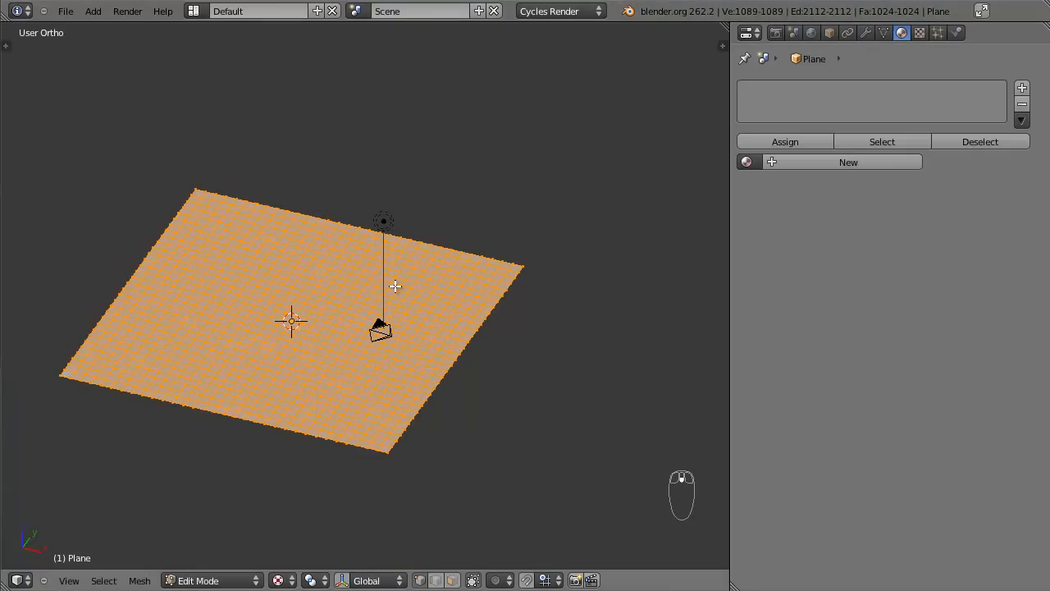
{"action": "key", "text": "t"}
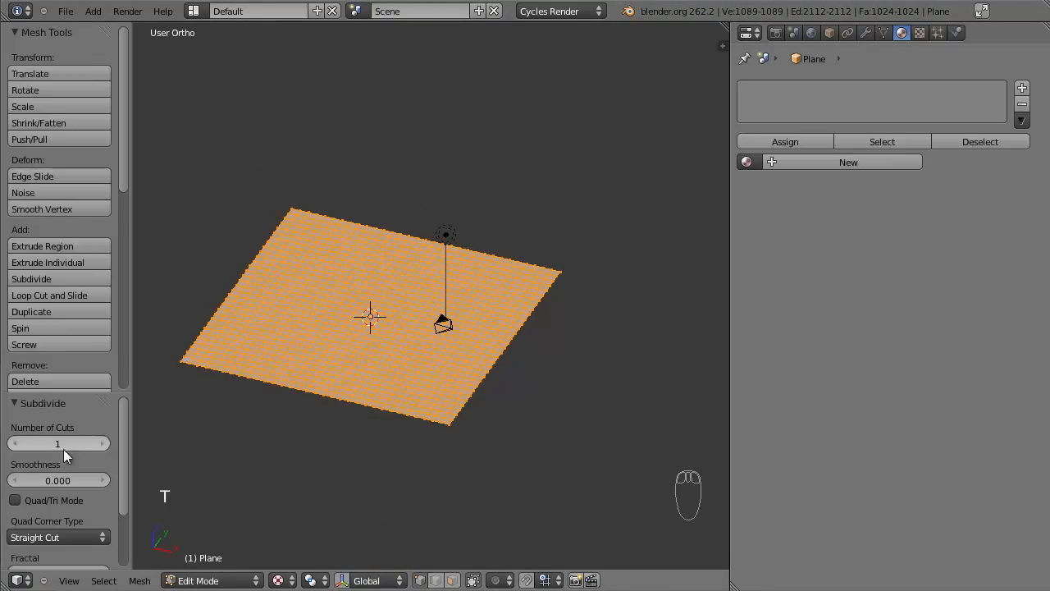
Leave Edit Mode and add a particle system of type Hair with Advanced options enabled to the plane.
{"action": "key", "text": "t"}
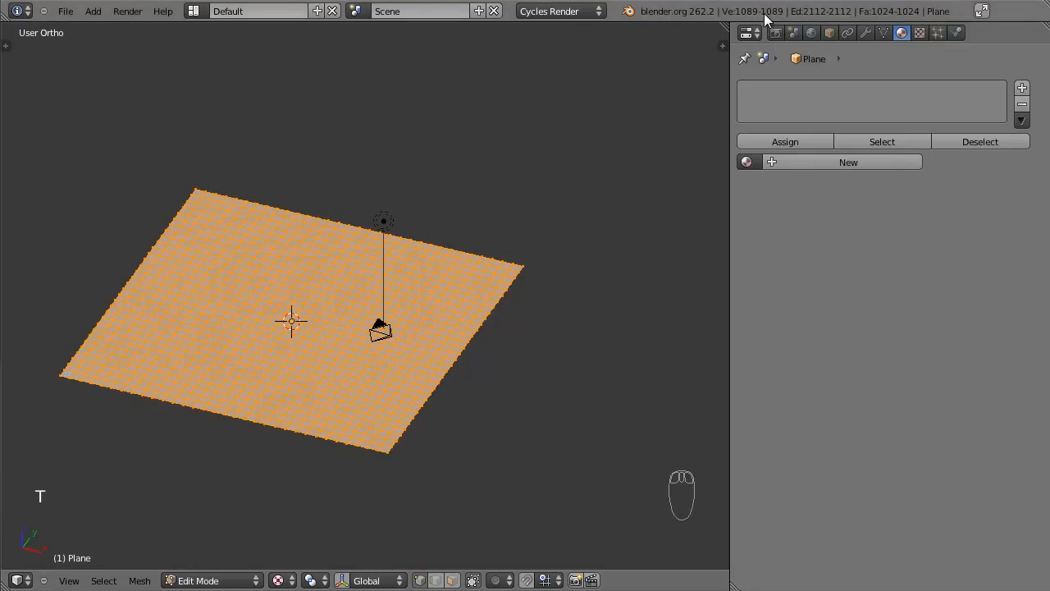
{"action": "middle_click_drag", "start_coordinate": [548, 246], "coordinate": [542, 320]}
{"action": "key", "text": "Tab"}
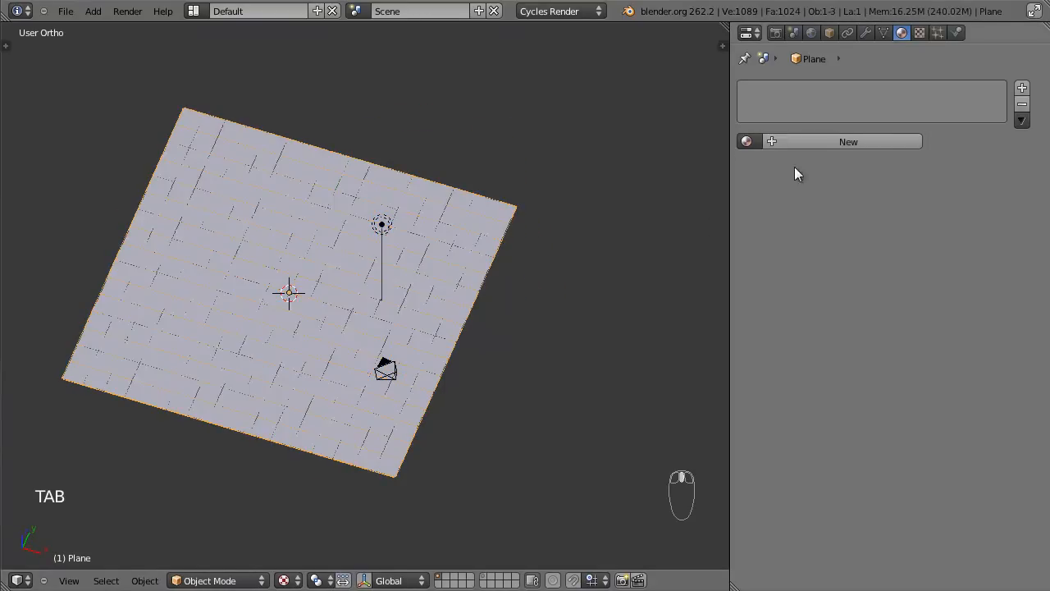
{"action": "left_click", "coordinate": [938, 33]}
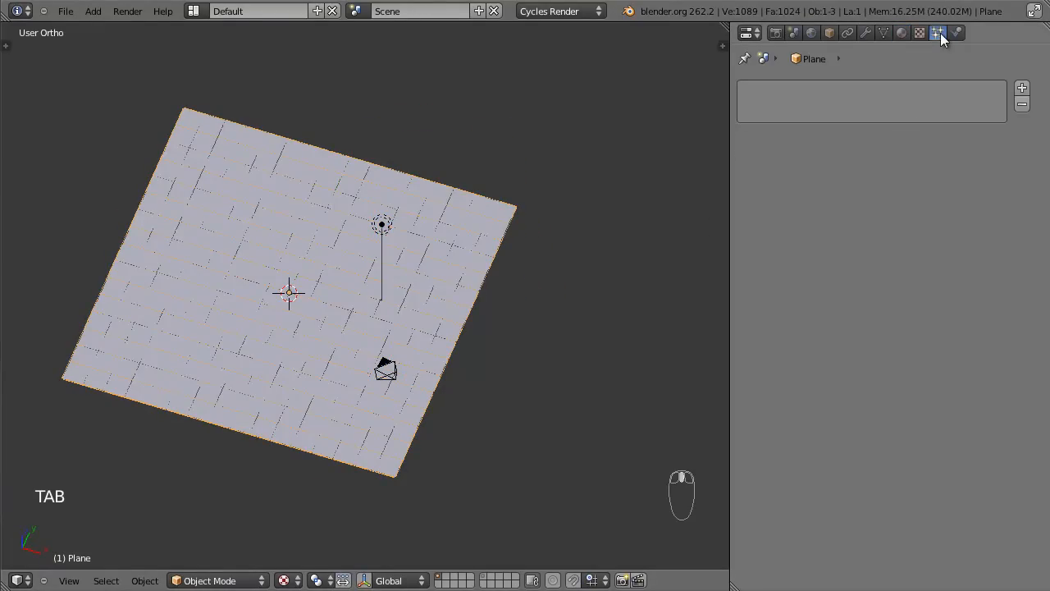
{"action": "left_click", "coordinate": [1022, 87]}
{"action": "left_click", "coordinate": [880, 174]}
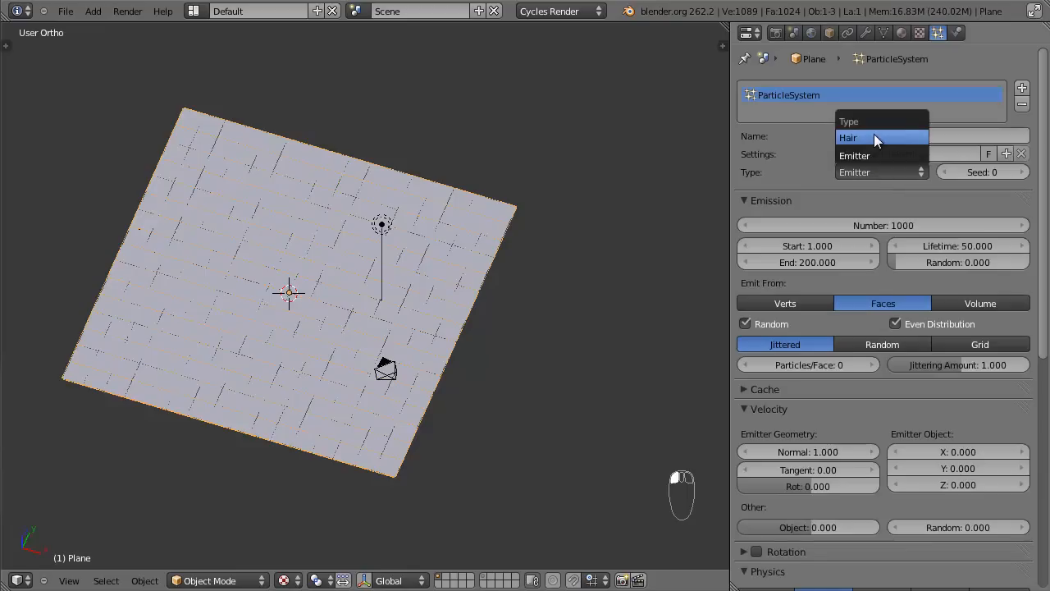
{"action": "left_click", "coordinate": [874, 134]}
{"action": "left_click", "coordinate": [863, 193]}
Set the particle system to render as Group and save the file.
{"action": "scroll", "coordinate": [942, 65], "scroll_direction": "down", "scroll_amount": 8}
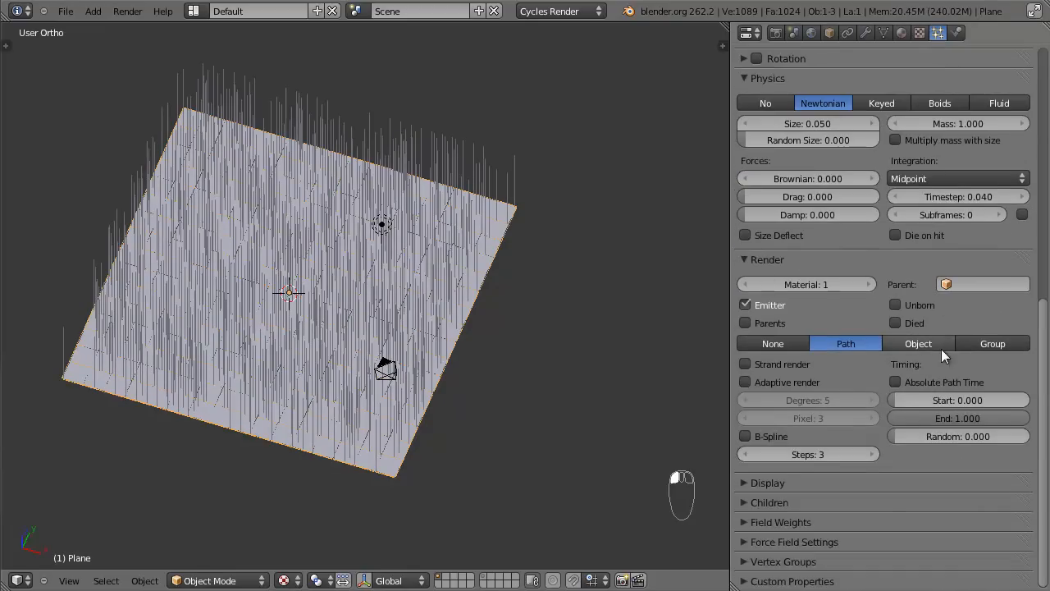
{"action": "left_click", "coordinate": [995, 341]}
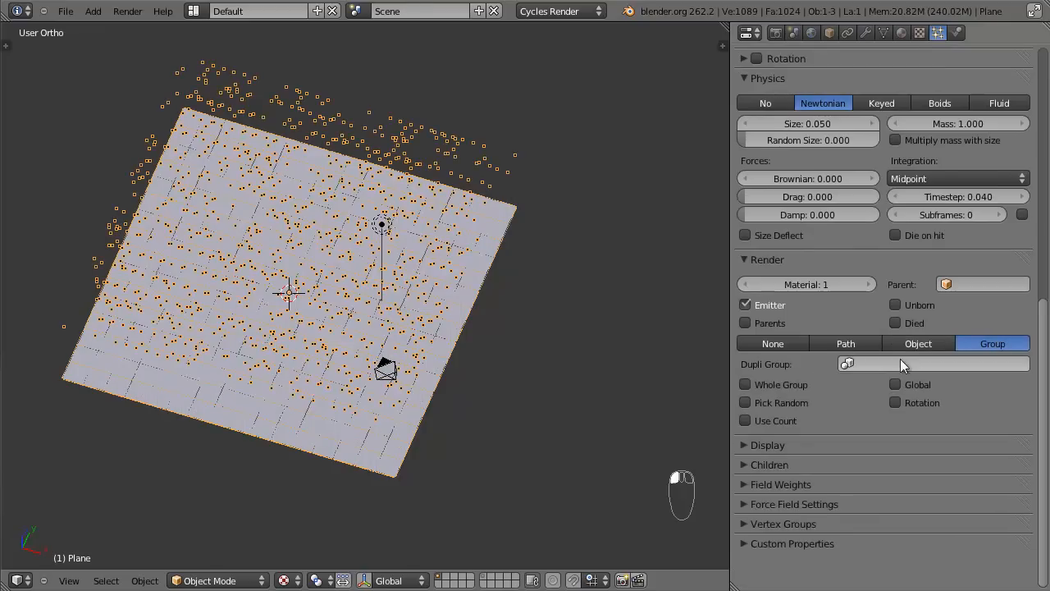
{"action": "left_click", "coordinate": [872, 367]}
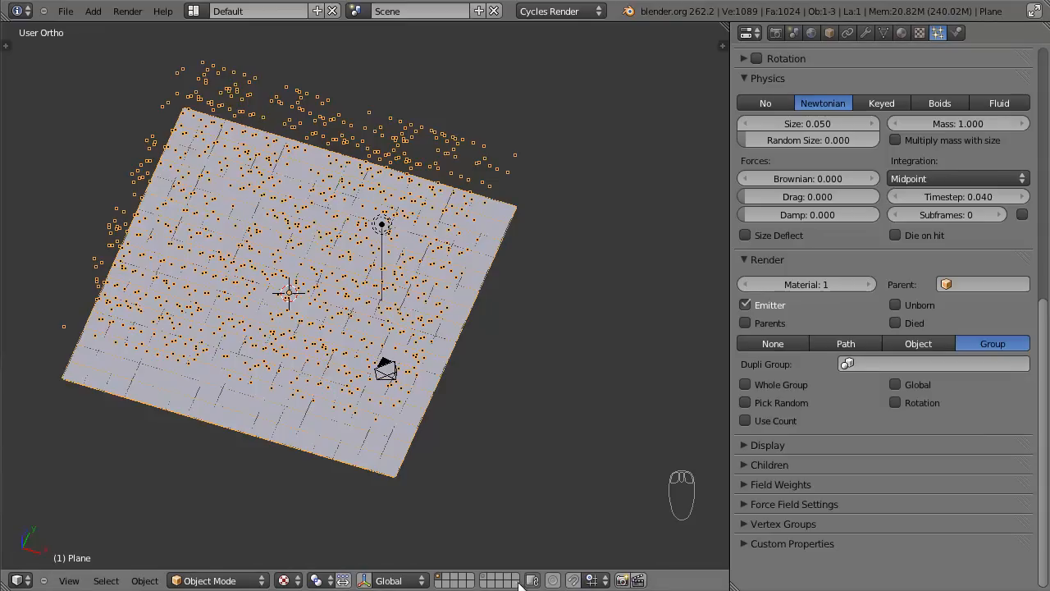
{"action": "key", "text": "ctrl+s"}
{"action": "left_click", "coordinate": [515, 420]}
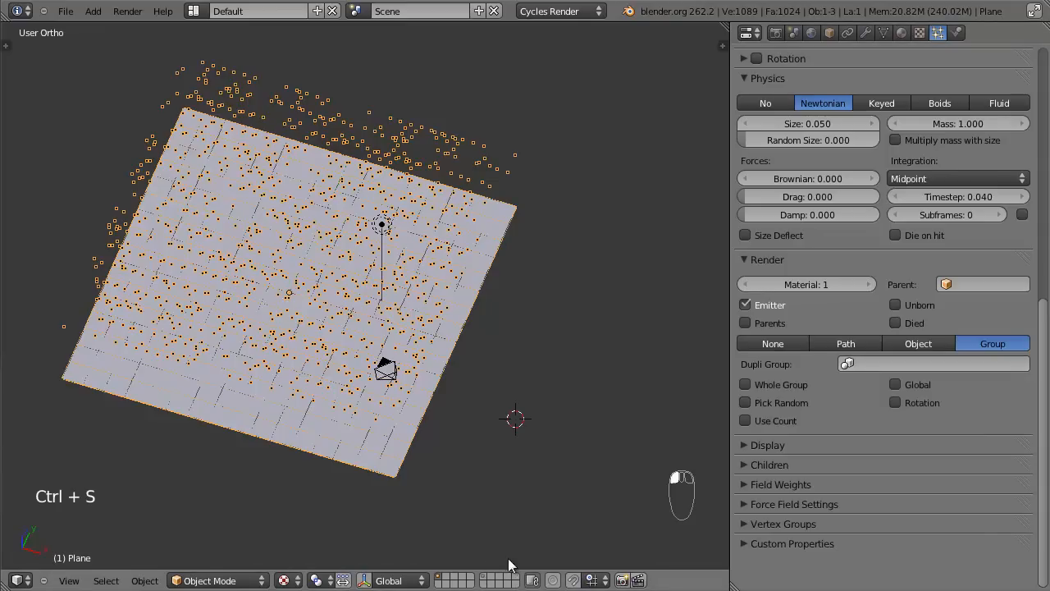
Display the layer holding the buildings and select all nine of them together.
{"action": "left_click", "coordinate": [484, 581]}
{"action": "scroll", "coordinate": [468, 361], "scroll_direction": "down", "scroll_amount": 2}
{"action": "middle_click_drag", "start_coordinate": [469, 361], "coordinate": [415, 340]}
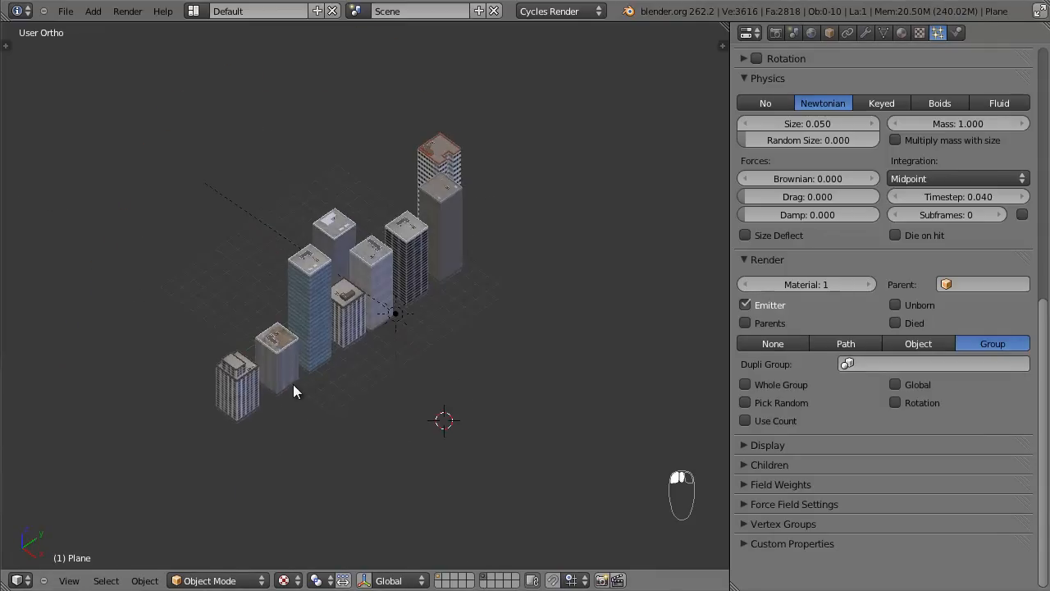
{"action": "right_click", "coordinate": [239, 392]}
{"action": "right_click", "coordinate": [272, 366], "text": "shift"}
{"action": "right_click", "coordinate": [331, 316], "text": "shift"}
{"action": "right_click", "coordinate": [349, 312], "text": "shift"}
{"action": "right_click", "coordinate": [377, 265], "text": "shift"}
{"action": "right_click", "coordinate": [406, 254], "text": "shift"}
{"action": "right_click", "coordinate": [452, 226], "text": "shift"}
{"action": "right_click", "coordinate": [419, 195], "text": "shift"}
{"action": "right_click", "coordinate": [347, 212], "text": "shift"}
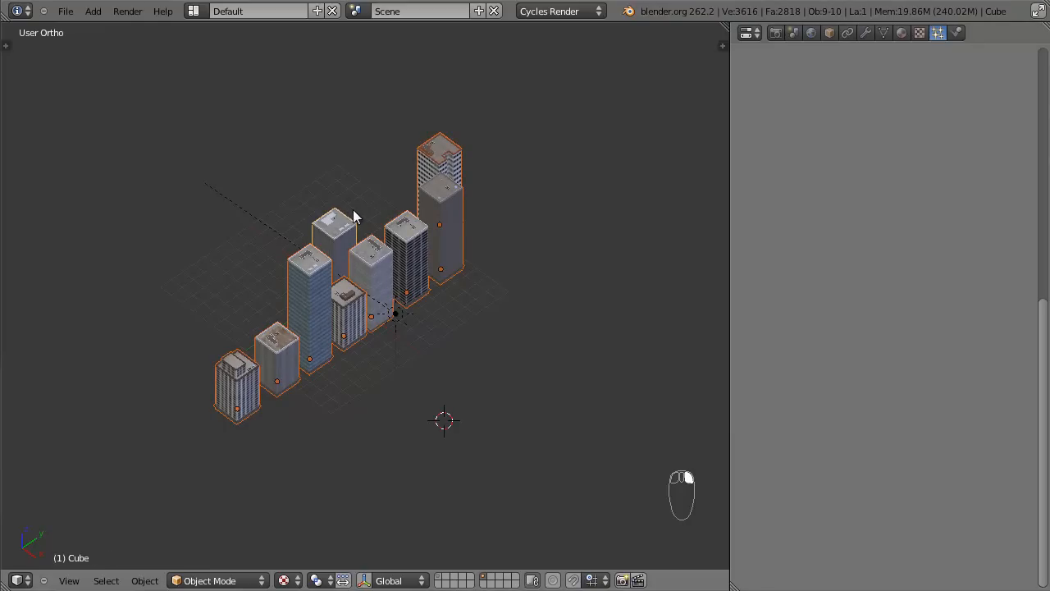
Put the selected buildings into a new group named Buildings.
{"action": "key", "text": "t"}
{"action": "left_click", "coordinate": [87, 443]}
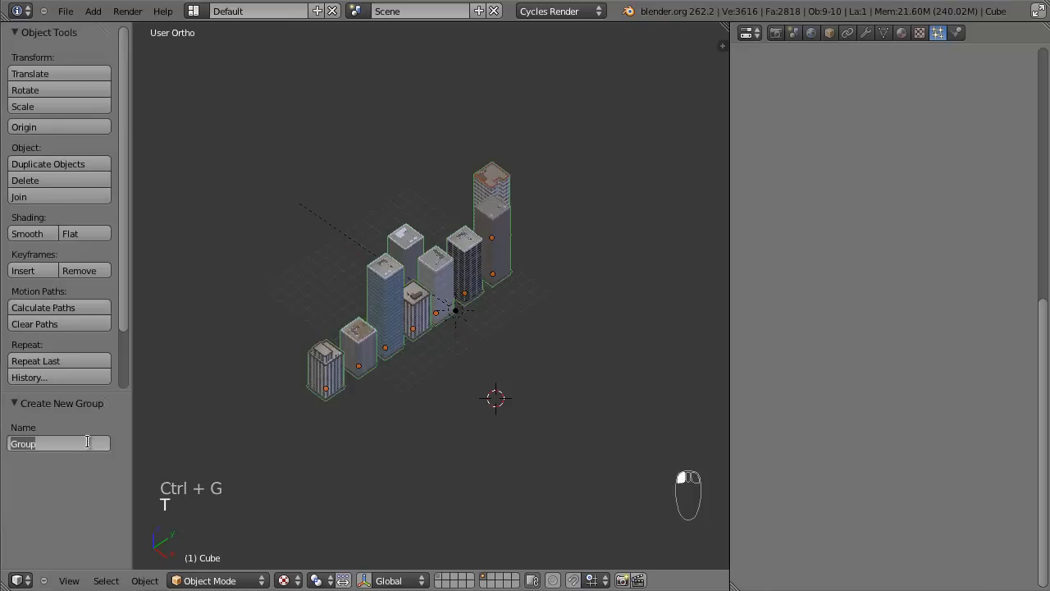
{"action": "type", "text": "Buildings"}
{"action": "key", "text": "Return"}
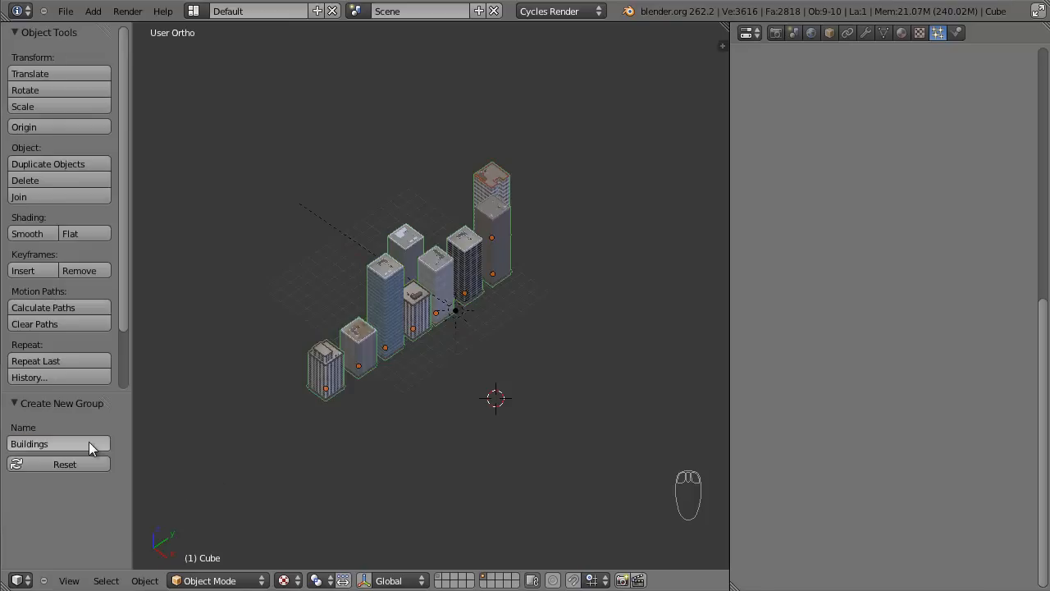
{"action": "key", "text": "t"}
Return to the plane's layer, save the file, and assign Buildings as the dupli group of the plane's particle system.
{"action": "left_click", "coordinate": [439, 579]}
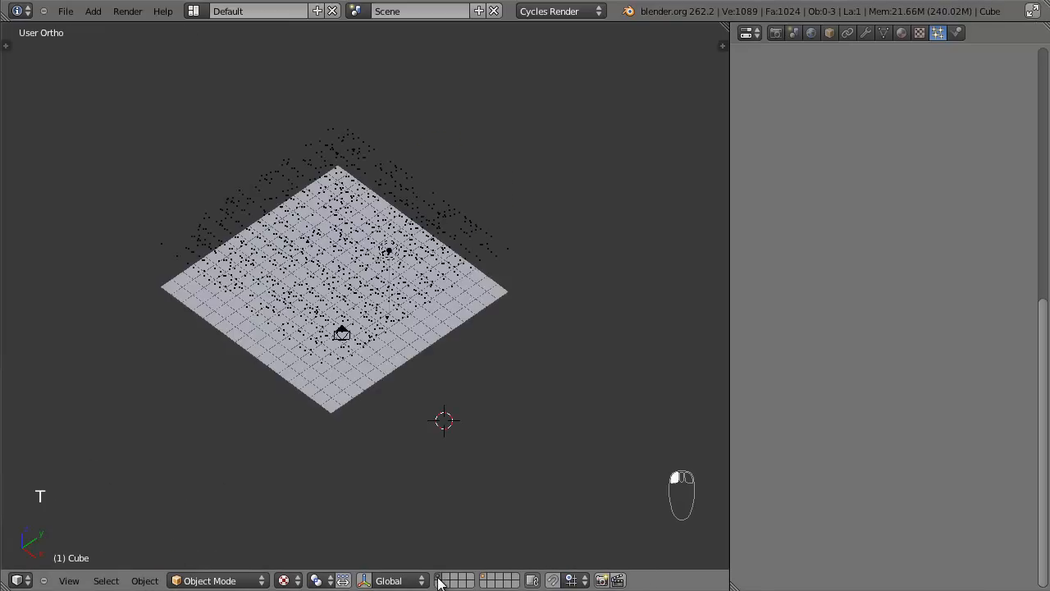
{"action": "right_click", "coordinate": [449, 329]}
{"action": "key", "text": "ctrl+s"}
{"action": "left_click", "coordinate": [903, 363]}
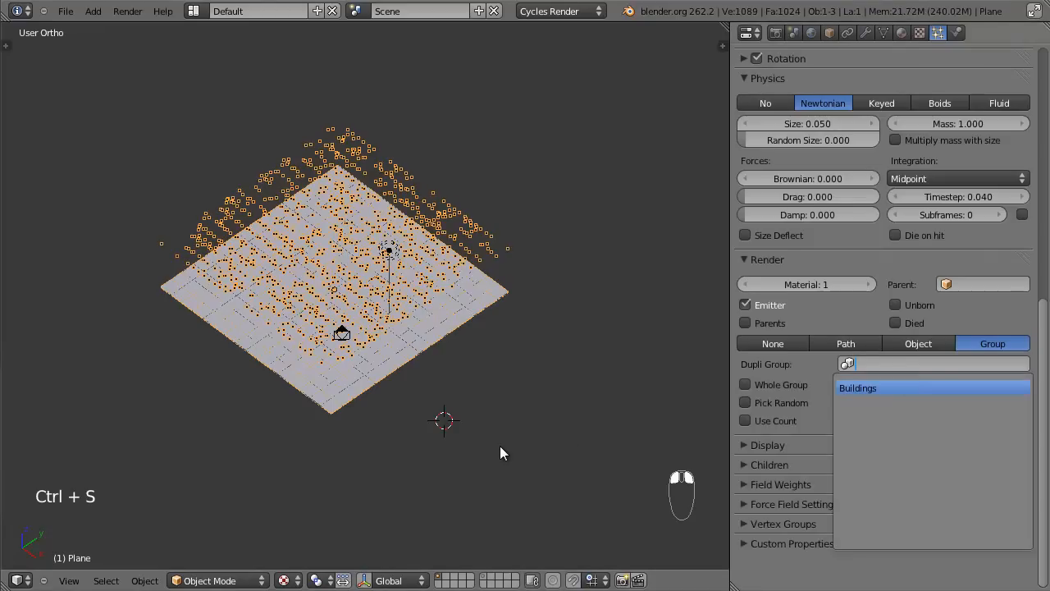
{"action": "key", "text": "Return"}
Enable Rotation for the group instances and set the particles' initial orientation to Object Y.
{"action": "scroll", "coordinate": [497, 446], "scroll_direction": "up", "scroll_amount": 3}
{"action": "left_click", "coordinate": [896, 402]}
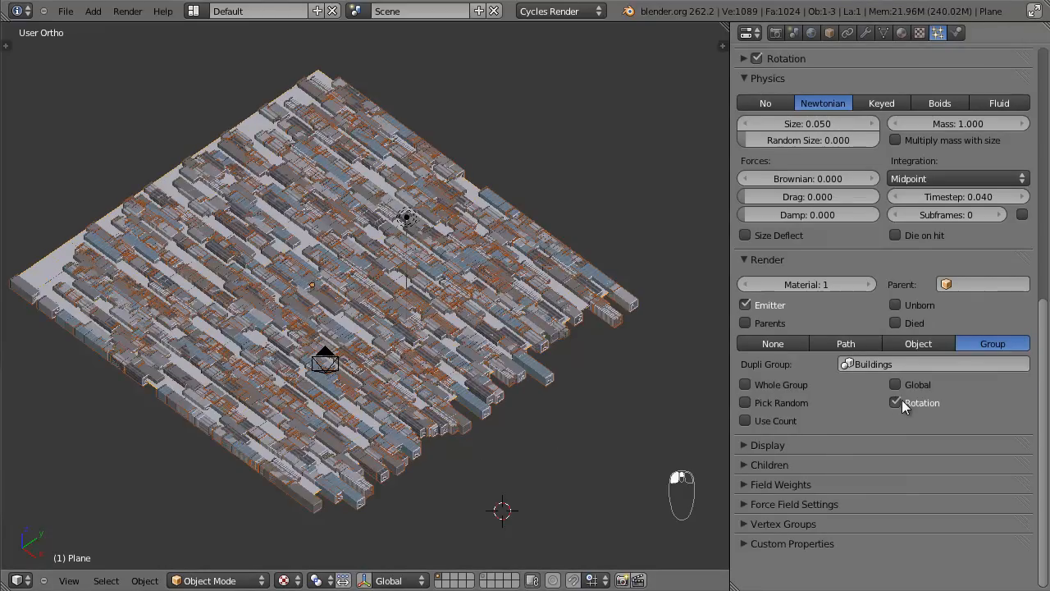
{"action": "scroll", "coordinate": [756, 297], "scroll_direction": "up", "scroll_amount": 6}
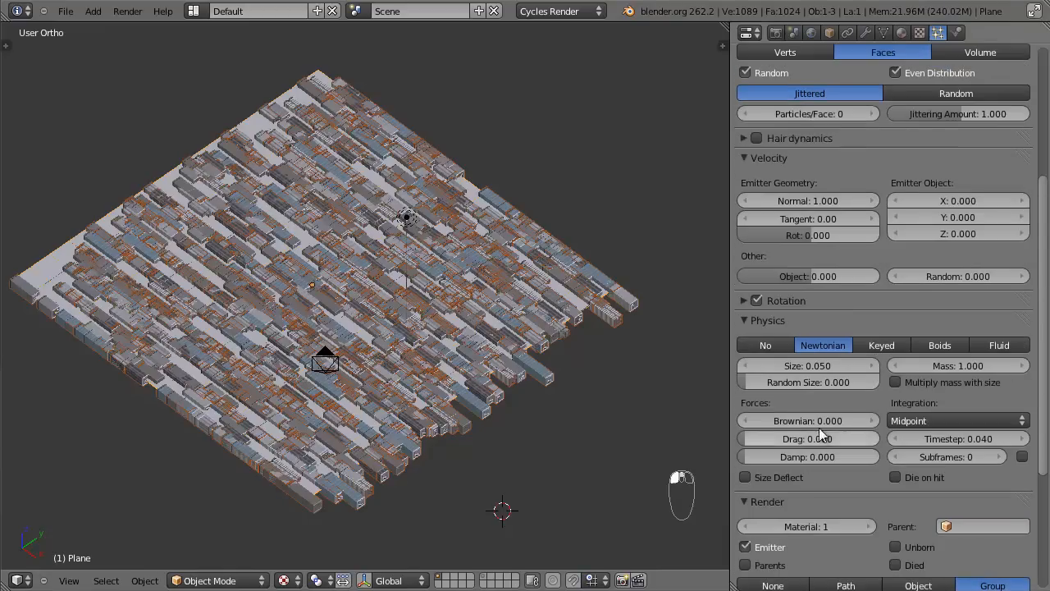
{"action": "left_click", "coordinate": [756, 300]}
{"action": "left_click", "coordinate": [799, 345]}
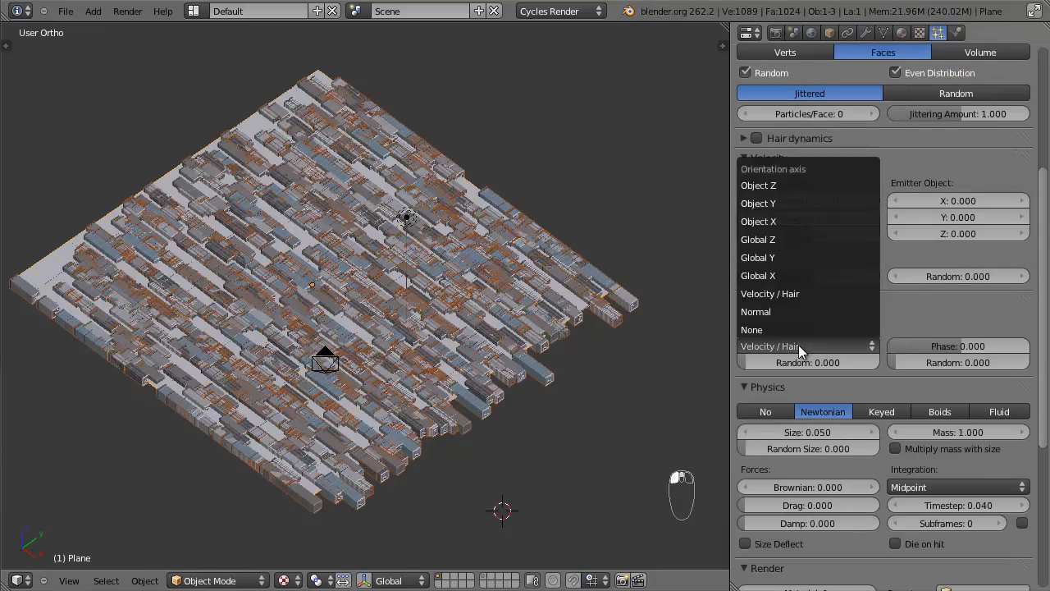
{"action": "left_click", "coordinate": [805, 202]}
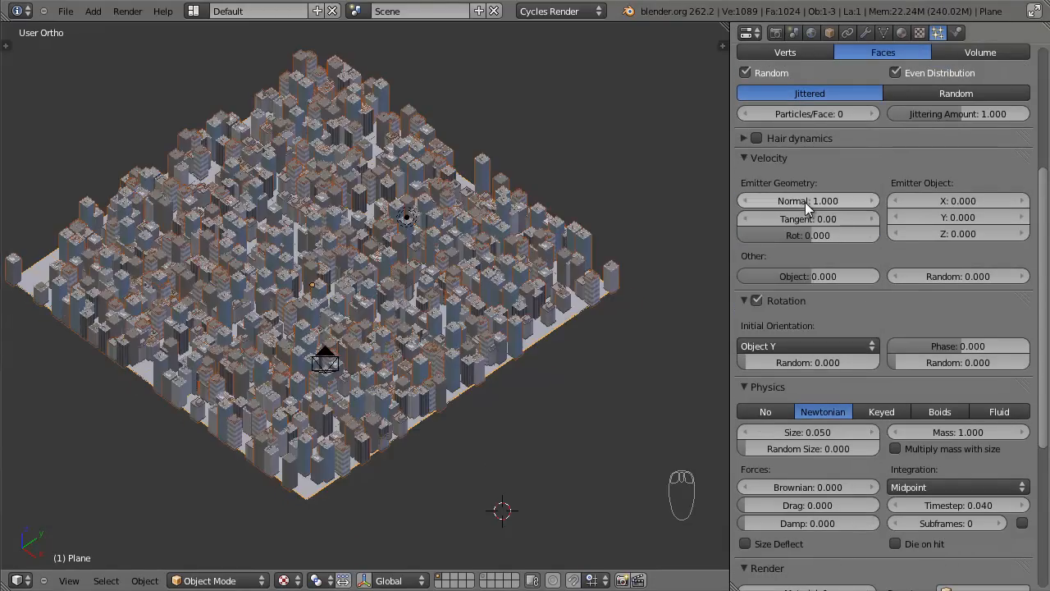
Examine how the buildings are scattered over the plane, using wireframe and solid shading.
{"action": "scroll", "coordinate": [380, 331], "scroll_direction": "up", "scroll_amount": 4}
{"action": "middle_click_drag", "start_coordinate": [380, 331], "coordinate": [575, 189]}
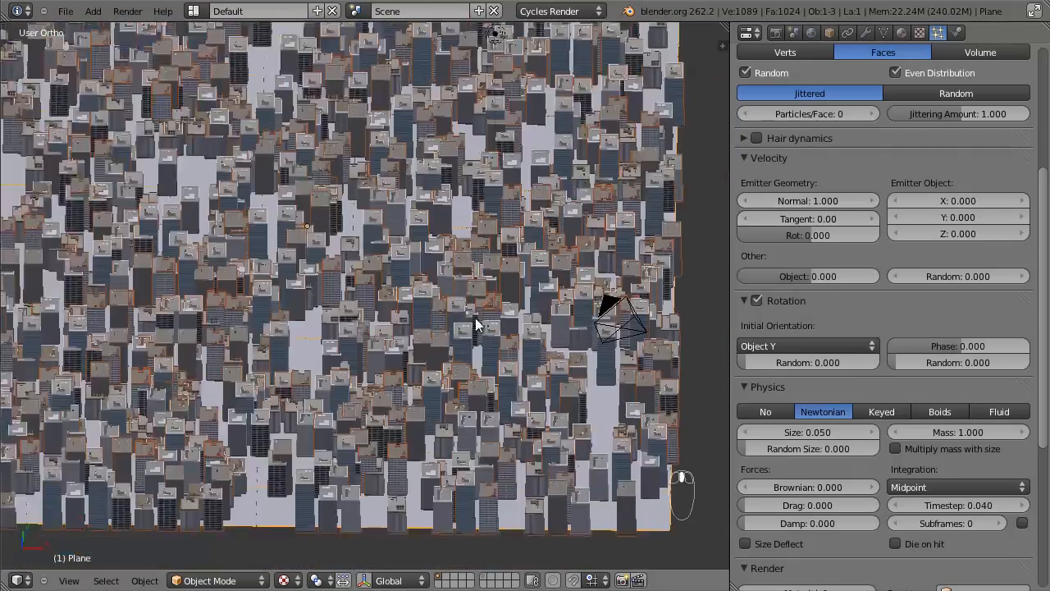
{"action": "key", "text": "z"}
{"action": "mouse_move", "coordinate": [429, 330]}
{"action": "middle_mouse_down"}
{"action": "mouse_move", "coordinate": [309, 329]}
{"action": "mouse_move", "coordinate": [302, 399]}
{"action": "mouse_move", "coordinate": [324, 374]}
{"action": "mouse_move", "coordinate": [333, 321]}
{"action": "mouse_move", "coordinate": [341, 334]}
{"action": "mouse_move", "coordinate": [443, 359]}
{"action": "middle_mouse_up"}
{"action": "key", "text": "z"}
{"action": "scroll", "coordinate": [488, 356], "scroll_direction": "down", "scroll_amount": 10}
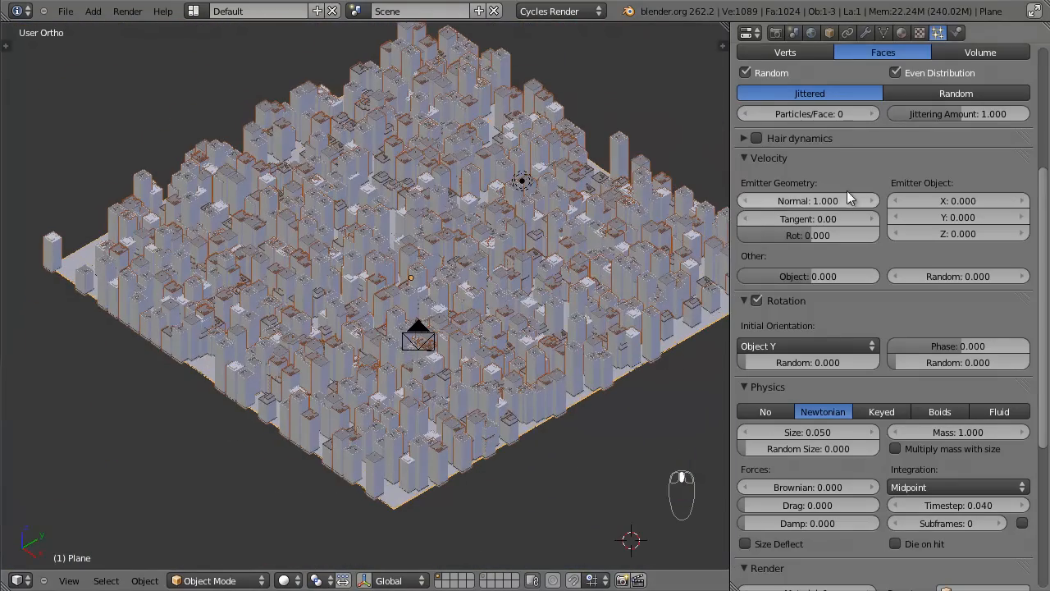
Emit the particles from Verts and turn off their Random order.
{"action": "scroll", "coordinate": [843, 465], "scroll_direction": "up", "scroll_amount": 7}
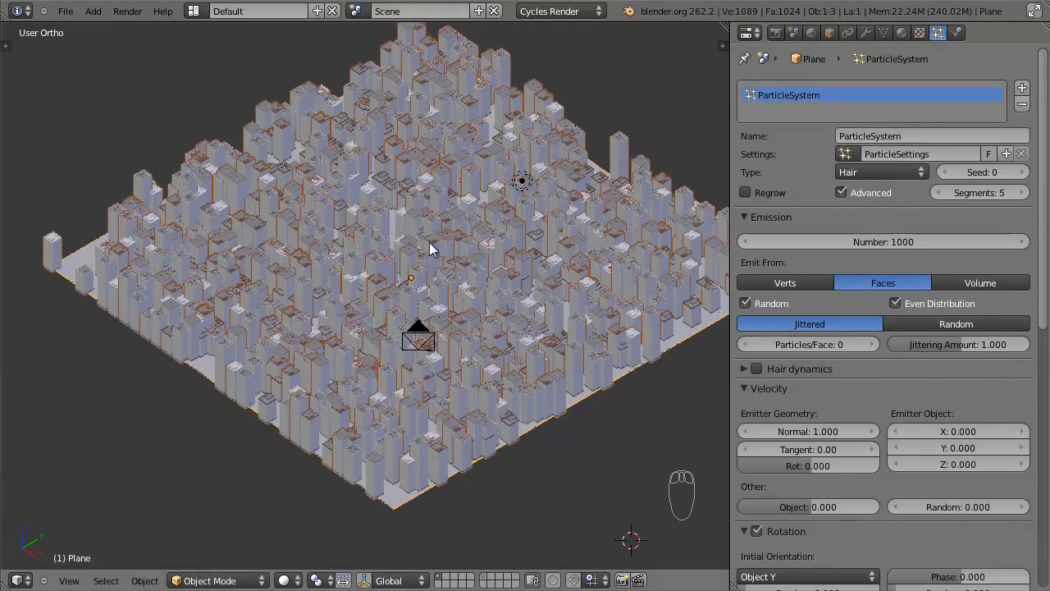
{"action": "left_click", "coordinate": [808, 284]}
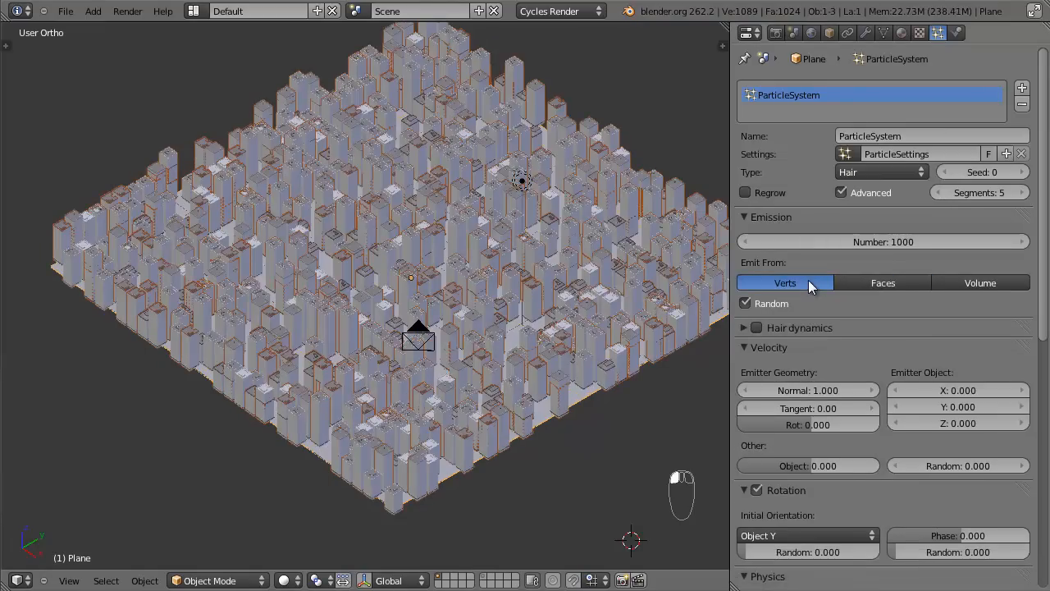
{"action": "left_click", "coordinate": [747, 305]}
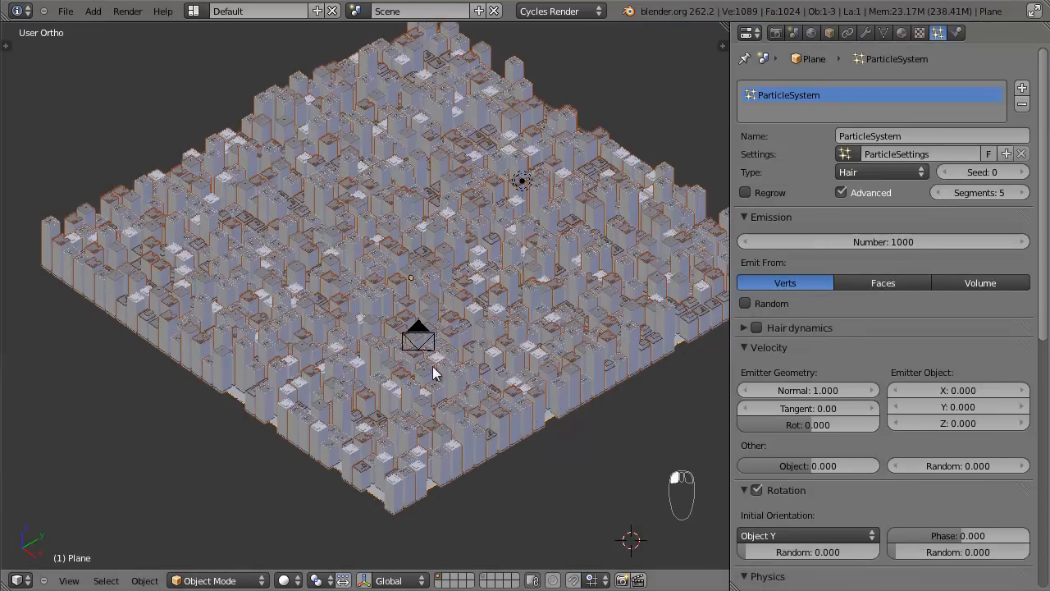
{"action": "middle_click_drag", "start_coordinate": [526, 341], "coordinate": [690, 365]}
Examine the building grid from directly above in wireframe shading.
{"action": "scroll", "coordinate": [841, 402], "scroll_direction": "down", "scroll_amount": 15}
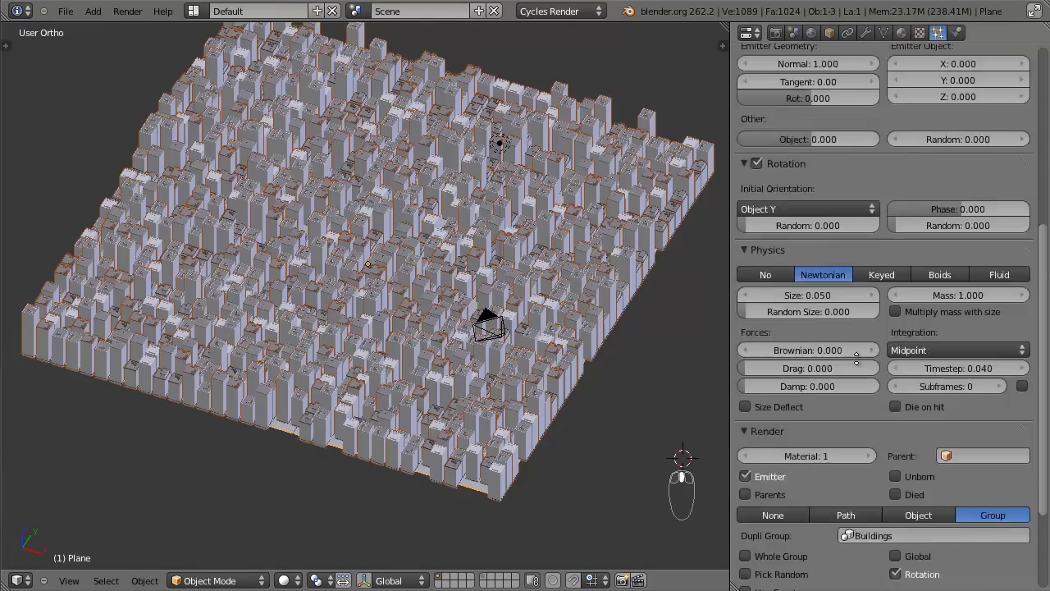
{"action": "middle_click_drag", "start_coordinate": [441, 396], "coordinate": [367, 447]}
{"action": "key", "text": "z"}
{"action": "key", "text": "KP_7"}
{"action": "scroll", "coordinate": [369, 437], "scroll_direction": "up", "scroll_amount": 5}
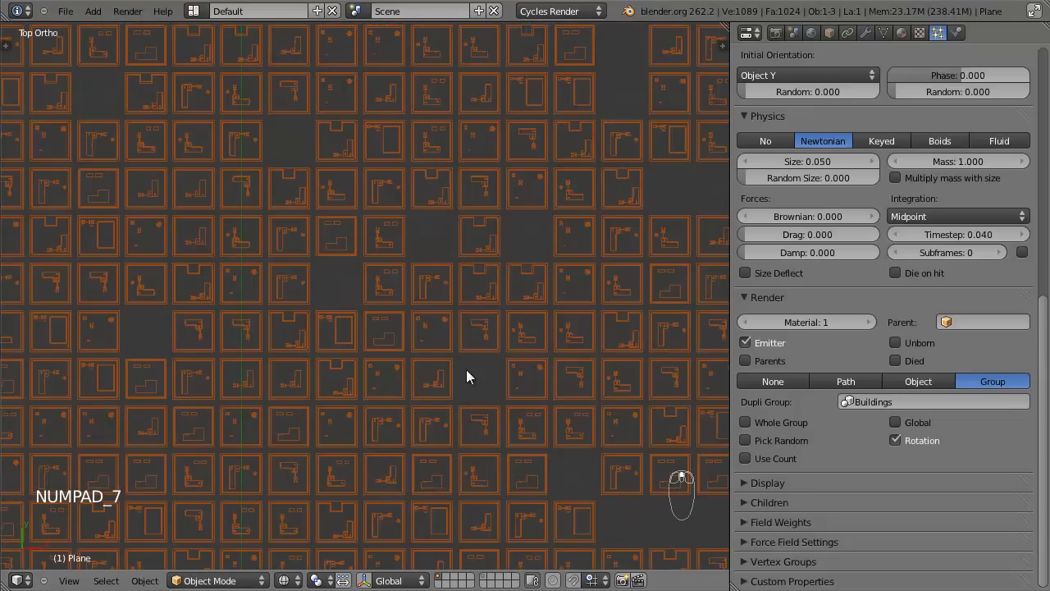
{"action": "middle_click_drag", "start_coordinate": [378, 279], "coordinate": [453, 457], "text": "shift"}
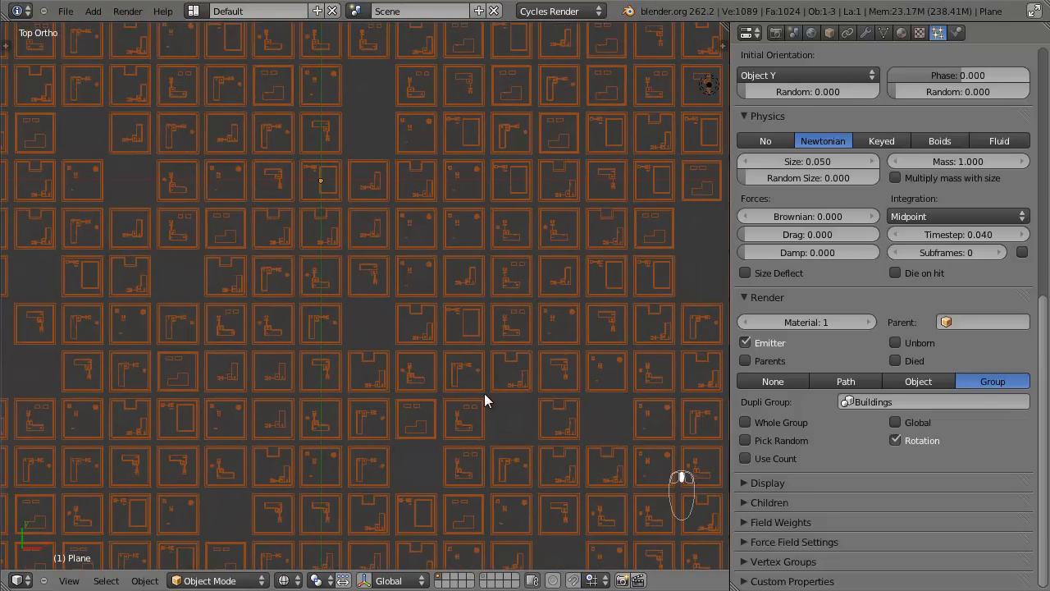
{"action": "scroll", "coordinate": [484, 400], "scroll_direction": "down", "scroll_amount": 5}
Check the plane's vertex count in Edit Mode, returning to Object Mode when done.
{"action": "middle_click_drag", "start_coordinate": [485, 399], "coordinate": [375, 340]}
{"action": "scroll", "coordinate": [375, 339], "scroll_direction": "up", "scroll_amount": 2}
{"action": "key", "text": "Tab"}
{"action": "scroll", "coordinate": [376, 331], "scroll_direction": "up", "scroll_amount": 2}
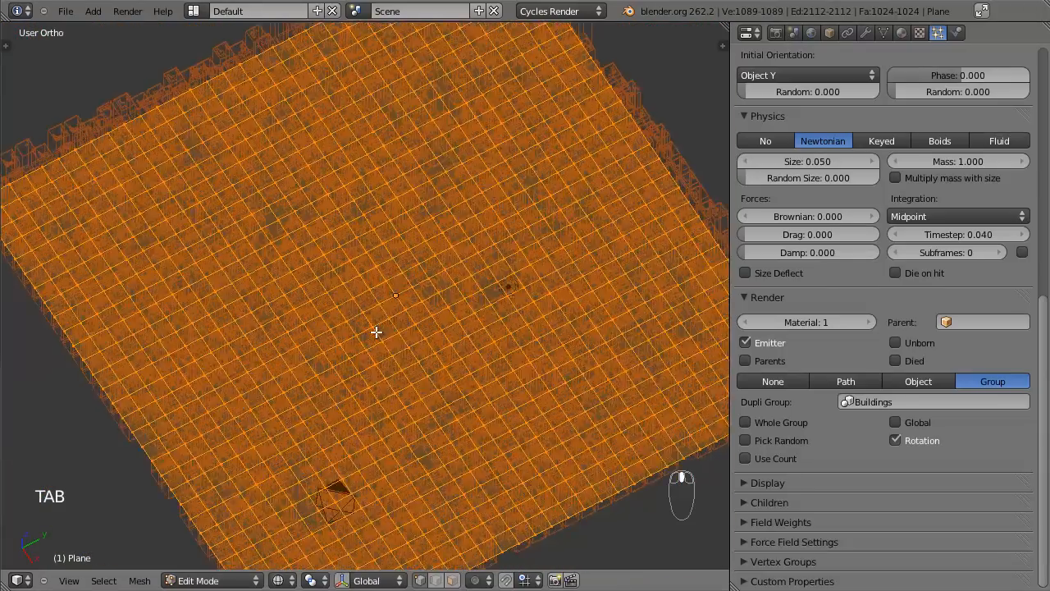
{"action": "scroll", "coordinate": [376, 332], "scroll_direction": "down", "scroll_amount": 3}
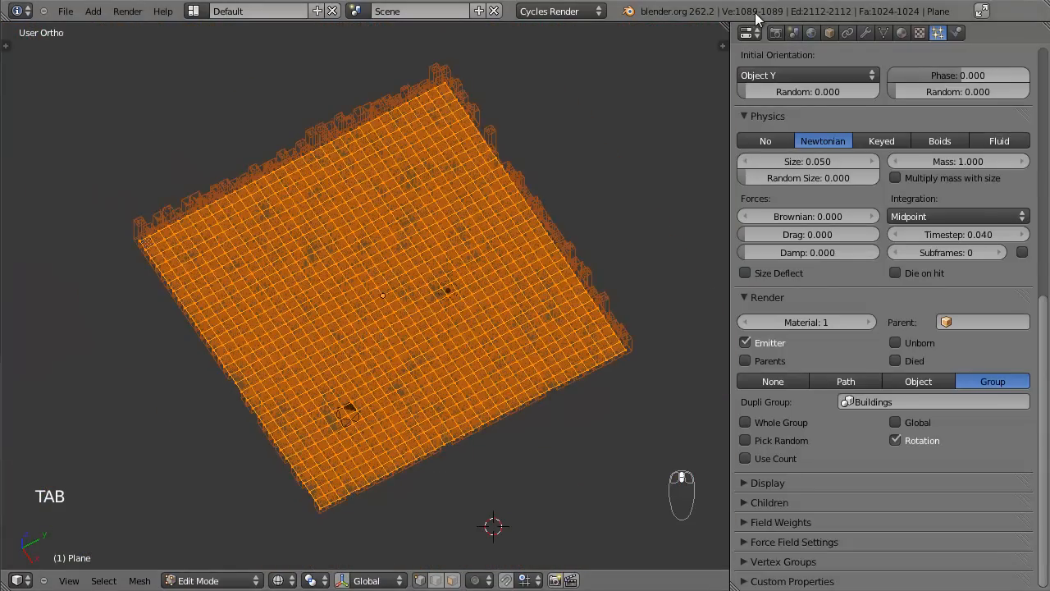
{"action": "key", "text": "Tab"}
Restore solid shading and set the particle emission number to 1089.
{"action": "scroll", "coordinate": [912, 261], "scroll_direction": "up", "scroll_amount": 12}
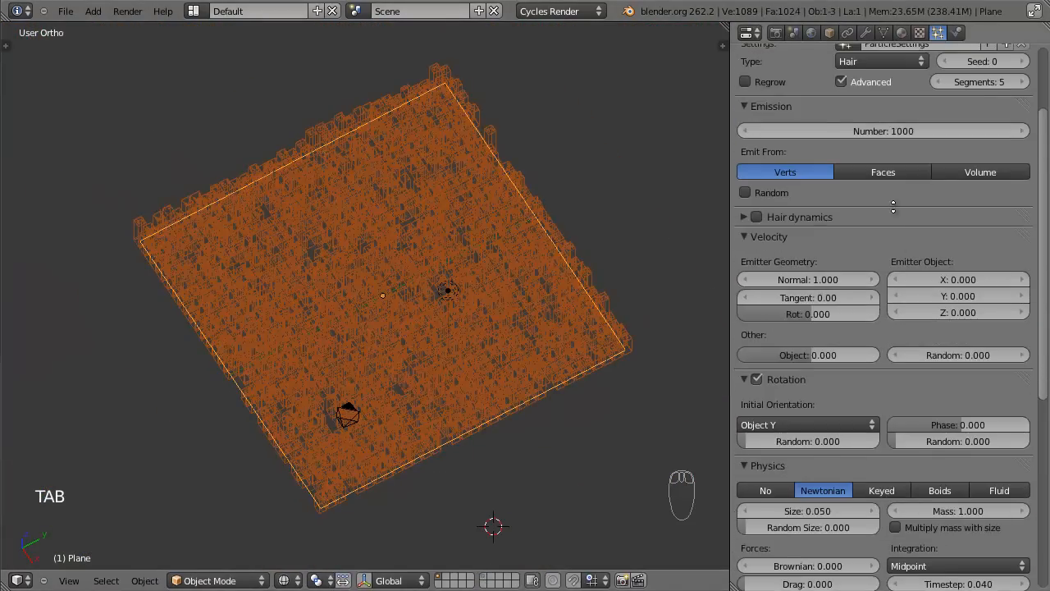
{"action": "middle_click_drag", "start_coordinate": [346, 379], "coordinate": [413, 358]}
{"action": "key", "text": "z"}
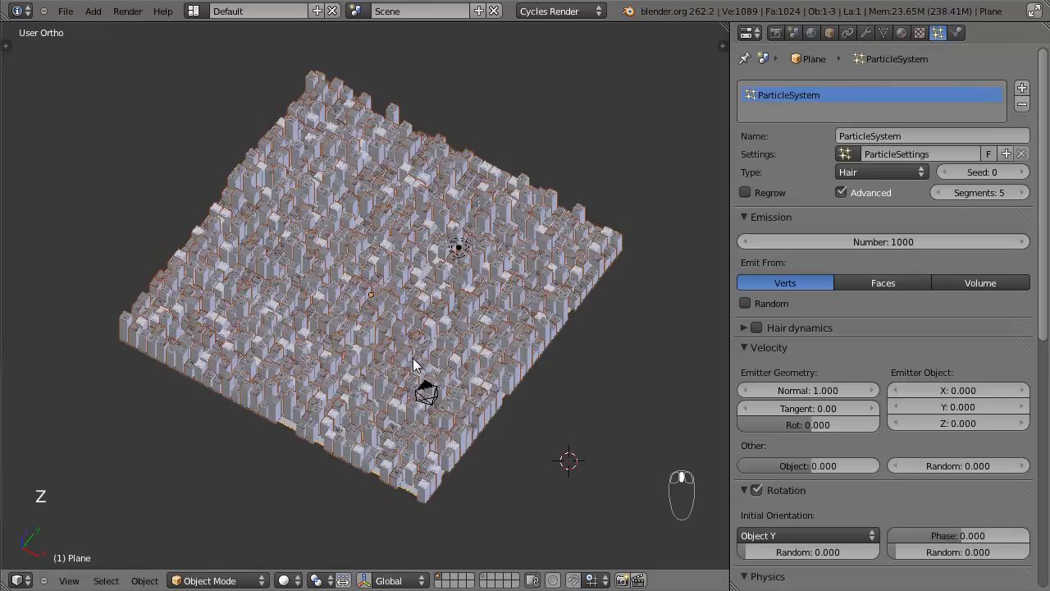
{"action": "left_click", "coordinate": [876, 238]}
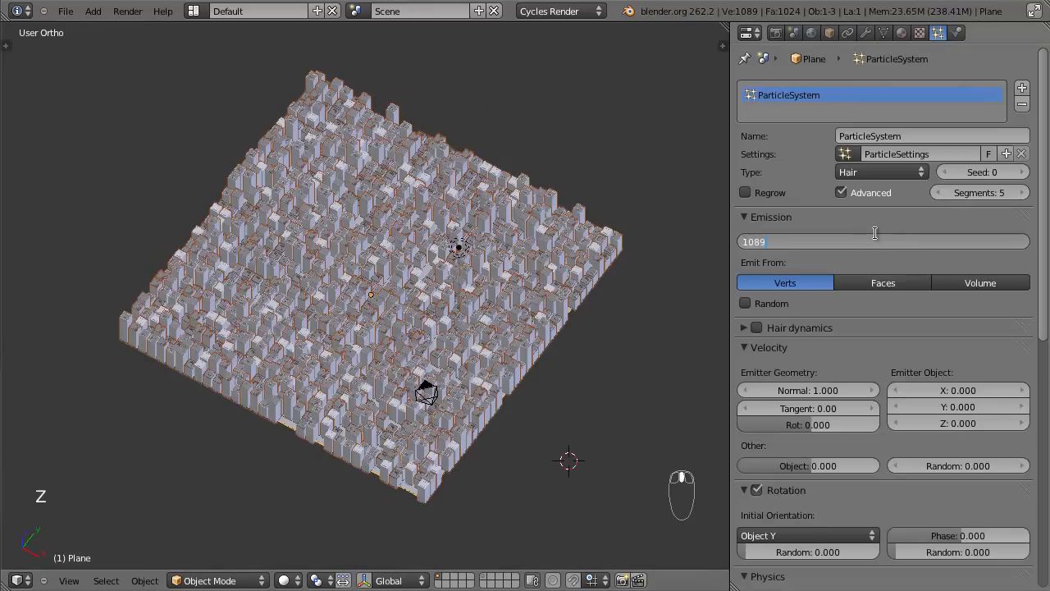
{"action": "key", "text": "Return"}
Check the grid for empty spots from the top view in wireframe shading.
{"action": "middle_click_drag", "start_coordinate": [484, 361], "coordinate": [445, 276]}
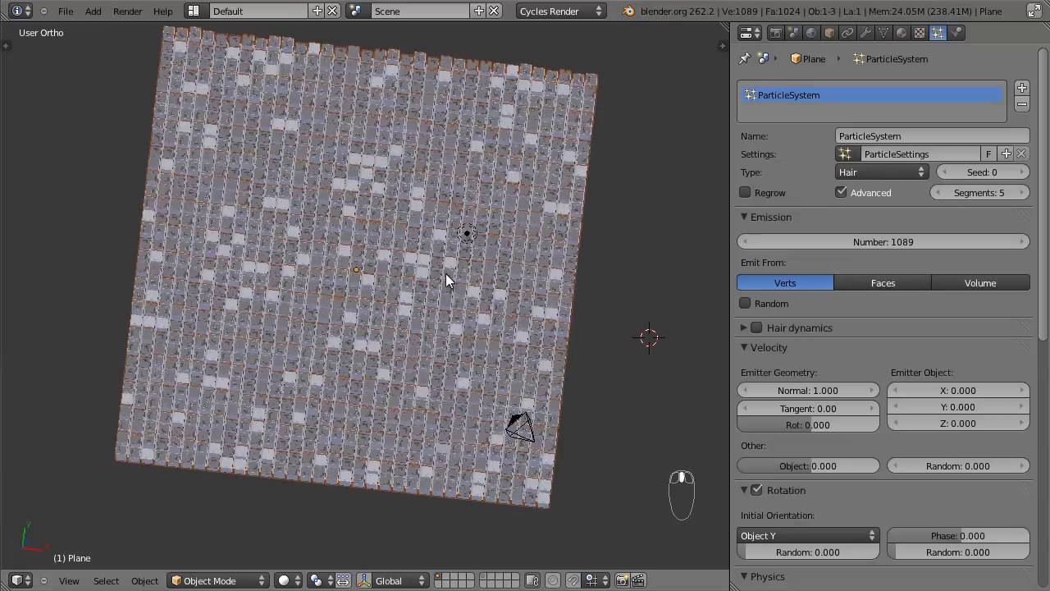
{"action": "key", "text": "KP_7"}
{"action": "key", "text": "z"}
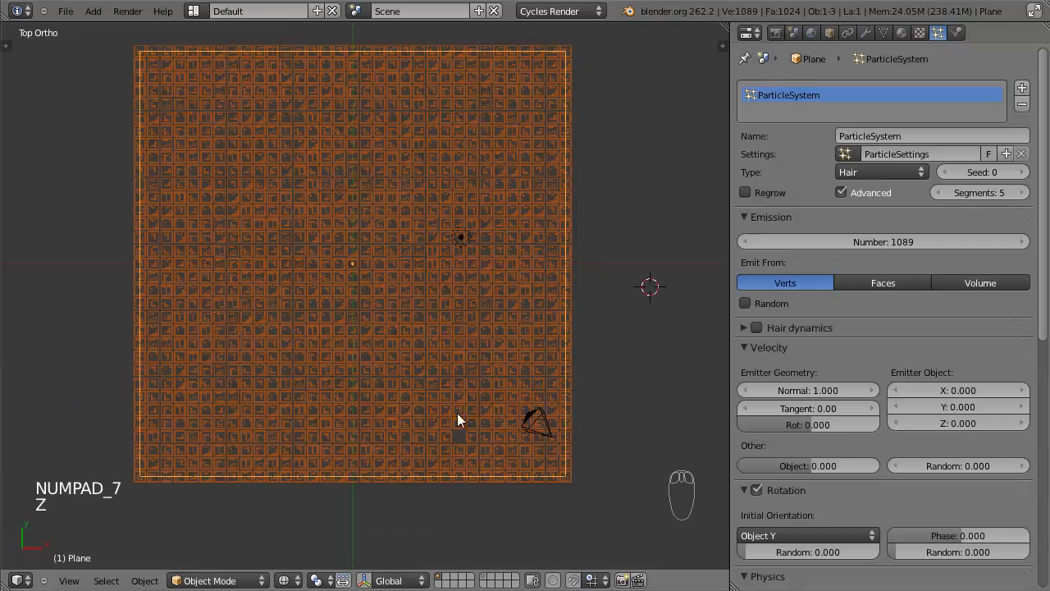
{"action": "middle_click_drag", "start_coordinate": [465, 402], "coordinate": [395, 307], "text": "shift"}
{"action": "scroll", "coordinate": [395, 306], "scroll_direction": "up", "scroll_amount": 3}
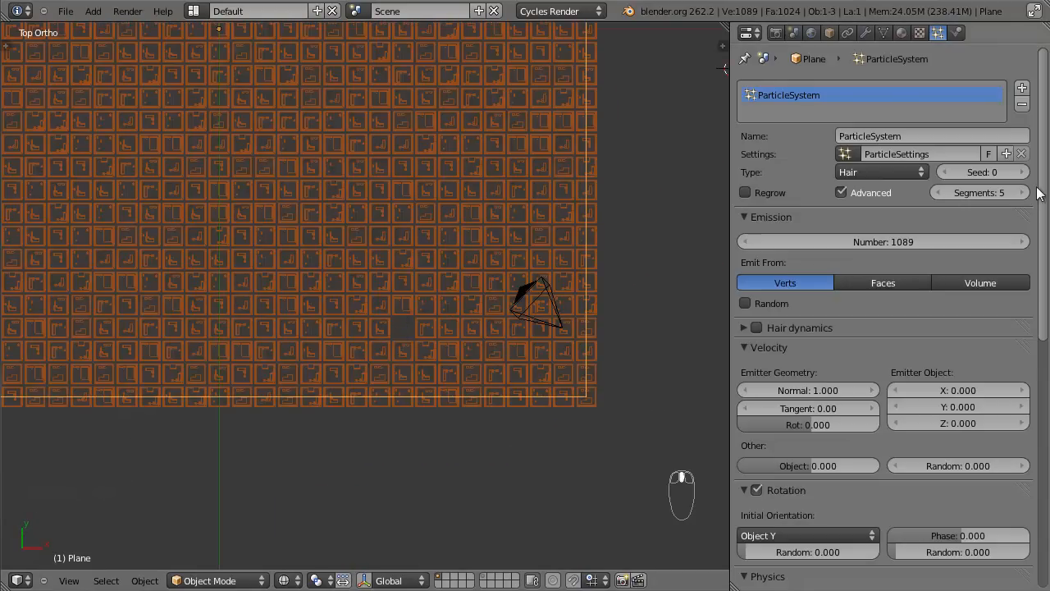
Raise the particle emission number to 1090 and view the city in solid shading.
{"action": "left_click", "coordinate": [1018, 241]}
{"action": "scroll", "coordinate": [410, 279], "scroll_direction": "down", "scroll_amount": 2}
{"action": "middle_click_drag", "start_coordinate": [382, 237], "coordinate": [305, 289], "text": "shift"}
{"action": "key", "text": "z"}
{"action": "middle_click_drag", "start_coordinate": [364, 305], "coordinate": [481, 312]}
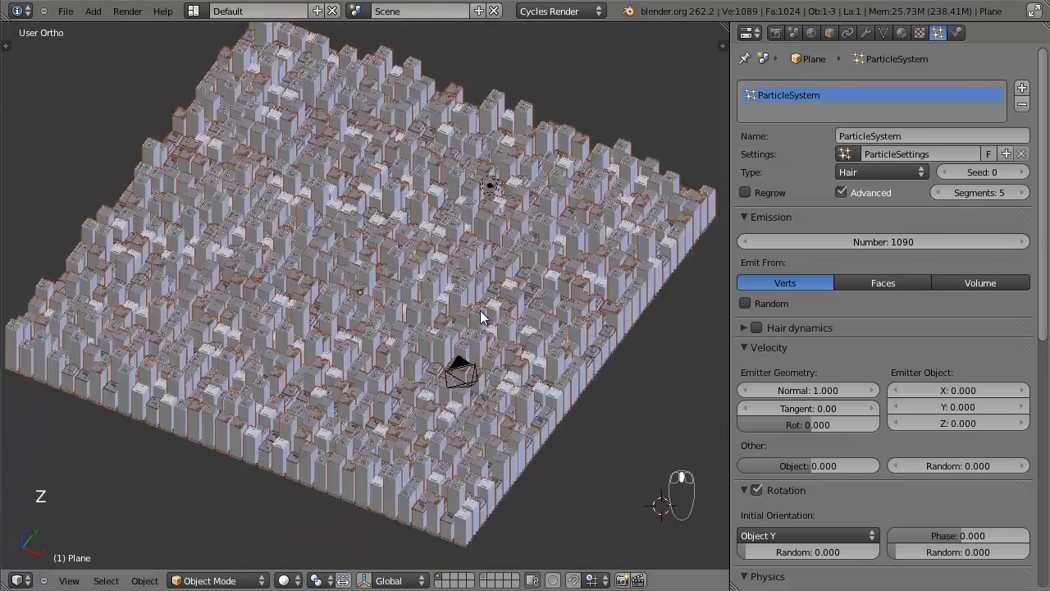
Compare the building grid with the plane's vertices from the top view in wireframe shading, returning to Object Mode when done.
{"action": "key", "text": "z"}
{"action": "key", "text": "KP_7"}
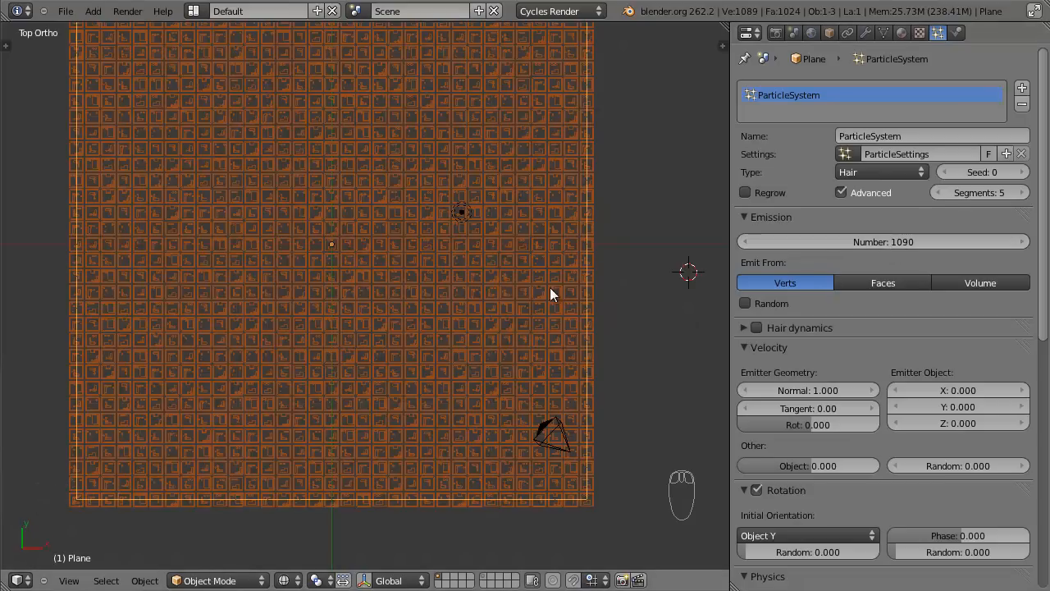
{"action": "key", "text": "Tab"}
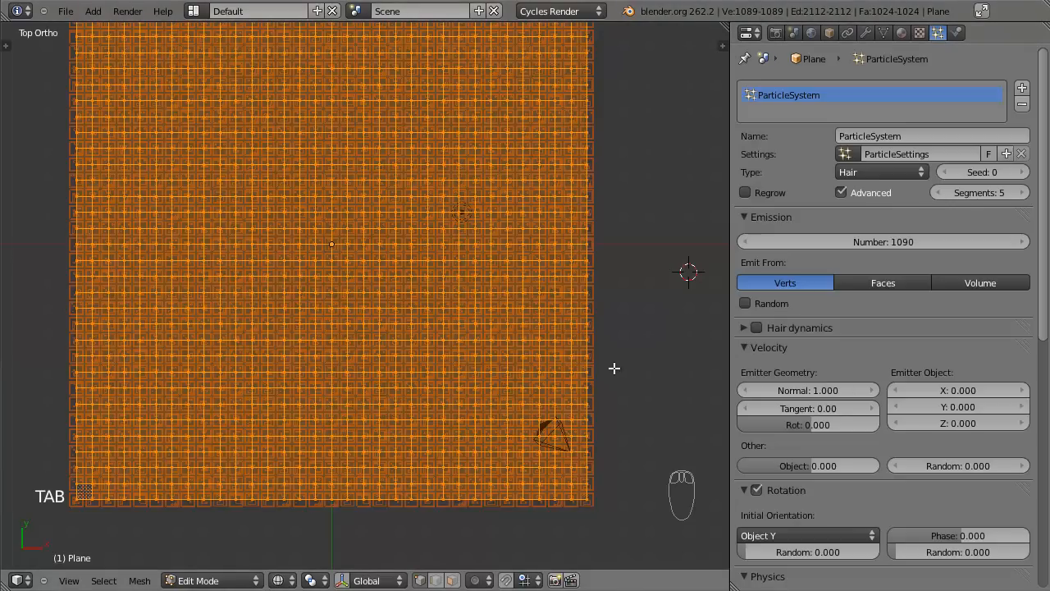
{"action": "key", "text": "Tab"}
Reduce the particle emission number to 808 and view the thinned-out city in solid shading.
{"action": "left_click_drag", "start_coordinate": [863, 238], "coordinate": [788, 238]}
{"action": "middle_click_drag", "start_coordinate": [692, 288], "coordinate": [448, 245]}
{"action": "key", "text": "z"}
{"action": "key", "text": "z"}
{"action": "scroll", "coordinate": [449, 281], "scroll_direction": "up", "scroll_amount": 3}
{"action": "key", "text": "z"}
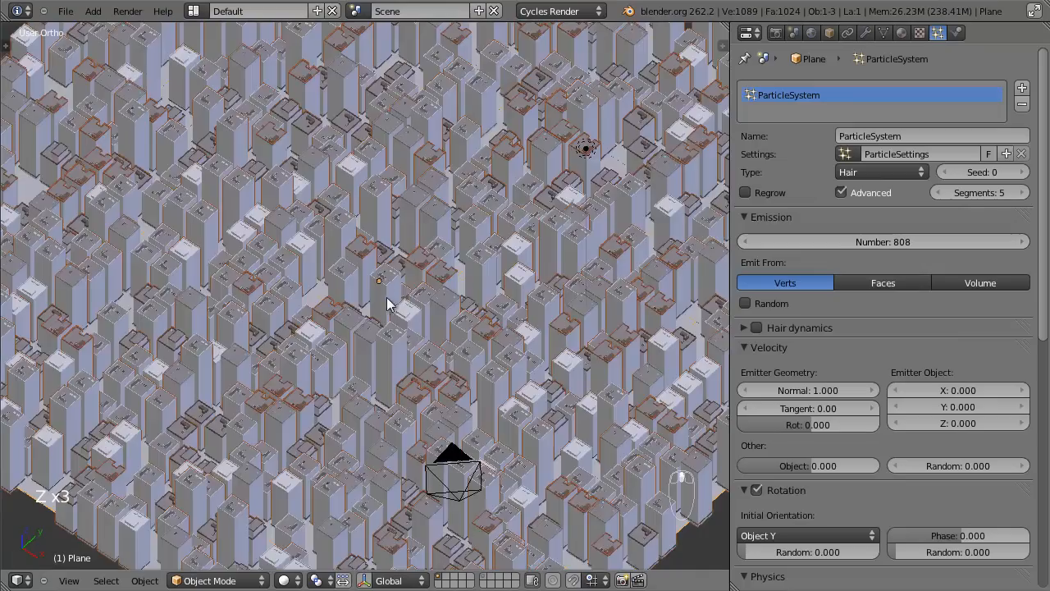
Save the file and inspect the gaps between the buildings from the top view.
{"action": "middle_click_drag", "start_coordinate": [388, 297], "coordinate": [453, 323]}
{"action": "key", "text": "ctrl+s"}
{"action": "left_click", "coordinate": [453, 323]}
{"action": "scroll", "coordinate": [480, 427], "scroll_direction": "down", "scroll_amount": 2}
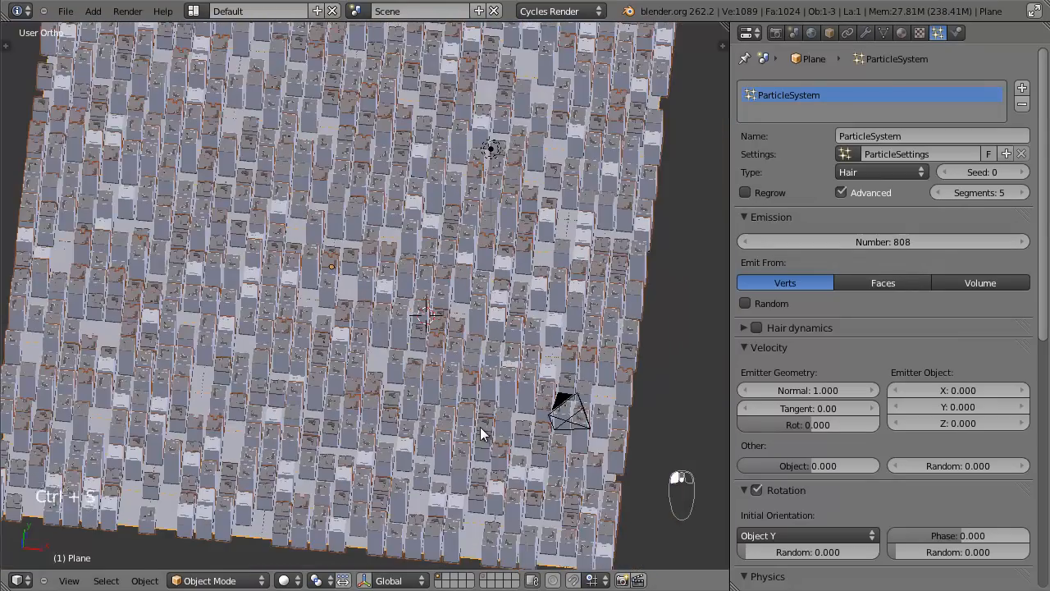
{"action": "key", "text": "KP_7"}
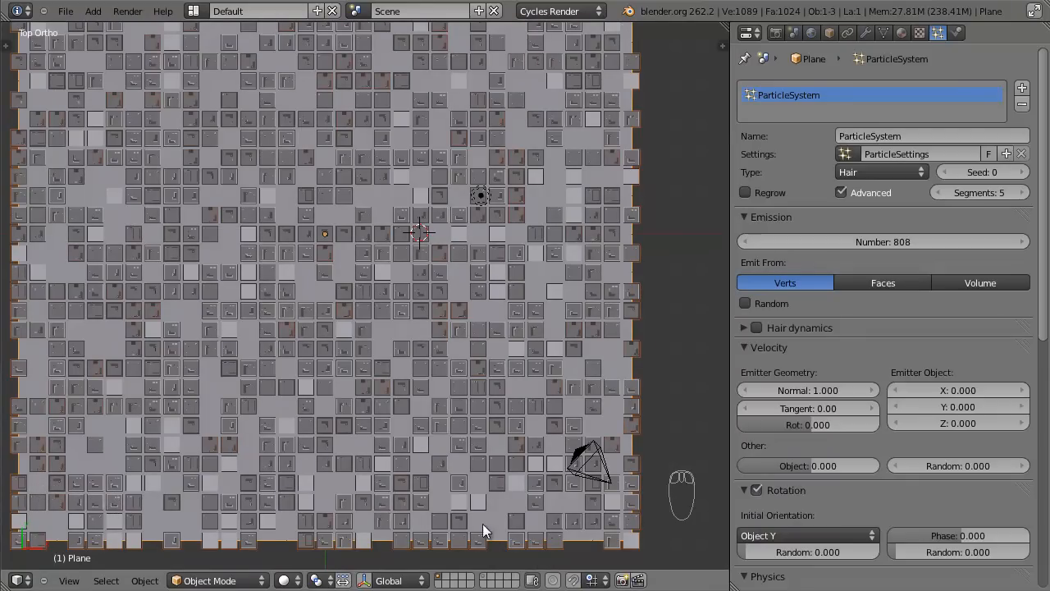
{"action": "scroll", "coordinate": [503, 386], "scroll_direction": "down", "scroll_amount": 3}
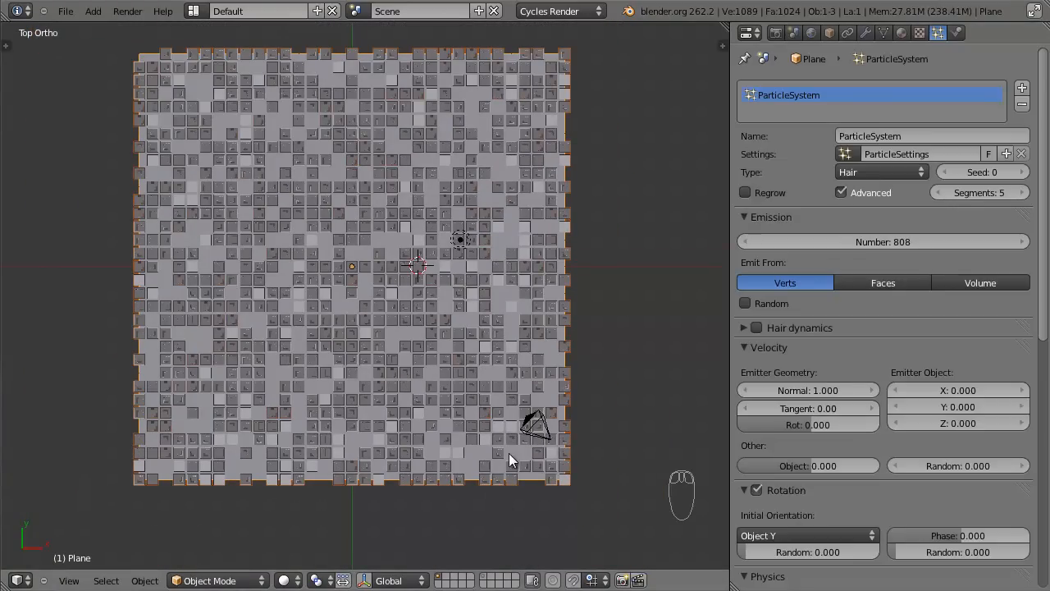
Delete a vertical strip of ten vertices running up from the plane's lower edge, near its lower-right corner, working in wireframe.
{"action": "key", "text": "Tab"}
{"action": "key", "text": "z"}
{"action": "scroll", "coordinate": [508, 452], "scroll_direction": "up", "scroll_amount": 2}
{"action": "middle_click_drag", "start_coordinate": [507, 441], "coordinate": [443, 339], "text": "shift"}
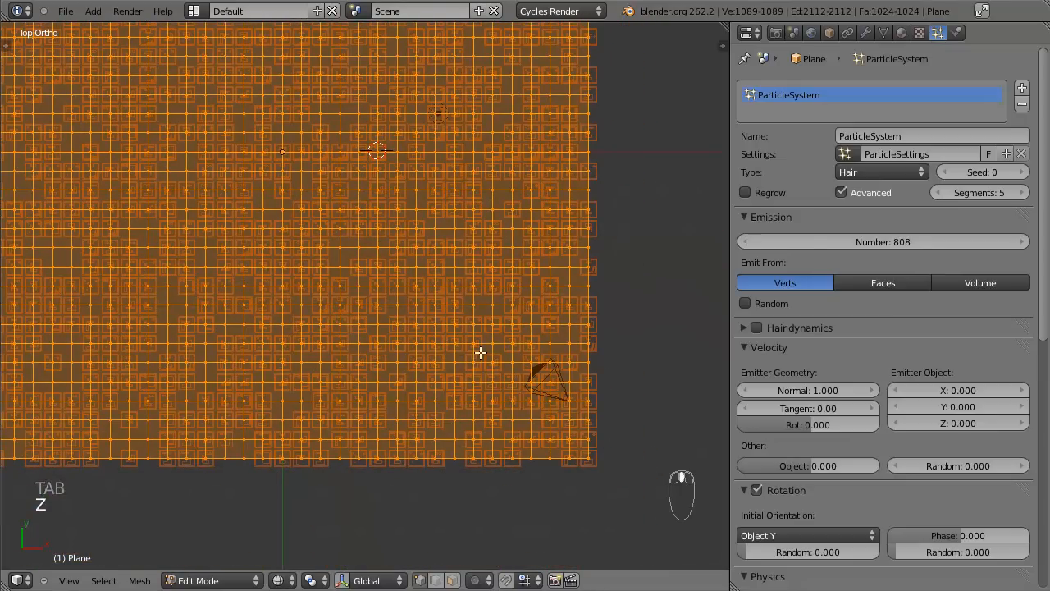
{"action": "middle_click_drag", "start_coordinate": [554, 283], "coordinate": [504, 309], "text": "shift"}
{"action": "key", "text": "a"}
{"action": "key", "text": "b"}
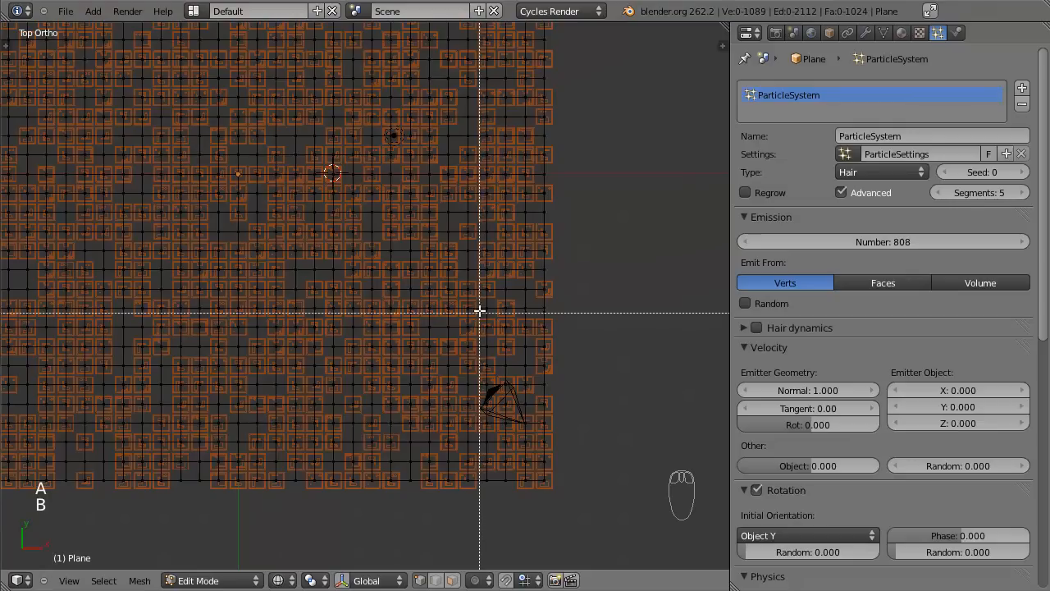
{"action": "left_click_drag", "start_coordinate": [480, 302], "coordinate": [499, 493]}
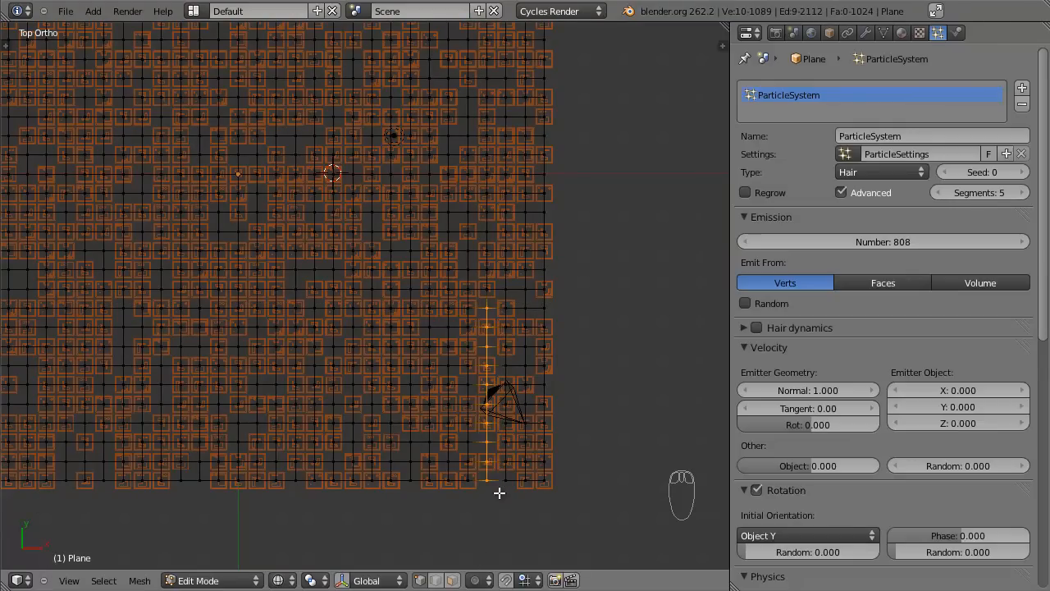
{"action": "key", "text": "x"}
{"action": "left_click", "coordinate": [538, 289]}
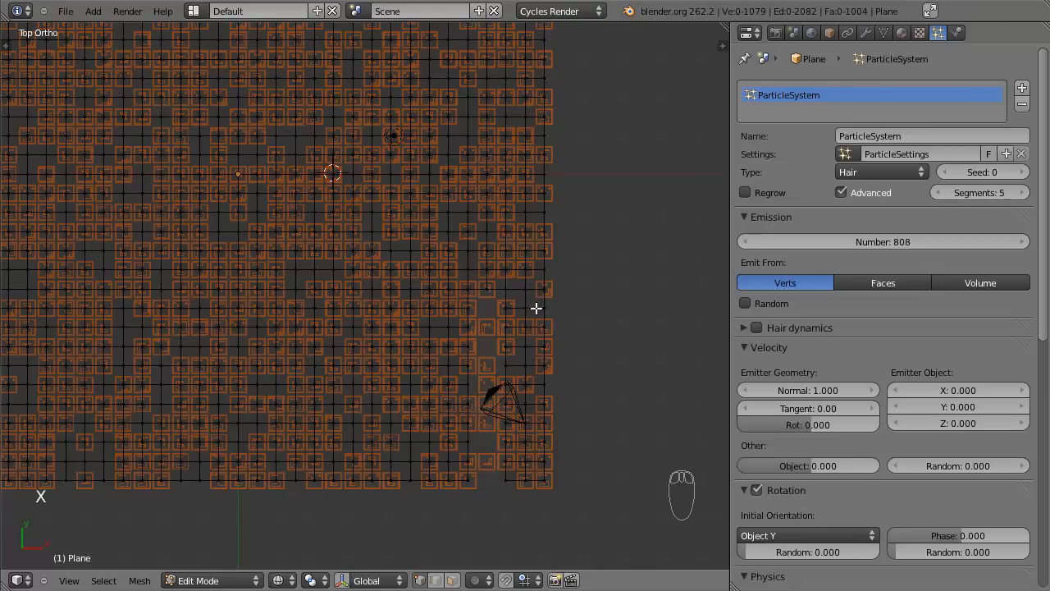
Delete a horizontal row of the plane's vertices leading left from the upper end of the removed strip.
{"action": "key", "text": "Tab"}
{"action": "middle_click_drag", "start_coordinate": [540, 345], "coordinate": [497, 321]}
{"action": "key", "text": "z"}
{"action": "middle_click_drag", "start_coordinate": [511, 270], "coordinate": [438, 386]}
{"action": "key", "text": "KP_7"}
{"action": "key", "text": "Tab"}
{"action": "key", "text": "z"}
{"action": "key", "text": "a"}
{"action": "key", "text": "a"}
{"action": "key", "text": "b"}
{"action": "left_click_drag", "start_coordinate": [482, 316], "coordinate": [293, 302]}
{"action": "middle_click_drag", "start_coordinate": [293, 302], "coordinate": [394, 343], "text": "shift"}
{"action": "key", "text": "x"}
{"action": "left_click", "coordinate": [394, 342]}
Delete a vertical column of vertices running up from the left end of the removed row and return to Object Mode.
{"action": "key", "text": "a"}
{"action": "key", "text": "a"}
{"action": "key", "text": "b"}
{"action": "left_click_drag", "start_coordinate": [370, 215], "coordinate": [389, 335]}
{"action": "key", "text": "x"}
{"action": "left_click", "coordinate": [389, 328]}
{"action": "key", "text": "Tab"}
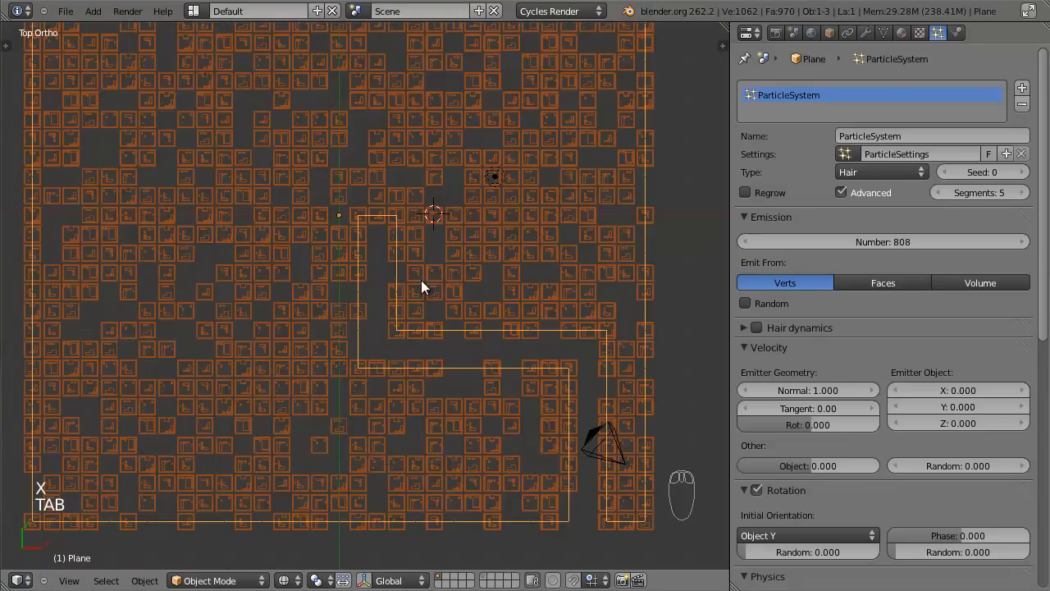
Hide the particle system in the viewport and reopen the plane's mesh for editing.
{"action": "left_click", "coordinate": [867, 32]}
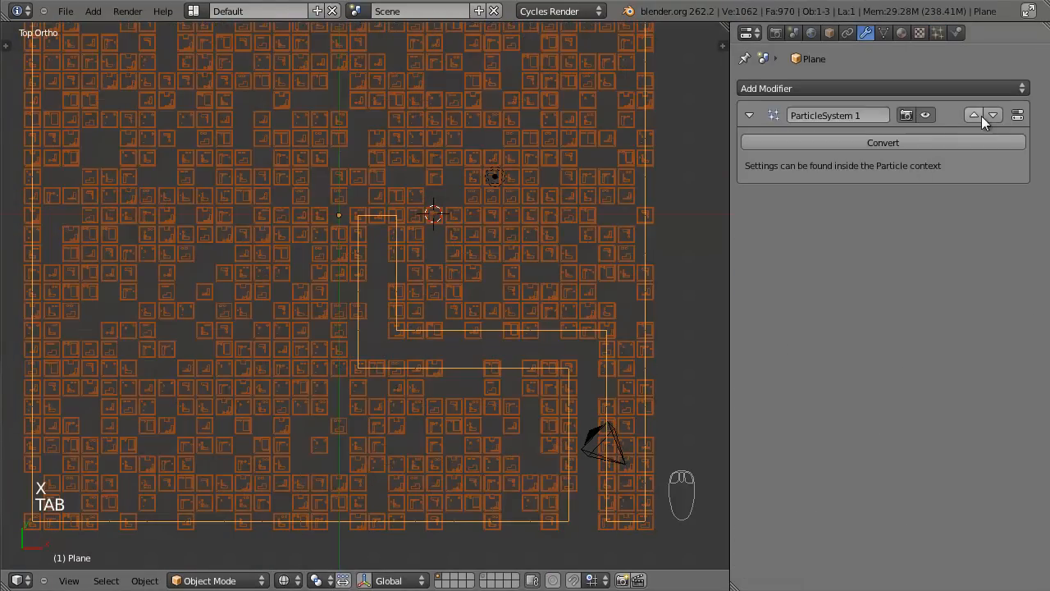
{"action": "left_click", "coordinate": [925, 115]}
{"action": "scroll", "coordinate": [473, 325], "scroll_direction": "down", "scroll_amount": 1}
{"action": "key", "text": "Tab"}
{"action": "scroll", "coordinate": [453, 351], "scroll_direction": "up", "scroll_amount": 3}
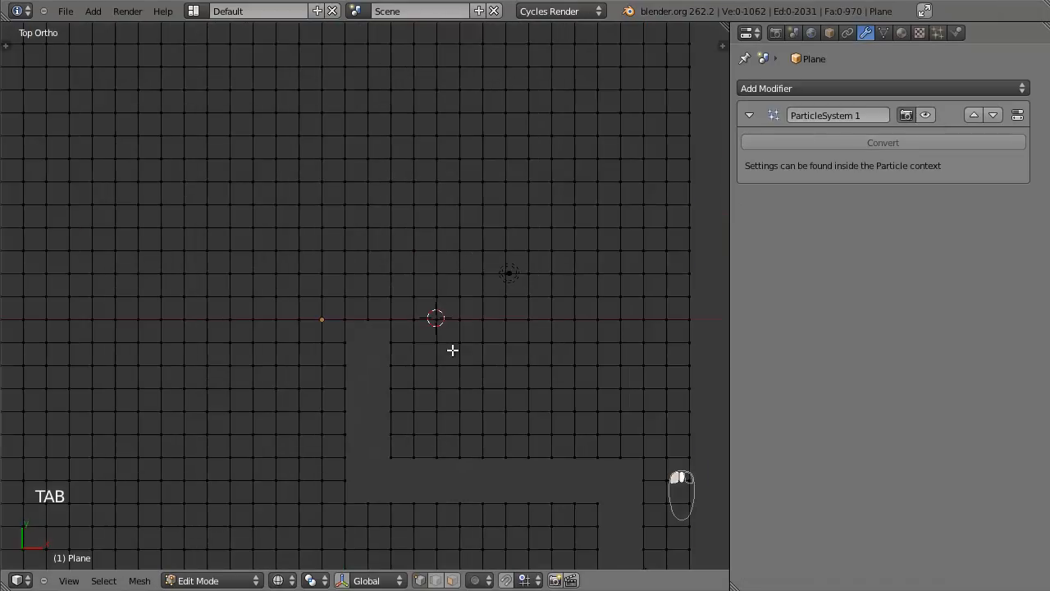
Delete a horizontal row of eight vertices leading right from the upper end of the removed column.
{"action": "key", "text": "a"}
{"action": "key", "text": "a"}
{"action": "key", "text": "b"}
{"action": "left_click_drag", "start_coordinate": [371, 334], "coordinate": [561, 480]}
{"action": "key", "text": "x"}
{"action": "left_click", "coordinate": [562, 353]}
Remove the edges along two vertical columns of vertices in the block enclosed by the streets.
{"action": "key", "text": "a"}
{"action": "key", "text": "a"}
{"action": "key", "text": "b"}
{"action": "key", "text": "x"}
{"action": "left_click", "coordinate": [485, 378]}
{"action": "key", "text": "a"}
{"action": "key", "text": "a"}
{"action": "key", "text": "b"}
{"action": "left_click_drag", "start_coordinate": [437, 349], "coordinate": [443, 485]}
{"action": "key", "text": "x"}
{"action": "left_click", "coordinate": [464, 467]}
Delete two vertical columns of five vertices each to split the enclosed area into separate building blocks.
{"action": "key", "text": "a"}
{"action": "key", "text": "a"}
{"action": "key", "text": "b"}
{"action": "left_click_drag", "start_coordinate": [421, 347], "coordinate": [439, 479]}
{"action": "key", "text": "x"}
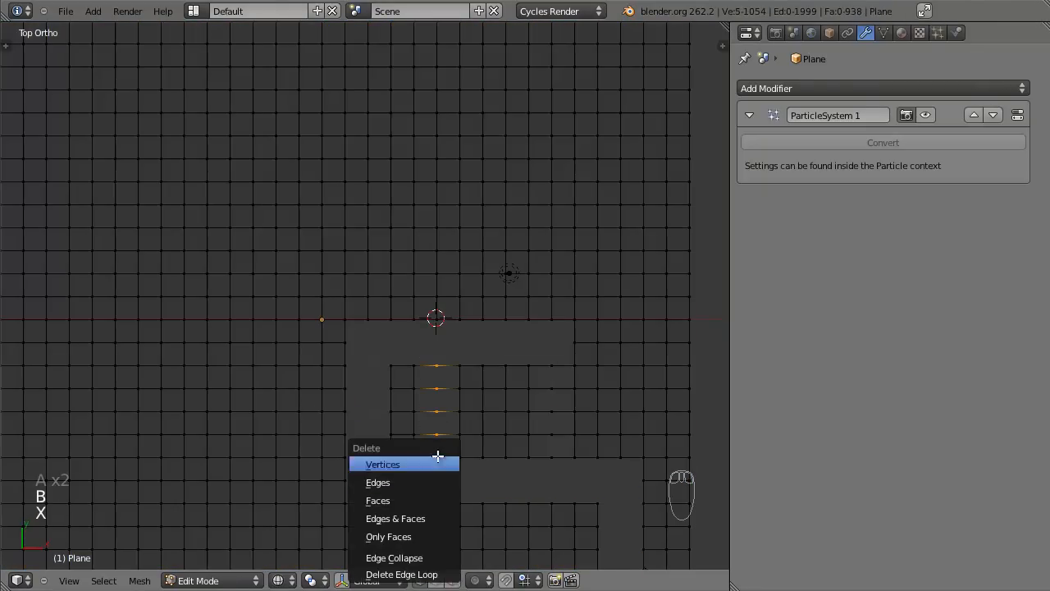
{"action": "left_click", "coordinate": [438, 462]}
{"action": "key", "text": "a"}
{"action": "key", "text": "a"}
{"action": "key", "text": "b"}
{"action": "left_click_drag", "start_coordinate": [497, 346], "coordinate": [513, 479]}
{"action": "key", "text": "x"}
{"action": "left_click", "coordinate": [492, 462]}
Delete the vertical column of vertices that joins the third, faceless block to the rest of the plane.
{"action": "scroll", "coordinate": [563, 352], "scroll_direction": "down", "scroll_amount": 3}
{"action": "key", "text": "Tab"}
{"action": "middle_click_drag", "start_coordinate": [557, 403], "coordinate": [490, 383]}
{"action": "key", "text": "z"}
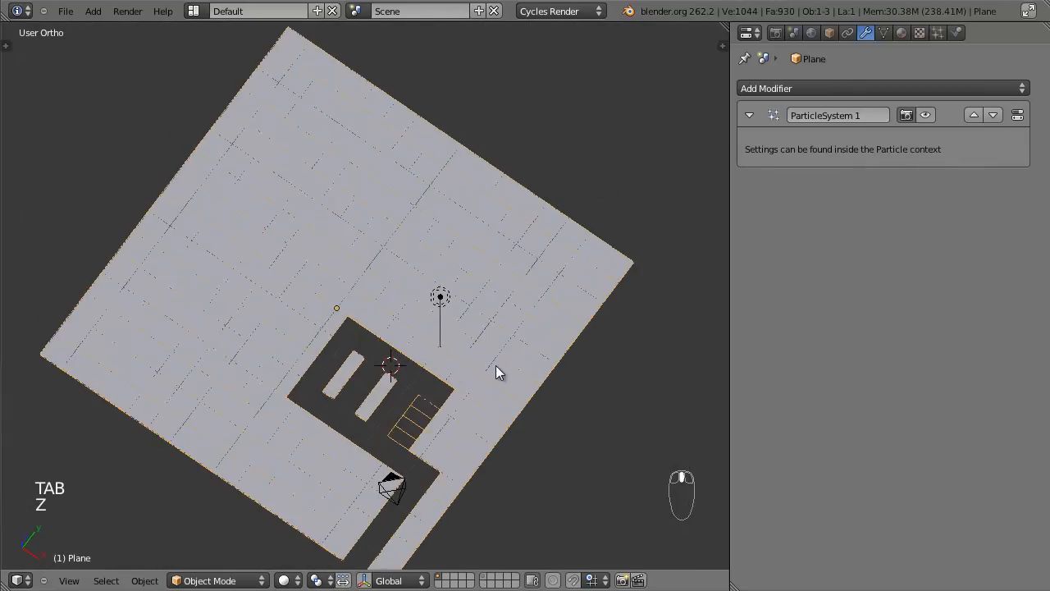
{"action": "key", "text": "KP_7"}
{"action": "key", "text": "Tab"}
{"action": "scroll", "coordinate": [448, 356], "scroll_direction": "up", "scroll_amount": 3}
{"action": "key", "text": "a"}
{"action": "key", "text": "a"}
{"action": "key", "text": "a"}
{"action": "key", "text": "b"}
{"action": "left_click_drag", "start_coordinate": [484, 300], "coordinate": [501, 439]}
{"action": "key", "text": "x"}
{"action": "left_click", "coordinate": [513, 315]}
Delete the leftover vertex above the third block to complete the street around the blocks.
{"action": "key", "text": "a"}
{"action": "key", "text": "a"}
{"action": "key", "text": "b"}
{"action": "key", "text": "x"}
{"action": "left_click", "coordinate": [501, 440]}
{"action": "key", "text": "Tab"}
{"action": "key", "text": "Tab"}
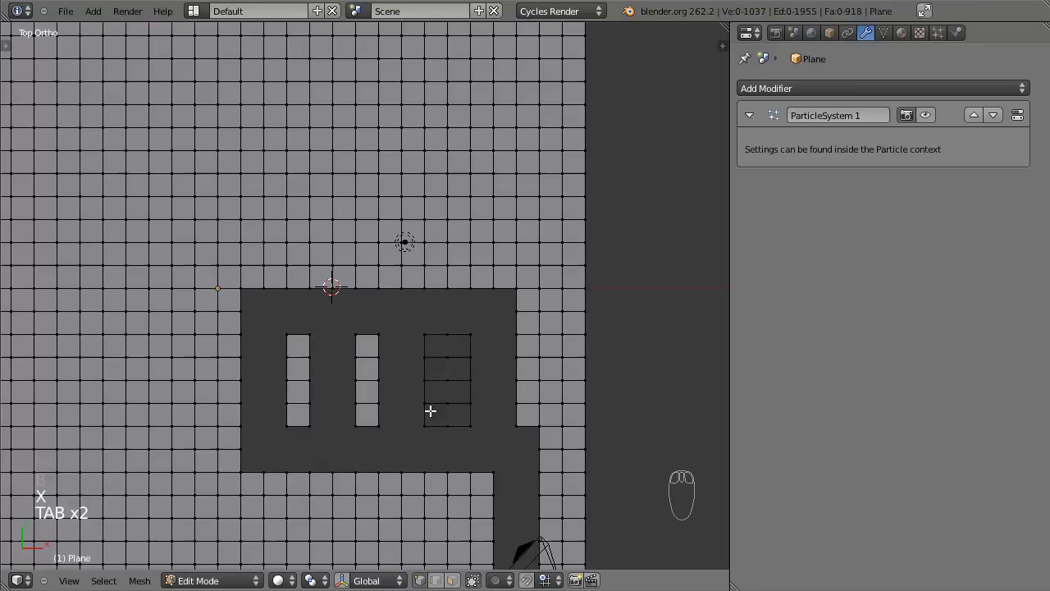
{"action": "scroll", "coordinate": [480, 396], "scroll_direction": "up", "scroll_amount": 2}
{"action": "right_click", "coordinate": [464, 388]}
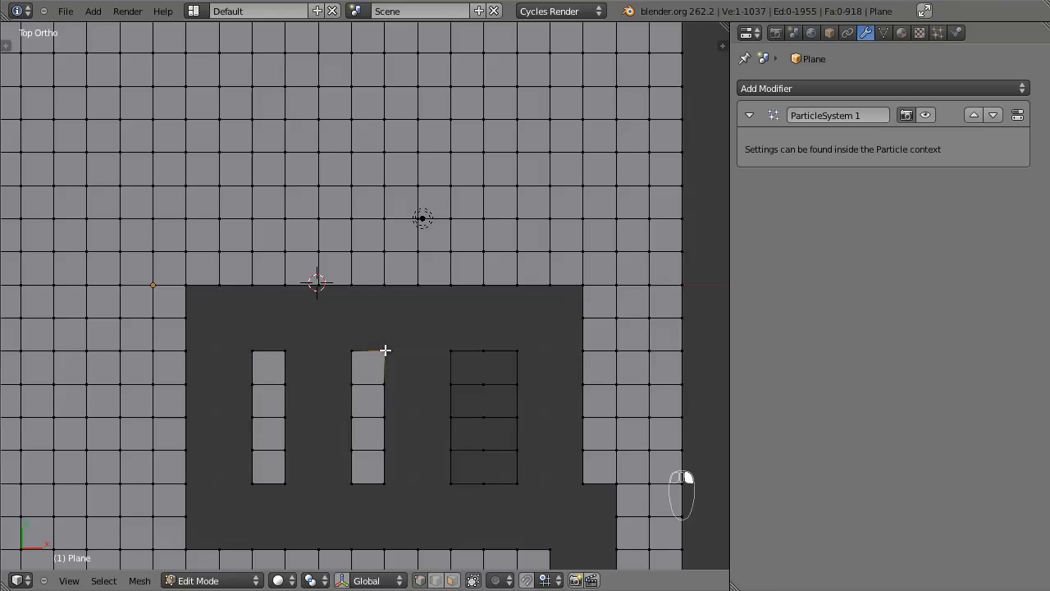
Show the particle system in the viewport again and set the particle emission number to 1090.
{"action": "key", "text": "Tab"}
{"action": "left_click", "coordinate": [925, 115]}
{"action": "middle_click_drag", "start_coordinate": [385, 410], "coordinate": [410, 424]}
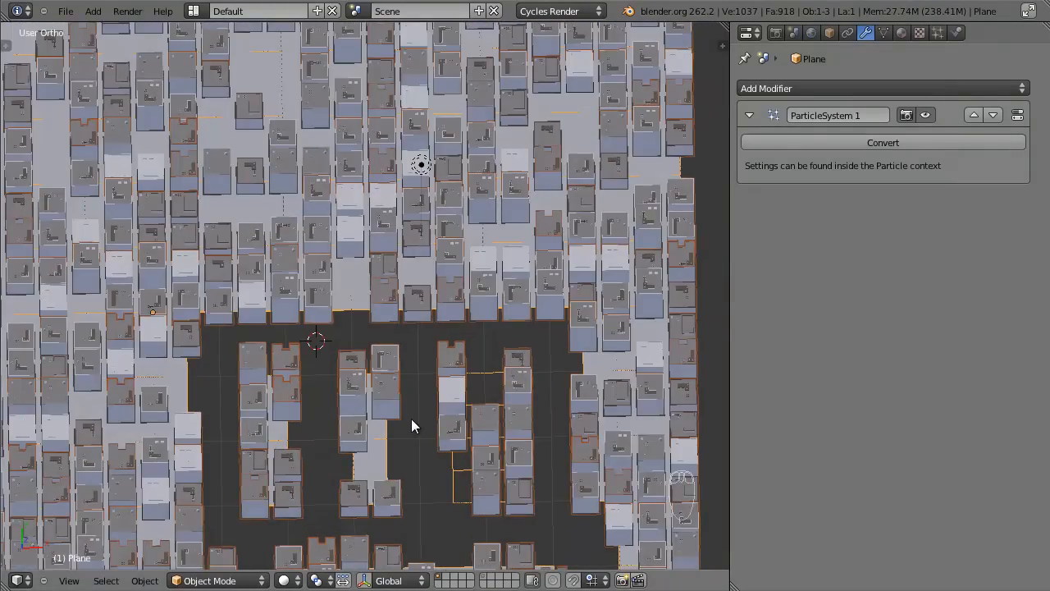
{"action": "key", "text": "KP_7"}
{"action": "left_click", "coordinate": [938, 32]}
{"action": "left_click", "coordinate": [899, 235]}
{"action": "type", "text": "1090"}
{"action": "key", "text": "Return"}
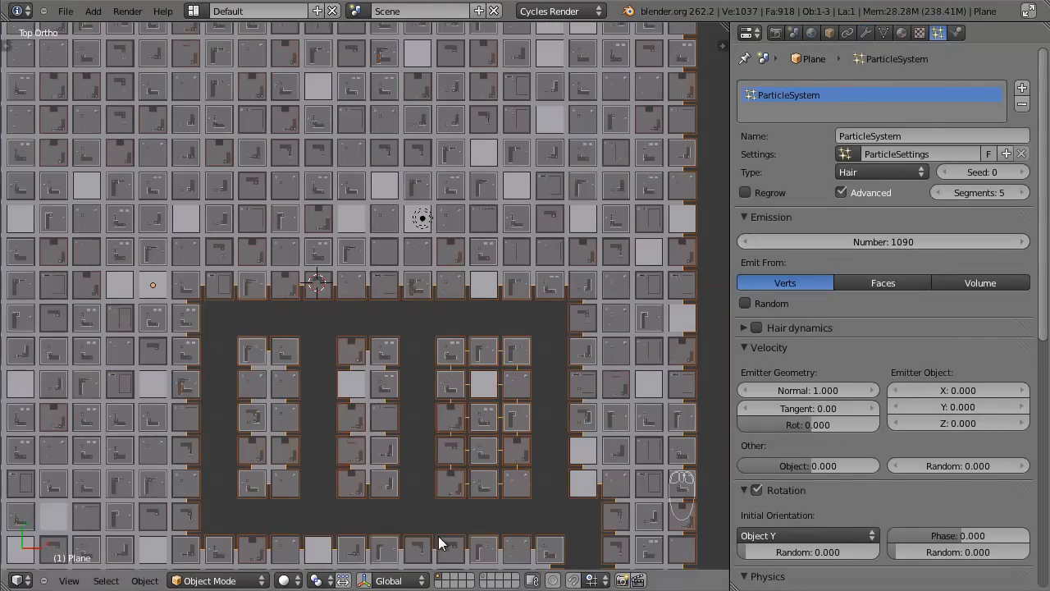
Examine the building blocks and streets up close from an angle and from the top view in wireframe shading.
{"action": "scroll", "coordinate": [412, 416], "scroll_direction": "up", "scroll_amount": 5}
{"action": "middle_click_drag", "start_coordinate": [513, 386], "coordinate": [403, 277], "text": "shift"}
{"action": "middle_click_drag", "start_coordinate": [403, 277], "coordinate": [332, 211]}
{"action": "middle_click_drag", "start_coordinate": [393, 320], "coordinate": [458, 286]}
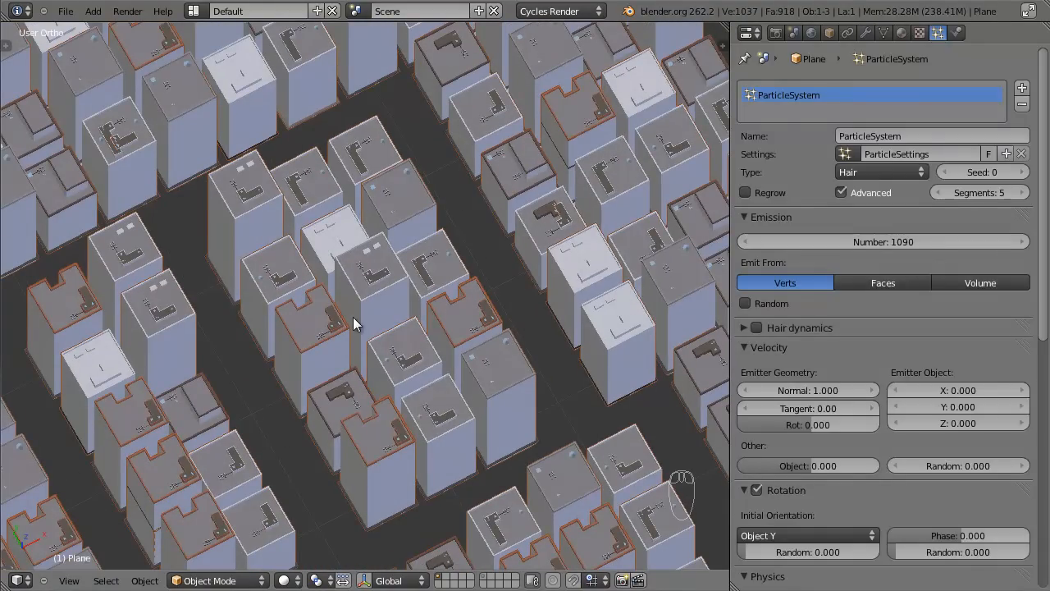
{"action": "key", "text": "KP_7"}
{"action": "key", "text": "z"}
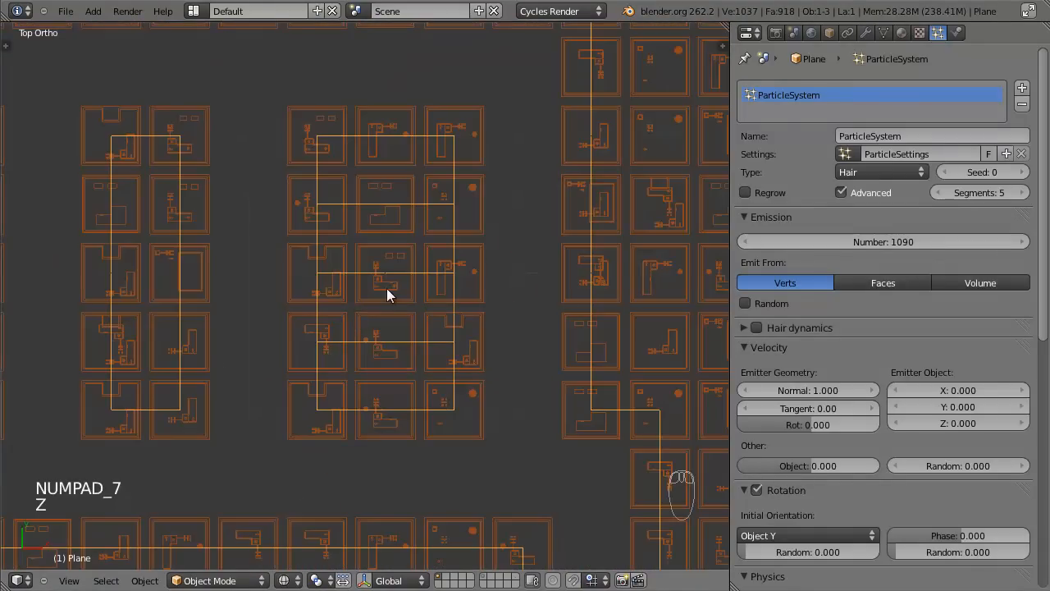
{"action": "scroll", "coordinate": [328, 288], "scroll_direction": "down", "scroll_amount": 3}
{"action": "middle_click_drag", "start_coordinate": [268, 289], "coordinate": [444, 323], "text": "shift"}
{"action": "key", "text": "z"}
{"action": "key", "text": "z"}
Delete a horizontal row of six vertices extending the upper street to the left of the existing blocks.
{"action": "key", "text": "Tab"}
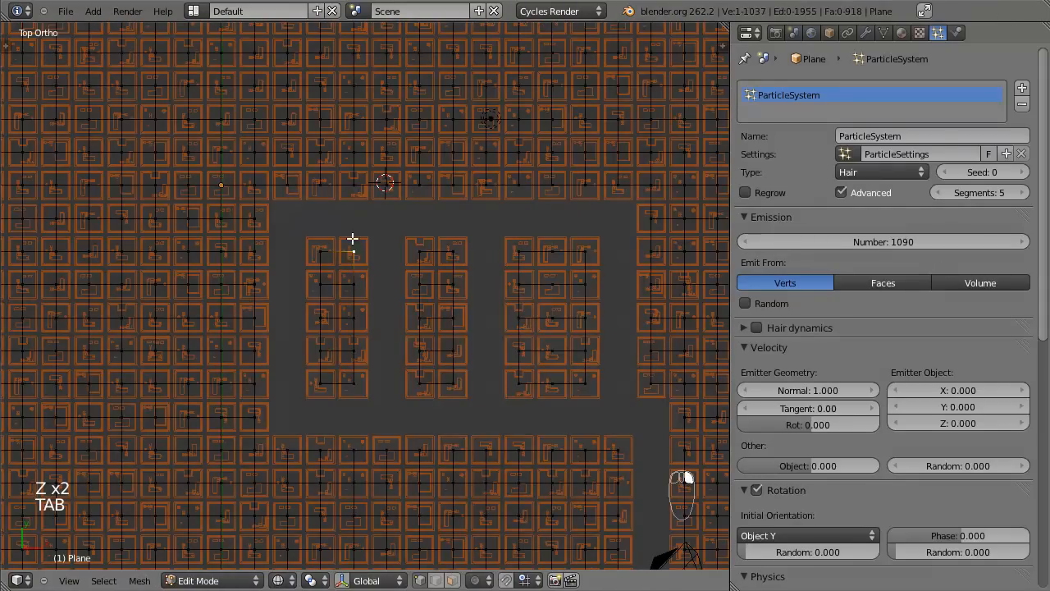
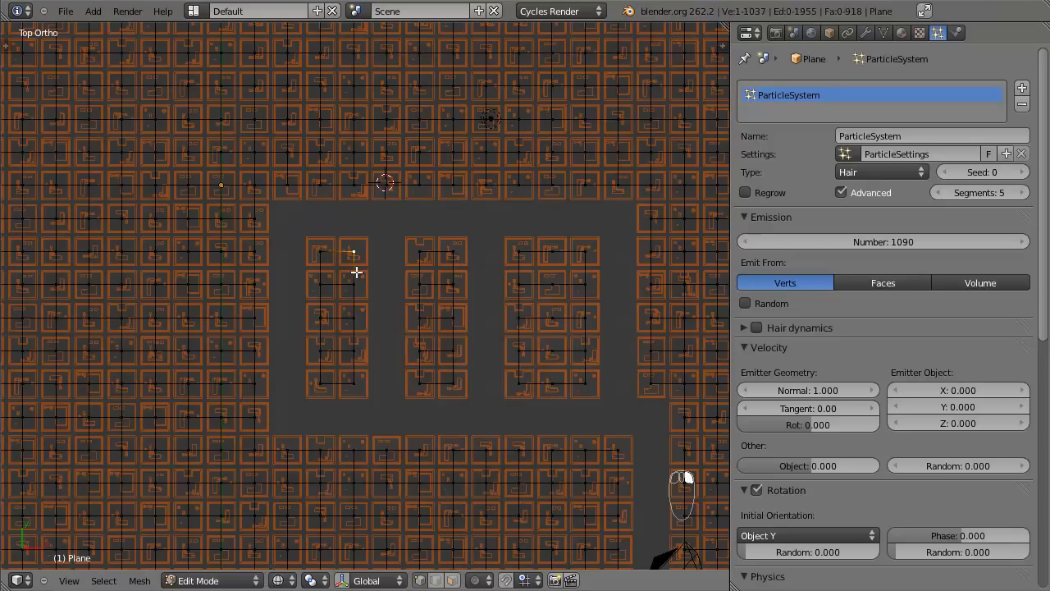
{"action": "scroll", "coordinate": [363, 304], "scroll_direction": "down", "scroll_amount": 2}
{"action": "middle_click_drag", "start_coordinate": [363, 298], "coordinate": [466, 336], "text": "shift"}
{"action": "scroll", "coordinate": [424, 301], "scroll_direction": "up", "scroll_amount": 1}
{"action": "key", "text": "a"}
{"action": "key", "text": "a"}
{"action": "key", "text": "b"}
{"action": "key", "text": "a"}
{"action": "key", "text": "b"}
{"action": "left_click_drag", "start_coordinate": [408, 291], "coordinate": [270, 461]}
{"action": "key", "text": "x"}
{"action": "left_click", "coordinate": [283, 283]}
Delete a vertical column of six vertices running down from the left end of the extended street.
{"action": "key", "text": "a"}
{"action": "key", "text": "a"}
{"action": "key", "text": "b"}
{"action": "key", "text": "x"}
{"action": "left_click", "coordinate": [273, 438]}
Delete the lower row of five vertices that connects the new column to the existing streets.
{"action": "key", "text": "a"}
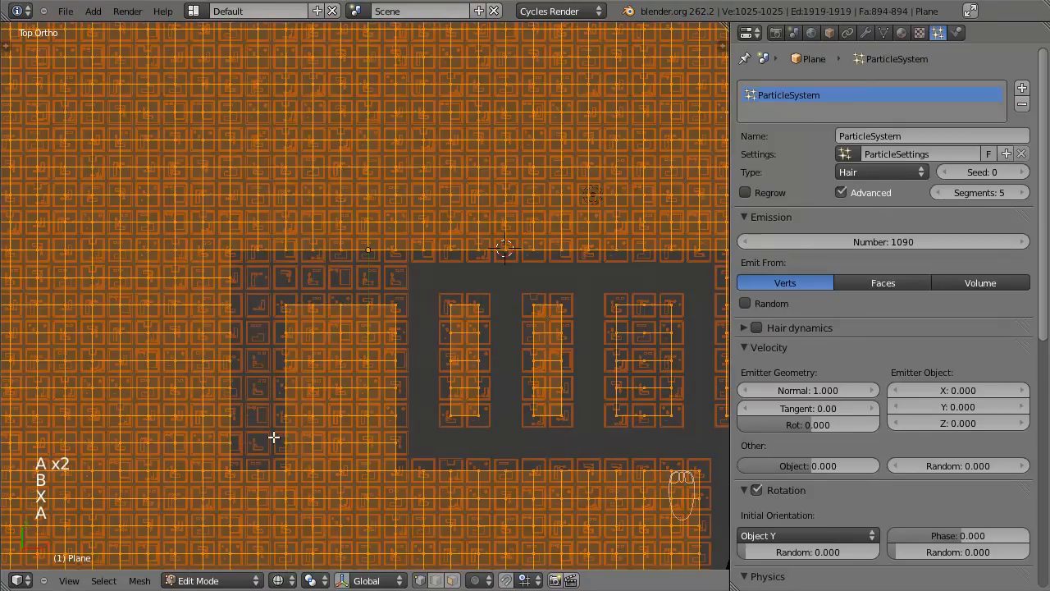
{"action": "key", "text": "a"}
{"action": "left_click_drag", "start_coordinate": [428, 446], "coordinate": [429, 446]}
{"action": "key", "text": "x"}
{"action": "left_click", "coordinate": [429, 445]}
Delete a vertical column of five vertices to split the newly enclosed block in two.
{"action": "key", "text": "a"}
{"action": "key", "text": "a"}
{"action": "key", "text": "b"}
{"action": "left_click_drag", "start_coordinate": [328, 297], "coordinate": [349, 450]}
{"action": "key", "text": "x"}
{"action": "left_click", "coordinate": [348, 450]}
{"action": "scroll", "coordinate": [419, 372], "scroll_direction": "down", "scroll_amount": 4}
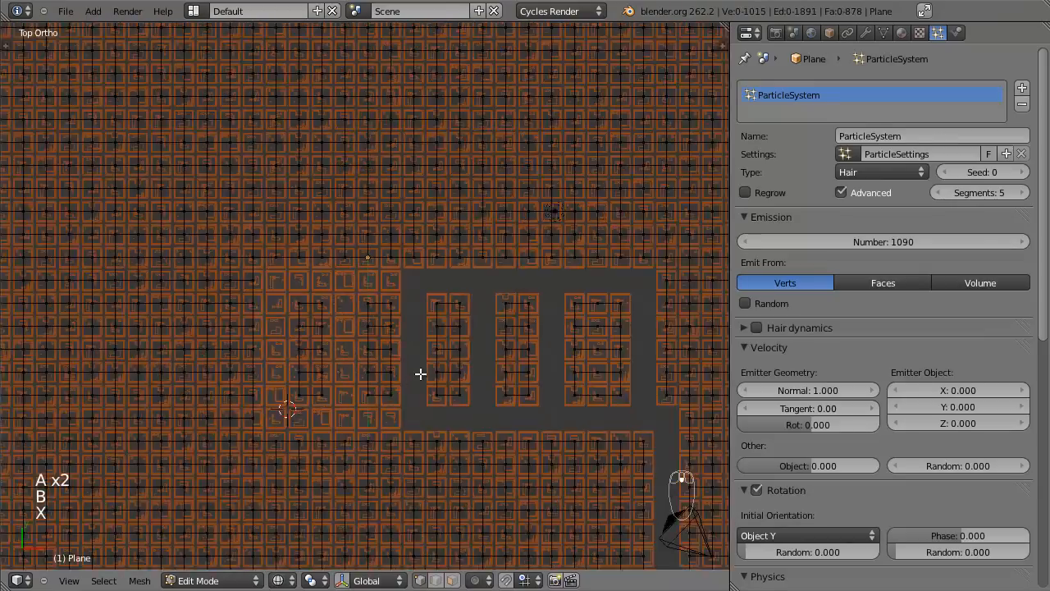
Delete the two middle-row vertices of the first narrow block inside the original street loop.
{"action": "scroll", "coordinate": [400, 440], "scroll_direction": "up", "scroll_amount": 3}
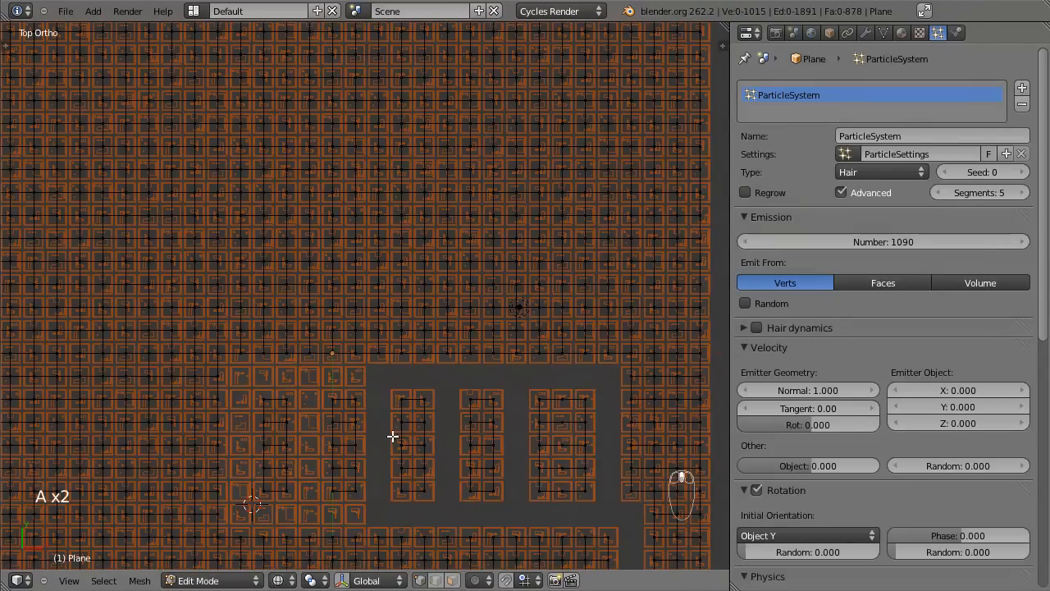
{"action": "left_click_drag", "start_coordinate": [439, 454], "coordinate": [439, 454]}
{"action": "key", "text": "x"}
{"action": "left_click", "coordinate": [463, 344]}
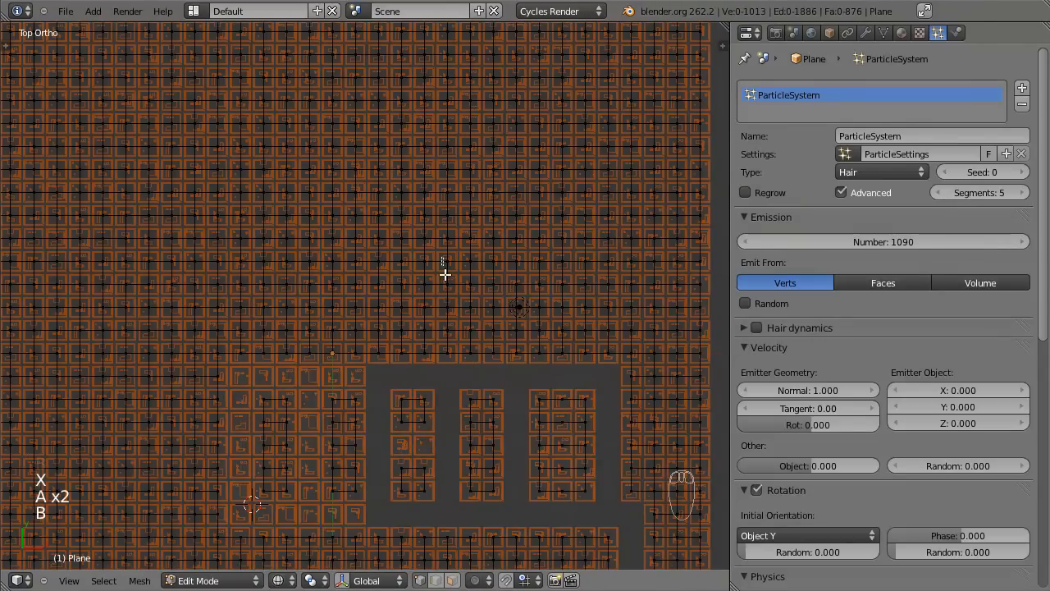
Delete a vertical column of five vertices running up from the upper street of the existing loop.
{"action": "left_click_drag", "start_coordinate": [457, 373], "coordinate": [457, 373]}
{"action": "key", "text": "x"}
{"action": "left_click", "coordinate": [452, 270]}
Delete a row of nine vertices running left from the top of the new vertical street.
{"action": "key", "text": "a"}
{"action": "key", "text": "a"}
{"action": "key", "text": "b"}
{"action": "left_click_drag", "start_coordinate": [448, 268], "coordinate": [235, 254]}
{"action": "key", "text": "x"}
{"action": "left_click", "coordinate": [284, 281]}
Turn off the particle system modifier's viewport display and return to editing the plane's mesh.
{"action": "key", "text": "Tab"}
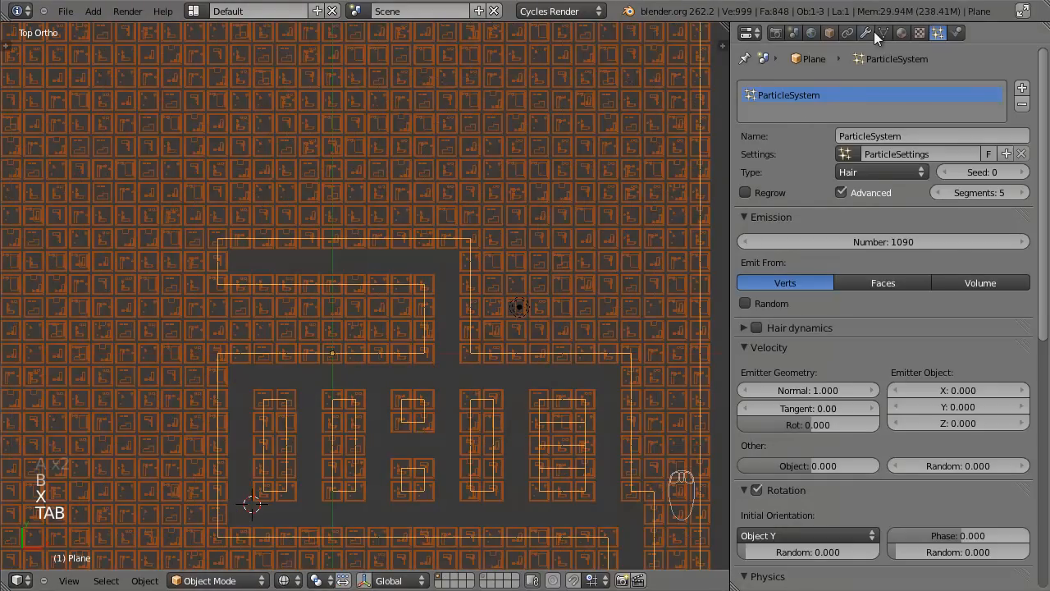
{"action": "left_click", "coordinate": [866, 32]}
{"action": "left_click", "coordinate": [925, 115]}
{"action": "key", "text": "Tab"}
Delete a column of four vertices joining the new row's left end to the street loop below.
{"action": "key", "text": "a"}
{"action": "key", "text": "a"}
{"action": "key", "text": "a"}
{"action": "key", "text": "a"}
{"action": "key", "text": "b"}
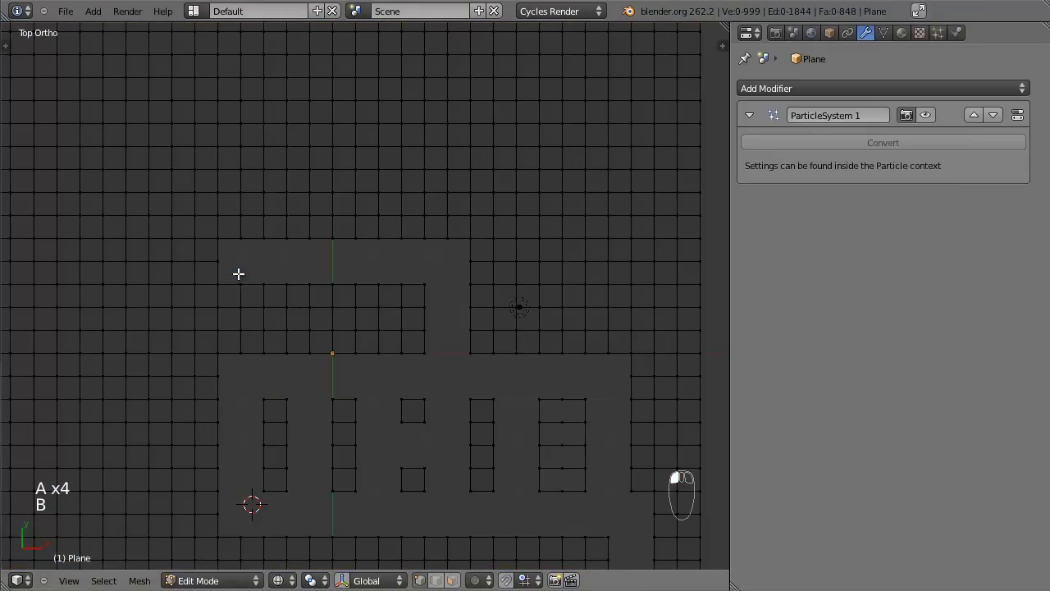
{"action": "left_click_drag", "start_coordinate": [246, 385], "coordinate": [247, 385]}
{"action": "key", "text": "x"}
{"action": "left_click", "coordinate": [352, 330]}
Delete a second column of four vertices to separate a narrow block at the left end of the enclosed area.
{"action": "key", "text": "a"}
{"action": "key", "text": "a"}
{"action": "key", "text": "b"}
{"action": "mouse_move", "coordinate": [330, 263]}
{"action": "left_mouse_down"}
{"action": "mouse_move", "coordinate": [337, 336]}
{"action": "mouse_move", "coordinate": [323, 260]}
{"action": "left_mouse_up"}
{"action": "left_click_drag", "start_coordinate": [314, 379], "coordinate": [313, 379]}
{"action": "key", "text": "x"}
{"action": "left_click", "coordinate": [383, 329]}
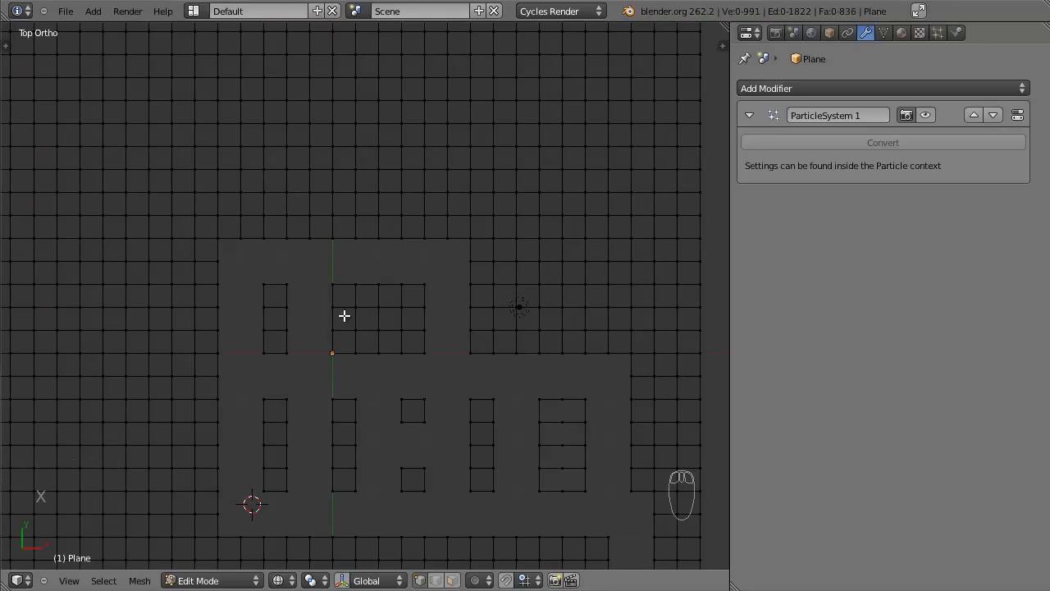
Delete the middle column of four vertices in the remaining wide block to split it in two.
{"action": "key", "text": "b"}
{"action": "left_click_drag", "start_coordinate": [375, 263], "coordinate": [382, 365]}
{"action": "key", "text": "x"}
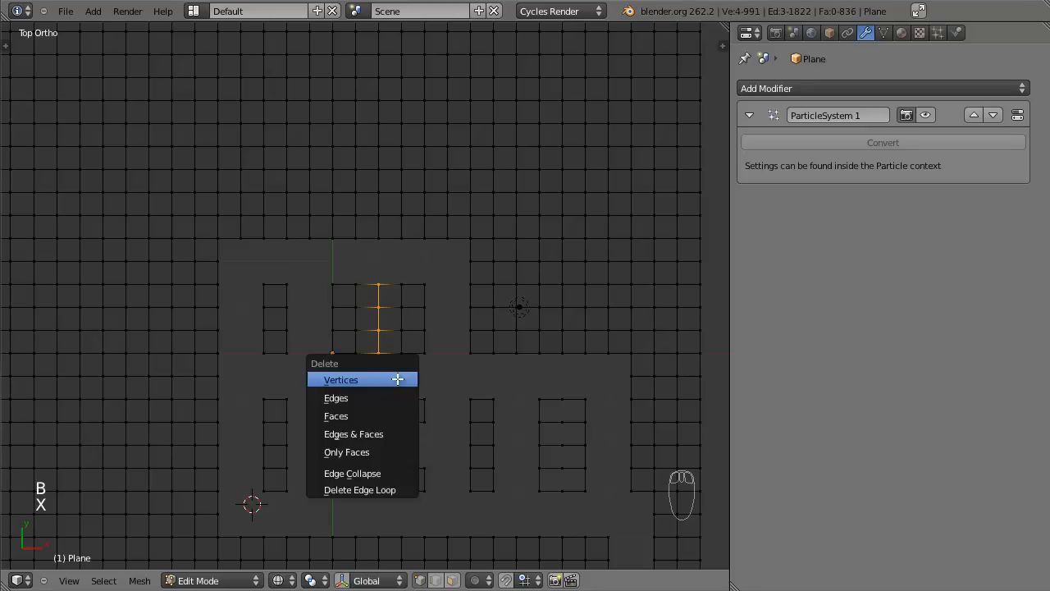
{"action": "left_click", "coordinate": [366, 377]}
Switch the viewport to solid shading, inspect the street layout, and return to the top view in Edit Mode.
{"action": "scroll", "coordinate": [398, 361], "scroll_direction": "down", "scroll_amount": 3}
{"action": "middle_click_drag", "start_coordinate": [398, 356], "coordinate": [295, 326]}
{"action": "key", "text": "Tab"}
{"action": "key", "text": "z"}
{"action": "mouse_move", "coordinate": [335, 358]}
{"action": "middle_mouse_down"}
{"action": "mouse_move", "coordinate": [307, 326]}
{"action": "mouse_move", "coordinate": [404, 371]}
{"action": "middle_mouse_up"}
{"action": "key", "text": "KP_7"}
{"action": "key", "text": "Tab"}
Delete a row of four vertices branching right from the upper loop's outer edge.
{"action": "scroll", "coordinate": [518, 403], "scroll_direction": "up", "scroll_amount": 2}
{"action": "middle_click_drag", "start_coordinate": [518, 402], "coordinate": [391, 364], "text": "shift"}
{"action": "key", "text": "a"}
{"action": "key", "text": "a"}
{"action": "key", "text": "a"}
{"action": "key", "text": "b"}
{"action": "left_click_drag", "start_coordinate": [357, 343], "coordinate": [484, 376]}
{"action": "key", "text": "x"}
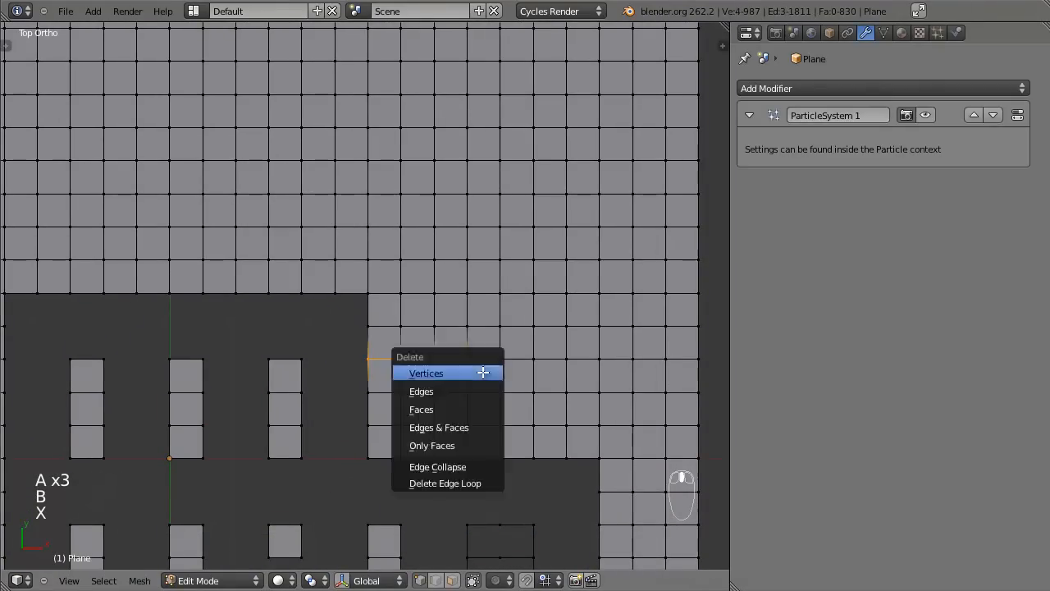
{"action": "left_click", "coordinate": [415, 370]}
Delete a column of seven vertices running up from the upper loop's top street.
{"action": "scroll", "coordinate": [399, 416], "scroll_direction": "down", "scroll_amount": 2}
{"action": "key", "text": "a"}
{"action": "key", "text": "a"}
{"action": "key", "text": "b"}
{"action": "left_click_drag", "start_coordinate": [323, 267], "coordinate": [345, 361]}
{"action": "key", "text": "x"}
{"action": "left_click", "coordinate": [344, 366]}
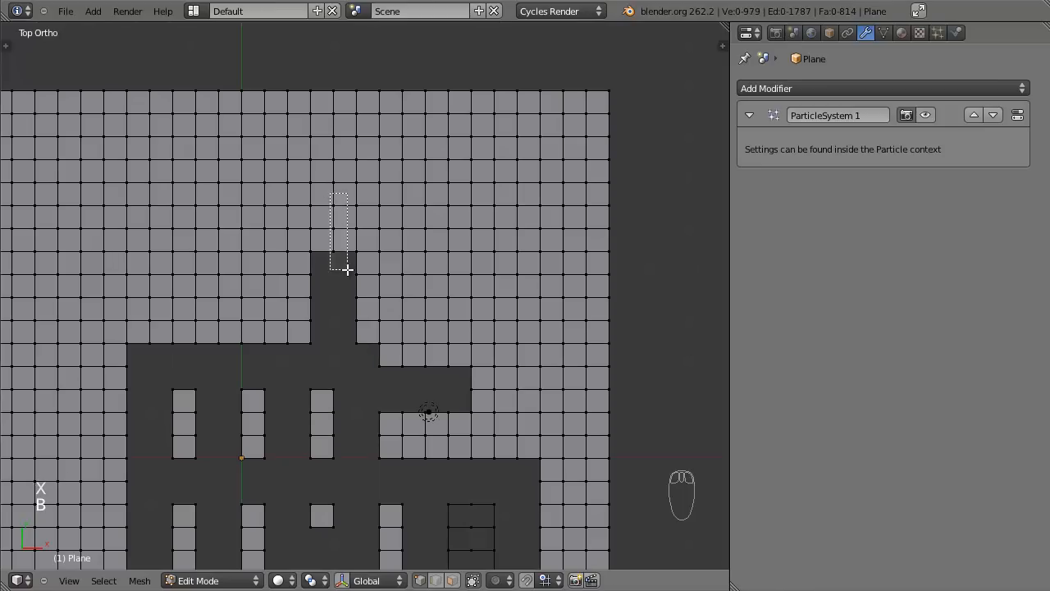
{"action": "left_click_drag", "start_coordinate": [347, 269], "coordinate": [347, 270]}
{"action": "key", "text": "x"}
{"action": "left_click", "coordinate": [347, 274]}
Delete a row of seven vertices leftward from the new street's top and a column of six down to close the loop.
{"action": "key", "text": "a"}
{"action": "key", "text": "a"}
{"action": "key", "text": "b"}
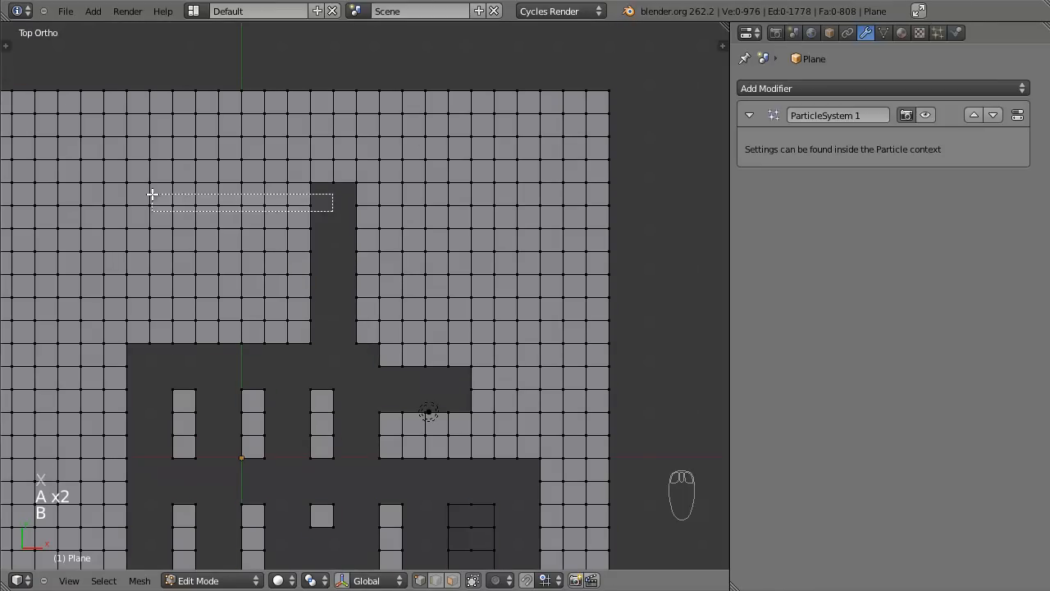
{"action": "left_click_drag", "start_coordinate": [151, 195], "coordinate": [151, 194]}
{"action": "key", "text": "x"}
{"action": "left_click", "coordinate": [152, 197]}
{"action": "key", "text": "x"}
{"action": "left_click", "coordinate": [184, 359]}
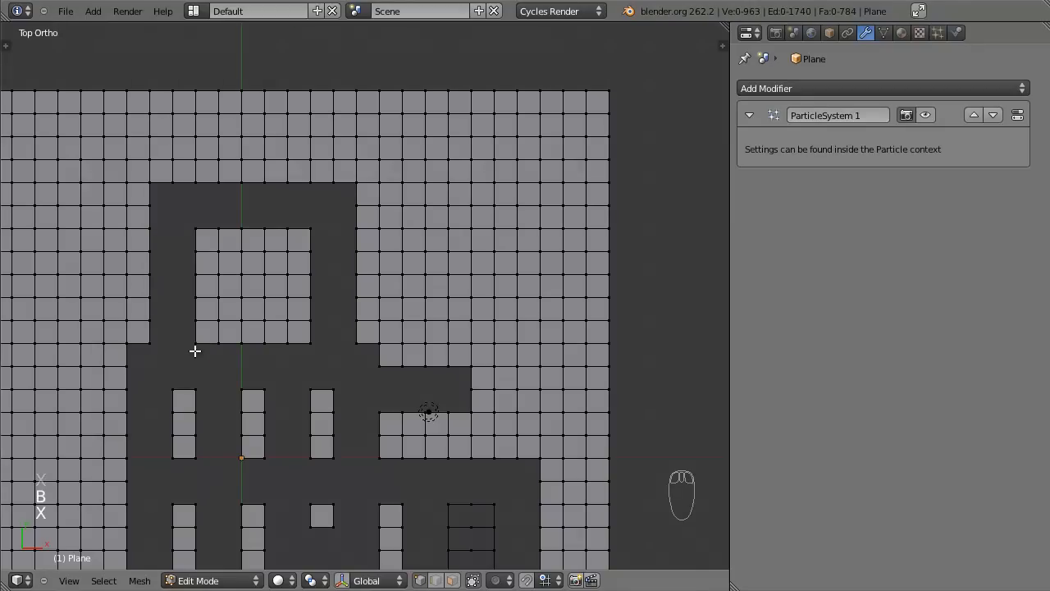
Delete a row of seven vertices branching left from the new loop's left street.
{"action": "middle_click_drag", "start_coordinate": [194, 349], "coordinate": [325, 361], "text": "shift"}
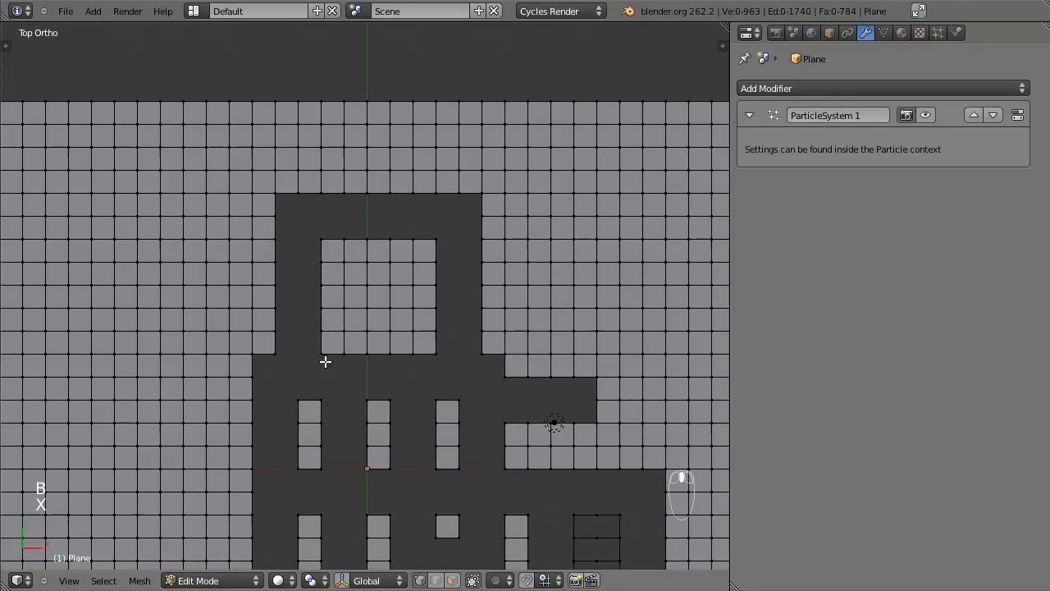
{"action": "key", "text": "x"}
{"action": "left_click", "coordinate": [131, 286]}
Delete a column of six vertices running down from the left end of the new branch street.
{"action": "middle_click_drag", "start_coordinate": [237, 304], "coordinate": [352, 211], "text": "shift"}
{"action": "key", "text": "a"}
{"action": "key", "text": "a"}
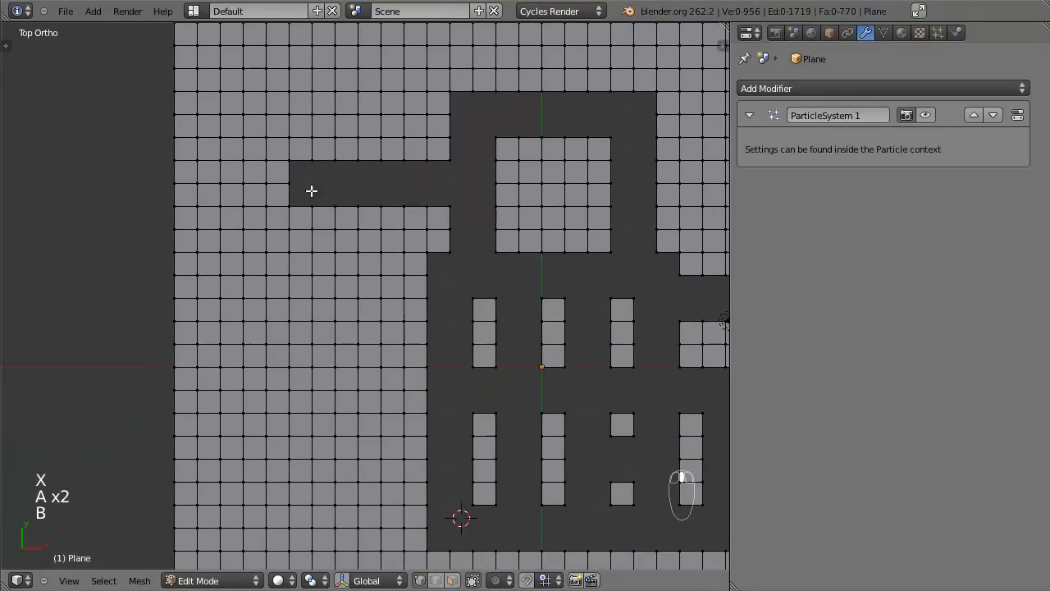
{"action": "left_click_drag", "start_coordinate": [319, 324], "coordinate": [320, 326]}
{"action": "key", "text": "x"}
{"action": "left_click", "coordinate": [327, 321]}
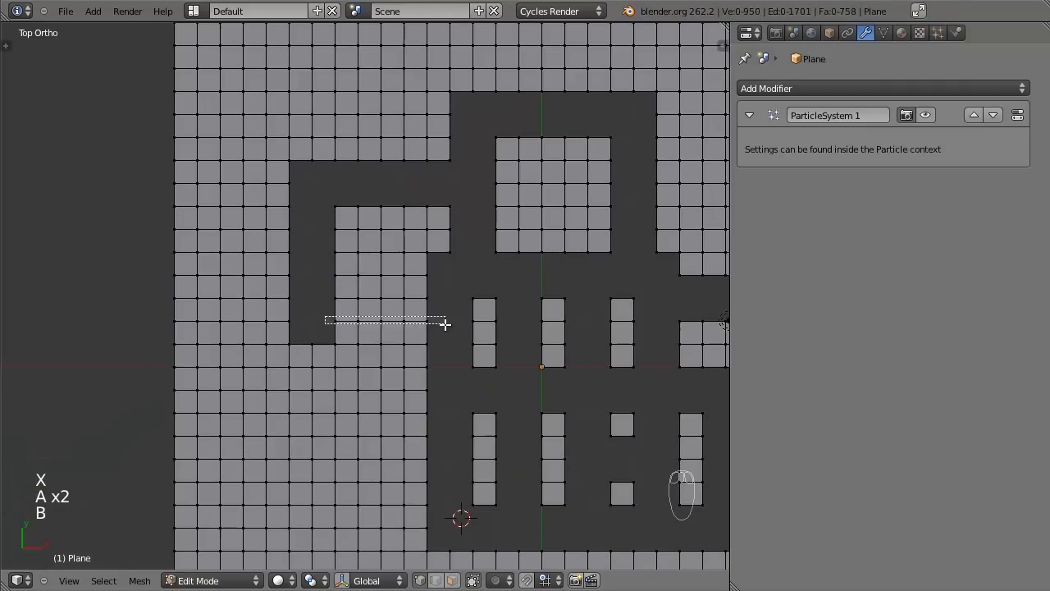
Delete a row of five vertices to close the left loop and a row of four branching left from its outer street.
{"action": "left_click_drag", "start_coordinate": [445, 324], "coordinate": [444, 325]}
{"action": "key", "text": "x"}
{"action": "left_click", "coordinate": [444, 330]}
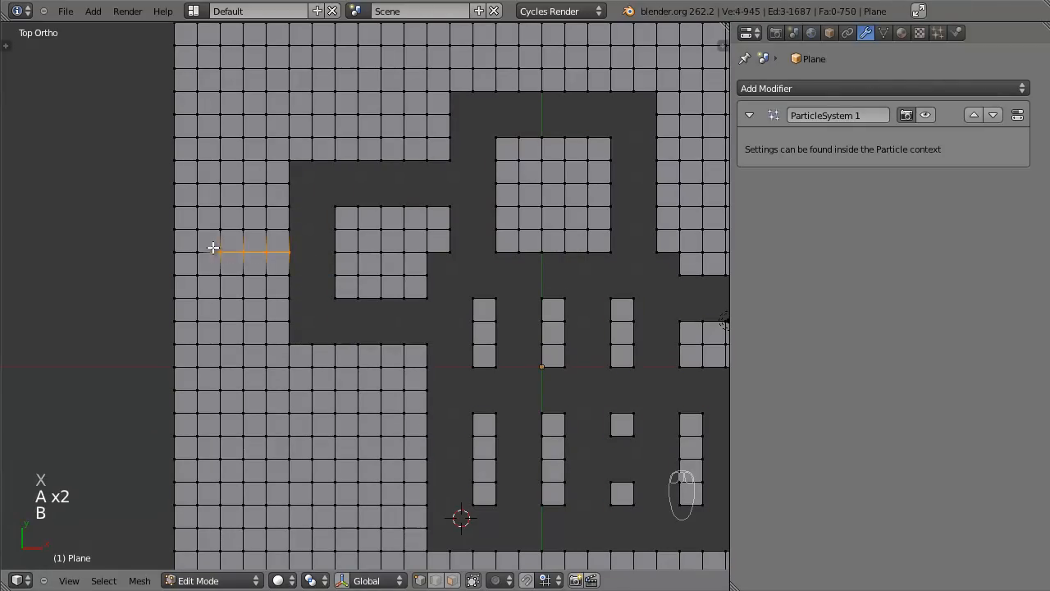
{"action": "key", "text": "x"}
{"action": "left_click", "coordinate": [216, 251]}
Delete a column of four vertices extending the left loop's outer street downward.
{"action": "key", "text": "a"}
{"action": "key", "text": "a"}
{"action": "key", "text": "b"}
{"action": "left_click_drag", "start_coordinate": [308, 329], "coordinate": [320, 434]}
{"action": "key", "text": "x"}
{"action": "left_click", "coordinate": [321, 431]}
Delete a row of five vertices linking the bottom of the extended left street to the central streets.
{"action": "key", "text": "a"}
{"action": "key", "text": "a"}
{"action": "left_click_drag", "start_coordinate": [456, 419], "coordinate": [456, 419]}
{"action": "key", "text": "x"}
{"action": "left_click", "coordinate": [457, 421]}
Delete a column of five vertices running down from the lowest street of the left area.
{"action": "middle_click_drag", "start_coordinate": [490, 431], "coordinate": [429, 312], "text": "shift"}
{"action": "key", "text": "a"}
{"action": "key", "text": "a"}
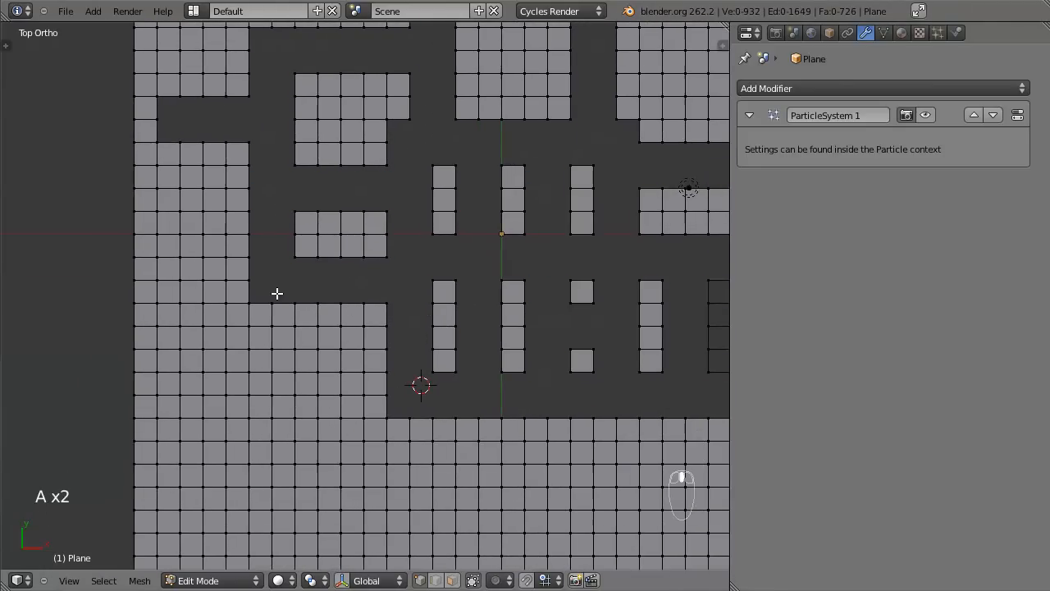
{"action": "left_click_drag", "start_coordinate": [306, 409], "coordinate": [306, 408]}
{"action": "key", "text": "x"}
{"action": "left_click", "coordinate": [307, 409]}
Delete a row of four vertices connecting the new lower-left column to the central streets.
{"action": "key", "text": "a"}
{"action": "key", "text": "a"}
{"action": "key", "text": "b"}
{"action": "left_click_drag", "start_coordinate": [351, 293], "coordinate": [365, 369]}
{"action": "key", "text": "a"}
{"action": "key", "text": "a"}
{"action": "left_click_drag", "start_coordinate": [419, 358], "coordinate": [419, 358]}
{"action": "key", "text": "x"}
{"action": "left_click", "coordinate": [419, 356]}
Delete a column of six vertices through the left block and into the top edge of the block below it.
{"action": "middle_click_drag", "start_coordinate": [419, 211], "coordinate": [409, 334], "text": "shift"}
{"action": "key", "text": "a"}
{"action": "key", "text": "a"}
{"action": "key", "text": "b"}
{"action": "left_click_drag", "start_coordinate": [330, 181], "coordinate": [346, 337]}
{"action": "key", "text": "x"}
{"action": "left_click", "coordinate": [348, 337]}
Delete a column of six vertices through the large upper block, separating a narrow block from a wider one.
{"action": "middle_click_drag", "start_coordinate": [357, 338], "coordinate": [406, 282]}
{"action": "key", "text": "Tab"}
{"action": "key", "text": "Tab"}
{"action": "key", "text": "KP_7"}
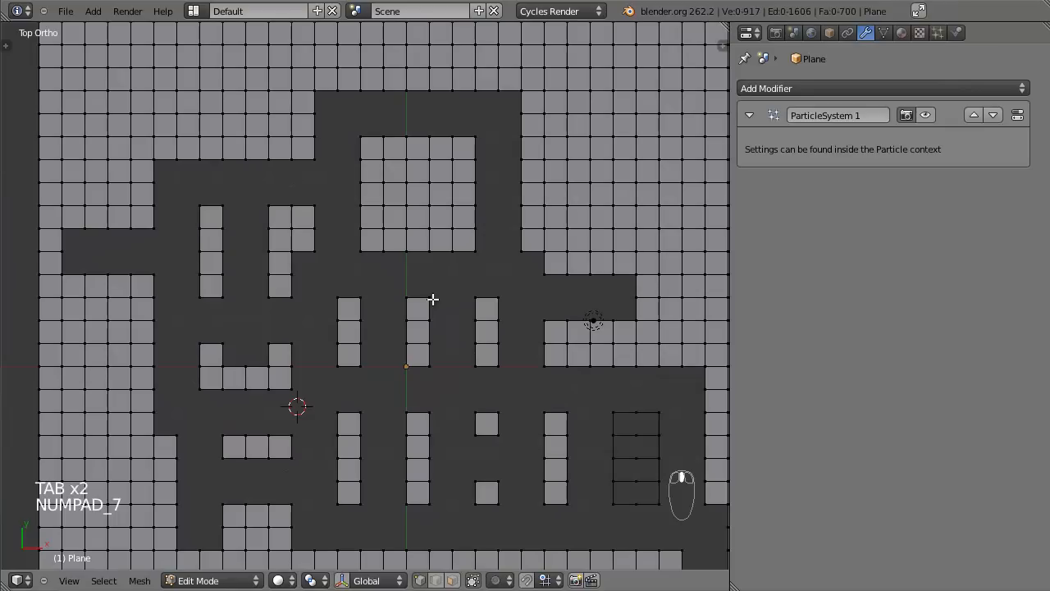
{"action": "key", "text": "a"}
{"action": "key", "text": "a"}
{"action": "middle_click_drag", "start_coordinate": [455, 213], "coordinate": [412, 267], "text": "shift"}
{"action": "key", "text": "a"}
{"action": "key", "text": "b"}
{"action": "left_click_drag", "start_coordinate": [380, 187], "coordinate": [391, 350]}
{"action": "key", "text": "x"}
{"action": "left_click", "coordinate": [392, 351]}
Delete a row of four vertices branching right from the large upper loop's right street.
{"action": "scroll", "coordinate": [399, 346], "scroll_direction": "down", "scroll_amount": 1}
{"action": "middle_click_drag", "start_coordinate": [398, 347], "coordinate": [391, 370], "text": "shift"}
{"action": "scroll", "coordinate": [391, 370], "scroll_direction": "up", "scroll_amount": 2}
{"action": "key", "text": "a"}
{"action": "middle_click_drag", "start_coordinate": [491, 359], "coordinate": [445, 342], "text": "shift"}
{"action": "scroll", "coordinate": [446, 342], "scroll_direction": "up", "scroll_amount": 1}
{"action": "key", "text": "a"}
{"action": "left_click_drag", "start_coordinate": [433, 290], "coordinate": [574, 320]}
{"action": "key", "text": "x"}
{"action": "left_click", "coordinate": [573, 318]}
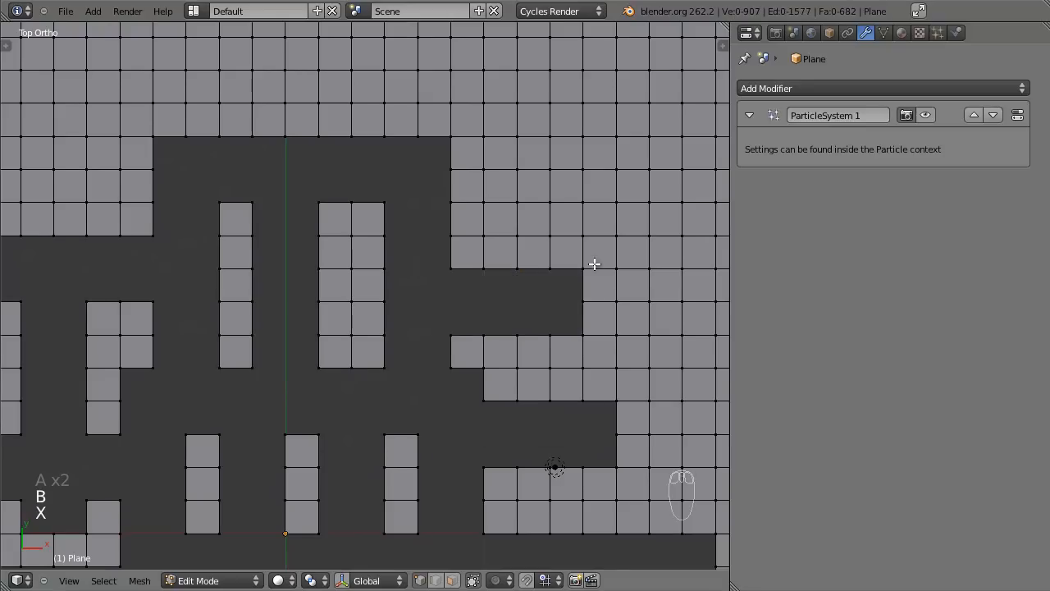
Delete a second row of four vertices branching right, above the previous branch street.
{"action": "middle_click_drag", "start_coordinate": [594, 263], "coordinate": [533, 355], "text": "shift"}
{"action": "key", "text": "a"}
{"action": "key", "text": "a"}
{"action": "key", "text": "b"}
{"action": "left_click_drag", "start_coordinate": [368, 279], "coordinate": [500, 319]}
{"action": "key", "text": "x"}
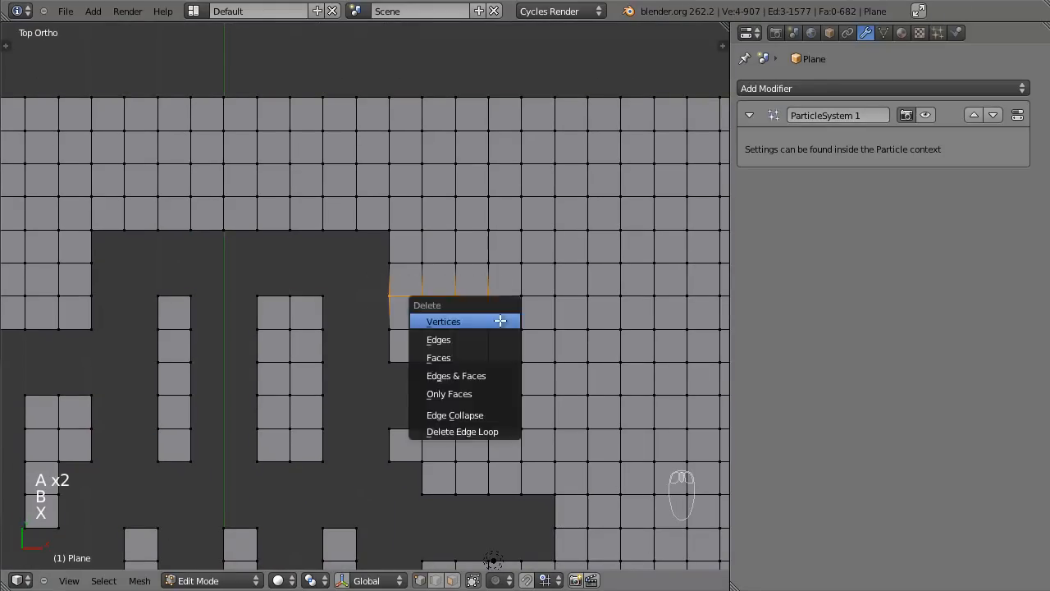
{"action": "left_click", "coordinate": [499, 319]}
Delete a column of three vertices running up from the right end of the upper loop's top street.
{"action": "scroll", "coordinate": [464, 347], "scroll_direction": "down", "scroll_amount": 3}
{"action": "scroll", "coordinate": [433, 364], "scroll_direction": "up", "scroll_amount": 3}
{"action": "key", "text": "a"}
{"action": "key", "text": "a"}
{"action": "key", "text": "b"}
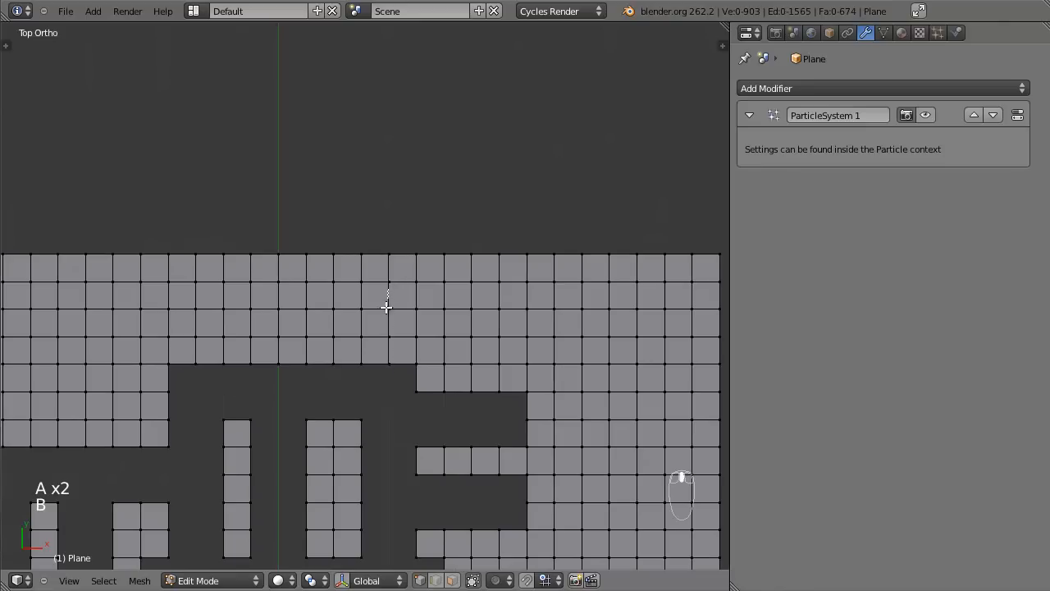
{"action": "left_click_drag", "start_coordinate": [398, 395], "coordinate": [399, 396]}
{"action": "key", "text": "x"}
{"action": "left_click", "coordinate": [399, 395]}
Delete a column of three vertices on the plane's centre line, running up from the upper loop's top street.
{"action": "key", "text": "a"}
{"action": "middle_click_drag", "start_coordinate": [366, 359], "coordinate": [460, 356], "text": "shift"}
{"action": "key", "text": "a"}
{"action": "key", "text": "b"}
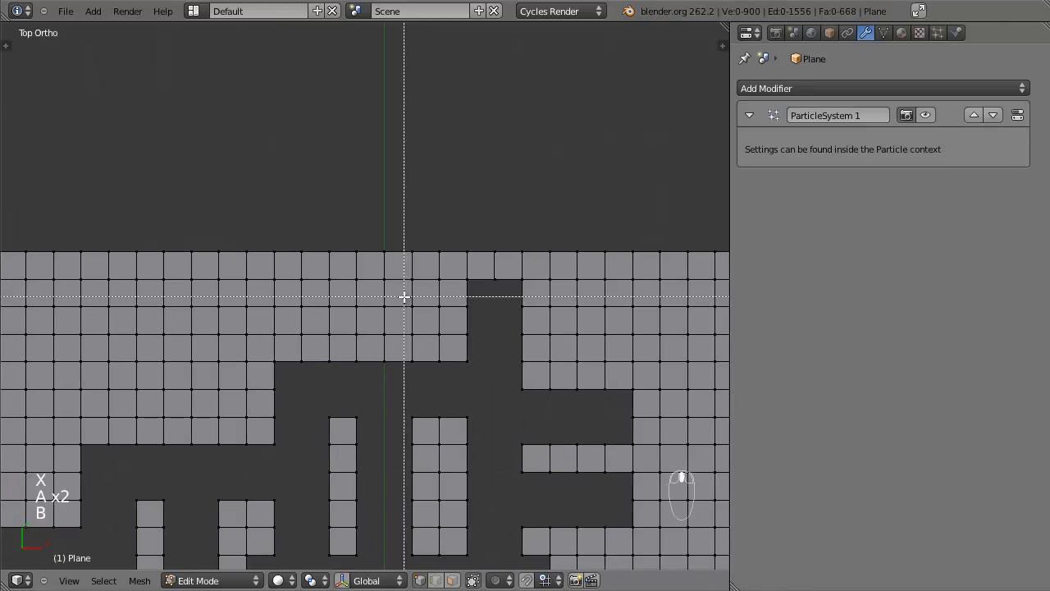
{"action": "left_click_drag", "start_coordinate": [364, 380], "coordinate": [366, 380]}
{"action": "scroll", "coordinate": [366, 380], "scroll_direction": "up", "scroll_amount": 2}
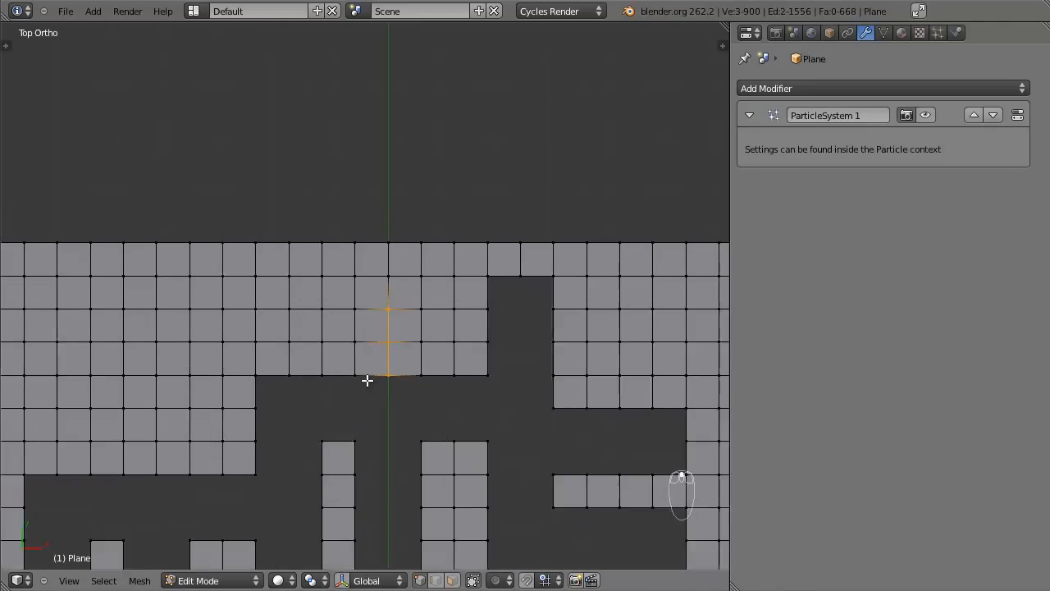
{"action": "key", "text": "x"}
{"action": "left_click", "coordinate": [366, 380]}
Delete another column of three vertices running up from the left end of the upper loop's top street.
{"action": "middle_click_drag", "start_coordinate": [366, 379], "coordinate": [447, 330], "text": "shift"}
{"action": "key", "text": "b"}
{"action": "left_click_drag", "start_coordinate": [424, 375], "coordinate": [395, 263]}
{"action": "key", "text": "x"}
{"action": "left_click", "coordinate": [396, 263]}
Delete a row of eight vertices through the upper-left block, extending the upper loop's top street to the left.
{"action": "scroll", "coordinate": [402, 367], "scroll_direction": "down", "scroll_amount": 3}
{"action": "middle_click_drag", "start_coordinate": [399, 365], "coordinate": [381, 328], "text": "shift"}
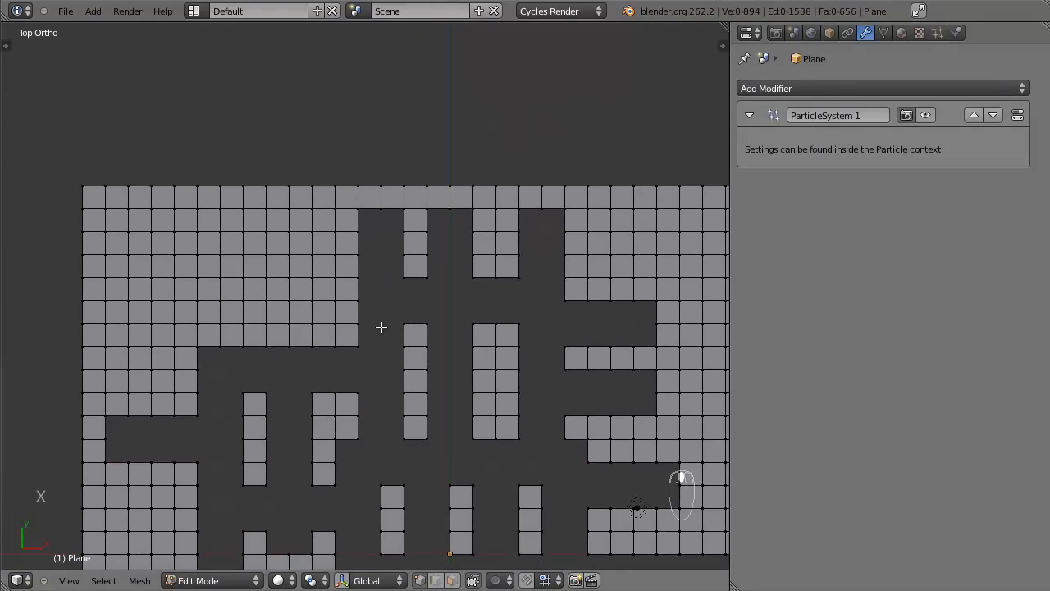
{"action": "left_click_drag", "start_coordinate": [197, 295], "coordinate": [192, 294]}
{"action": "key", "text": "x"}
{"action": "left_click", "coordinate": [193, 294]}
Delete a row of four vertices branching left into the left block, just above the X axis.
{"action": "scroll", "coordinate": [358, 347], "scroll_direction": "down", "scroll_amount": 1}
{"action": "scroll", "coordinate": [359, 347], "scroll_direction": "up", "scroll_amount": 3}
{"action": "middle_click_drag", "start_coordinate": [241, 366], "coordinate": [441, 330], "text": "shift"}
{"action": "scroll", "coordinate": [420, 408], "scroll_direction": "down", "scroll_amount": 3}
{"action": "middle_click_drag", "start_coordinate": [387, 427], "coordinate": [367, 265], "text": "shift"}
{"action": "scroll", "coordinate": [368, 269], "scroll_direction": "up", "scroll_amount": 3}
{"action": "key", "text": "a"}
{"action": "key", "text": "a"}
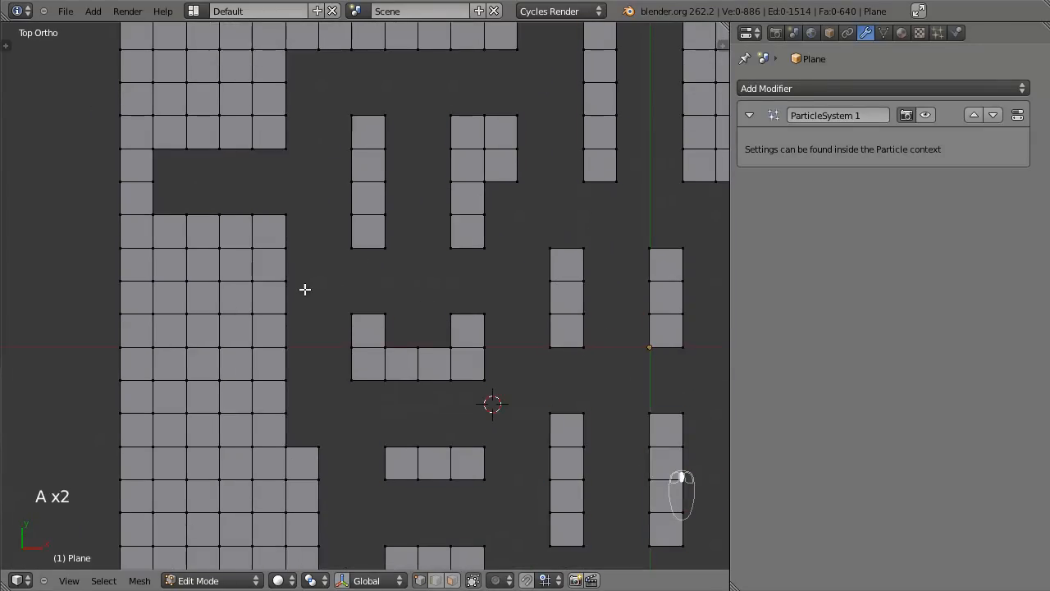
{"action": "middle_click_drag", "start_coordinate": [314, 377], "coordinate": [352, 340], "text": "shift"}
{"action": "key", "text": "x"}
{"action": "left_click", "coordinate": [353, 333]}
Delete a second row of four vertices branching left into the left block, just below the X axis.
{"action": "left_click_drag", "start_coordinate": [235, 304], "coordinate": [235, 305]}
{"action": "key", "text": "x"}
{"action": "left_click", "coordinate": [235, 304]}
Delete a row of five vertices branching left into the lower-left block, below the previous side street.
{"action": "scroll", "coordinate": [373, 312], "scroll_direction": "down", "scroll_amount": 3}
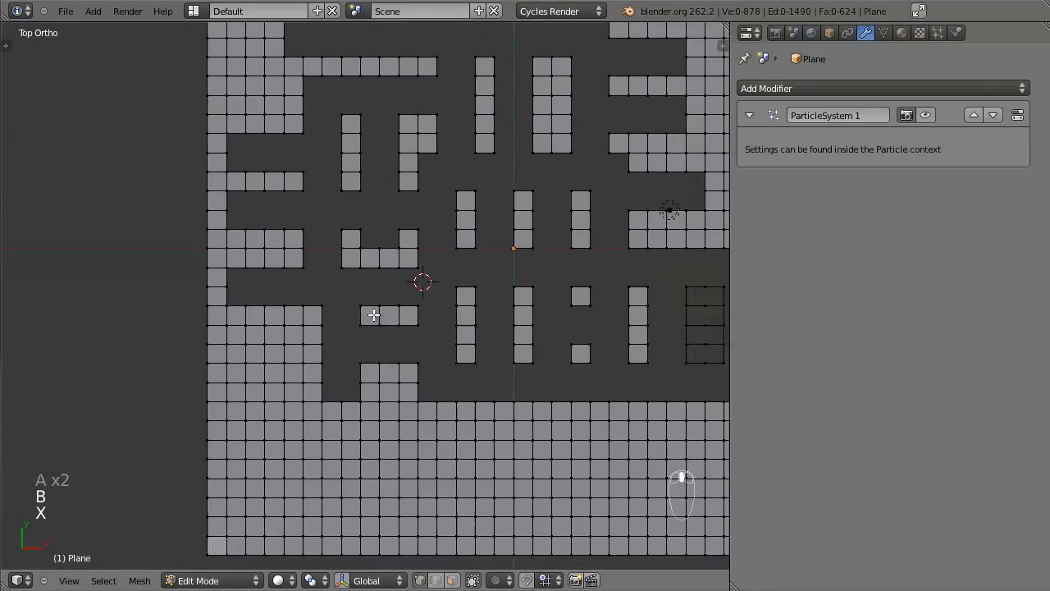
{"action": "middle_click_drag", "start_coordinate": [503, 323], "coordinate": [531, 304]}
{"action": "key", "text": "KP_7"}
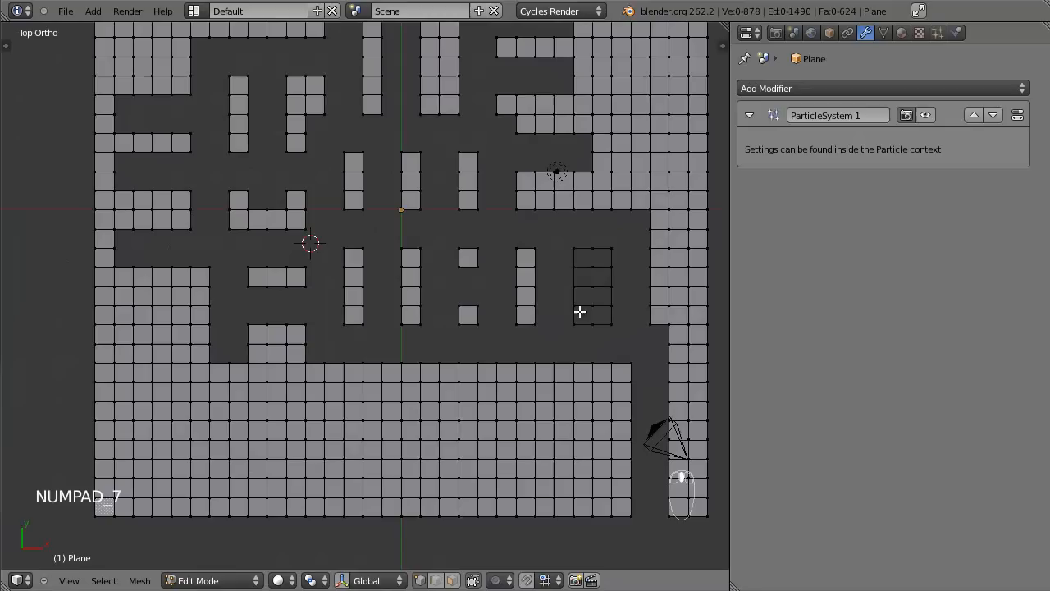
{"action": "scroll", "coordinate": [515, 312], "scroll_direction": "up", "scroll_amount": 2}
{"action": "key", "text": "a"}
{"action": "key", "text": "a"}
{"action": "key", "text": "a"}
{"action": "key", "text": "b"}
{"action": "left_click_drag", "start_coordinate": [401, 358], "coordinate": [261, 340]}
{"action": "key", "text": "x"}
{"action": "left_click", "coordinate": [342, 352]}
Delete a column of four vertices running down into the large bottom block, just left of the centre line.
{"action": "scroll", "coordinate": [410, 374], "scroll_direction": "down", "scroll_amount": 2}
{"action": "middle_click_drag", "start_coordinate": [459, 395], "coordinate": [232, 353], "text": "shift"}
{"action": "scroll", "coordinate": [323, 361], "scroll_direction": "up", "scroll_amount": 1}
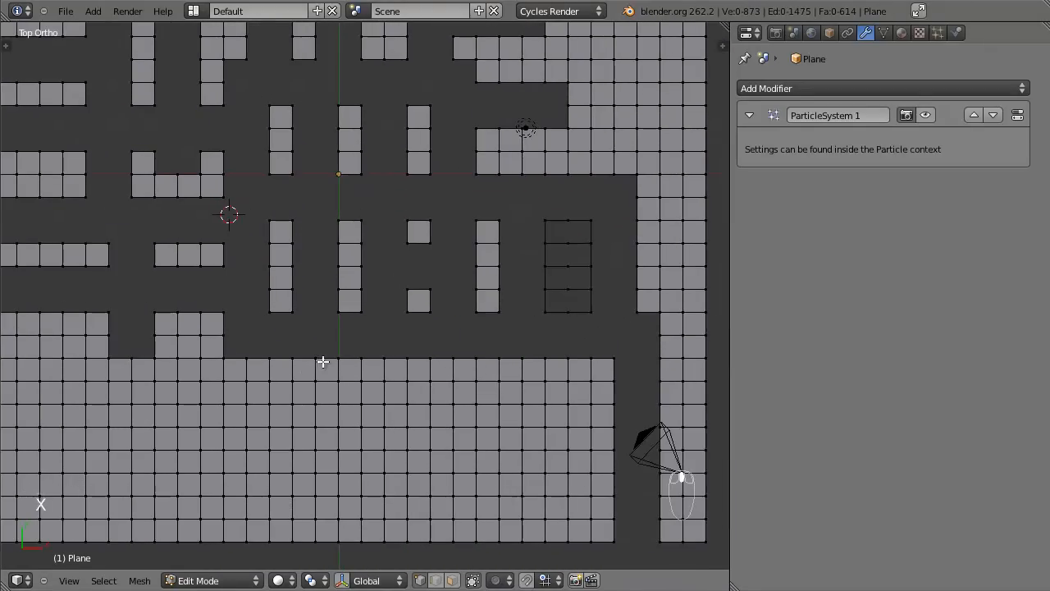
{"action": "middle_click_drag", "start_coordinate": [323, 361], "coordinate": [383, 359], "text": "shift"}
{"action": "key", "text": "a"}
{"action": "key", "text": "a"}
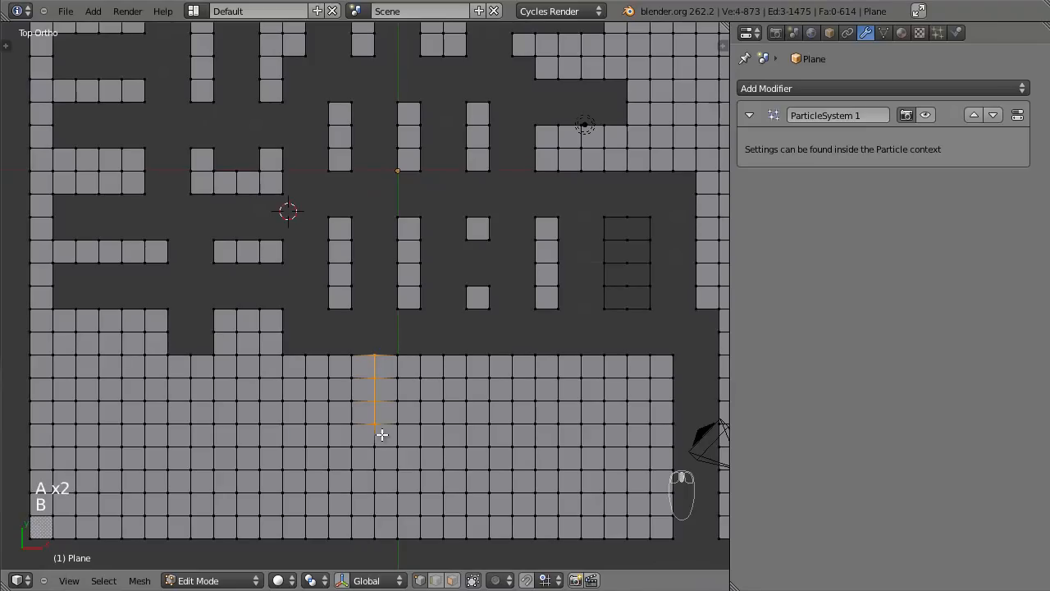
Delete a parallel column of four vertices running down into the bottom block, right of the centre line.
{"action": "key", "text": "a"}
{"action": "key", "text": "a"}
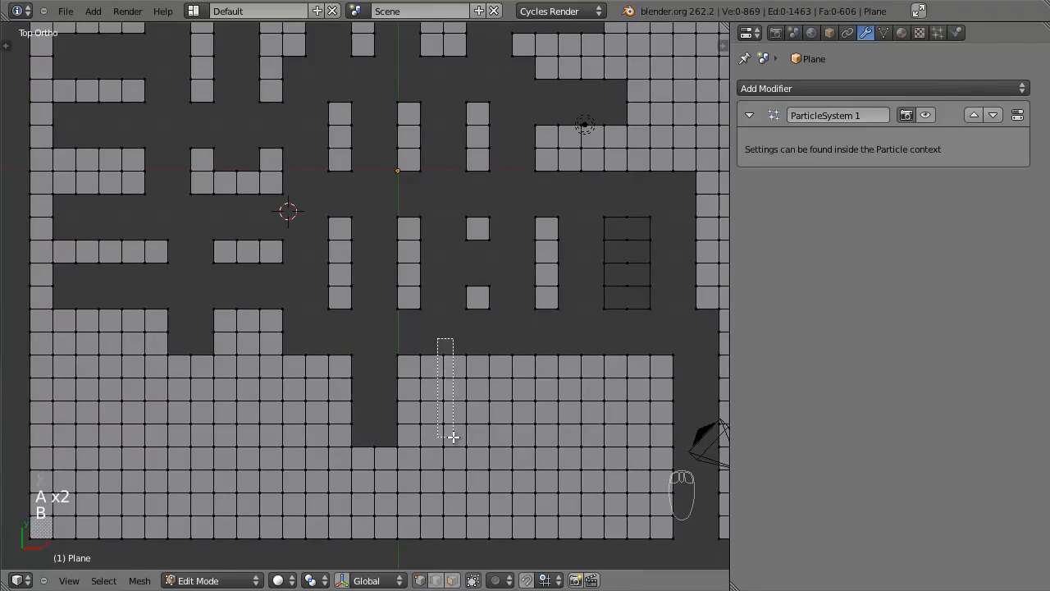
{"action": "left_click_drag", "start_coordinate": [453, 437], "coordinate": [453, 436]}
{"action": "key", "text": "x"}
Delete the two vertices linking the lower ends of the two columns, isolating a small block between them.
{"action": "middle_click_drag", "start_coordinate": [519, 388], "coordinate": [468, 394], "text": "shift"}
{"action": "key", "text": "a"}
{"action": "key", "text": "a"}
{"action": "key", "text": "b"}
{"action": "left_click_drag", "start_coordinate": [317, 422], "coordinate": [390, 444]}
{"action": "key", "text": "x"}
{"action": "left_click", "coordinate": [390, 443]}
Delete a row of five vertices branching right through the bottom block from the second column street.
{"action": "key", "text": "a"}
{"action": "key", "text": "a"}
{"action": "key", "text": "b"}
{"action": "left_click_drag", "start_coordinate": [522, 416], "coordinate": [522, 416]}
{"action": "key", "text": "x"}
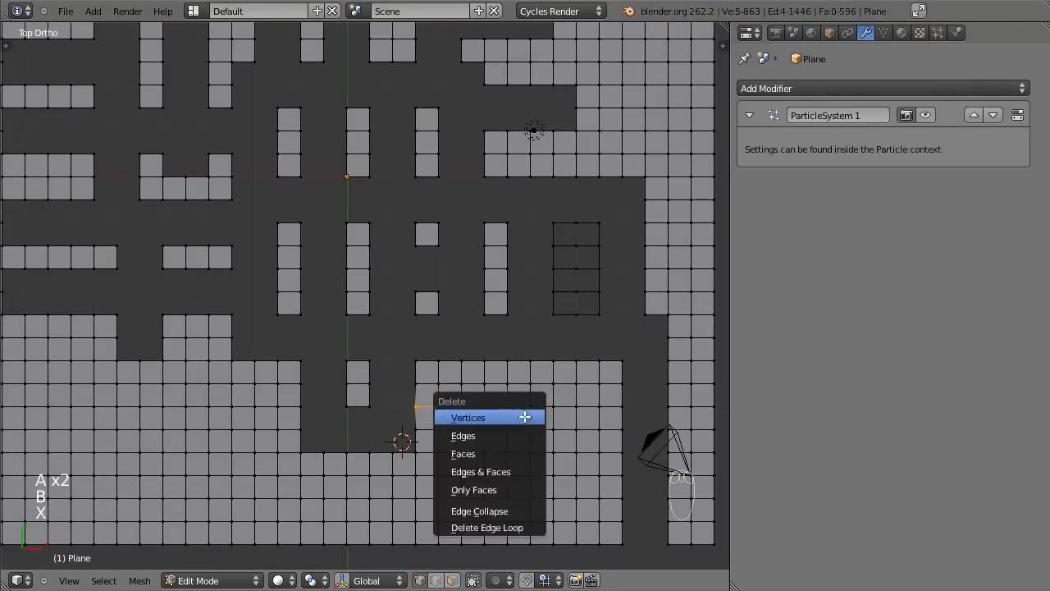
{"action": "left_click", "coordinate": [521, 416]}
Delete a column of two vertices joining the right end of the new row to the street above it.
{"action": "key", "text": "a"}
{"action": "key", "text": "a"}
{"action": "key", "text": "b"}
{"action": "left_click_drag", "start_coordinate": [493, 340], "coordinate": [511, 402]}
{"action": "key", "text": "x"}
{"action": "left_click", "coordinate": [514, 406]}
Delete a column of three vertices near the lamp, separating a two-by-two block from the right-hand block.
{"action": "scroll", "coordinate": [513, 397], "scroll_direction": "down", "scroll_amount": 2}
{"action": "middle_click_drag", "start_coordinate": [514, 396], "coordinate": [286, 416], "text": "shift"}
{"action": "scroll", "coordinate": [286, 417], "scroll_direction": "up", "scroll_amount": 3}
{"action": "key", "text": "a"}
{"action": "key", "text": "a"}
{"action": "left_click_drag", "start_coordinate": [439, 438], "coordinate": [439, 438]}
{"action": "key", "text": "x"}
{"action": "left_click", "coordinate": [433, 422]}
Delete a column of five vertices running up through the upper-left block from the side street below it.
{"action": "middle_click_drag", "start_coordinate": [372, 359], "coordinate": [423, 469], "text": "shift"}
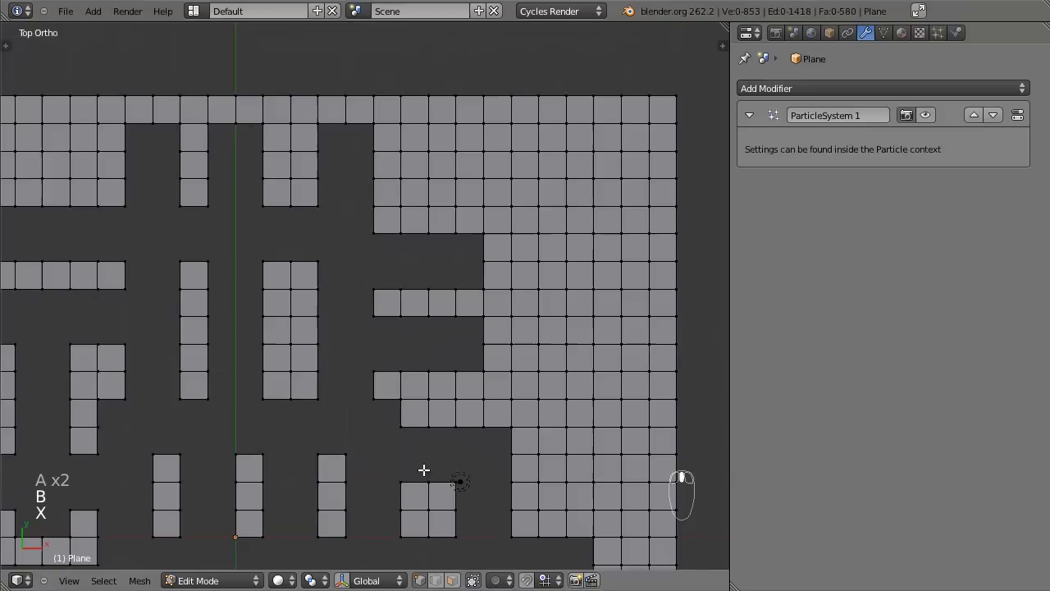
{"action": "scroll", "coordinate": [345, 376], "scroll_direction": "down", "scroll_amount": 4}
{"action": "middle_click_drag", "start_coordinate": [338, 393], "coordinate": [557, 353], "text": "shift"}
{"action": "scroll", "coordinate": [557, 353], "scroll_direction": "up", "scroll_amount": 3}
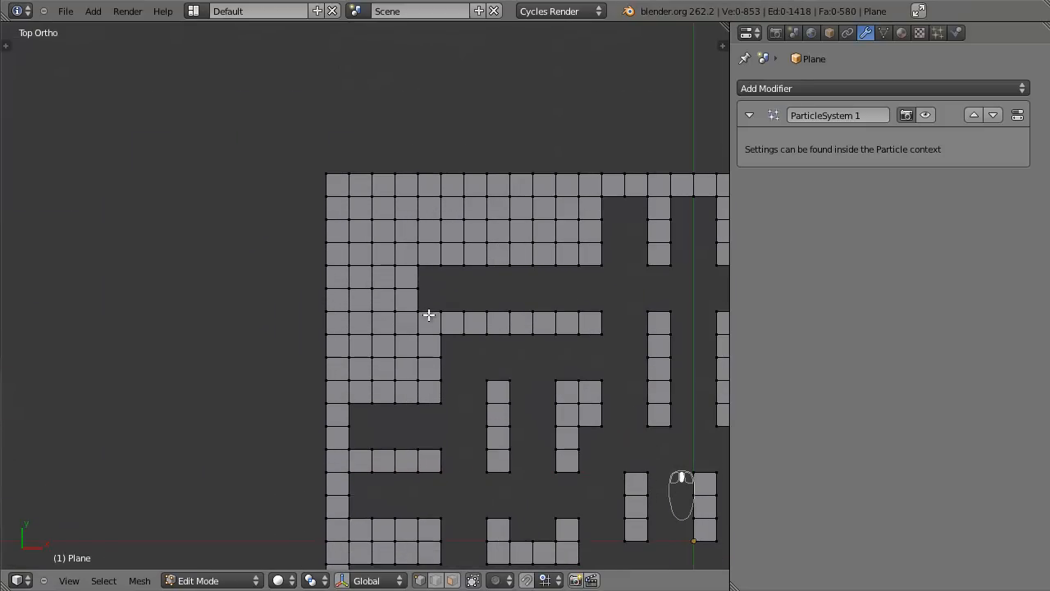
{"action": "key", "text": "b"}
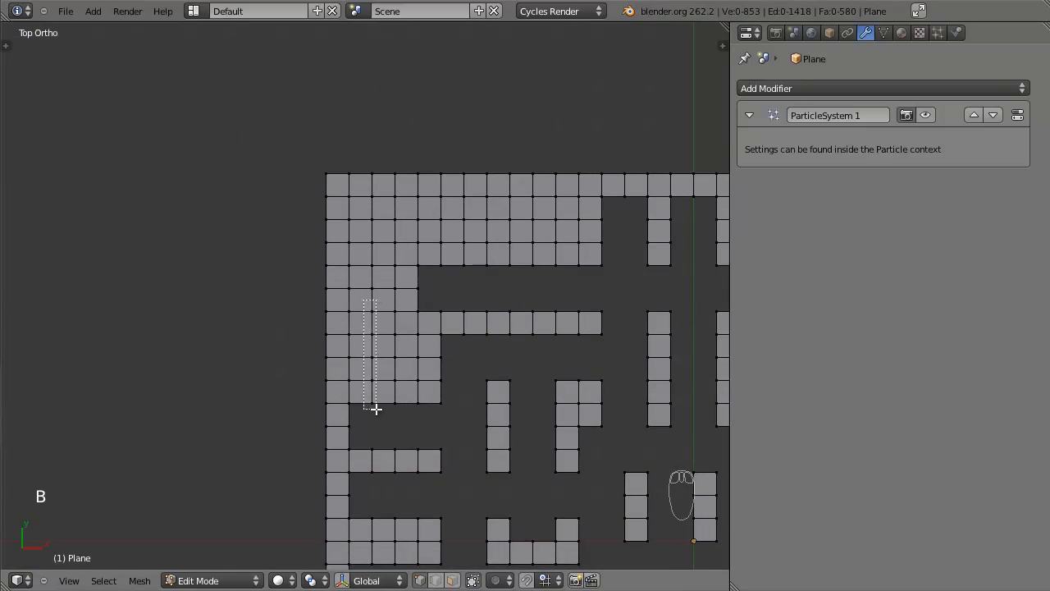
{"action": "left_click_drag", "start_coordinate": [376, 408], "coordinate": [375, 409]}
{"action": "key", "text": "x"}
{"action": "left_click", "coordinate": [375, 408]}
Delete a column of five vertices running down into the lower-left block from its lowest side street.
{"action": "scroll", "coordinate": [376, 408], "scroll_direction": "down", "scroll_amount": 3}
{"action": "middle_click_drag", "start_coordinate": [427, 415], "coordinate": [337, 184], "text": "shift"}
{"action": "middle_click_drag", "start_coordinate": [393, 298], "coordinate": [457, 294], "text": "shift"}
{"action": "scroll", "coordinate": [457, 293], "scroll_direction": "up", "scroll_amount": 3}
{"action": "key", "text": "a"}
{"action": "key", "text": "a"}
{"action": "key", "text": "b"}
{"action": "left_click_drag", "start_coordinate": [375, 363], "coordinate": [374, 362]}
{"action": "key", "text": "x"}
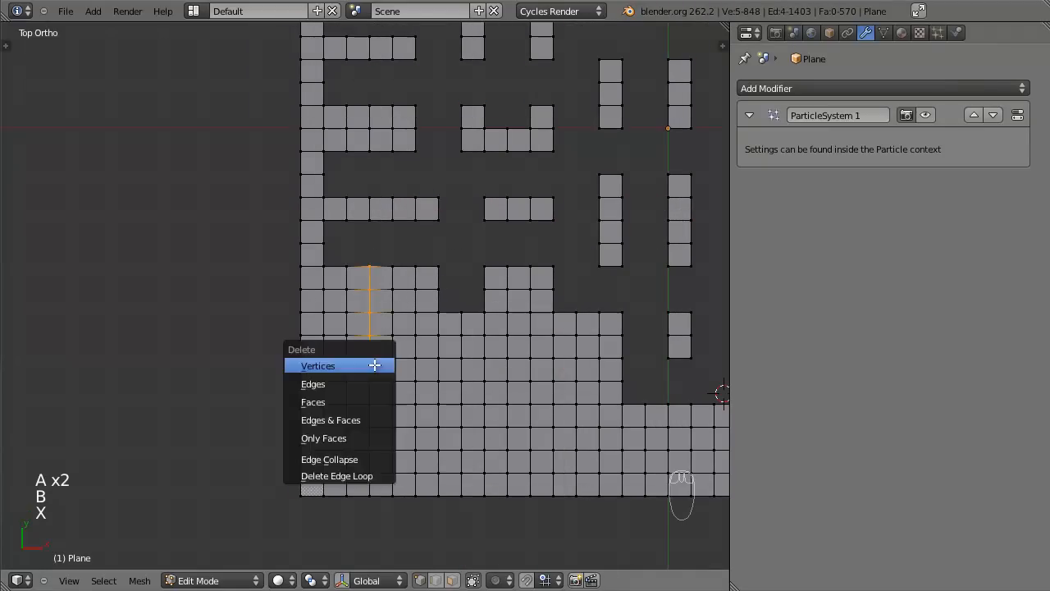
{"action": "left_click", "coordinate": [374, 364]}
Delete a row of five vertices running right from the lower end of the lower-left column street.
{"action": "middle_click_drag", "start_coordinate": [462, 369], "coordinate": [424, 371], "text": "shift"}
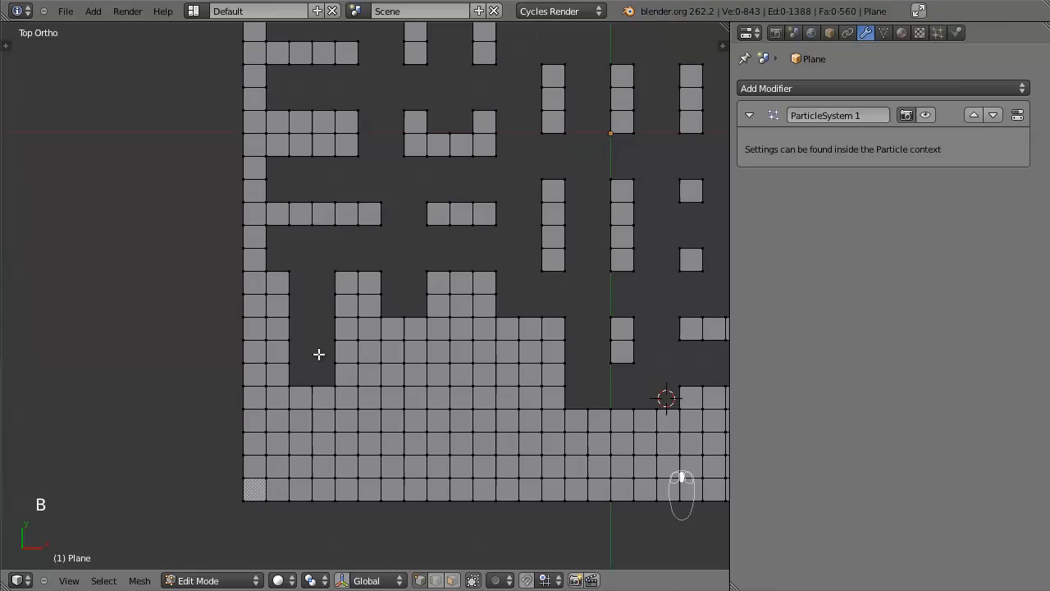
{"action": "left_click_drag", "start_coordinate": [434, 372], "coordinate": [438, 370]}
{"action": "key", "text": "x"}
{"action": "left_click", "coordinate": [438, 370]}
Delete a column of three vertices running down from the new row in the lower-left block.
{"action": "middle_click_drag", "start_coordinate": [438, 370], "coordinate": [394, 383], "text": "shift"}
{"action": "key", "text": "b"}
{"action": "key", "text": "x"}
{"action": "left_click", "coordinate": [354, 442]}
Delete a row of vertices running right from the lower end of the three-vertex column.
{"action": "key", "text": "a"}
{"action": "key", "text": "a"}
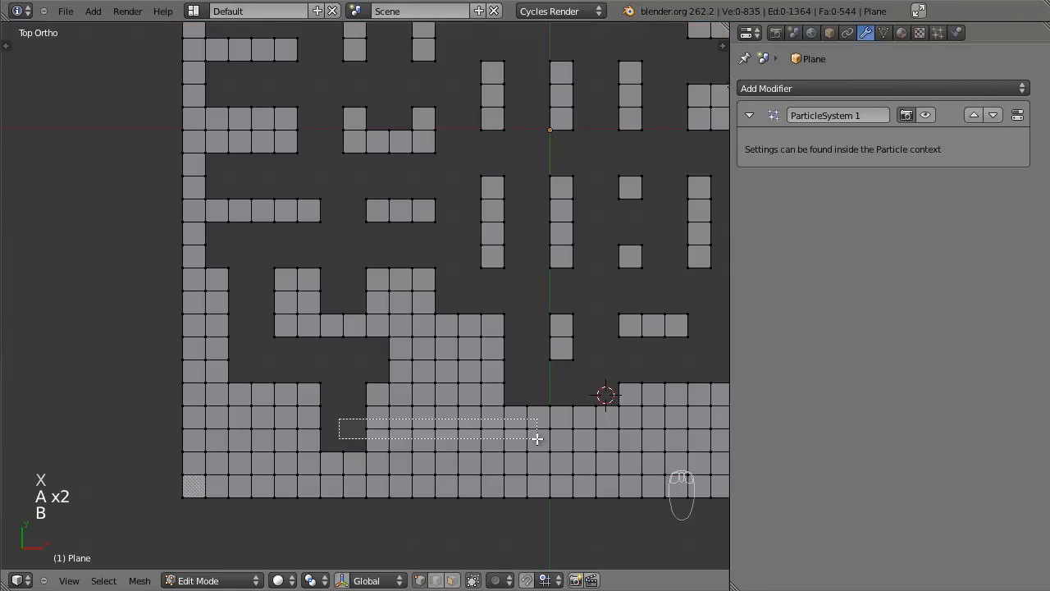
{"action": "key", "text": "x"}
{"action": "left_click", "coordinate": [468, 435]}
Delete the vertices running up from the new row's right end and across to the street at the centre.
{"action": "left_click_drag", "start_coordinate": [467, 437], "coordinate": [460, 419]}
{"action": "key", "text": "a"}
{"action": "key", "text": "a"}
{"action": "key", "text": "b"}
{"action": "key", "text": "x"}
{"action": "left_click", "coordinate": [462, 383]}
{"action": "key", "text": "a"}
{"action": "key", "text": "a"}
Delete a column of four vertices running down into the bottom block, right of the 3D cursor.
{"action": "scroll", "coordinate": [514, 370], "scroll_direction": "down", "scroll_amount": 1}
{"action": "key", "text": "Tab"}
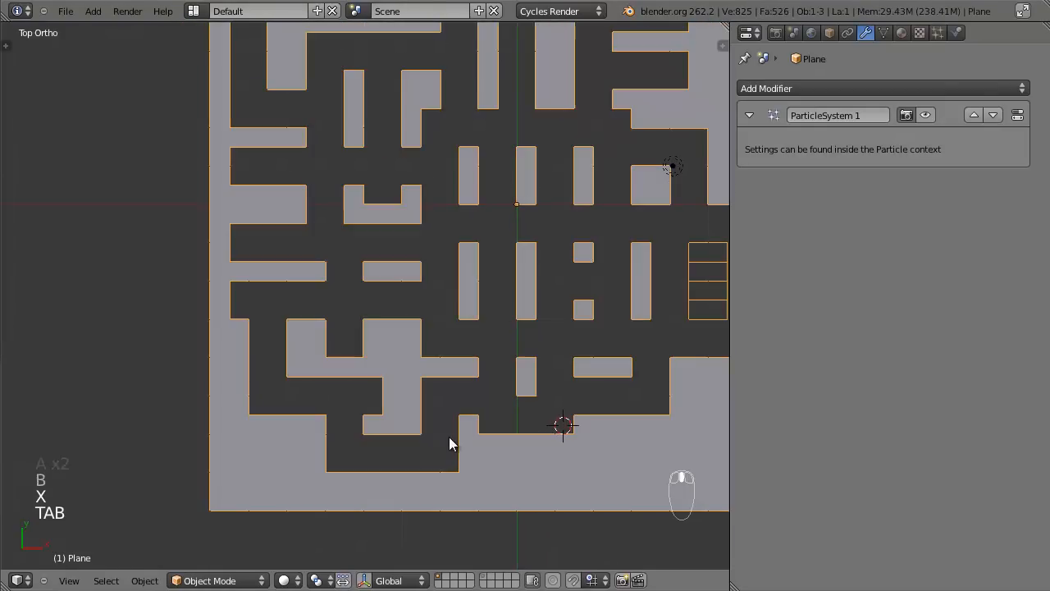
{"action": "middle_click_drag", "start_coordinate": [416, 424], "coordinate": [60, 412], "text": "shift"}
{"action": "key", "text": "Tab"}
{"action": "middle_click_drag", "start_coordinate": [265, 422], "coordinate": [512, 286], "text": "shift"}
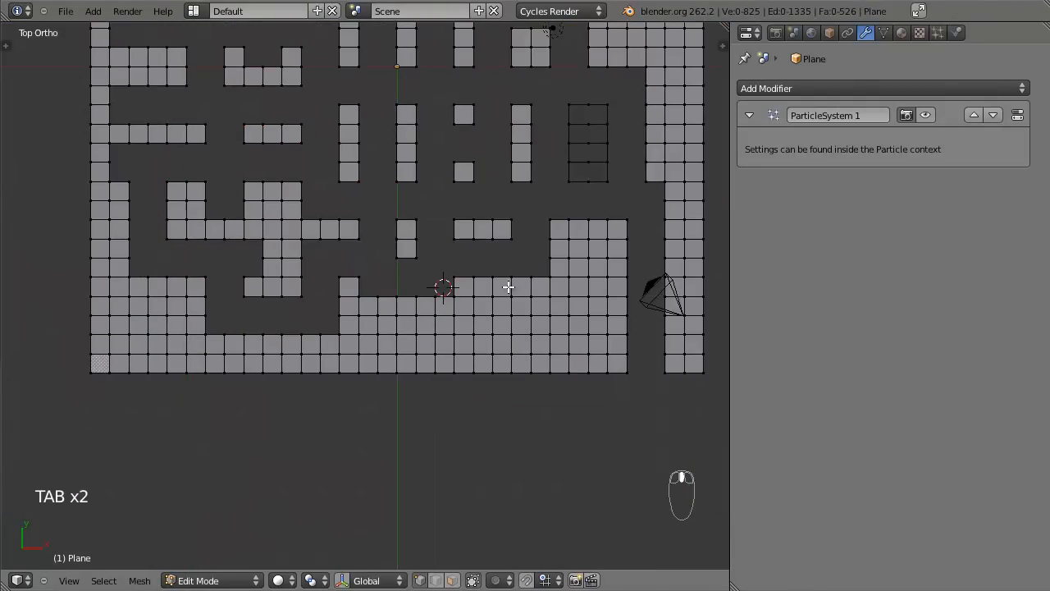
{"action": "scroll", "coordinate": [495, 304], "scroll_direction": "up", "scroll_amount": 2}
{"action": "key", "text": "a"}
{"action": "key", "text": "a"}
{"action": "key", "text": "a"}
{"action": "key", "text": "a"}
{"action": "key", "text": "b"}
{"action": "left_click_drag", "start_coordinate": [447, 310], "coordinate": [464, 382]}
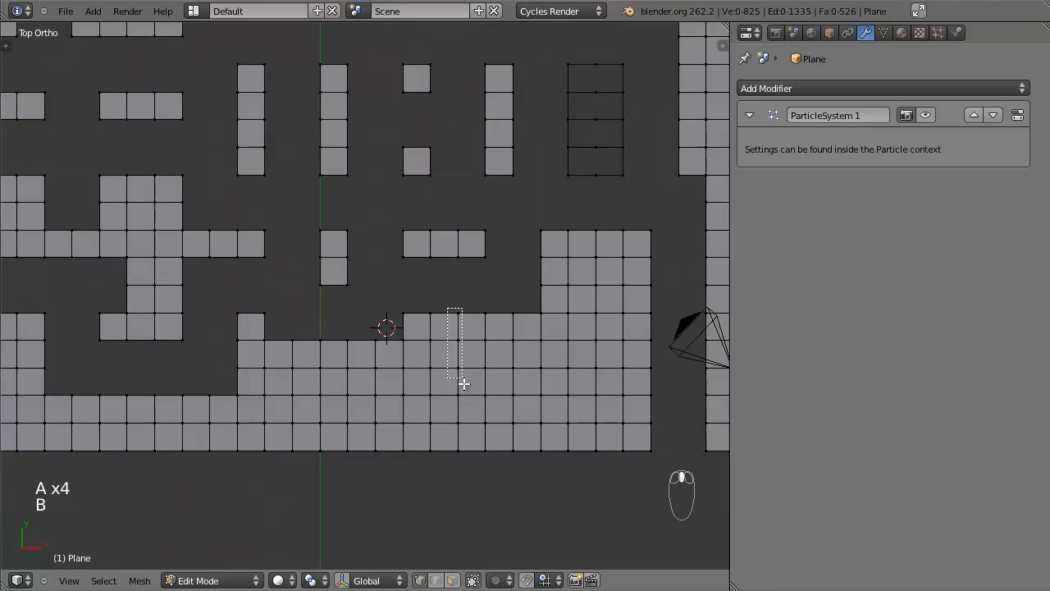
{"action": "key", "text": "x"}
{"action": "left_click", "coordinate": [472, 410]}
Delete a row of six vertices running left from the lower end of the new column in the bottom block.
{"action": "key", "text": "a"}
{"action": "key", "text": "a"}
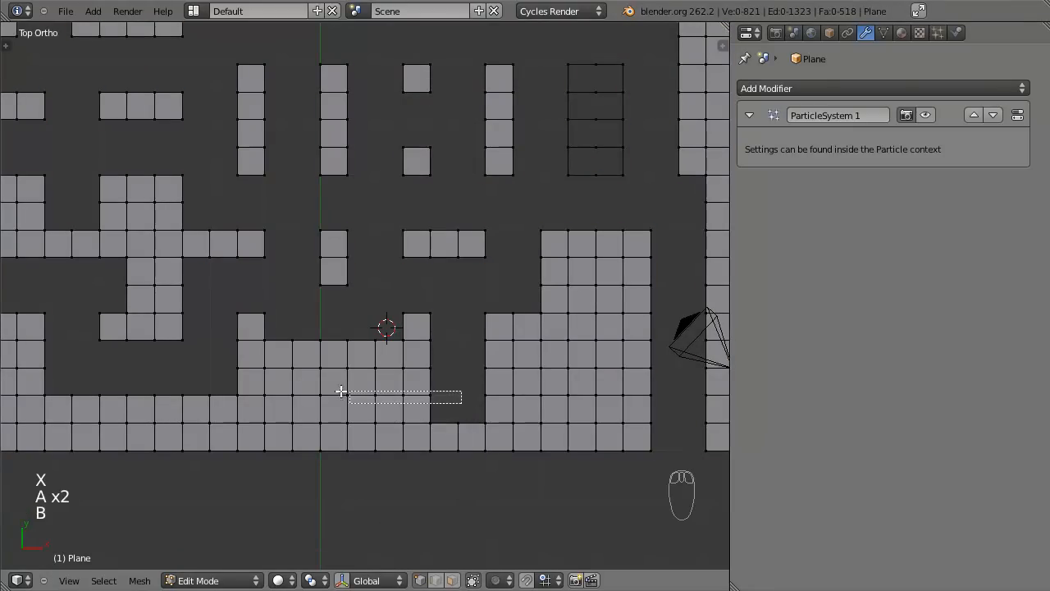
{"action": "left_click_drag", "start_coordinate": [285, 392], "coordinate": [282, 392]}
{"action": "key", "text": "x"}
{"action": "left_click", "coordinate": [287, 392]}
Delete a row of six vertices extending the bottom street right, through the bottom-right block.
{"action": "scroll", "coordinate": [394, 375], "scroll_direction": "down", "scroll_amount": 1}
{"action": "middle_click_drag", "start_coordinate": [450, 361], "coordinate": [286, 384], "text": "shift"}
{"action": "scroll", "coordinate": [328, 386], "scroll_direction": "up", "scroll_amount": 2}
{"action": "key", "text": "a"}
{"action": "key", "text": "a"}
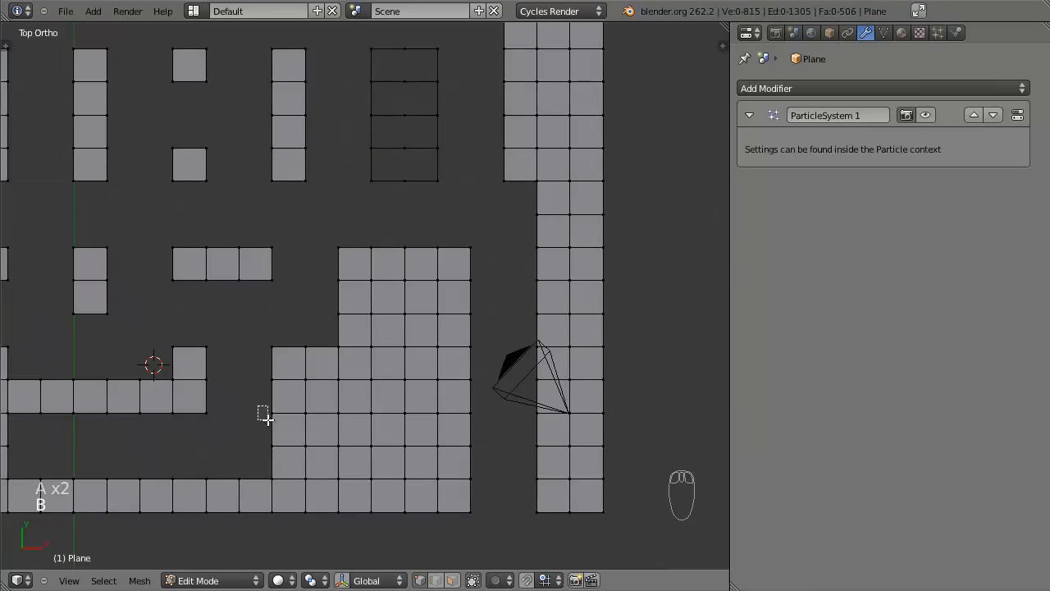
{"action": "left_click_drag", "start_coordinate": [471, 453], "coordinate": [471, 452]}
{"action": "key", "text": "x"}
{"action": "left_click", "coordinate": [453, 408]}
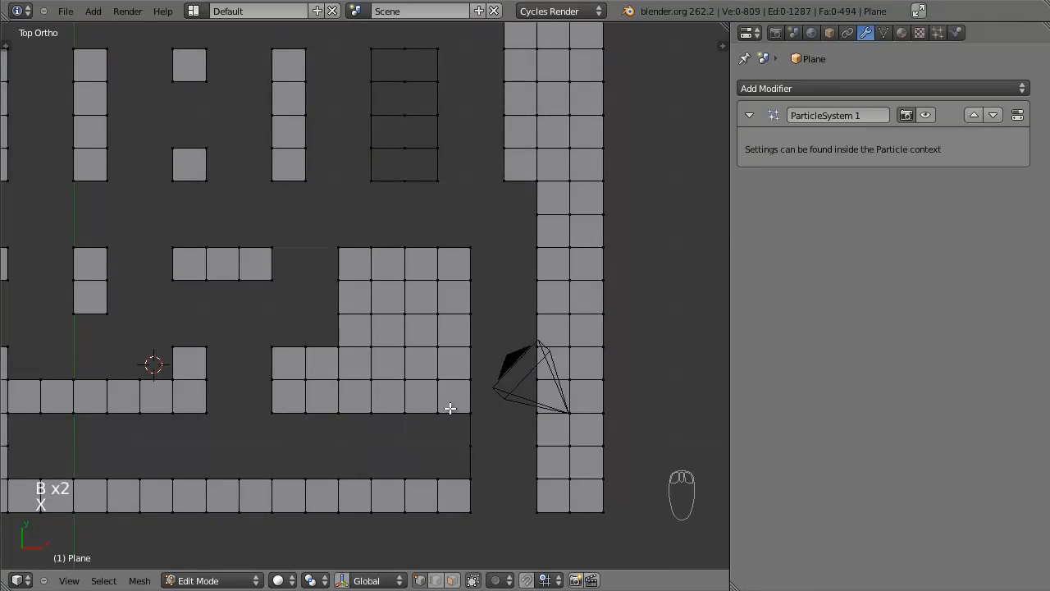
Delete a column of four vertices in the bottom-right block, running up from the bottom street.
{"action": "scroll", "coordinate": [452, 403], "scroll_direction": "down", "scroll_amount": 1}
{"action": "middle_click_drag", "start_coordinate": [430, 389], "coordinate": [443, 416], "text": "shift"}
{"action": "key", "text": "a"}
{"action": "key", "text": "a"}
{"action": "key", "text": "b"}
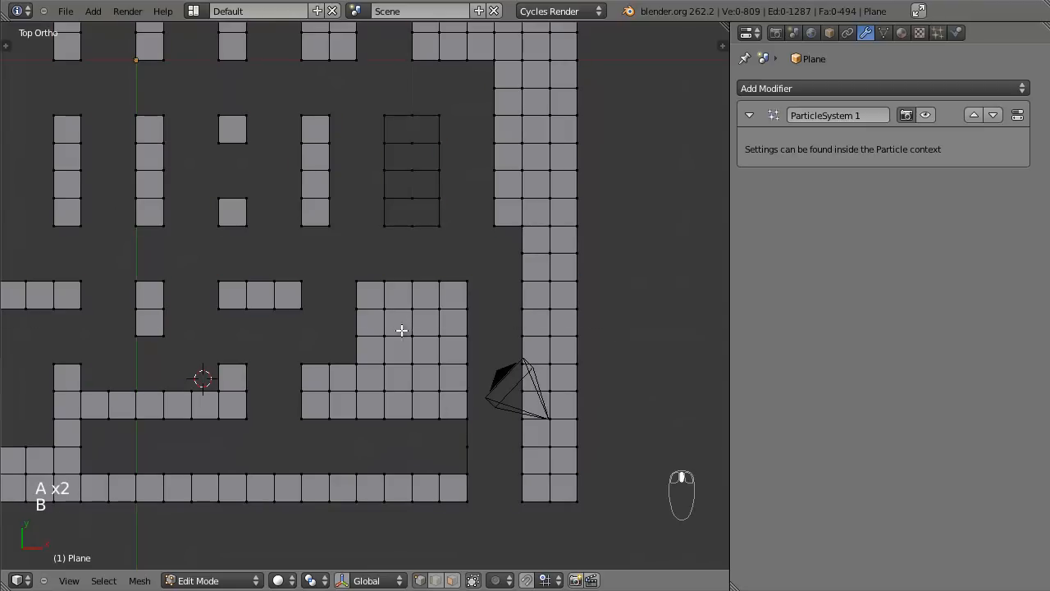
{"action": "left_click_drag", "start_coordinate": [433, 428], "coordinate": [433, 428]}
{"action": "key", "text": "x"}
{"action": "left_click", "coordinate": [427, 431]}
{"action": "middle_click_drag", "start_coordinate": [422, 338], "coordinate": [439, 396], "text": "shift"}
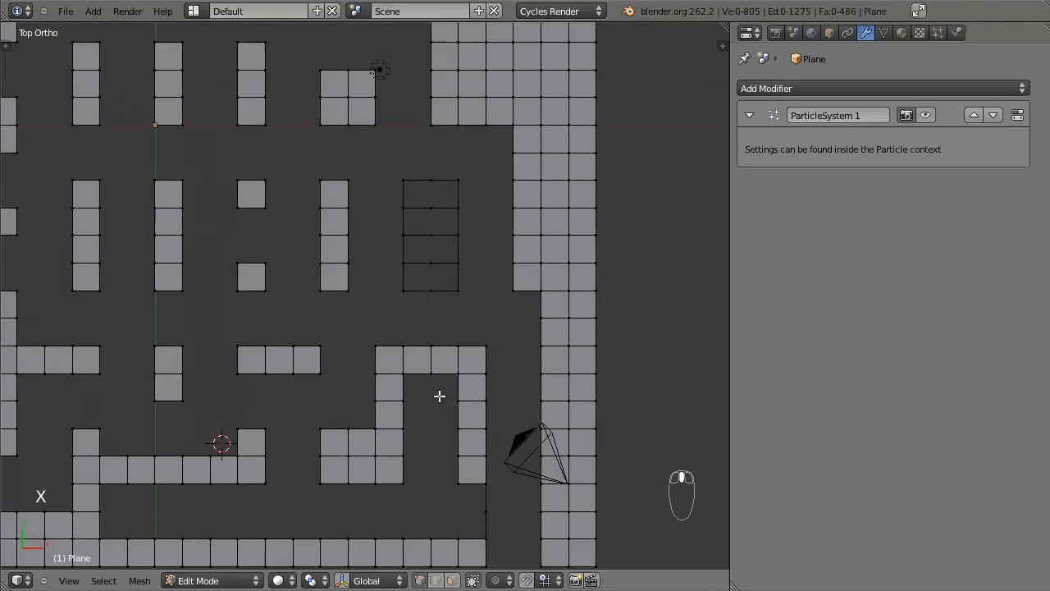
{"action": "middle_click_drag", "start_coordinate": [487, 264], "coordinate": [483, 410], "text": "shift"}
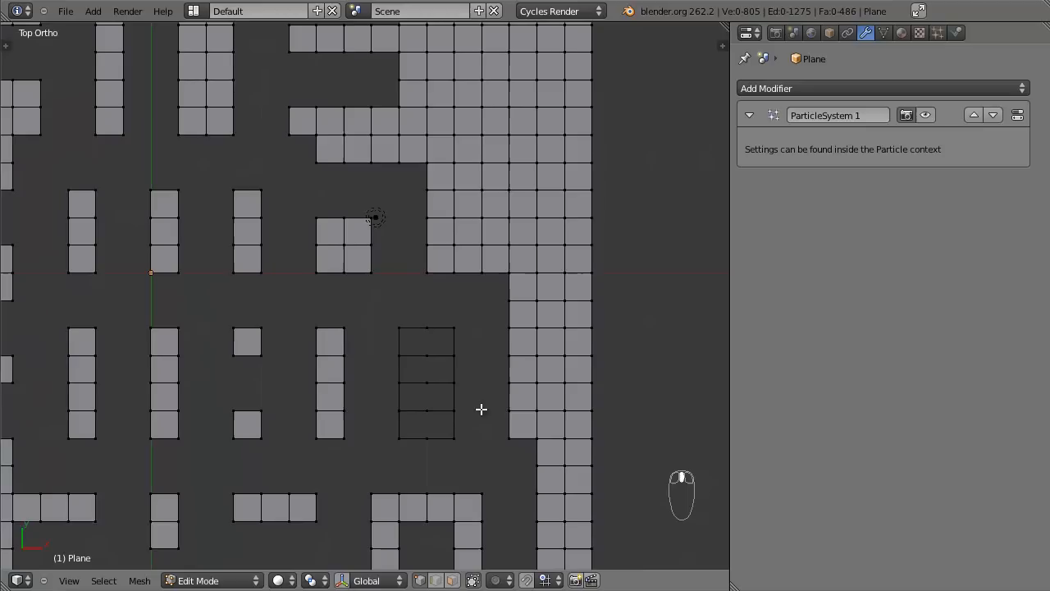
Delete a column of four vertices in the right block, running up from the street right of the lamp.
{"action": "middle_click_drag", "start_coordinate": [498, 282], "coordinate": [485, 380], "text": "shift"}
{"action": "key", "text": "a"}
{"action": "key", "text": "a"}
{"action": "key", "text": "b"}
{"action": "left_click_drag", "start_coordinate": [465, 277], "coordinate": [478, 329]}
{"action": "key", "text": "x"}
{"action": "left_click", "coordinate": [483, 379]}
Delete a row of three vertices in the upper-right block, just right of the 3D cursor.
{"action": "middle_click_drag", "start_coordinate": [486, 220], "coordinate": [484, 330], "text": "shift"}
{"action": "key", "text": "a"}
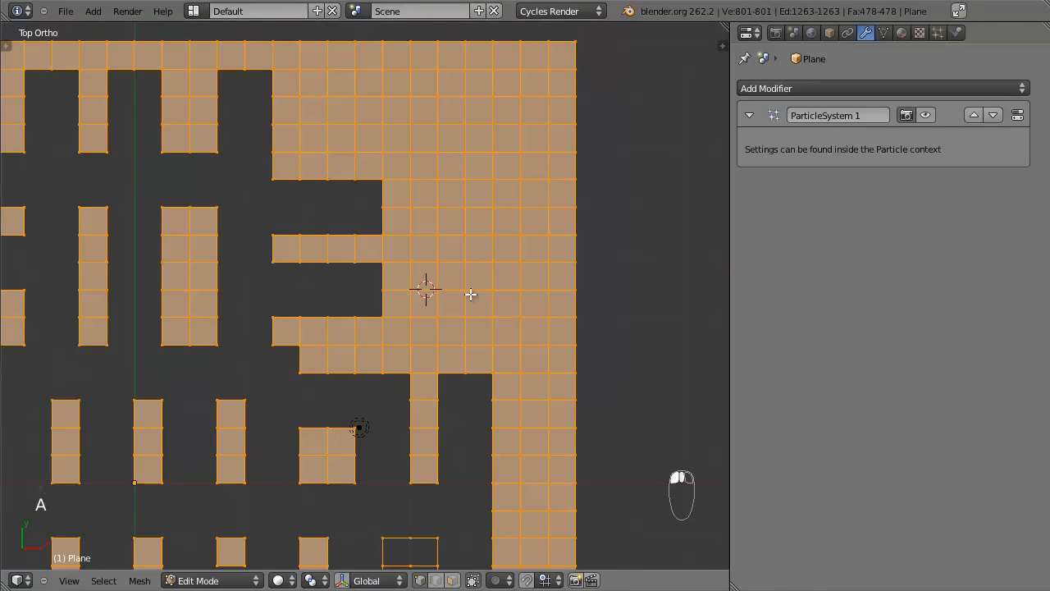
{"action": "key", "text": "a"}
{"action": "key", "text": "b"}
{"action": "left_click_drag", "start_coordinate": [462, 276], "coordinate": [535, 310]}
{"action": "key", "text": "x"}
{"action": "left_click", "coordinate": [537, 306]}
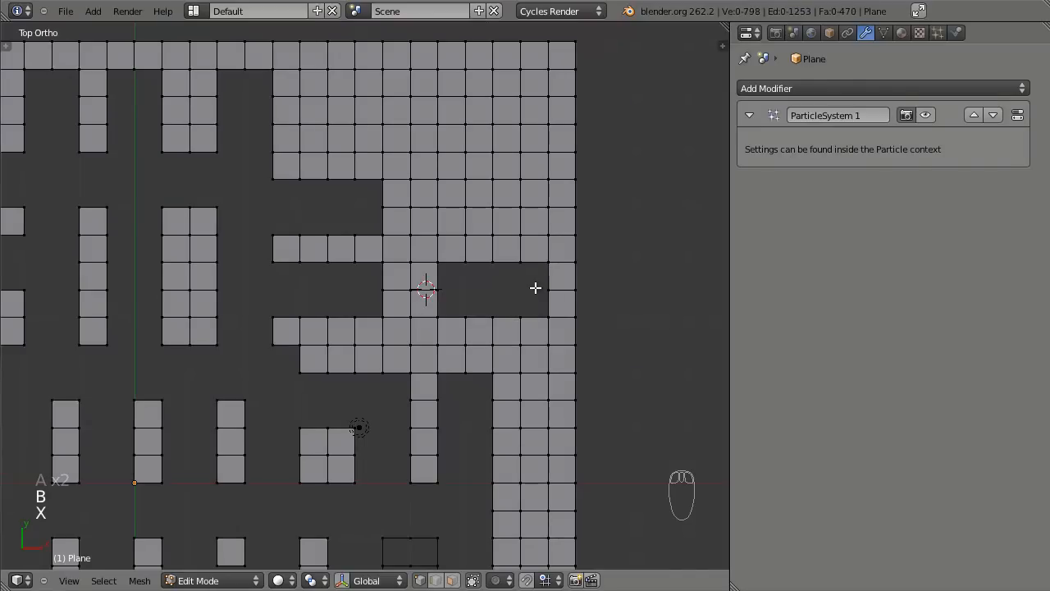
Delete a column of four vertices running up from the new gap right of the 3D cursor.
{"action": "middle_click_drag", "start_coordinate": [535, 287], "coordinate": [523, 344], "text": "shift"}
{"action": "middle_click_drag", "start_coordinate": [492, 258], "coordinate": [490, 286], "text": "shift"}
{"action": "key", "text": "b"}
{"action": "left_click_drag", "start_coordinate": [481, 246], "coordinate": [497, 330]}
{"action": "key", "text": "x"}
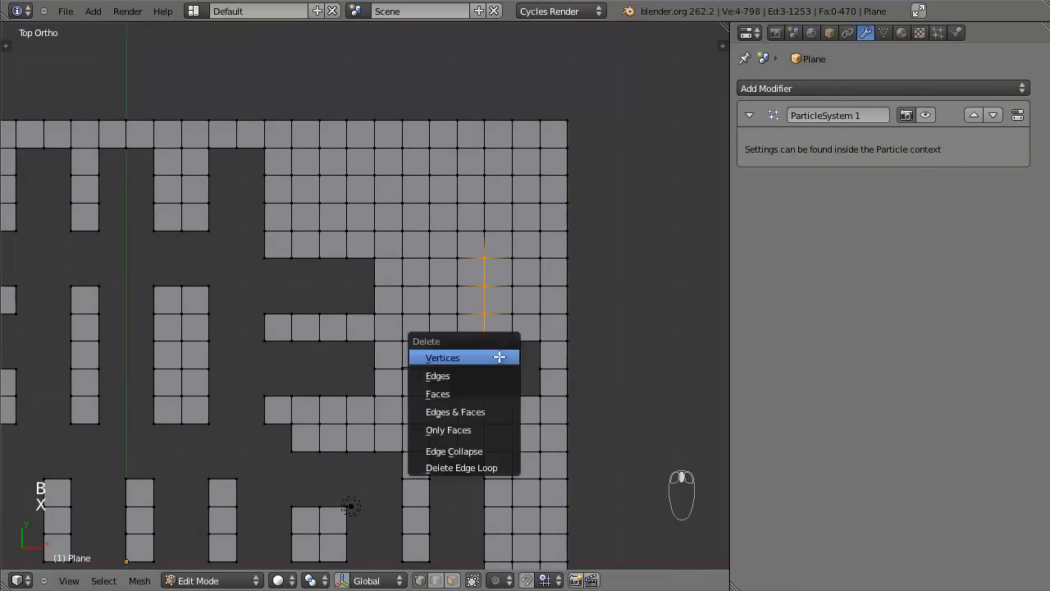
{"action": "left_click", "coordinate": [500, 357]}
Delete a row of six vertices across the top-right block, one row below the plane's top edge strip.
{"action": "middle_click_drag", "start_coordinate": [501, 211], "coordinate": [502, 292], "text": "shift"}
{"action": "key", "text": "a"}
{"action": "key", "text": "a"}
{"action": "key", "text": "b"}
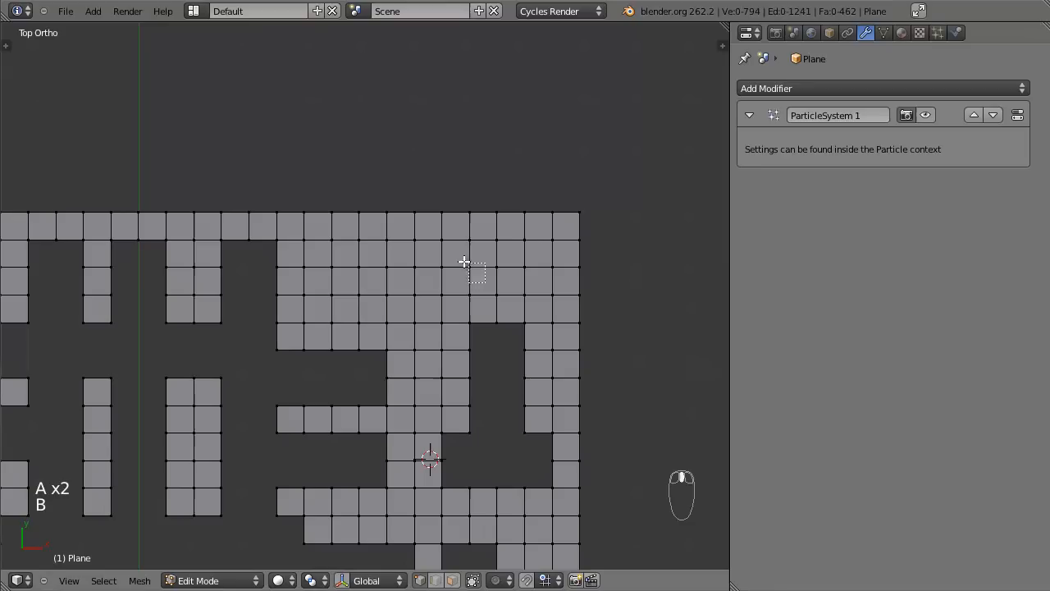
{"action": "left_click_drag", "start_coordinate": [333, 264], "coordinate": [332, 265]}
{"action": "key", "text": "x"}
{"action": "left_click", "coordinate": [330, 265]}
Delete a column of three vertices running down from the left end of the new top-right row.
{"action": "key", "text": "a"}
{"action": "key", "text": "a"}
{"action": "key", "text": "b"}
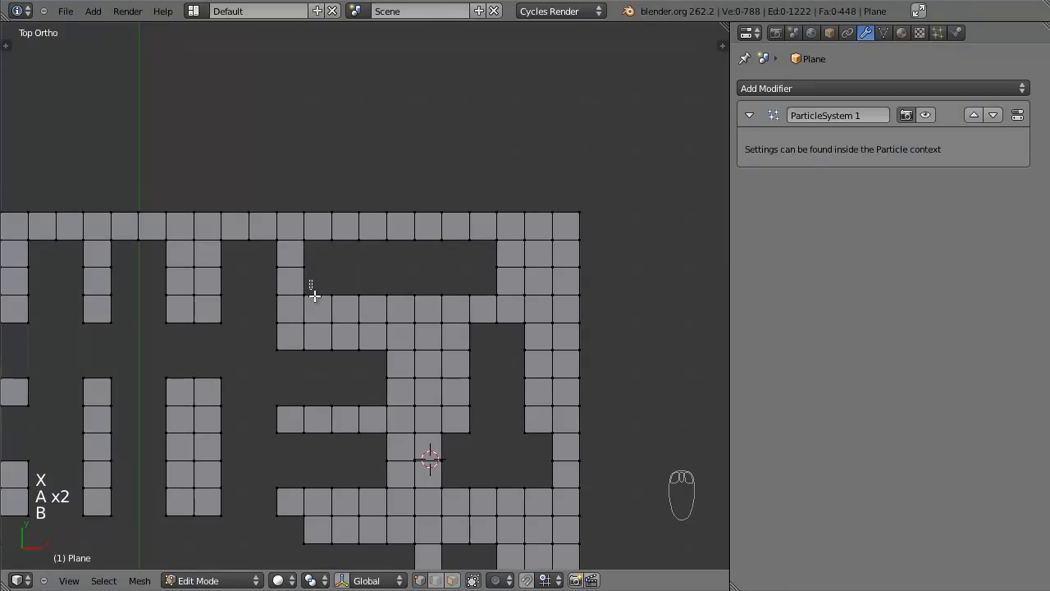
{"action": "left_click_drag", "start_coordinate": [338, 372], "coordinate": [338, 371]}
{"action": "key", "text": "x"}
{"action": "left_click", "coordinate": [337, 371]}
Delete a single vertex from the thick middle of the irregular block in the lower-left quarter.
{"action": "scroll", "coordinate": [352, 357], "scroll_direction": "down", "scroll_amount": 4}
{"action": "middle_click_drag", "start_coordinate": [364, 347], "coordinate": [445, 232], "text": "shift"}
{"action": "key", "text": "Tab"}
{"action": "middle_click_drag", "start_coordinate": [315, 456], "coordinate": [403, 334], "text": "shift"}
{"action": "key", "text": "Tab"}
{"action": "scroll", "coordinate": [438, 297], "scroll_direction": "up", "scroll_amount": 2}
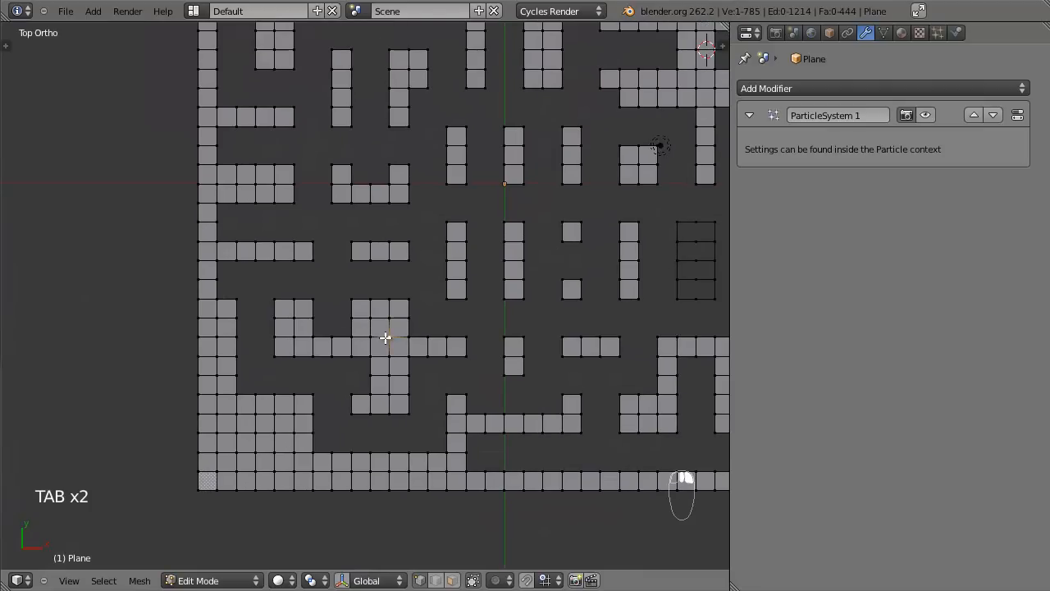
{"action": "key", "text": "Tab"}
{"action": "middle_click_drag", "start_coordinate": [490, 389], "coordinate": [423, 400], "text": "shift"}
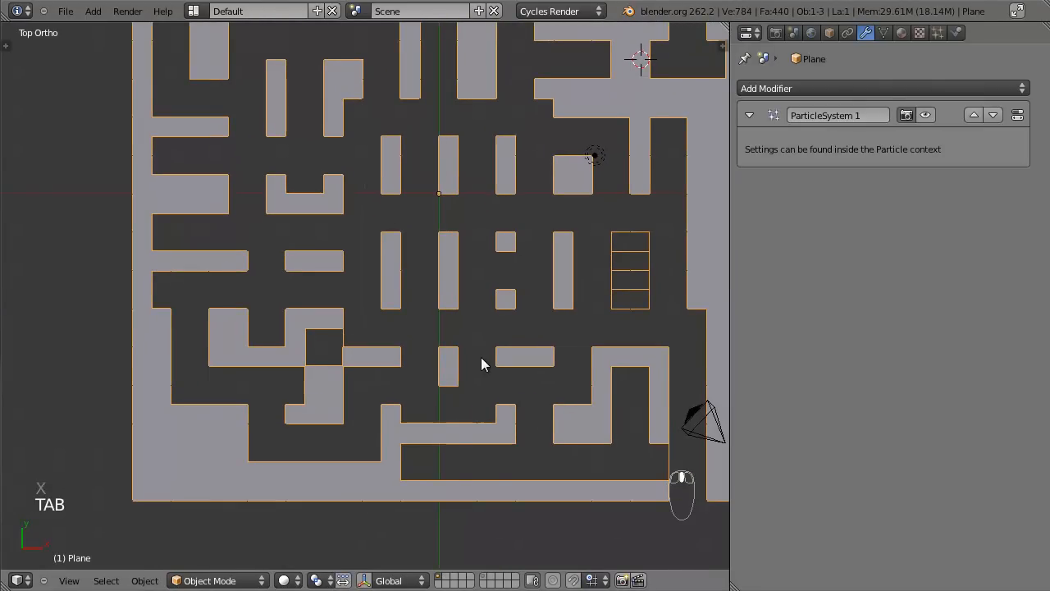
{"action": "key", "text": "Tab"}
{"action": "right_click", "coordinate": [345, 341]}
{"action": "scroll", "coordinate": [345, 342], "scroll_direction": "up", "scroll_amount": 2}
{"action": "scroll", "coordinate": [349, 363], "scroll_direction": "down", "scroll_amount": 3}
{"action": "key", "text": "Tab"}
Delete a column of three vertices in the top-left block, running up from the horizontal street.
{"action": "scroll", "coordinate": [459, 363], "scroll_direction": "down", "scroll_amount": 3}
{"action": "middle_click_drag", "start_coordinate": [400, 179], "coordinate": [380, 312], "text": "shift"}
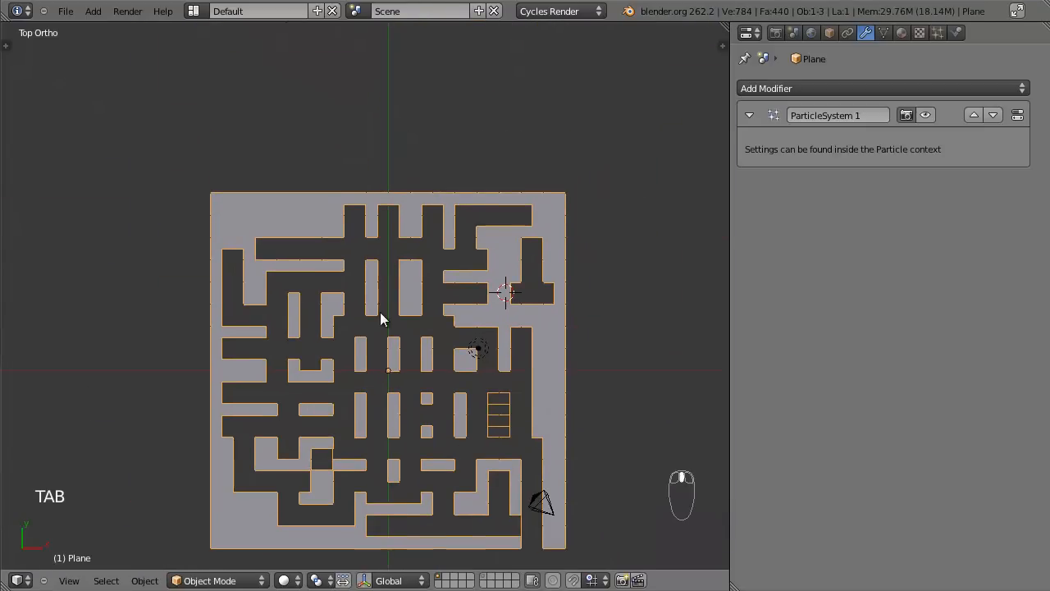
{"action": "scroll", "coordinate": [476, 346], "scroll_direction": "up", "scroll_amount": 3}
{"action": "key", "text": "Tab"}
{"action": "key", "text": "a"}
{"action": "key", "text": "a"}
{"action": "key", "text": "a"}
{"action": "key", "text": "a"}
{"action": "key", "text": "x"}
{"action": "left_click", "coordinate": [416, 208]}
Delete a second column of three vertices in the top-left block, three grid columns further left.
{"action": "left_click_drag", "start_coordinate": [417, 207], "coordinate": [354, 207]}
{"action": "key", "text": "a"}
{"action": "key", "text": "a"}
{"action": "key", "text": "x"}
{"action": "left_click", "coordinate": [354, 206]}
{"action": "middle_click_drag", "start_coordinate": [502, 280], "coordinate": [359, 281], "text": "shift"}
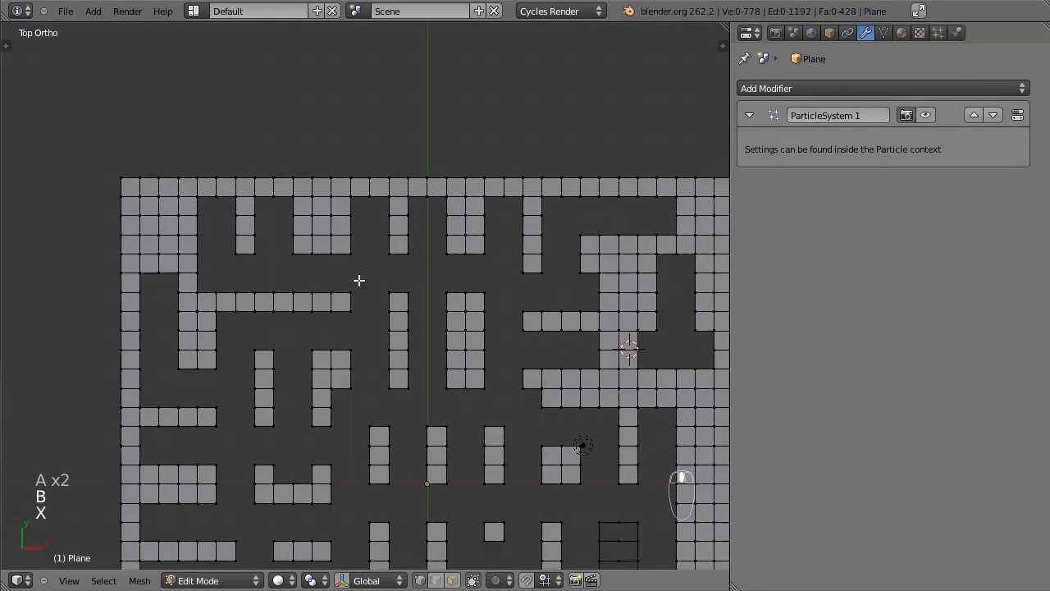
Delete a row of four vertices extending the bottom-left street left into the corner block.
{"action": "middle_click_drag", "start_coordinate": [480, 327], "coordinate": [388, 309], "text": "shift"}
{"action": "middle_click_drag", "start_coordinate": [533, 537], "coordinate": [518, 256], "text": "shift"}
{"action": "middle_click_drag", "start_coordinate": [326, 389], "coordinate": [467, 404], "text": "shift"}
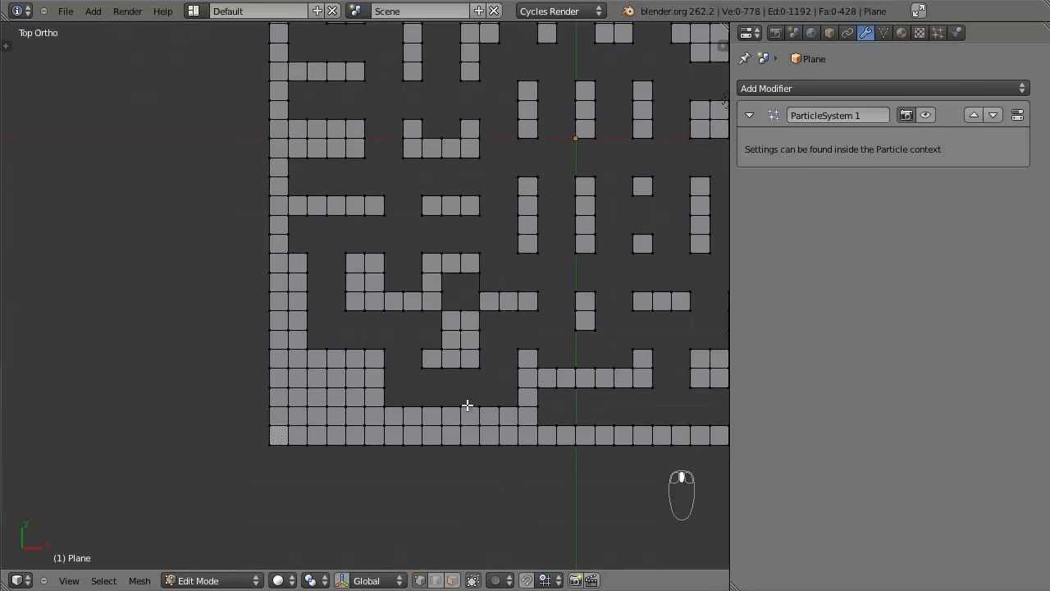
{"action": "left_click_drag", "start_coordinate": [390, 396], "coordinate": [320, 368]}
{"action": "key", "text": "x"}
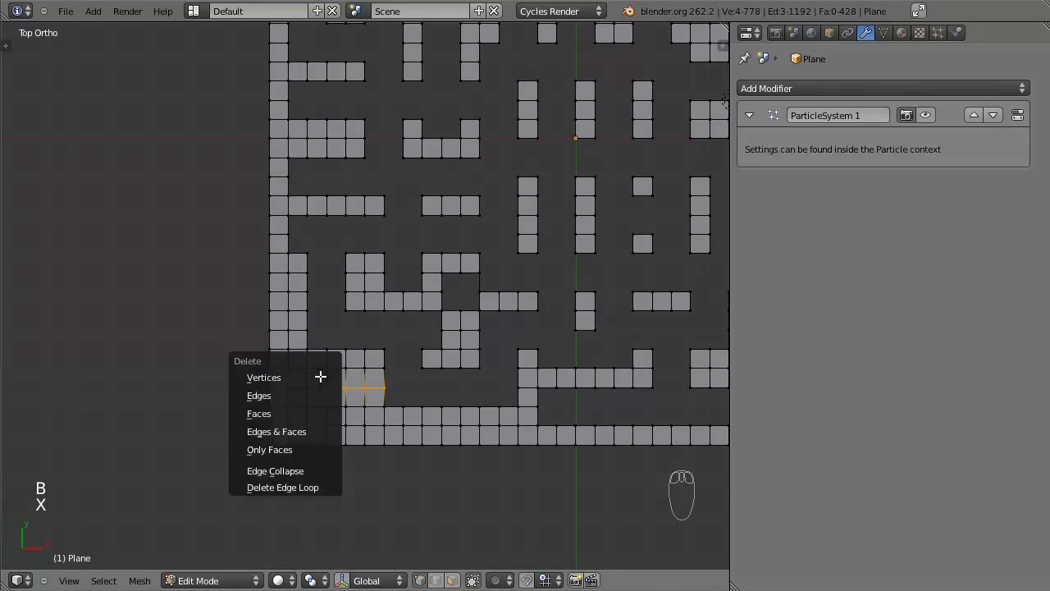
{"action": "left_click", "coordinate": [384, 375]}
Delete a column of two vertices through the strip along the plane's bottom edge, near the bottom-left corner.
{"action": "mouse_move", "coordinate": [445, 361]}
{"action": "middle_mouse_down", "text": "shift"}
{"action": "mouse_move", "coordinate": [300, 382]}
{"action": "mouse_move", "coordinate": [317, 467]}
{"action": "middle_mouse_up", "text": "shift"}
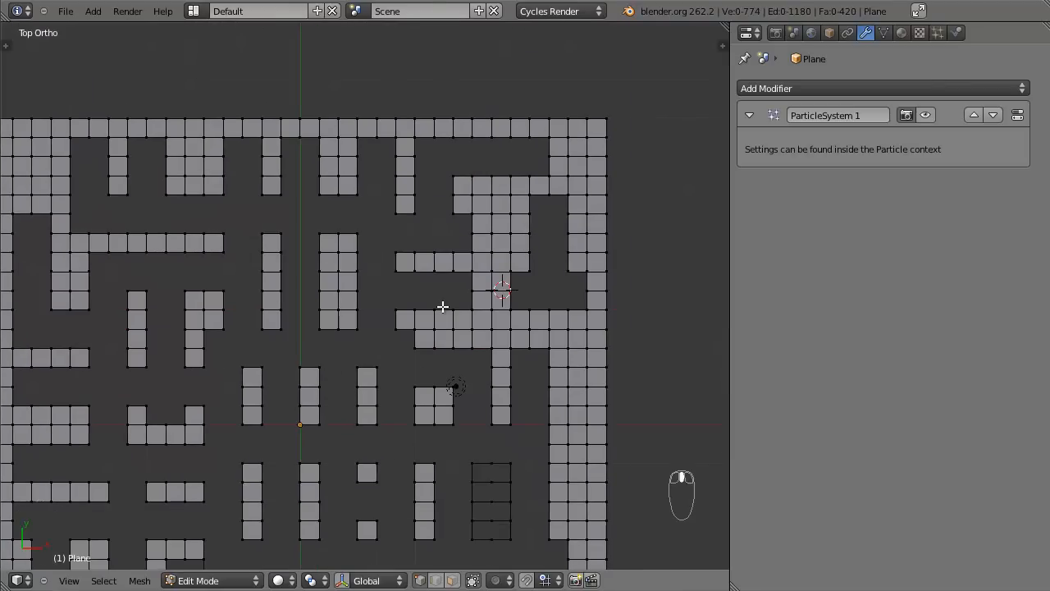
{"action": "middle_click_drag", "start_coordinate": [443, 306], "coordinate": [555, 325], "text": "shift"}
{"action": "middle_click_drag", "start_coordinate": [480, 307], "coordinate": [528, 322], "text": "shift"}
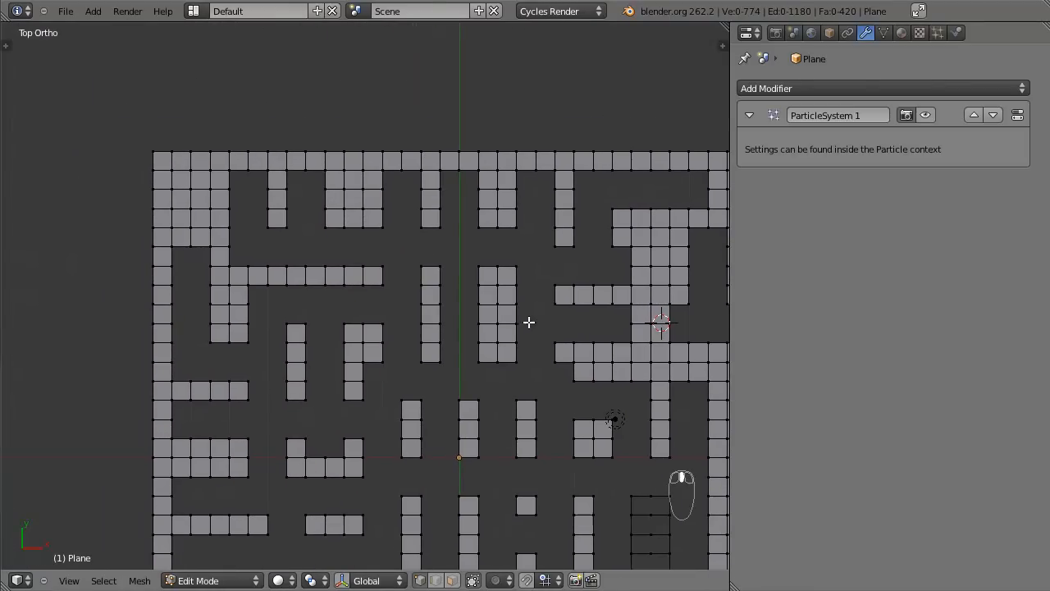
{"action": "scroll", "coordinate": [359, 366], "scroll_direction": "down", "scroll_amount": 3}
{"action": "middle_click_drag", "start_coordinate": [411, 392], "coordinate": [301, 280], "text": "shift"}
{"action": "middle_click_drag", "start_coordinate": [442, 335], "coordinate": [500, 247], "text": "shift"}
{"action": "middle_click_drag", "start_coordinate": [340, 312], "coordinate": [479, 309], "text": "shift"}
{"action": "scroll", "coordinate": [453, 337], "scroll_direction": "up", "scroll_amount": 5}
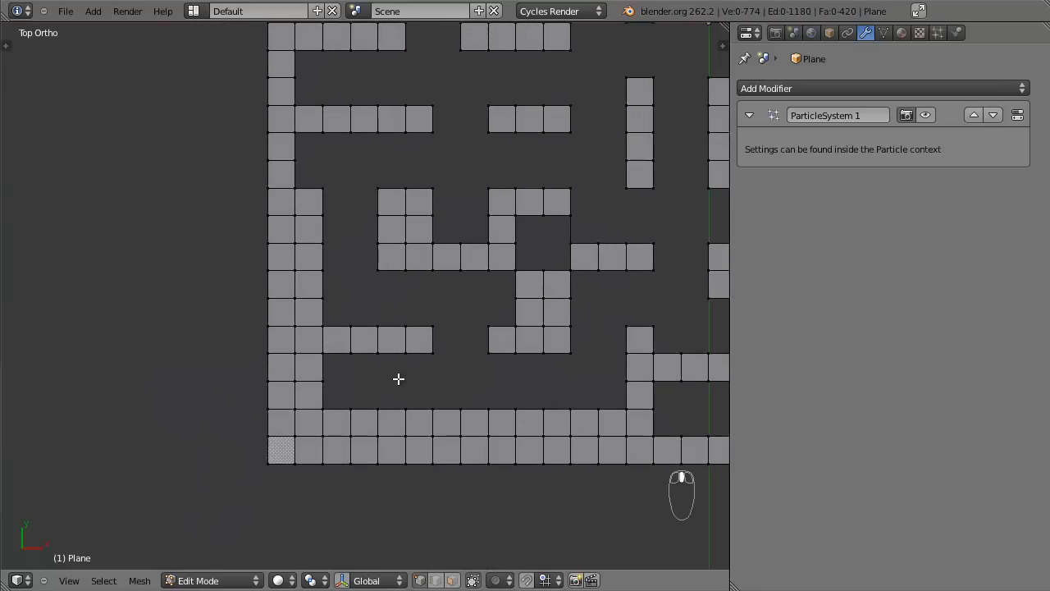
{"action": "left_click_drag", "start_coordinate": [410, 433], "coordinate": [411, 435]}
{"action": "key", "text": "x"}
{"action": "key", "text": "Tab"}
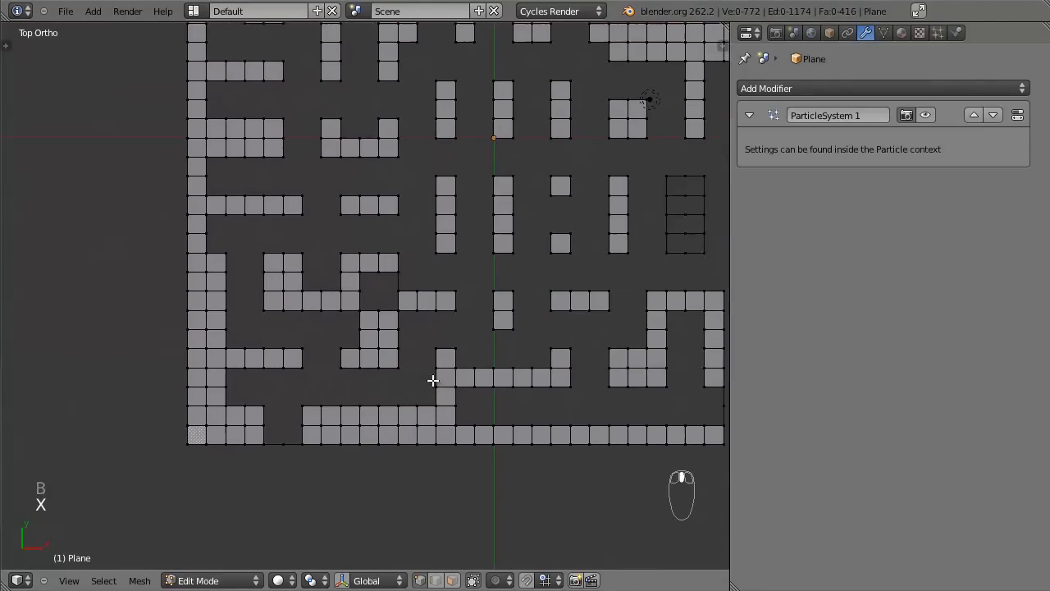
In camera view, move the camera back along its local Z axis and lower it slightly to frame more of the plane.
{"action": "middle_click_drag", "start_coordinate": [526, 246], "coordinate": [432, 417], "text": "shift"}
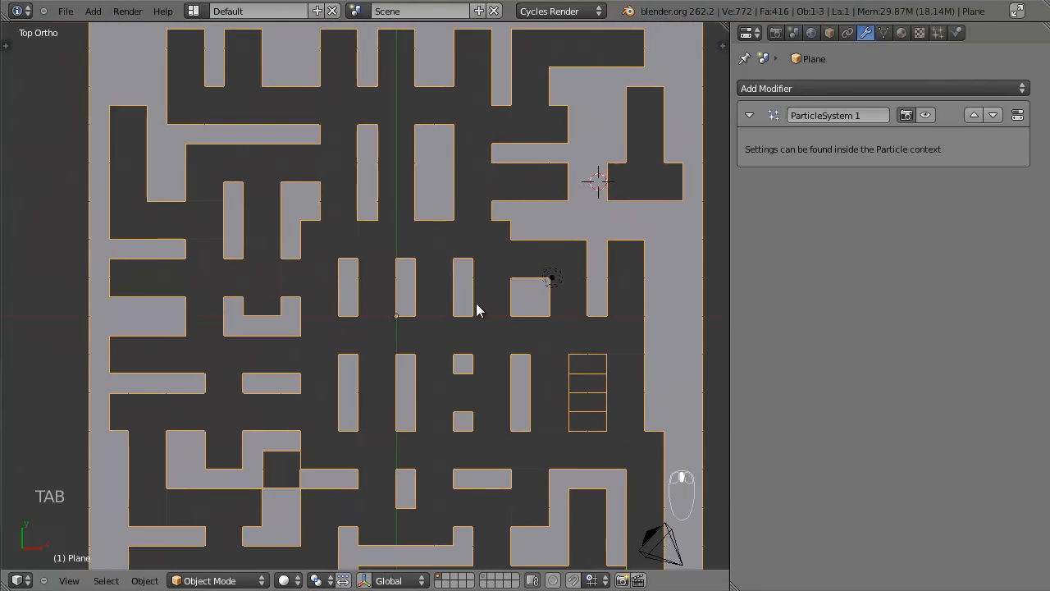
{"action": "key", "text": "KP_0"}
{"action": "right_click", "coordinate": [544, 227]}
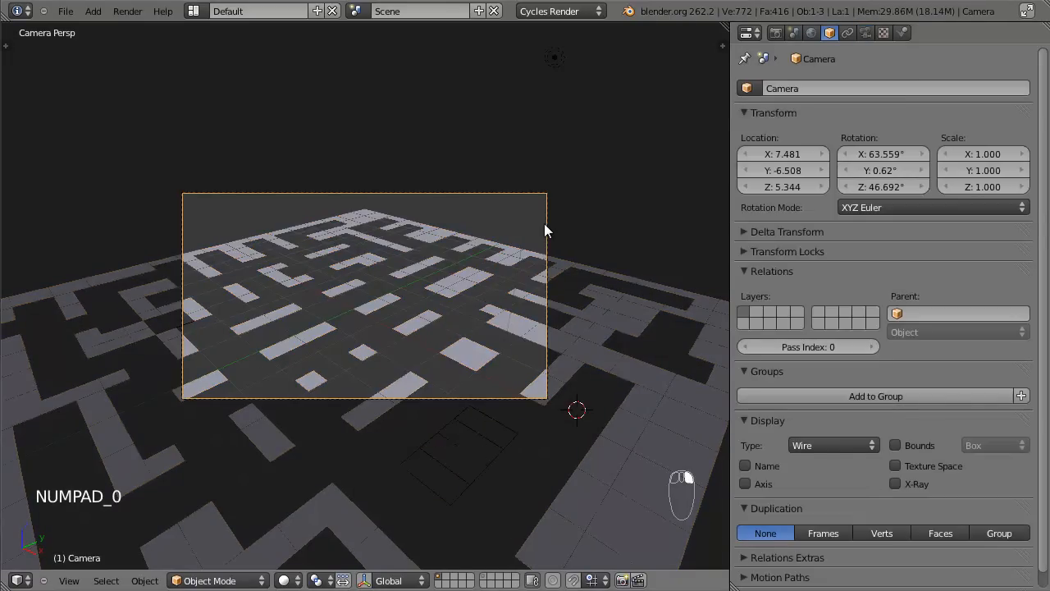
{"action": "key", "text": "g"}
{"action": "key", "text": "g"}
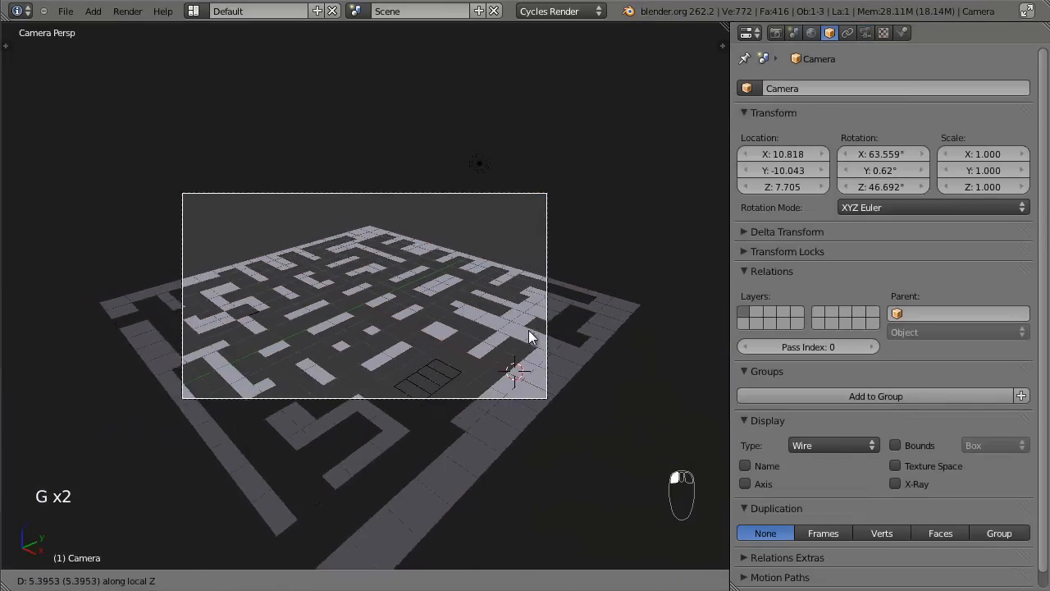
{"action": "key", "text": "g"}
{"action": "left_click", "coordinate": [526, 343]}
{"action": "scroll", "coordinate": [585, 260], "scroll_direction": "up", "scroll_amount": 3}
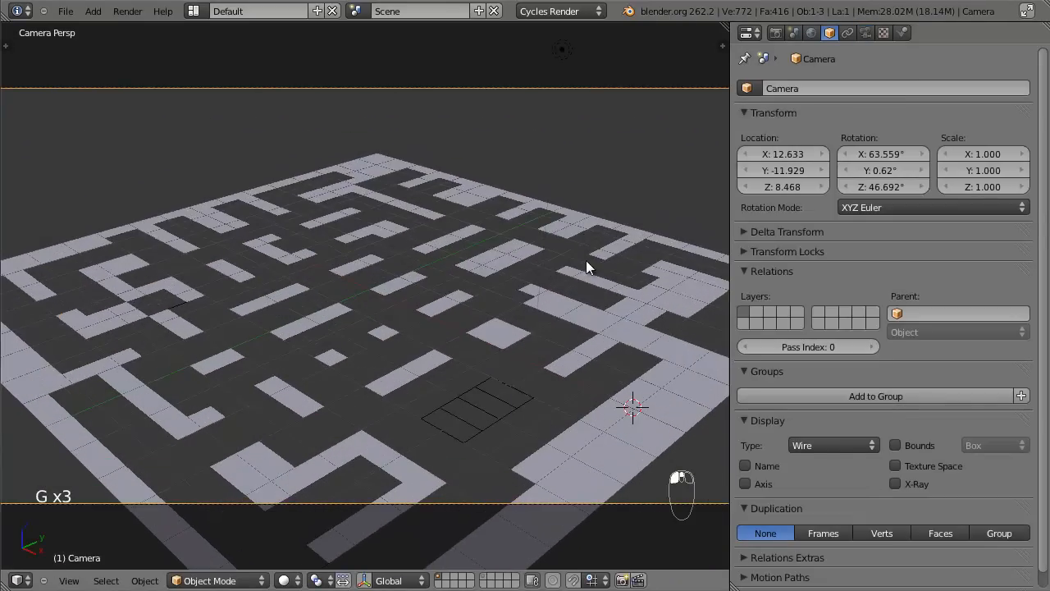
{"action": "scroll", "coordinate": [586, 260], "scroll_direction": "down", "scroll_amount": 1}
From the top view, delete a column of two vertices to cut through the long horizontal block in the plane's upper left.
{"action": "key", "text": "KP_7"}
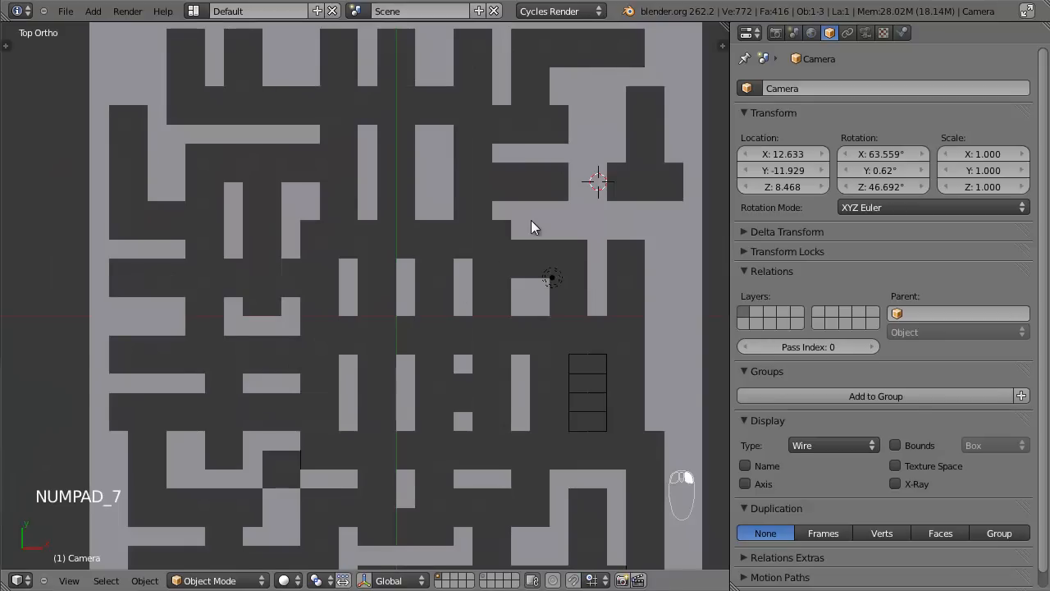
{"action": "right_click", "coordinate": [531, 225]}
{"action": "scroll", "coordinate": [532, 226], "scroll_direction": "down", "scroll_amount": 4}
{"action": "scroll", "coordinate": [500, 297], "scroll_direction": "up", "scroll_amount": 3}
{"action": "scroll", "coordinate": [459, 279], "scroll_direction": "down", "scroll_amount": 1}
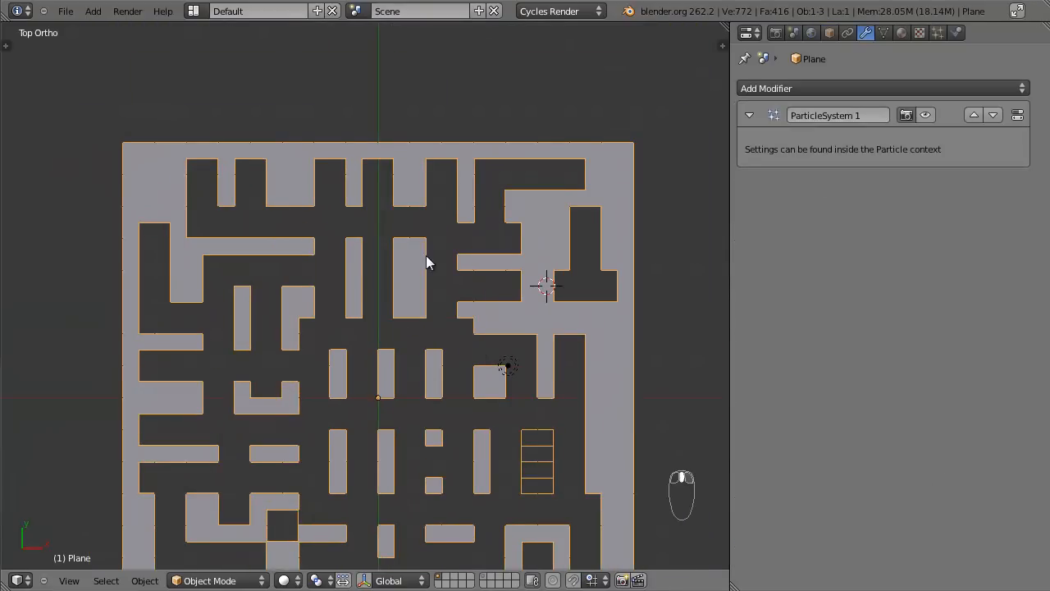
{"action": "scroll", "coordinate": [492, 295], "scroll_direction": "up", "scroll_amount": 5}
{"action": "key", "text": "Tab"}
{"action": "key", "text": "a"}
{"action": "key", "text": "a"}
{"action": "key", "text": "a"}
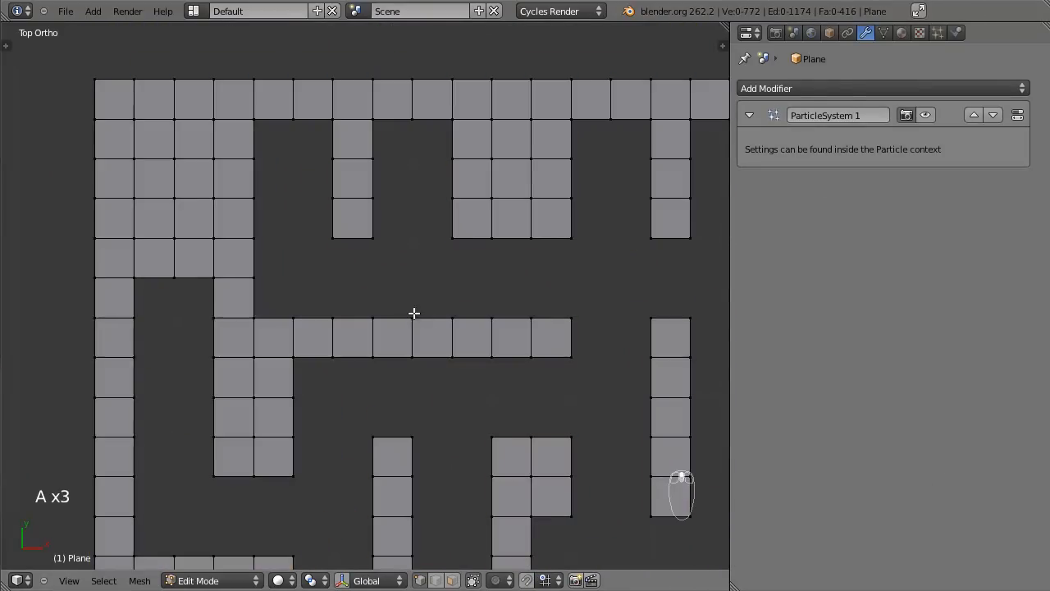
{"action": "key", "text": "a"}
{"action": "key", "text": "a"}
{"action": "key", "text": "b"}
{"action": "left_click_drag", "start_coordinate": [329, 305], "coordinate": [344, 383]}
{"action": "key", "text": "x"}
{"action": "left_click", "coordinate": [345, 382]}
Delete a row of three vertices through the 3D cursor to connect the streets on both sides.
{"action": "scroll", "coordinate": [344, 383], "scroll_direction": "down", "scroll_amount": 4}
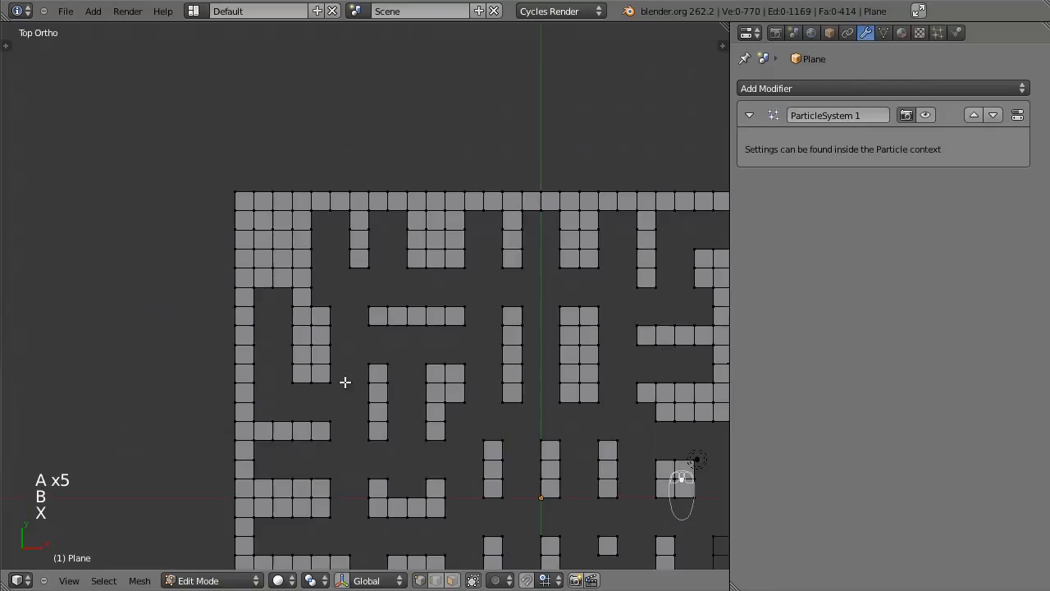
{"action": "middle_click_drag", "start_coordinate": [407, 362], "coordinate": [350, 292], "text": "shift"}
{"action": "key", "text": "Tab"}
{"action": "scroll", "coordinate": [408, 328], "scroll_direction": "down", "scroll_amount": 1}
{"action": "scroll", "coordinate": [446, 239], "scroll_direction": "up", "scroll_amount": 2}
{"action": "key", "text": "Tab"}
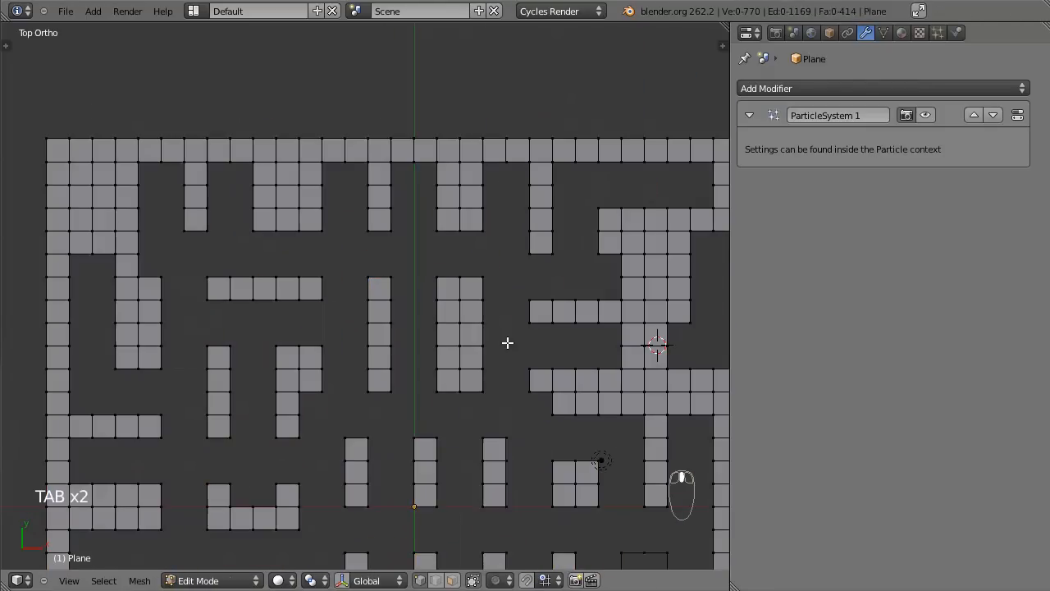
{"action": "scroll", "coordinate": [499, 351], "scroll_direction": "down", "scroll_amount": 3}
{"action": "middle_click_drag", "start_coordinate": [504, 360], "coordinate": [386, 326], "text": "shift"}
{"action": "middle_click_drag", "start_coordinate": [438, 372], "coordinate": [424, 330], "text": "shift"}
{"action": "scroll", "coordinate": [459, 249], "scroll_direction": "up", "scroll_amount": 3}
{"action": "key", "text": "a"}
{"action": "key", "text": "a"}
{"action": "key", "text": "b"}
{"action": "left_click_drag", "start_coordinate": [447, 250], "coordinate": [372, 232]}
{"action": "key", "text": "x"}
{"action": "left_click", "coordinate": [370, 229]}
Delete two stacked vertices at the lower edge of the block directly above the 3D cursor.
{"action": "scroll", "coordinate": [438, 219], "scroll_direction": "down", "scroll_amount": 3}
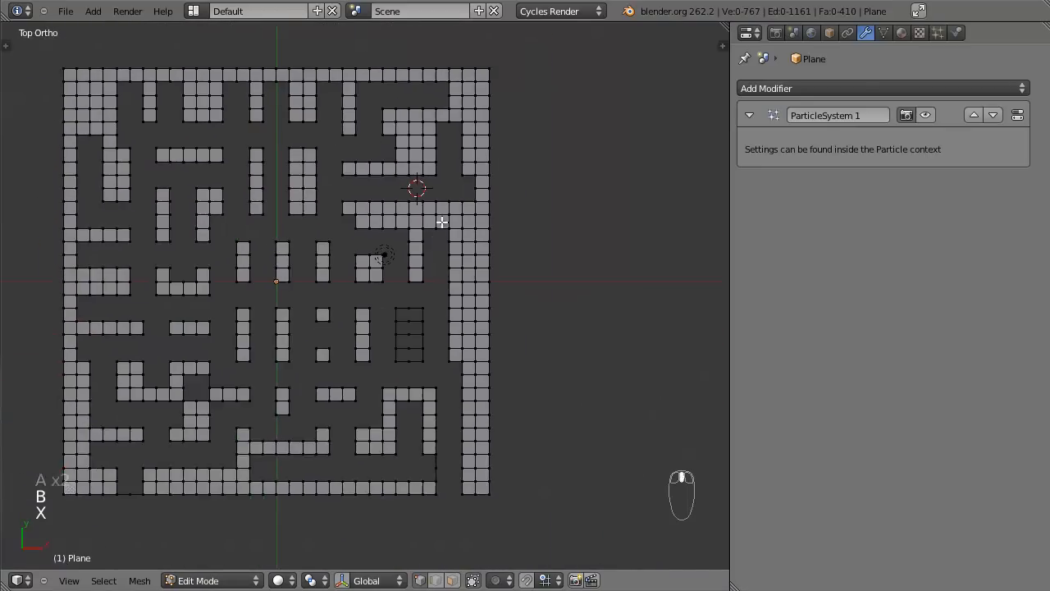
{"action": "middle_click_drag", "start_coordinate": [438, 218], "coordinate": [436, 380], "text": "shift"}
{"action": "scroll", "coordinate": [438, 376], "scroll_direction": "up", "scroll_amount": 3}
{"action": "key", "text": "x"}
{"action": "left_click", "coordinate": [455, 324]}
Delete one vertex on the right side of the three-wide block along the top edge, left of the green axis.
{"action": "scroll", "coordinate": [452, 334], "scroll_direction": "down", "scroll_amount": 5}
{"action": "middle_click_drag", "start_coordinate": [443, 284], "coordinate": [483, 260], "text": "shift"}
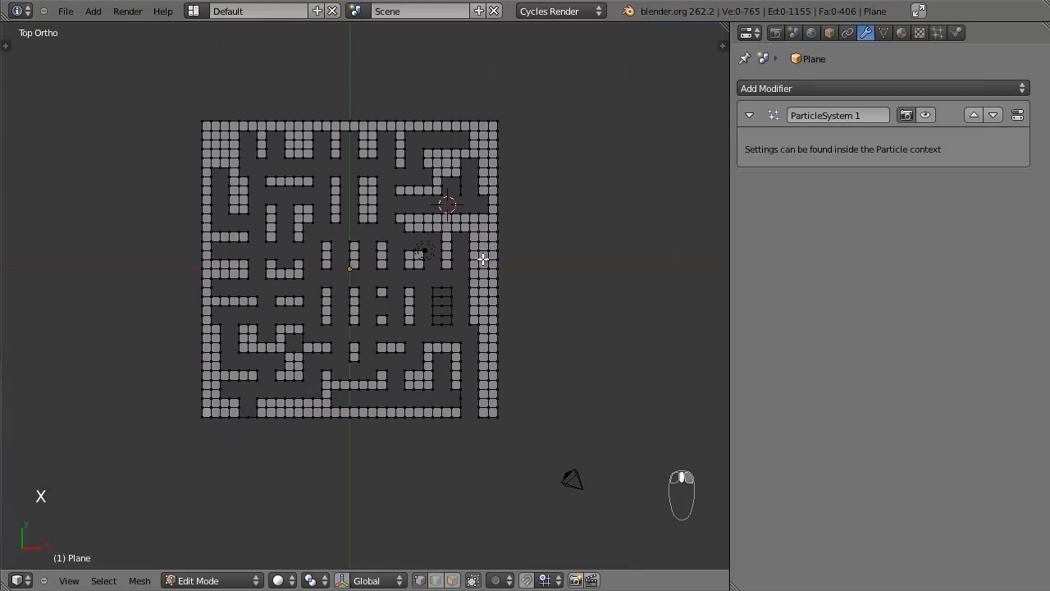
{"action": "scroll", "coordinate": [474, 308], "scroll_direction": "up", "scroll_amount": 3}
{"action": "mouse_move", "coordinate": [340, 388]}
{"action": "middle_mouse_down", "text": "shift"}
{"action": "mouse_move", "coordinate": [476, 300]}
{"action": "mouse_move", "coordinate": [396, 417]}
{"action": "middle_mouse_up", "text": "shift"}
{"action": "mouse_move", "coordinate": [414, 270]}
{"action": "middle_mouse_down", "text": "shift"}
{"action": "mouse_move", "coordinate": [354, 475]}
{"action": "mouse_move", "coordinate": [277, 470]}
{"action": "middle_mouse_up", "text": "shift"}
{"action": "scroll", "coordinate": [469, 246], "scroll_direction": "down", "scroll_amount": 4, "text": "shift"}
{"action": "scroll", "coordinate": [427, 263], "scroll_direction": "up", "scroll_amount": 7, "text": "shift"}
{"action": "middle_click_drag", "start_coordinate": [314, 263], "coordinate": [399, 289], "text": "shift"}
{"action": "scroll", "coordinate": [399, 290], "scroll_direction": "up", "scroll_amount": 2}
{"action": "middle_click_drag", "start_coordinate": [400, 289], "coordinate": [375, 293], "text": "shift"}
{"action": "key", "text": "x"}
{"action": "left_click", "coordinate": [439, 277]}
{"action": "scroll", "coordinate": [485, 329], "scroll_direction": "down", "scroll_amount": 3}
{"action": "key", "text": "Tab"}
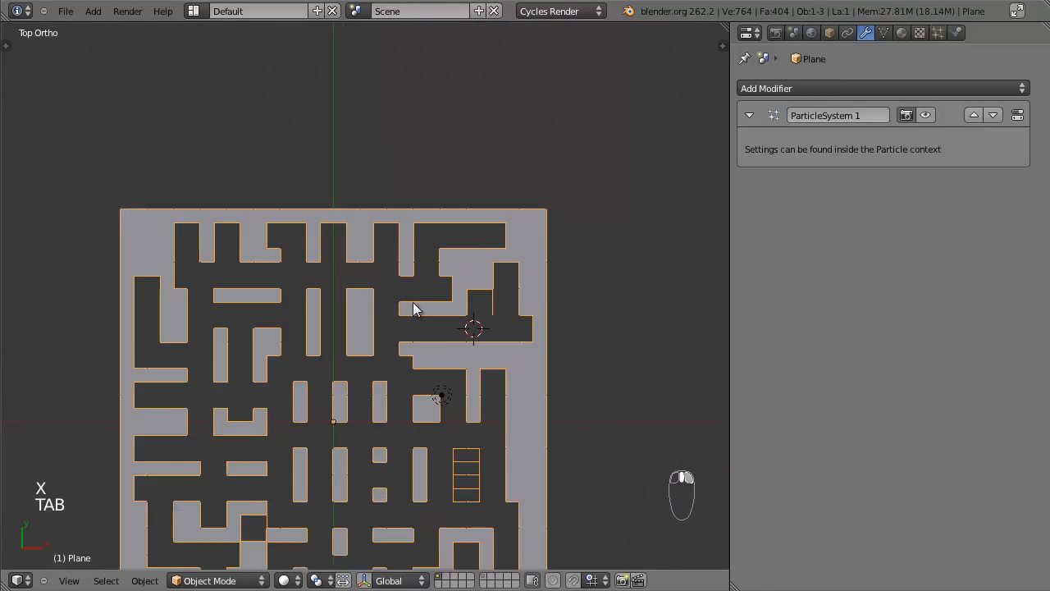
Delete one vertex on each long side of the two-wide vertical block right of the green axis.
{"action": "key", "text": "Tab"}
{"action": "scroll", "coordinate": [437, 314], "scroll_direction": "up", "scroll_amount": 2}
{"action": "middle_click_drag", "start_coordinate": [404, 330], "coordinate": [464, 321], "text": "shift"}
{"action": "key", "text": "x"}
{"action": "left_click", "coordinate": [445, 335]}
{"action": "key", "text": "Tab"}
{"action": "key", "text": "Tab"}
{"action": "scroll", "coordinate": [418, 320], "scroll_direction": "up", "scroll_amount": 2}
{"action": "key", "text": "x"}
{"action": "left_click", "coordinate": [413, 306]}
{"action": "key", "text": "Tab"}
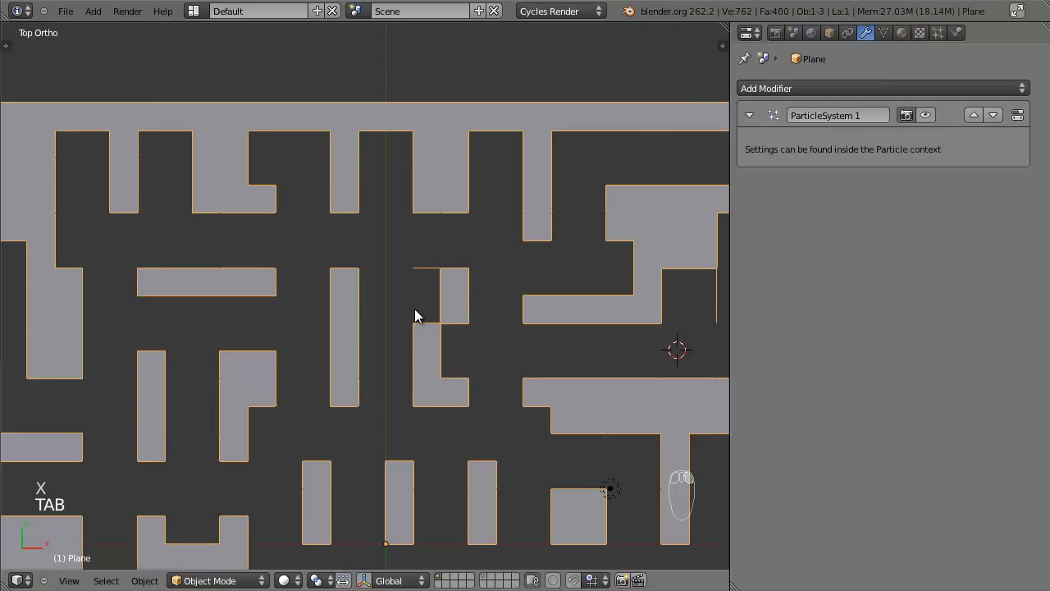
Delete one vertex on the lower edge and one on the upper edge of the long block below the 3D cursor.
{"action": "scroll", "coordinate": [415, 309], "scroll_direction": "down", "scroll_amount": 5}
{"action": "scroll", "coordinate": [361, 289], "scroll_direction": "up", "scroll_amount": 4}
{"action": "key", "text": "Tab"}
{"action": "right_click", "coordinate": [397, 325]}
{"action": "key", "text": "x"}
{"action": "left_click", "coordinate": [398, 324]}
{"action": "right_click", "coordinate": [481, 286]}
{"action": "key", "text": "x"}
{"action": "left_click", "coordinate": [483, 288]}
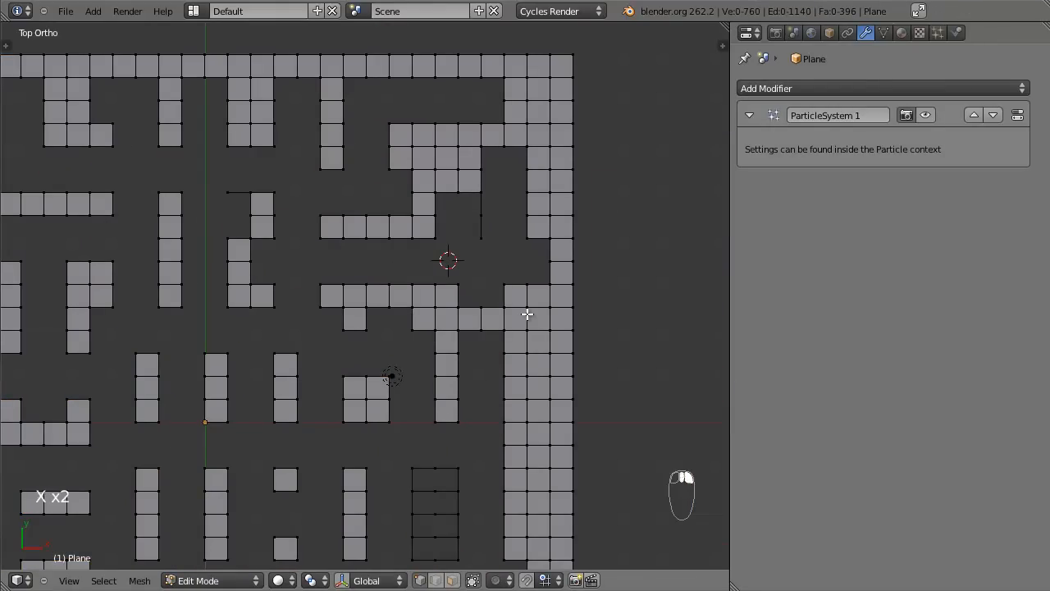
Delete two vertices from the solid group of faces in the plane's upper-left corner.
{"action": "middle_click_drag", "start_coordinate": [528, 314], "coordinate": [600, 279], "text": "shift"}
{"action": "scroll", "coordinate": [525, 286], "scroll_direction": "down", "scroll_amount": 2}
{"action": "middle_click_drag", "start_coordinate": [442, 293], "coordinate": [563, 317], "text": "shift"}
{"action": "middle_click_drag", "start_coordinate": [328, 311], "coordinate": [437, 322], "text": "shift"}
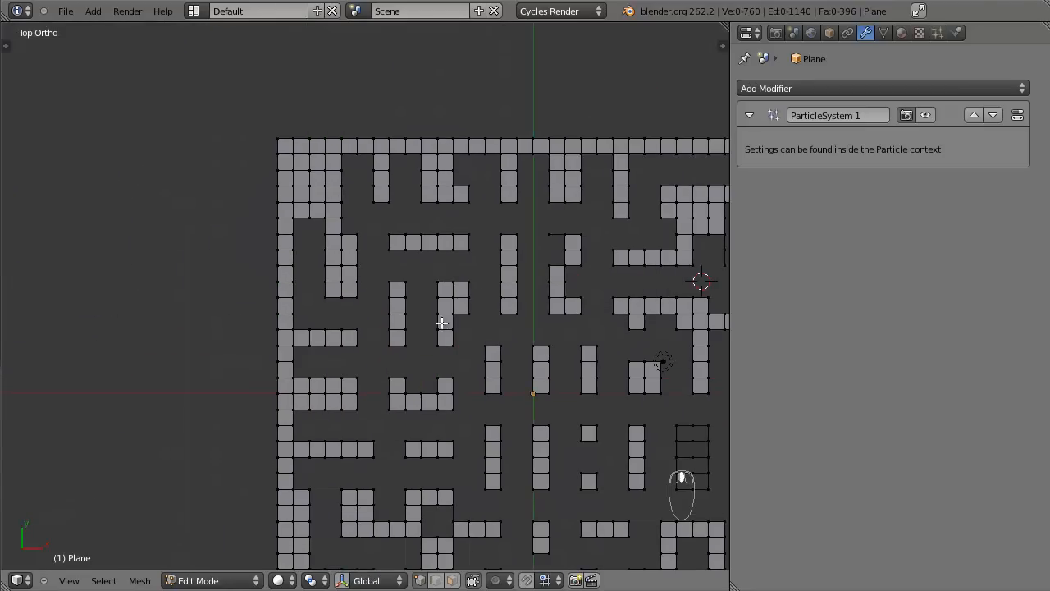
{"action": "key", "text": "Tab"}
{"action": "scroll", "coordinate": [410, 305], "scroll_direction": "up", "scroll_amount": 2}
{"action": "middle_click_drag", "start_coordinate": [353, 229], "coordinate": [314, 248], "text": "shift"}
{"action": "key", "text": "Tab"}
{"action": "key", "text": "x"}
{"action": "left_click", "coordinate": [365, 259]}
{"action": "scroll", "coordinate": [394, 291], "scroll_direction": "down", "scroll_amount": 2}
{"action": "key", "text": "Tab"}
{"action": "scroll", "coordinate": [410, 276], "scroll_direction": "down", "scroll_amount": 3}
{"action": "middle_click_drag", "start_coordinate": [480, 336], "coordinate": [431, 247], "text": "shift"}
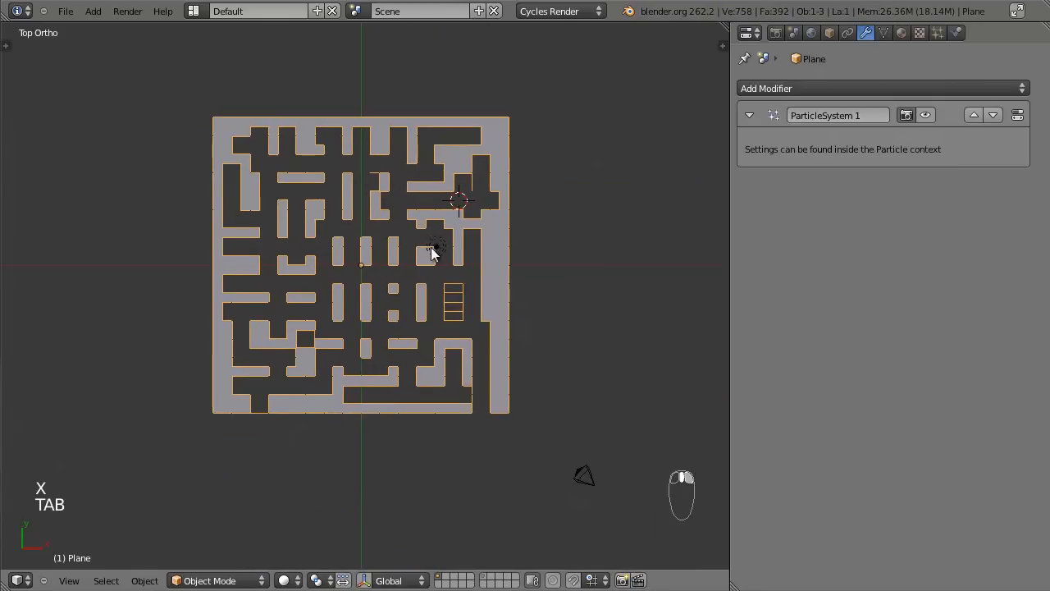
Delete two vertices on the lower edge of the two-row block crossing the red axis at the plane's left border.
{"action": "scroll", "coordinate": [413, 283], "scroll_direction": "up", "scroll_amount": 2}
{"action": "middle_click_drag", "start_coordinate": [352, 287], "coordinate": [460, 317], "text": "shift"}
{"action": "key", "text": "Tab"}
{"action": "scroll", "coordinate": [413, 352], "scroll_direction": "up", "scroll_amount": 3}
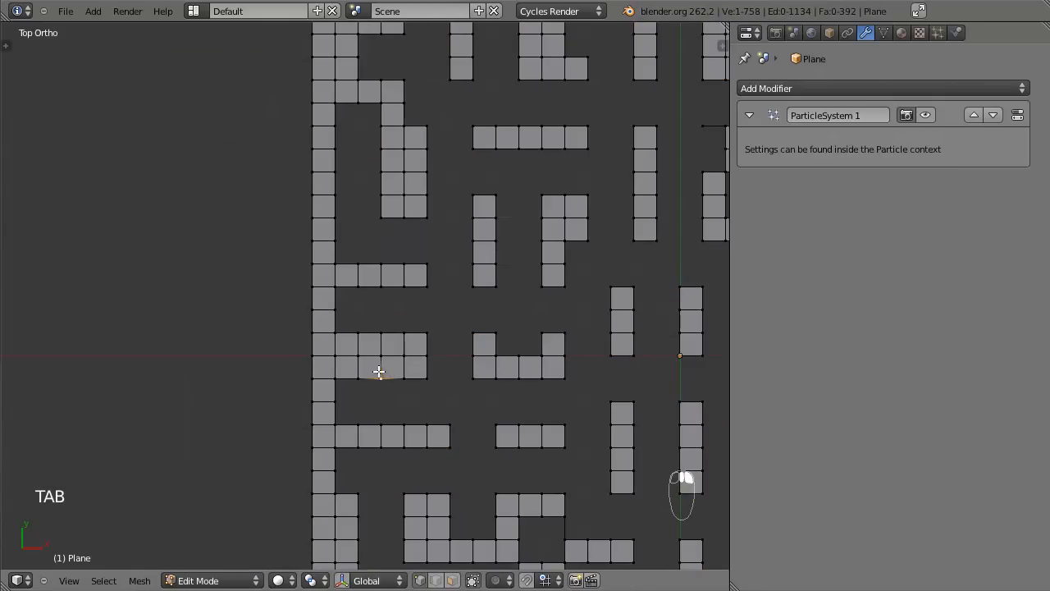
{"action": "key", "text": "x"}
{"action": "left_click", "coordinate": [411, 332]}
{"action": "key", "text": "Tab"}
{"action": "scroll", "coordinate": [455, 366], "scroll_direction": "down", "scroll_amount": 3}
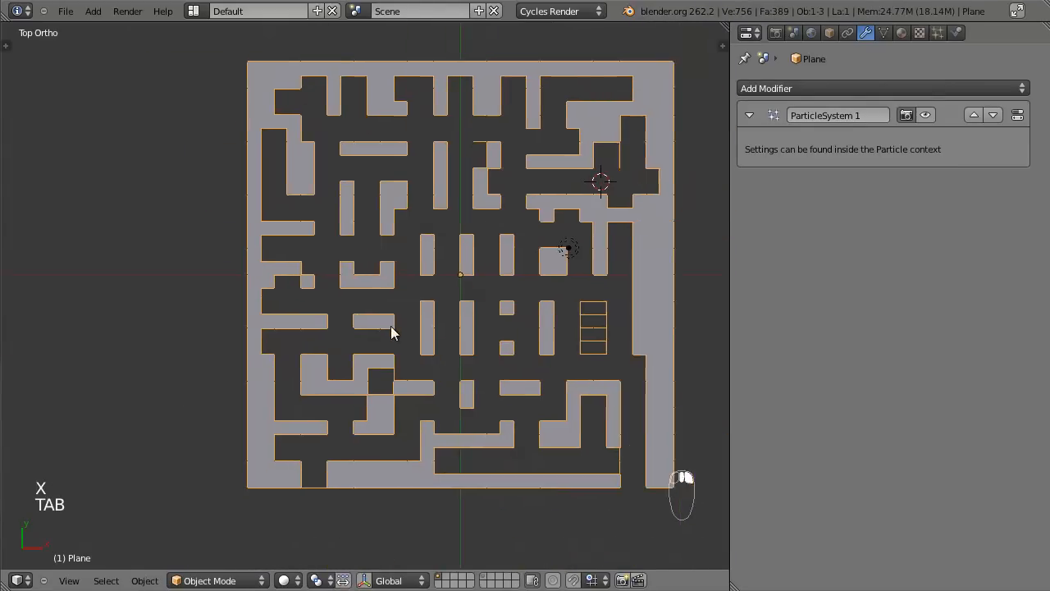
Delete one vertex at the upper-right corner of the square hole enclosed by the lower-left blocks.
{"action": "middle_click_drag", "start_coordinate": [507, 355], "coordinate": [474, 334], "text": "shift"}
{"action": "scroll", "coordinate": [523, 347], "scroll_direction": "up", "scroll_amount": 1}
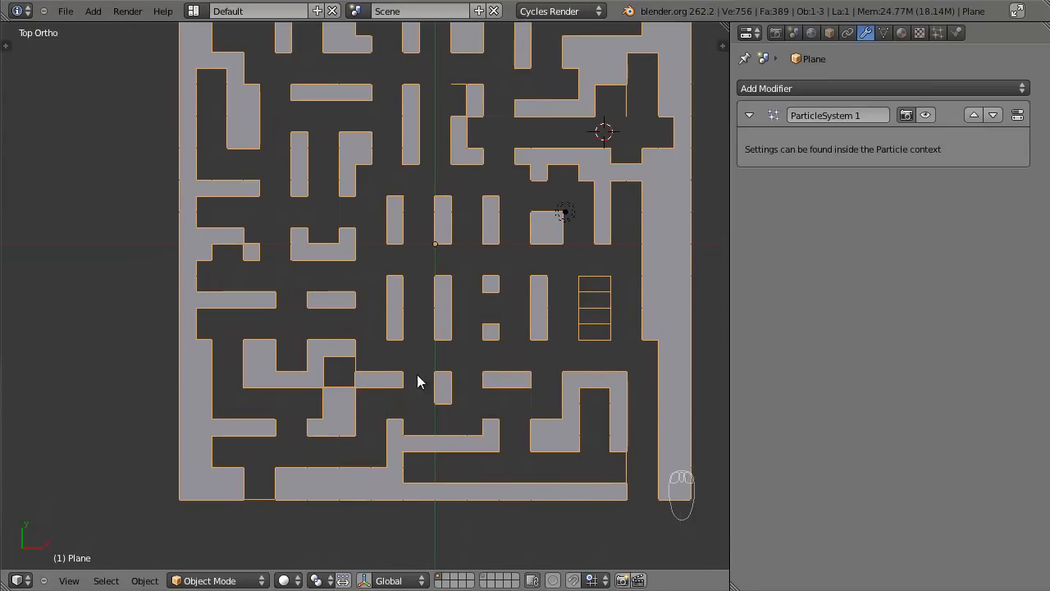
{"action": "scroll", "coordinate": [417, 383], "scroll_direction": "up", "scroll_amount": 2}
{"action": "key", "text": "Tab"}
{"action": "key", "text": "x"}
{"action": "left_click", "coordinate": [282, 418]}
{"action": "key", "text": "Tab"}
{"action": "scroll", "coordinate": [320, 434], "scroll_direction": "down", "scroll_amount": 3}
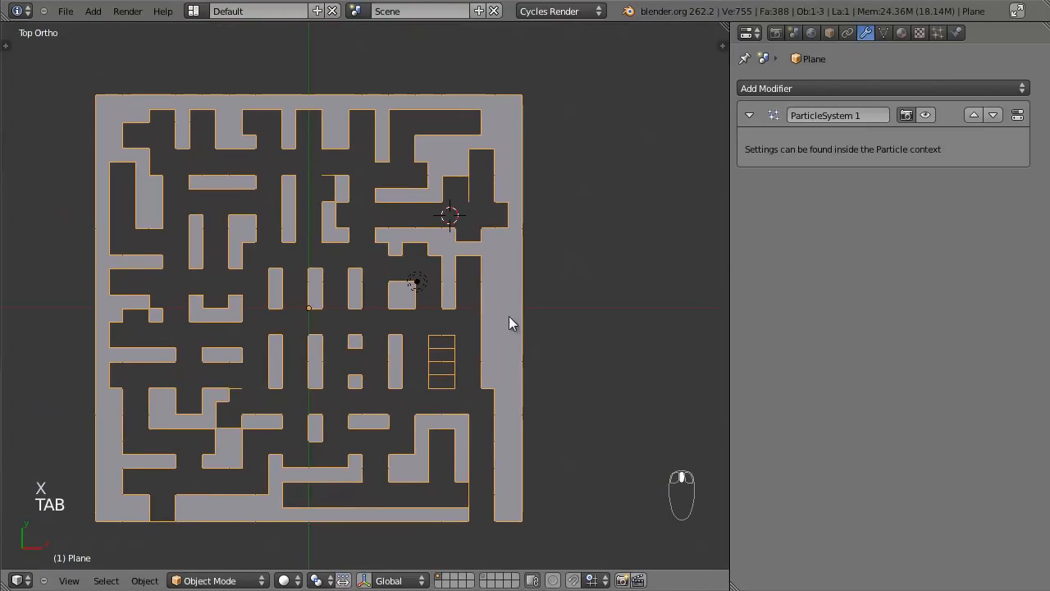
Delete two vertices on the inner edge of the wide right border strip, near the red axis.
{"action": "key", "text": "Tab"}
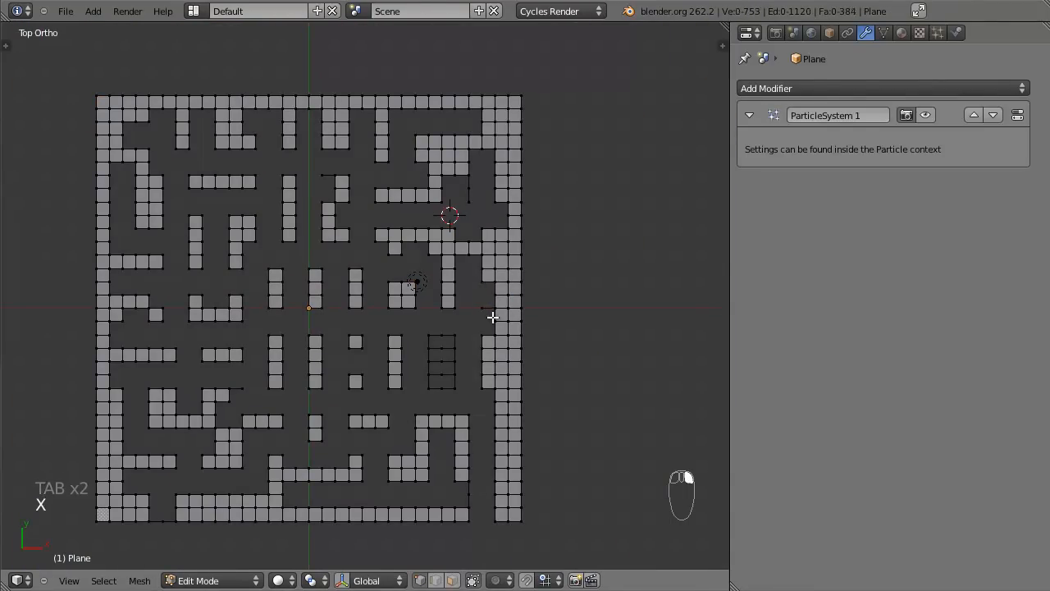
{"action": "key", "text": "x"}
{"action": "left_click", "coordinate": [492, 356]}
{"action": "key", "text": "Tab"}
{"action": "scroll", "coordinate": [489, 370], "scroll_direction": "up", "scroll_amount": 2}
{"action": "middle_click_drag", "start_coordinate": [401, 395], "coordinate": [433, 336], "text": "shift"}
{"action": "scroll", "coordinate": [513, 336], "scroll_direction": "down", "scroll_amount": 1}
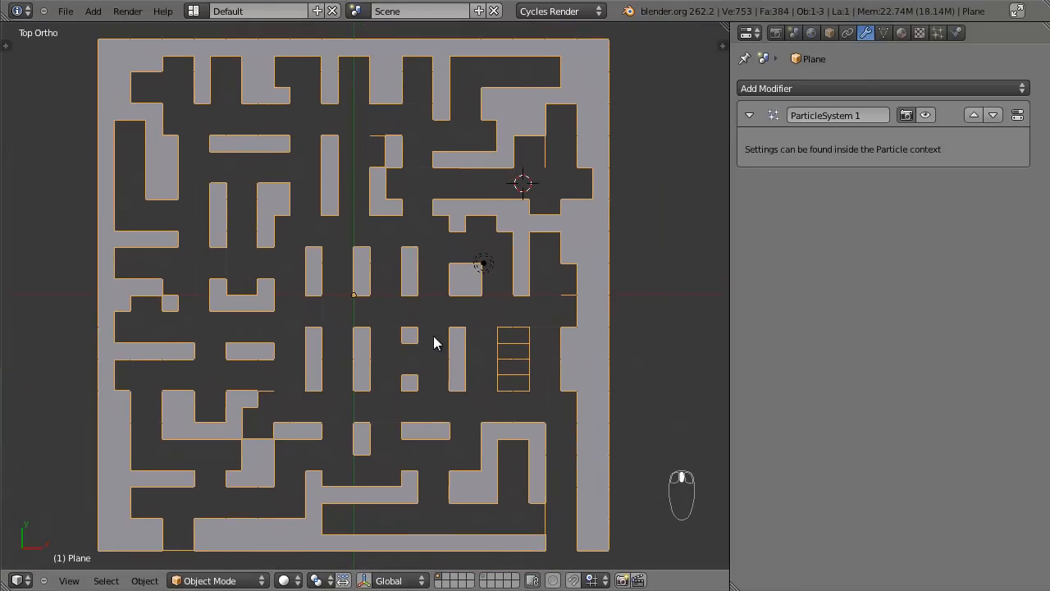
Select all of the plane's vertices and read its vertex count.
{"action": "middle_click_drag", "start_coordinate": [433, 377], "coordinate": [458, 296]}
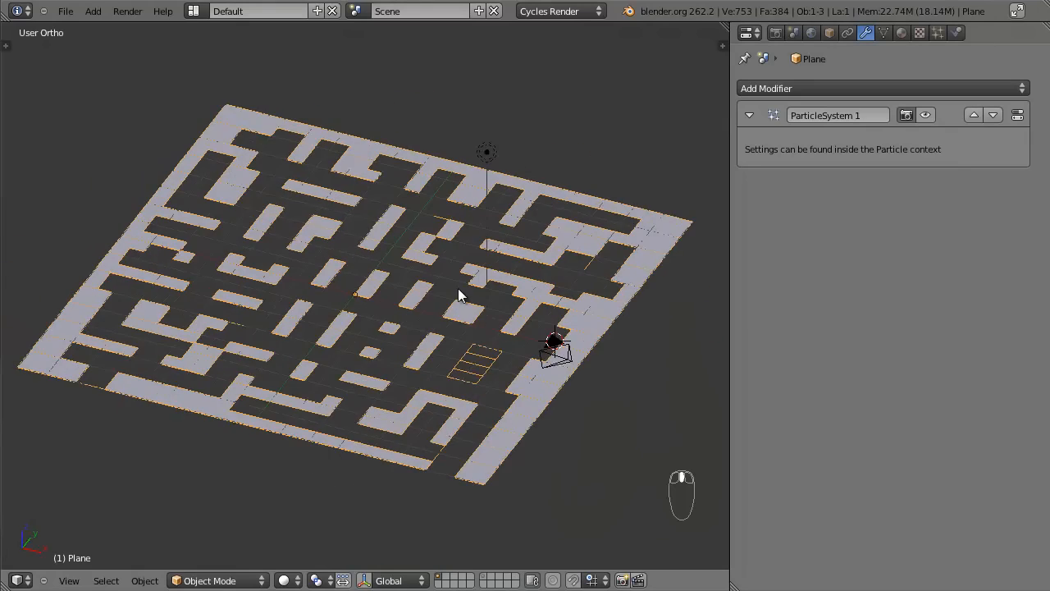
{"action": "key", "text": "KP_0"}
{"action": "key", "text": "KP_7"}
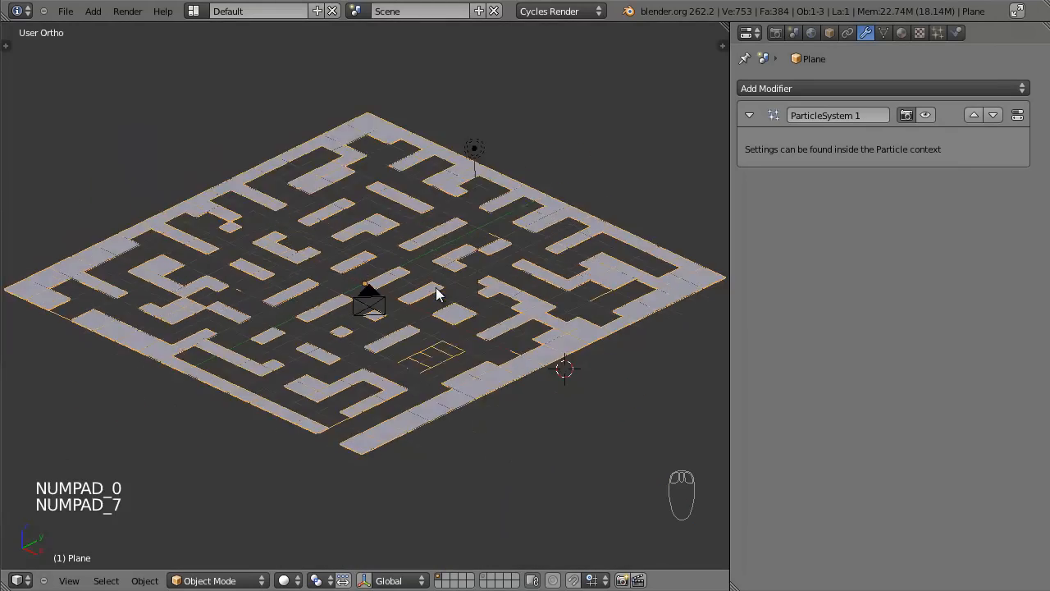
{"action": "middle_click_drag", "start_coordinate": [424, 246], "coordinate": [443, 256]}
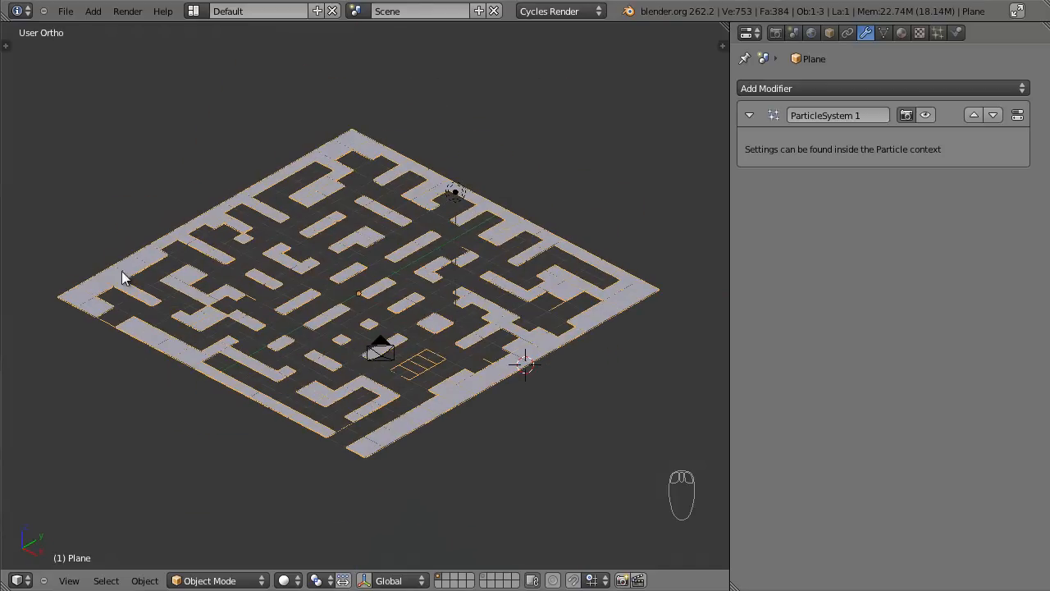
{"action": "key", "text": "Tab"}
{"action": "key", "text": "a"}
{"action": "key", "text": "a"}
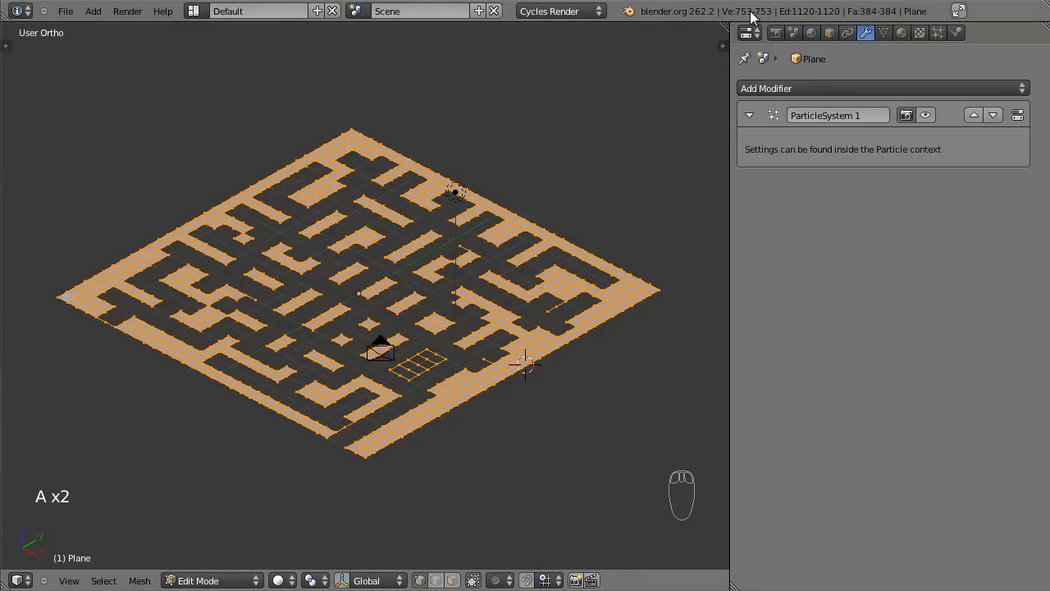
{"action": "key", "text": "Tab"}
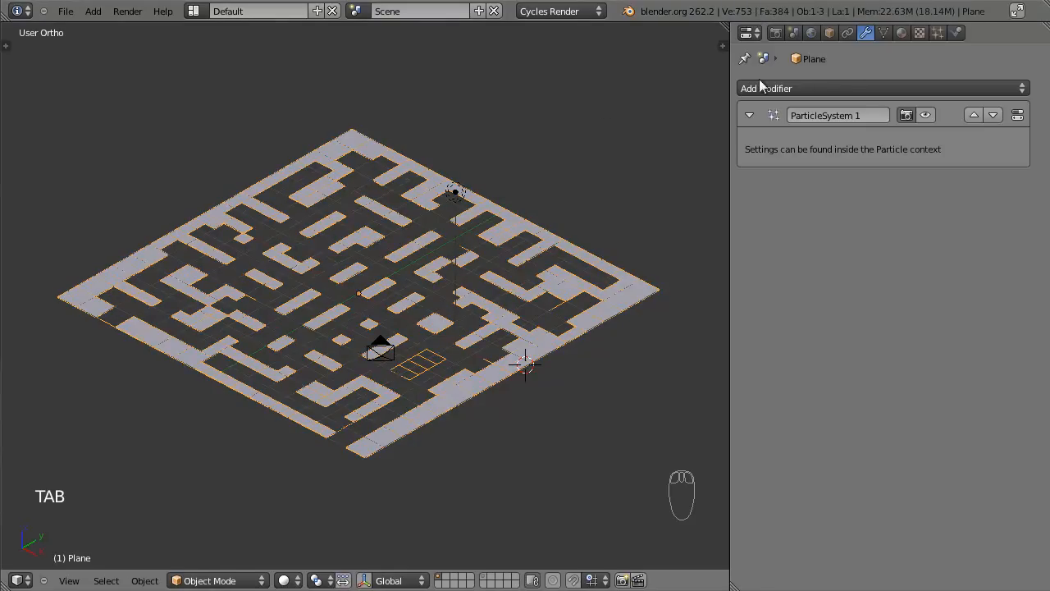
Set the plane's particle emission number to 753 to match its vertex count.
{"action": "left_click", "coordinate": [938, 33]}
{"action": "key", "text": "Tab"}
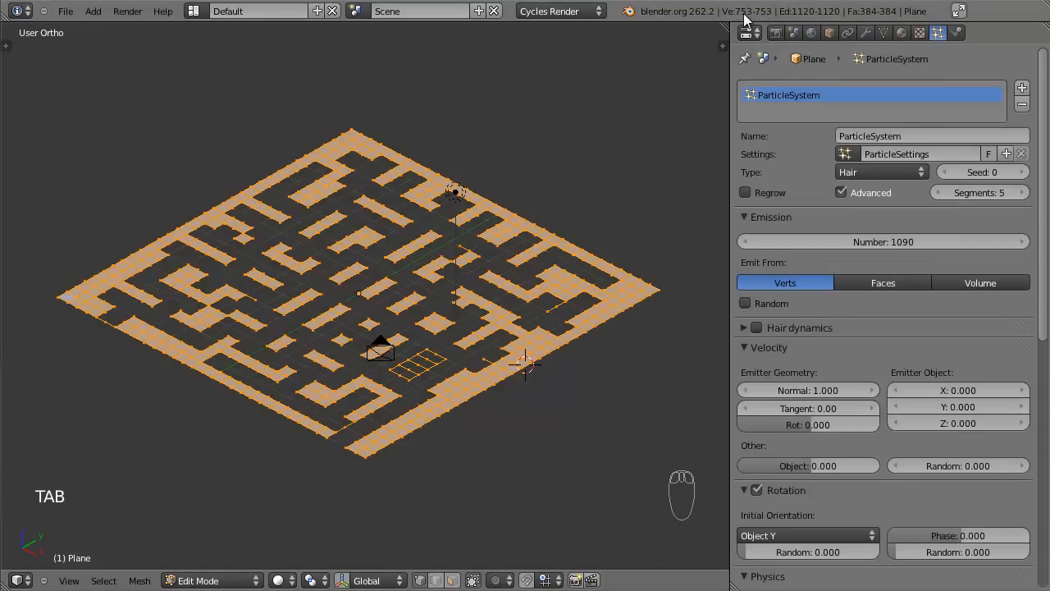
{"action": "left_click", "coordinate": [861, 241]}
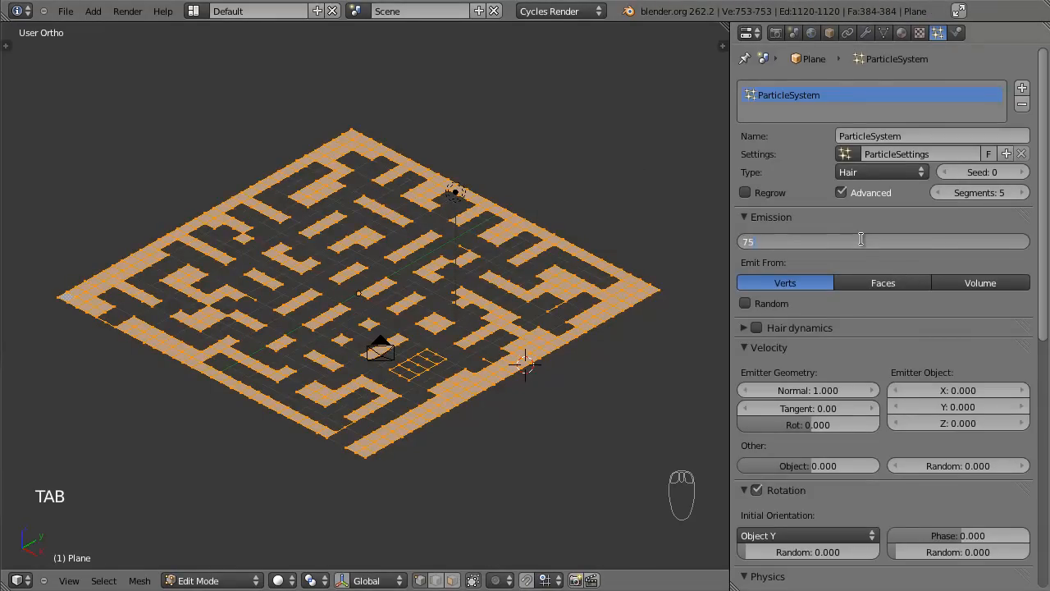
{"action": "type", "text": "753"}
{"action": "key", "text": "Return"}
{"action": "key", "text": "Tab"}
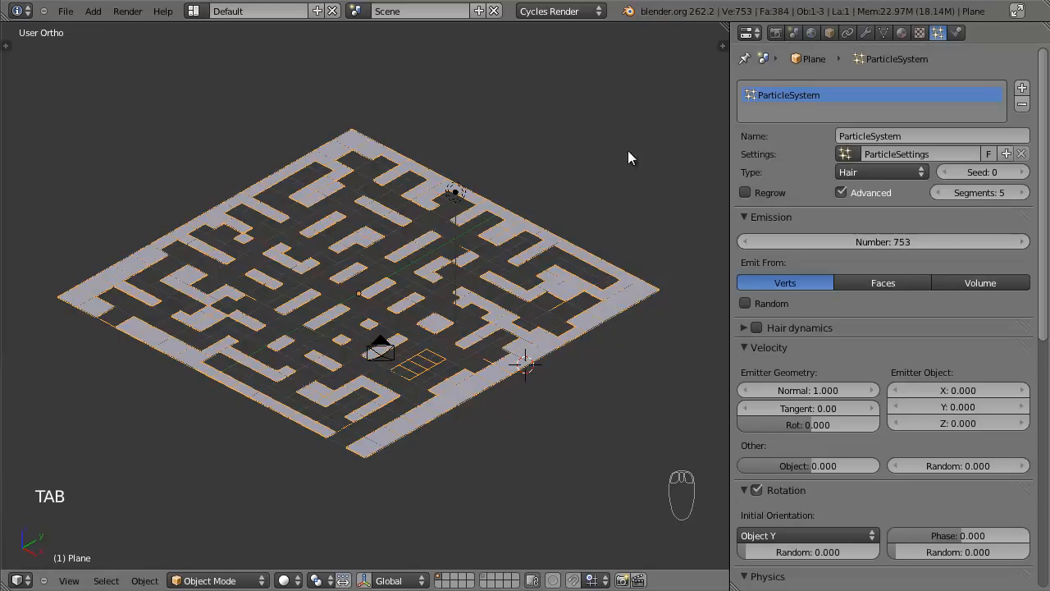
Turn on the particle system's viewport display so the high-rises are drawn on the plane, and inspect the city.
{"action": "left_click", "coordinate": [883, 32]}
{"action": "left_click", "coordinate": [865, 32]}
{"action": "left_click", "coordinate": [926, 114]}
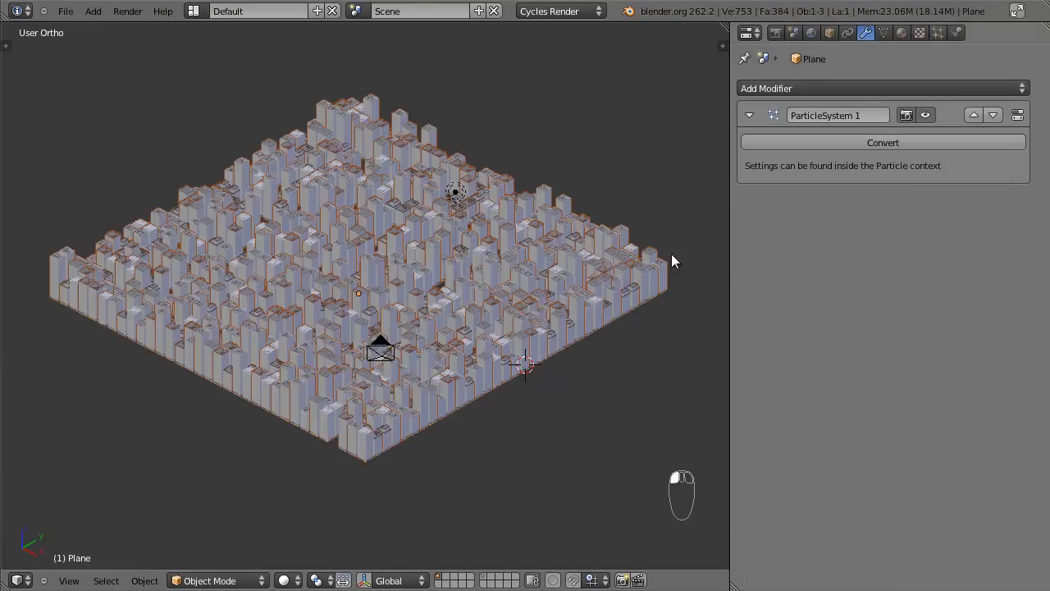
{"action": "middle_click_drag", "start_coordinate": [425, 312], "coordinate": [473, 351]}
{"action": "scroll", "coordinate": [473, 351], "scroll_direction": "up", "scroll_amount": 2}
{"action": "middle_click_drag", "start_coordinate": [370, 377], "coordinate": [286, 324]}
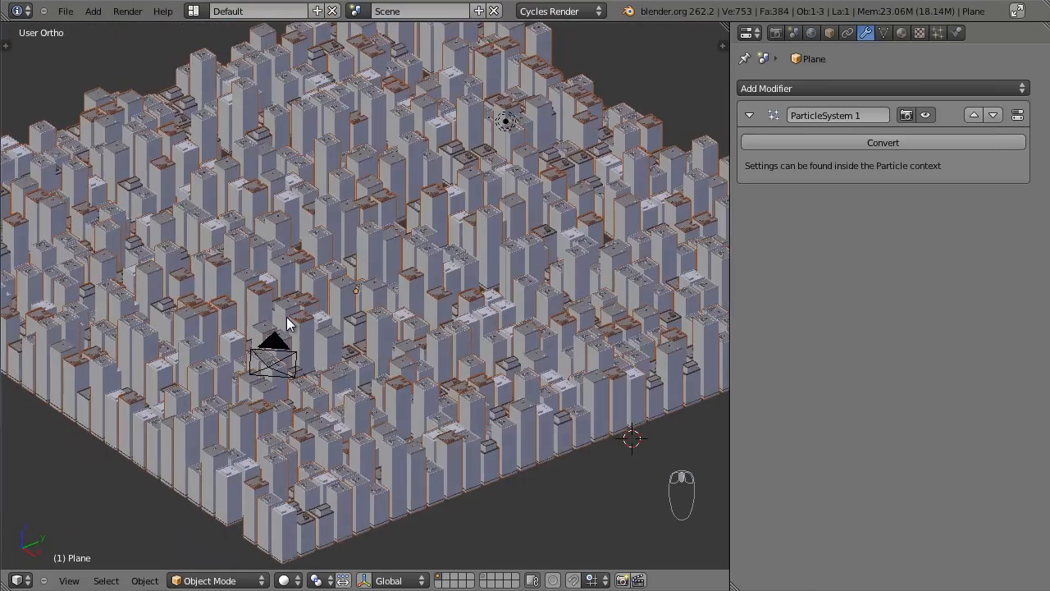
Look through the camera, select it, move it forward over the high-rises and tilt it downward.
{"action": "key", "text": "KP_0"}
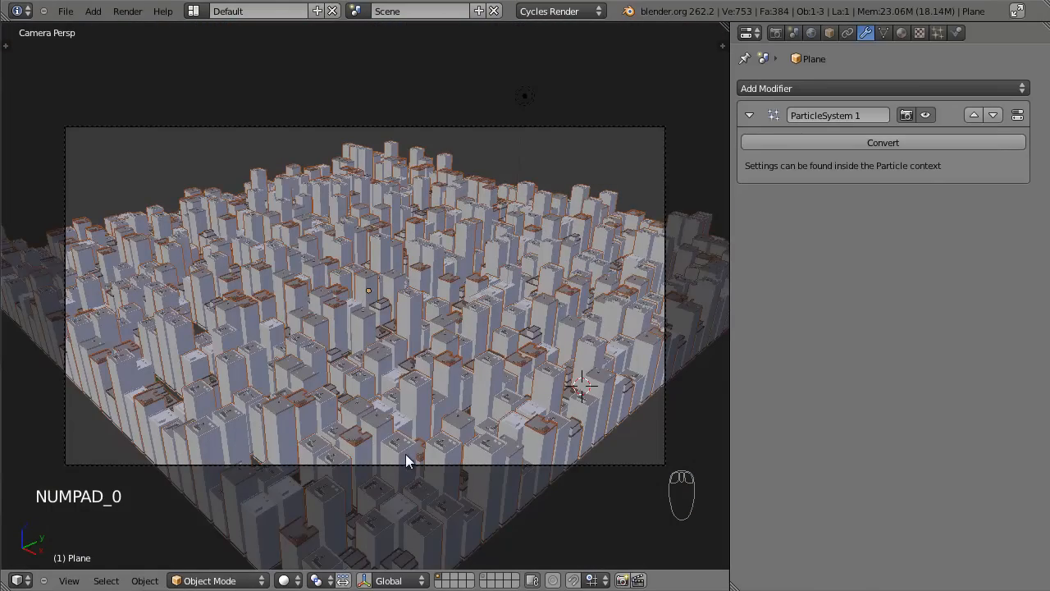
{"action": "right_click", "coordinate": [413, 464]}
{"action": "right_click", "coordinate": [414, 464]}
{"action": "right_click", "coordinate": [413, 465]}
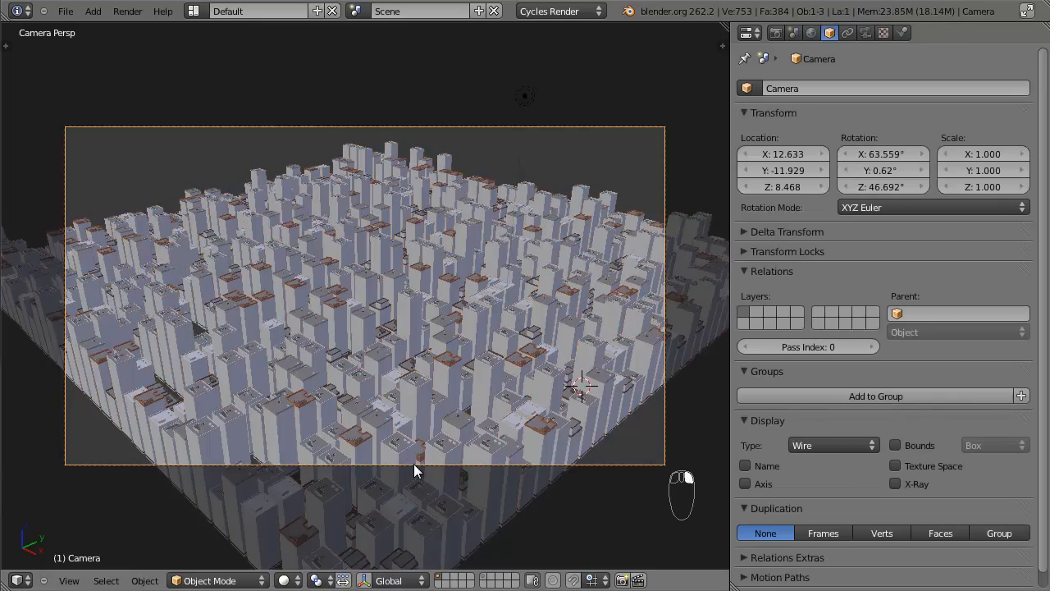
{"action": "key", "text": "g"}
{"action": "key", "text": "g"}
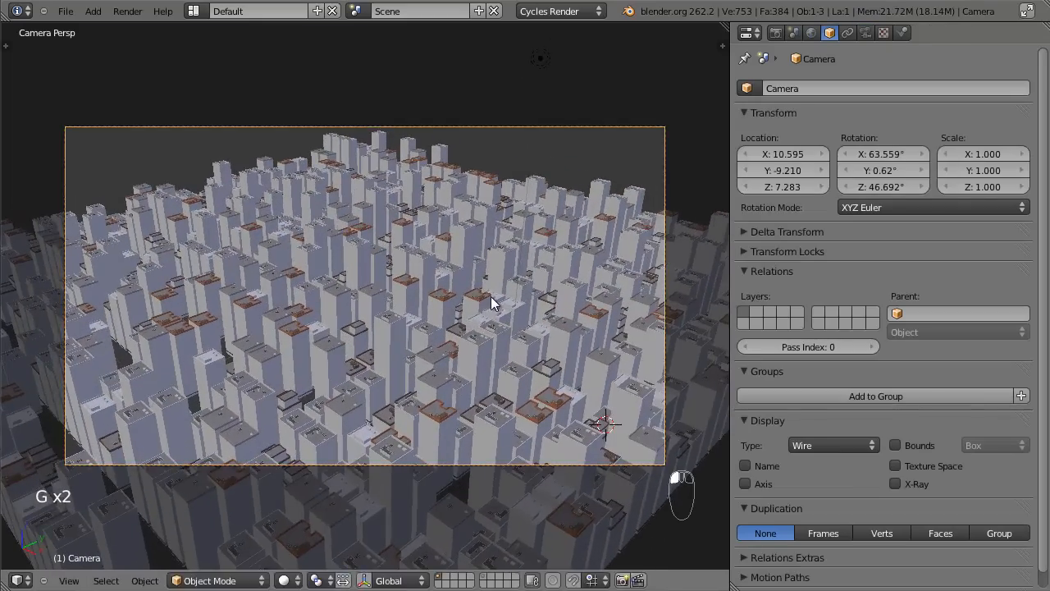
{"action": "key", "text": "g"}
{"action": "key", "text": "r"}
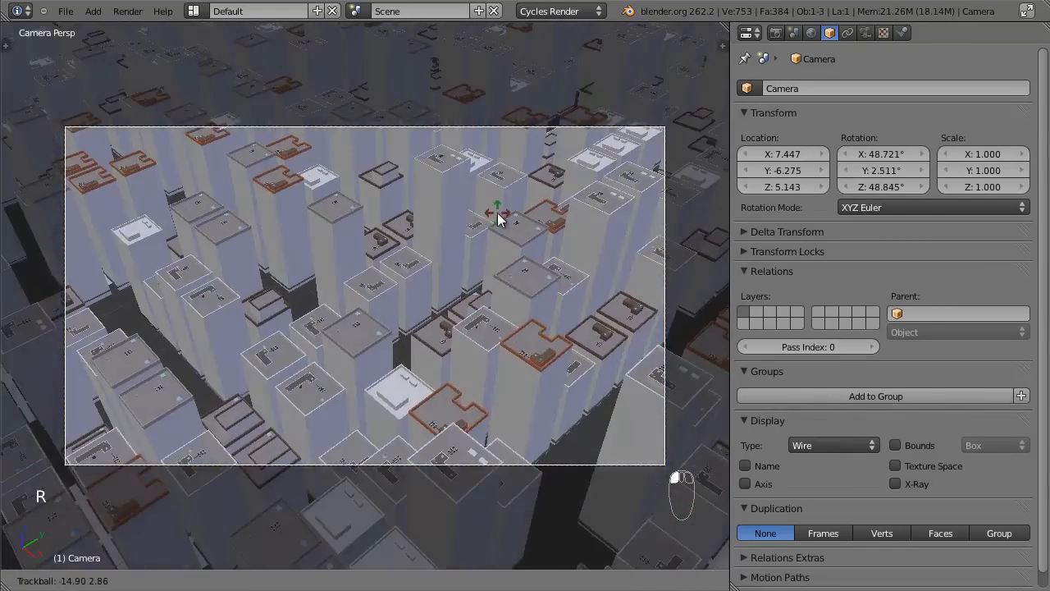
{"action": "key", "text": "g"}
{"action": "left_click", "coordinate": [495, 319]}
Move and rotate the camera to about X 7.5, Y -3.7, Z 6.6 with rotation about 47.5°, 11.1°, 58.1°.
{"action": "key", "text": "g"}
{"action": "left_click", "coordinate": [551, 282]}
{"action": "key", "text": "r"}
{"action": "key", "text": "r"}
{"action": "left_click", "coordinate": [565, 280]}
{"action": "key", "text": "g"}
{"action": "left_click", "coordinate": [653, 262]}
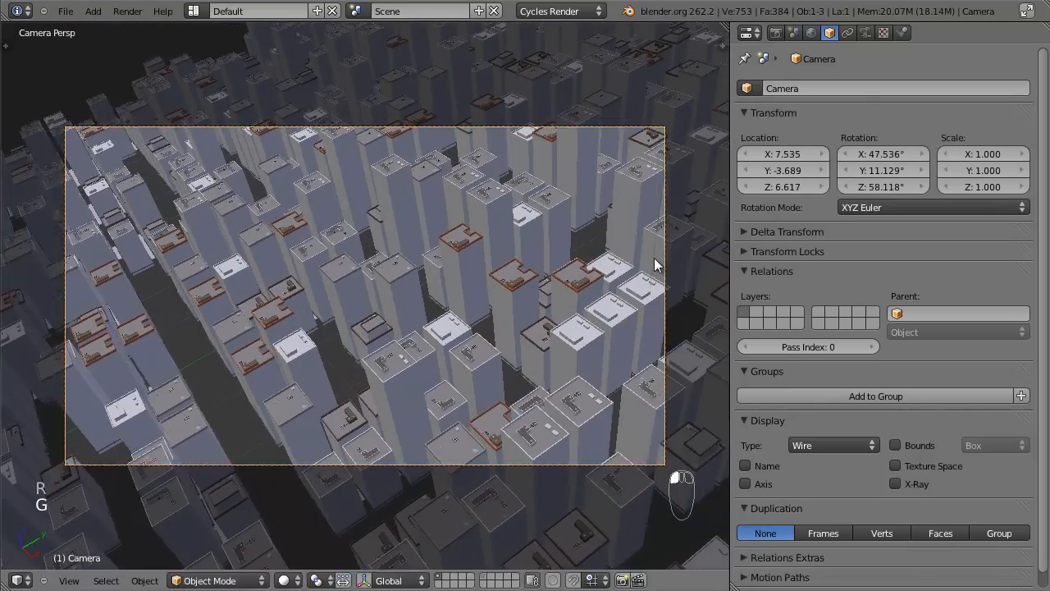
Rotate the camera to about 48.5°, -2.6°, 70.4°, pull it back to about X 10.1, Y -3.7, Z 8.2, and save the file.
{"action": "key", "text": "r"}
{"action": "left_click", "coordinate": [632, 202]}
{"action": "key", "text": "r"}
{"action": "left_click", "coordinate": [624, 171]}
{"action": "key", "text": "g"}
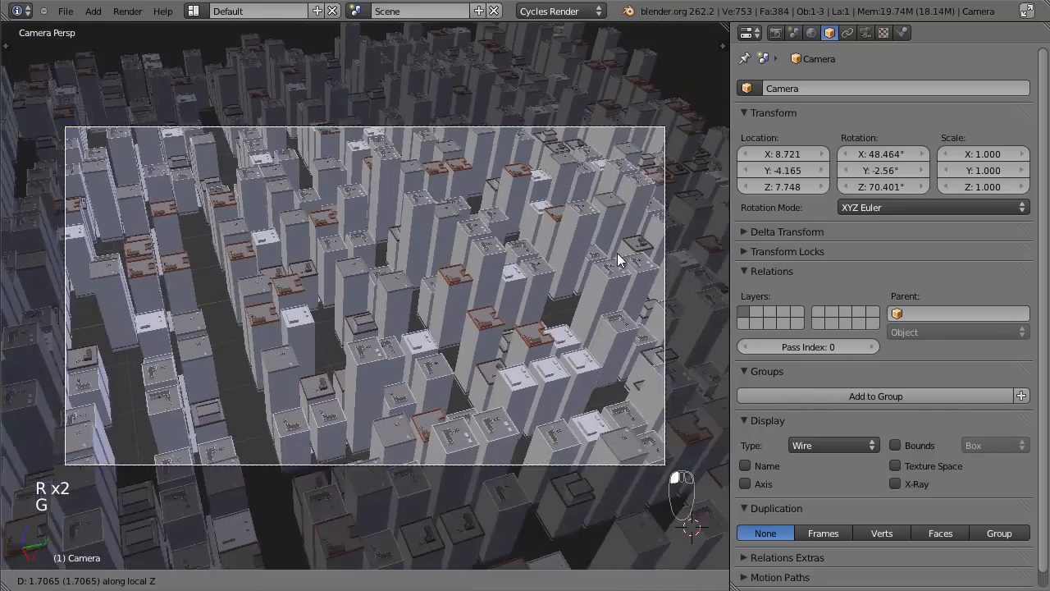
{"action": "left_click", "coordinate": [620, 261]}
{"action": "key", "text": "g"}
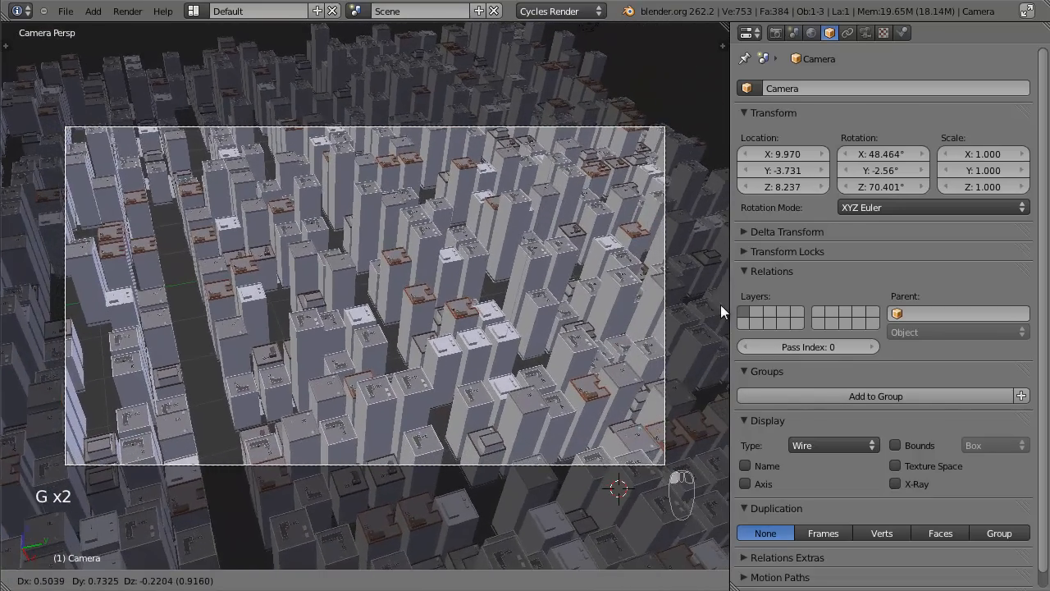
{"action": "left_click", "coordinate": [720, 313]}
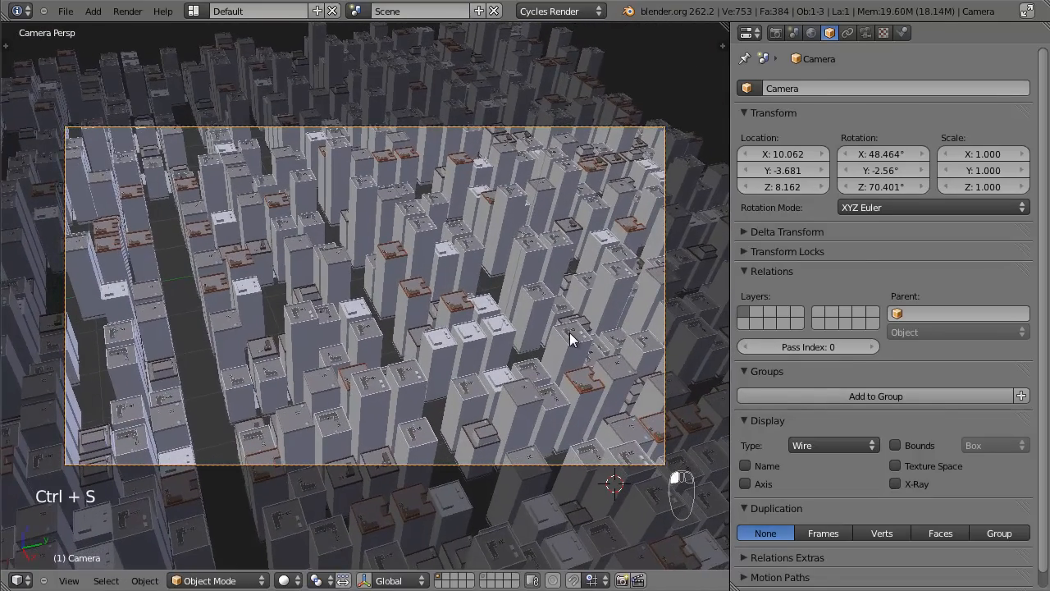
Set the camera's focal length to 28 mm.
{"action": "left_click", "coordinate": [865, 33]}
{"action": "left_click", "coordinate": [818, 159]}
{"action": "type", "text": "28"}
{"action": "key", "text": "Return"}
Move the camera closer along its local Z axis, adjust its tilt and position to reframe the city, and save the file.
{"action": "key", "text": "g"}
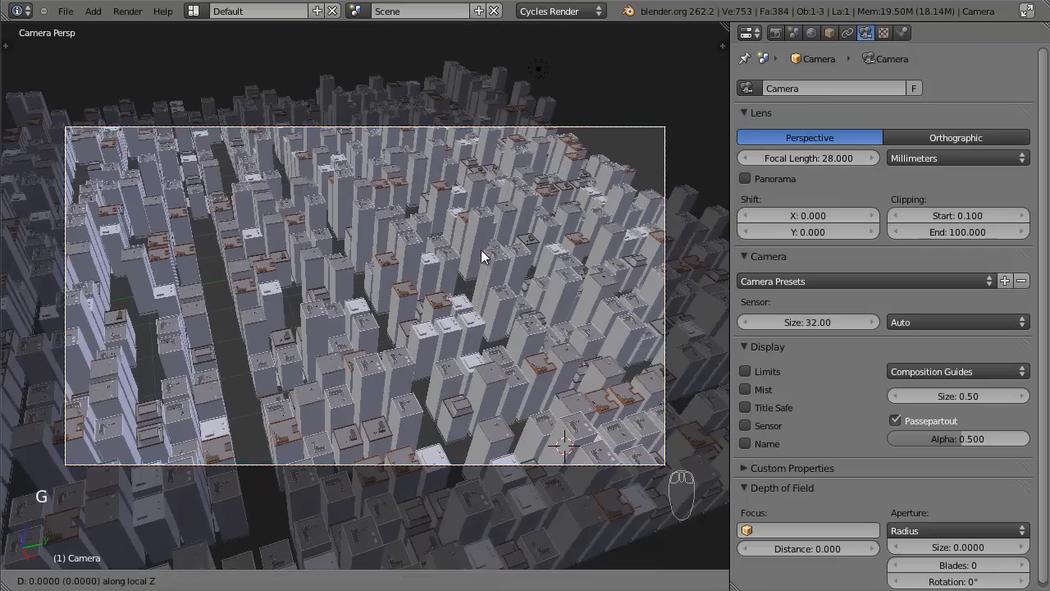
{"action": "key", "text": "z"}
{"action": "key", "text": "z"}
{"action": "left_click", "coordinate": [491, 201]}
{"action": "key", "text": "g"}
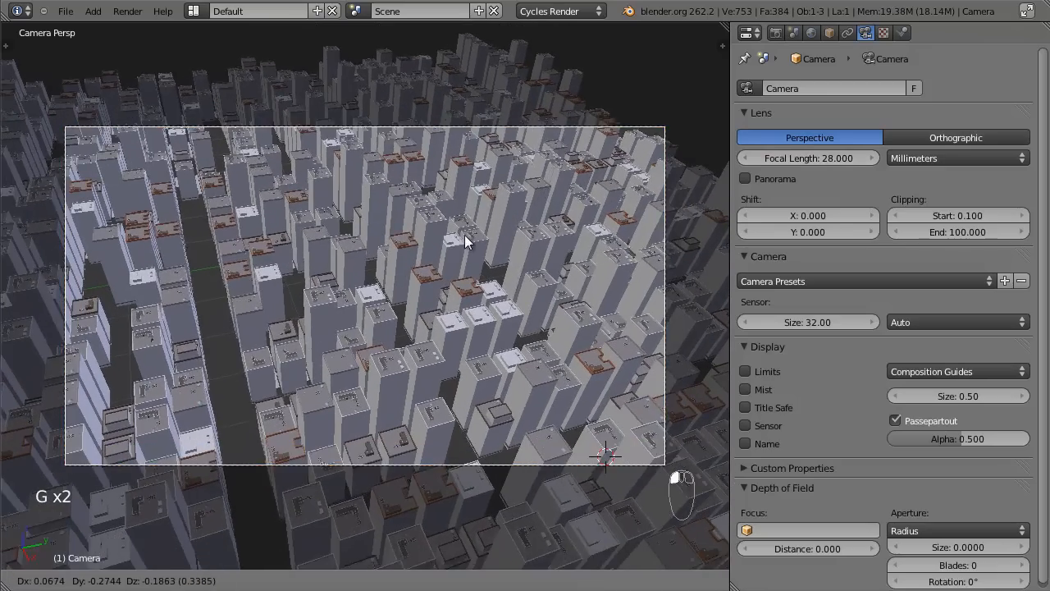
{"action": "key", "text": "r"}
{"action": "key", "text": "g"}
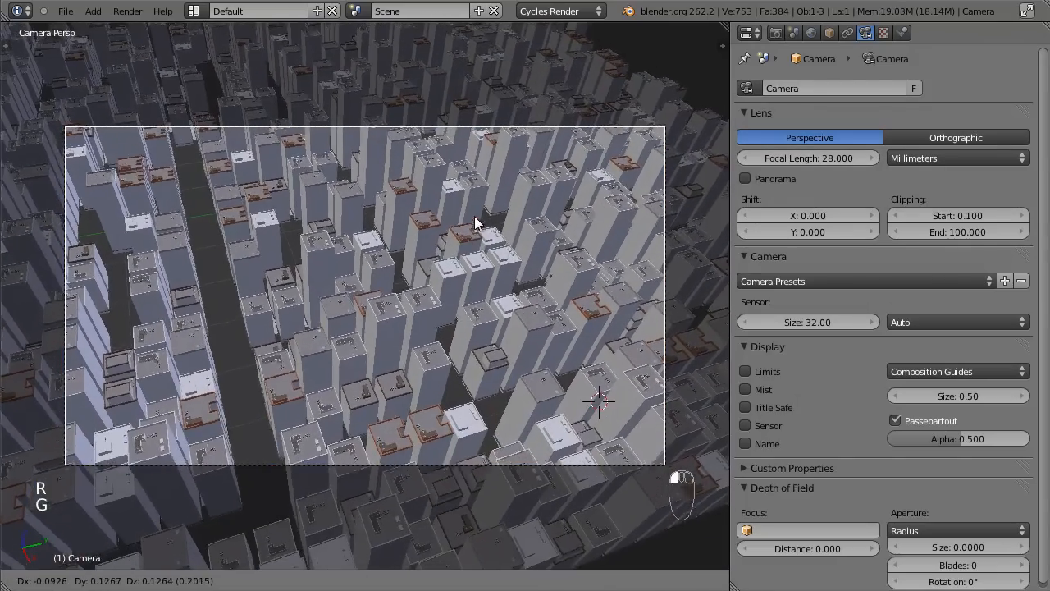
{"action": "left_click", "coordinate": [471, 163]}
{"action": "key", "text": "ctrl+s"}
Switch to the top view, reset the 3D cursor to the world origin and fit the whole city in view.
{"action": "scroll", "coordinate": [478, 363], "scroll_direction": "up", "scroll_amount": 1}
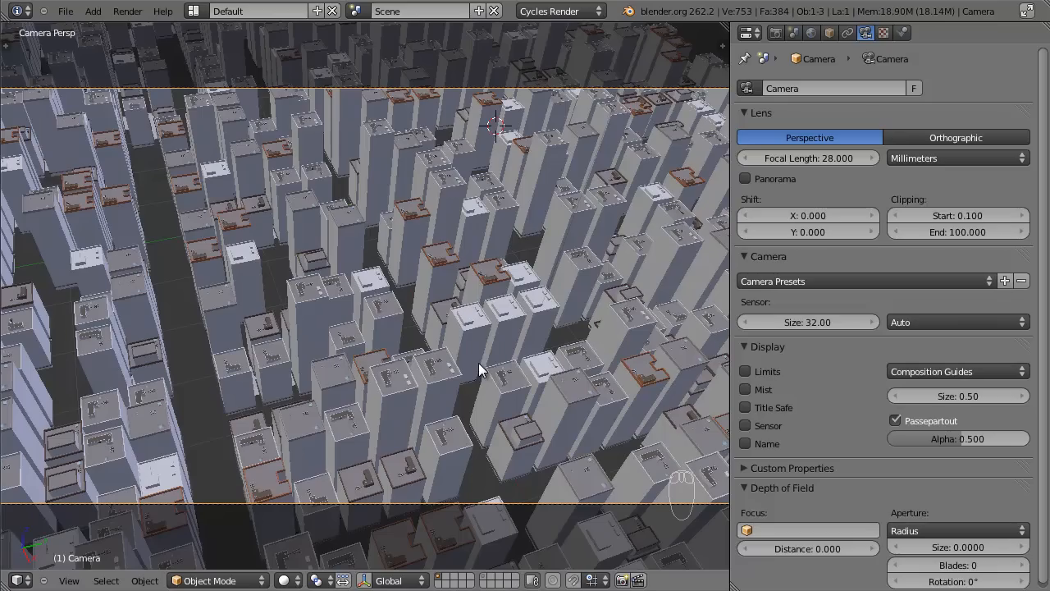
{"action": "scroll", "coordinate": [350, 385], "scroll_direction": "down", "scroll_amount": 1}
{"action": "scroll", "coordinate": [347, 385], "scroll_direction": "up", "scroll_amount": 1}
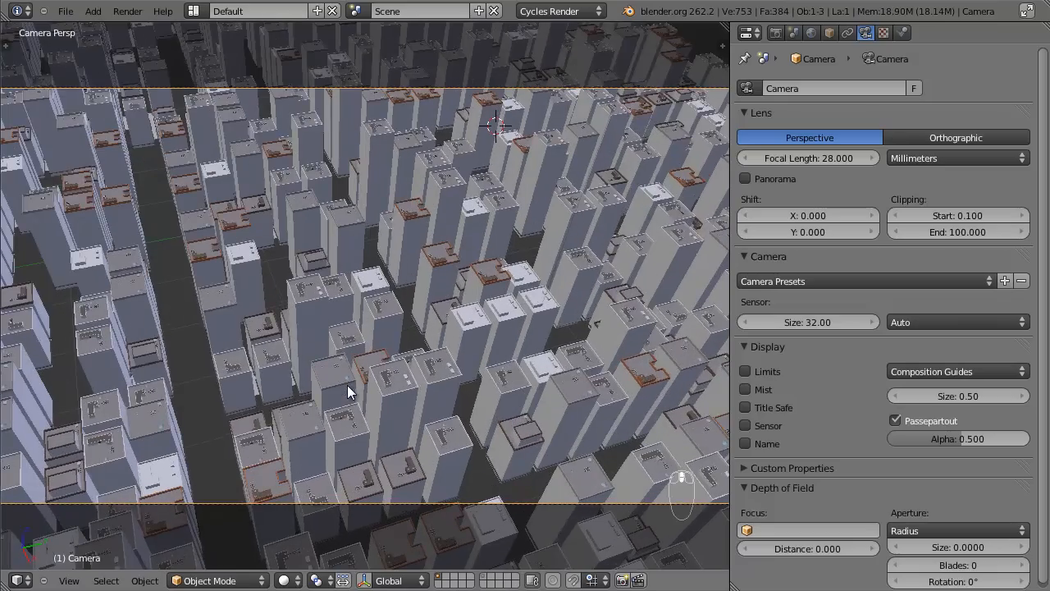
{"action": "key", "text": "KP_7"}
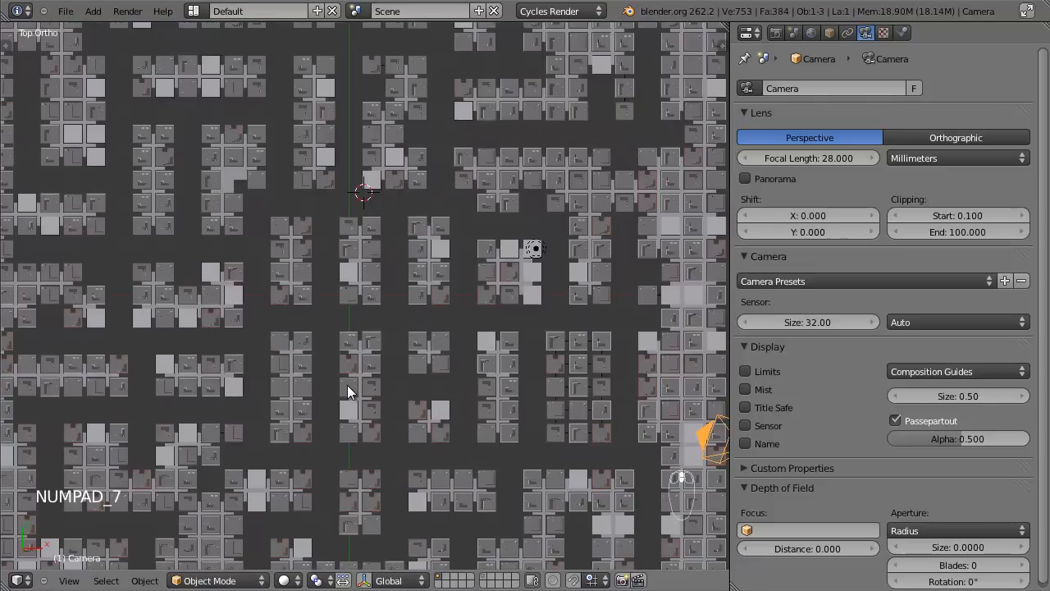
{"action": "key", "text": "shift+c"}
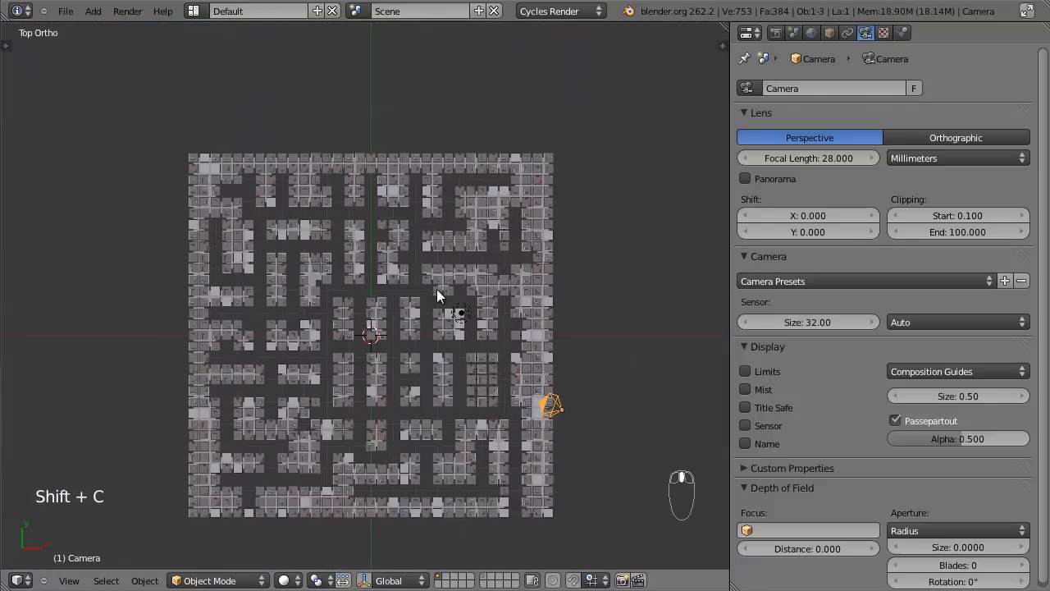
{"action": "scroll", "coordinate": [423, 246], "scroll_direction": "up", "scroll_amount": 1}
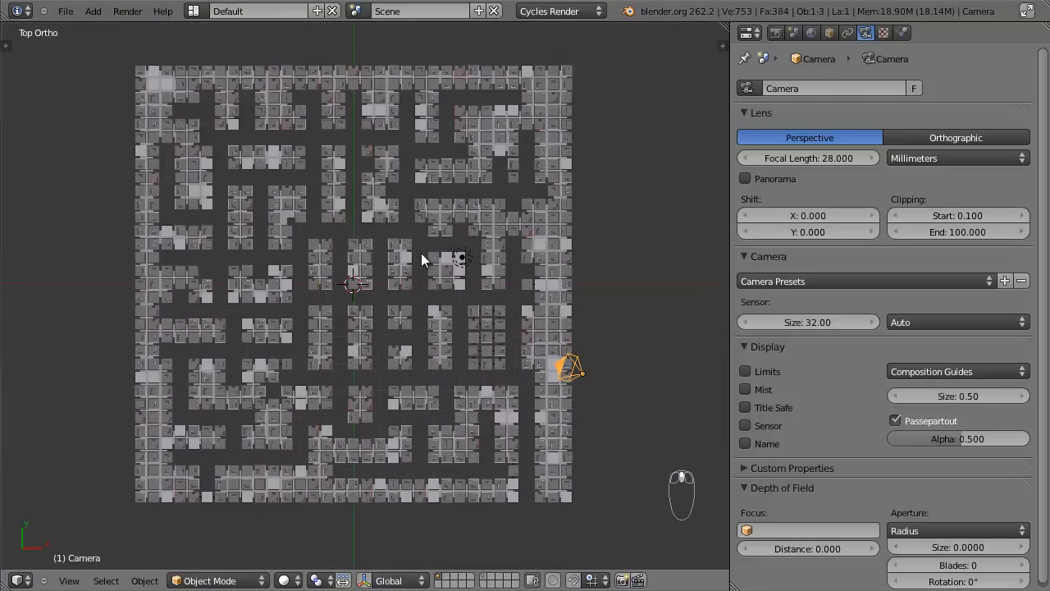
{"action": "scroll", "coordinate": [403, 298], "scroll_direction": "up", "scroll_amount": 1}
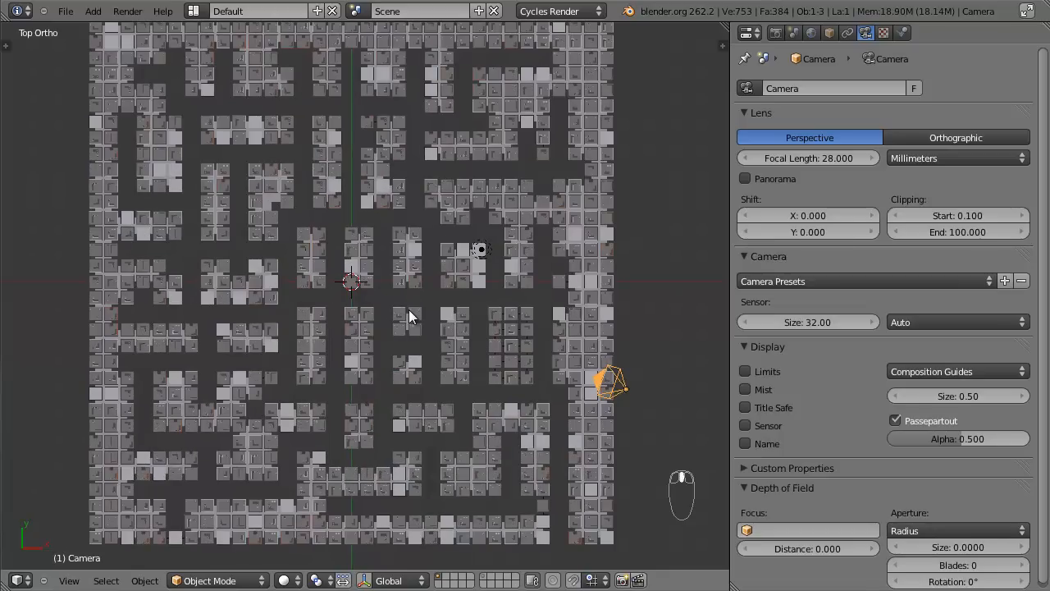
Add a plane at the world origin, scale it up to cover the whole city's footprint and check its height from the side in wireframe.
{"action": "scroll", "coordinate": [409, 309], "scroll_direction": "up", "scroll_amount": 1, "text": "shift"}
{"action": "middle_click_drag", "start_coordinate": [408, 310], "coordinate": [401, 304], "text": "shift"}
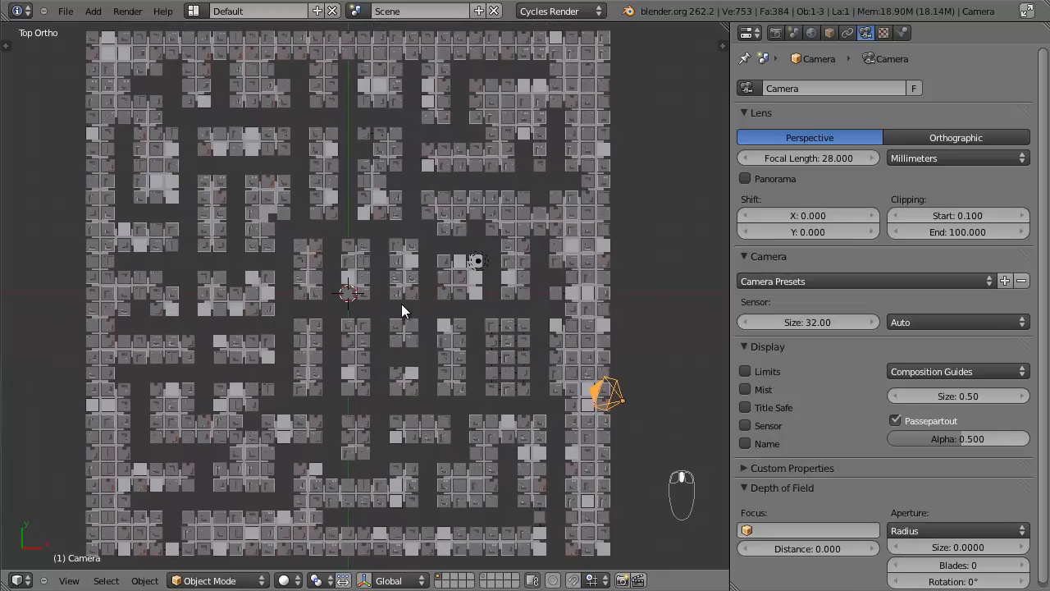
{"action": "key", "text": "shift+a"}
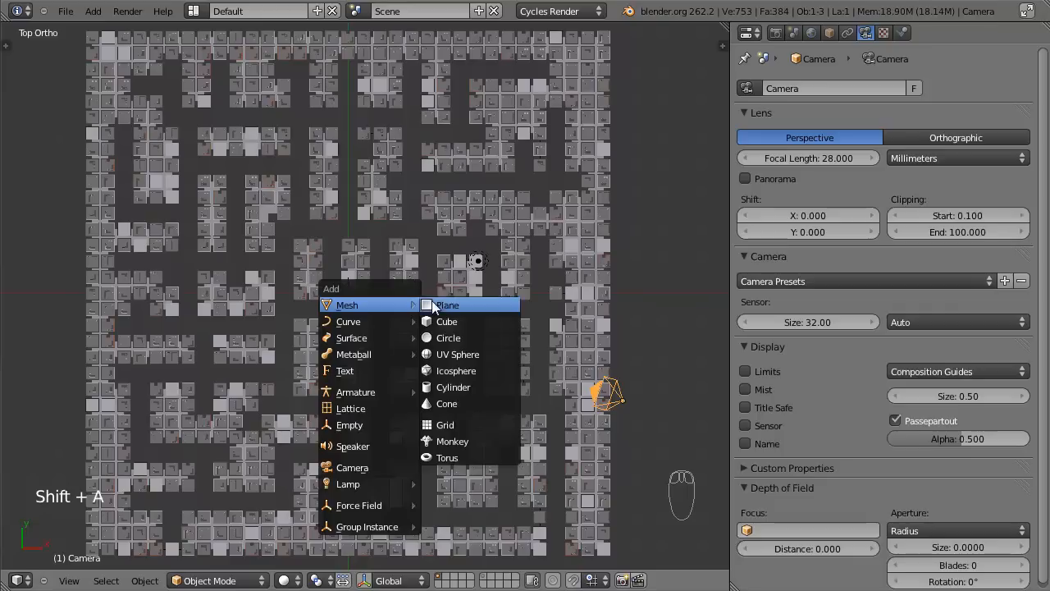
{"action": "left_click", "coordinate": [431, 300]}
{"action": "key", "text": "s"}
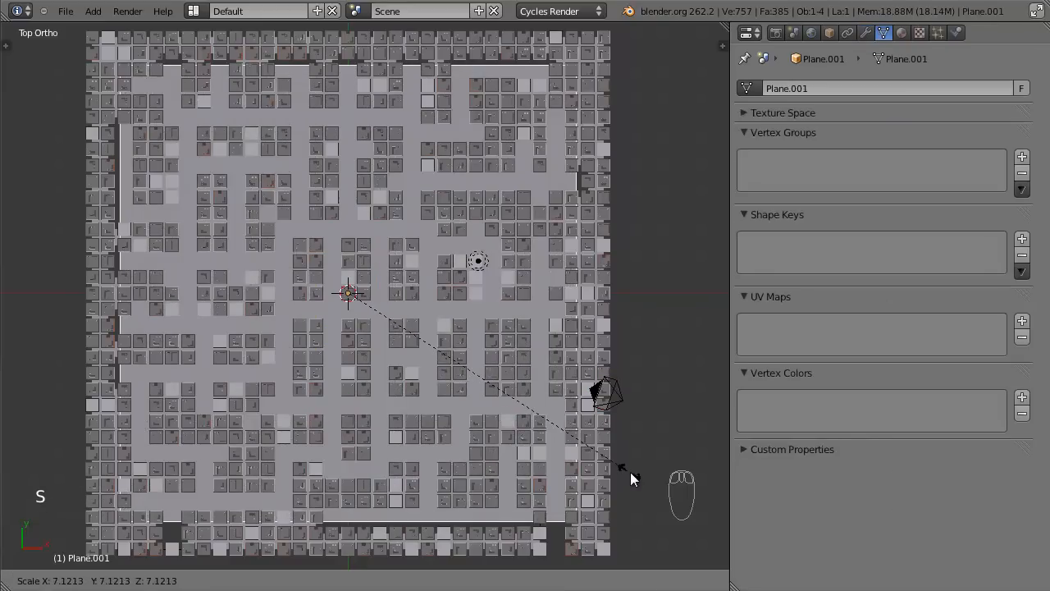
{"action": "left_click", "coordinate": [663, 494]}
{"action": "middle_click_drag", "start_coordinate": [492, 450], "coordinate": [455, 286]}
{"action": "key", "text": "z"}
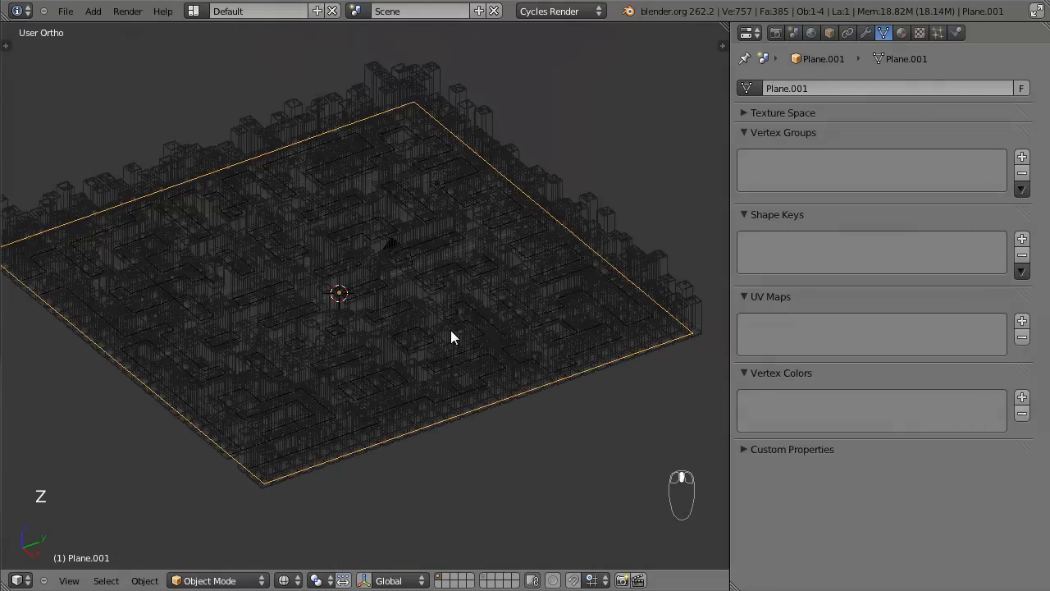
{"action": "key", "text": "KP_3"}
{"action": "scroll", "coordinate": [451, 330], "scroll_direction": "up", "scroll_amount": 5}
{"action": "mouse_move", "coordinate": [449, 332]}
{"action": "middle_mouse_down"}
{"action": "mouse_move", "coordinate": [298, 257]}
{"action": "mouse_move", "coordinate": [321, 284]}
{"action": "mouse_move", "coordinate": [336, 360]}
{"action": "middle_mouse_up"}
{"action": "key", "text": "z"}
Move the sun lamp from the source buildings' layer onto the city's layer and show the city's layer.
{"action": "right_click", "coordinate": [466, 193]}
{"action": "middle_click_drag", "start_coordinate": [457, 227], "coordinate": [534, 164]}
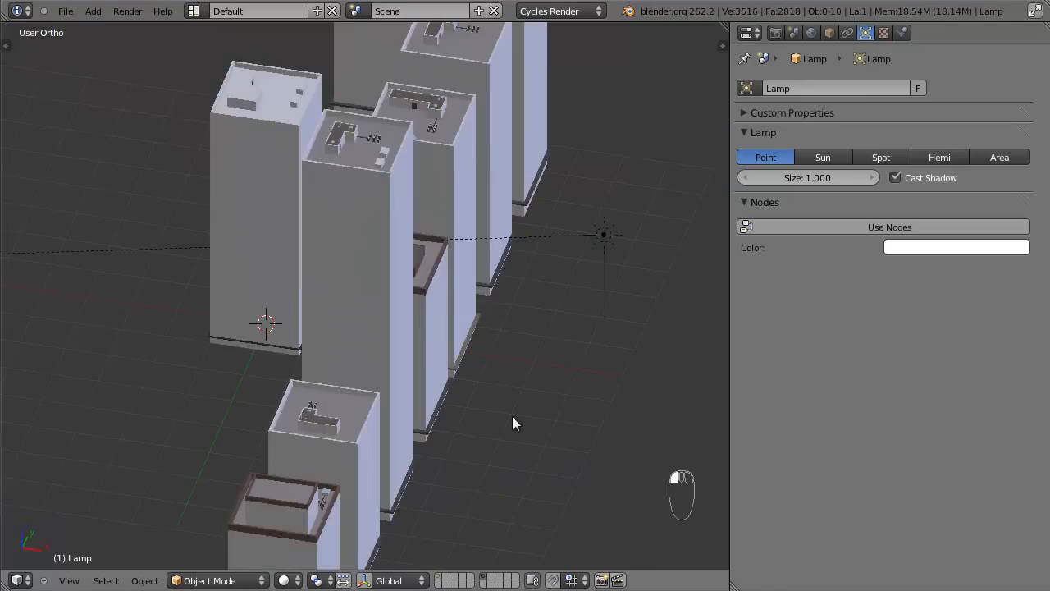
{"action": "right_click", "coordinate": [510, 268]}
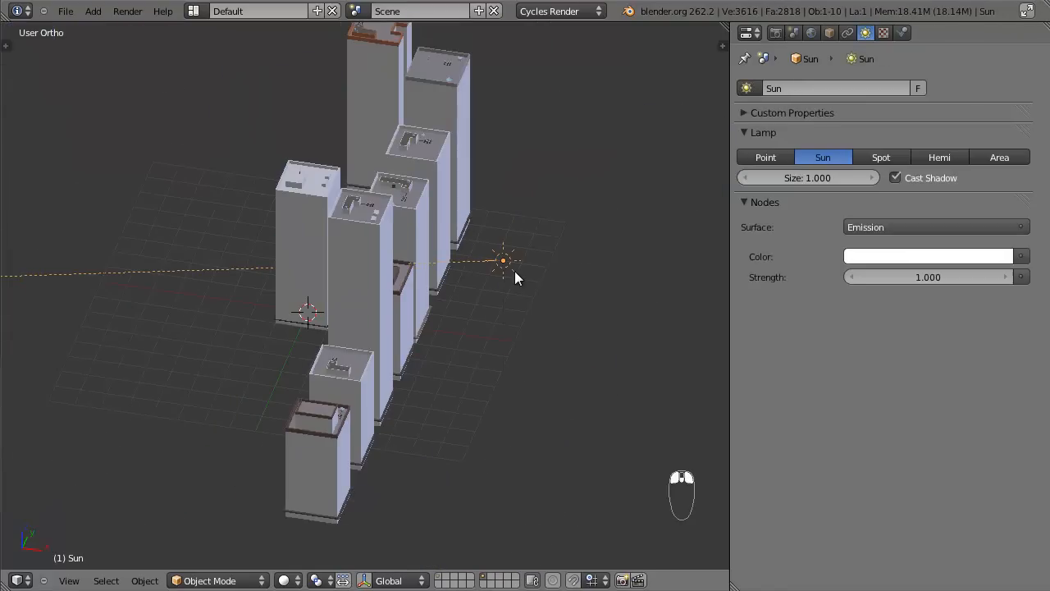
{"action": "key", "text": "m"}
{"action": "left_click", "coordinate": [647, 310]}
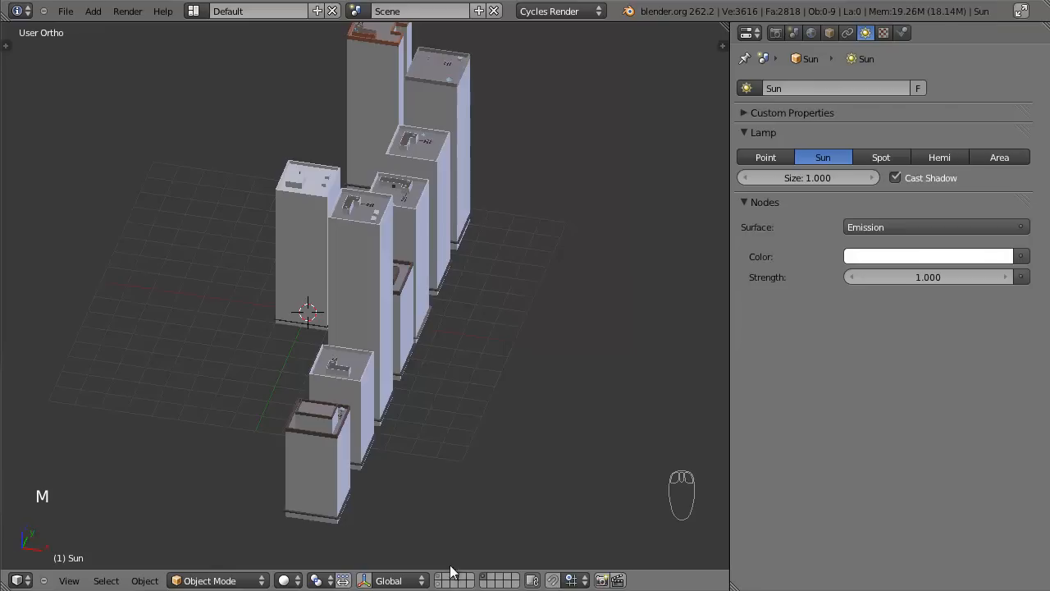
{"action": "left_click", "coordinate": [447, 577]}
{"action": "left_click", "coordinate": [441, 583], "text": "shift"}
Delete the original point lamp above the city.
{"action": "middle_click_drag", "start_coordinate": [459, 401], "coordinate": [417, 230]}
{"action": "right_click", "coordinate": [422, 202]}
{"action": "key", "text": "x"}
{"action": "left_click", "coordinate": [422, 199]}
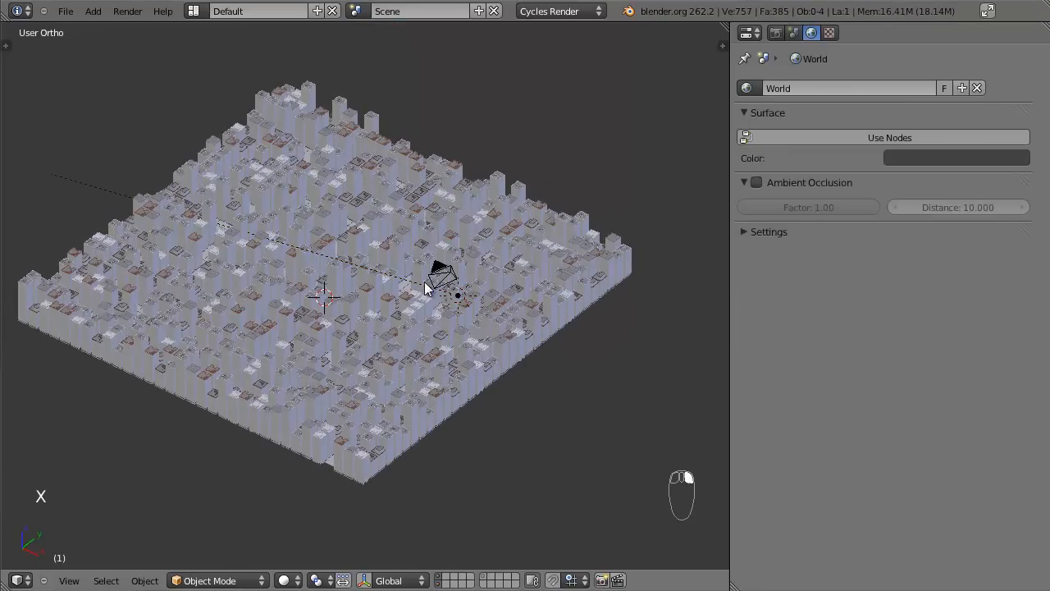
Set the sun's strength to 4 and its colour to pale peach (R 1.000, G 0.530, B 0.414), and save the file.
{"action": "right_click", "coordinate": [421, 287]}
{"action": "left_click", "coordinate": [914, 276]}
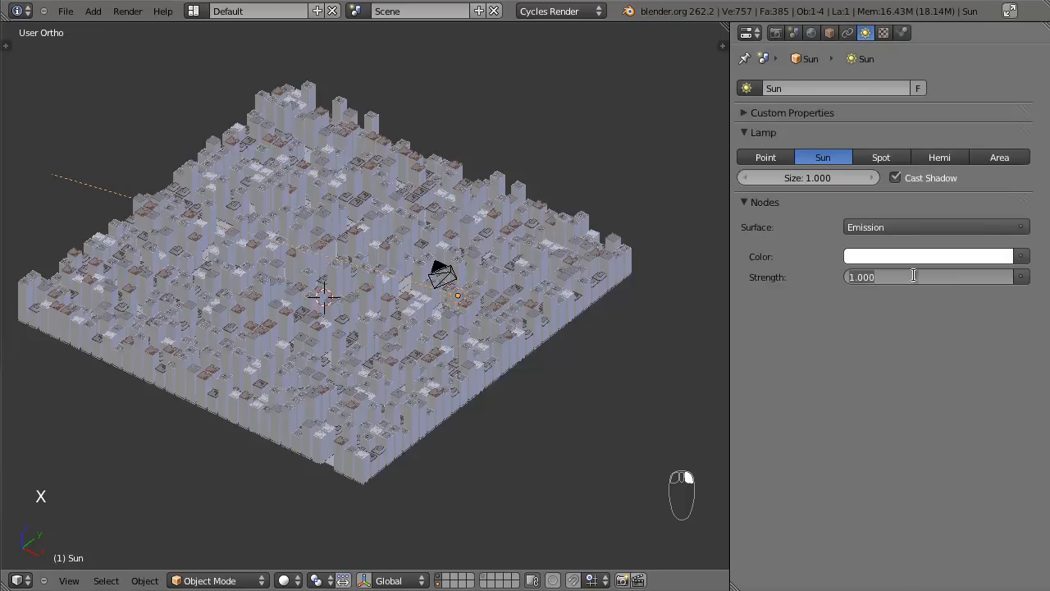
{"action": "key", "text": "Return"}
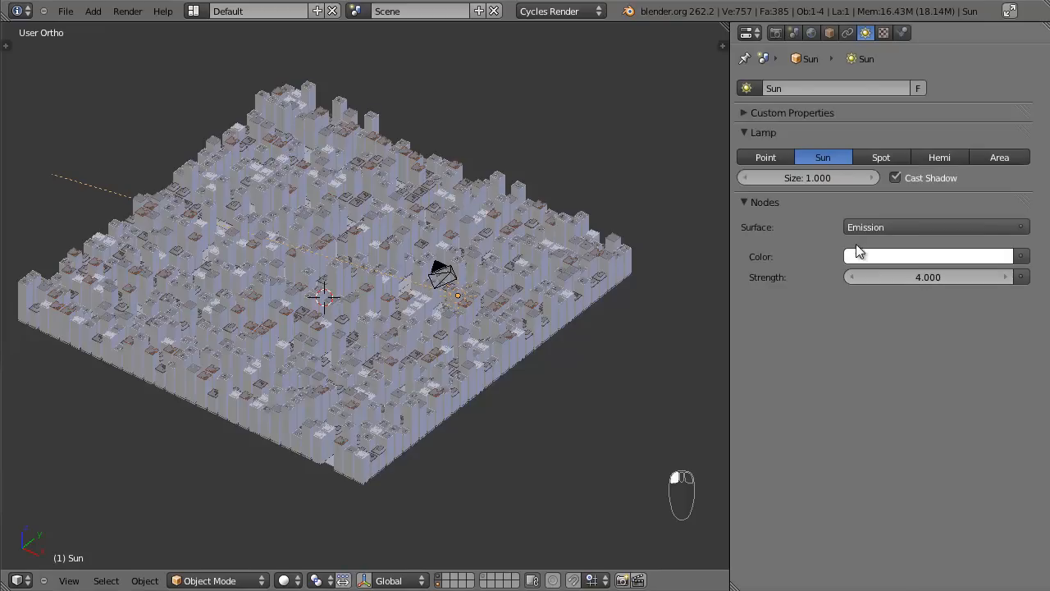
{"action": "left_click", "coordinate": [910, 255]}
{"action": "left_click_drag", "start_coordinate": [933, 121], "coordinate": [921, 114]}
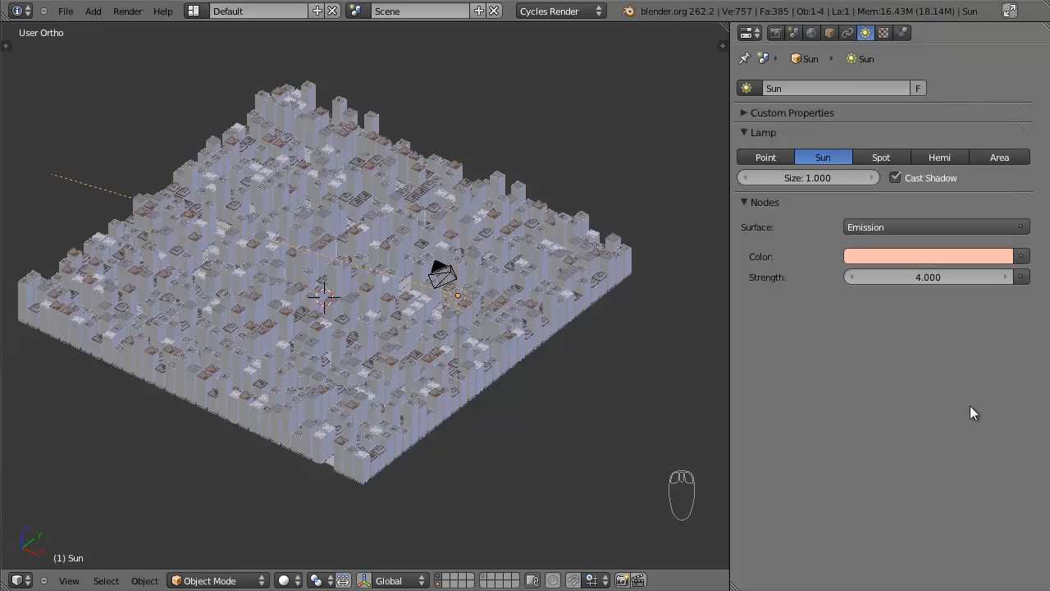
{"action": "key", "text": "ctrl+s"}
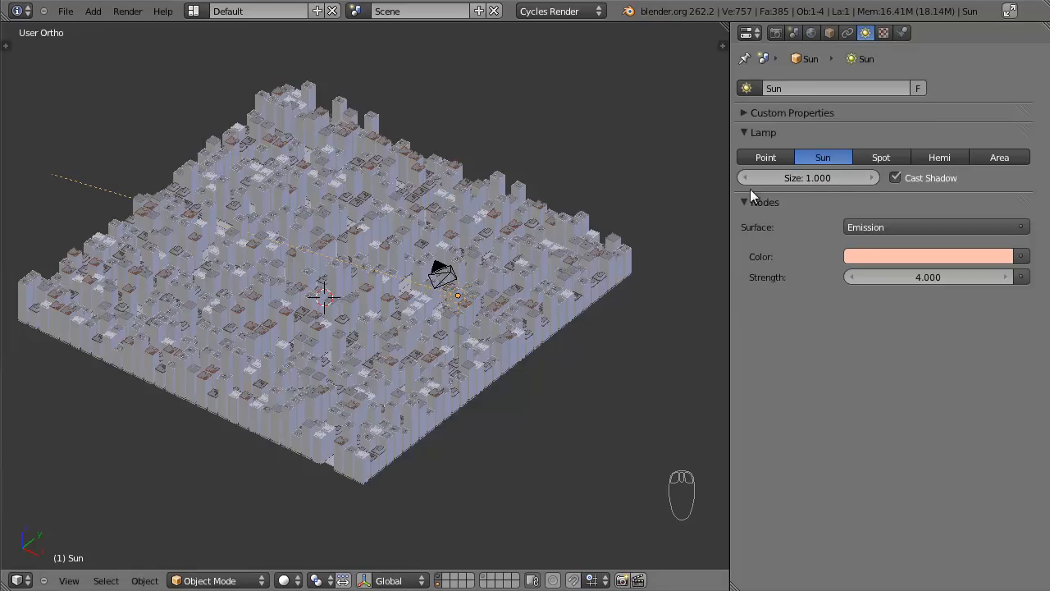
Set the sun lamp's size to 0.001.
{"action": "left_click", "coordinate": [801, 178]}
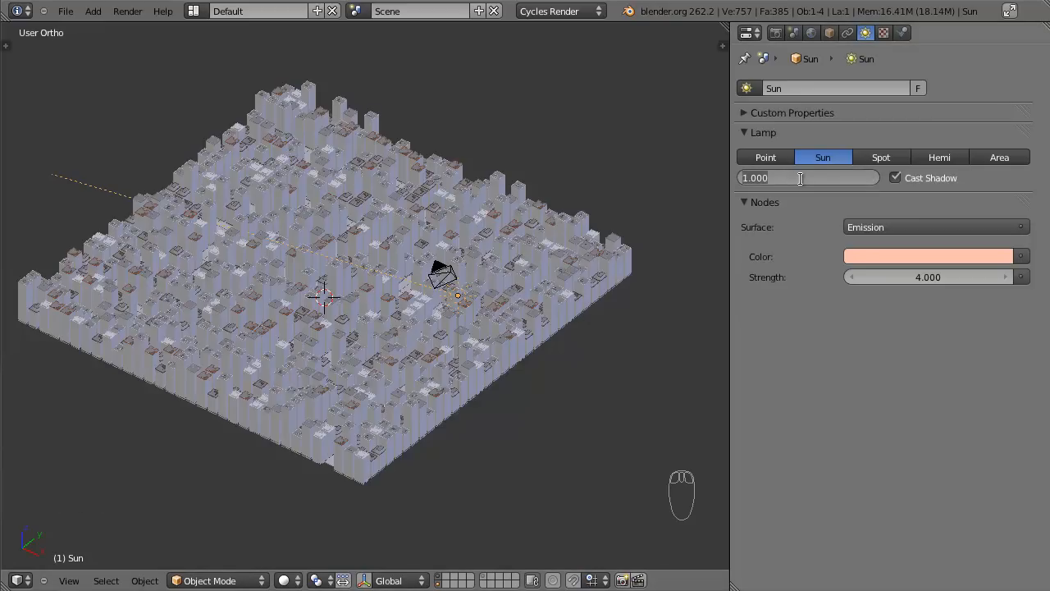
{"action": "type", "text": "0.001"}
{"action": "key", "text": "Return"}
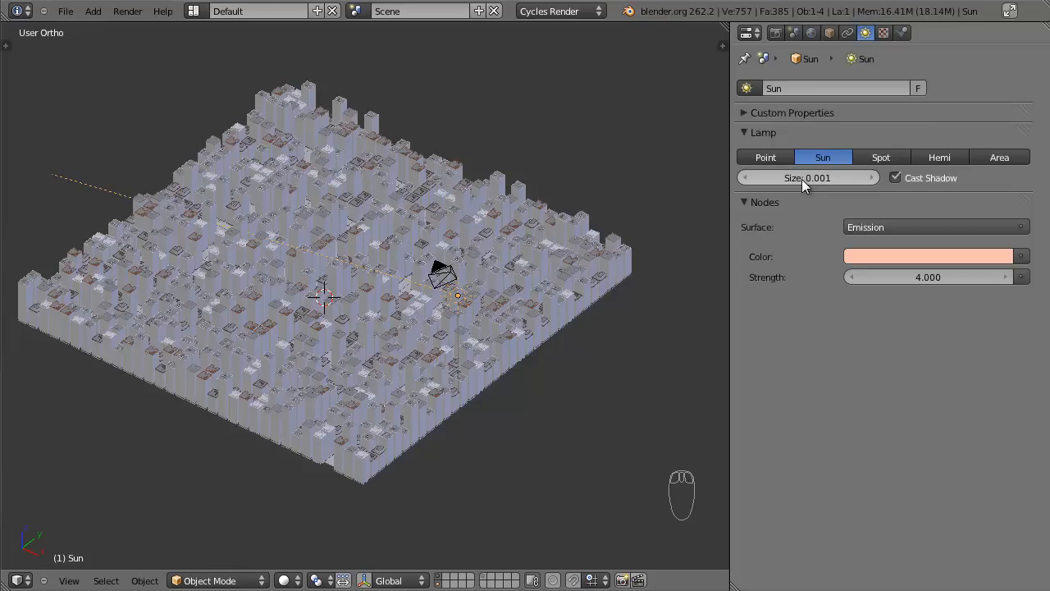
{"action": "left_click_drag", "start_coordinate": [730, 262], "coordinate": [742, 266]}
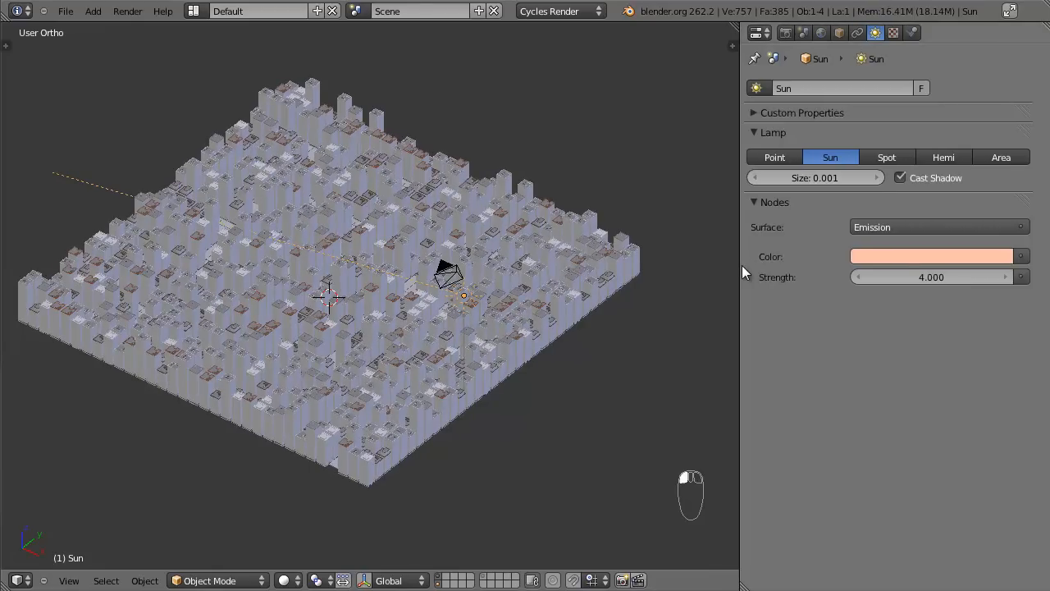
{"action": "middle_click_drag", "start_coordinate": [345, 265], "coordinate": [369, 275]}
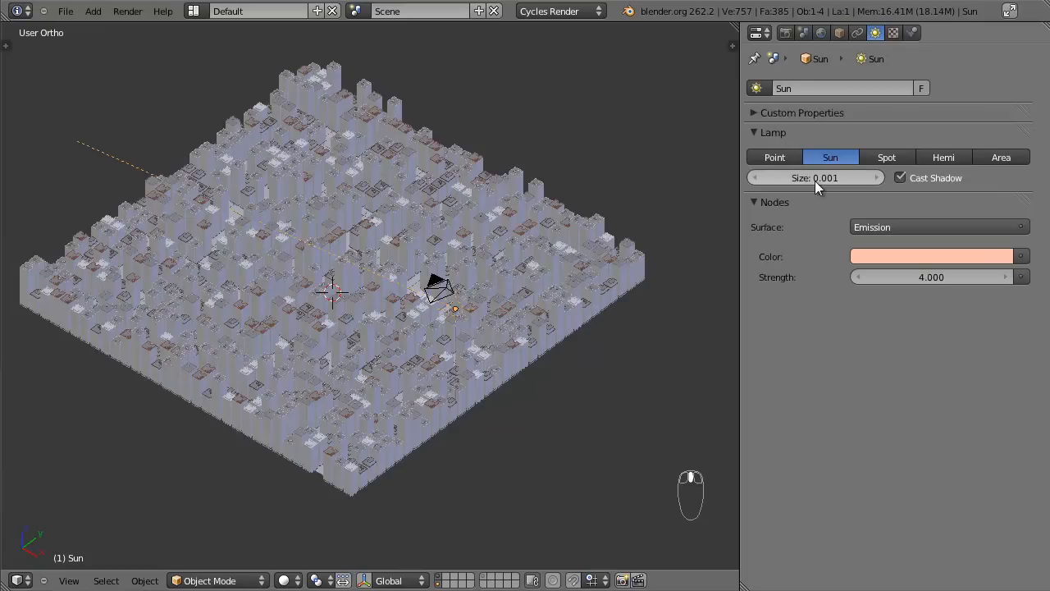
Switch to the camera view, save the file and render the city.
{"action": "key", "text": "KP_0"}
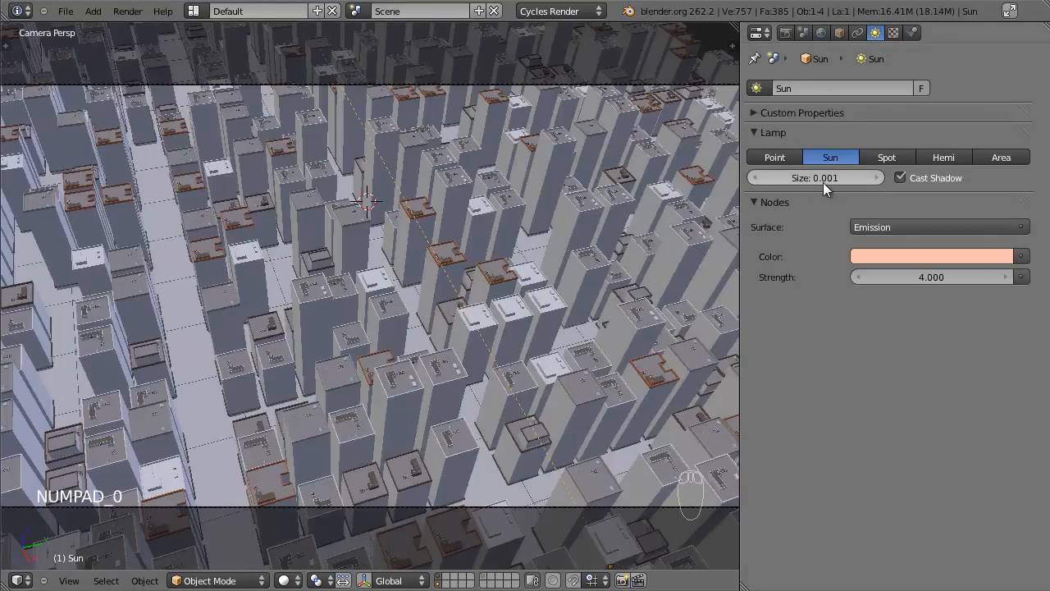
{"action": "key", "text": "ctrl+s"}
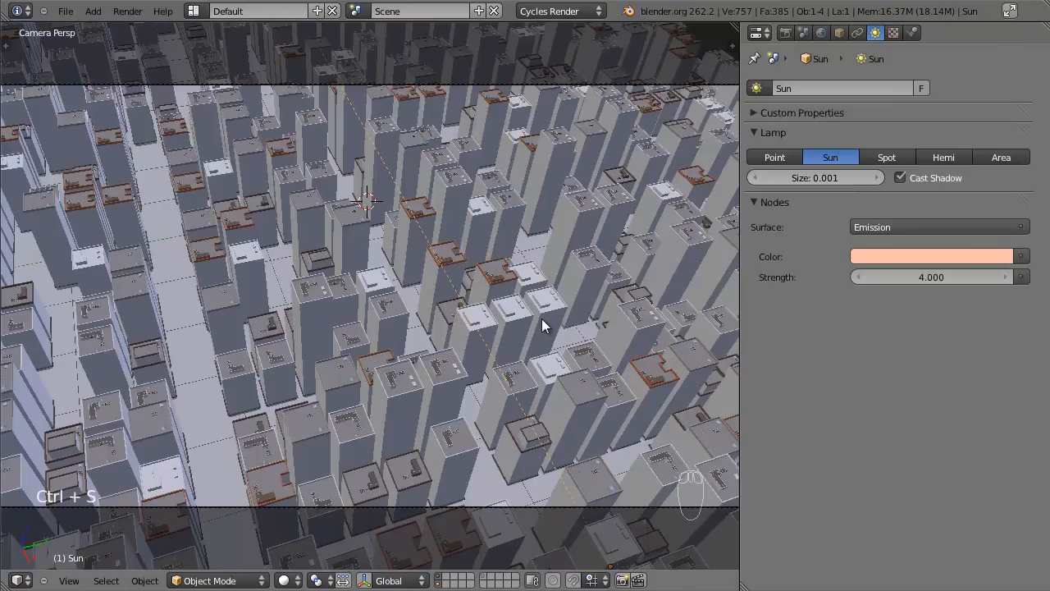
{"action": "key", "text": "F12"}
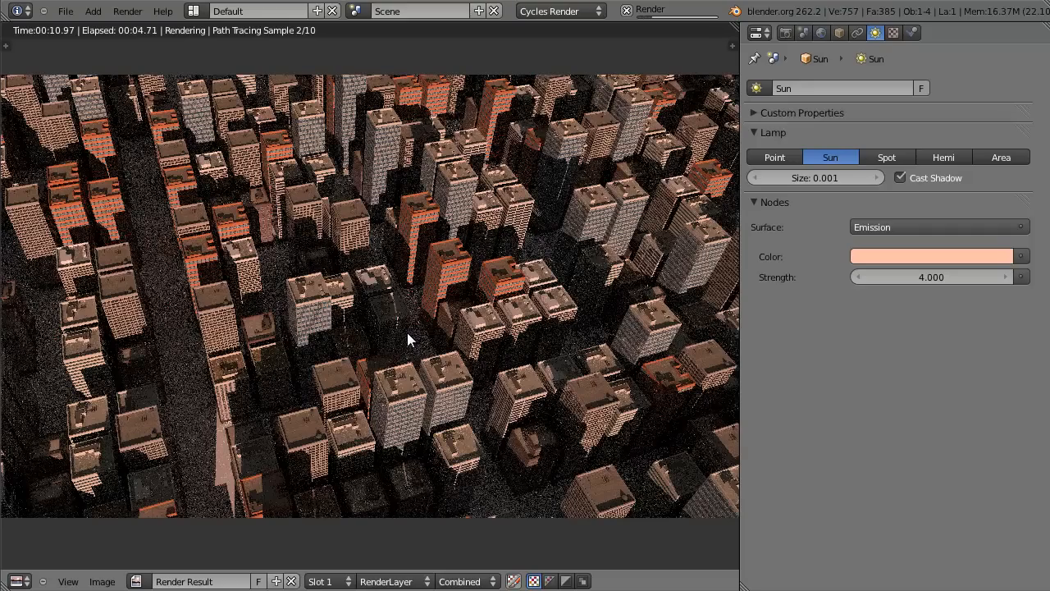
Shift the sun's colour to a more yellow pale orange, stop the running render and save the file.
{"action": "left_click", "coordinate": [937, 257]}
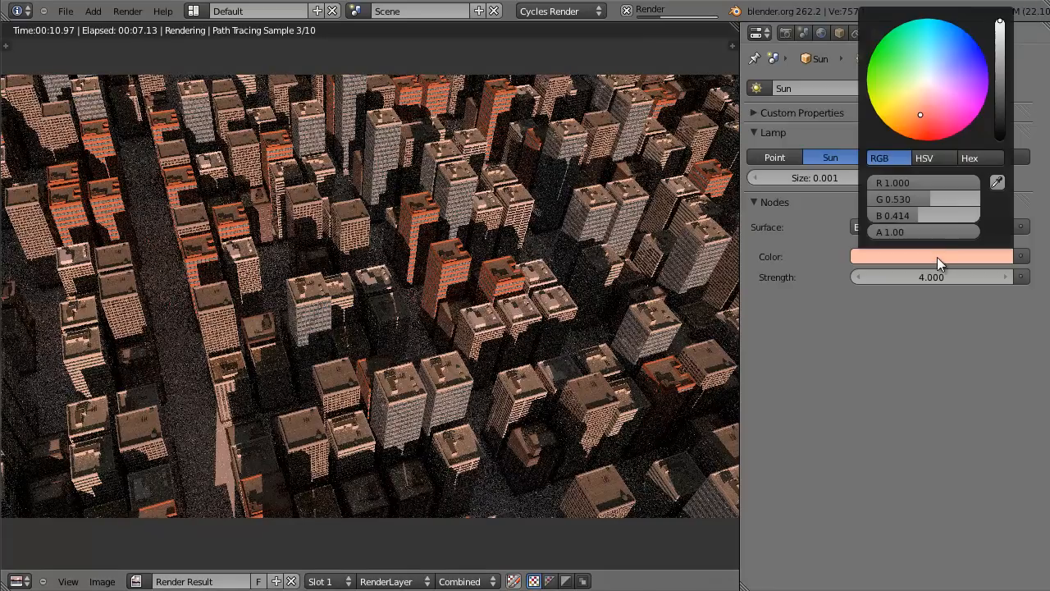
{"action": "left_click_drag", "start_coordinate": [917, 124], "coordinate": [913, 115]}
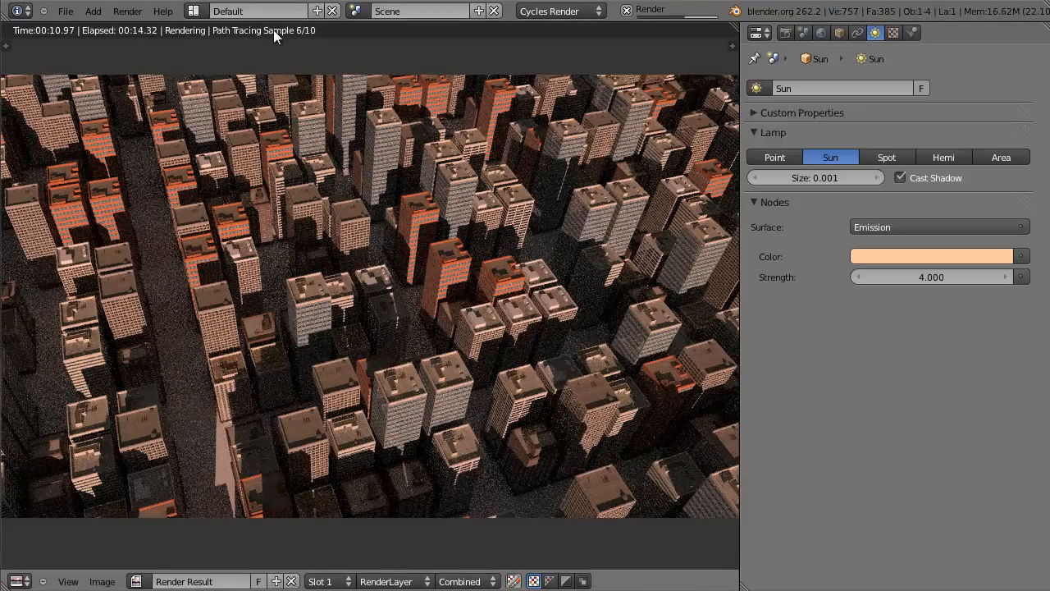
{"action": "key", "text": "Escape"}
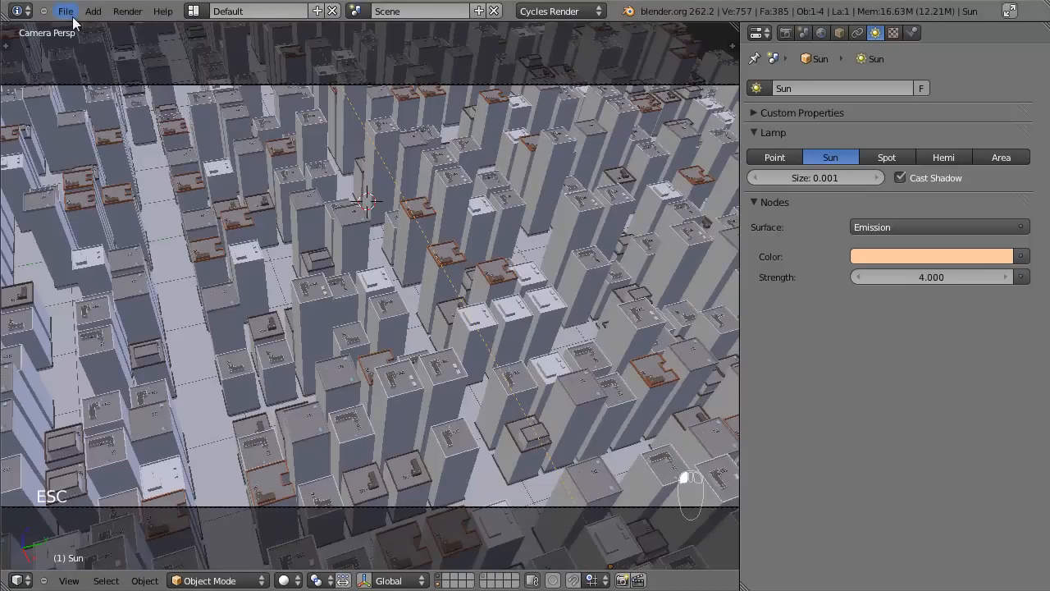
{"action": "key", "text": "ctrl+s"}
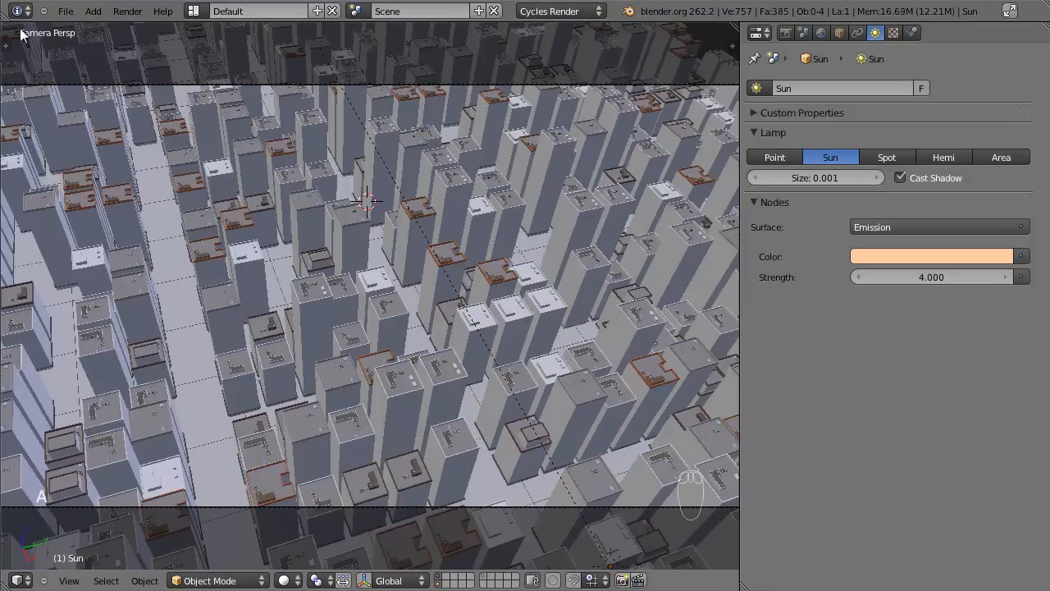
Examine the compute device options in the system preferences, including CUDA and the graphics card choice.
{"action": "left_click", "coordinate": [65, 11]}
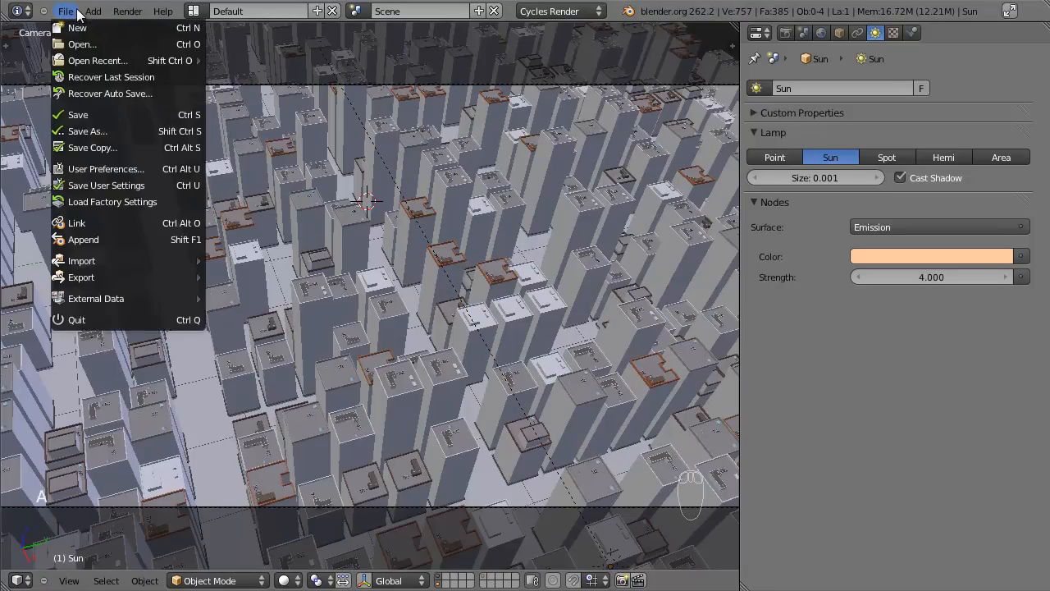
{"action": "left_click", "coordinate": [125, 171]}
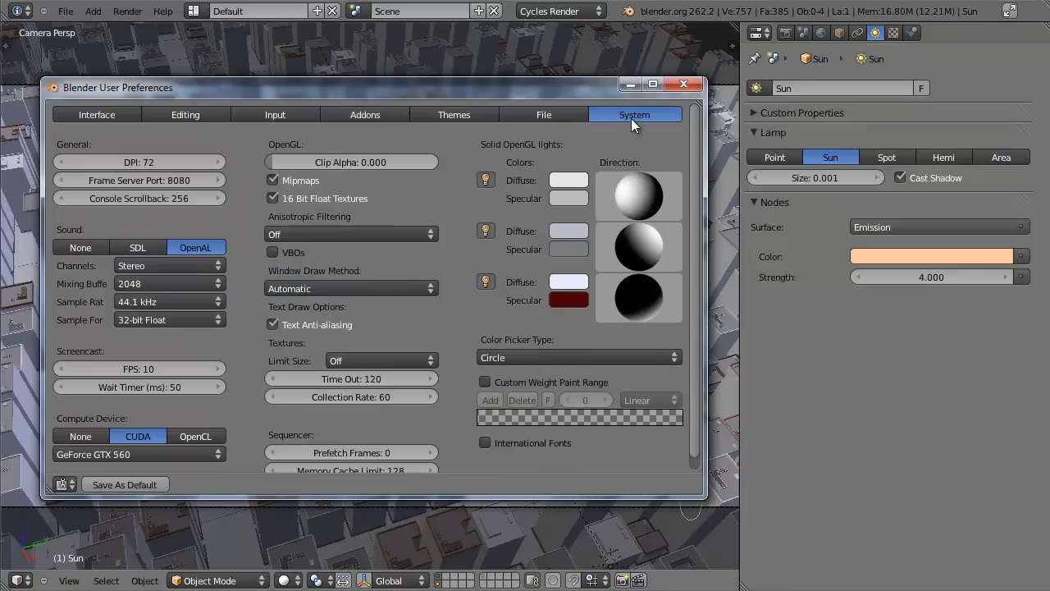
{"action": "left_click_drag", "start_coordinate": [478, 497], "coordinate": [478, 562]}
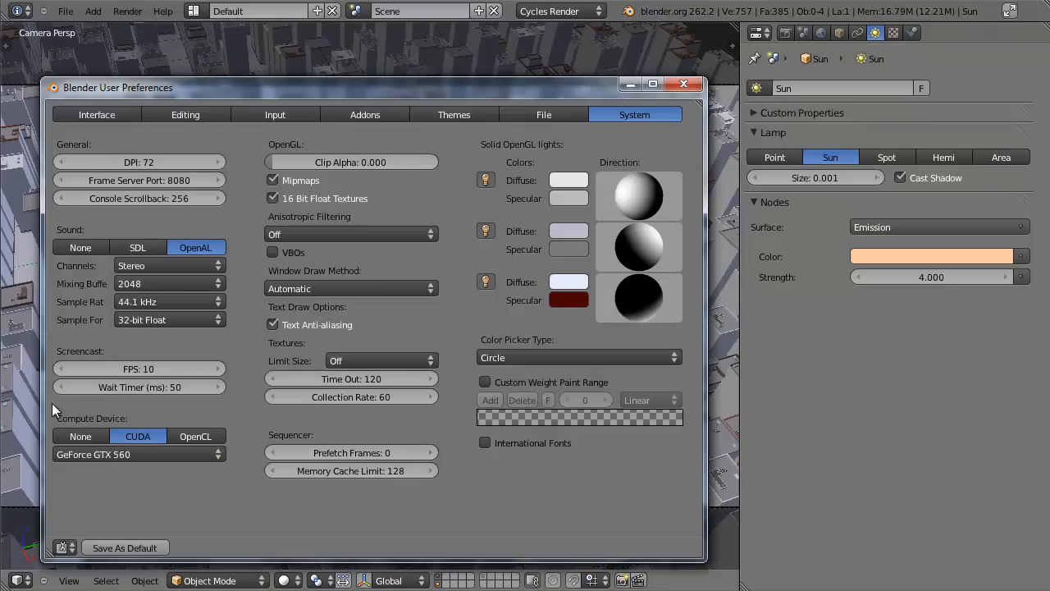
{"action": "left_click", "coordinate": [96, 432]}
{"action": "left_click", "coordinate": [99, 456]}
{"action": "left_click", "coordinate": [97, 456]}
{"action": "left_click", "coordinate": [129, 437]}
{"action": "left_click", "coordinate": [135, 456]}
{"action": "left_click", "coordinate": [118, 441]}
{"action": "left_click", "coordinate": [109, 452]}
{"action": "left_click", "coordinate": [106, 438]}
{"action": "left_click", "coordinate": [685, 89]}
Set the render device to GPU Compute, save the file and render the city again.
{"action": "left_click", "coordinate": [785, 33]}
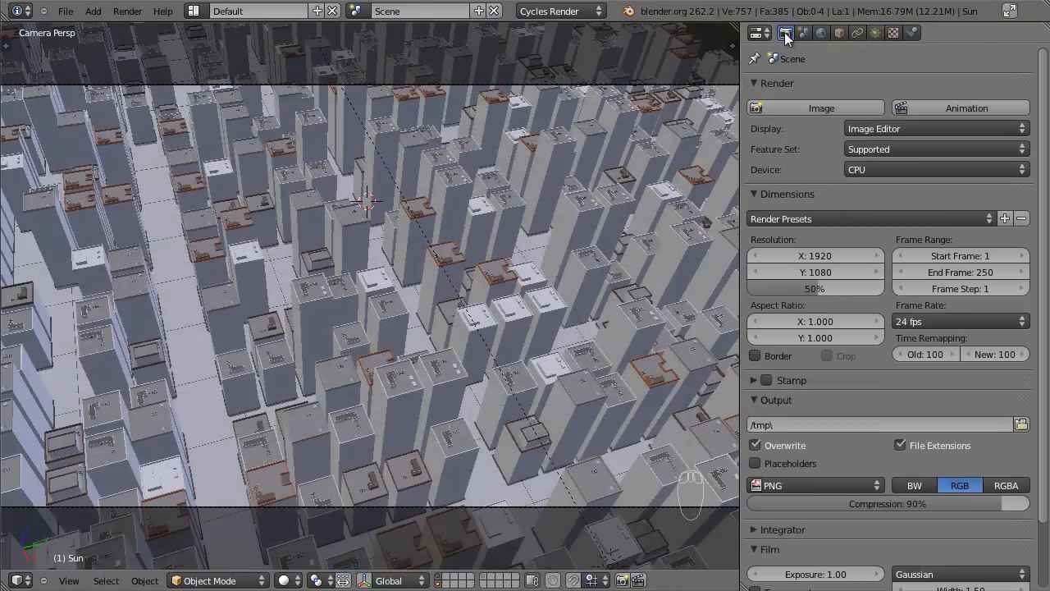
{"action": "left_click", "coordinate": [855, 169]}
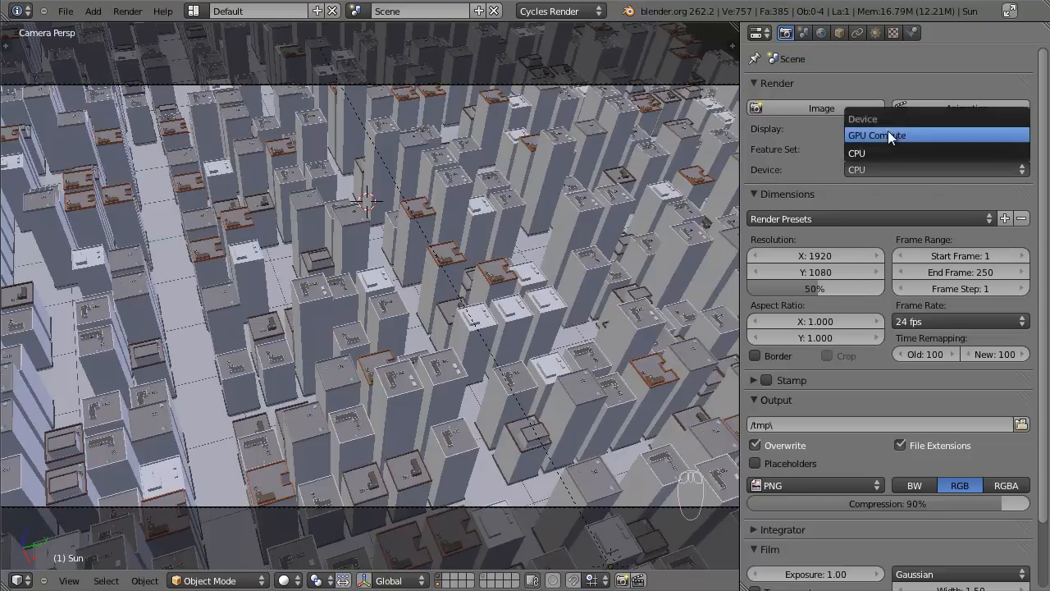
{"action": "left_click", "coordinate": [894, 135]}
{"action": "left_click", "coordinate": [507, 320]}
{"action": "key", "text": "ctrl+s"}
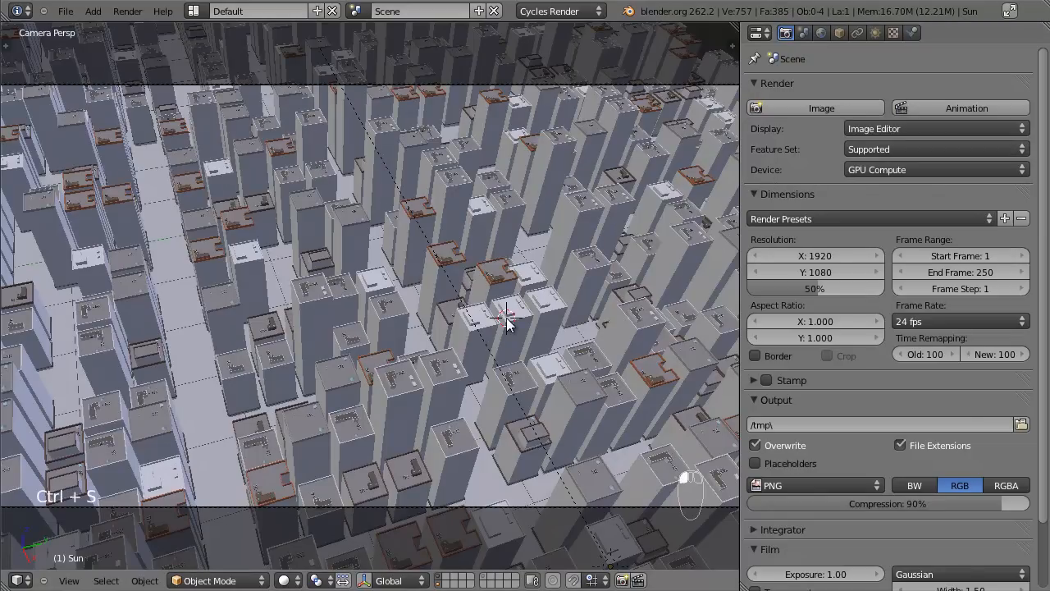
{"action": "key", "text": "F12"}
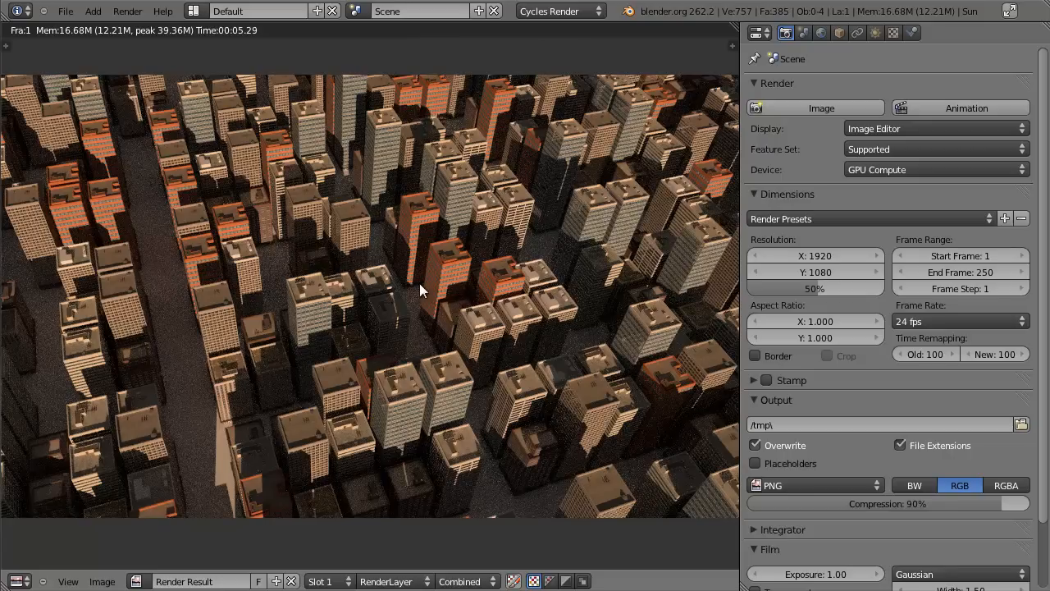
Enable nodes for the world surface, set its Background colour to a medium blue and render the city.
{"action": "left_click", "coordinate": [822, 33]}
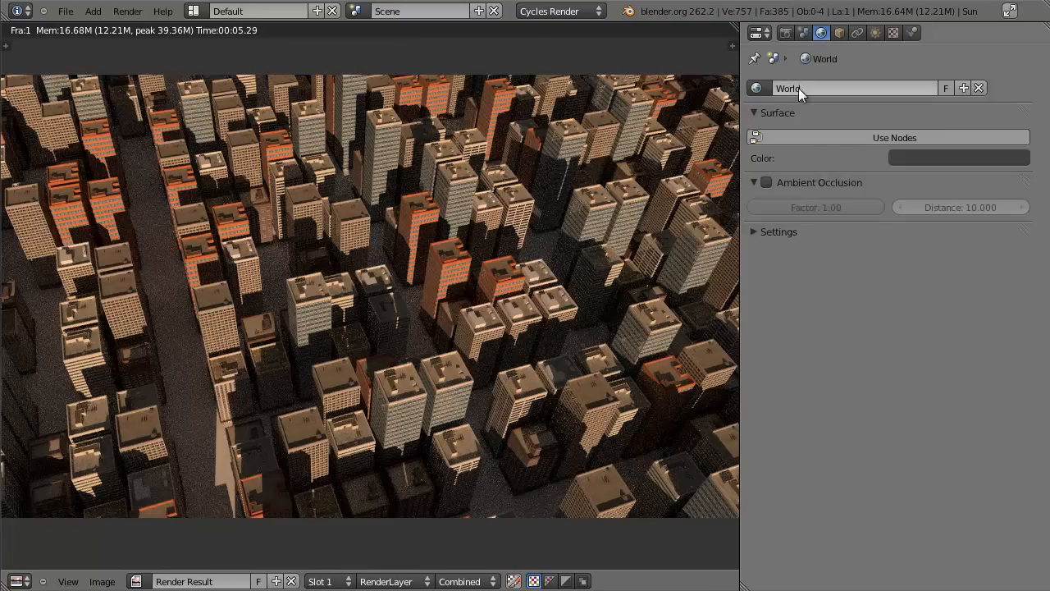
{"action": "left_click", "coordinate": [841, 138]}
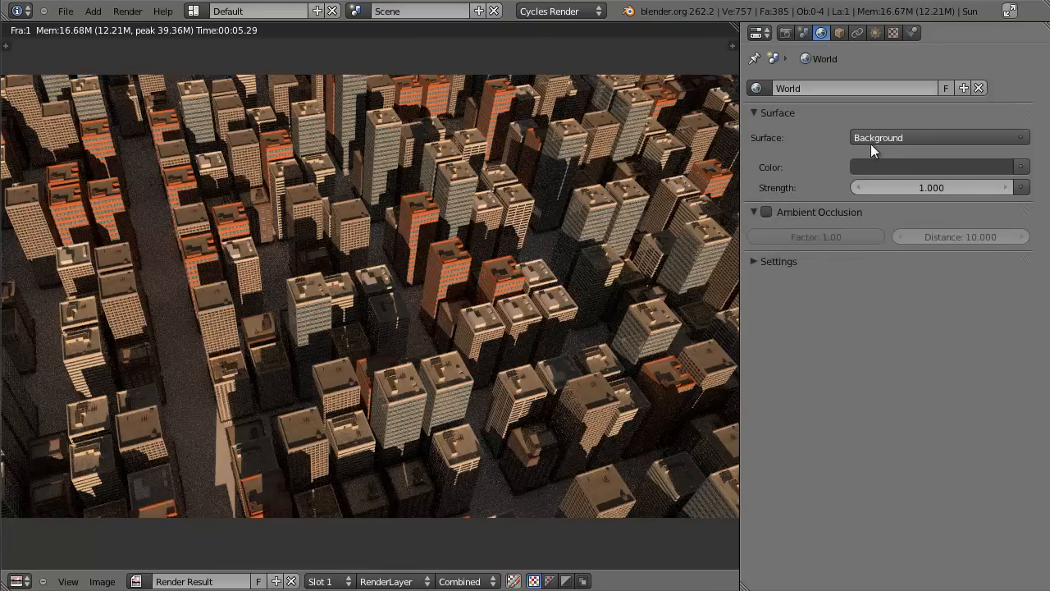
{"action": "left_click", "coordinate": [891, 165]}
{"action": "left_click_drag", "start_coordinate": [932, 228], "coordinate": [950, 202]}
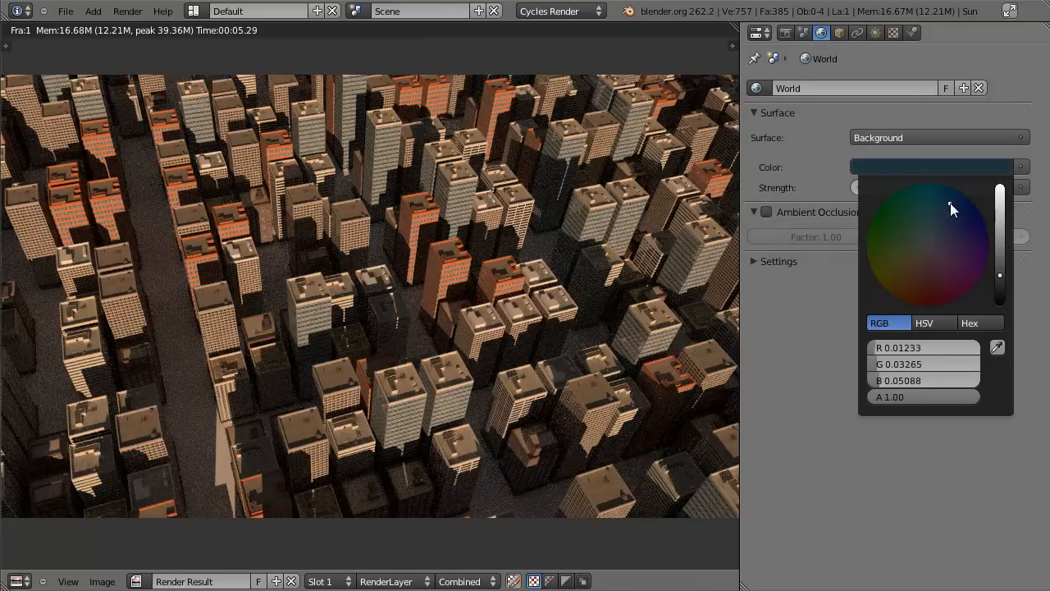
{"action": "mouse_move", "coordinate": [997, 239]}
{"action": "left_mouse_down"}
{"action": "mouse_move", "coordinate": [999, 217]}
{"action": "mouse_move", "coordinate": [962, 212]}
{"action": "left_mouse_up"}
{"action": "left_click", "coordinate": [957, 211]}
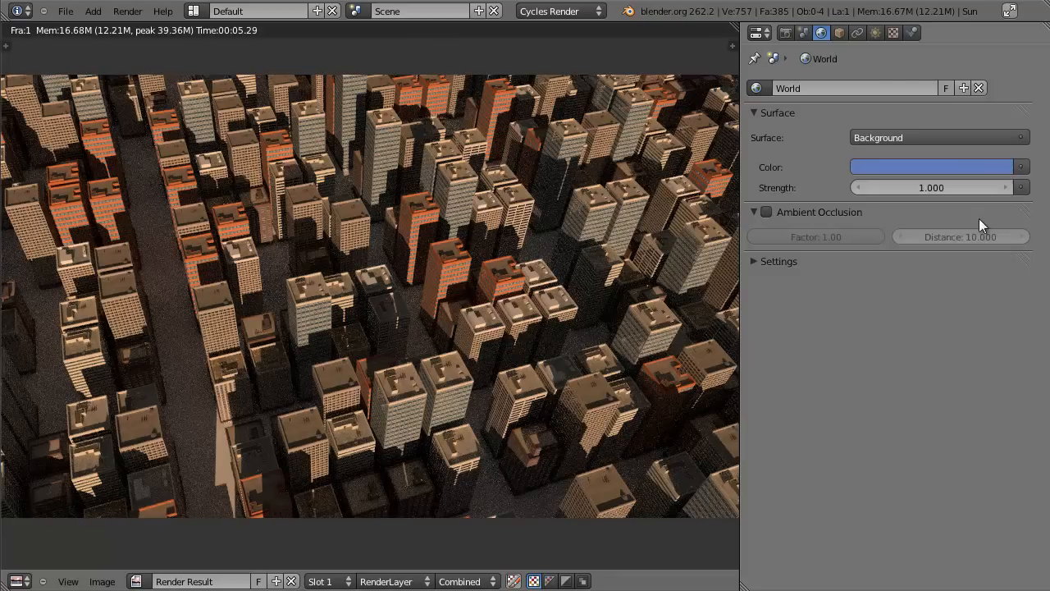
{"action": "key", "text": "F12"}
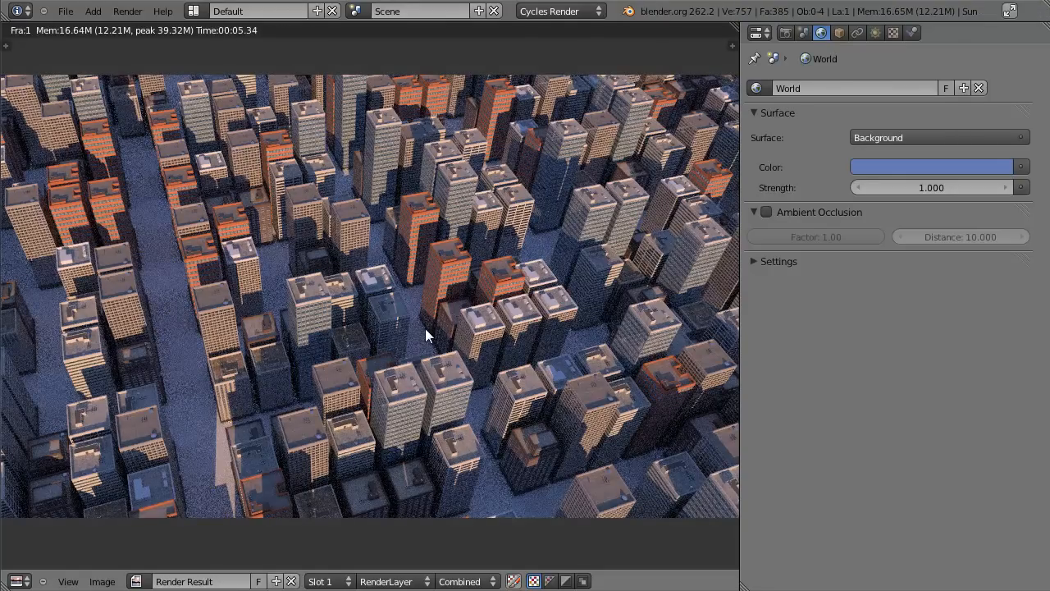
Set the world Background strength to 0.5, save the file and render the city again.
{"action": "key", "text": "Escape"}
{"action": "left_click", "coordinate": [923, 188]}
{"action": "type", "text": "0.5"}
{"action": "key", "text": "Return"}
{"action": "key", "text": "ctrl+s"}
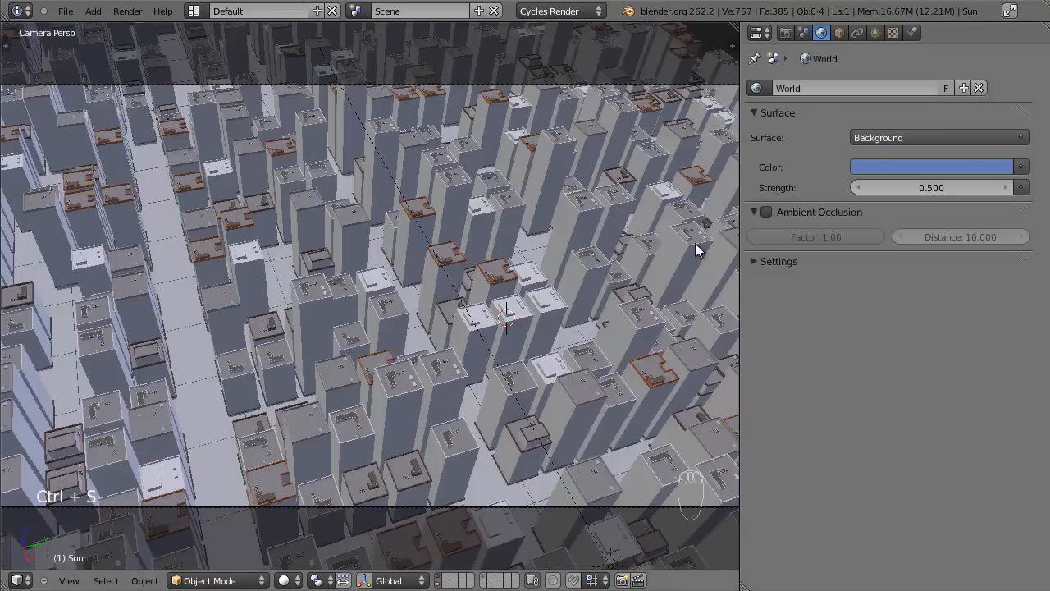
{"action": "key", "text": "F12"}
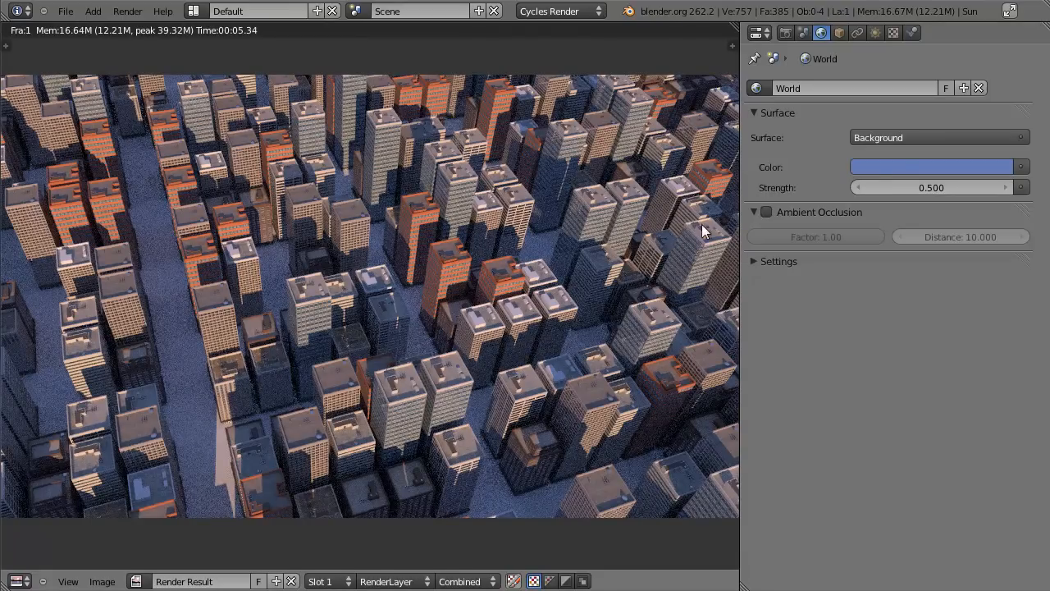
Try a more violet world Background colour in a render, and settle on a blue of R 0.147, G 0.200, B 0.477.
{"action": "left_click", "coordinate": [905, 167]}
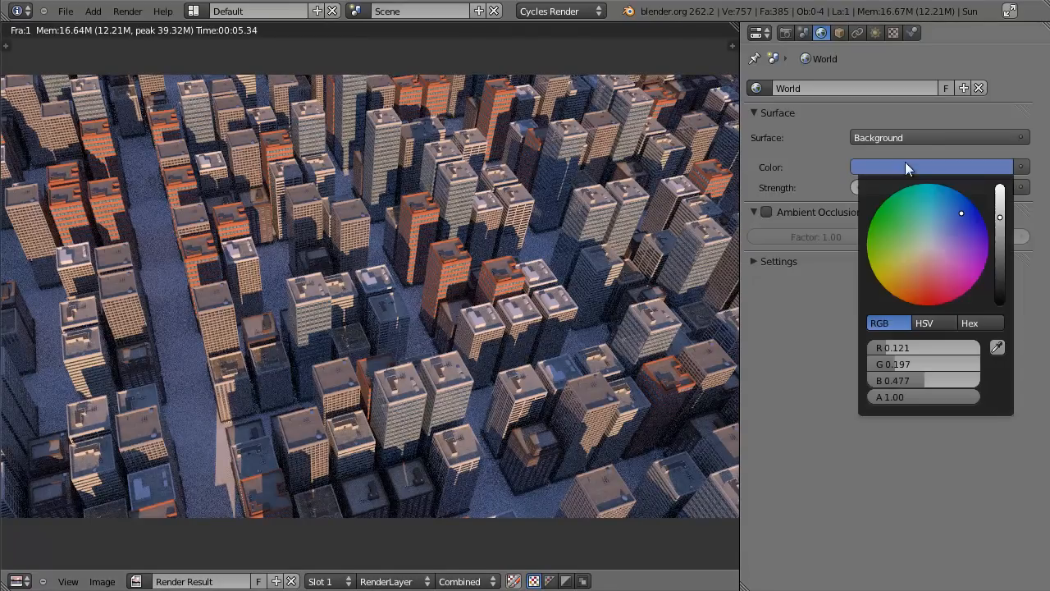
{"action": "left_click", "coordinate": [963, 224]}
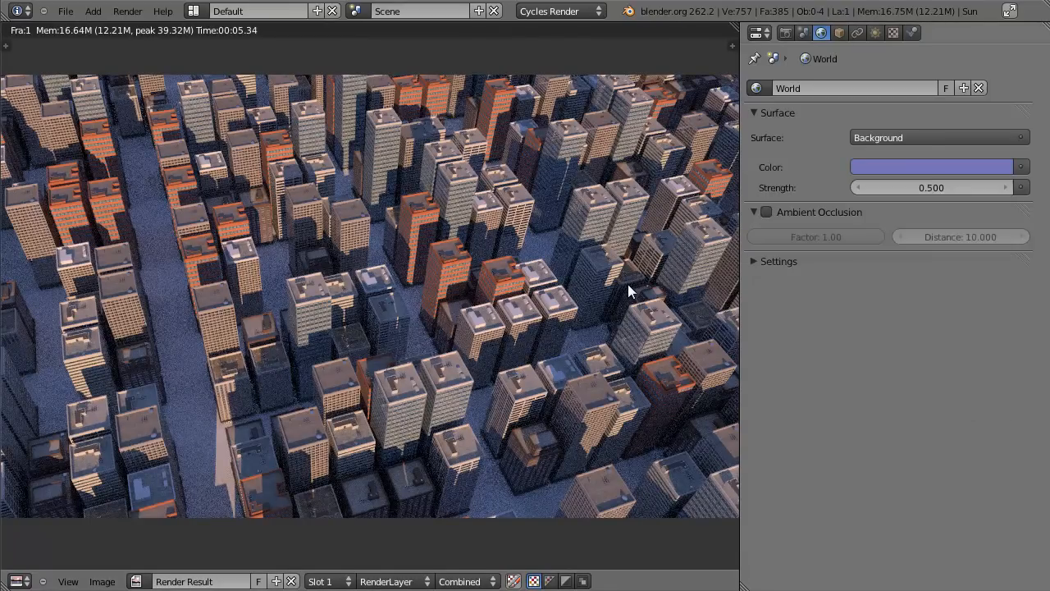
{"action": "key", "text": "F12"}
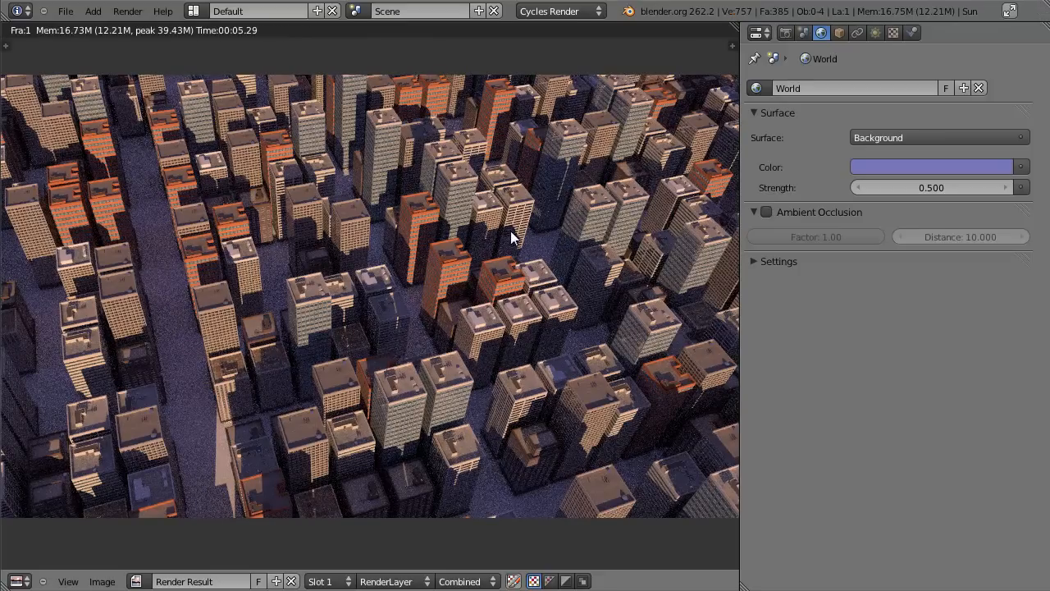
{"action": "left_click", "coordinate": [954, 167]}
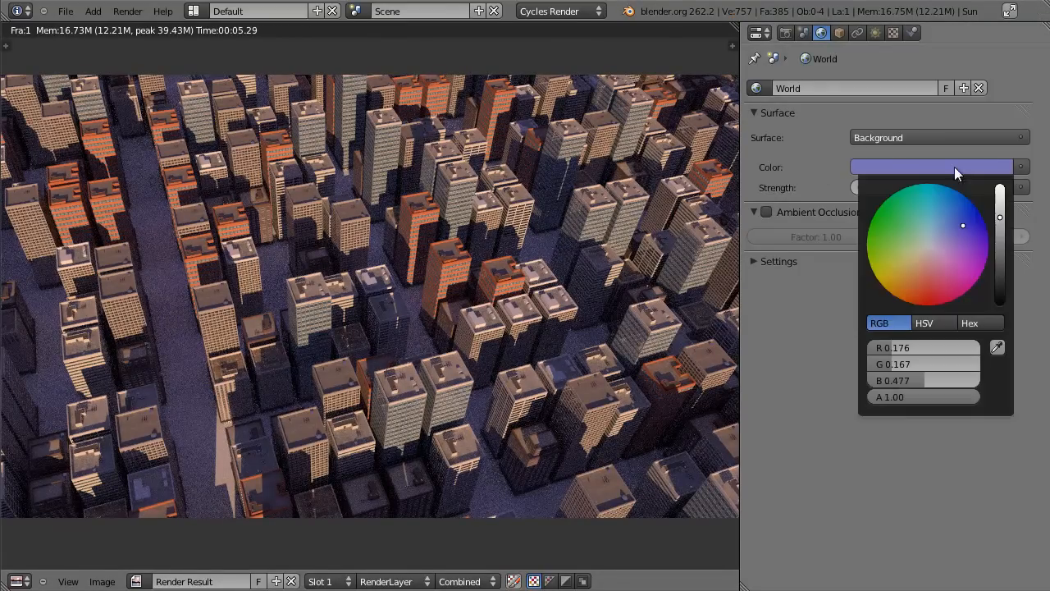
{"action": "left_click", "coordinate": [961, 217]}
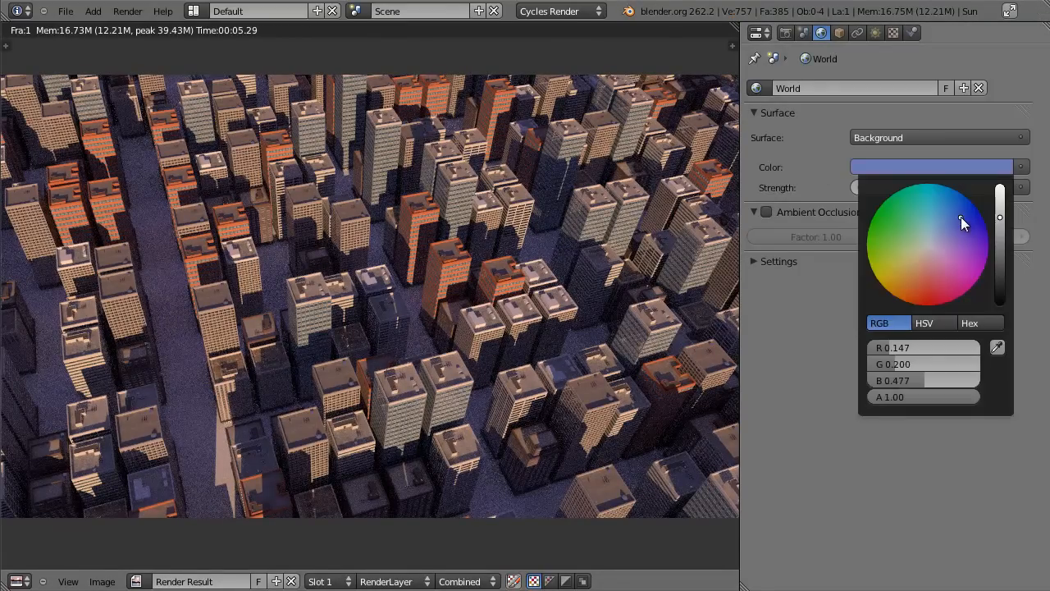
{"action": "left_click", "coordinate": [512, 307]}
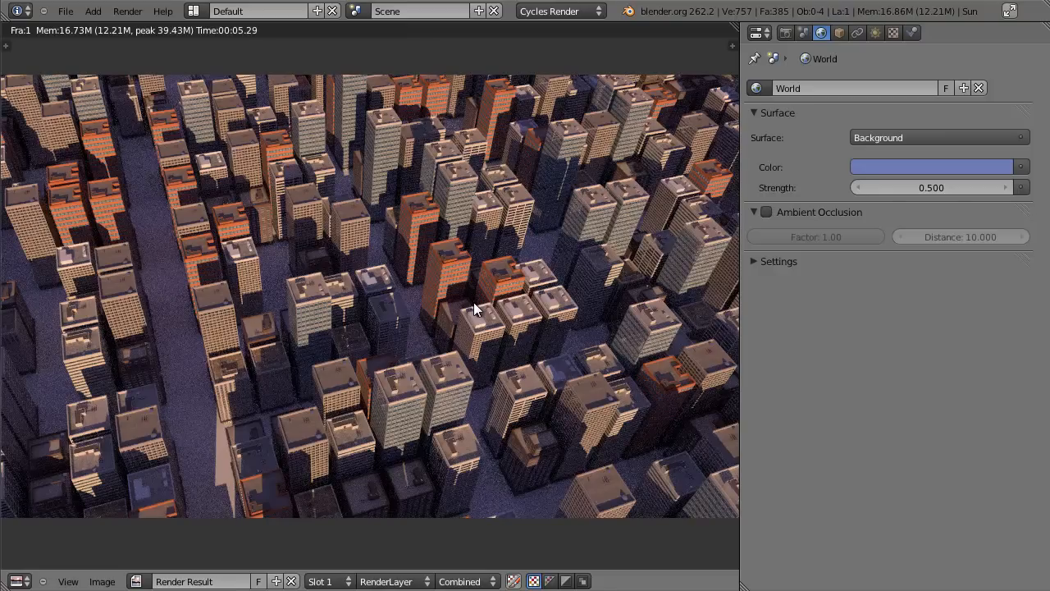
Leave the render for a top wireframe view of the whole city, reset the 3D cursor to the origin and save the file.
{"action": "key", "text": "Escape"}
{"action": "key", "text": "KP_7"}
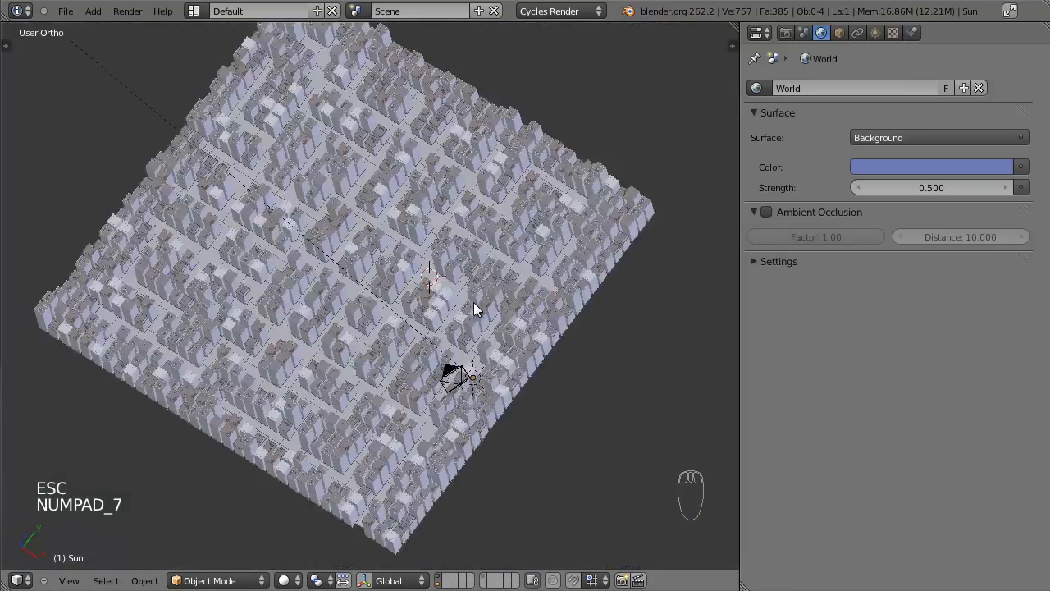
{"action": "scroll", "coordinate": [469, 304], "scroll_direction": "up", "scroll_amount": 5}
{"action": "key", "text": "z"}
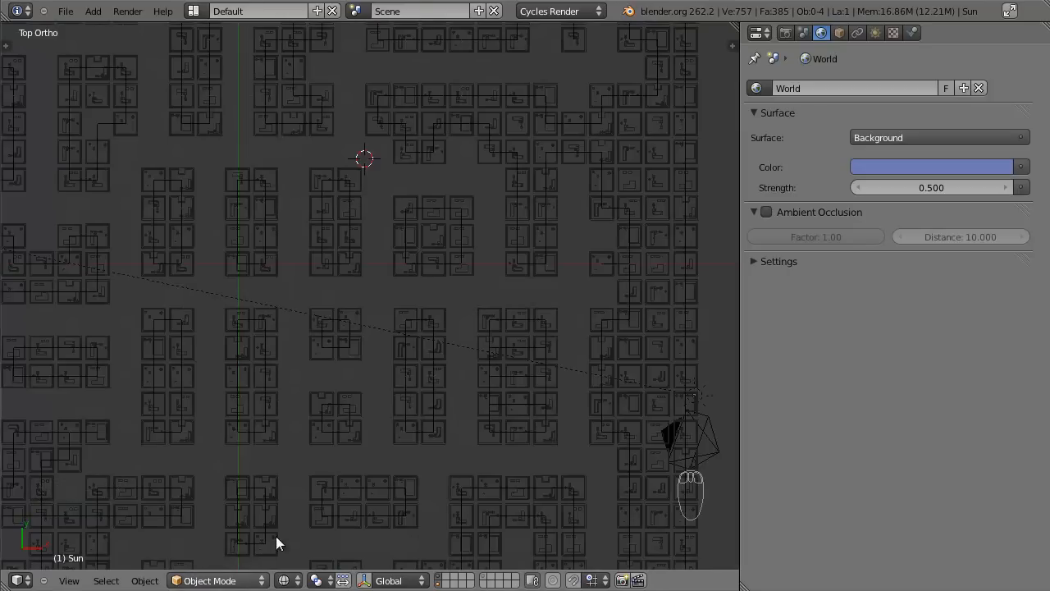
{"action": "scroll", "coordinate": [424, 389], "scroll_direction": "down", "scroll_amount": 3}
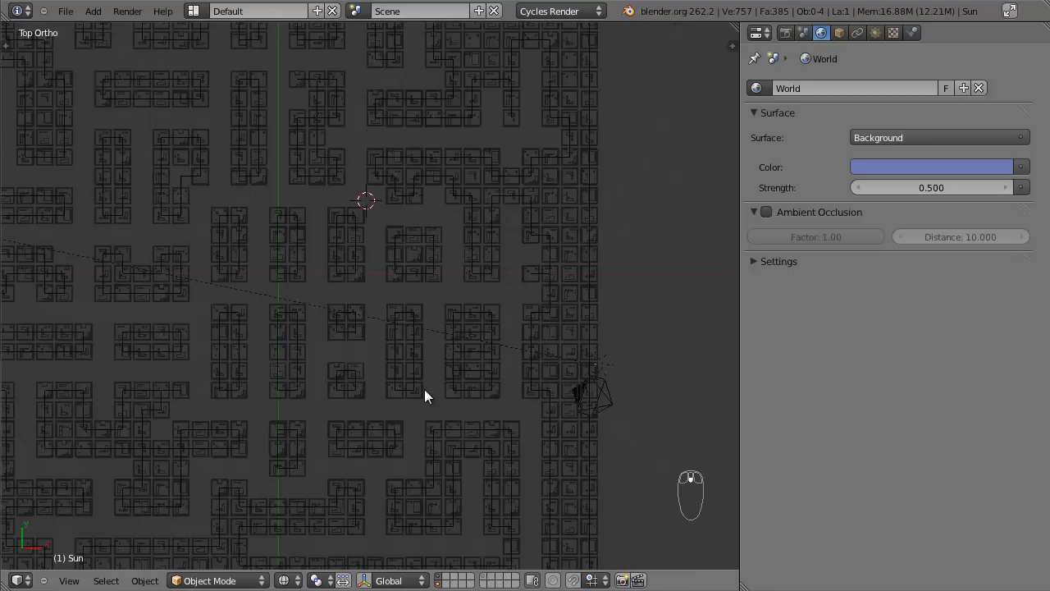
{"action": "key", "text": "shift+c"}
{"action": "scroll", "coordinate": [453, 293], "scroll_direction": "up", "scroll_amount": 2}
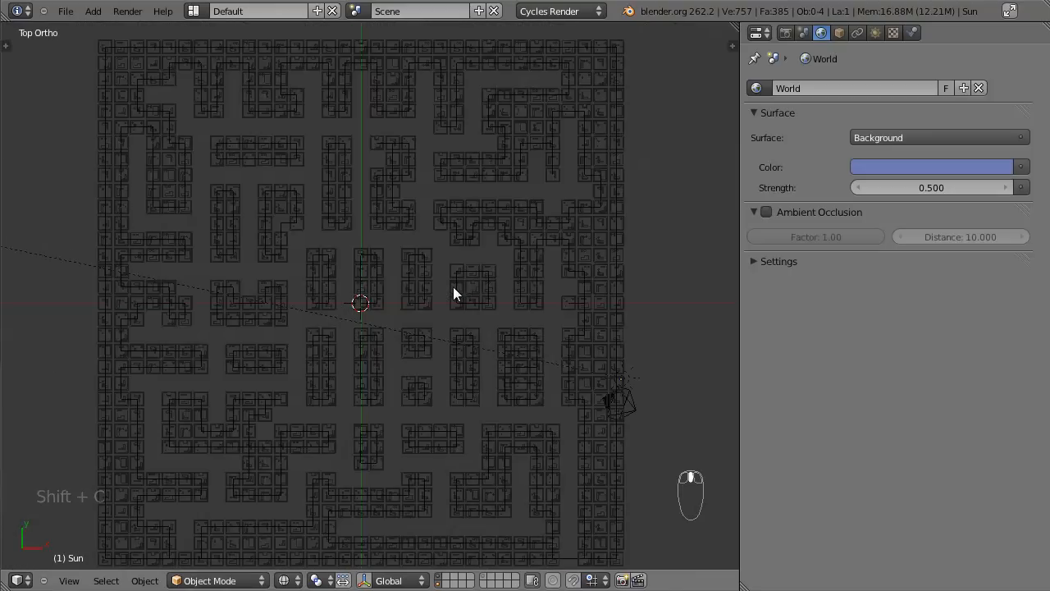
{"action": "scroll", "coordinate": [453, 294], "scroll_direction": "down", "scroll_amount": 2}
{"action": "key", "text": "ctrl+s"}
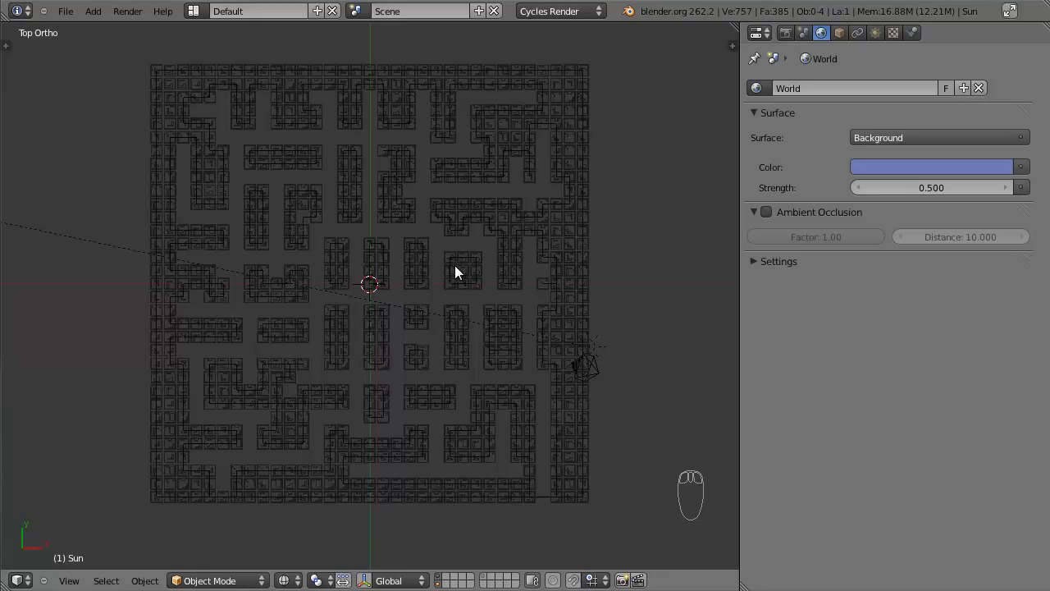
Add a plane at a street crossing on the Y axis, scale it to the street width and move it down along Y.
{"action": "scroll", "coordinate": [417, 235], "scroll_direction": "up", "scroll_amount": 2}
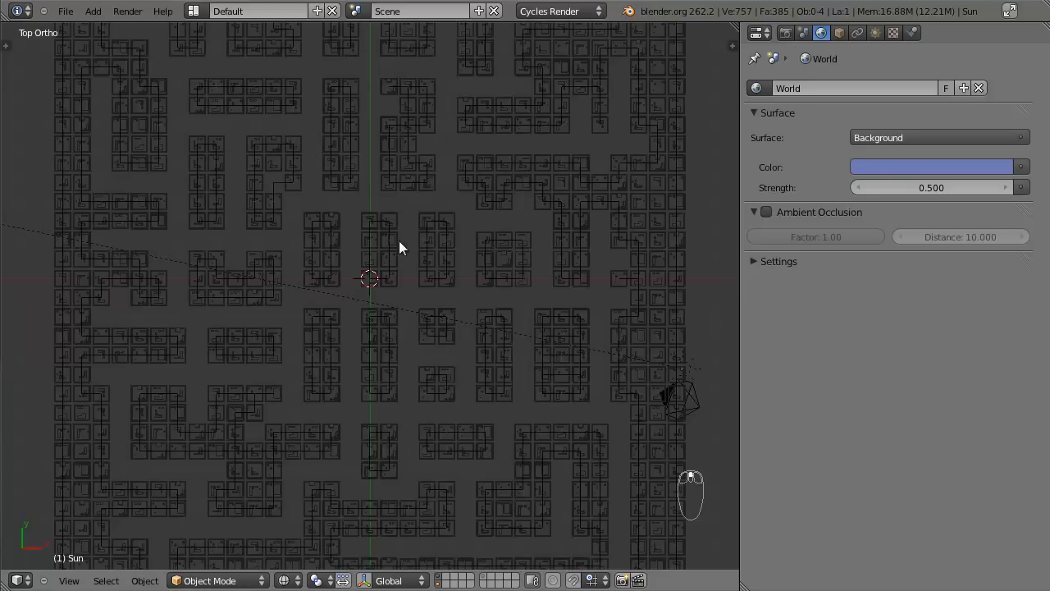
{"action": "scroll", "coordinate": [388, 298], "scroll_direction": "up", "scroll_amount": 2}
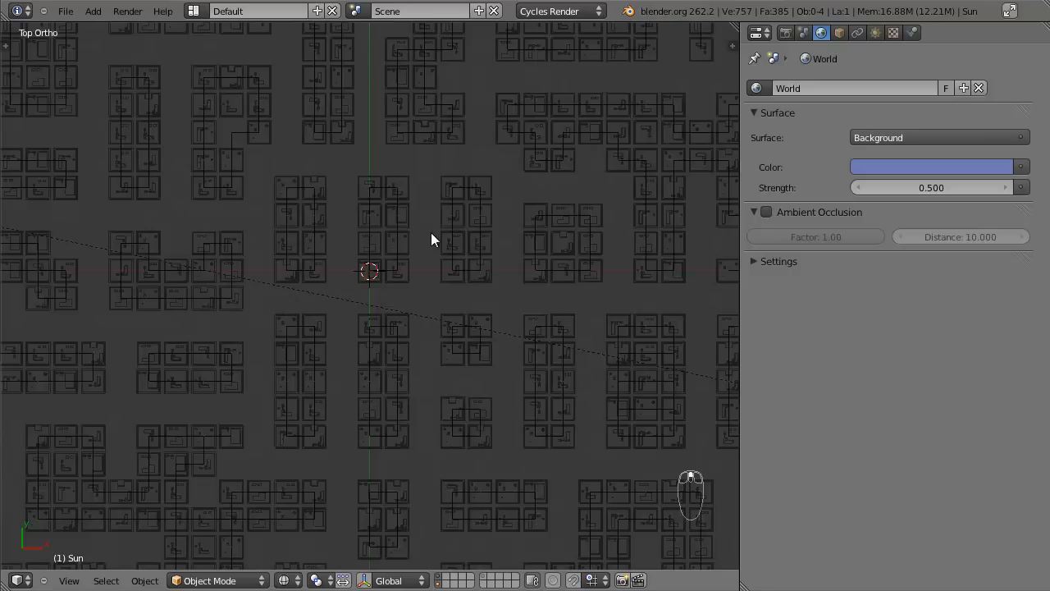
{"action": "left_click", "coordinate": [361, 260]}
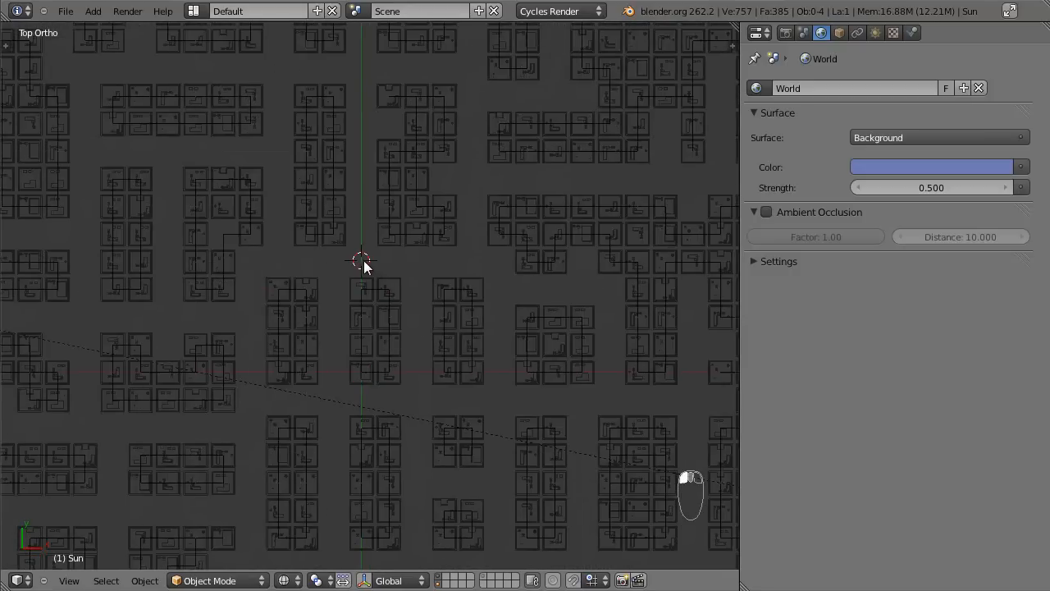
{"action": "key", "text": "shift+a"}
{"action": "mouse_move", "coordinate": [376, 287]}
{"action": "left_click", "coordinate": [417, 287]}
{"action": "key", "text": "s"}
{"action": "left_click", "coordinate": [405, 265]}
{"action": "key", "text": "g"}
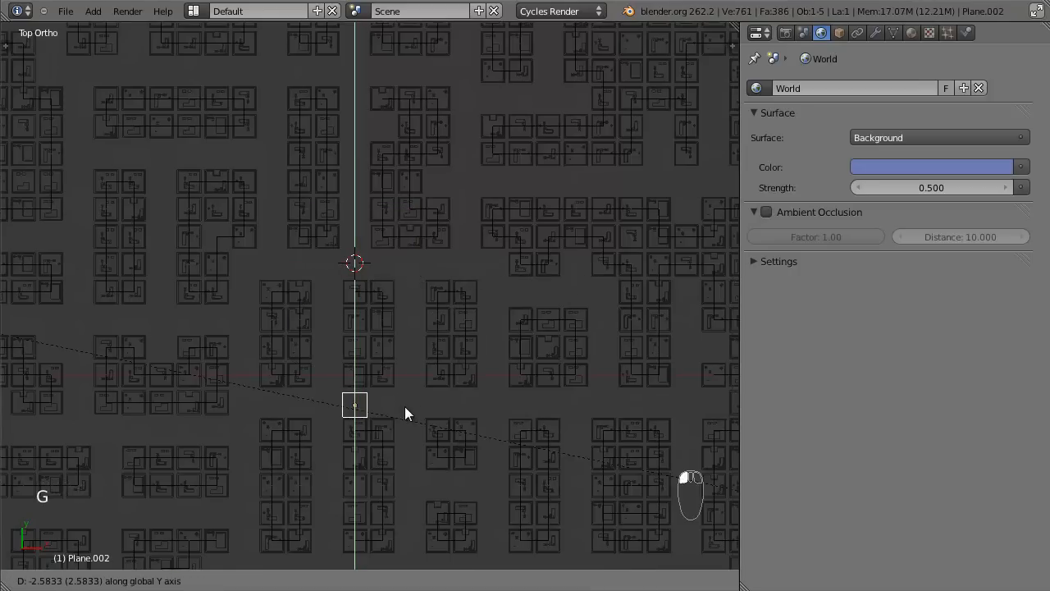
{"action": "left_click", "coordinate": [404, 405]}
Move the small plane further down along Y into the horizontal street in the lower half of the city.
{"action": "middle_click_drag", "start_coordinate": [403, 380], "coordinate": [390, 334], "text": "shift"}
{"action": "scroll", "coordinate": [518, 300], "scroll_direction": "down", "scroll_amount": 4}
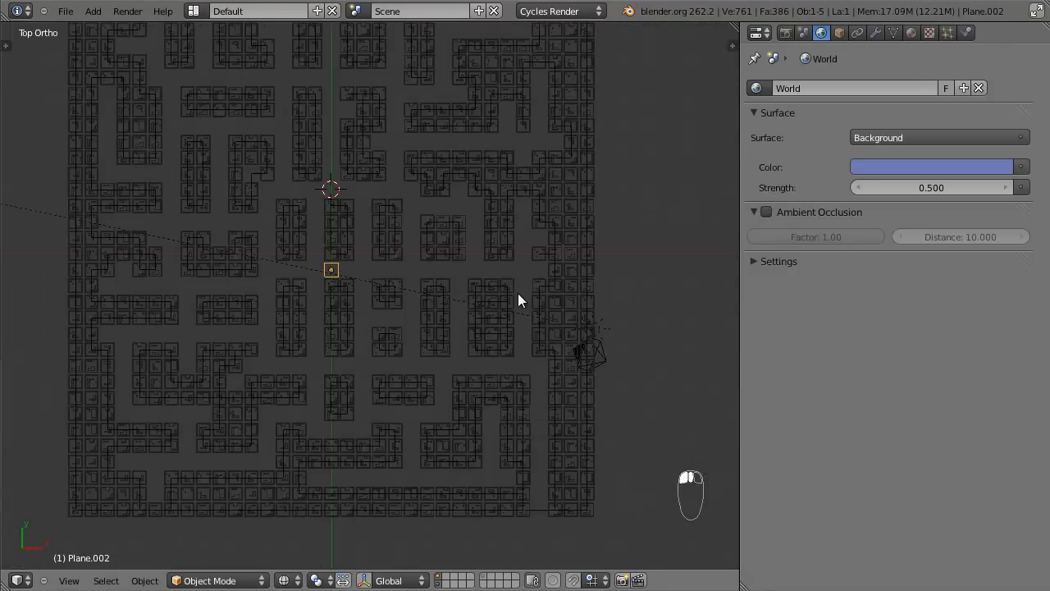
{"action": "key", "text": "g"}
{"action": "middle_click", "coordinate": [496, 316]}
{"action": "left_click", "coordinate": [495, 371]}
{"action": "scroll", "coordinate": [496, 372], "scroll_direction": "up", "scroll_amount": 5}
{"action": "middle_click_drag", "start_coordinate": [453, 404], "coordinate": [474, 259], "text": "shift"}
{"action": "scroll", "coordinate": [408, 290], "scroll_direction": "up", "scroll_amount": 1}
In Edit Mode, move the plane's +X edge along X to the end of the adjacent two-building block.
{"action": "key", "text": "g"}
{"action": "key", "text": "Tab"}
{"action": "key", "text": "a"}
{"action": "key", "text": "a"}
{"action": "key", "text": "a"}
{"action": "key", "text": "a"}
{"action": "key", "text": "b"}
{"action": "left_click_drag", "start_coordinate": [291, 361], "coordinate": [297, 363]}
{"action": "key", "text": "g"}
{"action": "middle_click", "coordinate": [414, 375]}
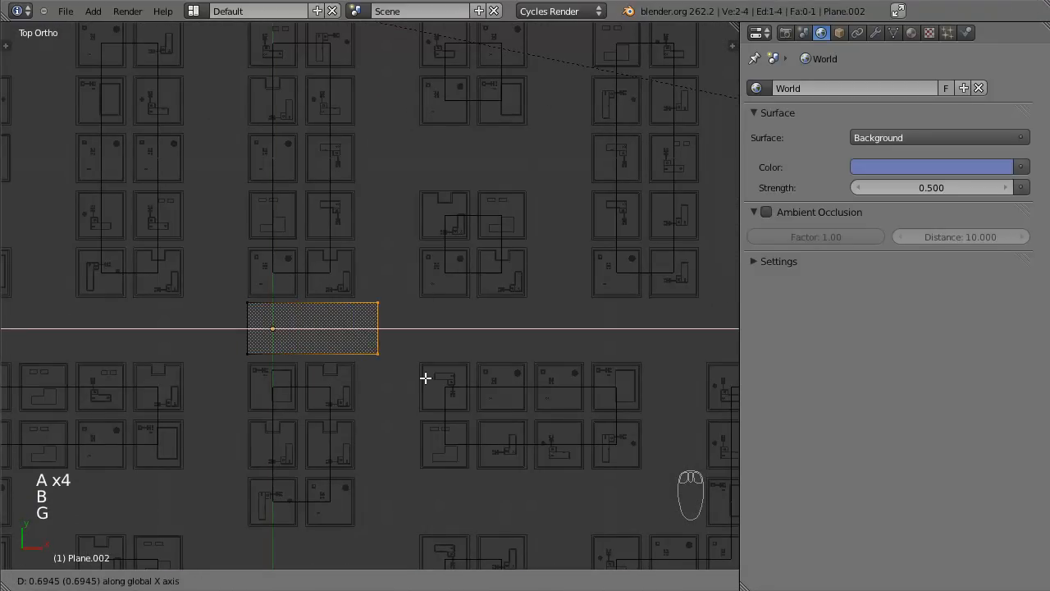
{"action": "left_click", "coordinate": [410, 378]}
Extrude the plane's +X edge three times along the street, placing each edge at a side-street corner.
{"action": "key", "text": "e"}
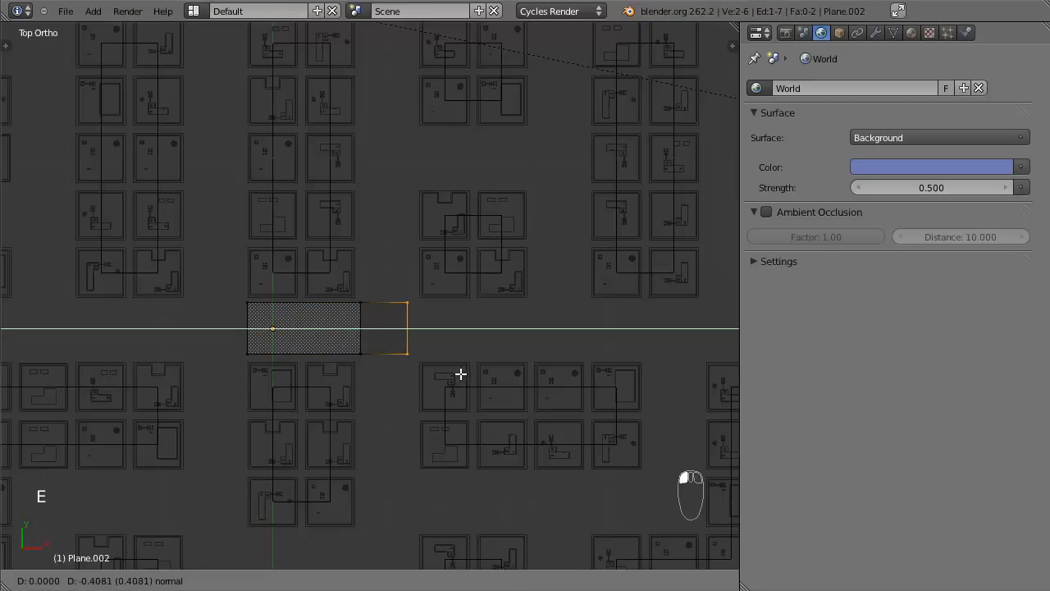
{"action": "left_click", "coordinate": [466, 372]}
{"action": "middle_click_drag", "start_coordinate": [530, 339], "coordinate": [458, 336], "text": "shift"}
{"action": "key", "text": "e"}
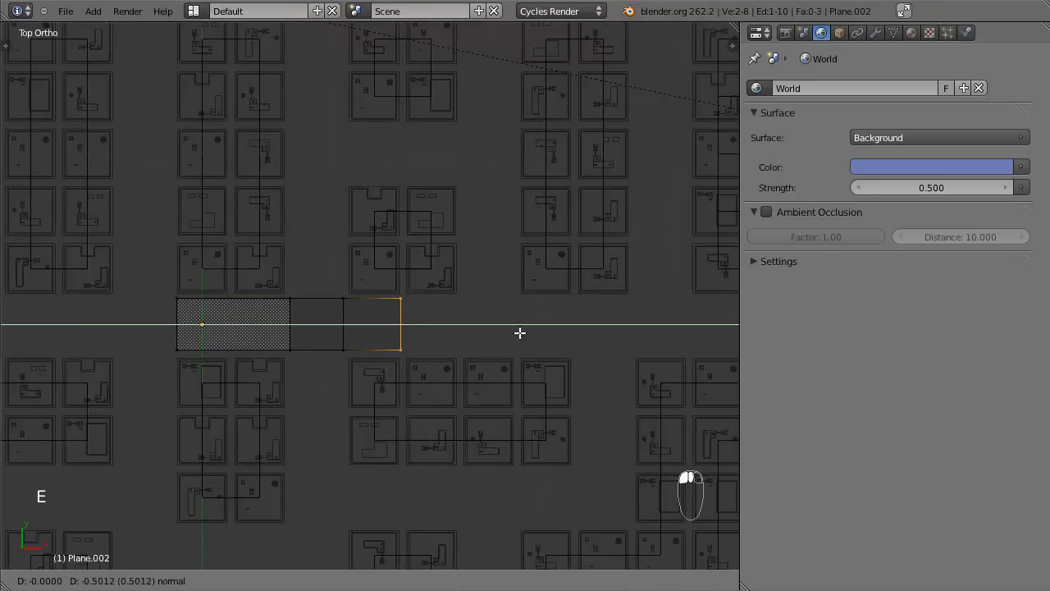
{"action": "left_click", "coordinate": [575, 335]}
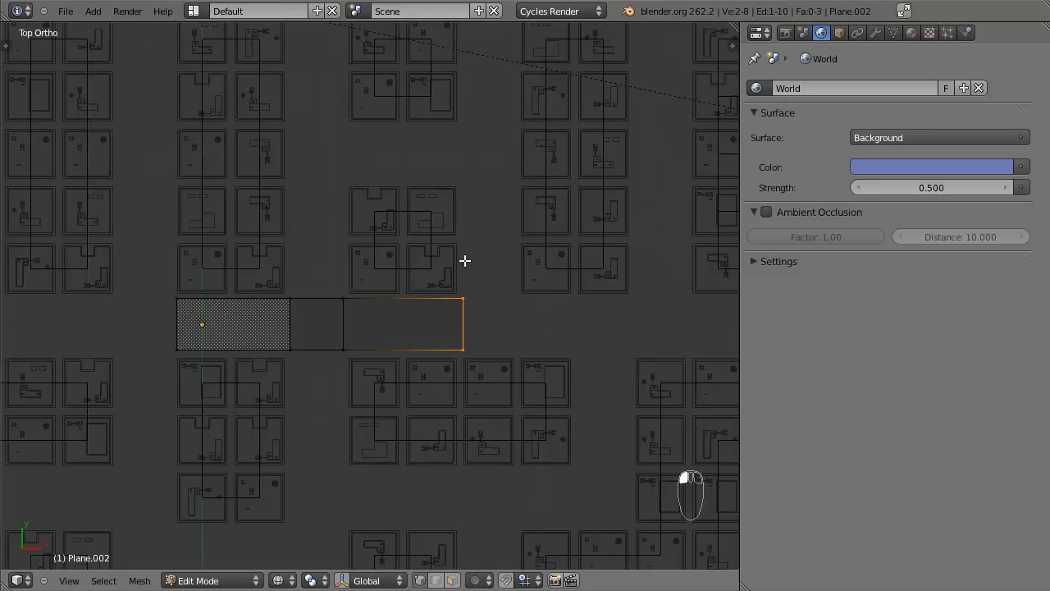
{"action": "key", "text": "e"}
{"action": "left_click", "coordinate": [537, 315]}
{"action": "middle_click_drag", "start_coordinate": [544, 312], "coordinate": [399, 300], "text": "shift"}
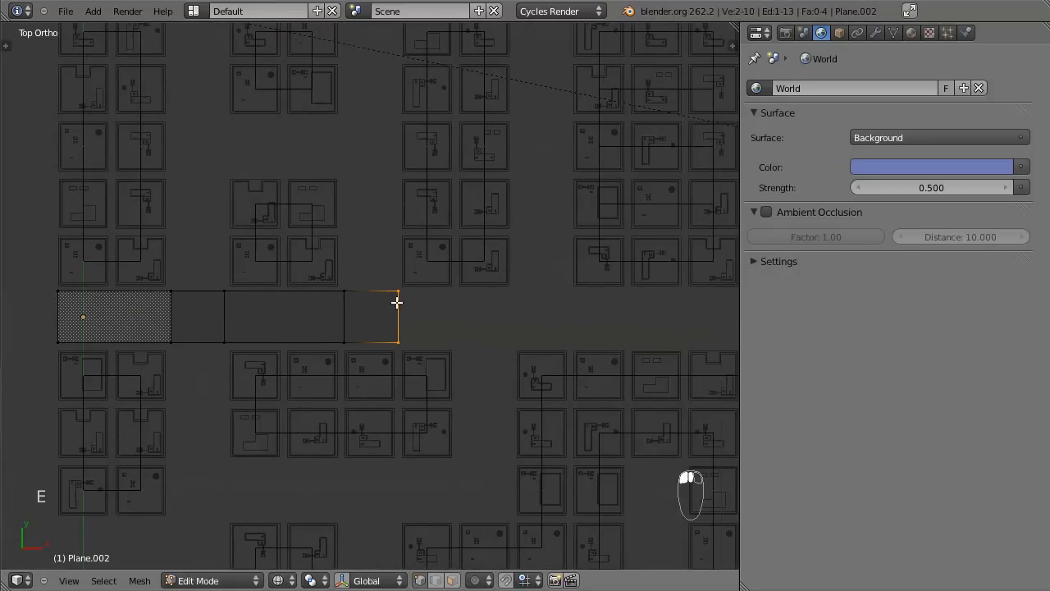
Continue the road strip with three more short extrusions toward +X, matching the edges to the adjoining block corners.
{"action": "key", "text": "e"}
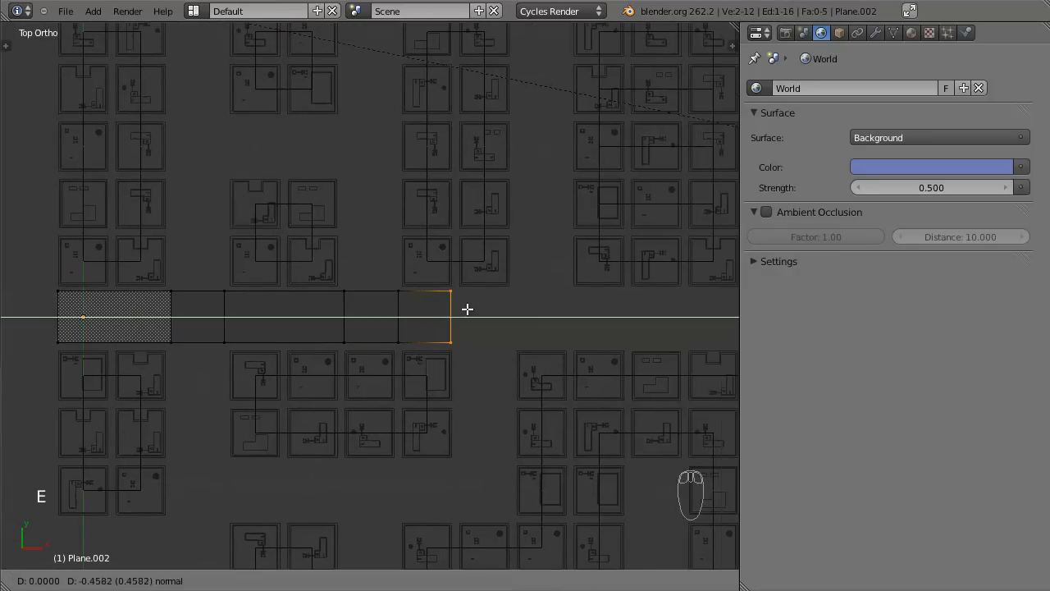
{"action": "left_click", "coordinate": [476, 309]}
{"action": "key", "text": "e"}
{"action": "left_click", "coordinate": [527, 314]}
{"action": "key", "text": "e"}
{"action": "left_click", "coordinate": [587, 319]}
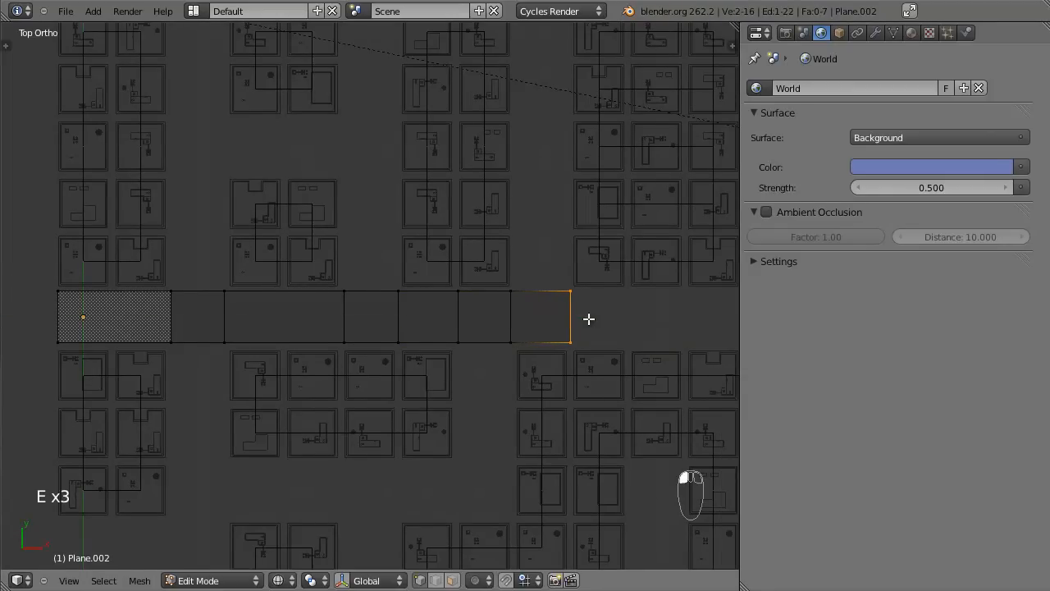
Extrude the strip three more times toward +X until it reaches the outer building rows near the camera.
{"action": "middle_click_drag", "start_coordinate": [589, 320], "coordinate": [454, 333], "text": "shift"}
{"action": "middle_click_drag", "start_coordinate": [591, 277], "coordinate": [331, 303], "text": "shift"}
{"action": "key", "text": "e"}
{"action": "left_click", "coordinate": [497, 303]}
{"action": "key", "text": "e"}
{"action": "left_click", "coordinate": [547, 305]}
{"action": "key", "text": "e"}
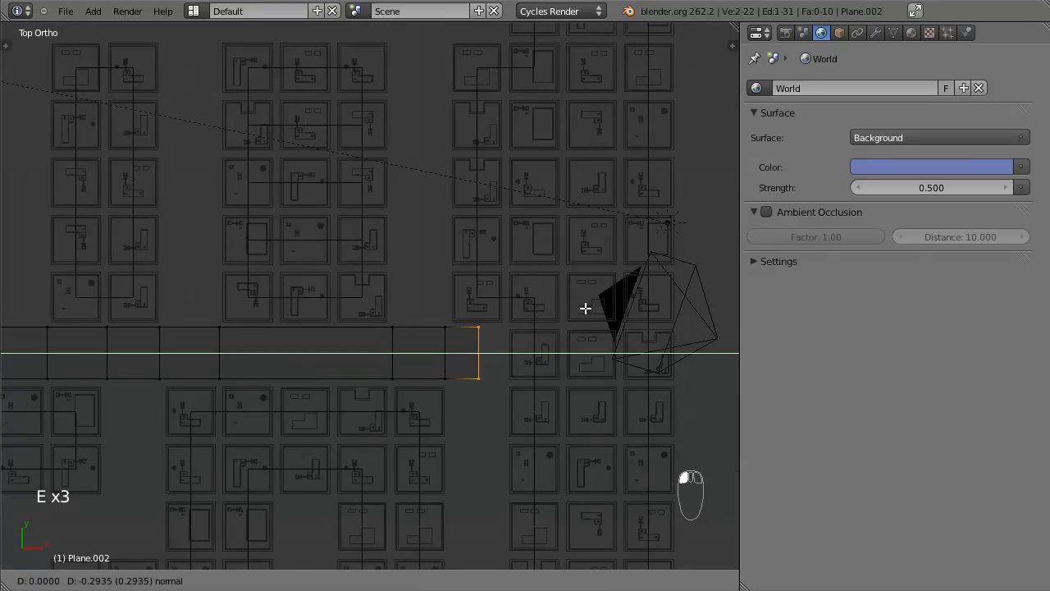
{"action": "left_click", "coordinate": [610, 310]}
Select the edge between the last two road segments and align it along X with the corner of the side street.
{"action": "right_click", "coordinate": [443, 387]}
{"action": "right_click", "coordinate": [455, 341], "text": "shift"}
{"action": "scroll", "coordinate": [459, 340], "scroll_direction": "up", "scroll_amount": 3}
{"action": "middle_click_drag", "start_coordinate": [462, 339], "coordinate": [422, 284], "text": "shift"}
{"action": "key", "text": "g"}
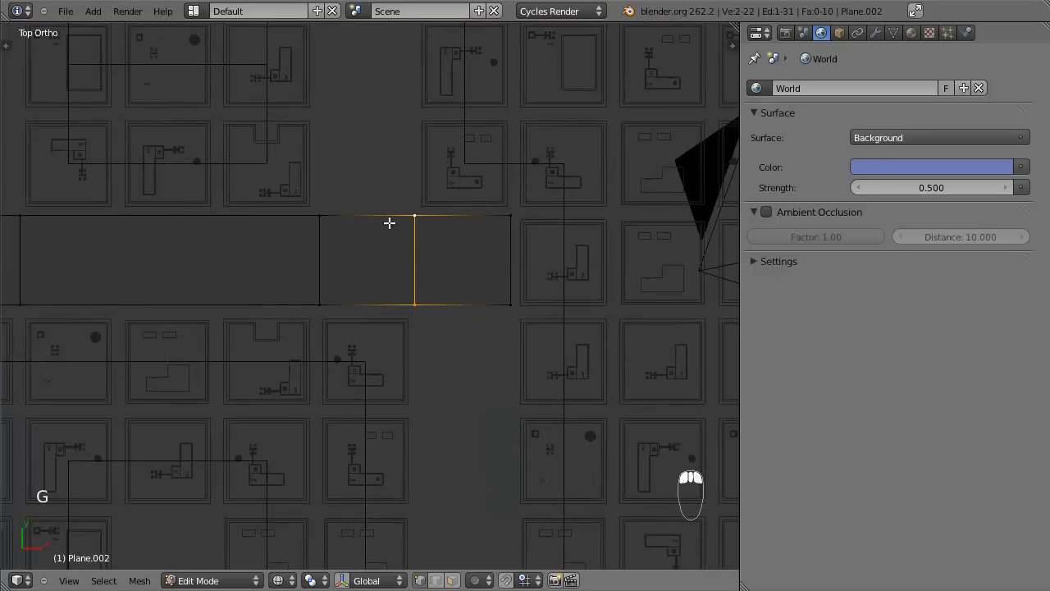
Extrude the last segment's lower edge down the long side street and move its end along Y toward the city border.
{"action": "right_click", "coordinate": [510, 306], "text": "shift"}
{"action": "middle_click_drag", "start_coordinate": [468, 387], "coordinate": [394, 103], "text": "shift"}
{"action": "scroll", "coordinate": [397, 115], "scroll_direction": "down", "scroll_amount": 4}
{"action": "key", "text": "e"}
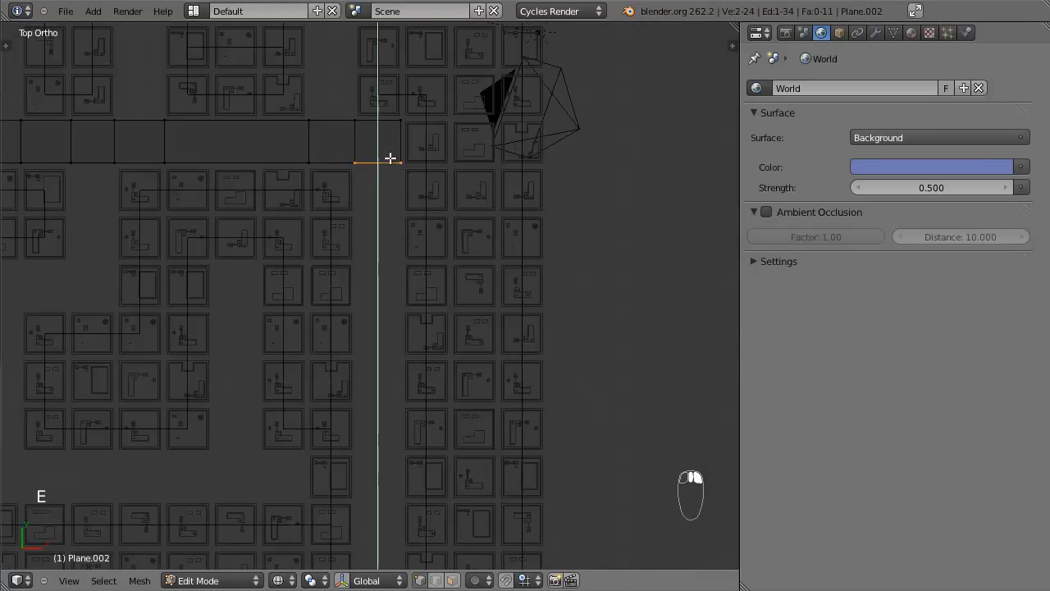
{"action": "left_click", "coordinate": [394, 420]}
{"action": "middle_click_drag", "start_coordinate": [395, 413], "coordinate": [404, 184], "text": "shift"}
{"action": "key", "text": "g"}
{"action": "middle_click", "coordinate": [406, 279]}
{"action": "left_click", "coordinate": [409, 345]}
Extrude the lower edge of the segment above the narrow middle side street twice, down to the next cross street.
{"action": "middle_click_drag", "start_coordinate": [422, 224], "coordinate": [438, 395], "text": "shift"}
{"action": "middle_click_drag", "start_coordinate": [368, 159], "coordinate": [519, 320], "text": "shift"}
{"action": "middle_click_drag", "start_coordinate": [283, 276], "coordinate": [363, 268], "text": "shift"}
{"action": "right_click", "coordinate": [330, 253]}
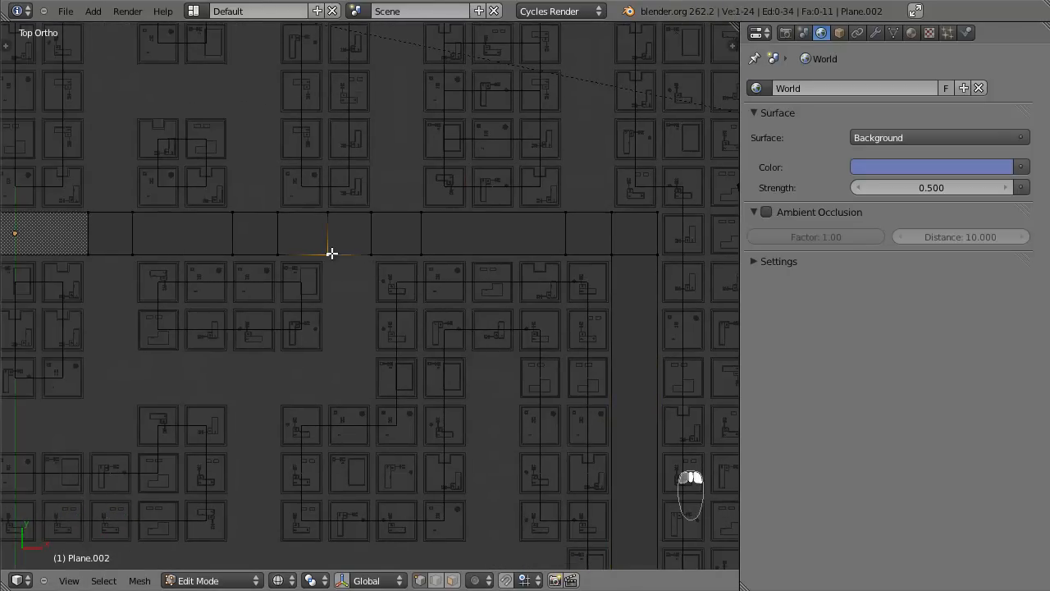
{"action": "right_click", "coordinate": [370, 256], "text": "shift"}
{"action": "key", "text": "e"}
{"action": "left_click", "coordinate": [352, 391]}
{"action": "key", "text": "e"}
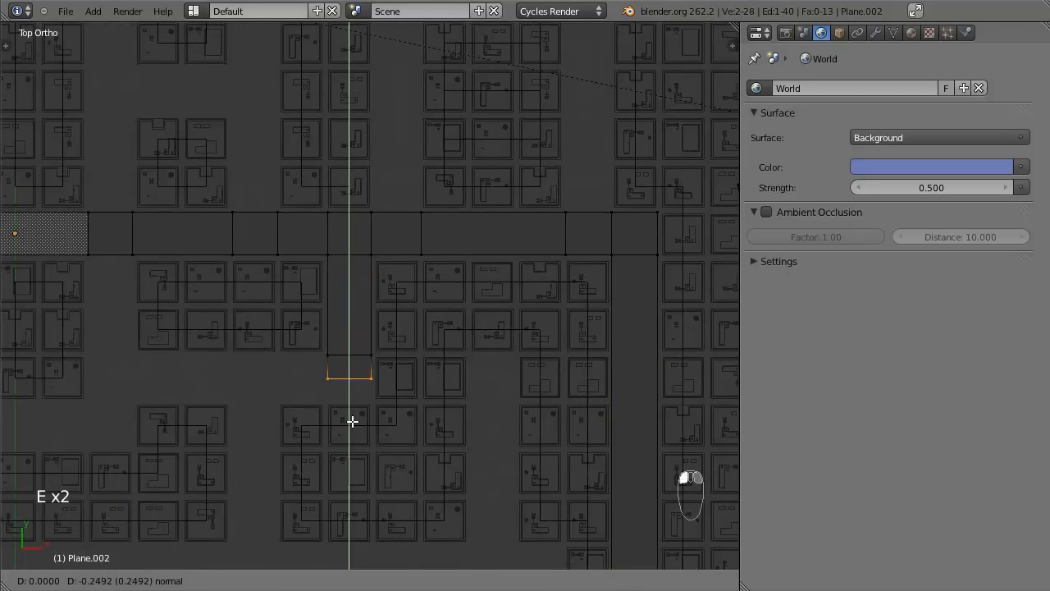
{"action": "left_click", "coordinate": [351, 438]}
Extrude the new junction's -X edge four times along the cross street, breaking at the building and side-street corners.
{"action": "right_click", "coordinate": [329, 356]}
{"action": "right_click", "coordinate": [329, 395], "text": "shift"}
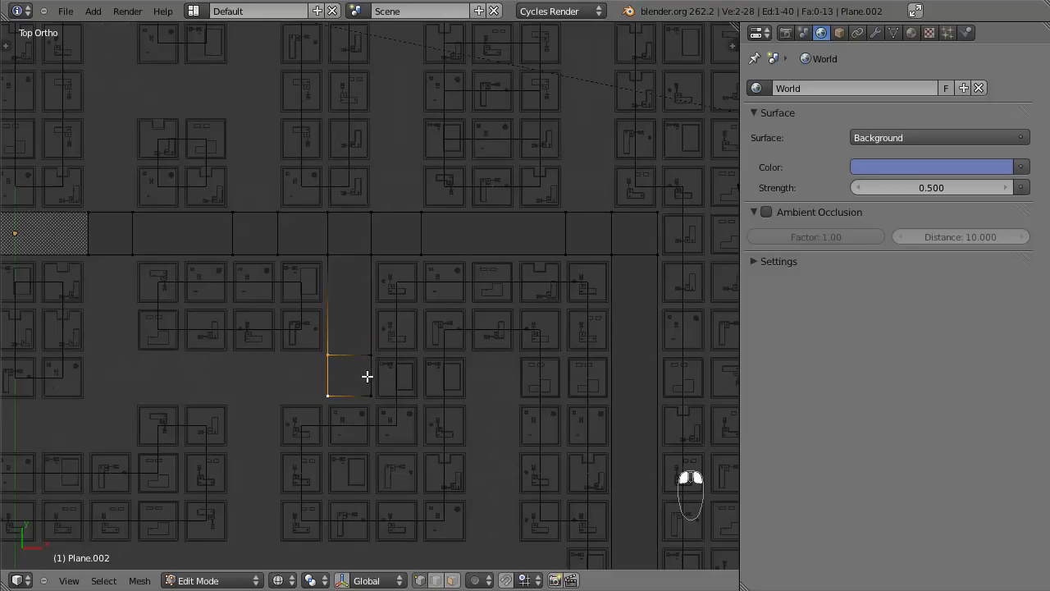
{"action": "key", "text": "e"}
{"action": "left_click", "coordinate": [317, 376]}
{"action": "key", "text": "e"}
{"action": "left_click", "coordinate": [271, 379]}
{"action": "middle_click_drag", "start_coordinate": [276, 368], "coordinate": [430, 354], "text": "shift"}
{"action": "key", "text": "e"}
{"action": "left_click", "coordinate": [362, 354]}
{"action": "key", "text": "e"}
{"action": "left_click", "coordinate": [317, 351]}
Extrude the cross street's end segment downward, and extend the new segment toward -X along the offset street below.
{"action": "right_click", "coordinate": [221, 388]}
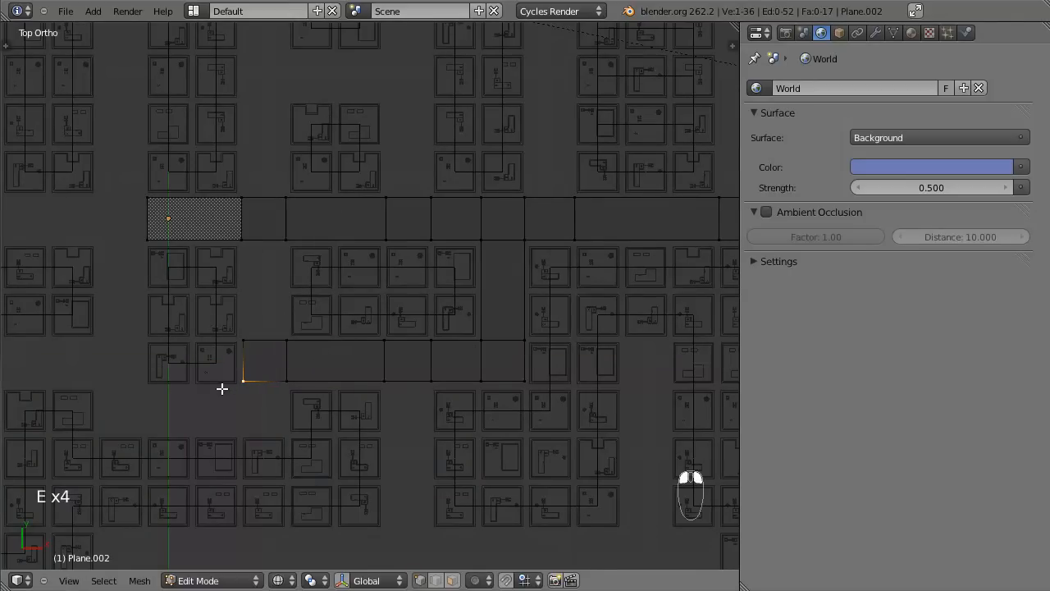
{"action": "key", "text": "e"}
{"action": "left_click", "coordinate": [272, 437]}
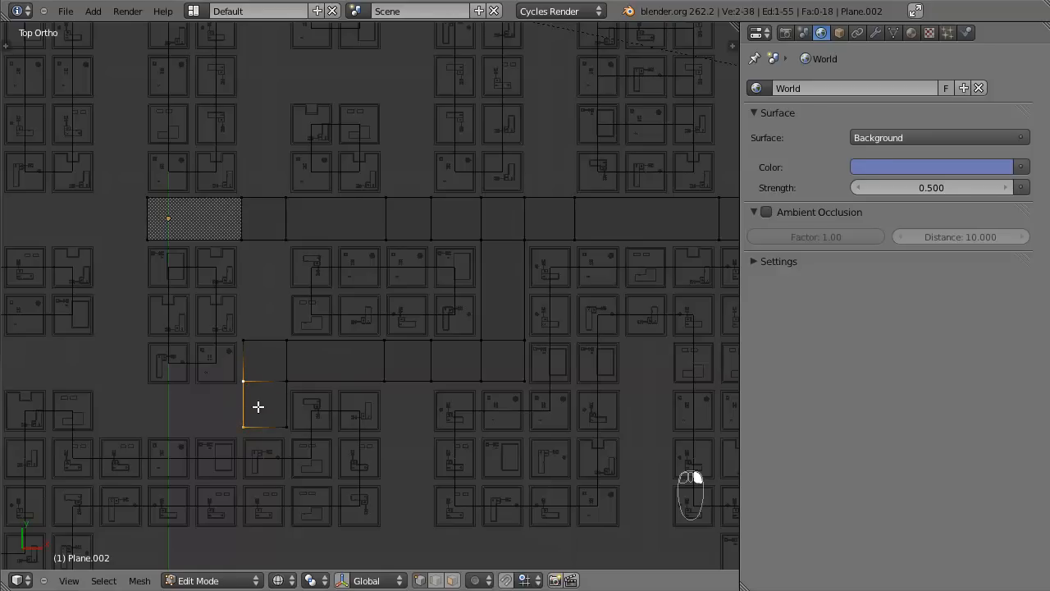
{"action": "key", "text": "e"}
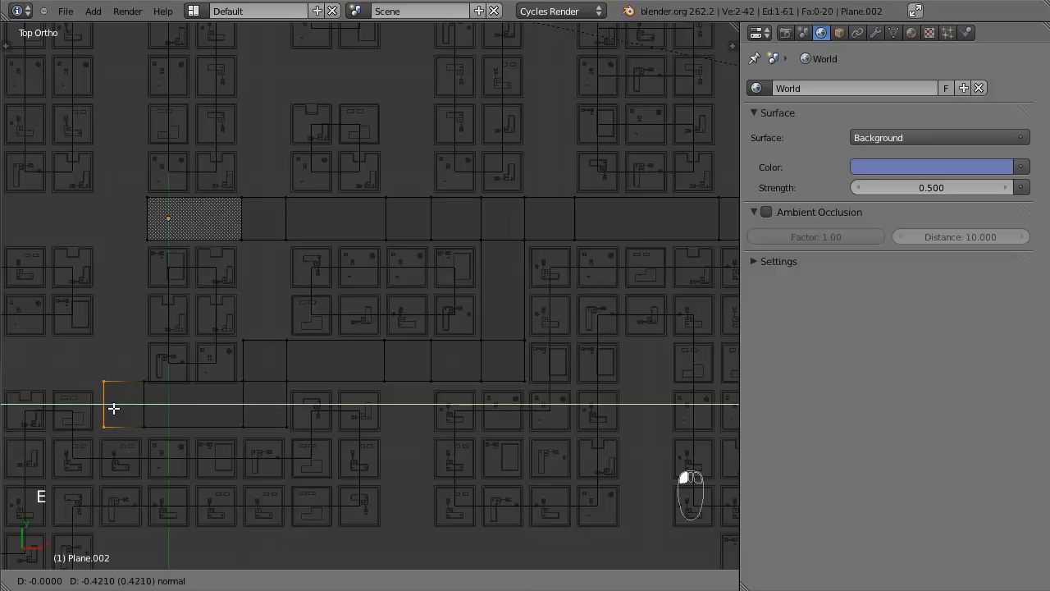
{"action": "left_click", "coordinate": [113, 407]}
Select the upper-edge vertices of the offset street and move them slightly down along Y toward the building line.
{"action": "key", "text": "a"}
{"action": "key", "text": "a"}
{"action": "key", "text": "a"}
{"action": "key", "text": "b"}
{"action": "left_click_drag", "start_coordinate": [84, 369], "coordinate": [296, 401]}
{"action": "key", "text": "g"}
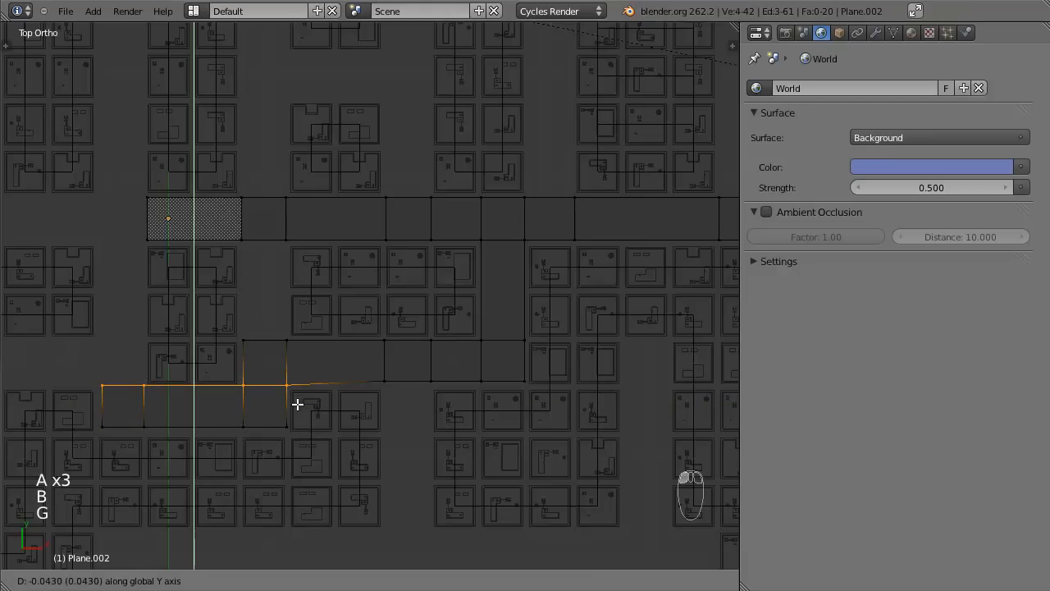
{"action": "left_click", "coordinate": [328, 399]}
Select the remaining lower-edge vertices of the cross street and move them down in line with the offset street's upper edge.
{"action": "key", "text": "a"}
{"action": "key", "text": "a"}
{"action": "key", "text": "a"}
{"action": "key", "text": "b"}
{"action": "left_click_drag", "start_coordinate": [356, 368], "coordinate": [533, 397]}
{"action": "key", "text": "g"}
{"action": "left_click", "coordinate": [364, 380]}
{"action": "scroll", "coordinate": [234, 353], "scroll_direction": "up", "scroll_amount": 3}
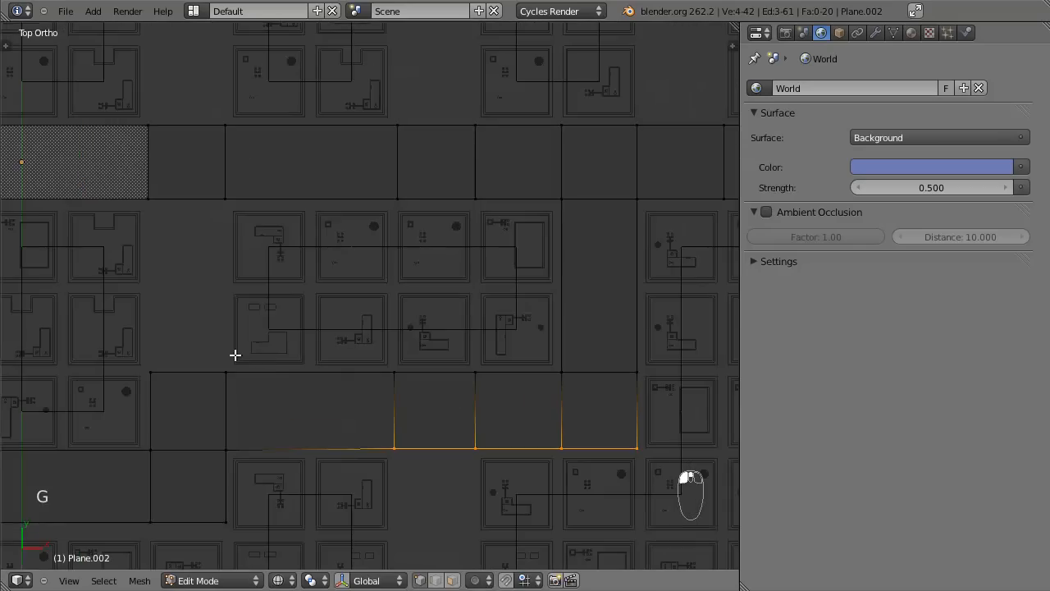
Check the road mesh between the buildings in an angled solid view outside Edit Mode, and return to the wireframe top view.
{"action": "key", "text": "Tab"}
{"action": "mouse_move", "coordinate": [322, 365]}
{"action": "middle_mouse_down"}
{"action": "mouse_move", "coordinate": [190, 290]}
{"action": "mouse_move", "coordinate": [422, 394]}
{"action": "mouse_move", "coordinate": [306, 260]}
{"action": "middle_mouse_up"}
{"action": "key", "text": "z"}
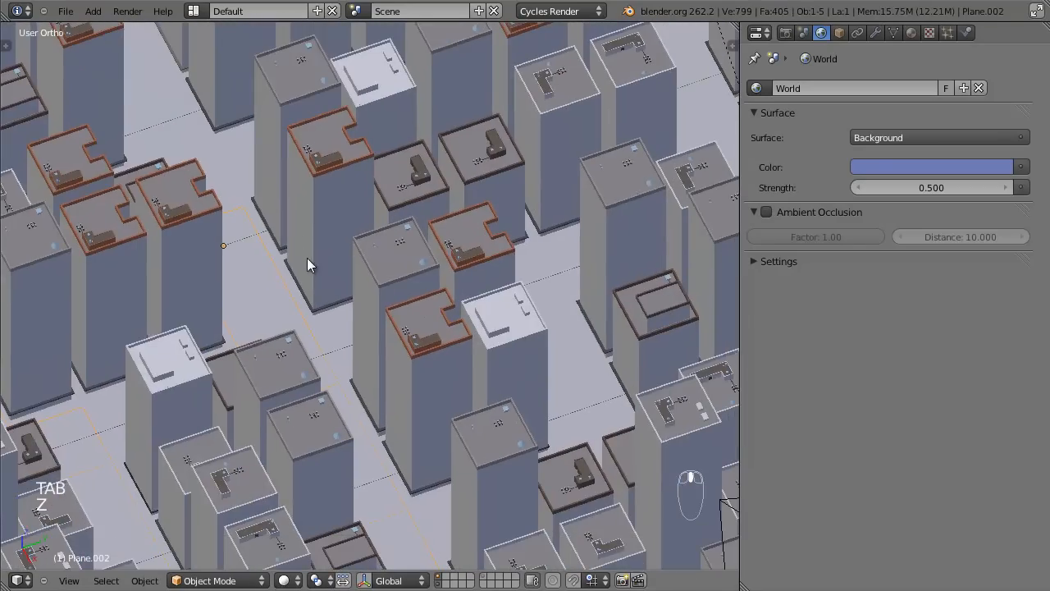
{"action": "key", "text": "z"}
{"action": "key", "text": "KP_7"}
Fill a road face in the side street between the main street's lower edge and the cross street below.
{"action": "middle_click_drag", "start_coordinate": [236, 253], "coordinate": [432, 303], "text": "shift"}
{"action": "scroll", "coordinate": [339, 310], "scroll_direction": "up", "scroll_amount": 3}
{"action": "key", "text": "Tab"}
{"action": "right_click", "coordinate": [340, 317]}
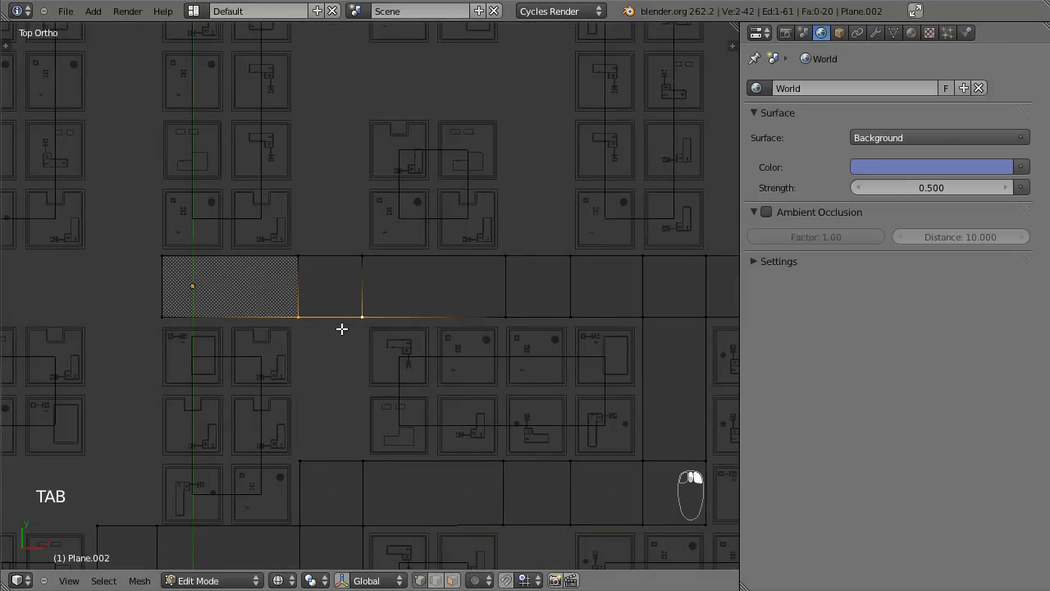
{"action": "key", "text": "f"}
Extrude the upper edge of the offset street's -X end segment to the main street, and align it along Y with the street's lower edge.
{"action": "scroll", "coordinate": [312, 462], "scroll_direction": "down", "scroll_amount": 2}
{"action": "middle_click_drag", "start_coordinate": [312, 462], "coordinate": [490, 370], "text": "shift"}
{"action": "right_click", "coordinate": [368, 424]}
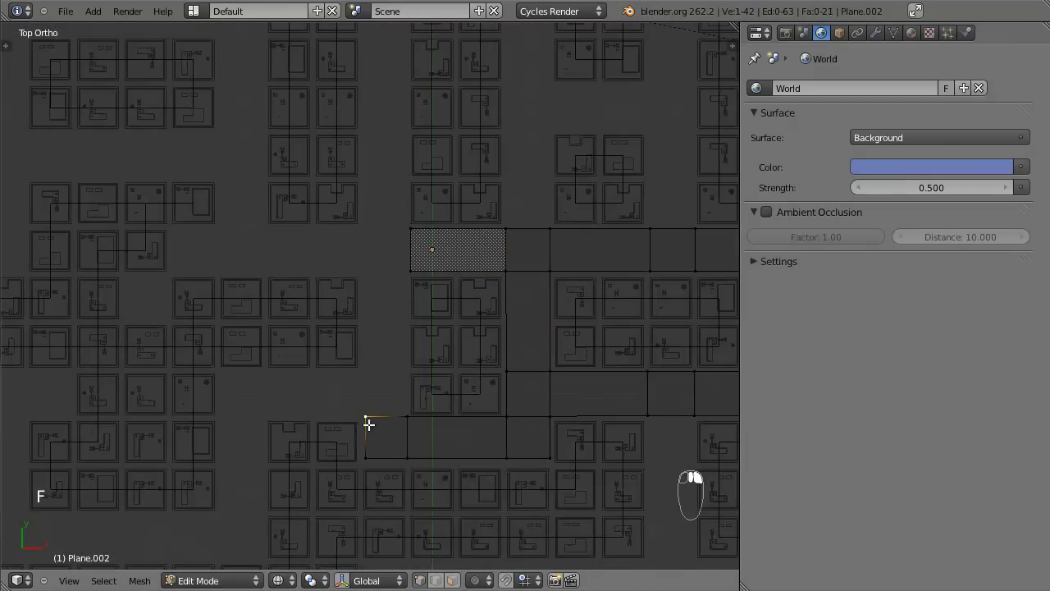
{"action": "key", "text": "e"}
{"action": "left_click", "coordinate": [412, 265]}
{"action": "scroll", "coordinate": [410, 267], "scroll_direction": "up", "scroll_amount": 3}
{"action": "middle_click_drag", "start_coordinate": [407, 274], "coordinate": [381, 436], "text": "shift"}
{"action": "key", "text": "g"}
{"action": "key", "text": "y"}
{"action": "left_click", "coordinate": [387, 397]}
Merge the new side street's inner corner vertex with the main street's lower corner vertex using At Last.
{"action": "right_click", "coordinate": [417, 418]}
{"action": "key", "text": "alt+m"}
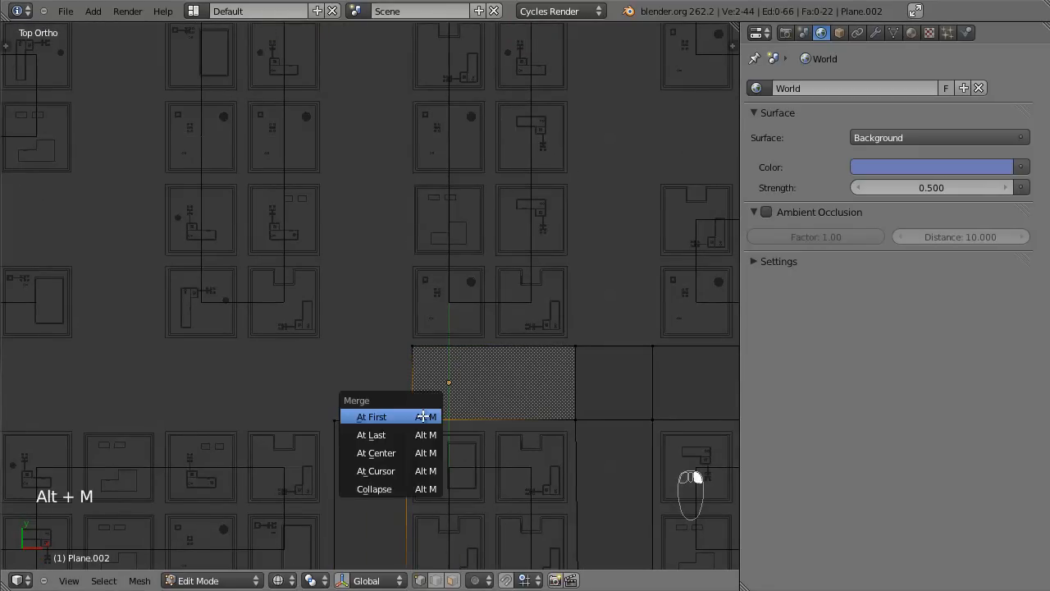
{"action": "left_click", "coordinate": [415, 431]}
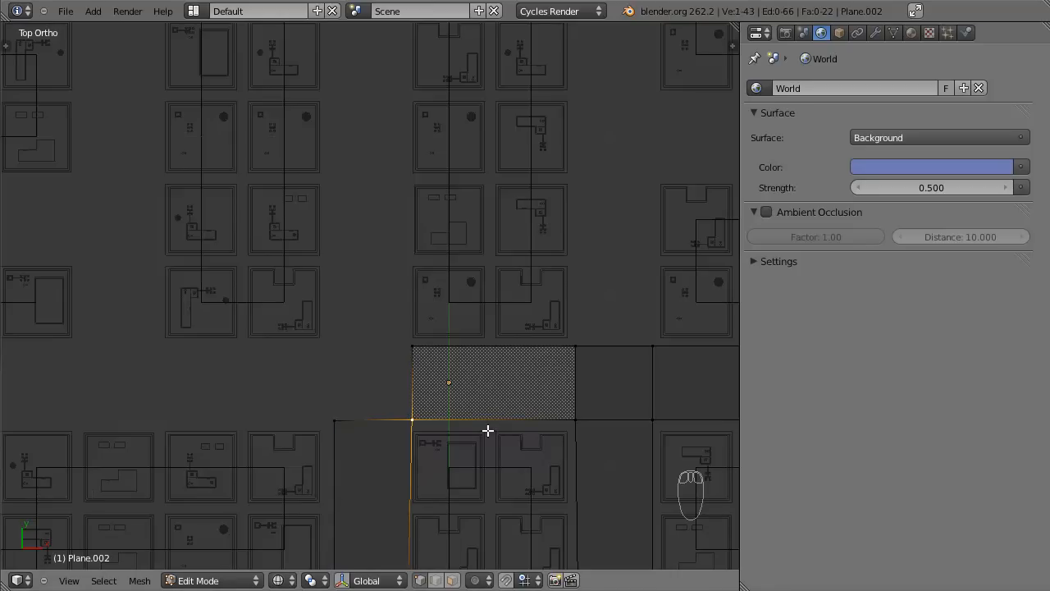
Extrude the main street's upper end corner about 0.52 along -X and fill the junction face above the new side street.
{"action": "scroll", "coordinate": [415, 424], "scroll_direction": "down", "scroll_amount": 3}
{"action": "key", "text": "e"}
{"action": "key", "text": "x"}
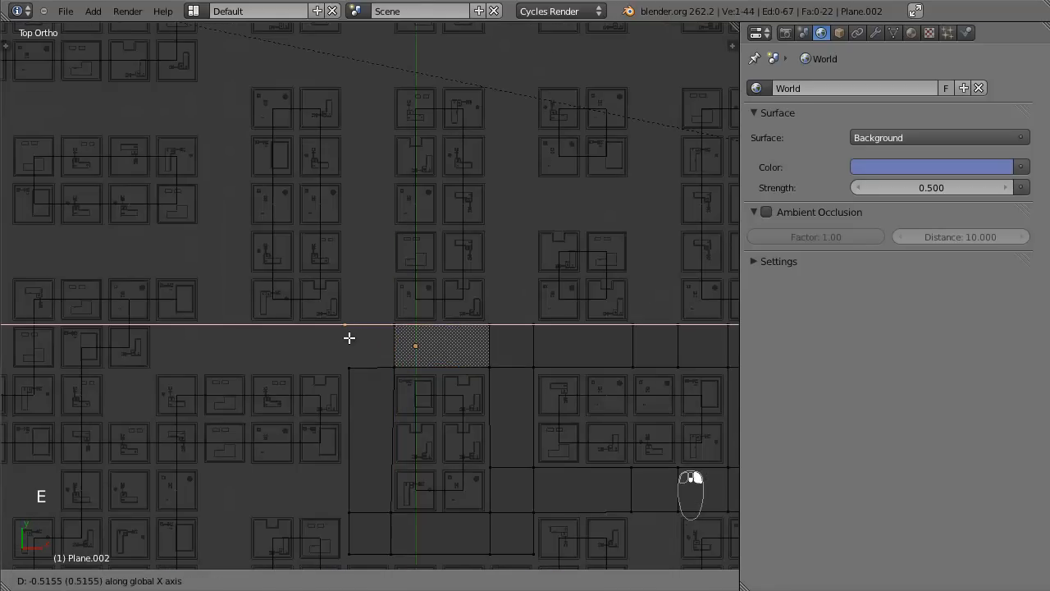
{"action": "left_click", "coordinate": [350, 341]}
{"action": "key", "text": "f"}
Straighten the inner side of the new side street by scaling its column of vertices to 0 along X.
{"action": "middle_click_drag", "start_coordinate": [410, 396], "coordinate": [375, 320], "text": "shift"}
{"action": "key", "text": "a"}
{"action": "key", "text": "a"}
{"action": "key", "text": "a"}
{"action": "key", "text": "b"}
{"action": "left_click_drag", "start_coordinate": [331, 209], "coordinate": [385, 500]}
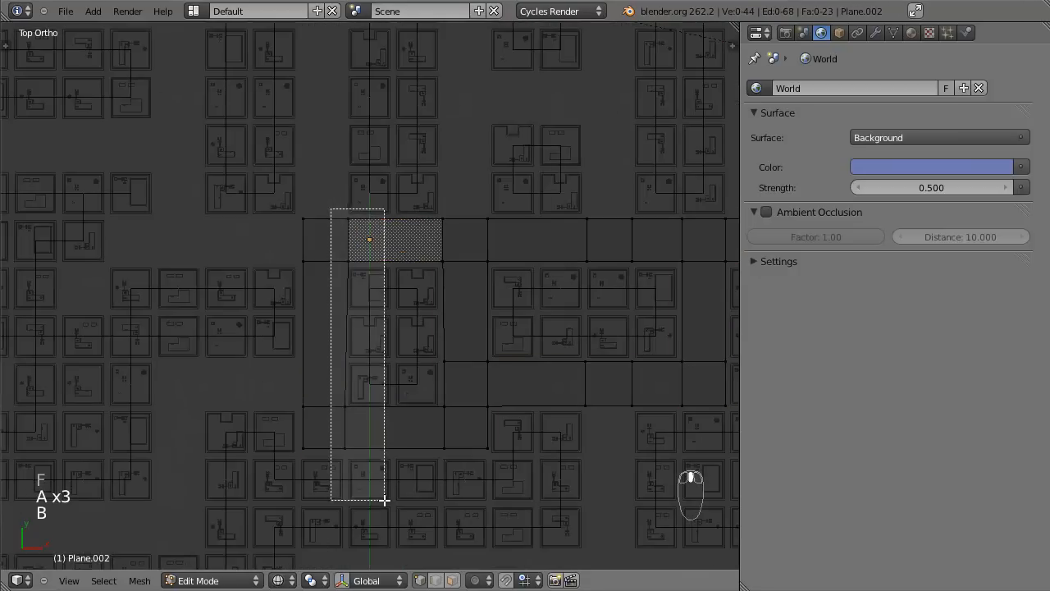
{"action": "key", "text": "s"}
{"action": "key", "text": "x"}
{"action": "key", "text": "0"}
{"action": "key", "text": "Return"}
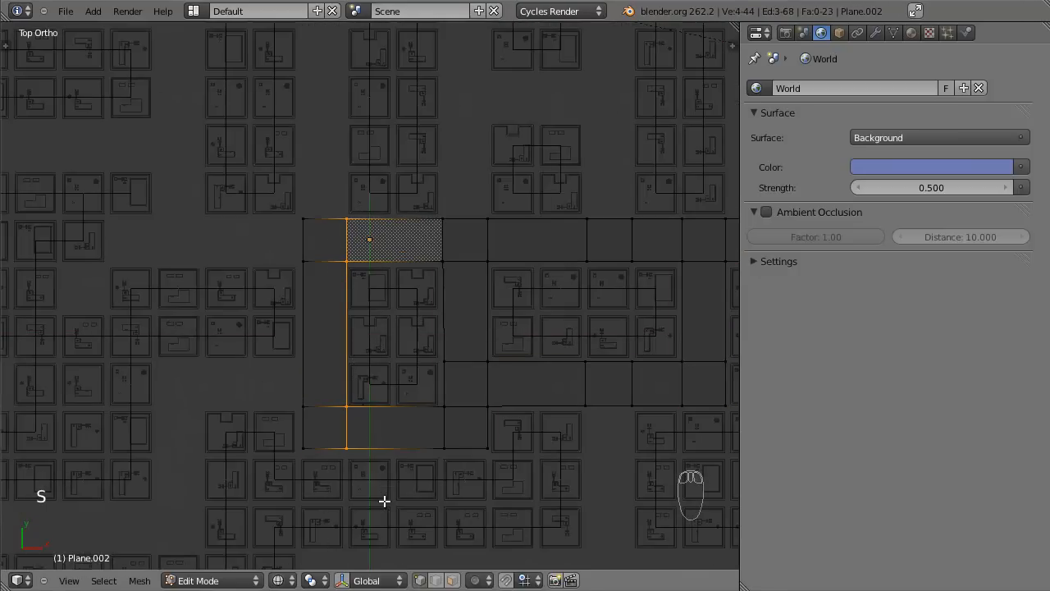
Straighten the main street's lower edge by scaling its full row of vertices to 0 along Y, then clear the selection.
{"action": "scroll", "coordinate": [400, 447], "scroll_direction": "up", "scroll_amount": 3}
{"action": "key", "text": "a"}
{"action": "key", "text": "a"}
{"action": "key", "text": "a"}
{"action": "key", "text": "b"}
{"action": "mouse_move", "coordinate": [246, 220]}
{"action": "left_mouse_down"}
{"action": "mouse_move", "coordinate": [375, 271]}
{"action": "mouse_move", "coordinate": [704, 306]}
{"action": "left_mouse_up"}
{"action": "scroll", "coordinate": [397, 268], "scroll_direction": "down", "scroll_amount": 7}
{"action": "key", "text": "b"}
{"action": "key", "text": "s"}
{"action": "key", "text": "y"}
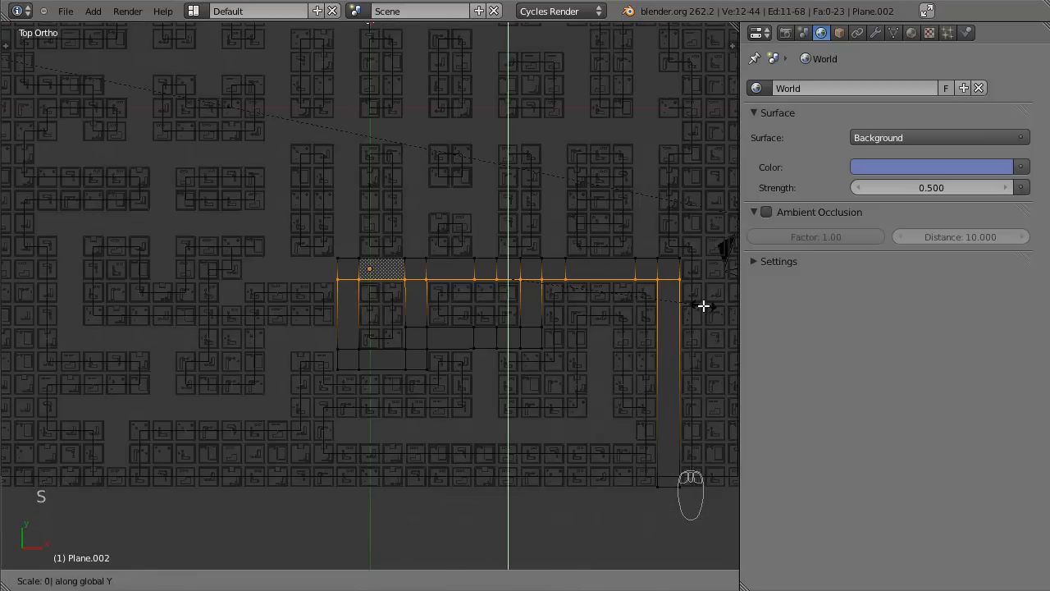
{"action": "left_click", "coordinate": [703, 306]}
{"action": "scroll", "coordinate": [466, 270], "scroll_direction": "up", "scroll_amount": 4}
{"action": "scroll", "coordinate": [319, 284], "scroll_direction": "down", "scroll_amount": 3}
{"action": "key", "text": "a"}
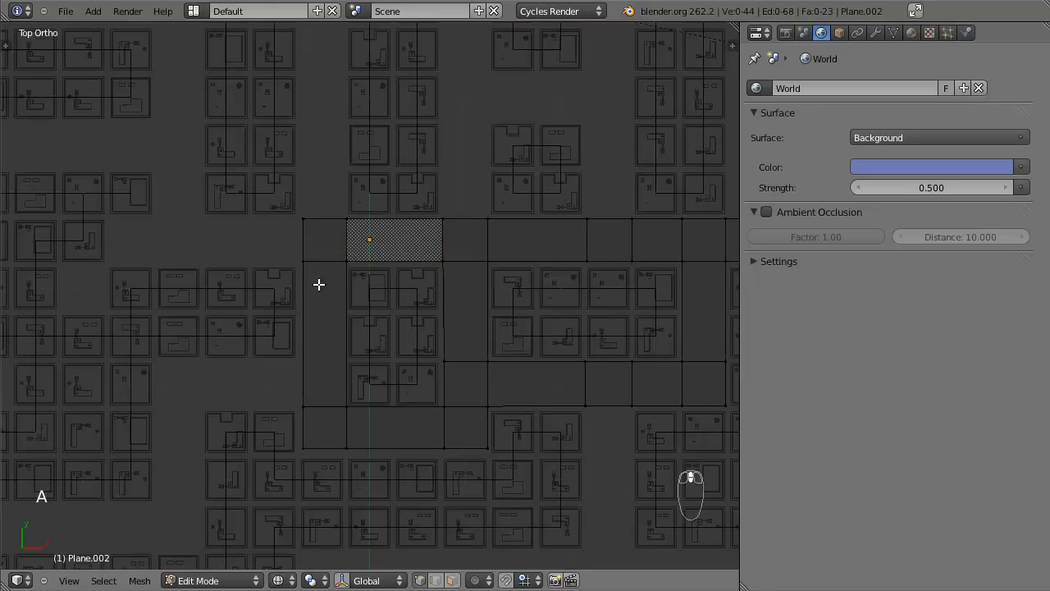
Cut the western street level with the lower side street and extrude its west edge westward in two segments past the two-column block.
{"action": "key", "text": "ctrl+r"}
{"action": "left_click", "coordinate": [334, 332]}
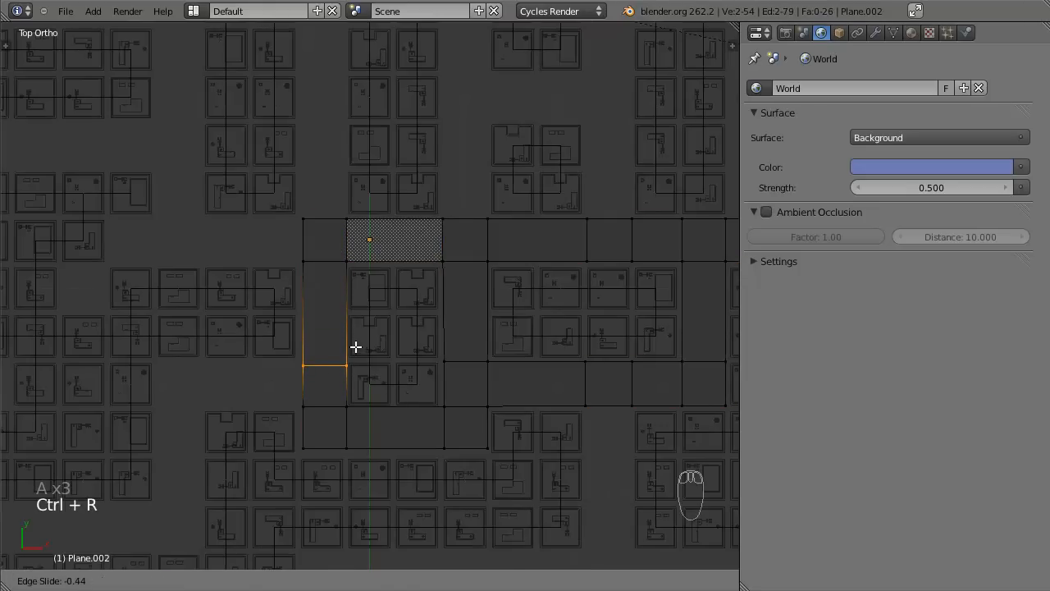
{"action": "left_click", "coordinate": [339, 370]}
{"action": "right_click", "coordinate": [311, 394]}
{"action": "key", "text": "e"}
{"action": "left_click", "coordinate": [203, 376]}
{"action": "key", "text": "e"}
{"action": "left_click", "coordinate": [158, 384]}
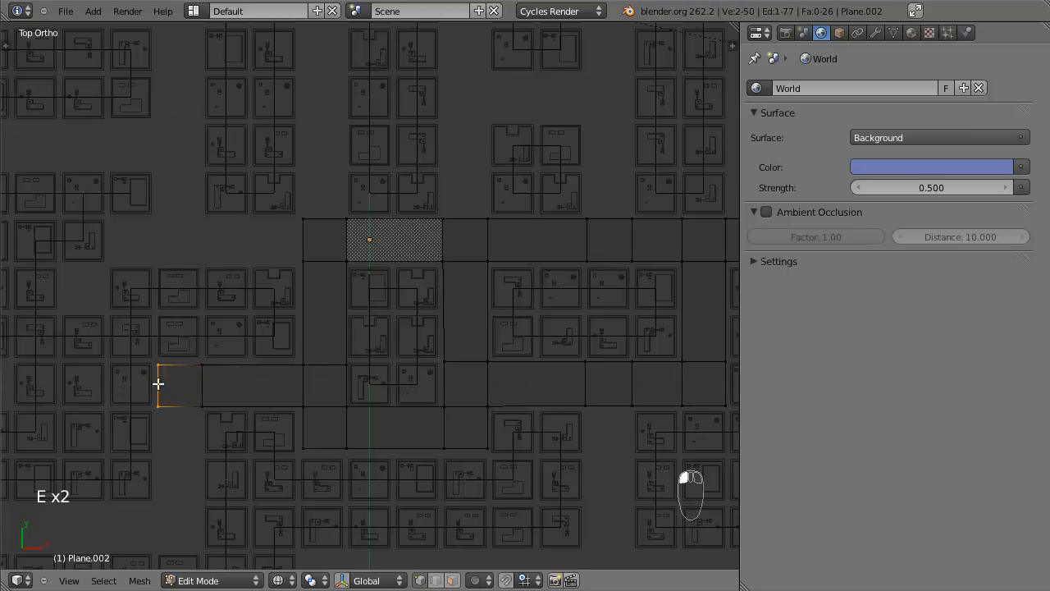
Extrude the road's new western corner south in two segments, and extend the lower junction west along the open street.
{"action": "key", "text": "e"}
{"action": "left_click", "coordinate": [200, 527]}
{"action": "key", "text": "e"}
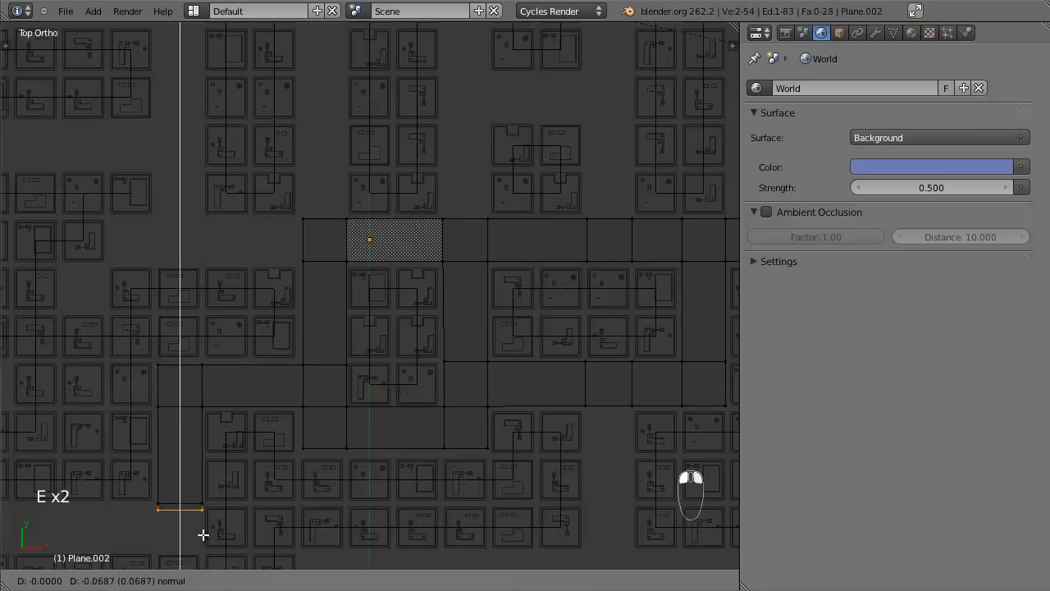
{"action": "left_click", "coordinate": [202, 567]}
{"action": "scroll", "coordinate": [295, 410], "scroll_direction": "down", "scroll_amount": 3}
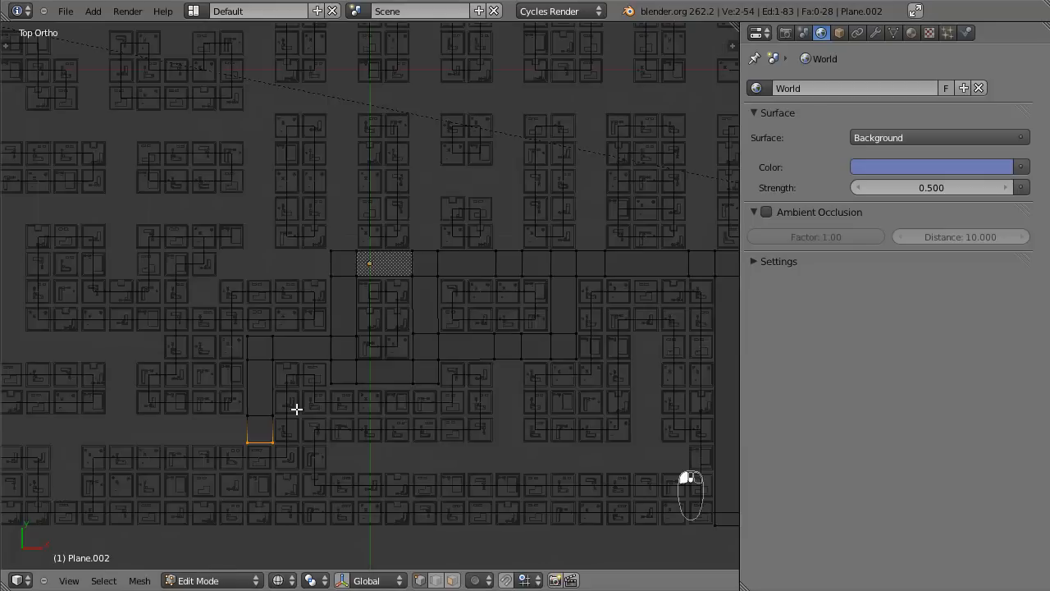
{"action": "middle_click_drag", "start_coordinate": [295, 410], "coordinate": [400, 383], "text": "shift"}
{"action": "key", "text": "e"}
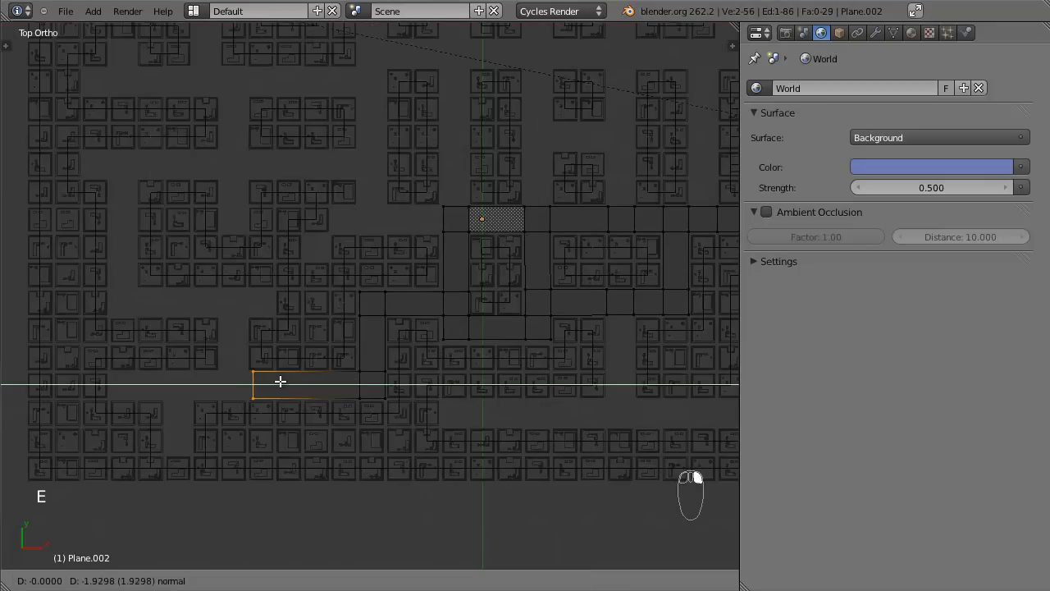
{"action": "left_click", "coordinate": [273, 381]}
Check the extended road mesh from the camera in solid shading, and return to editing it in top wireframe view.
{"action": "key", "text": "Tab"}
{"action": "key", "text": "KP_0"}
{"action": "key", "text": "z"}
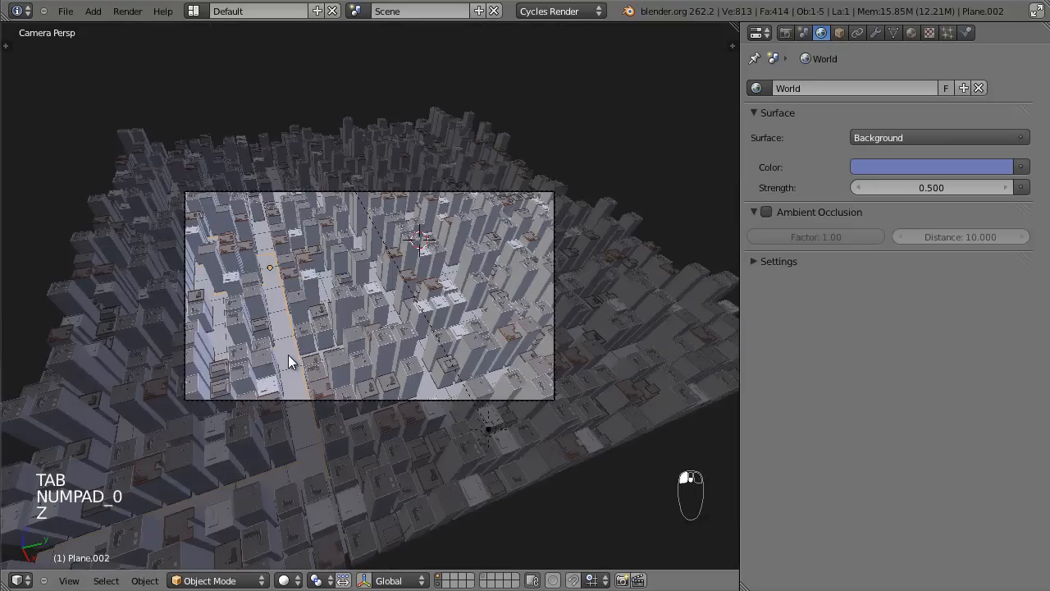
{"action": "key", "text": "z"}
{"action": "key", "text": "KP_7"}
{"action": "key", "text": "Tab"}
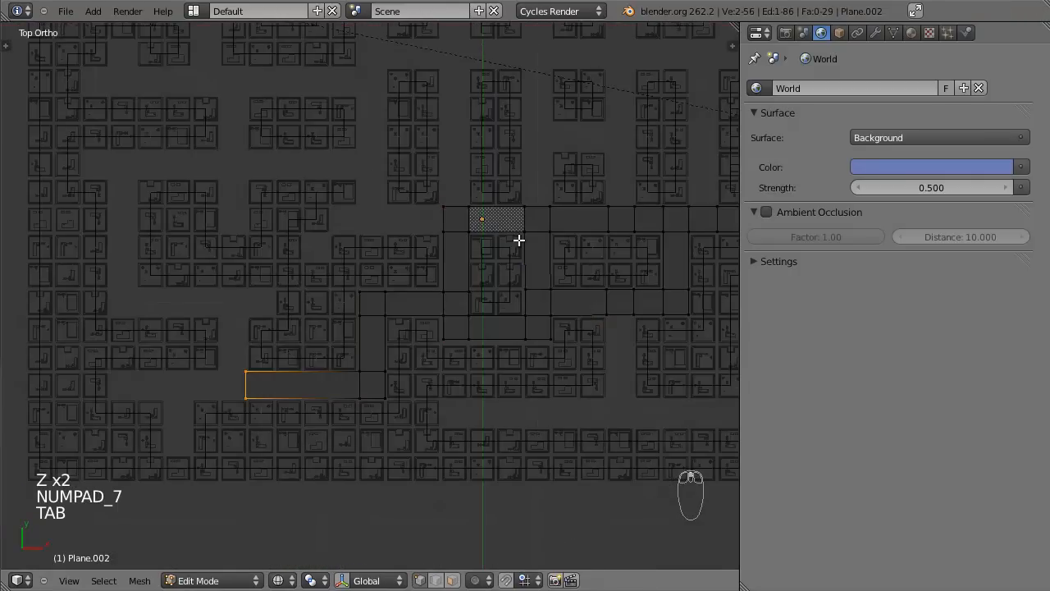
Extrude the north edge of the main road's western corner northward in two segments, up to and across the next cross street.
{"action": "scroll", "coordinate": [358, 456], "scroll_direction": "up", "scroll_amount": 3}
{"action": "scroll", "coordinate": [359, 456], "scroll_direction": "up", "scroll_amount": 2}
{"action": "right_click", "coordinate": [279, 482]}
{"action": "key", "text": "e"}
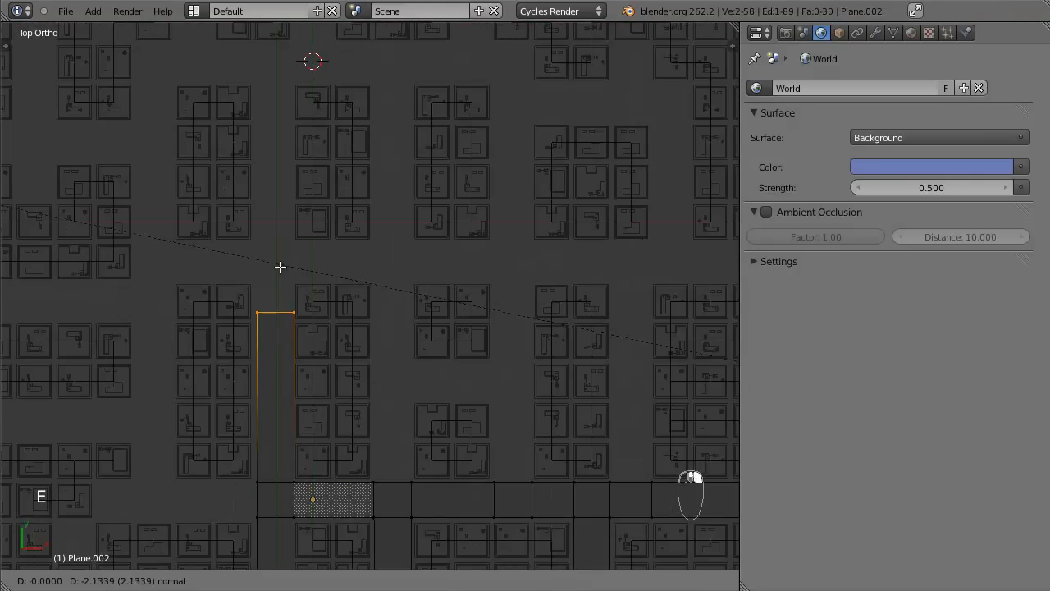
{"action": "left_click", "coordinate": [280, 242]}
{"action": "key", "text": "e"}
{"action": "left_click", "coordinate": [270, 250]}
Extrude the new northern junction's east edge eastward in four segments, matching the block and street widths.
{"action": "right_click", "coordinate": [293, 261]}
{"action": "key", "text": "e"}
{"action": "left_click", "coordinate": [417, 243]}
{"action": "key", "text": "e"}
{"action": "left_click", "coordinate": [457, 243]}
{"action": "key", "text": "e"}
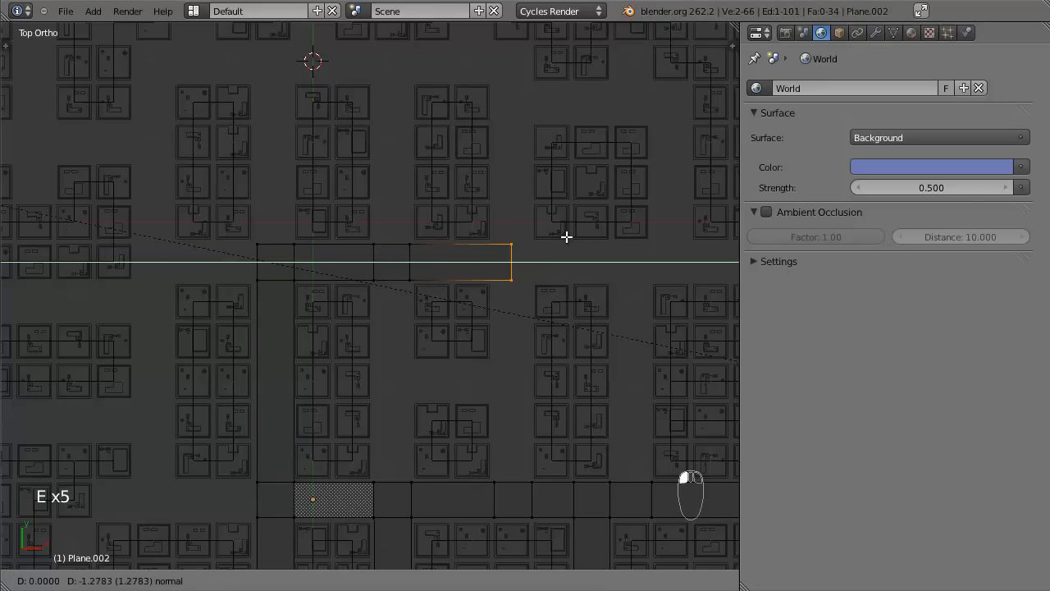
{"action": "left_click", "coordinate": [550, 237]}
{"action": "key", "text": "e"}
{"action": "left_click", "coordinate": [593, 238]}
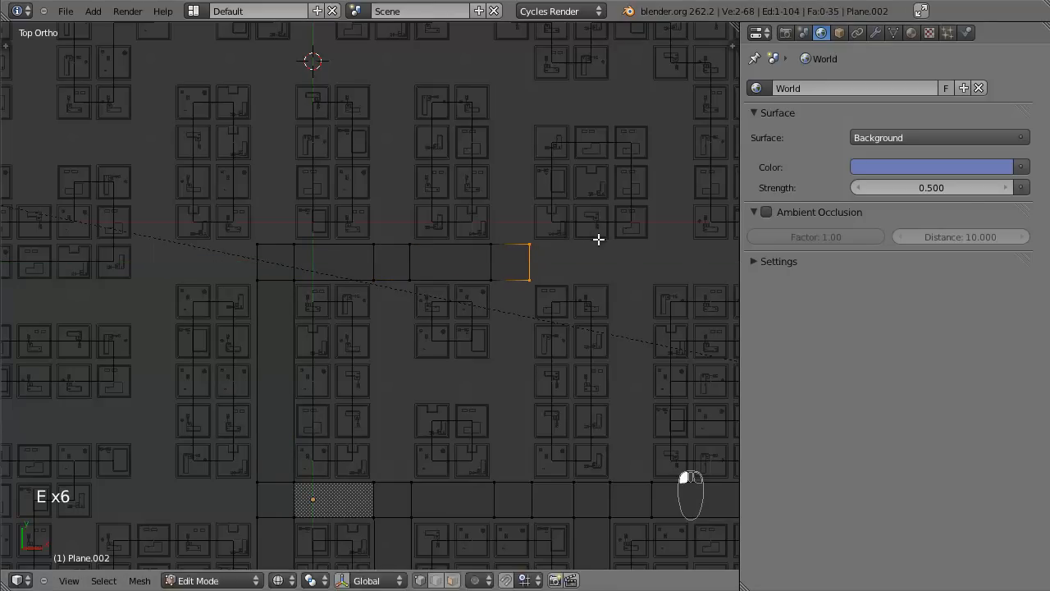
Continue the northern road eastward in three more segments, ending with a junction beyond the three-column block.
{"action": "middle_click_drag", "start_coordinate": [599, 237], "coordinate": [337, 319], "text": "shift"}
{"action": "key", "text": "e"}
{"action": "left_click", "coordinate": [381, 320]}
{"action": "key", "text": "e"}
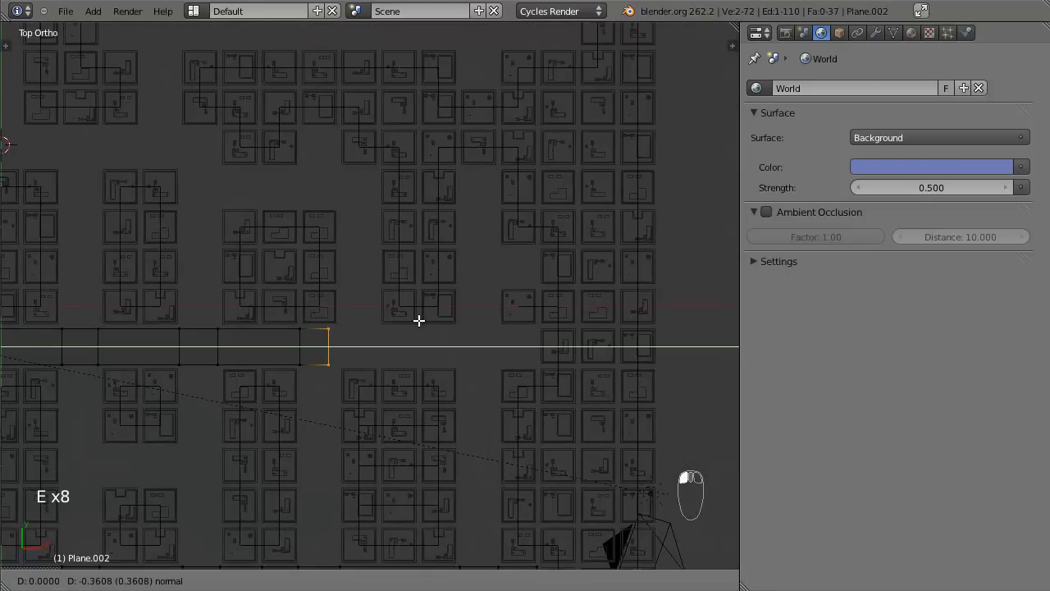
{"action": "left_click", "coordinate": [552, 319]}
{"action": "key", "text": "e"}
{"action": "left_click", "coordinate": [591, 321]}
Fill faces for the two north-south streets on either side of the three-column block, connecting the northern and main roads.
{"action": "middle_click_drag", "start_coordinate": [481, 377], "coordinate": [377, 255], "text": "shift"}
{"action": "right_click", "coordinate": [355, 248]}
{"action": "right_click", "coordinate": [391, 249], "text": "shift"}
{"action": "key", "text": "f"}
{"action": "right_click", "coordinate": [238, 450]}
{"action": "right_click", "coordinate": [173, 455], "text": "shift"}
{"action": "right_click", "coordinate": [209, 273]}
{"action": "right_click", "coordinate": [243, 277], "text": "shift"}
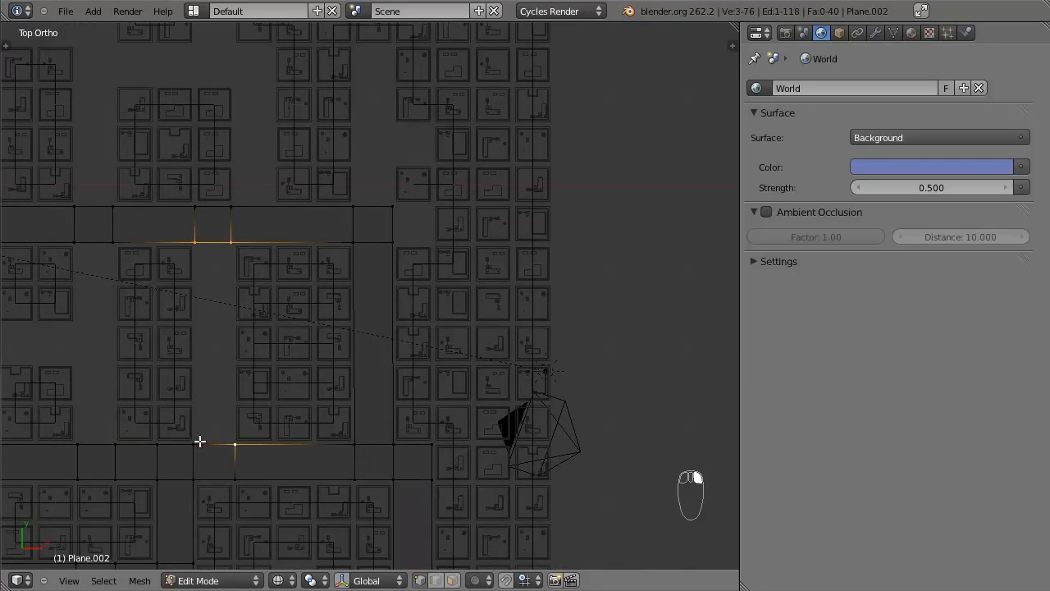
{"action": "key", "text": "f"}
Fill faces for the two remaining north-south streets to the west, connecting the northern road with the main road.
{"action": "right_click", "coordinate": [122, 452]}
{"action": "right_click", "coordinate": [80, 410], "text": "shift"}
{"action": "right_click", "coordinate": [109, 245], "text": "shift"}
{"action": "key", "text": "f"}
{"action": "scroll", "coordinate": [123, 346], "scroll_direction": "down", "scroll_amount": 2}
{"action": "middle_click_drag", "start_coordinate": [139, 322], "coordinate": [286, 351], "text": "shift"}
{"action": "scroll", "coordinate": [180, 356], "scroll_direction": "up", "scroll_amount": 3}
{"action": "scroll", "coordinate": [203, 349], "scroll_direction": "down", "scroll_amount": 2}
{"action": "right_click", "coordinate": [253, 421]}
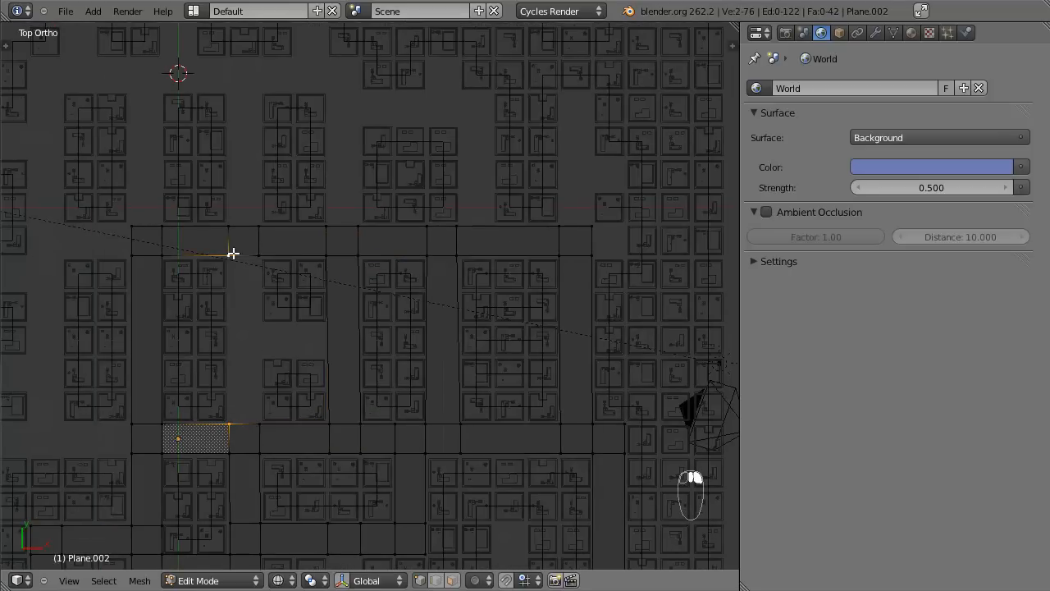
{"action": "key", "text": "f"}
Deselect everything, inspect the filled streets from the camera in solid shading, and return to the top wireframe.
{"action": "key", "text": "a"}
{"action": "key", "text": "KP_0"}
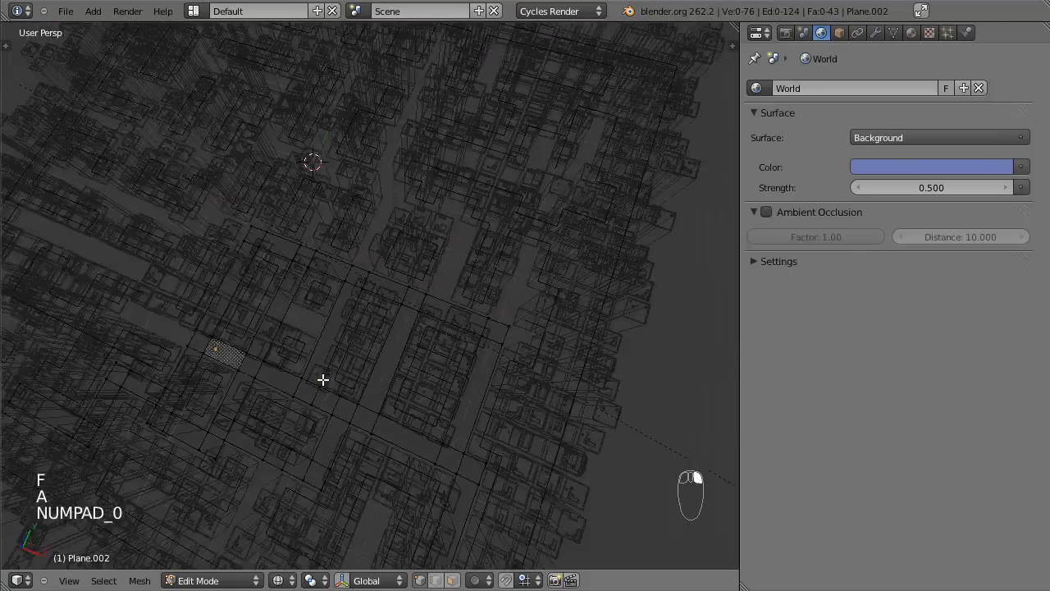
{"action": "key", "text": "z"}
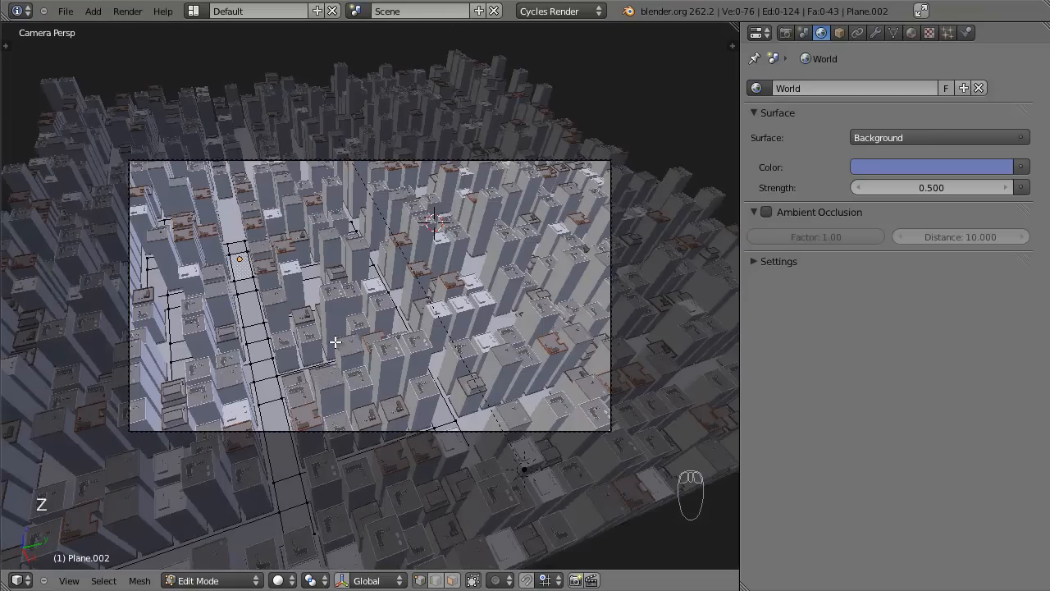
{"action": "key", "text": "KP_7"}
{"action": "key", "text": "z"}
Add two loop cuts to each north-south street beside the gap between the small blocks, and scale each pair closer together.
{"action": "key", "text": "ctrl+r"}
{"action": "scroll", "coordinate": [341, 352], "scroll_direction": "up", "scroll_amount": 1}
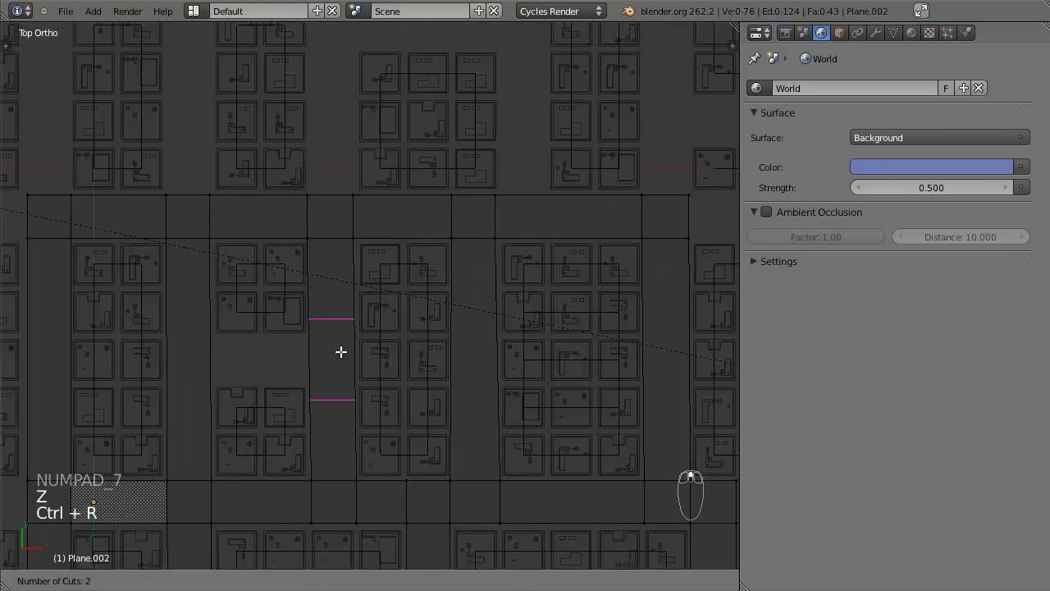
{"action": "left_click", "coordinate": [342, 352]}
{"action": "key", "text": "s"}
{"action": "left_click", "coordinate": [325, 372]}
{"action": "key", "text": "ctrl+r"}
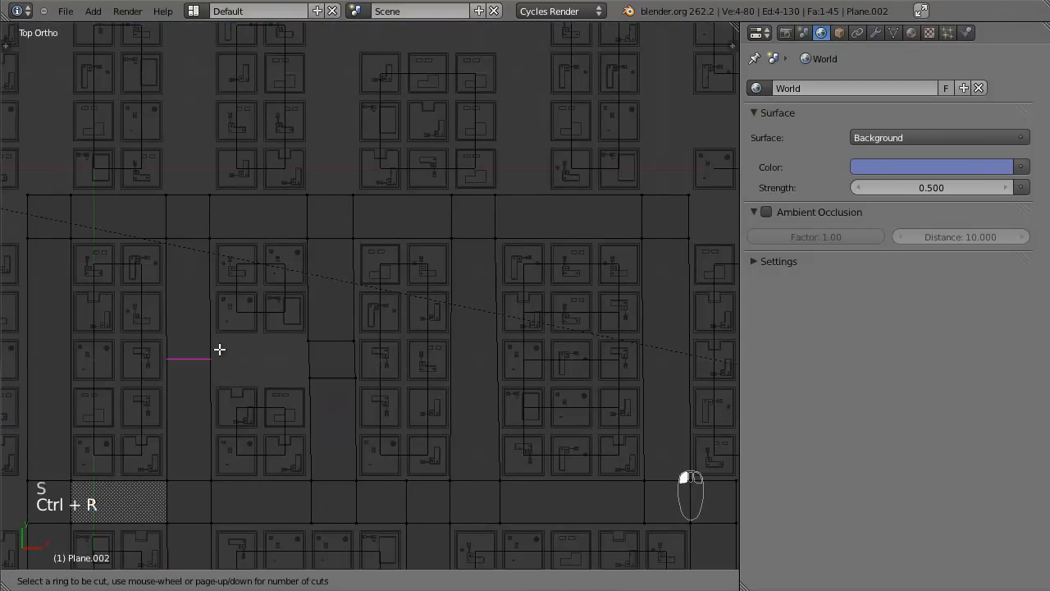
{"action": "left_click", "coordinate": [220, 349]}
{"action": "key", "text": "s"}
{"action": "left_click", "coordinate": [241, 350]}
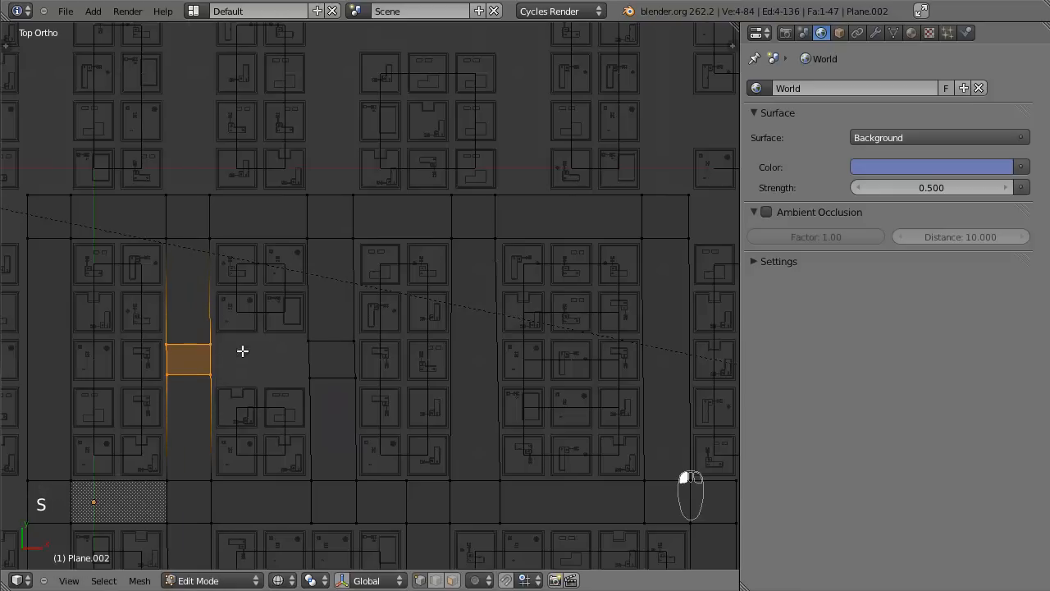
Select the northern cut edges in both streets, align them along Y and move them up to the gap's northern side.
{"action": "key", "text": "a"}
{"action": "key", "text": "a"}
{"action": "key", "text": "a"}
{"action": "key", "text": "b"}
{"action": "left_click_drag", "start_coordinate": [141, 337], "coordinate": [348, 366]}
{"action": "type", "text": "sy2"}
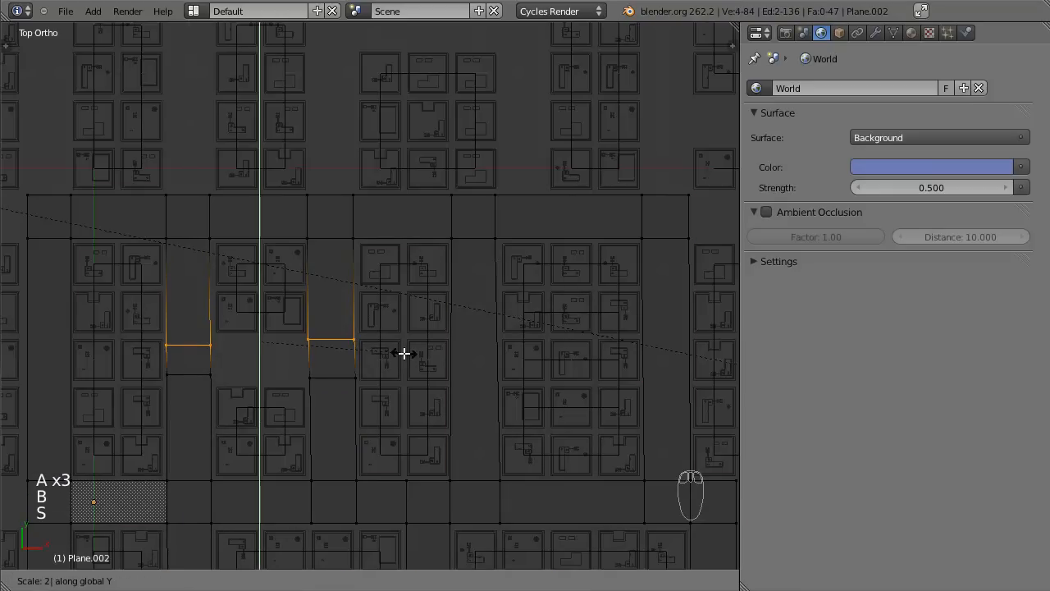
{"action": "type", "text": "0"}
{"action": "key", "text": "Escape"}
{"action": "key", "text": "s"}
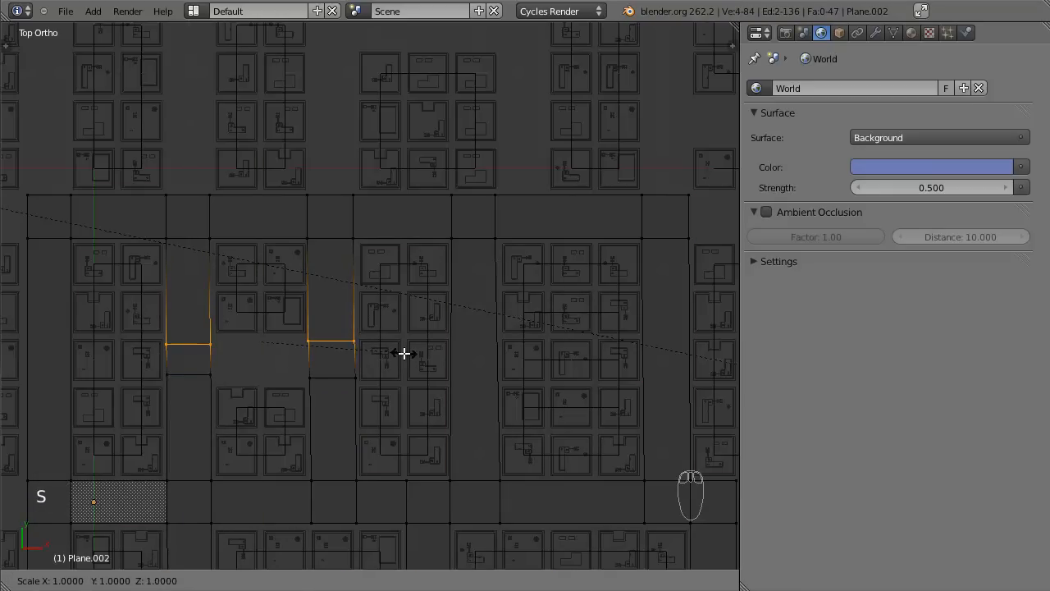
{"action": "left_click", "coordinate": [404, 353]}
{"action": "key", "text": "g"}
{"action": "left_click", "coordinate": [405, 343]}
Flatten the southern cut edges in both streets with a Y scale of 0, and move them down to the gap's southern side.
{"action": "key", "text": "a"}
{"action": "key", "text": "a"}
{"action": "key", "text": "a"}
{"action": "key", "text": "b"}
{"action": "left_click_drag", "start_coordinate": [132, 364], "coordinate": [394, 387]}
{"action": "type", "text": "sy0"}
{"action": "key", "text": "Return"}
{"action": "key", "text": "g"}
{"action": "key", "text": "x"}
{"action": "key", "text": "y"}
{"action": "left_click", "coordinate": [399, 394]}
Fill a face across the gap between the two small blocks, bridging the streets on either side.
{"action": "right_click", "coordinate": [307, 400]}
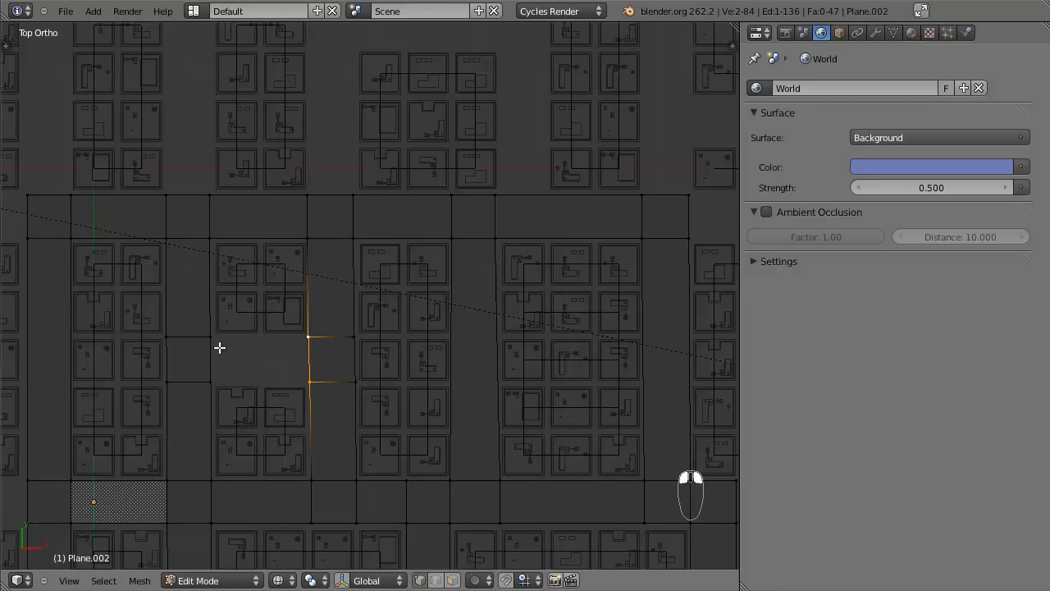
{"action": "key", "text": "f"}
{"action": "key", "text": "a"}
Straighten the column of road vertices along the east side of the two small blocks by scaling it flat.
{"action": "scroll", "coordinate": [326, 310], "scroll_direction": "down", "scroll_amount": 1}
{"action": "key", "text": "a"}
{"action": "key", "text": "a"}
{"action": "key", "text": "b"}
{"action": "left_click_drag", "start_coordinate": [309, 189], "coordinate": [332, 530]}
{"action": "key", "text": "s"}
{"action": "right_click", "coordinate": [332, 530]}
Straighten the vertex column along the west side of the small blocks, including its southern continuation, by scaling it flat.
{"action": "key", "text": "a"}
{"action": "key", "text": "a"}
{"action": "key", "text": "a"}
{"action": "key", "text": "b"}
{"action": "left_click_drag", "start_coordinate": [230, 197], "coordinate": [253, 440]}
{"action": "scroll", "coordinate": [263, 410], "scroll_direction": "down", "scroll_amount": 3}
{"action": "key", "text": "b"}
{"action": "left_click_drag", "start_coordinate": [311, 333], "coordinate": [327, 460]}
{"action": "scroll", "coordinate": [328, 469], "scroll_direction": "up", "scroll_amount": 5}
{"action": "key", "text": "s"}
{"action": "right_click", "coordinate": [375, 419]}
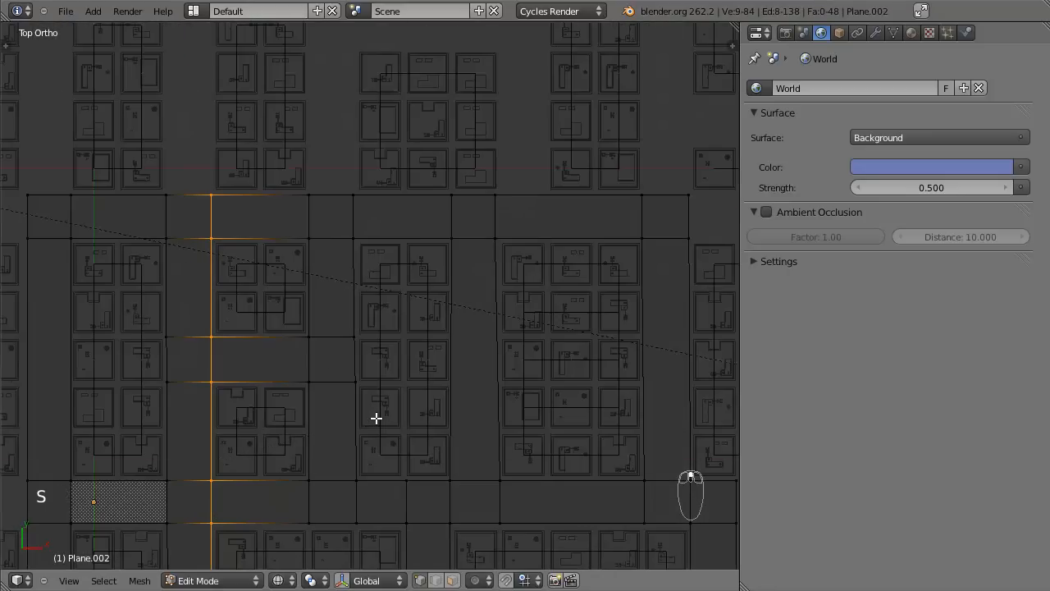
Straighten the vertex column on the east side of the street just east of the small blocks by scaling it flat.
{"action": "key", "text": "a"}
{"action": "scroll", "coordinate": [394, 287], "scroll_direction": "down", "scroll_amount": 4}
{"action": "key", "text": "a"}
{"action": "key", "text": "a"}
{"action": "key", "text": "b"}
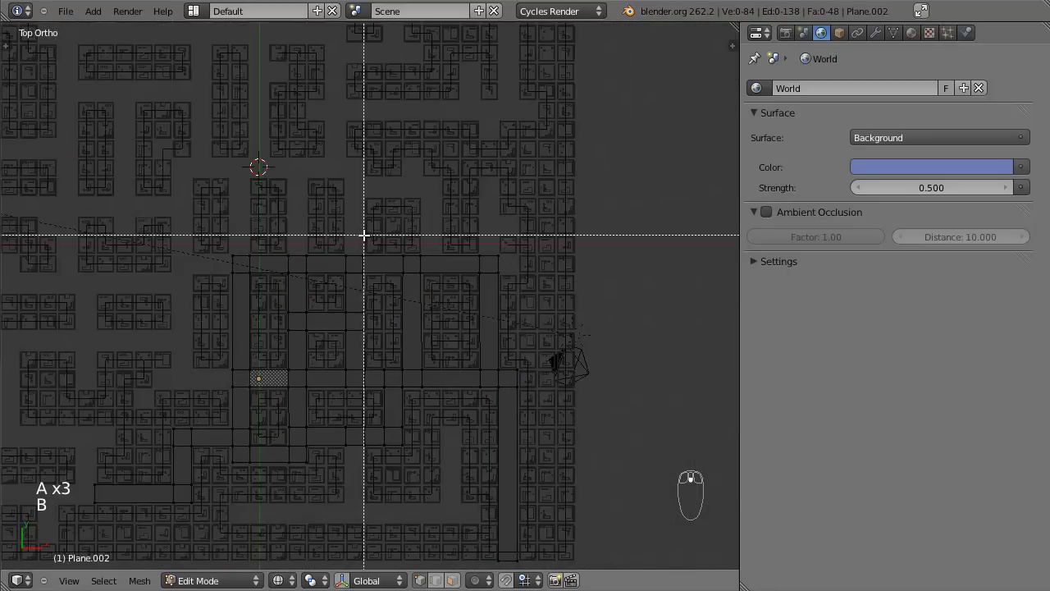
{"action": "left_click_drag", "start_coordinate": [360, 235], "coordinate": [378, 394]}
{"action": "key", "text": "s"}
{"action": "right_click", "coordinate": [377, 394]}
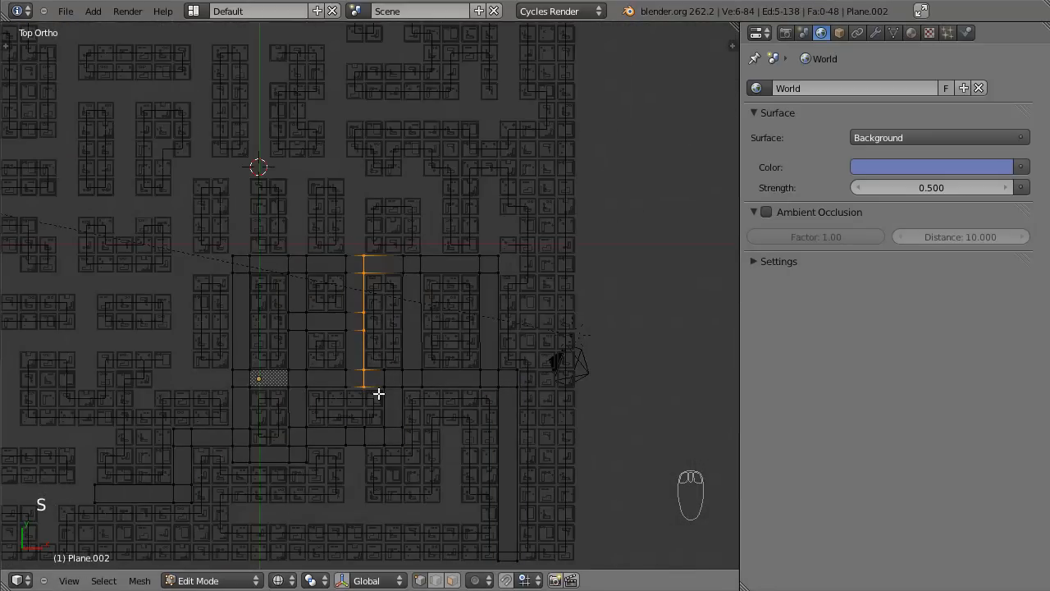
Check the road outline in Object Mode, and straighten the vertex column along the west side of the three-column block.
{"action": "scroll", "coordinate": [392, 380], "scroll_direction": "up", "scroll_amount": 5}
{"action": "key", "text": "Tab"}
{"action": "scroll", "coordinate": [420, 366], "scroll_direction": "down", "scroll_amount": 4}
{"action": "scroll", "coordinate": [460, 348], "scroll_direction": "up", "scroll_amount": 3}
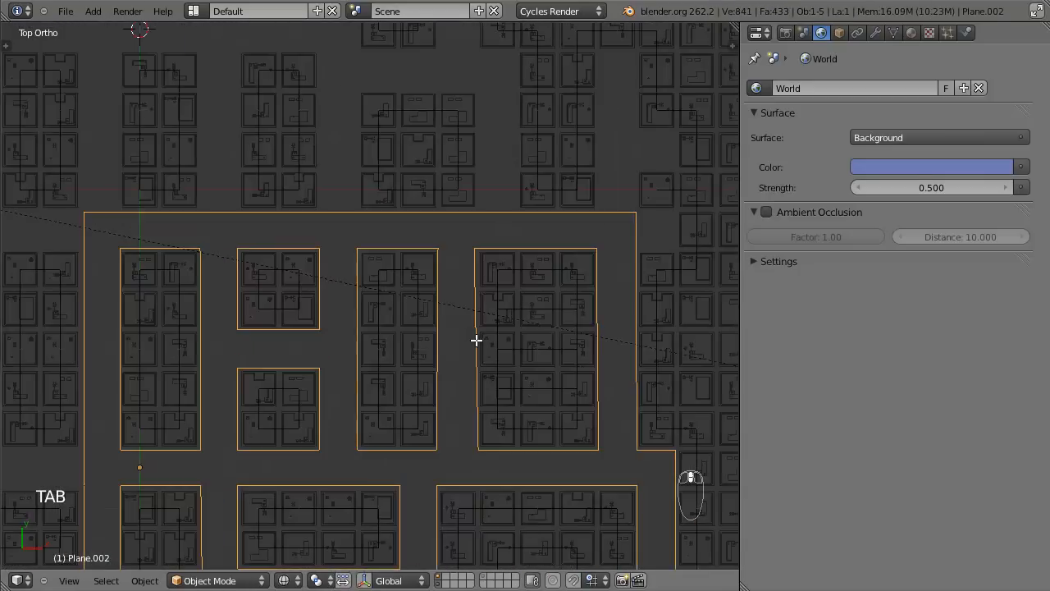
{"action": "key", "text": "Tab"}
{"action": "scroll", "coordinate": [478, 339], "scroll_direction": "down", "scroll_amount": 1}
{"action": "key", "text": "a"}
{"action": "key", "text": "a"}
{"action": "key", "text": "a"}
{"action": "key", "text": "a"}
{"action": "key", "text": "a"}
{"action": "key", "text": "b"}
{"action": "left_click_drag", "start_coordinate": [451, 212], "coordinate": [478, 468]}
{"action": "key", "text": "s"}
{"action": "key", "text": "Escape"}
Cut the northern road level with the street opening above the three-column block, and extrude that edge north in two segments.
{"action": "scroll", "coordinate": [344, 426], "scroll_direction": "down", "scroll_amount": 1}
{"action": "scroll", "coordinate": [332, 410], "scroll_direction": "up", "scroll_amount": 2}
{"action": "scroll", "coordinate": [368, 450], "scroll_direction": "up", "scroll_amount": 2}
{"action": "key", "text": "ctrl+r"}
{"action": "left_click", "coordinate": [476, 358]}
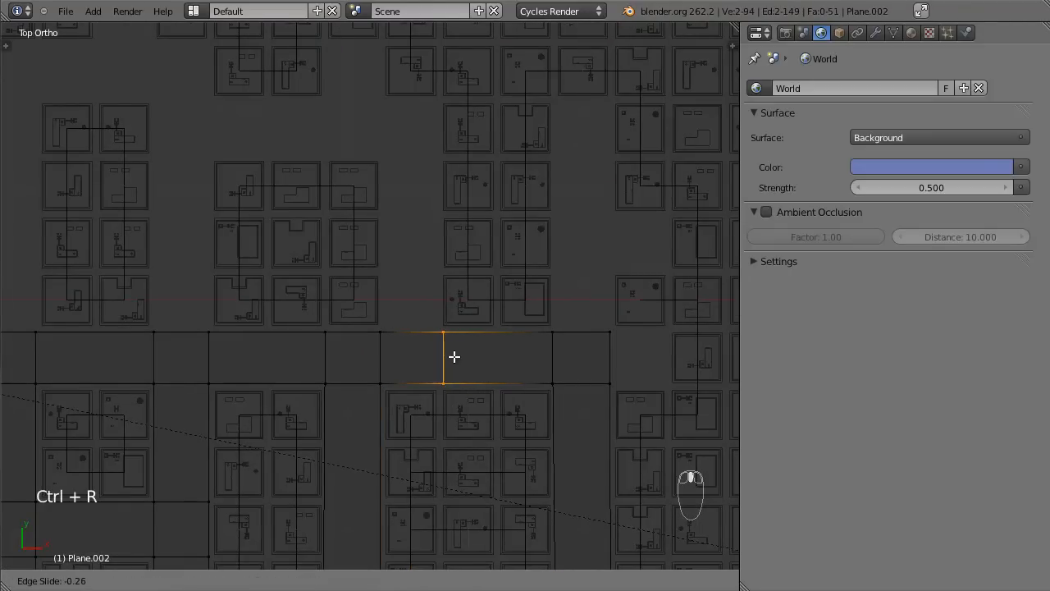
{"action": "left_click", "coordinate": [444, 354]}
{"action": "right_click", "coordinate": [398, 334]}
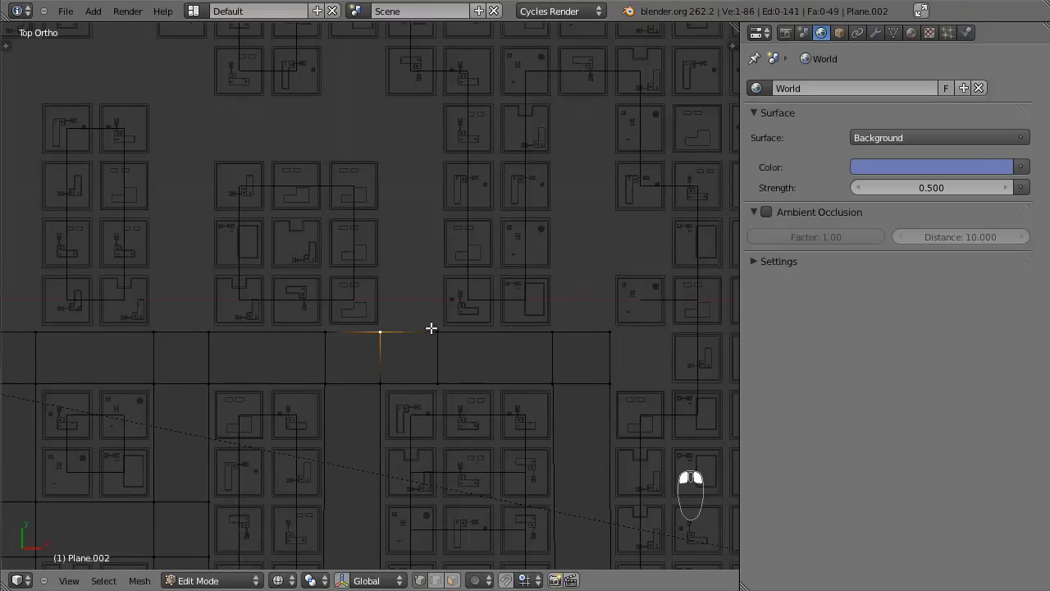
{"action": "key", "text": "e"}
{"action": "left_click", "coordinate": [472, 155]}
{"action": "key", "text": "e"}
{"action": "left_click", "coordinate": [475, 90]}
Extrude the street's upper edge west in two segments above the northern three-by-three block, and fill the street along the block's west side.
{"action": "right_click", "coordinate": [380, 123]}
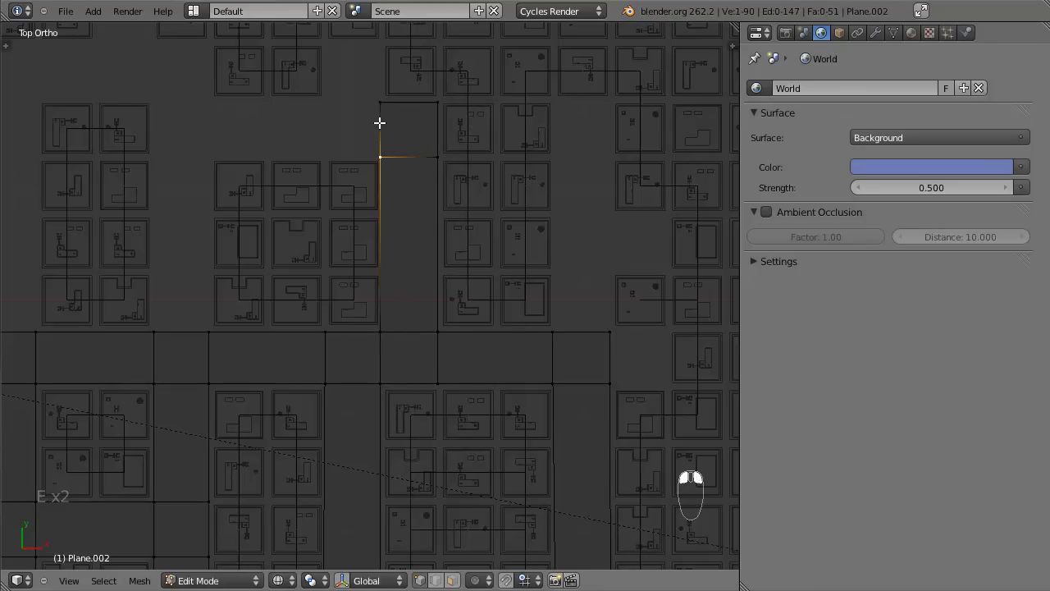
{"action": "key", "text": "e"}
{"action": "left_click", "coordinate": [209, 135]}
{"action": "key", "text": "e"}
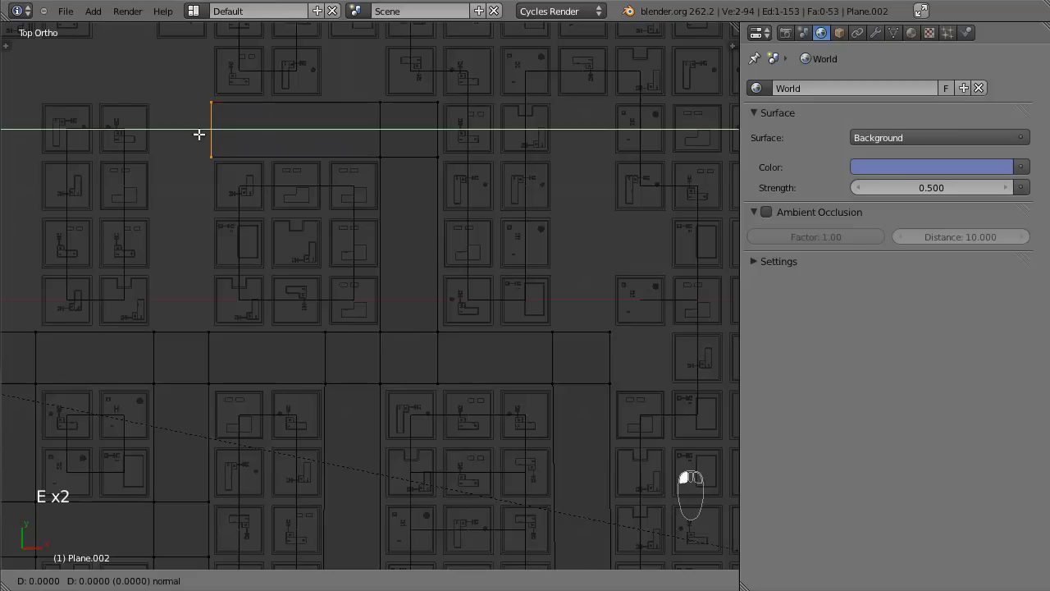
{"action": "left_click", "coordinate": [147, 136]}
{"action": "right_click", "coordinate": [202, 332]}
{"action": "key", "text": "f"}
{"action": "key", "text": "a"}
Inspect the street mesh between the buildings through the camera in solid shading, in Edit Mode and Object Mode.
{"action": "scroll", "coordinate": [323, 364], "scroll_direction": "down", "scroll_amount": 7}
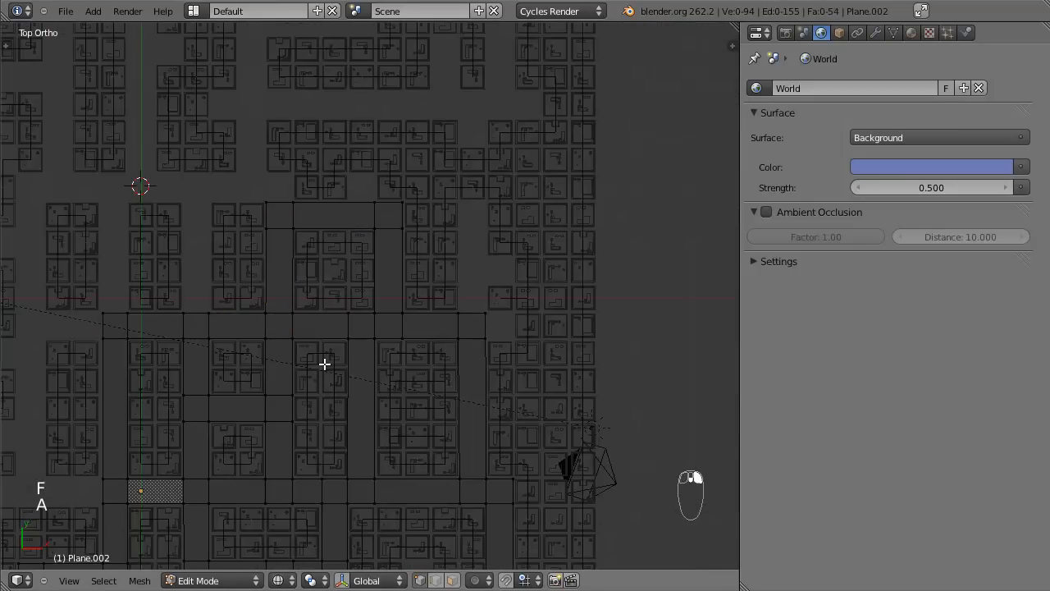
{"action": "key", "text": "KP_0"}
{"action": "key", "text": "z"}
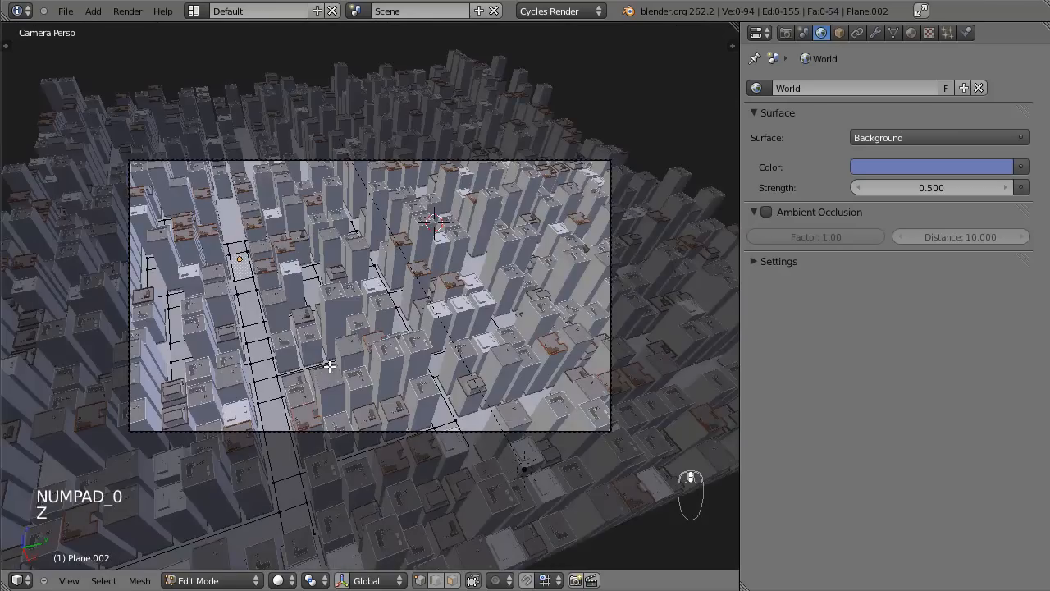
{"action": "key", "text": "Tab"}
{"action": "key", "text": "z"}
{"action": "key", "text": "z"}
{"action": "key", "text": "z"}
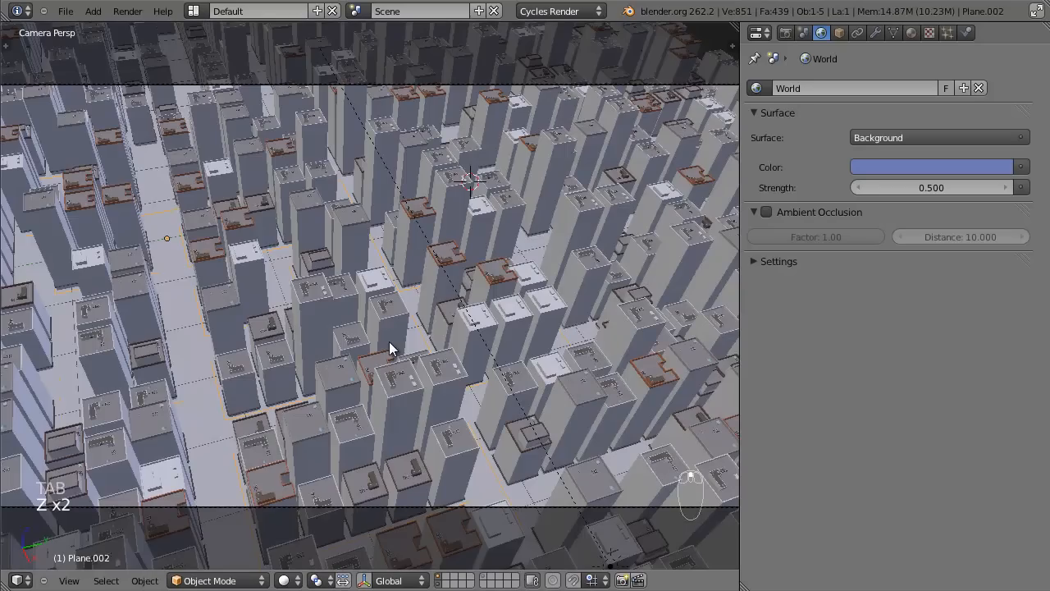
{"action": "key", "text": "z"}
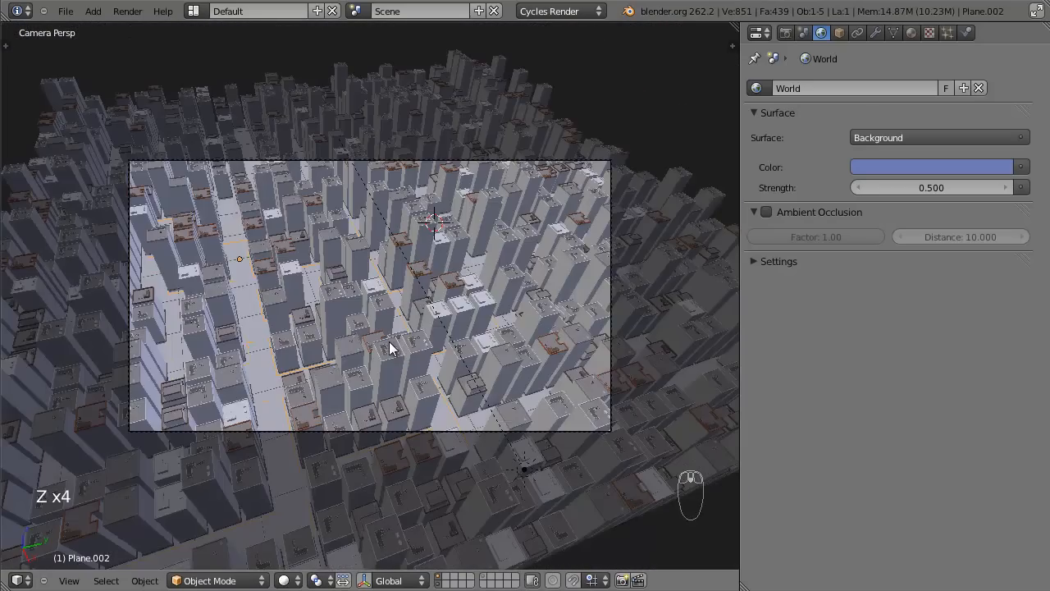
Examine the street mesh from the top in wireframe, comparing its Edit Mode geometry with its Object Mode outline.
{"action": "key", "text": "KP_7"}
{"action": "key", "text": "z"}
{"action": "key", "text": "Tab"}
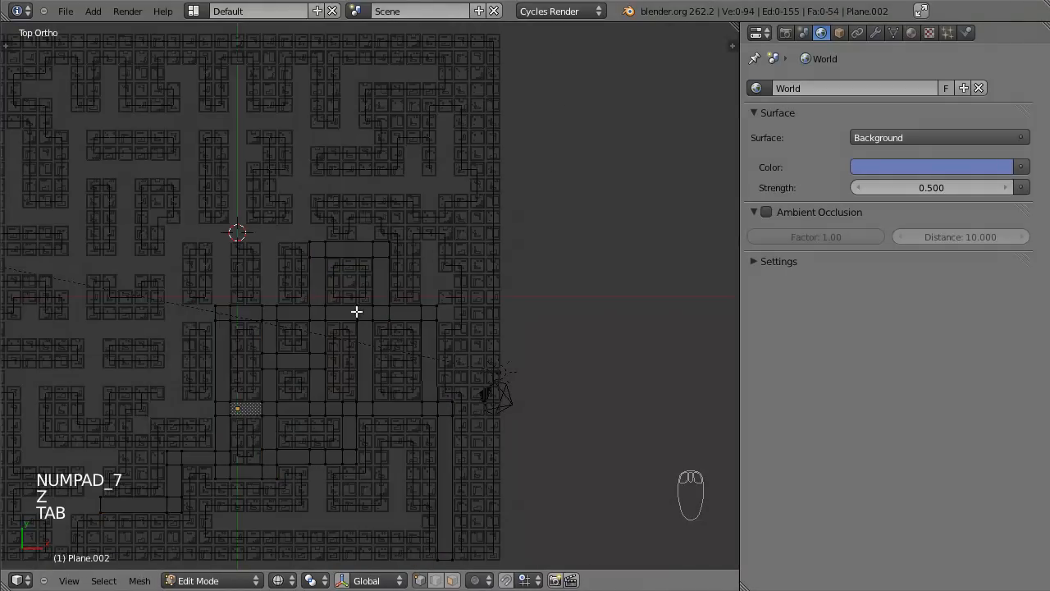
{"action": "scroll", "coordinate": [349, 240], "scroll_direction": "down", "scroll_amount": 3}
{"action": "scroll", "coordinate": [279, 399], "scroll_direction": "up", "scroll_amount": 4}
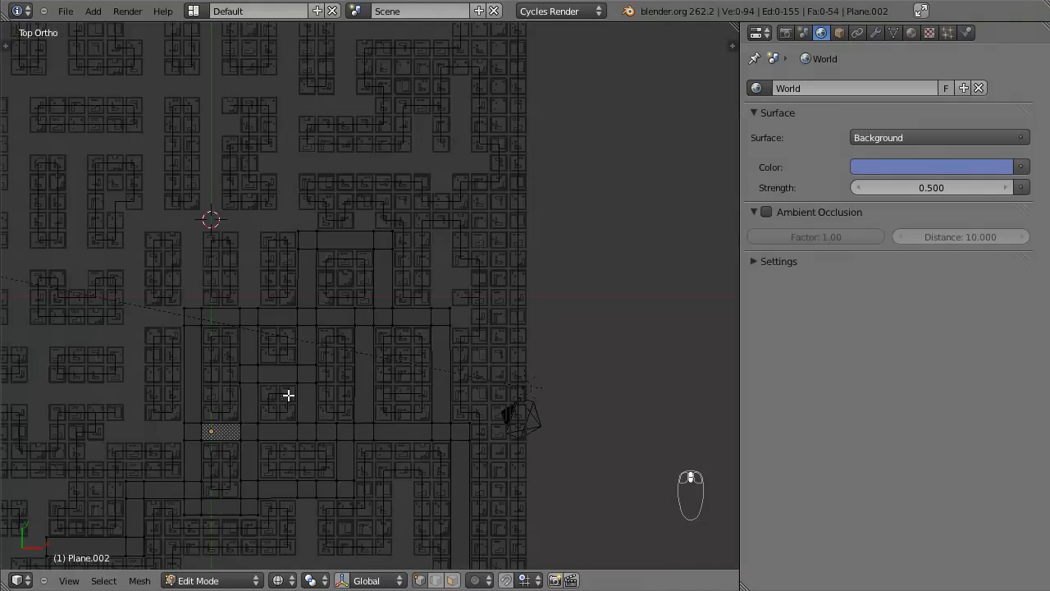
{"action": "scroll", "coordinate": [299, 390], "scroll_direction": "up", "scroll_amount": 2}
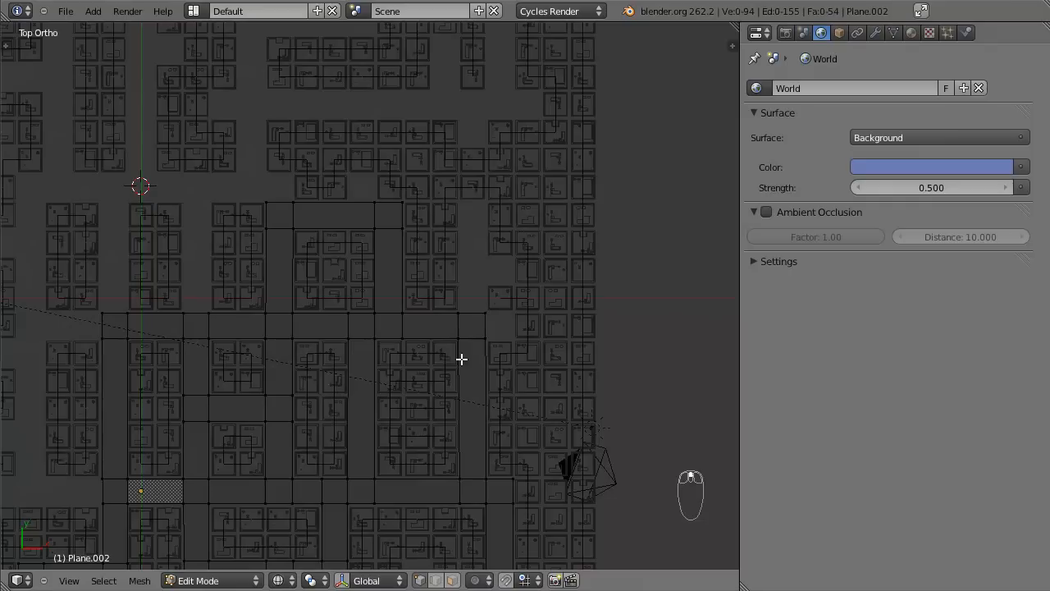
{"action": "scroll", "coordinate": [430, 335], "scroll_direction": "down", "scroll_amount": 3}
{"action": "key", "text": "Tab"}
{"action": "scroll", "coordinate": [430, 335], "scroll_direction": "down", "scroll_amount": 1}
{"action": "middle_click_drag", "start_coordinate": [430, 334], "coordinate": [451, 289], "text": "shift"}
{"action": "scroll", "coordinate": [477, 263], "scroll_direction": "up", "scroll_amount": 1}
{"action": "scroll", "coordinate": [477, 262], "scroll_direction": "up", "scroll_amount": 1}
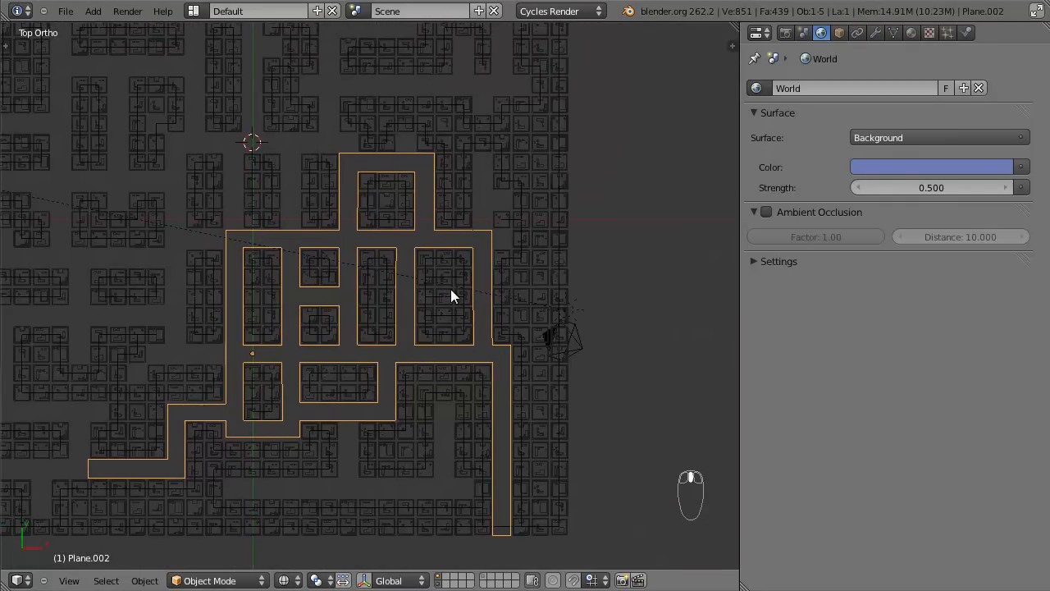
{"action": "scroll", "coordinate": [451, 288], "scroll_direction": "down", "scroll_amount": 2}
{"action": "key", "text": "Tab"}
{"action": "key", "text": "Tab"}
Split the 3D view in two and turn the new area into a UV/Image Editor.
{"action": "left_click_drag", "start_coordinate": [734, 26], "coordinate": [300, 459]}
{"action": "left_click", "coordinate": [315, 581]}
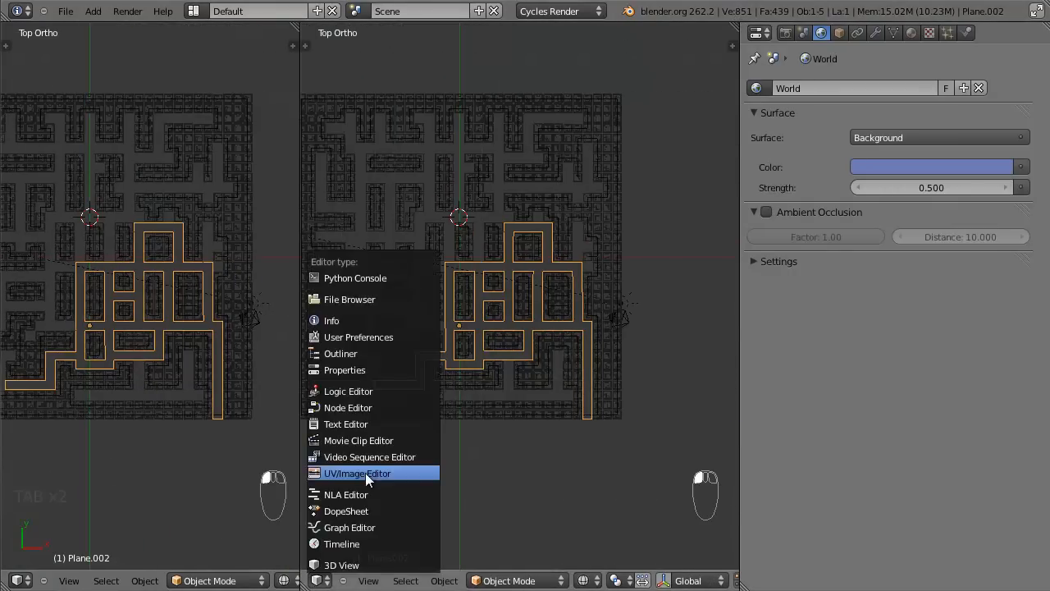
{"action": "left_click", "coordinate": [366, 473]}
{"action": "left_click", "coordinate": [591, 581]}
Select all of the street mesh in Edit Mode and unwrap it.
{"action": "key", "text": "Tab"}
{"action": "key", "text": "a"}
{"action": "key", "text": "a"}
{"action": "key", "text": "a"}
{"action": "key", "text": "a"}
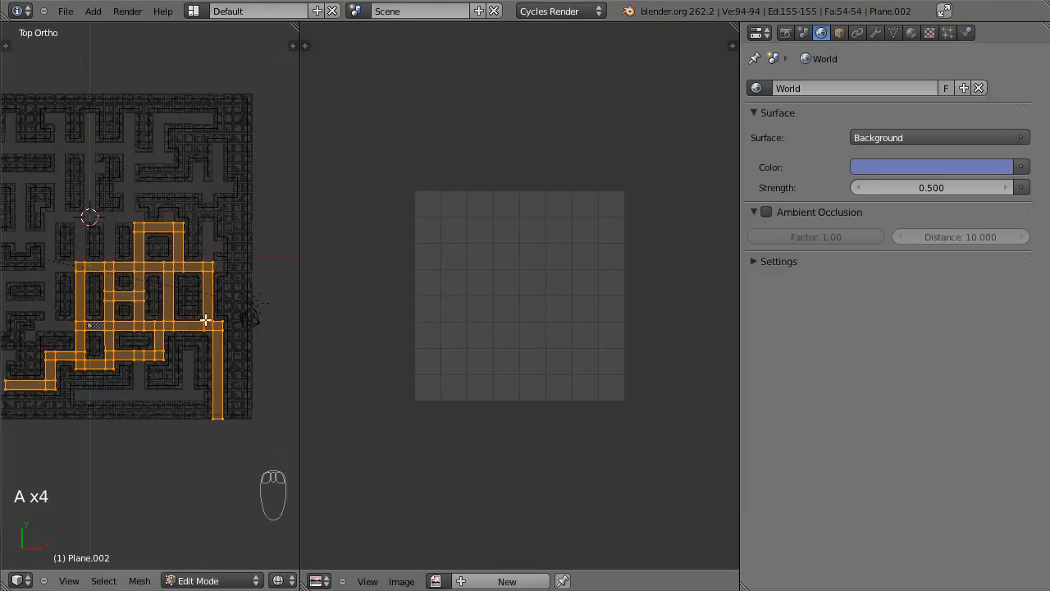
{"action": "key", "text": "u"}
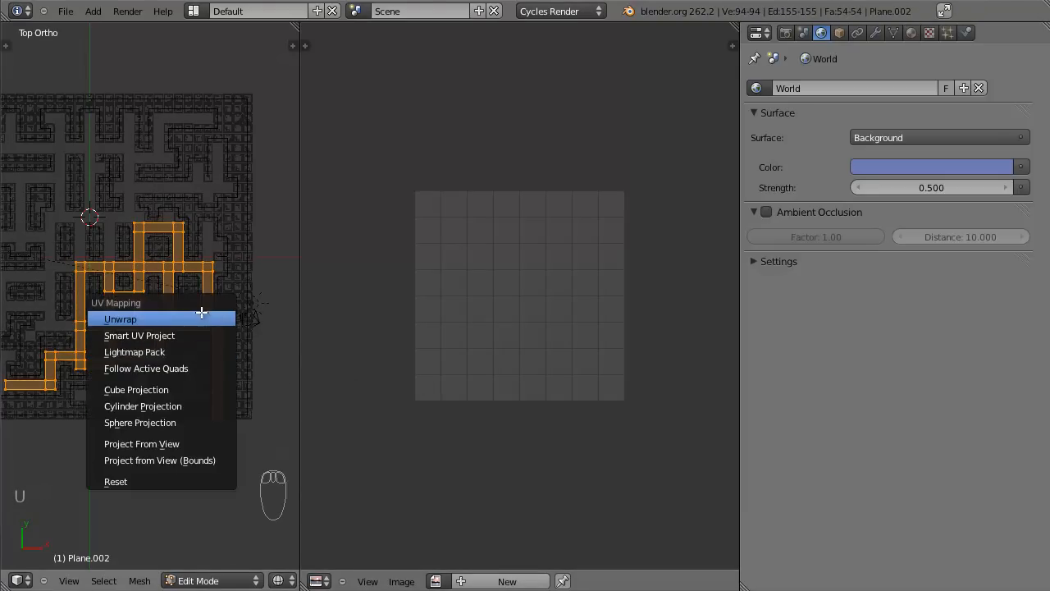
{"action": "left_click", "coordinate": [201, 317]}
{"action": "scroll", "coordinate": [525, 321], "scroll_direction": "up", "scroll_amount": 2}
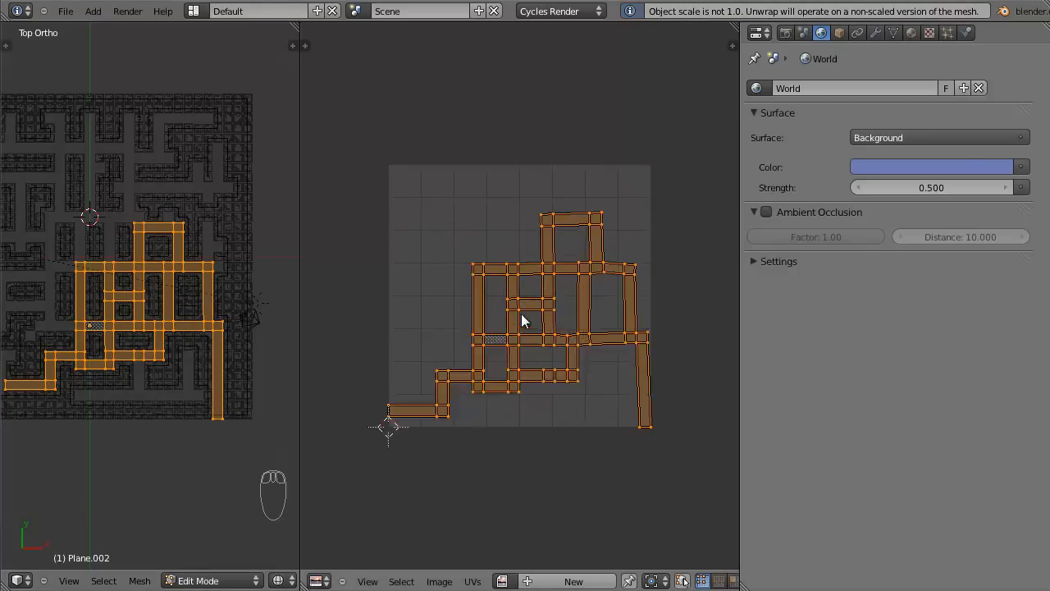
Apply the street plane's scale in Object Mode and redo the unwrap of the whole mesh.
{"action": "key", "text": "u"}
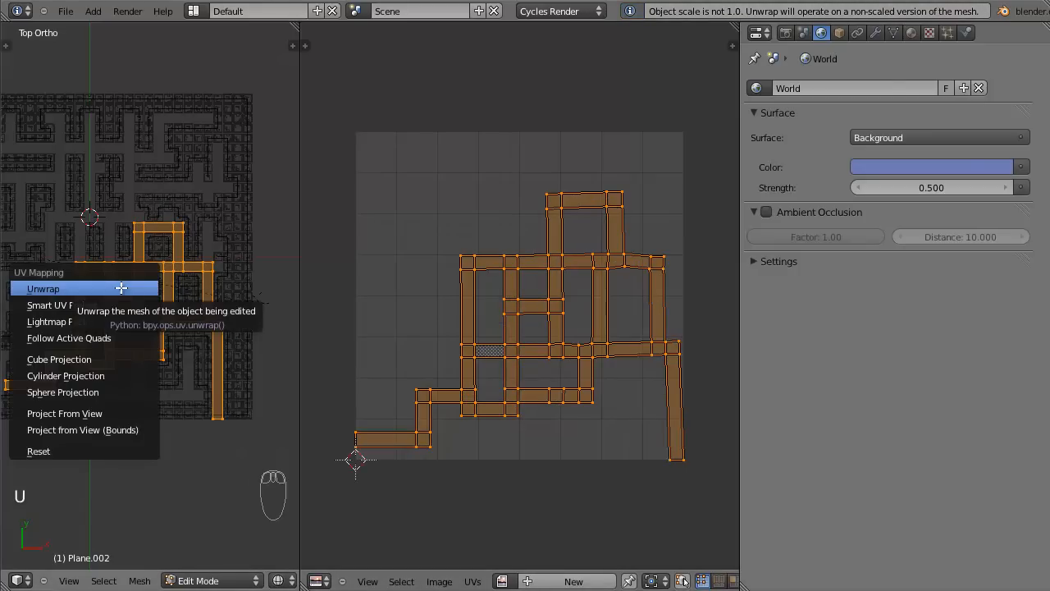
{"action": "left_click", "coordinate": [121, 286]}
{"action": "key", "text": "Tab"}
{"action": "key", "text": "ctrl+a"}
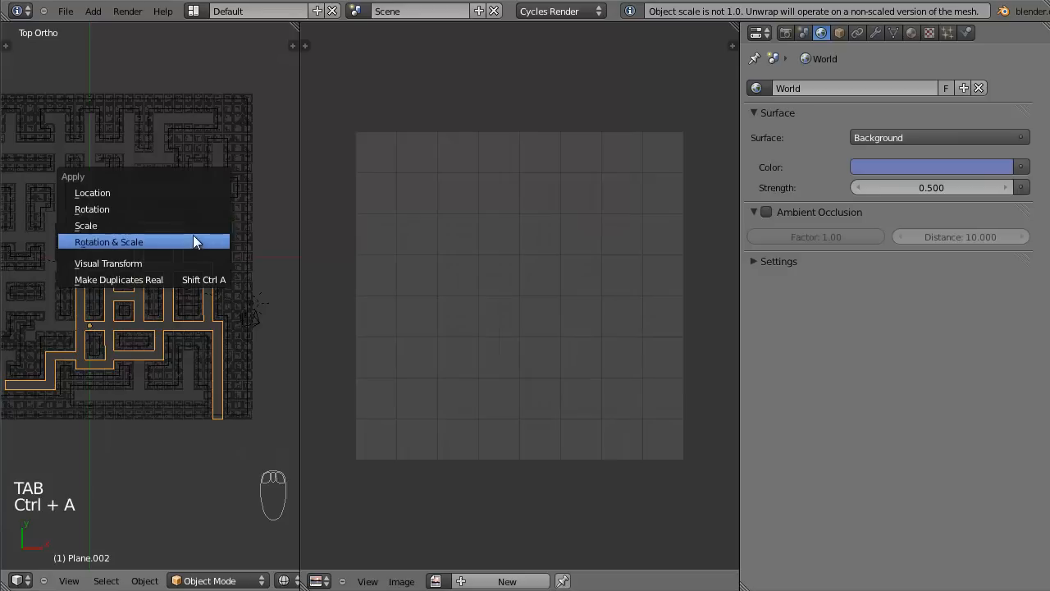
{"action": "left_click", "coordinate": [195, 222]}
{"action": "key", "text": "Tab"}
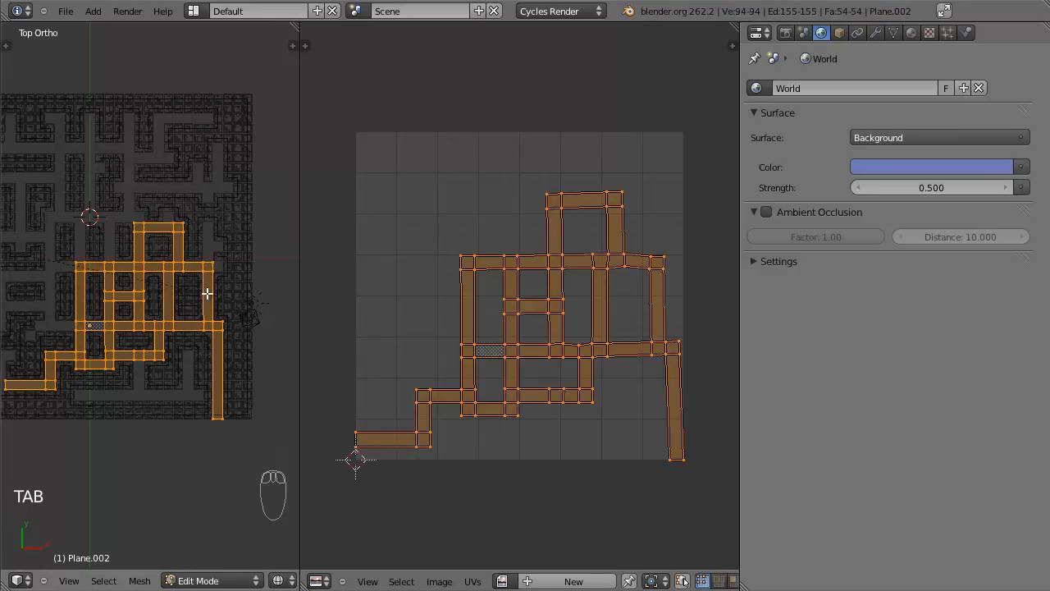
{"action": "key", "text": "u"}
{"action": "left_click", "coordinate": [159, 319]}
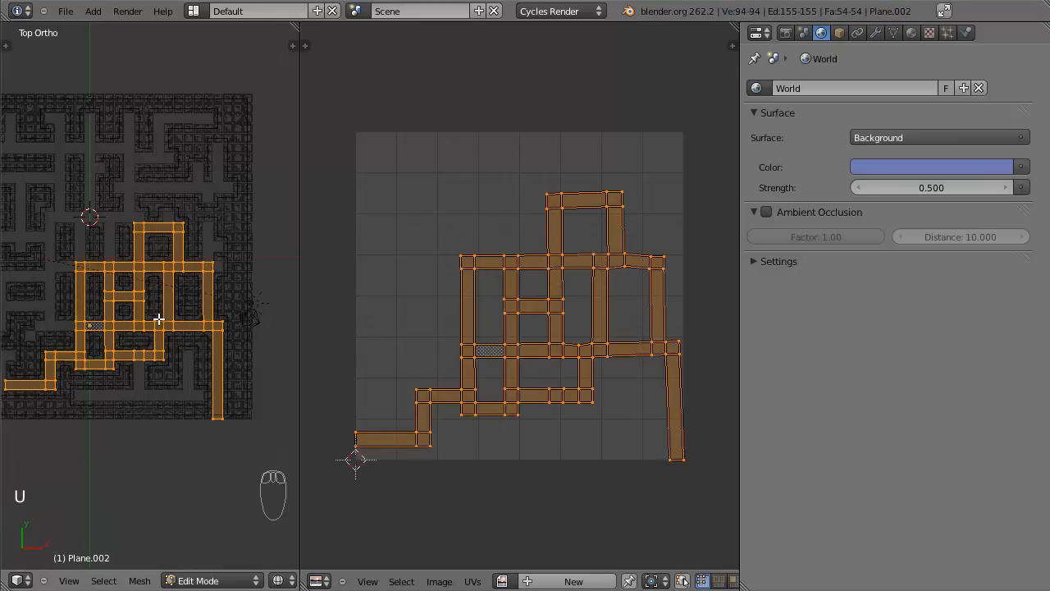
Try Project from View (Bounds) on the street mesh, and unwrap it again to compare the UV layouts.
{"action": "key", "text": "u"}
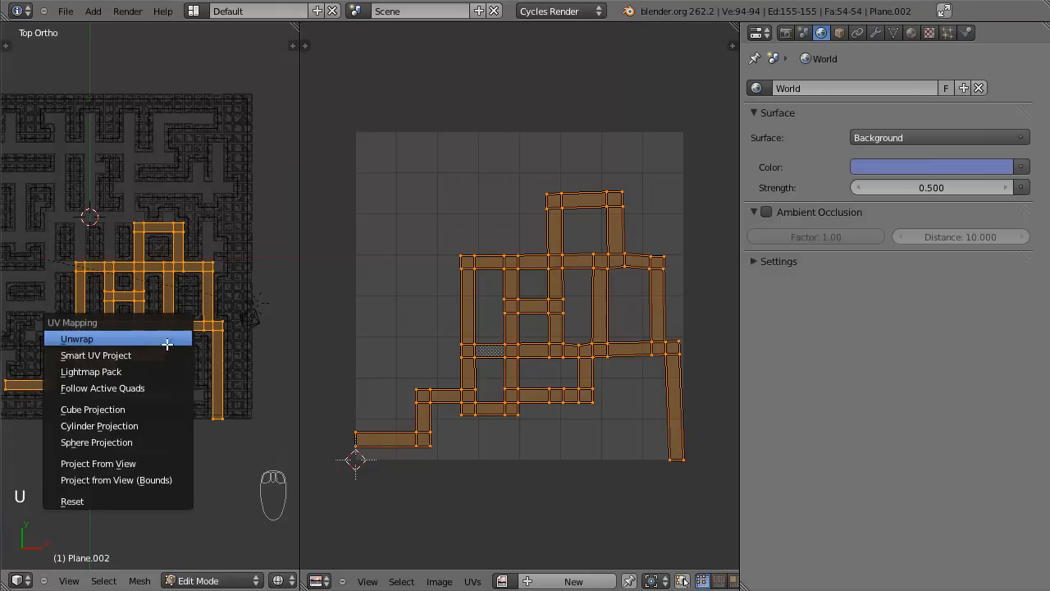
{"action": "left_click", "coordinate": [170, 475]}
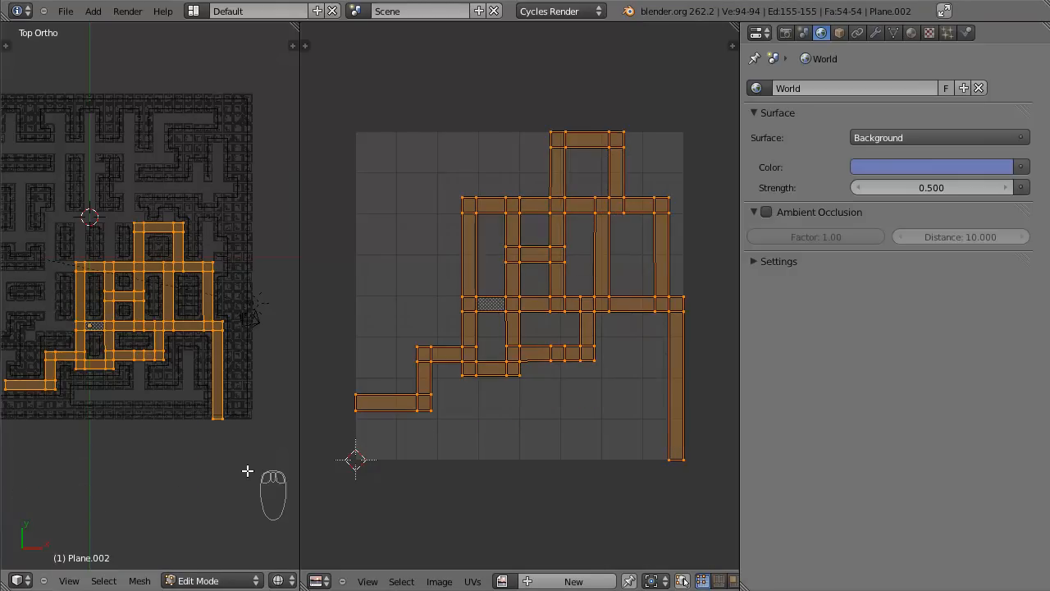
{"action": "scroll", "coordinate": [665, 352], "scroll_direction": "down", "scroll_amount": 1}
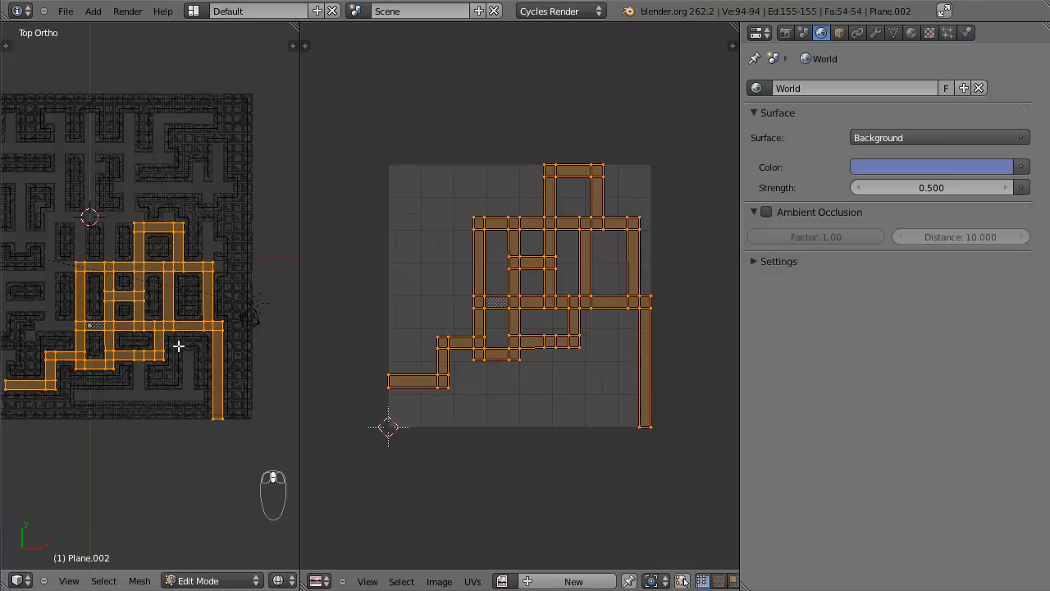
{"action": "key", "text": "u"}
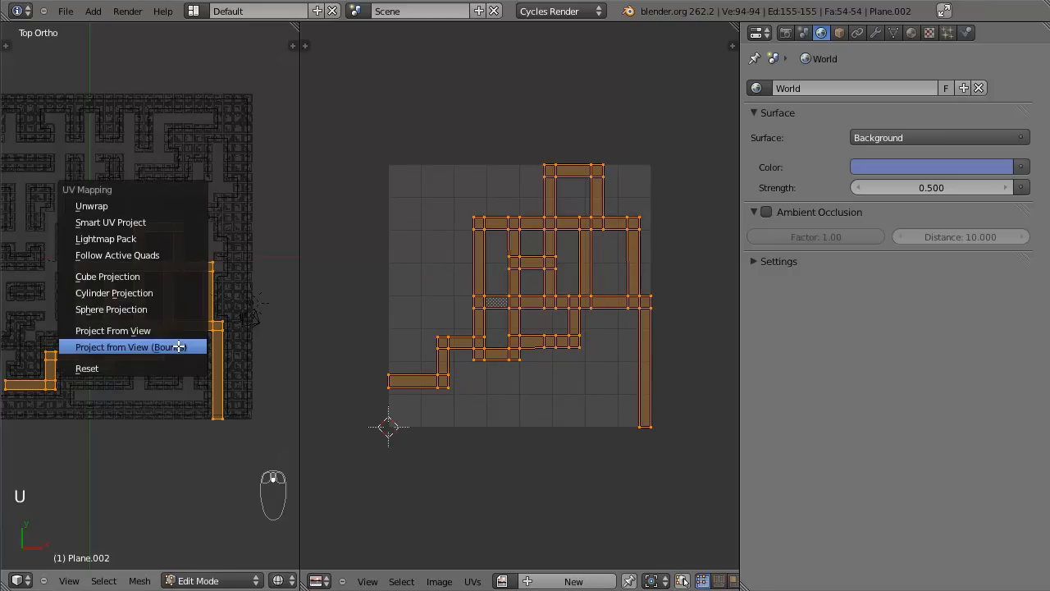
{"action": "left_click", "coordinate": [175, 204]}
{"action": "scroll", "coordinate": [611, 305], "scroll_direction": "up", "scroll_amount": 2}
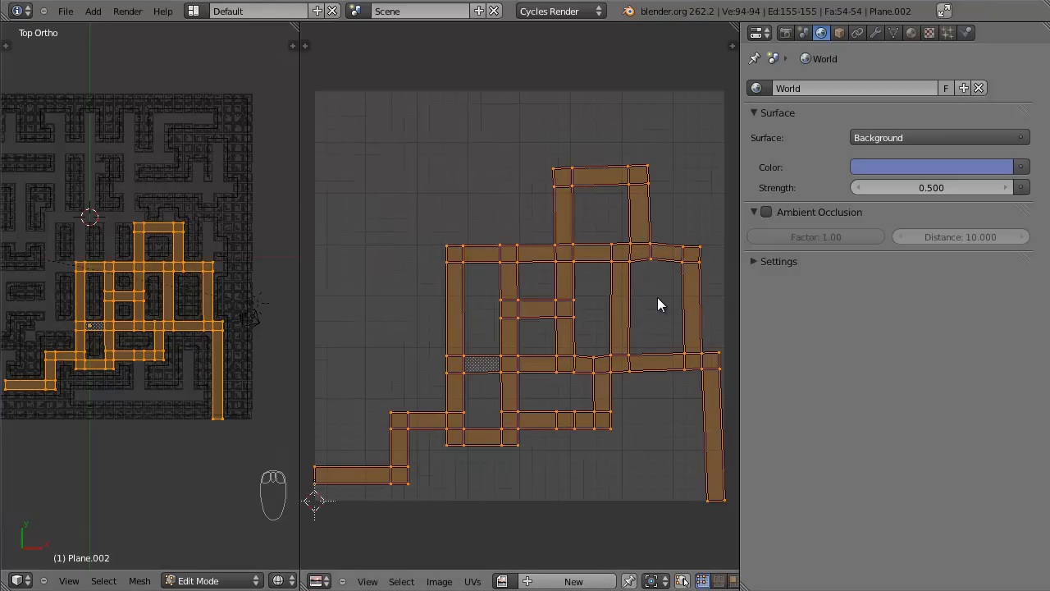
{"action": "scroll", "coordinate": [657, 297], "scroll_direction": "up", "scroll_amount": 3}
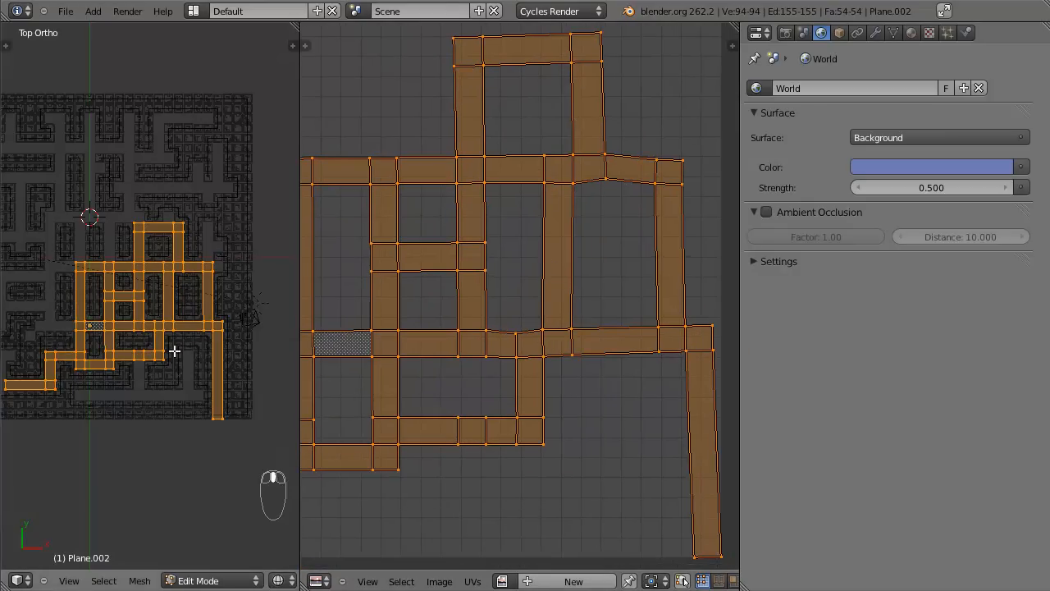
Reset the street mesh's UVs and unwrap them once more.
{"action": "key", "text": "u"}
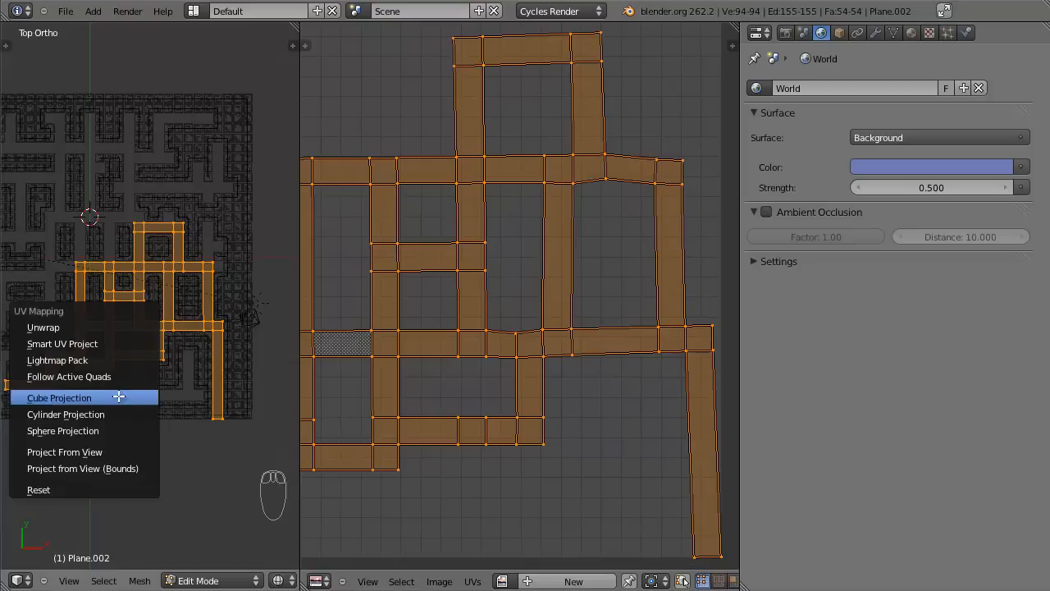
{"action": "left_click", "coordinate": [122, 490]}
{"action": "key", "text": "u"}
{"action": "left_click", "coordinate": [189, 165]}
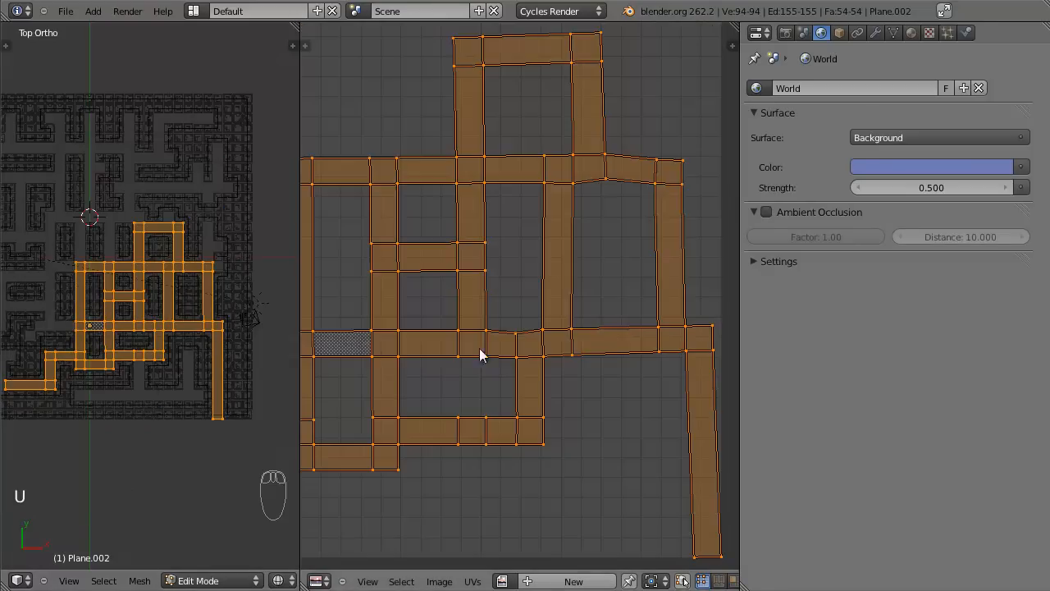
Project the street mesh's UVs from the top view with bounds, and reproject them using Project From View.
{"action": "scroll", "coordinate": [184, 345], "scroll_direction": "up", "scroll_amount": 6}
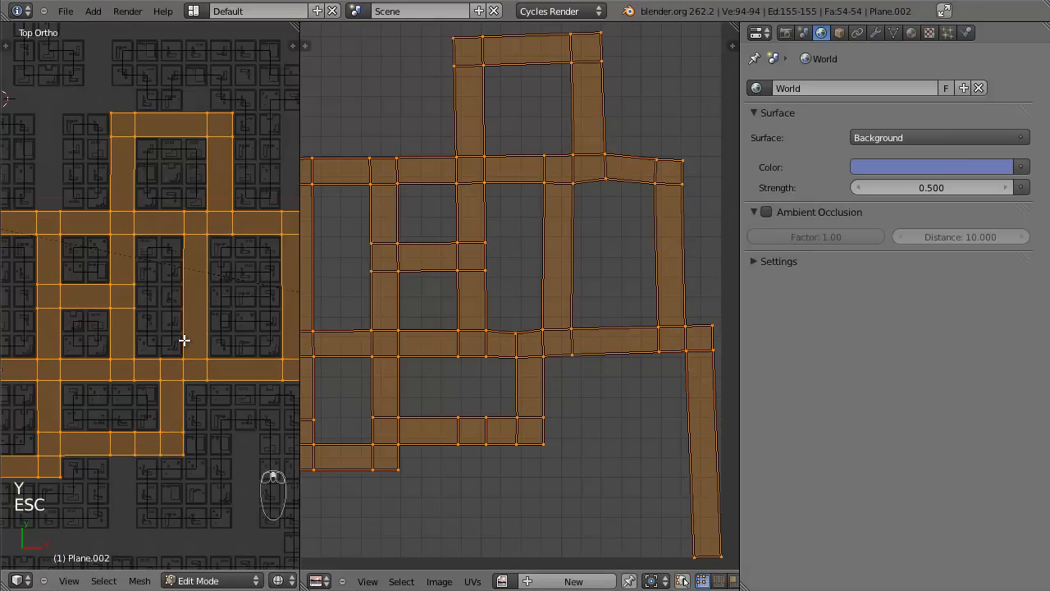
{"action": "key", "text": "u"}
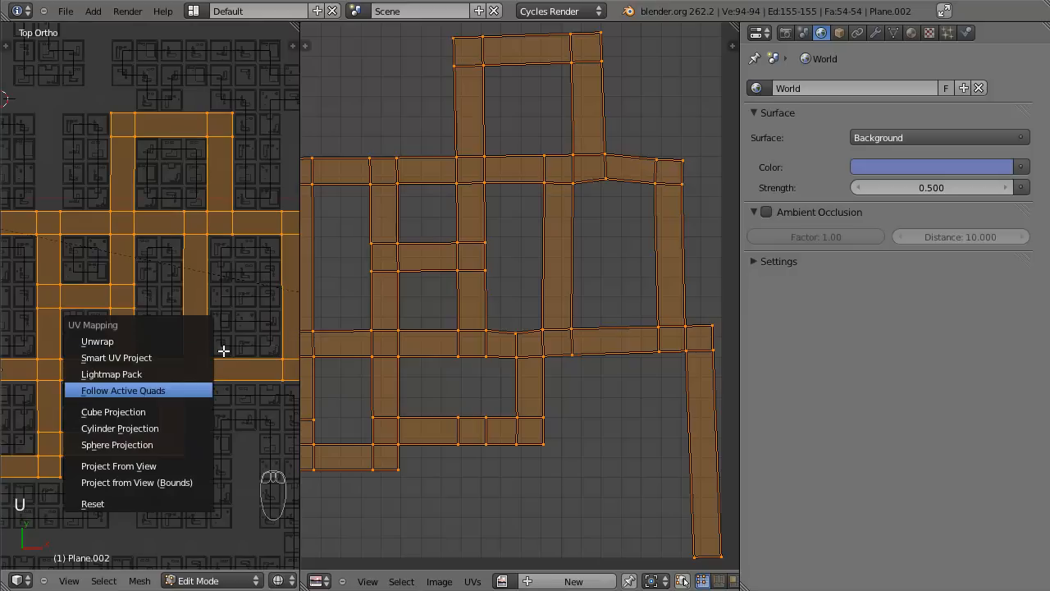
{"action": "left_click", "coordinate": [150, 482]}
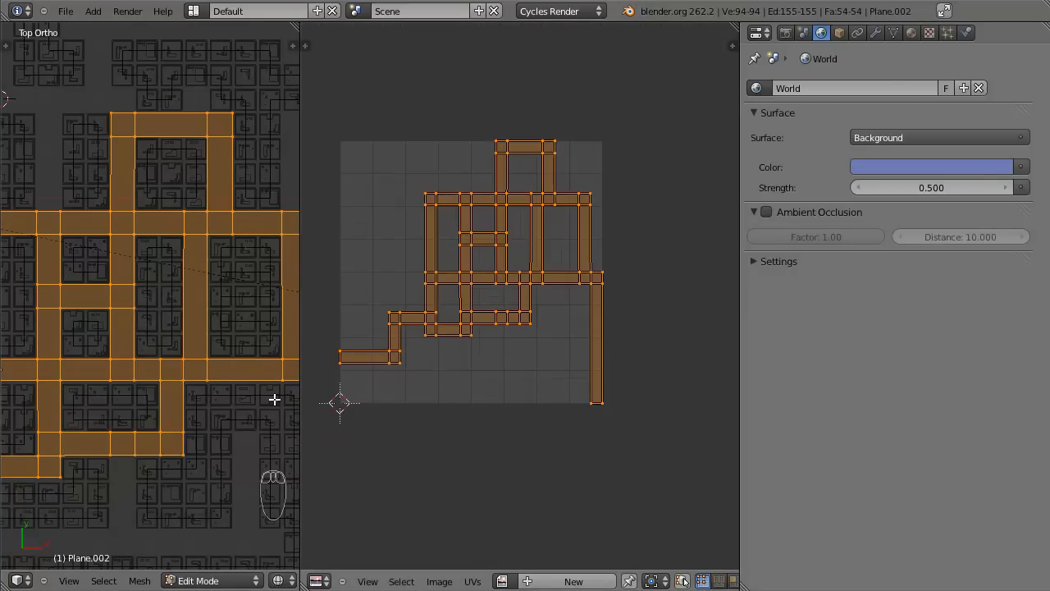
{"action": "scroll", "coordinate": [193, 377], "scroll_direction": "down", "scroll_amount": 2}
{"action": "key", "text": "u"}
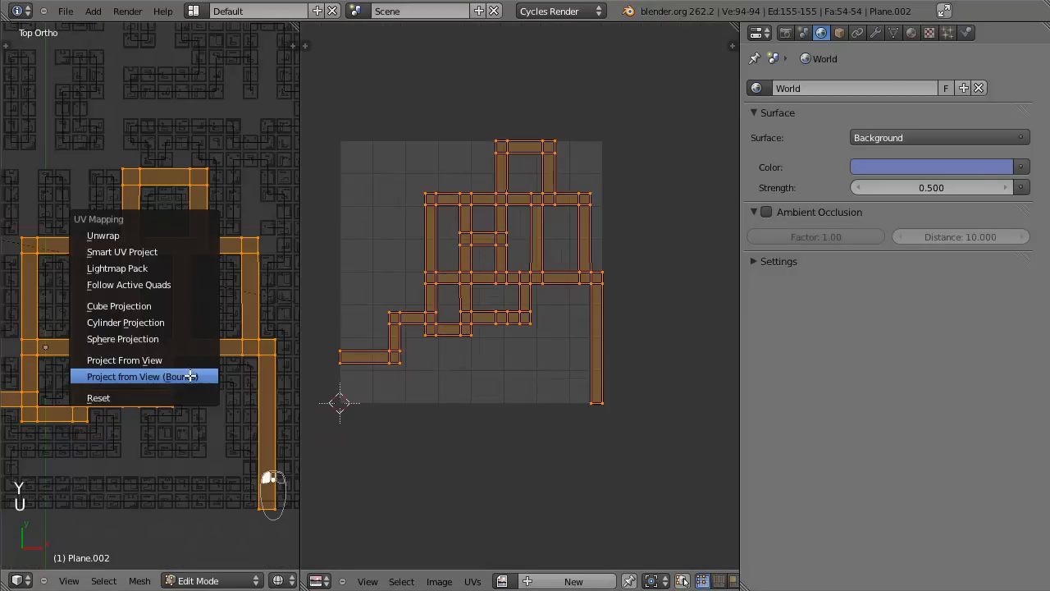
{"action": "left_click", "coordinate": [246, 440]}
Scale the street UVs up repeatedly until the layout extends far beyond the image bounds.
{"action": "key", "text": "s"}
{"action": "left_click", "coordinate": [645, 406]}
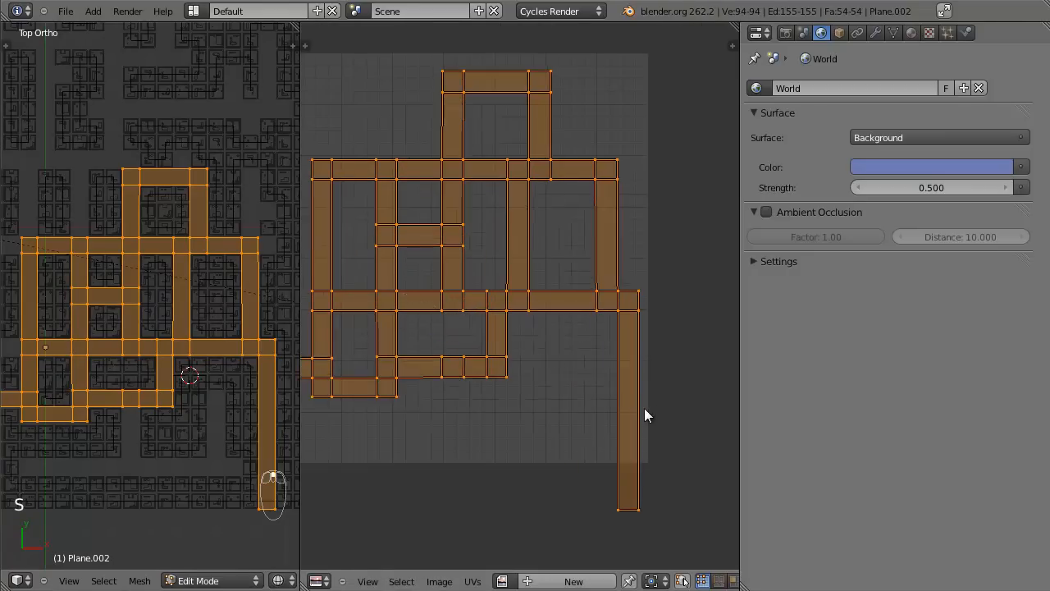
{"action": "scroll", "coordinate": [638, 395], "scroll_direction": "down", "scroll_amount": 4}
{"action": "key", "text": "s"}
{"action": "left_click", "coordinate": [654, 408]}
{"action": "scroll", "coordinate": [640, 397], "scroll_direction": "up", "scroll_amount": 4}
{"action": "scroll", "coordinate": [602, 363], "scroll_direction": "down", "scroll_amount": 3}
{"action": "key", "text": "s"}
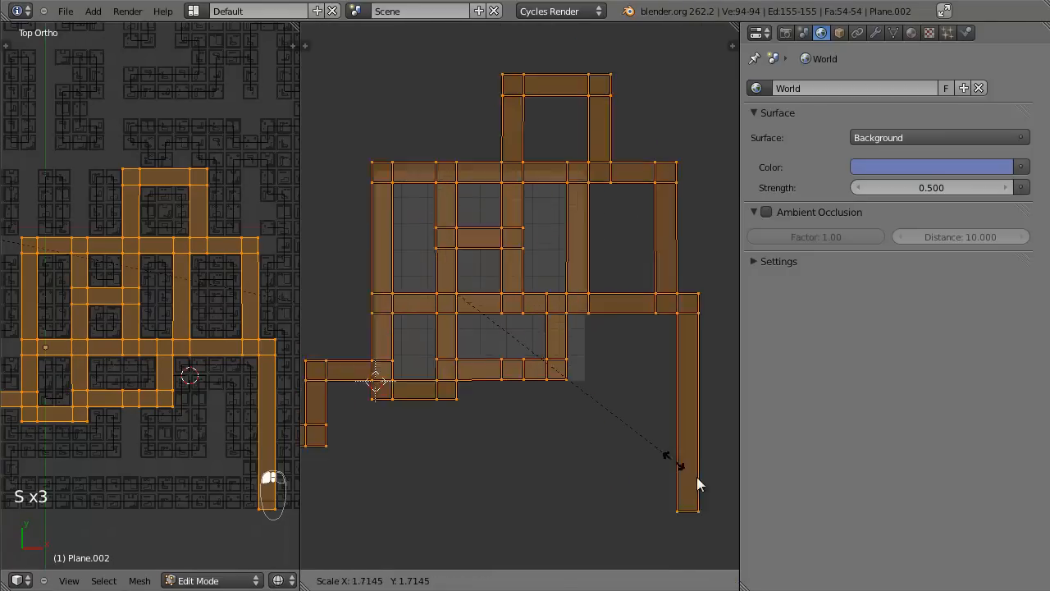
{"action": "left_click", "coordinate": [696, 478]}
{"action": "scroll", "coordinate": [603, 362], "scroll_direction": "down", "scroll_amount": 3}
{"action": "key", "text": "s"}
{"action": "left_click", "coordinate": [504, 524]}
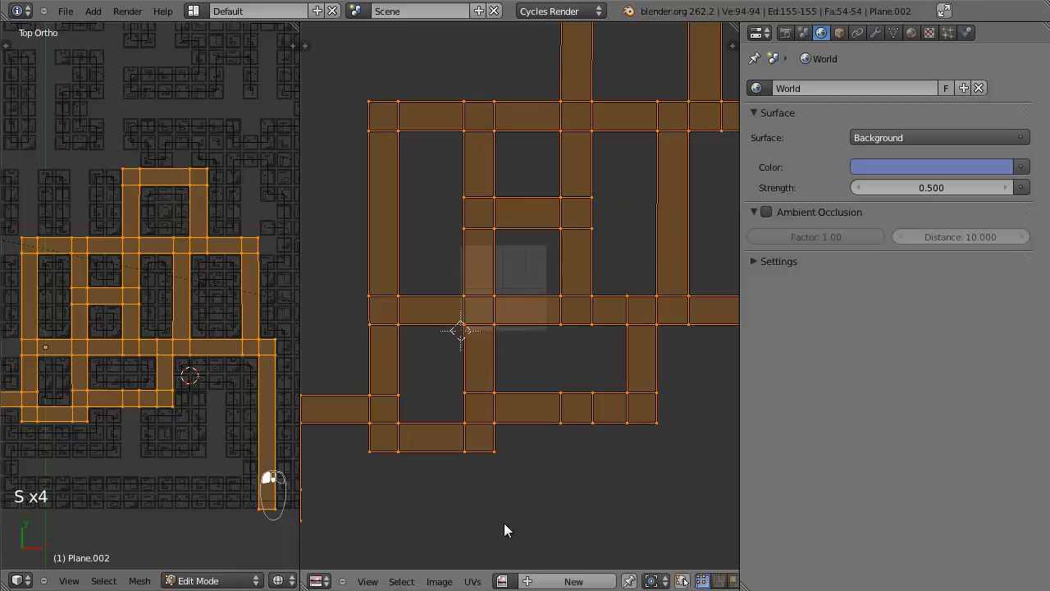
Leave mesh editing and give the street object a new material named Roads.
{"action": "key", "text": "Tab"}
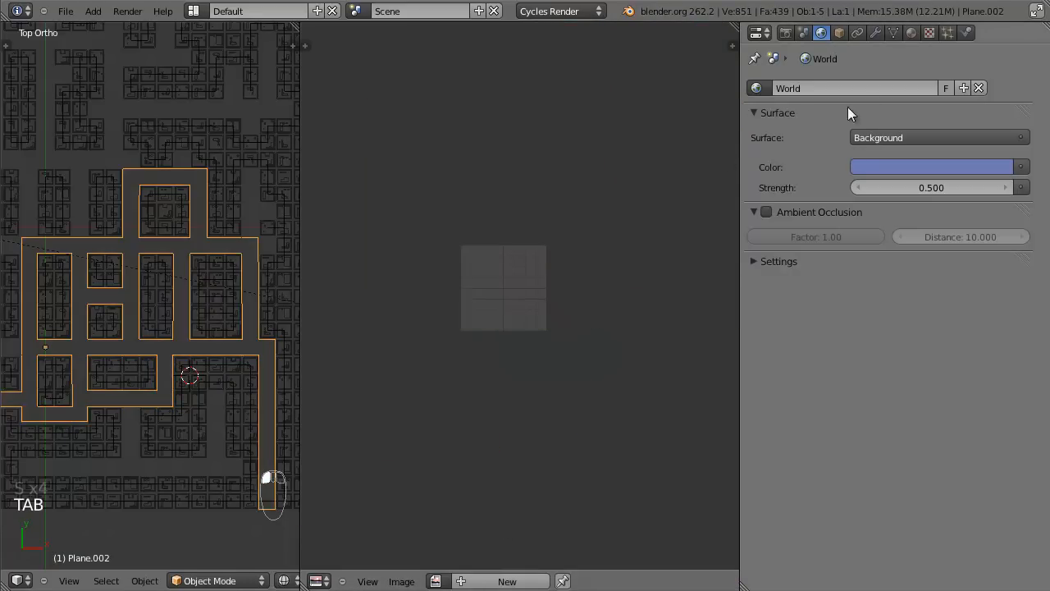
{"action": "left_click", "coordinate": [911, 33]}
{"action": "left_click", "coordinate": [893, 135]}
{"action": "left_click", "coordinate": [904, 187]}
{"action": "left_click", "coordinate": [858, 166]}
{"action": "left_click", "coordinate": [800, 141]}
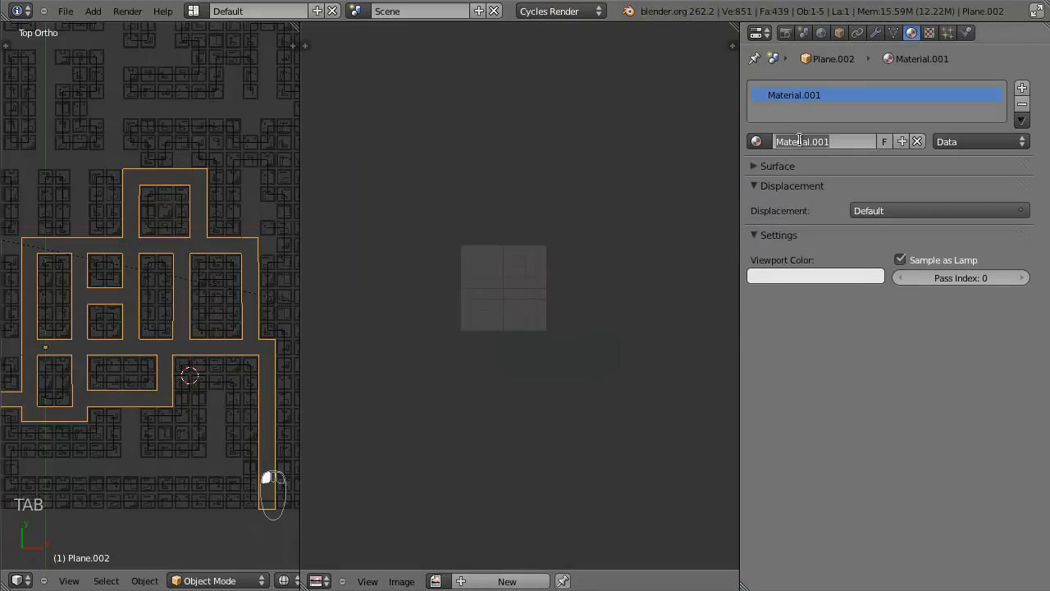
{"action": "type", "text": "Roads"}
{"action": "key", "text": "Return"}
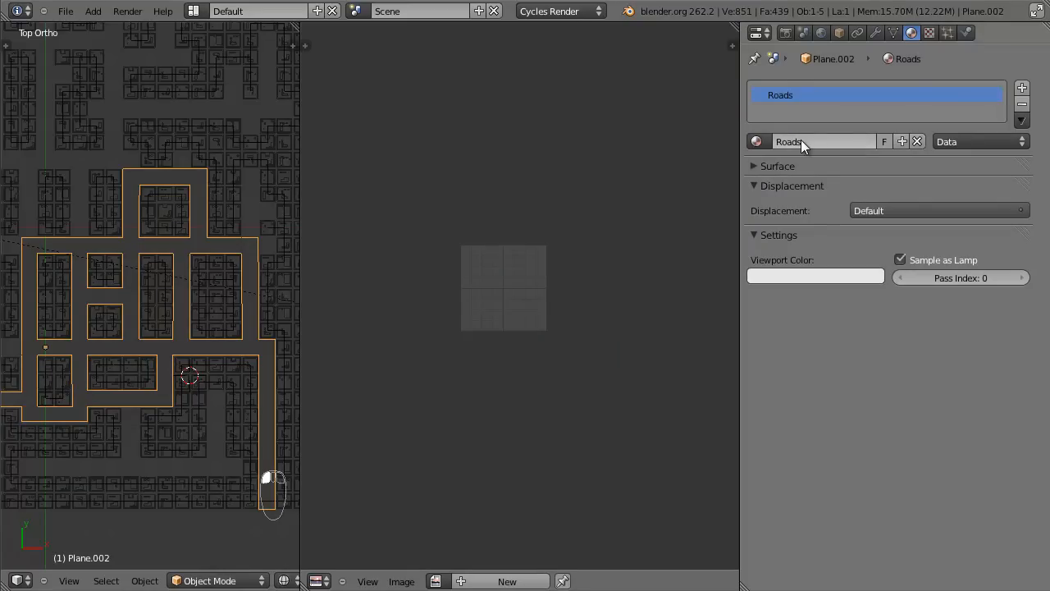
Set the Roads material's surface to Diffuse BSDF and drive its colour with an Image Texture.
{"action": "left_click", "coordinate": [747, 167]}
{"action": "left_click", "coordinate": [955, 190]}
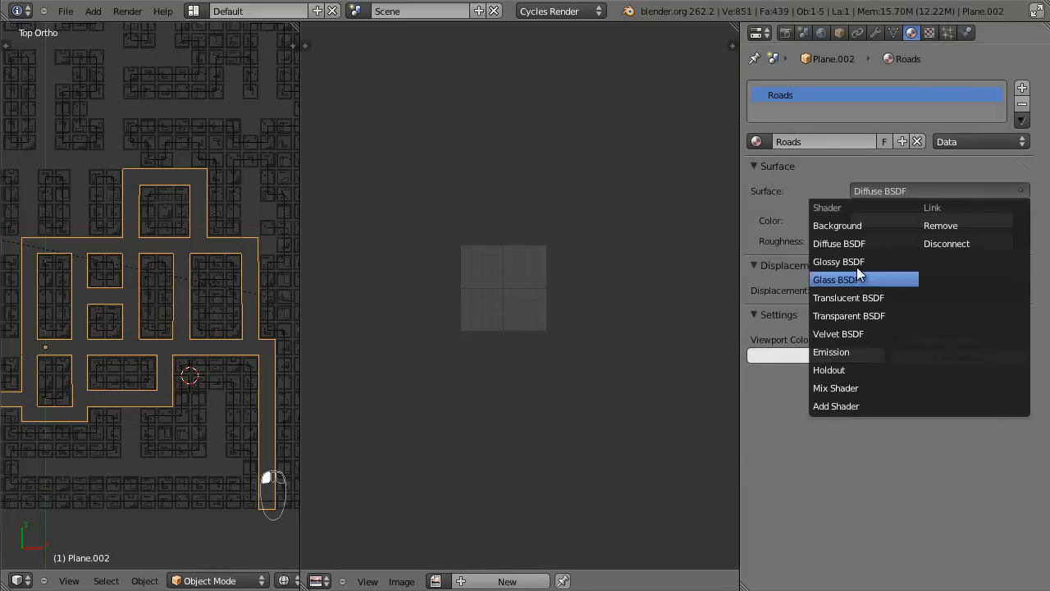
{"action": "left_click", "coordinate": [870, 241]}
{"action": "left_click", "coordinate": [1019, 219]}
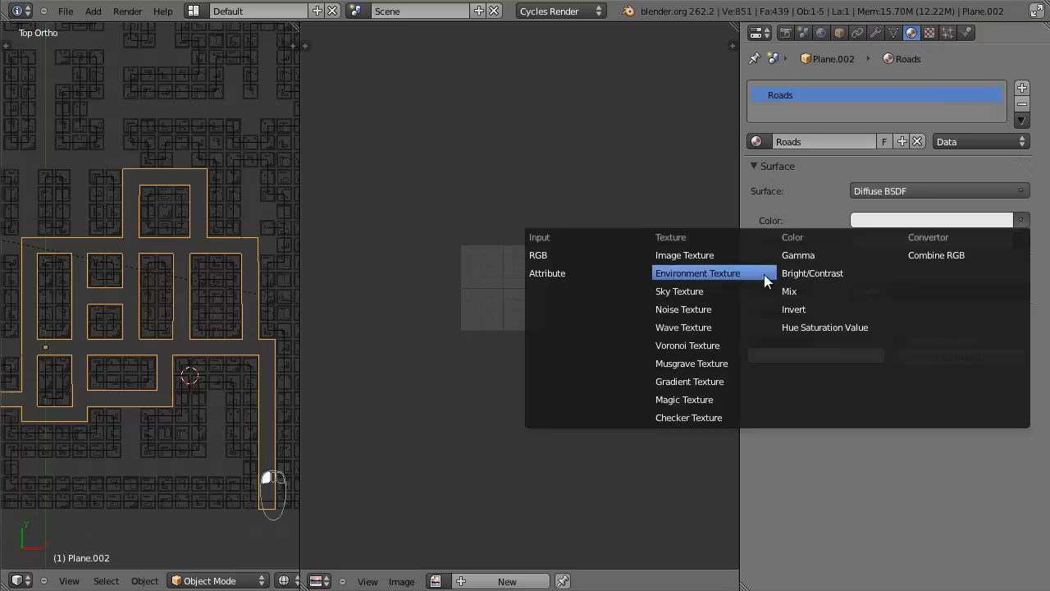
{"action": "left_click", "coordinate": [1020, 220]}
{"action": "left_click", "coordinate": [685, 261]}
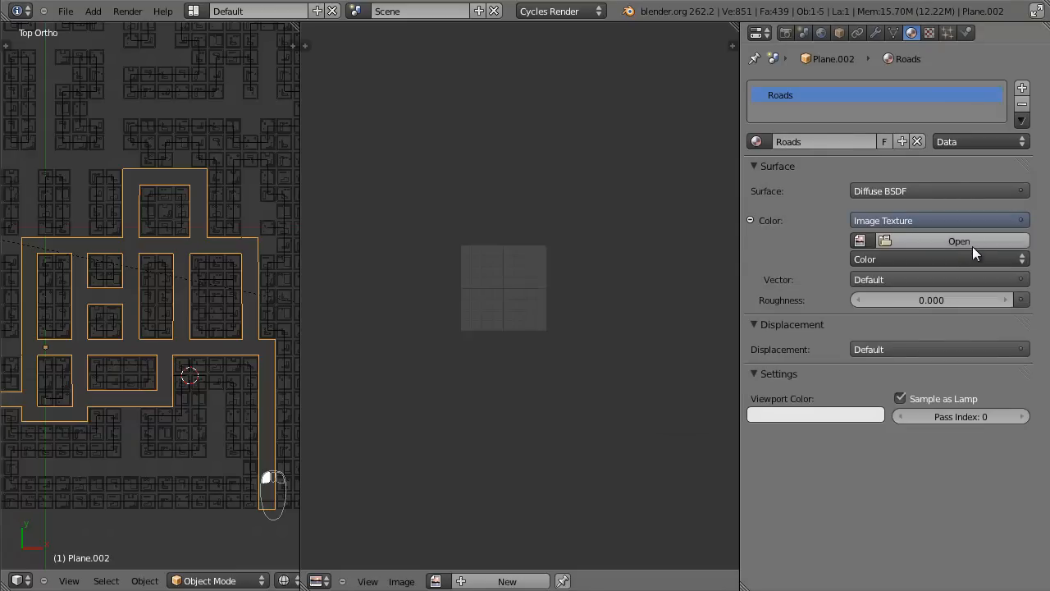
Load Roads0059_4_S.jpg from the Textures folder as the road material's image.
{"action": "left_click", "coordinate": [966, 244]}
{"action": "left_click", "coordinate": [46, 214]}
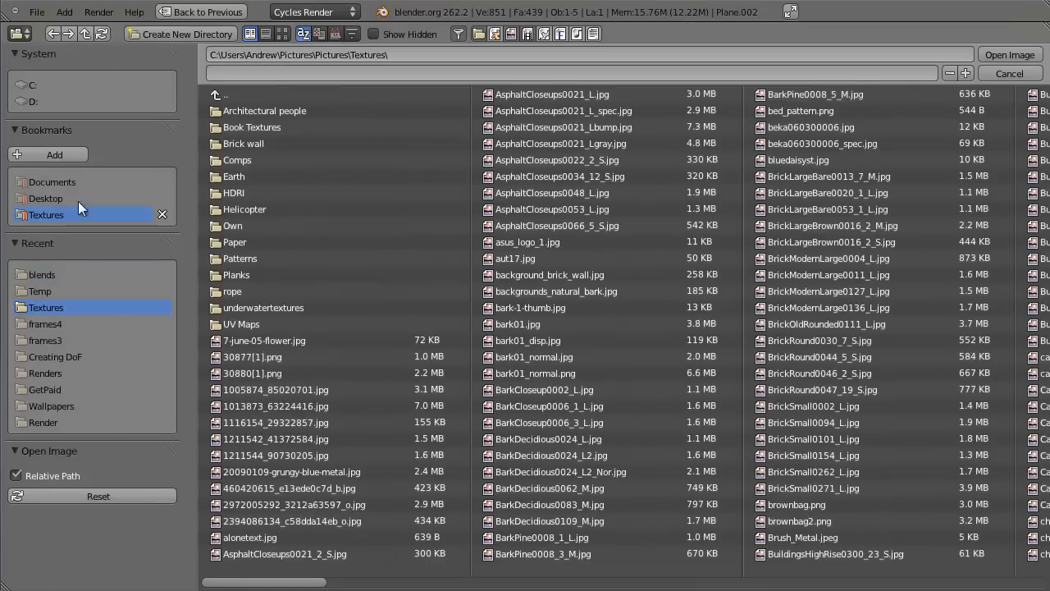
{"action": "left_click", "coordinate": [282, 34]}
{"action": "left_click_drag", "start_coordinate": [1042, 113], "coordinate": [1025, 434]}
{"action": "left_click", "coordinate": [548, 209]}
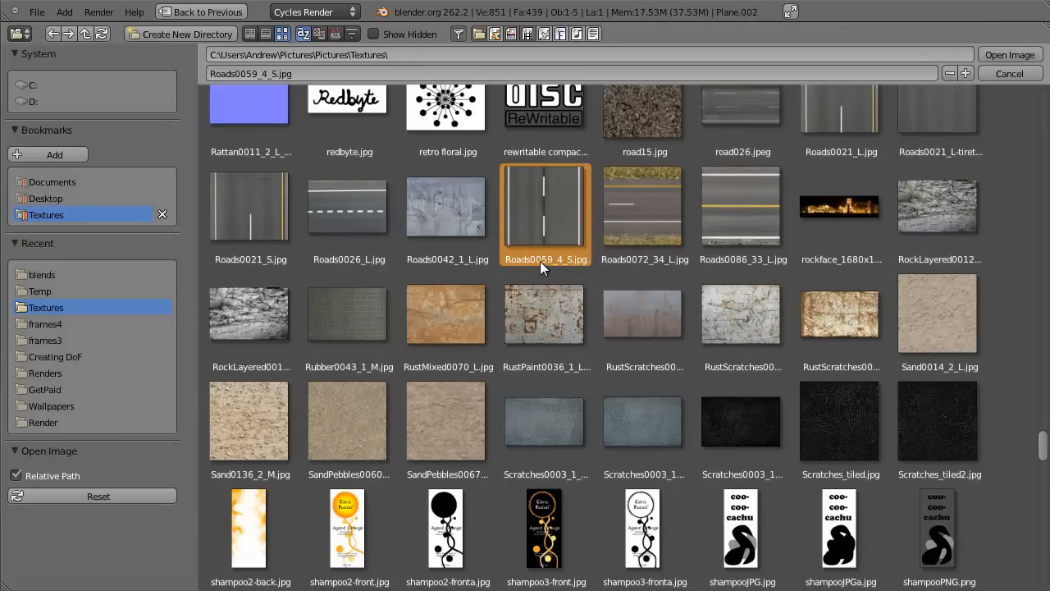
{"action": "left_click", "coordinate": [1009, 54]}
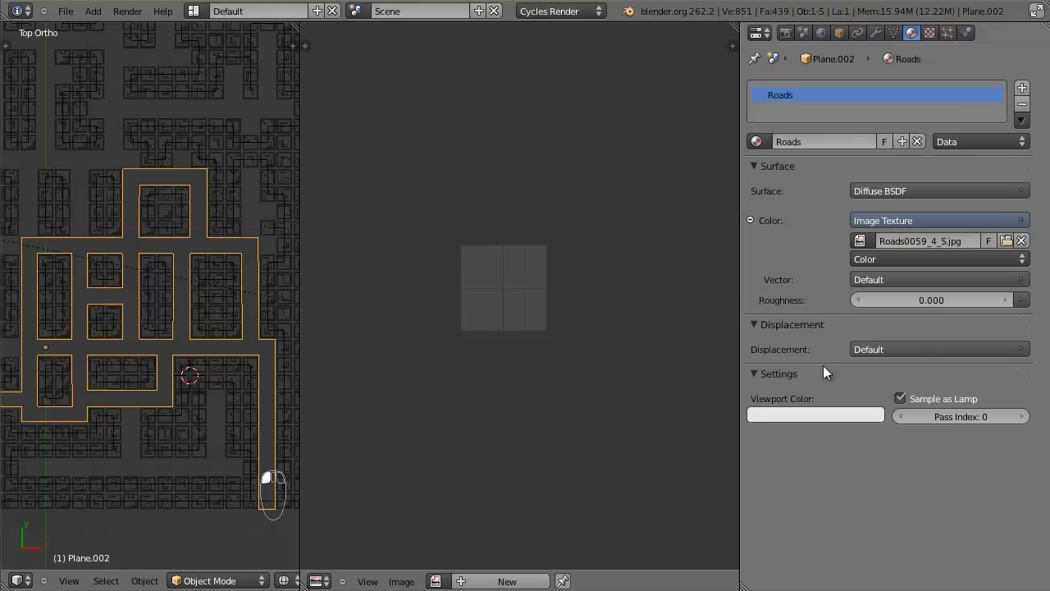
Edit the street mesh again, enlarge its whole UV layout and move it so a vertical street overlies the road image.
{"action": "key", "text": "Tab"}
{"action": "scroll", "coordinate": [499, 356], "scroll_direction": "down", "scroll_amount": 4}
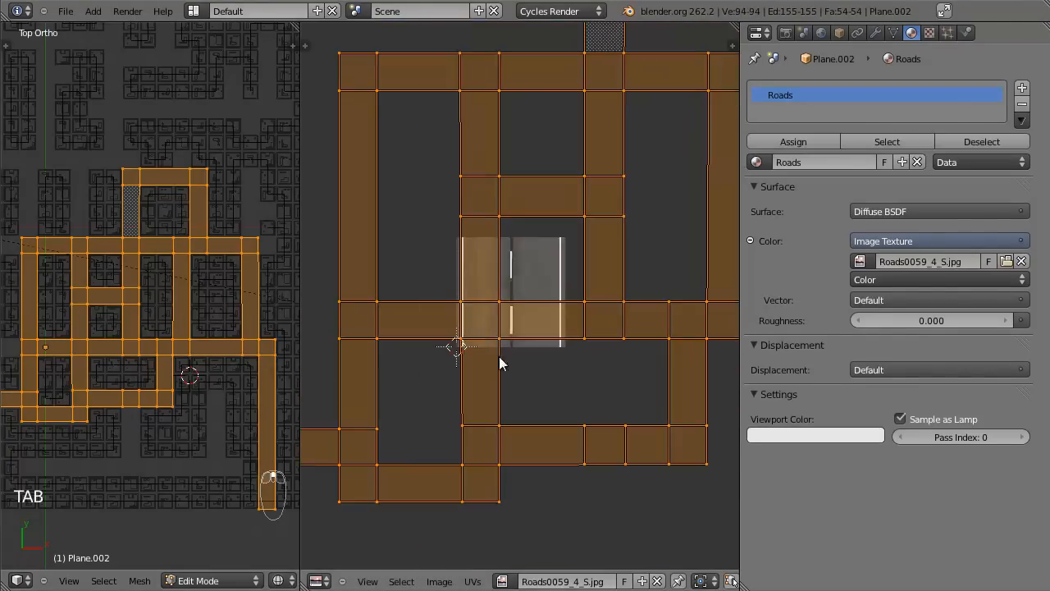
{"action": "key", "text": "s"}
{"action": "left_click", "coordinate": [607, 443]}
{"action": "key", "text": "g"}
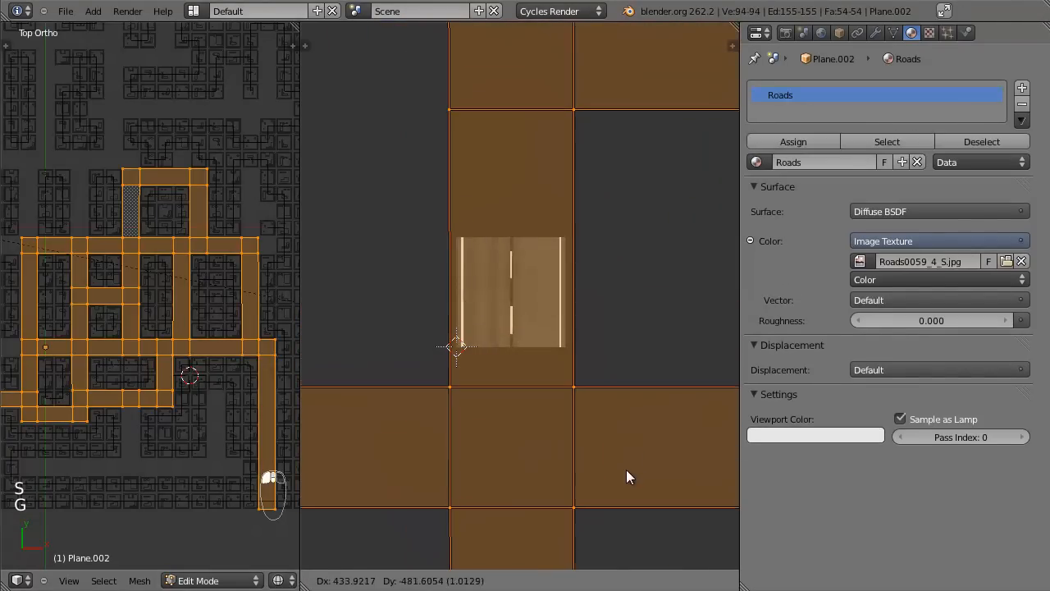
{"action": "left_click", "coordinate": [627, 443]}
{"action": "scroll", "coordinate": [624, 197], "scroll_direction": "down", "scroll_amount": 6}
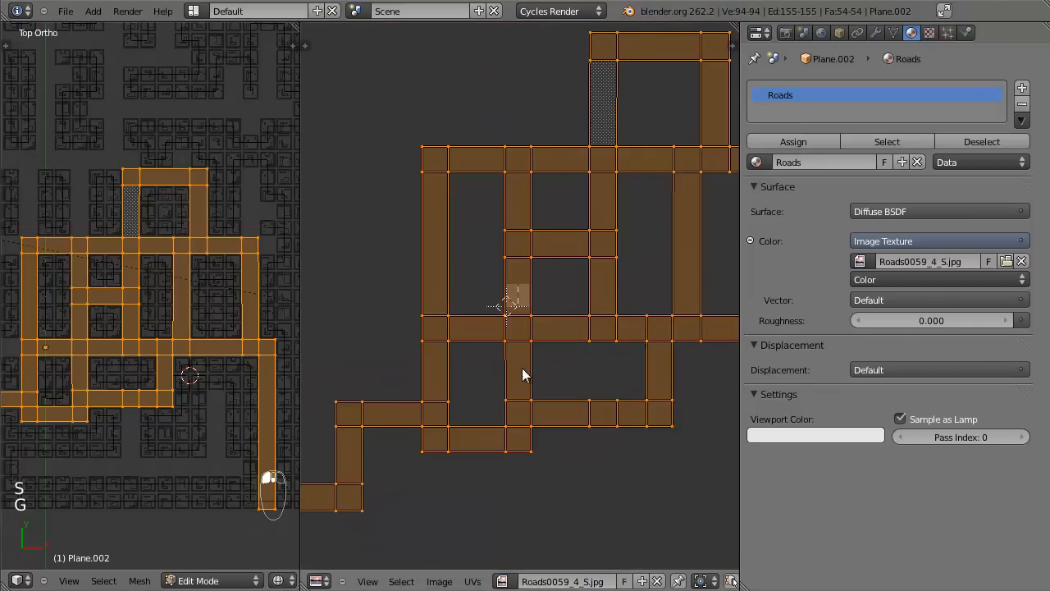
Fine-tune the scale of the street UVs until the vertical street's width matches the road image.
{"action": "scroll", "coordinate": [545, 256], "scroll_direction": "up", "scroll_amount": 8}
{"action": "key", "text": "s"}
{"action": "left_click", "coordinate": [677, 178]}
{"action": "scroll", "coordinate": [677, 179], "scroll_direction": "up", "scroll_amount": 3}
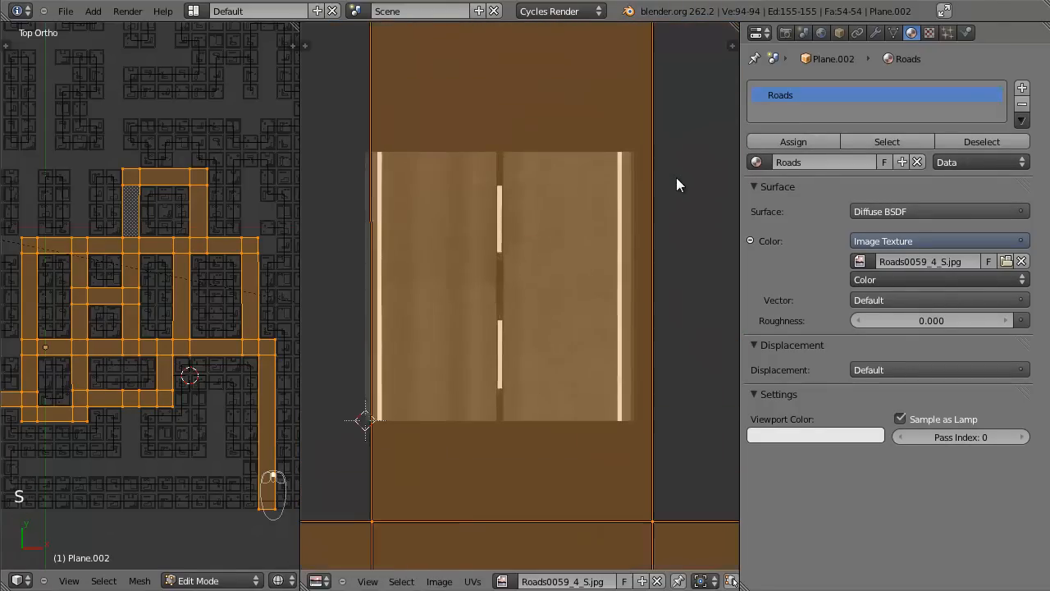
{"action": "key", "text": "s"}
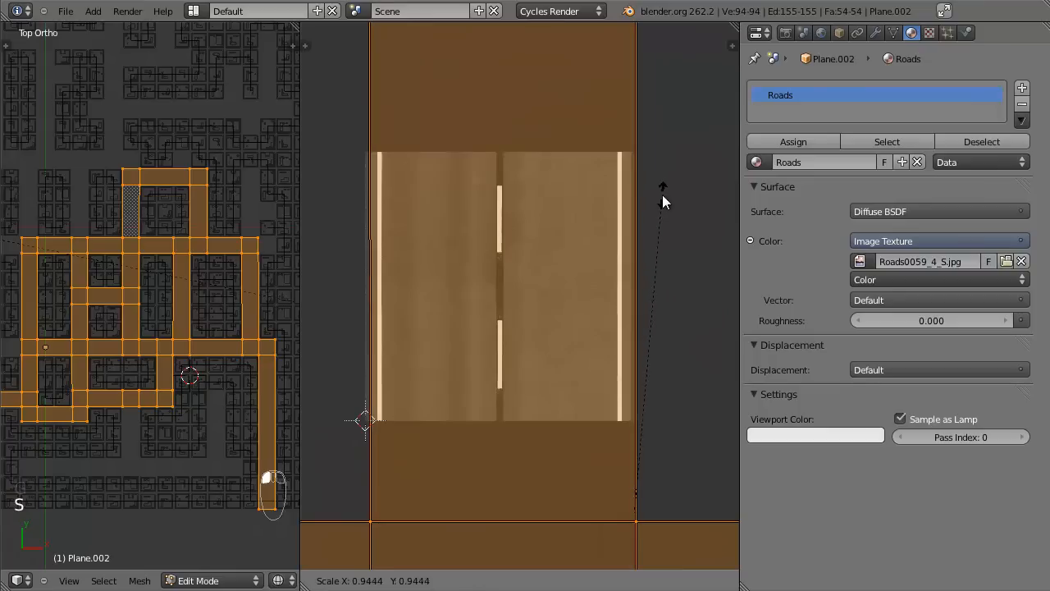
{"action": "left_click", "coordinate": [667, 192]}
Switch both the 3D view and the UV editor to face selection for the street mesh.
{"action": "scroll", "coordinate": [648, 238], "scroll_direction": "down", "scroll_amount": 6}
{"action": "scroll", "coordinate": [633, 268], "scroll_direction": "down", "scroll_amount": 3}
{"action": "middle_click_drag", "start_coordinate": [617, 269], "coordinate": [637, 128]}
{"action": "middle_click_drag", "start_coordinate": [283, 581], "coordinate": [214, 559]}
{"action": "left_click", "coordinate": [268, 581]}
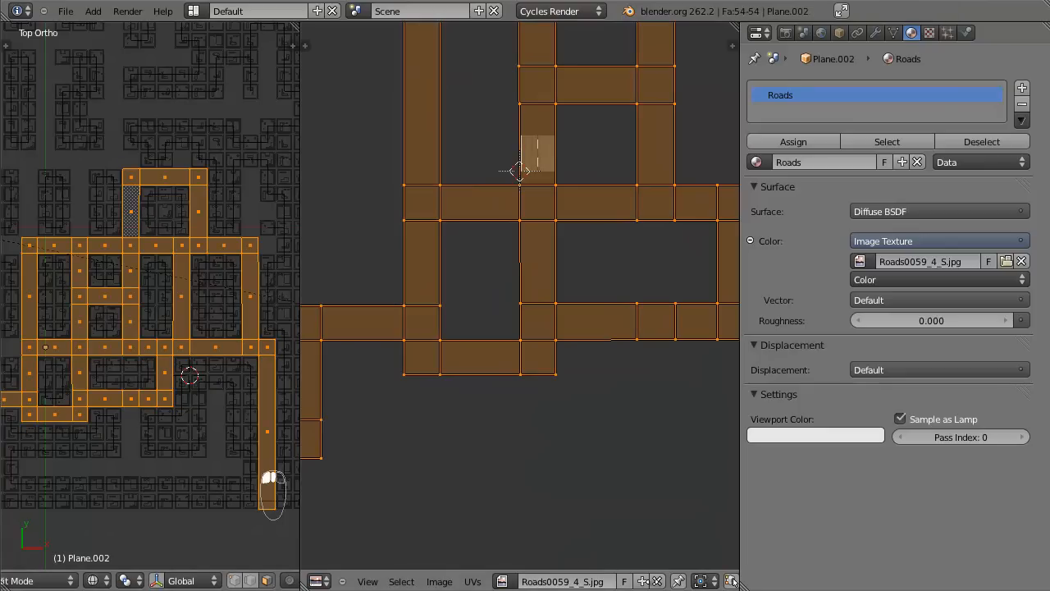
{"action": "middle_click_drag", "start_coordinate": [732, 580], "coordinate": [617, 580]}
{"action": "left_click", "coordinate": [617, 581]}
{"action": "scroll", "coordinate": [603, 383], "scroll_direction": "up", "scroll_amount": 2}
Try selecting the UV faces along the lower horizontal street, starting from its left-hand intersection.
{"action": "right_click", "coordinate": [540, 344]}
{"action": "scroll", "coordinate": [540, 345], "scroll_direction": "down", "scroll_amount": 4}
{"action": "right_click", "coordinate": [568, 313], "text": "shift"}
{"action": "right_click", "coordinate": [612, 317], "text": "shift"}
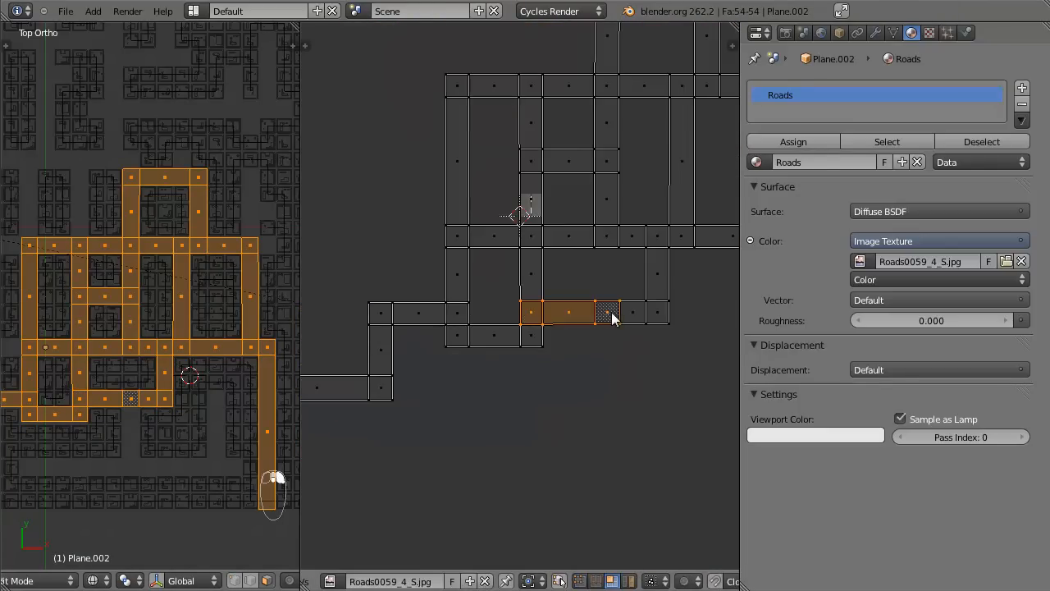
{"action": "right_click", "coordinate": [656, 318], "text": "shift"}
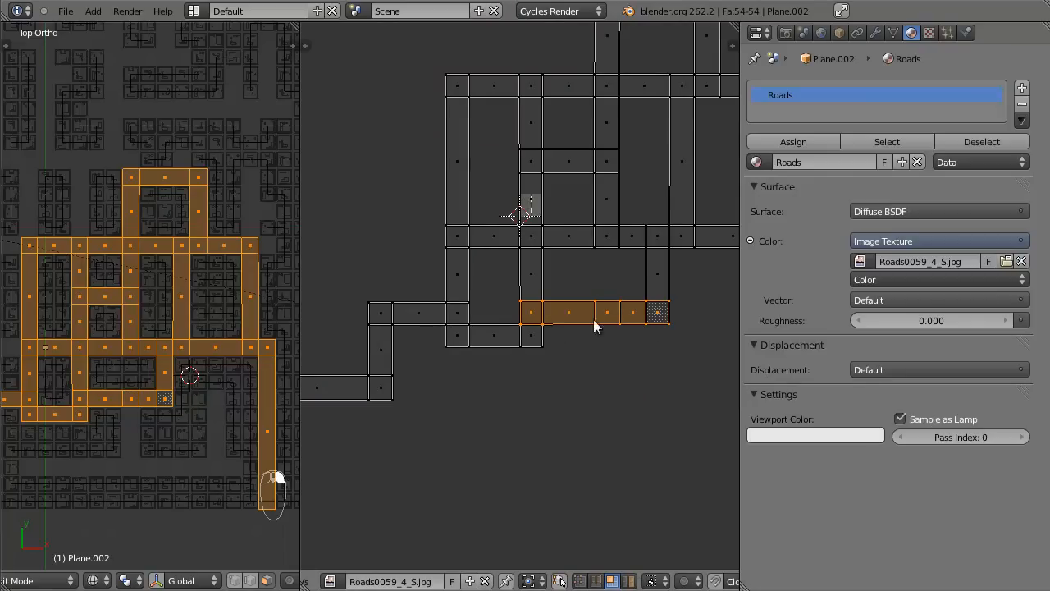
{"action": "right_click", "coordinate": [542, 316]}
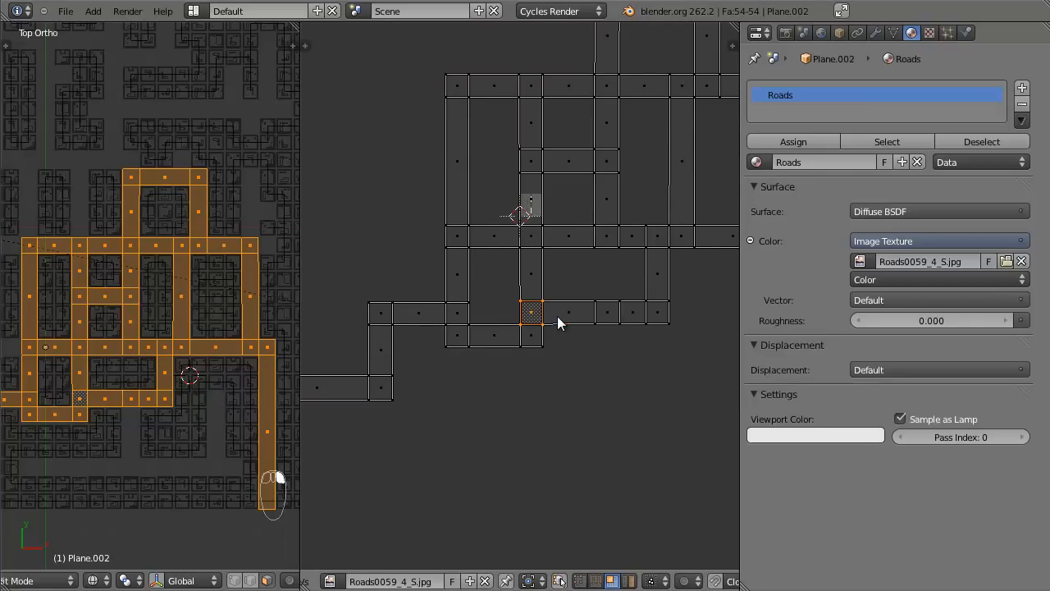
{"action": "right_click", "coordinate": [605, 318], "text": "ctrl"}
Set the UV editor's Sticky Selection Mode to Disabled and leave only the lower street's middle intersection face selected.
{"action": "scroll", "coordinate": [579, 312], "scroll_direction": "up", "scroll_amount": 4}
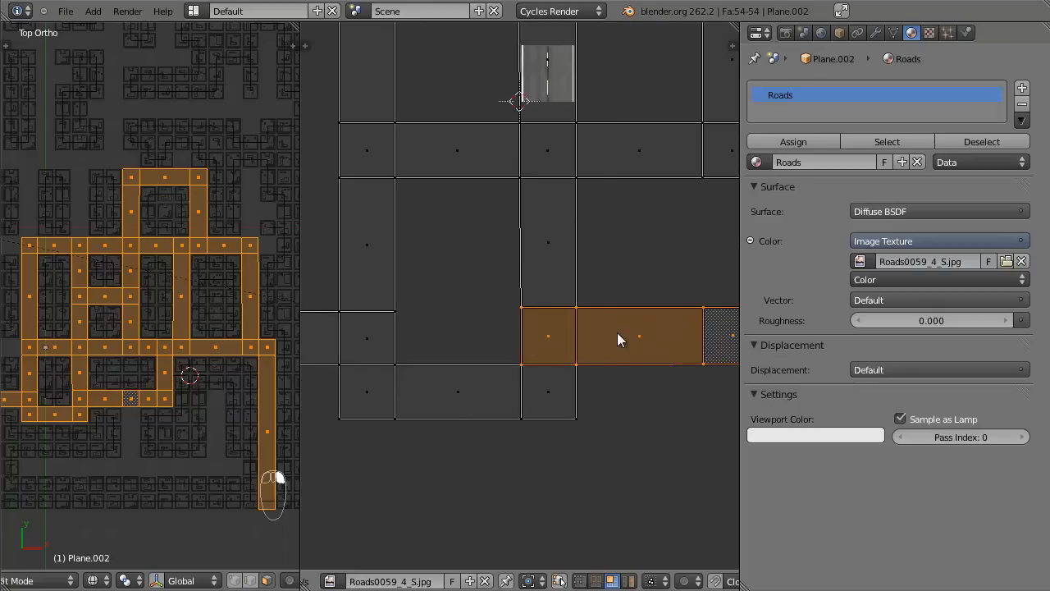
{"action": "left_click", "coordinate": [655, 581]}
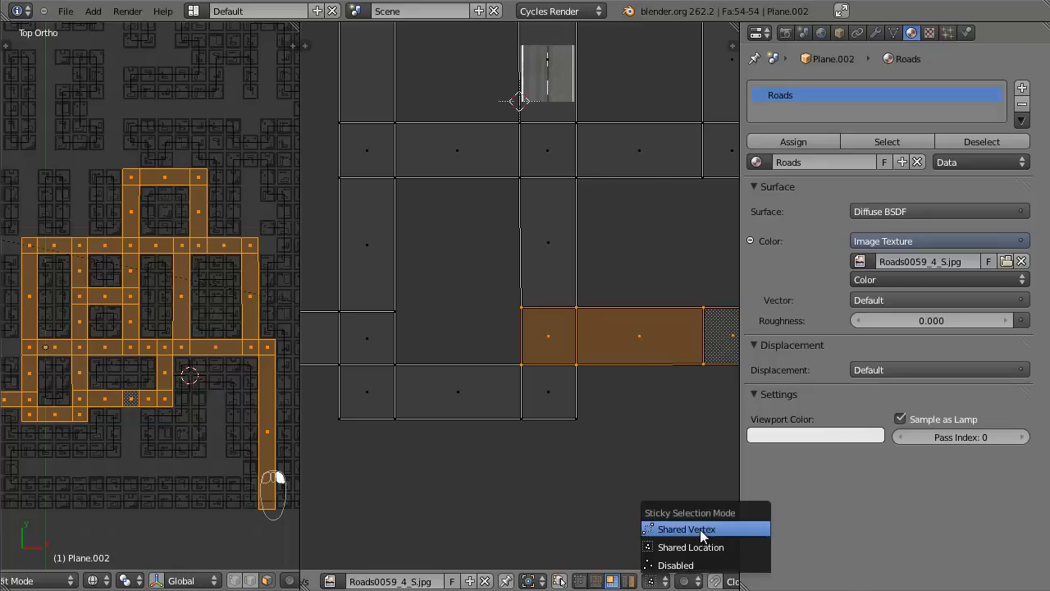
{"action": "left_click", "coordinate": [706, 565]}
{"action": "scroll", "coordinate": [559, 337], "scroll_direction": "down", "scroll_amount": 3}
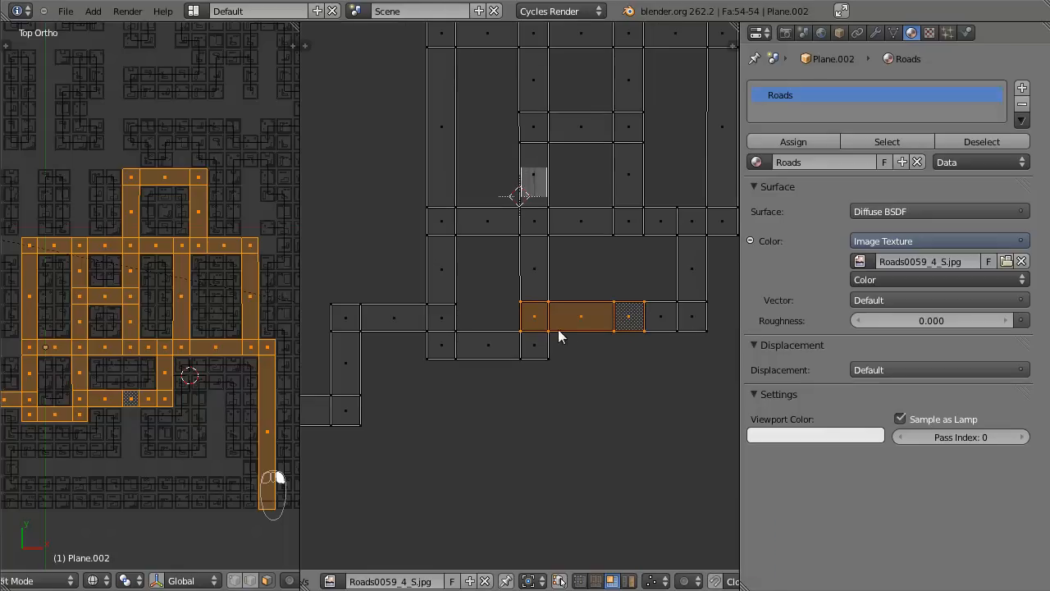
{"action": "right_click", "coordinate": [546, 324]}
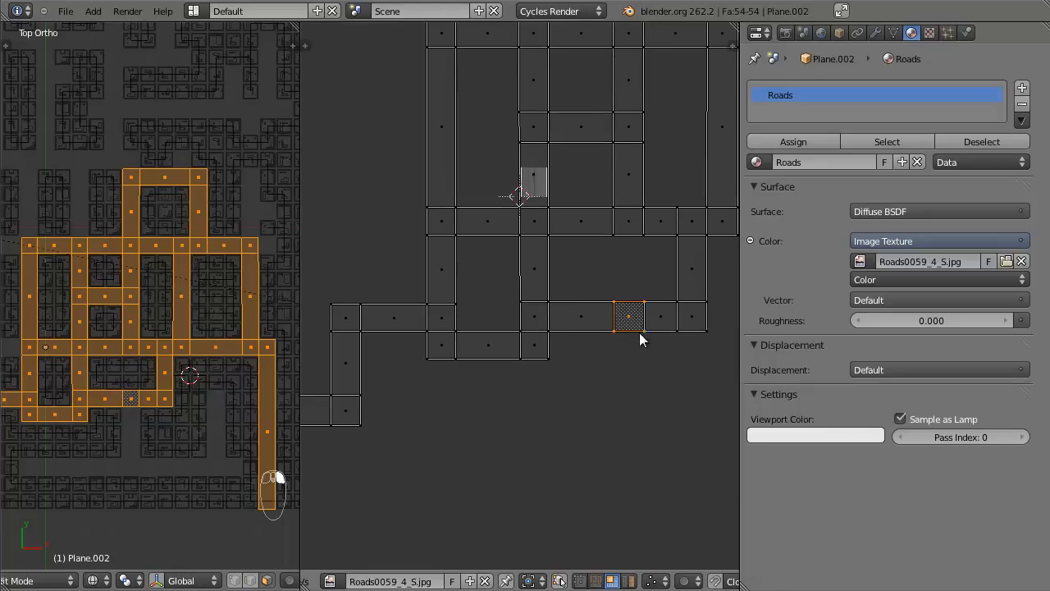
Try moving the selected intersection face away from its neighbours, and review the sticky selection options.
{"action": "key", "text": "g"}
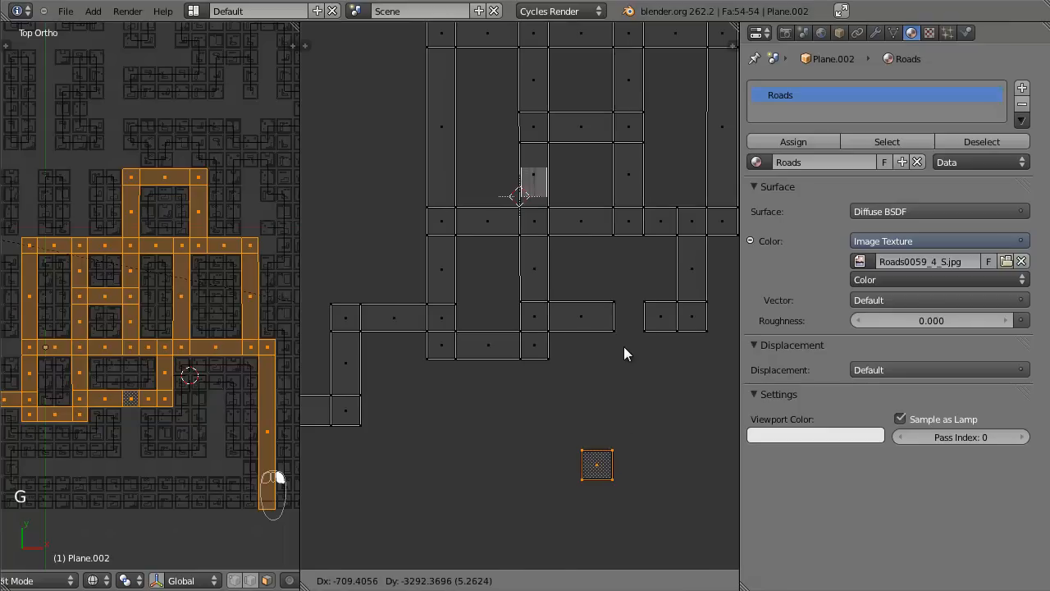
{"action": "left_click", "coordinate": [629, 324]}
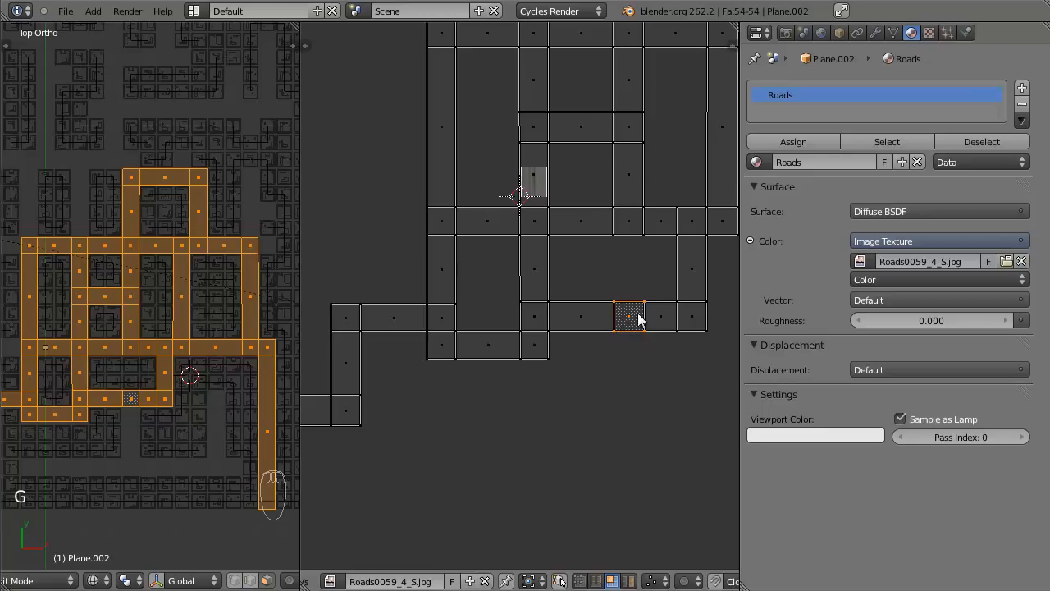
{"action": "key", "text": "g"}
{"action": "right_click", "coordinate": [653, 371]}
{"action": "left_click", "coordinate": [652, 581]}
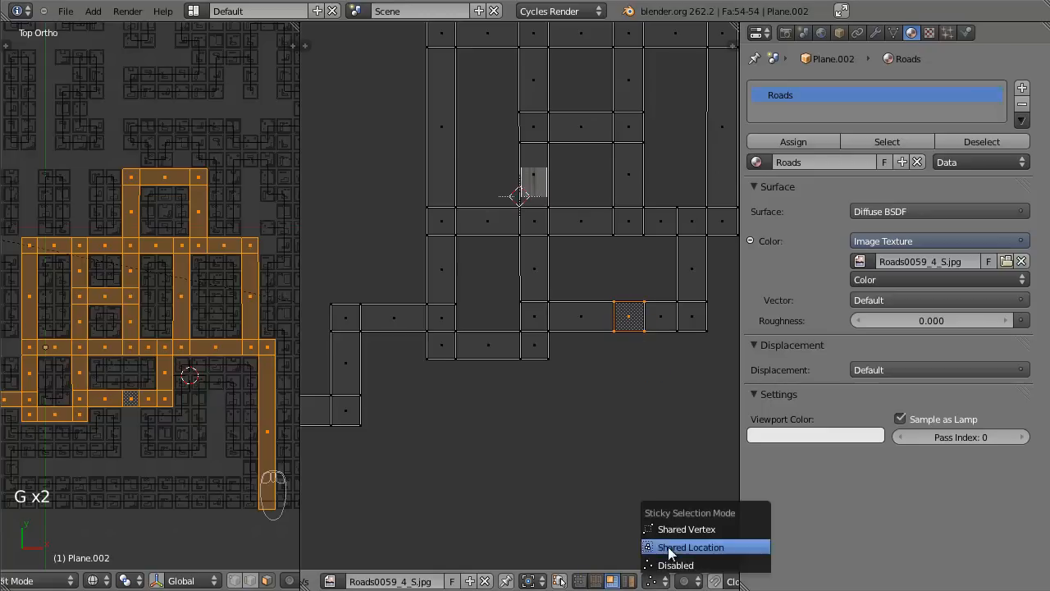
Add the intersection faces of the lower, central and upper streets to the UV selection.
{"action": "right_click", "coordinate": [689, 324], "text": "shift"}
{"action": "right_click", "coordinate": [534, 315], "text": "shift"}
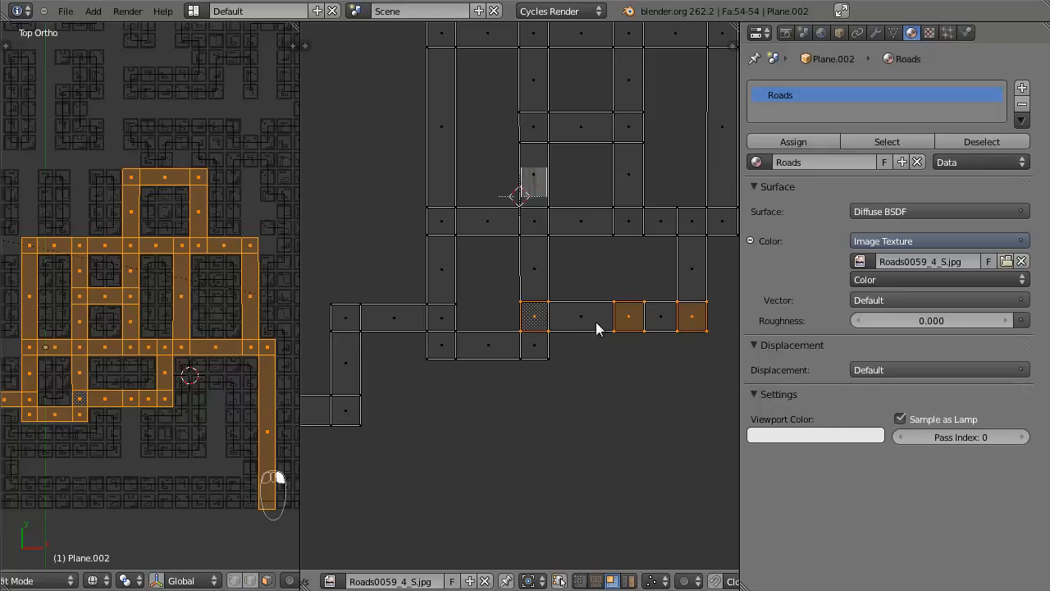
{"action": "right_click", "coordinate": [537, 345], "text": "shift"}
{"action": "middle_click_drag", "start_coordinate": [643, 230], "coordinate": [441, 368]}
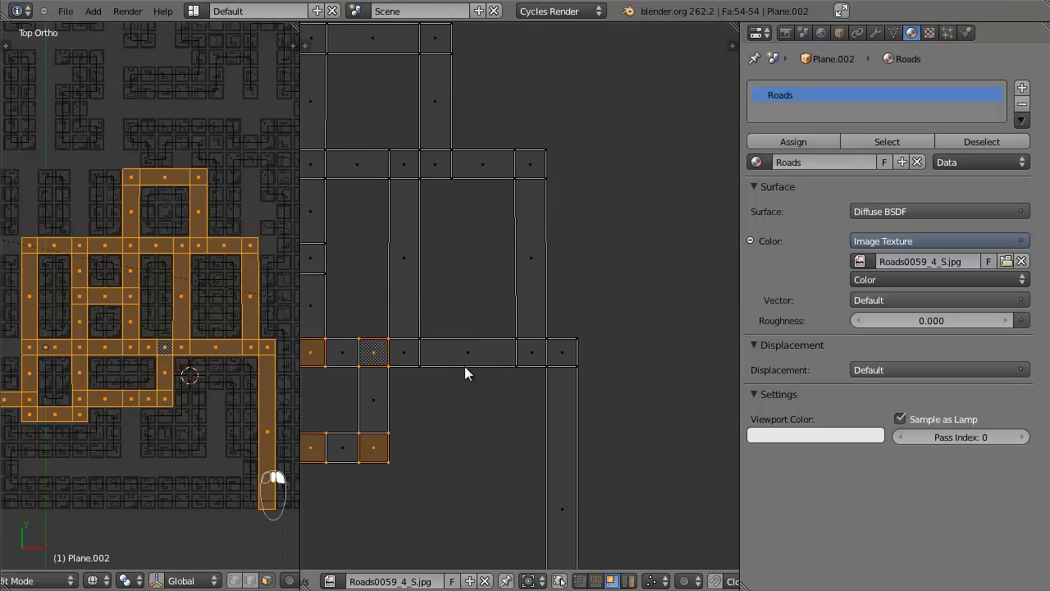
{"action": "right_click", "coordinate": [537, 174], "text": "shift"}
{"action": "middle_click_drag", "start_coordinate": [468, 179], "coordinate": [608, 284]}
{"action": "right_click", "coordinate": [504, 171], "text": "shift"}
{"action": "right_click", "coordinate": [507, 294], "text": "shift"}
{"action": "right_click", "coordinate": [402, 391], "text": "shift"}
{"action": "right_click", "coordinate": [410, 289], "text": "shift"}
Extend the UV selection to the remaining intersection and corner faces on the street layout's left and right sides.
{"action": "middle_click_drag", "start_coordinate": [329, 322], "coordinate": [480, 302]}
{"action": "scroll", "coordinate": [530, 370], "scroll_direction": "up", "scroll_amount": 6}
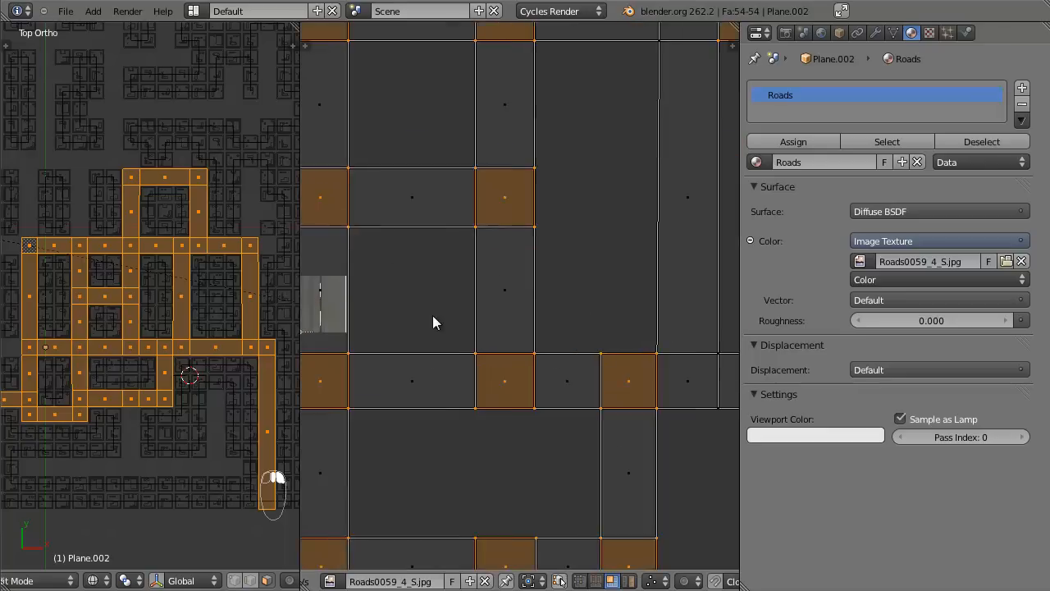
{"action": "scroll", "coordinate": [490, 191], "scroll_direction": "down", "scroll_amount": 2}
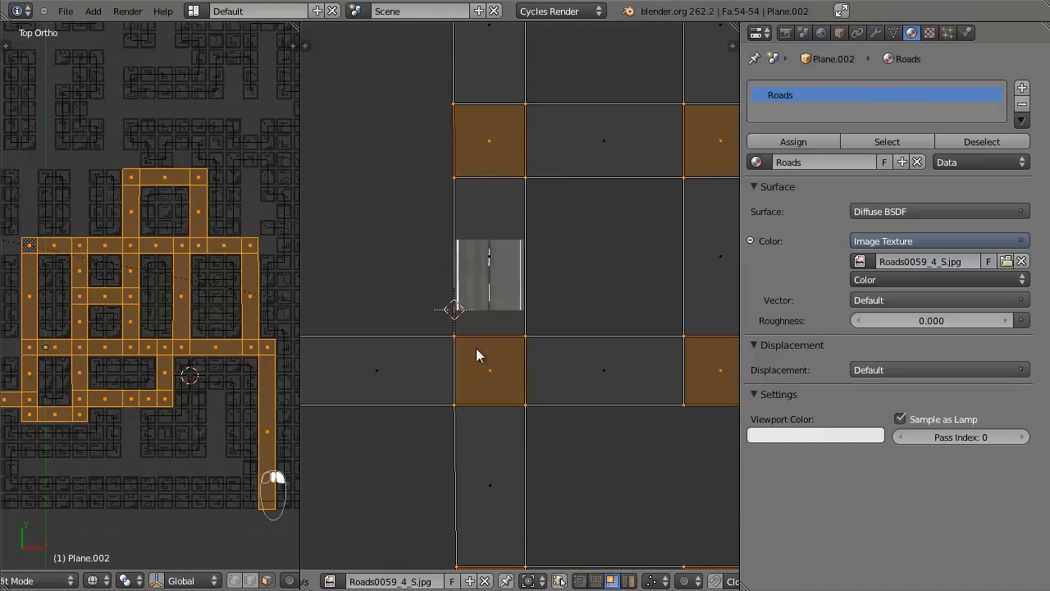
{"action": "scroll", "coordinate": [405, 392], "scroll_direction": "down", "scroll_amount": 5}
{"action": "scroll", "coordinate": [552, 201], "scroll_direction": "up", "scroll_amount": 2}
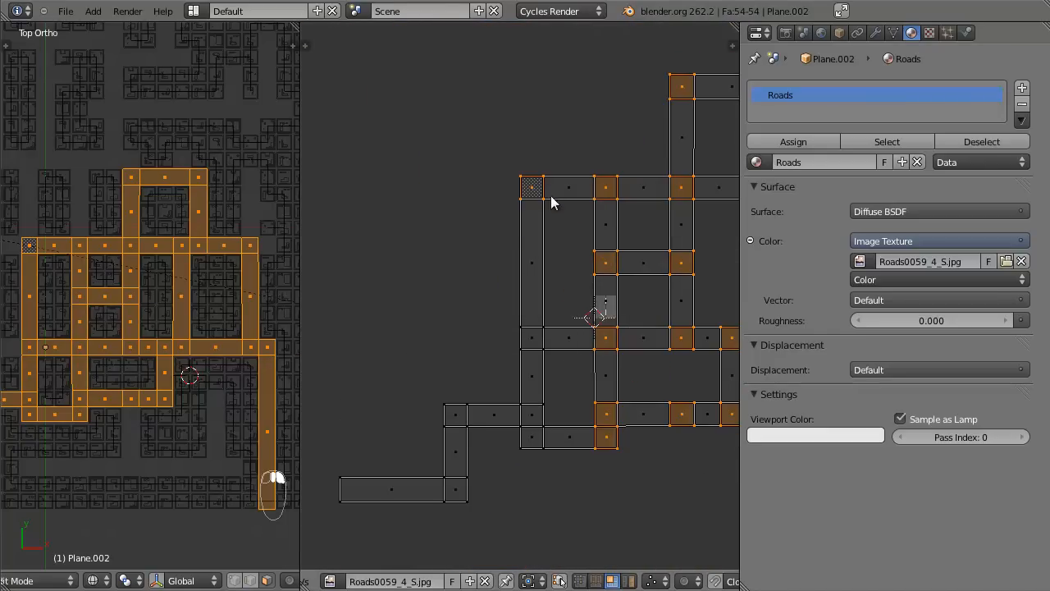
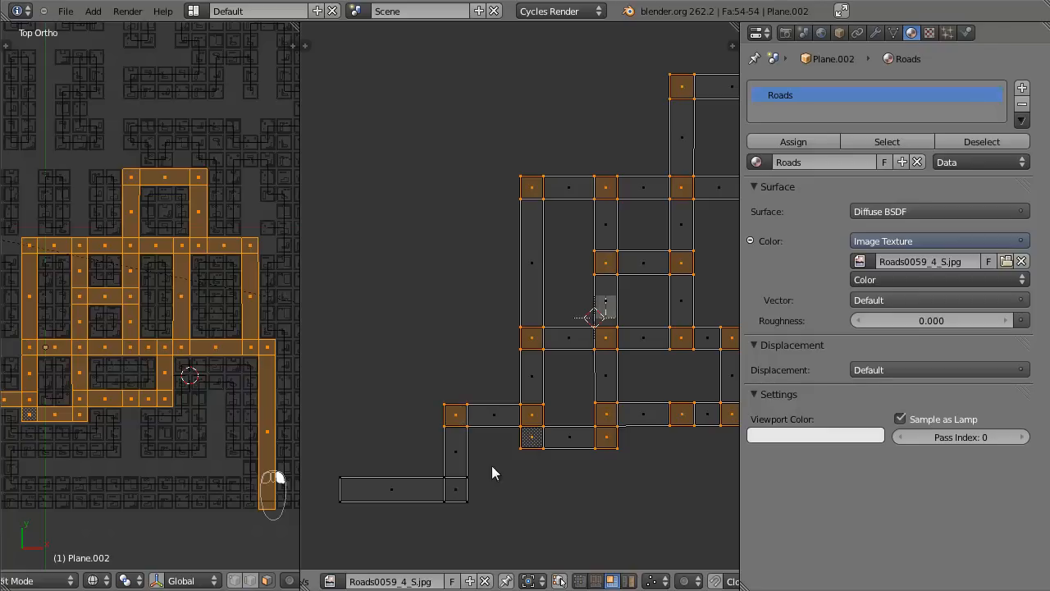
{"action": "middle_click_drag", "start_coordinate": [543, 433], "coordinate": [410, 443]}
{"action": "middle_click_drag", "start_coordinate": [556, 370], "coordinate": [446, 393]}
{"action": "middle_click_drag", "start_coordinate": [593, 449], "coordinate": [535, 305]}
{"action": "right_click", "coordinate": [583, 232], "text": "shift"}
{"action": "middle_click_drag", "start_coordinate": [513, 244], "coordinate": [615, 335]}
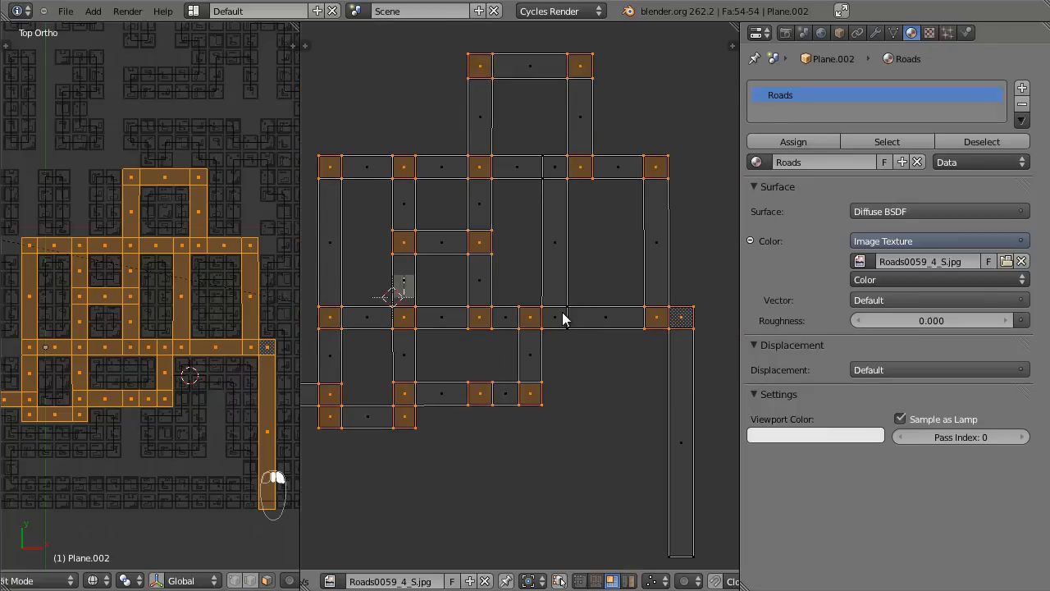
{"action": "scroll", "coordinate": [553, 250], "scroll_direction": "down", "scroll_amount": 3}
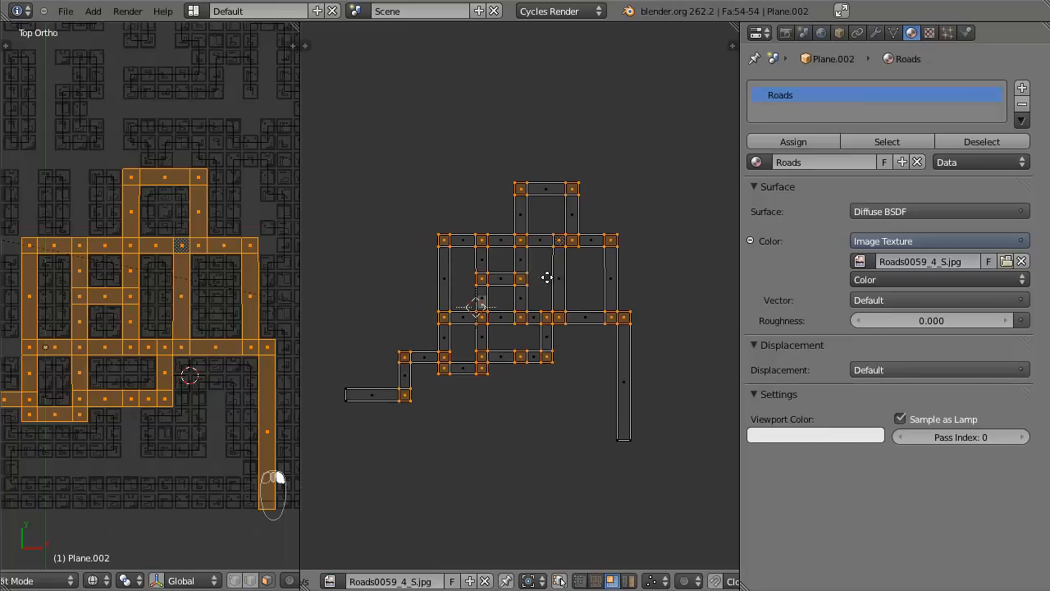
{"action": "scroll", "coordinate": [614, 353], "scroll_direction": "down", "scroll_amount": 3}
{"action": "scroll", "coordinate": [660, 361], "scroll_direction": "up", "scroll_amount": 2}
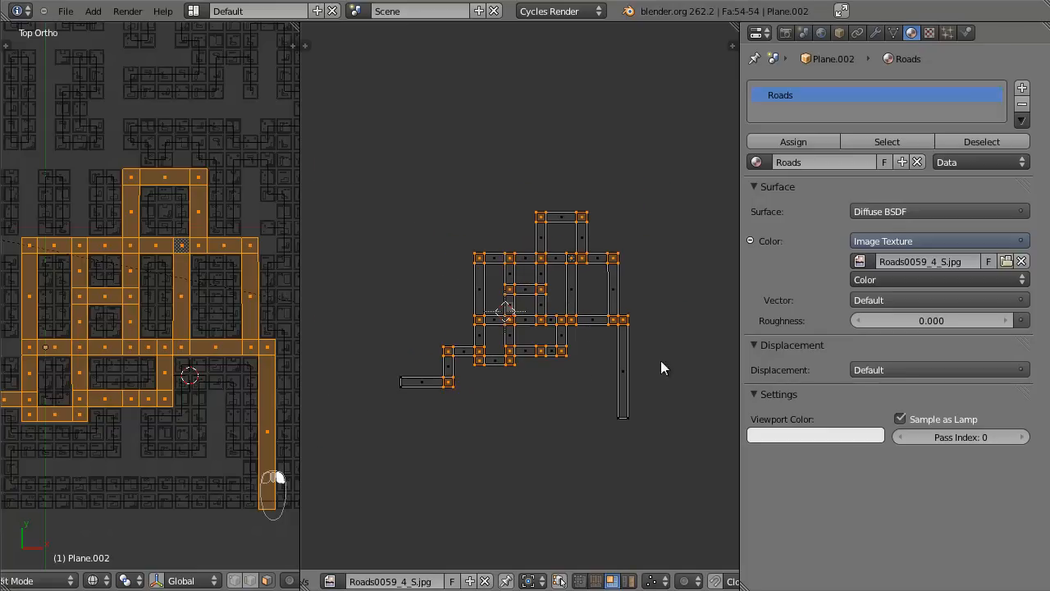
Move the selected intersection faces clear of the straight street UVs and rescale them as a group.
{"action": "key", "text": "g"}
{"action": "left_click", "coordinate": [453, 361]}
{"action": "scroll", "coordinate": [586, 330], "scroll_direction": "down", "scroll_amount": 3}
{"action": "key", "text": "s"}
{"action": "left_click", "coordinate": [569, 322]}
{"action": "scroll", "coordinate": [569, 323], "scroll_direction": "up", "scroll_amount": 6}
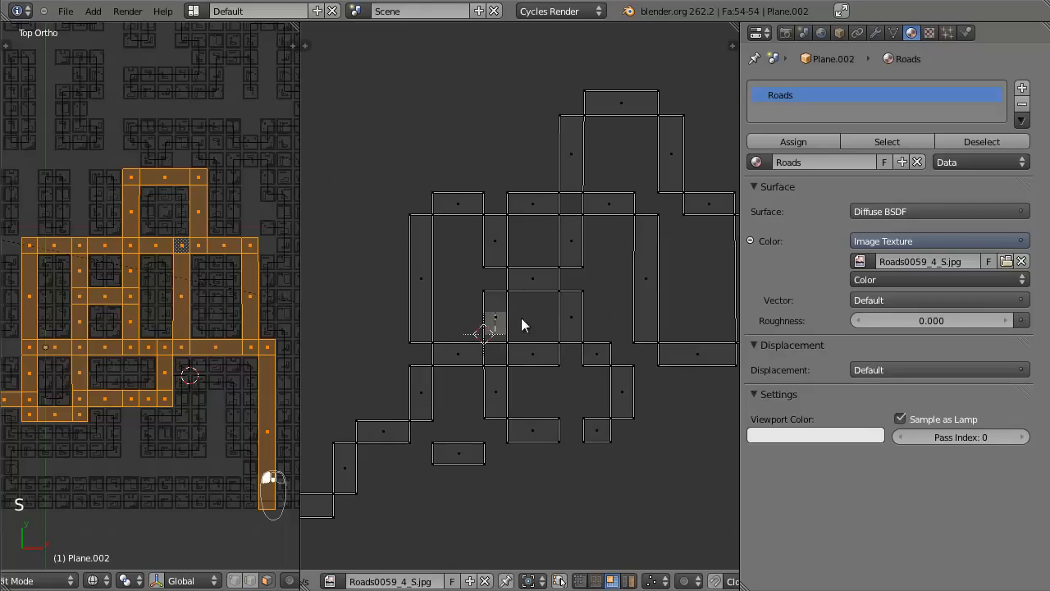
Select all the vertical straight street faces across the UV layout.
{"action": "right_click", "coordinate": [496, 376], "text": "shift"}
{"action": "scroll", "coordinate": [518, 330], "scroll_direction": "up", "scroll_amount": 2}
{"action": "right_click", "coordinate": [600, 336]}
{"action": "right_click", "coordinate": [609, 201], "text": "shift"}
{"action": "scroll", "coordinate": [591, 206], "scroll_direction": "down", "scroll_amount": 4}
{"action": "right_click", "coordinate": [601, 287], "text": "shift"}
{"action": "right_click", "coordinate": [616, 207], "text": "shift"}
{"action": "right_click", "coordinate": [683, 392], "text": "shift"}
{"action": "right_click", "coordinate": [667, 289], "text": "shift"}
{"action": "right_click", "coordinate": [509, 356], "text": "shift"}
{"action": "right_click", "coordinate": [509, 295], "text": "shift"}
{"action": "right_click", "coordinate": [504, 325], "text": "shift"}
{"action": "right_click", "coordinate": [507, 359], "text": "shift"}
{"action": "right_click", "coordinate": [455, 358], "text": "shift"}
{"action": "right_click", "coordinate": [456, 289], "text": "shift"}
Move the selected vertical street faces along the X axis to align one column with the road image's width.
{"action": "key", "text": "g"}
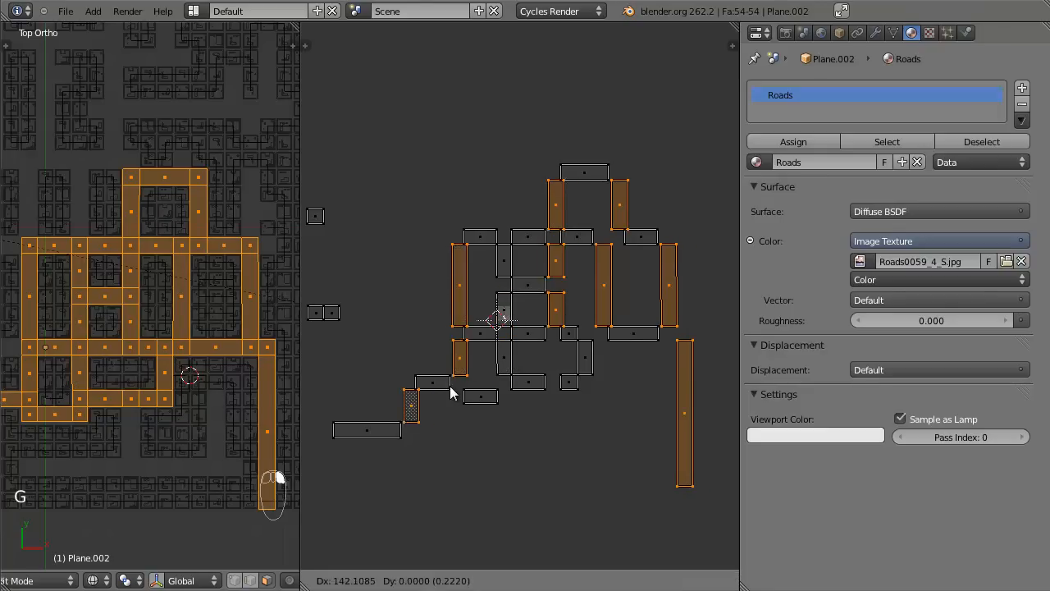
{"action": "key", "text": "x"}
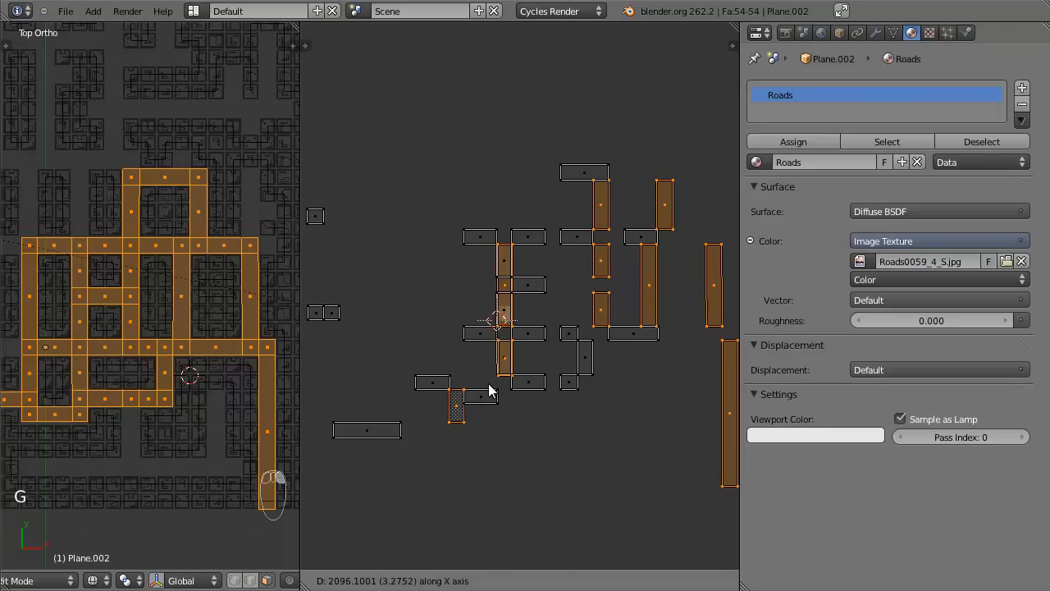
{"action": "left_click", "coordinate": [489, 386]}
{"action": "scroll", "coordinate": [488, 386], "scroll_direction": "up", "scroll_amount": 9}
{"action": "middle_click_drag", "start_coordinate": [508, 382], "coordinate": [647, 278]}
{"action": "scroll", "coordinate": [660, 279], "scroll_direction": "up", "scroll_amount": 2}
{"action": "key", "text": "g"}
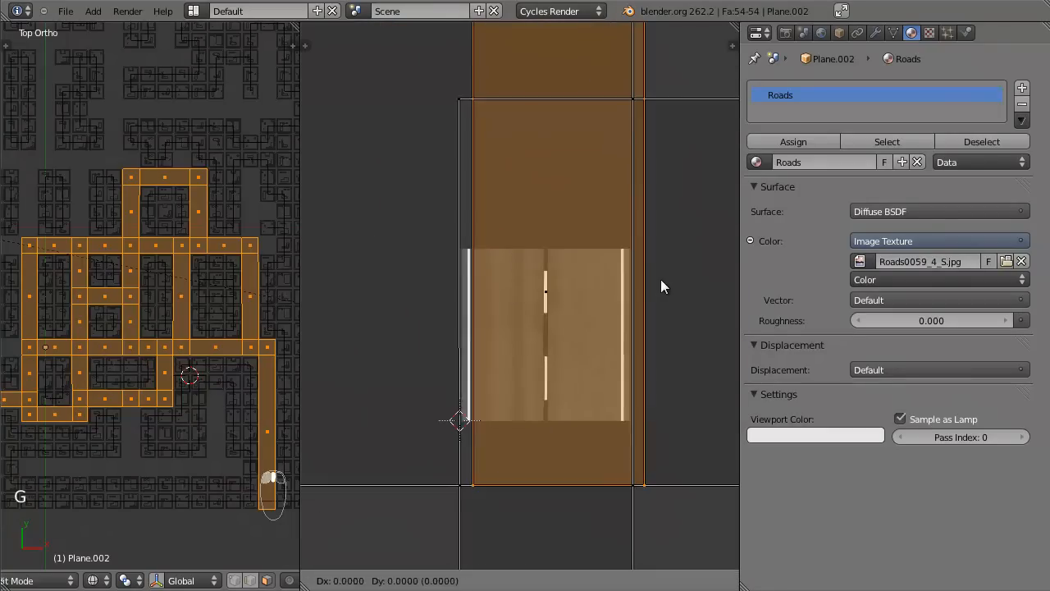
{"action": "key", "text": "x"}
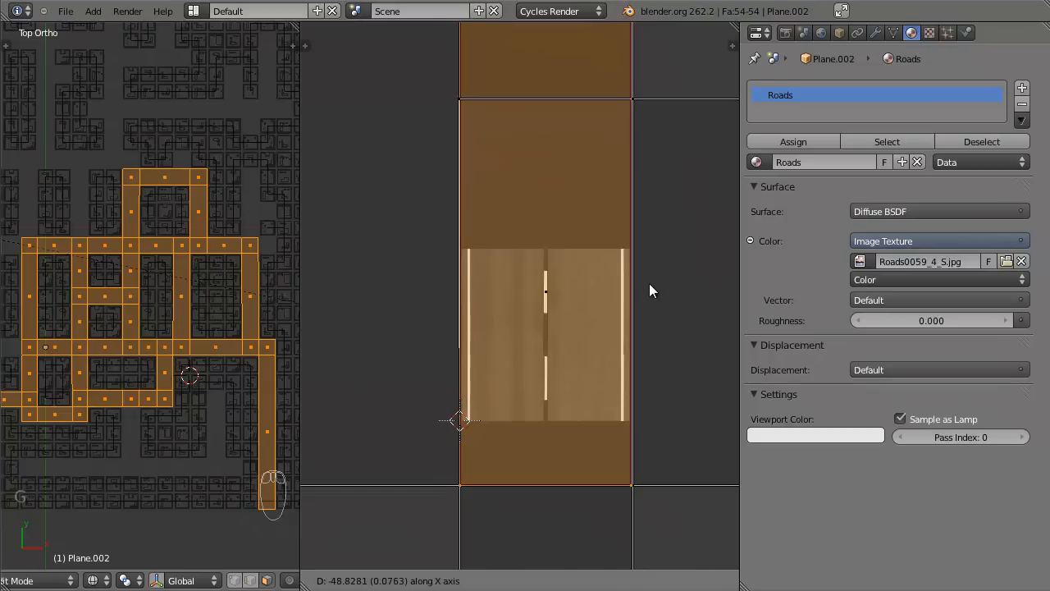
{"action": "left_click", "coordinate": [649, 283]}
{"action": "scroll", "coordinate": [647, 292], "scroll_direction": "down", "scroll_amount": 4}
{"action": "scroll", "coordinate": [562, 325], "scroll_direction": "up", "scroll_amount": 7}
{"action": "scroll", "coordinate": [677, 339], "scroll_direction": "down", "scroll_amount": 1}
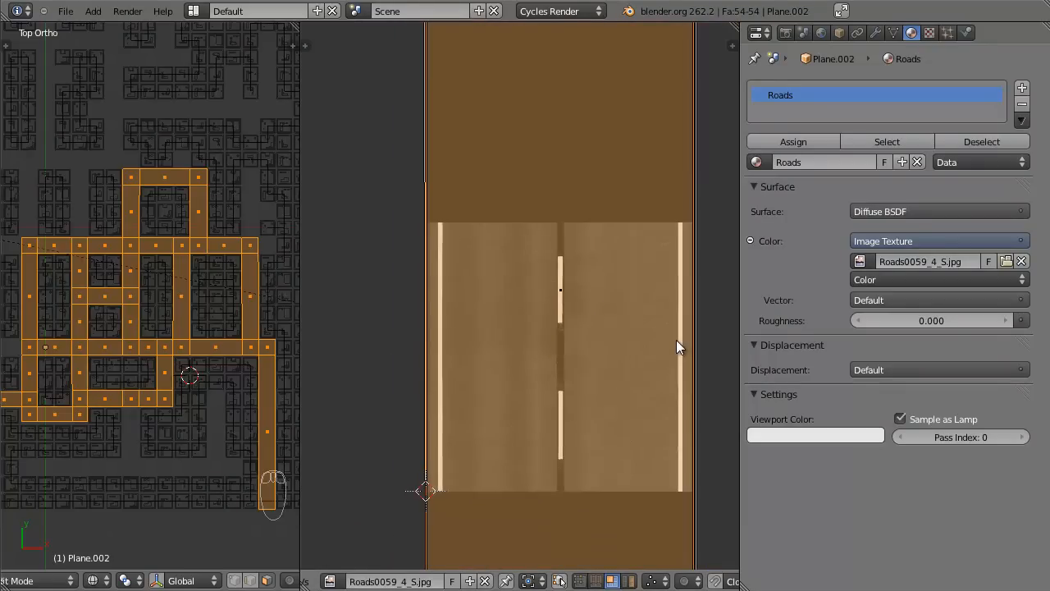
Box-deselect the aligned column and move the remaining vertical faces so the short lower-left face lies in the road image column.
{"action": "scroll", "coordinate": [676, 339], "scroll_direction": "down", "scroll_amount": 5}
{"action": "key", "text": "b"}
{"action": "middle_click_drag", "start_coordinate": [487, 229], "coordinate": [532, 360]}
{"action": "scroll", "coordinate": [532, 361], "scroll_direction": "up", "scroll_amount": 4}
{"action": "key", "text": "g"}
{"action": "key", "text": "x"}
{"action": "left_click", "coordinate": [615, 342]}
{"action": "key", "text": "g"}
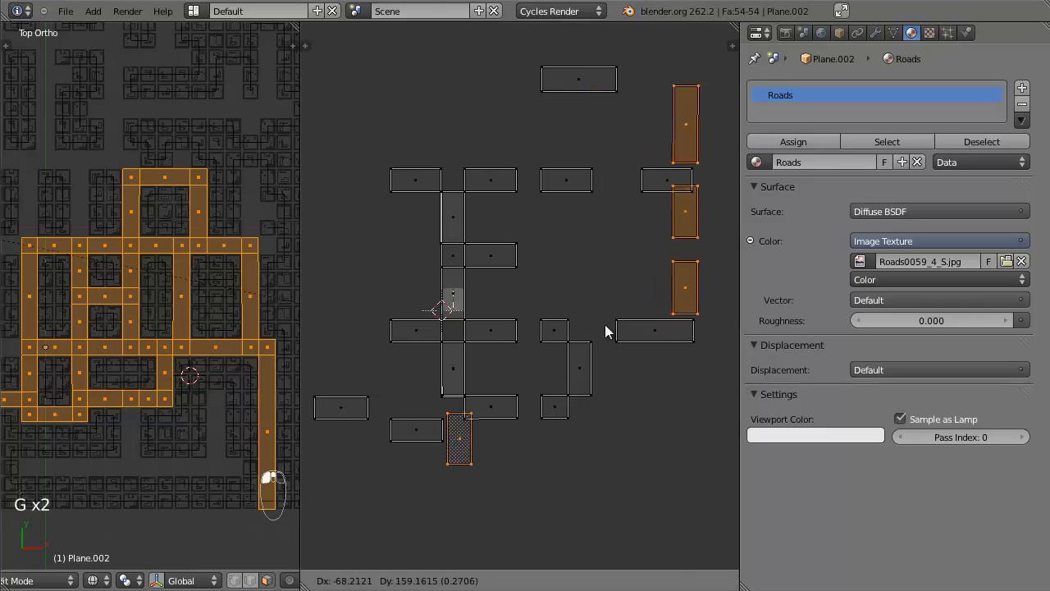
{"action": "left_click", "coordinate": [602, 264]}
Drop the placed short face from the selection and move the rest until the next column overlaps the road image.
{"action": "scroll", "coordinate": [508, 314], "scroll_direction": "down", "scroll_amount": 3}
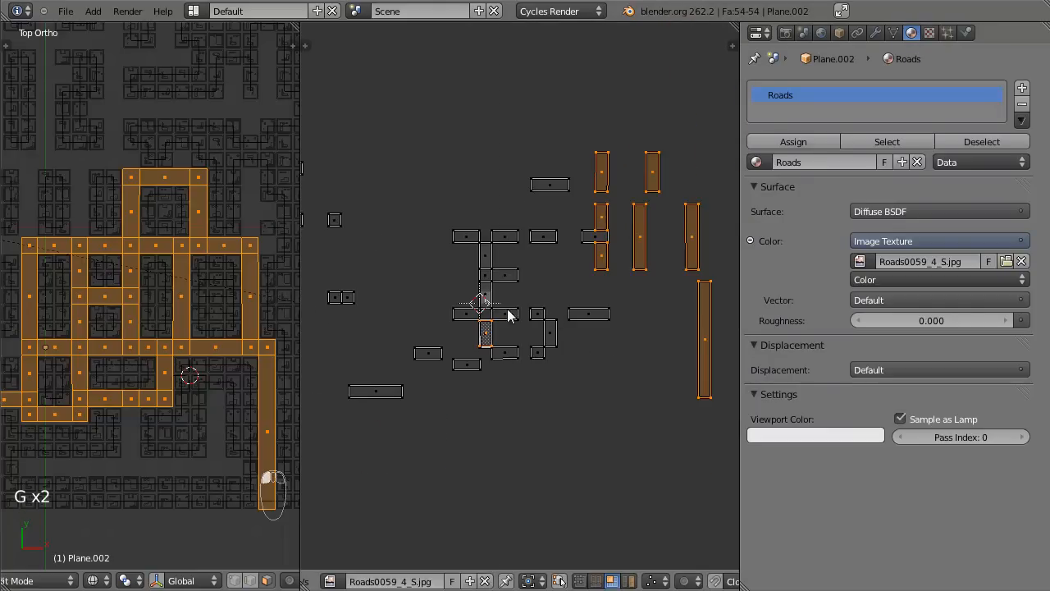
{"action": "key", "text": "g"}
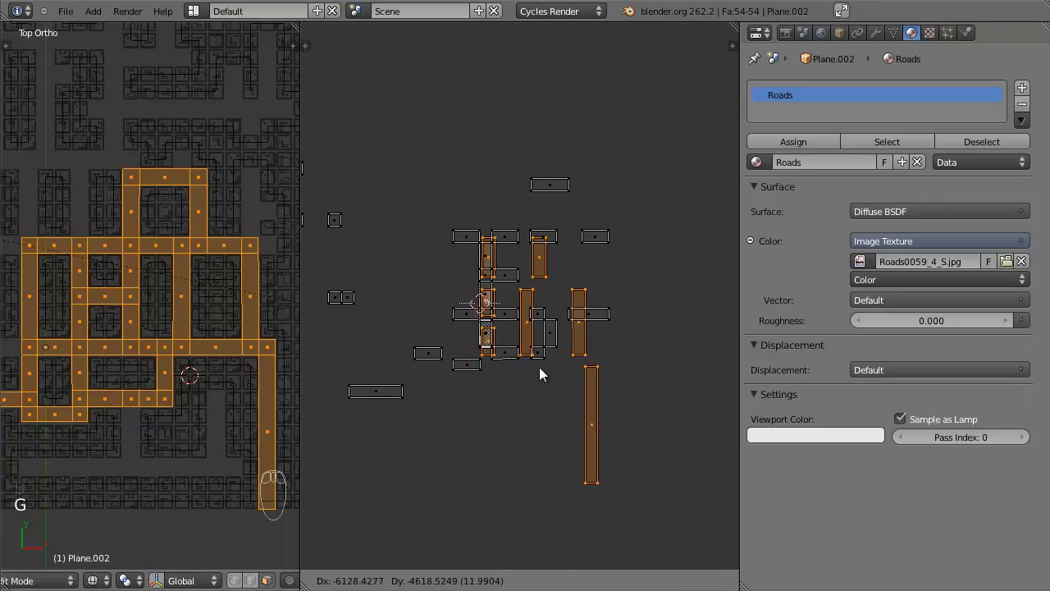
{"action": "left_click", "coordinate": [539, 367]}
{"action": "scroll", "coordinate": [539, 366], "scroll_direction": "up", "scroll_amount": 5}
{"action": "scroll", "coordinate": [650, 328], "scroll_direction": "up", "scroll_amount": 3}
{"action": "middle_click_drag", "start_coordinate": [520, 356], "coordinate": [615, 360]}
{"action": "scroll", "coordinate": [615, 359], "scroll_direction": "up", "scroll_amount": 4}
{"action": "key", "text": "g"}
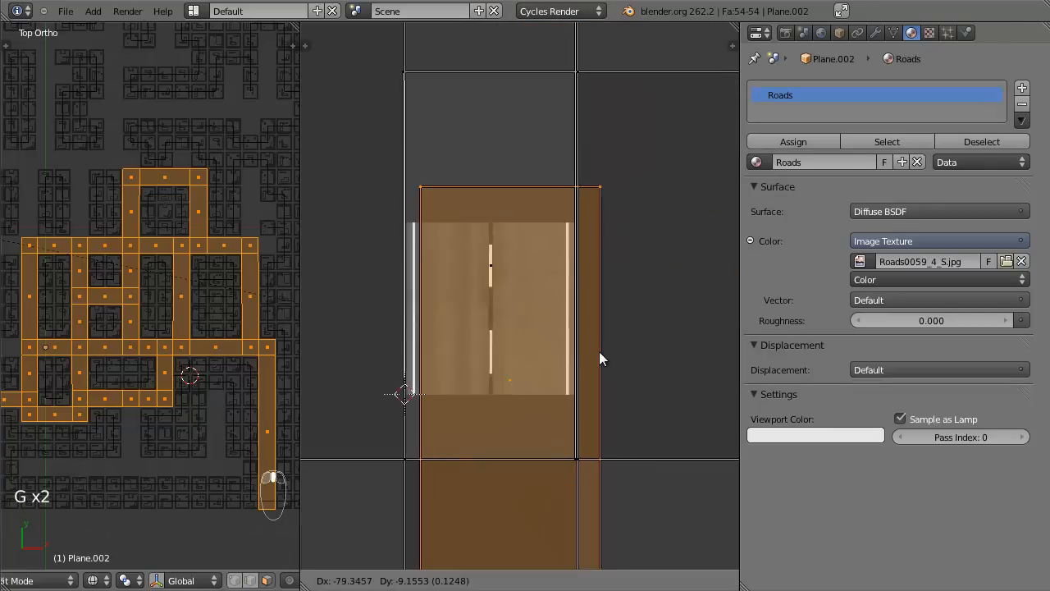
{"action": "left_click", "coordinate": [586, 343]}
Fine-tune the new column against the road image's left edge and shift it along the Y axis.
{"action": "scroll", "coordinate": [590, 361], "scroll_direction": "down", "scroll_amount": 3}
{"action": "key", "text": "g"}
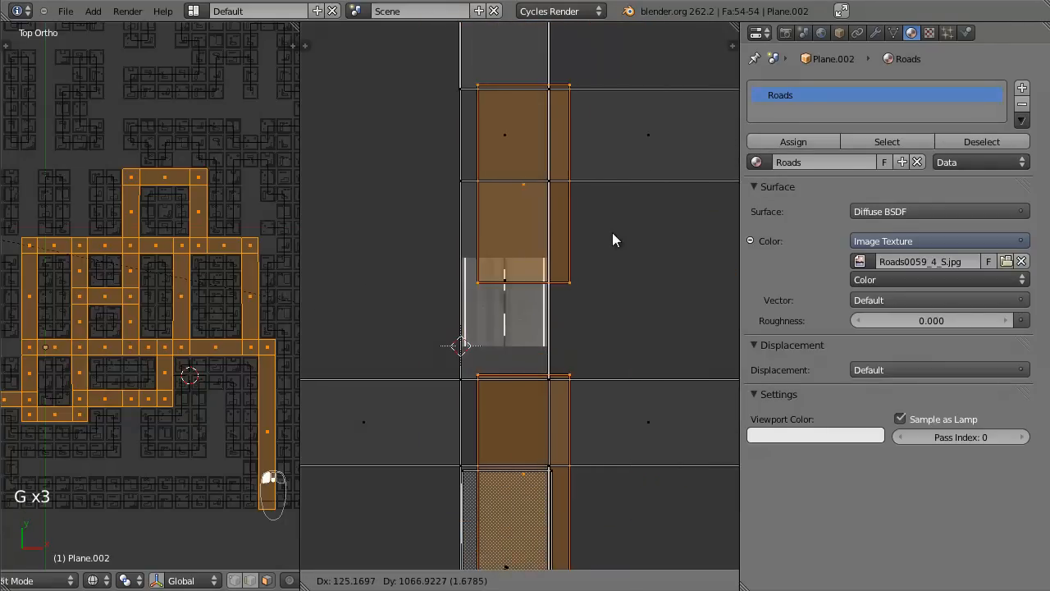
{"action": "left_click", "coordinate": [598, 194]}
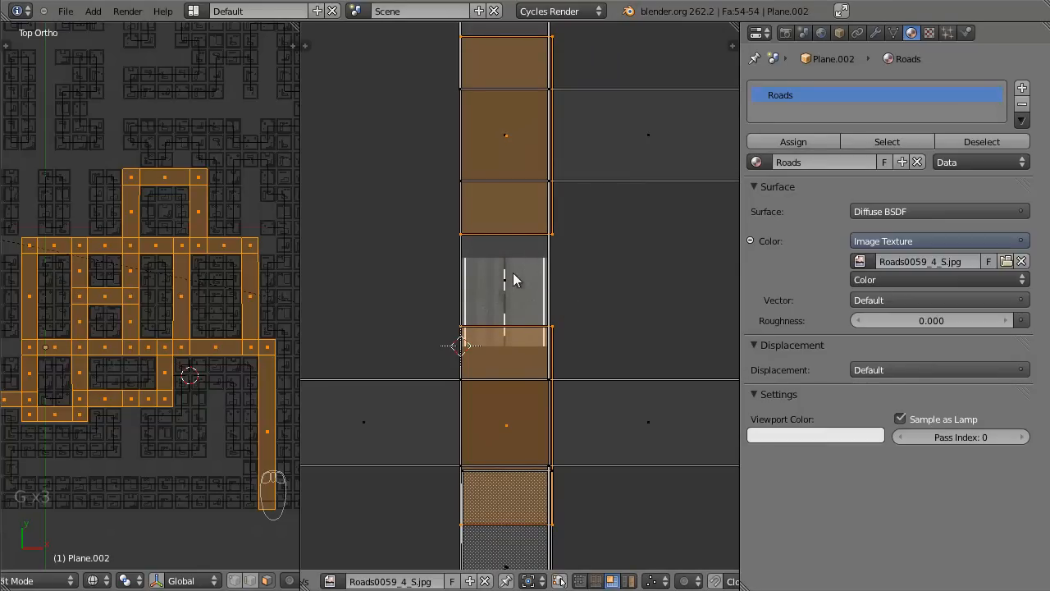
{"action": "key", "text": "g"}
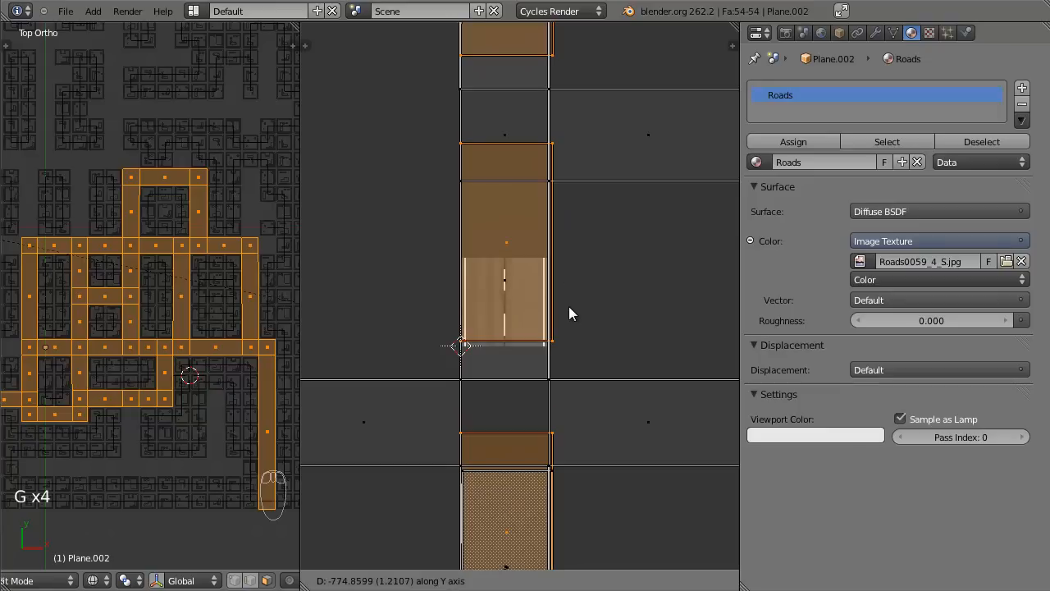
{"action": "left_click", "coordinate": [570, 309]}
{"action": "scroll", "coordinate": [571, 317], "scroll_direction": "up", "scroll_amount": 3}
{"action": "scroll", "coordinate": [520, 474], "scroll_direction": "down", "scroll_amount": 7}
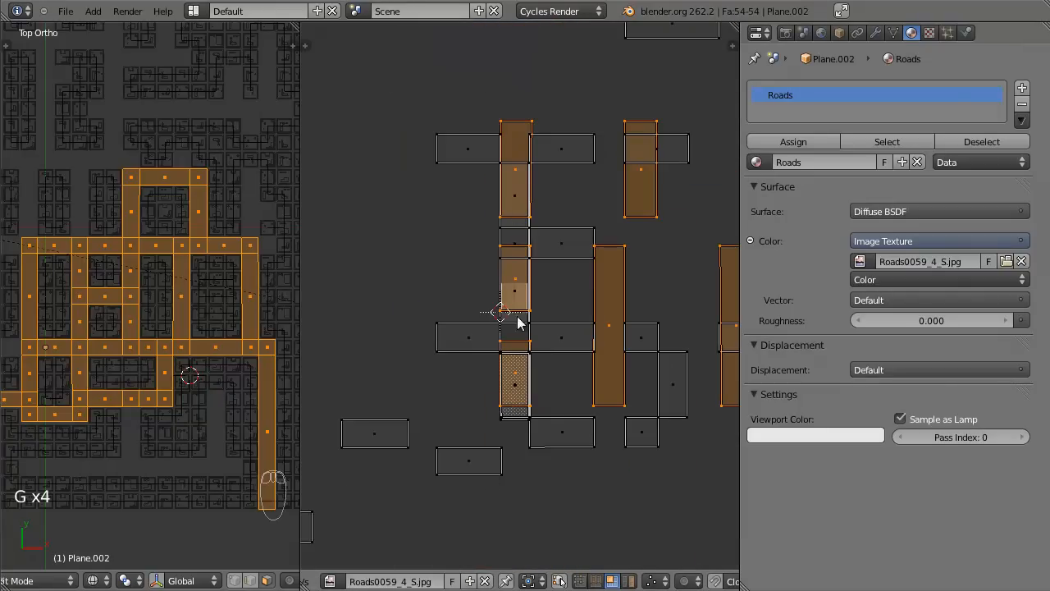
{"action": "scroll", "coordinate": [516, 312], "scroll_direction": "up", "scroll_amount": 3}
{"action": "scroll", "coordinate": [513, 407], "scroll_direction": "up", "scroll_amount": 4}
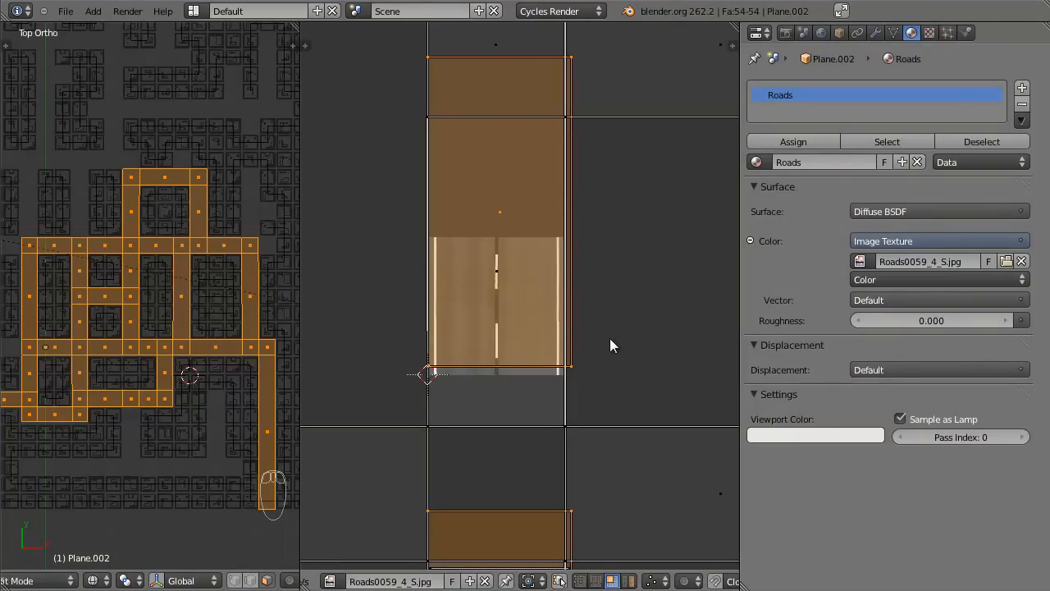
Box-deselect the placed column and move the remaining faces along the X axis to put the nearest tall face over the road image.
{"action": "scroll", "coordinate": [535, 271], "scroll_direction": "down", "scroll_amount": 5}
{"action": "key", "text": "b"}
{"action": "left_click_drag", "start_coordinate": [440, 80], "coordinate": [501, 470]}
{"action": "key", "text": "g"}
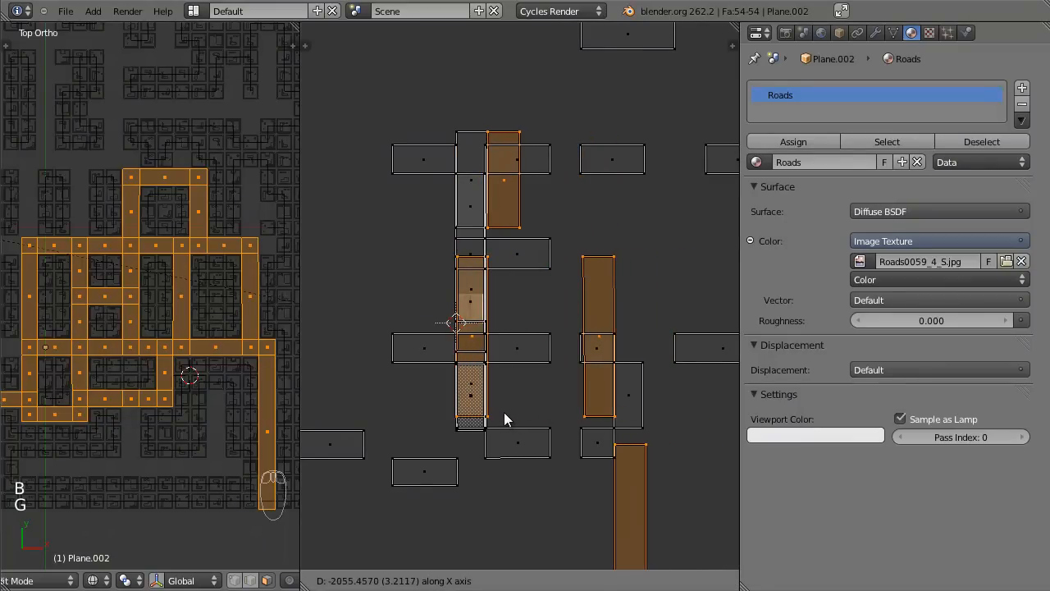
{"action": "left_click", "coordinate": [504, 412]}
{"action": "scroll", "coordinate": [509, 415], "scroll_direction": "up", "scroll_amount": 3}
{"action": "scroll", "coordinate": [510, 418], "scroll_direction": "up", "scroll_amount": 4}
{"action": "key", "text": "g"}
{"action": "left_click", "coordinate": [500, 412]}
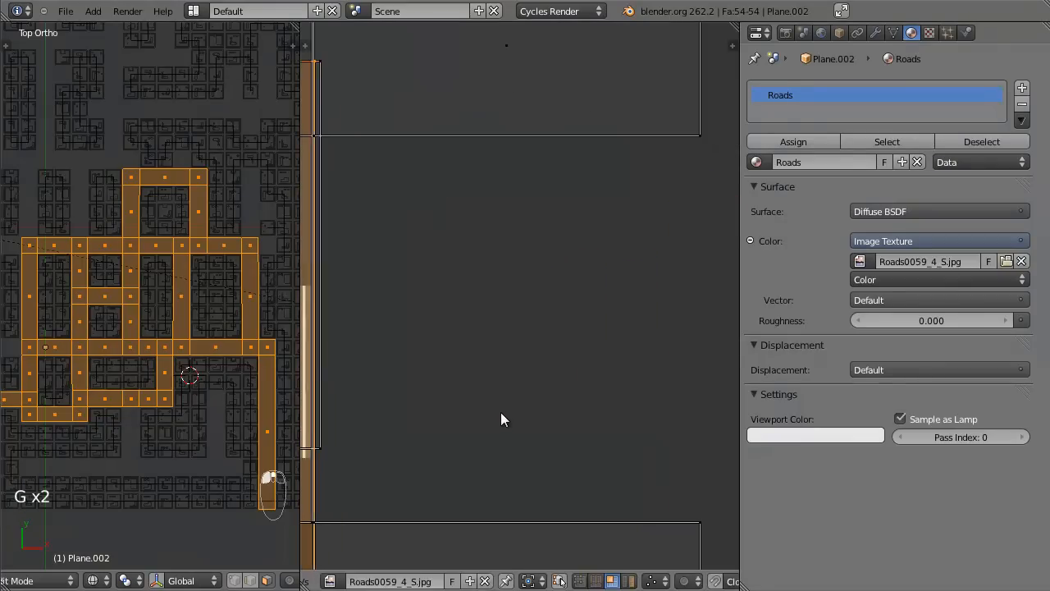
Box-deselect the placed tall face and move the rest along the X axis to bring the upper short face into the road column.
{"action": "scroll", "coordinate": [496, 402], "scroll_direction": "down", "scroll_amount": 7}
{"action": "key", "text": "b"}
{"action": "middle_click_drag", "start_coordinate": [421, 255], "coordinate": [552, 522]}
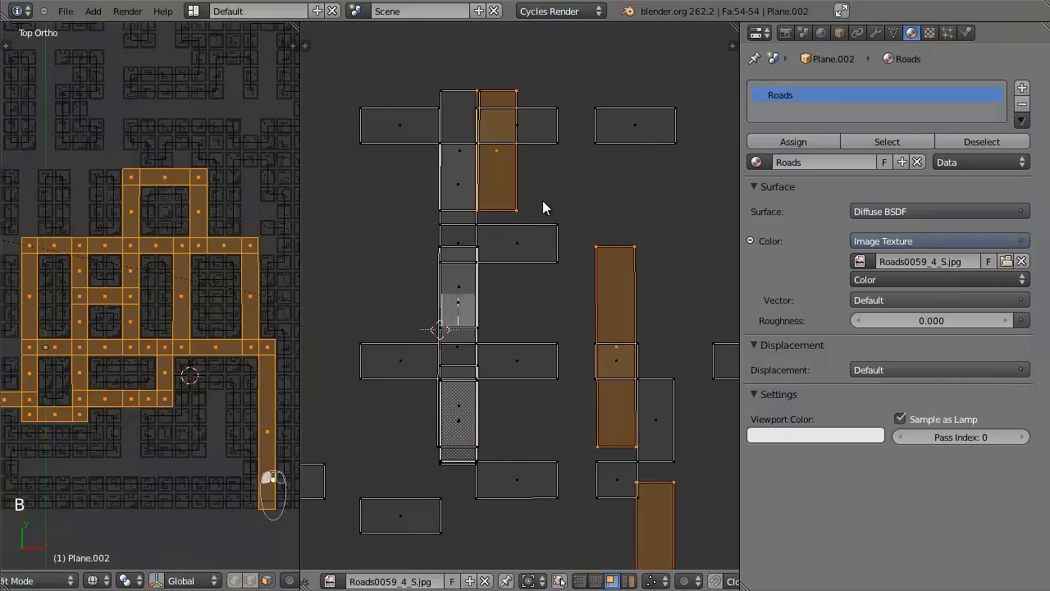
{"action": "key", "text": "g"}
{"action": "middle_click", "coordinate": [525, 202]}
{"action": "left_click", "coordinate": [499, 203]}
Box-deselect the upper short face and move the last two faces sideways until the tall one lies in the road column.
{"action": "key", "text": "b"}
{"action": "middle_click_drag", "start_coordinate": [432, 34], "coordinate": [508, 294]}
{"action": "scroll", "coordinate": [533, 324], "scroll_direction": "down", "scroll_amount": 3}
{"action": "key", "text": "g"}
{"action": "middle_click", "coordinate": [543, 338]}
{"action": "left_click", "coordinate": [505, 343]}
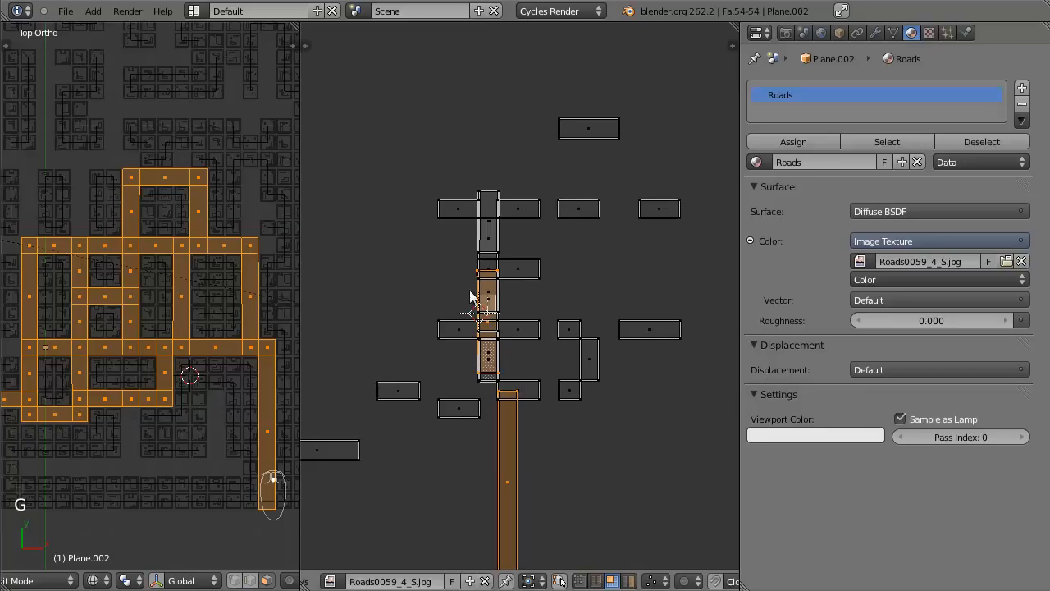
Deselect the placed tall face and move the remaining longest street face into line with the road column.
{"action": "key", "text": "b"}
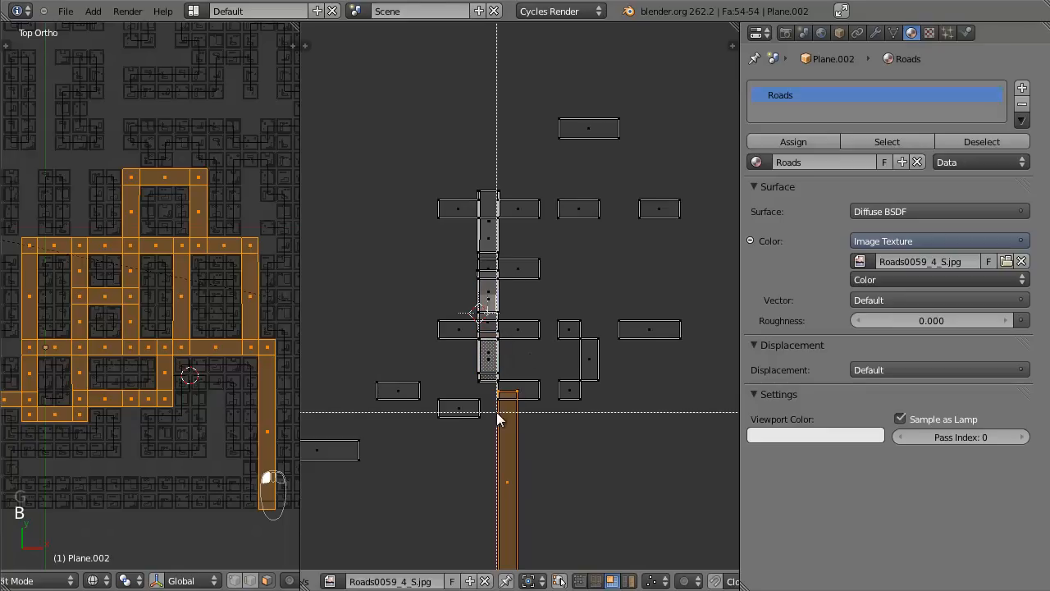
{"action": "right_click", "coordinate": [646, 402]}
{"action": "key", "text": "g"}
{"action": "left_click", "coordinate": [624, 399]}
{"action": "scroll", "coordinate": [625, 400], "scroll_direction": "up", "scroll_amount": 3}
{"action": "scroll", "coordinate": [470, 328], "scroll_direction": "down", "scroll_amount": 2}
Select the horizontal straight street faces on both sides of the road column in the UV layout.
{"action": "right_click", "coordinate": [470, 330]}
{"action": "scroll", "coordinate": [534, 310], "scroll_direction": "up", "scroll_amount": 4}
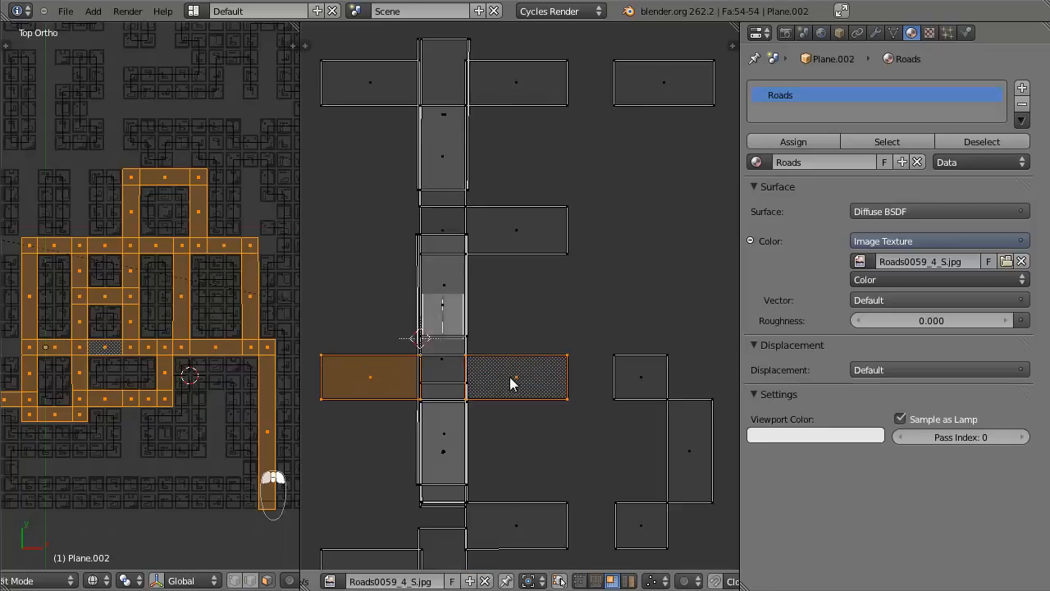
{"action": "scroll", "coordinate": [677, 323], "scroll_direction": "down", "scroll_amount": 3}
{"action": "scroll", "coordinate": [596, 350], "scroll_direction": "up", "scroll_amount": 3}
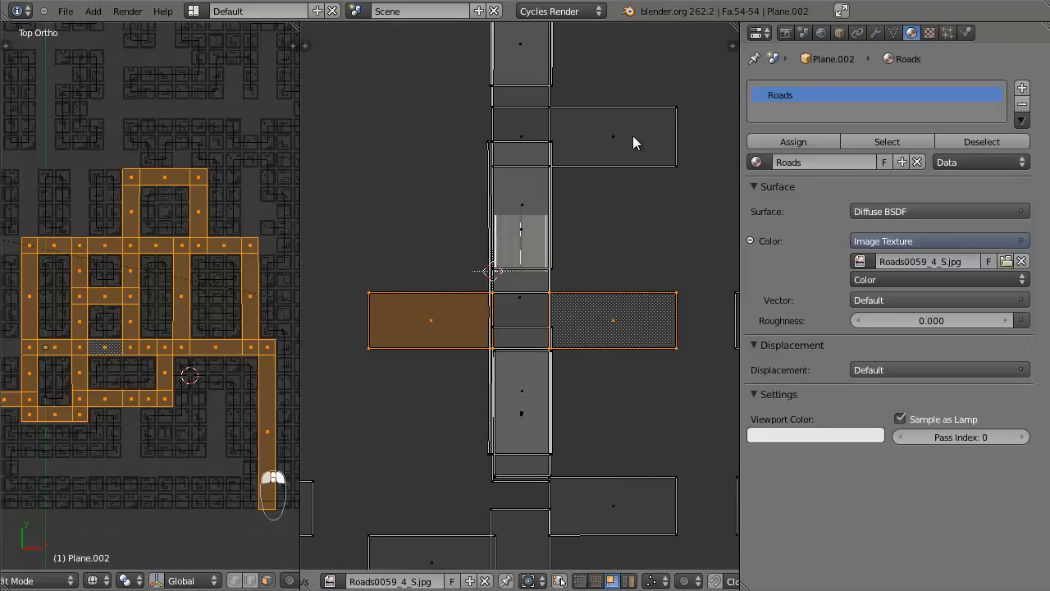
{"action": "scroll", "coordinate": [618, 288], "scroll_direction": "down", "scroll_amount": 5}
{"action": "left_click", "coordinate": [490, 155], "text": "shift"}
{"action": "left_click", "coordinate": [644, 161], "text": "shift"}
{"action": "middle_click_drag", "start_coordinate": [611, 256], "coordinate": [468, 260]}
{"action": "right_click", "coordinate": [565, 306], "text": "shift"}
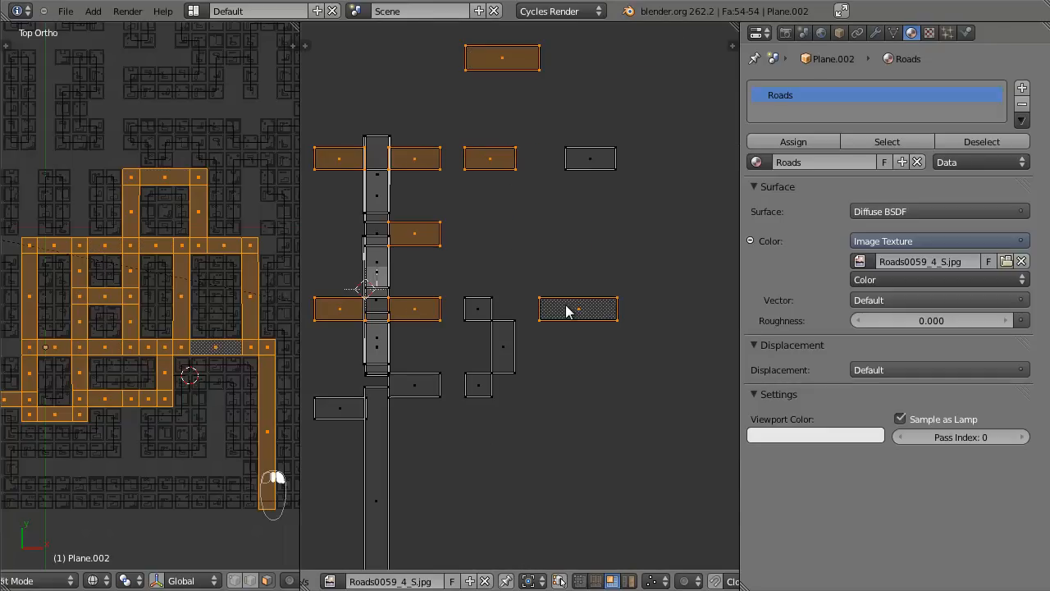
{"action": "middle_click_drag", "start_coordinate": [514, 312], "coordinate": [604, 271]}
{"action": "middle_click_drag", "start_coordinate": [558, 327], "coordinate": [665, 306]}
{"action": "scroll", "coordinate": [665, 310], "scroll_direction": "down", "scroll_amount": 2}
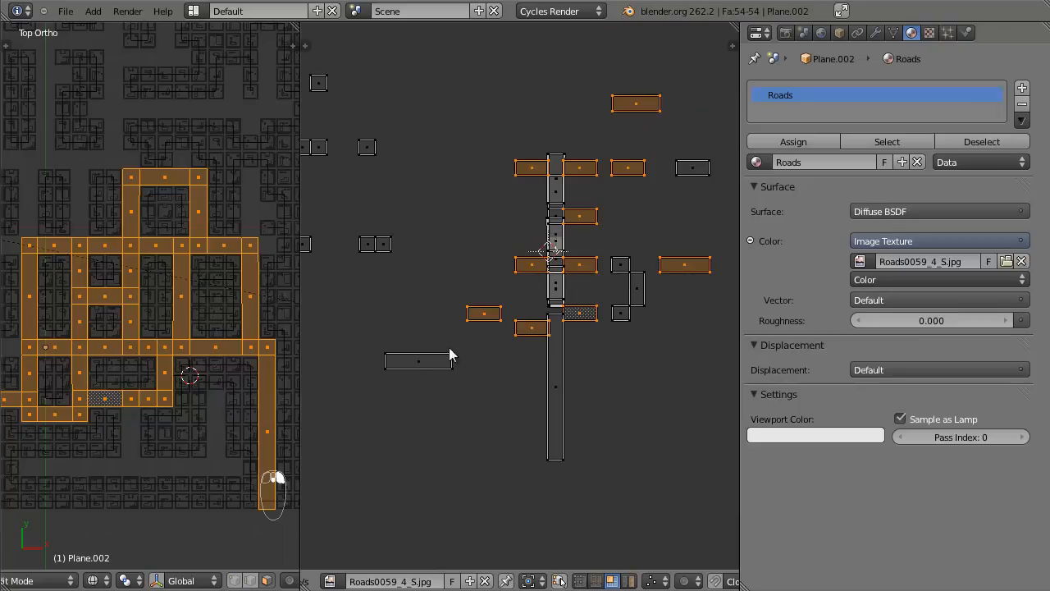
Rotate the selected horizontal street faces a quarter turn to run vertically and move one column over the road image.
{"action": "scroll", "coordinate": [473, 362], "scroll_direction": "down", "scroll_amount": 2}
{"action": "key", "text": "r"}
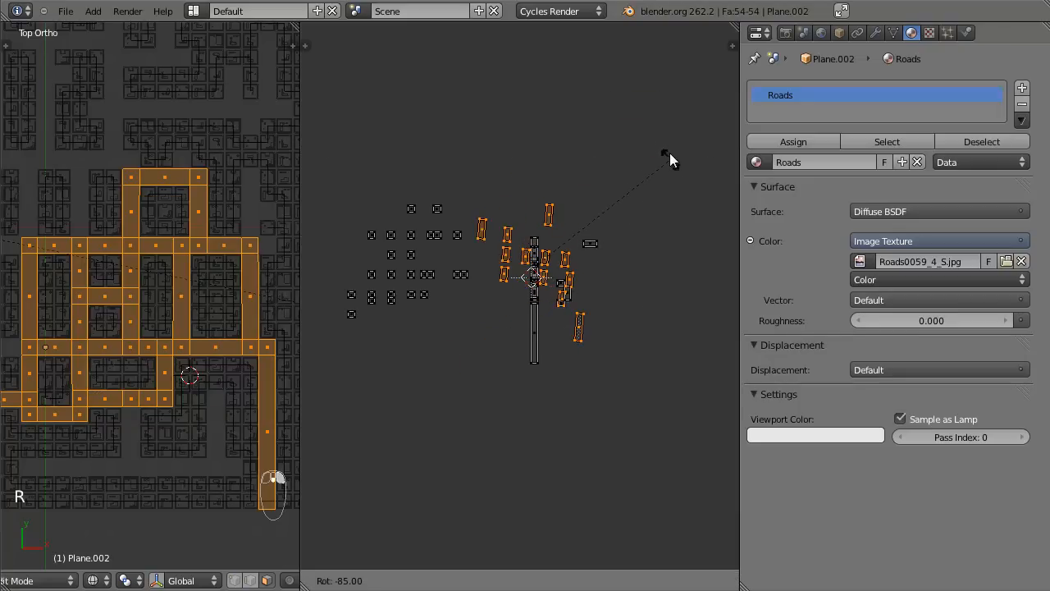
{"action": "left_click", "coordinate": [666, 145]}
{"action": "scroll", "coordinate": [564, 387], "scroll_direction": "up", "scroll_amount": 6}
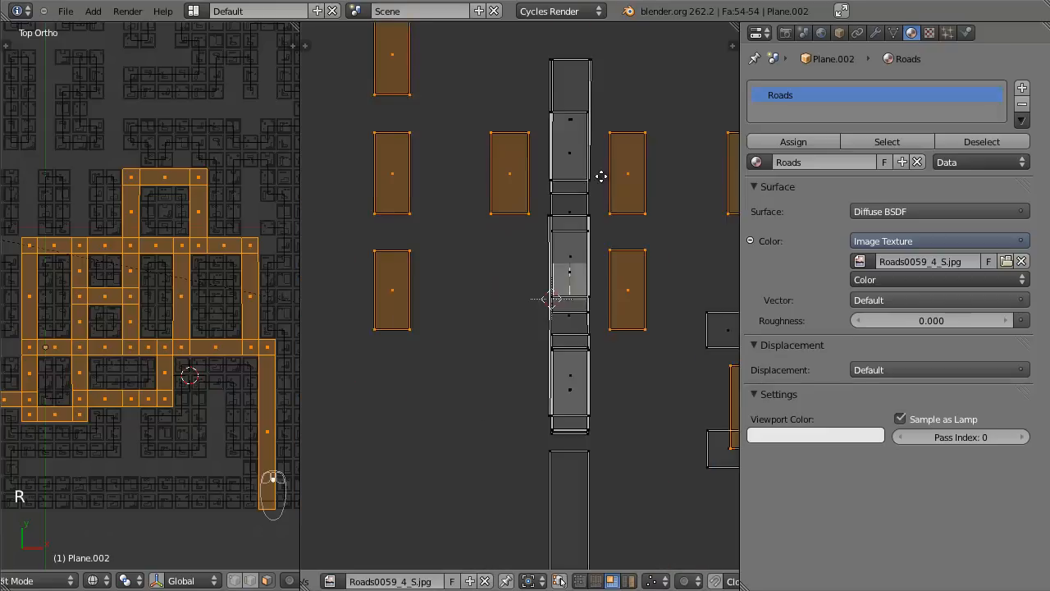
{"action": "middle_click_drag", "start_coordinate": [679, 107], "coordinate": [527, 312]}
{"action": "key", "text": "g"}
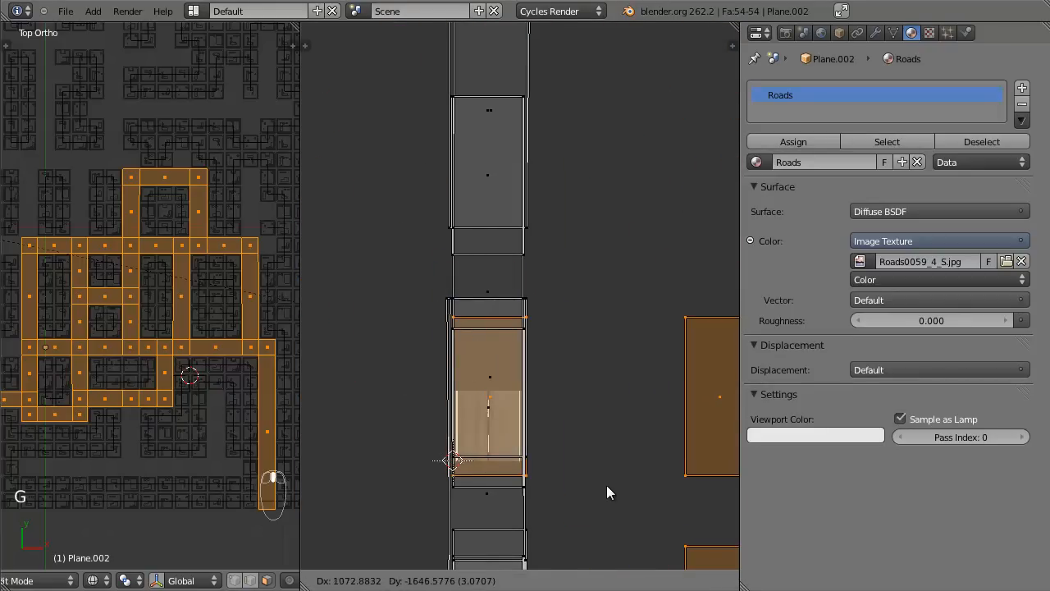
{"action": "left_click", "coordinate": [606, 485]}
Box-deselect the placed rotated column and align the next column with the road image along the X axis.
{"action": "scroll", "coordinate": [606, 485], "scroll_direction": "down", "scroll_amount": 5}
{"action": "key", "text": "b"}
{"action": "middle_click_drag", "start_coordinate": [494, 266], "coordinate": [537, 387]}
{"action": "key", "text": "g"}
{"action": "middle_click", "coordinate": [607, 391]}
{"action": "left_click", "coordinate": [612, 392]}
{"action": "scroll", "coordinate": [612, 399], "scroll_direction": "up", "scroll_amount": 4}
{"action": "key", "text": "g"}
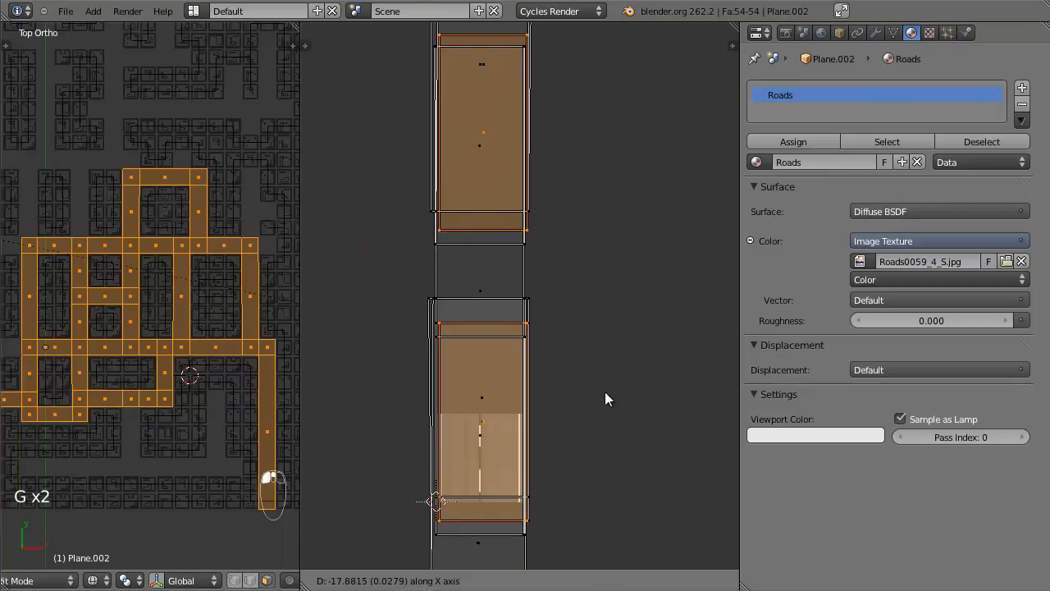
{"action": "left_click", "coordinate": [603, 392]}
Deselect that column, then move the remaining rotated faces to fit the lone longer face over the road image.
{"action": "scroll", "coordinate": [603, 391], "scroll_direction": "down", "scroll_amount": 7}
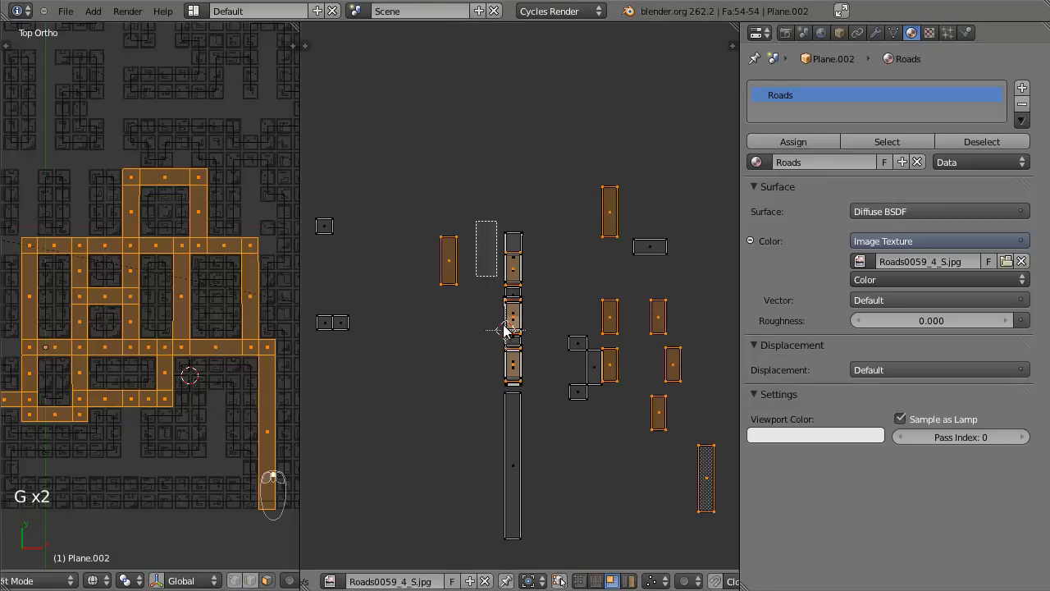
{"action": "scroll", "coordinate": [506, 330], "scroll_direction": "up", "scroll_amount": 3}
{"action": "key", "text": "g"}
{"action": "left_click", "coordinate": [643, 406]}
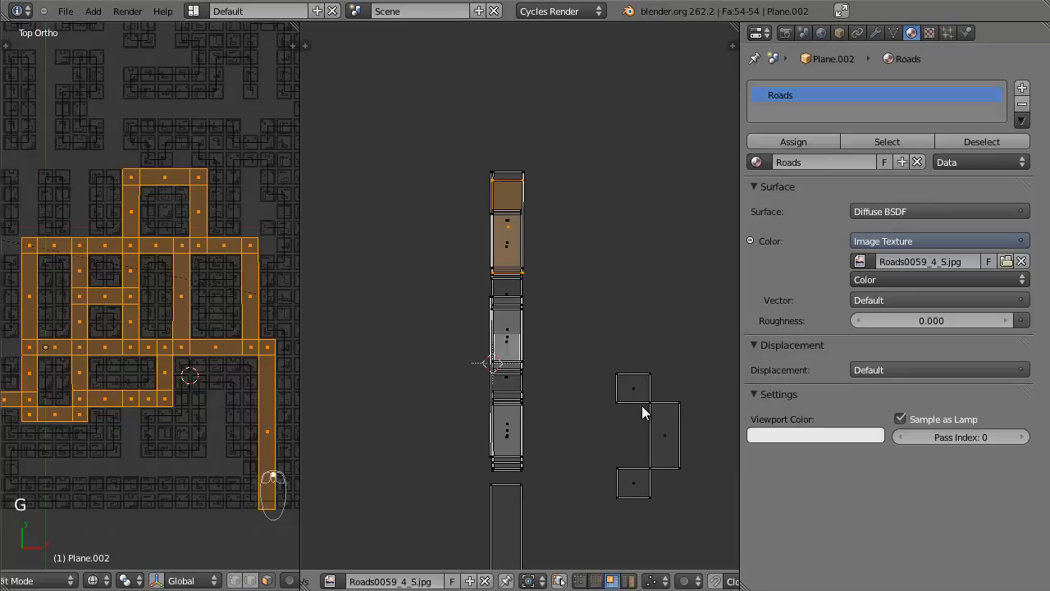
{"action": "scroll", "coordinate": [641, 405], "scroll_direction": "up", "scroll_amount": 3}
{"action": "key", "text": "g"}
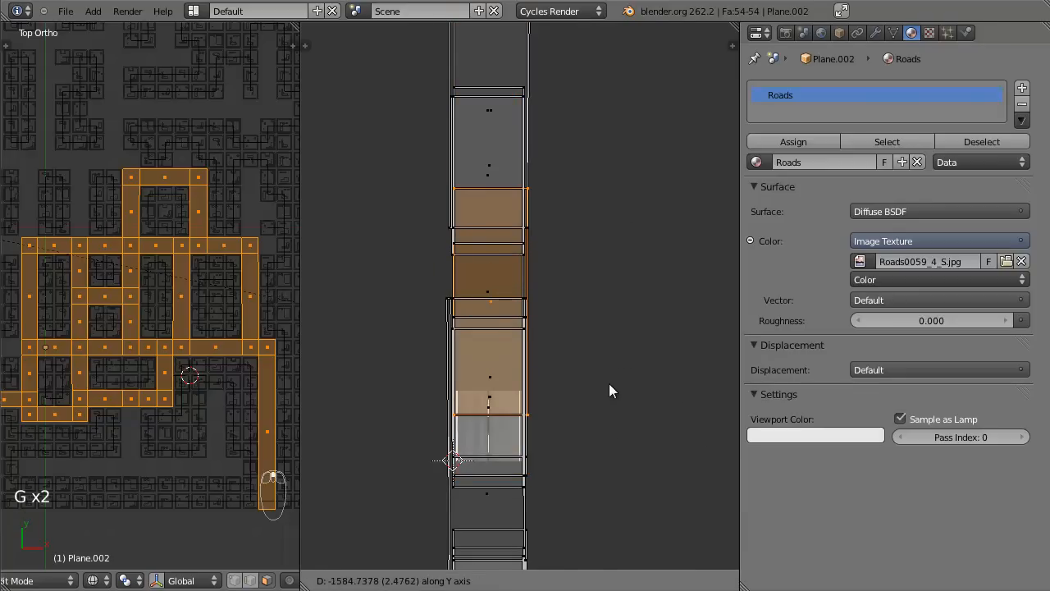
{"action": "left_click", "coordinate": [609, 383]}
{"action": "scroll", "coordinate": [603, 355], "scroll_direction": "up", "scroll_amount": 4}
{"action": "key", "text": "g"}
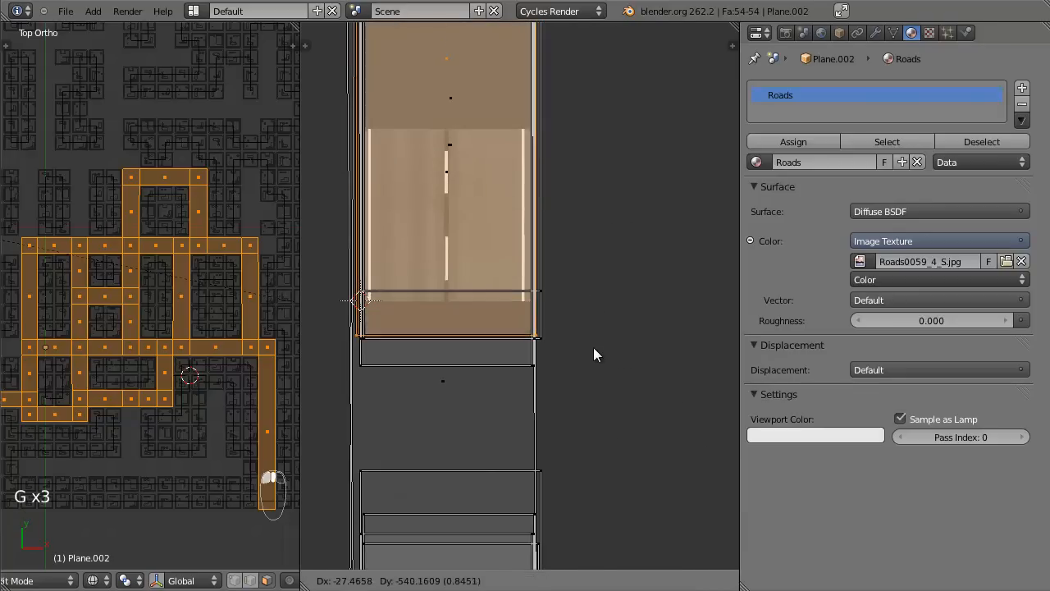
{"action": "left_click", "coordinate": [607, 349]}
Box-deselect the longer face and align the following column of rotated faces with the road image.
{"action": "scroll", "coordinate": [671, 353], "scroll_direction": "down", "scroll_amount": 6}
{"action": "middle_click_drag", "start_coordinate": [671, 363], "coordinate": [529, 374]}
{"action": "scroll", "coordinate": [529, 373], "scroll_direction": "down", "scroll_amount": 5}
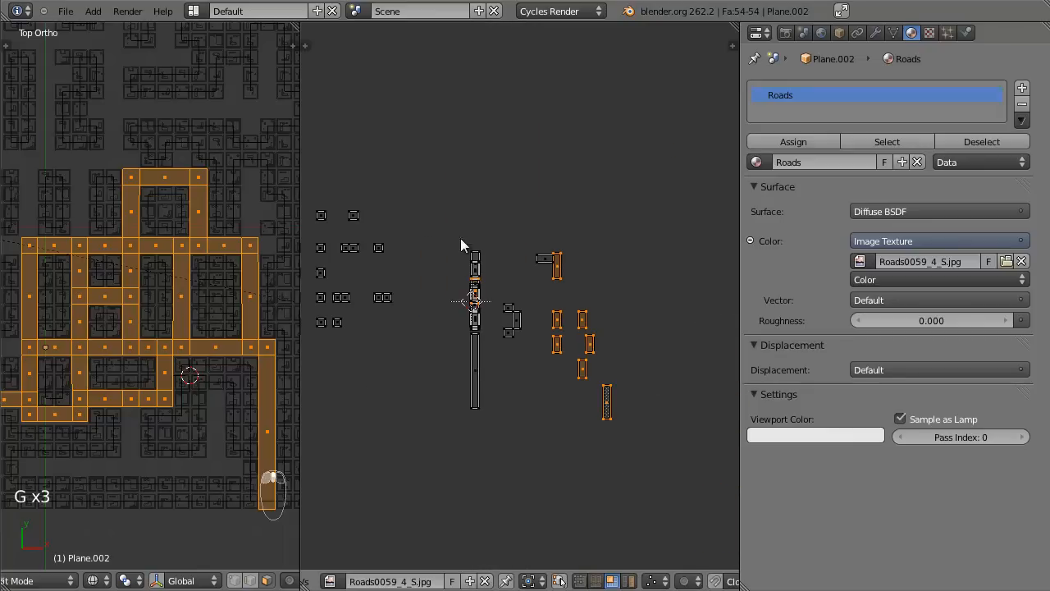
{"action": "key", "text": "g"}
{"action": "left_click", "coordinate": [477, 336]}
{"action": "scroll", "coordinate": [481, 345], "scroll_direction": "up", "scroll_amount": 8}
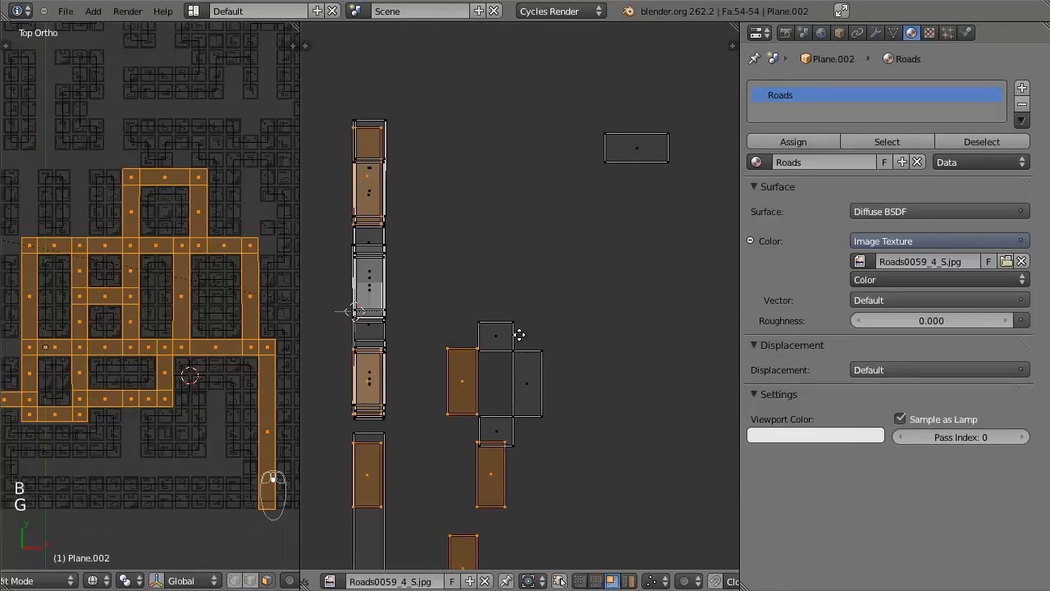
{"action": "scroll", "coordinate": [624, 446], "scroll_direction": "up", "scroll_amount": 3}
{"action": "key", "text": "g"}
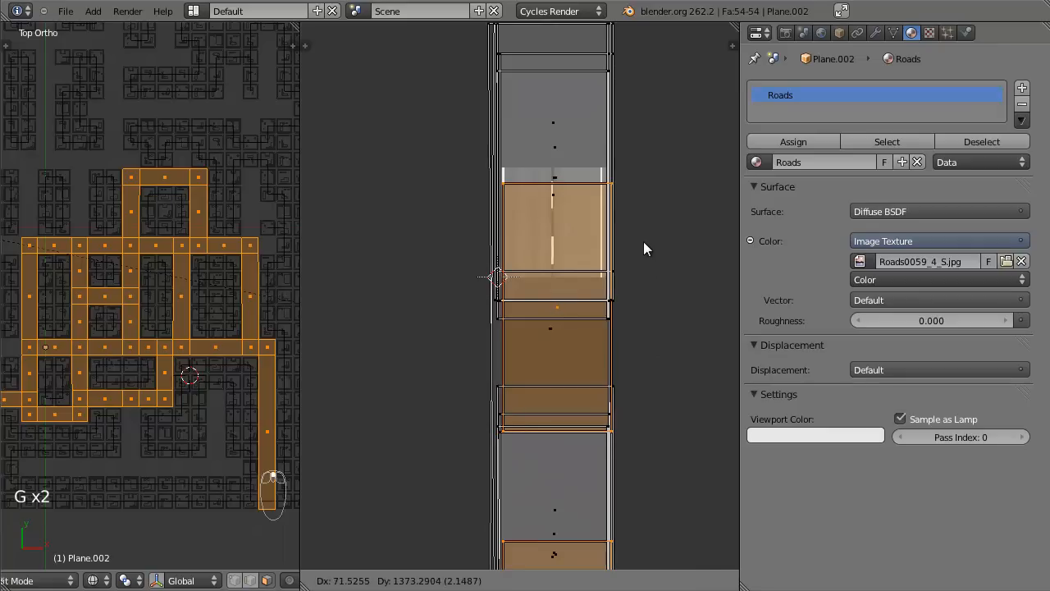
{"action": "left_click", "coordinate": [642, 241]}
{"action": "key", "text": "g"}
{"action": "left_click", "coordinate": [641, 246]}
Box-deselect the newly aligned faces and move the few remaining rotated faces toward the road column.
{"action": "scroll", "coordinate": [632, 261], "scroll_direction": "down", "scroll_amount": 8}
{"action": "left_click_drag", "start_coordinate": [507, 104], "coordinate": [556, 404]}
{"action": "scroll", "coordinate": [681, 324], "scroll_direction": "up", "scroll_amount": 2}
{"action": "key", "text": "g"}
{"action": "left_click", "coordinate": [580, 322]}
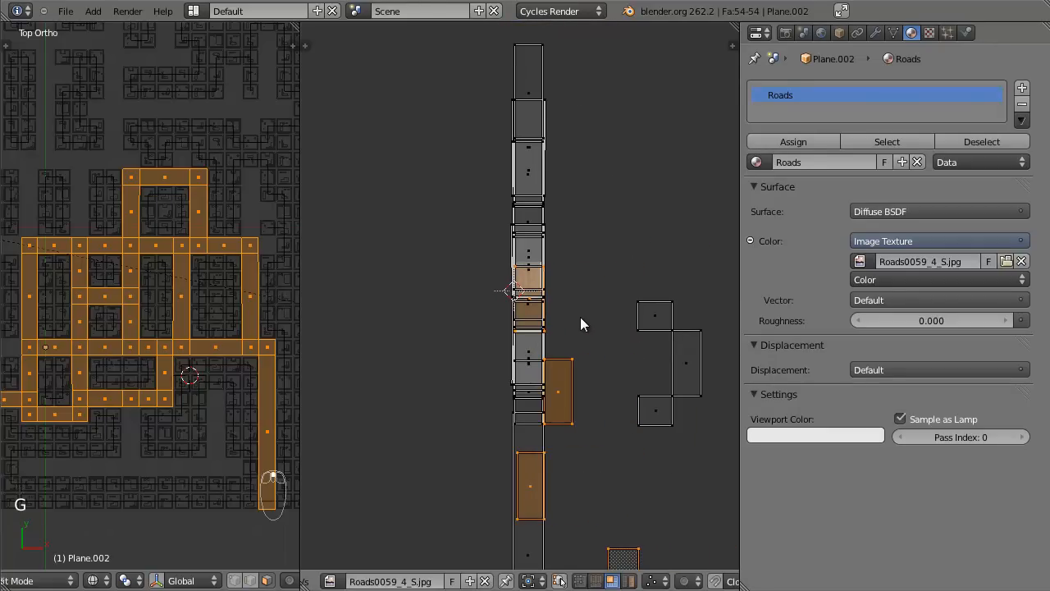
Move the remaining selected faces to fit the next ones over the road column and box-deselect the placed faces.
{"action": "scroll", "coordinate": [580, 323], "scroll_direction": "up", "scroll_amount": 3}
{"action": "key", "text": "g"}
{"action": "left_click", "coordinate": [629, 309]}
{"action": "scroll", "coordinate": [629, 310], "scroll_direction": "down", "scroll_amount": 3}
{"action": "key", "text": "b"}
{"action": "middle_click_drag", "start_coordinate": [504, 234], "coordinate": [545, 517]}
Move the next rotated face over the road image and align it along the X axis.
{"action": "scroll", "coordinate": [562, 495], "scroll_direction": "up", "scroll_amount": 1}
{"action": "key", "text": "g"}
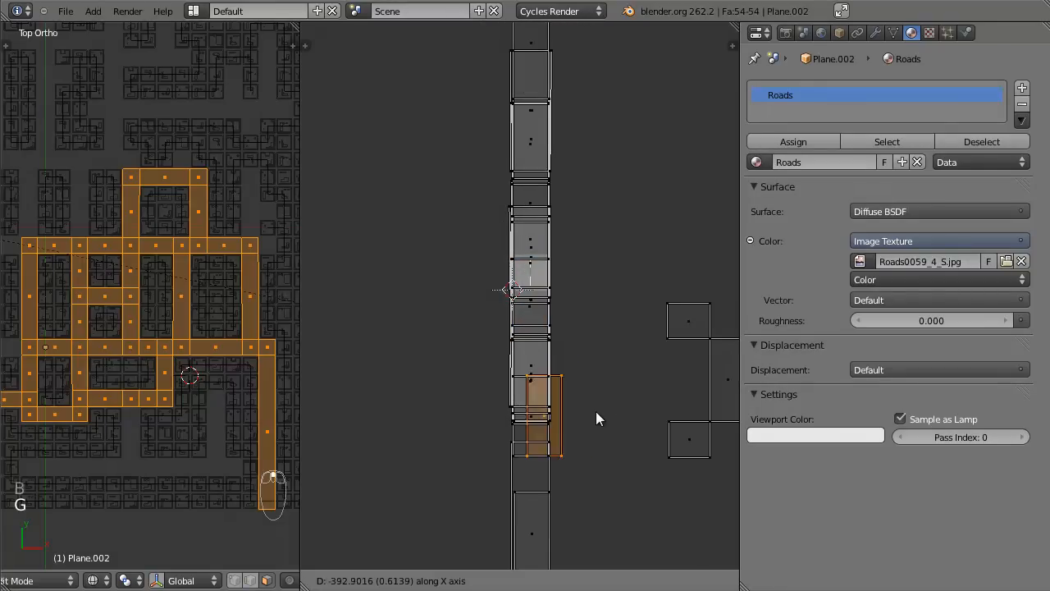
{"action": "key", "text": "g"}
{"action": "left_click", "coordinate": [608, 255]}
{"action": "scroll", "coordinate": [594, 277], "scroll_direction": "up", "scroll_amount": 4}
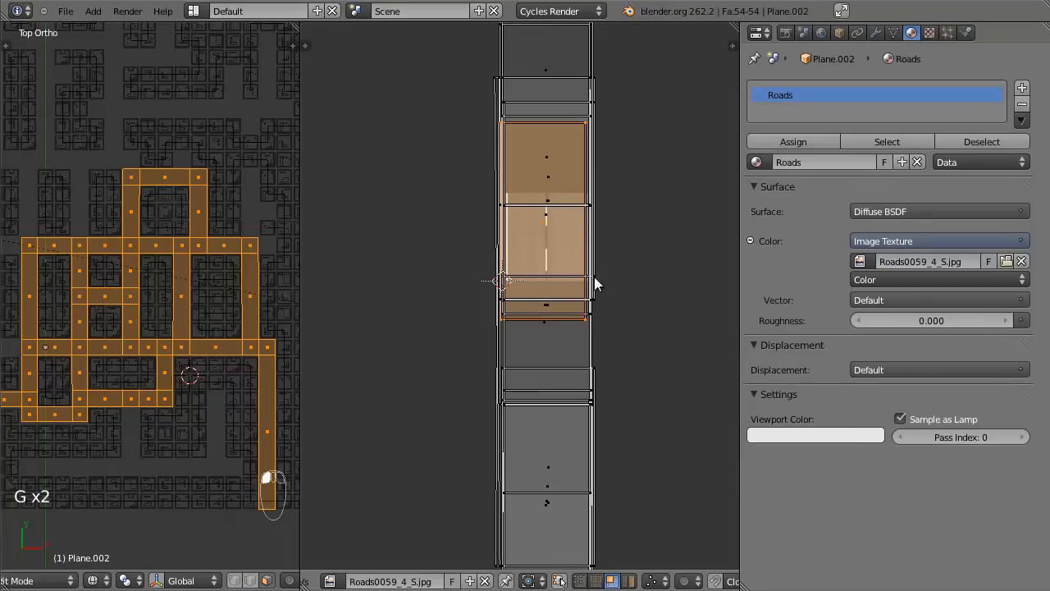
{"action": "key", "text": "g"}
{"action": "key", "text": "x"}
{"action": "left_click", "coordinate": [600, 219]}
Box-deselect the placed face and fit the last long face over the road image along the X axis.
{"action": "scroll", "coordinate": [607, 251], "scroll_direction": "down", "scroll_amount": 8}
{"action": "key", "text": "b"}
{"action": "middle_click_drag", "start_coordinate": [515, 210], "coordinate": [559, 306]}
{"action": "key", "text": "g"}
{"action": "scroll", "coordinate": [580, 340], "scroll_direction": "up", "scroll_amount": 8}
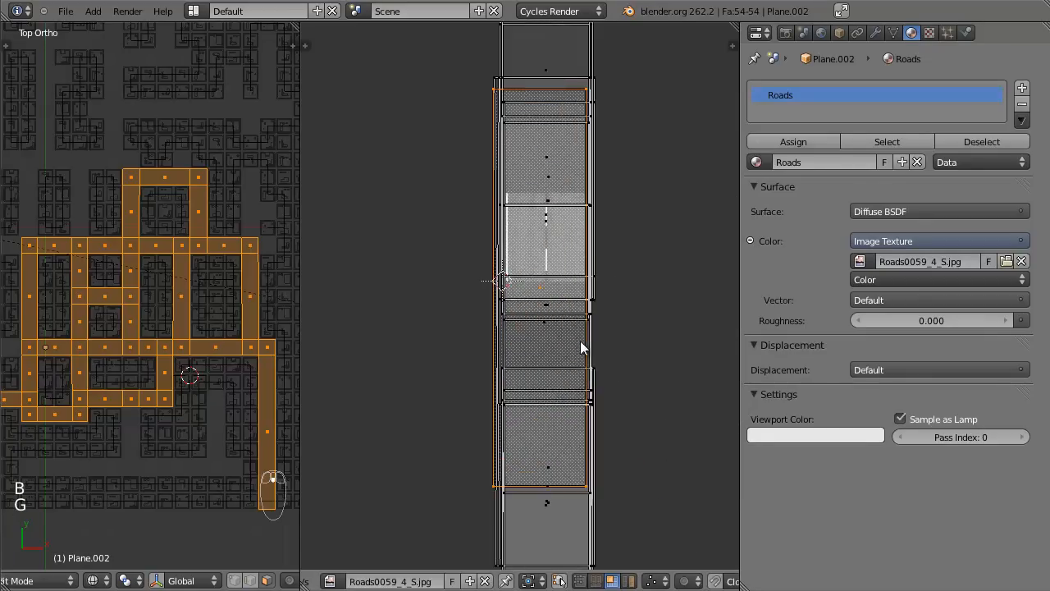
{"action": "key", "text": "g"}
{"action": "left_click", "coordinate": [584, 343]}
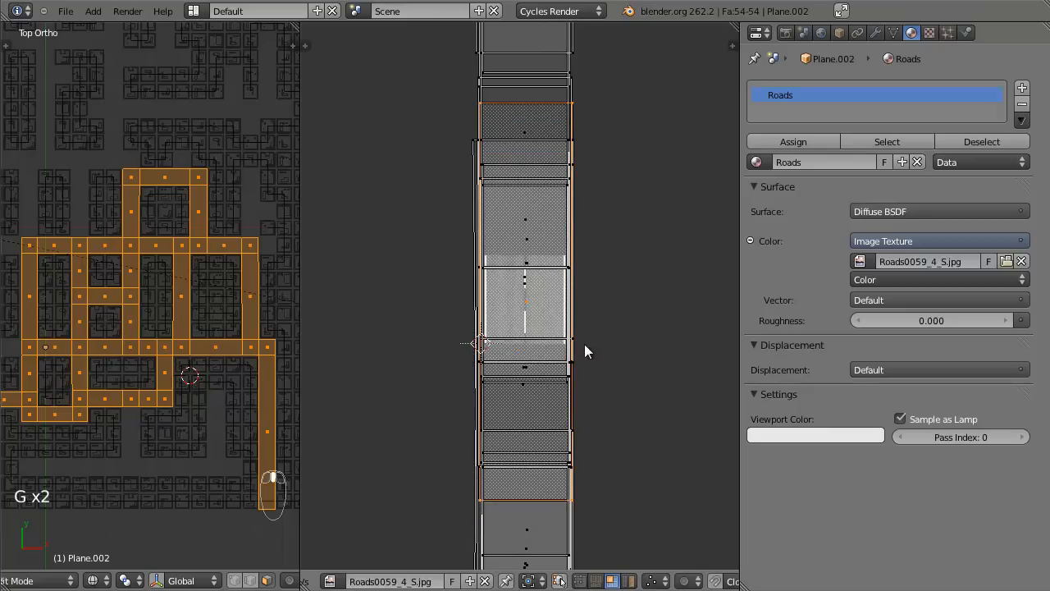
{"action": "scroll", "coordinate": [589, 355], "scroll_direction": "up", "scroll_amount": 3}
{"action": "scroll", "coordinate": [588, 347], "scroll_direction": "down", "scroll_amount": 5}
{"action": "key", "text": "g"}
{"action": "key", "text": "x"}
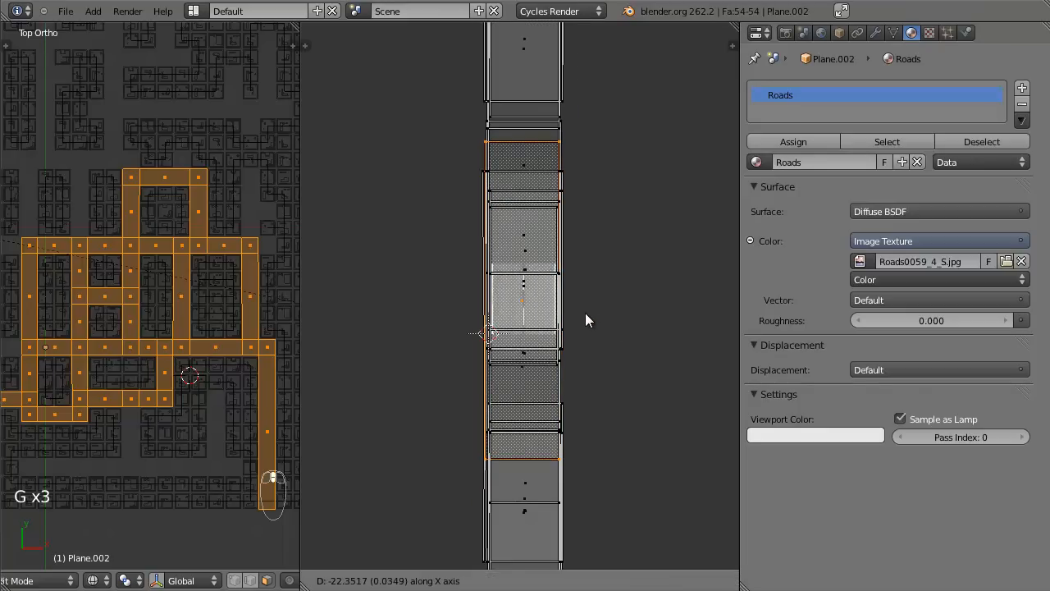
{"action": "left_click", "coordinate": [587, 314]}
Select the vertical street face between the two stray squares and move it onto the road column.
{"action": "scroll", "coordinate": [594, 409], "scroll_direction": "down", "scroll_amount": 8}
{"action": "middle_click_drag", "start_coordinate": [598, 402], "coordinate": [567, 391]}
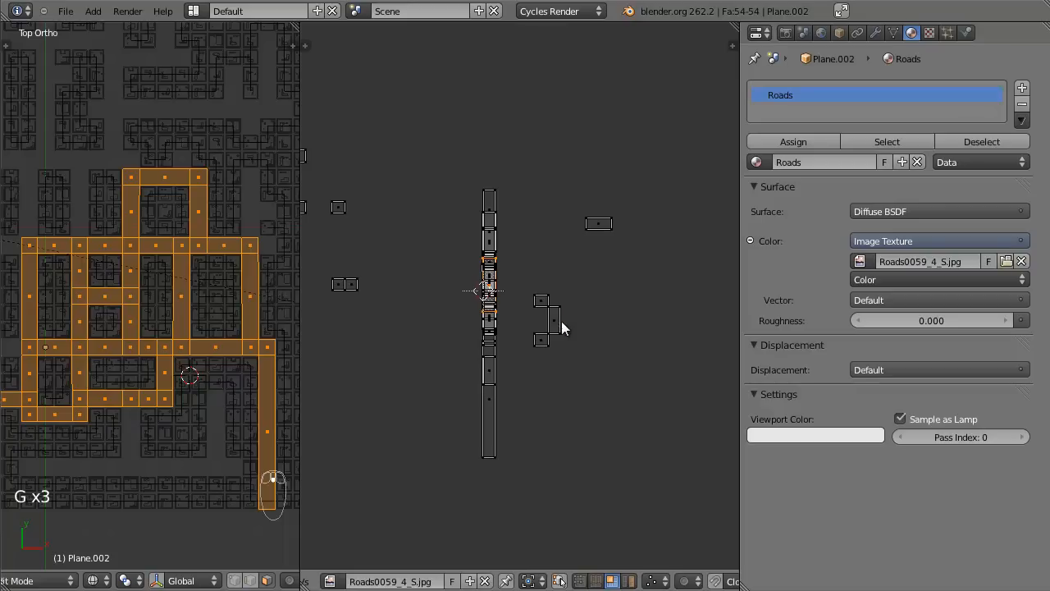
{"action": "right_click", "coordinate": [561, 321]}
{"action": "scroll", "coordinate": [620, 327], "scroll_direction": "up", "scroll_amount": 3}
{"action": "key", "text": "g"}
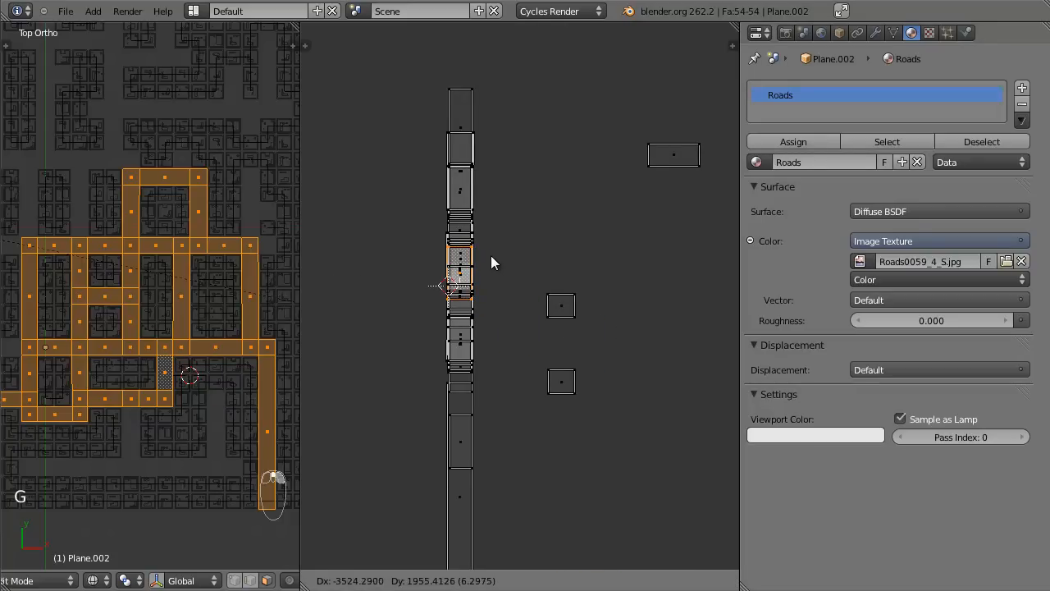
{"action": "left_click", "coordinate": [491, 256]}
Rotate the leftover horizontal street face upright and move it onto the road column.
{"action": "right_click", "coordinate": [569, 304]}
{"action": "key", "text": "r"}
{"action": "left_click", "coordinate": [715, 75]}
{"action": "key", "text": "g"}
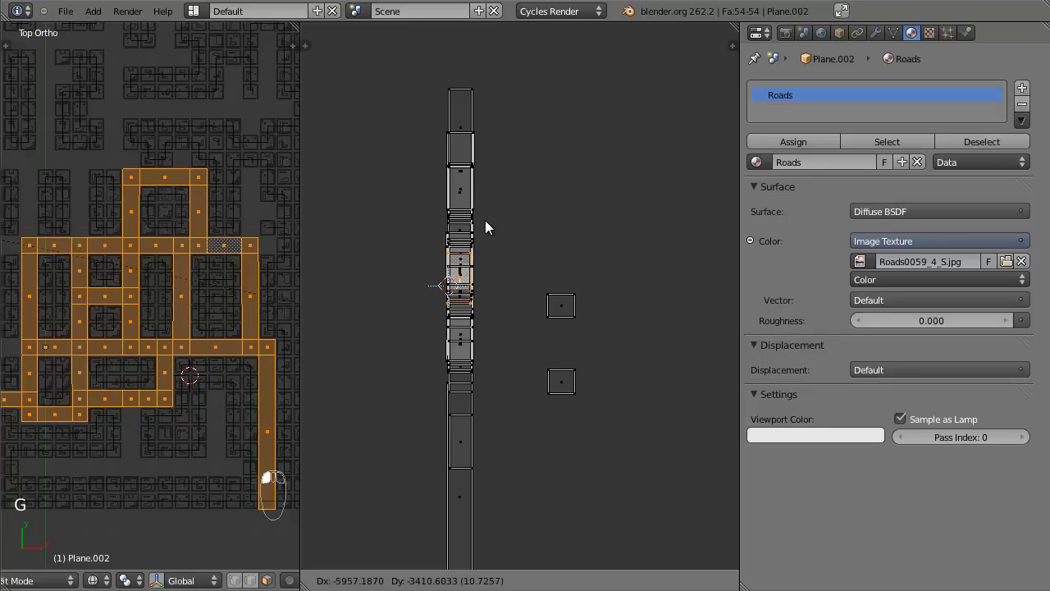
{"action": "left_click", "coordinate": [486, 221]}
{"action": "scroll", "coordinate": [492, 246], "scroll_direction": "down", "scroll_amount": 3}
{"action": "middle_click_drag", "start_coordinate": [550, 324], "coordinate": [447, 221]}
{"action": "scroll", "coordinate": [629, 389], "scroll_direction": "down", "scroll_amount": 1}
{"action": "scroll", "coordinate": [650, 359], "scroll_direction": "up", "scroll_amount": 4}
Leave Edit Mode, enlarge the 3D view, and save the file.
{"action": "key", "text": "Tab"}
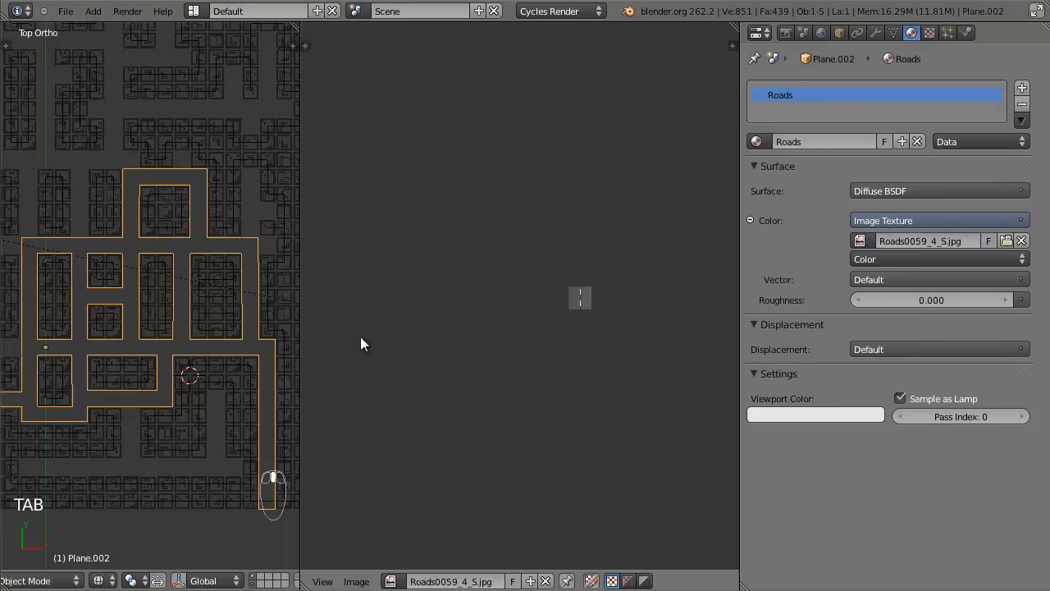
{"action": "left_click_drag", "start_coordinate": [298, 321], "coordinate": [669, 320]}
{"action": "key", "text": "ctrl+s"}
Set the viewport shading to Rendered and examine the road markings on the streets and around the intersections.
{"action": "left_click", "coordinate": [297, 580]}
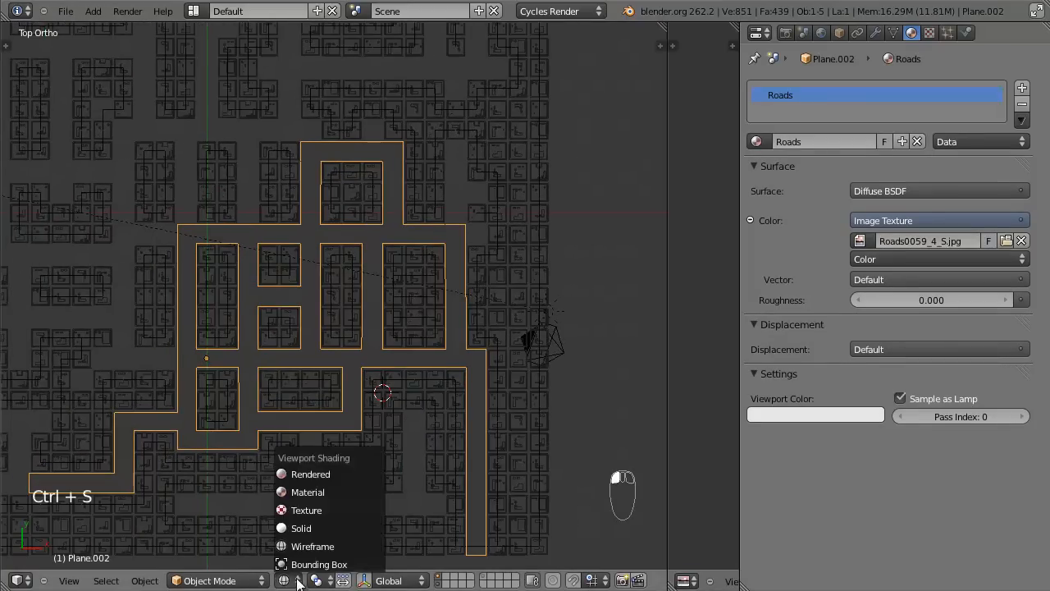
{"action": "left_click", "coordinate": [333, 474]}
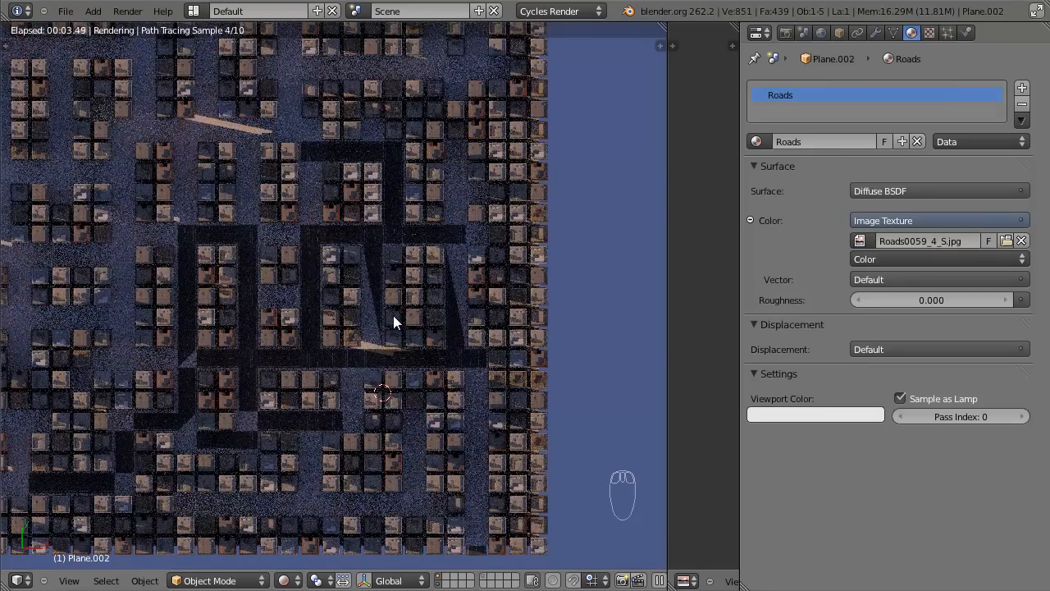
{"action": "scroll", "coordinate": [410, 329], "scroll_direction": "up", "scroll_amount": 5}
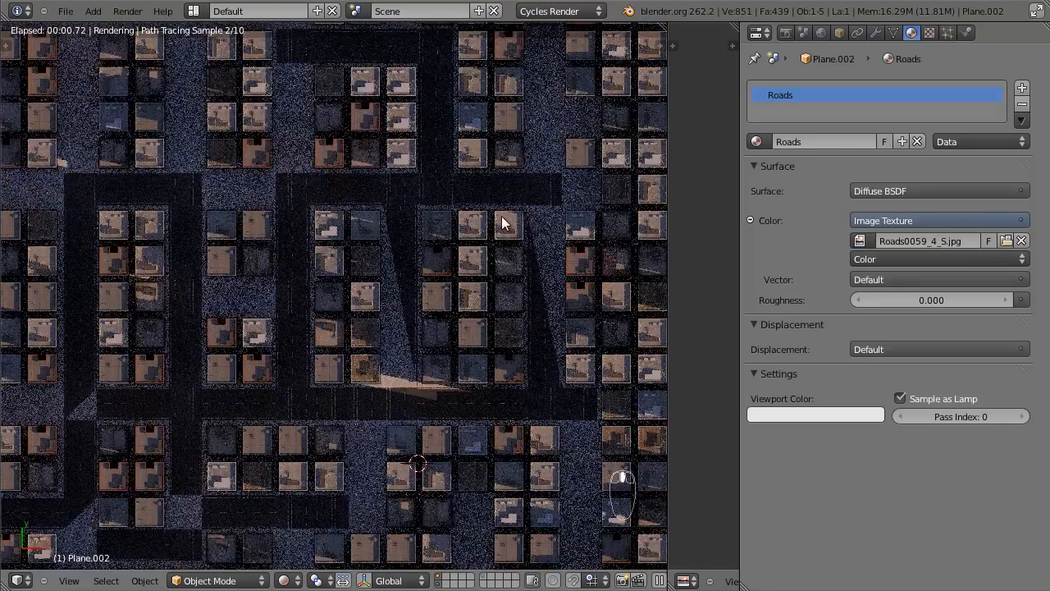
{"action": "scroll", "coordinate": [555, 194], "scroll_direction": "up", "scroll_amount": 6}
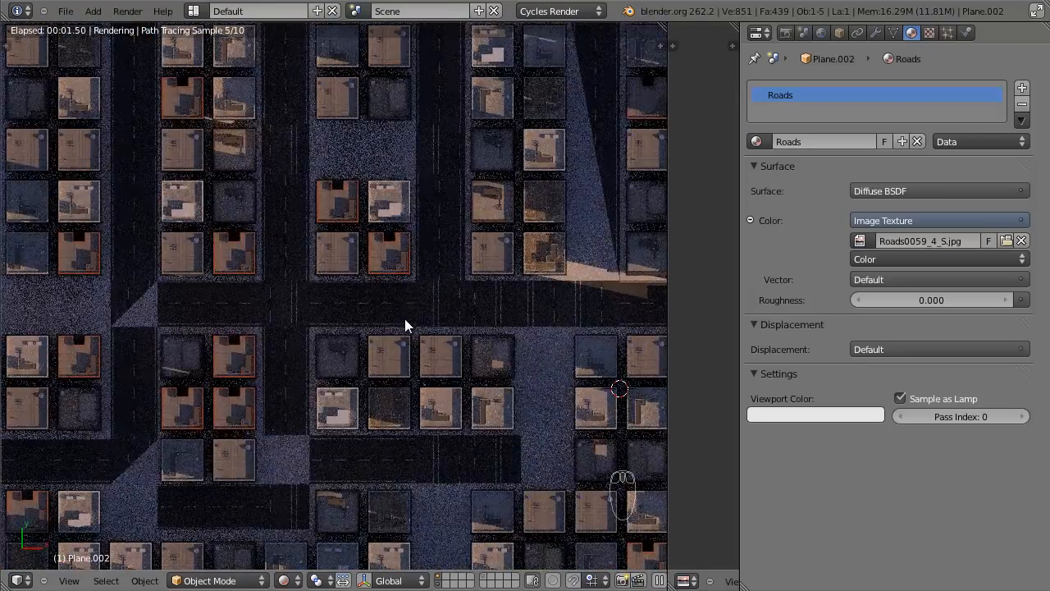
{"action": "scroll", "coordinate": [405, 319], "scroll_direction": "up", "scroll_amount": 4}
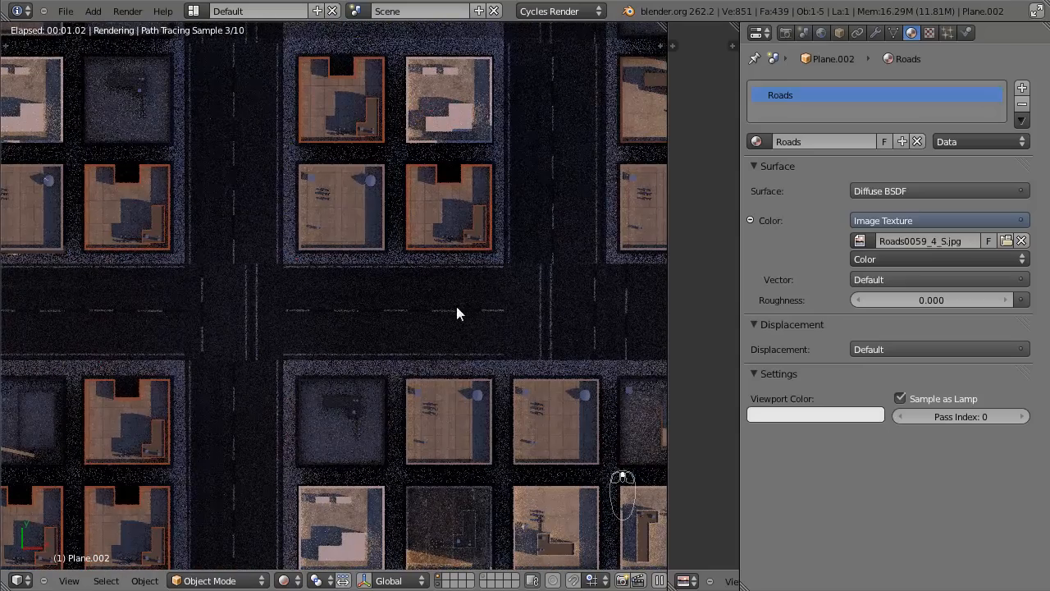
{"action": "middle_click_drag", "start_coordinate": [556, 290], "coordinate": [443, 441], "text": "shift"}
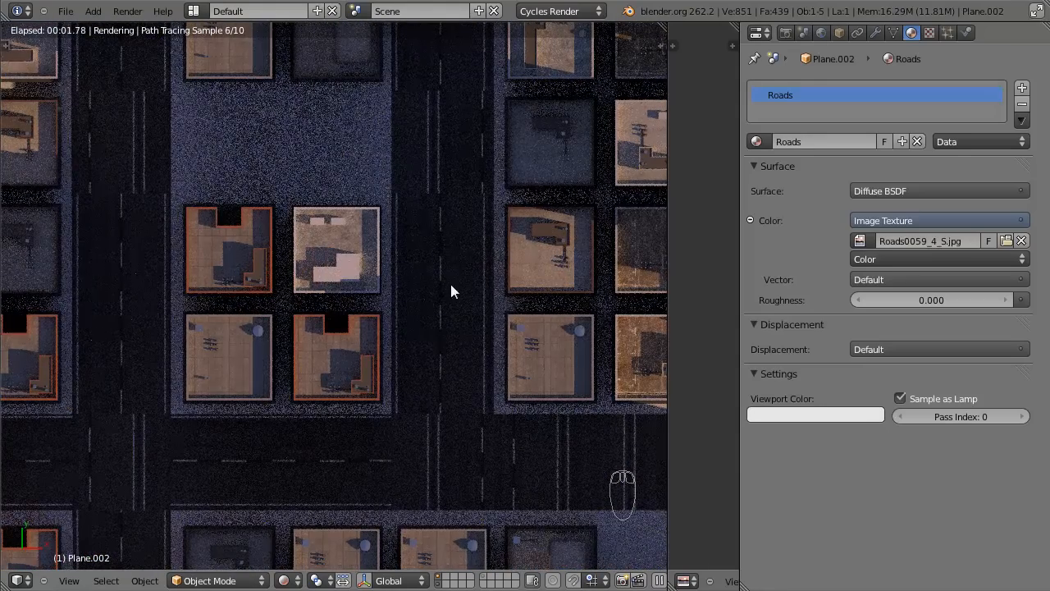
{"action": "middle_click_drag", "start_coordinate": [475, 361], "coordinate": [406, 230], "text": "shift"}
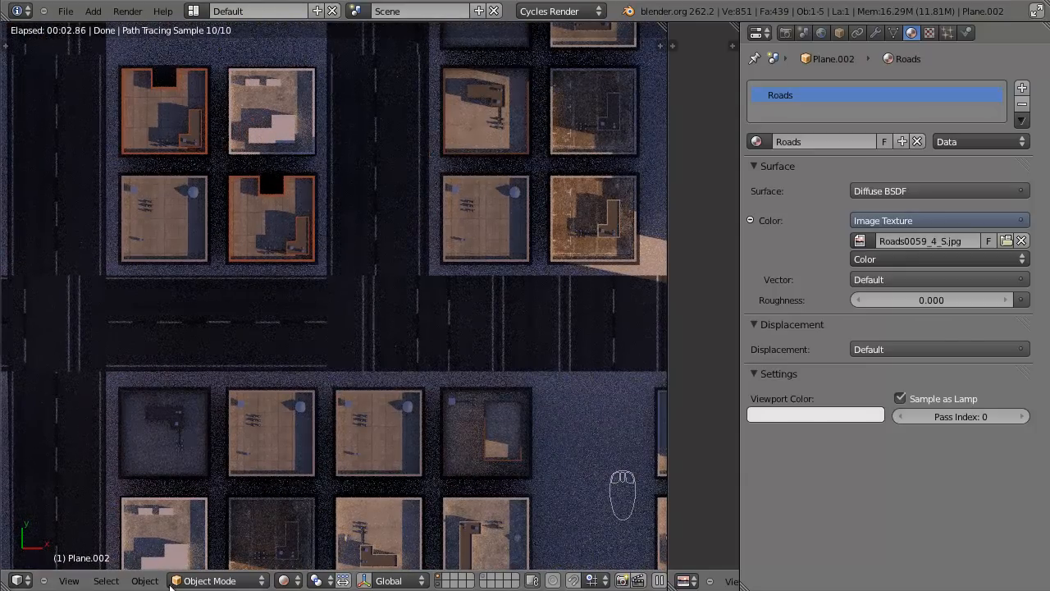
Set the viewport shading to Solid, widen the UV editor again, and return the street mesh to Edit Mode.
{"action": "left_click", "coordinate": [284, 580]}
{"action": "left_click", "coordinate": [345, 527]}
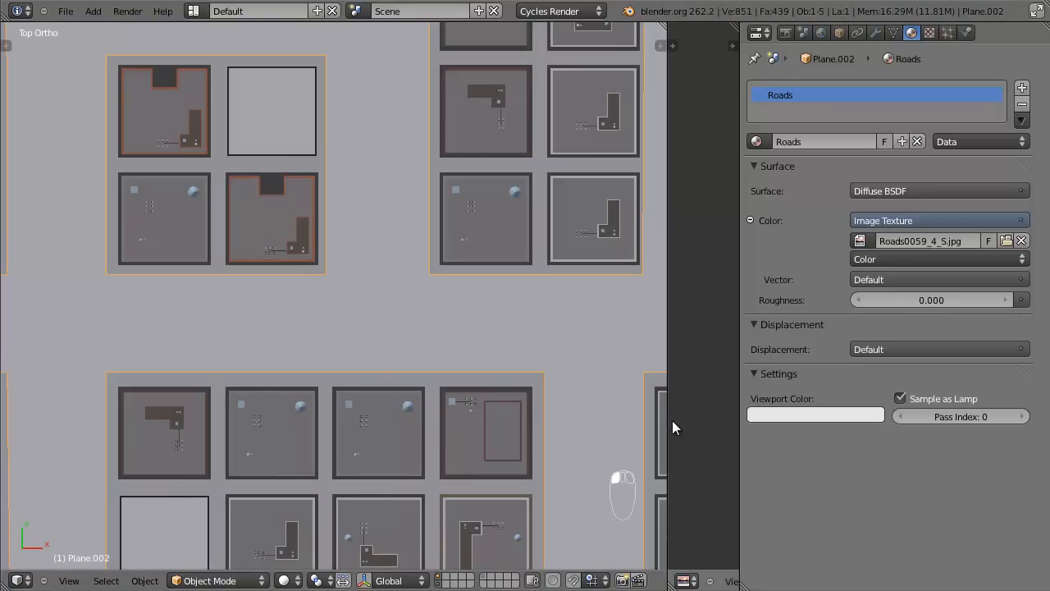
{"action": "left_click_drag", "start_coordinate": [666, 417], "coordinate": [264, 427]}
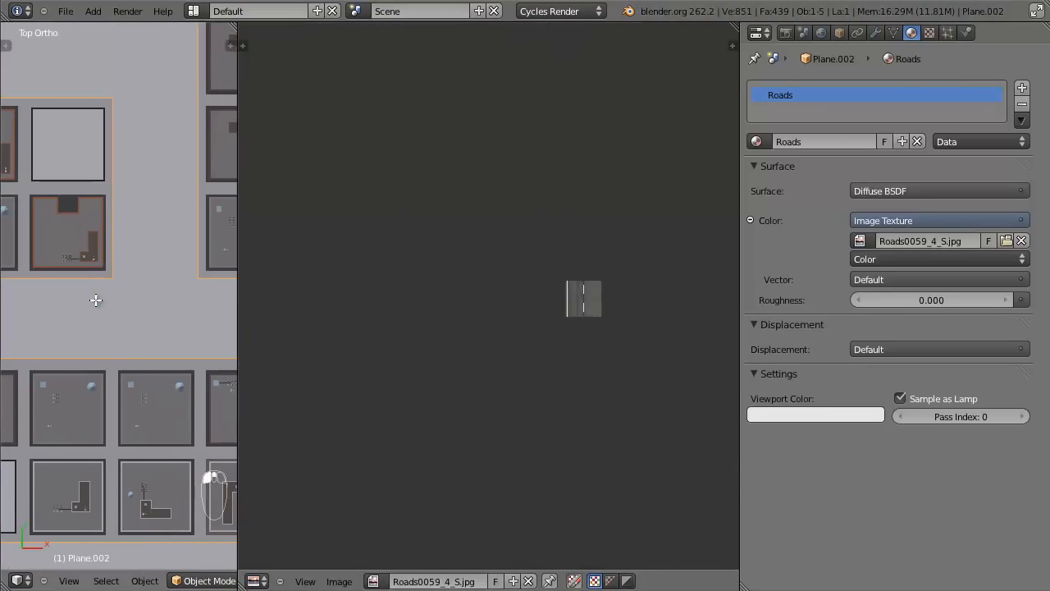
{"action": "key", "text": "Tab"}
Box-select the scattered square intersection faces in the UV layout and move them closer to the road column.
{"action": "scroll", "coordinate": [661, 316], "scroll_direction": "down", "scroll_amount": 3}
{"action": "middle_click_drag", "start_coordinate": [623, 305], "coordinate": [590, 284]}
{"action": "scroll", "coordinate": [492, 271], "scroll_direction": "down", "scroll_amount": 2}
{"action": "middle_click_drag", "start_coordinate": [334, 256], "coordinate": [485, 311]}
{"action": "left_click_drag", "start_coordinate": [276, 162], "coordinate": [521, 471]}
{"action": "key", "text": "a"}
{"action": "key", "text": "b"}
{"action": "left_click_drag", "start_coordinate": [281, 141], "coordinate": [499, 477]}
{"action": "key", "text": "g"}
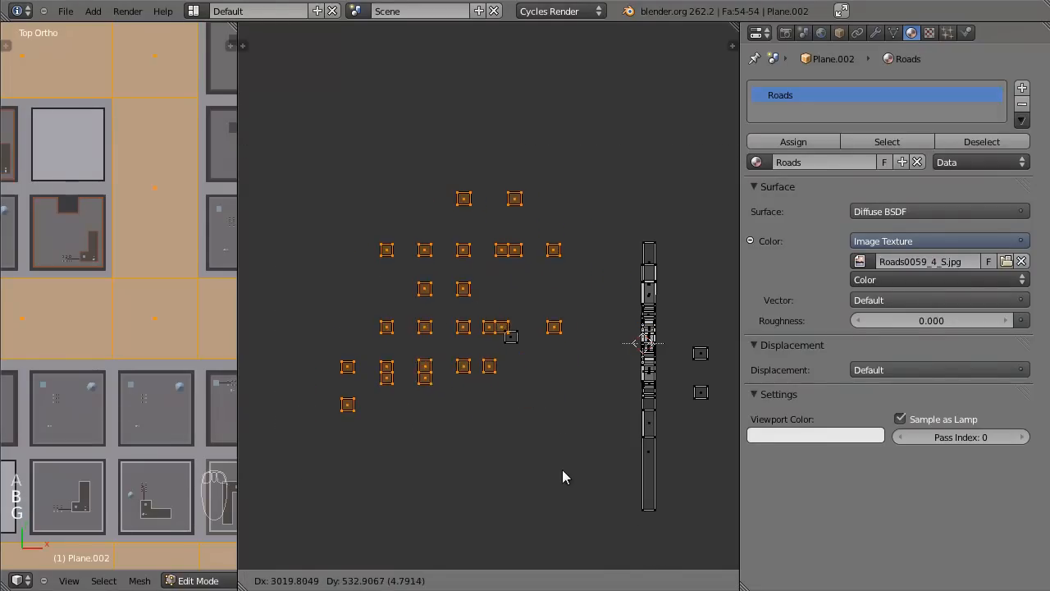
{"action": "right_click", "coordinate": [525, 333]}
{"action": "key", "text": "g"}
{"action": "left_click", "coordinate": [637, 395]}
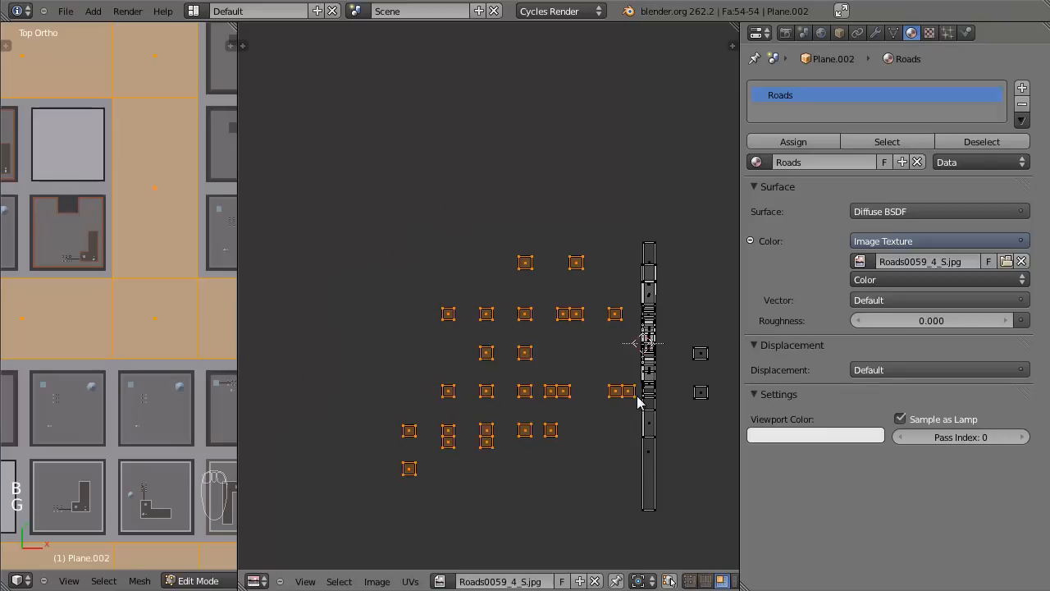
Move the intersection square nearest the road column along the X axis onto its neighbouring square.
{"action": "middle_click_drag", "start_coordinate": [632, 395], "coordinate": [507, 298]}
{"action": "scroll", "coordinate": [509, 304], "scroll_direction": "up", "scroll_amount": 8}
{"action": "scroll", "coordinate": [515, 319], "scroll_direction": "down", "scroll_amount": 4}
{"action": "scroll", "coordinate": [516, 330], "scroll_direction": "up", "scroll_amount": 3}
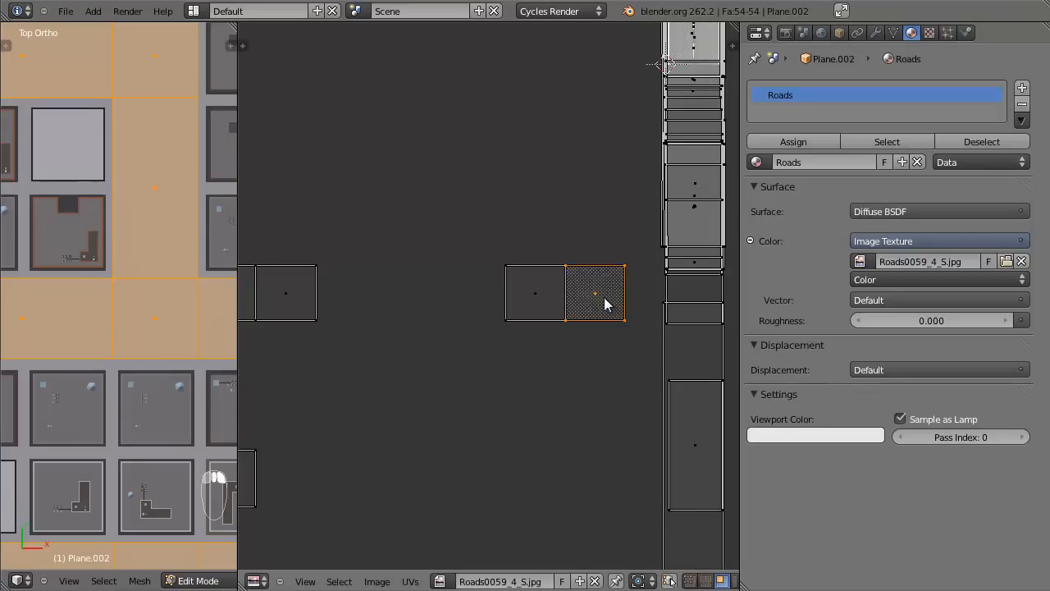
{"action": "key", "text": "g"}
{"action": "key", "text": "x"}
{"action": "left_click", "coordinate": [535, 300]}
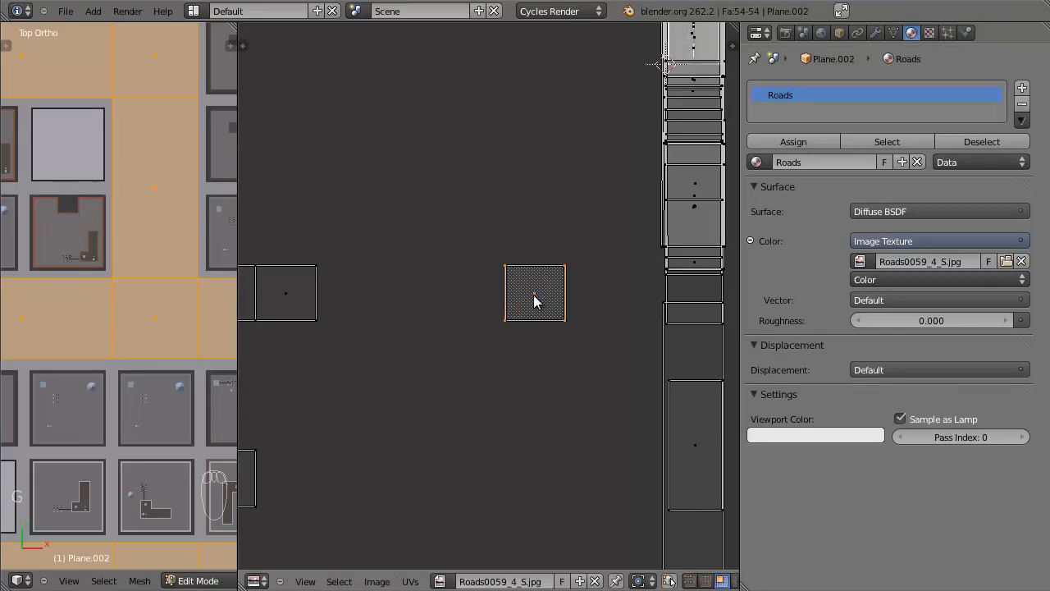
Stack a square from the same row along the X axis and the square above along the Y axis.
{"action": "scroll", "coordinate": [493, 306], "scroll_direction": "down", "scroll_amount": 3}
{"action": "key", "text": "g"}
{"action": "key", "text": "x"}
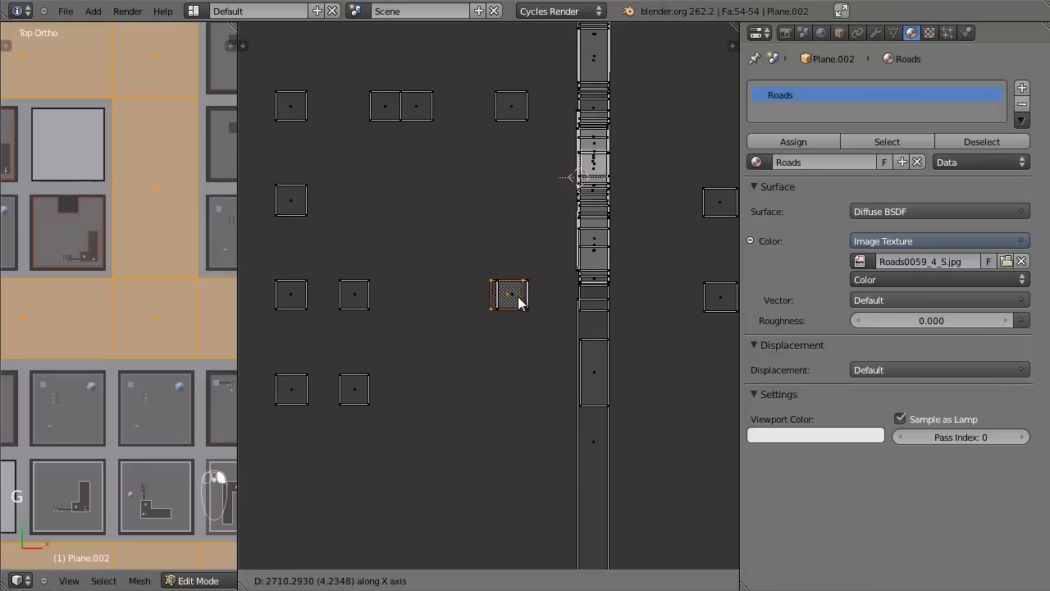
{"action": "left_click", "coordinate": [525, 302]}
{"action": "key", "text": "g"}
{"action": "key", "text": "y"}
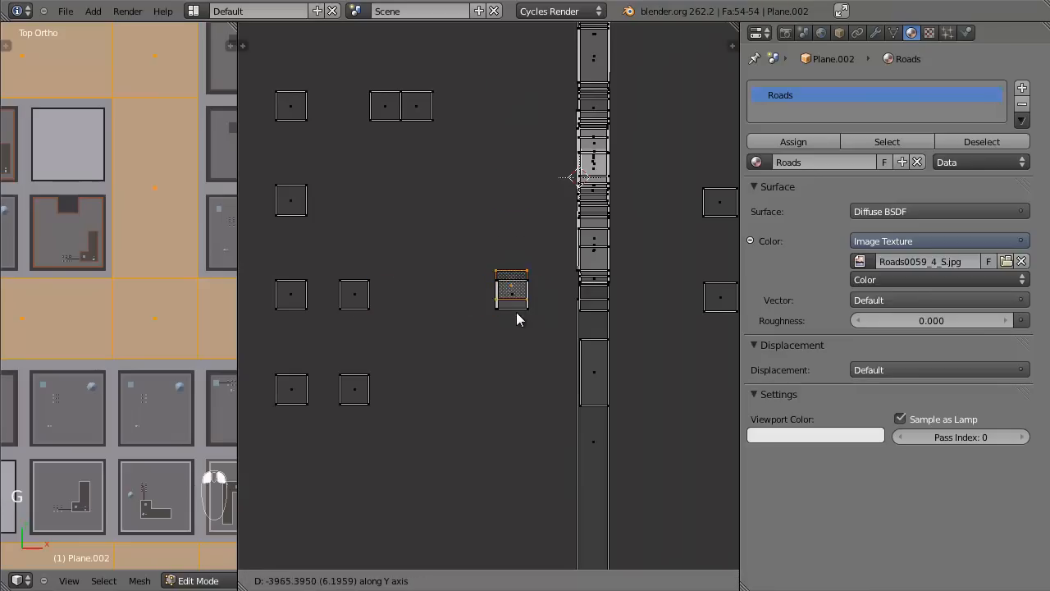
{"action": "left_click", "coordinate": [524, 321]}
Move the two squares on the far side of the road column onto the intersection stack.
{"action": "right_click", "coordinate": [715, 296]}
{"action": "key", "text": "g"}
{"action": "key", "text": "x"}
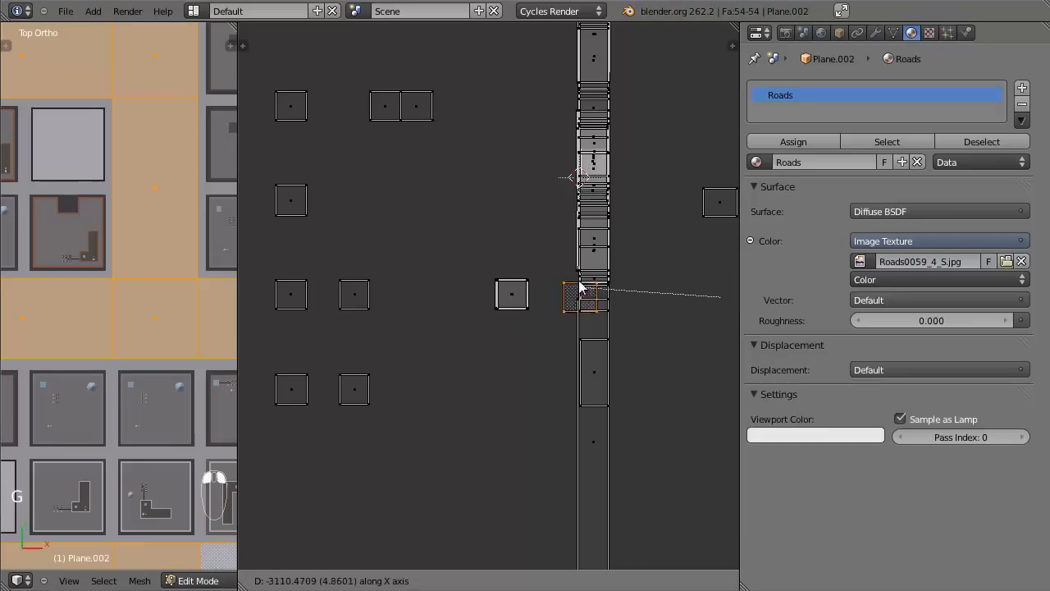
{"action": "key", "text": "g"}
{"action": "left_click", "coordinate": [520, 286]}
{"action": "right_click", "coordinate": [716, 203]}
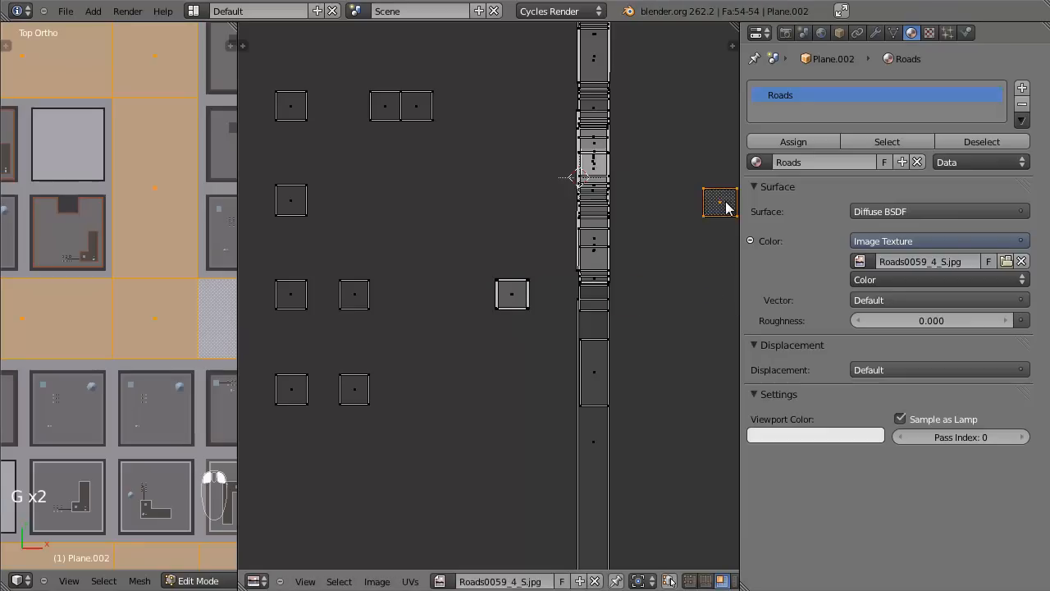
{"action": "key", "text": "g"}
{"action": "left_click", "coordinate": [519, 298]}
Move another remaining intersection square onto the stack and align it along the Y axis.
{"action": "right_click", "coordinate": [402, 300]}
{"action": "key", "text": "g"}
{"action": "scroll", "coordinate": [564, 303], "scroll_direction": "down", "scroll_amount": 4}
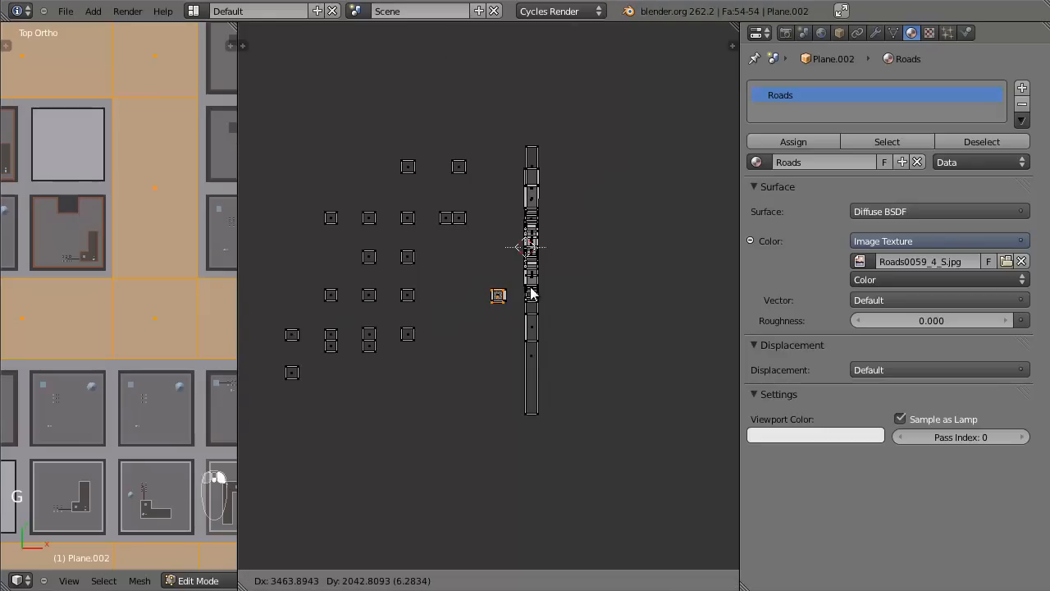
{"action": "left_click", "coordinate": [531, 287]}
{"action": "scroll", "coordinate": [532, 291], "scroll_direction": "up", "scroll_amount": 6}
{"action": "key", "text": "g"}
{"action": "middle_click", "coordinate": [574, 291]}
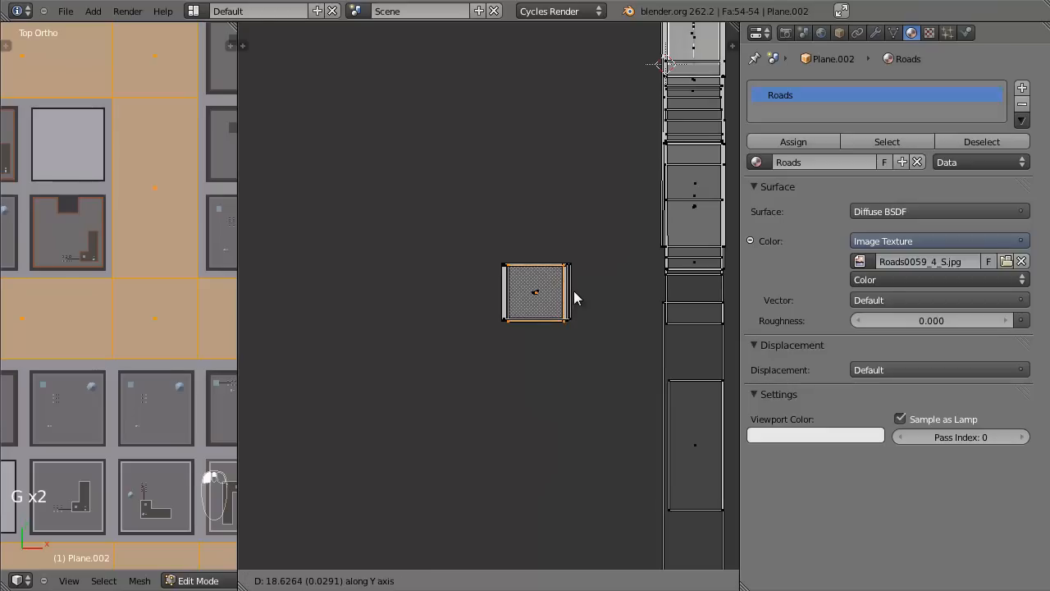
{"action": "left_click", "coordinate": [573, 291]}
Box-select the complete stack of intersection squares and move it toward the road image.
{"action": "scroll", "coordinate": [574, 297], "scroll_direction": "down", "scroll_amount": 2}
{"action": "scroll", "coordinate": [574, 297], "scroll_direction": "down", "scroll_amount": 4}
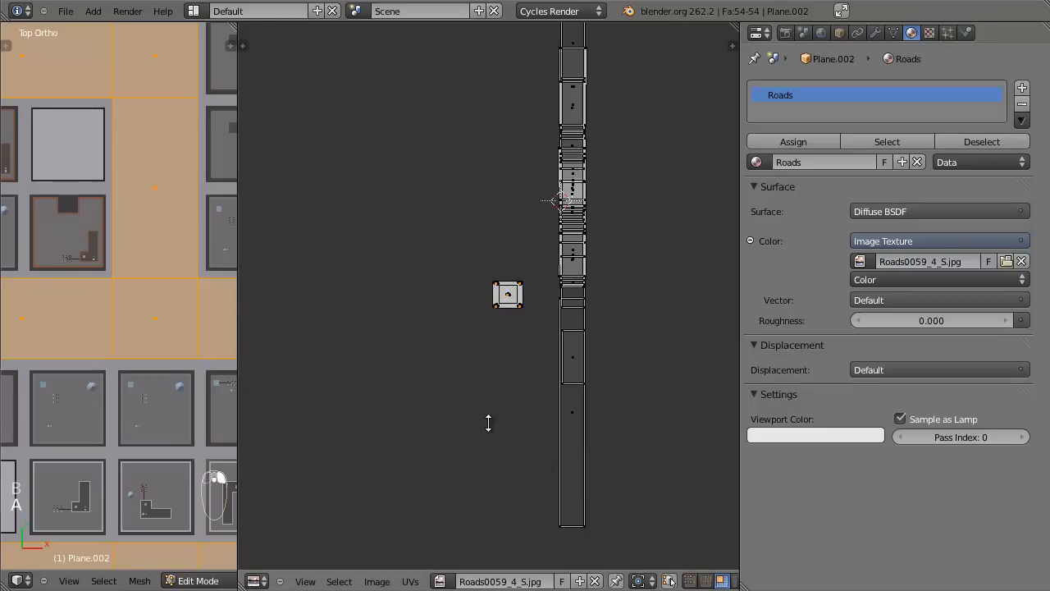
{"action": "left_click", "coordinate": [488, 424]}
{"action": "scroll", "coordinate": [504, 375], "scroll_direction": "up", "scroll_amount": 3}
{"action": "scroll", "coordinate": [475, 294], "scroll_direction": "down", "scroll_amount": 9}
{"action": "key", "text": "a"}
{"action": "scroll", "coordinate": [472, 255], "scroll_direction": "up", "scroll_amount": 6}
{"action": "key", "text": "b"}
{"action": "left_click_drag", "start_coordinate": [486, 256], "coordinate": [540, 326]}
{"action": "middle_click_drag", "start_coordinate": [535, 297], "coordinate": [411, 349]}
{"action": "key", "text": "g"}
{"action": "left_click", "coordinate": [456, 263]}
Scale the intersection stack down and place it within one lane, between the edge line and the dashed centre line.
{"action": "scroll", "coordinate": [446, 282], "scroll_direction": "up", "scroll_amount": 6}
{"action": "middle_click_drag", "start_coordinate": [416, 208], "coordinate": [572, 419]}
{"action": "scroll", "coordinate": [547, 397], "scroll_direction": "up", "scroll_amount": 4}
{"action": "key", "text": "s"}
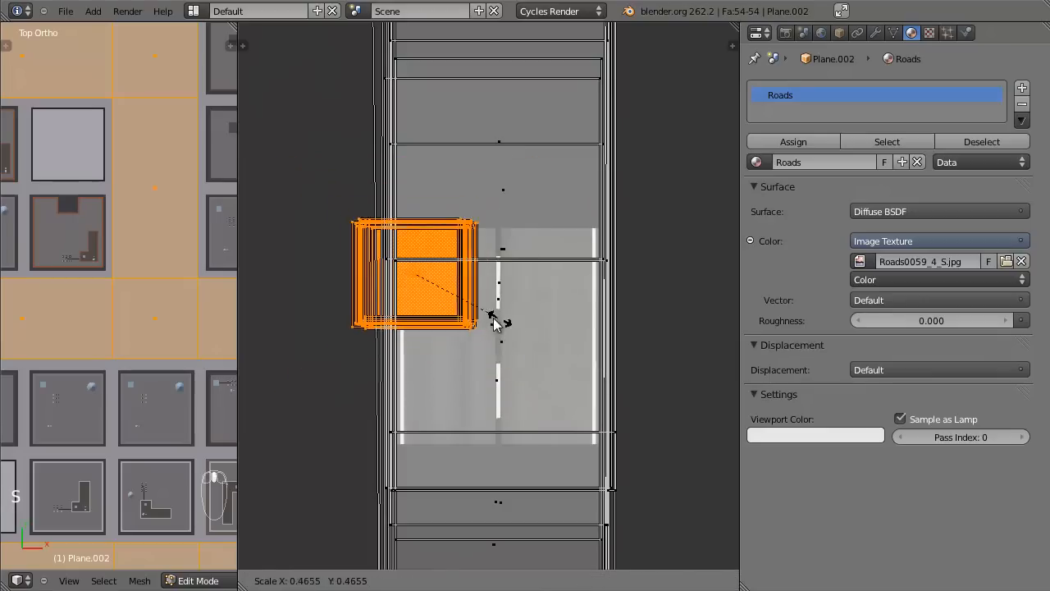
{"action": "left_click", "coordinate": [484, 316]}
{"action": "scroll", "coordinate": [462, 316], "scroll_direction": "up", "scroll_amount": 2}
{"action": "key", "text": "g"}
{"action": "left_click", "coordinate": [529, 370]}
{"action": "key", "text": "s"}
{"action": "left_click", "coordinate": [509, 354]}
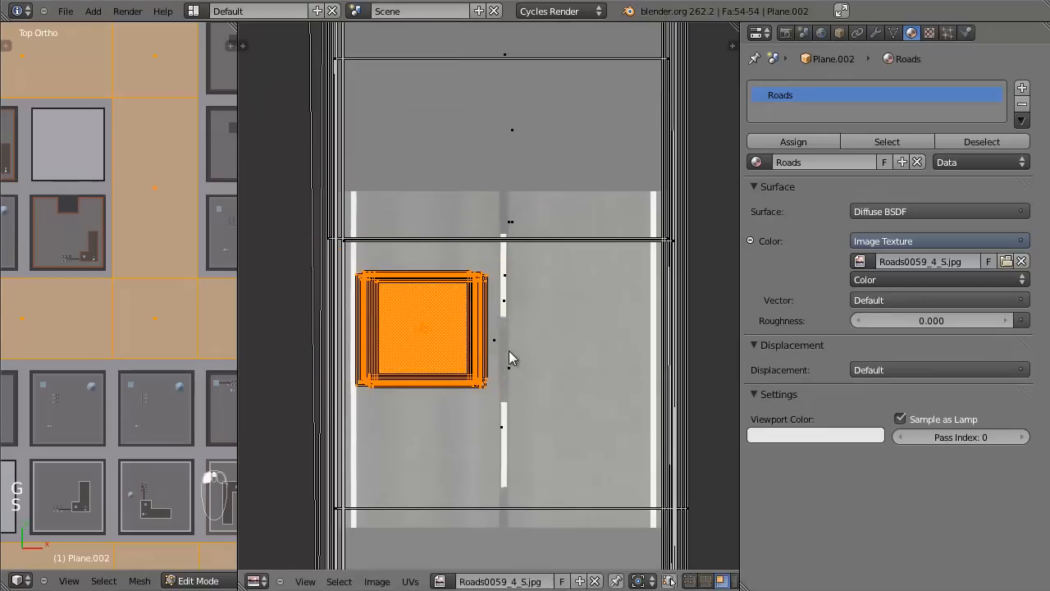
Fine-tune the intersection stack's position within the lane and scale it up slightly to fill the plain asphalt.
{"action": "scroll", "coordinate": [503, 348], "scroll_direction": "up", "scroll_amount": 3}
{"action": "middle_click_drag", "start_coordinate": [453, 338], "coordinate": [518, 312]}
{"action": "key", "text": "g"}
{"action": "middle_click", "coordinate": [528, 317]}
{"action": "left_click", "coordinate": [529, 317]}
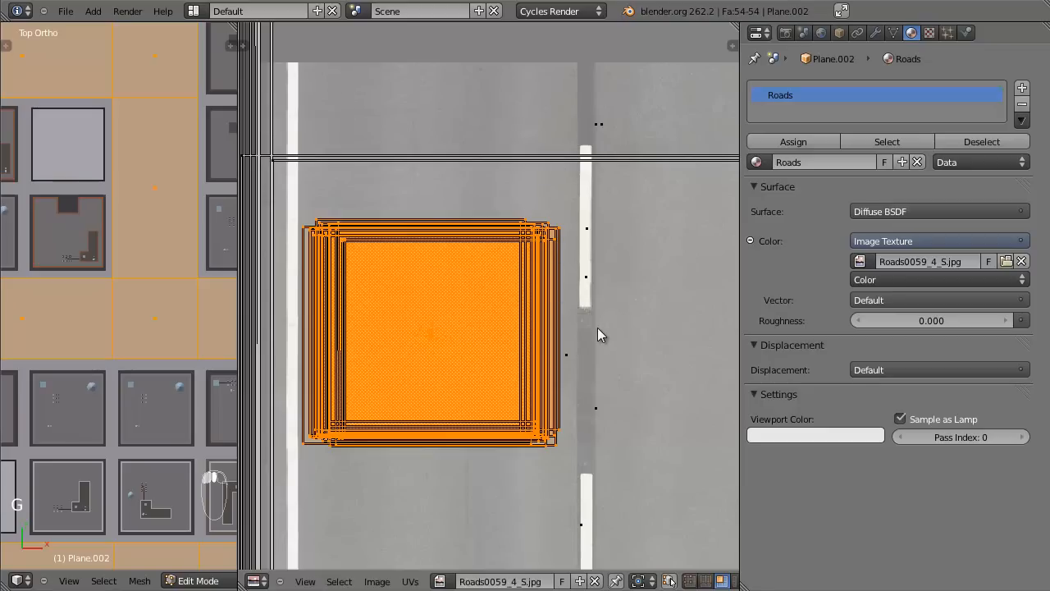
{"action": "scroll", "coordinate": [442, 408], "scroll_direction": "down", "scroll_amount": 2}
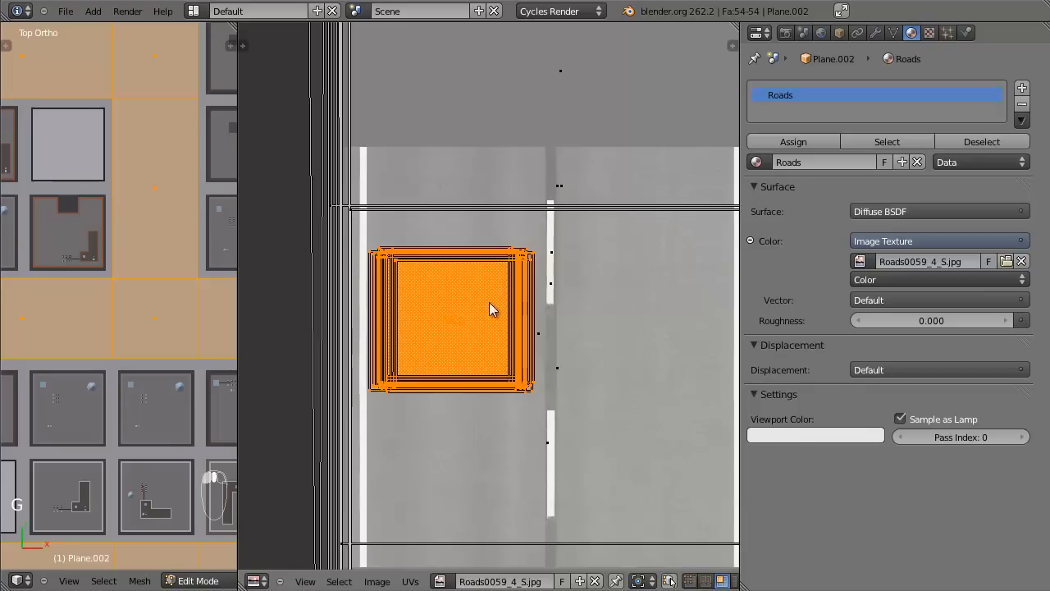
{"action": "scroll", "coordinate": [490, 310], "scroll_direction": "down", "scroll_amount": 4}
{"action": "scroll", "coordinate": [484, 305], "scroll_direction": "up", "scroll_amount": 6}
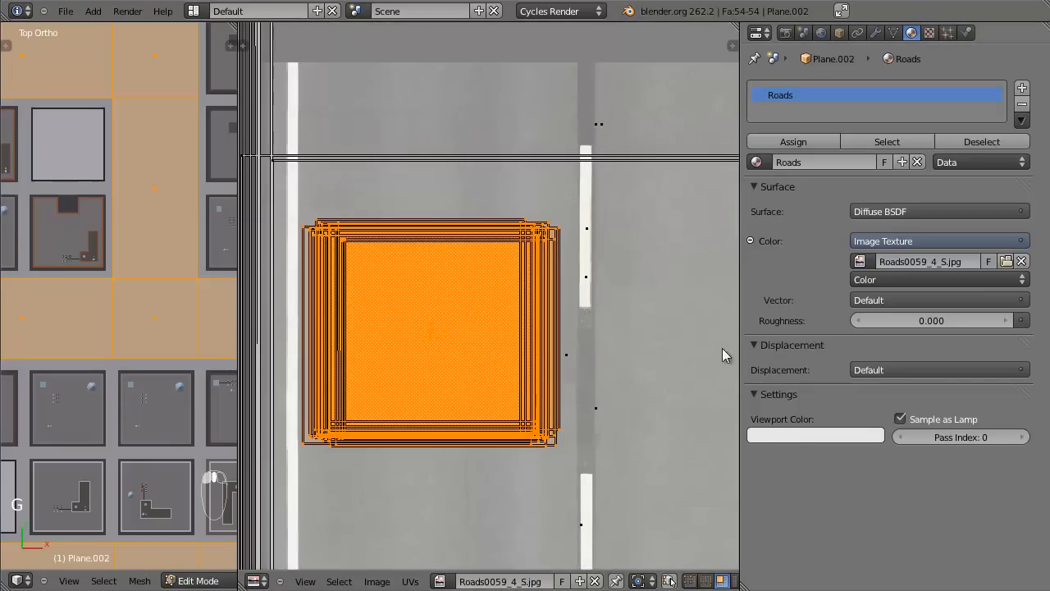
{"action": "key", "text": "s"}
{"action": "left_click", "coordinate": [684, 358]}
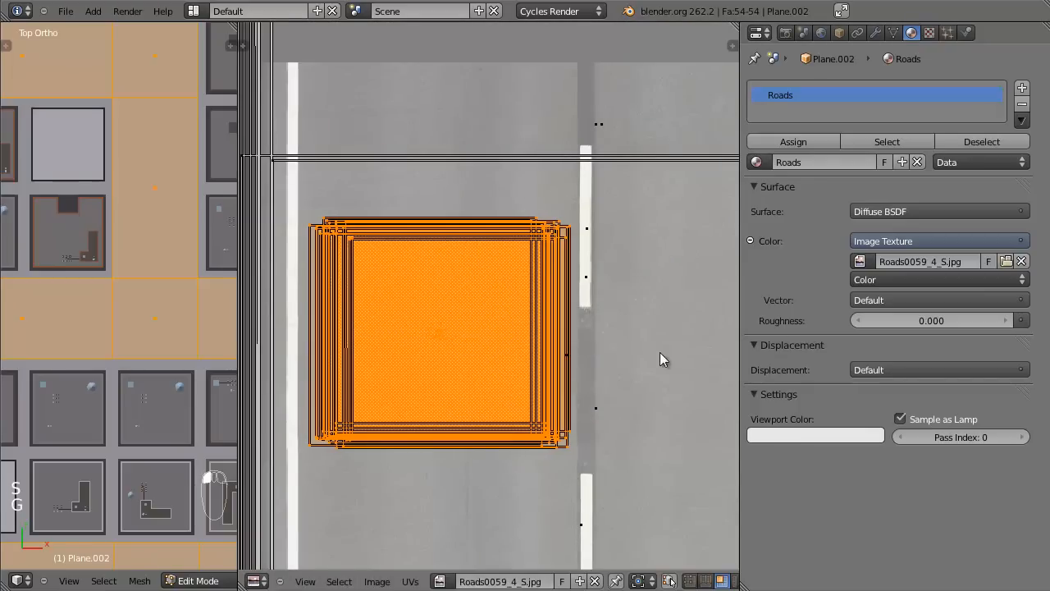
Nudge the intersection stack and scale it up slightly until it nearly fills the lane's plain asphalt, and leave Edit Mode.
{"action": "key", "text": "s"}
{"action": "left_click", "coordinate": [660, 359]}
{"action": "key", "text": "g"}
{"action": "left_click", "coordinate": [651, 348]}
{"action": "key", "text": "s"}
{"action": "left_click", "coordinate": [655, 347]}
{"action": "key", "text": "s"}
{"action": "left_click", "coordinate": [656, 349]}
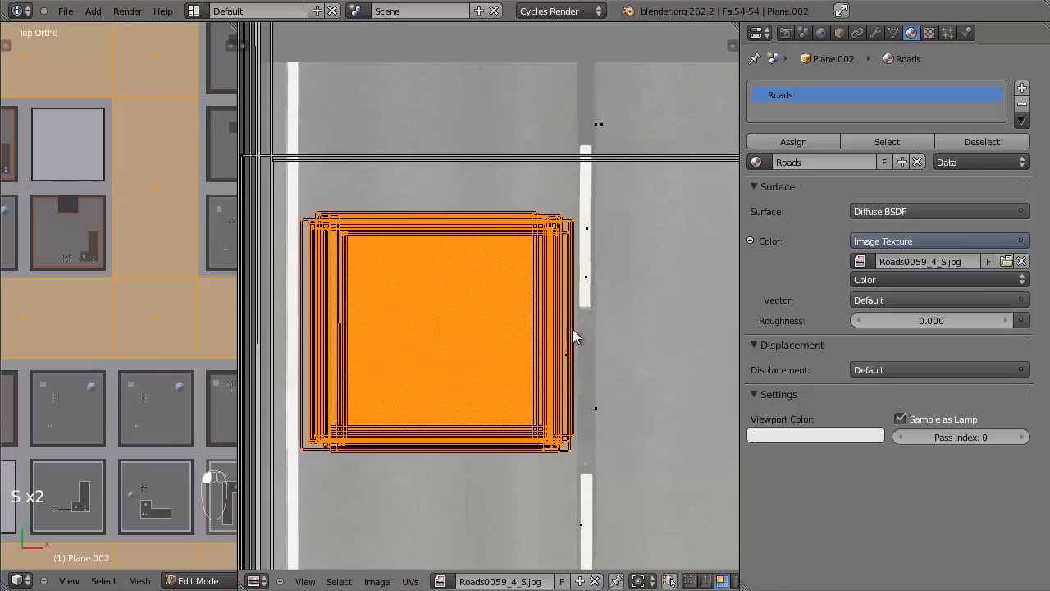
{"action": "key", "text": "Tab"}
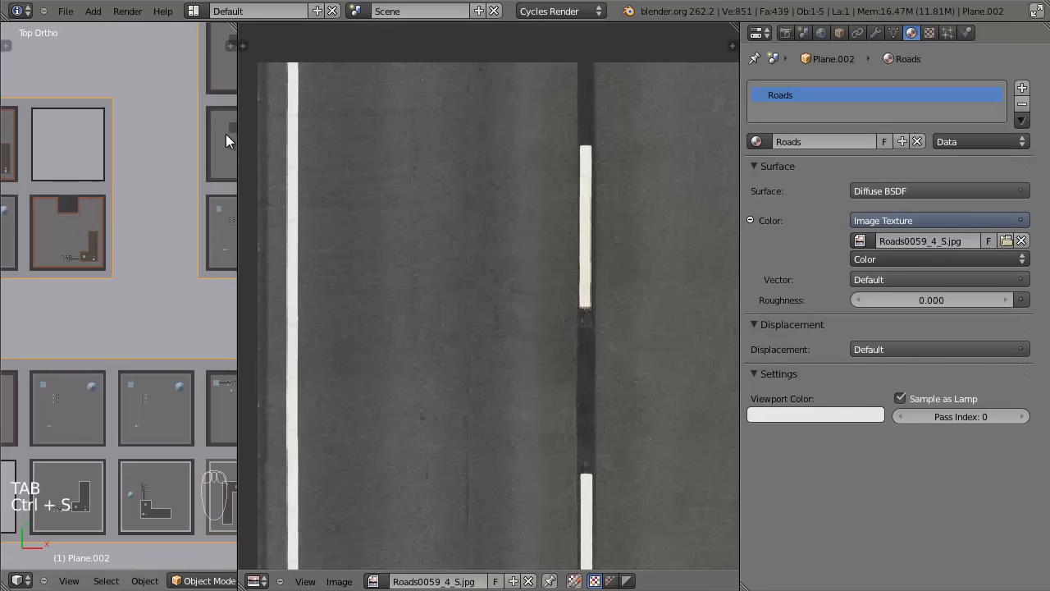
Merge the image editor area into the 3D view and display the city in Rendered shading.
{"action": "left_click_drag", "start_coordinate": [234, 28], "coordinate": [326, 39]}
{"action": "scroll", "coordinate": [510, 330], "scroll_direction": "down", "scroll_amount": 7}
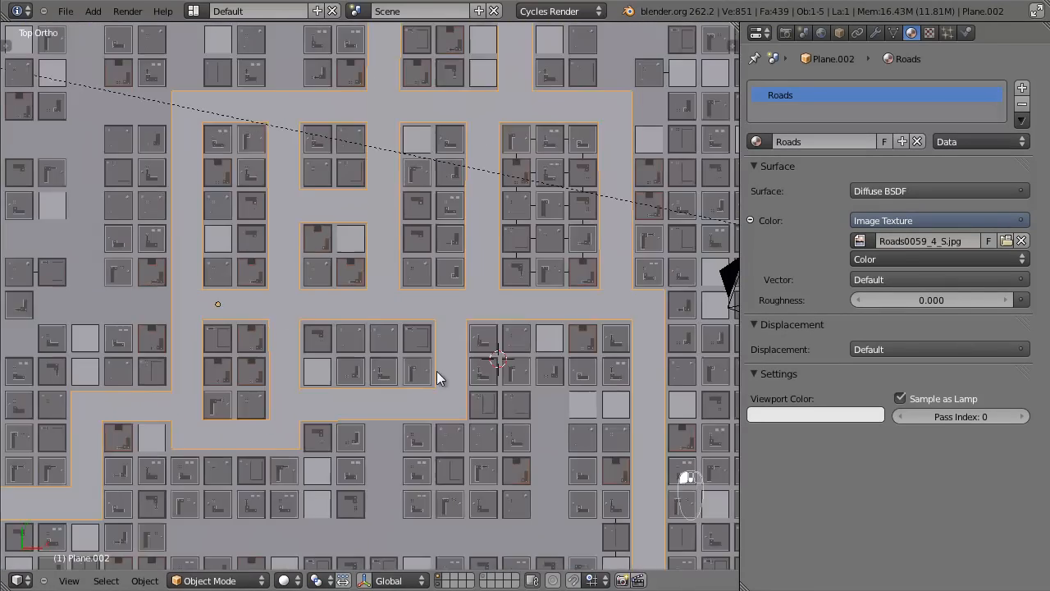
{"action": "middle_click_drag", "start_coordinate": [437, 371], "coordinate": [315, 272]}
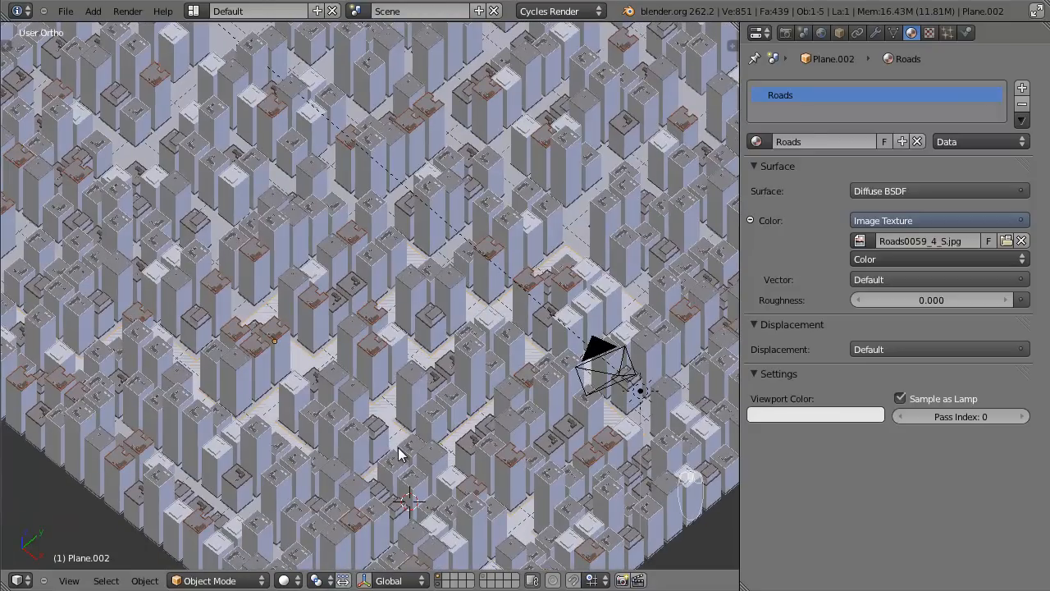
{"action": "left_click", "coordinate": [281, 580]}
{"action": "left_click", "coordinate": [312, 474]}
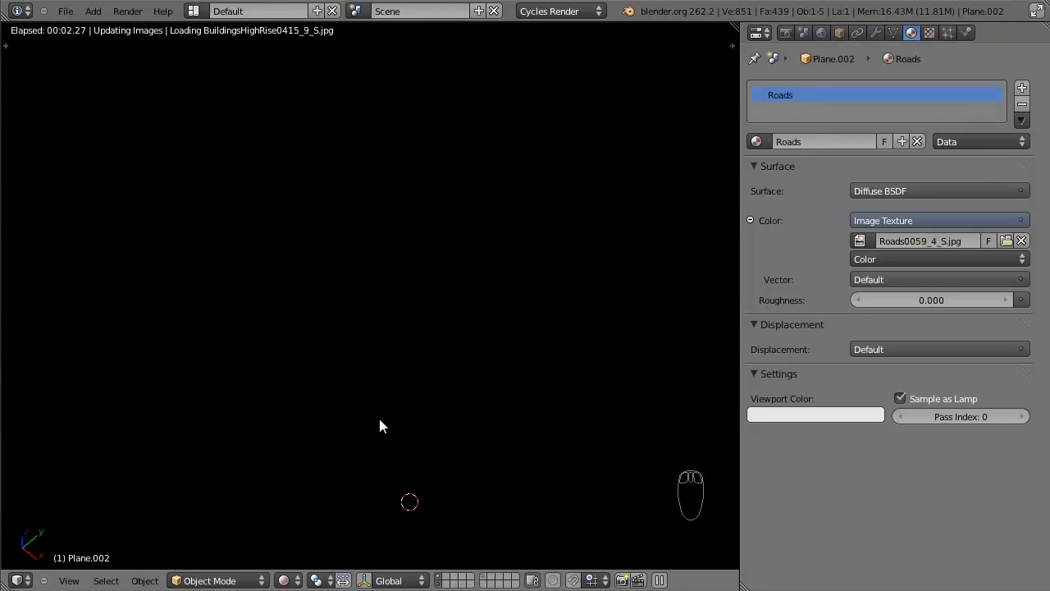
Examine the rendered street textures and intersections across the city from the top view.
{"action": "scroll", "coordinate": [428, 399], "scroll_direction": "up", "scroll_amount": 1}
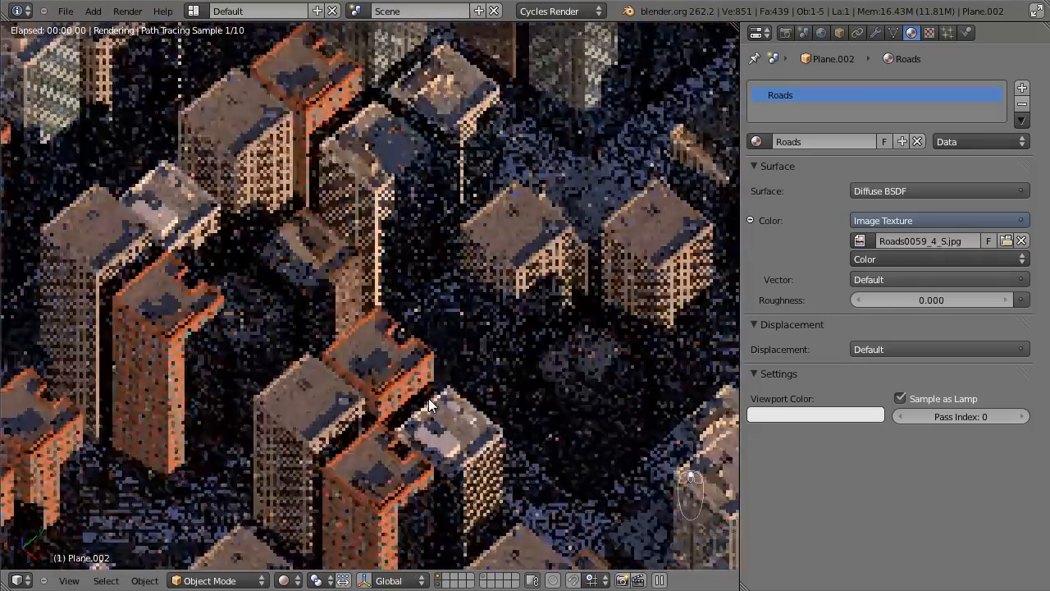
{"action": "key", "text": "KP_7"}
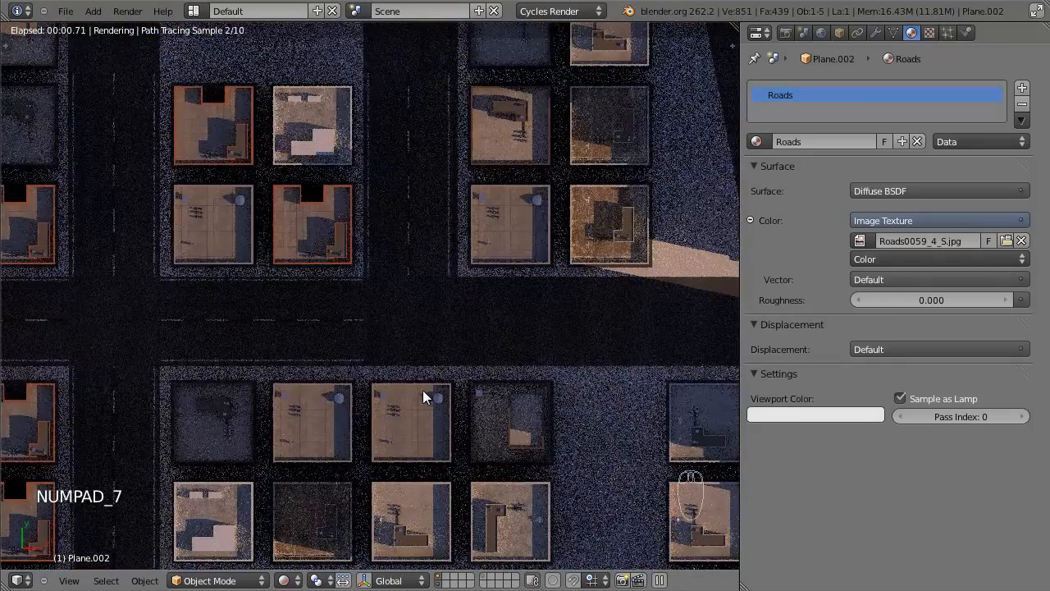
{"action": "middle_click_drag", "start_coordinate": [343, 401], "coordinate": [251, 430], "text": "shift"}
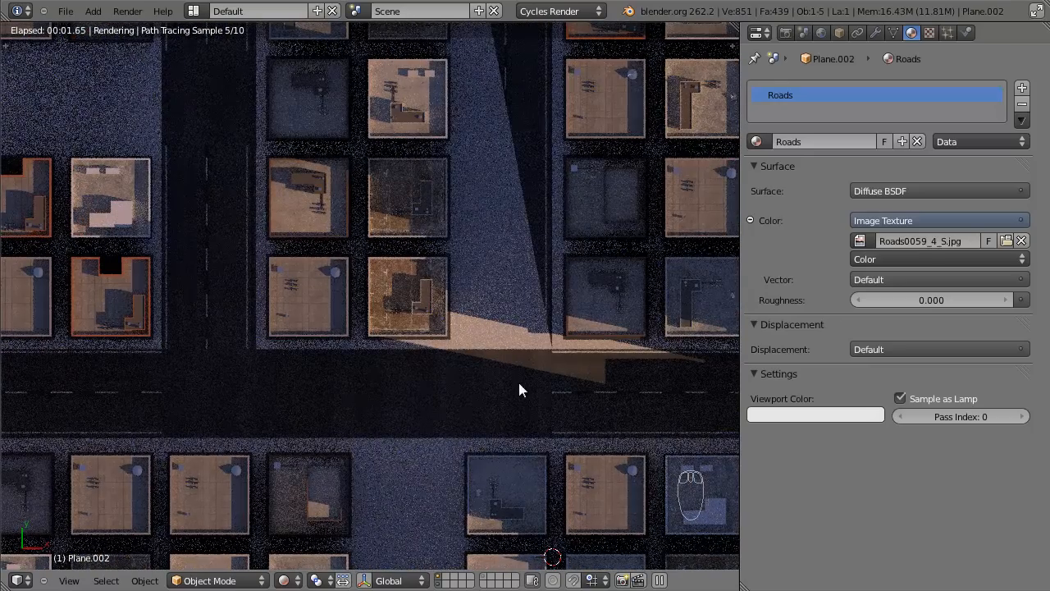
{"action": "scroll", "coordinate": [455, 398], "scroll_direction": "down", "scroll_amount": 1}
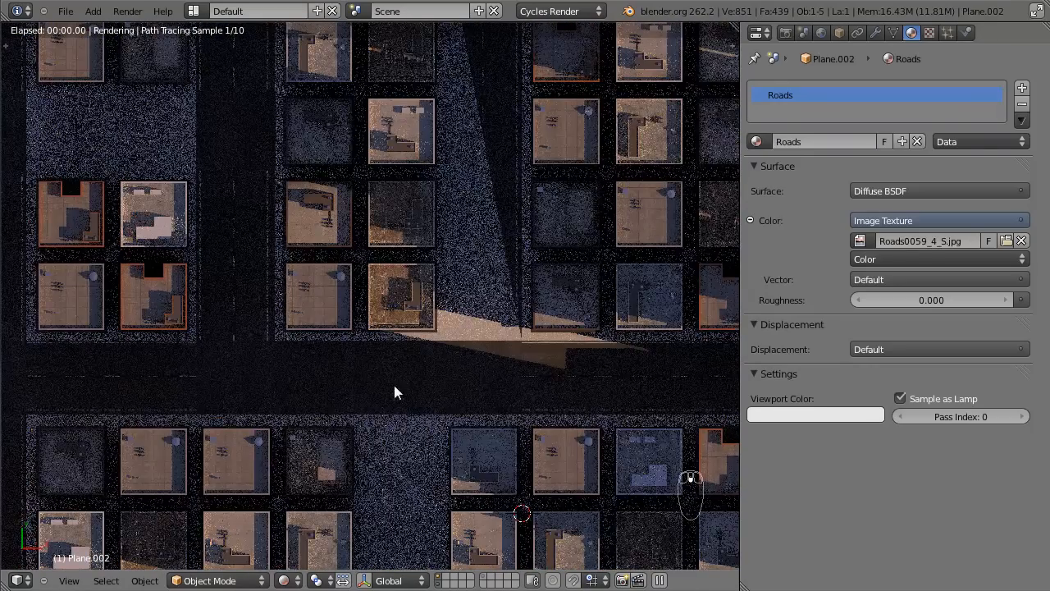
{"action": "scroll", "coordinate": [472, 376], "scroll_direction": "down", "scroll_amount": 1}
{"action": "middle_click_drag", "start_coordinate": [408, 361], "coordinate": [290, 389], "text": "shift"}
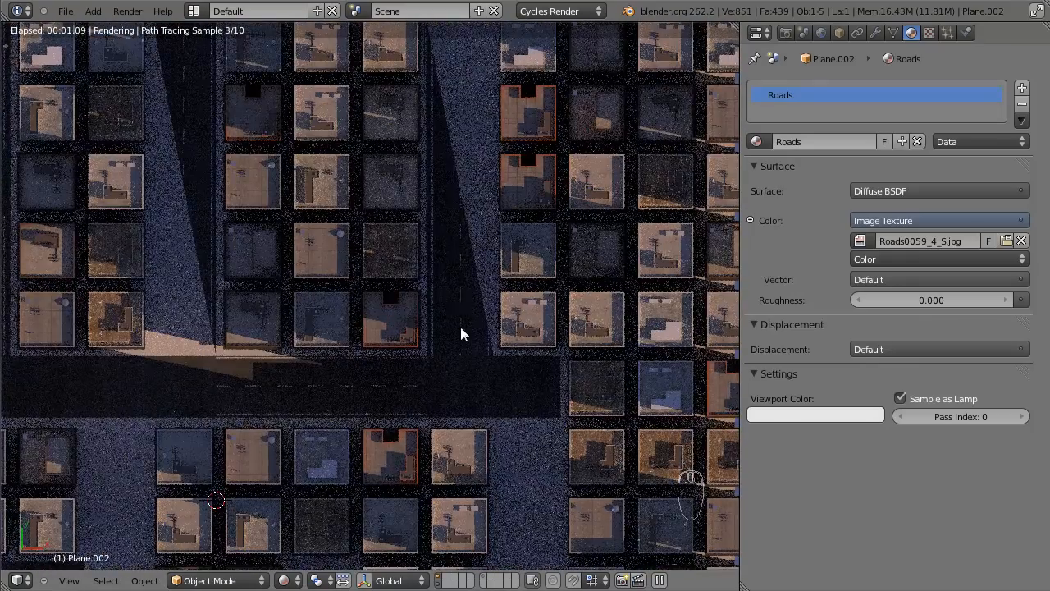
{"action": "middle_click_drag", "start_coordinate": [502, 448], "coordinate": [513, 499], "text": "shift"}
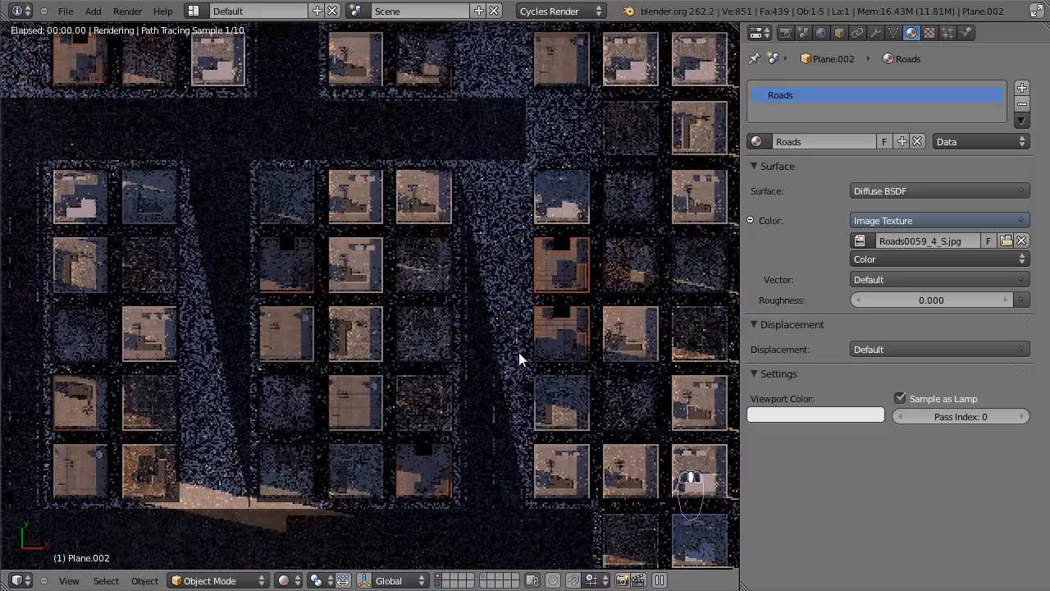
Leave Rendered shading, display the city in wireframe, and select the large ground plane beneath the buildings.
{"action": "left_click", "coordinate": [285, 580]}
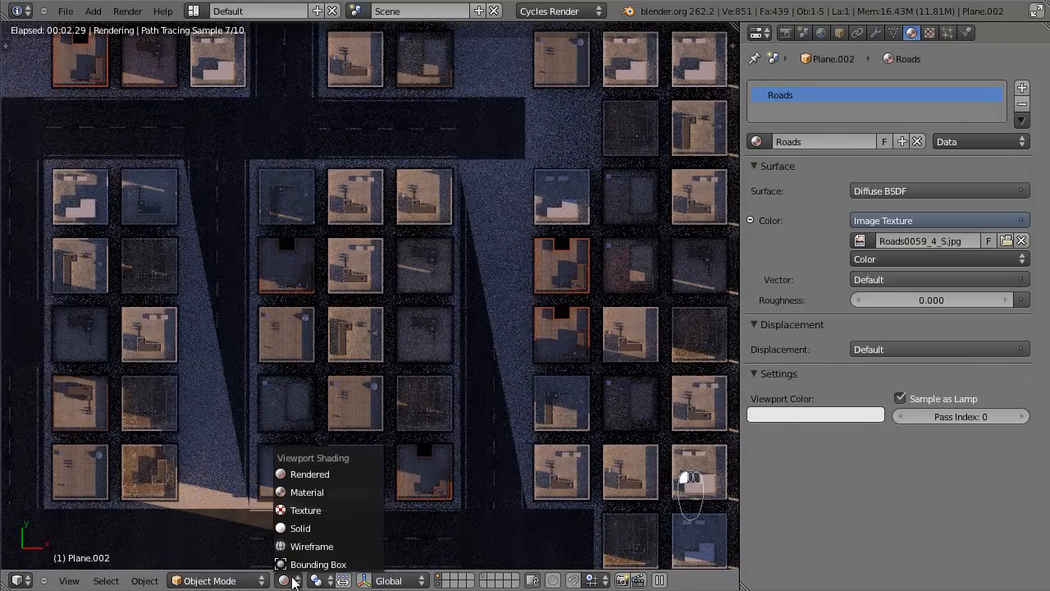
{"action": "left_click", "coordinate": [311, 535]}
{"action": "middle_click_drag", "start_coordinate": [428, 423], "coordinate": [289, 278]}
{"action": "key", "text": "z"}
{"action": "scroll", "coordinate": [496, 462], "scroll_direction": "down", "scroll_amount": 4}
{"action": "scroll", "coordinate": [529, 506], "scroll_direction": "down", "scroll_amount": 3}
{"action": "key", "text": "z"}
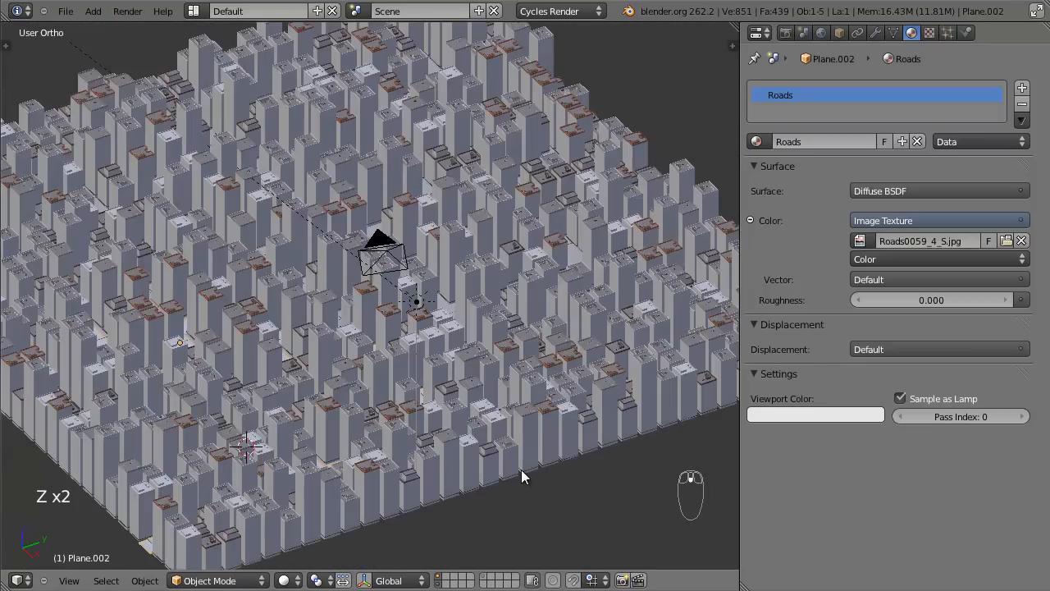
{"action": "key", "text": "z"}
{"action": "right_click", "coordinate": [521, 470]}
{"action": "right_click", "coordinate": [519, 469]}
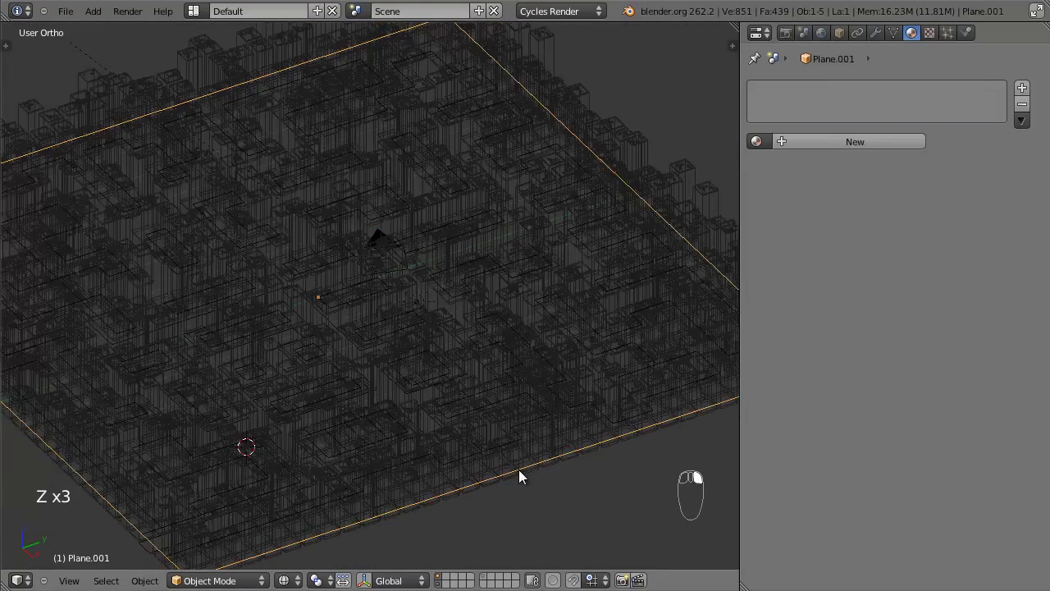
Adjust the ground plane's height in front view so it lies close to the street mesh.
{"action": "key", "text": "KP_1"}
{"action": "scroll", "coordinate": [483, 387], "scroll_direction": "up", "scroll_amount": 2}
{"action": "middle_click_drag", "start_coordinate": [483, 387], "coordinate": [408, 140], "text": "shift"}
{"action": "scroll", "coordinate": [407, 140], "scroll_direction": "up", "scroll_amount": 5}
{"action": "mouse_move", "coordinate": [427, 213]}
{"action": "middle_mouse_down", "text": "shift"}
{"action": "mouse_move", "coordinate": [342, 275]}
{"action": "mouse_move", "coordinate": [309, 355]}
{"action": "middle_mouse_up", "text": "shift"}
{"action": "scroll", "coordinate": [339, 282], "scroll_direction": "up", "scroll_amount": 3}
{"action": "scroll", "coordinate": [341, 289], "scroll_direction": "up", "scroll_amount": 3}
{"action": "key", "text": "g"}
{"action": "left_click", "coordinate": [343, 311]}
Examine the city through the camera in Rendered shading.
{"action": "scroll", "coordinate": [309, 356], "scroll_direction": "down", "scroll_amount": 7}
{"action": "key", "text": "z"}
{"action": "scroll", "coordinate": [310, 355], "scroll_direction": "down", "scroll_amount": 4}
{"action": "left_click", "coordinate": [294, 574]}
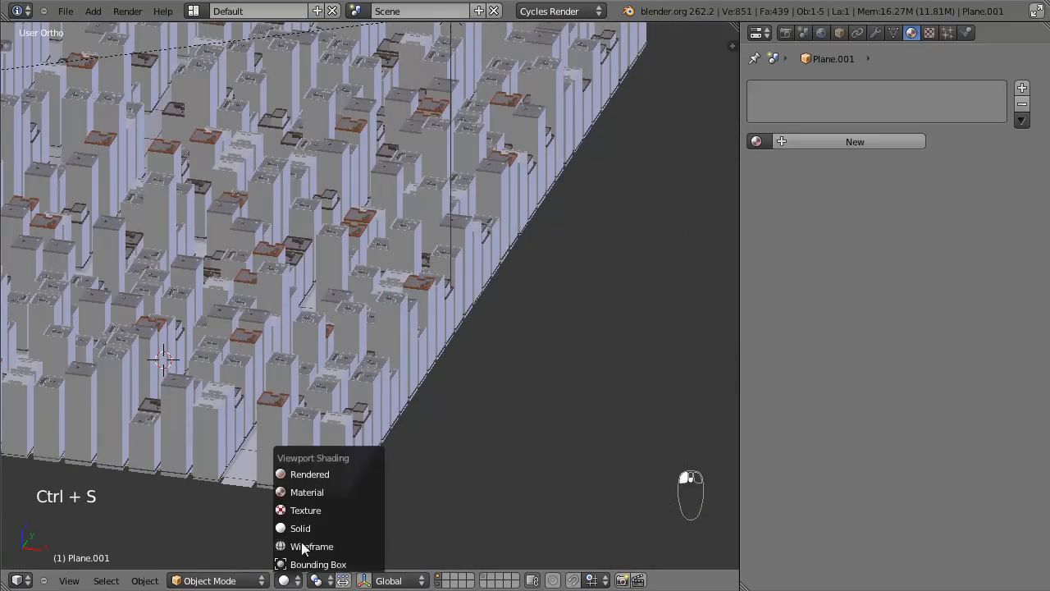
{"action": "left_click", "coordinate": [323, 473]}
{"action": "key", "text": "KP_0"}
{"action": "scroll", "coordinate": [369, 423], "scroll_direction": "up", "scroll_amount": 2}
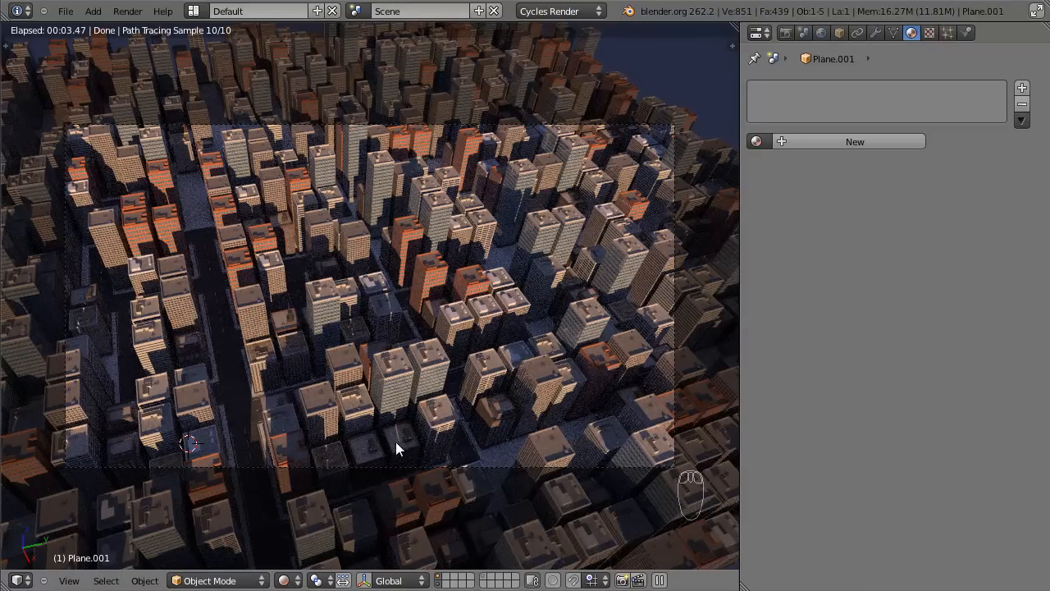
Return to a wireframe top view and place the 3D cursor on the street between the central blocks.
{"action": "left_click", "coordinate": [283, 580]}
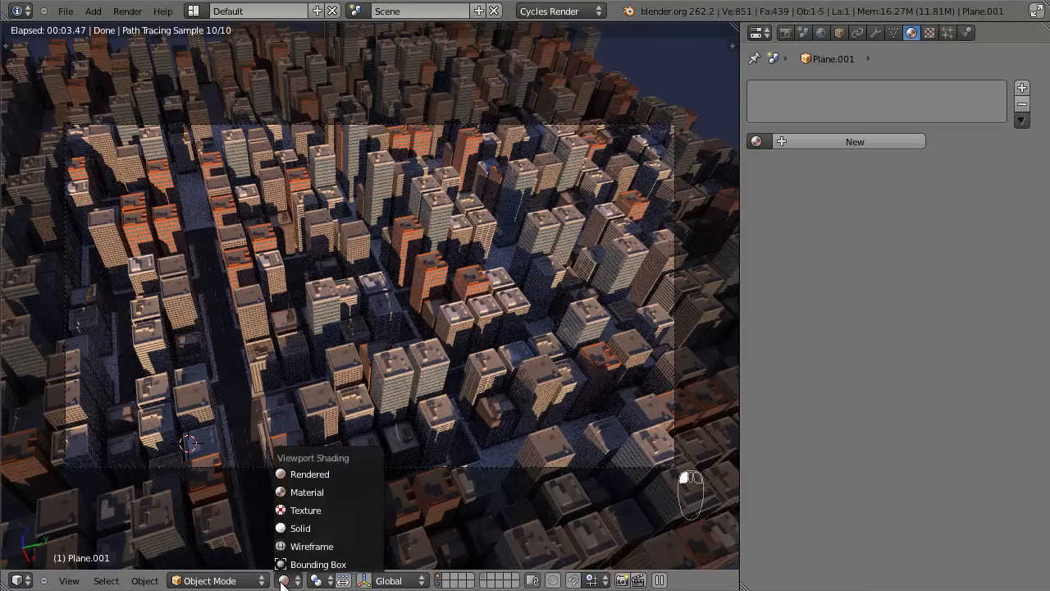
{"action": "left_click", "coordinate": [316, 528]}
{"action": "key", "text": "KP_7"}
{"action": "scroll", "coordinate": [477, 416], "scroll_direction": "down", "scroll_amount": 2}
{"action": "middle_click_drag", "start_coordinate": [345, 368], "coordinate": [508, 373], "text": "shift"}
{"action": "key", "text": "z"}
{"action": "scroll", "coordinate": [433, 364], "scroll_direction": "down", "scroll_amount": 3}
{"action": "middle_click_drag", "start_coordinate": [434, 372], "coordinate": [448, 388], "text": "shift"}
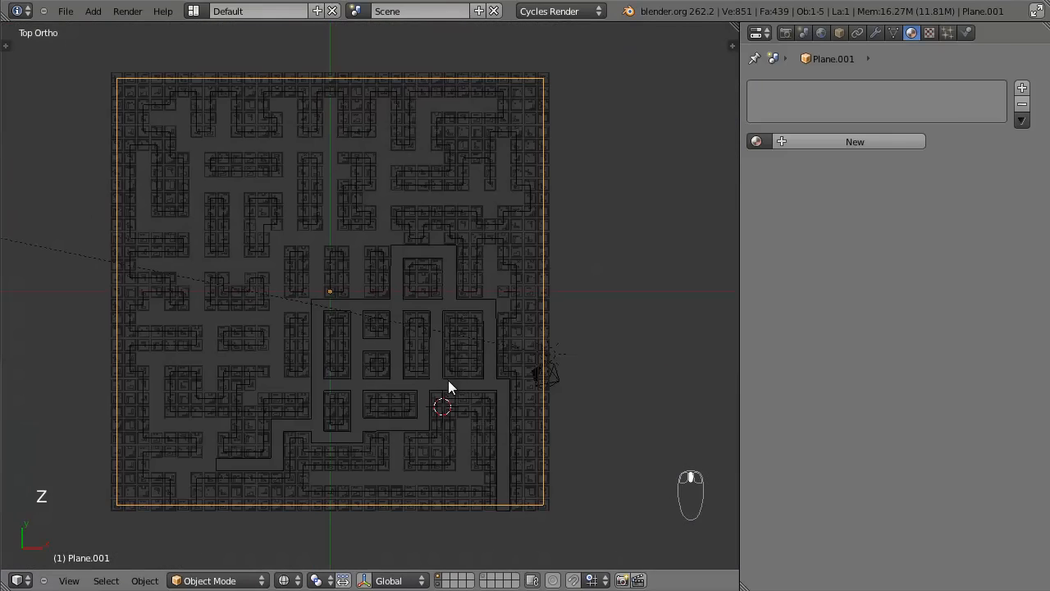
{"action": "scroll", "coordinate": [448, 380], "scroll_direction": "up", "scroll_amount": 6}
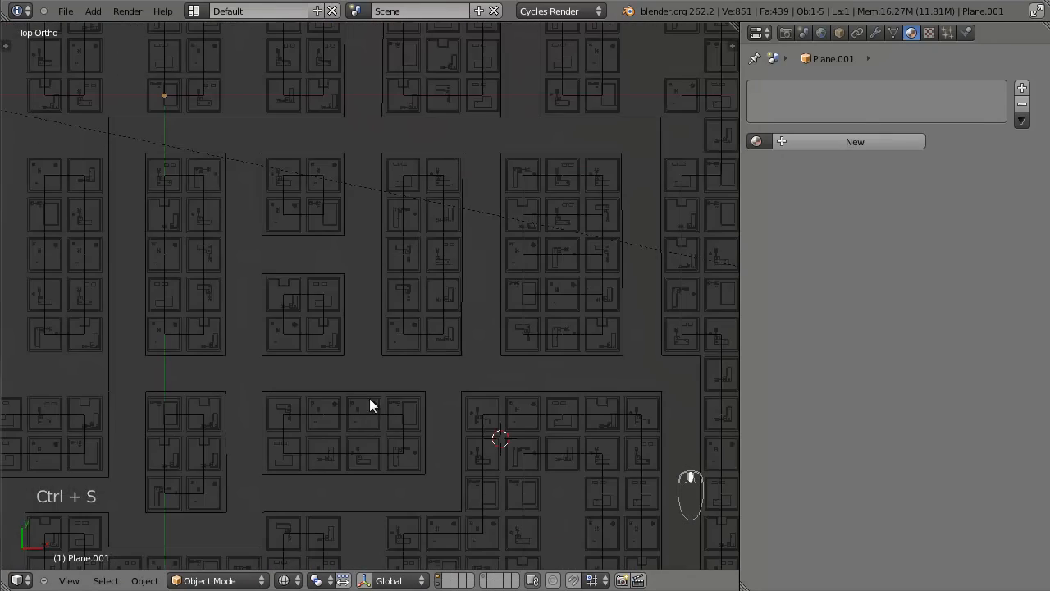
{"action": "scroll", "coordinate": [410, 402], "scroll_direction": "up", "scroll_amount": 2}
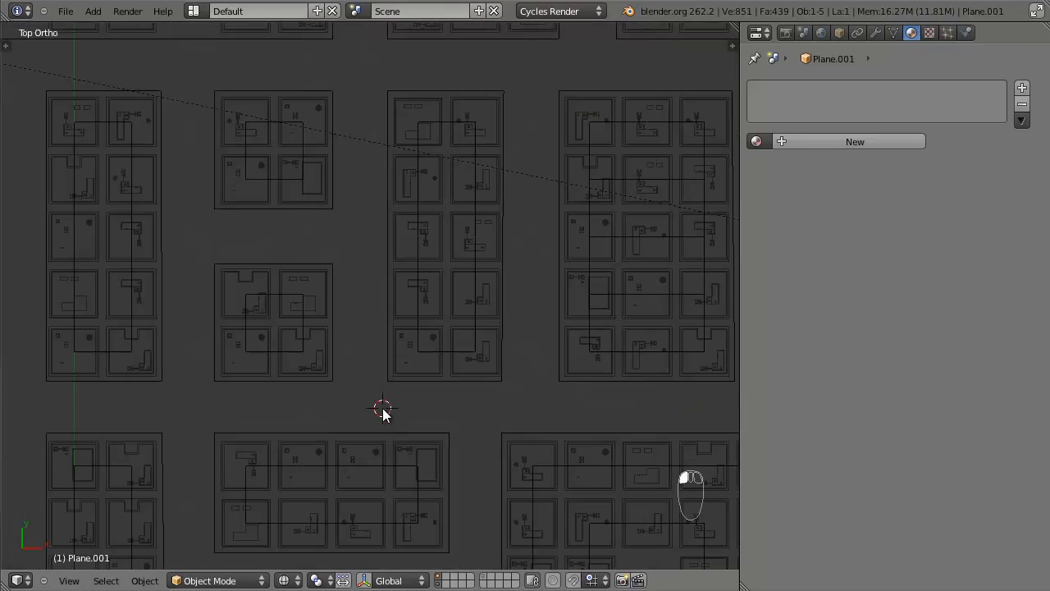
Add a cylinder mesh at the 3D cursor and set it to 6 vertices.
{"action": "key", "text": "shift+a"}
{"action": "key", "text": "shift+a"}
{"action": "mouse_move", "coordinate": [484, 286]}
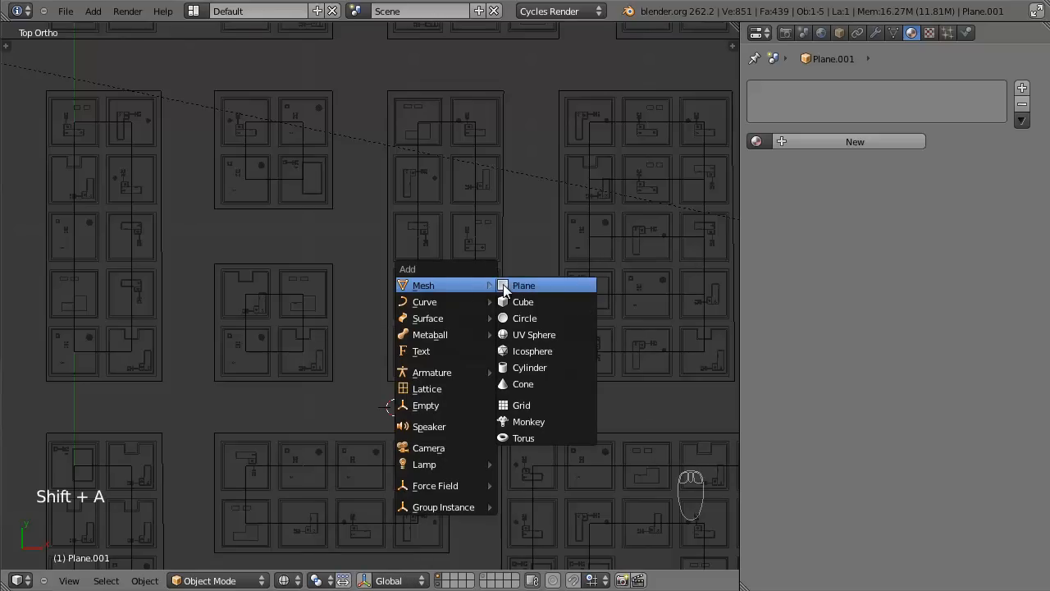
{"action": "left_click", "coordinate": [537, 368]}
{"action": "key", "text": "t"}
{"action": "left_click", "coordinate": [56, 450]}
{"action": "type", "text": "6"}
{"action": "key", "text": "Return"}
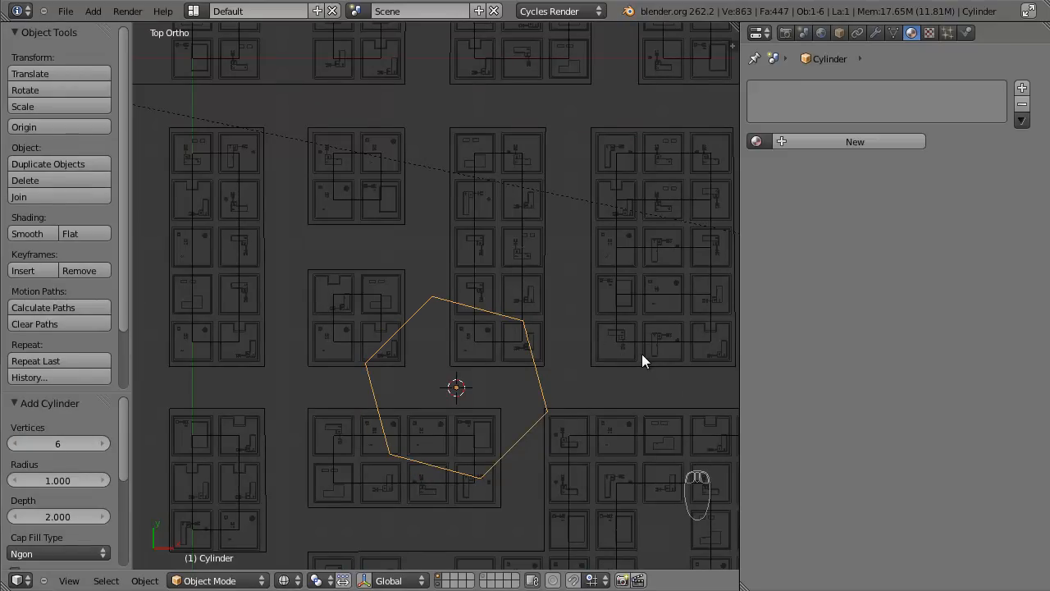
Scale the six-sided cylinder down to a small fraction of the road's width.
{"action": "key", "text": "t"}
{"action": "key", "text": "s"}
{"action": "left_click", "coordinate": [450, 331]}
{"action": "scroll", "coordinate": [598, 316], "scroll_direction": "up", "scroll_amount": 4}
{"action": "key", "text": "s"}
{"action": "left_click", "coordinate": [439, 402]}
{"action": "scroll", "coordinate": [436, 301], "scroll_direction": "up", "scroll_amount": 3}
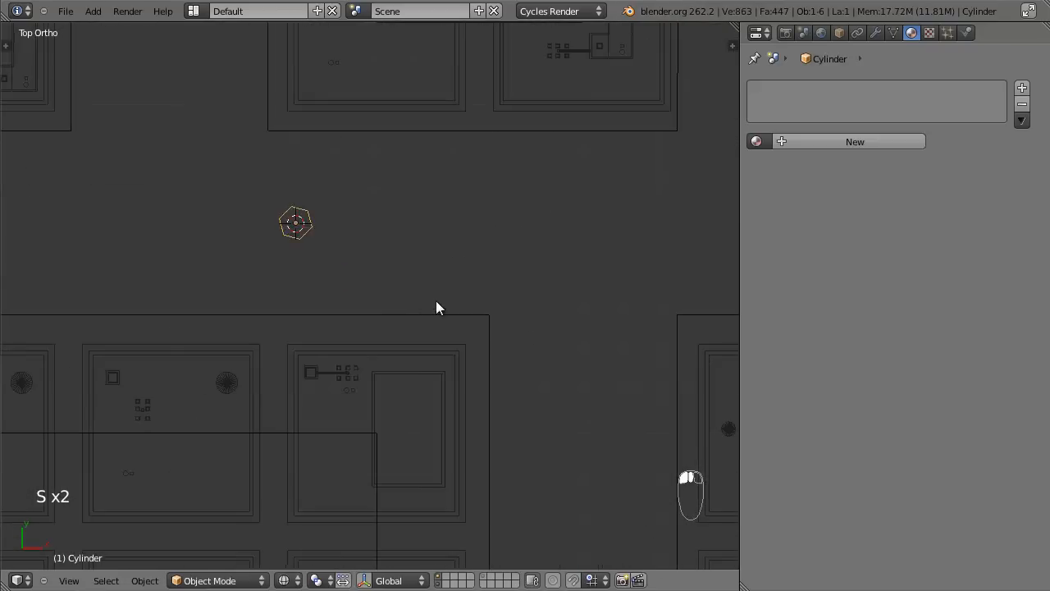
{"action": "key", "text": "s"}
{"action": "left_click", "coordinate": [350, 281]}
Move the small cylinder away from the middle of the street to the lamp post's position beside the road.
{"action": "key", "text": "g"}
{"action": "left_click", "coordinate": [366, 391]}
{"action": "key", "text": "g"}
{"action": "left_click", "coordinate": [374, 382]}
Switch to front view and scale the cylinder down further in Object Mode.
{"action": "key", "text": "KP_1"}
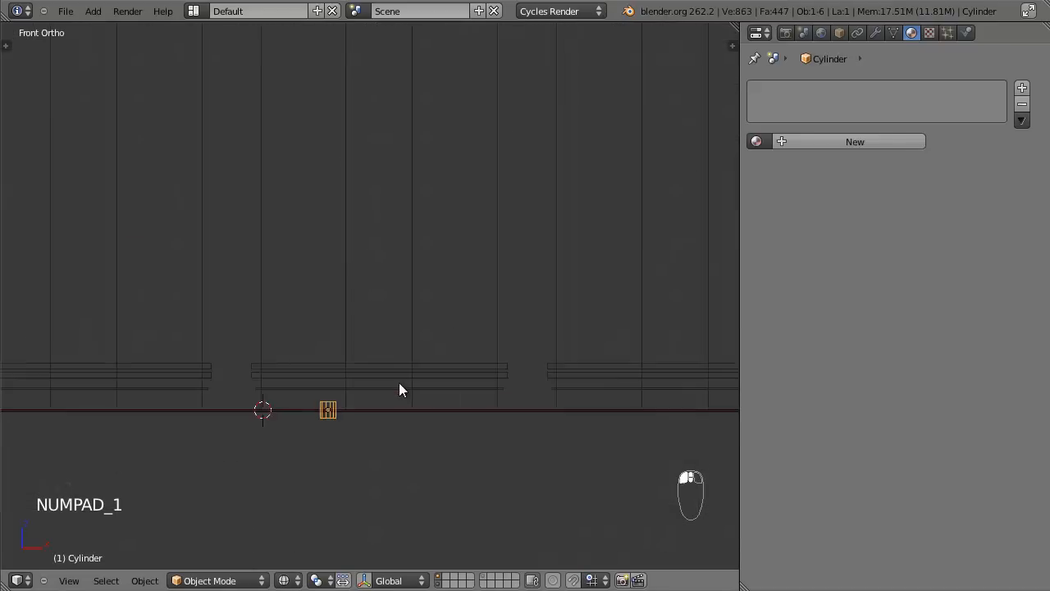
{"action": "key", "text": "Tab"}
{"action": "key", "text": "a"}
{"action": "key", "text": "a"}
{"action": "key", "text": "a"}
{"action": "key", "text": "a"}
{"action": "scroll", "coordinate": [335, 377], "scroll_direction": "up", "scroll_amount": 4}
{"action": "middle_click_drag", "start_coordinate": [417, 524], "coordinate": [461, 419], "text": "shift"}
{"action": "left_click", "coordinate": [420, 581]}
{"action": "scroll", "coordinate": [367, 427], "scroll_direction": "up", "scroll_amount": 2}
{"action": "middle_click_drag", "start_coordinate": [368, 427], "coordinate": [391, 364], "text": "shift"}
{"action": "key", "text": "Tab"}
{"action": "key", "text": "s"}
{"action": "left_click", "coordinate": [476, 343]}
{"action": "scroll", "coordinate": [423, 366], "scroll_direction": "down", "scroll_amount": 3}
Select the cylinder's top vertices in Edit Mode and raise them to form a tall post.
{"action": "key", "text": "Tab"}
{"action": "key", "text": "a"}
{"action": "key", "text": "a"}
{"action": "key", "text": "a"}
{"action": "key", "text": "b"}
{"action": "left_click_drag", "start_coordinate": [320, 336], "coordinate": [387, 382]}
{"action": "key", "text": "a"}
{"action": "key", "text": "b"}
{"action": "left_click_drag", "start_coordinate": [321, 343], "coordinate": [368, 369]}
{"action": "key", "text": "g"}
{"action": "left_click", "coordinate": [372, 238]}
{"action": "scroll", "coordinate": [394, 311], "scroll_direction": "down", "scroll_amount": 1}
{"action": "scroll", "coordinate": [375, 237], "scroll_direction": "up", "scroll_amount": 2}
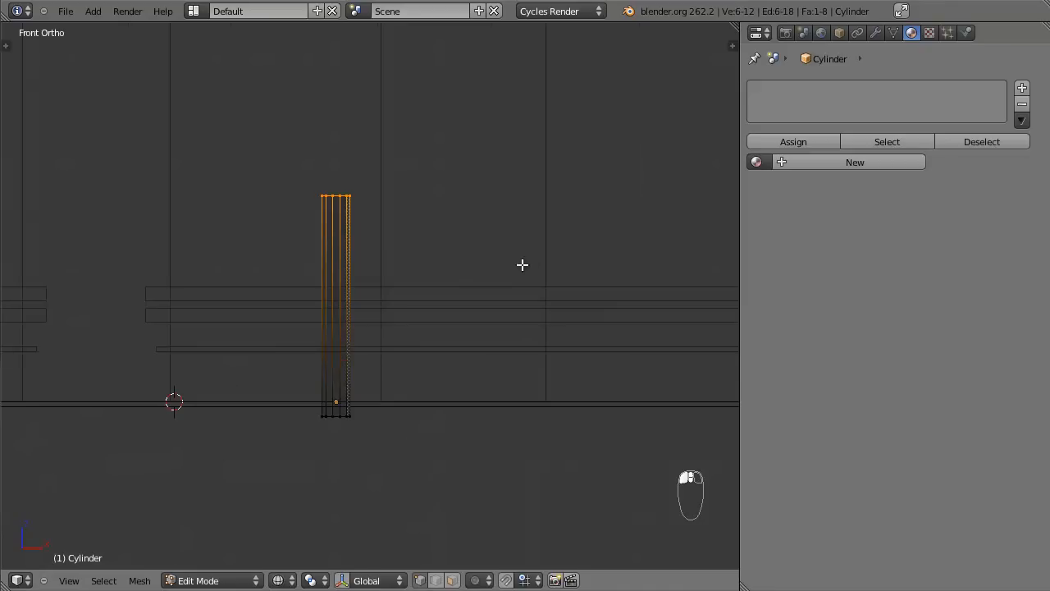
Scale the whole post down in Object Mode to make it thinner and shorter.
{"action": "key", "text": "a"}
{"action": "key", "text": "Tab"}
{"action": "key", "text": "s"}
{"action": "left_click", "coordinate": [432, 297]}
{"action": "key", "text": "s"}
{"action": "left_click", "coordinate": [420, 331]}
Select the thin post's top vertices and raise them along the Z axis to lengthen it.
{"action": "key", "text": "Tab"}
{"action": "key", "text": "a"}
{"action": "key", "text": "a"}
{"action": "key", "text": "b"}
{"action": "left_click_drag", "start_coordinate": [297, 312], "coordinate": [372, 394]}
{"action": "key", "text": "g"}
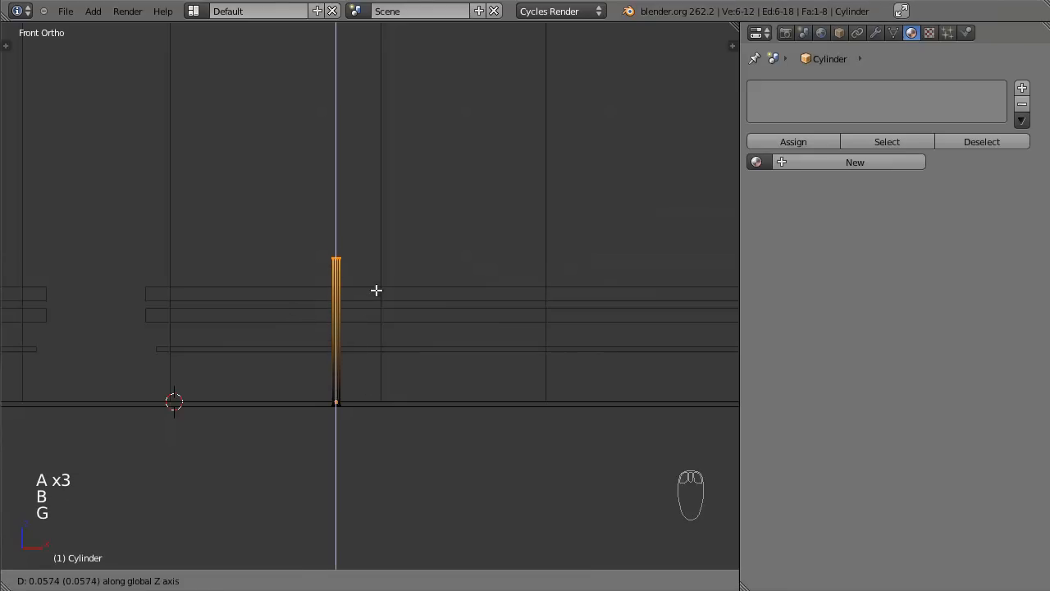
{"action": "left_click", "coordinate": [380, 261]}
Switch to right view and scale the post's top vertices to taper its upper end.
{"action": "scroll", "coordinate": [380, 262], "scroll_direction": "down", "scroll_amount": 2}
{"action": "key", "text": "KP_3"}
{"action": "scroll", "coordinate": [335, 260], "scroll_direction": "up", "scroll_amount": 3}
{"action": "key", "text": "s"}
{"action": "left_click", "coordinate": [305, 369]}
{"action": "key", "text": "s"}
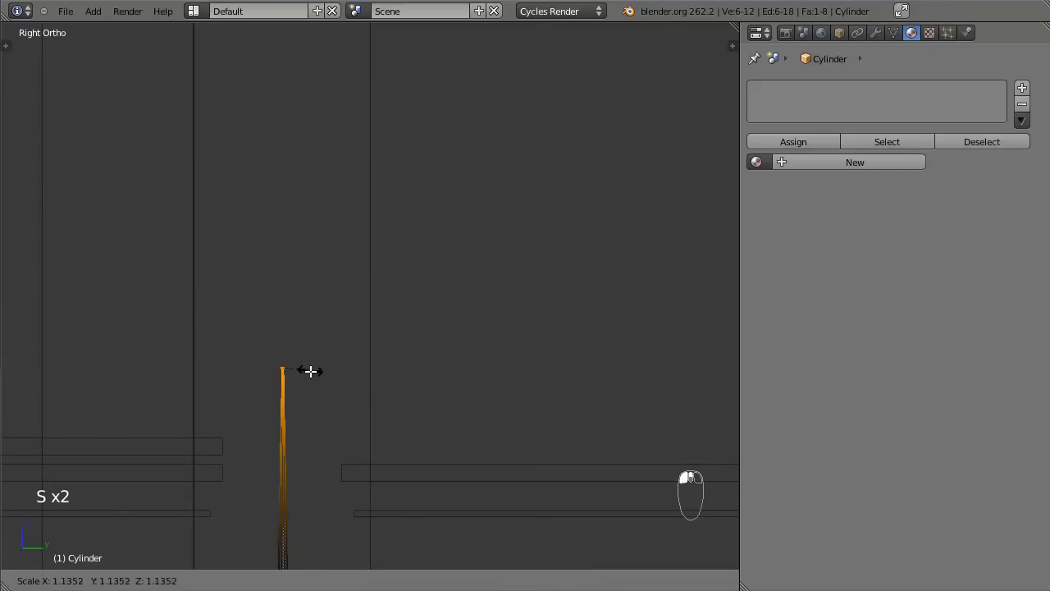
{"action": "left_click", "coordinate": [340, 382]}
{"action": "middle_click_drag", "start_coordinate": [339, 384], "coordinate": [362, 235], "text": "shift"}
{"action": "middle_click_drag", "start_coordinate": [313, 258], "coordinate": [339, 362], "text": "shift"}
Extrude a short segment from the post's top and rotate and move it to start a bend toward positive Y.
{"action": "scroll", "coordinate": [350, 312], "scroll_direction": "up", "scroll_amount": 7}
{"action": "middle_click_drag", "start_coordinate": [288, 395], "coordinate": [342, 289], "text": "shift"}
{"action": "scroll", "coordinate": [343, 289], "scroll_direction": "up", "scroll_amount": 2}
{"action": "key", "text": "e"}
{"action": "key", "text": "r"}
{"action": "key", "text": "g"}
{"action": "key", "text": "r"}
{"action": "left_click", "coordinate": [370, 346]}
Extrude a second short bend segment, rotating and moving it further over toward the horizontal.
{"action": "key", "text": "e"}
{"action": "key", "text": "r"}
{"action": "key", "text": "g"}
{"action": "key", "text": "r"}
{"action": "key", "text": "g"}
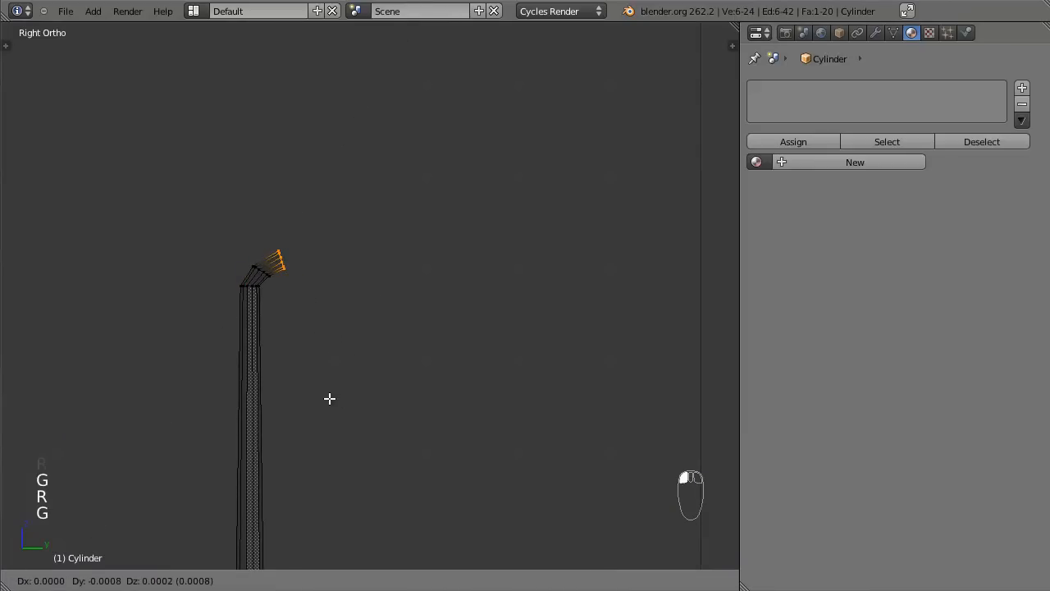
{"action": "left_click", "coordinate": [279, 375]}
{"action": "key", "text": "Tab"}
{"action": "key", "text": "Tab"}
{"action": "key", "text": "t"}
{"action": "key", "text": "t"}
{"action": "key", "text": "t"}
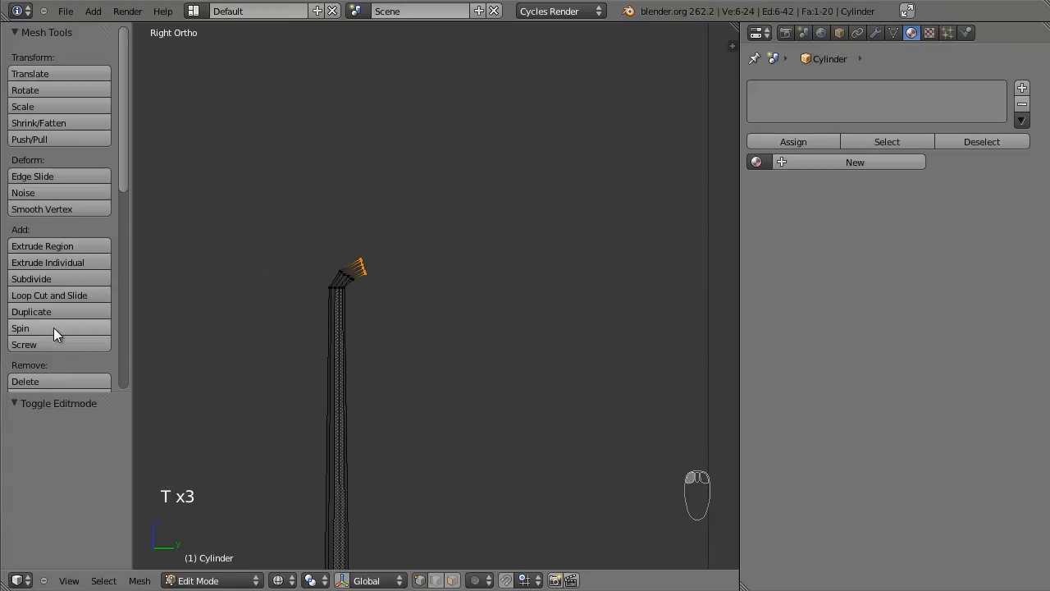
{"action": "key", "text": "t"}
Extrude a third bend segment and rotate and position its end until it is nearly horizontal.
{"action": "key", "text": "e"}
{"action": "key", "text": "g"}
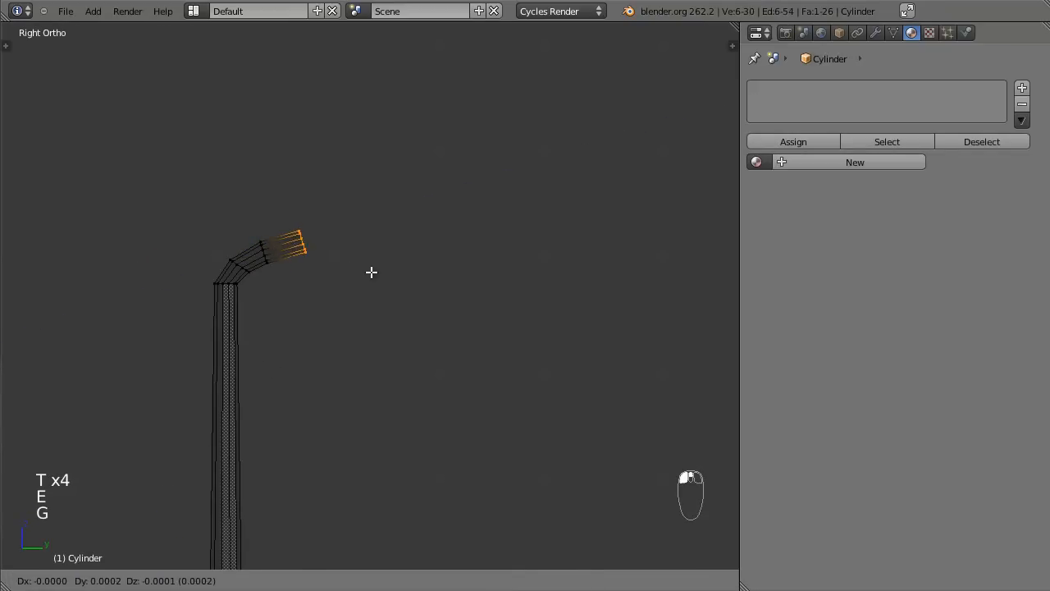
{"action": "key", "text": "r"}
{"action": "left_click", "coordinate": [358, 302]}
{"action": "key", "text": "g"}
{"action": "left_click", "coordinate": [361, 289]}
Extrude a long, slightly rising arm from the end of the bend and scale its tip down to taper it.
{"action": "scroll", "coordinate": [365, 291], "scroll_direction": "down", "scroll_amount": 2}
{"action": "key", "text": "e"}
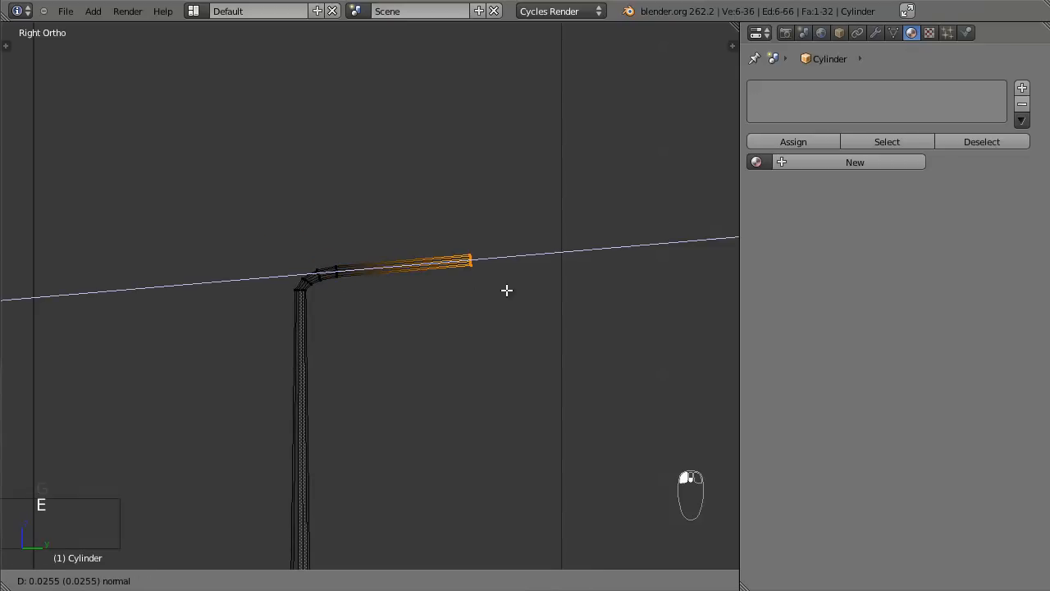
{"action": "left_click", "coordinate": [470, 294]}
{"action": "scroll", "coordinate": [313, 301], "scroll_direction": "up", "scroll_amount": 1}
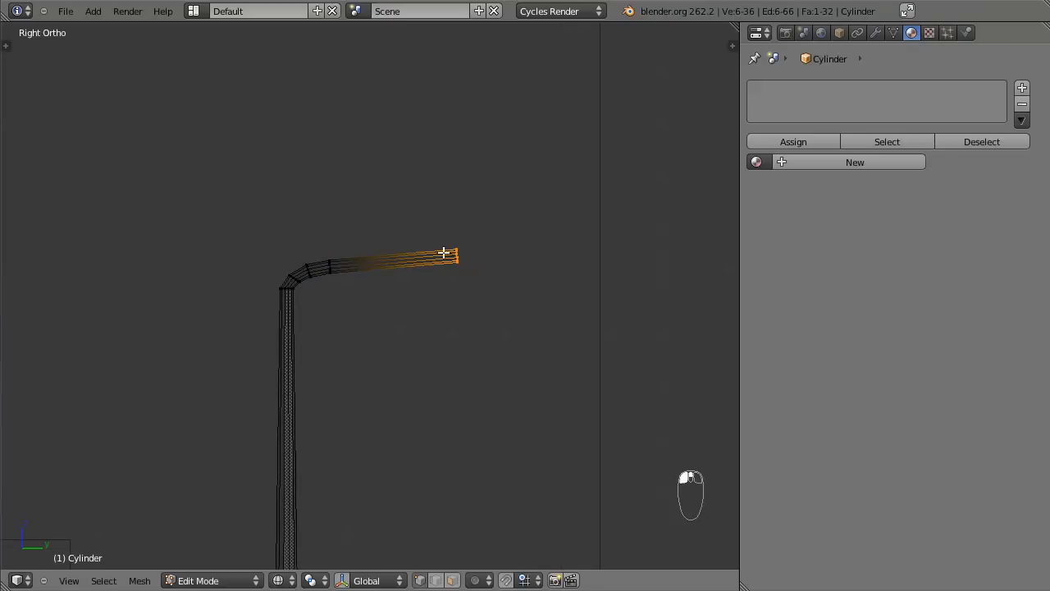
{"action": "scroll", "coordinate": [537, 254], "scroll_direction": "up", "scroll_amount": 3}
{"action": "key", "text": "s"}
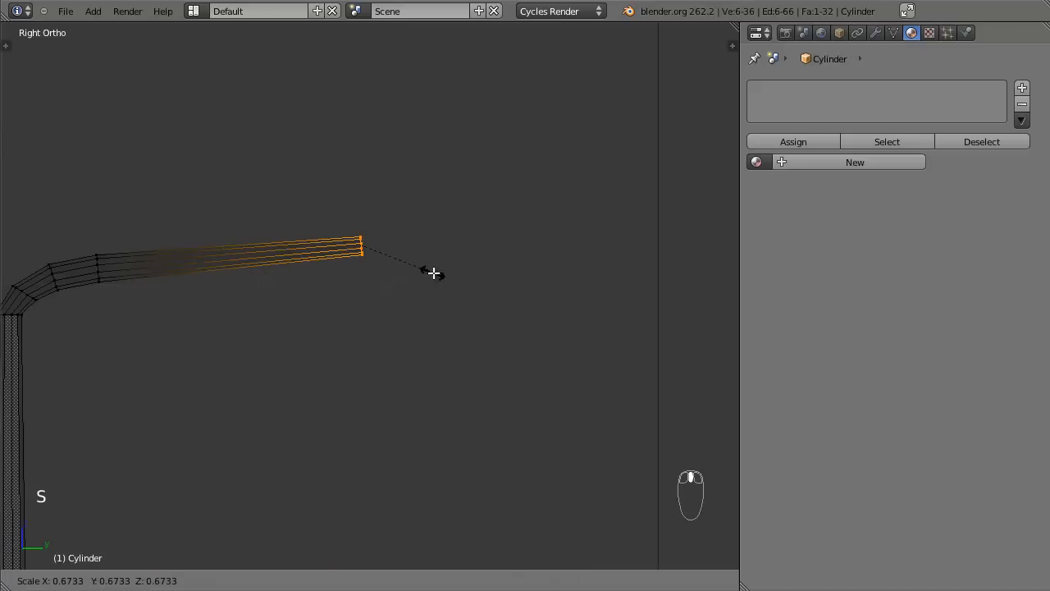
{"action": "left_click", "coordinate": [435, 273]}
Extrude and scale a wider lamp head at the arm's tip, narrow its far end and fill it with a face.
{"action": "key", "text": "e"}
{"action": "left_click", "coordinate": [449, 274]}
{"action": "key", "text": "s"}
{"action": "left_click", "coordinate": [495, 295]}
{"action": "key", "text": "e"}
{"action": "left_click", "coordinate": [558, 307]}
{"action": "key", "text": "g"}
{"action": "right_click", "coordinate": [555, 320]}
{"action": "key", "text": "e"}
{"action": "left_click", "coordinate": [503, 314]}
{"action": "key", "text": "s"}
{"action": "left_click", "coordinate": [565, 272]}
{"action": "mouse_move", "coordinate": [565, 271]}
{"action": "middle_mouse_down"}
{"action": "mouse_move", "coordinate": [422, 293]}
{"action": "mouse_move", "coordinate": [402, 380]}
{"action": "middle_mouse_up"}
{"action": "key", "text": "f"}
{"action": "key", "text": "Tab"}
{"action": "key", "text": "z"}
{"action": "scroll", "coordinate": [402, 373], "scroll_direction": "up", "scroll_amount": 4}
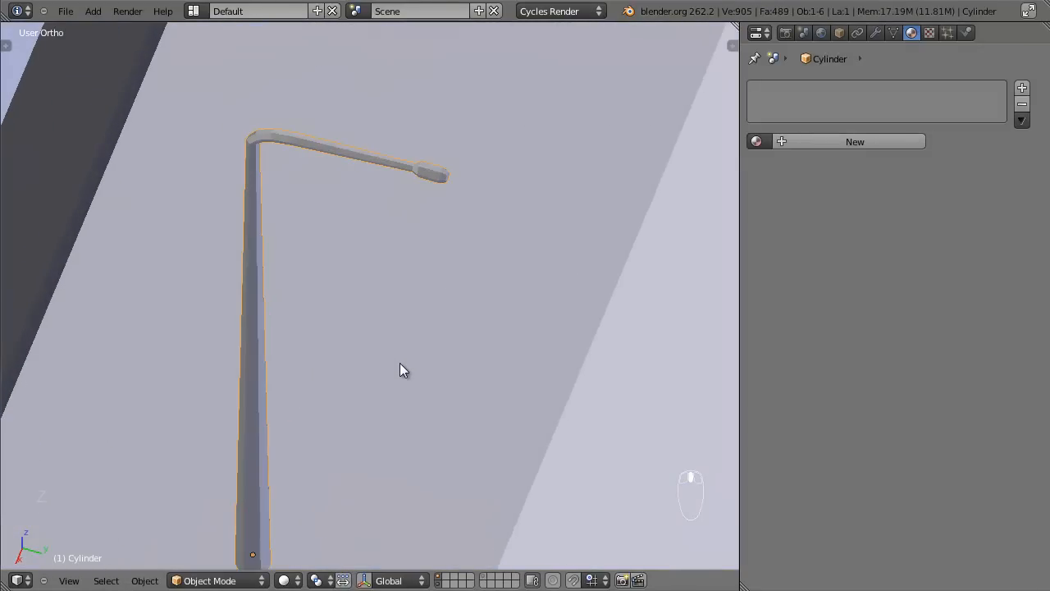
In top view, select the edge loop at the base of the lamp post and scale it.
{"action": "key", "text": "KP_7"}
{"action": "scroll", "coordinate": [339, 359], "scroll_direction": "up", "scroll_amount": 1}
{"action": "key", "text": "Tab"}
{"action": "key", "text": "z"}
{"action": "scroll", "coordinate": [282, 446], "scroll_direction": "down", "scroll_amount": 1}
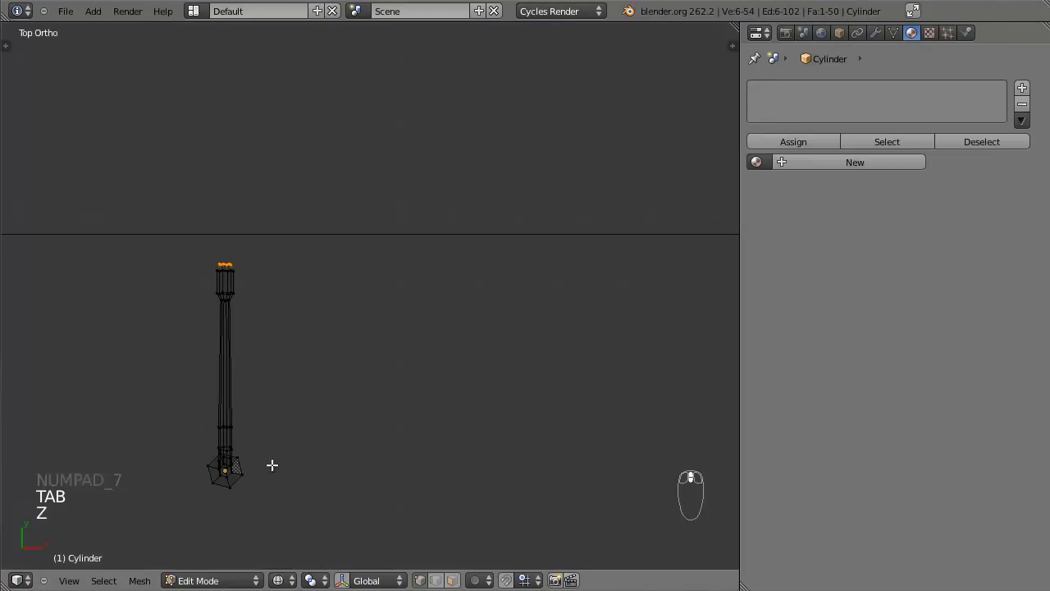
{"action": "right_click", "coordinate": [246, 467], "text": "alt"}
{"action": "key", "text": "s"}
{"action": "left_click", "coordinate": [280, 461]}
Return to object mode and apply smooth shading to the street lamp.
{"action": "scroll", "coordinate": [316, 430], "scroll_direction": "down", "scroll_amount": 3}
{"action": "key", "text": "Tab"}
{"action": "mouse_move", "coordinate": [348, 392]}
{"action": "middle_mouse_down"}
{"action": "mouse_move", "coordinate": [453, 311]}
{"action": "mouse_move", "coordinate": [419, 339]}
{"action": "middle_mouse_up"}
{"action": "key", "text": "z"}
{"action": "key", "text": "t"}
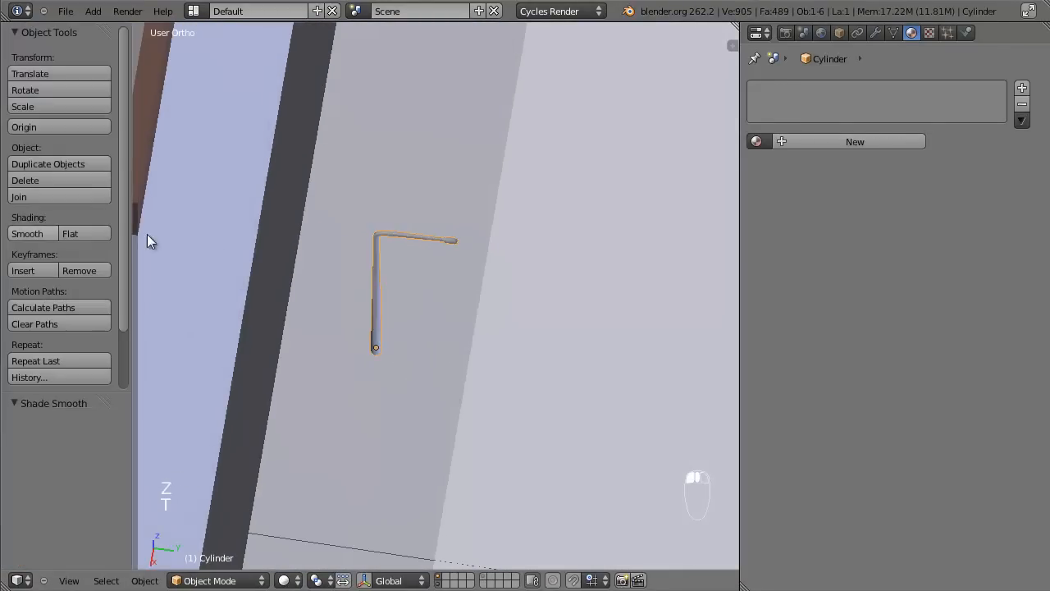
{"action": "key", "text": "t"}
{"action": "scroll", "coordinate": [457, 275], "scroll_direction": "down", "scroll_amount": 8}
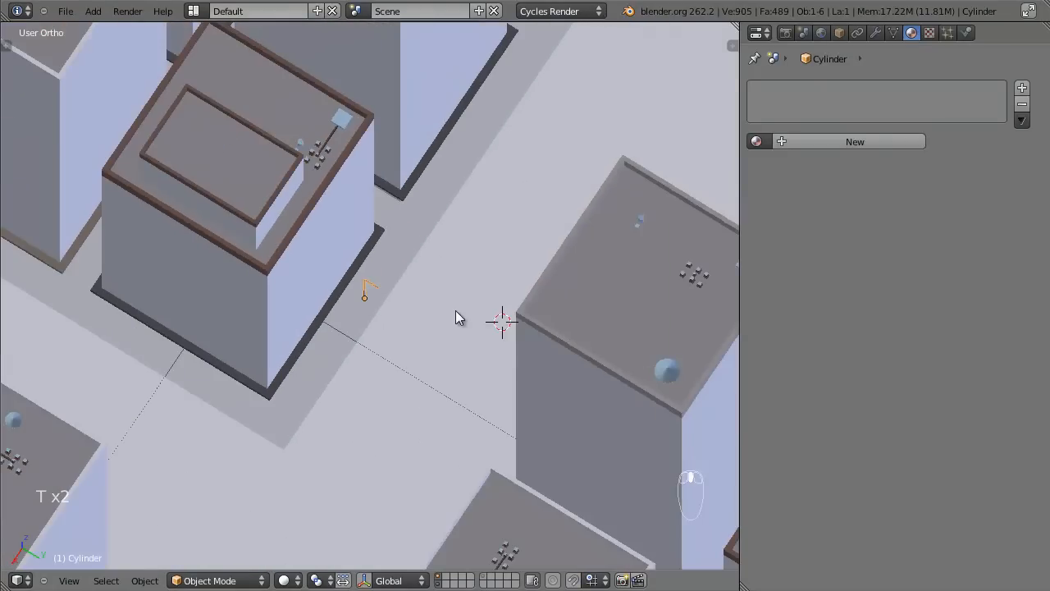
In top view, move the street lamp onto the centreline of the road.
{"action": "key", "text": "KP_7"}
{"action": "key", "text": "z"}
{"action": "scroll", "coordinate": [456, 310], "scroll_direction": "down", "scroll_amount": 5}
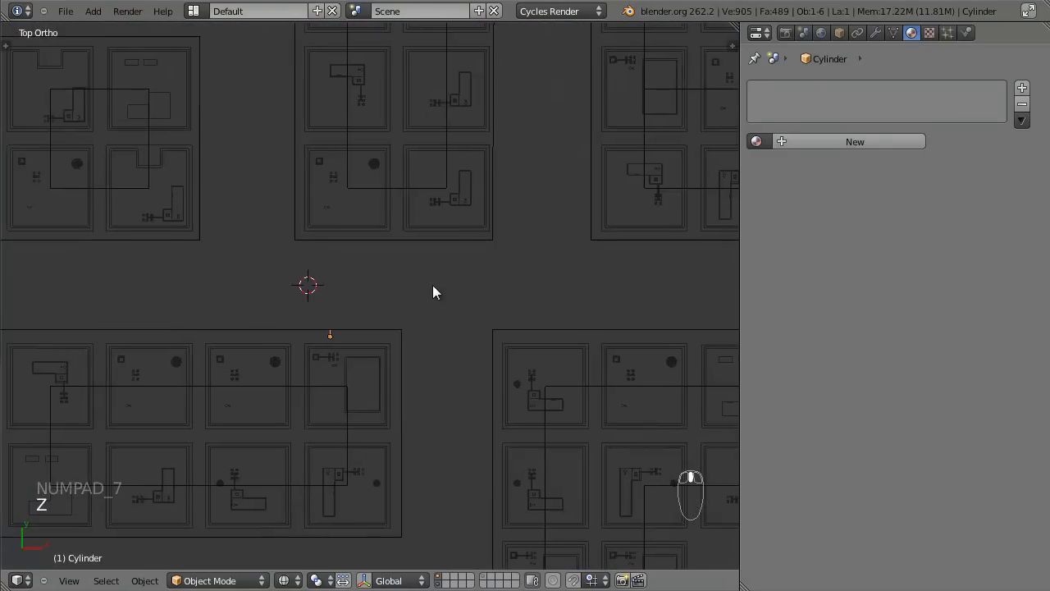
{"action": "key", "text": "g"}
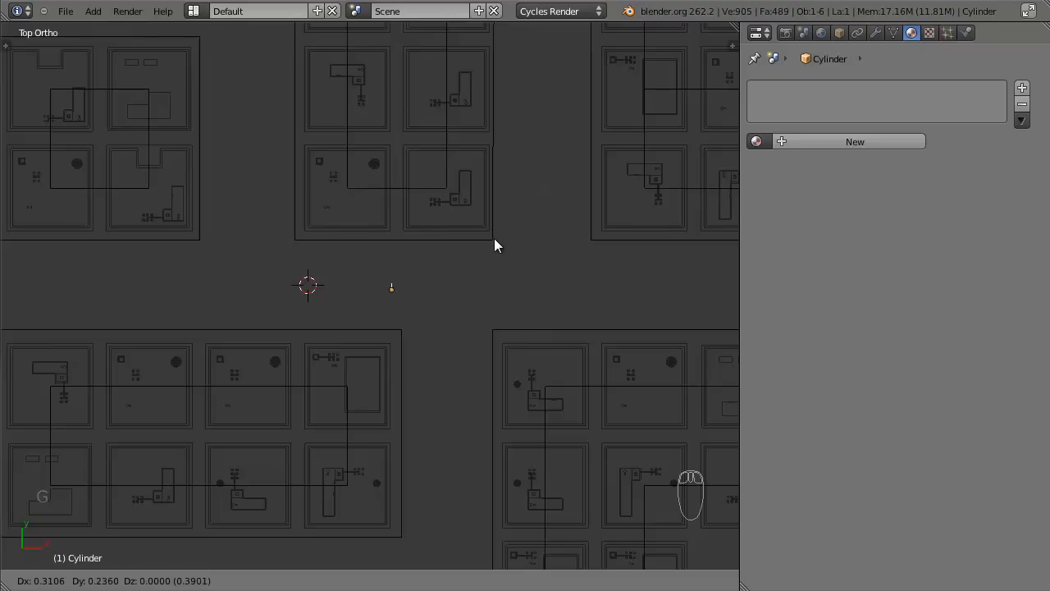
{"action": "left_click", "coordinate": [493, 239]}
Move all of the lamp's mesh along Y to the lower road edge, leaving the object's origin on the road's centreline.
{"action": "key", "text": "Tab"}
{"action": "scroll", "coordinate": [451, 273], "scroll_direction": "up", "scroll_amount": 4}
{"action": "key", "text": "g"}
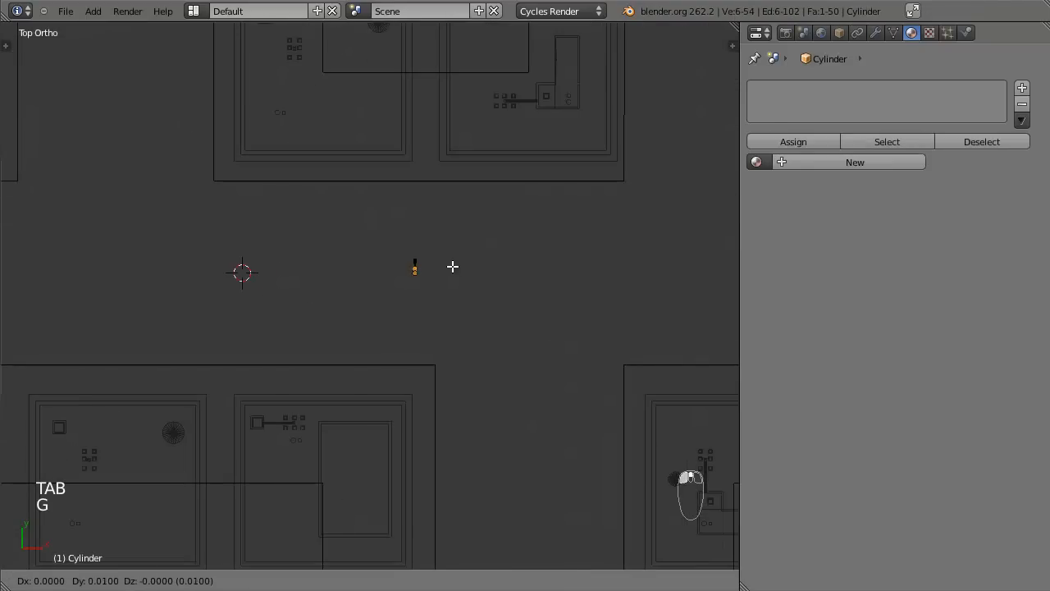
{"action": "right_click", "coordinate": [453, 264]}
{"action": "key", "text": "a"}
{"action": "key", "text": "a"}
{"action": "key", "text": "g"}
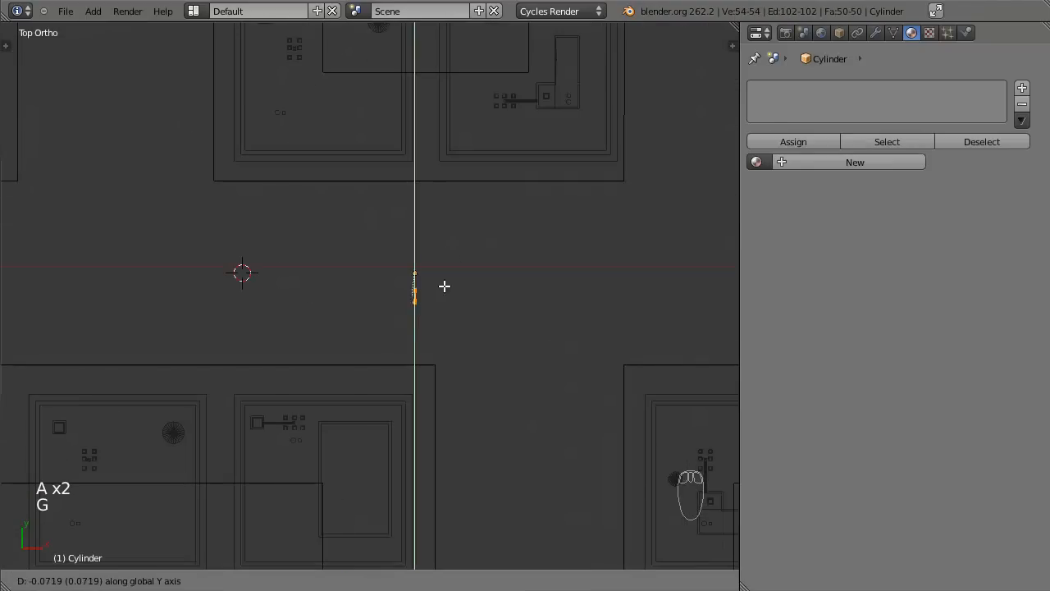
{"action": "left_click", "coordinate": [441, 351]}
{"action": "key", "text": "Tab"}
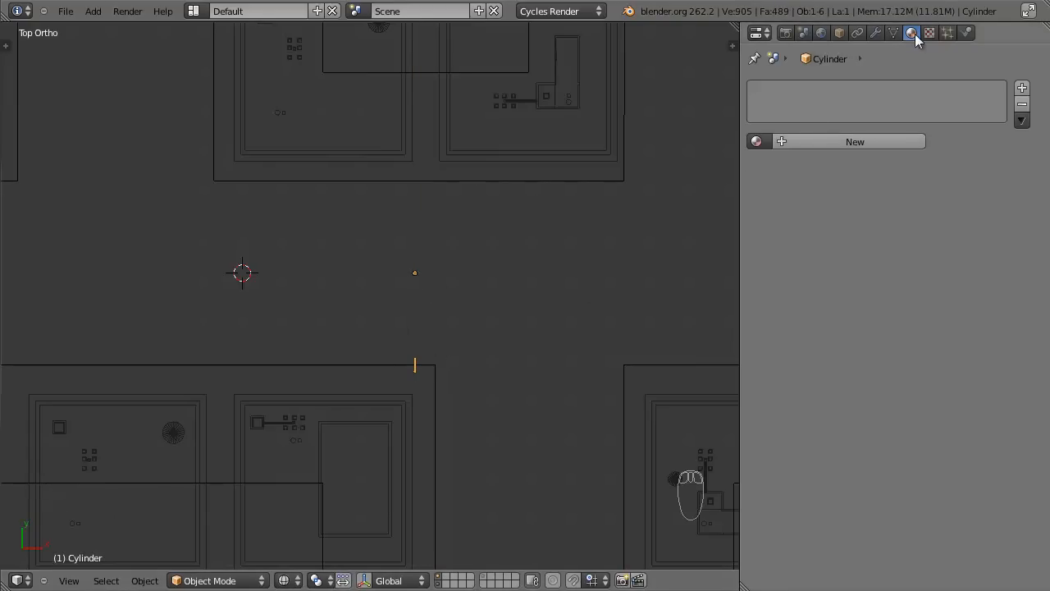
Add a Mirror modifier to the lamp that mirrors across Y only.
{"action": "left_click", "coordinate": [875, 34]}
{"action": "left_click", "coordinate": [845, 90]}
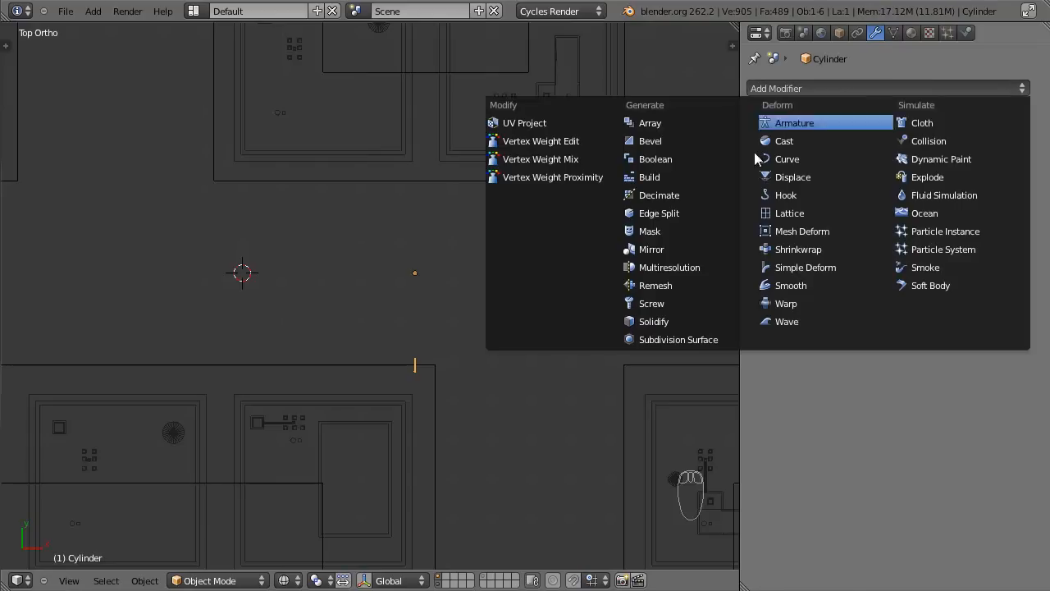
{"action": "left_click", "coordinate": [669, 247]}
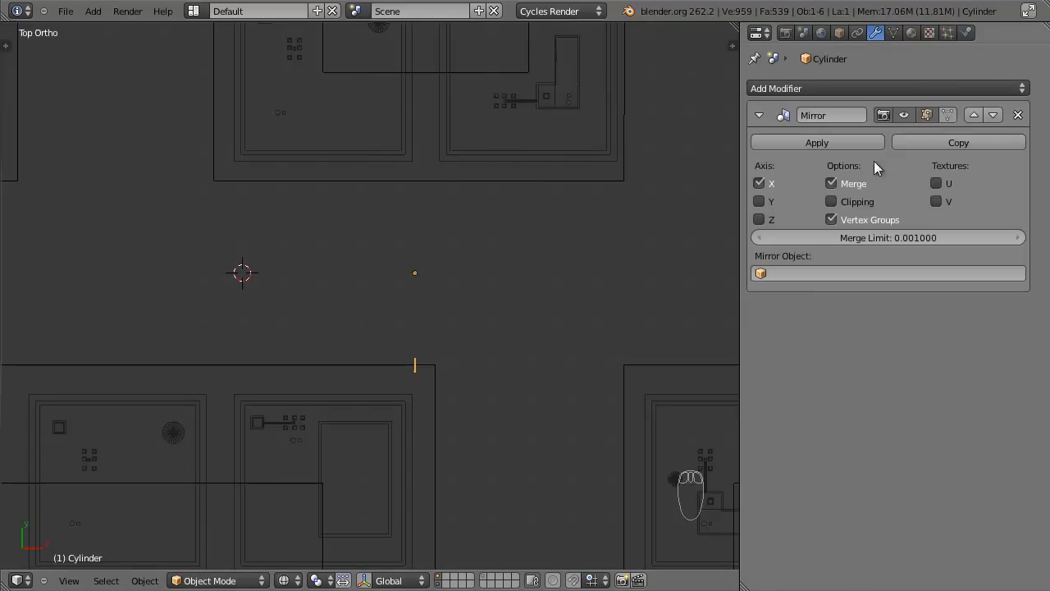
{"action": "left_click", "coordinate": [769, 201]}
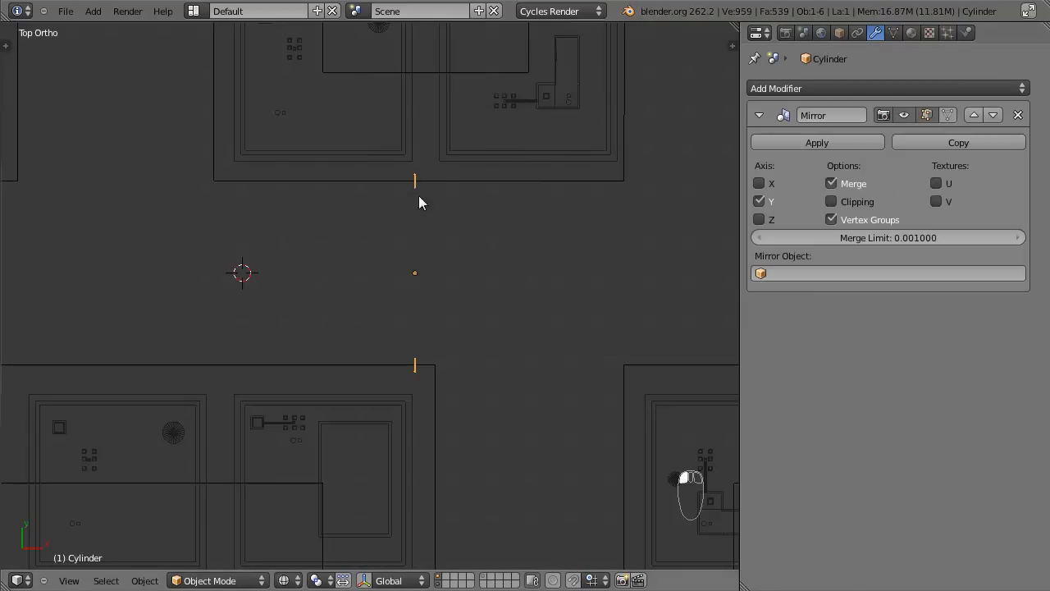
Add an Array modifier with a fixed count of 12 and a relative X offset of -68.304.
{"action": "left_click", "coordinate": [827, 92]}
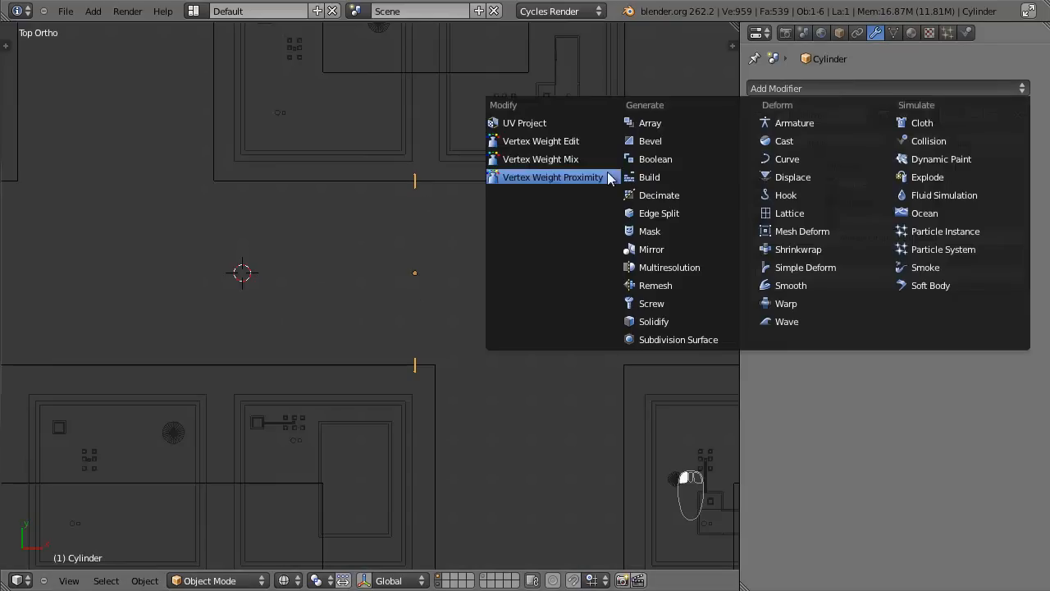
{"action": "left_click", "coordinate": [648, 122]}
{"action": "left_click_drag", "start_coordinate": [956, 424], "coordinate": [892, 427]}
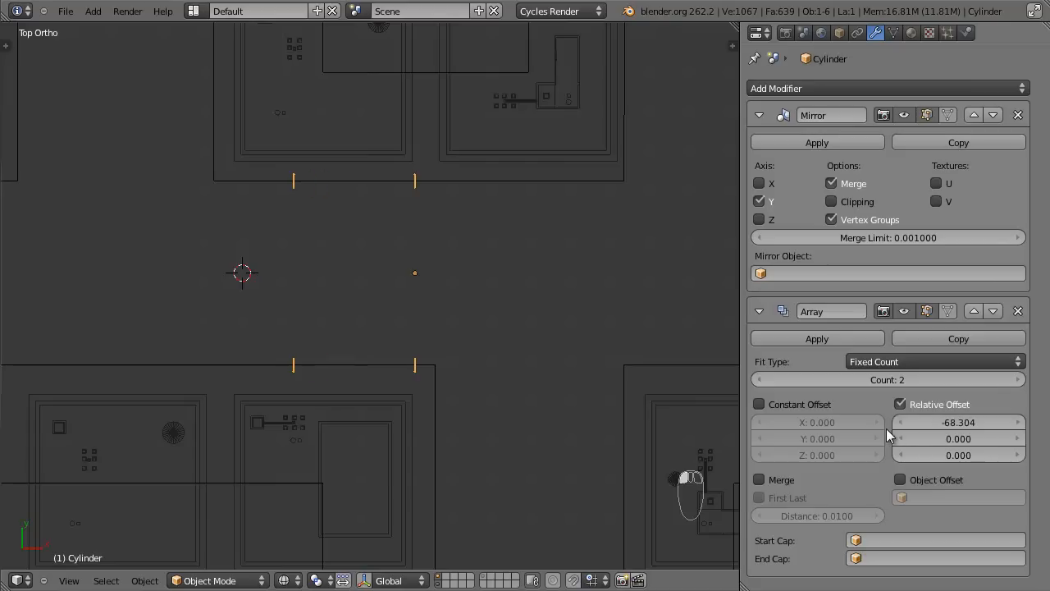
{"action": "left_click_drag", "start_coordinate": [987, 378], "coordinate": [1004, 383]}
{"action": "scroll", "coordinate": [564, 326], "scroll_direction": "down", "scroll_amount": 2}
{"action": "middle_click_drag", "start_coordinate": [564, 325], "coordinate": [706, 325], "text": "shift"}
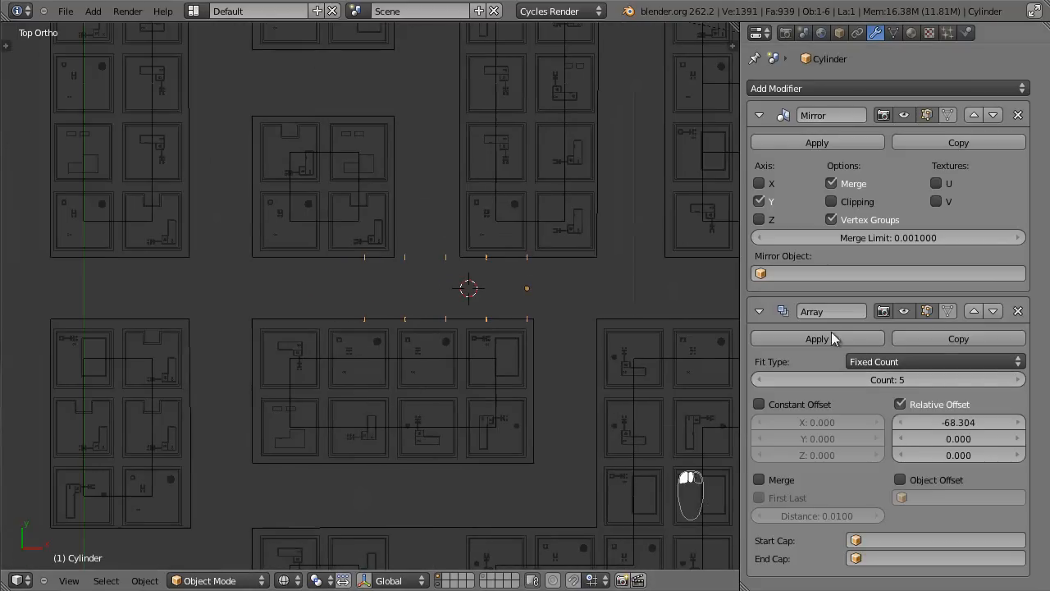
{"action": "left_click", "coordinate": [1009, 377]}
{"action": "left_click", "coordinate": [1008, 377]}
{"action": "left_click", "coordinate": [1009, 376]}
{"action": "left_click", "coordinate": [1008, 375]}
{"action": "left_click", "coordinate": [1008, 376]}
{"action": "left_click", "coordinate": [1009, 379]}
{"action": "left_click", "coordinate": [1008, 379]}
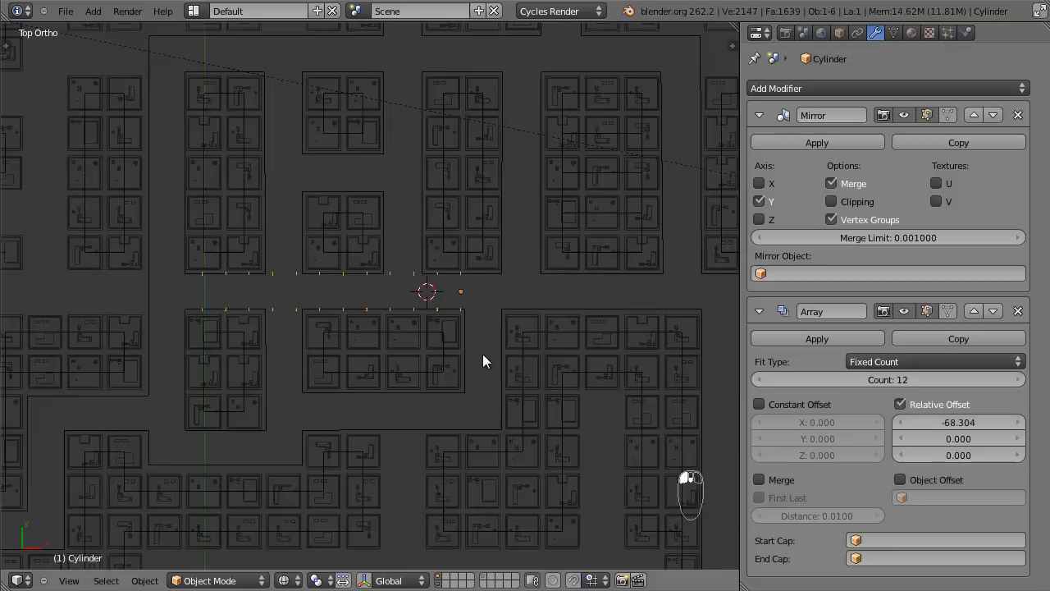
Move the lamp rows along X so they start at the road's positive-X end.
{"action": "key", "text": "g"}
{"action": "key", "text": "x"}
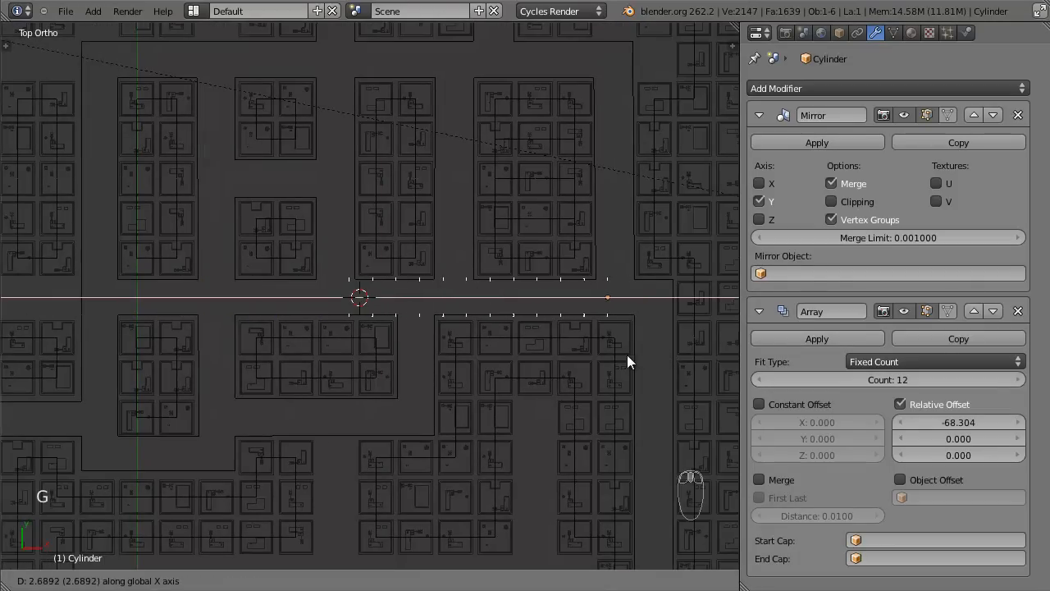
{"action": "left_click", "coordinate": [690, 353]}
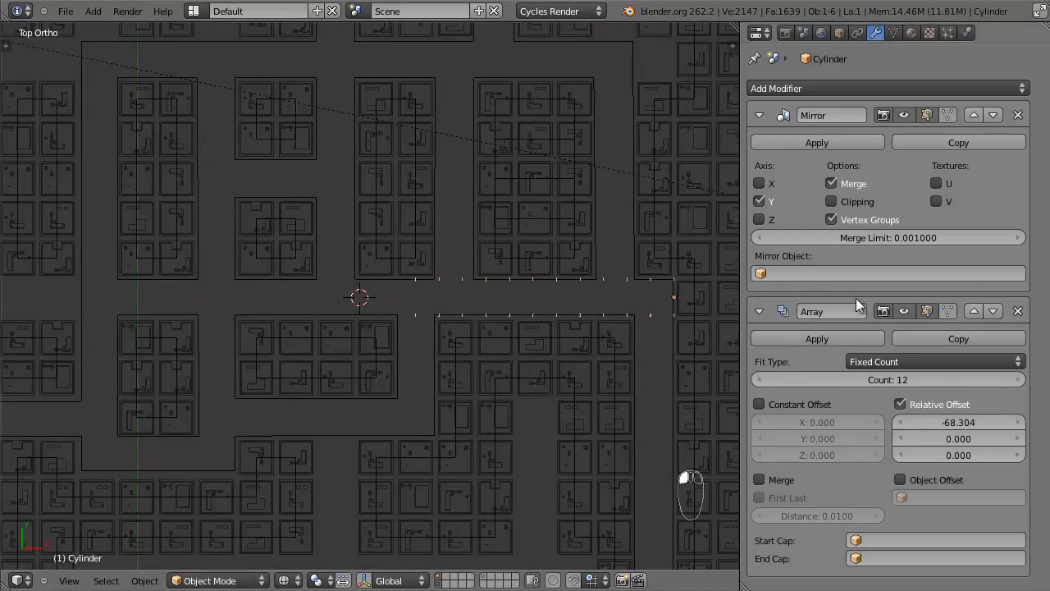
Increase the lamp array's count to 22.
{"action": "left_click", "coordinate": [994, 382]}
{"action": "left_click", "coordinate": [995, 382]}
{"action": "left_click", "coordinate": [995, 382]}
{"action": "left_click", "coordinate": [994, 382]}
{"action": "left_click", "coordinate": [994, 382]}
{"action": "left_click", "coordinate": [994, 382]}
{"action": "left_click", "coordinate": [995, 383]}
{"action": "left_click", "coordinate": [995, 382]}
{"action": "left_click", "coordinate": [995, 382]}
{"action": "scroll", "coordinate": [493, 386], "scroll_direction": "down", "scroll_amount": 3}
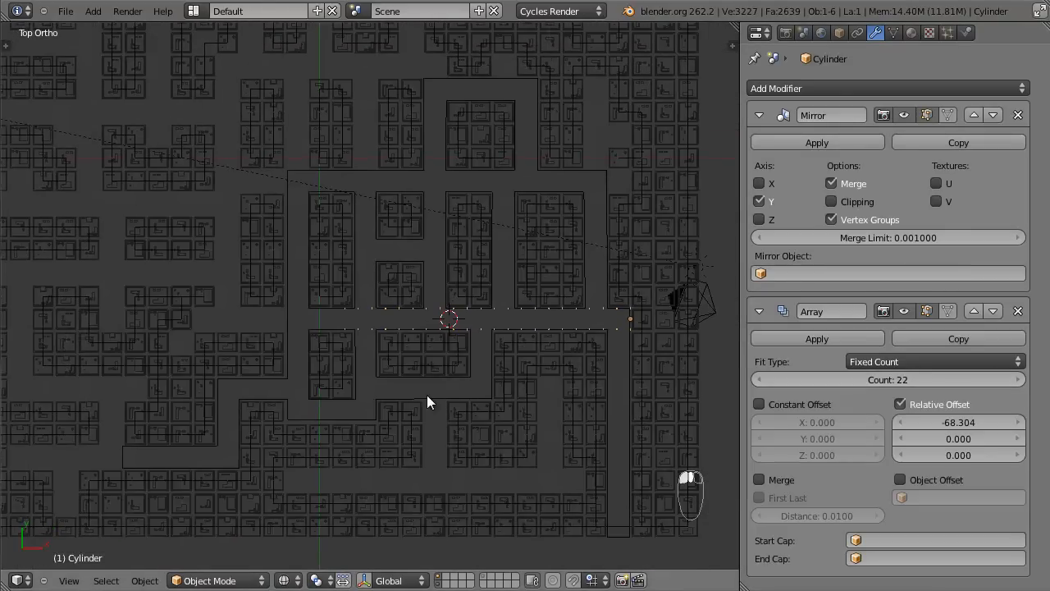
Set the array's relative X offset to -108.680 to space the lamps farther apart along the road.
{"action": "left_click_drag", "start_coordinate": [956, 421], "coordinate": [963, 421]}
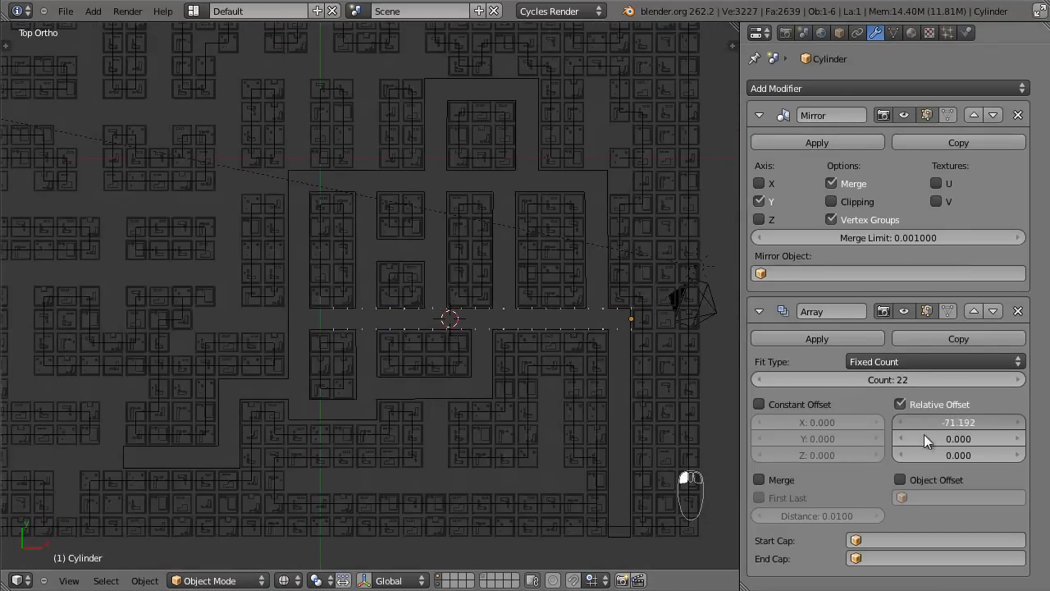
{"action": "left_click_drag", "start_coordinate": [890, 439], "coordinate": [877, 442]}
{"action": "scroll", "coordinate": [621, 357], "scroll_direction": "up", "scroll_amount": 4}
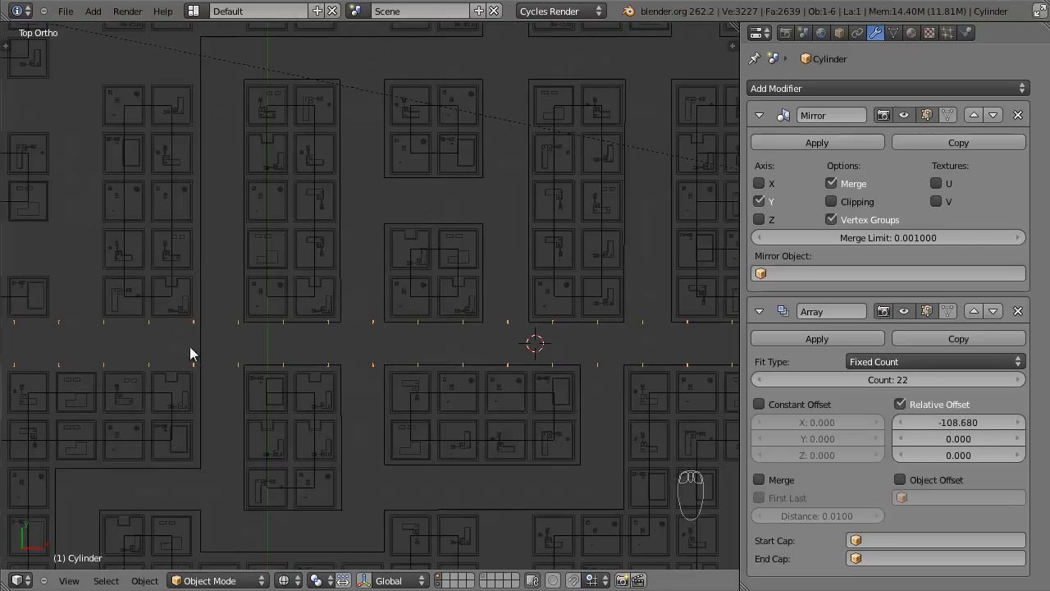
{"action": "scroll", "coordinate": [238, 340], "scroll_direction": "down", "scroll_amount": 2}
{"action": "middle_click_drag", "start_coordinate": [289, 334], "coordinate": [384, 333], "text": "shift"}
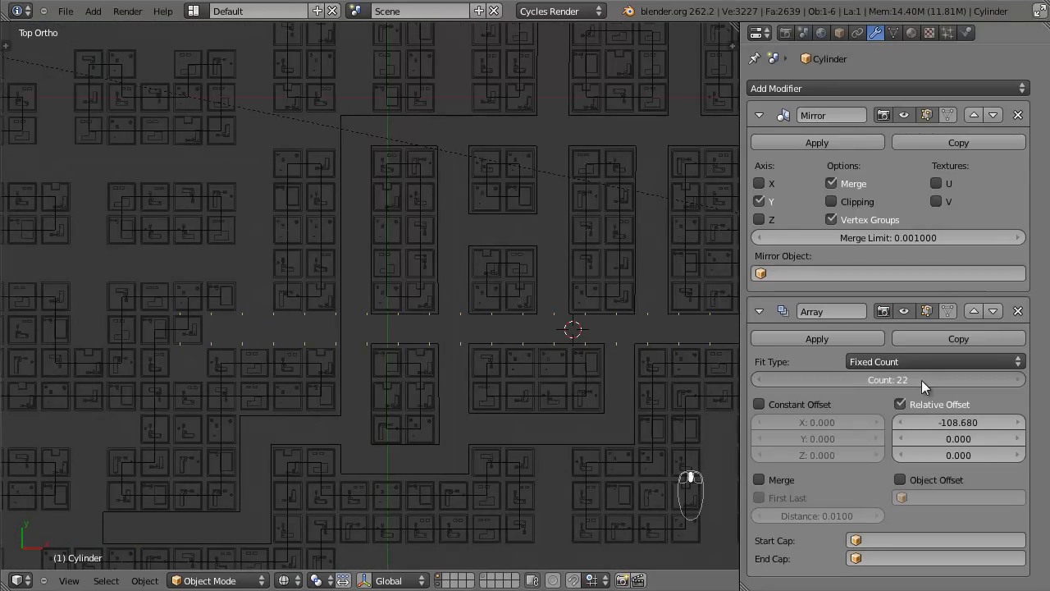
Reduce the array count to 20 and check how the lamps line up with the blocks and side streets.
{"action": "left_click", "coordinate": [759, 380]}
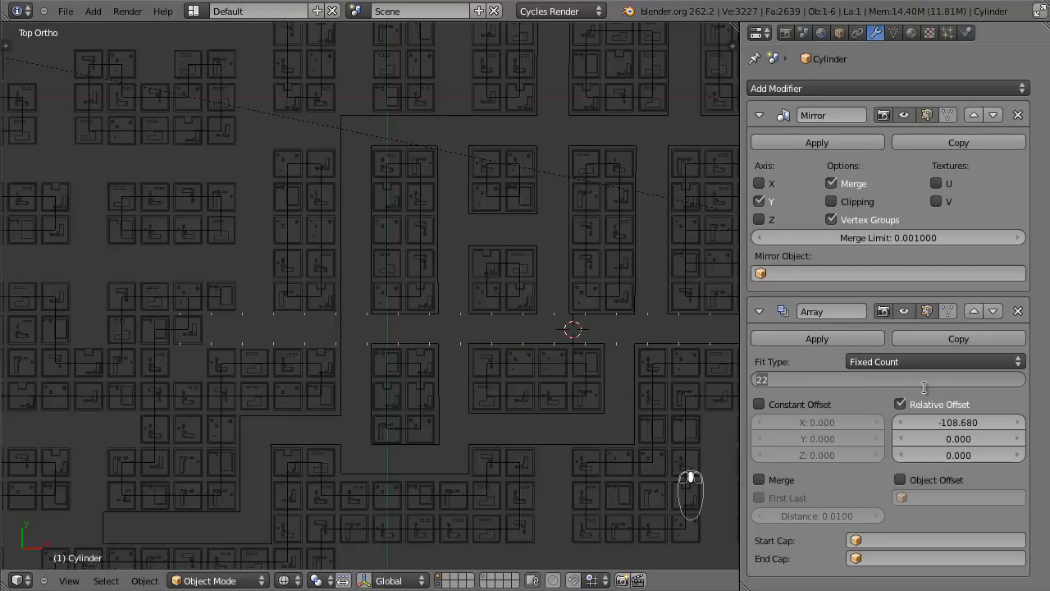
{"action": "left_click", "coordinate": [760, 378]}
{"action": "scroll", "coordinate": [388, 335], "scroll_direction": "down", "scroll_amount": 2}
{"action": "middle_click_drag", "start_coordinate": [369, 321], "coordinate": [312, 313], "text": "shift"}
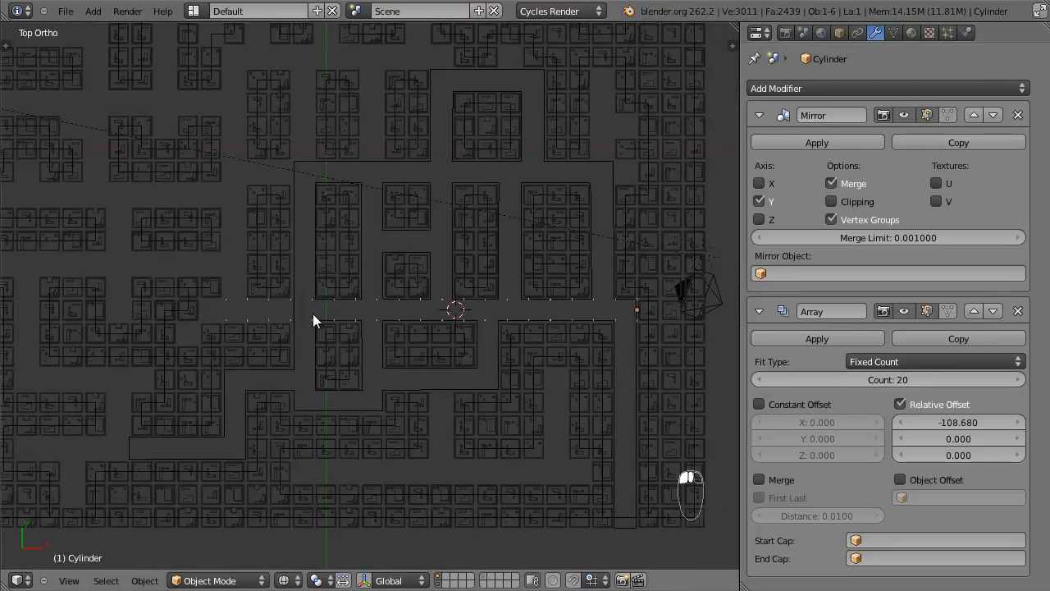
{"action": "scroll", "coordinate": [459, 318], "scroll_direction": "up", "scroll_amount": 4}
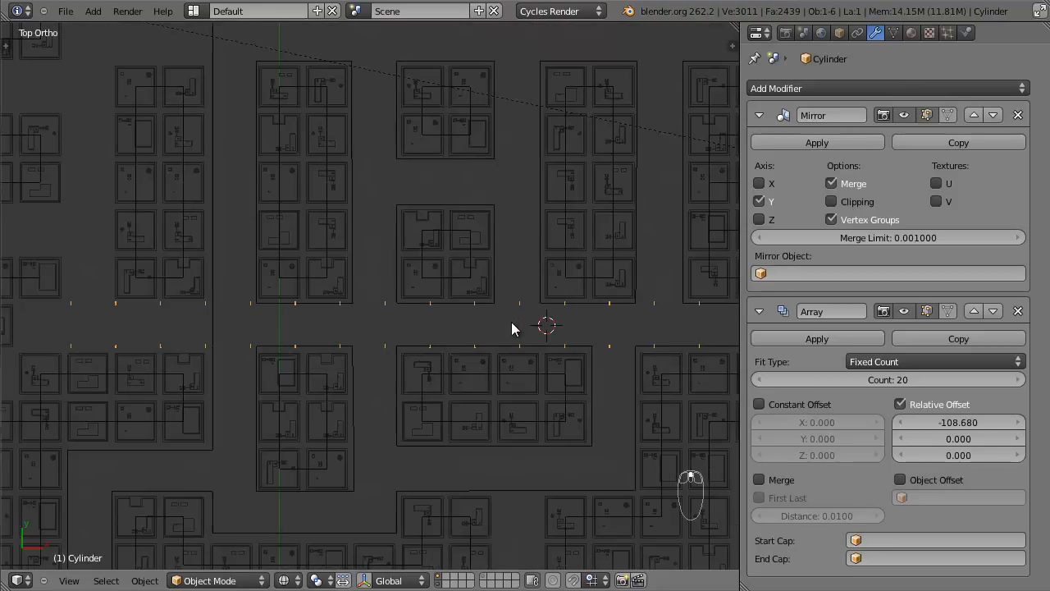
{"action": "scroll", "coordinate": [511, 328], "scroll_direction": "up", "scroll_amount": 3}
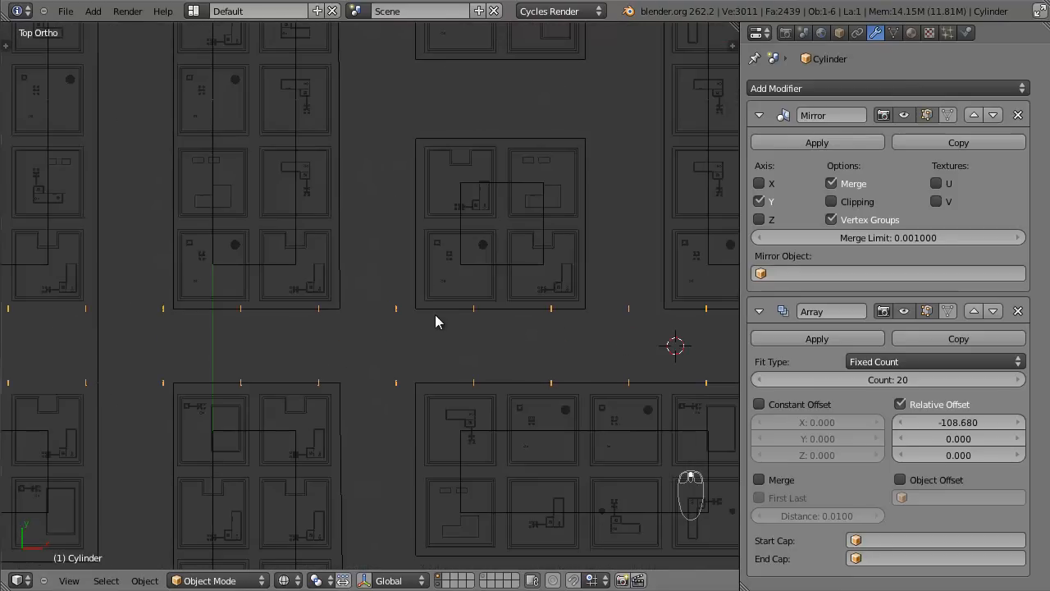
{"action": "key", "text": "Tab"}
{"action": "scroll", "coordinate": [426, 336], "scroll_direction": "down", "scroll_amount": 5}
{"action": "key", "text": "Tab"}
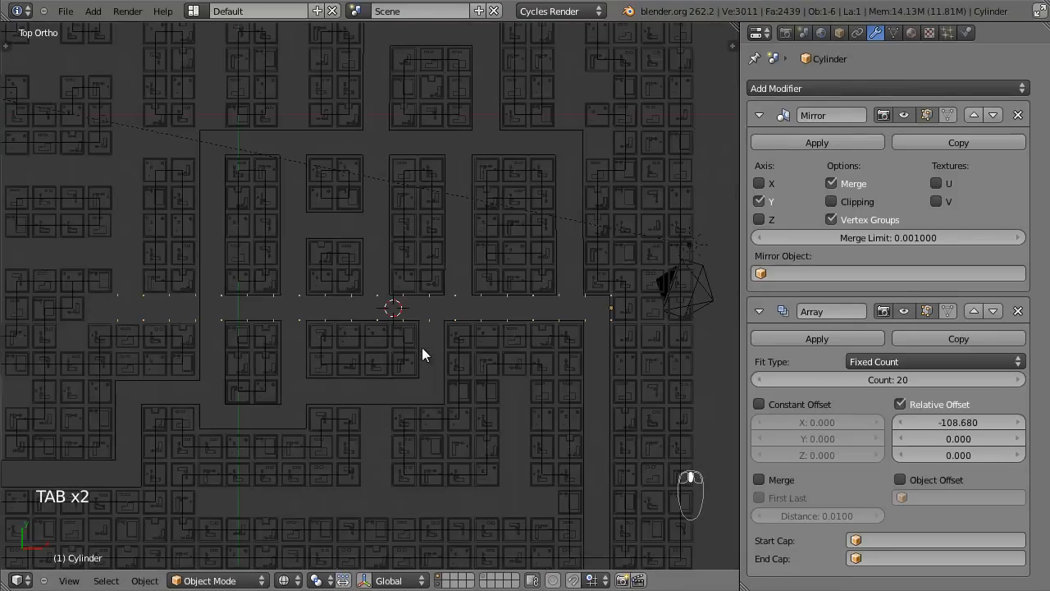
Place the Array modifier above the Mirror modifier in the stack and apply the Array.
{"action": "left_click", "coordinate": [974, 311]}
{"action": "scroll", "coordinate": [492, 357], "scroll_direction": "up", "scroll_amount": 6}
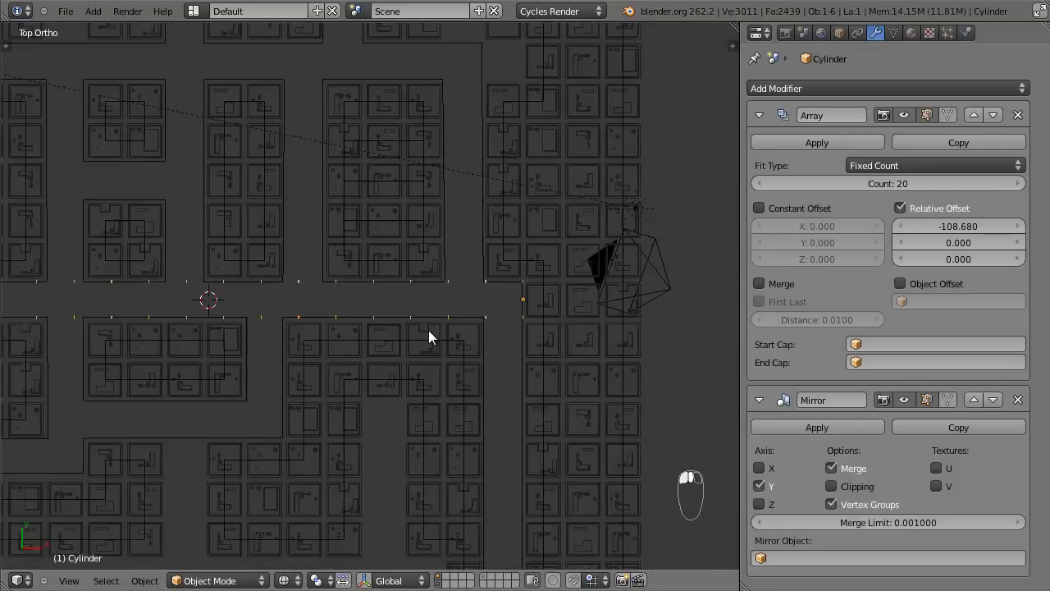
{"action": "scroll", "coordinate": [280, 266], "scroll_direction": "up", "scroll_amount": 3}
{"action": "scroll", "coordinate": [462, 344], "scroll_direction": "down", "scroll_amount": 2}
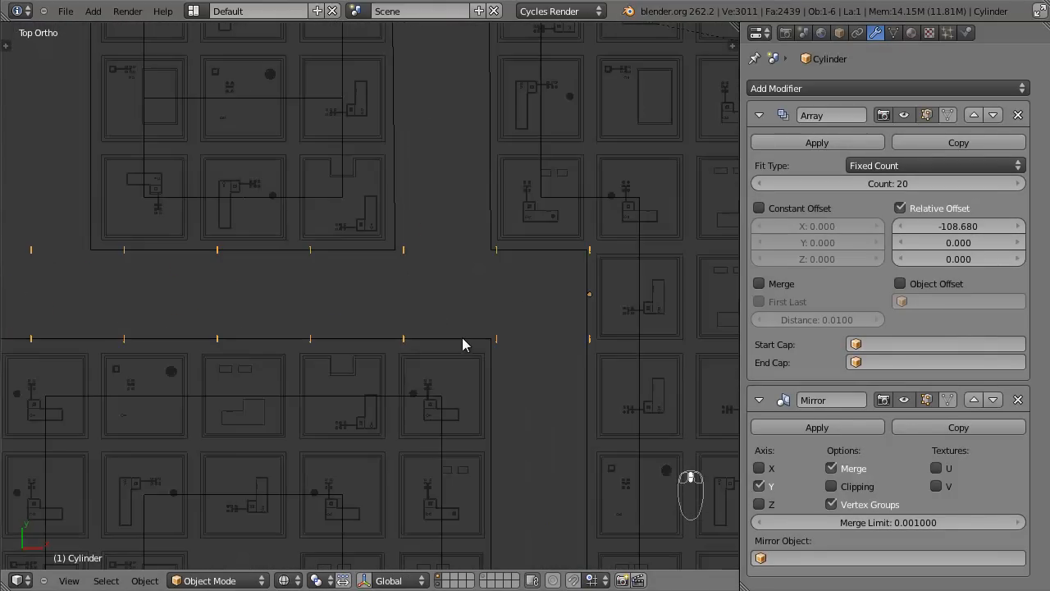
{"action": "left_click", "coordinate": [793, 143]}
In edit mode, box-select the lamp standing in the side street's opening near the positive-X end and delete its vertices.
{"action": "key", "text": "Tab"}
{"action": "key", "text": "Tab"}
{"action": "key", "text": "Tab"}
{"action": "key", "text": "a"}
{"action": "key", "text": "a"}
{"action": "key", "text": "a"}
{"action": "key", "text": "a"}
{"action": "key", "text": "a"}
{"action": "key", "text": "a"}
{"action": "key", "text": "b"}
{"action": "left_click_drag", "start_coordinate": [491, 323], "coordinate": [515, 366]}
{"action": "key", "text": "x"}
{"action": "left_click", "coordinate": [516, 364]}
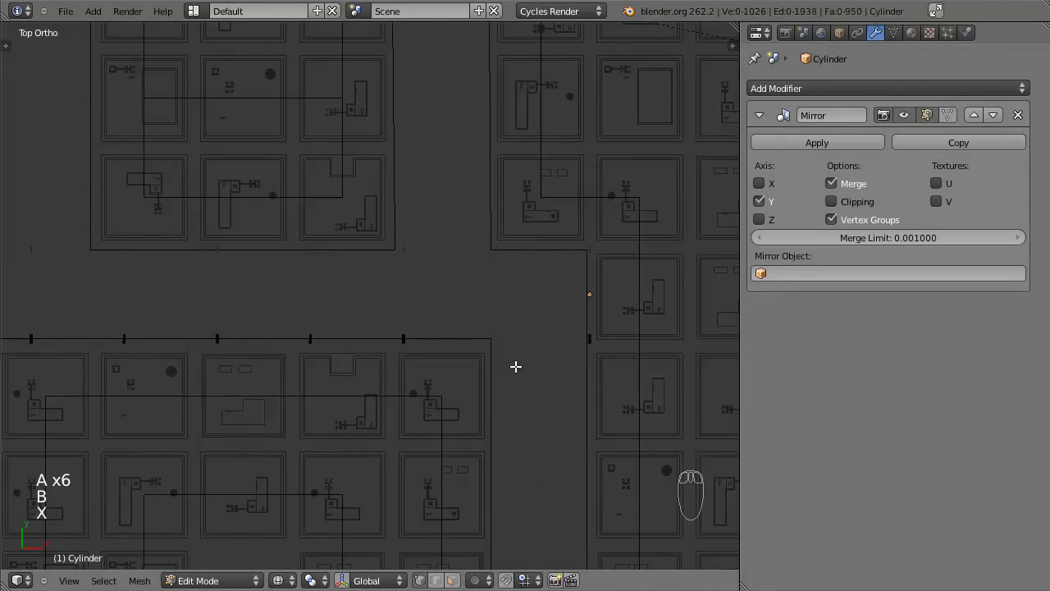
Box-select the lamp at the block corner beside the cleared opening and shift it slightly toward negative X.
{"action": "key", "text": "Tab"}
{"action": "key", "text": "Tab"}
{"action": "key", "text": "Tab"}
{"action": "key", "text": "Tab"}
{"action": "key", "text": "a"}
{"action": "key", "text": "a"}
{"action": "key", "text": "a"}
{"action": "key", "text": "a"}
{"action": "key", "text": "a"}
{"action": "key", "text": "a"}
{"action": "key", "text": "b"}
{"action": "left_click_drag", "start_coordinate": [526, 317], "coordinate": [558, 399]}
{"action": "key", "text": "g"}
{"action": "left_click", "coordinate": [545, 399]}
Box-select the lamp just inside the same block's negative-X corner and delete its vertices.
{"action": "scroll", "coordinate": [526, 389], "scroll_direction": "down", "scroll_amount": 2}
{"action": "middle_click_drag", "start_coordinate": [389, 328], "coordinate": [607, 364], "text": "shift"}
{"action": "key", "text": "a"}
{"action": "key", "text": "a"}
{"action": "key", "text": "a"}
{"action": "key", "text": "b"}
{"action": "left_click_drag", "start_coordinate": [443, 348], "coordinate": [472, 398]}
{"action": "key", "text": "x"}
{"action": "left_click", "coordinate": [473, 398]}
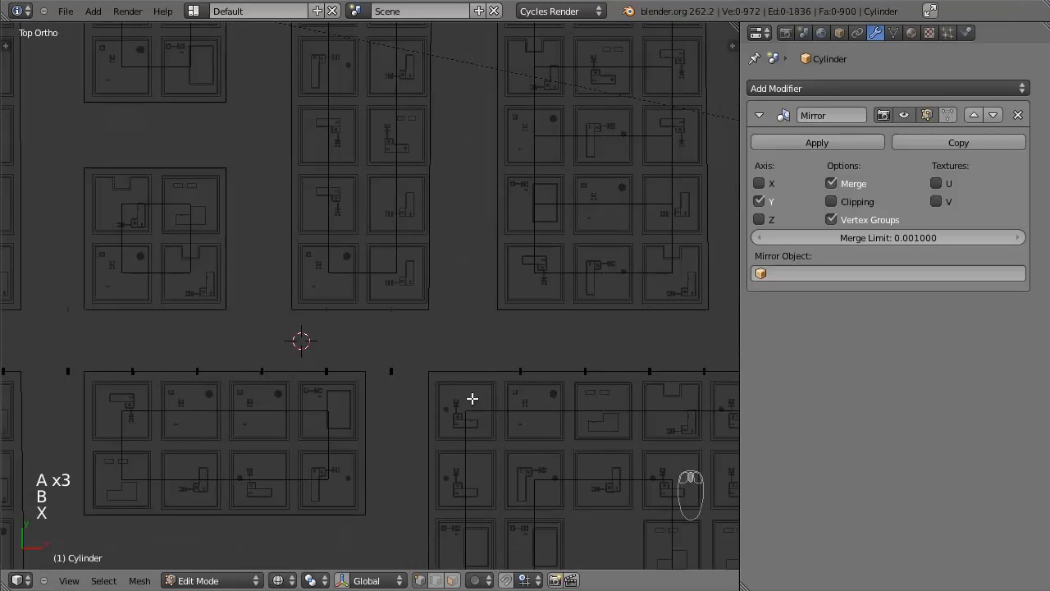
Box-select the lamp in the side-street opening and shift it along positive X onto the adjoining block's corner.
{"action": "key", "text": "b"}
{"action": "left_click_drag", "start_coordinate": [373, 315], "coordinate": [412, 402]}
{"action": "key", "text": "g"}
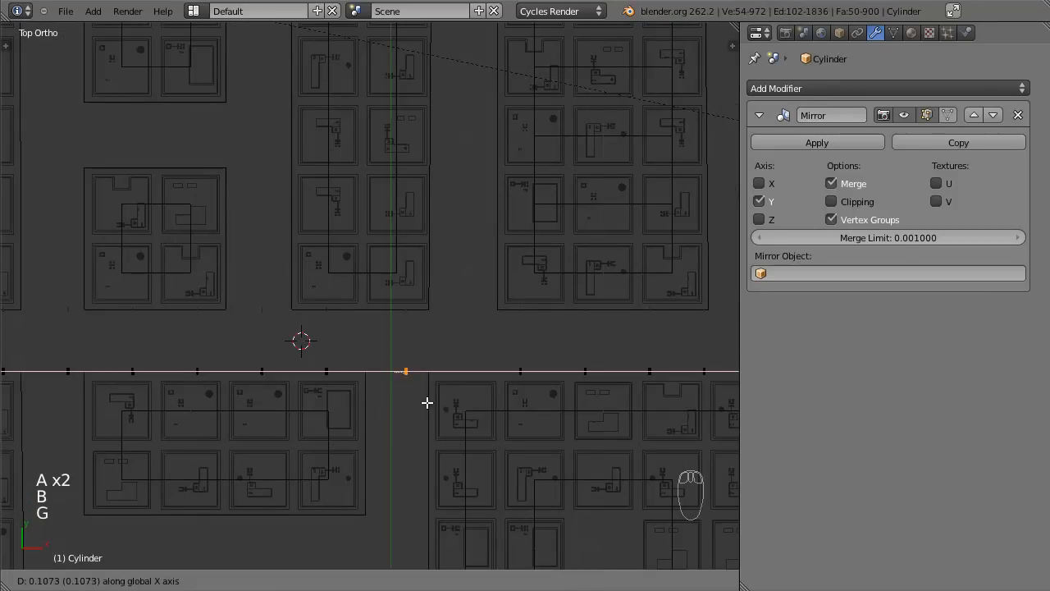
{"action": "left_click", "coordinate": [469, 404]}
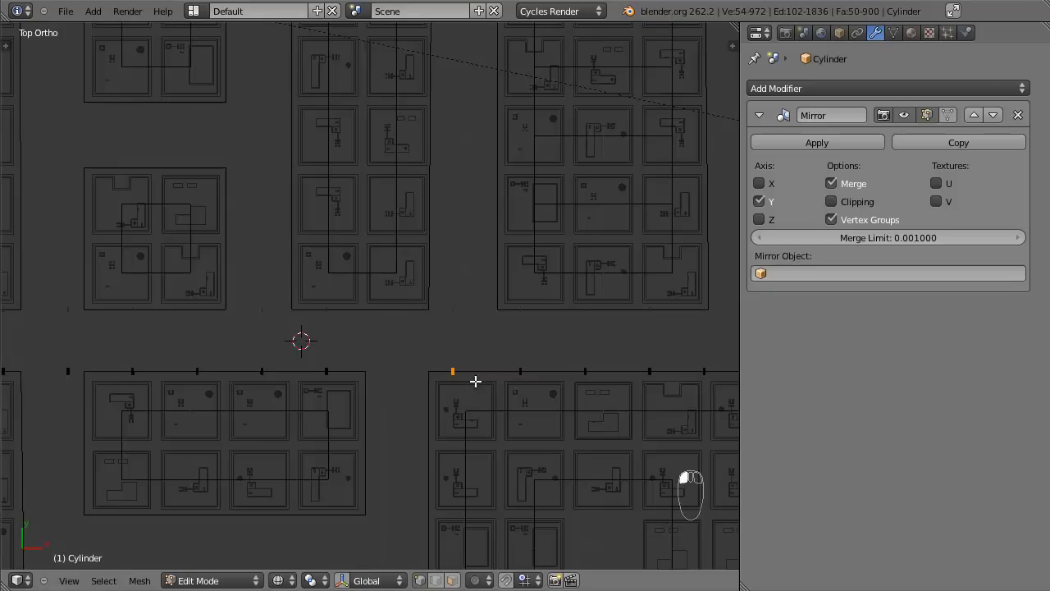
{"action": "key", "text": "g"}
{"action": "key", "text": "x"}
{"action": "left_click", "coordinate": [456, 383]}
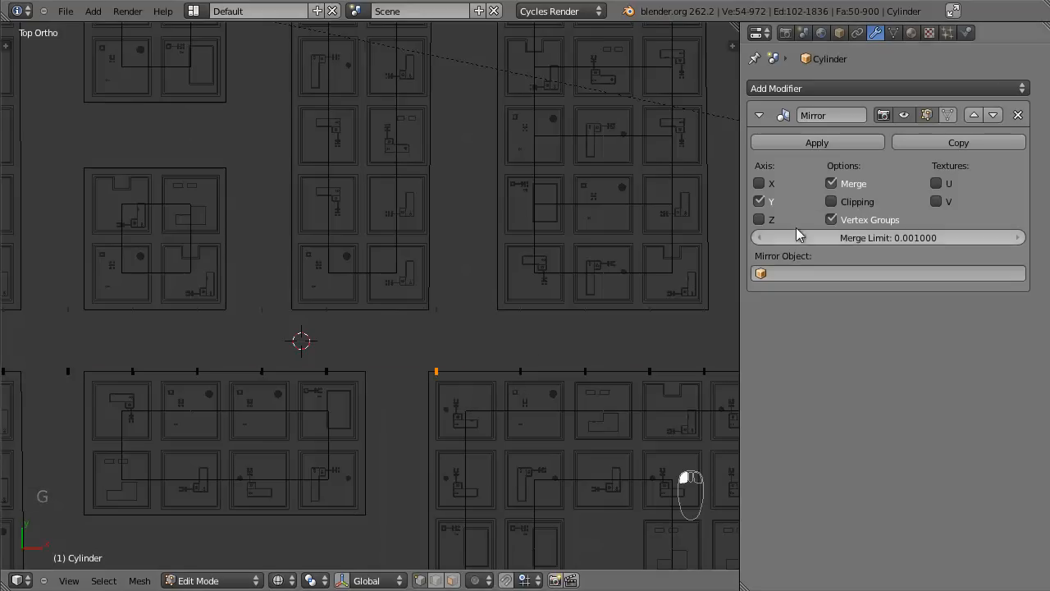
Apply the lamps' Mirror modifier in Object Mode and return to editing the mesh.
{"action": "key", "text": "Tab"}
{"action": "left_click", "coordinate": [820, 143]}
{"action": "key", "text": "Tab"}
Delete the lamp on the road's positive-Y side that blocks the opening opposite the shifted corner lamp.
{"action": "key", "text": "a"}
{"action": "key", "text": "a"}
{"action": "key", "text": "a"}
{"action": "key", "text": "a"}
{"action": "key", "text": "a"}
{"action": "key", "text": "b"}
{"action": "left_click_drag", "start_coordinate": [416, 288], "coordinate": [456, 332]}
{"action": "key", "text": "x"}
{"action": "left_click", "coordinate": [462, 335]}
Delete the positive-Y side lamp standing in the next side-street opening toward negative X.
{"action": "middle_click_drag", "start_coordinate": [371, 345], "coordinate": [497, 366], "text": "shift"}
{"action": "scroll", "coordinate": [497, 367], "scroll_direction": "up", "scroll_amount": 1}
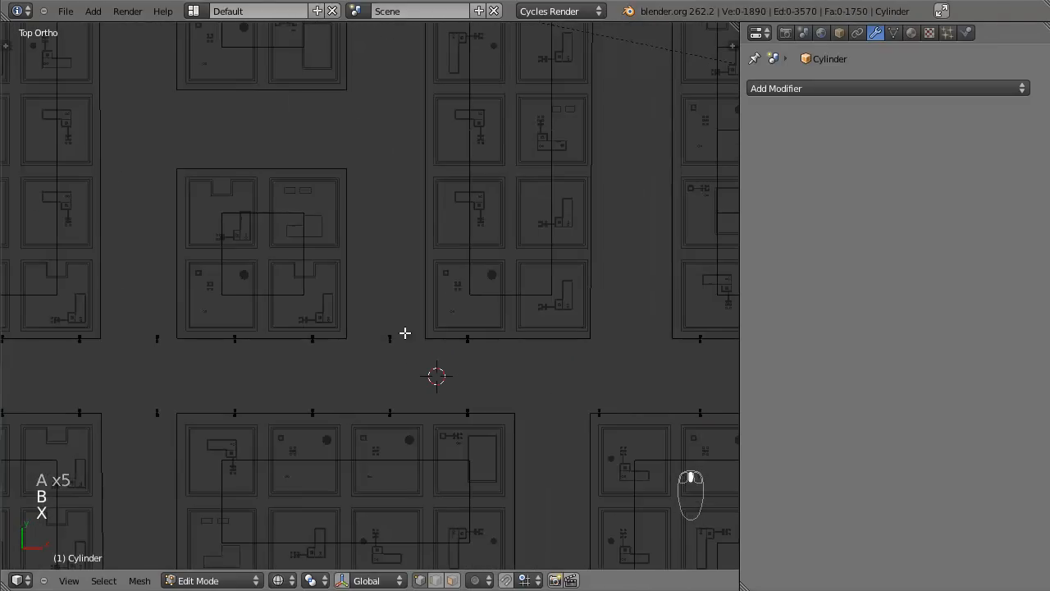
{"action": "key", "text": "b"}
{"action": "left_click_drag", "start_coordinate": [367, 310], "coordinate": [412, 366]}
{"action": "key", "text": "x"}
{"action": "left_click", "coordinate": [410, 364]}
Box-select the facing lamp pair in the following side street and shift it toward positive X onto the block corners.
{"action": "scroll", "coordinate": [427, 366], "scroll_direction": "up", "scroll_amount": 5, "text": "ctrl"}
{"action": "key", "text": "a"}
{"action": "key", "text": "a"}
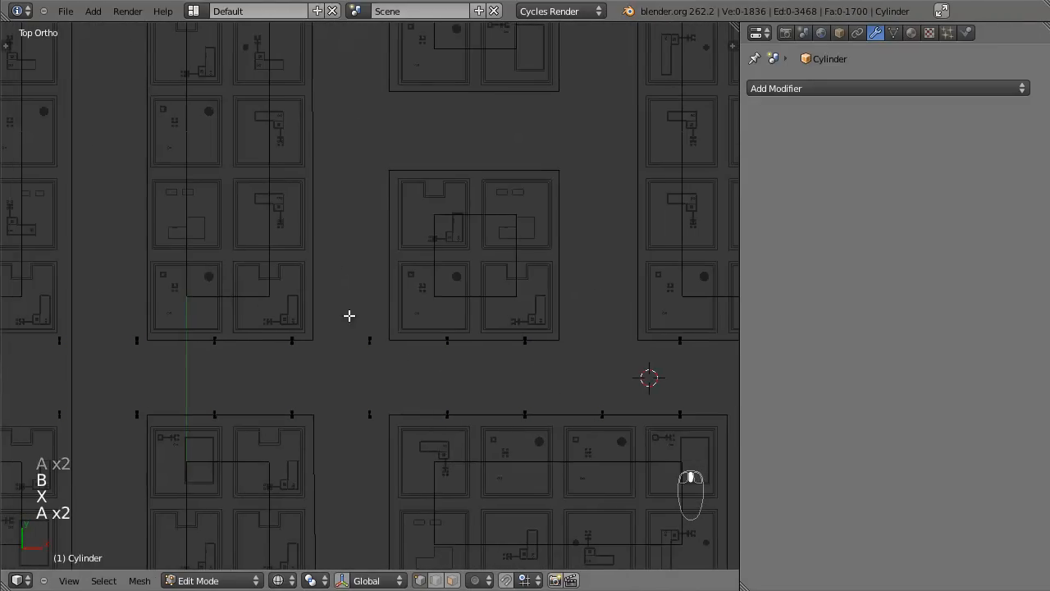
{"action": "key", "text": "b"}
{"action": "left_click_drag", "start_coordinate": [349, 314], "coordinate": [390, 449]}
{"action": "key", "text": "g"}
{"action": "middle_click", "coordinate": [404, 449]}
{"action": "left_click", "coordinate": [413, 448]}
Box-select the facing lamp pair blocking the next side street toward negative X and delete its vertices.
{"action": "key", "text": "a"}
{"action": "key", "text": "a"}
{"action": "scroll", "coordinate": [363, 366], "scroll_direction": "down", "scroll_amount": 3}
{"action": "middle_click_drag", "start_coordinate": [328, 354], "coordinate": [474, 353], "text": "shift"}
{"action": "scroll", "coordinate": [474, 353], "scroll_direction": "up", "scroll_amount": 2}
{"action": "key", "text": "a"}
{"action": "key", "text": "b"}
{"action": "left_click_drag", "start_coordinate": [358, 305], "coordinate": [416, 436]}
{"action": "key", "text": "x"}
{"action": "left_click", "coordinate": [417, 412]}
Shift the facing lamp pair at the block corners beyond the cleared street slightly toward negative X and leave edit mode.
{"action": "key", "text": "a"}
{"action": "key", "text": "a"}
{"action": "key", "text": "b"}
{"action": "left_click_drag", "start_coordinate": [308, 316], "coordinate": [358, 393]}
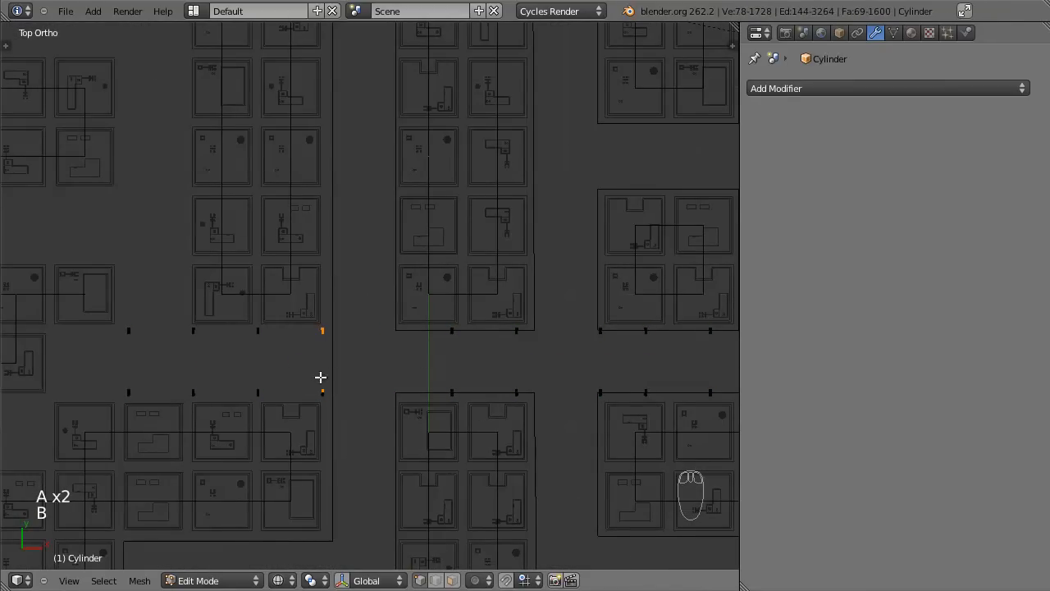
{"action": "key", "text": "b"}
{"action": "left_click_drag", "start_coordinate": [309, 369], "coordinate": [354, 428]}
{"action": "key", "text": "g"}
{"action": "left_click", "coordinate": [343, 426]}
{"action": "key", "text": "Tab"}
Inspect the street-lamp rows along the road from the camera and from the top.
{"action": "scroll", "coordinate": [493, 386], "scroll_direction": "down", "scroll_amount": 6}
{"action": "middle_click_drag", "start_coordinate": [558, 365], "coordinate": [421, 326]}
{"action": "key", "text": "z"}
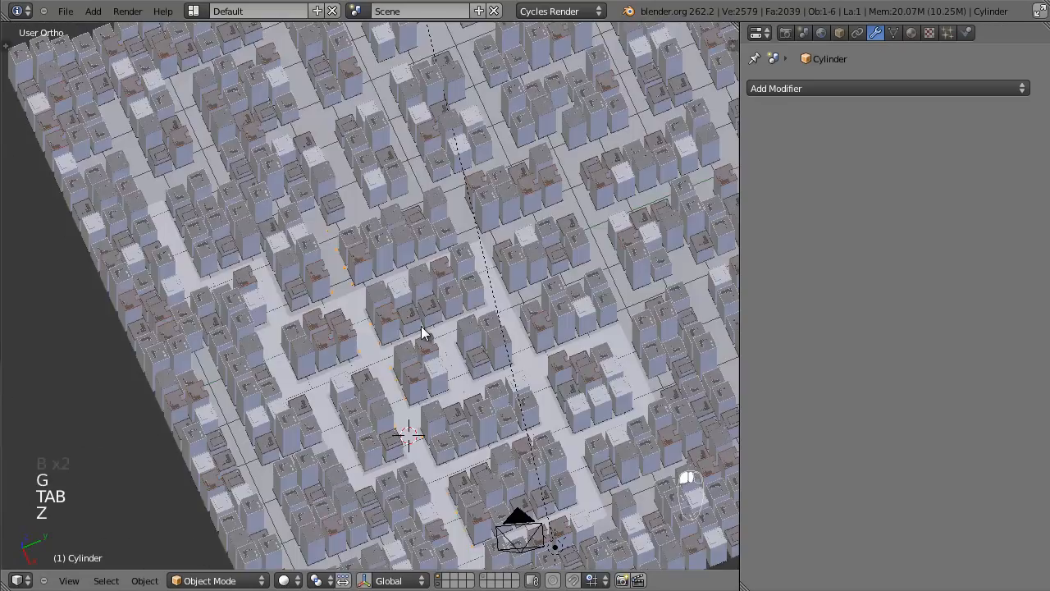
{"action": "key", "text": "KP_0"}
{"action": "key", "text": "z"}
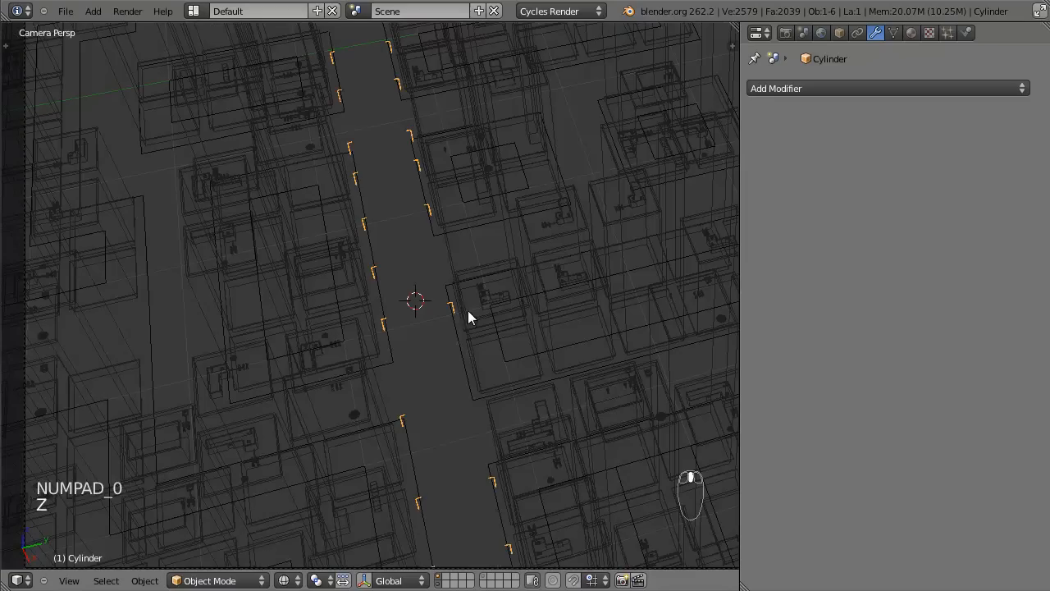
{"action": "key", "text": "z"}
{"action": "scroll", "coordinate": [435, 364], "scroll_direction": "down", "scroll_amount": 1}
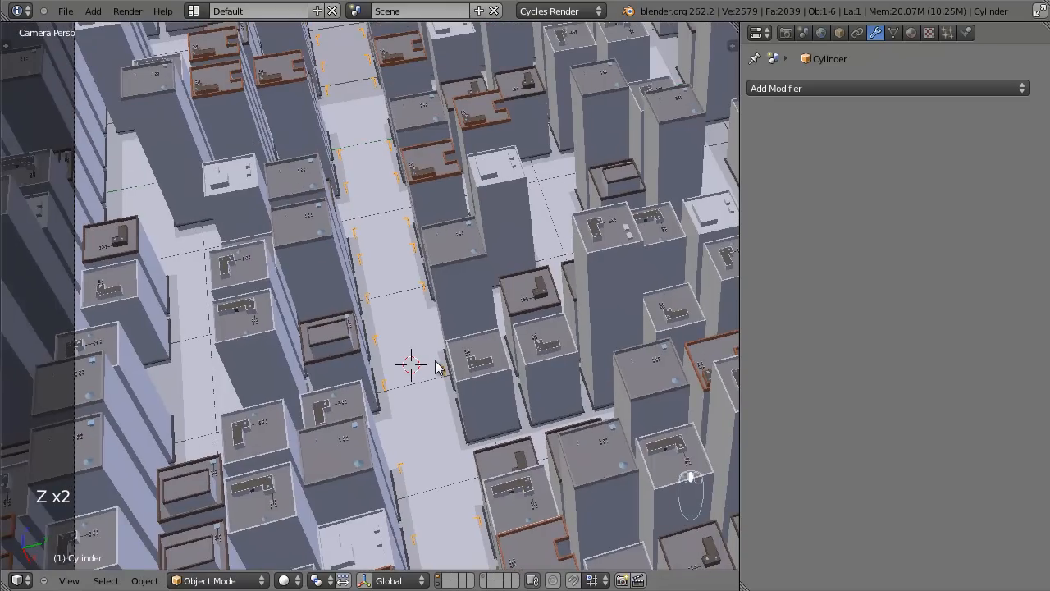
{"action": "key", "text": "KP_7"}
{"action": "scroll", "coordinate": [435, 369], "scroll_direction": "up", "scroll_amount": 6}
{"action": "scroll", "coordinate": [410, 365], "scroll_direction": "down", "scroll_amount": 5}
{"action": "scroll", "coordinate": [328, 369], "scroll_direction": "up", "scroll_amount": 2}
{"action": "scroll", "coordinate": [303, 374], "scroll_direction": "down", "scroll_amount": 3}
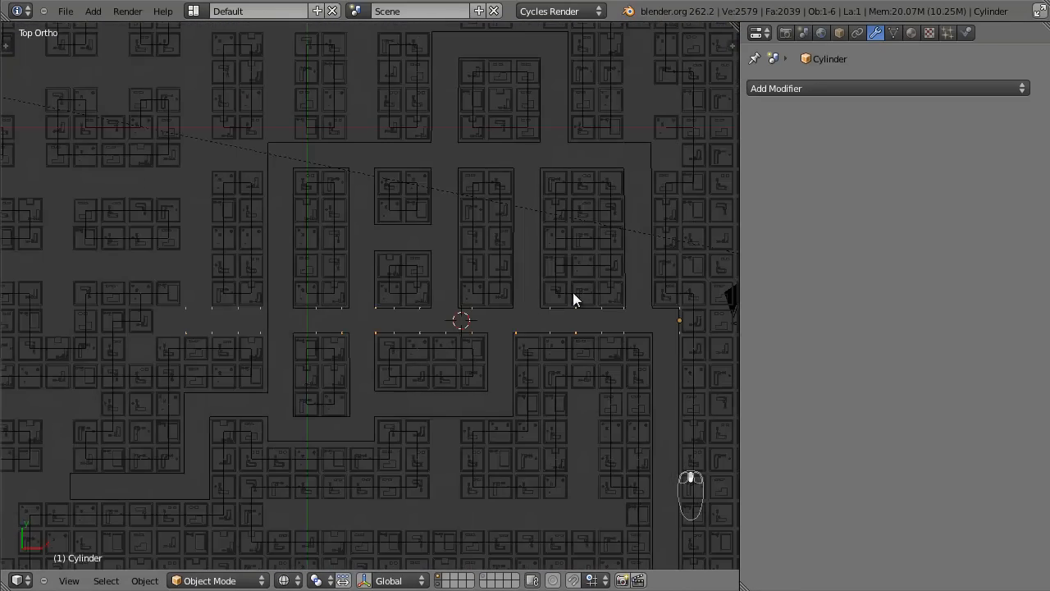
{"action": "scroll", "coordinate": [575, 298], "scroll_direction": "up", "scroll_amount": 3}
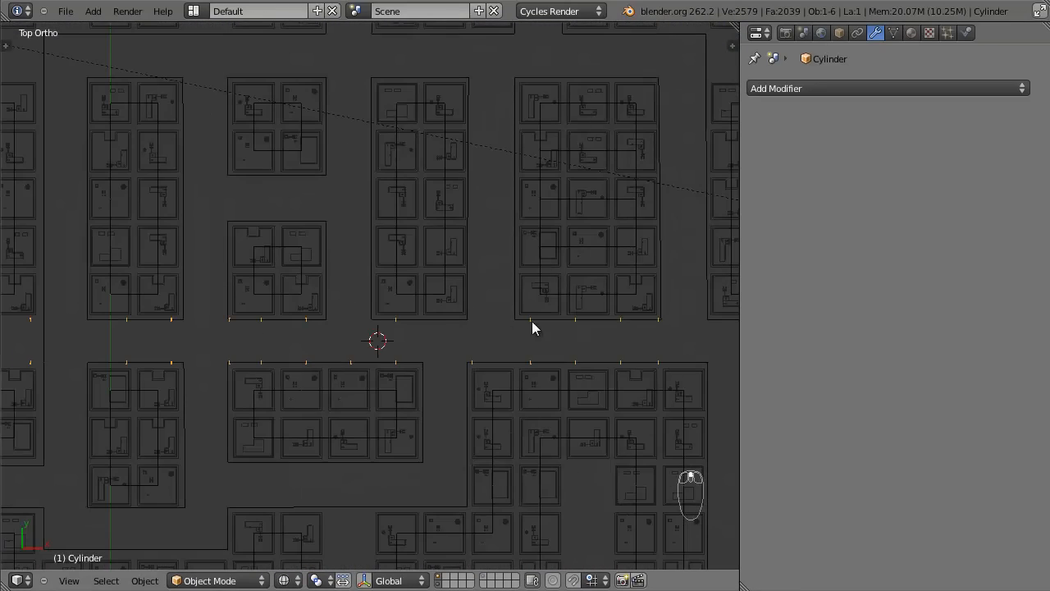
{"action": "scroll", "coordinate": [562, 323], "scroll_direction": "down", "scroll_amount": 2}
Save the file and return to the shaded camera view of the city.
{"action": "key", "text": "ctrl+s"}
{"action": "key", "text": "KP_0"}
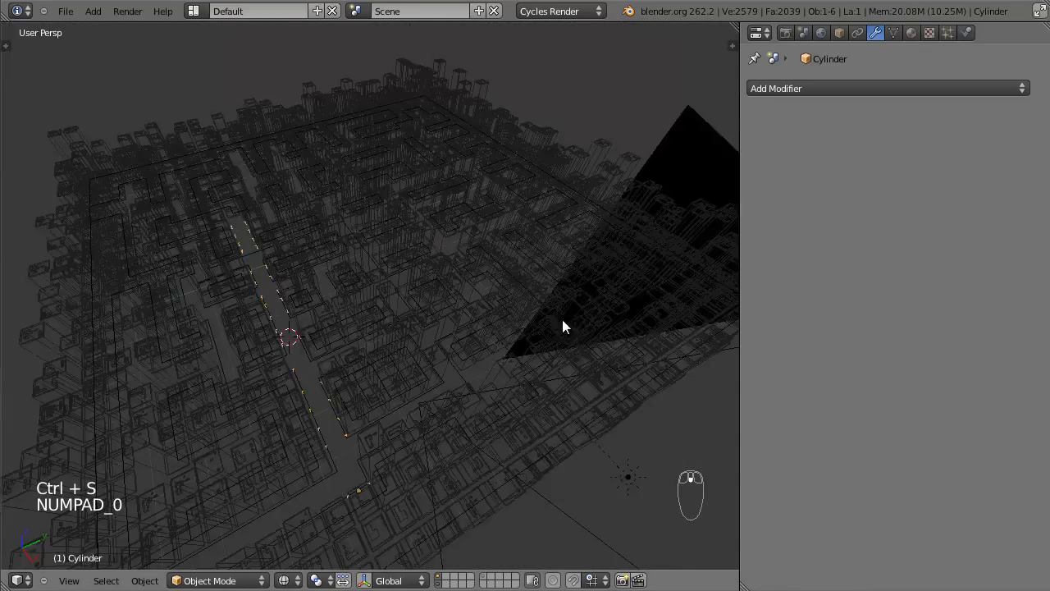
{"action": "key", "text": "z"}
{"action": "scroll", "coordinate": [394, 365], "scroll_direction": "down", "scroll_amount": 2}
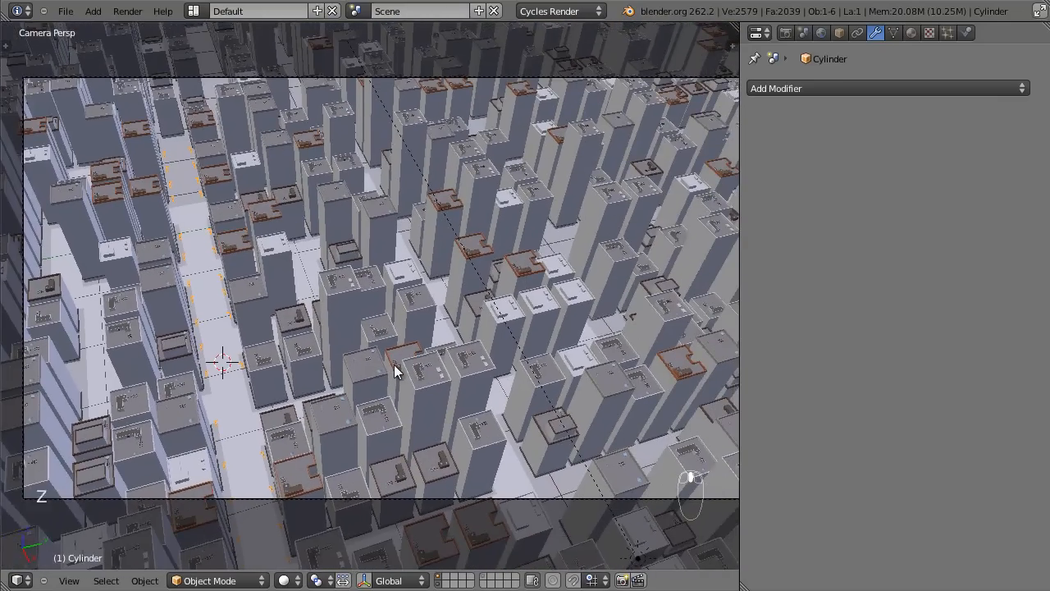
{"action": "key", "text": "ctrl+s"}
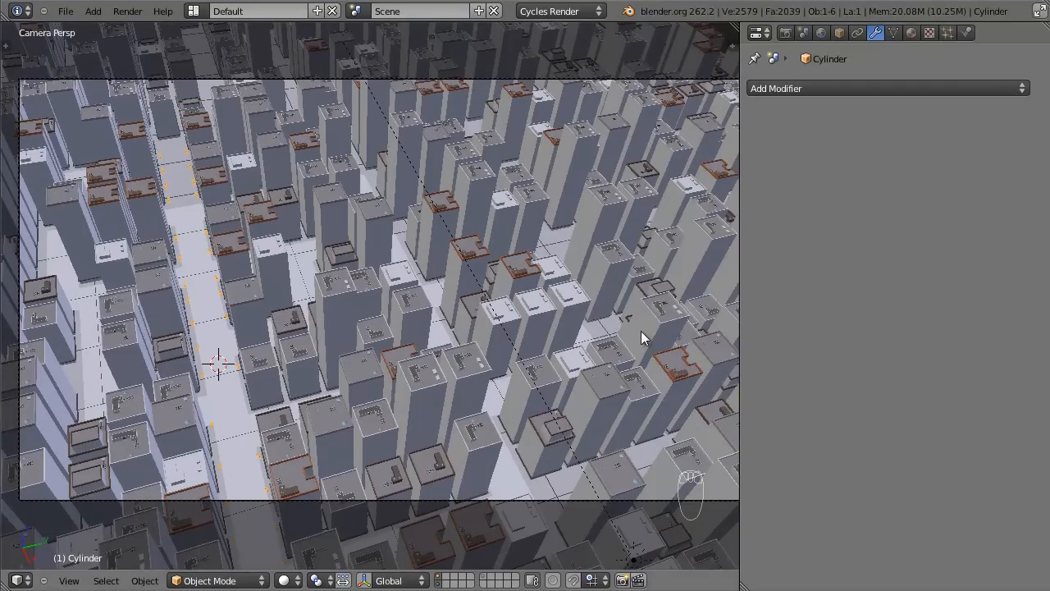
{"action": "middle_click_drag", "start_coordinate": [518, 287], "coordinate": [512, 289], "text": "shift"}
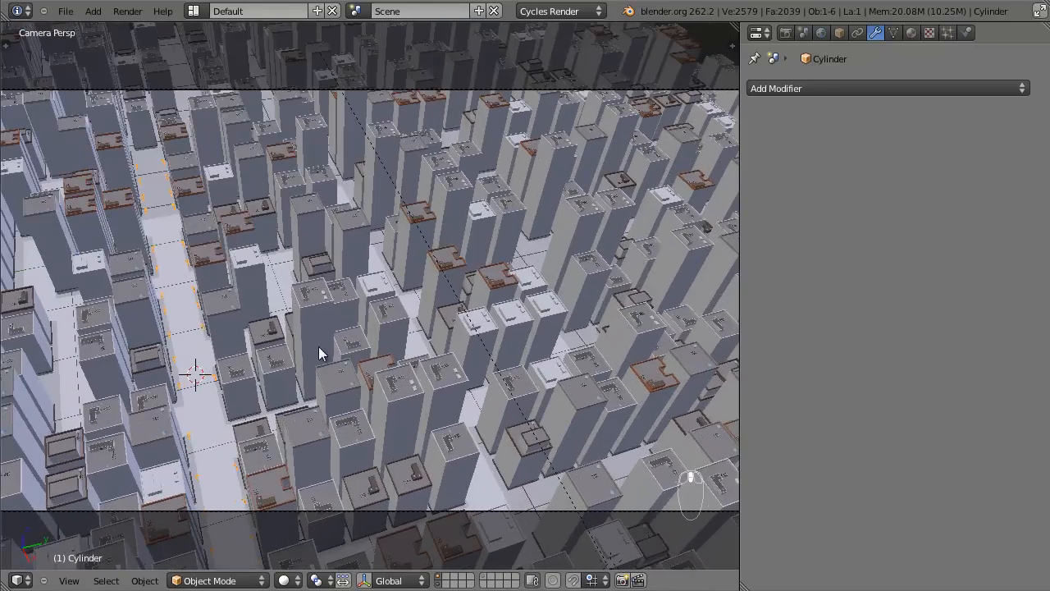
Select the buildings' particle plane, render the camera view, close the result and save the file.
{"action": "key", "text": "z"}
{"action": "right_click", "coordinate": [275, 387]}
{"action": "key", "text": "z"}
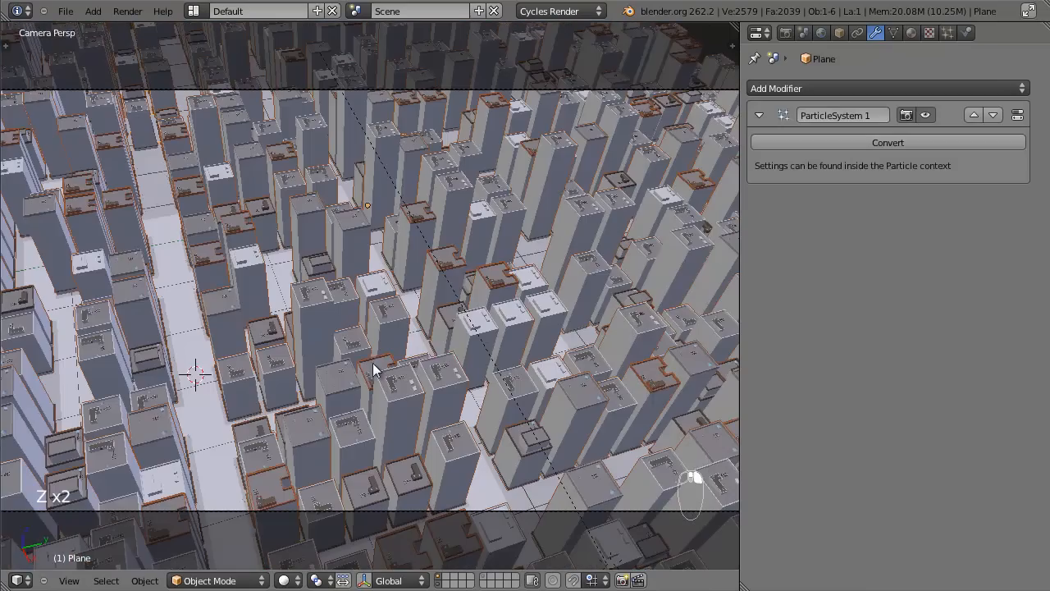
{"action": "key", "text": "F12"}
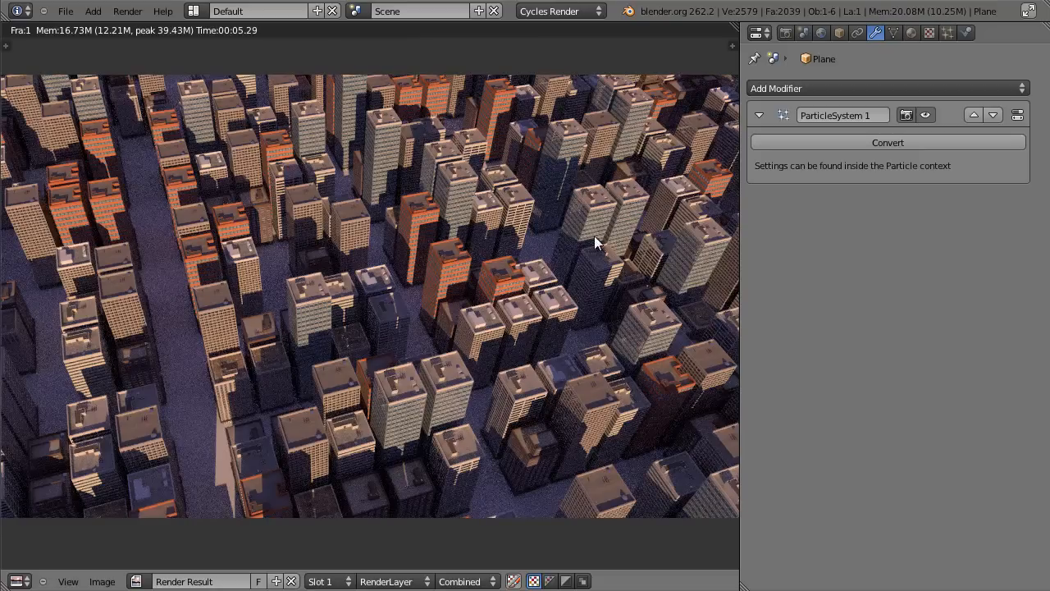
{"action": "key", "text": "F11"}
{"action": "key", "text": "F11"}
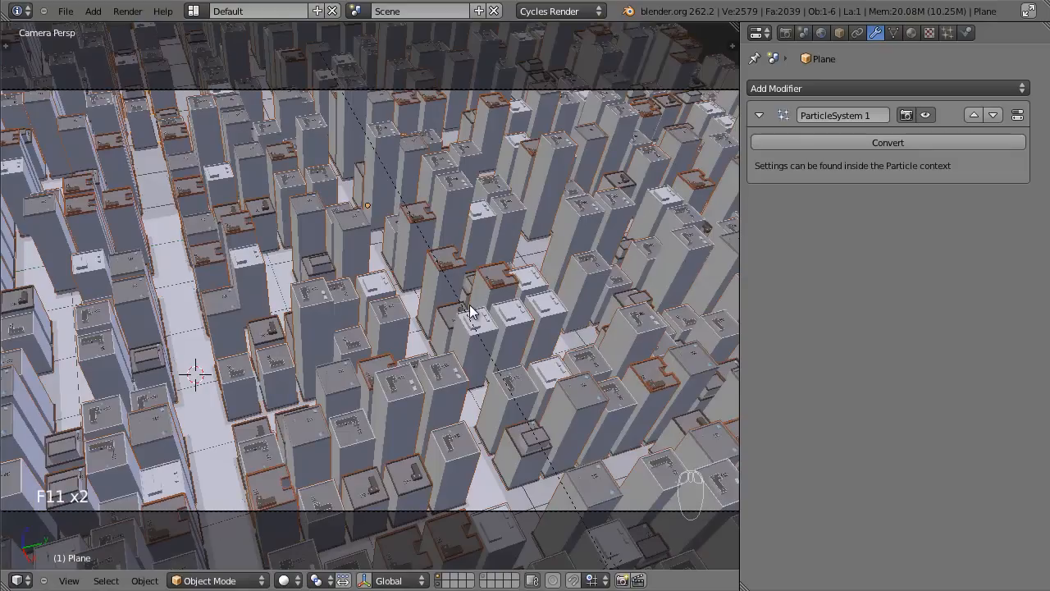
{"action": "key", "text": "ctrl+s"}
Check the road plane's material, and select individual buildings on the building models' layer to read their object names.
{"action": "right_click", "coordinate": [483, 496]}
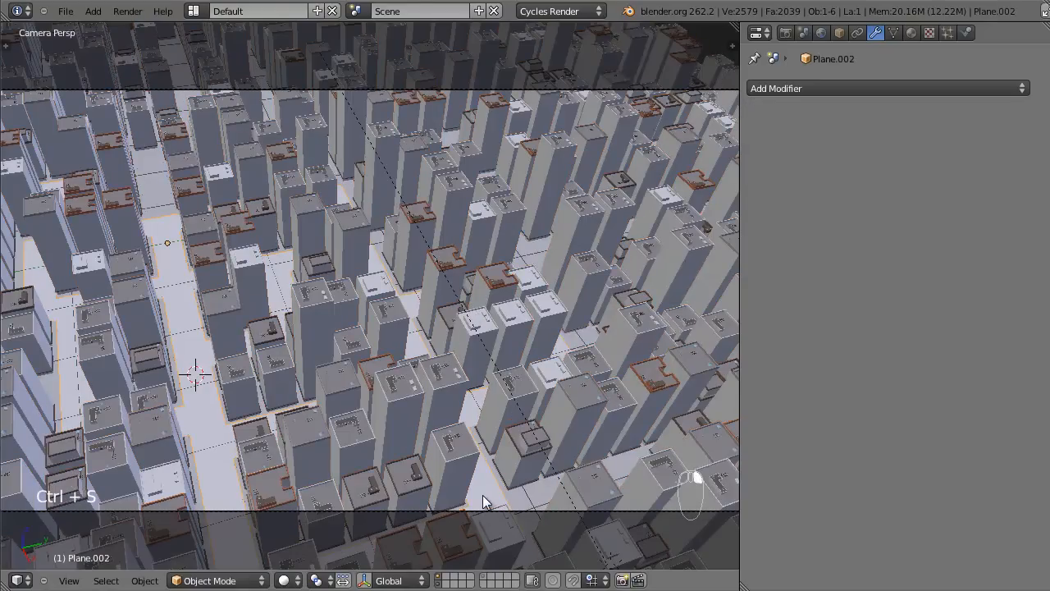
{"action": "left_click", "coordinate": [911, 32]}
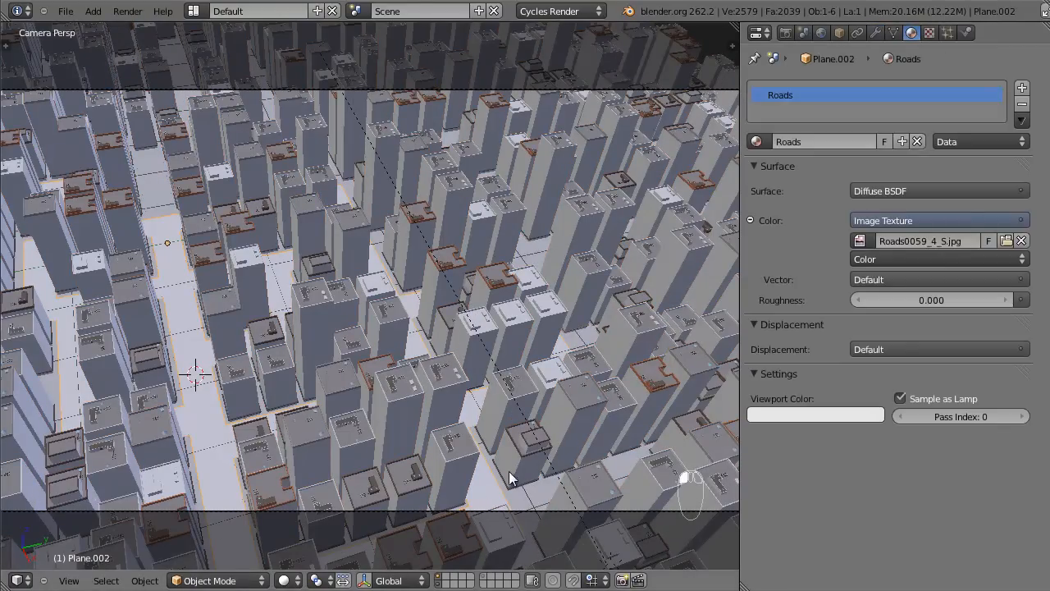
{"action": "left_click", "coordinate": [484, 583]}
{"action": "scroll", "coordinate": [493, 321], "scroll_direction": "down", "scroll_amount": 4}
{"action": "middle_click_drag", "start_coordinate": [496, 351], "coordinate": [506, 317]}
{"action": "scroll", "coordinate": [505, 316], "scroll_direction": "down", "scroll_amount": 3}
{"action": "right_click", "coordinate": [503, 186]}
{"action": "right_click", "coordinate": [437, 232]}
{"action": "right_click", "coordinate": [377, 257]}
{"action": "right_click", "coordinate": [361, 238]}
{"action": "key", "text": "n"}
{"action": "scroll", "coordinate": [680, 267], "scroll_direction": "down", "scroll_amount": 8}
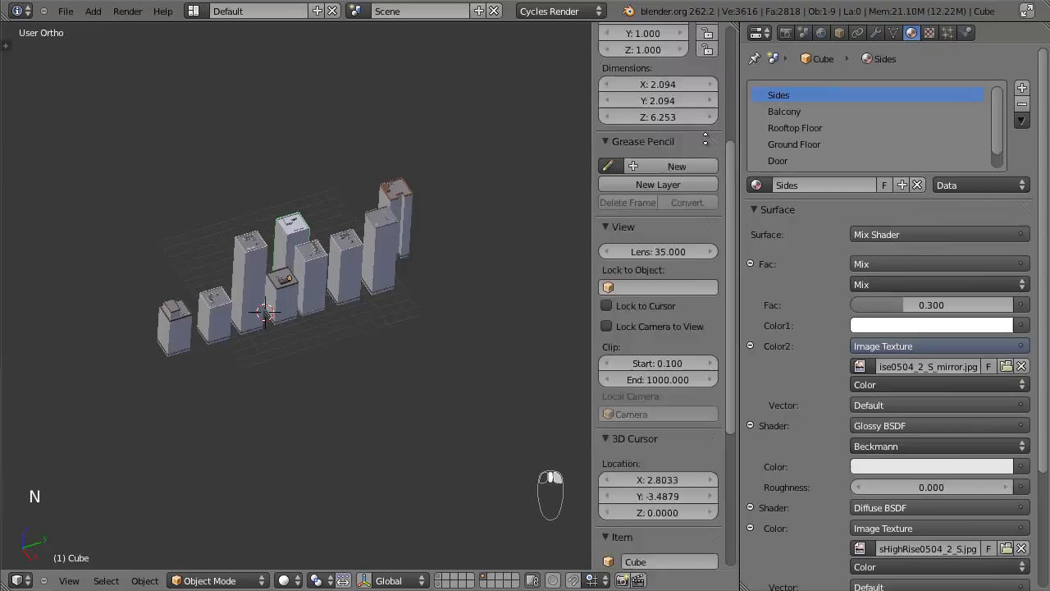
{"action": "right_click", "coordinate": [235, 263]}
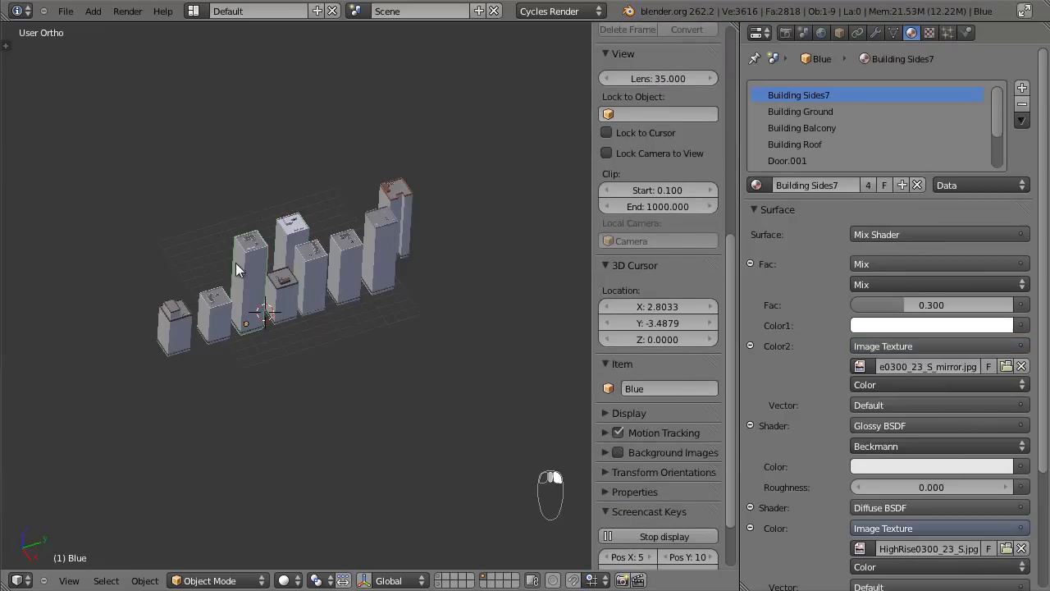
{"action": "right_click", "coordinate": [409, 194]}
{"action": "right_click", "coordinate": [248, 271]}
Select the city's particle-emitting plane and enable Use Count and Pick Random for its Buildings dupli group.
{"action": "left_click", "coordinate": [441, 577]}
{"action": "scroll", "coordinate": [358, 341], "scroll_direction": "up", "scroll_amount": 1}
{"action": "right_click", "coordinate": [358, 341]}
{"action": "key", "text": "z"}
{"action": "key", "text": "z"}
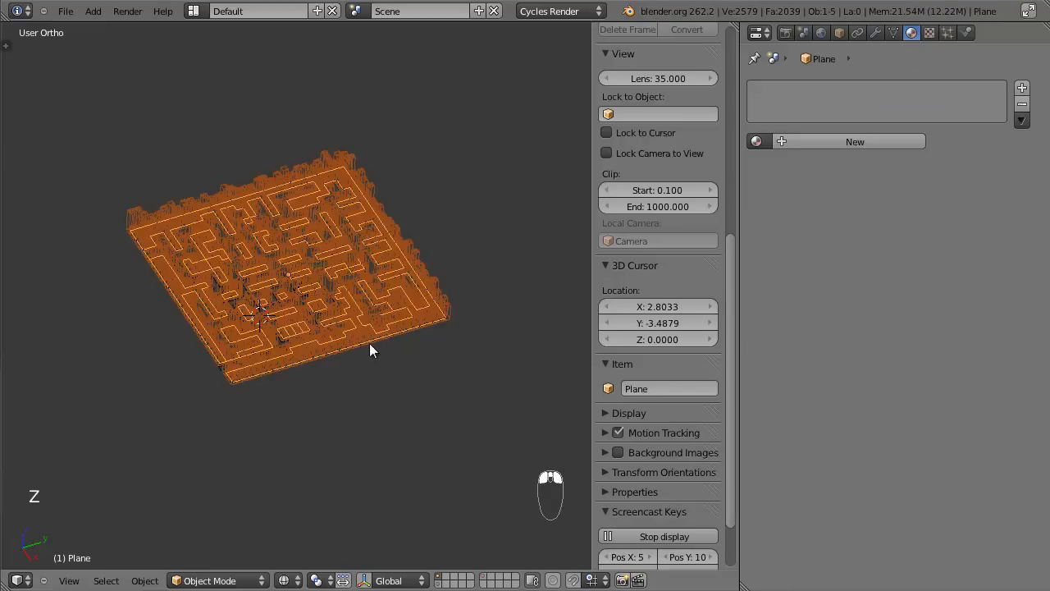
{"action": "left_click", "coordinate": [947, 32]}
{"action": "scroll", "coordinate": [933, 247], "scroll_direction": "down", "scroll_amount": 12}
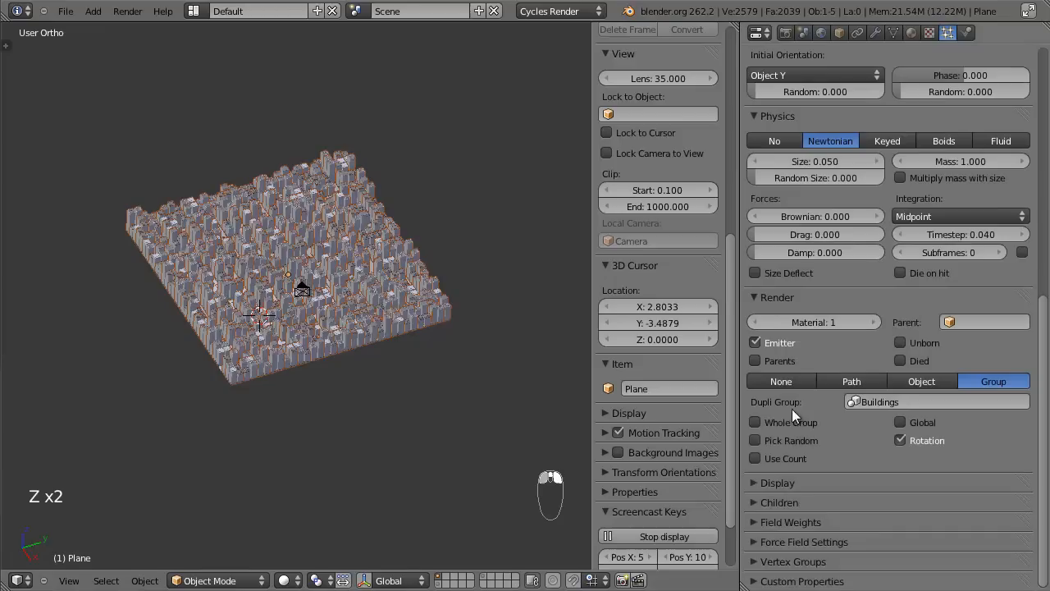
{"action": "left_click", "coordinate": [788, 460]}
{"action": "left_click", "coordinate": [802, 443]}
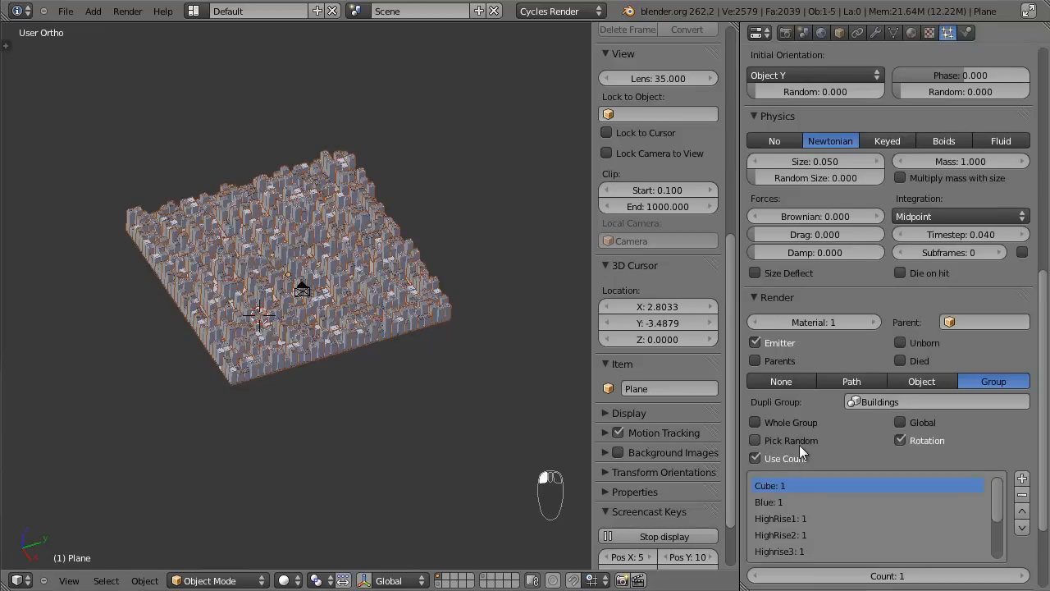
Set the dupli counts of Cube, HighRise1, HighRise2 and Highrise3 to 3 each.
{"action": "scroll", "coordinate": [300, 403], "scroll_direction": "up", "scroll_amount": 4}
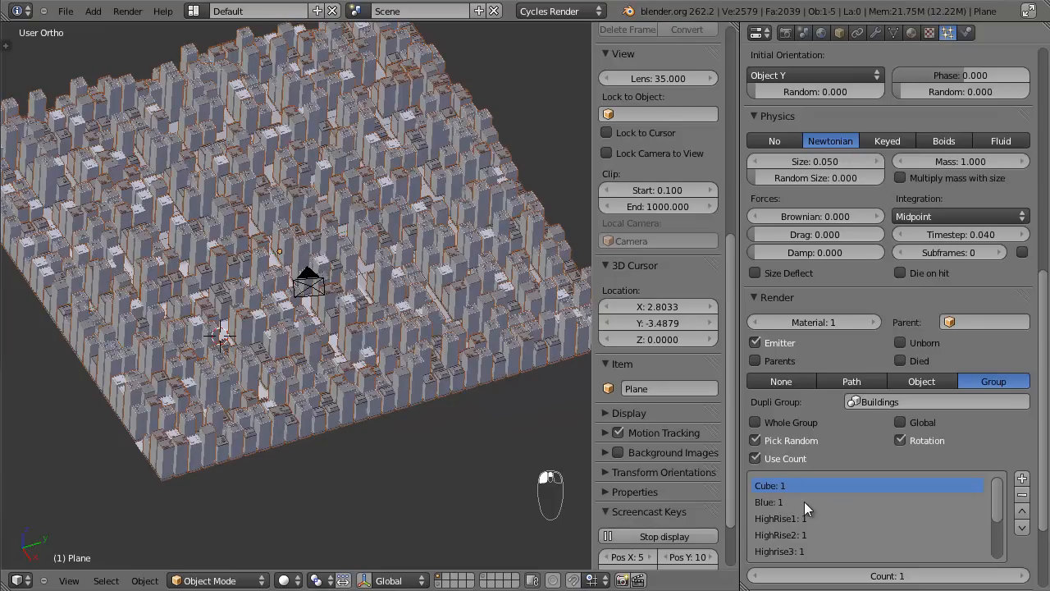
{"action": "left_click", "coordinate": [1016, 576]}
{"action": "left_click", "coordinate": [1016, 576]}
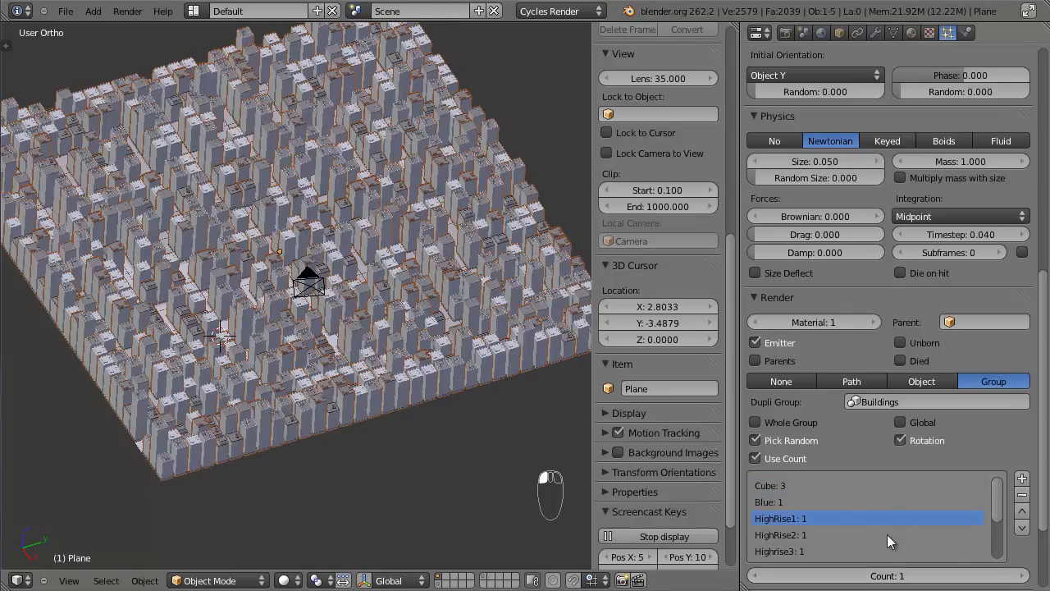
{"action": "left_click", "coordinate": [981, 577]}
{"action": "left_click", "coordinate": [981, 577]}
{"action": "left_click", "coordinate": [1015, 576]}
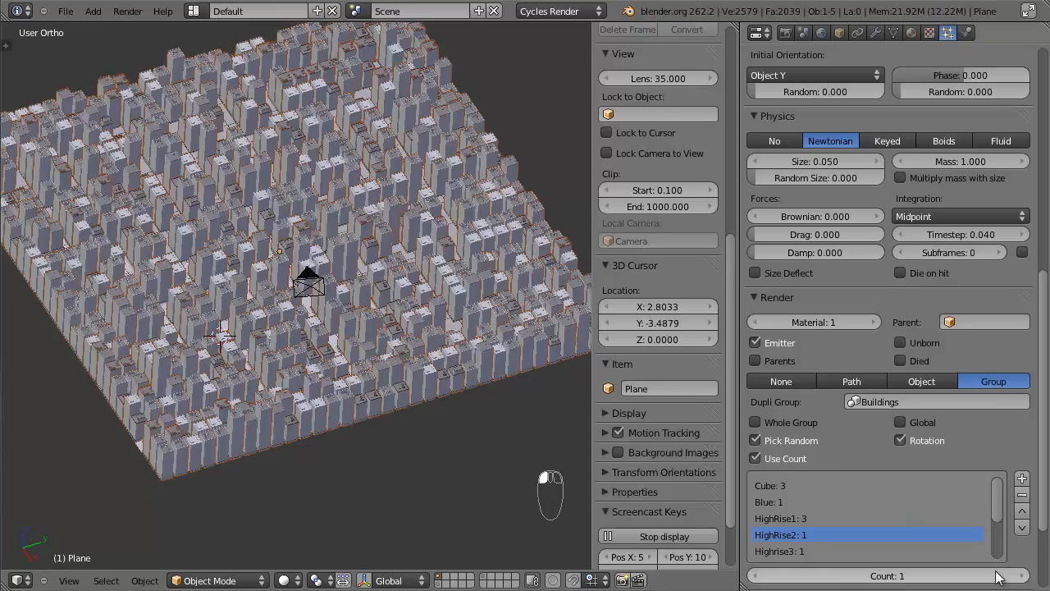
{"action": "left_click", "coordinate": [1016, 576]}
{"action": "left_click", "coordinate": [926, 551]}
{"action": "left_click", "coordinate": [1016, 576]}
{"action": "left_click", "coordinate": [1016, 576]}
Set the dupli count of Residential1 to 4, increase Residential2's count, and set Residential3 to 3.
{"action": "scroll", "coordinate": [984, 509], "scroll_direction": "down", "scroll_amount": 4}
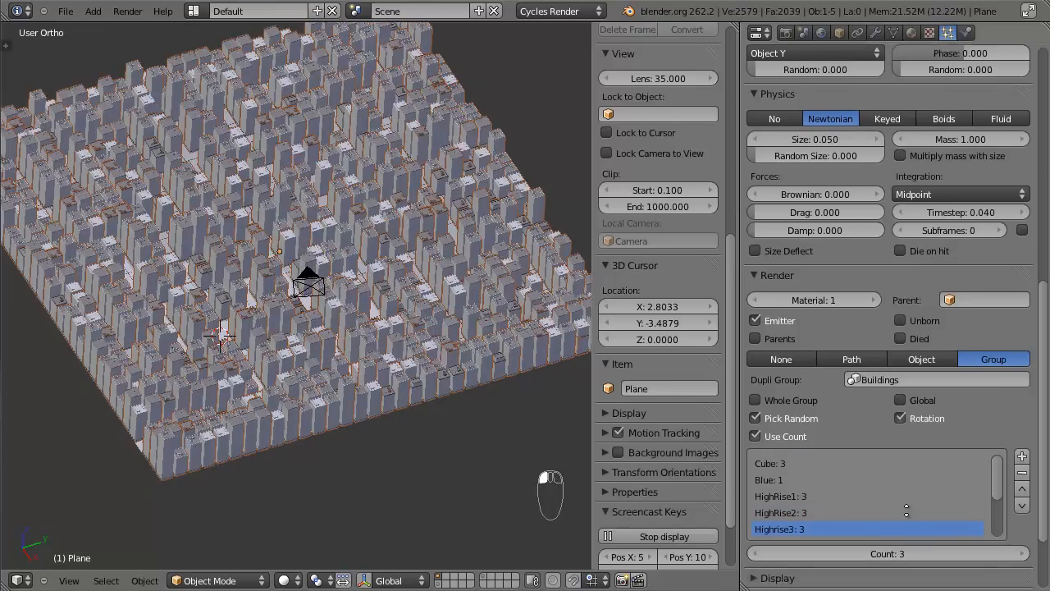
{"action": "scroll", "coordinate": [938, 411], "scroll_direction": "down", "scroll_amount": 2}
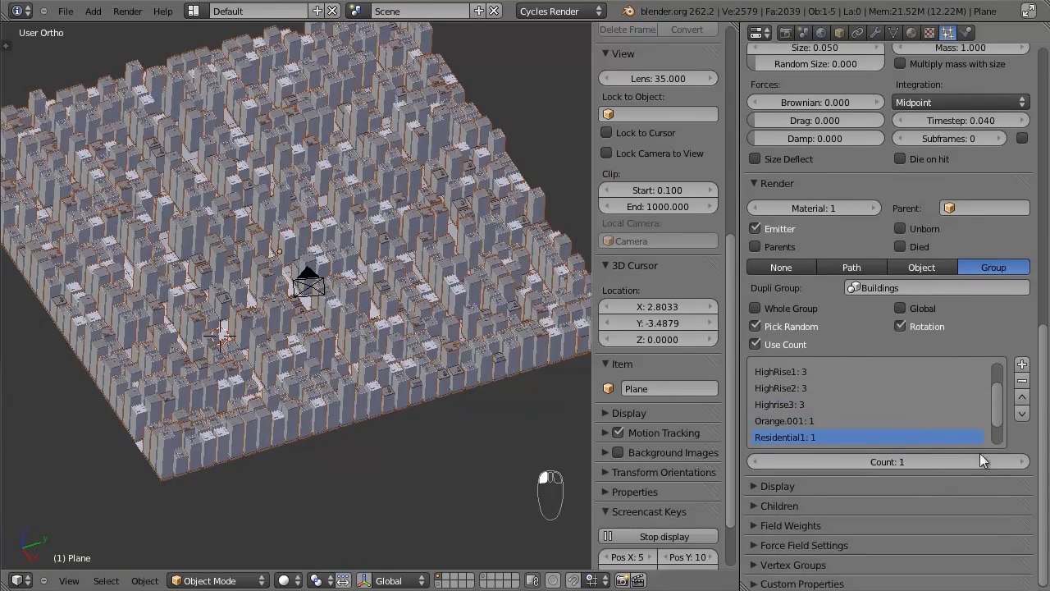
{"action": "left_click_drag", "start_coordinate": [983, 461], "coordinate": [993, 460]}
{"action": "scroll", "coordinate": [925, 402], "scroll_direction": "down", "scroll_amount": 2}
{"action": "left_click", "coordinate": [882, 419]}
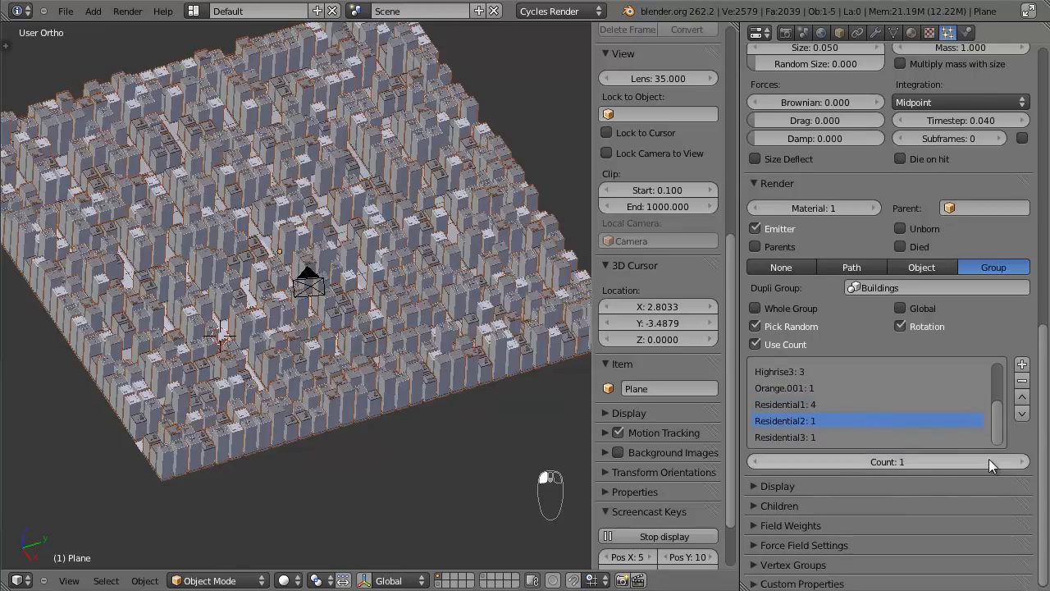
{"action": "left_click", "coordinate": [988, 459]}
{"action": "left_click", "coordinate": [989, 460]}
{"action": "left_click", "coordinate": [891, 438]}
{"action": "left_click", "coordinate": [998, 461]}
{"action": "left_click", "coordinate": [998, 461]}
Look through the camera and raise the dupli counts of HighRise1 and HighRise2 to 5 each.
{"action": "scroll", "coordinate": [923, 406], "scroll_direction": "up", "scroll_amount": 4}
{"action": "key", "text": "KP_0"}
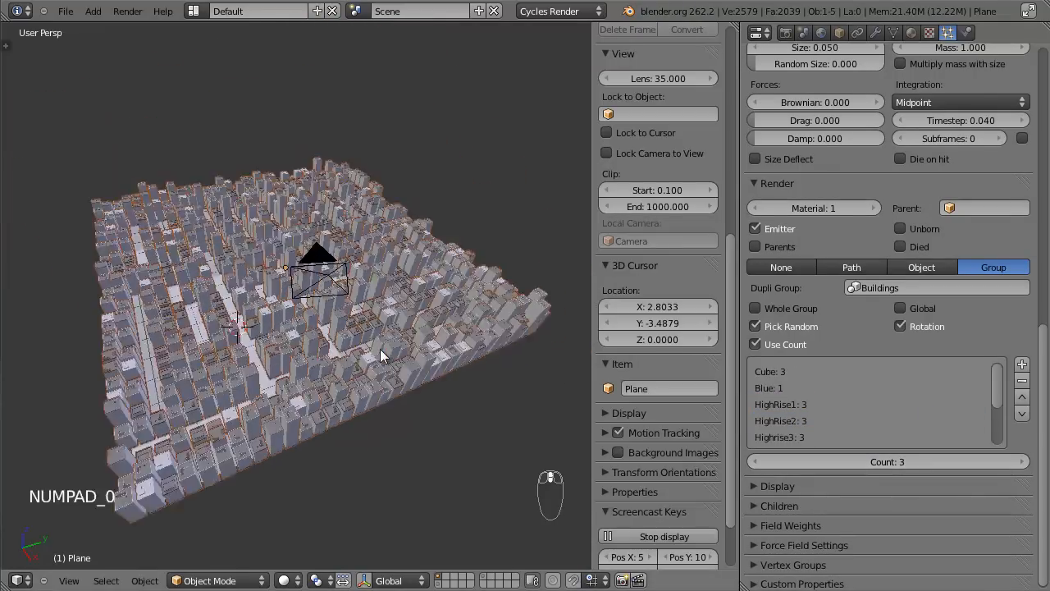
{"action": "scroll", "coordinate": [380, 349], "scroll_direction": "up", "scroll_amount": 6}
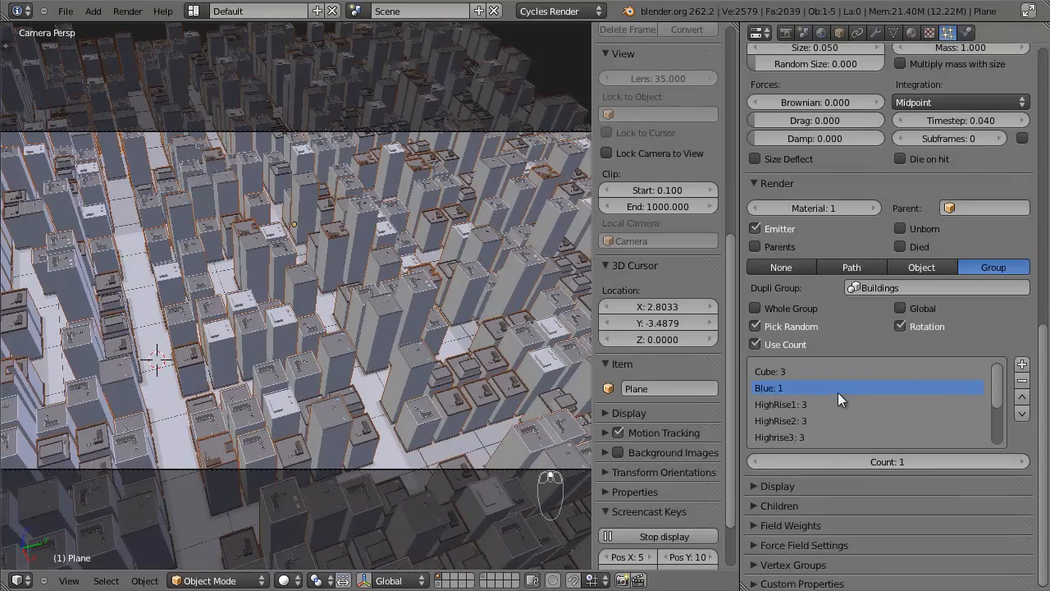
{"action": "scroll", "coordinate": [379, 242], "scroll_direction": "up", "scroll_amount": 2}
{"action": "left_click", "coordinate": [860, 405]}
{"action": "left_click", "coordinate": [950, 455]}
{"action": "left_click", "coordinate": [950, 455]}
{"action": "left_click", "coordinate": [905, 421]}
{"action": "left_click", "coordinate": [941, 466]}
{"action": "left_click", "coordinate": [942, 467]}
Set the dupli count of Highrise3 to 5.
{"action": "left_click", "coordinate": [917, 434]}
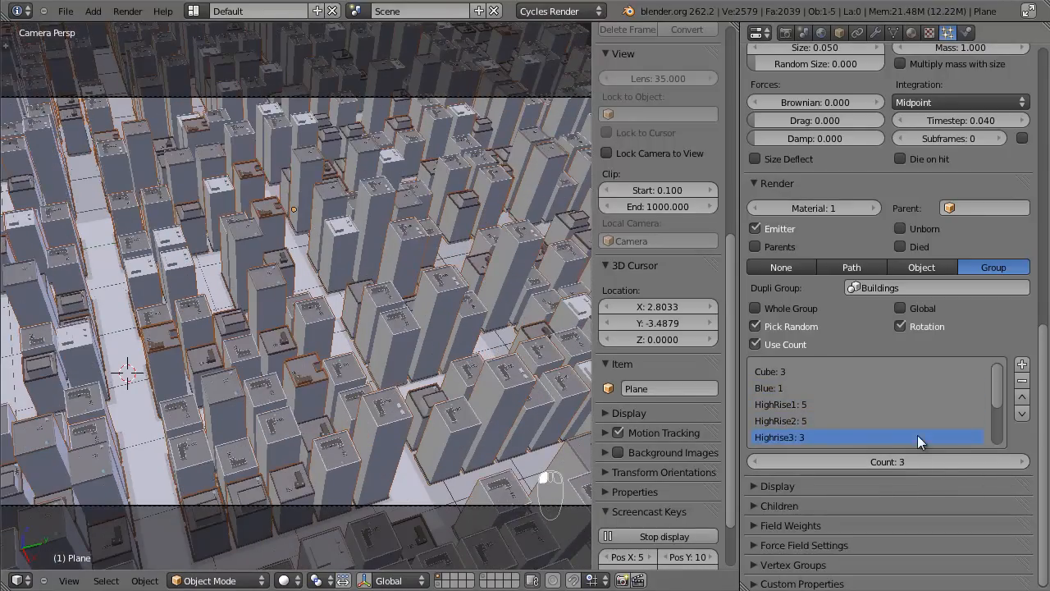
{"action": "left_click", "coordinate": [938, 459]}
{"action": "type", "text": "5"}
{"action": "key", "text": "Return"}
{"action": "scroll", "coordinate": [875, 413], "scroll_direction": "up", "scroll_amount": 2}
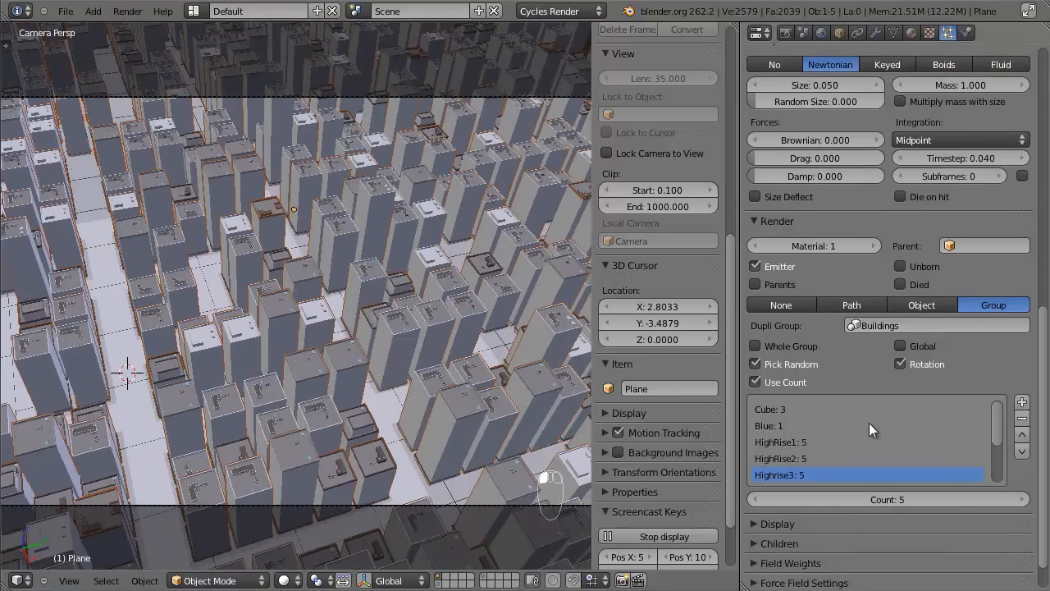
Set the dupli count of Residential3 to 5, keeping the other residential building types in the mix.
{"action": "scroll", "coordinate": [869, 422], "scroll_direction": "down", "scroll_amount": 3}
{"action": "left_click", "coordinate": [866, 448]}
{"action": "left_click", "coordinate": [973, 494]}
{"action": "left_click", "coordinate": [948, 477]}
{"action": "left_click", "coordinate": [947, 495]}
{"action": "left_click", "coordinate": [947, 495]}
{"action": "left_click", "coordinate": [917, 458]}
{"action": "left_click", "coordinate": [901, 443]}
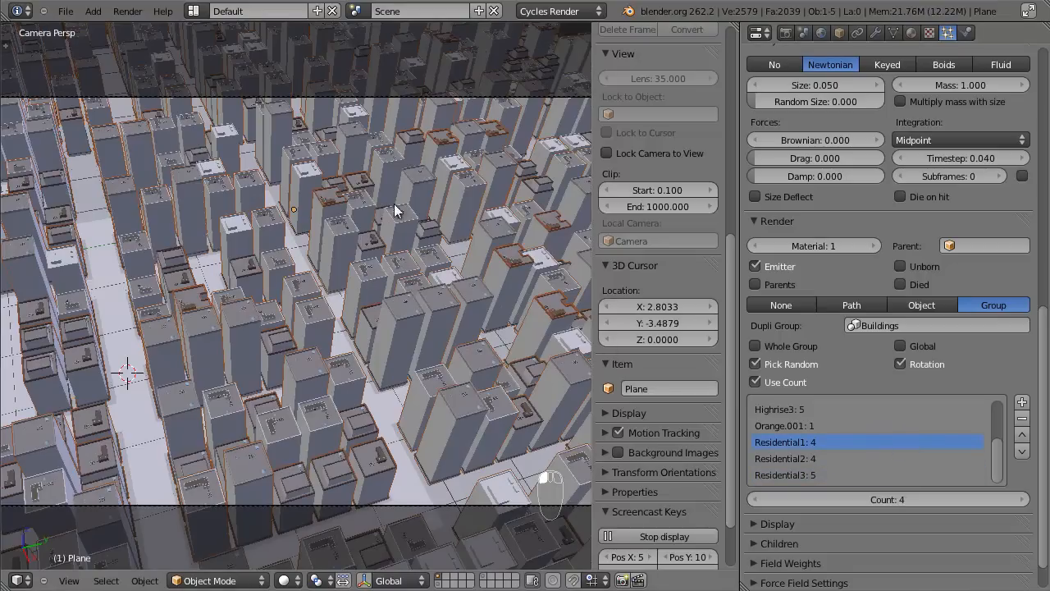
Set the particle system's seed to 2 to reshuffle the buildings and check the layout in the camera view.
{"action": "scroll", "coordinate": [939, 418], "scroll_direction": "up", "scroll_amount": 15}
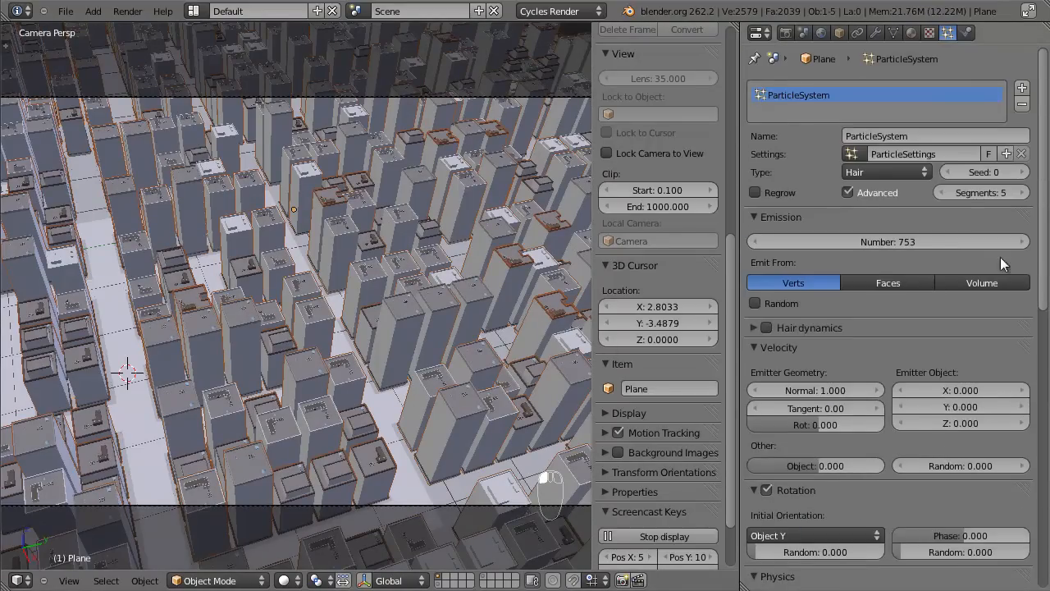
{"action": "left_click", "coordinate": [1022, 172]}
{"action": "left_click", "coordinate": [1022, 172]}
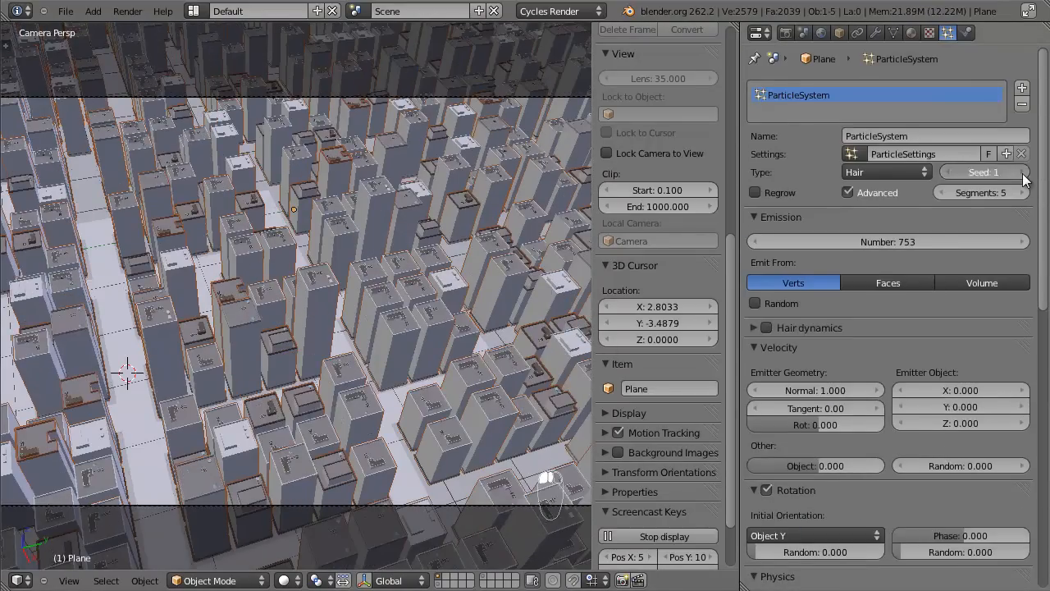
{"action": "scroll", "coordinate": [414, 373], "scroll_direction": "down", "scroll_amount": 1}
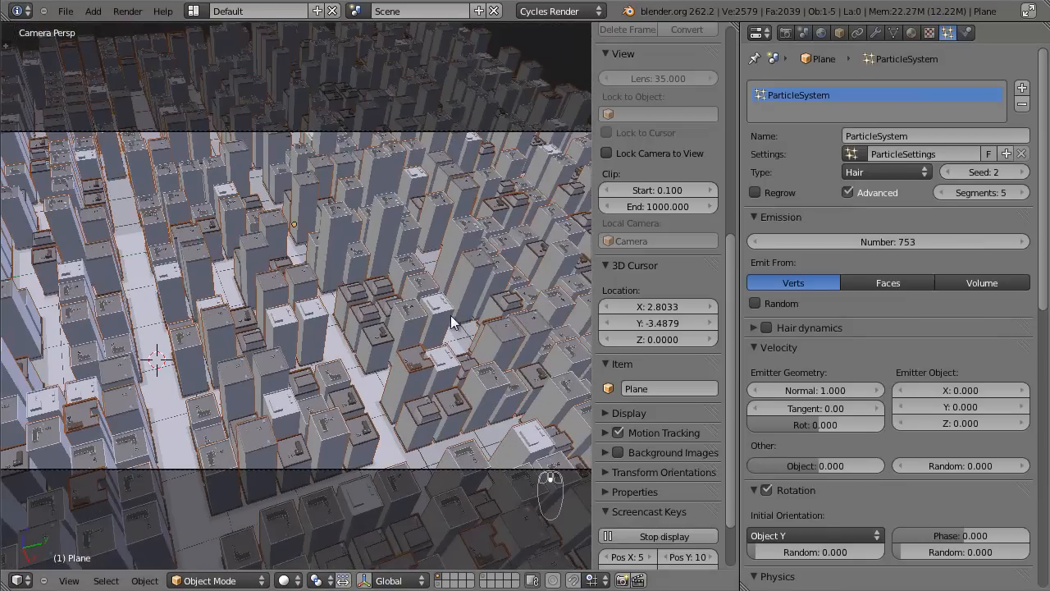
{"action": "scroll", "coordinate": [332, 267], "scroll_direction": "down", "scroll_amount": 1}
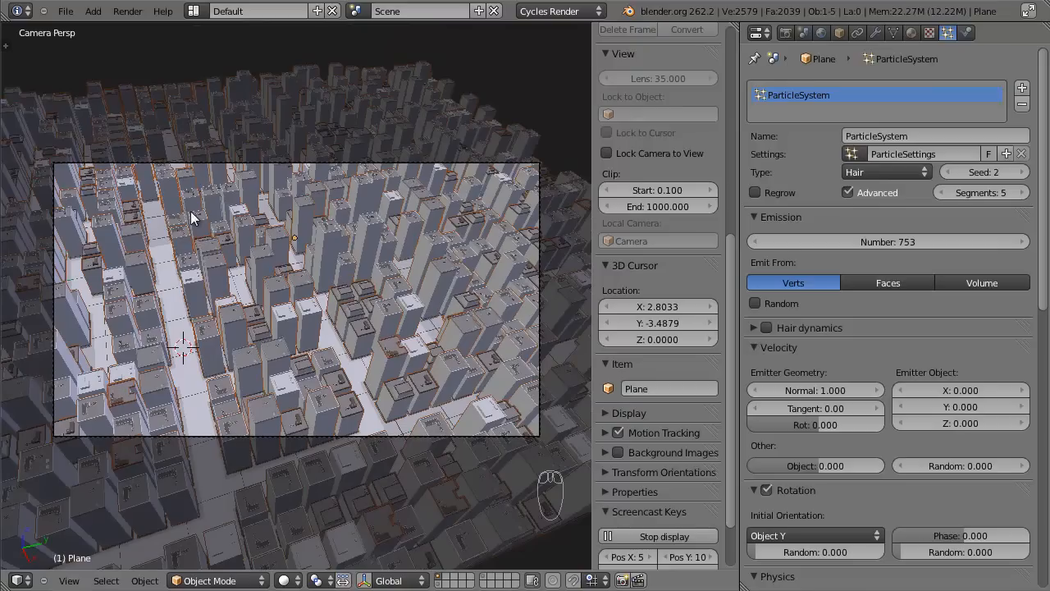
{"action": "scroll", "coordinate": [351, 340], "scroll_direction": "up", "scroll_amount": 1}
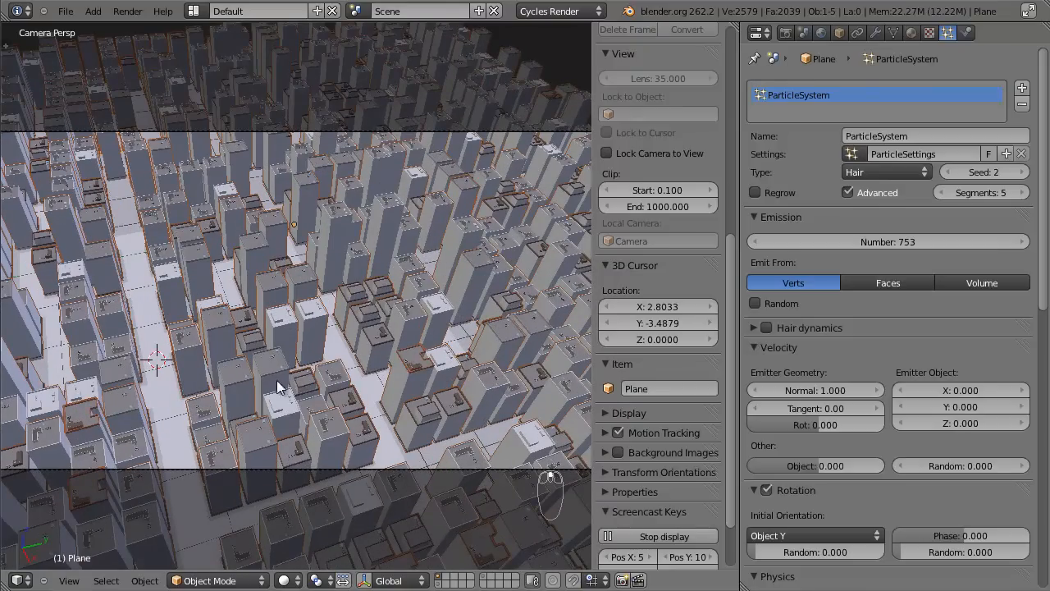
Save the file and render the city from the camera, re-rendering it with the lamp's layer enabled.
{"action": "key", "text": "ctrl+s"}
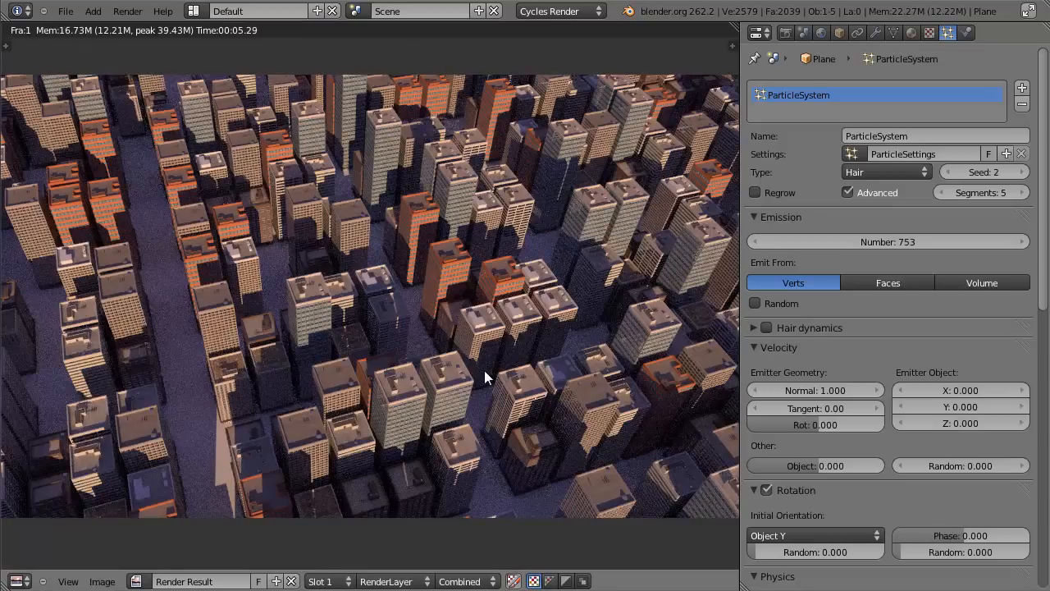
{"action": "key", "text": "F12"}
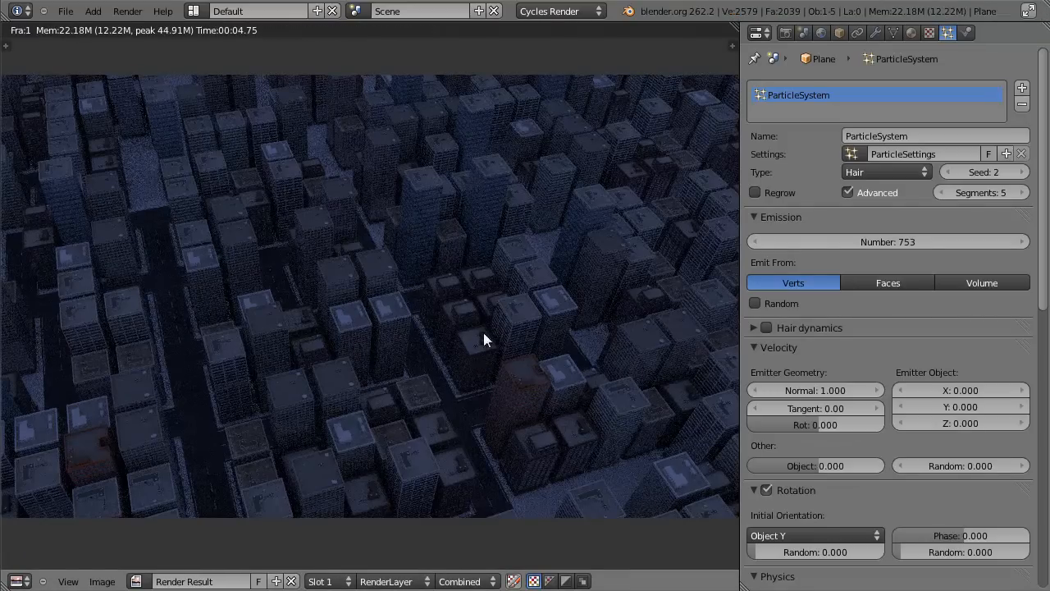
{"action": "key", "text": "Escape"}
{"action": "key", "text": "ctrl+s"}
{"action": "key", "text": "F12"}
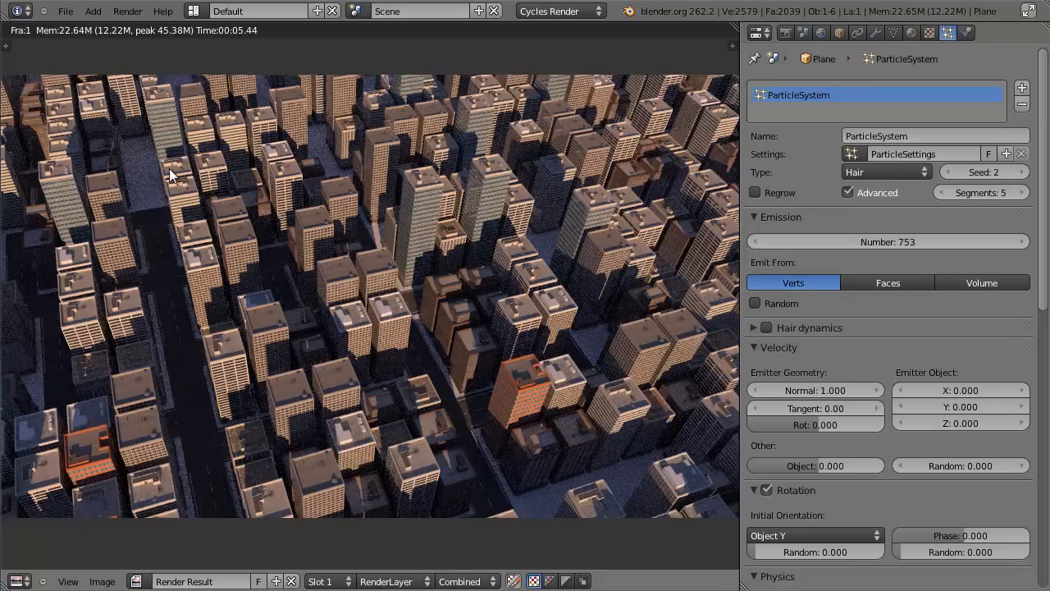
{"action": "mouse_move", "coordinate": [579, 404]}
{"action": "middle_mouse_down"}
{"action": "mouse_move", "coordinate": [534, 402]}
{"action": "mouse_move", "coordinate": [579, 400]}
{"action": "middle_mouse_up"}
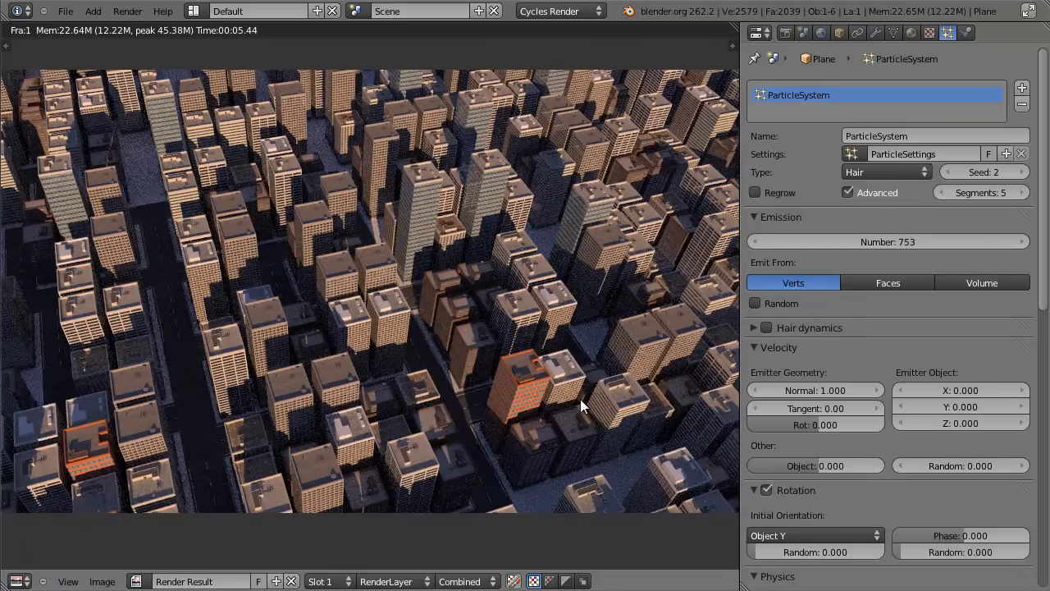
Leave the render, switch to the Compositing layout, and enable Use Nodes and the Backdrop.
{"action": "key", "text": "Escape"}
{"action": "key", "text": "ctrl+Left"}
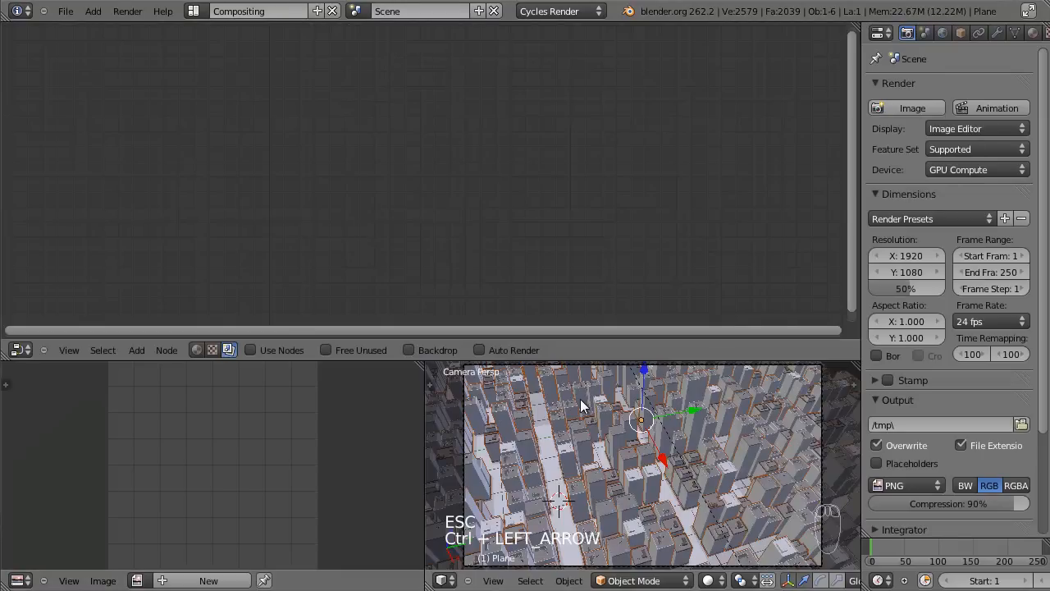
{"action": "left_click", "coordinate": [273, 350]}
{"action": "left_click", "coordinate": [448, 350]}
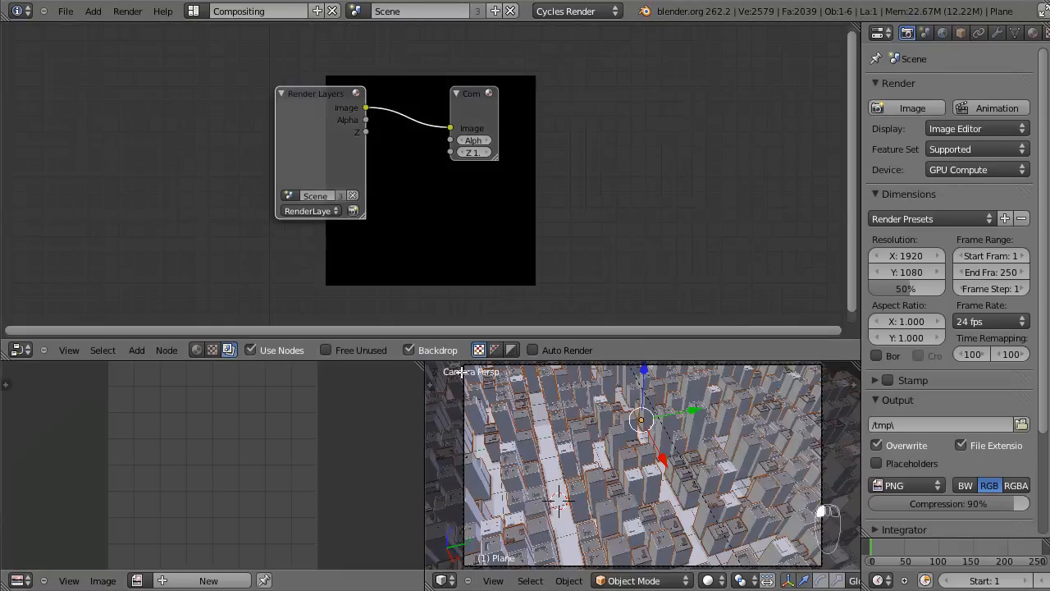
Enlarge the node editor over the lower areas and spread the Render Layers and Composite nodes apart.
{"action": "left_click_drag", "start_coordinate": [424, 366], "coordinate": [54, 397]}
{"action": "left_click_drag", "start_coordinate": [8, 356], "coordinate": [49, 394]}
{"action": "left_click_drag", "start_coordinate": [283, 266], "coordinate": [115, 247]}
{"action": "left_click_drag", "start_coordinate": [494, 217], "coordinate": [680, 192]}
{"action": "scroll", "coordinate": [578, 246], "scroll_direction": "down", "scroll_amount": 3}
{"action": "middle_click_drag", "start_coordinate": [501, 272], "coordinate": [586, 293]}
{"action": "scroll", "coordinate": [558, 297], "scroll_direction": "up", "scroll_amount": 3}
Add a Map Value node and connect the Render Layers Z output to its Value input.
{"action": "key", "text": "shift+a"}
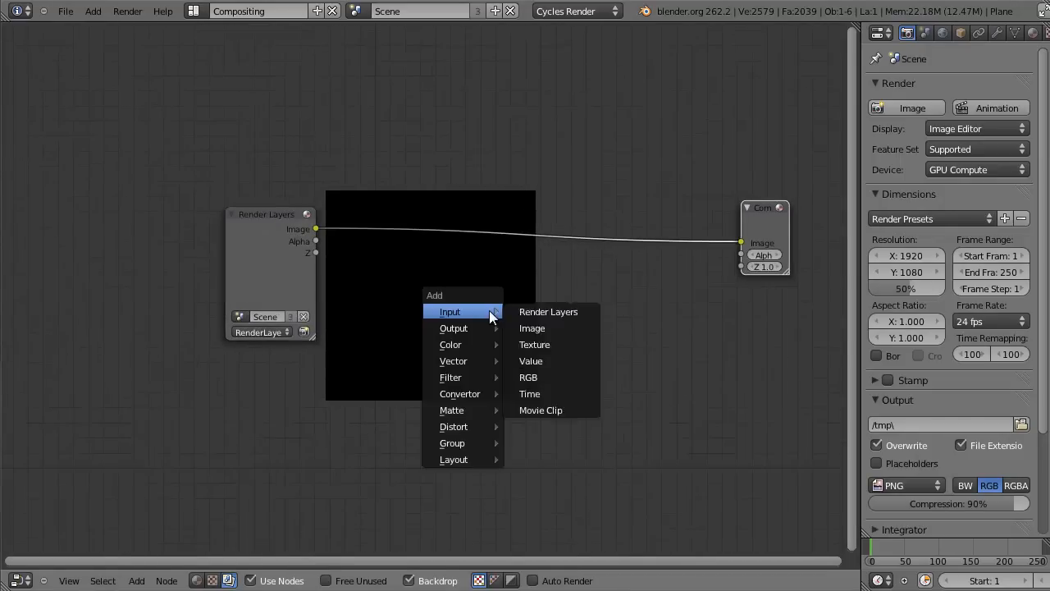
{"action": "mouse_move", "coordinate": [488, 361]}
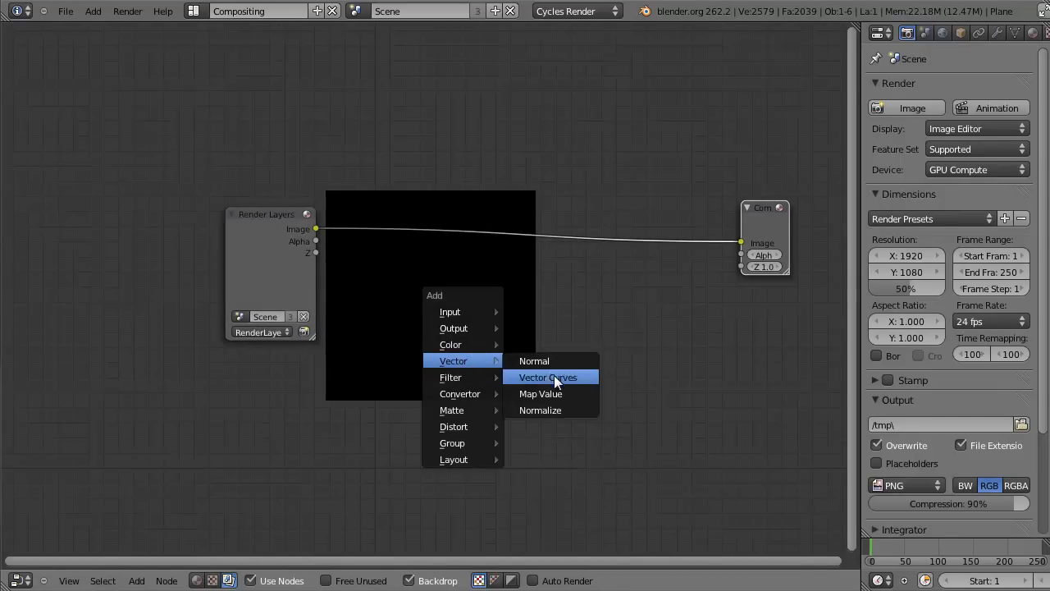
{"action": "left_click", "coordinate": [554, 394]}
{"action": "left_click", "coordinate": [435, 325]}
{"action": "left_click_drag", "start_coordinate": [316, 252], "coordinate": [431, 432]}
{"action": "scroll", "coordinate": [419, 327], "scroll_direction": "up", "scroll_amount": 2}
{"action": "left_click_drag", "start_coordinate": [264, 236], "coordinate": [243, 219]}
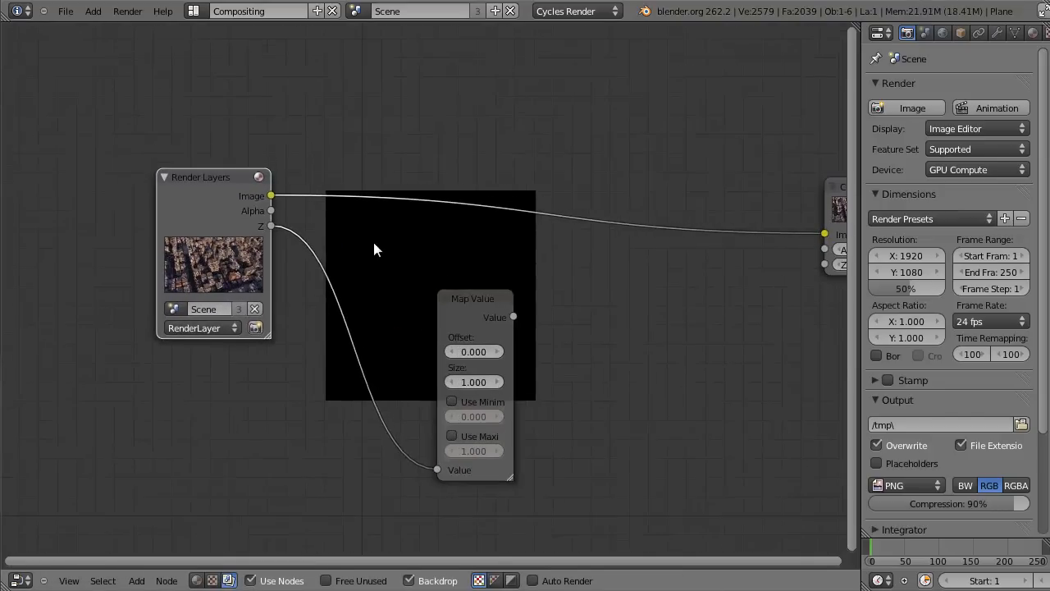
Add a Mix node between the Map Value node and the Composite node.
{"action": "middle_click_drag", "start_coordinate": [480, 327], "coordinate": [409, 266]}
{"action": "scroll", "coordinate": [437, 250], "scroll_direction": "up", "scroll_amount": 1}
{"action": "left_click", "coordinate": [441, 244]}
{"action": "key", "text": "shift+a"}
{"action": "mouse_move", "coordinate": [467, 239]}
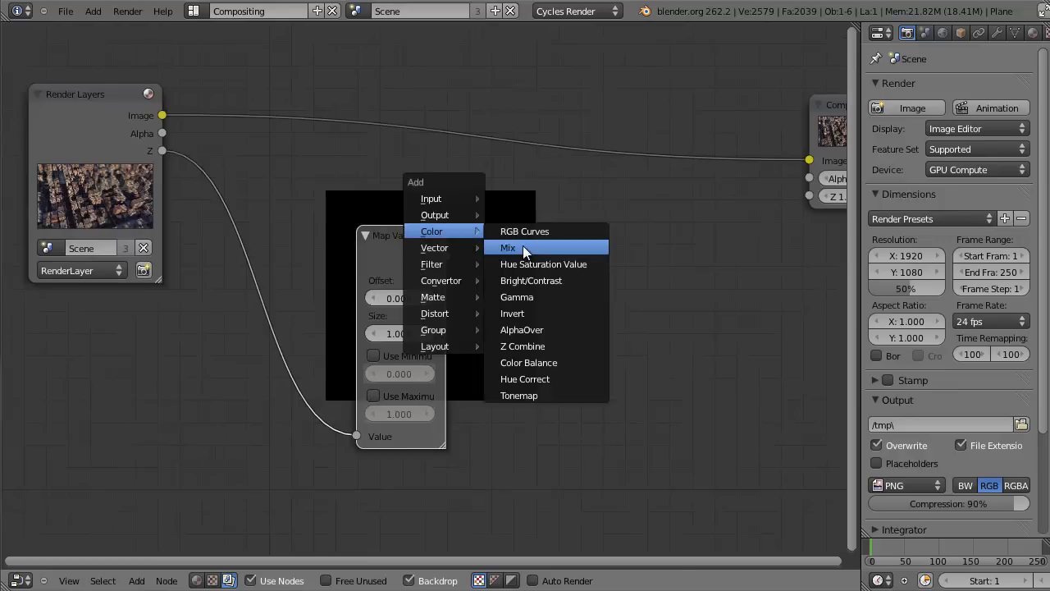
{"action": "left_click", "coordinate": [523, 245]}
{"action": "left_click", "coordinate": [609, 236]}
Preview Map Value through a Viewer node, then set its Size to 0.01, Offset to about -6.8, and enable the minimum and maximum limits.
{"action": "left_click_drag", "start_coordinate": [391, 257], "coordinate": [466, 343]}
{"action": "key", "text": "shift+a"}
{"action": "mouse_move", "coordinate": [301, 298]}
{"action": "left_click", "coordinate": [394, 311]}
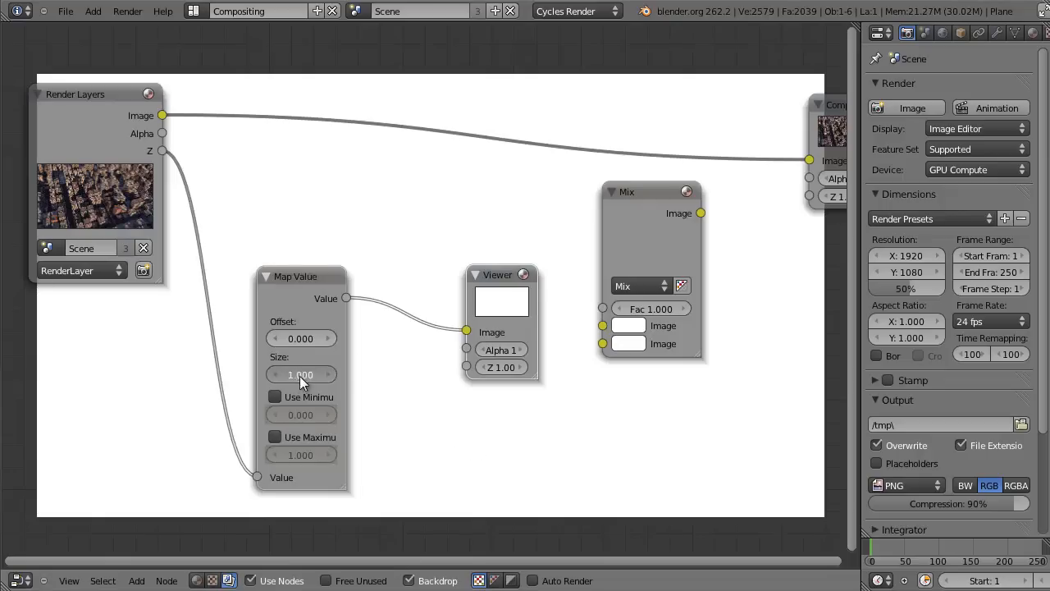
{"action": "type", "text": "0.01"}
{"action": "key", "text": "Return"}
{"action": "left_click_drag", "start_coordinate": [301, 338], "coordinate": [204, 356]}
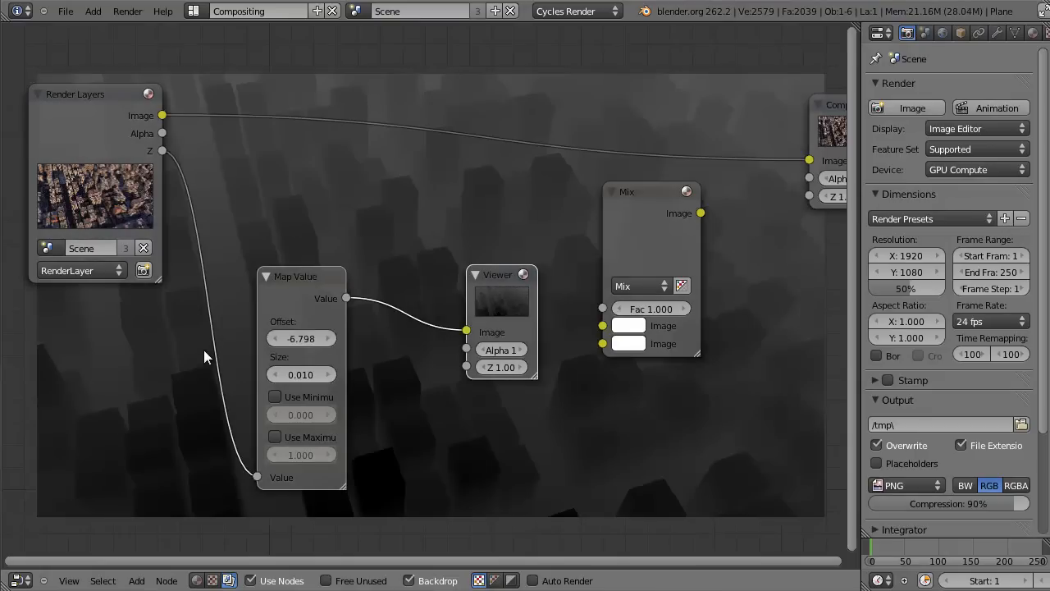
{"action": "left_click", "coordinate": [295, 439]}
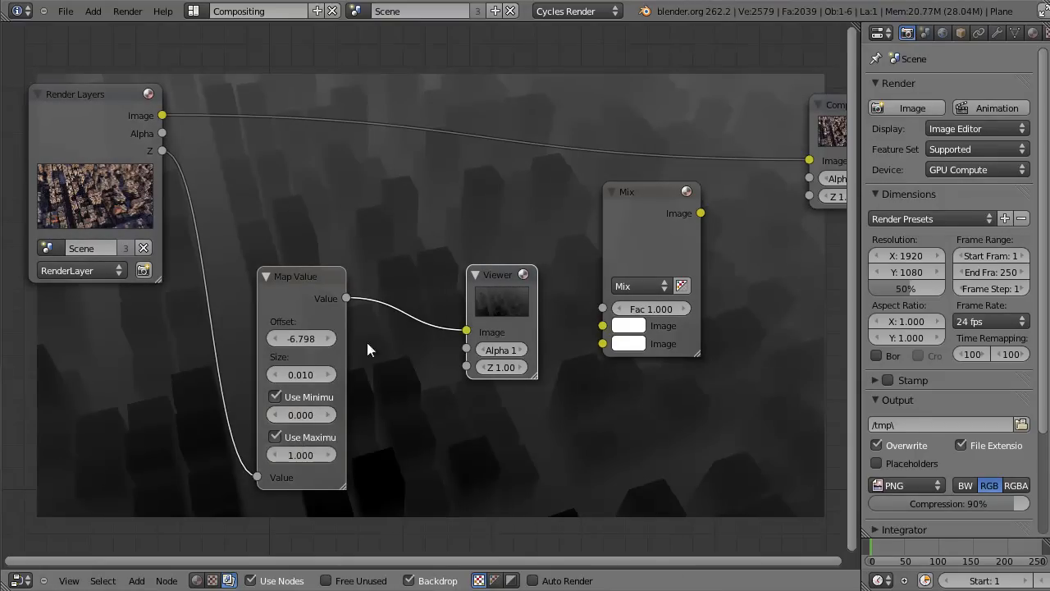
Delete the Viewer, connect Map Value to the Mix node's second image input, and set the blend mode to Screen.
{"action": "key", "text": "x"}
{"action": "left_click_drag", "start_coordinate": [346, 297], "coordinate": [603, 343]}
{"action": "left_click_drag", "start_coordinate": [628, 244], "coordinate": [525, 205]}
{"action": "left_click", "coordinate": [532, 244]}
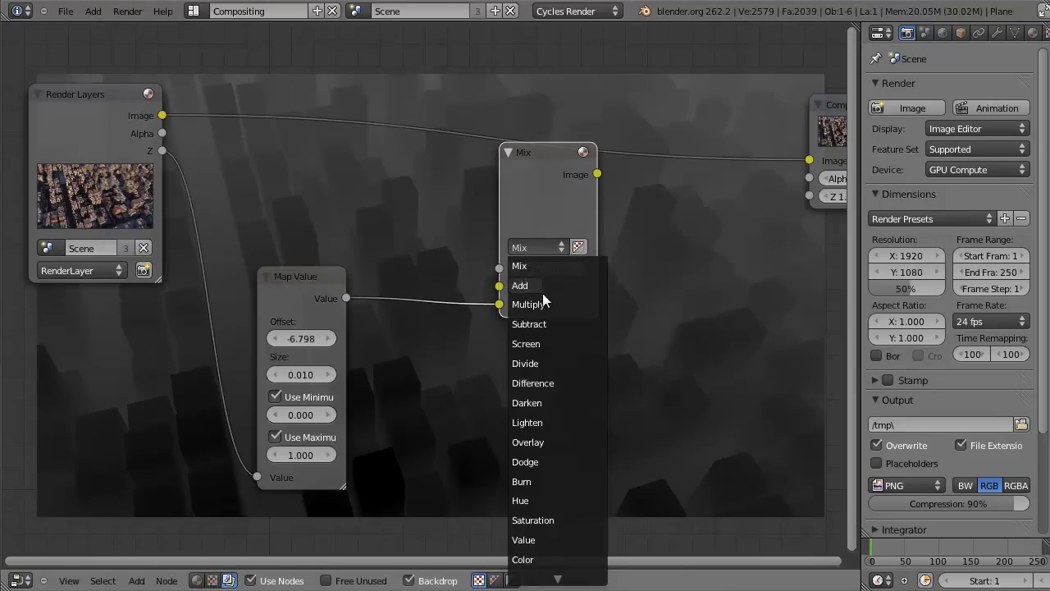
{"action": "left_click", "coordinate": [543, 343]}
Add a new Viewer node below the Composite node and preview the Screen node's output through it.
{"action": "middle_click_drag", "start_coordinate": [544, 343], "coordinate": [402, 341]}
{"action": "key", "text": "shift+a"}
{"action": "mouse_move", "coordinate": [539, 319]}
{"action": "left_click", "coordinate": [617, 338]}
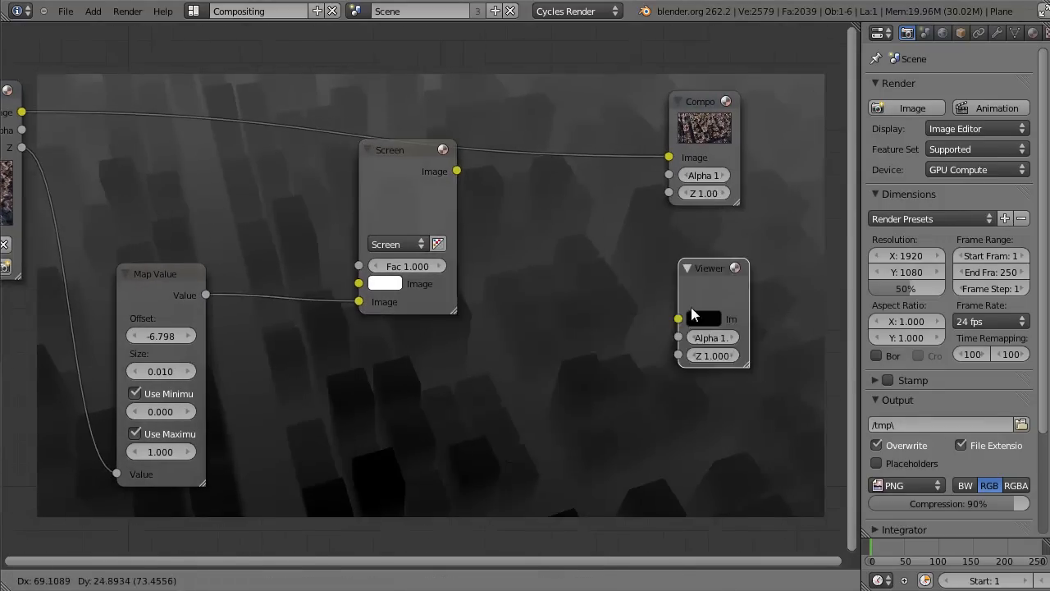
{"action": "left_click", "coordinate": [709, 308]}
{"action": "left_click", "coordinate": [438, 233], "text": "ctrl+shift"}
{"action": "middle_click_drag", "start_coordinate": [401, 271], "coordinate": [505, 314]}
Connect the Render Layers image to the Screen node's first image input and the Screen output to the Composite node.
{"action": "left_click_drag", "start_coordinate": [126, 155], "coordinate": [463, 329]}
{"action": "left_click_drag", "start_coordinate": [486, 260], "coordinate": [475, 229]}
{"action": "scroll", "coordinate": [499, 261], "scroll_direction": "down", "scroll_amount": 1}
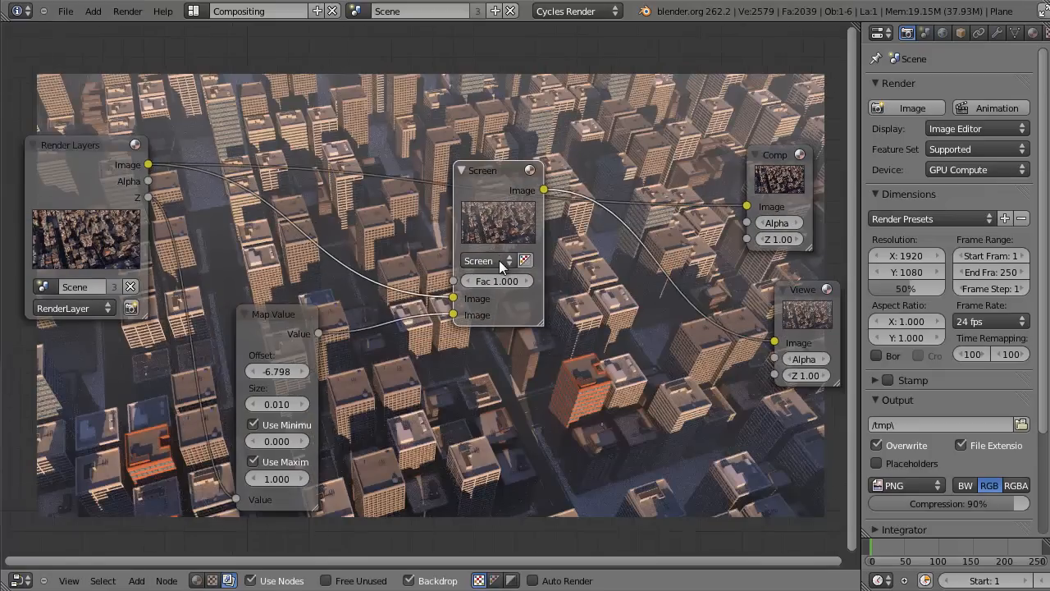
{"action": "middle_click_drag", "start_coordinate": [499, 260], "coordinate": [457, 259]}
{"action": "left_click_drag", "start_coordinate": [505, 188], "coordinate": [707, 203]}
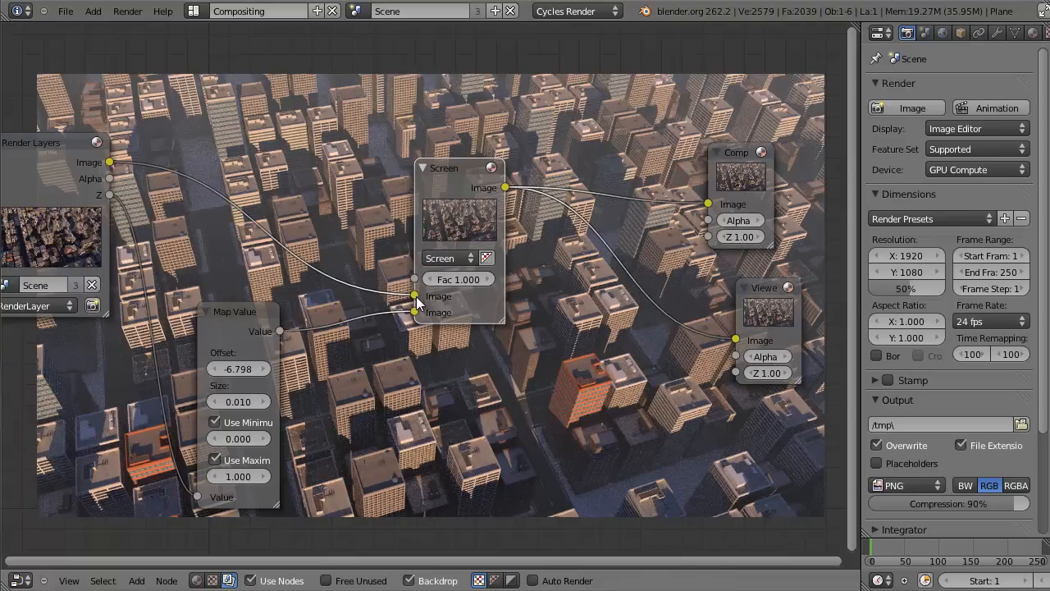
Reroute Map Value into the Screen node's Fac input and set the Map Value Size to 0.05.
{"action": "left_click_drag", "start_coordinate": [416, 308], "coordinate": [417, 280]}
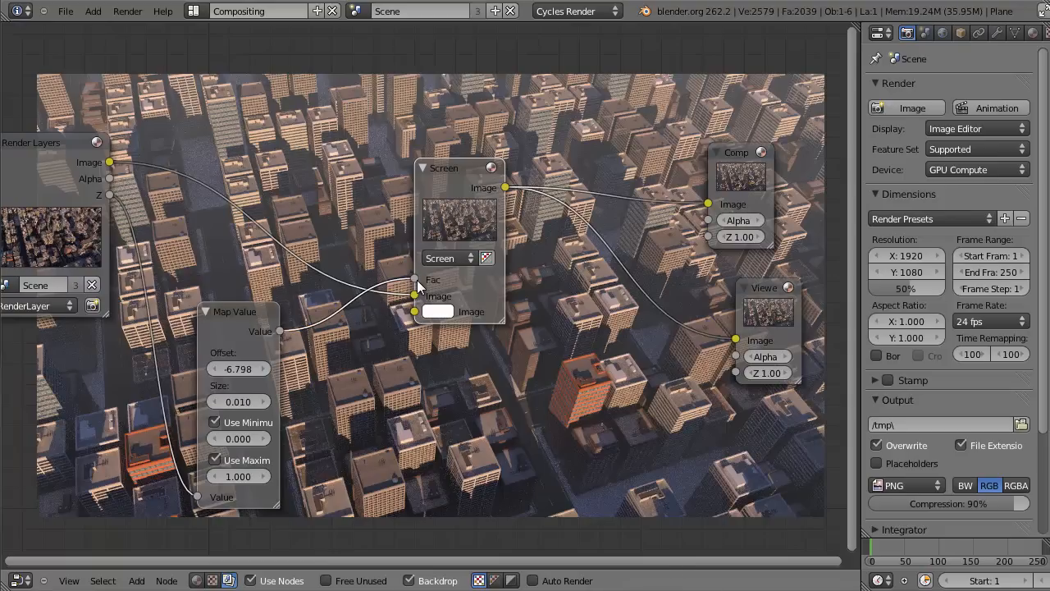
{"action": "left_click", "coordinate": [441, 312]}
{"action": "key", "text": "a"}
{"action": "left_click", "coordinate": [238, 405]}
{"action": "type", "text": "0.05"}
{"action": "key", "text": "Return"}
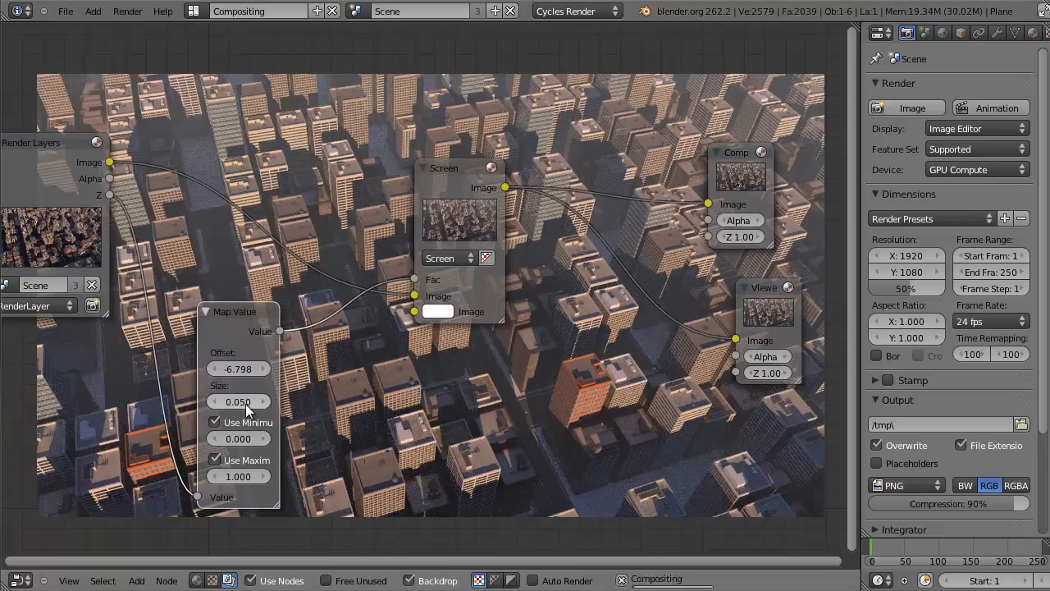
Set the Screen node's second colour to a dark reddish brown, about R 0.133, G 0.067, B 0.048, checking the Map Value output too.
{"action": "left_click", "coordinate": [440, 313]}
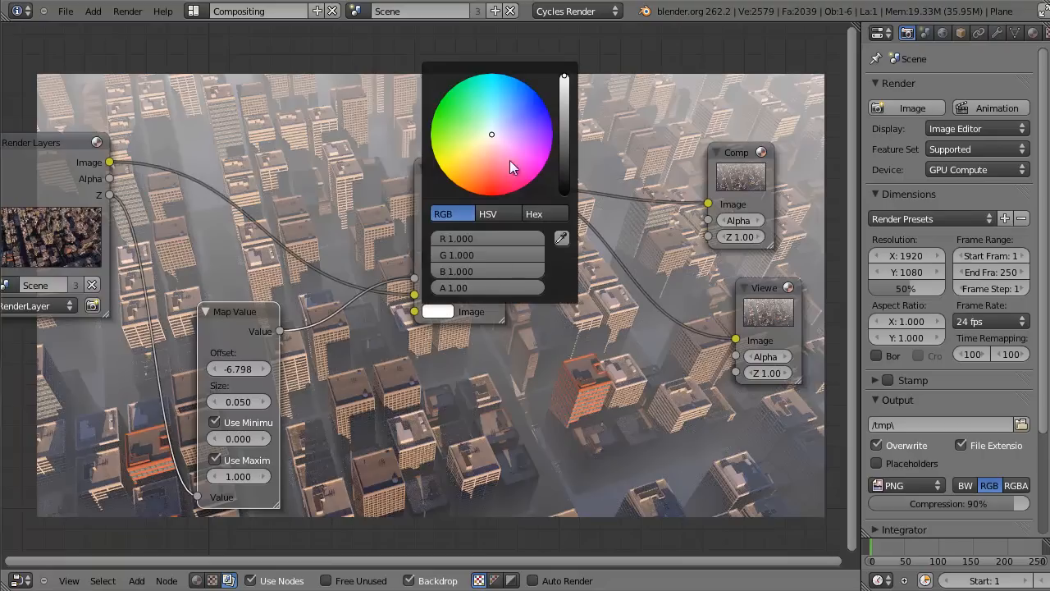
{"action": "left_click", "coordinate": [482, 173]}
{"action": "middle_click_drag", "start_coordinate": [491, 314], "coordinate": [452, 337]}
{"action": "left_click", "coordinate": [207, 346], "text": "ctrl+shift"}
{"action": "middle_click_drag", "start_coordinate": [352, 385], "coordinate": [359, 331]}
{"action": "left_click", "coordinate": [414, 182], "text": "ctrl+shift"}
{"action": "left_click", "coordinate": [410, 283]}
{"action": "left_click_drag", "start_coordinate": [532, 46], "coordinate": [533, 115]}
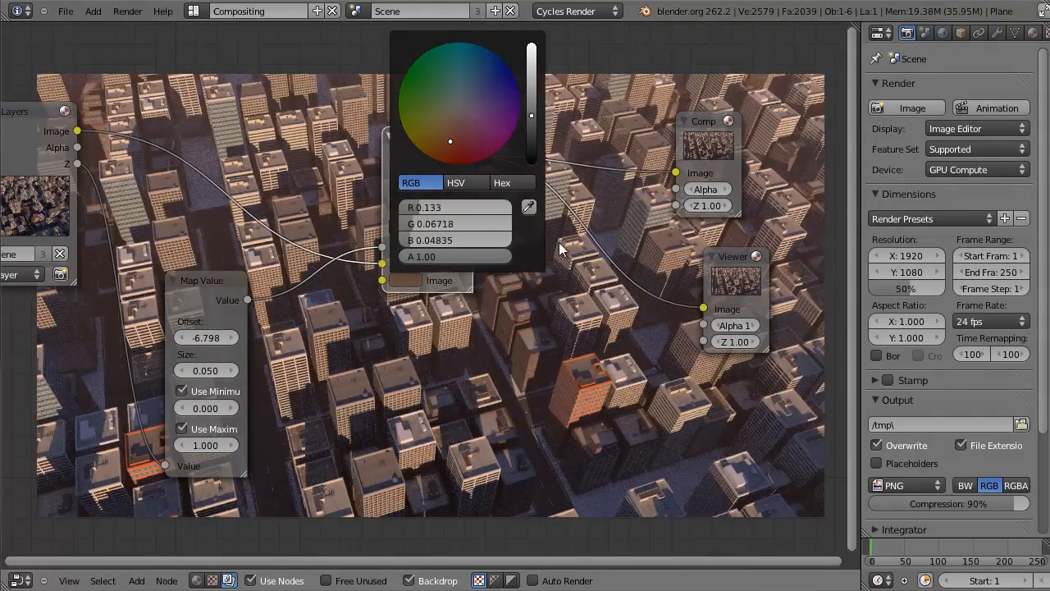
{"action": "left_click", "coordinate": [415, 228]}
{"action": "left_click", "coordinate": [419, 336]}
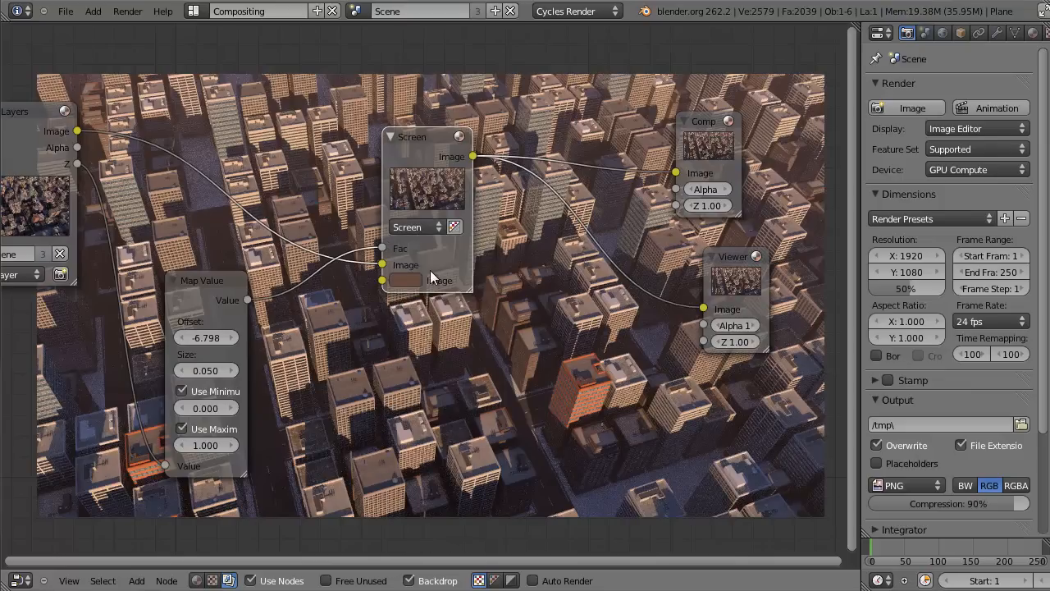
Change the Screen node's second colour to a lighter, less saturated brown, about R 0.274, G 0.224, B 0.175.
{"action": "left_click", "coordinate": [411, 280]}
{"action": "left_click", "coordinate": [530, 132]}
{"action": "left_click_drag", "start_coordinate": [532, 131], "coordinate": [530, 75]}
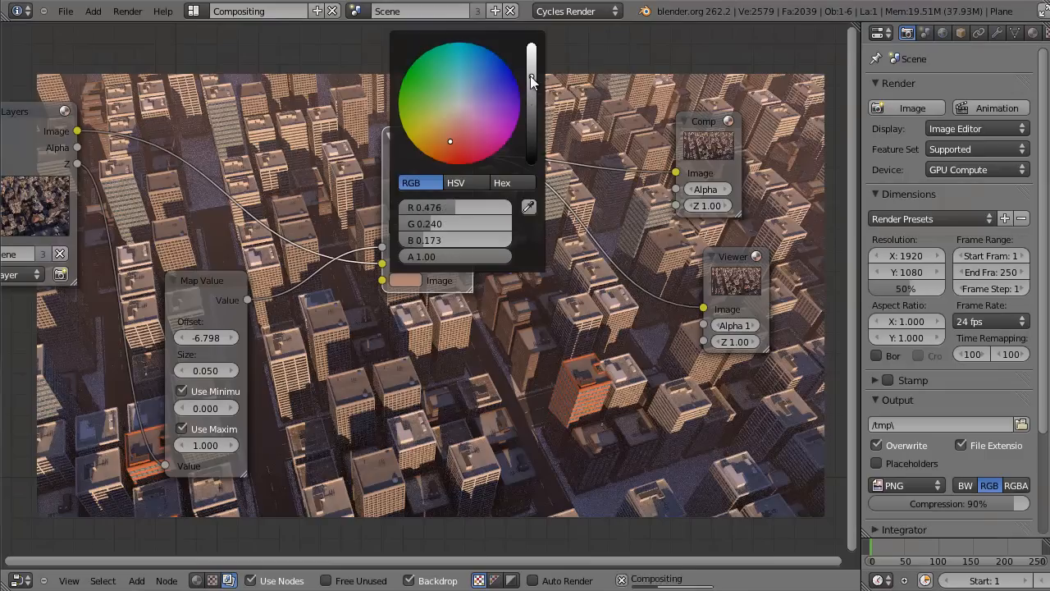
{"action": "left_click_drag", "start_coordinate": [451, 150], "coordinate": [448, 122]}
{"action": "mouse_move", "coordinate": [531, 78]}
{"action": "left_mouse_down"}
{"action": "mouse_move", "coordinate": [530, 103]}
{"action": "mouse_move", "coordinate": [532, 88]}
{"action": "left_mouse_up"}
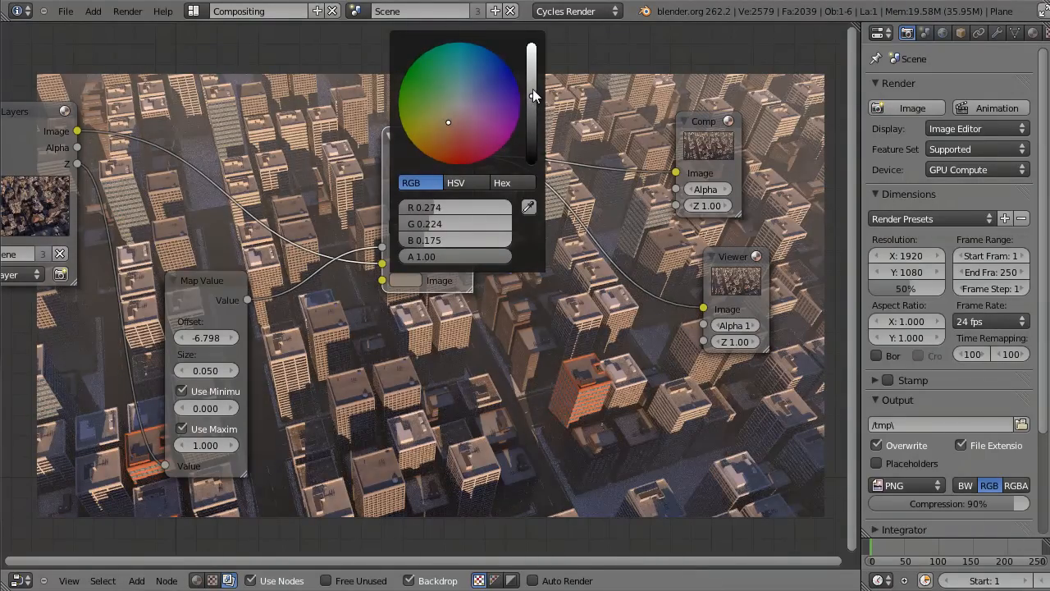
Preview the Map Value output, set its Offset to about -7.05, and reduce its Size.
{"action": "middle_click_drag", "start_coordinate": [582, 391], "coordinate": [472, 338]}
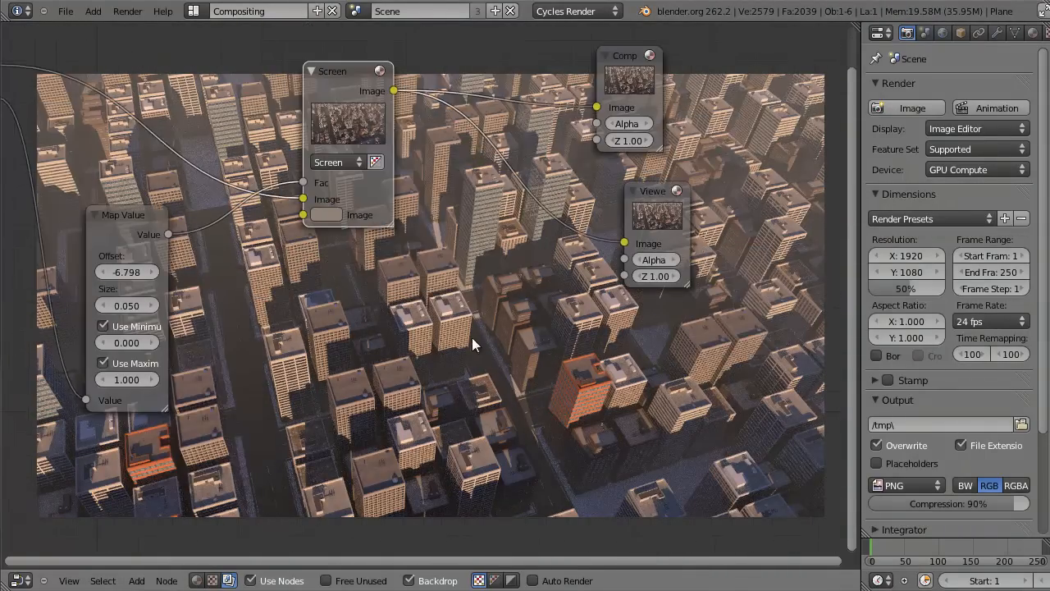
{"action": "left_click", "coordinate": [131, 249], "text": "ctrl+shift"}
{"action": "middle_click_drag", "start_coordinate": [353, 276], "coordinate": [377, 268]}
{"action": "left_click_drag", "start_coordinate": [178, 240], "coordinate": [156, 238]}
{"action": "double_click", "coordinate": [185, 272]}
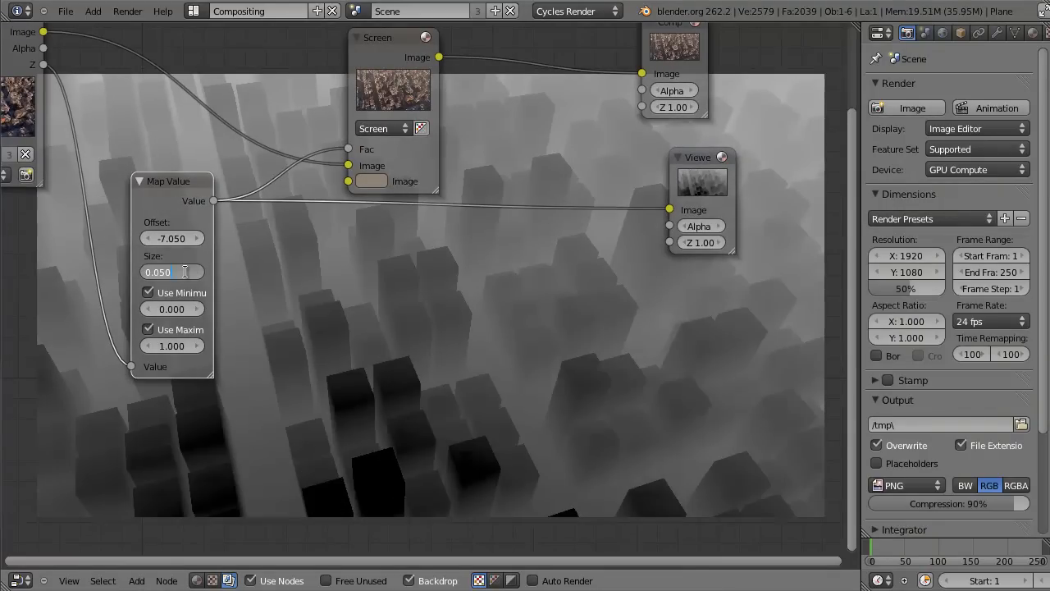
{"action": "key", "text": "BackSpace"}
{"action": "type", "text": "2"}
{"action": "key", "text": "Return"}
Preview the Screen node again, brighten its second colour slightly, and move the nodes aside to examine the haze.
{"action": "left_click", "coordinate": [379, 81], "text": "ctrl+shift"}
{"action": "middle_click_drag", "start_coordinate": [553, 196], "coordinate": [506, 227]}
{"action": "left_click", "coordinate": [330, 214]}
{"action": "left_click_drag", "start_coordinate": [458, 273], "coordinate": [454, 250]}
{"action": "middle_click_drag", "start_coordinate": [558, 287], "coordinate": [461, 152]}
{"action": "middle_click_drag", "start_coordinate": [557, 294], "coordinate": [462, 225]}
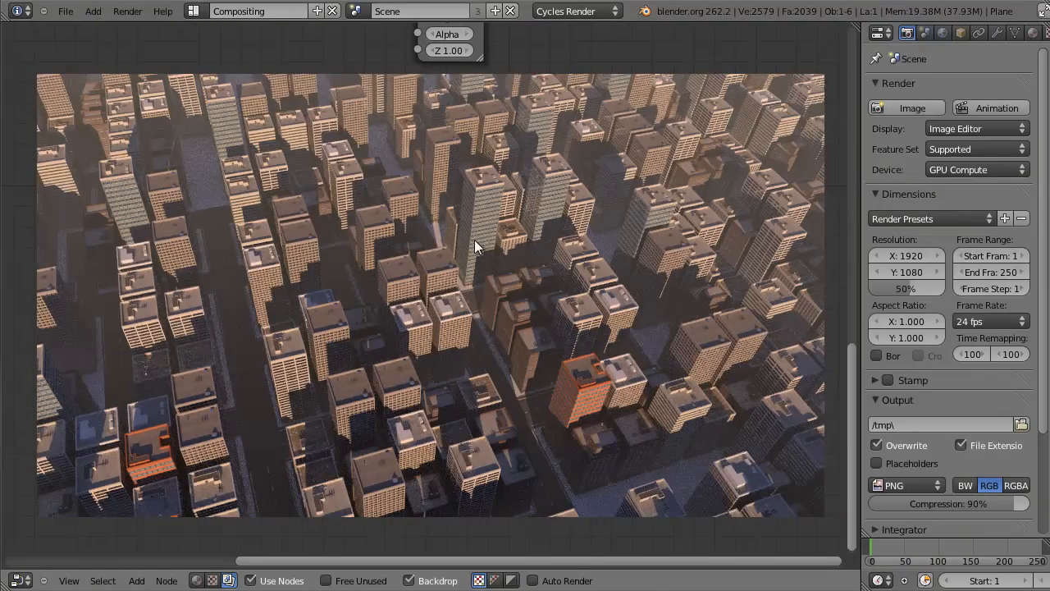
Set the Integrator's render samples to 100 and render the image again.
{"action": "scroll", "coordinate": [999, 211], "scroll_direction": "down", "scroll_amount": 4}
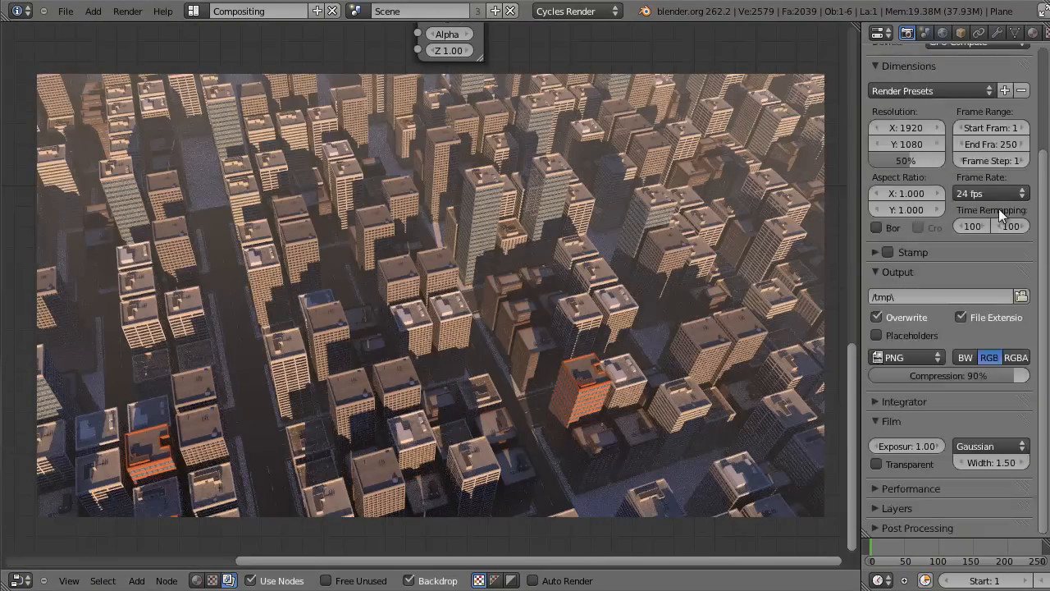
{"action": "left_click", "coordinate": [878, 489]}
{"action": "left_click", "coordinate": [882, 375]}
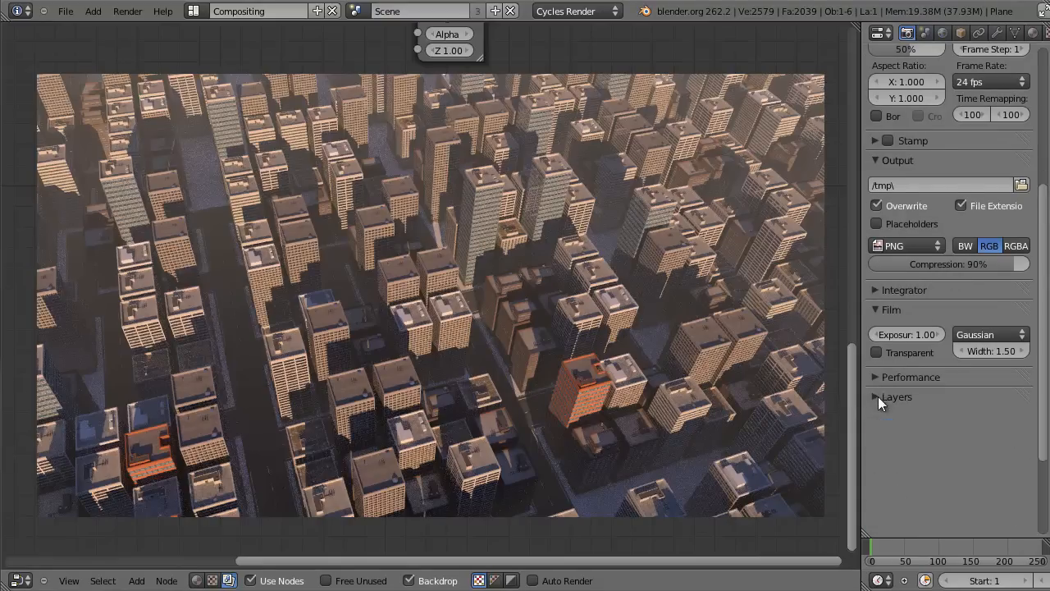
{"action": "left_click", "coordinate": [879, 466]}
{"action": "left_click", "coordinate": [878, 466]}
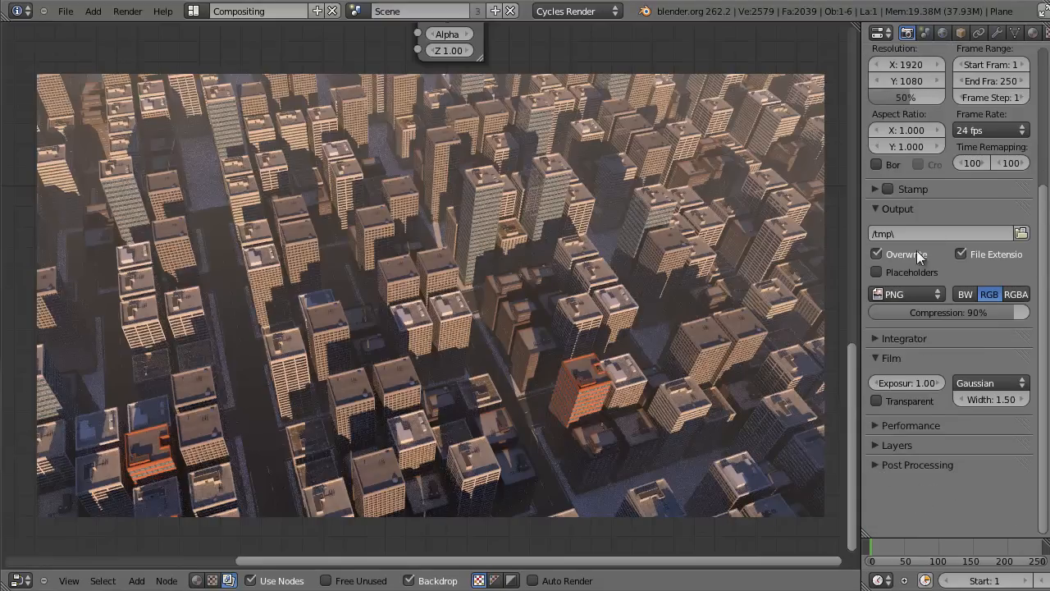
{"action": "scroll", "coordinate": [916, 250], "scroll_direction": "up", "scroll_amount": 3}
{"action": "left_click", "coordinate": [875, 456]}
{"action": "scroll", "coordinate": [928, 271], "scroll_direction": "down", "scroll_amount": 5}
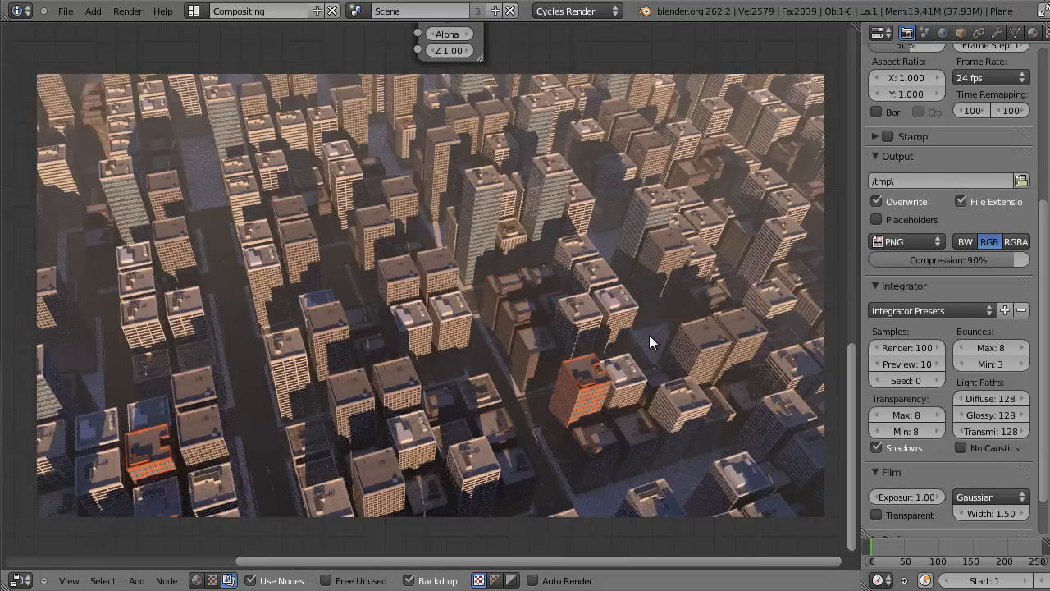
{"action": "key", "text": "F12"}
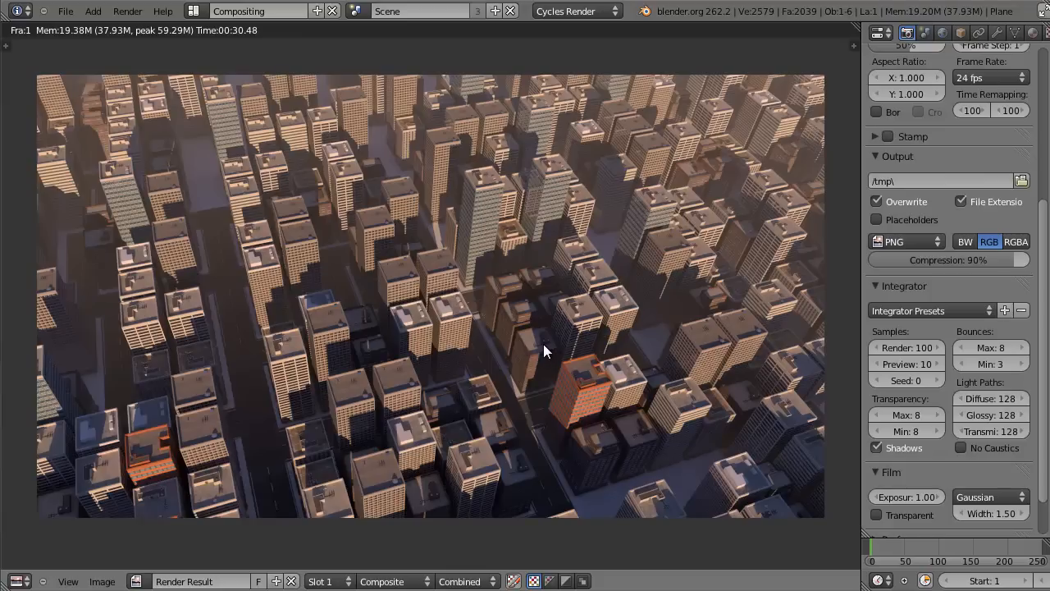
Examine the rendered buildings up close for repeated rooftop orientations, including the pairs near the centre, and return to the nodes.
{"action": "scroll", "coordinate": [534, 342], "scroll_direction": "up", "scroll_amount": 4}
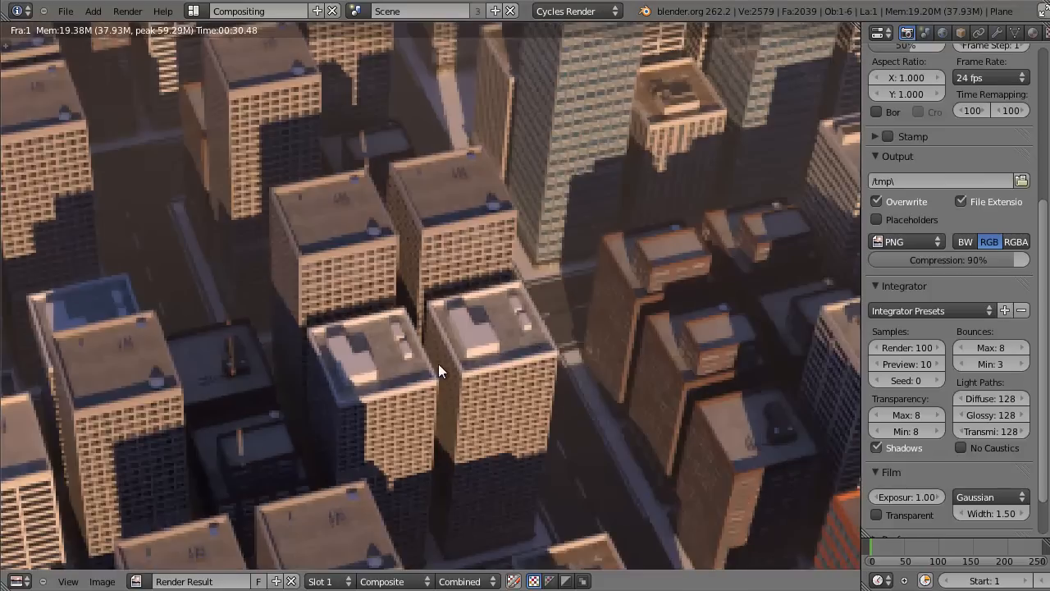
{"action": "left_click", "coordinate": [481, 352]}
{"action": "left_click", "coordinate": [366, 233]}
{"action": "left_click", "coordinate": [450, 221]}
{"action": "scroll", "coordinate": [682, 343], "scroll_direction": "down", "scroll_amount": 3}
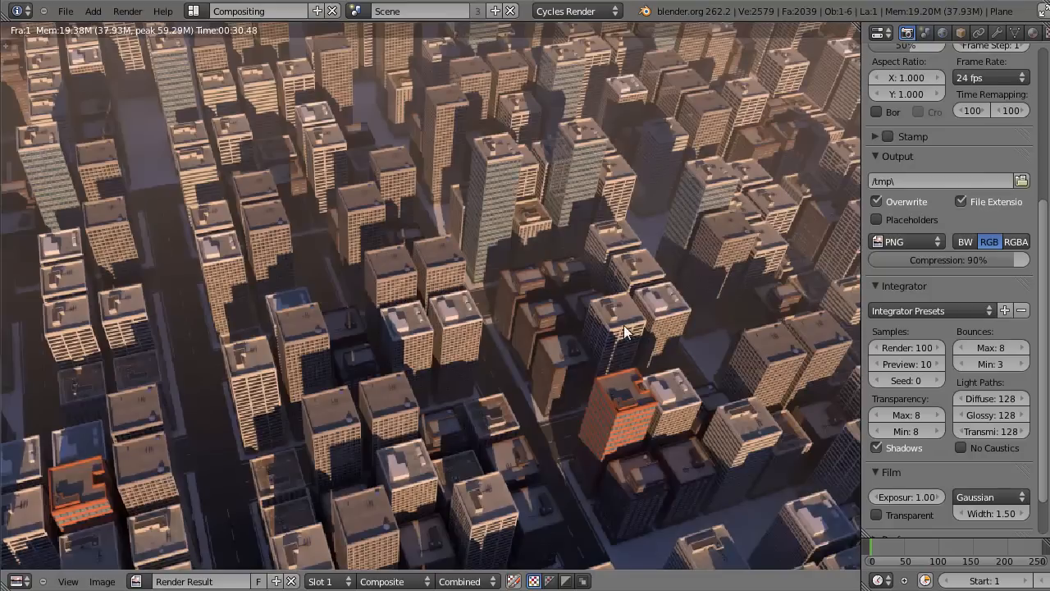
{"action": "scroll", "coordinate": [575, 350], "scroll_direction": "down", "scroll_amount": 2}
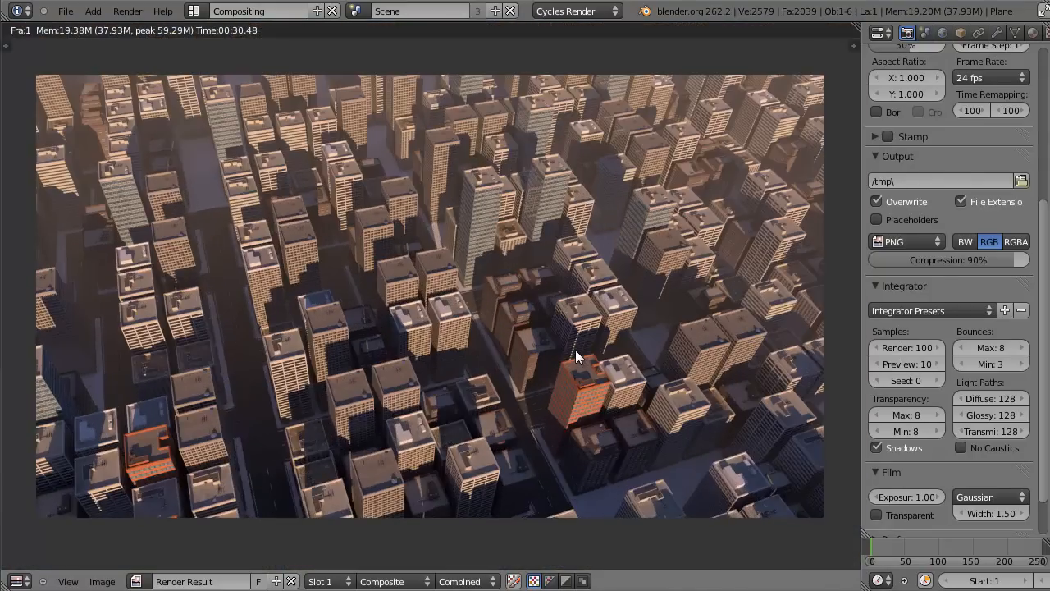
{"action": "key", "text": "shift+F3"}
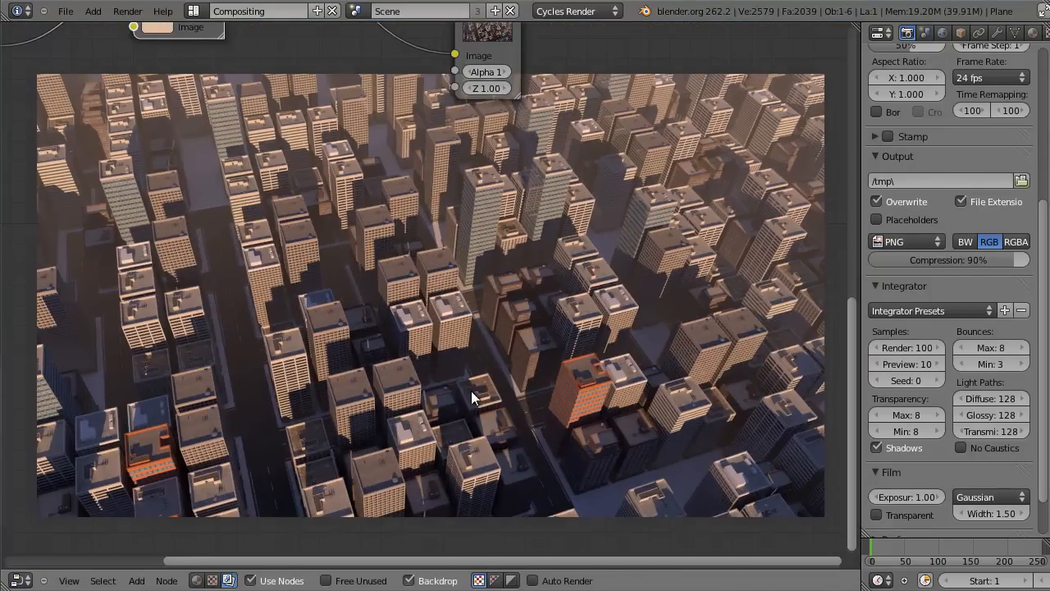
{"action": "key", "text": "Escape"}
Switch to the Default screen layout and display the layer holding the source building models, bringing the whole row into view.
{"action": "key", "text": "ctrl+Right"}
{"action": "left_click", "coordinate": [481, 578]}
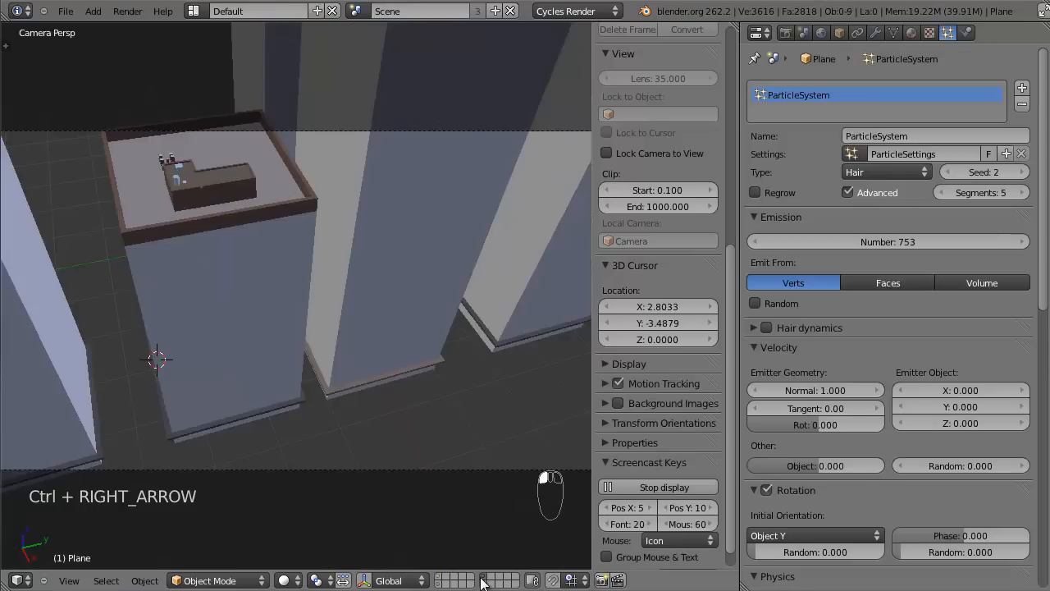
{"action": "scroll", "coordinate": [451, 252], "scroll_direction": "down", "scroll_amount": 3}
{"action": "middle_click_drag", "start_coordinate": [455, 249], "coordinate": [413, 274]}
{"action": "scroll", "coordinate": [475, 252], "scroll_direction": "down", "scroll_amount": 3}
{"action": "scroll", "coordinate": [414, 274], "scroll_direction": "up", "scroll_amount": 3}
{"action": "right_click", "coordinate": [245, 405]}
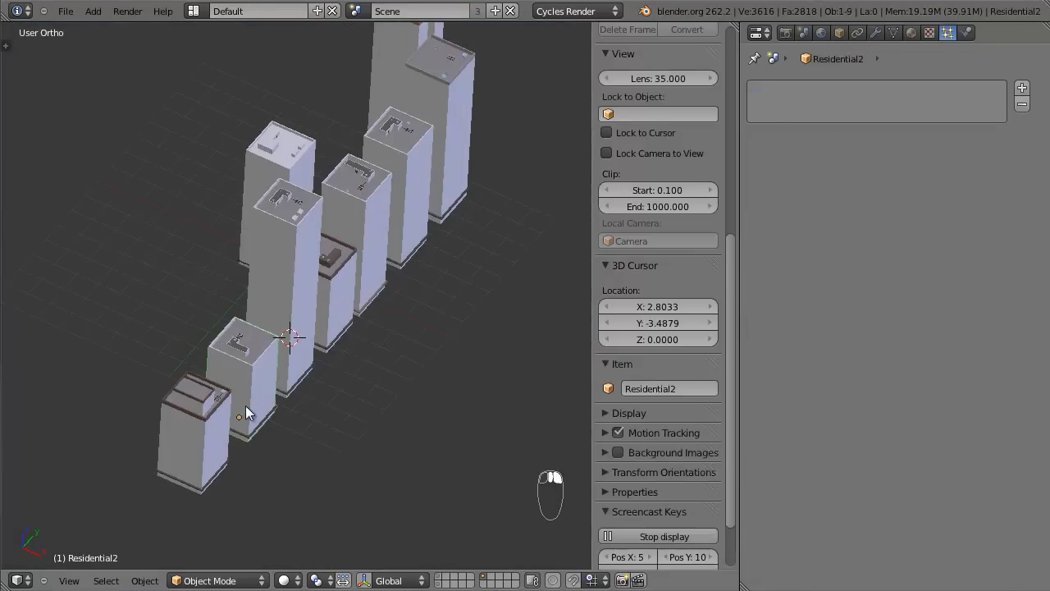
{"action": "right_click", "coordinate": [211, 423]}
{"action": "right_click", "coordinate": [242, 398]}
Select all the source buildings from above, duplicate them and move the copies along the X axis beside the originals.
{"action": "key", "text": "KP_7"}
{"action": "scroll", "coordinate": [294, 187], "scroll_direction": "down", "scroll_amount": 2}
{"action": "key", "text": "b"}
{"action": "left_click_drag", "start_coordinate": [314, 169], "coordinate": [358, 497]}
{"action": "key", "text": "b"}
{"action": "left_click_drag", "start_coordinate": [279, 83], "coordinate": [415, 362]}
{"action": "key", "text": "shift+d"}
{"action": "key", "text": "x"}
{"action": "left_click", "coordinate": [515, 340]}
Rotate the copy in the inner column, the copy beside it and Residential1.001 about a quarter turn each.
{"action": "middle_click_drag", "start_coordinate": [486, 323], "coordinate": [389, 276], "text": "shift"}
{"action": "right_click", "coordinate": [325, 251]}
{"action": "scroll", "coordinate": [336, 256], "scroll_direction": "up", "scroll_amount": 3}
{"action": "key", "text": "z"}
{"action": "key", "text": "r"}
{"action": "left_click", "coordinate": [398, 100]}
{"action": "right_click", "coordinate": [431, 201]}
{"action": "key", "text": "r"}
{"action": "left_click", "coordinate": [434, 295]}
{"action": "right_click", "coordinate": [433, 286]}
{"action": "key", "text": "r"}
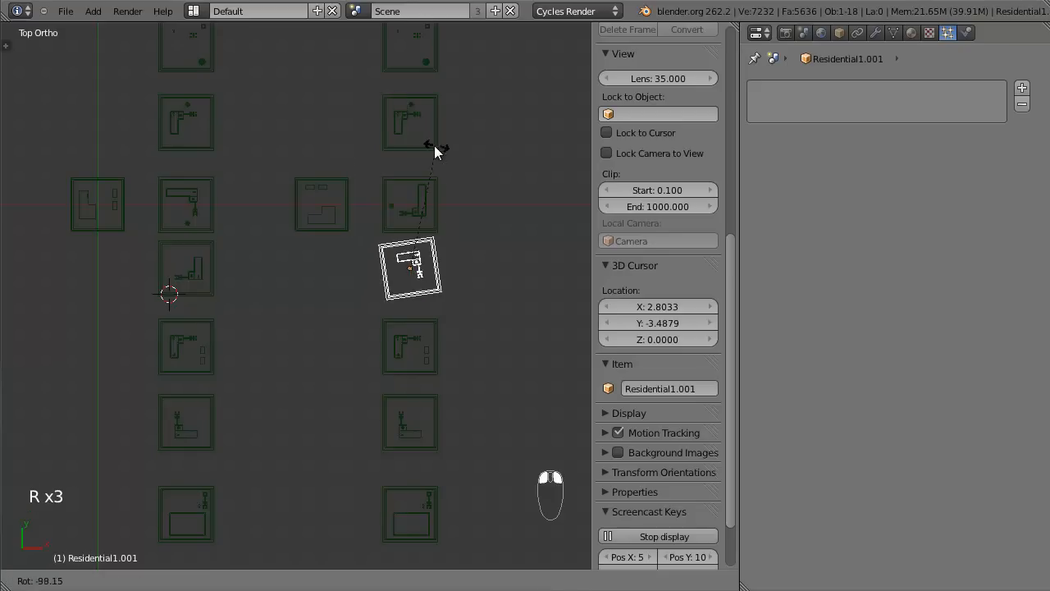
{"action": "left_click", "coordinate": [449, 161]}
Rotate the tall copy below Residential1.001 and the Residential2.001 copy about a quarter turn each, checking the result in solid shading.
{"action": "right_click", "coordinate": [435, 342]}
{"action": "key", "text": "r"}
{"action": "left_click", "coordinate": [393, 252]}
{"action": "right_click", "coordinate": [435, 420]}
{"action": "key", "text": "r"}
{"action": "left_click", "coordinate": [435, 498]}
{"action": "mouse_move", "coordinate": [435, 497]}
{"action": "middle_mouse_down"}
{"action": "mouse_move", "coordinate": [387, 370]}
{"action": "mouse_move", "coordinate": [336, 309]}
{"action": "mouse_move", "coordinate": [399, 235]}
{"action": "middle_mouse_up"}
{"action": "key", "text": "z"}
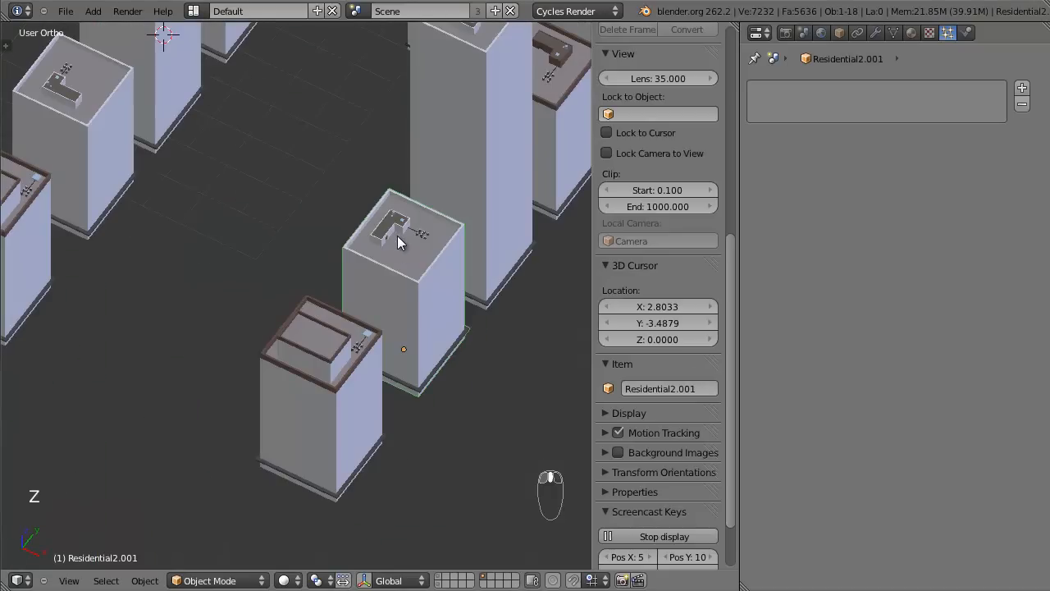
Rotate the Residential3.001 copy at the end of the row in the top wireframe view.
{"action": "key", "text": "KP_7"}
{"action": "key", "text": "z"}
{"action": "right_click", "coordinate": [499, 454]}
{"action": "key", "text": "r"}
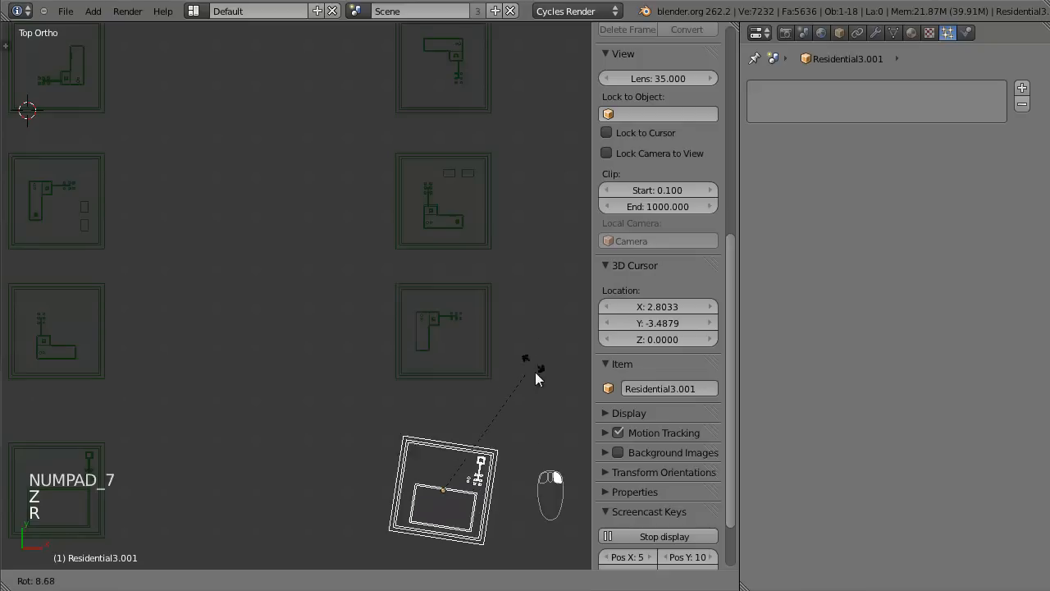
{"action": "left_click", "coordinate": [529, 532]}
Rotate HighRise2.001, the copy above it and Orange.000 with snapped angles so their rooftops face different directions.
{"action": "scroll", "coordinate": [443, 361], "scroll_direction": "down", "scroll_amount": 4}
{"action": "middle_click_drag", "start_coordinate": [394, 131], "coordinate": [386, 422], "text": "shift"}
{"action": "right_click", "coordinate": [371, 354]}
{"action": "key", "text": "r"}
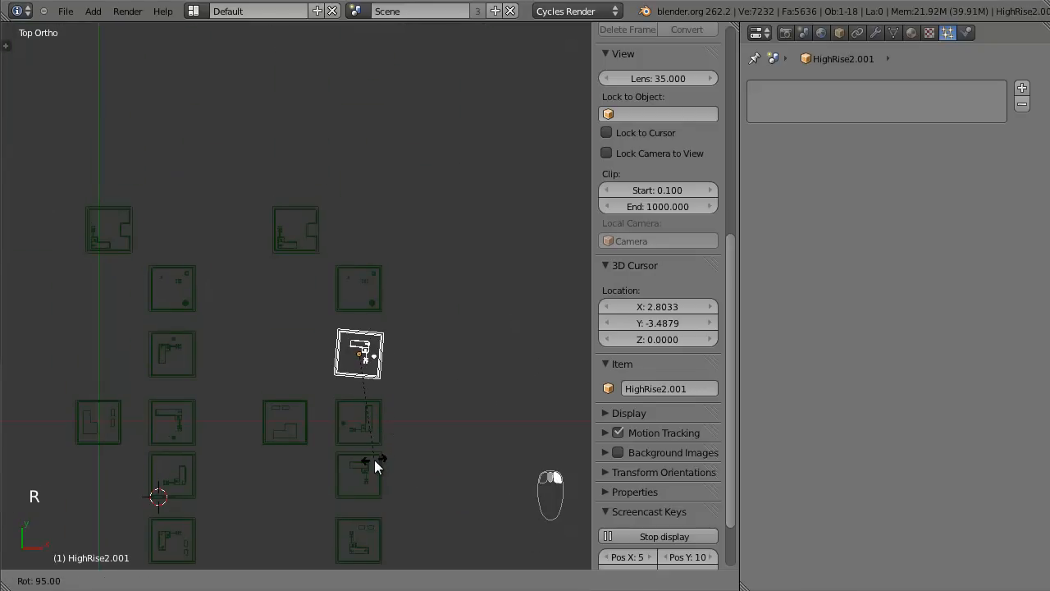
{"action": "left_click", "coordinate": [381, 457], "text": "ctrl"}
{"action": "right_click", "coordinate": [389, 297]}
{"action": "key", "text": "r"}
{"action": "left_click", "coordinate": [412, 361], "text": "ctrl"}
{"action": "right_click", "coordinate": [316, 215]}
{"action": "key", "text": "r"}
{"action": "left_click", "coordinate": [363, 309], "text": "ctrl"}
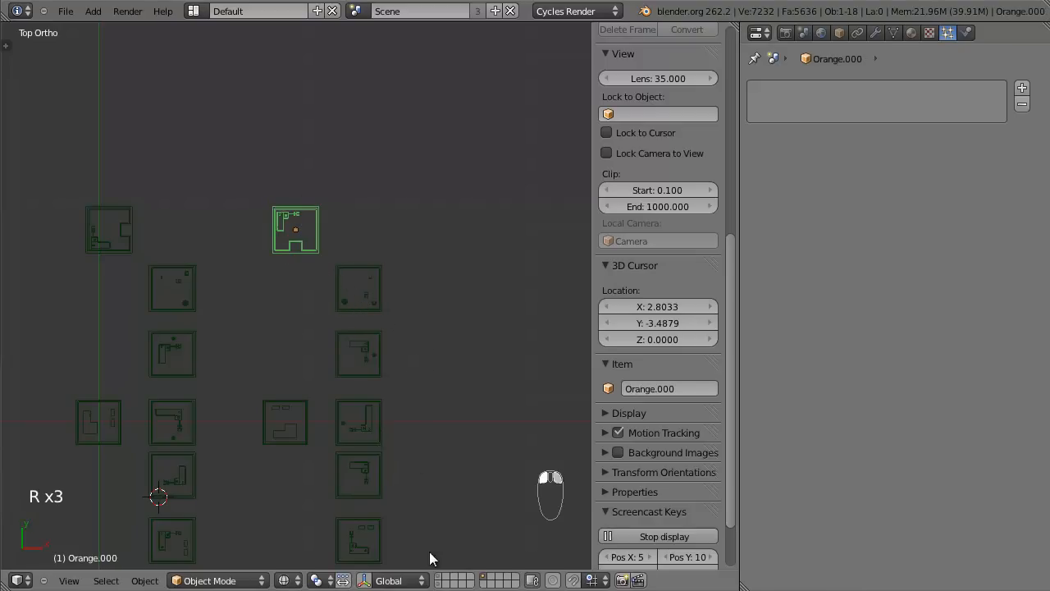
Show the city layer through the camera and examine the repeated rooftops in the previous render.
{"action": "left_click", "coordinate": [439, 584]}
{"action": "key", "text": "KP_0"}
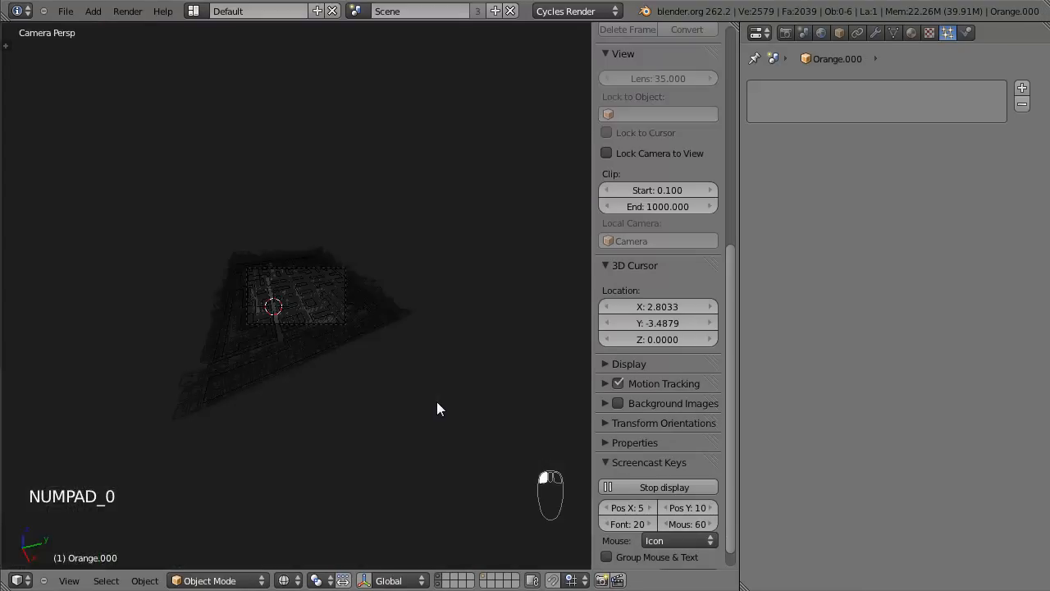
{"action": "key", "text": "F12"}
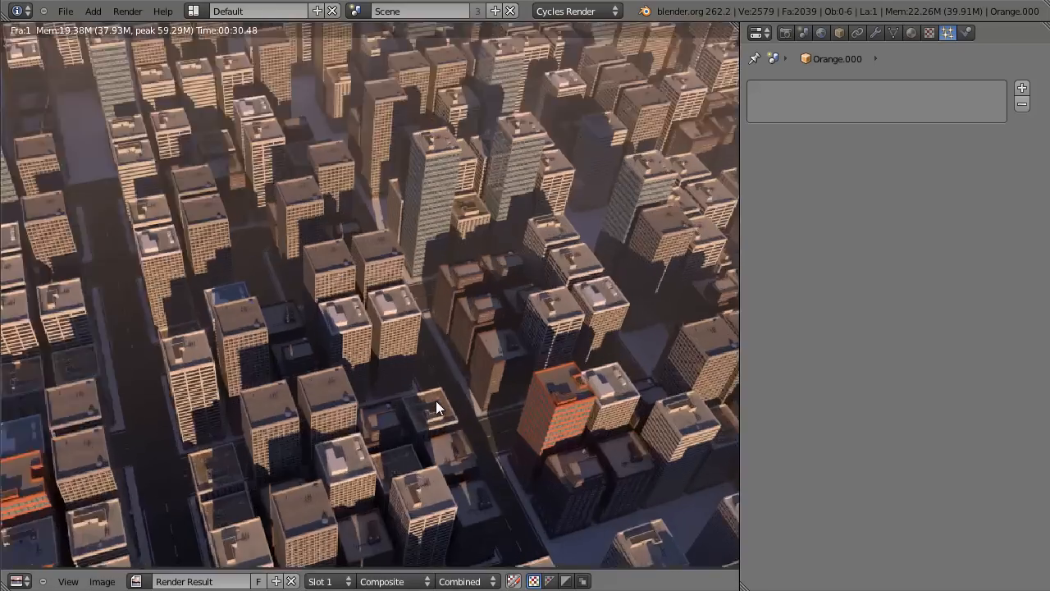
{"action": "scroll", "coordinate": [429, 358], "scroll_direction": "up", "scroll_amount": 3}
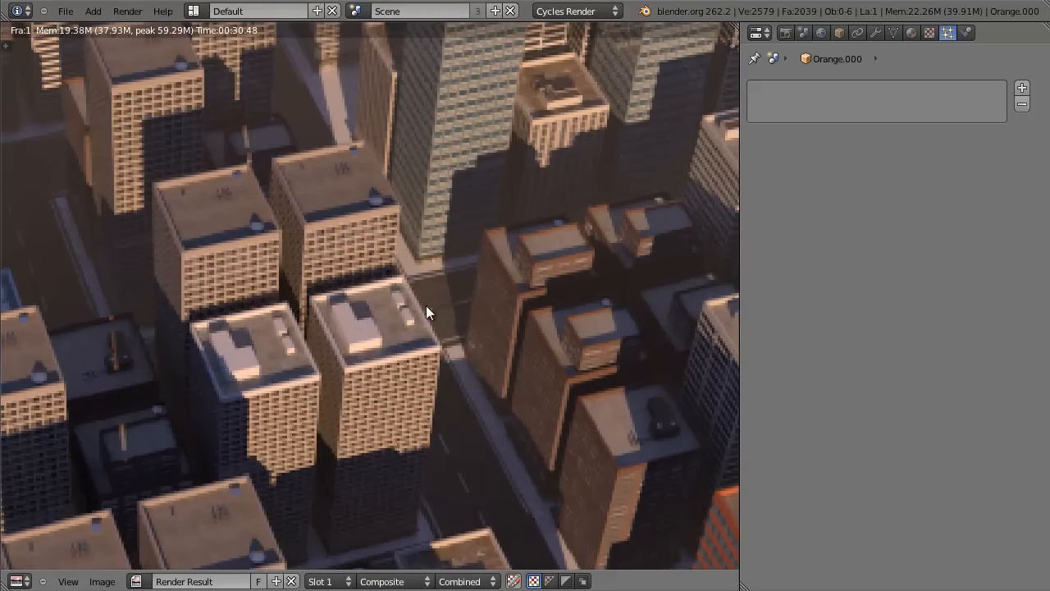
{"action": "scroll", "coordinate": [424, 325], "scroll_direction": "down", "scroll_amount": 5}
{"action": "scroll", "coordinate": [438, 312], "scroll_direction": "up", "scroll_amount": 1}
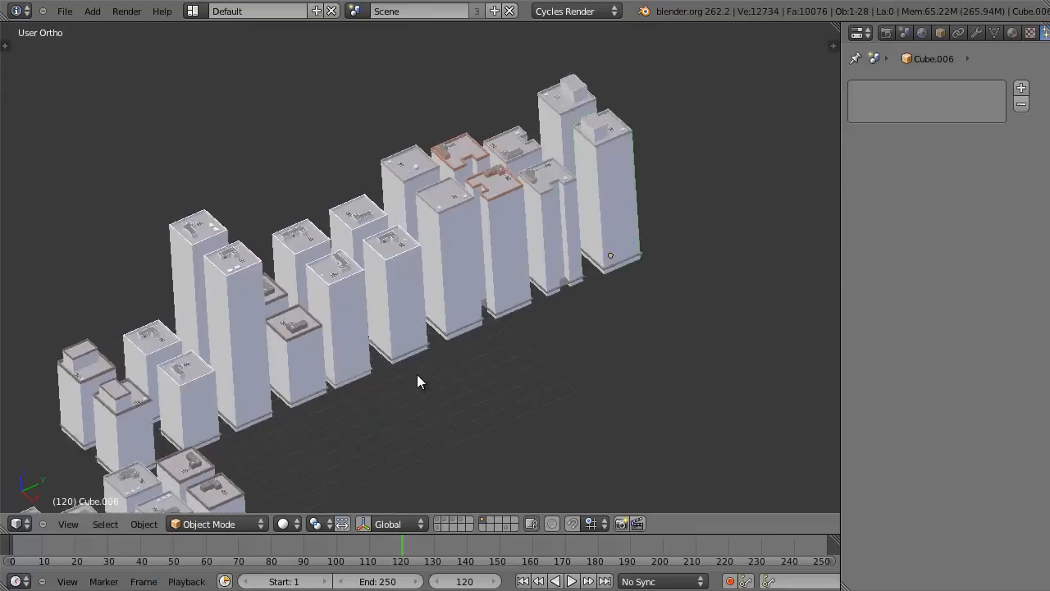
Display the finished city's layers from above and inspect a street intersection with cars up close.
{"action": "scroll", "coordinate": [417, 375], "scroll_direction": "down", "scroll_amount": 5}
{"action": "left_click", "coordinate": [439, 521]}
{"action": "left_click", "coordinate": [453, 521], "text": "shift"}
{"action": "left_click", "coordinate": [460, 521], "text": "shift"}
{"action": "scroll", "coordinate": [447, 486], "scroll_direction": "up", "scroll_amount": 4}
{"action": "key", "text": "KP_7"}
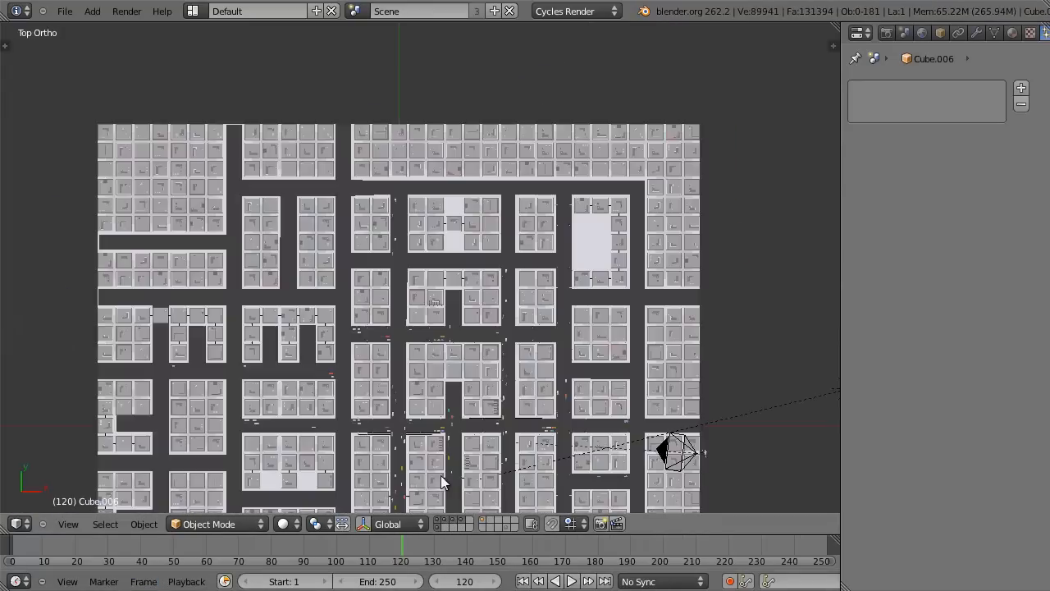
{"action": "scroll", "coordinate": [494, 308], "scroll_direction": "up", "scroll_amount": 5}
{"action": "scroll", "coordinate": [394, 211], "scroll_direction": "up", "scroll_amount": 2}
{"action": "middle_click_drag", "start_coordinate": [156, 210], "coordinate": [402, 295], "text": "shift"}
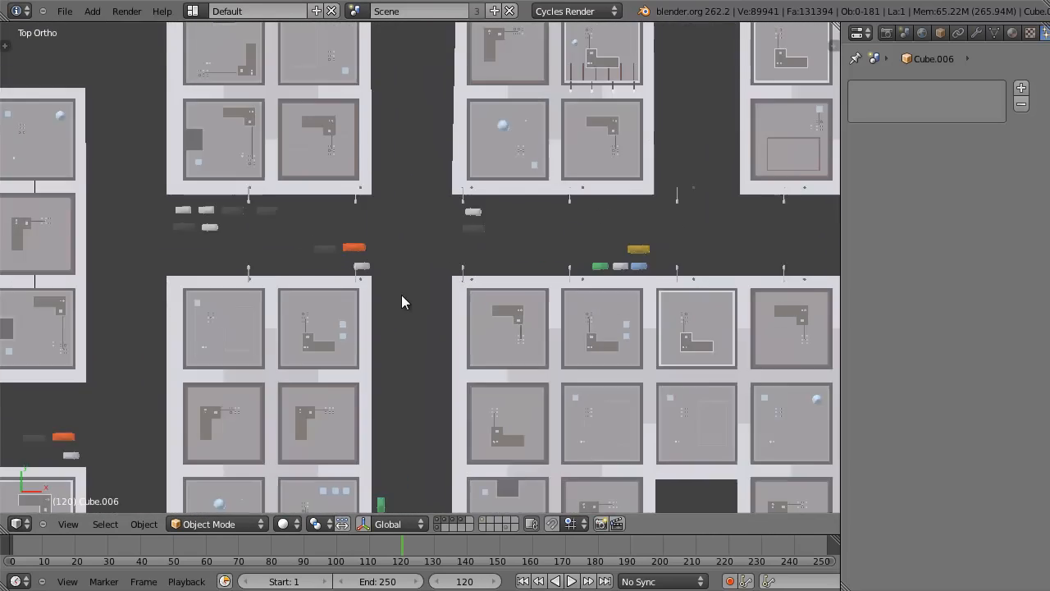
Select the orange car at the intersection and frame it in solid shading.
{"action": "scroll", "coordinate": [401, 295], "scroll_direction": "up", "scroll_amount": 1}
{"action": "key", "text": "z"}
{"action": "right_click", "coordinate": [332, 243]}
{"action": "key", "text": "KP_Decimal"}
{"action": "mouse_move", "coordinate": [337, 242]}
{"action": "middle_mouse_down"}
{"action": "mouse_move", "coordinate": [180, 225]}
{"action": "mouse_move", "coordinate": [343, 276]}
{"action": "mouse_move", "coordinate": [292, 229]}
{"action": "mouse_move", "coordinate": [375, 245]}
{"action": "mouse_move", "coordinate": [352, 281]}
{"action": "mouse_move", "coordinate": [494, 276]}
{"action": "mouse_move", "coordinate": [457, 282]}
{"action": "mouse_move", "coordinate": [401, 258]}
{"action": "mouse_move", "coordinate": [413, 251]}
{"action": "mouse_move", "coordinate": [486, 287]}
{"action": "middle_mouse_up"}
{"action": "key", "text": "z"}
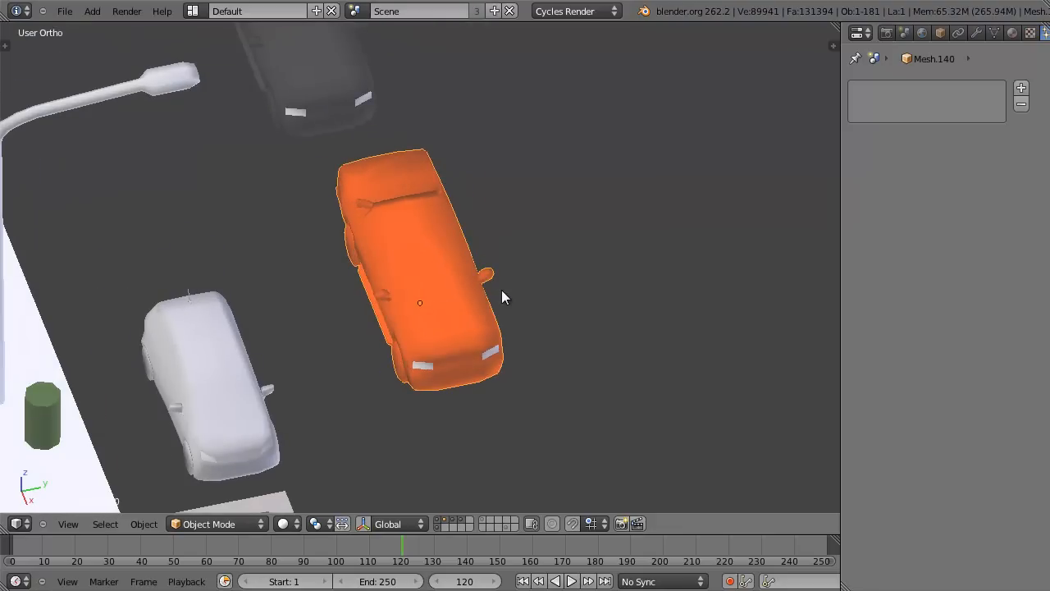
Look over the street around the orange car and switch the viewport shading to Texture.
{"action": "scroll", "coordinate": [501, 290], "scroll_direction": "down", "scroll_amount": 8}
{"action": "middle_click_drag", "start_coordinate": [527, 306], "coordinate": [480, 259]}
{"action": "scroll", "coordinate": [480, 263], "scroll_direction": "up", "scroll_amount": 10}
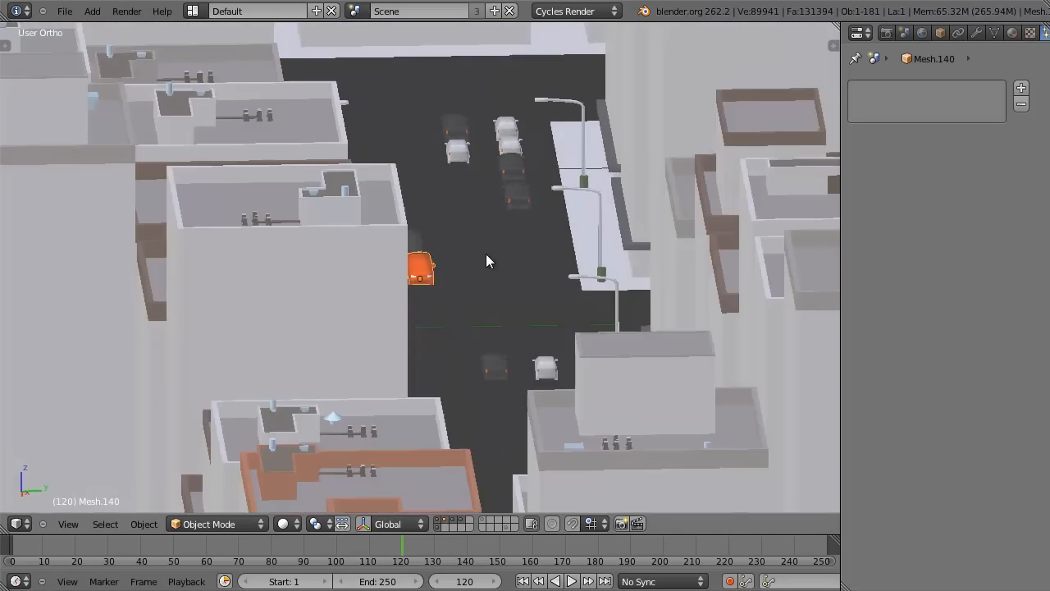
{"action": "left_click", "coordinate": [289, 524]}
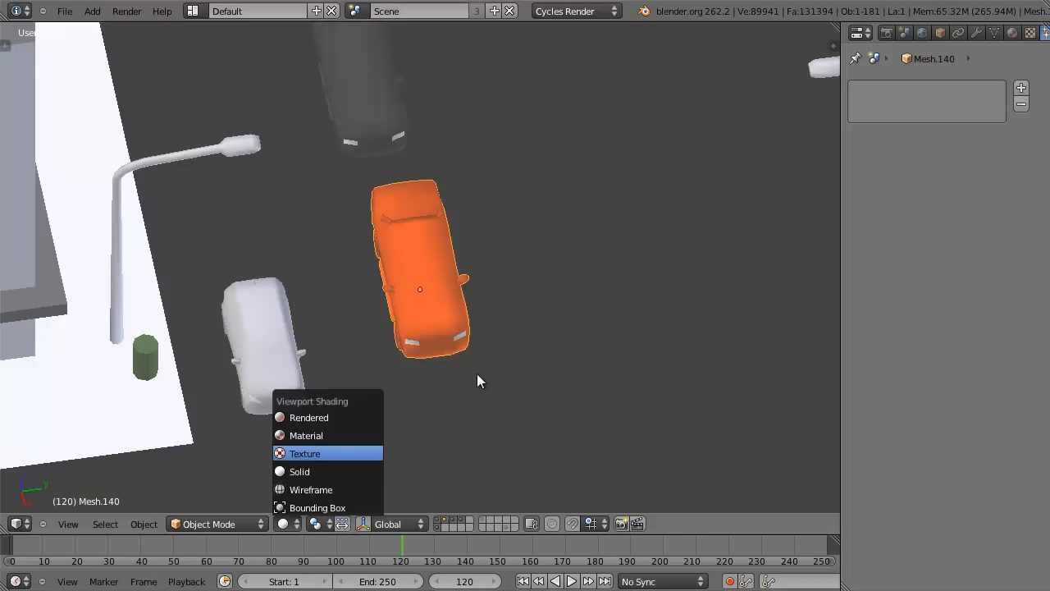
{"action": "key", "text": "Return"}
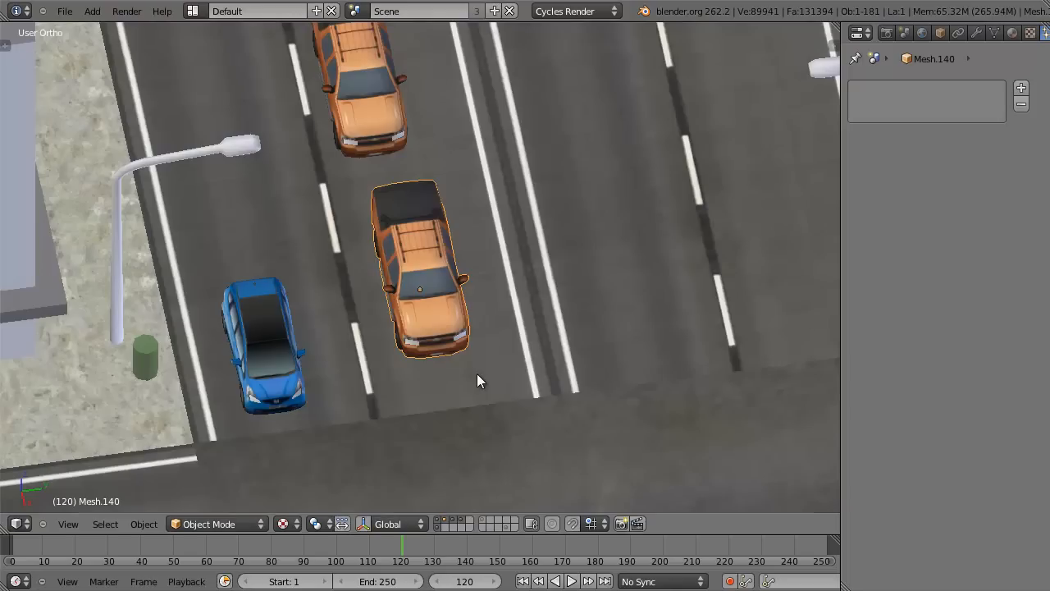
Inspect the orange car's RedUte and Headlights_ute materials and the headlight faces on its front.
{"action": "mouse_move", "coordinate": [427, 370]}
{"action": "middle_mouse_down"}
{"action": "mouse_move", "coordinate": [493, 298]}
{"action": "mouse_move", "coordinate": [452, 287]}
{"action": "mouse_move", "coordinate": [435, 353]}
{"action": "middle_mouse_up"}
{"action": "left_click", "coordinate": [1012, 34]}
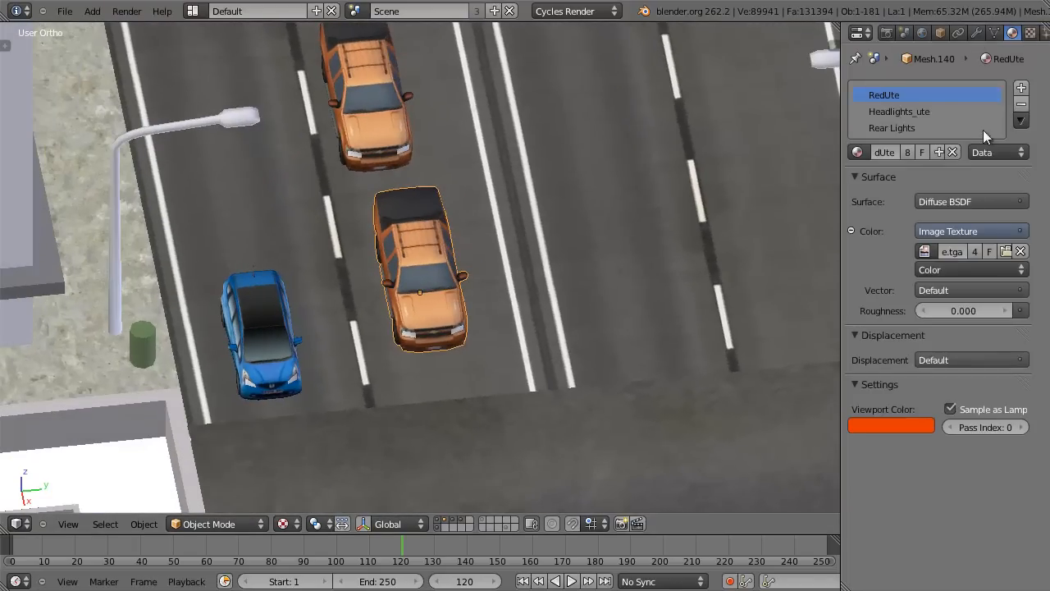
{"action": "scroll", "coordinate": [450, 343], "scroll_direction": "up", "scroll_amount": 10}
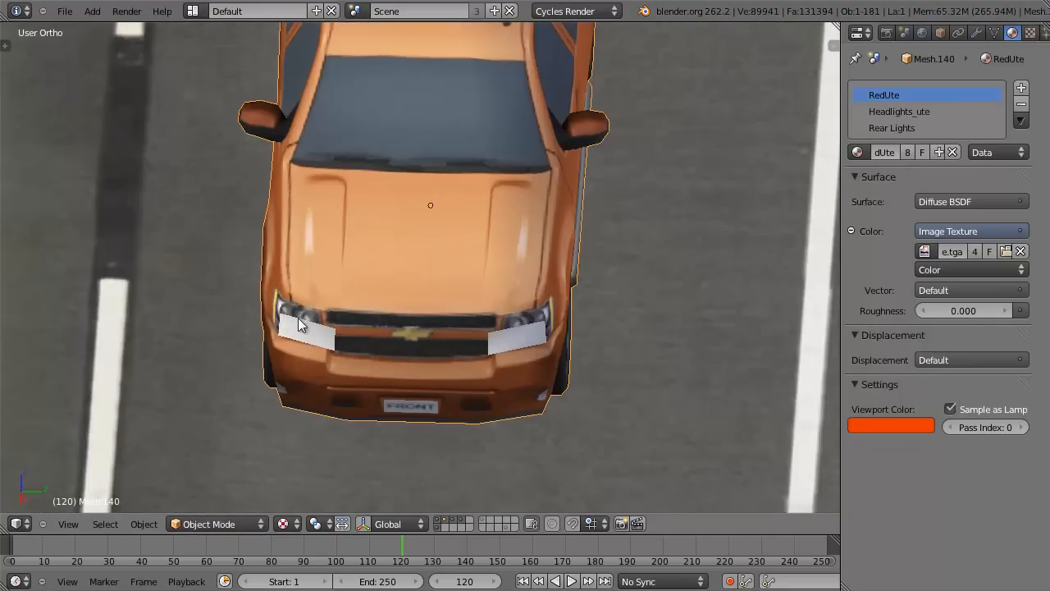
{"action": "key", "text": "Tab"}
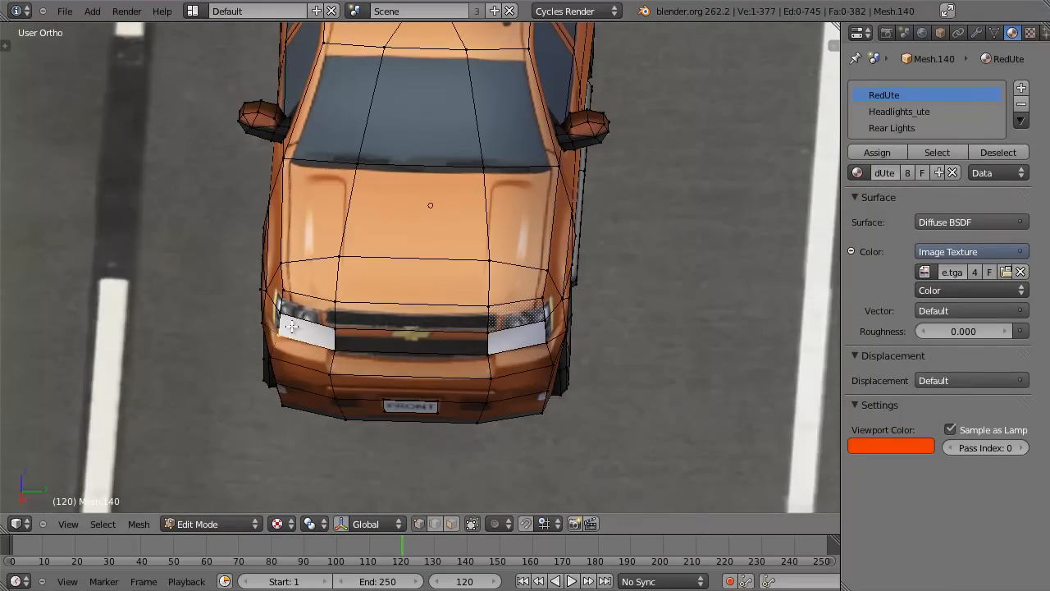
{"action": "key", "text": "Tab"}
{"action": "left_click", "coordinate": [911, 111]}
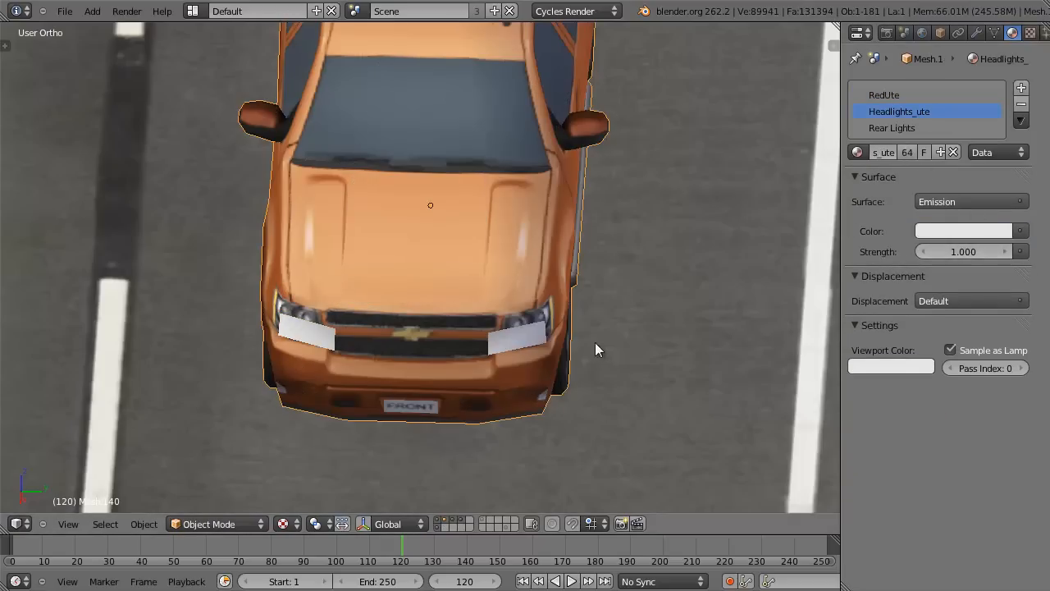
Examine the textured cars queued at the intersection from several angles and distances.
{"action": "scroll", "coordinate": [389, 351], "scroll_direction": "down", "scroll_amount": 5}
{"action": "scroll", "coordinate": [389, 343], "scroll_direction": "down", "scroll_amount": 6}
{"action": "middle_click_drag", "start_coordinate": [525, 205], "coordinate": [158, 210]}
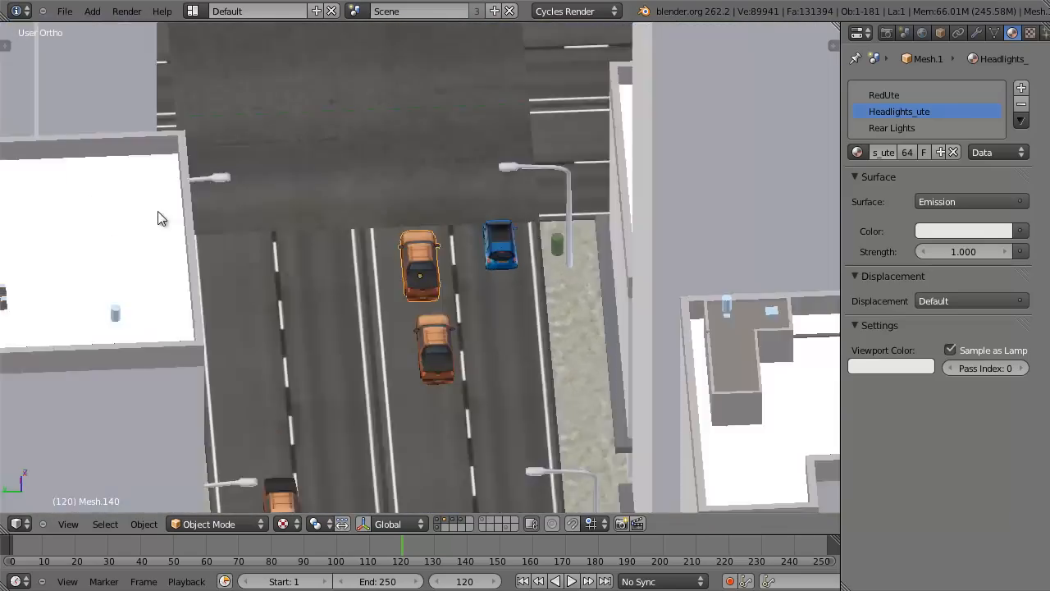
{"action": "scroll", "coordinate": [387, 335], "scroll_direction": "up", "scroll_amount": 4}
{"action": "scroll", "coordinate": [387, 335], "scroll_direction": "up", "scroll_amount": 3}
{"action": "middle_click_drag", "start_coordinate": [387, 335], "coordinate": [379, 264]}
{"action": "scroll", "coordinate": [372, 325], "scroll_direction": "down", "scroll_amount": 9}
Compare the materials of the blue car and the orange car beside it, ending with the blue car selected.
{"action": "right_click", "coordinate": [422, 238]}
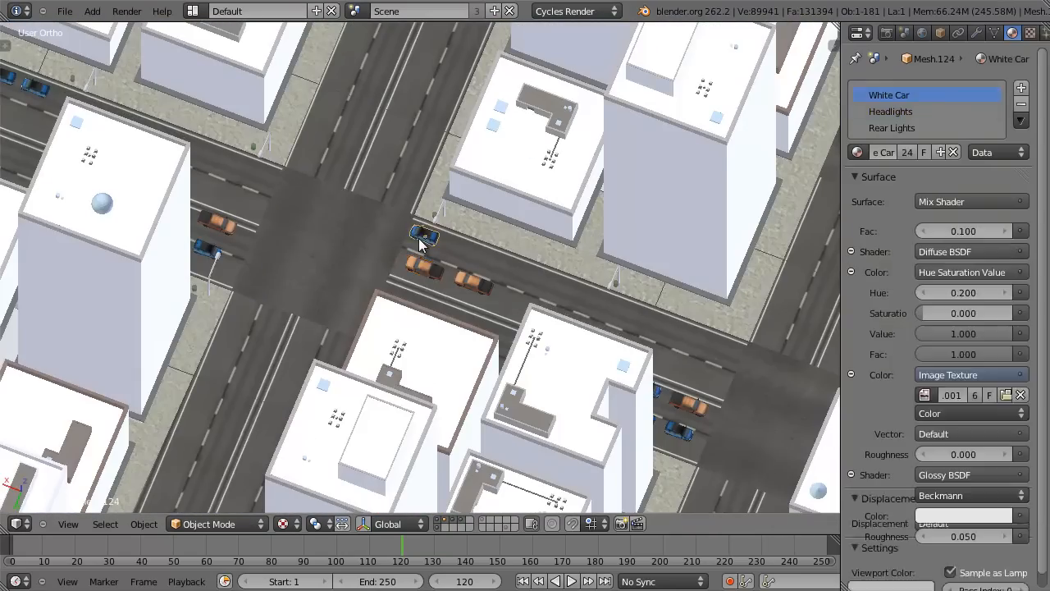
{"action": "scroll", "coordinate": [425, 246], "scroll_direction": "up", "scroll_amount": 4}
{"action": "right_click", "coordinate": [429, 267]}
{"action": "right_click", "coordinate": [436, 204]}
{"action": "right_click", "coordinate": [437, 268]}
{"action": "scroll", "coordinate": [440, 279], "scroll_direction": "down", "scroll_amount": 4}
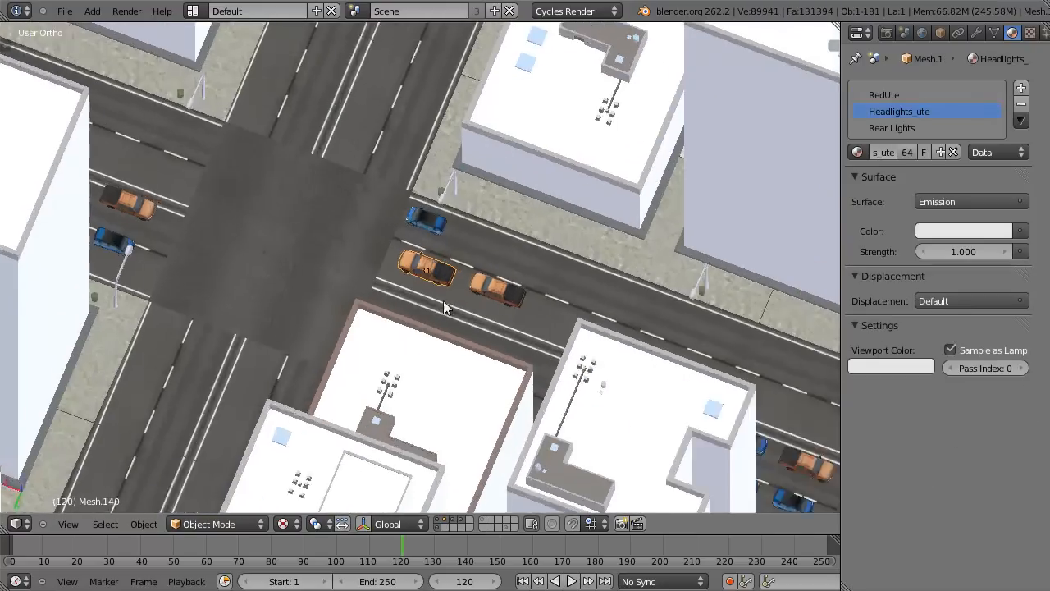
{"action": "right_click", "coordinate": [435, 234]}
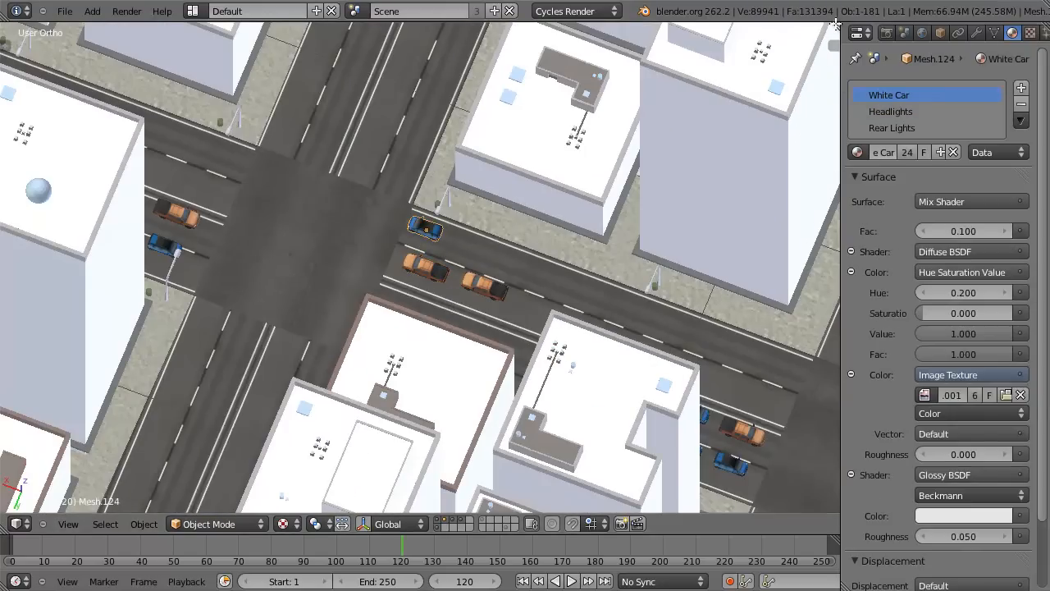
Split the viewport and show the White Car material's nodes in a Node Editor beside the 3D view.
{"action": "left_click_drag", "start_coordinate": [833, 29], "coordinate": [319, 49]}
{"action": "left_click", "coordinate": [342, 524]}
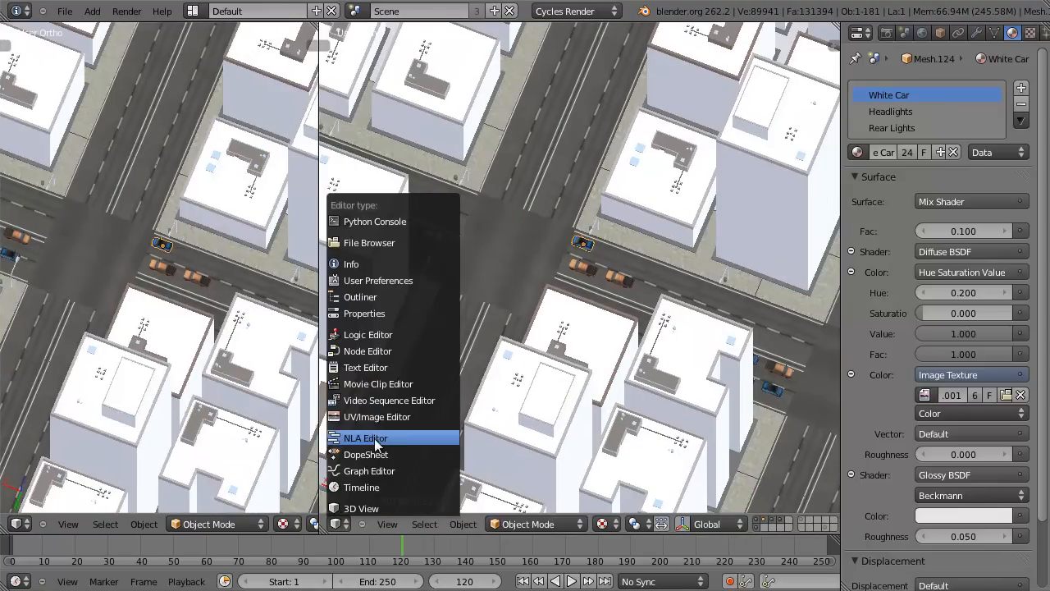
{"action": "left_click", "coordinate": [386, 353]}
{"action": "scroll", "coordinate": [551, 264], "scroll_direction": "up", "scroll_amount": 2}
{"action": "middle_click_drag", "start_coordinate": [552, 264], "coordinate": [821, 214]}
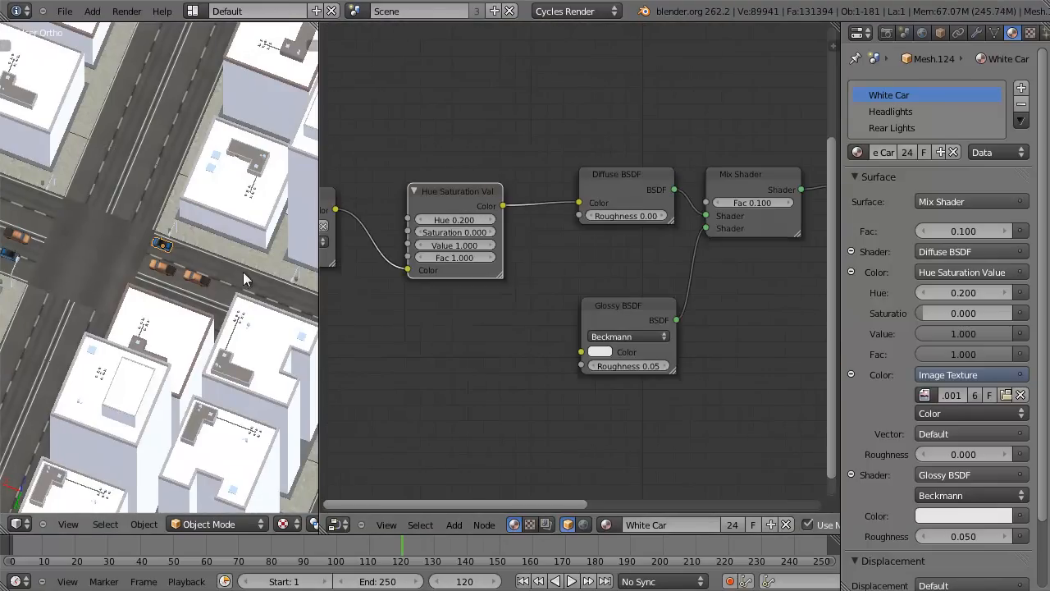
Select the front orange ute and examine the Hue Saturation Value node of its BlackUte material.
{"action": "right_click", "coordinate": [197, 279]}
{"action": "left_click_drag", "start_coordinate": [583, 176], "coordinate": [580, 164]}
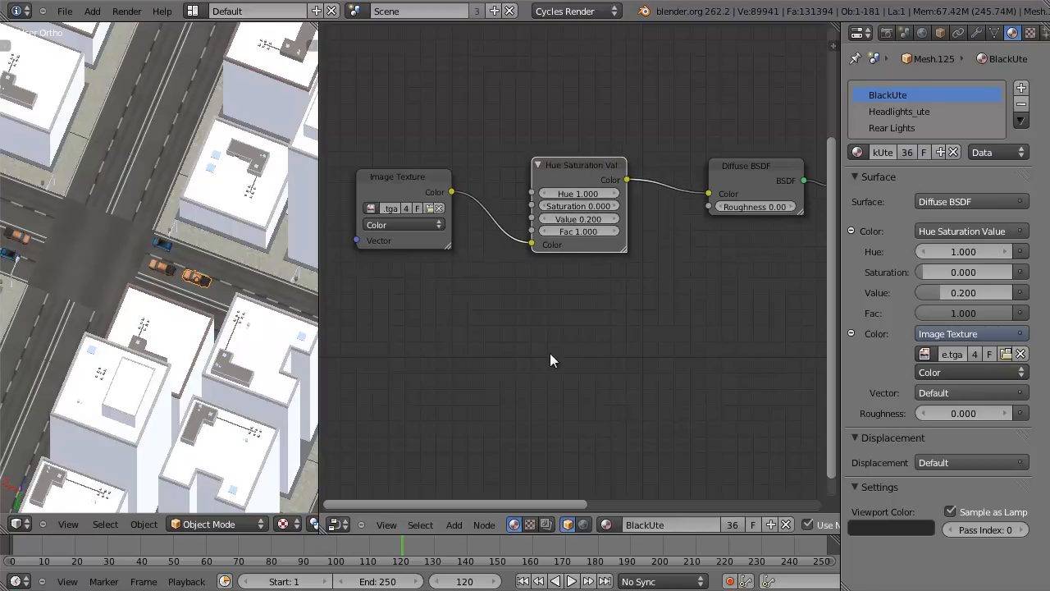
{"action": "scroll", "coordinate": [142, 289], "scroll_direction": "up", "scroll_amount": 8}
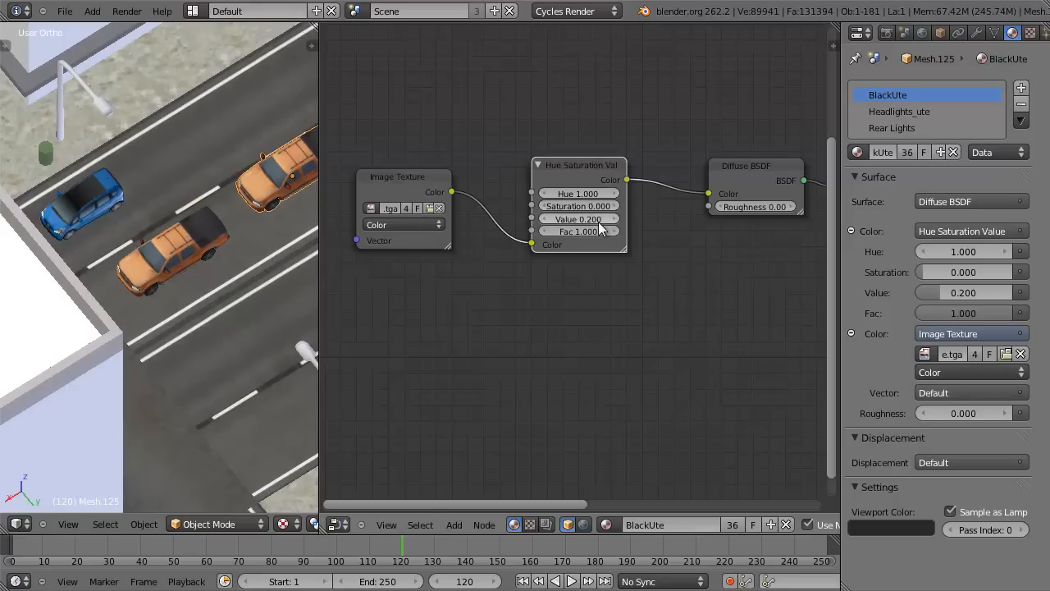
Look over the whole city from above and through the camera around the street with the cars.
{"action": "scroll", "coordinate": [171, 322], "scroll_direction": "down", "scroll_amount": 7}
{"action": "middle_click_drag", "start_coordinate": [170, 321], "coordinate": [241, 334]}
{"action": "scroll", "coordinate": [201, 329], "scroll_direction": "down", "scroll_amount": 4}
{"action": "scroll", "coordinate": [201, 330], "scroll_direction": "up", "scroll_amount": 2}
{"action": "scroll", "coordinate": [242, 335], "scroll_direction": "down", "scroll_amount": 4}
{"action": "middle_click_drag", "start_coordinate": [164, 350], "coordinate": [328, 293]}
{"action": "middle_click_drag", "start_coordinate": [346, 287], "coordinate": [448, 266]}
{"action": "key", "text": "KP_0"}
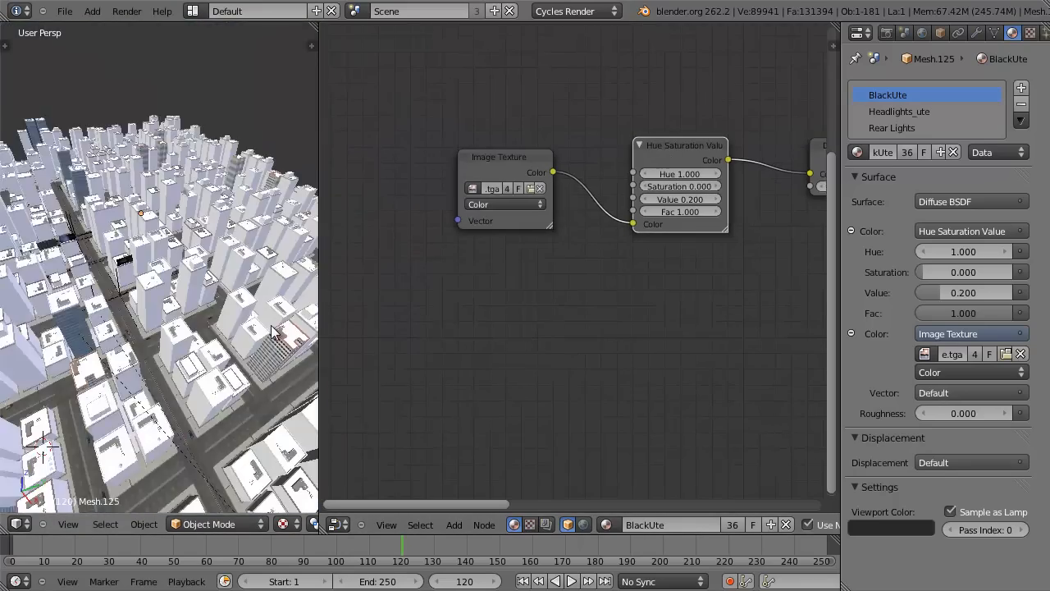
{"action": "scroll", "coordinate": [190, 338], "scroll_direction": "up", "scroll_amount": 5}
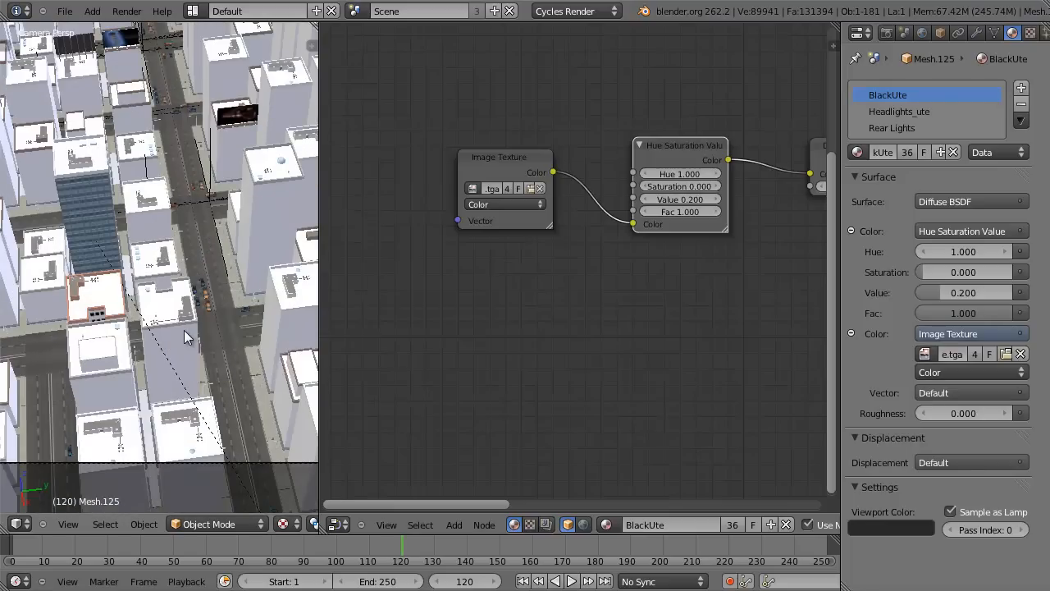
{"action": "scroll", "coordinate": [184, 332], "scroll_direction": "down", "scroll_amount": 2}
{"action": "scroll", "coordinate": [256, 400], "scroll_direction": "down", "scroll_amount": 2}
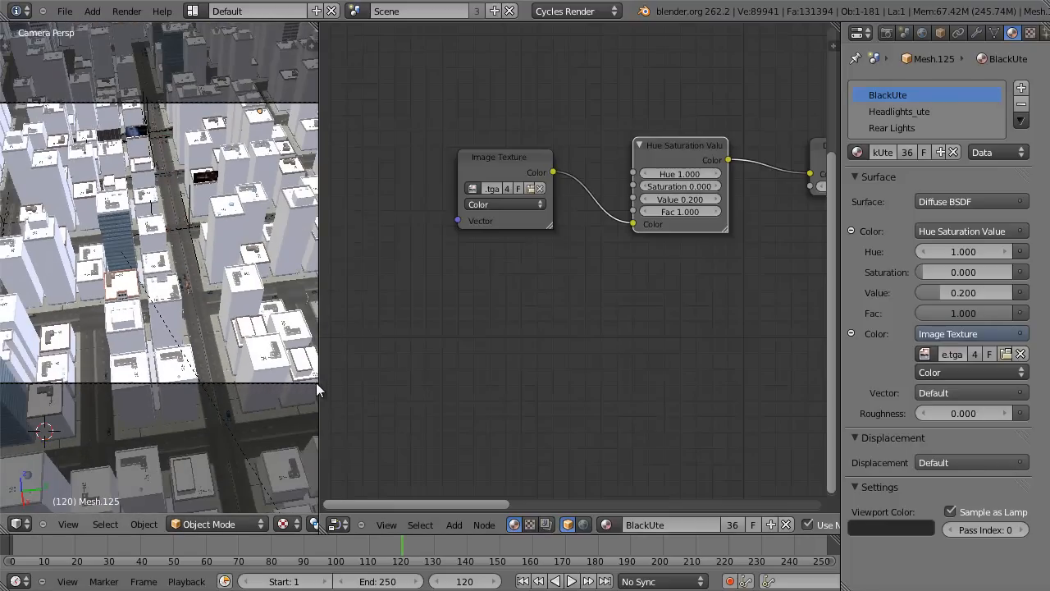
Show the city from the top in a maximised 3D view with wireframe shading.
{"action": "key", "text": "KP_7"}
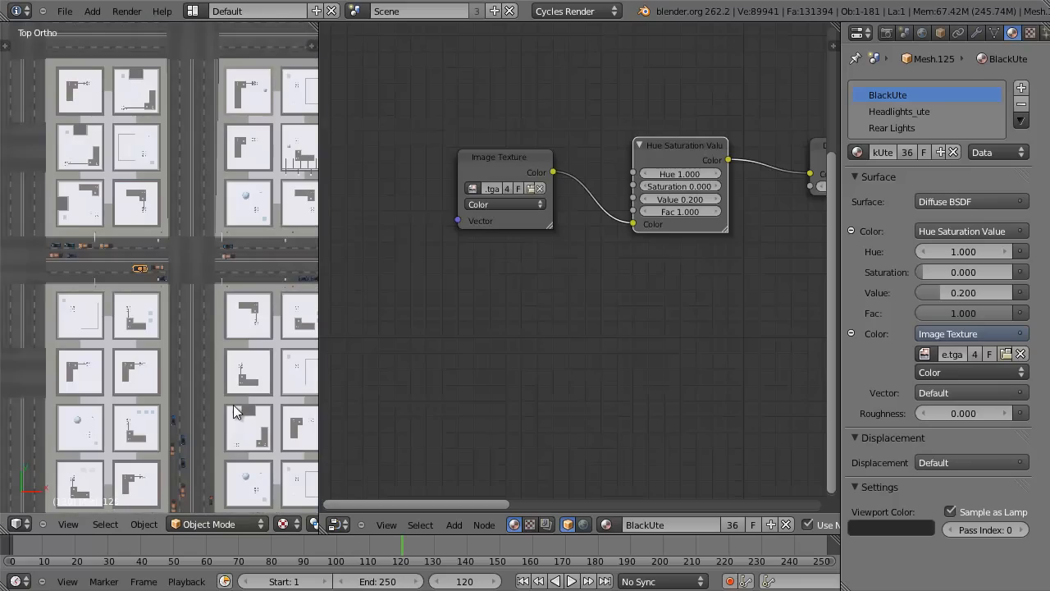
{"action": "key", "text": "ctrl+Up"}
{"action": "scroll", "coordinate": [410, 270], "scroll_direction": "up", "scroll_amount": 2}
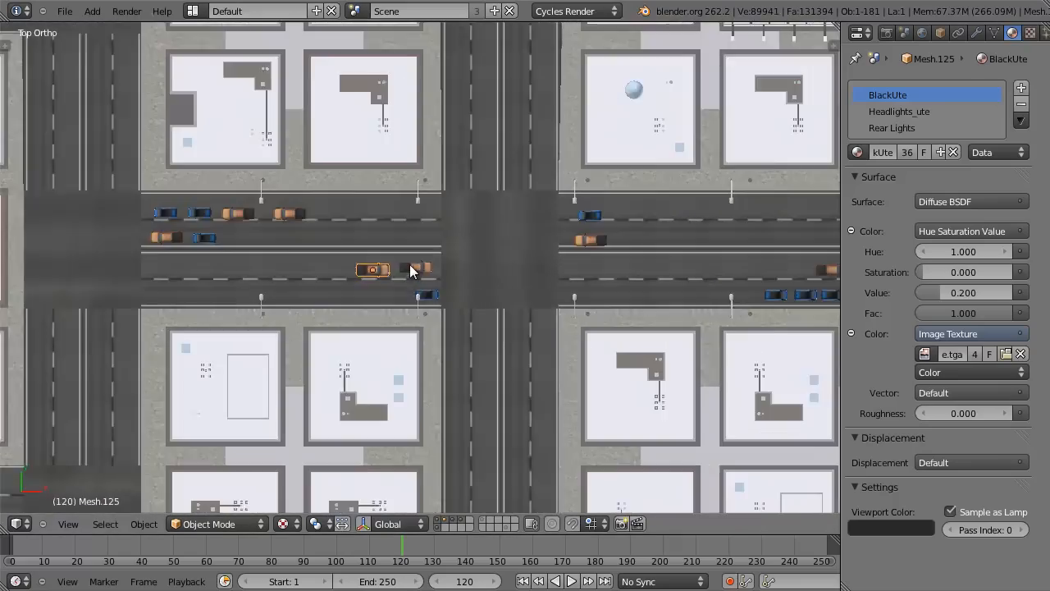
{"action": "key", "text": "z"}
{"action": "scroll", "coordinate": [410, 271], "scroll_direction": "down", "scroll_amount": 6}
{"action": "scroll", "coordinate": [393, 301], "scroll_direction": "up", "scroll_amount": 3}
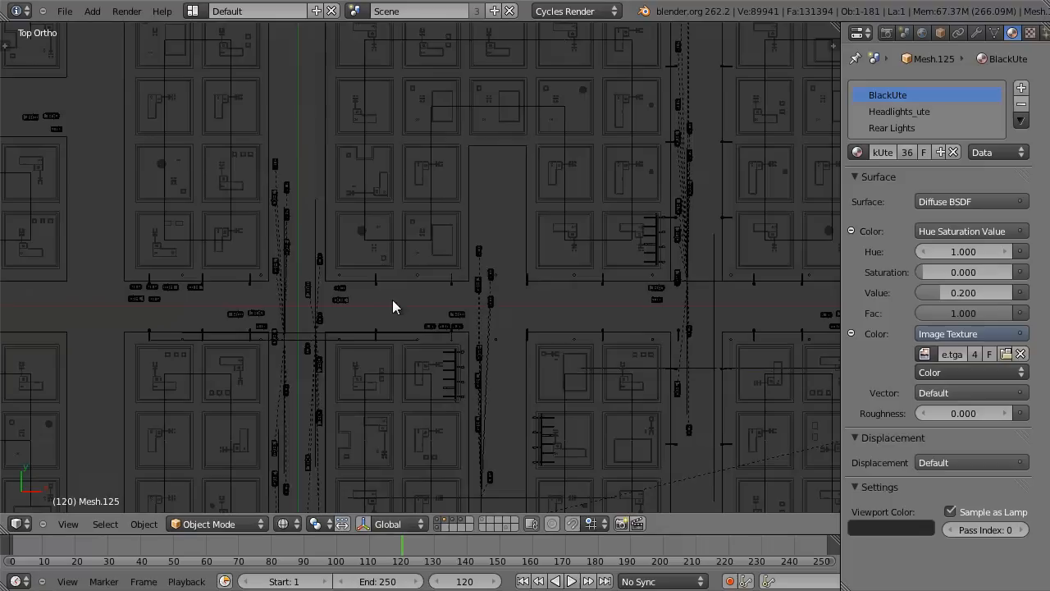
Select the empty that carries a column of cars and try moving it along the Y axis.
{"action": "right_click", "coordinate": [302, 333]}
{"action": "right_click", "coordinate": [283, 329]}
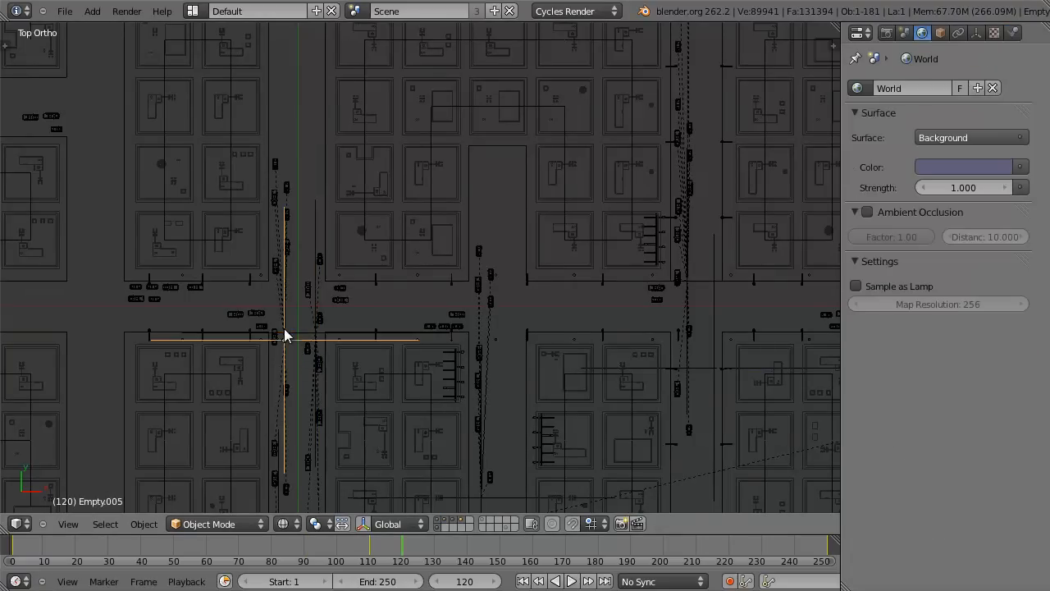
{"action": "key", "text": "g"}
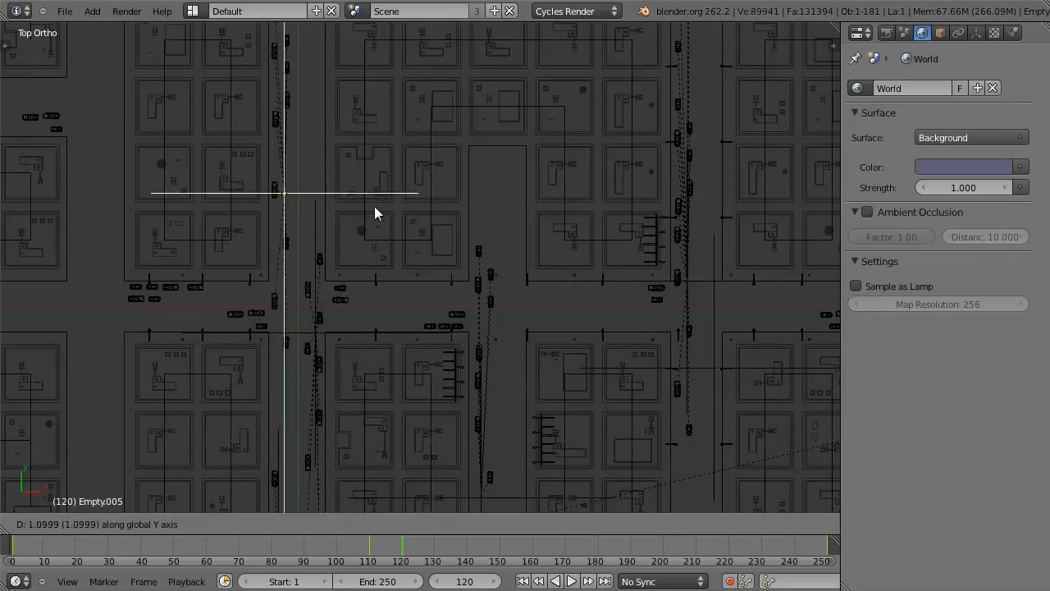
{"action": "right_click", "coordinate": [354, 360]}
Advance the animation to frame 136 and select the WhiteUte car at the neighbouring intersection.
{"action": "scroll", "coordinate": [354, 367], "scroll_direction": "down", "scroll_amount": 2}
{"action": "left_click_drag", "start_coordinate": [361, 547], "coordinate": [453, 535]}
{"action": "middle_click_drag", "start_coordinate": [731, 328], "coordinate": [326, 250], "text": "shift"}
{"action": "scroll", "coordinate": [517, 356], "scroll_direction": "up", "scroll_amount": 5}
{"action": "right_click", "coordinate": [498, 336]}
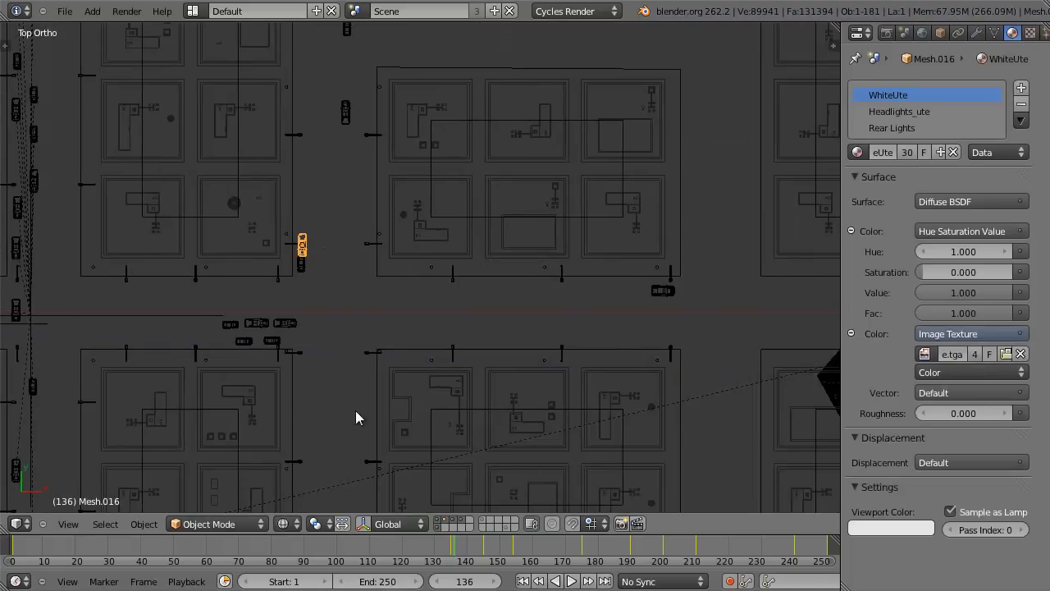
Scrub the timeline back and forth to examine how the selected ute moves through the intersection.
{"action": "left_click_drag", "start_coordinate": [161, 546], "coordinate": [636, 491]}
{"action": "scroll", "coordinate": [416, 398], "scroll_direction": "up", "scroll_amount": 7}
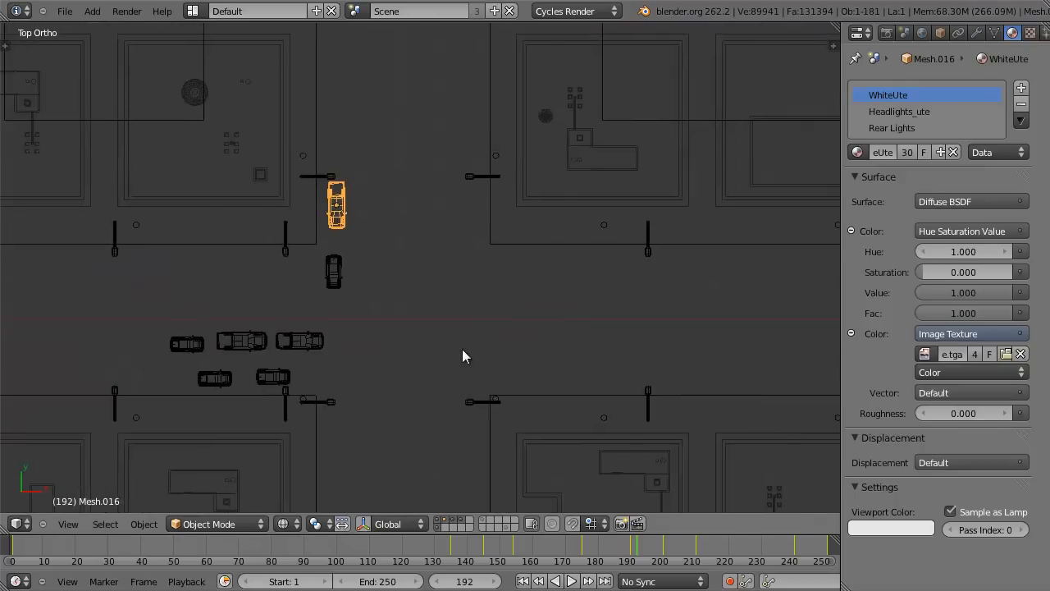
{"action": "left_click_drag", "start_coordinate": [490, 543], "coordinate": [763, 525]}
{"action": "scroll", "coordinate": [516, 389], "scroll_direction": "down", "scroll_amount": 10}
{"action": "scroll", "coordinate": [493, 371], "scroll_direction": "up", "scroll_amount": 4}
{"action": "left_click_drag", "start_coordinate": [639, 545], "coordinate": [436, 548]}
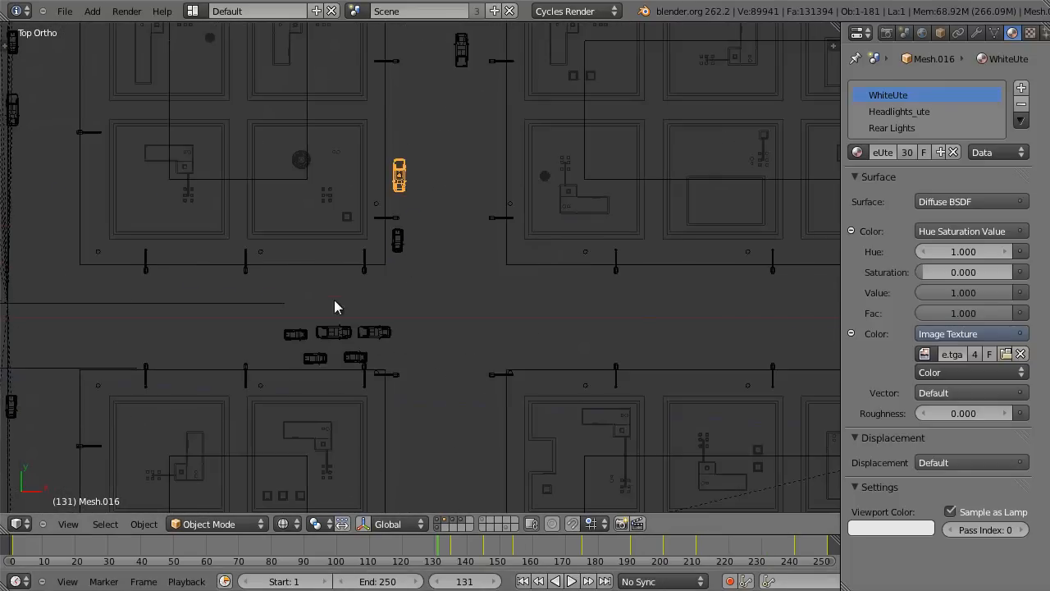
Scrub the animation back to frame 81 while examining the car groups on the surrounding streets.
{"action": "scroll", "coordinate": [460, 326], "scroll_direction": "down", "scroll_amount": 3}
{"action": "middle_click_drag", "start_coordinate": [460, 326], "coordinate": [508, 338], "text": "shift"}
{"action": "left_click_drag", "start_coordinate": [555, 547], "coordinate": [274, 545]}
{"action": "scroll", "coordinate": [297, 373], "scroll_direction": "down", "scroll_amount": 6}
{"action": "scroll", "coordinate": [387, 357], "scroll_direction": "up", "scroll_amount": 10}
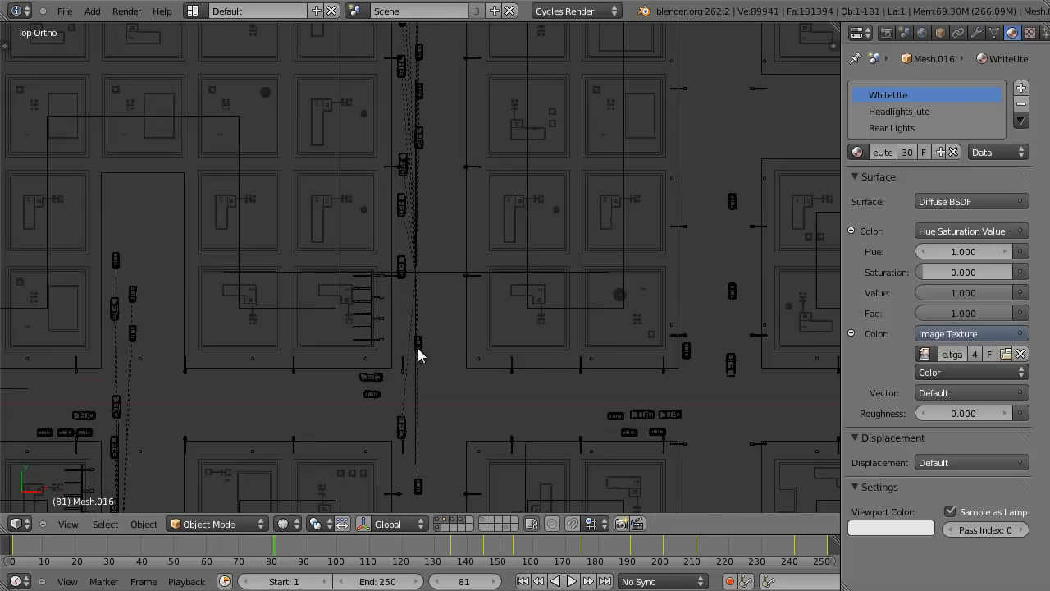
Select the Rubbish cylinder near the street corner and look over the car lanes around it.
{"action": "right_click", "coordinate": [364, 366]}
{"action": "scroll", "coordinate": [366, 365], "scroll_direction": "up", "scroll_amount": 3}
{"action": "middle_click_drag", "start_coordinate": [410, 366], "coordinate": [550, 249], "text": "shift"}
{"action": "scroll", "coordinate": [492, 279], "scroll_direction": "down", "scroll_amount": 5}
{"action": "middle_click_drag", "start_coordinate": [385, 325], "coordinate": [515, 252], "text": "shift"}
{"action": "scroll", "coordinate": [493, 287], "scroll_direction": "down", "scroll_amount": 4}
Return the viewport to solid shading, then select and frame the helicopter sphere near the camera.
{"action": "mouse_move", "coordinate": [427, 363]}
{"action": "middle_mouse_down"}
{"action": "mouse_move", "coordinate": [300, 265]}
{"action": "mouse_move", "coordinate": [433, 251]}
{"action": "mouse_move", "coordinate": [636, 167]}
{"action": "middle_mouse_up"}
{"action": "key", "text": "z"}
{"action": "key", "text": "KP_0"}
{"action": "middle_click_drag", "start_coordinate": [621, 168], "coordinate": [435, 403], "text": "shift"}
{"action": "scroll", "coordinate": [454, 283], "scroll_direction": "up", "scroll_amount": 8}
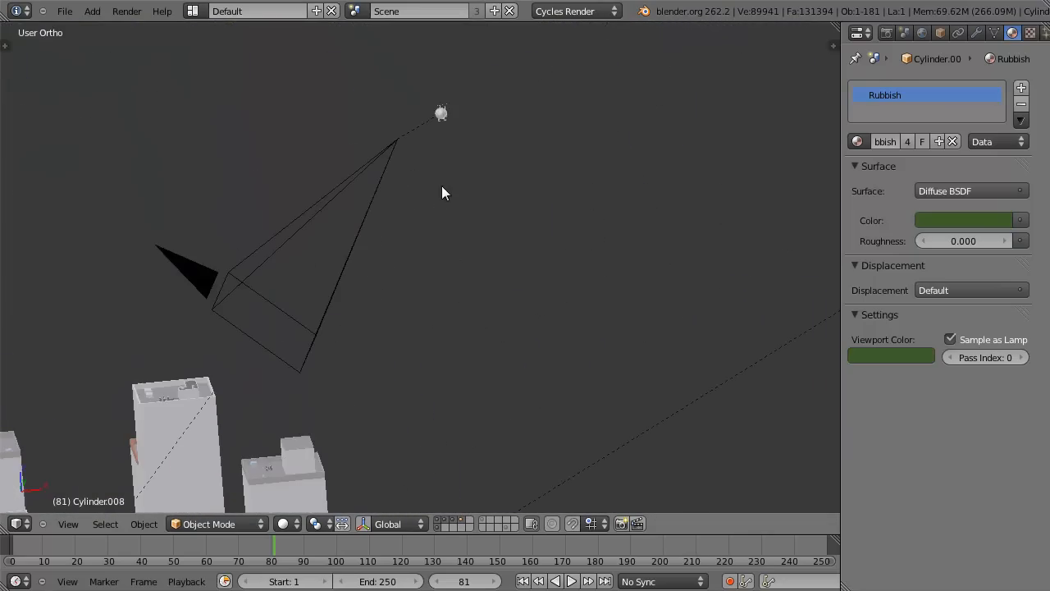
{"action": "right_click", "coordinate": [441, 101]}
{"action": "right_click", "coordinate": [440, 107]}
{"action": "key", "text": "KP_Decimal"}
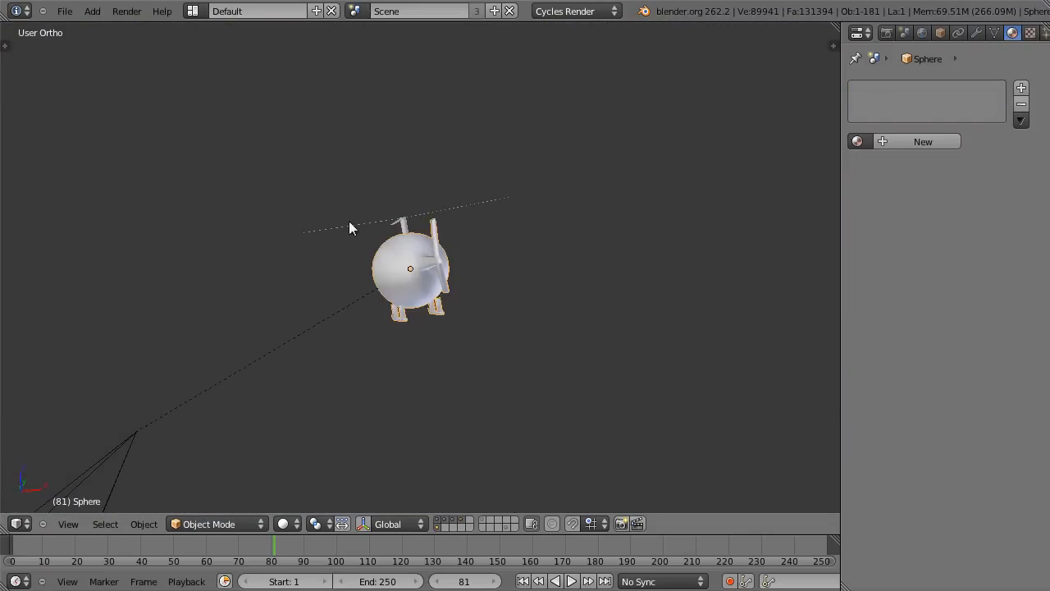
View the city around the helicopter, then look through the camera and scrub the animation to frame 166.
{"action": "key", "text": "KP_5"}
{"action": "middle_click_drag", "start_coordinate": [190, 237], "coordinate": [264, 273]}
{"action": "scroll", "coordinate": [263, 272], "scroll_direction": "down", "scroll_amount": 12}
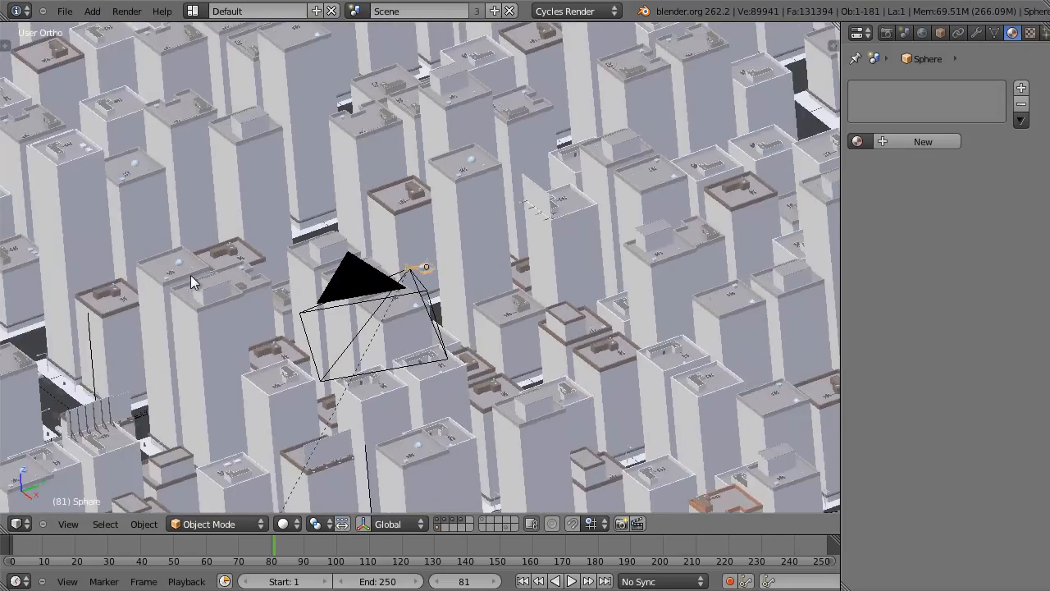
{"action": "middle_click_drag", "start_coordinate": [190, 275], "coordinate": [166, 272]}
{"action": "key", "text": "KP_0"}
{"action": "left_click_drag", "start_coordinate": [376, 541], "coordinate": [552, 525]}
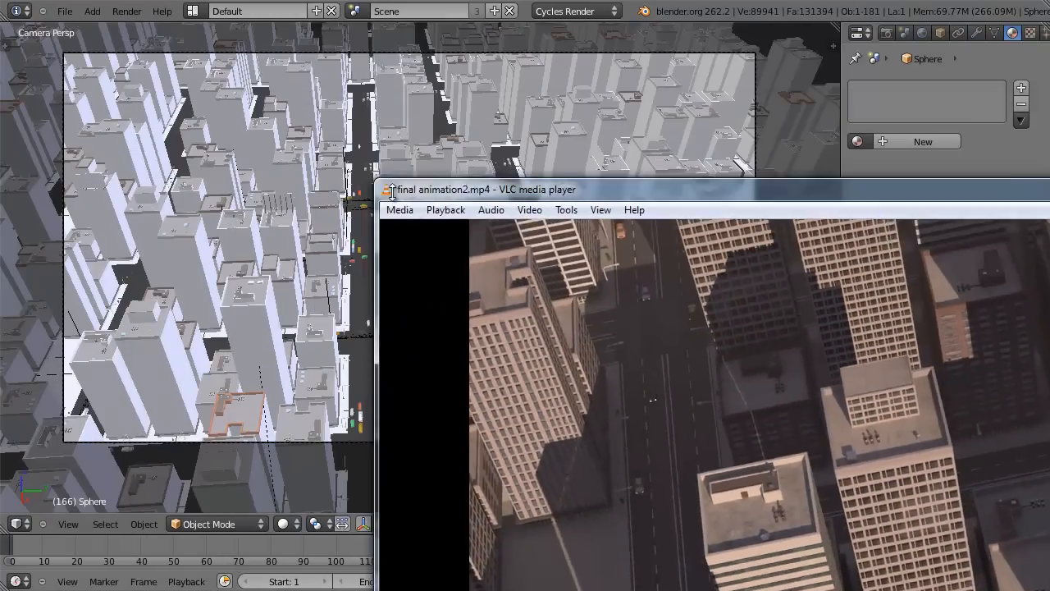
Switch to VLC media player and review final animation2.mp4 from about its midpoint in a repositioned, enlarged window.
{"action": "left_click_drag", "start_coordinate": [531, 155], "coordinate": [150, 46]}
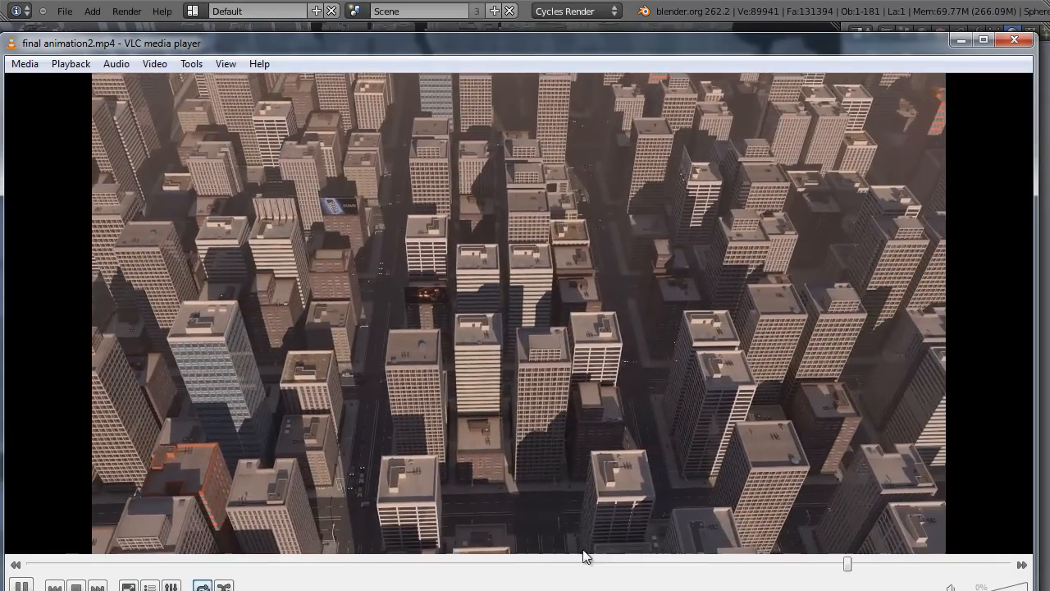
{"action": "left_click", "coordinate": [536, 566]}
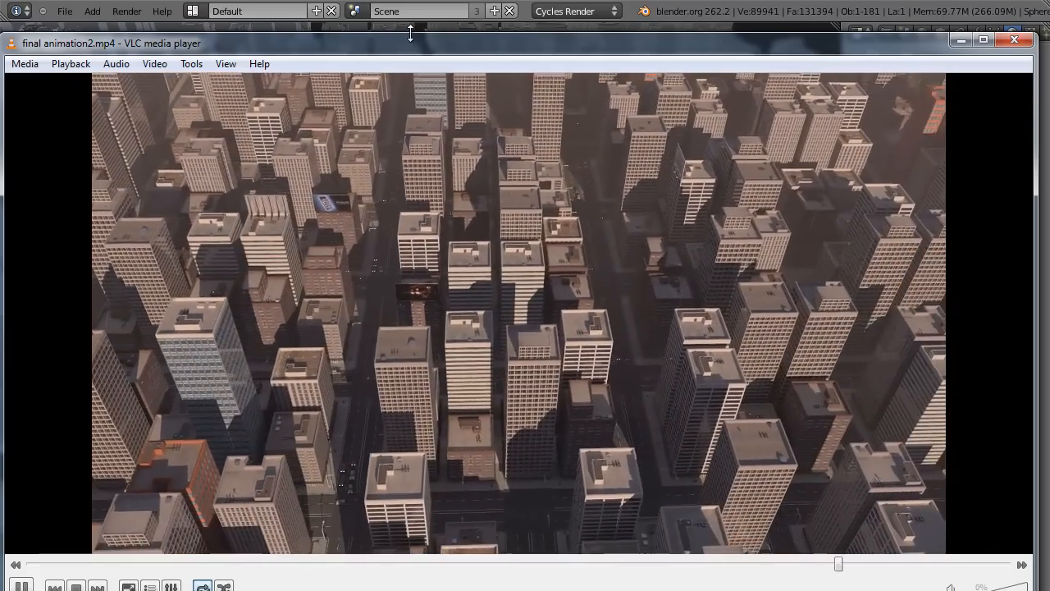
{"action": "left_click_drag", "start_coordinate": [411, 33], "coordinate": [412, 0]}
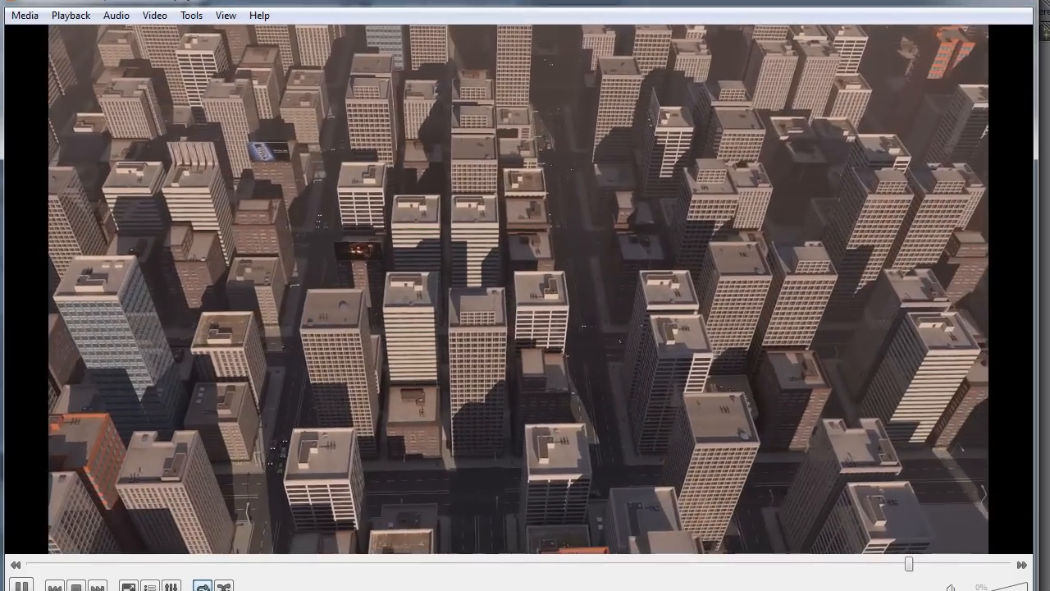